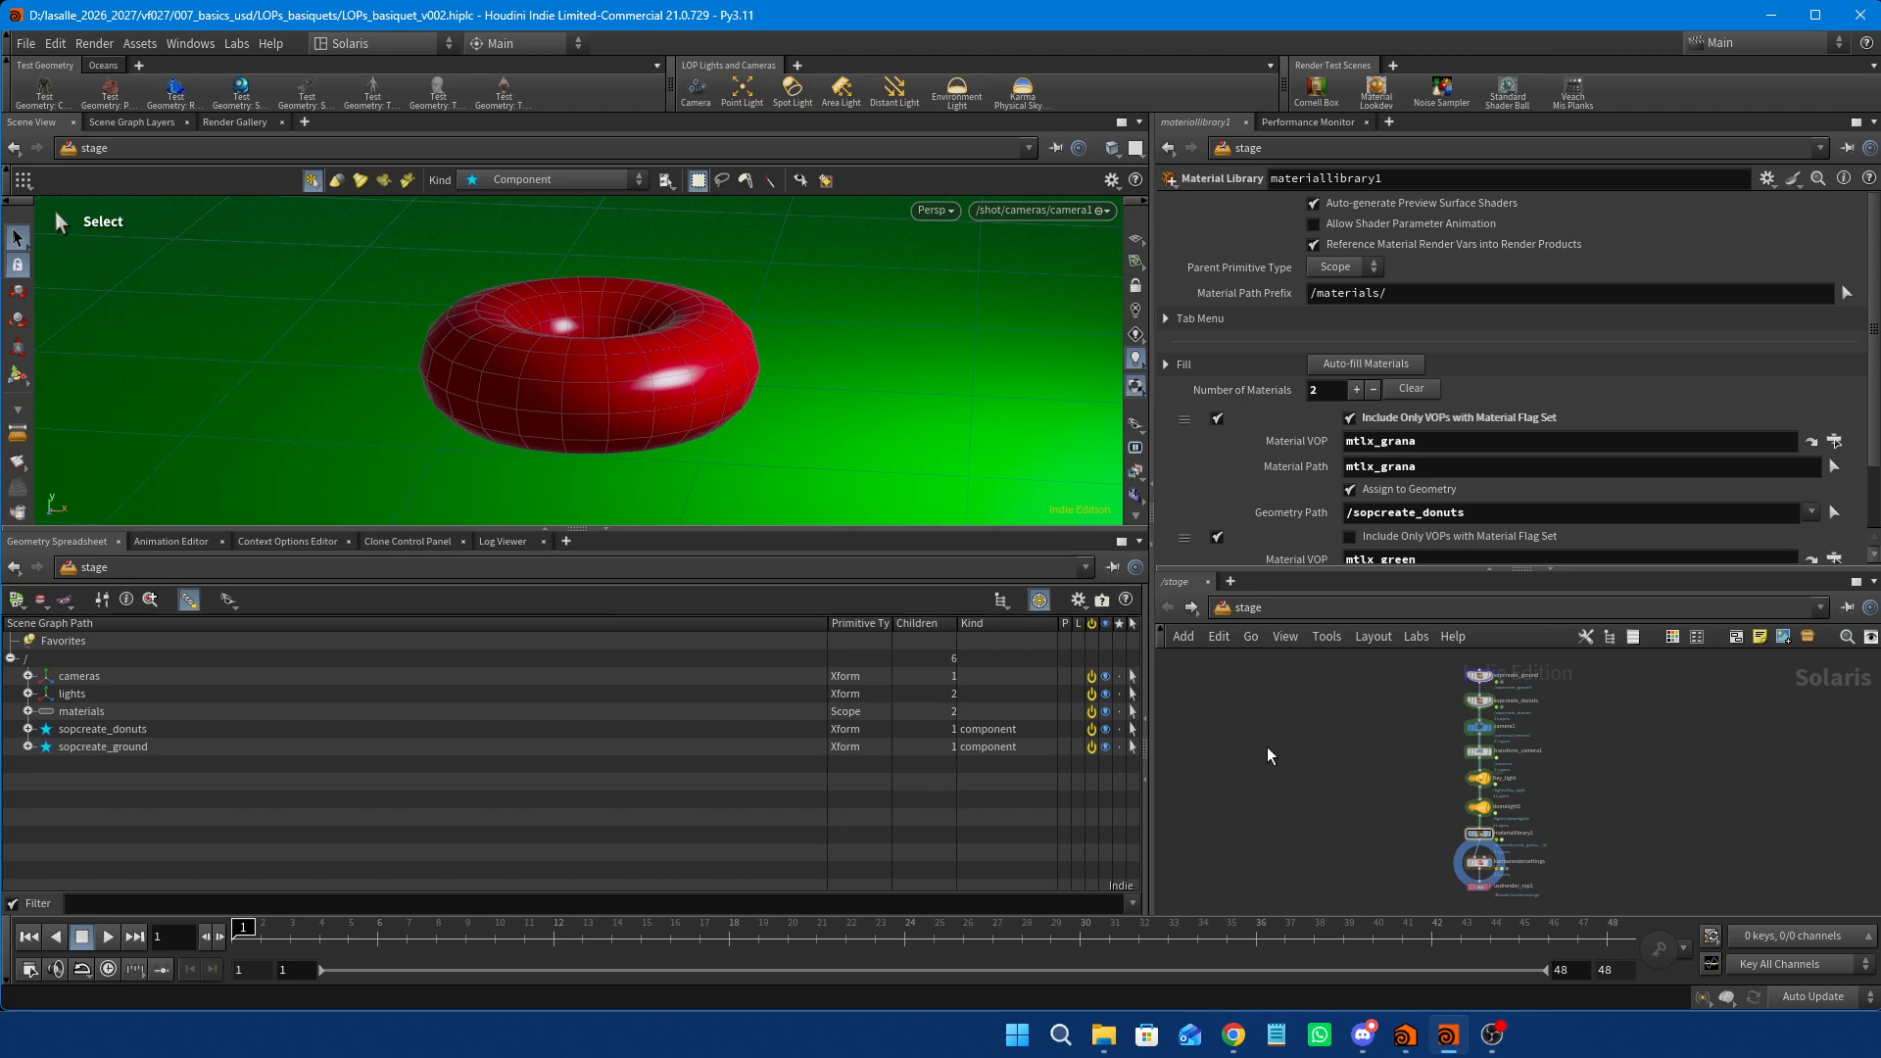
# Look inside the materiallibrary1 node at its material subnetworks, return to the stage level and review the whole node chain.
pyautogui.scroll(5, 1401, 772)
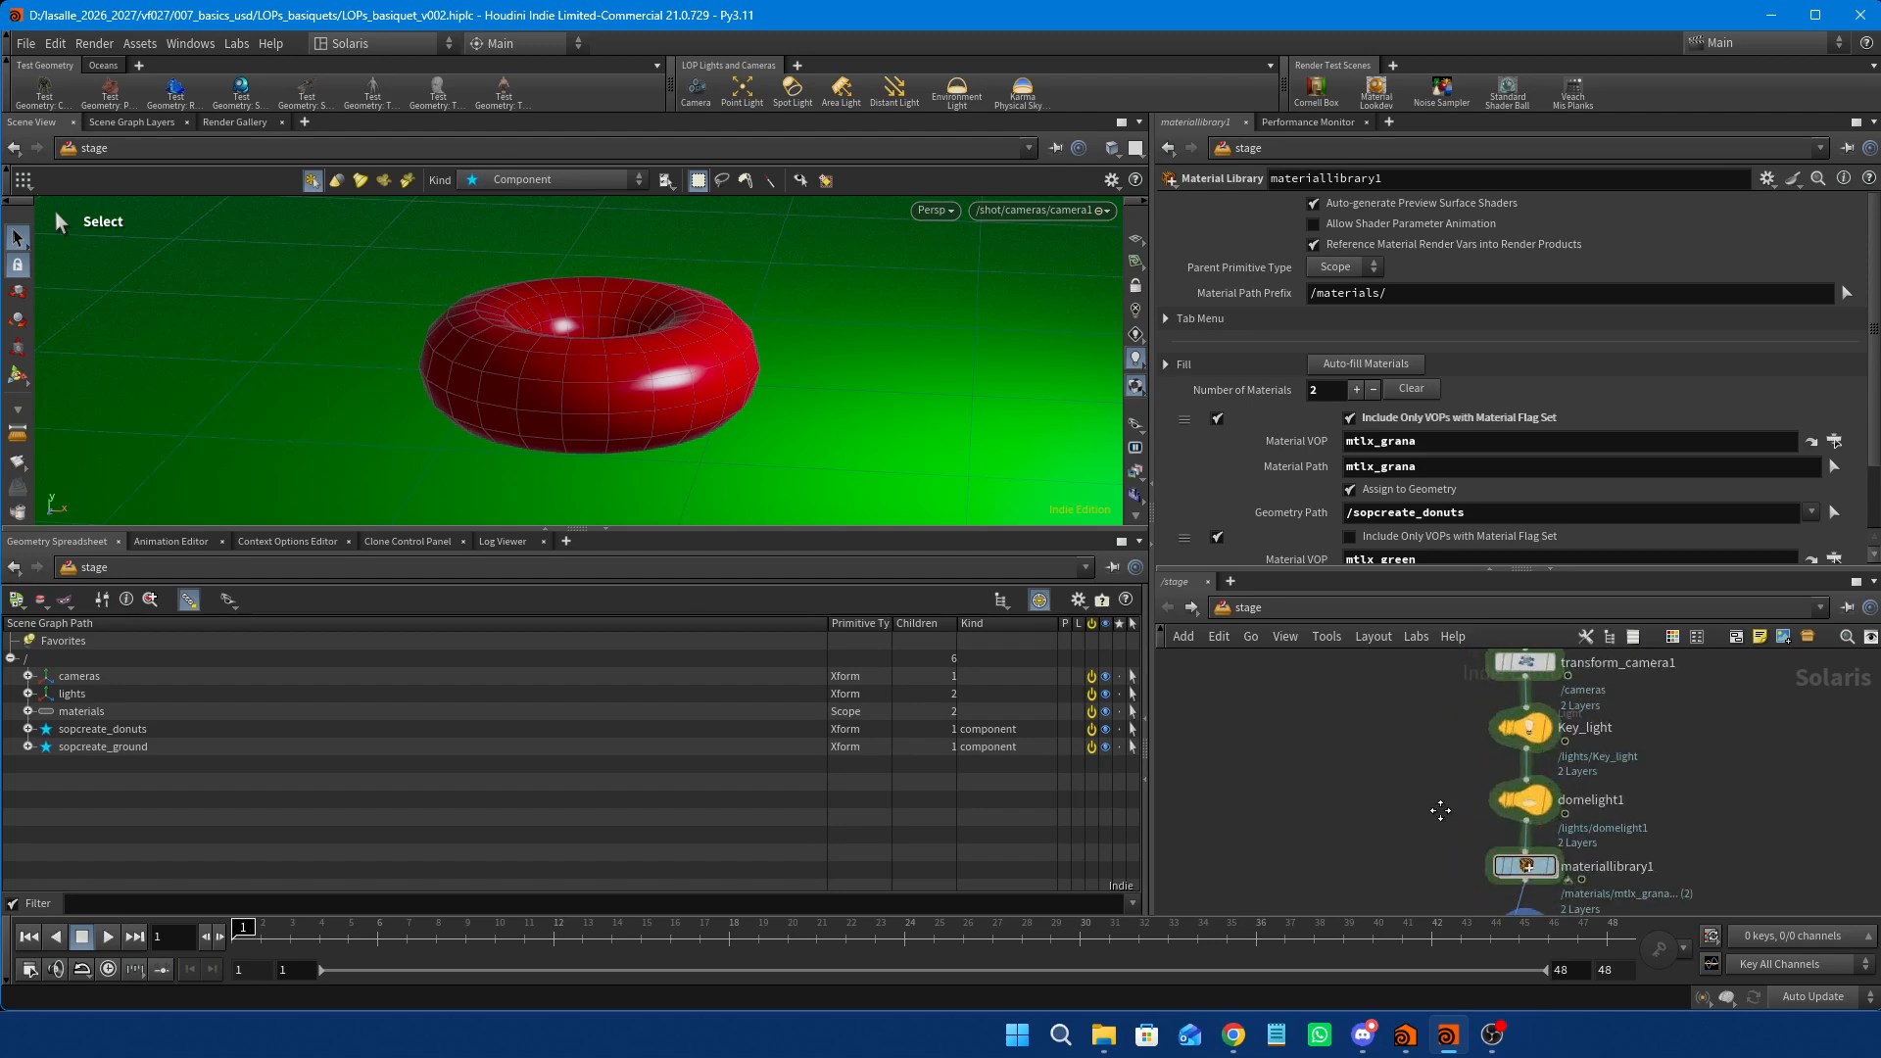
pyautogui.doubleClick(1418, 750)
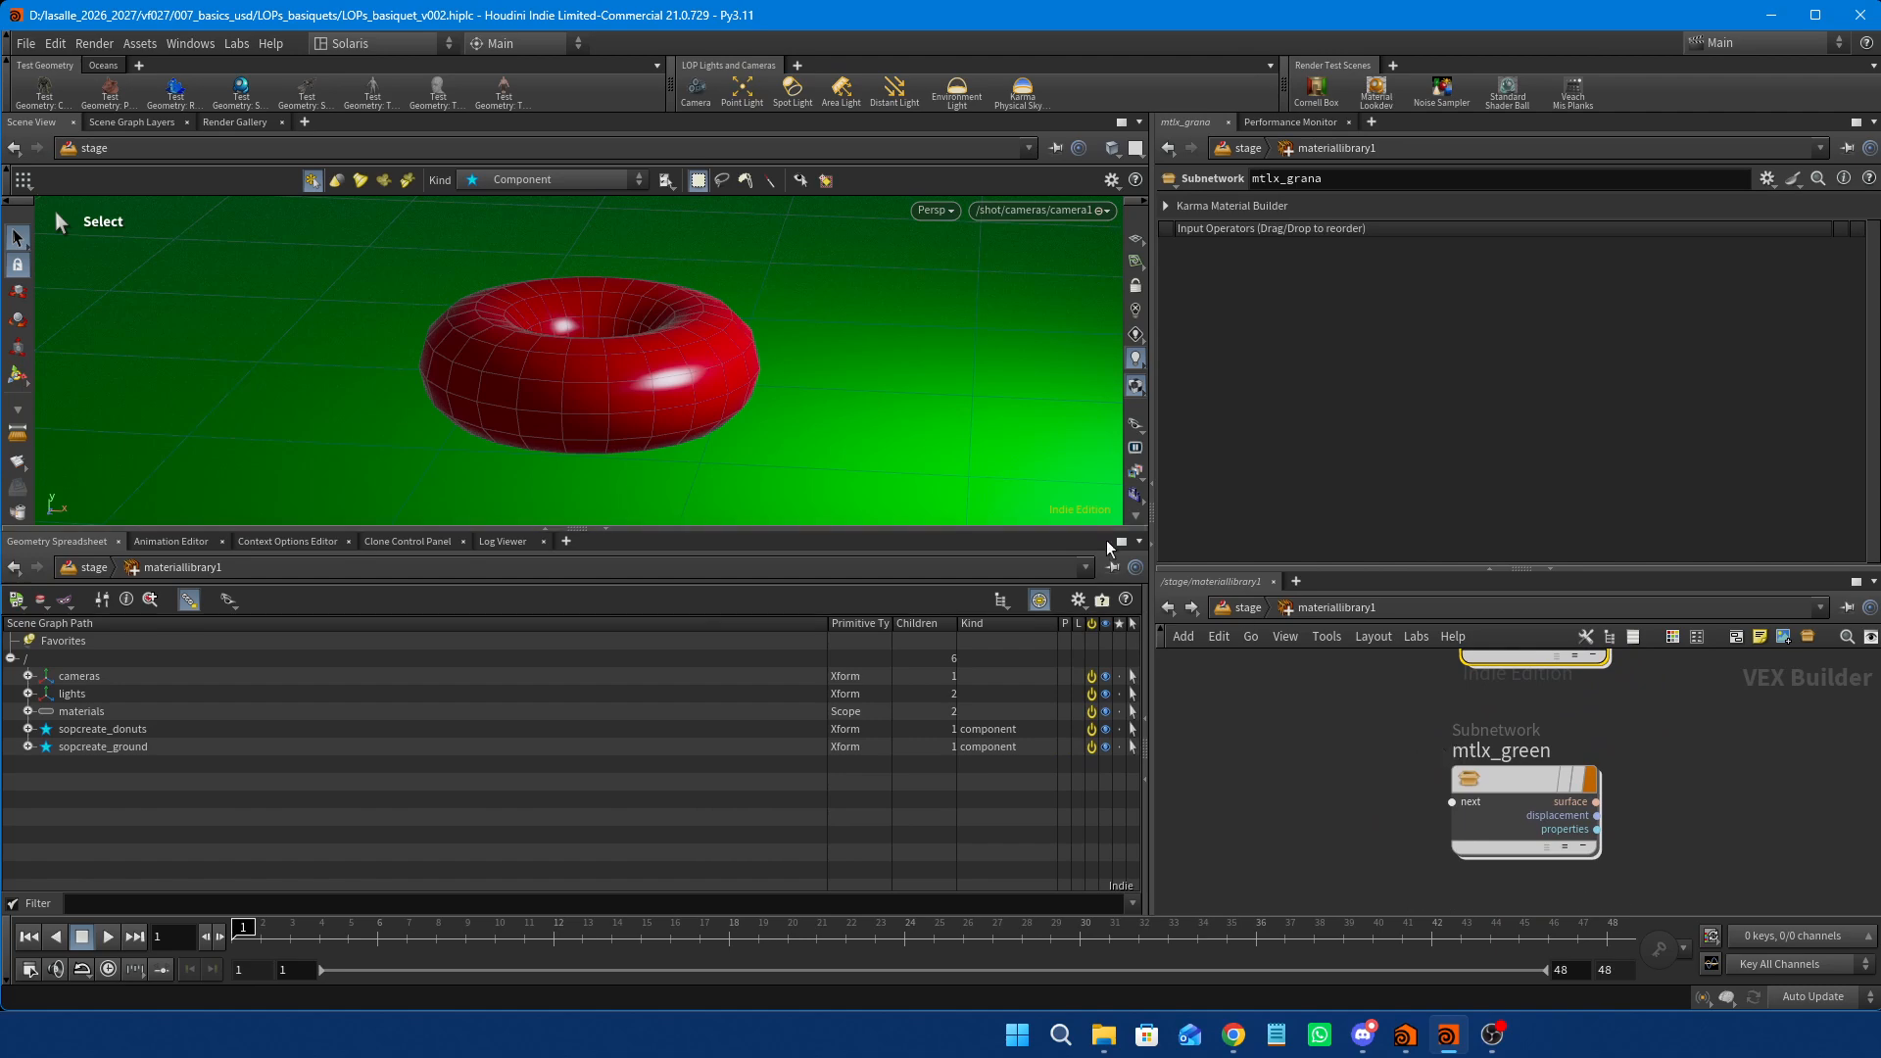
pyautogui.click(1168, 608)
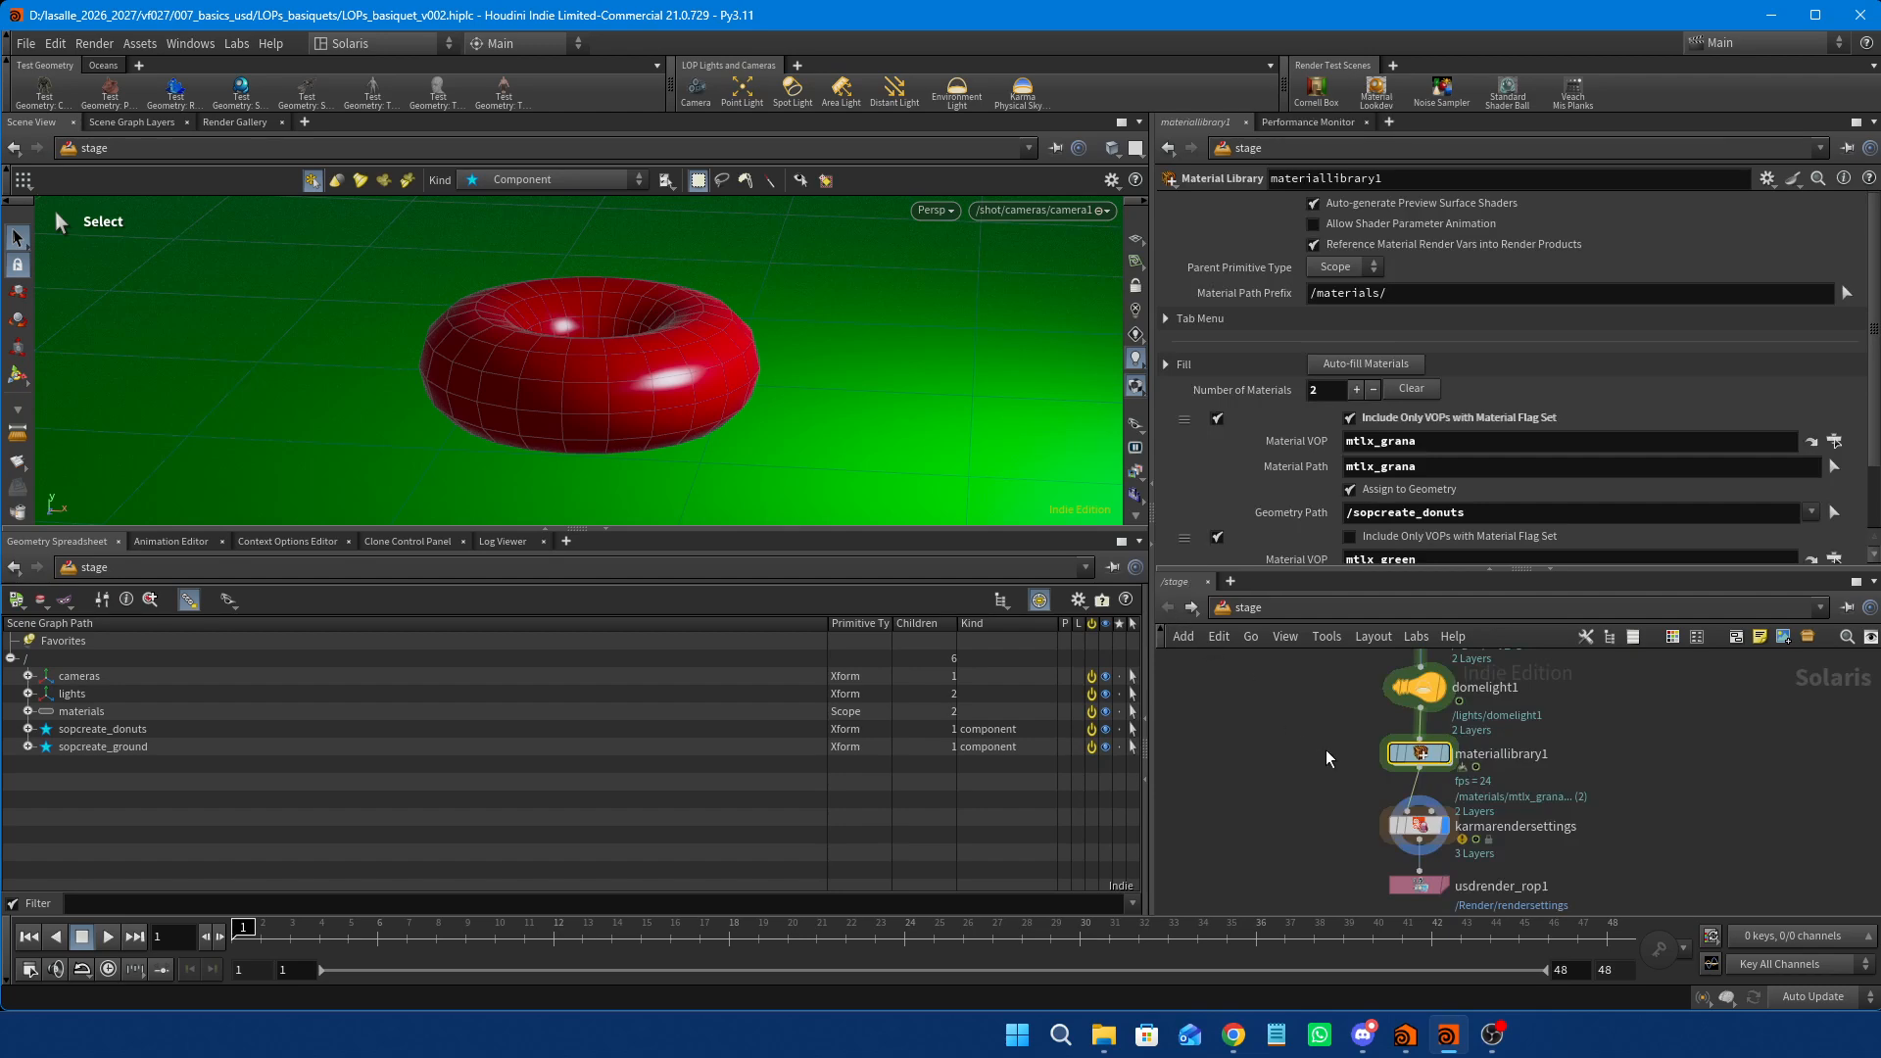
pyautogui.moveTo(1327, 742); pyautogui.dragTo(1395, 789, button='middle')
pyautogui.press('f')
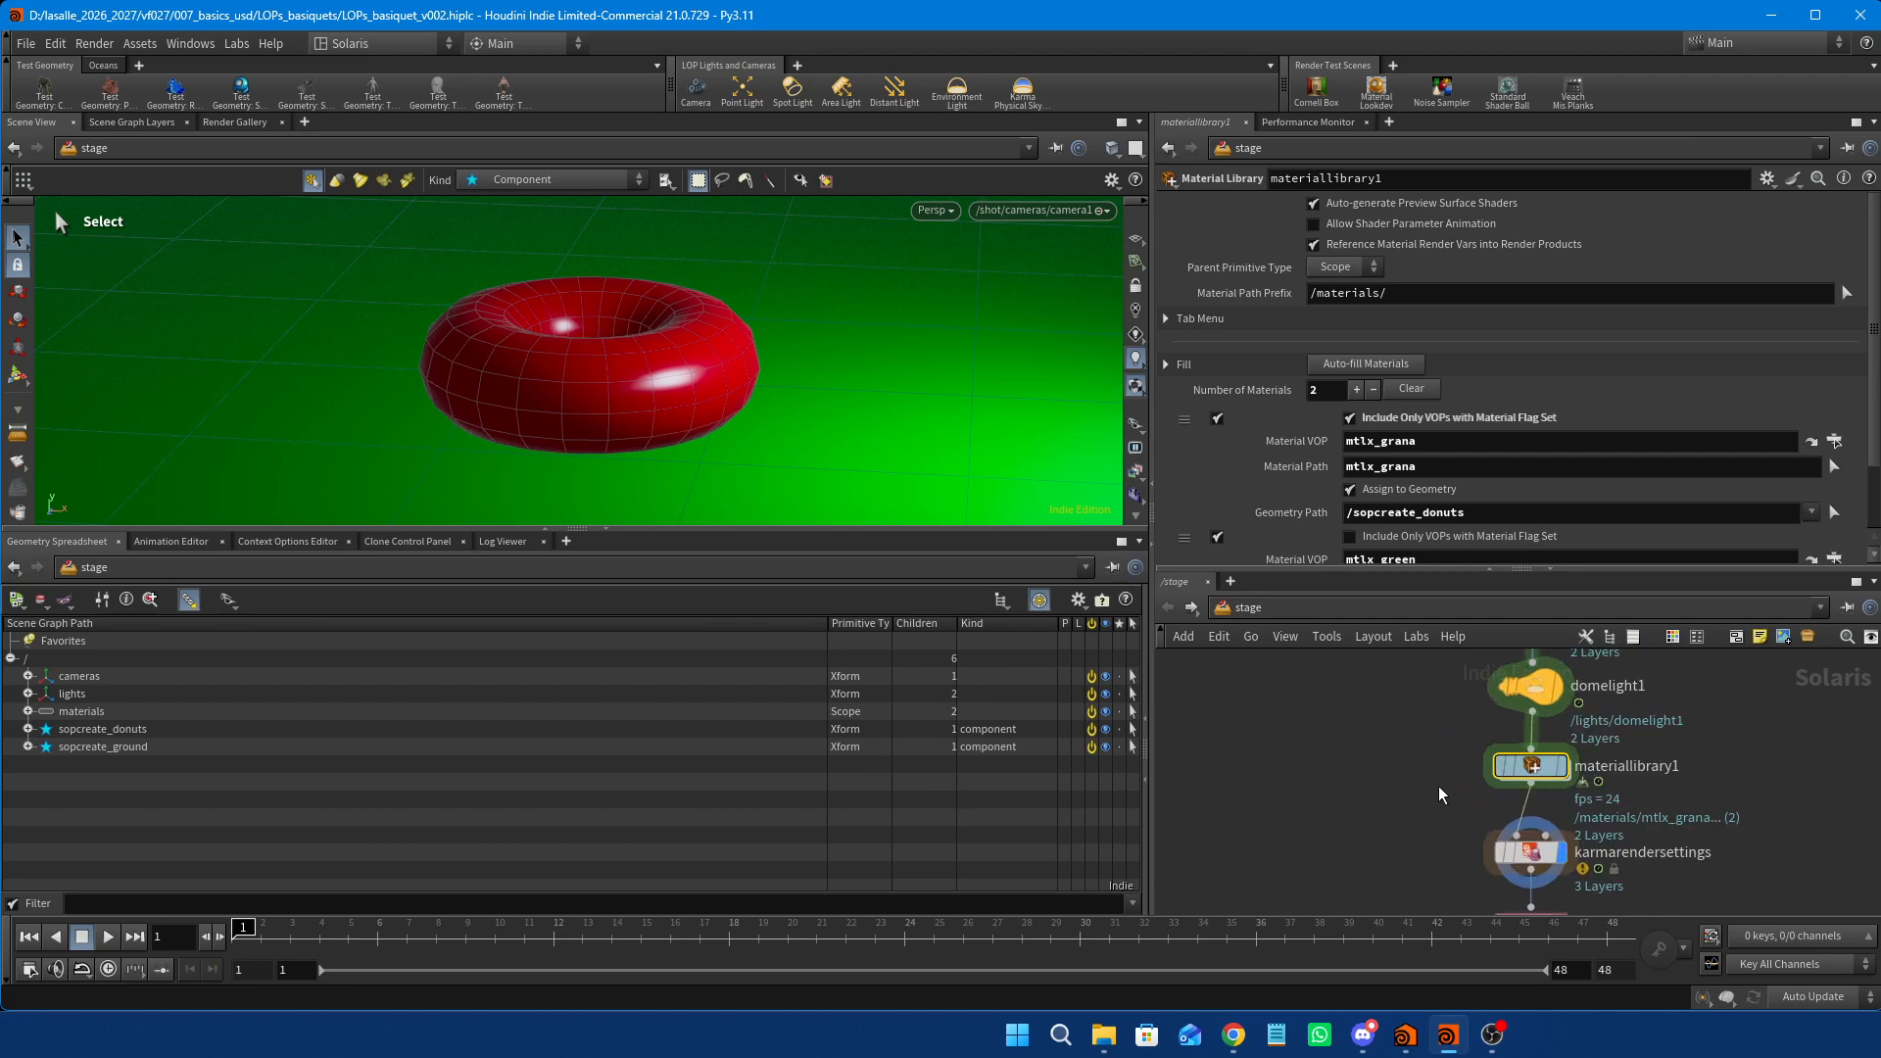
pyautogui.scroll(-6, 1438, 786)
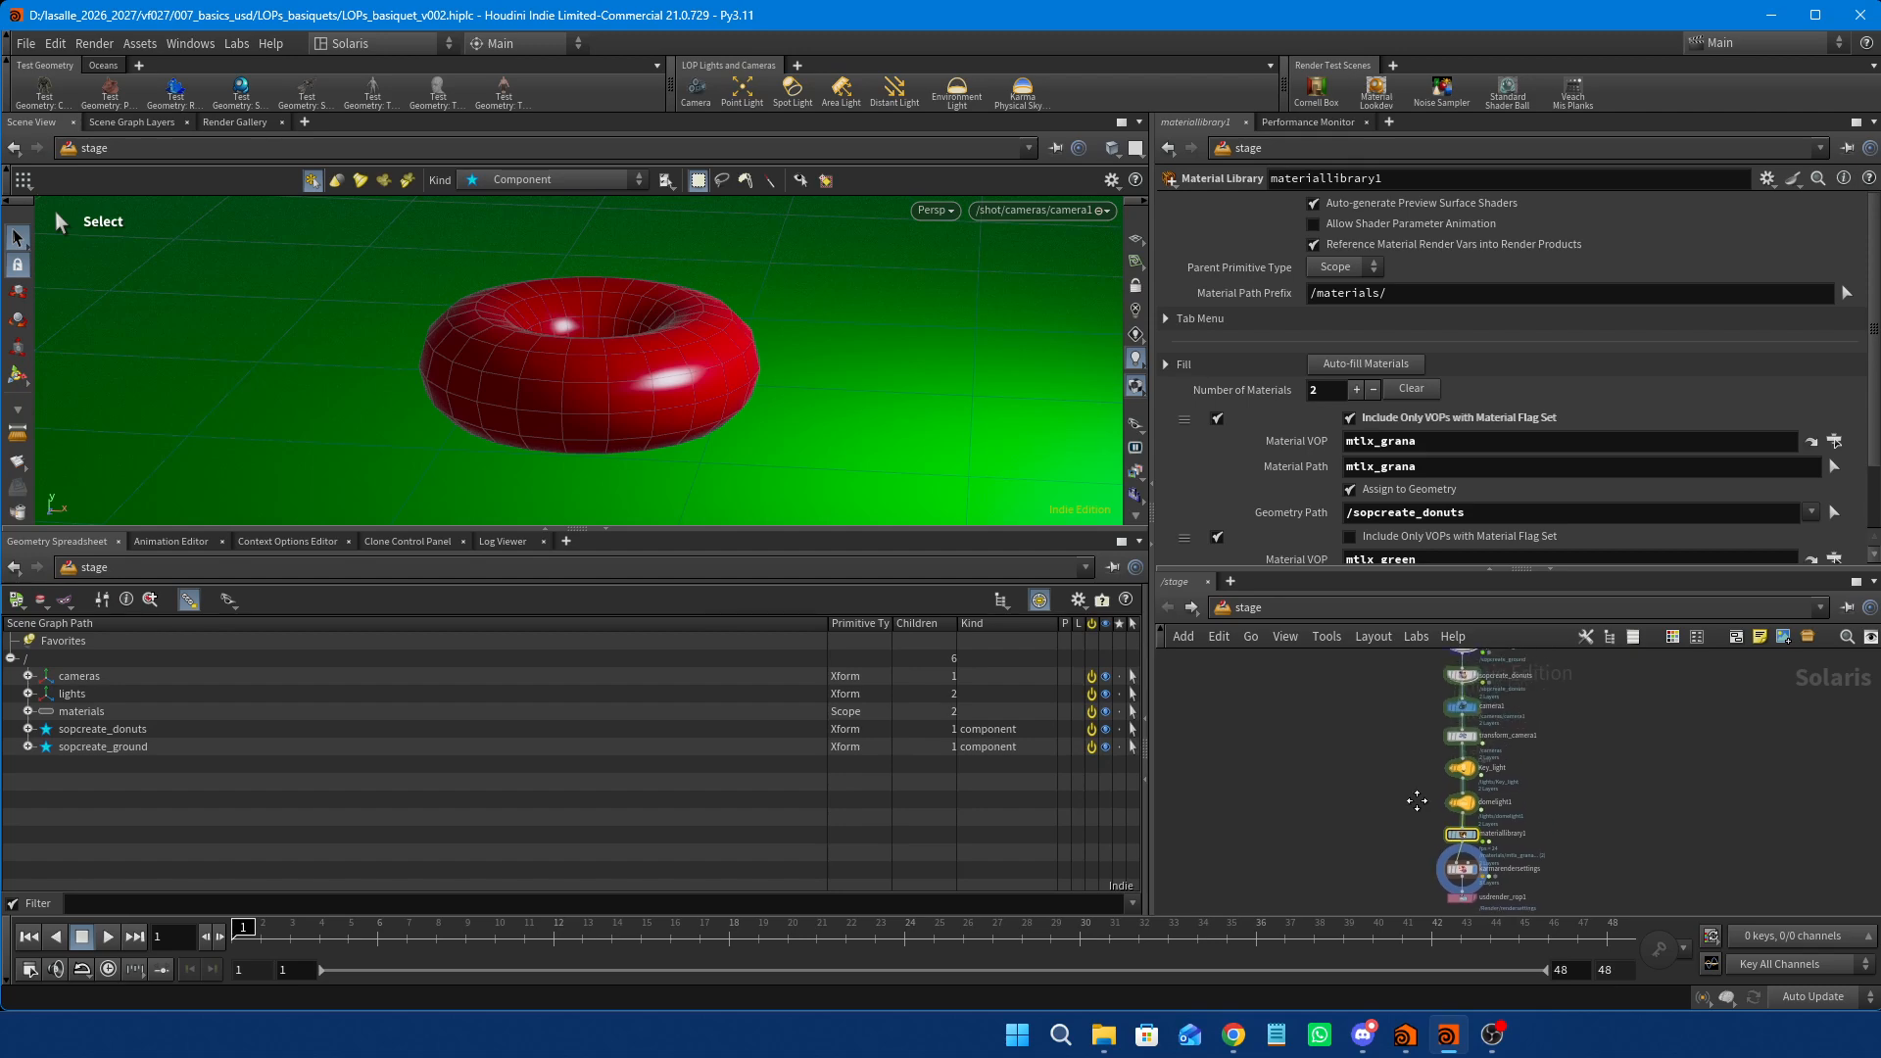
pyautogui.scroll(-2, 1416, 800)
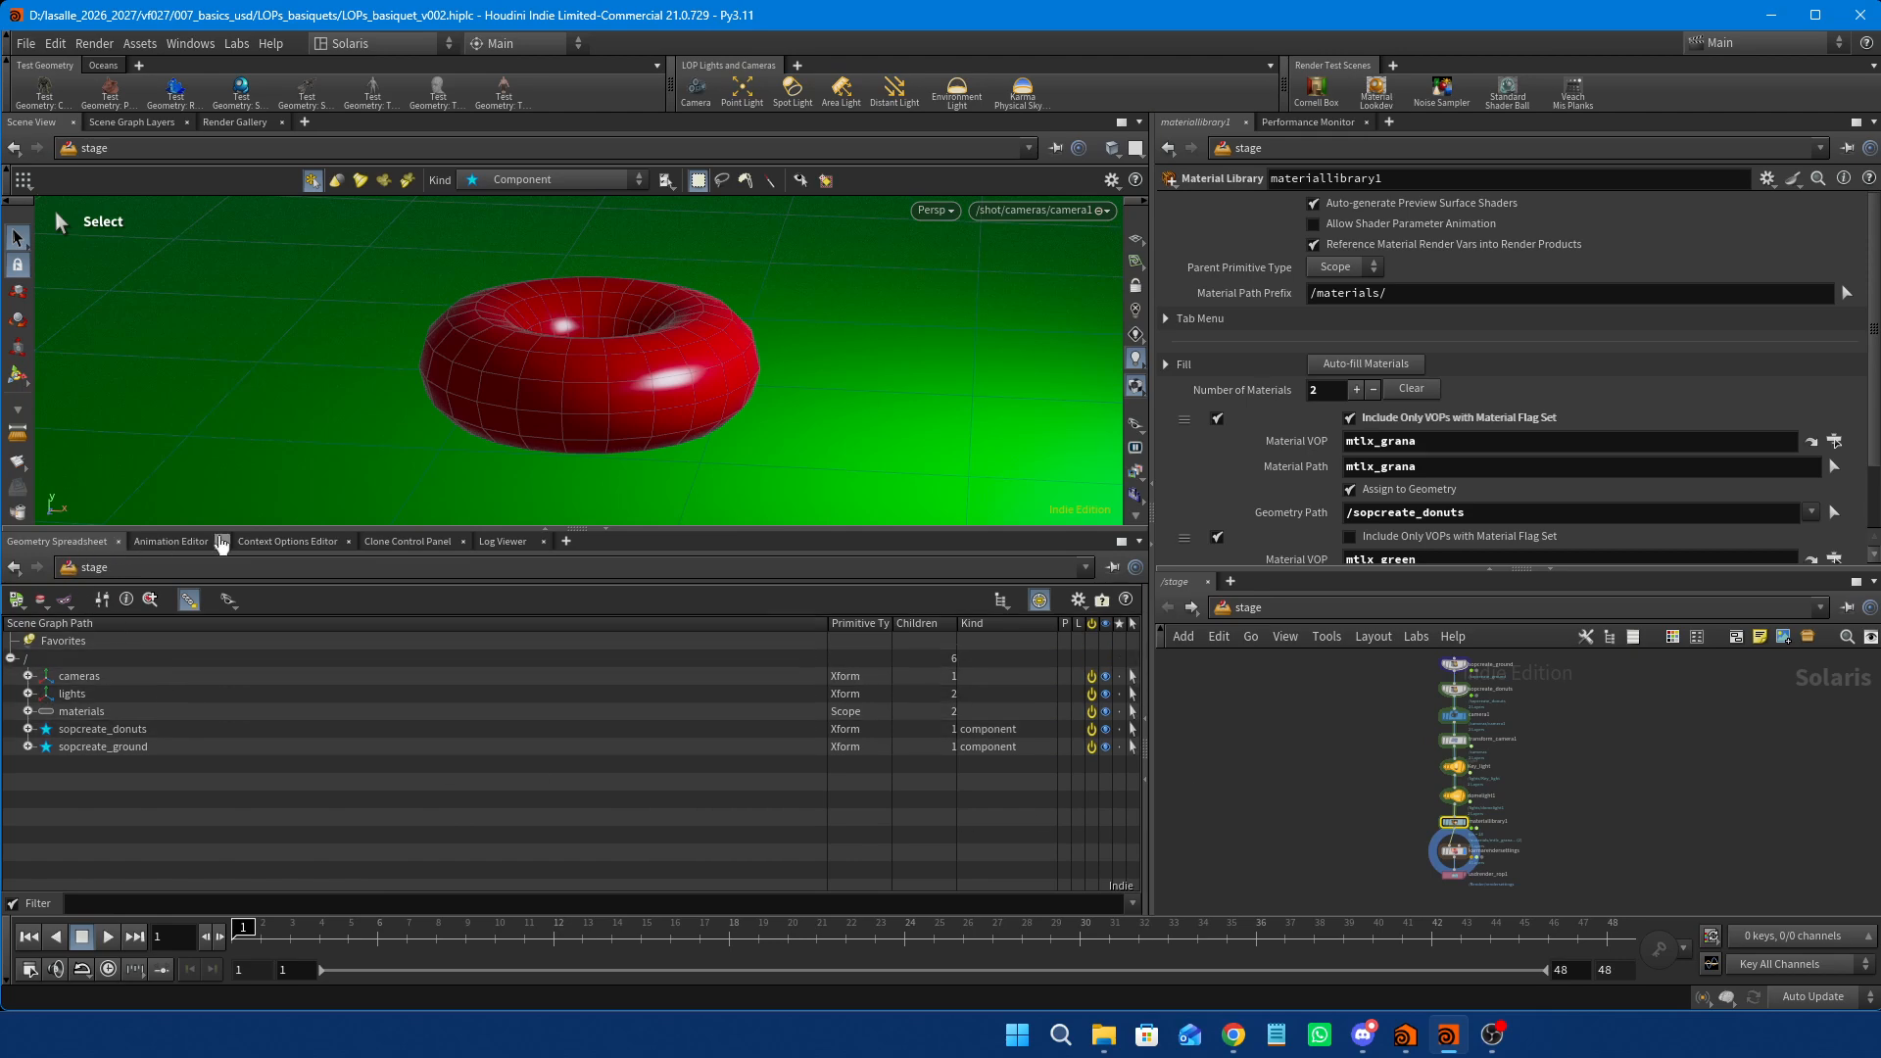
pyautogui.click(567, 541)
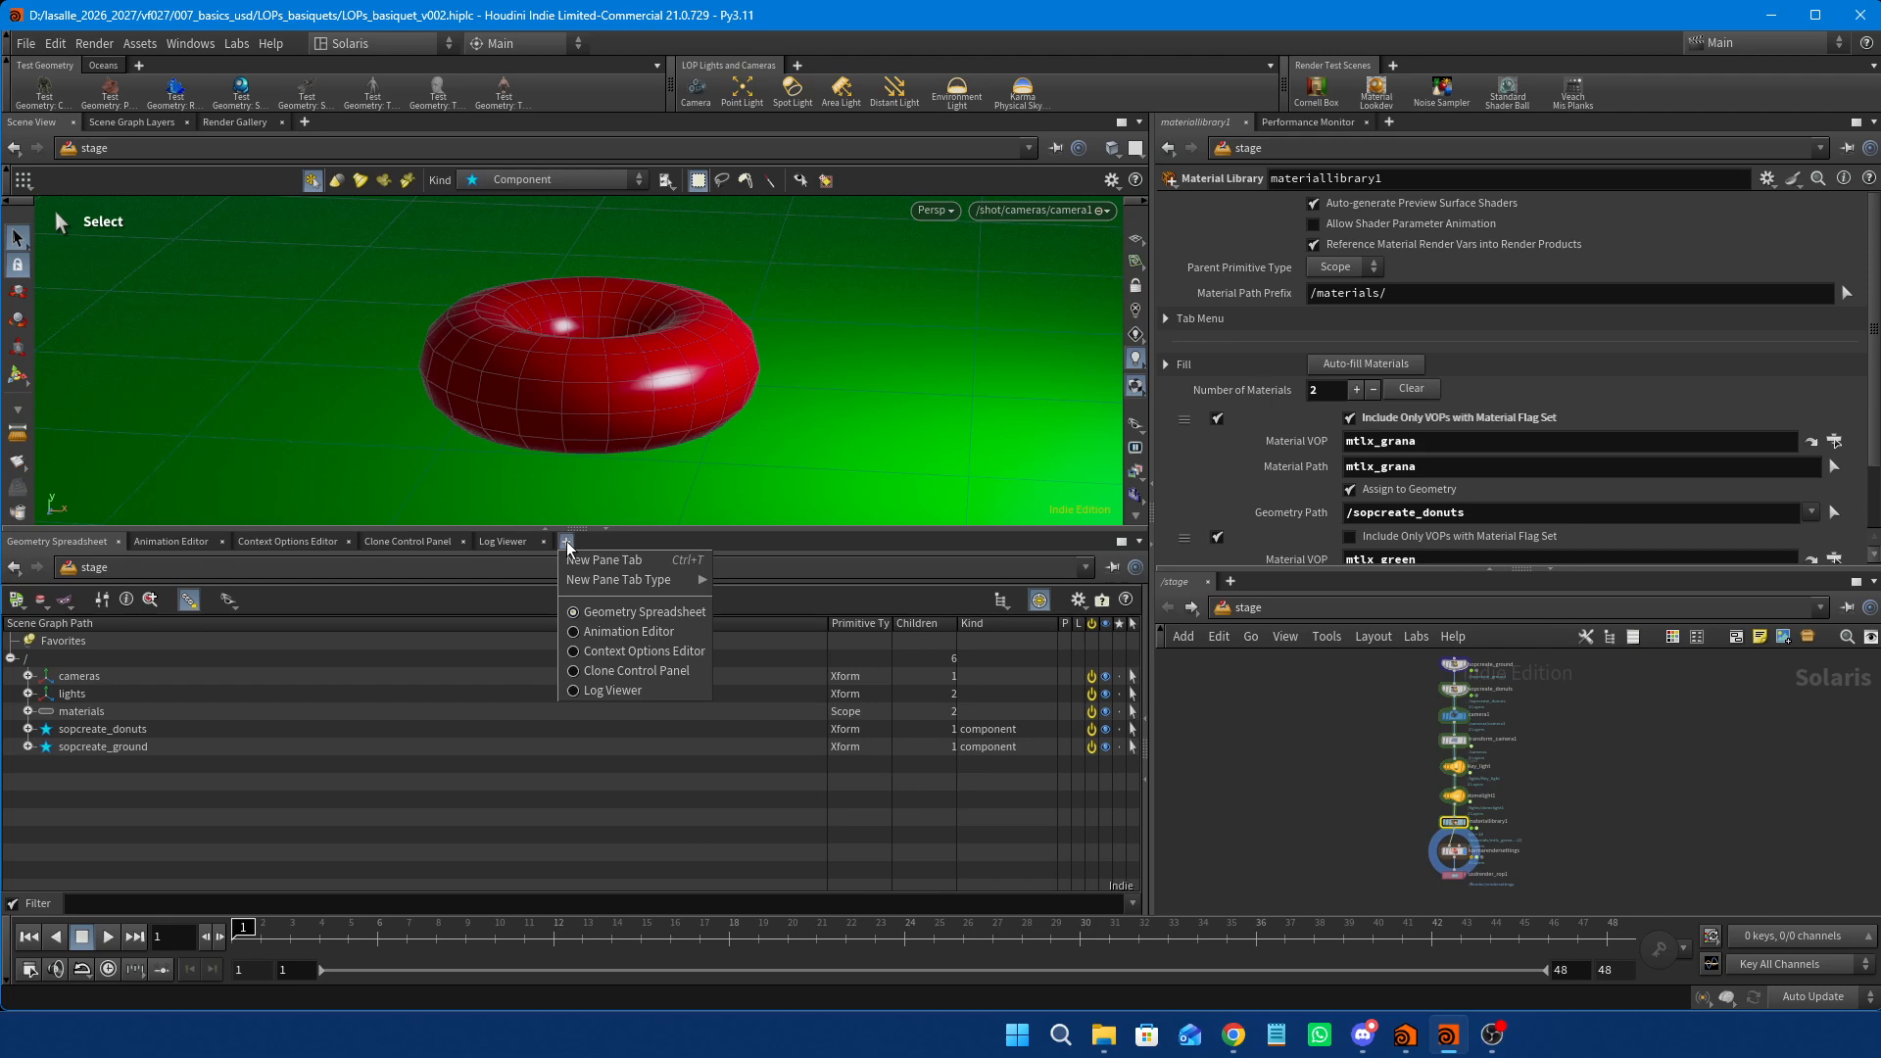
pyautogui.moveTo(610, 578)
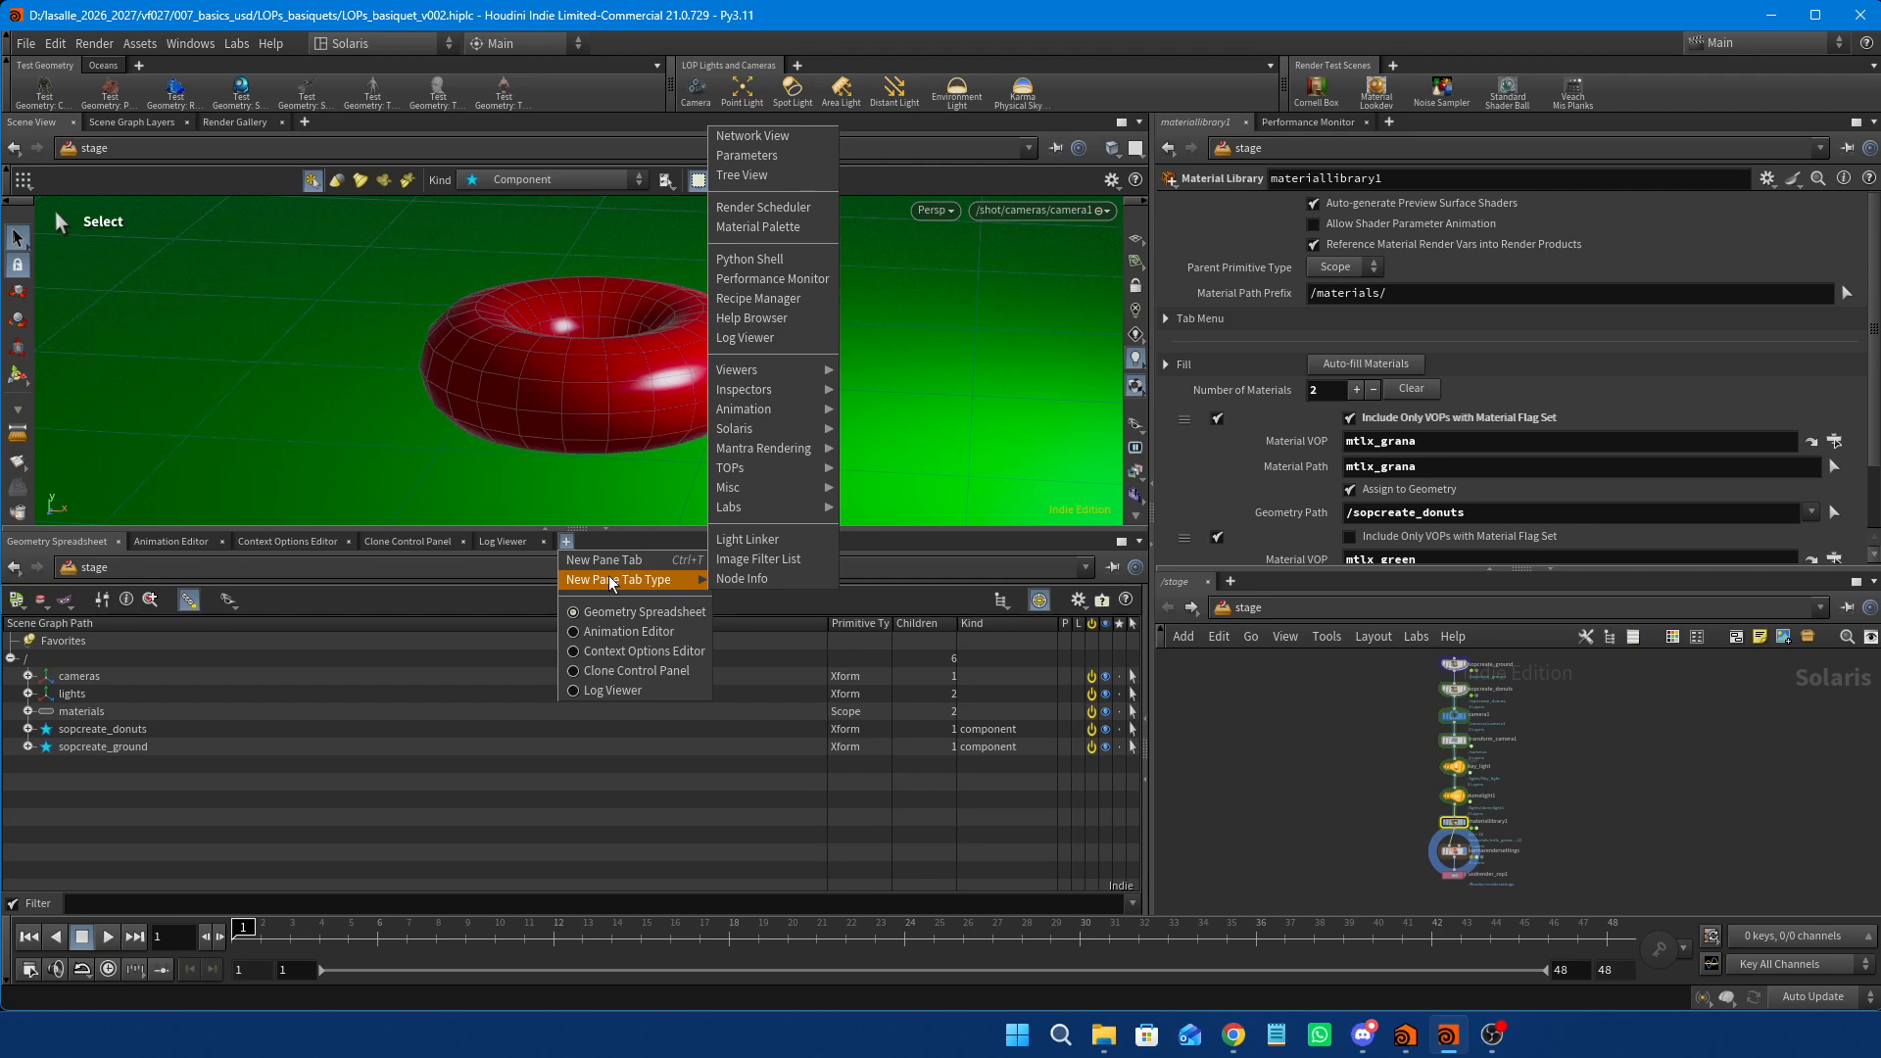
pyautogui.click(373, 569)
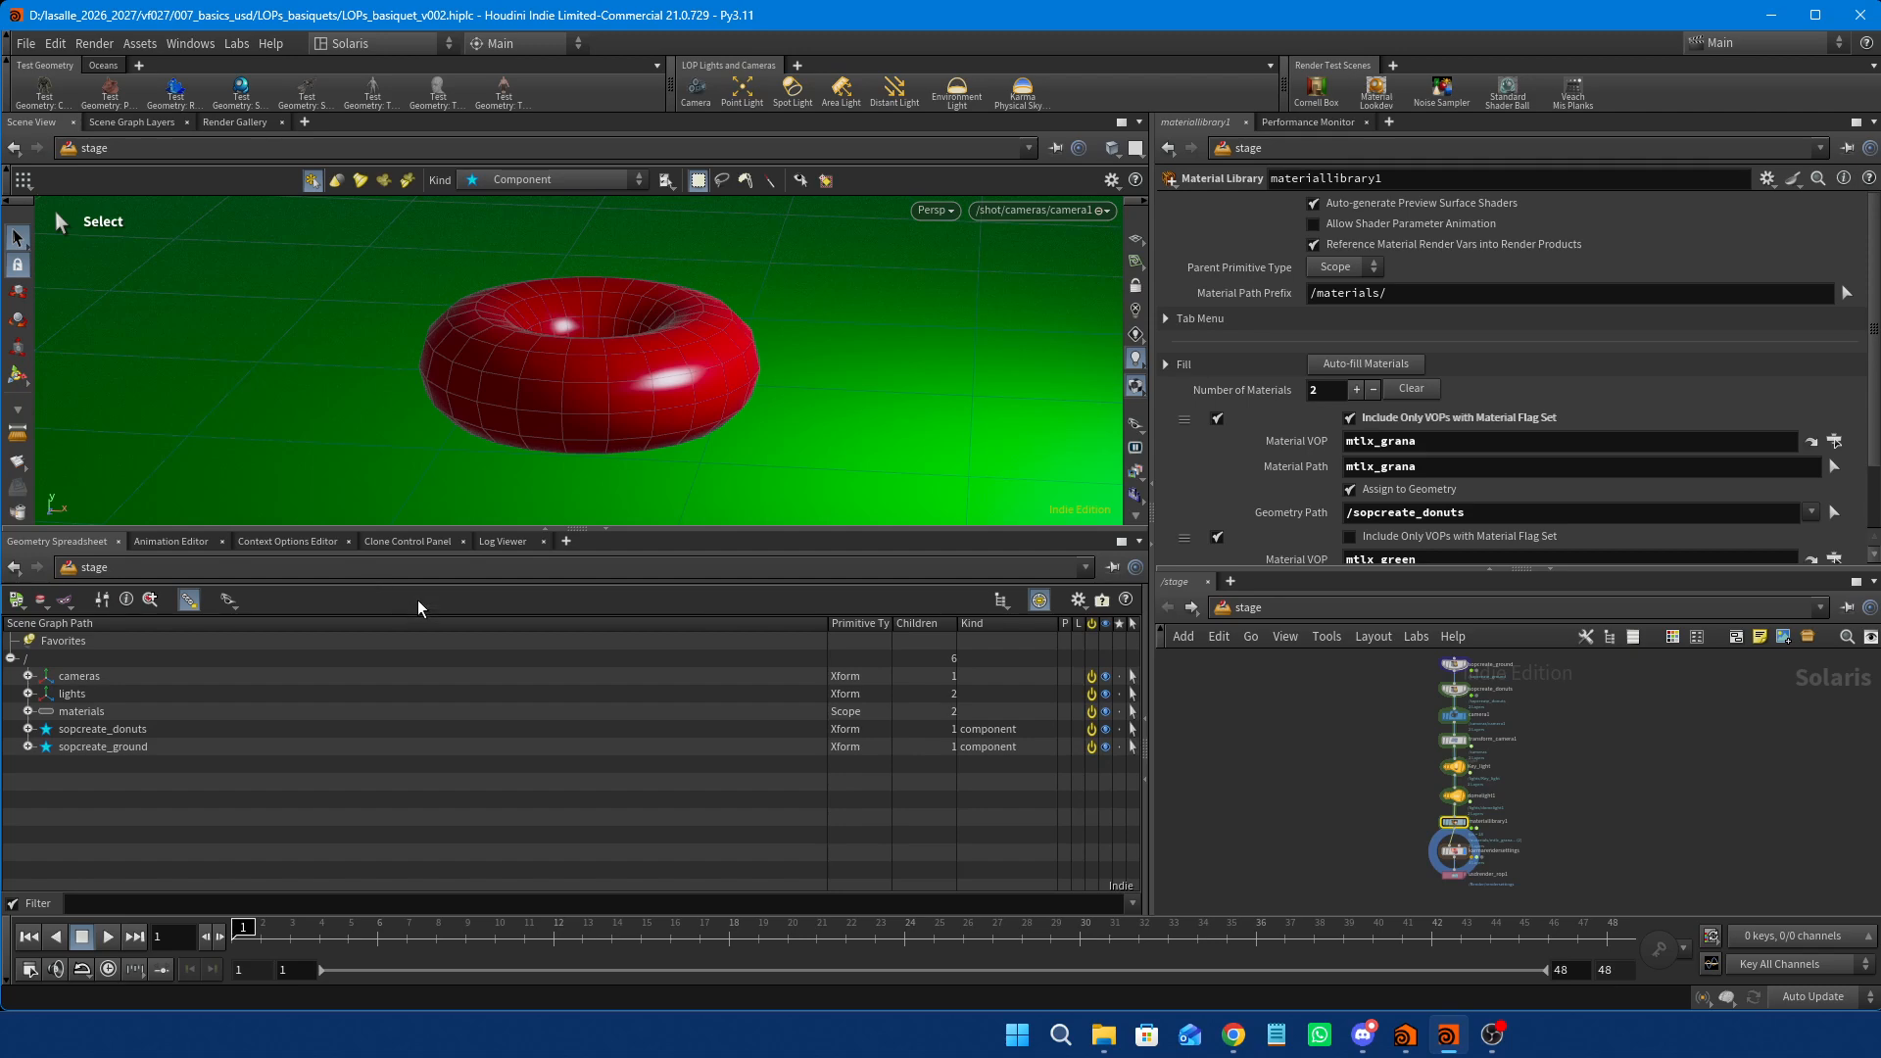
# Narrow the Scene Graph Path column, reveal the primitive details pane beside the scene graph and widen it.
pyautogui.moveTo(826, 624); pyautogui.dragTo(445, 624)
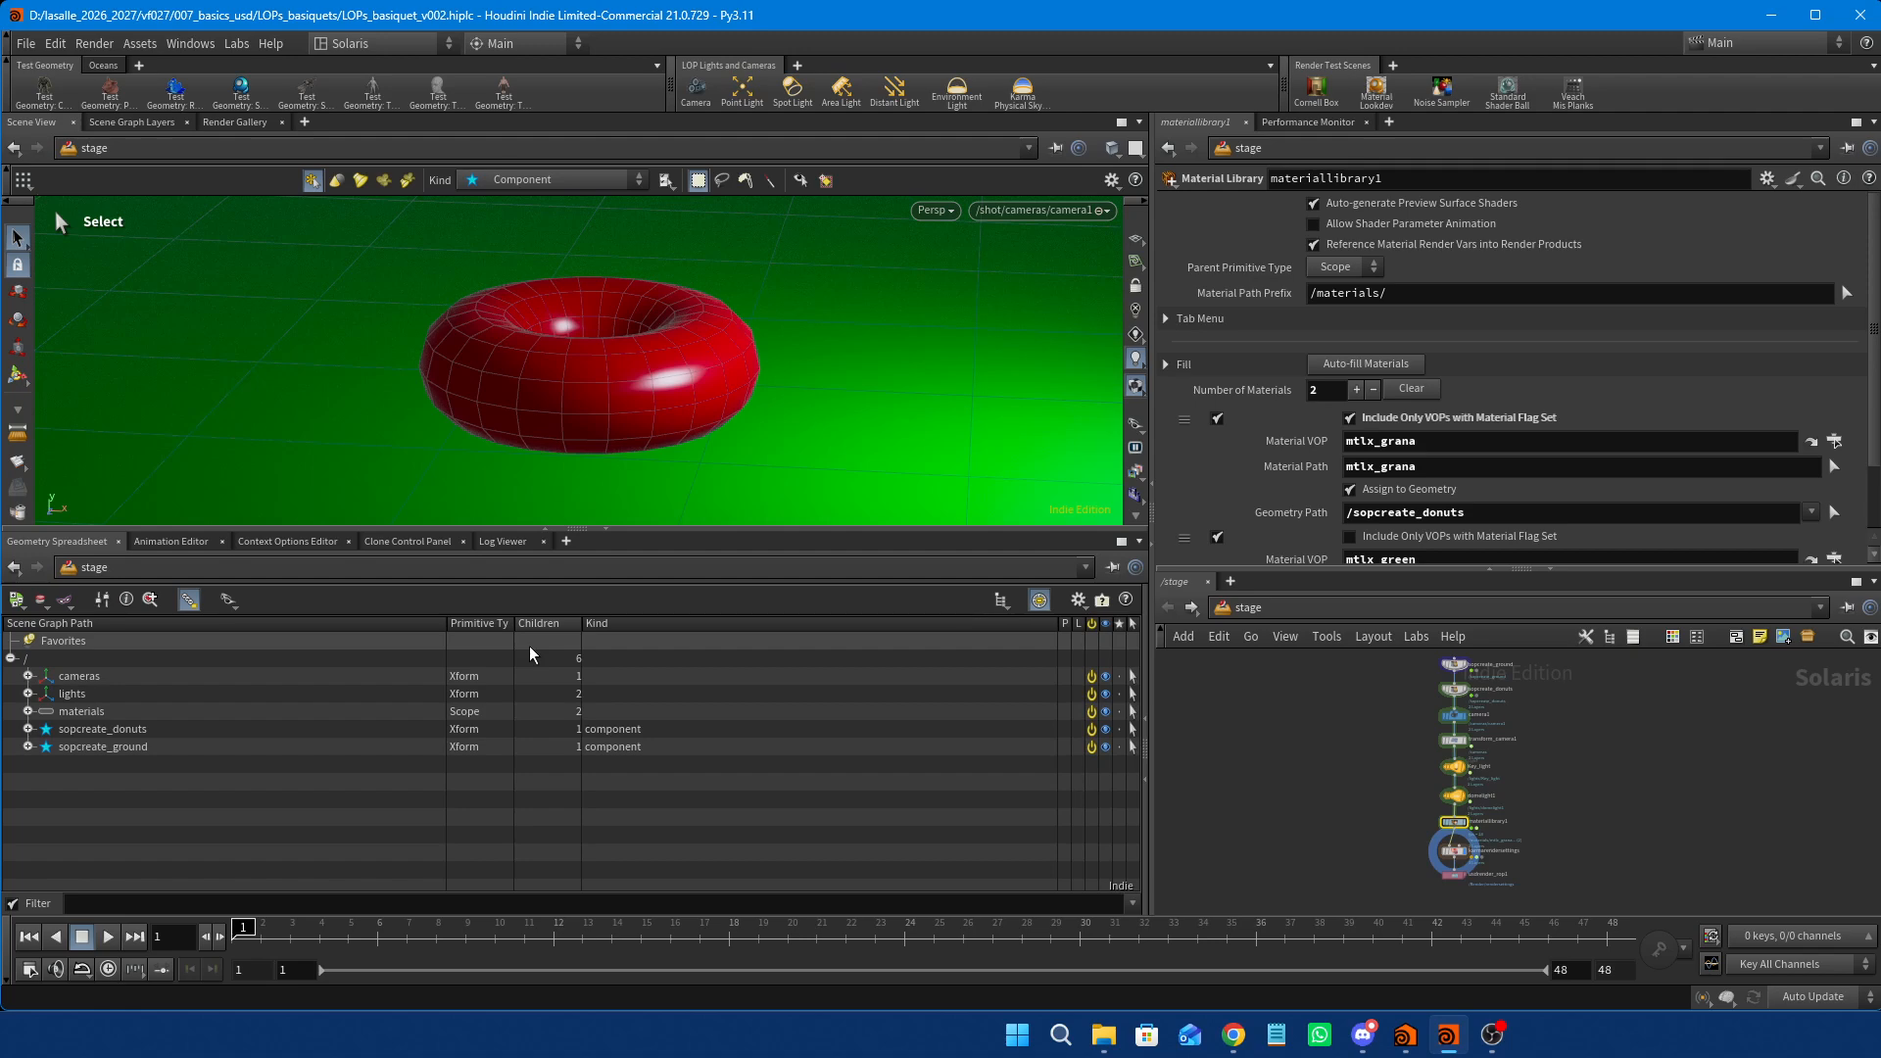
pyautogui.click(486, 713)
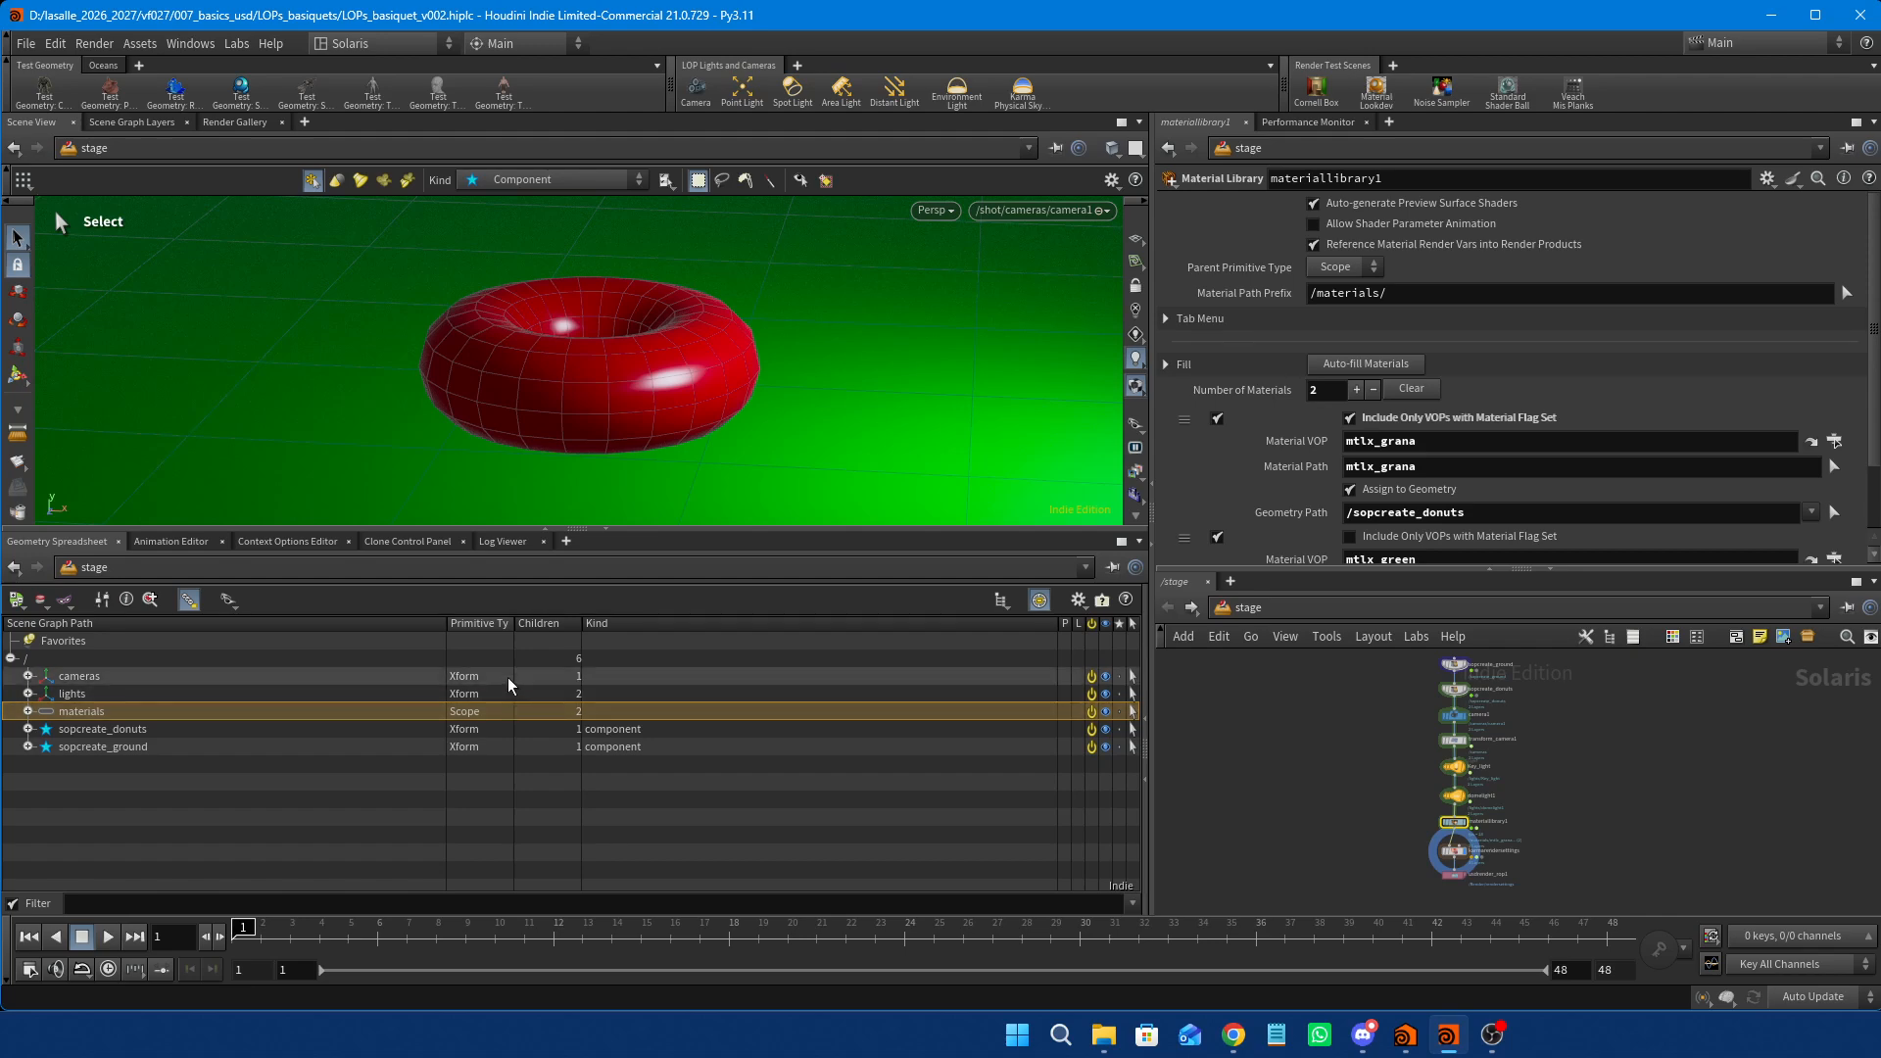
pyautogui.click(508, 676)
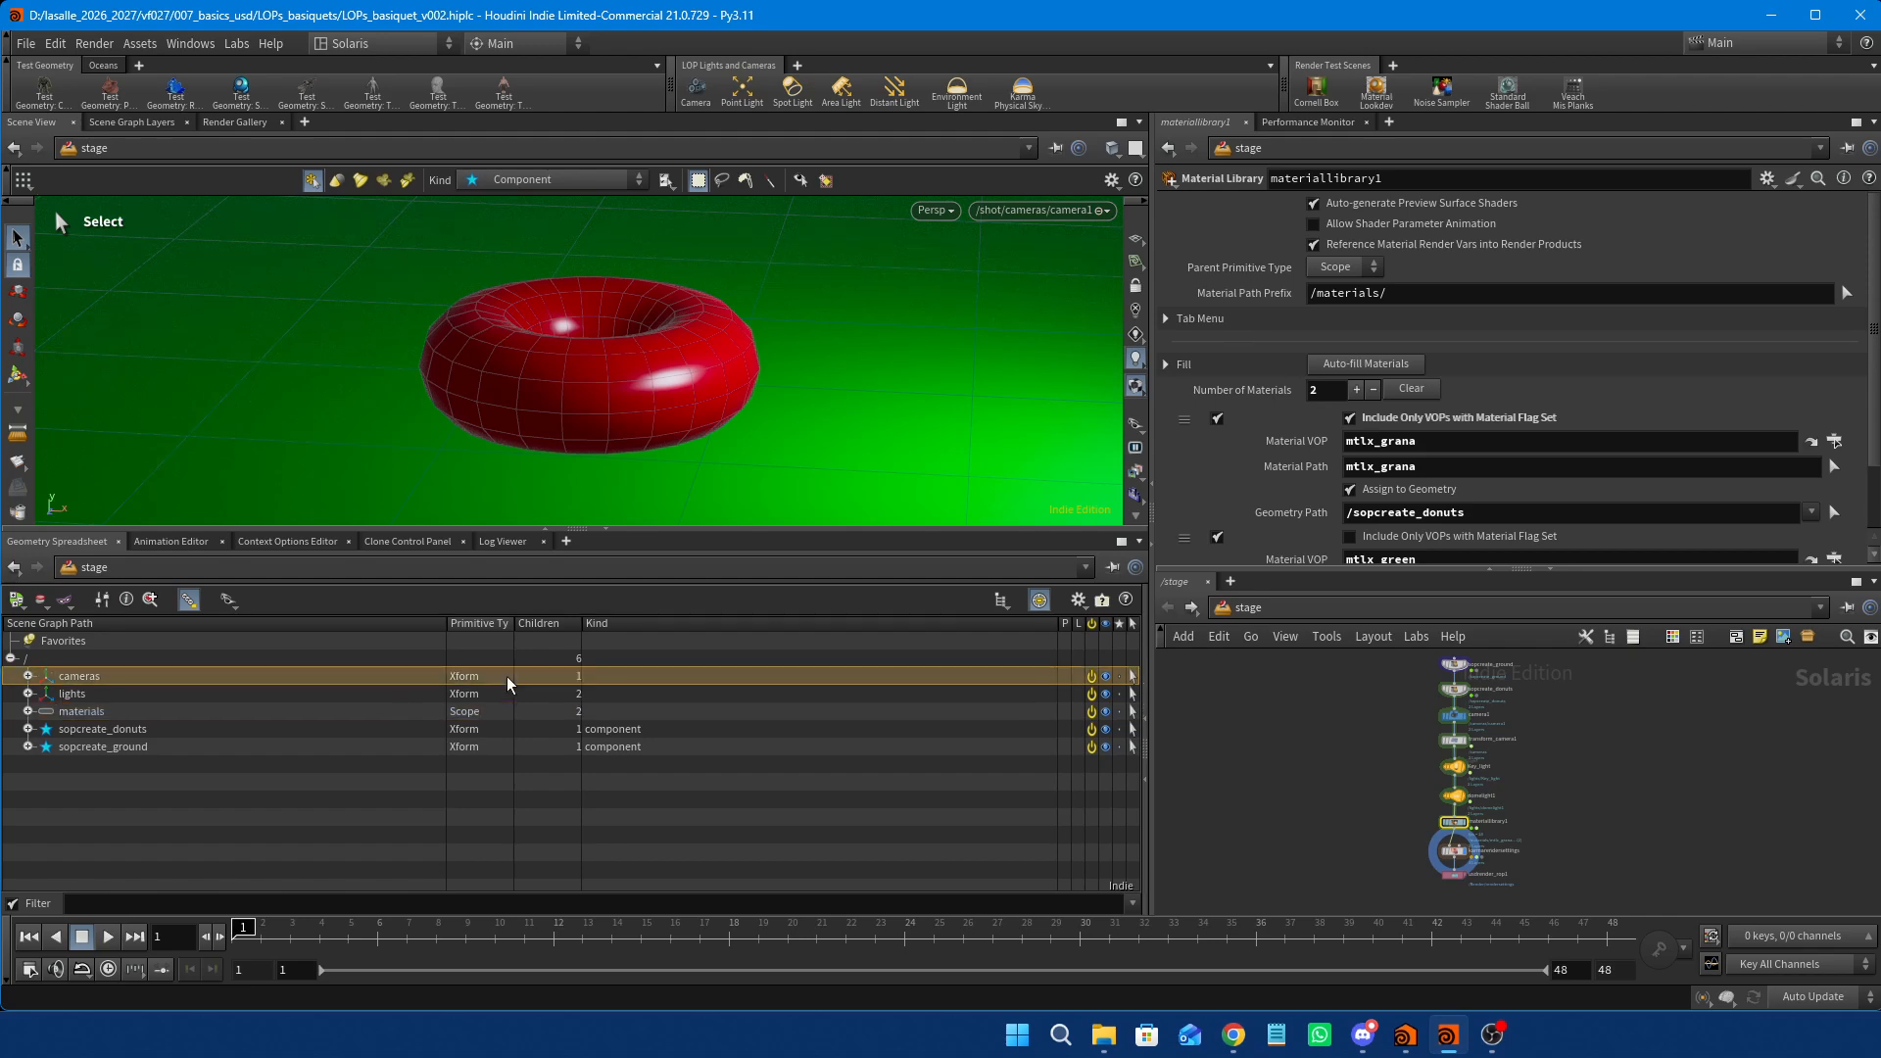
pyautogui.click(528, 801)
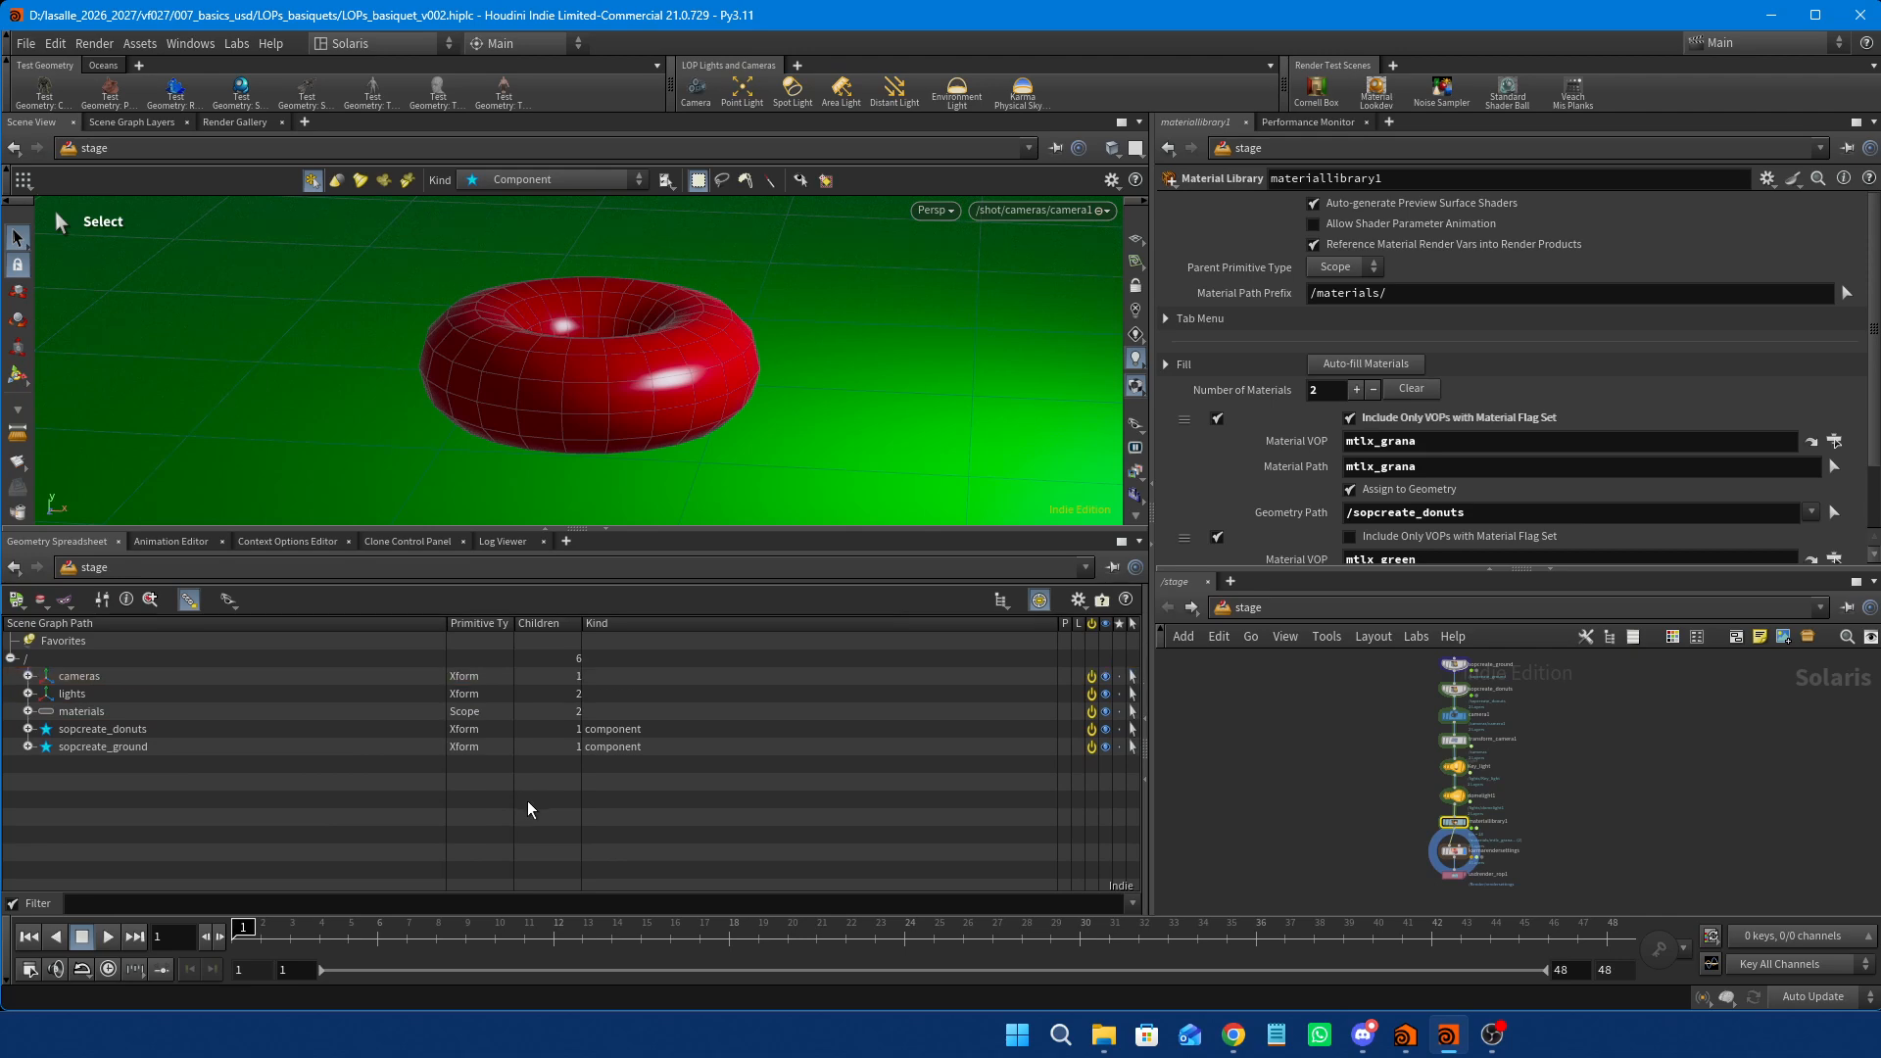
pyautogui.click(1137, 731)
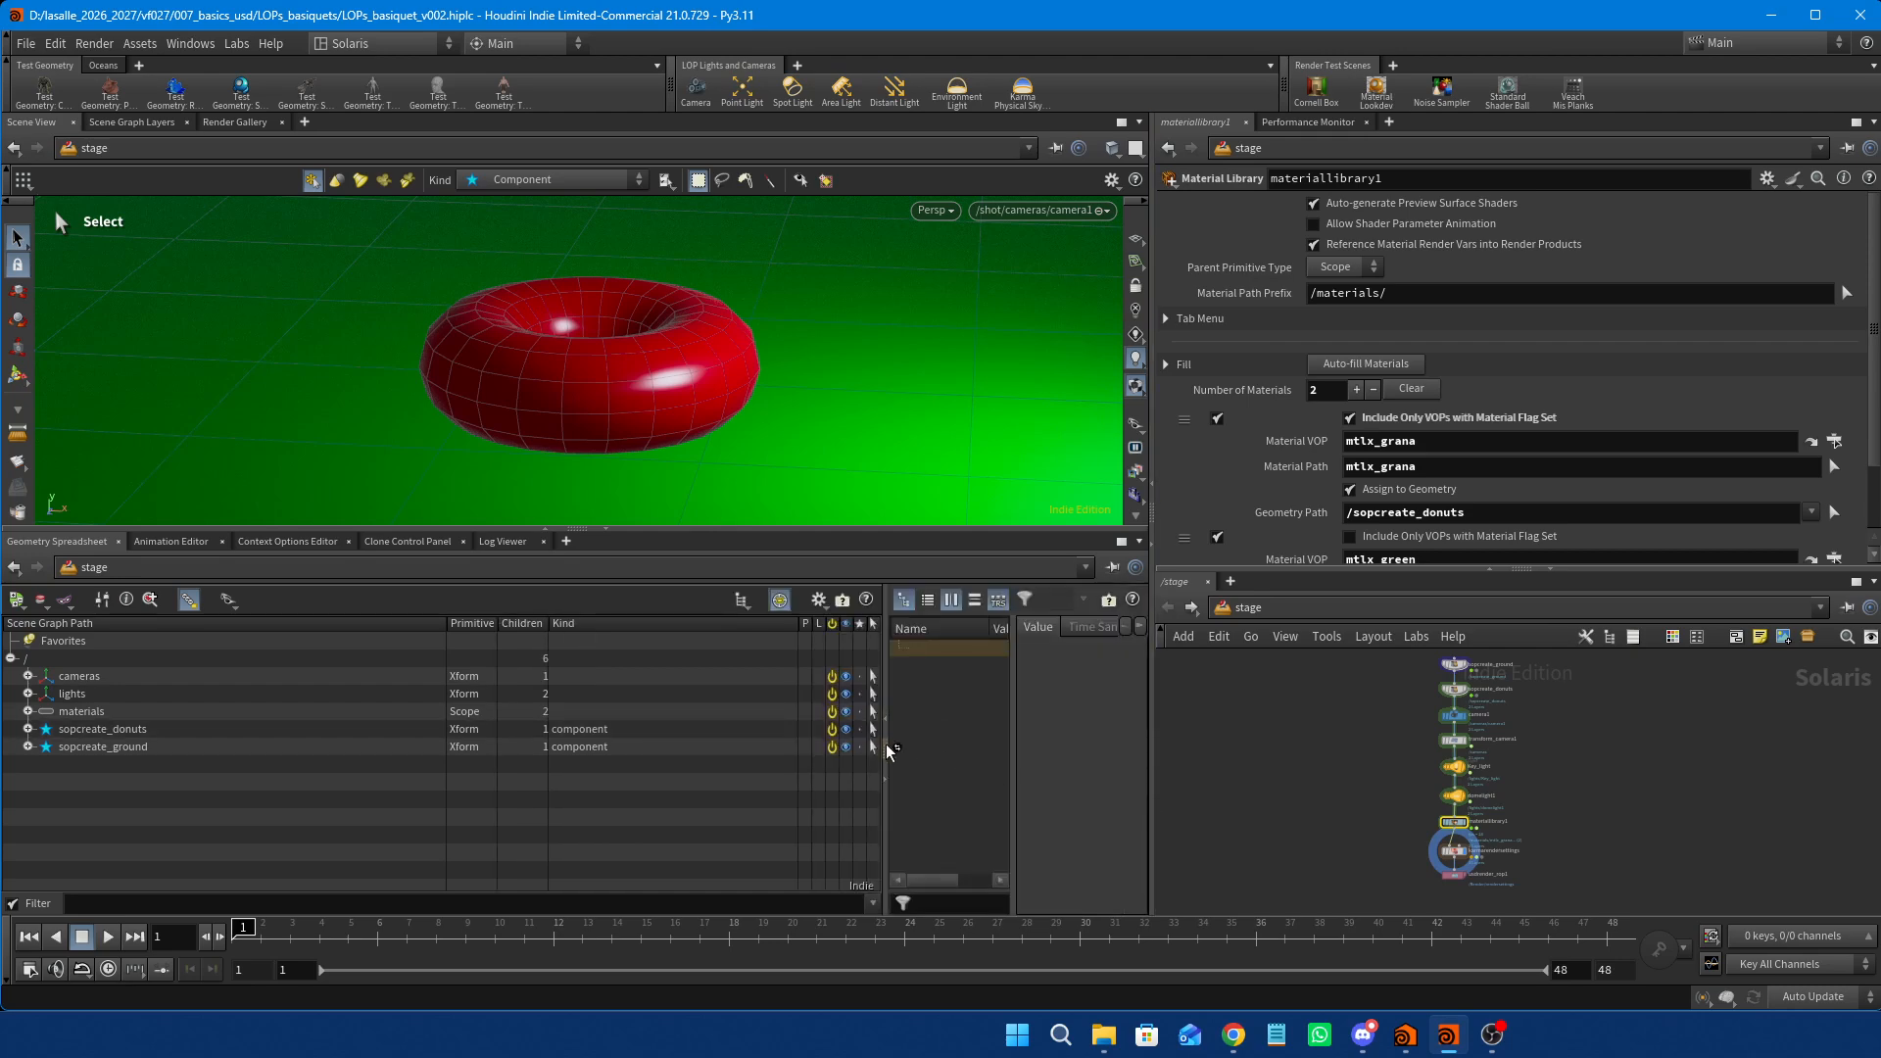
pyautogui.moveTo(885, 743); pyautogui.dragTo(670, 742)
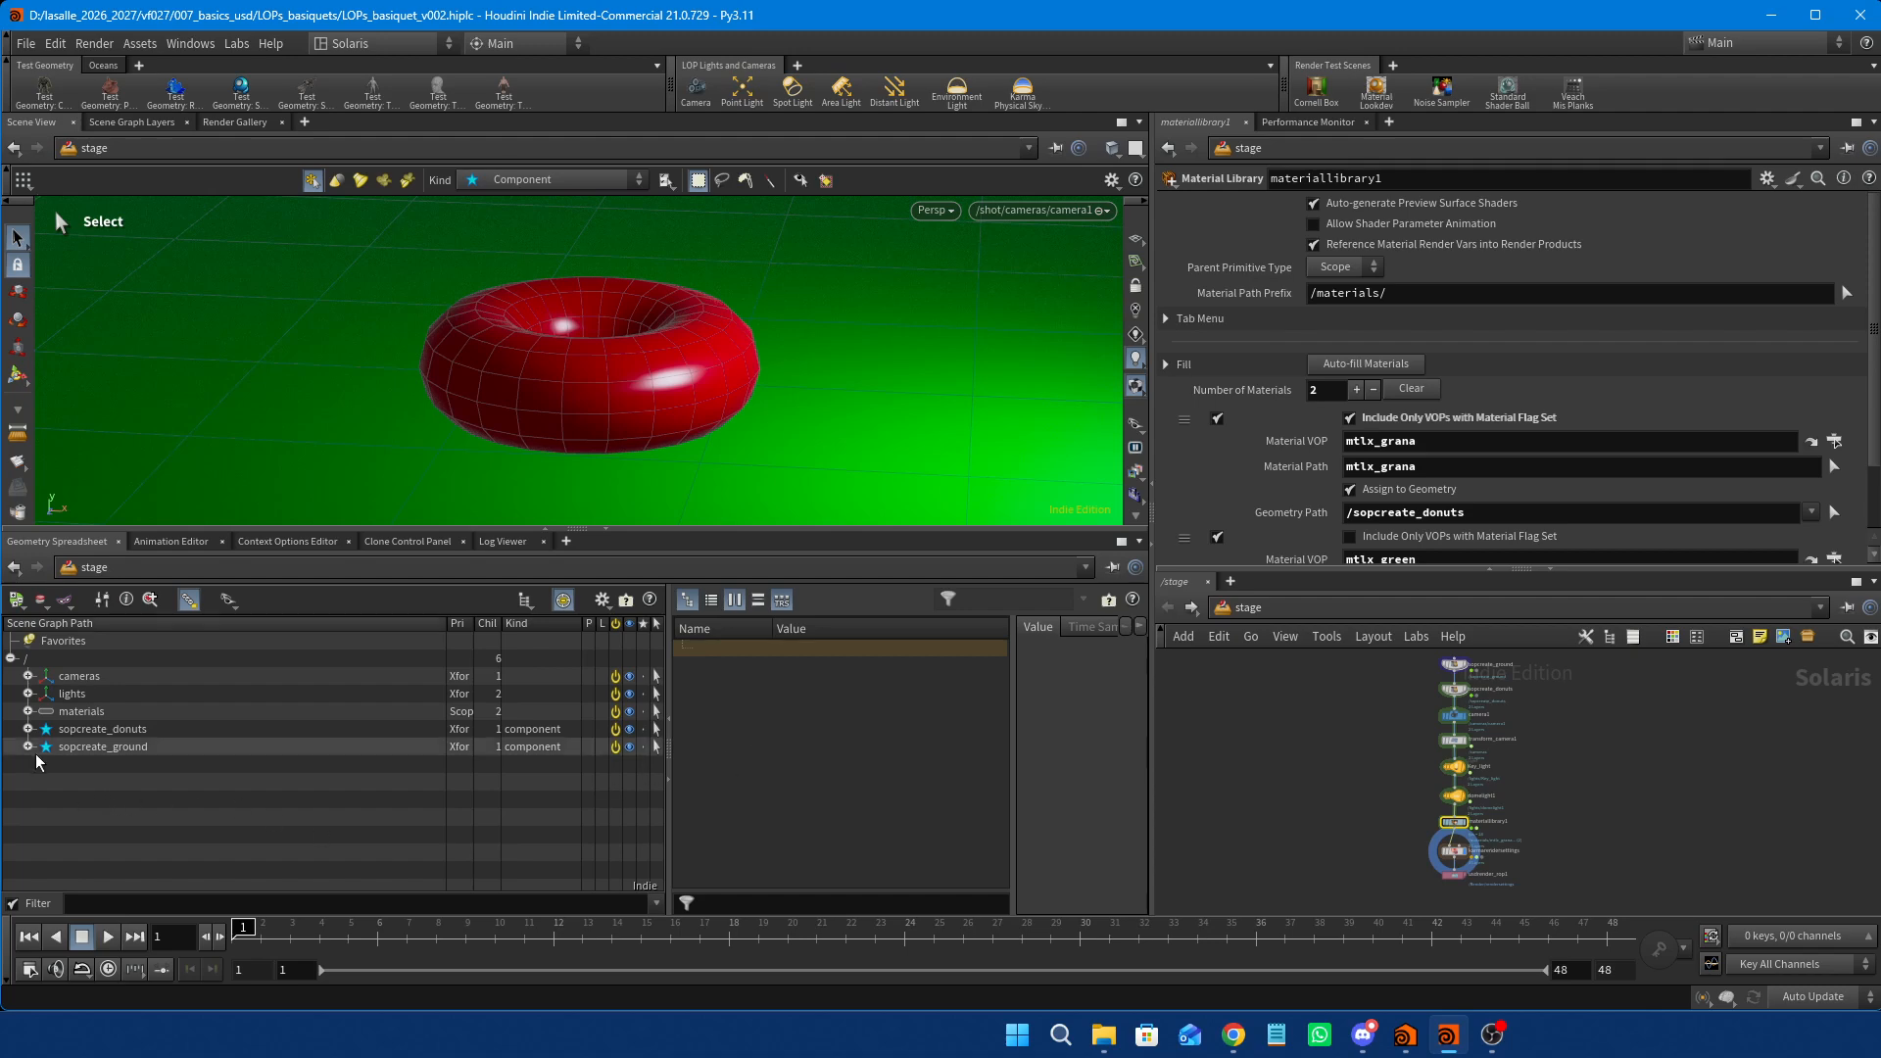
# Inspect the attributes of sopcreate_donuts, sopcreate_ground, Key_light and domelight1 in the scene graph, and shrink the details pane.
pyautogui.click(102, 730)
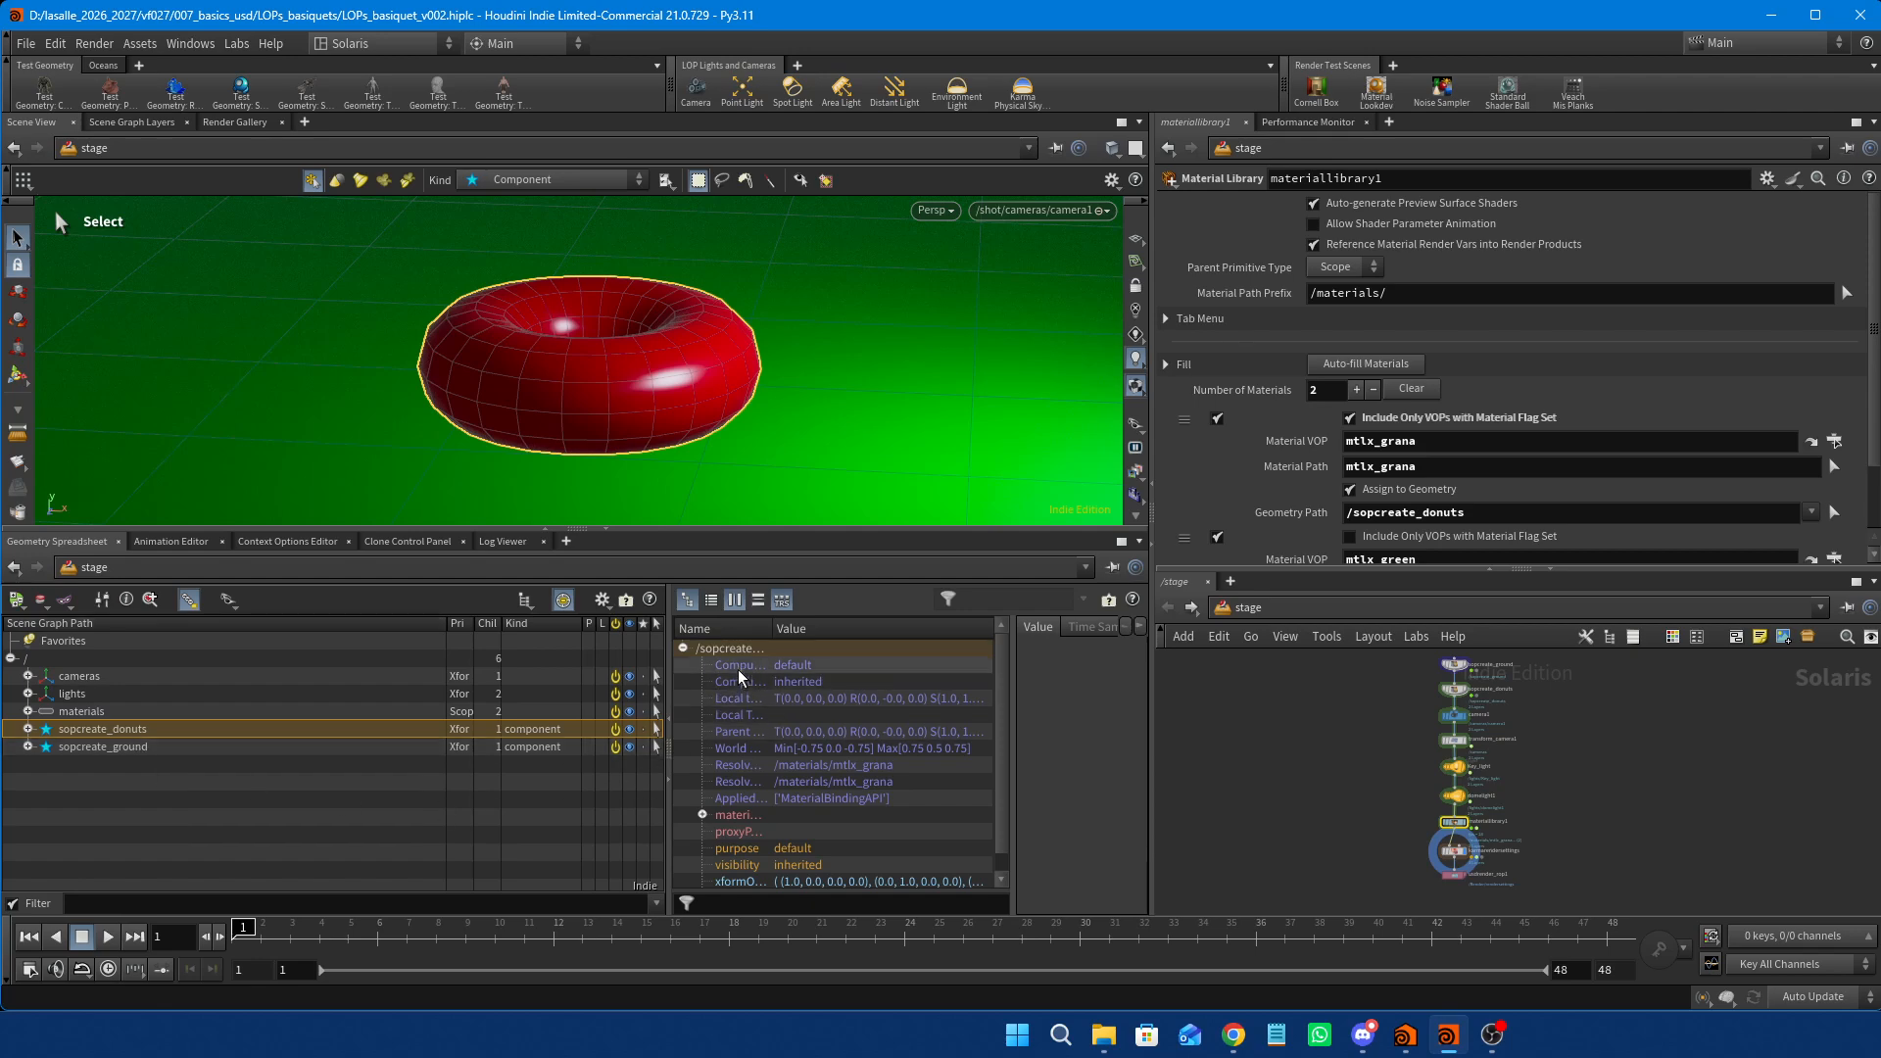
pyautogui.moveTo(1003, 709); pyautogui.dragTo(1004, 733)
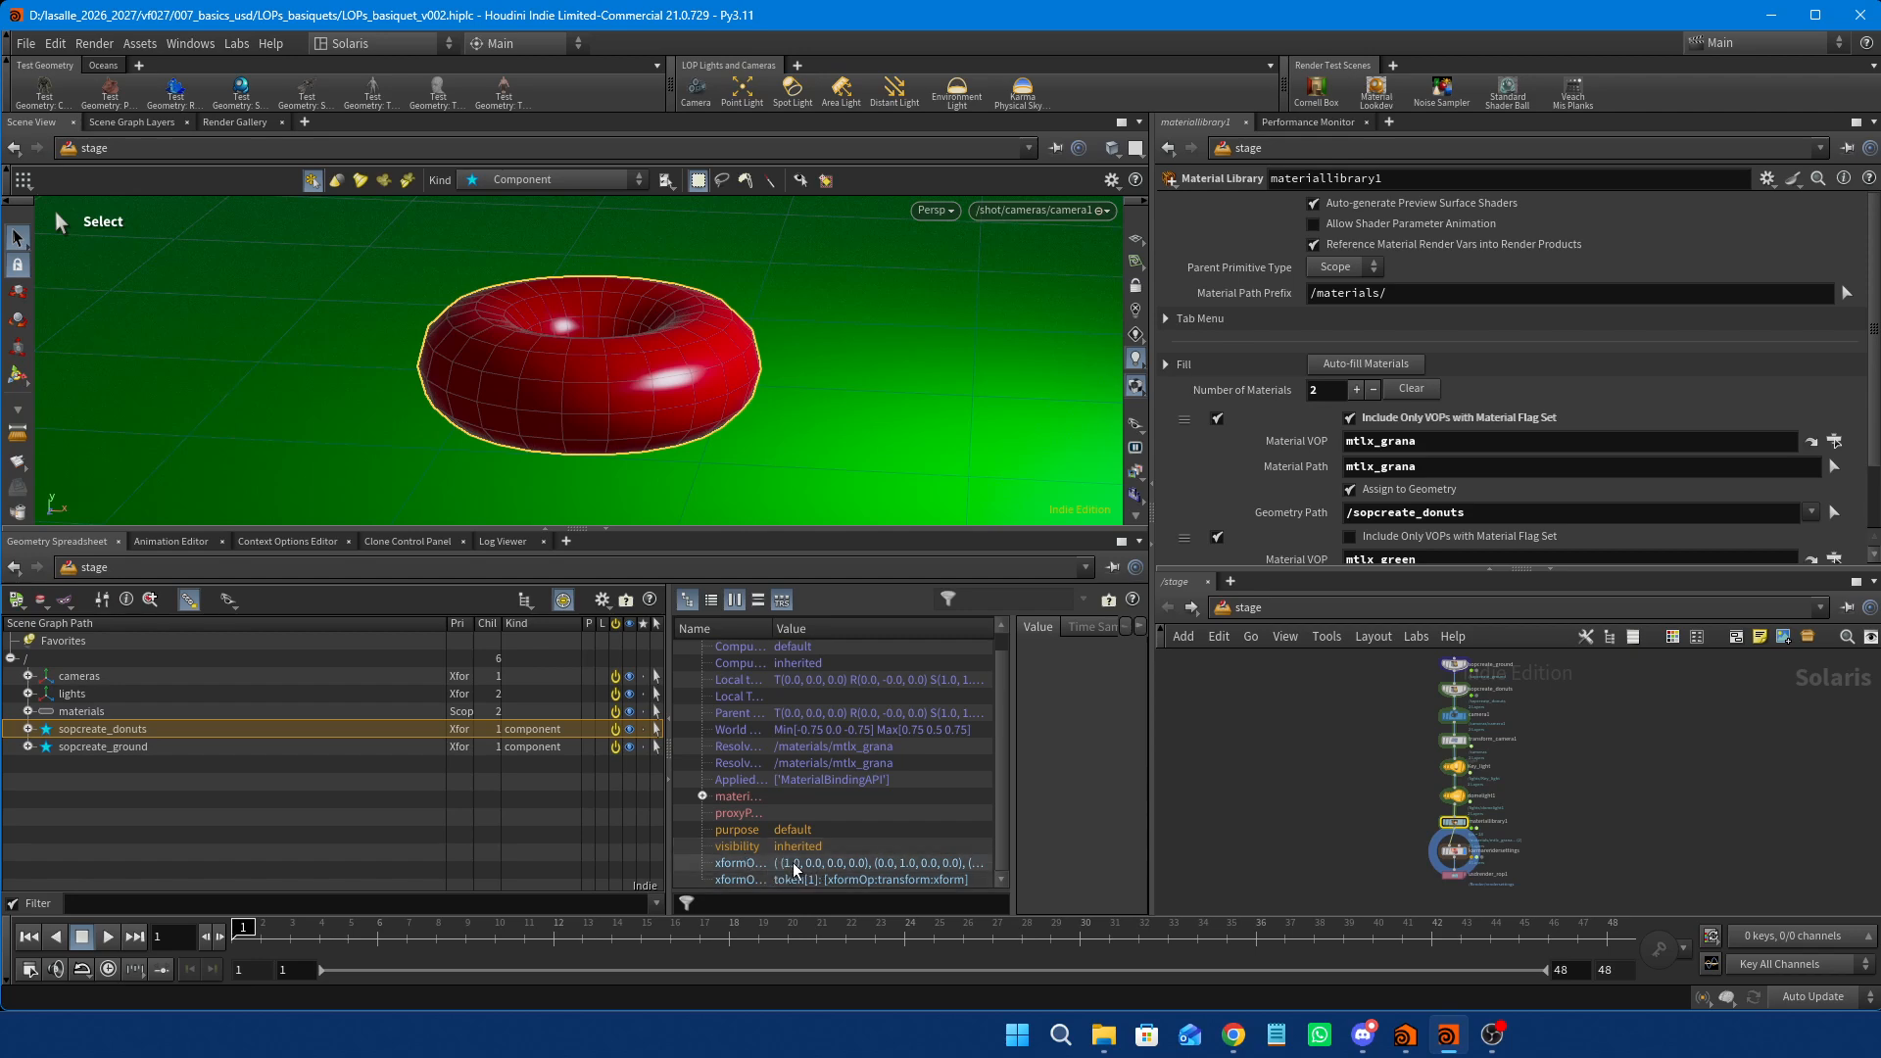
pyautogui.click(104, 747)
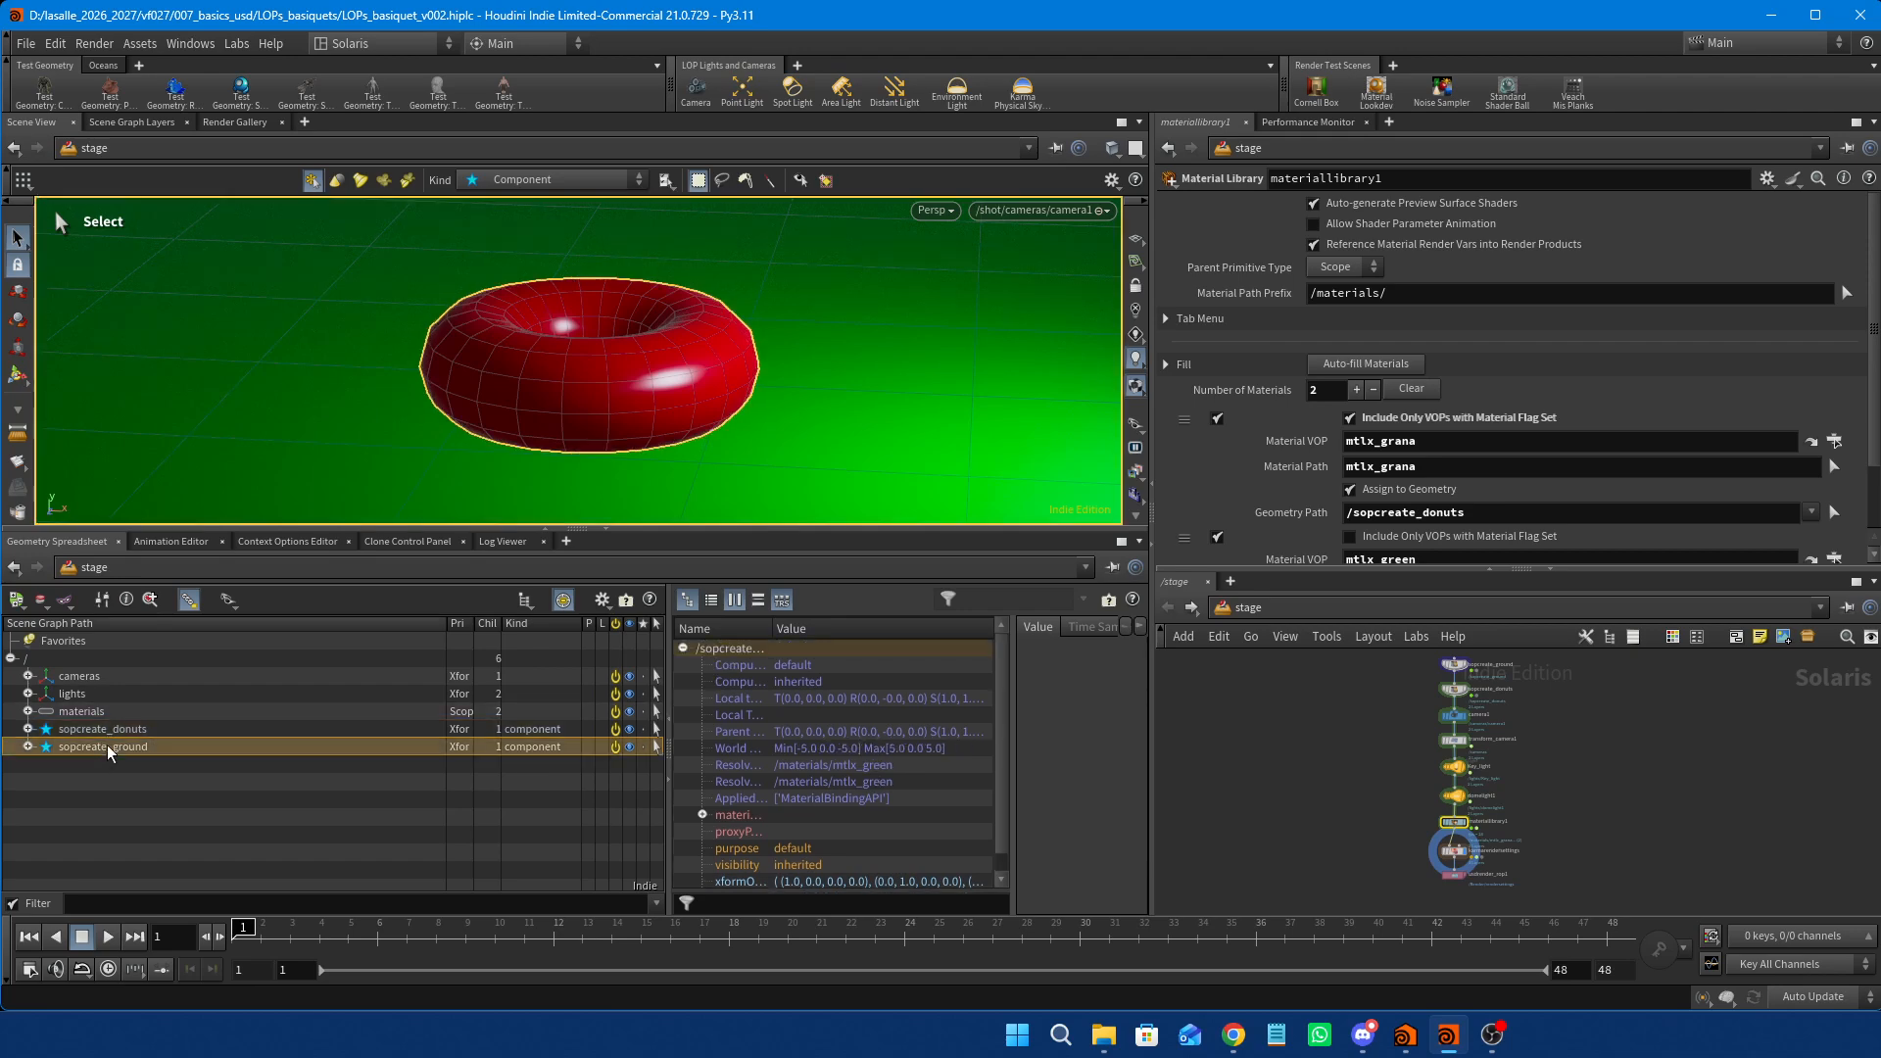
pyautogui.click(28, 694)
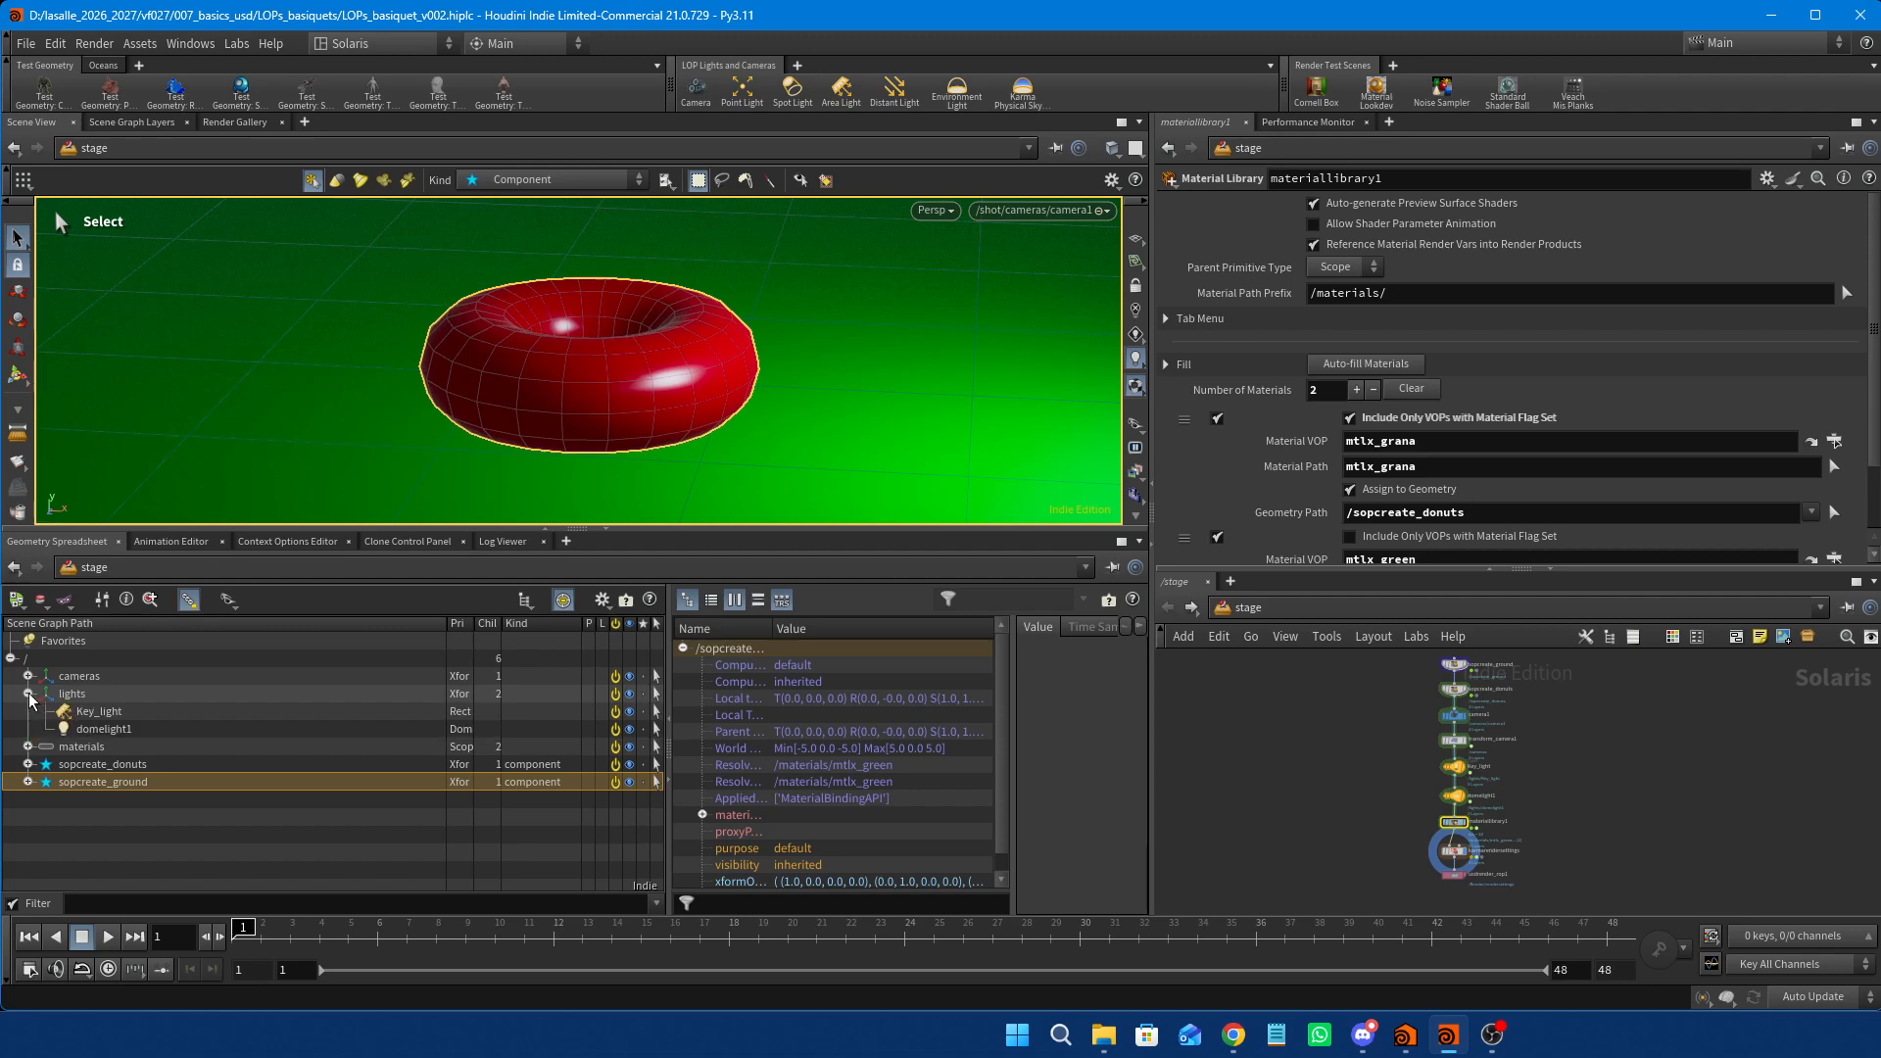
pyautogui.click(108, 717)
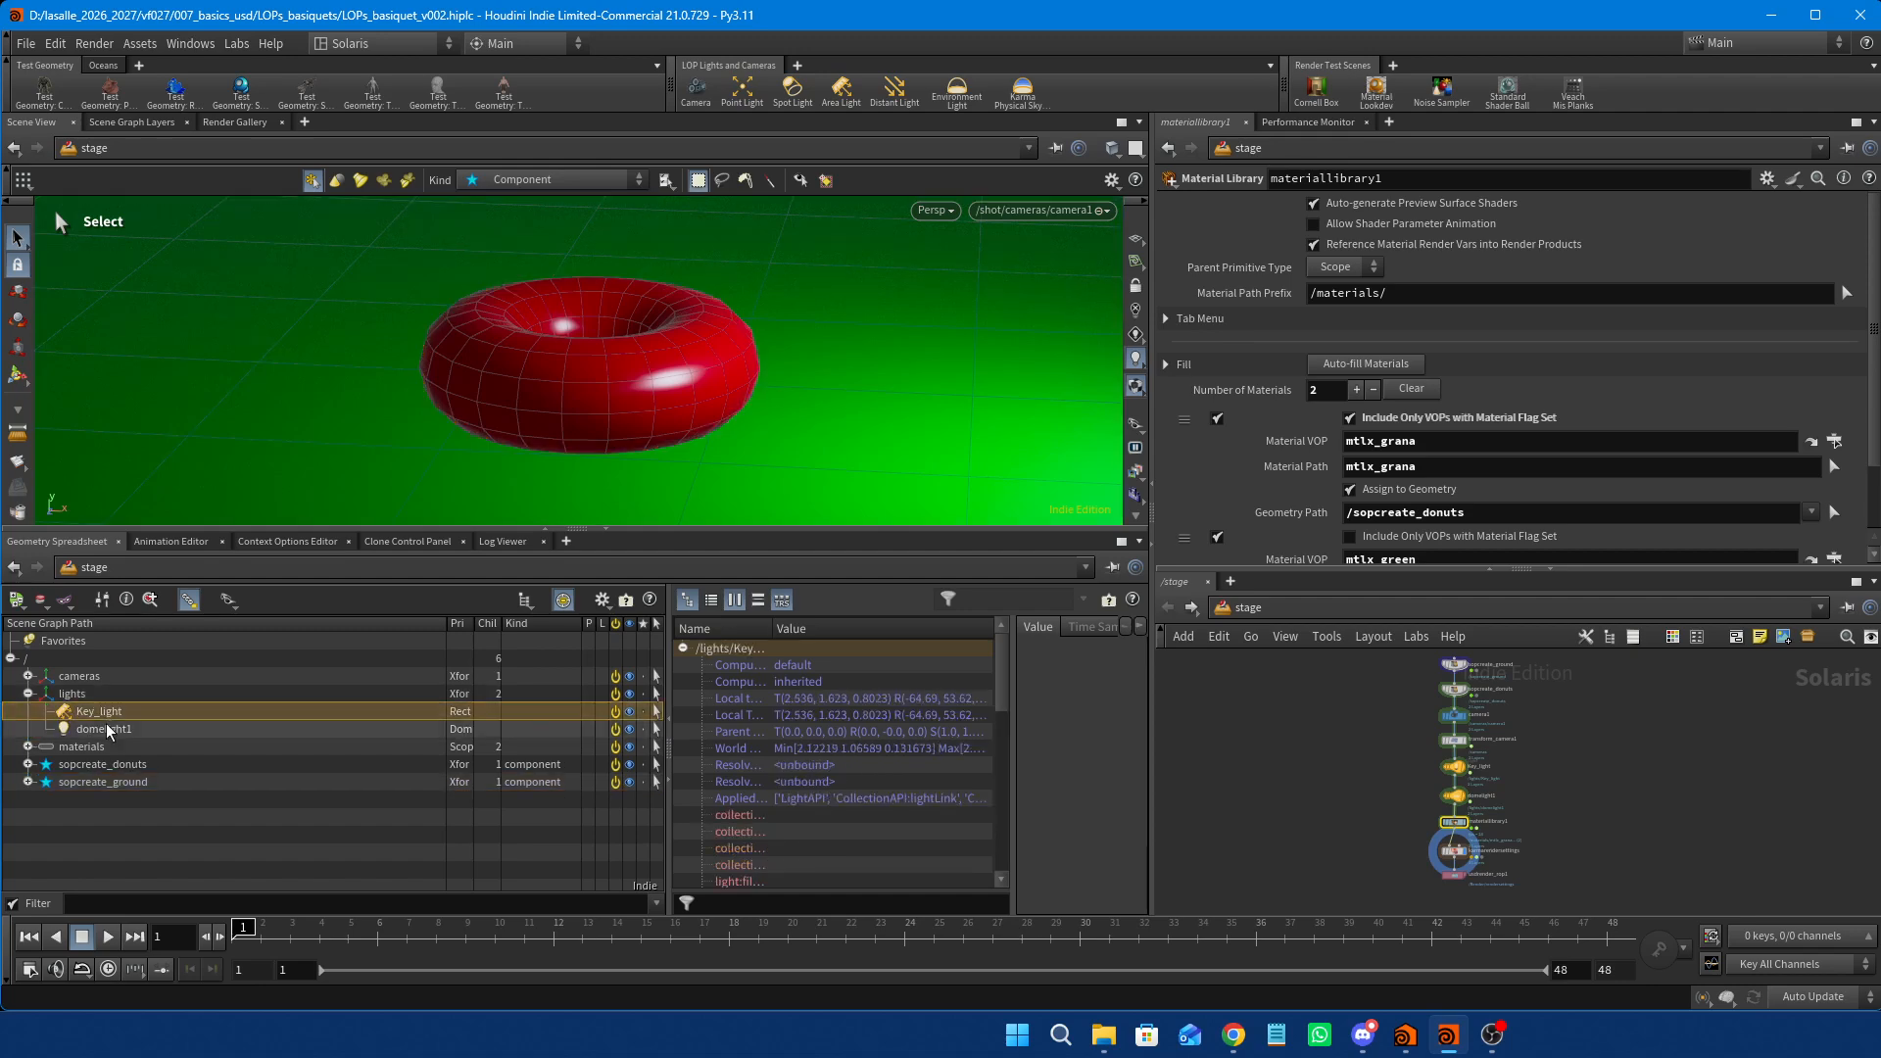
pyautogui.click(108, 727)
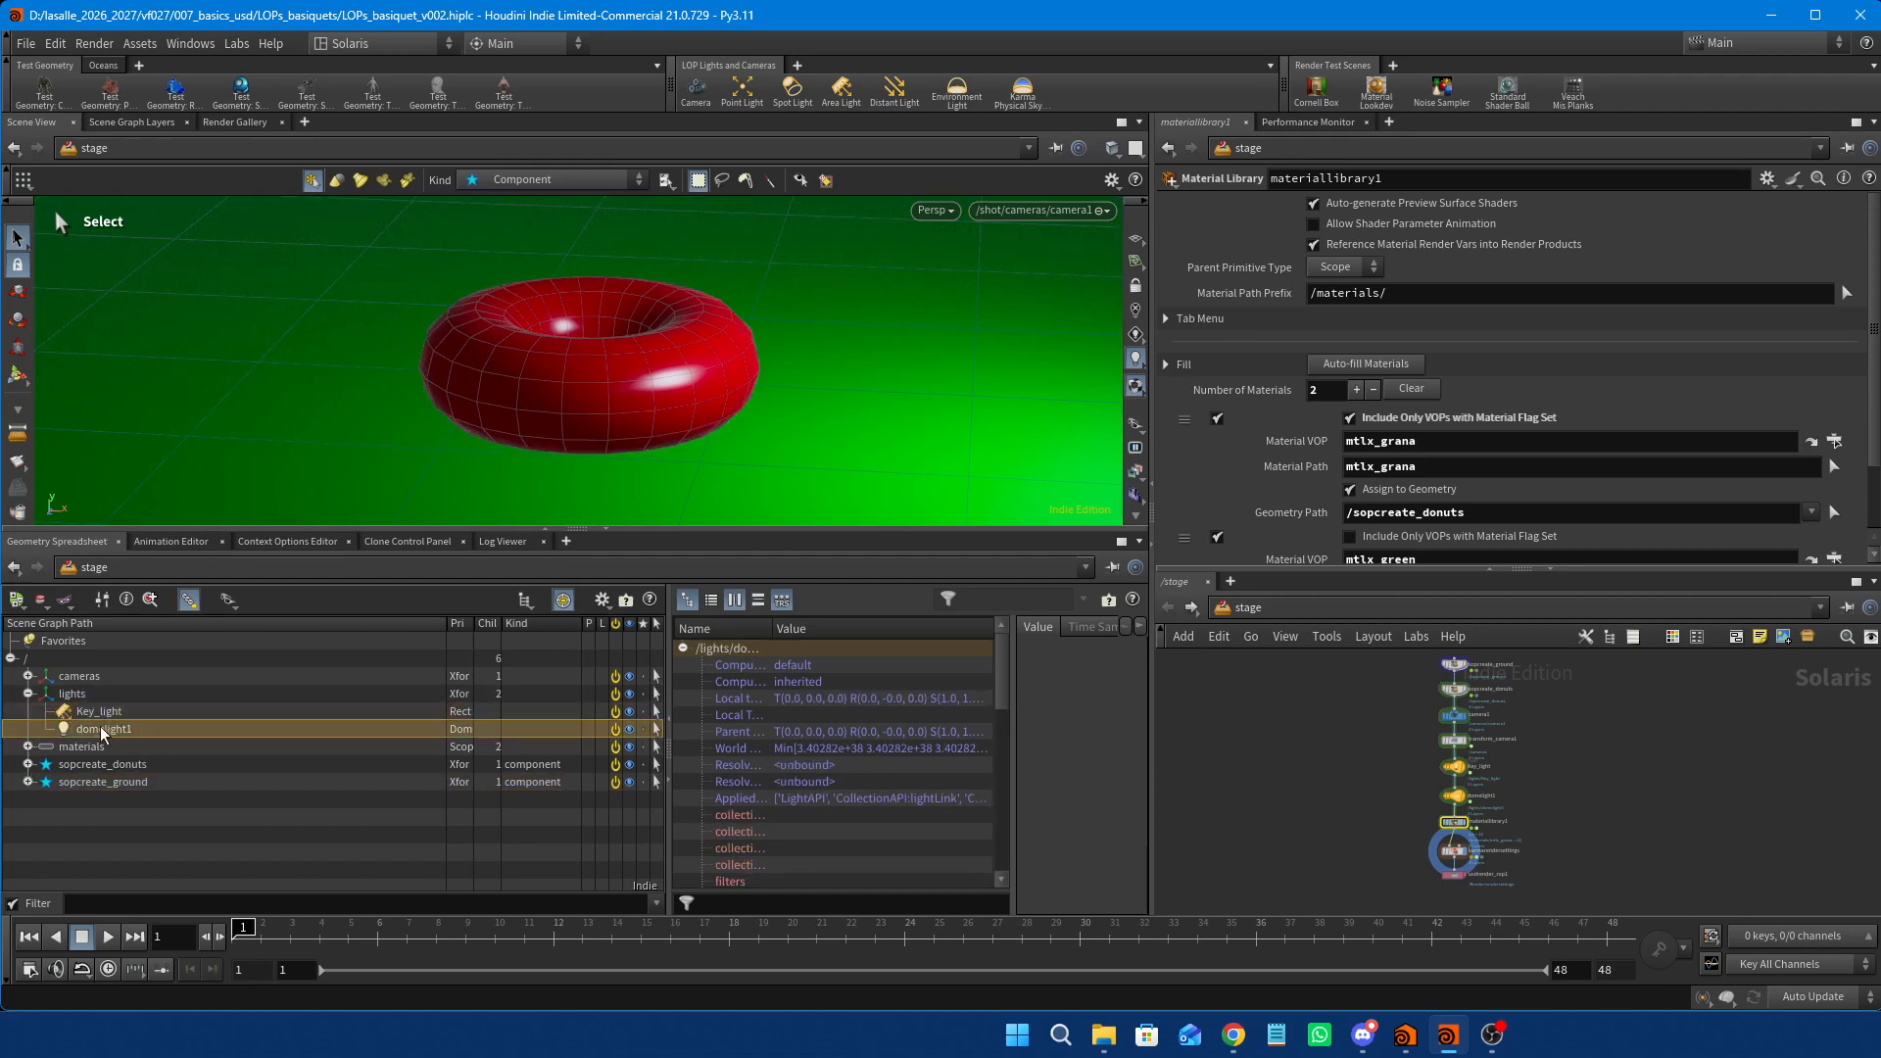
pyautogui.click(72, 693)
pyautogui.click(28, 693)
pyautogui.click(114, 807)
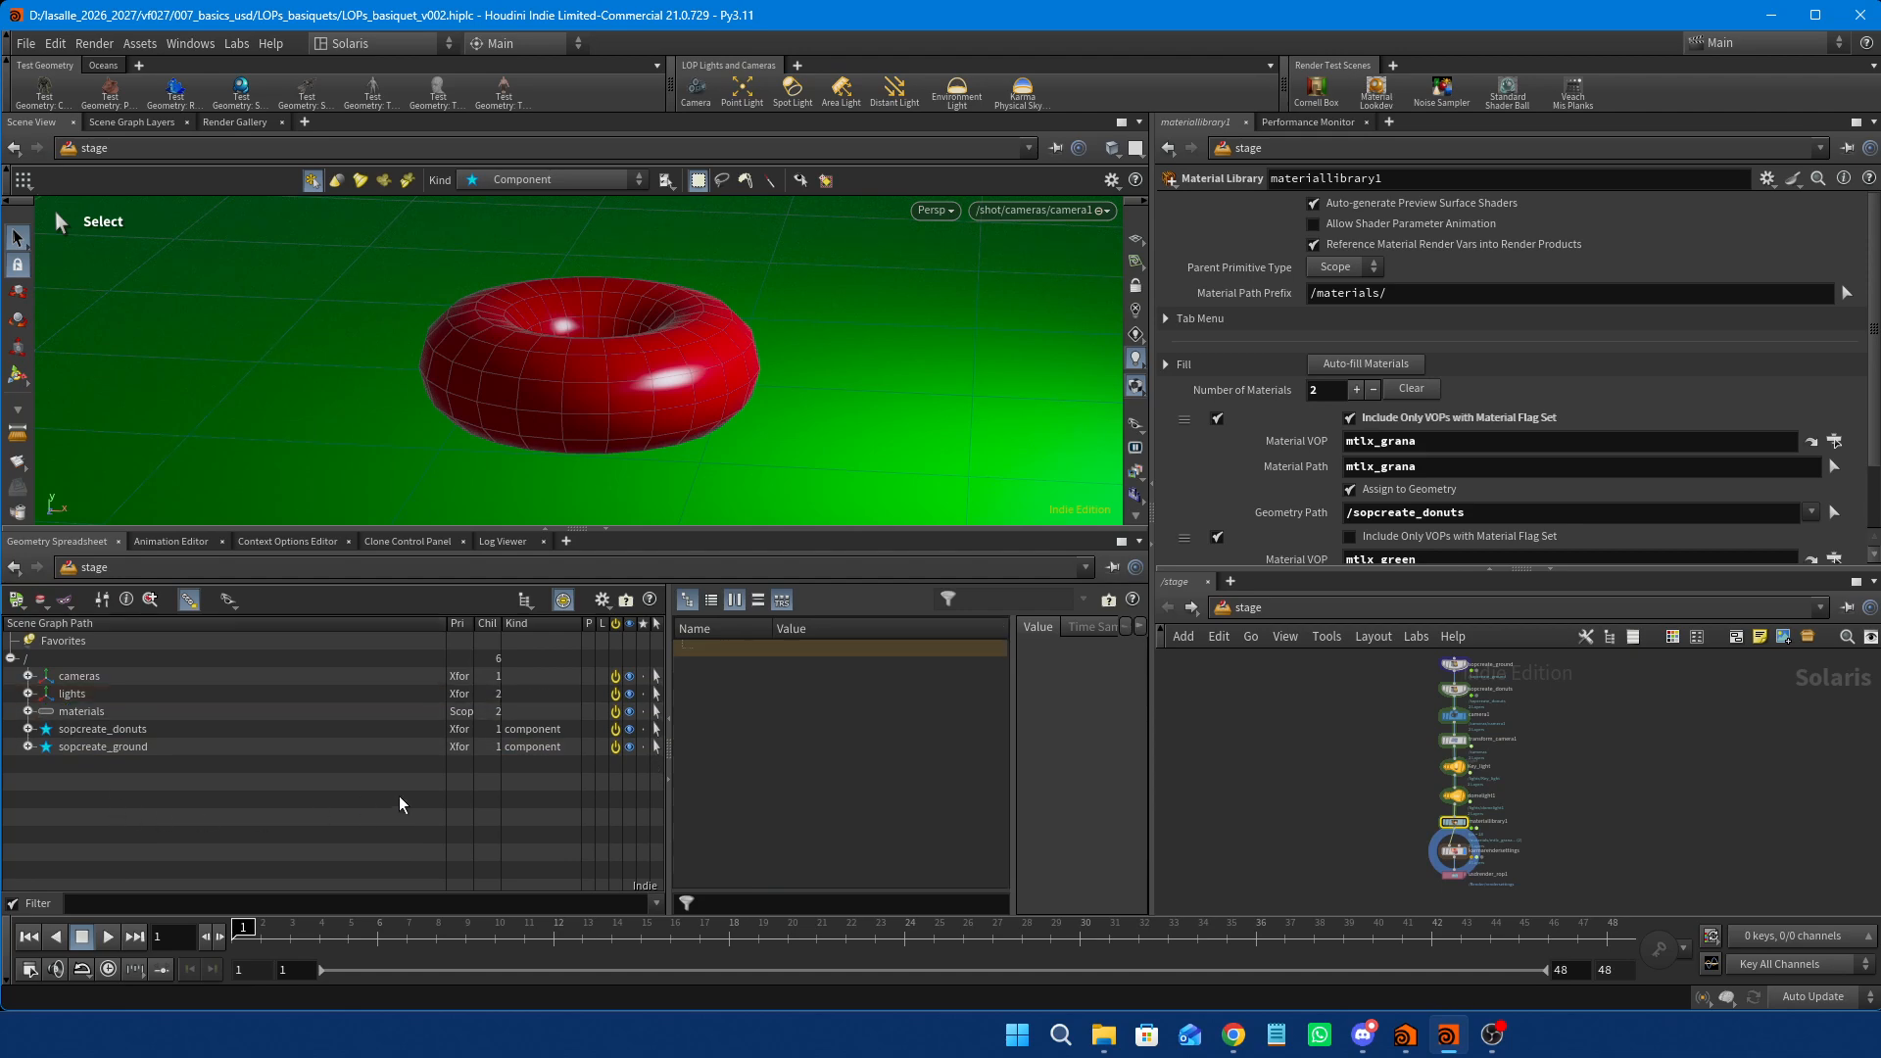
pyautogui.moveTo(673, 752); pyautogui.dragTo(885, 753)
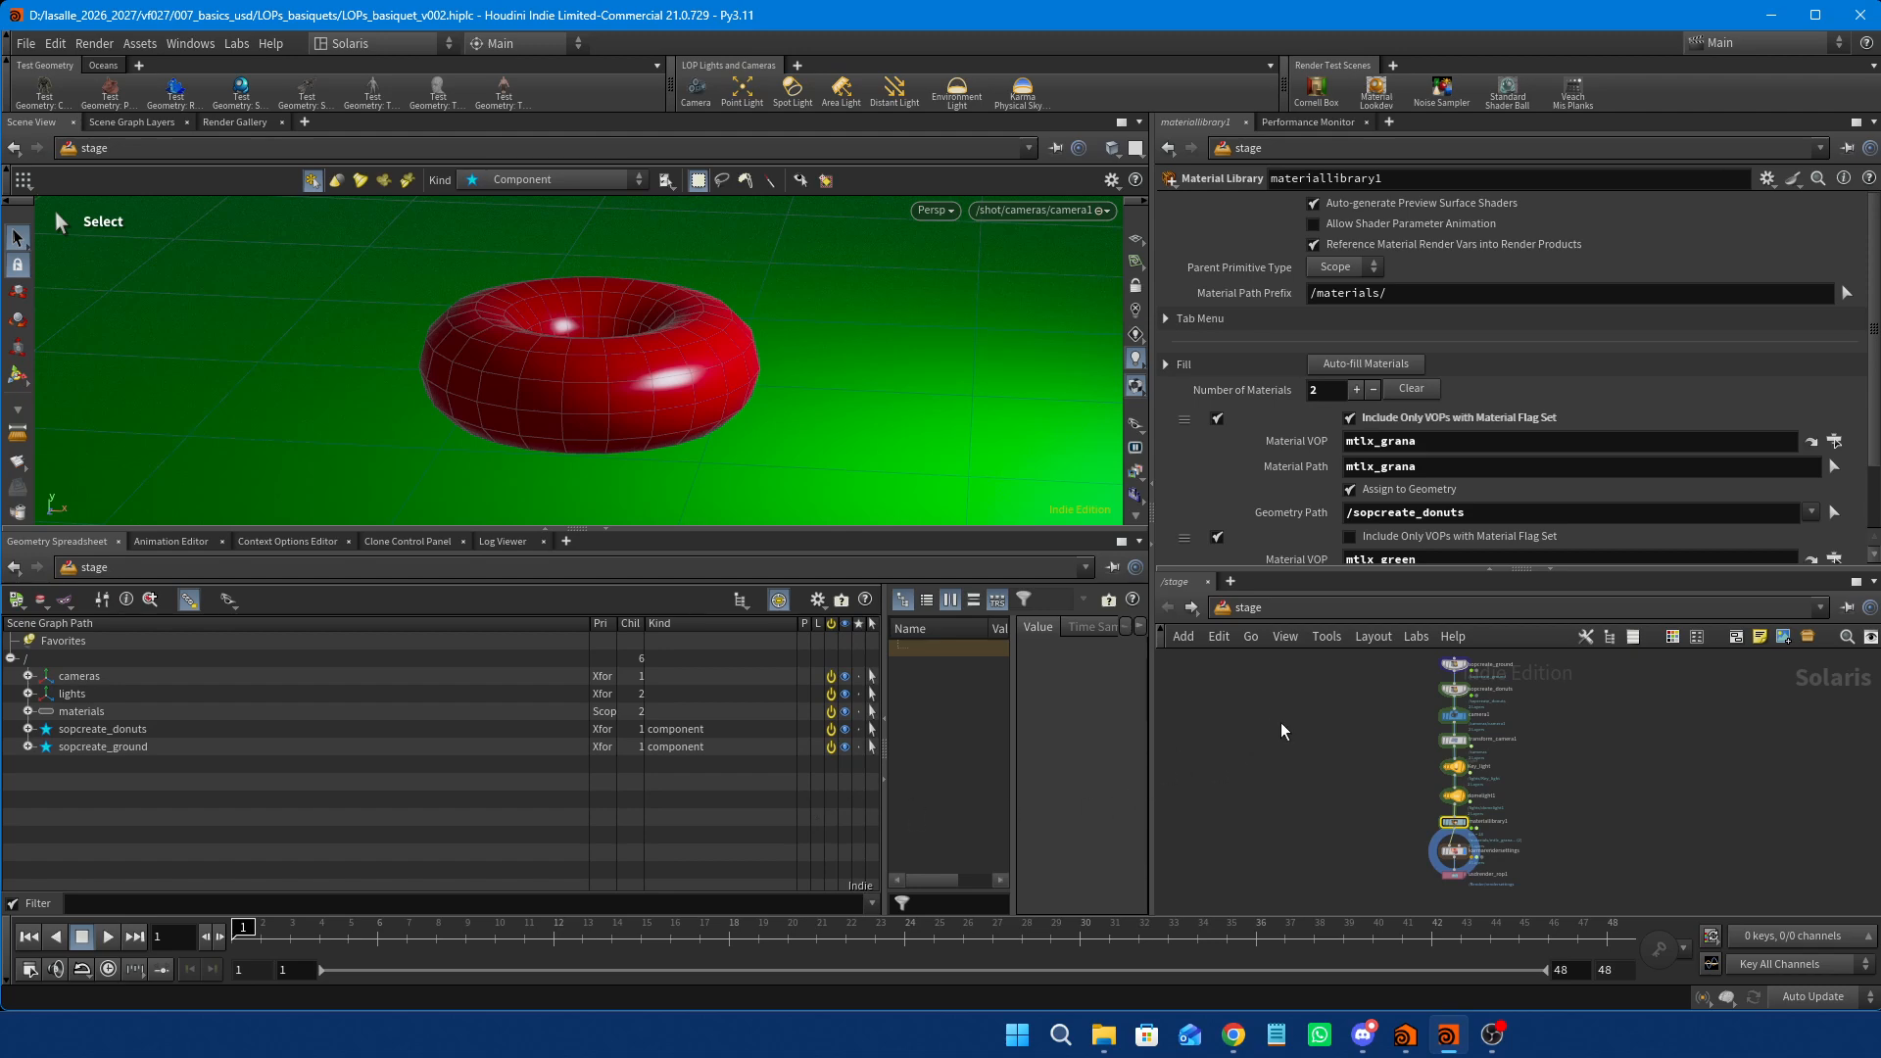
# Add a Primitive node at the head of the stage network, above sopcreate_ground and wired into its input.
pyautogui.moveTo(1332, 704); pyautogui.dragTo(1313, 739, button='middle')
pyautogui.scroll(4, 1321, 783)
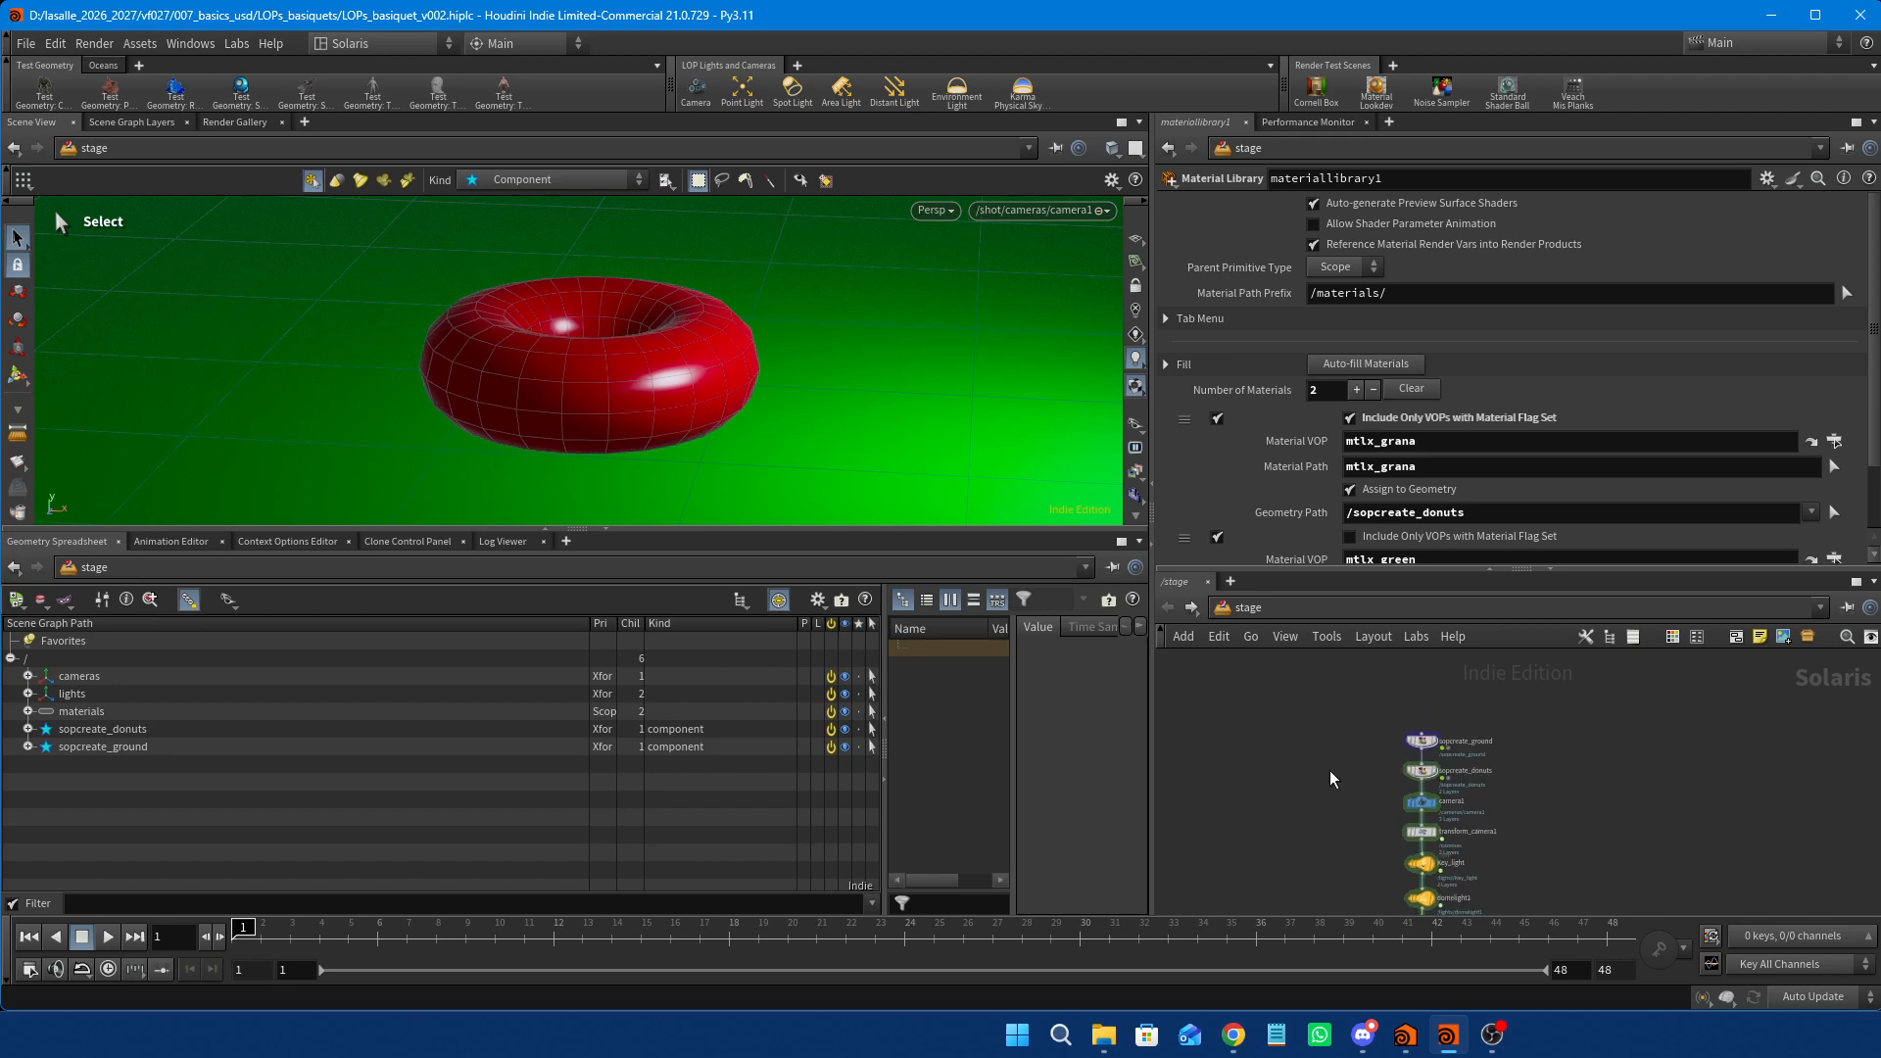
pyautogui.scroll(5, 1328, 832)
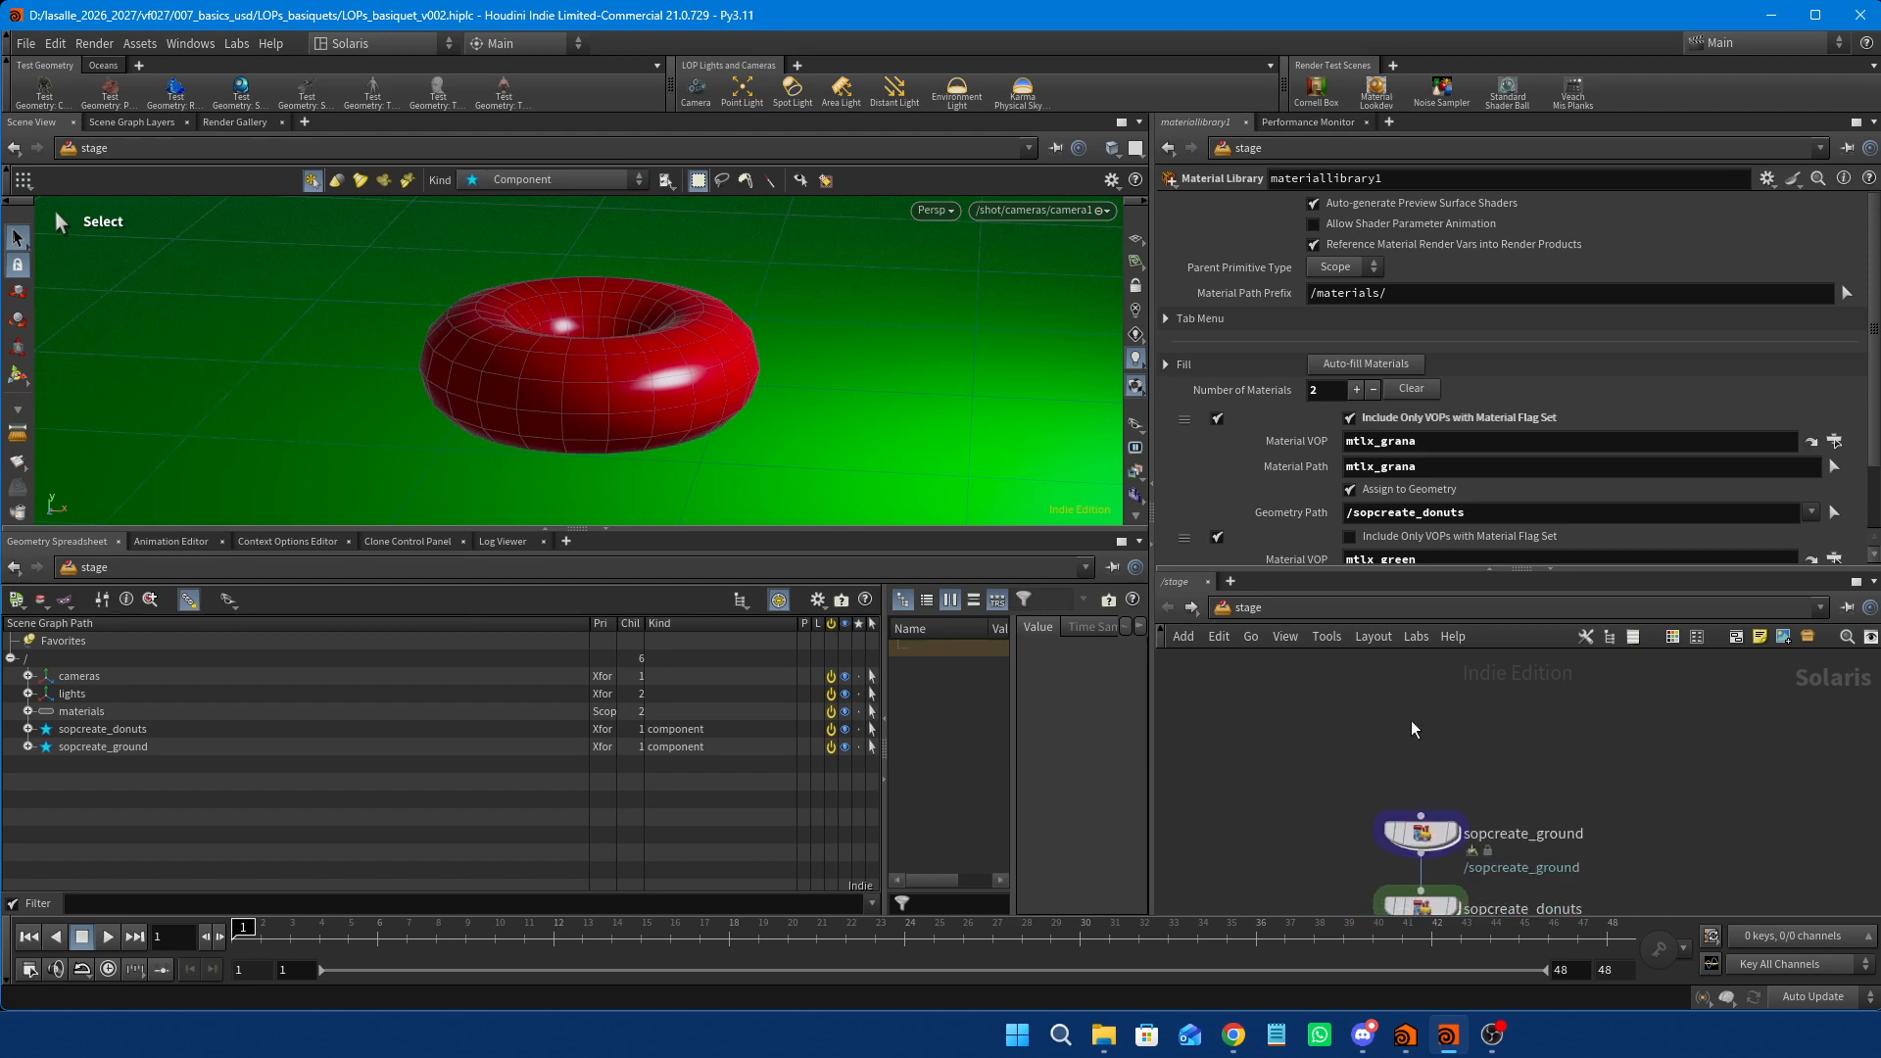
pyautogui.press('Tab')
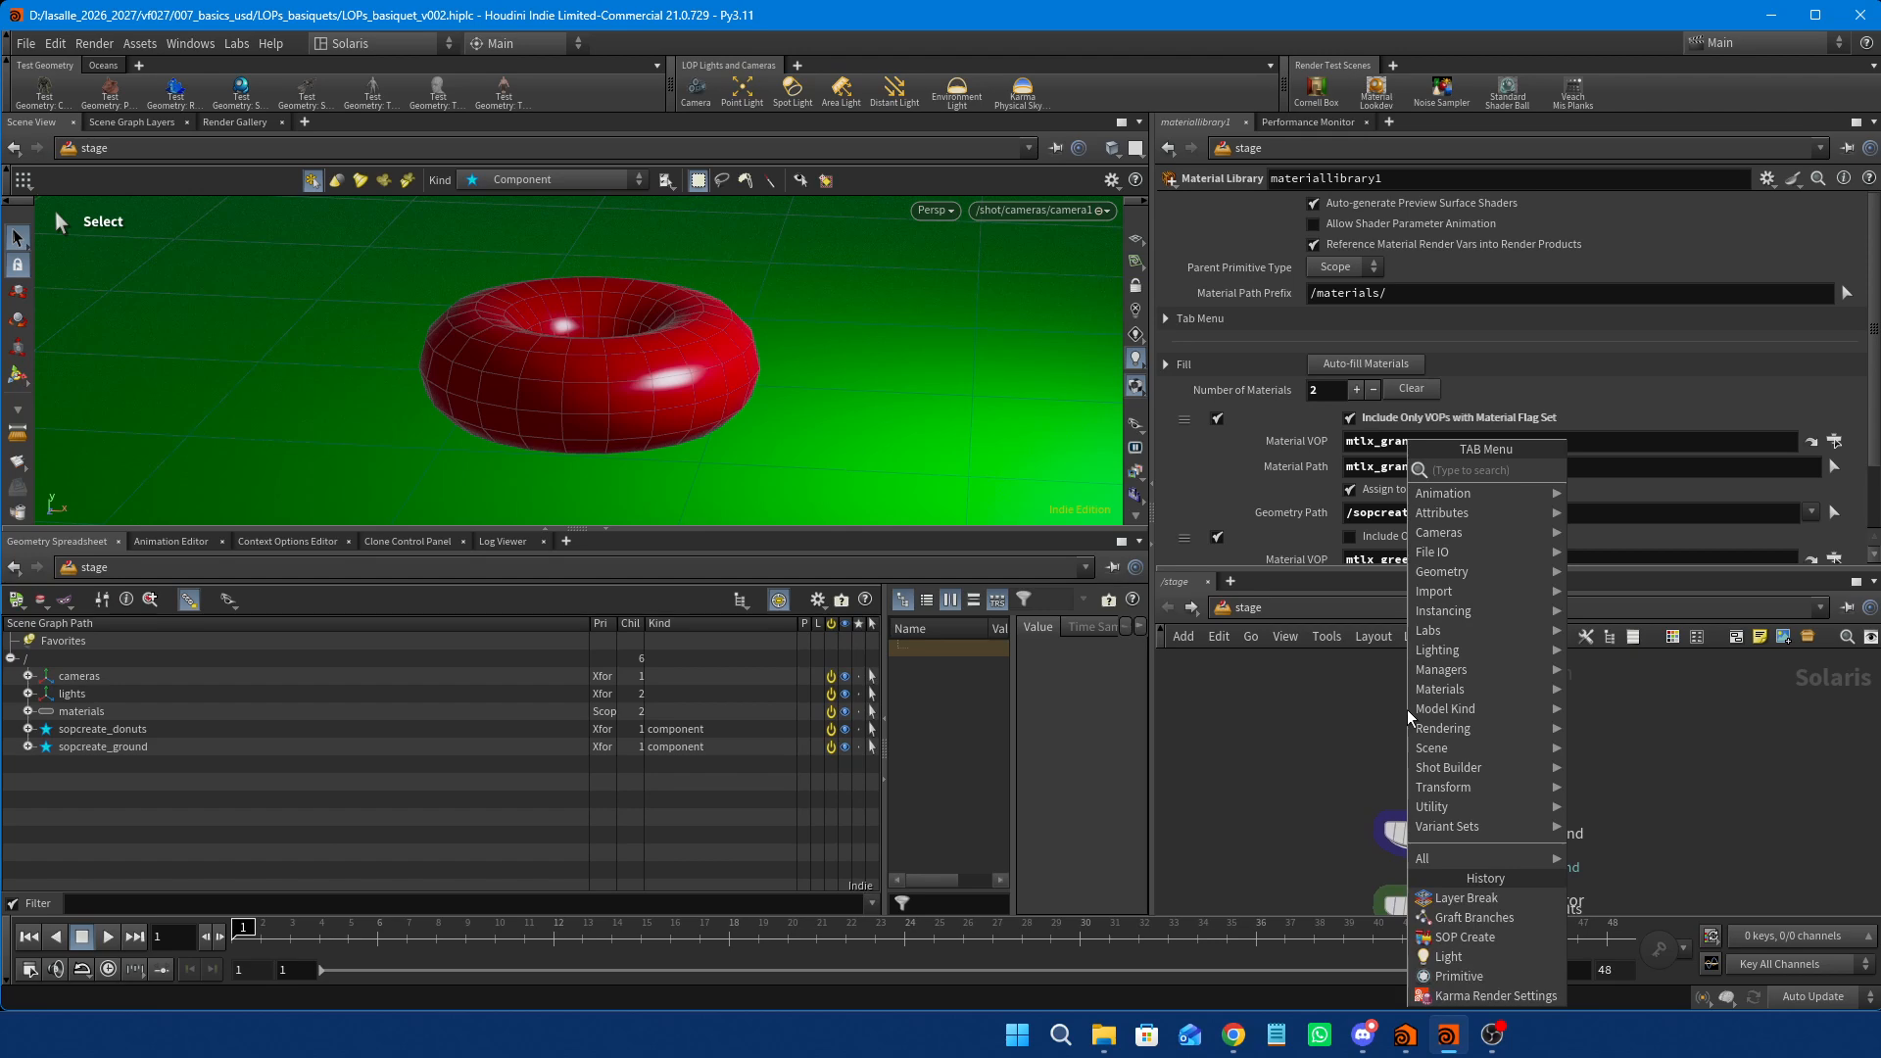
pyautogui.write('pr')
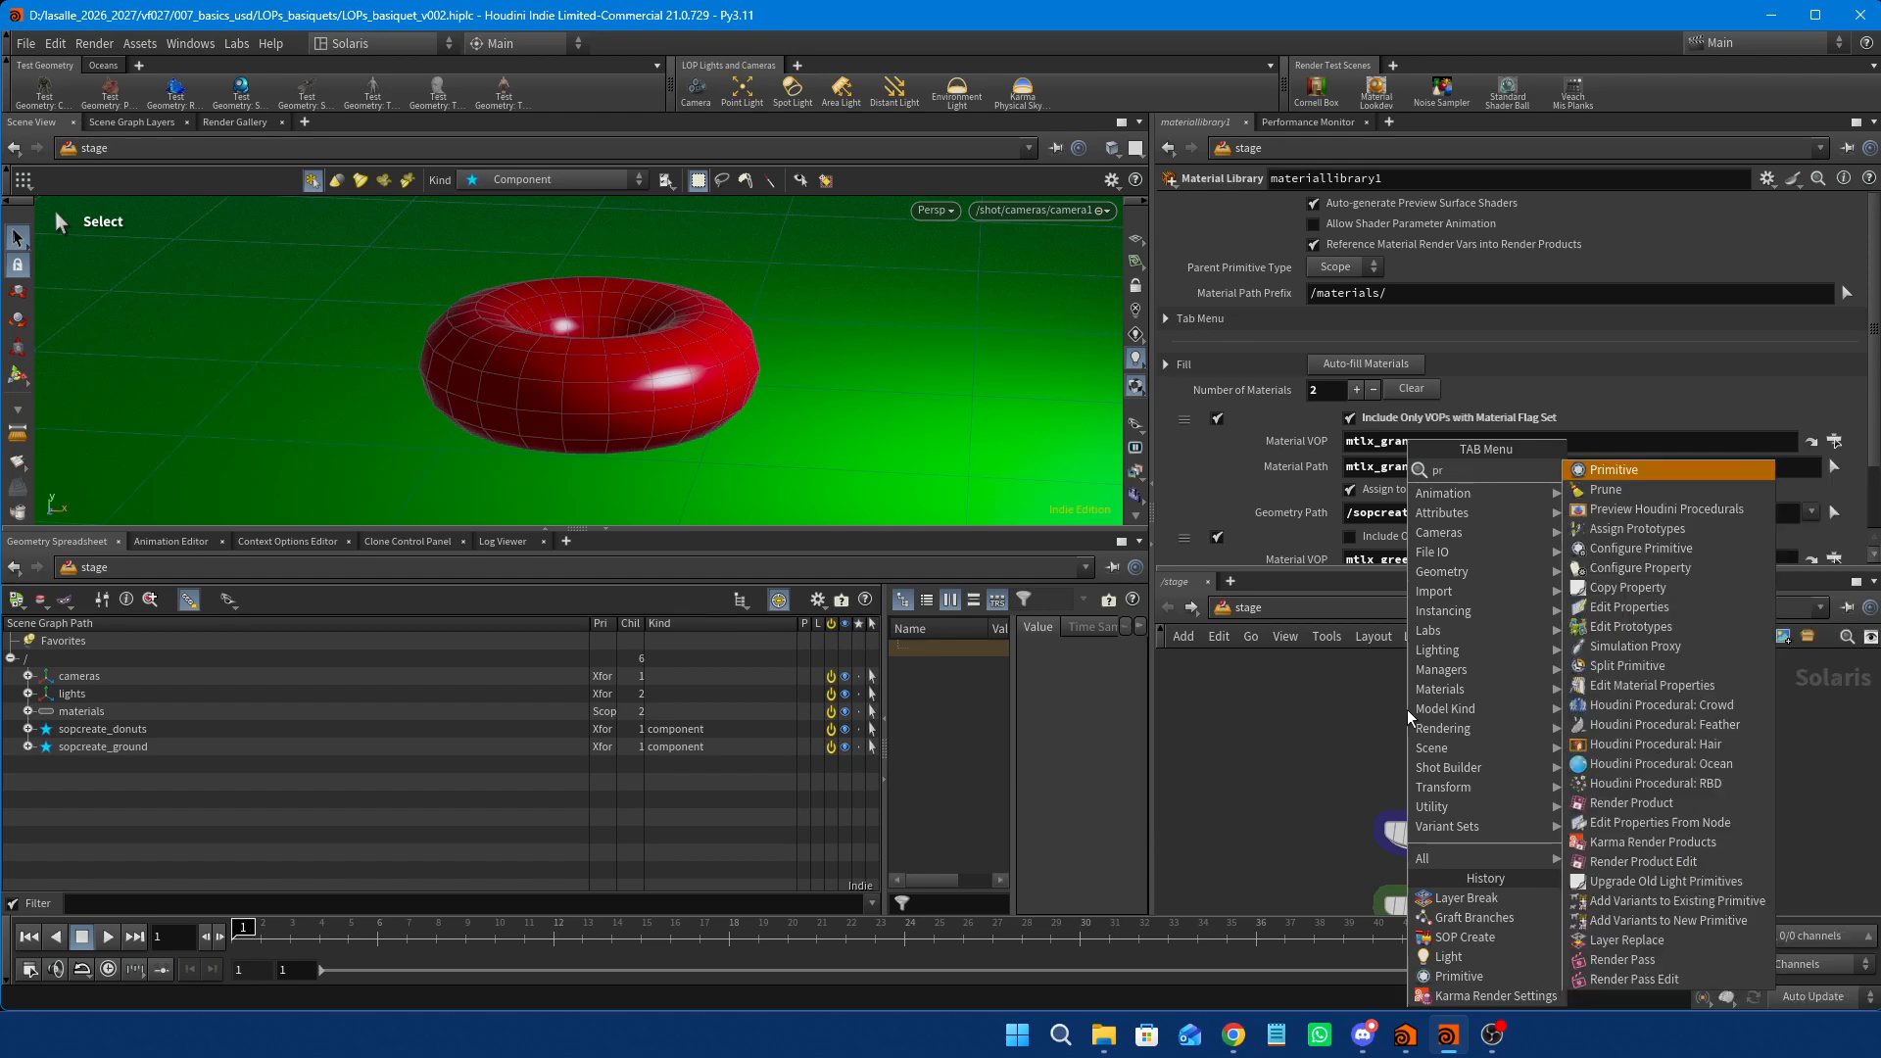
pyautogui.write('imiti')
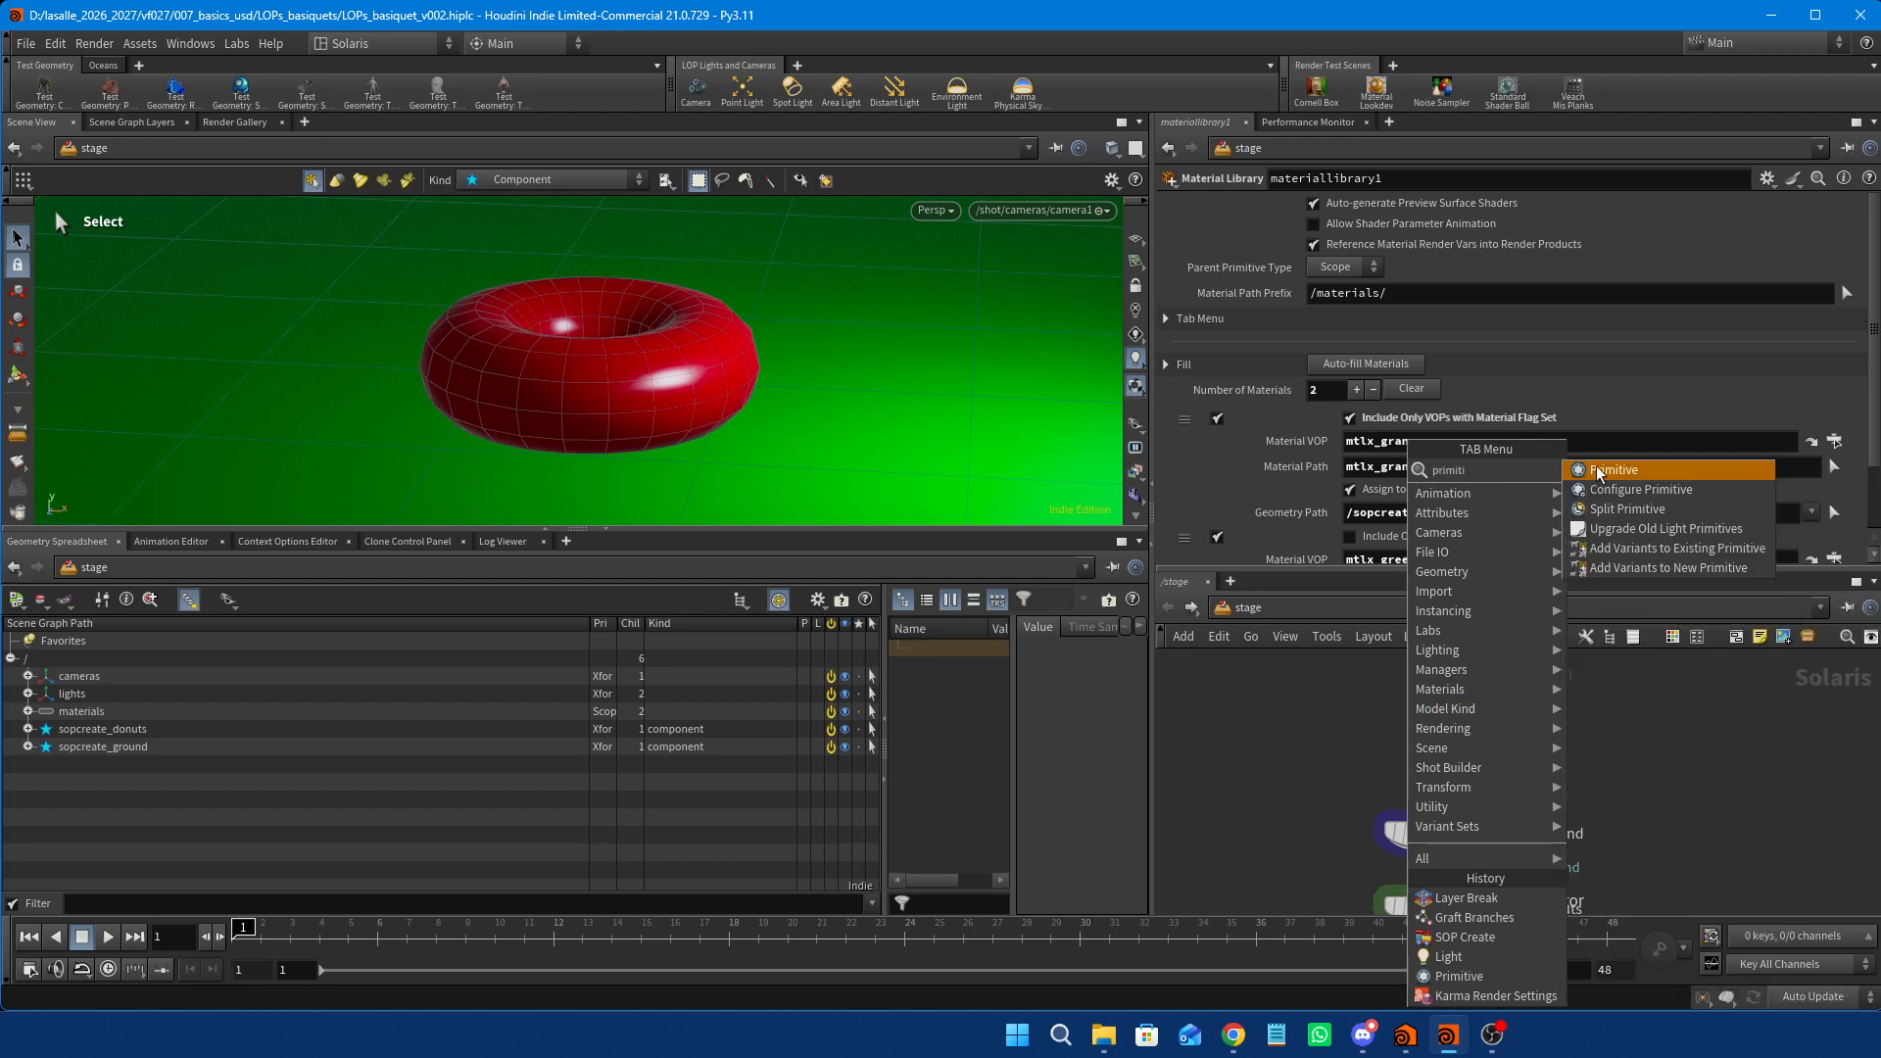
pyautogui.press('Return')
pyautogui.click(1427, 731)
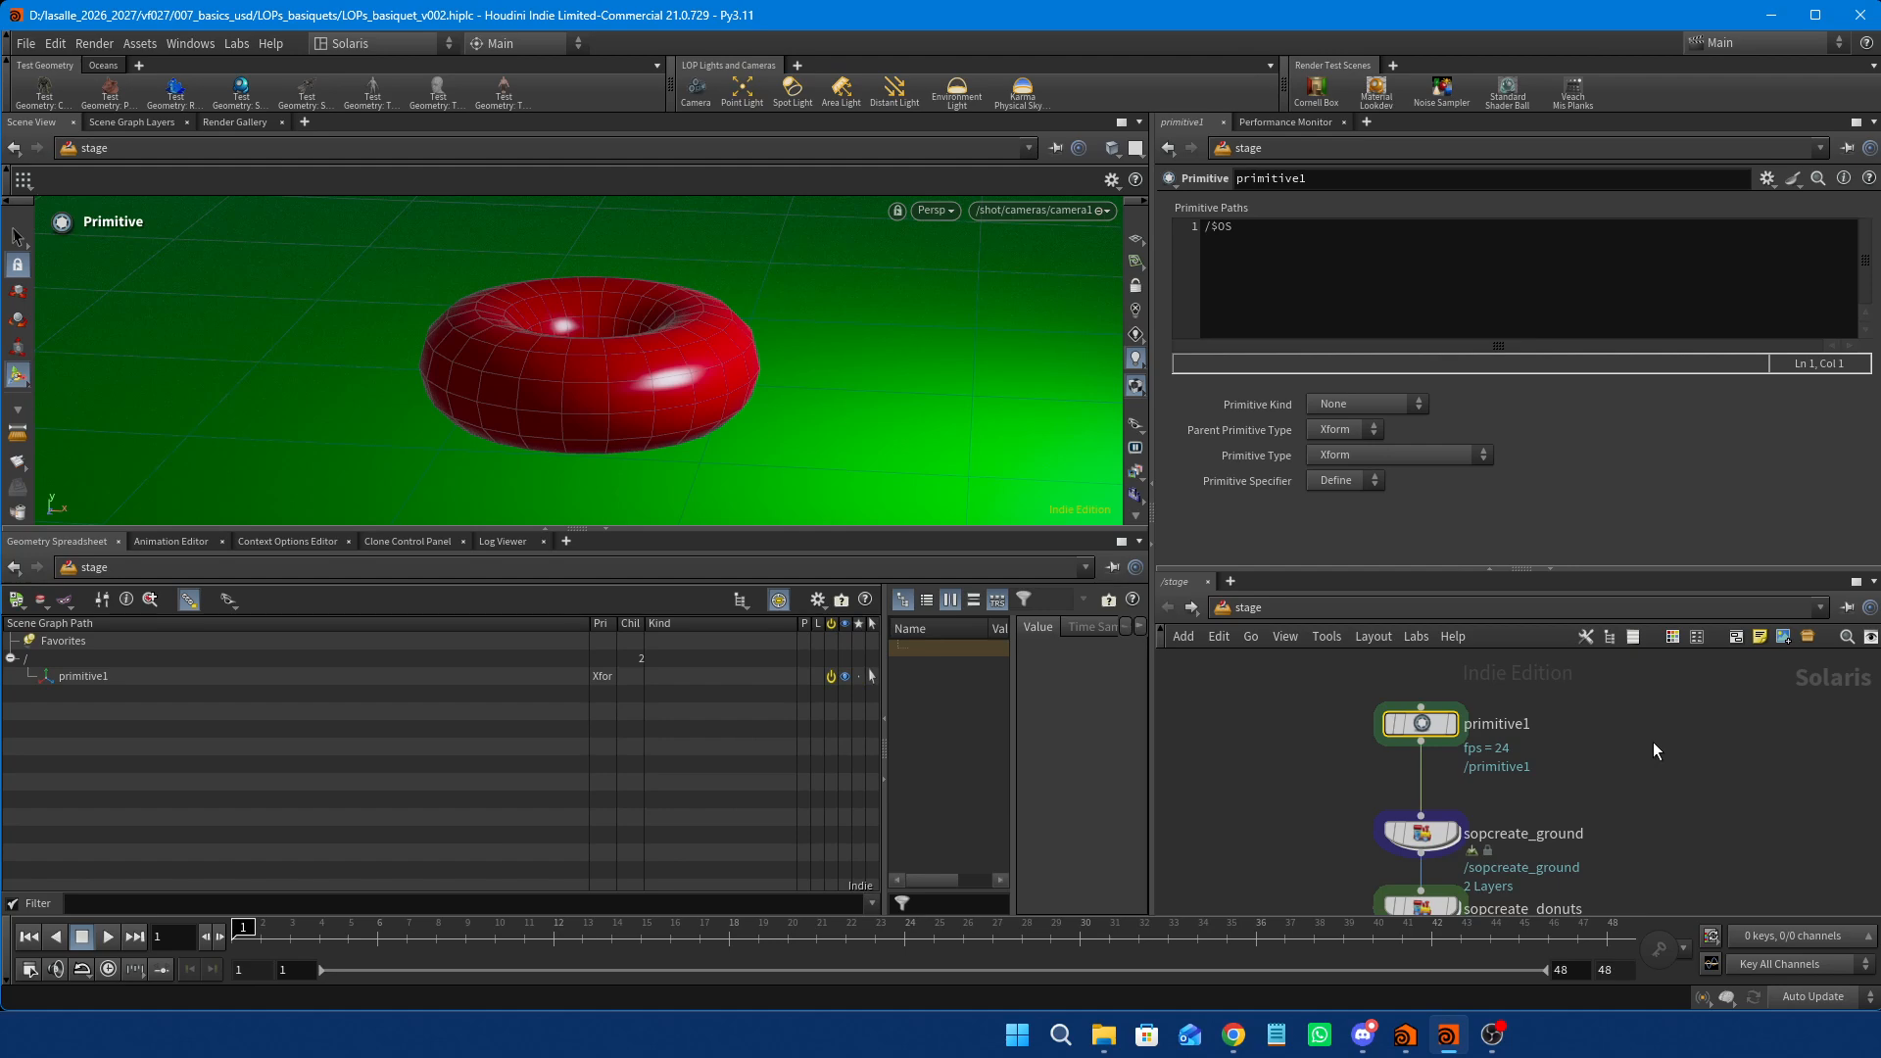
# Add an unconnected Light node to the stage network, beside the primitive1 node.
pyautogui.click(1654, 743)
pyautogui.press('Tab')
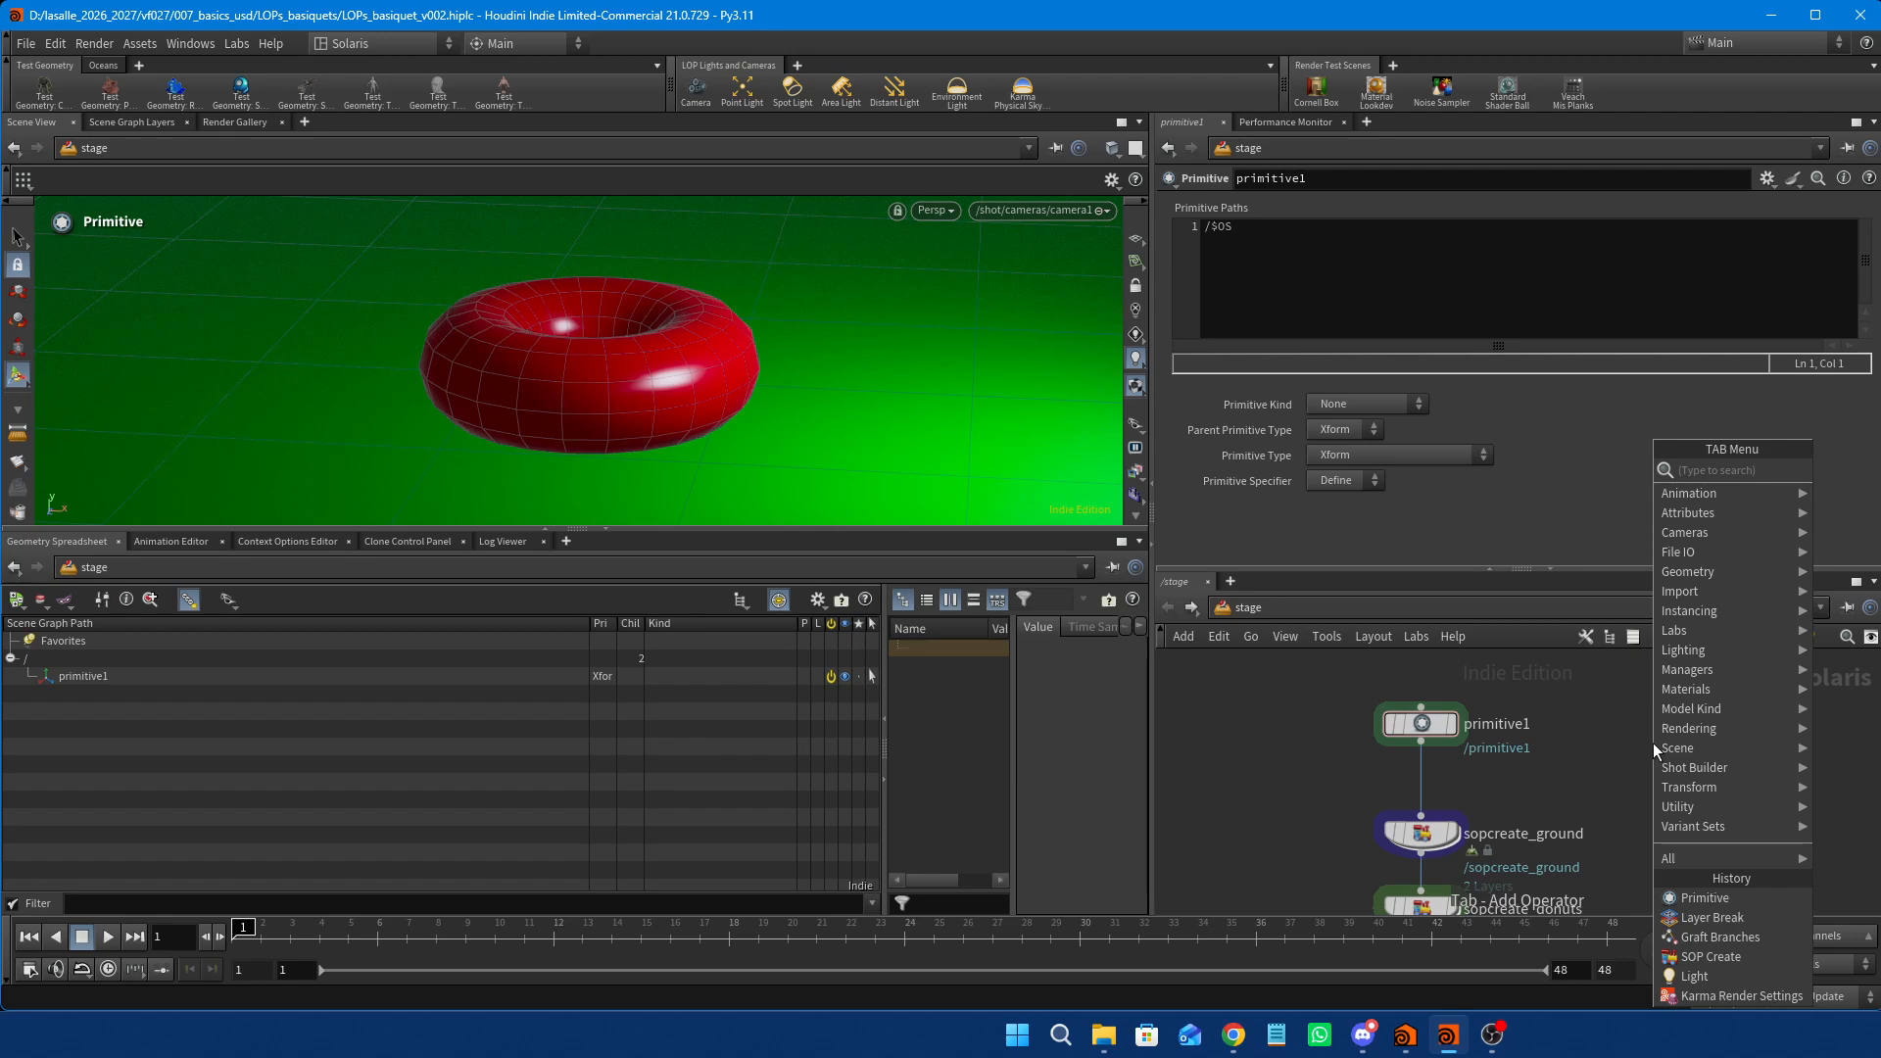
pyautogui.write('light')
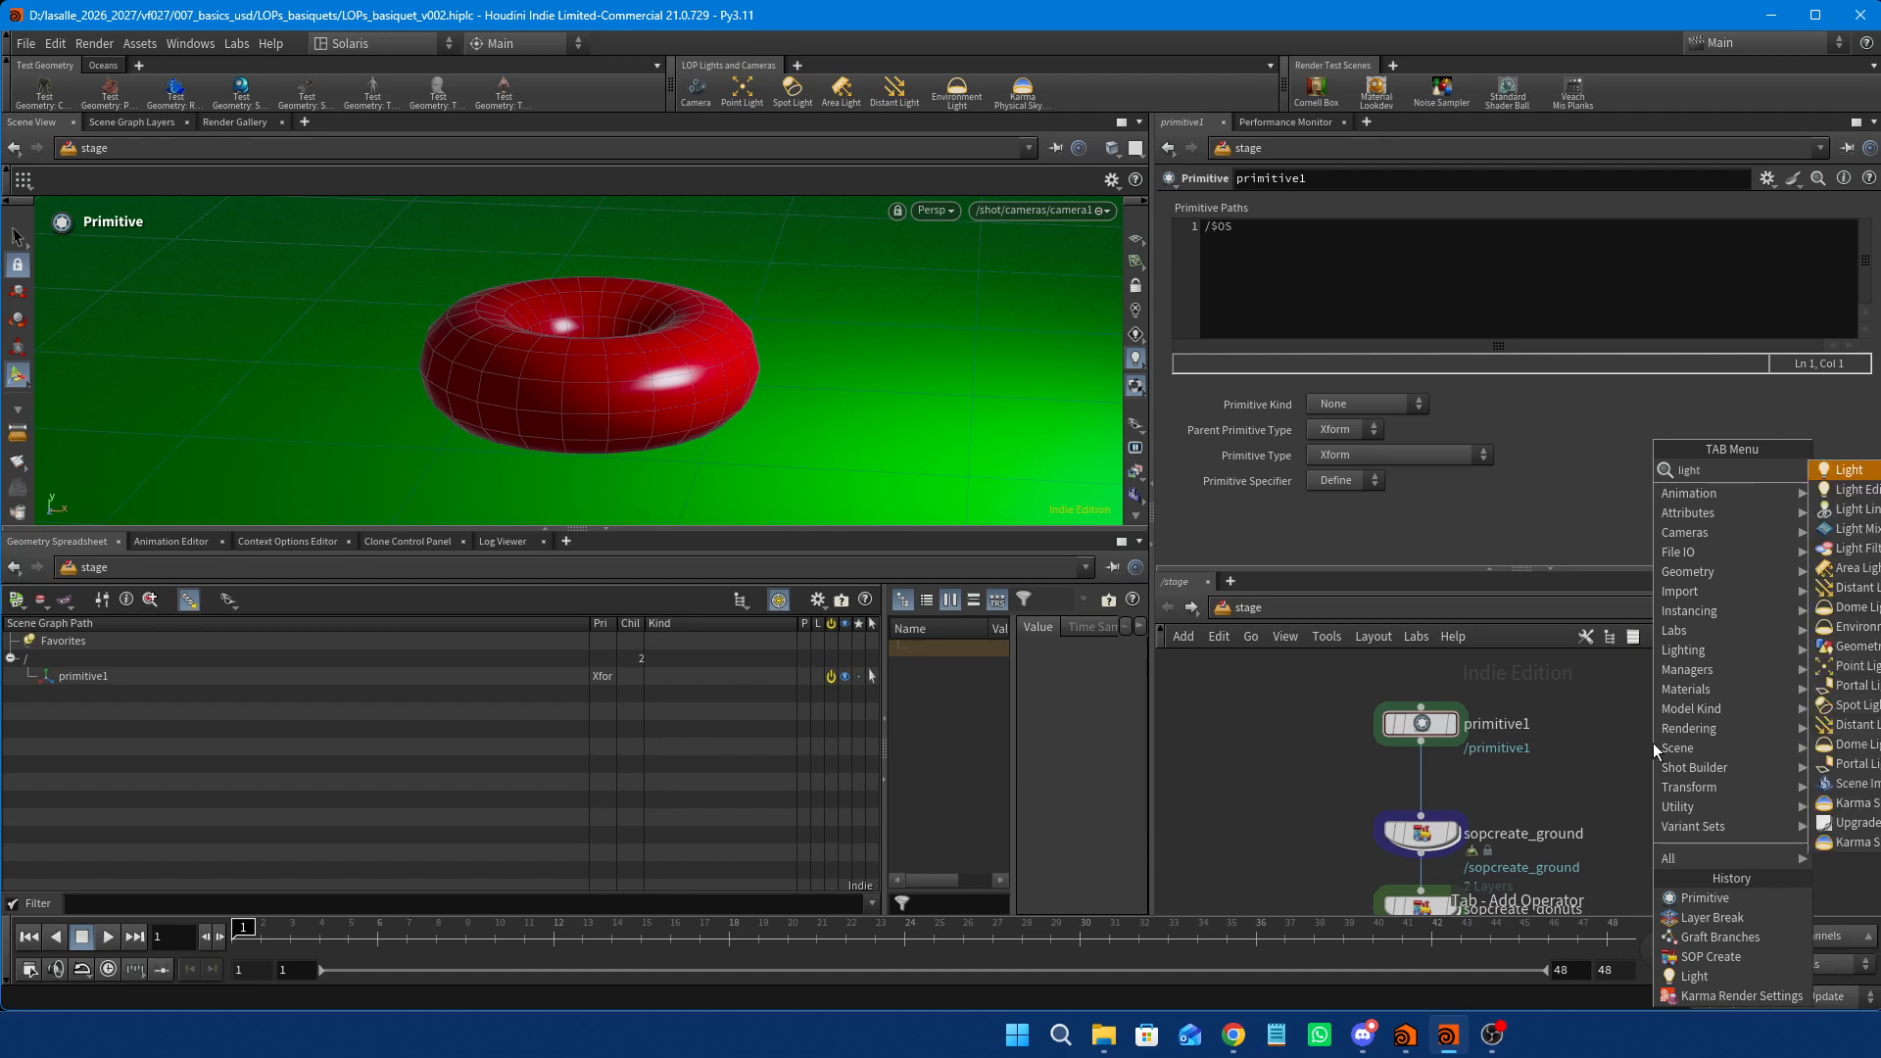
pyautogui.click(1846, 472)
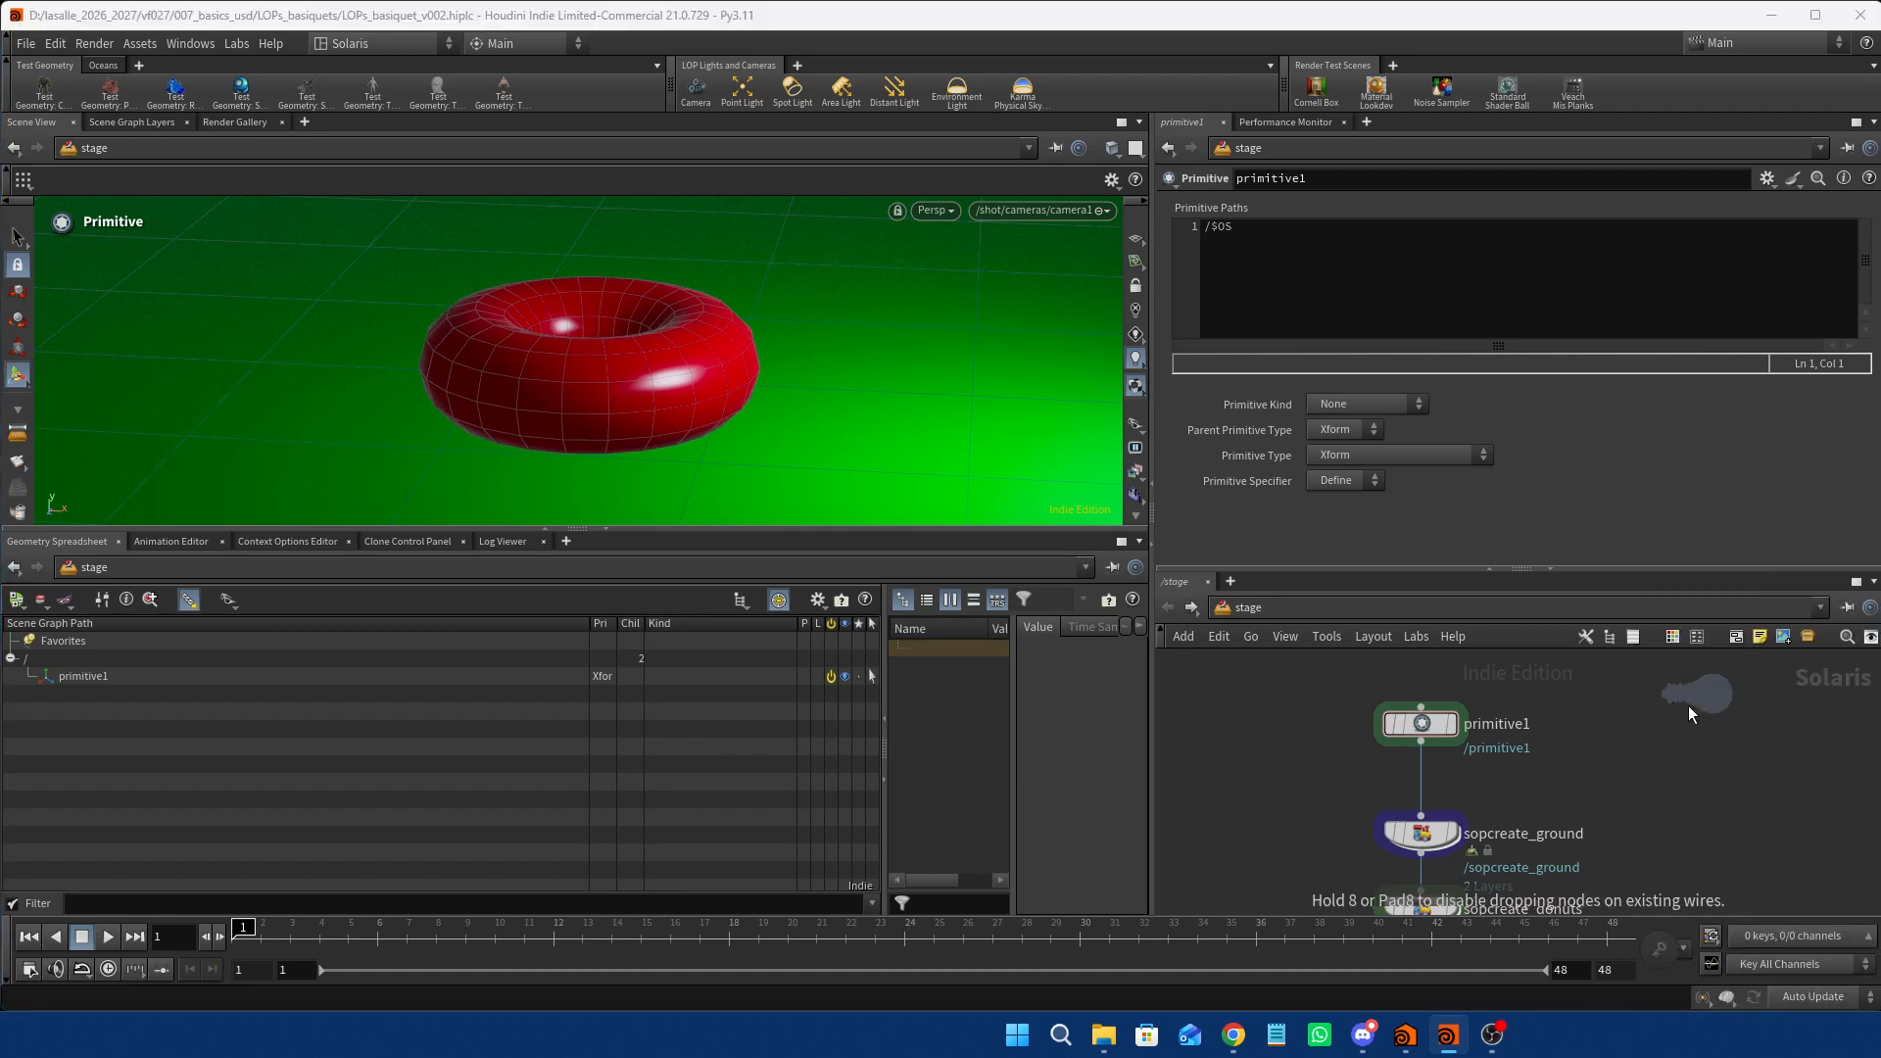
pyautogui.click(1634, 751)
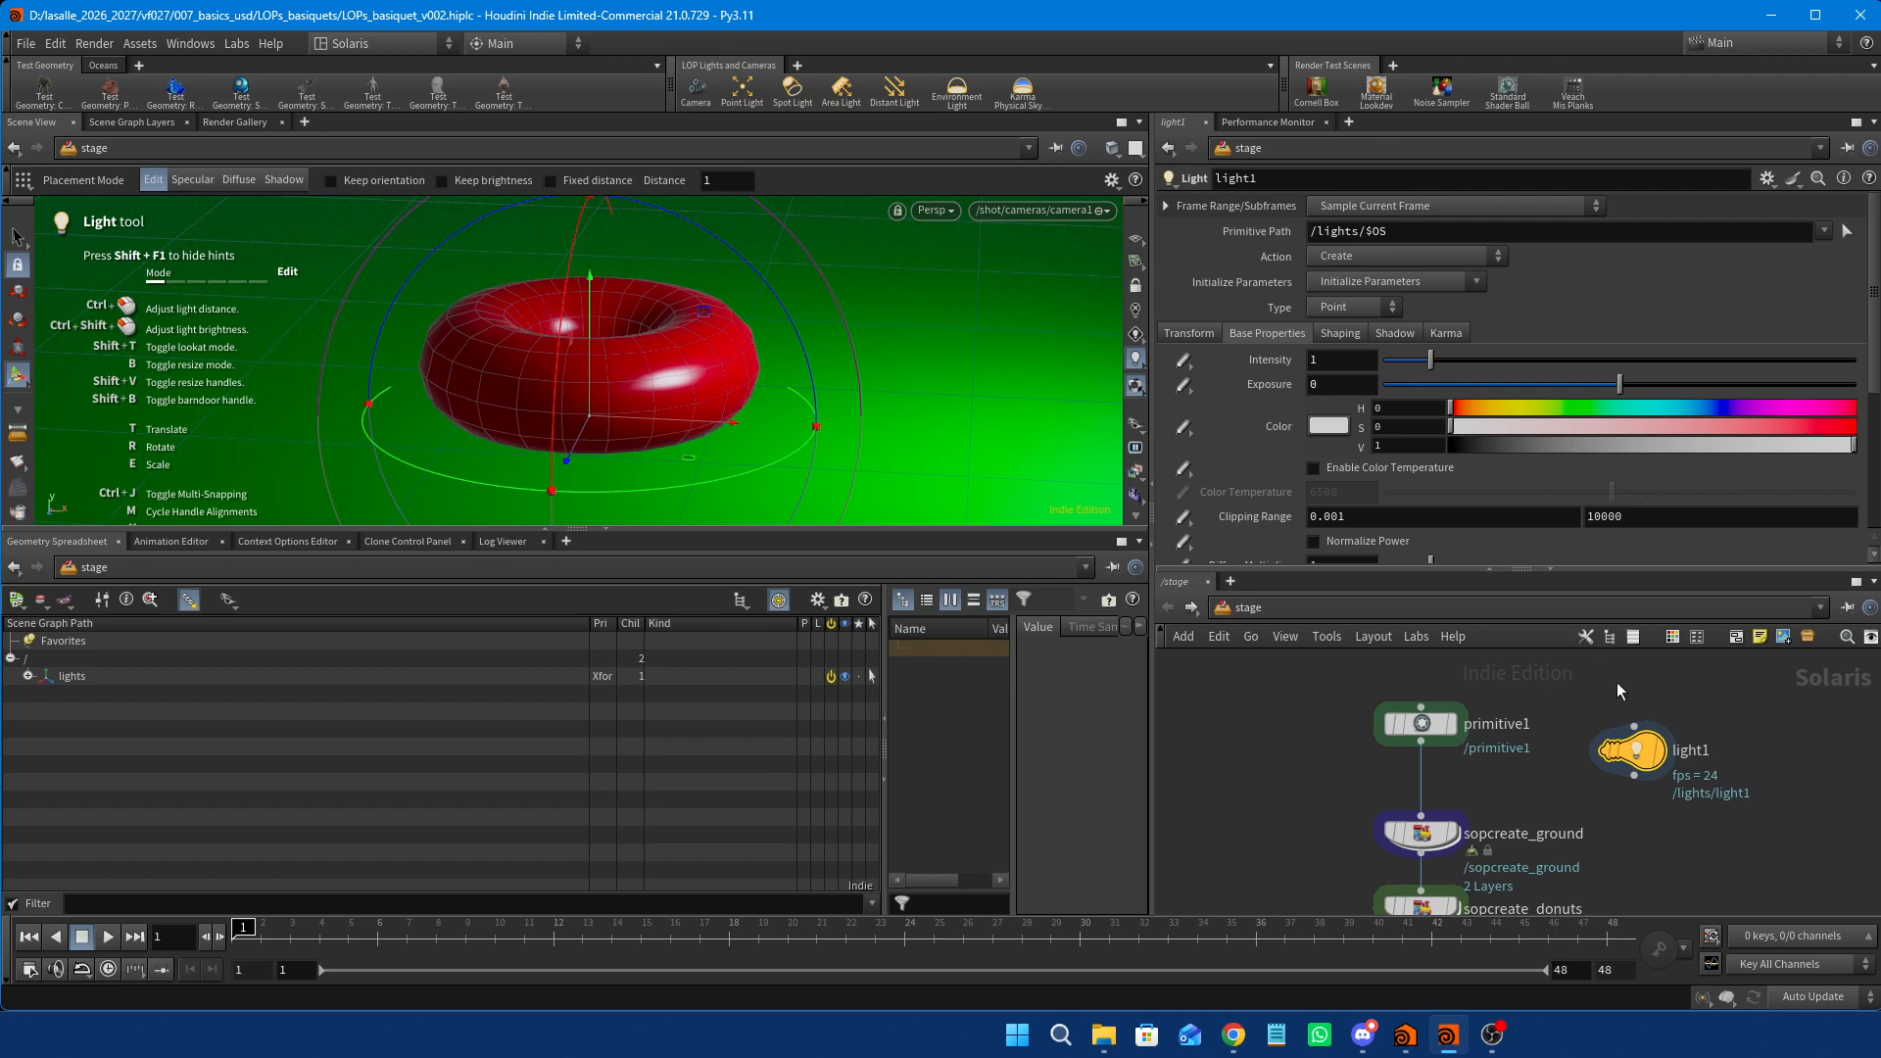
# Rename the new light node as light_blue.
pyautogui.moveTo(1648, 766)
pyautogui.doubleClick(1701, 757)
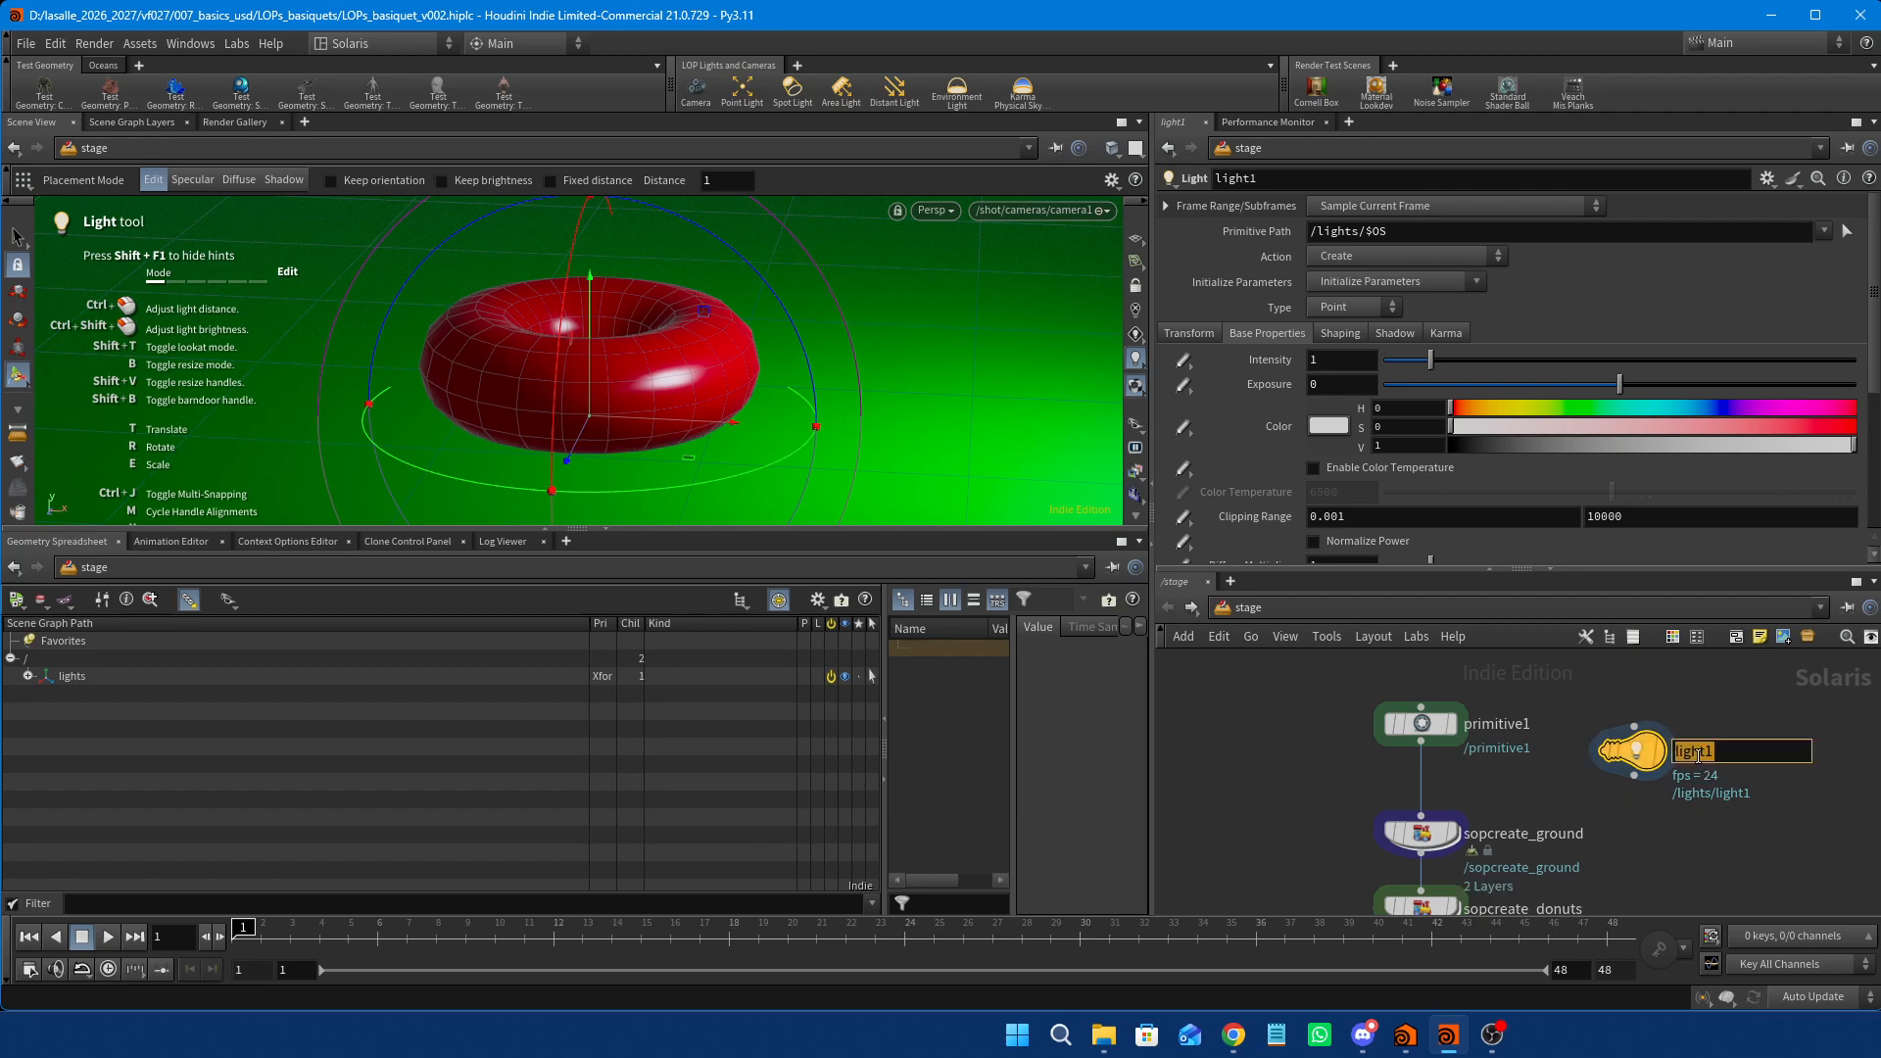
pyautogui.press('BackSpace')
pyautogui.write('_blue')
pyautogui.press('Return')
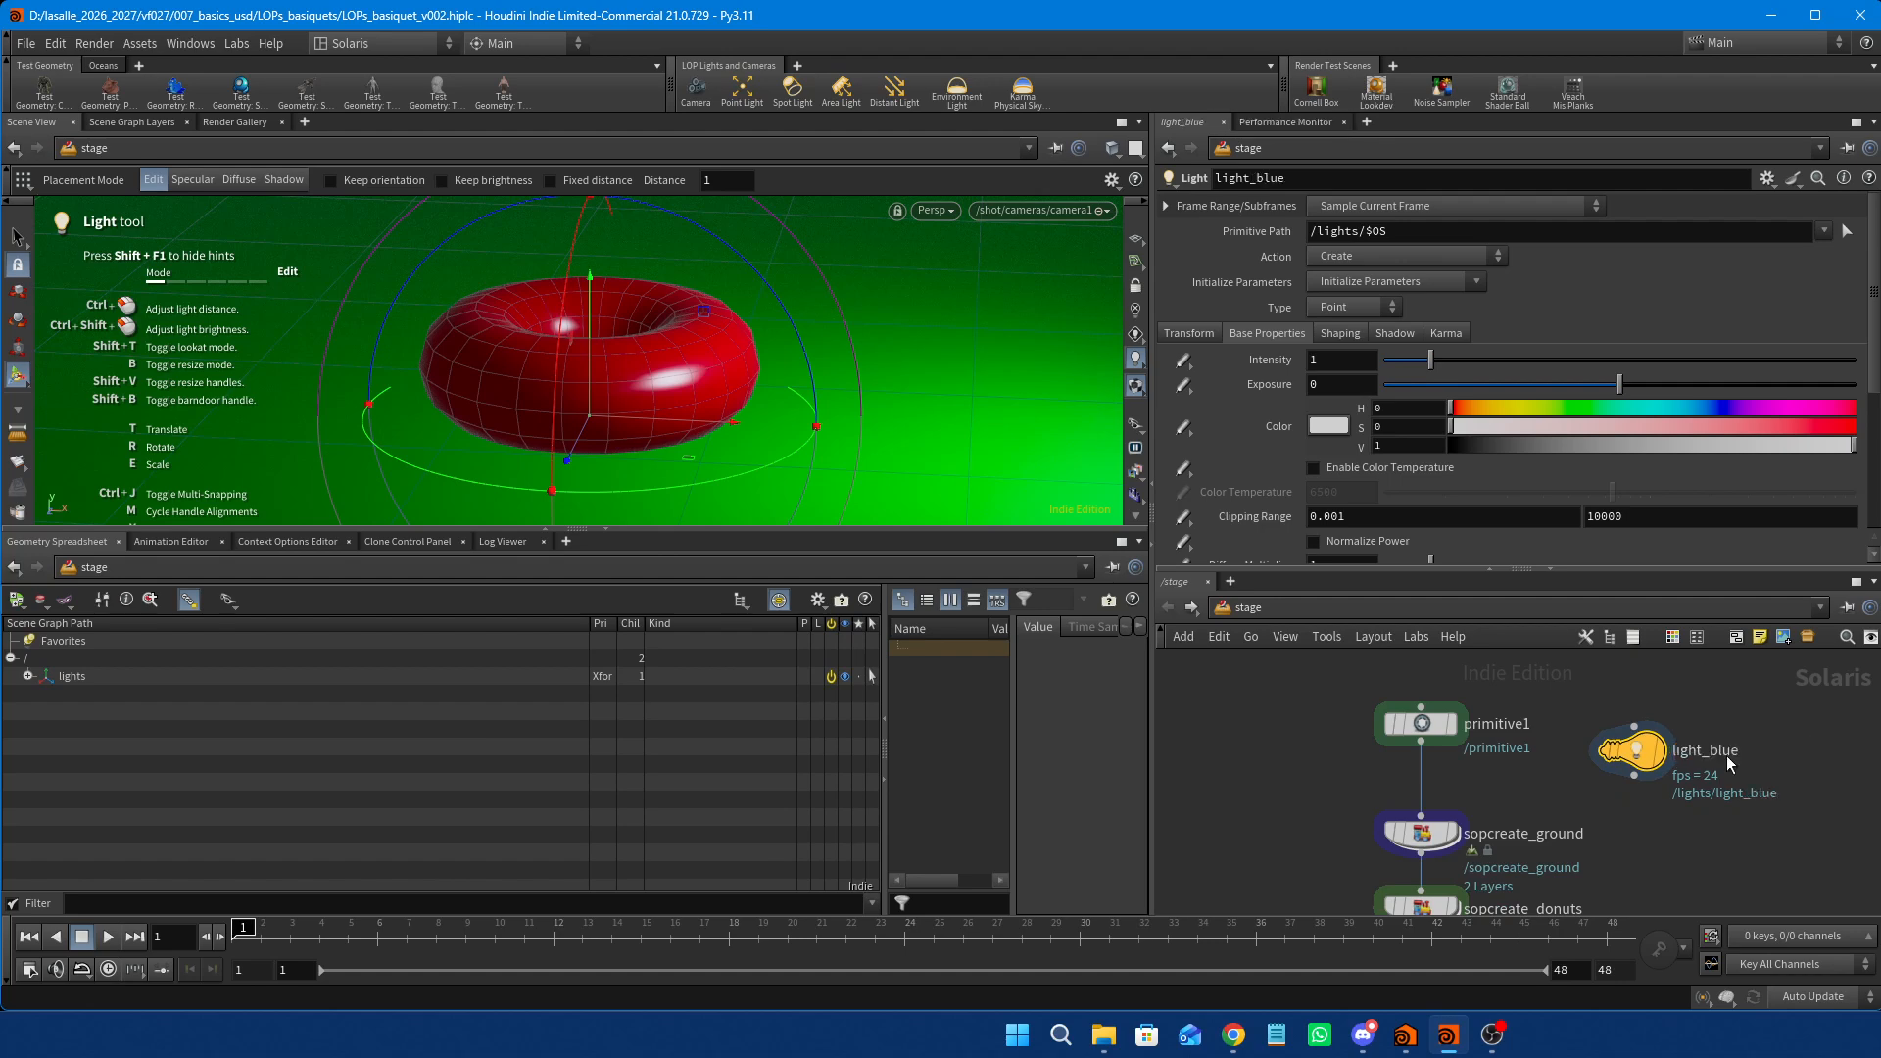
# Tint the light_blue light's color blue, with a hue of 227 and a saturation of 0.711.
pyautogui.click(1661, 407)
pyautogui.click(1669, 428)
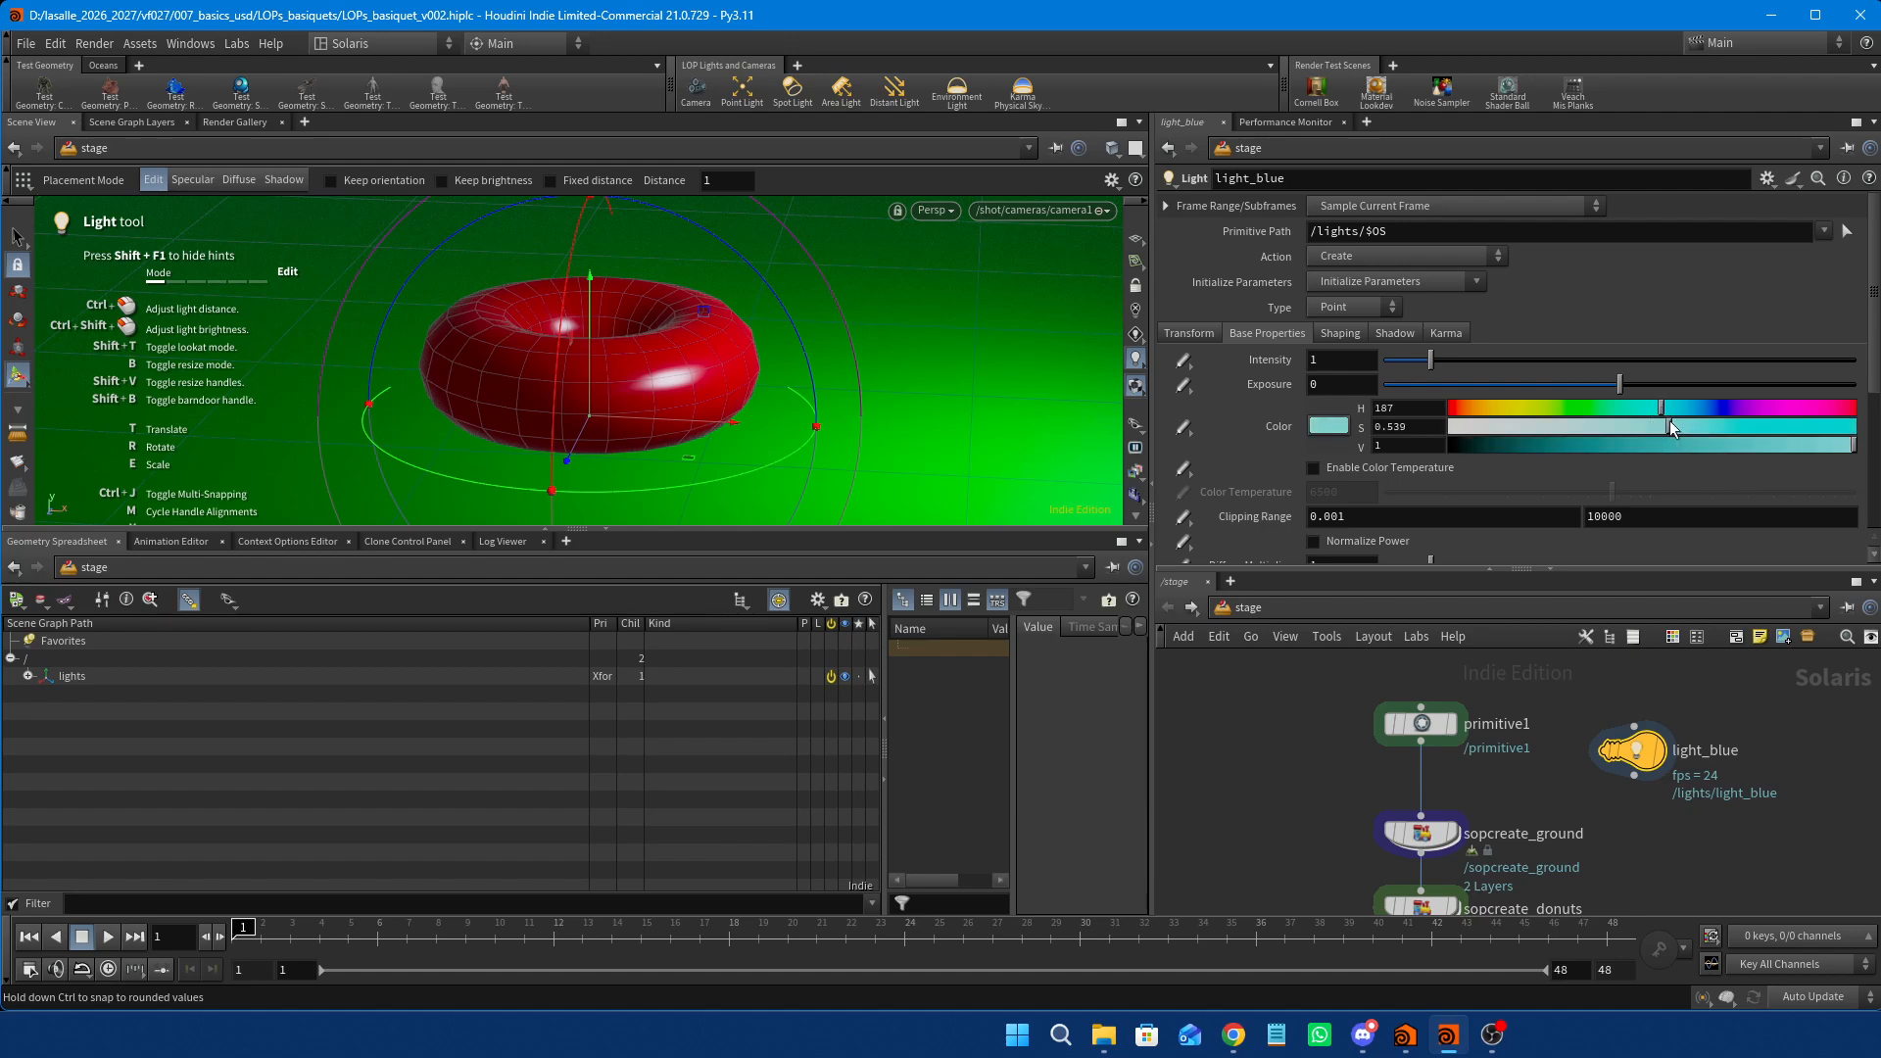
pyautogui.moveTo(1671, 428); pyautogui.dragTo(1705, 408)
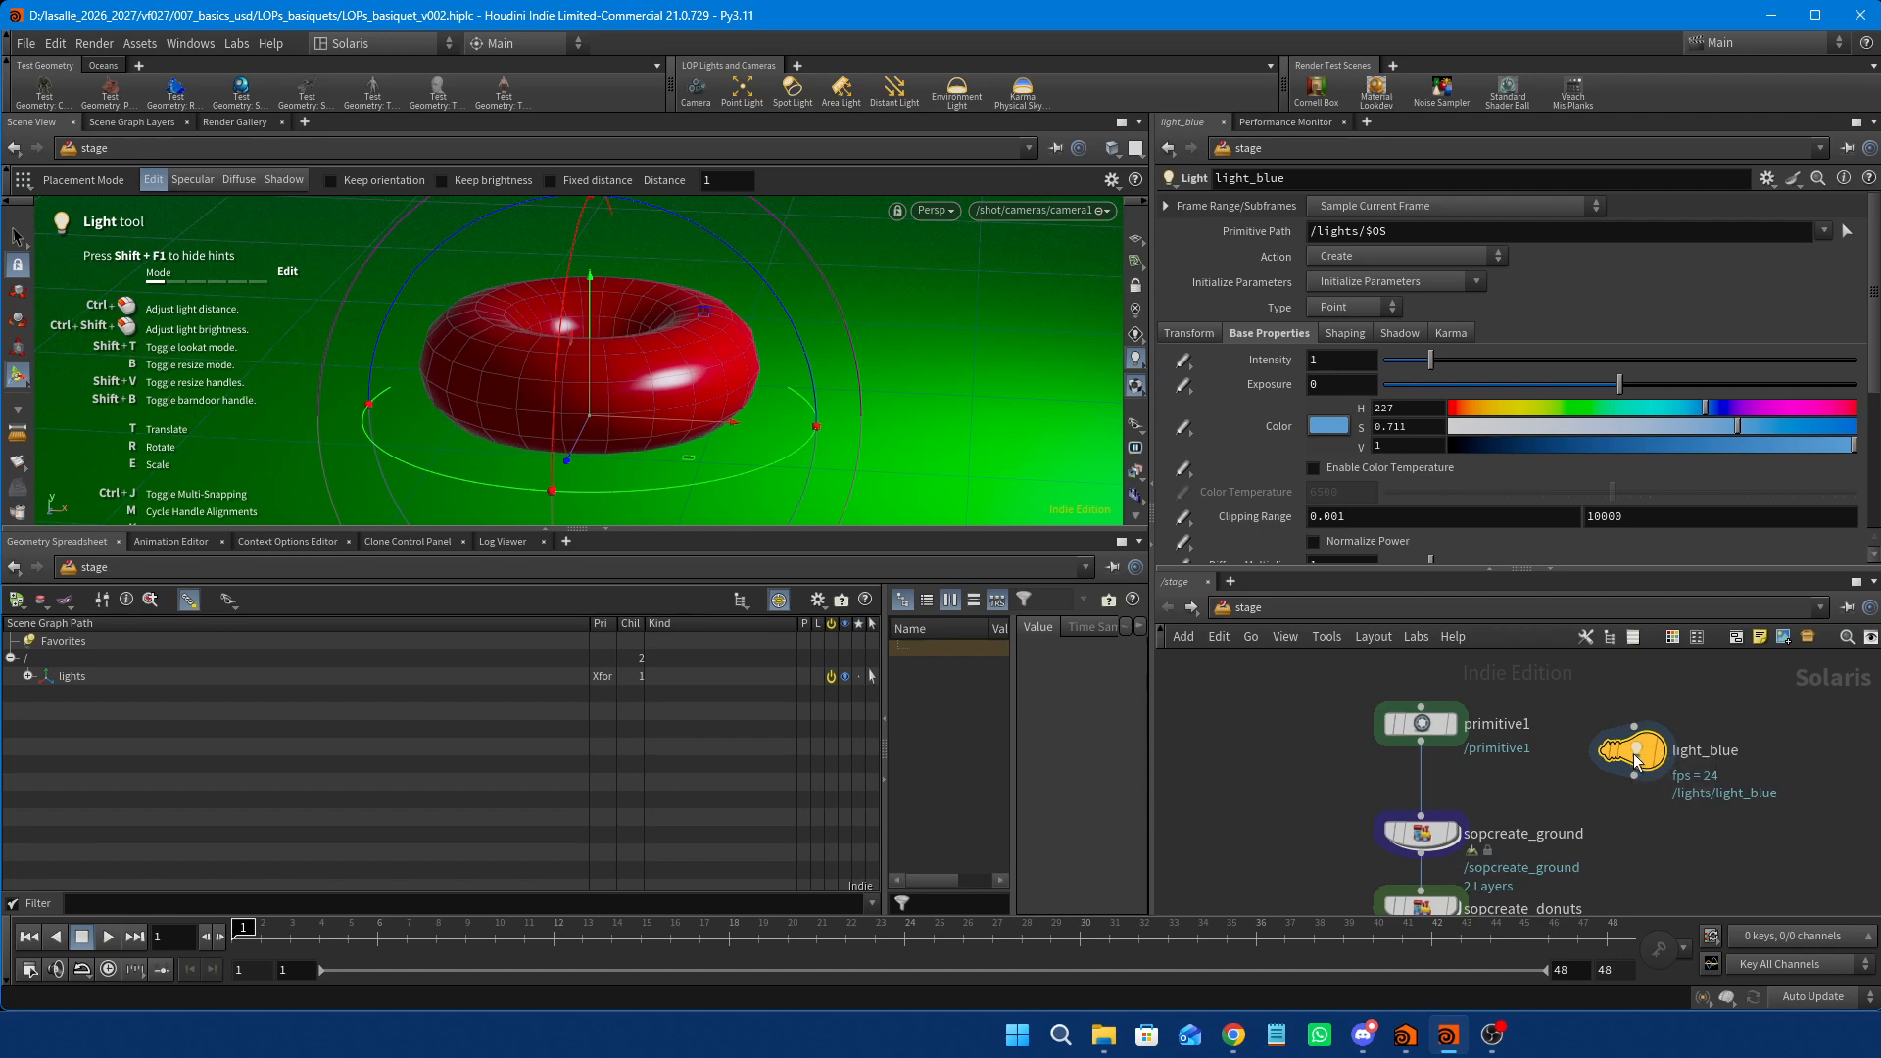
# Delete the light_blue node from the stage network.
pyautogui.press('Delete')
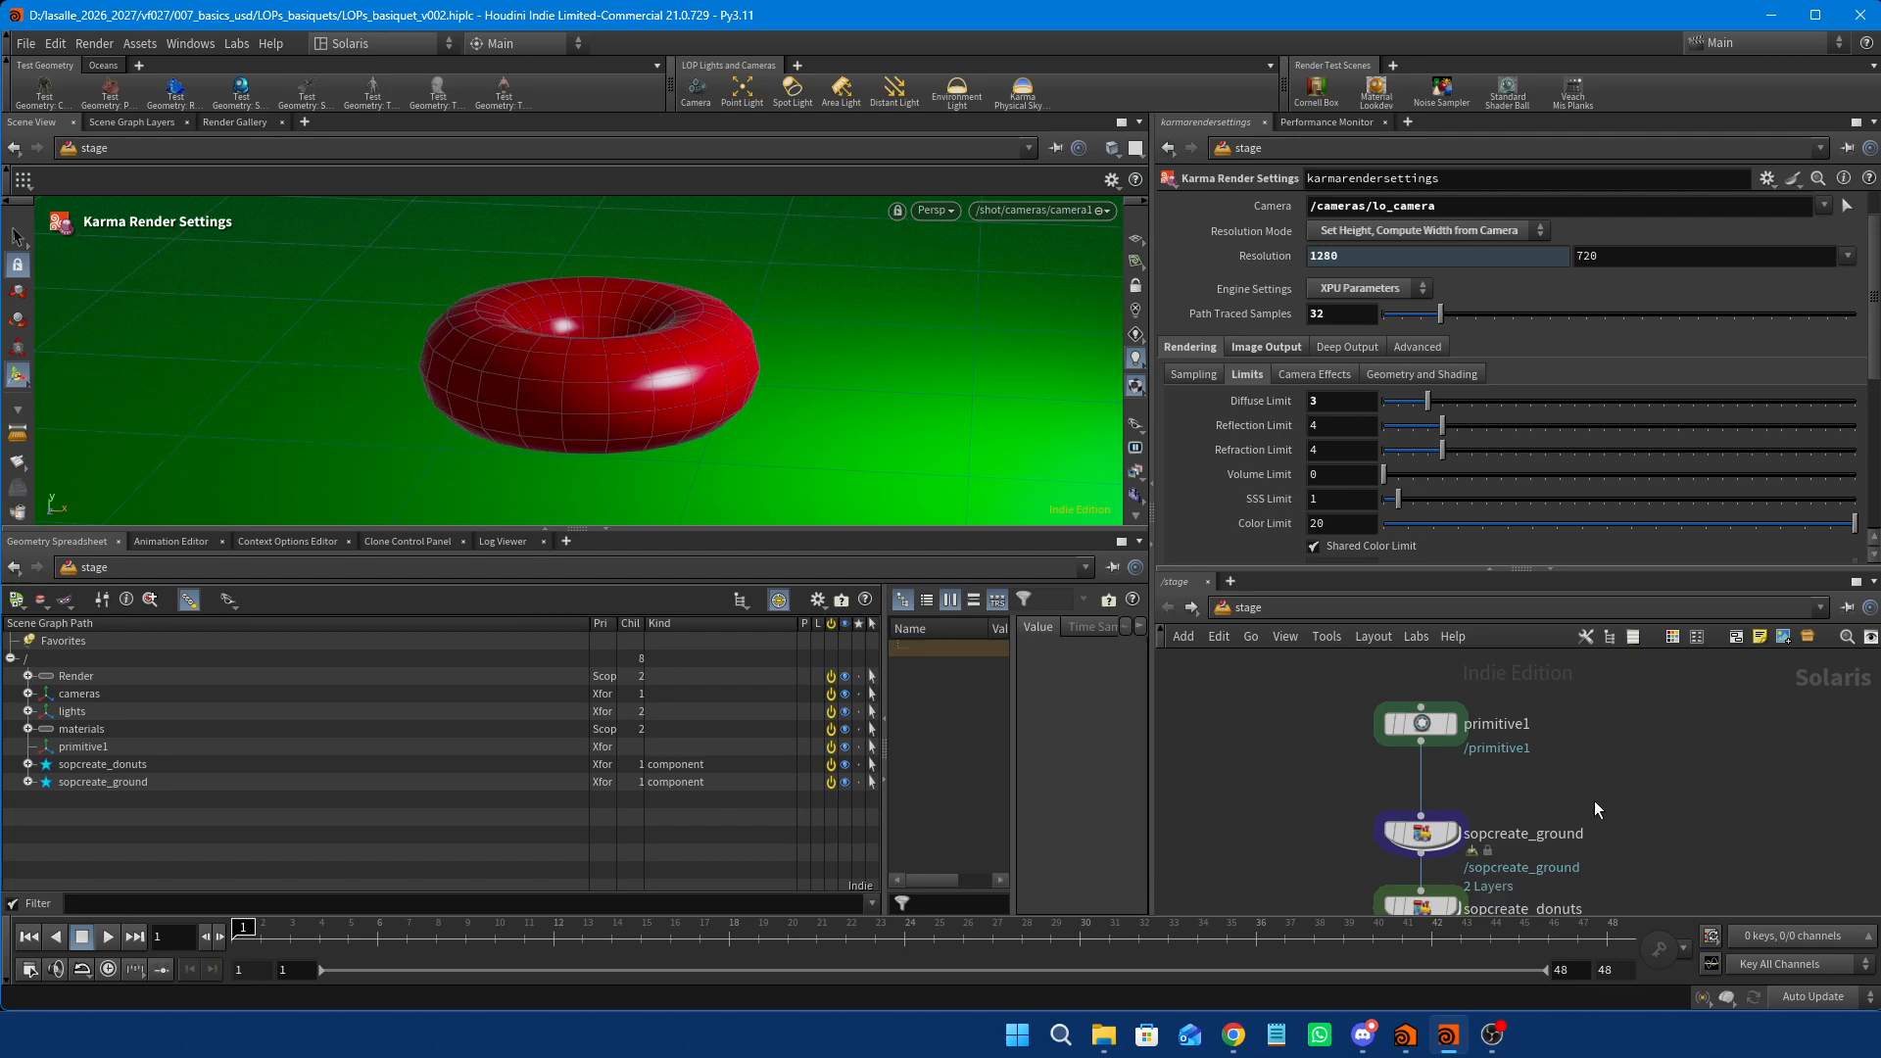
# Set primitive1's primitive path to /shot/geometry and expand the shot branch in the scene graph.
pyautogui.click(1419, 724)
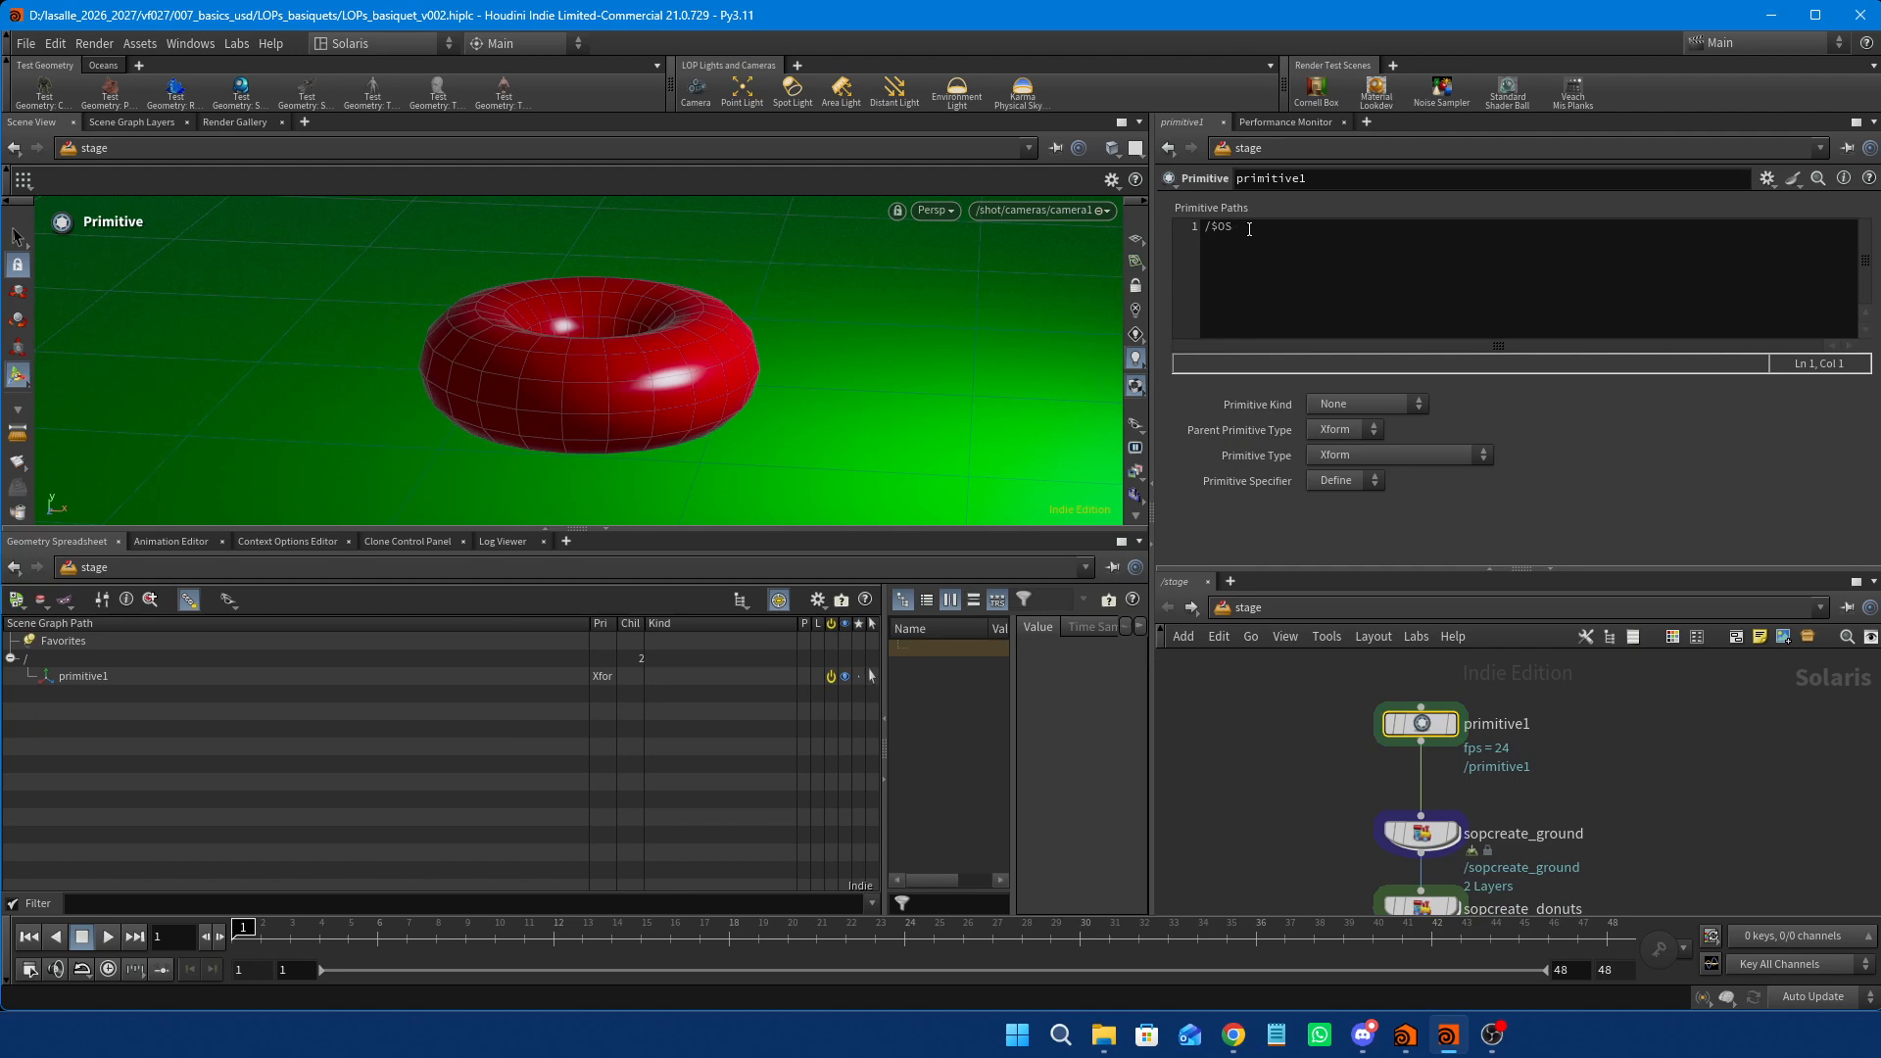
pyautogui.click(1249, 230)
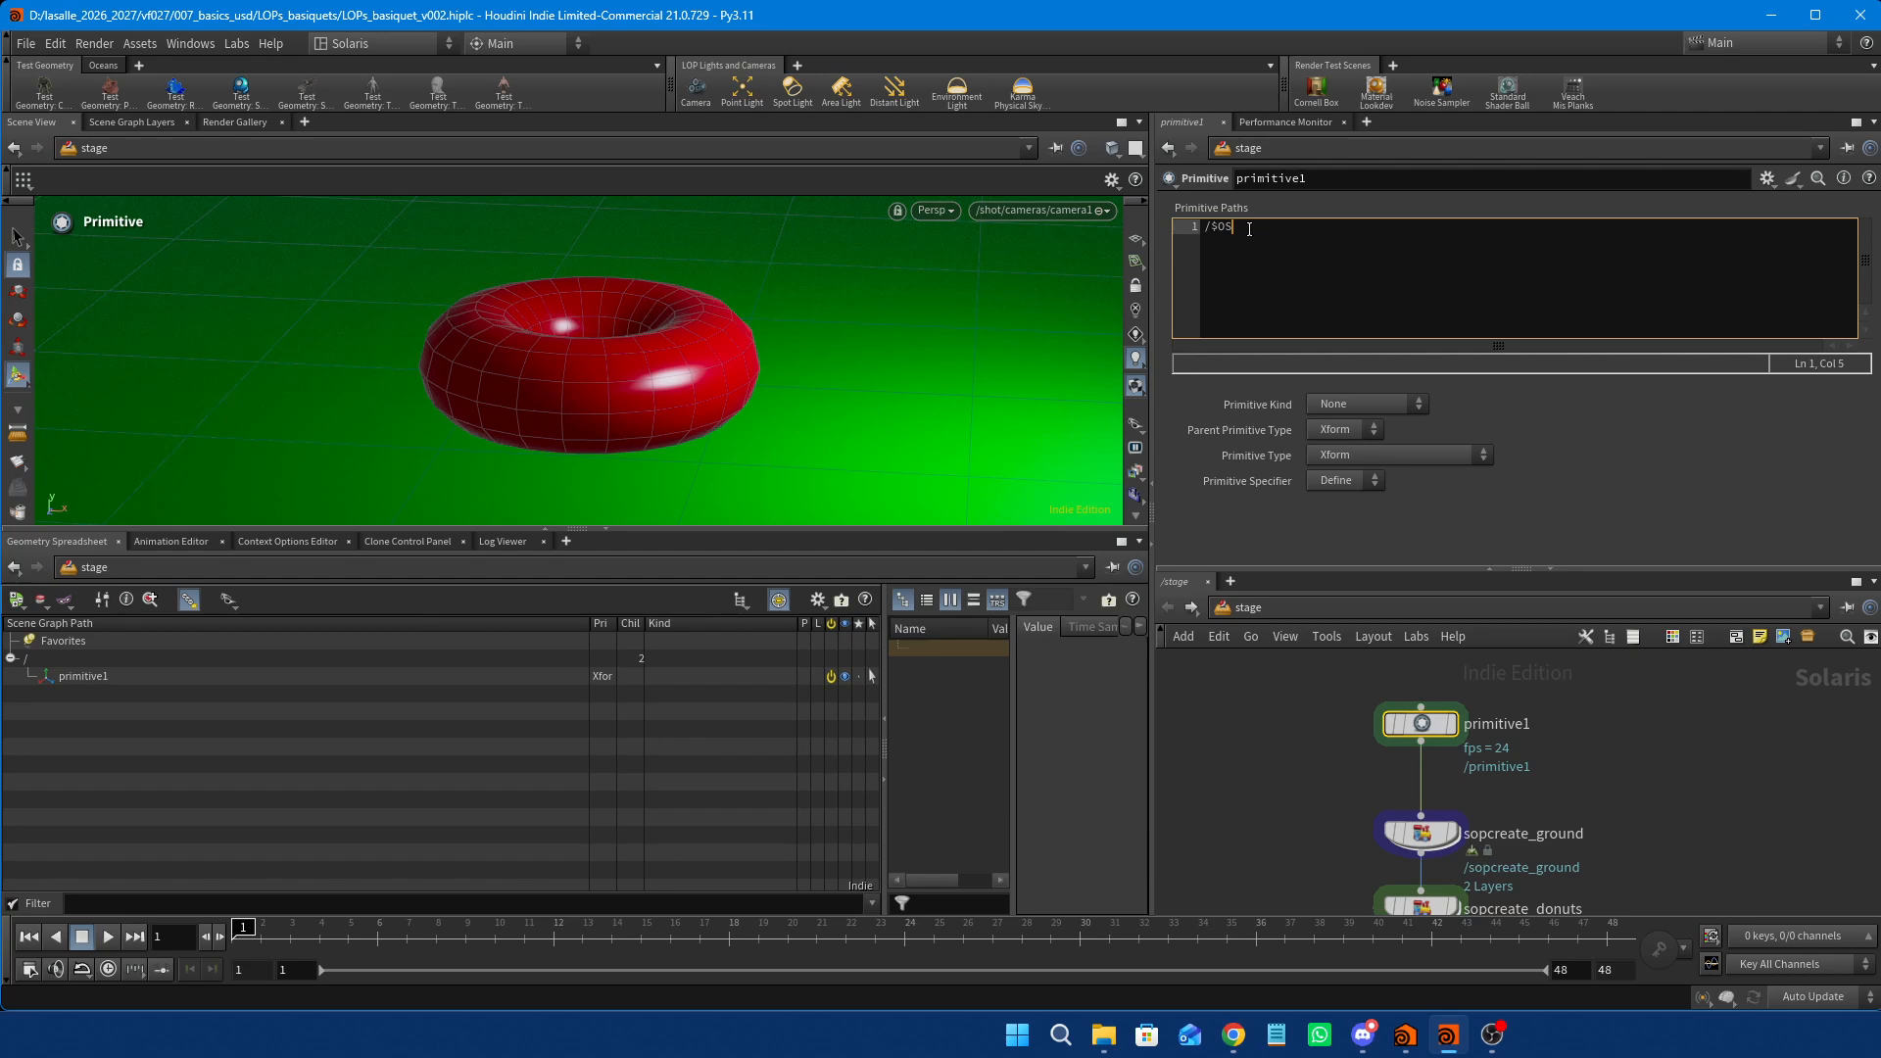
pyautogui.press('BackSpace')
pyautogui.press('BackSpace')
pyautogui.press('BackSpace')
pyautogui.write('sho')
pyautogui.write('t')
pyautogui.write('/geometry')
pyautogui.press('Return')
pyautogui.click(1421, 724)
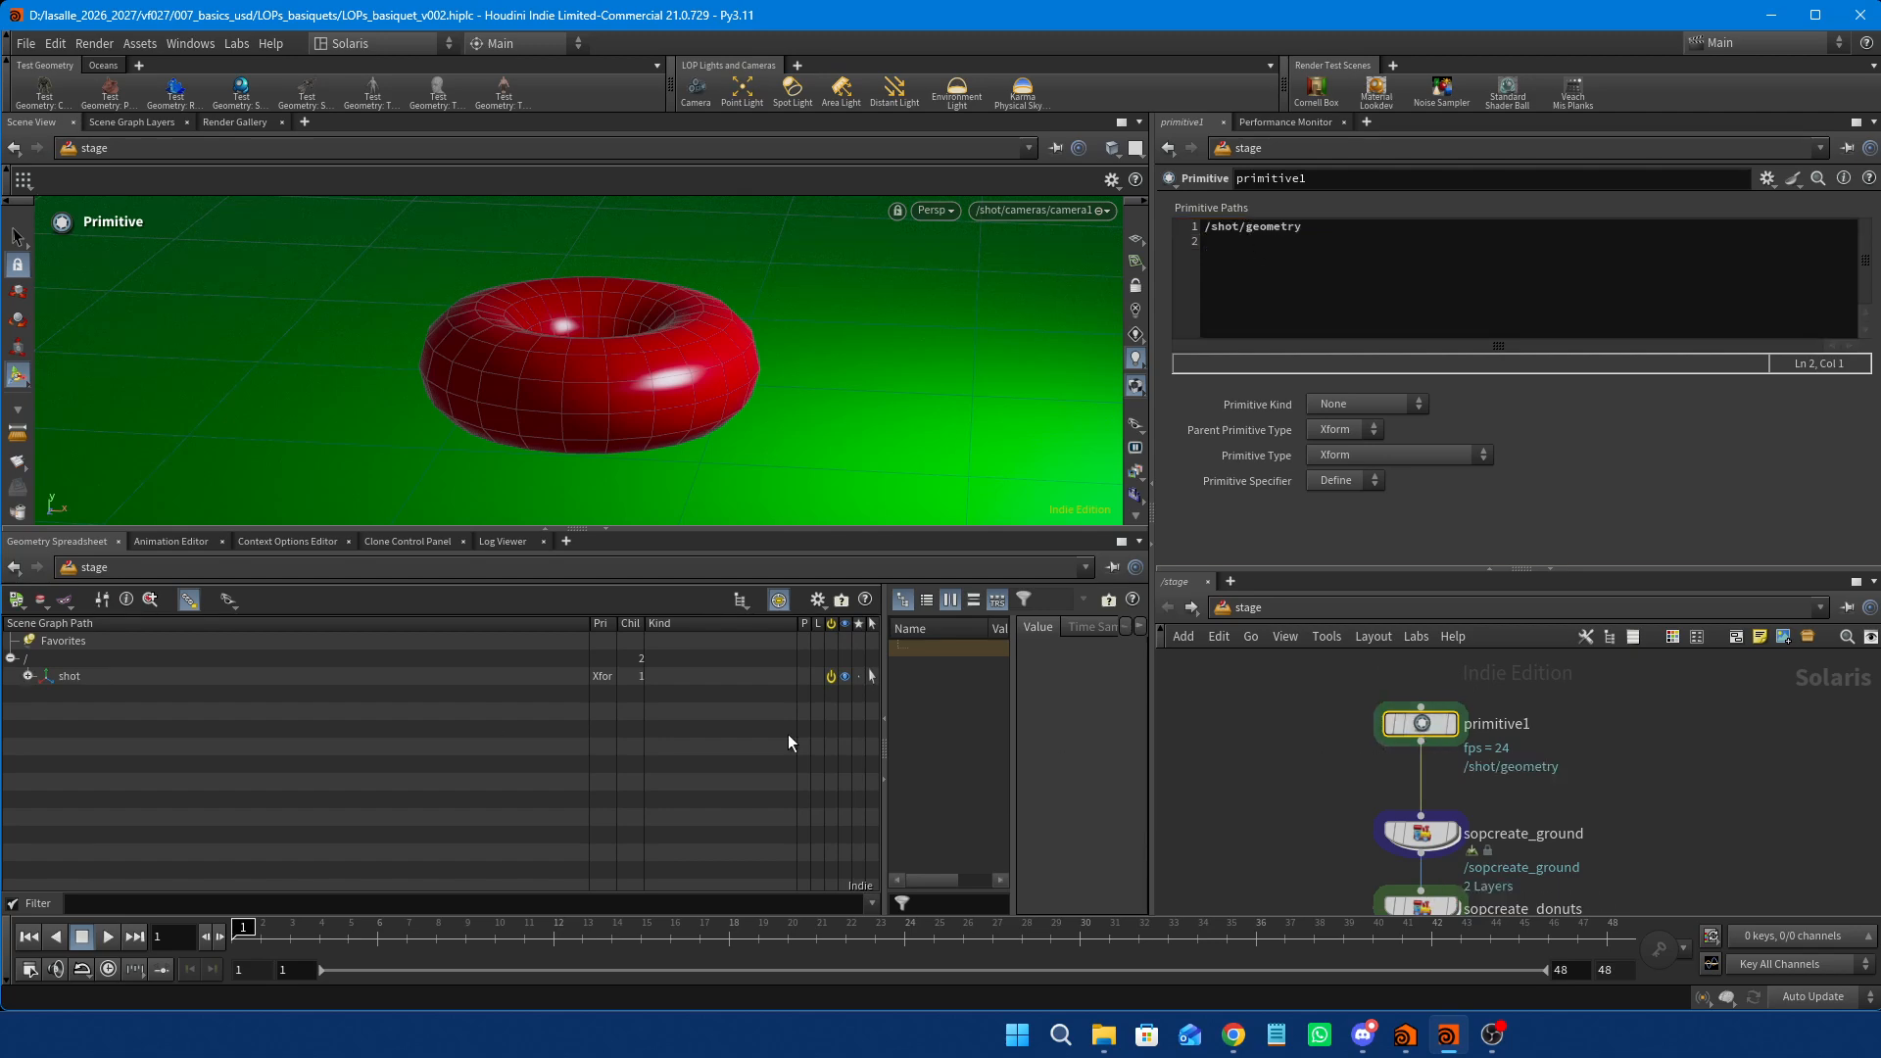
pyautogui.click(29, 676)
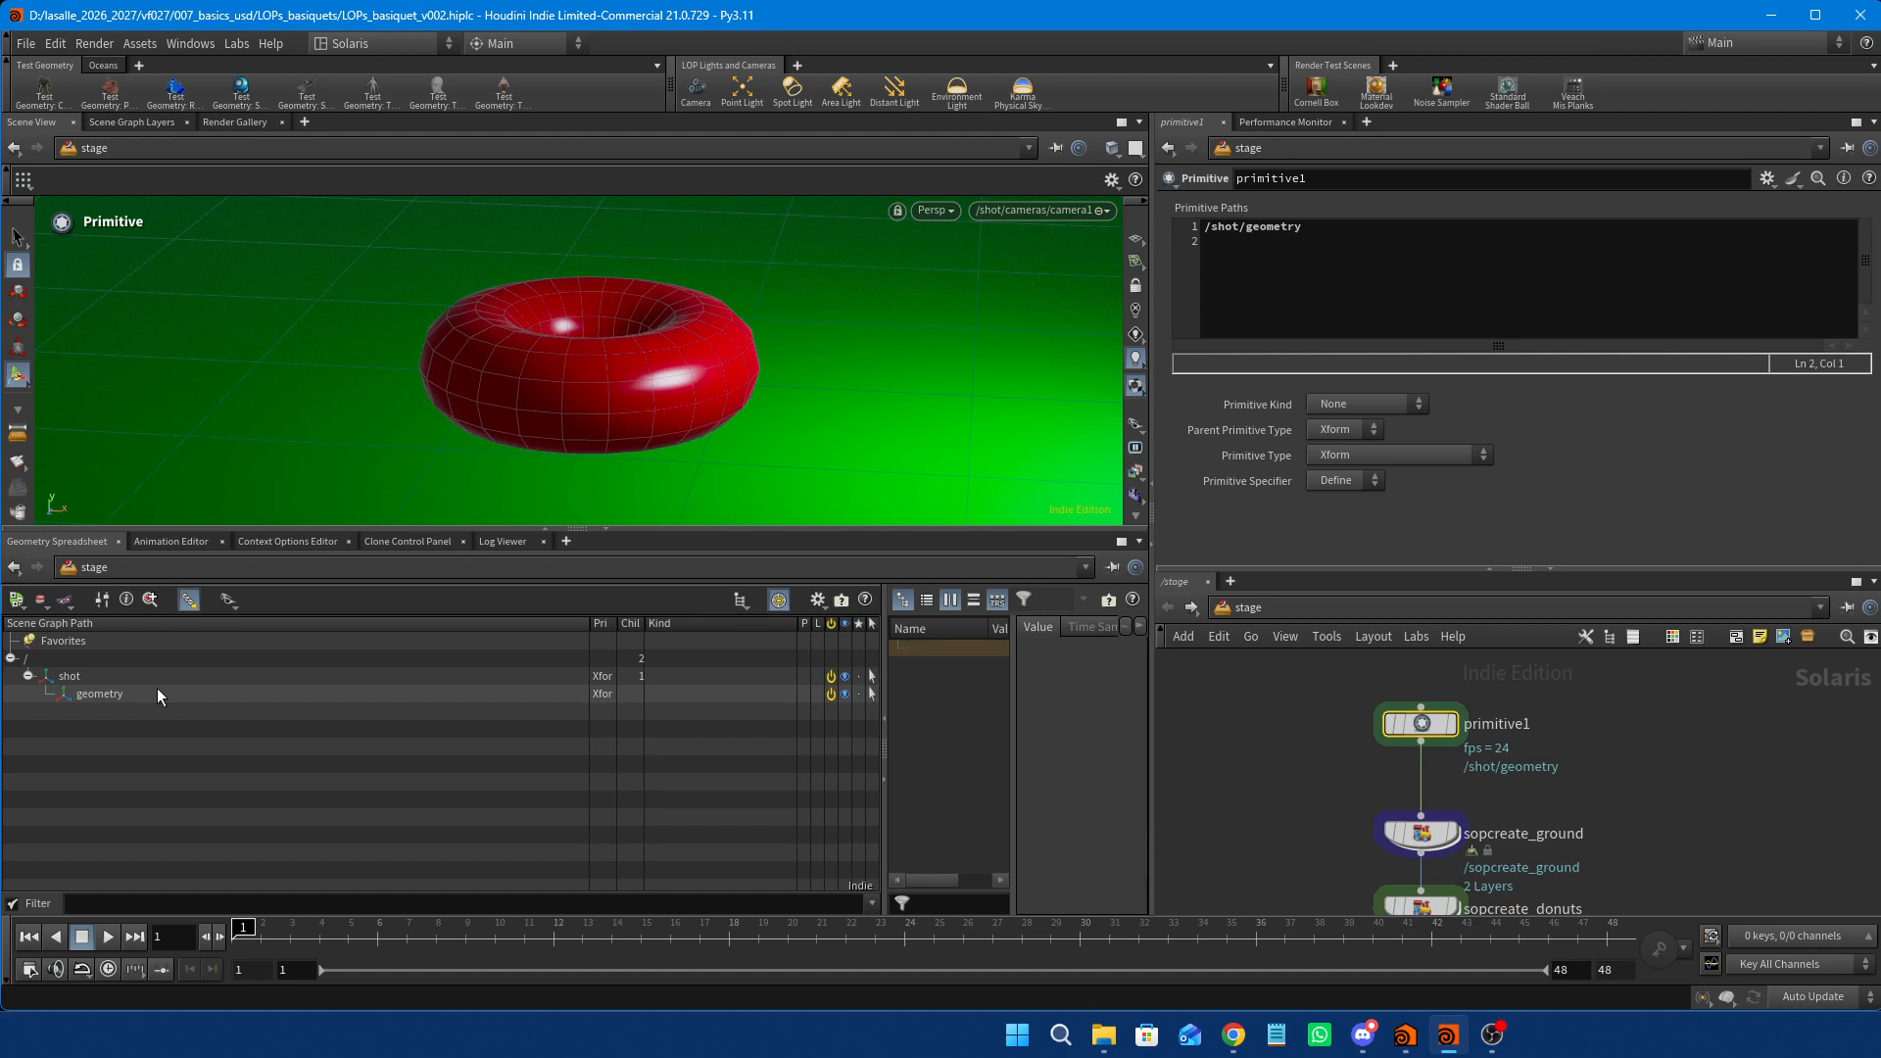
# Expand the scene graph pane over the viewport and set primitive1's Primitive Kind to Group.
pyautogui.click(551, 527)
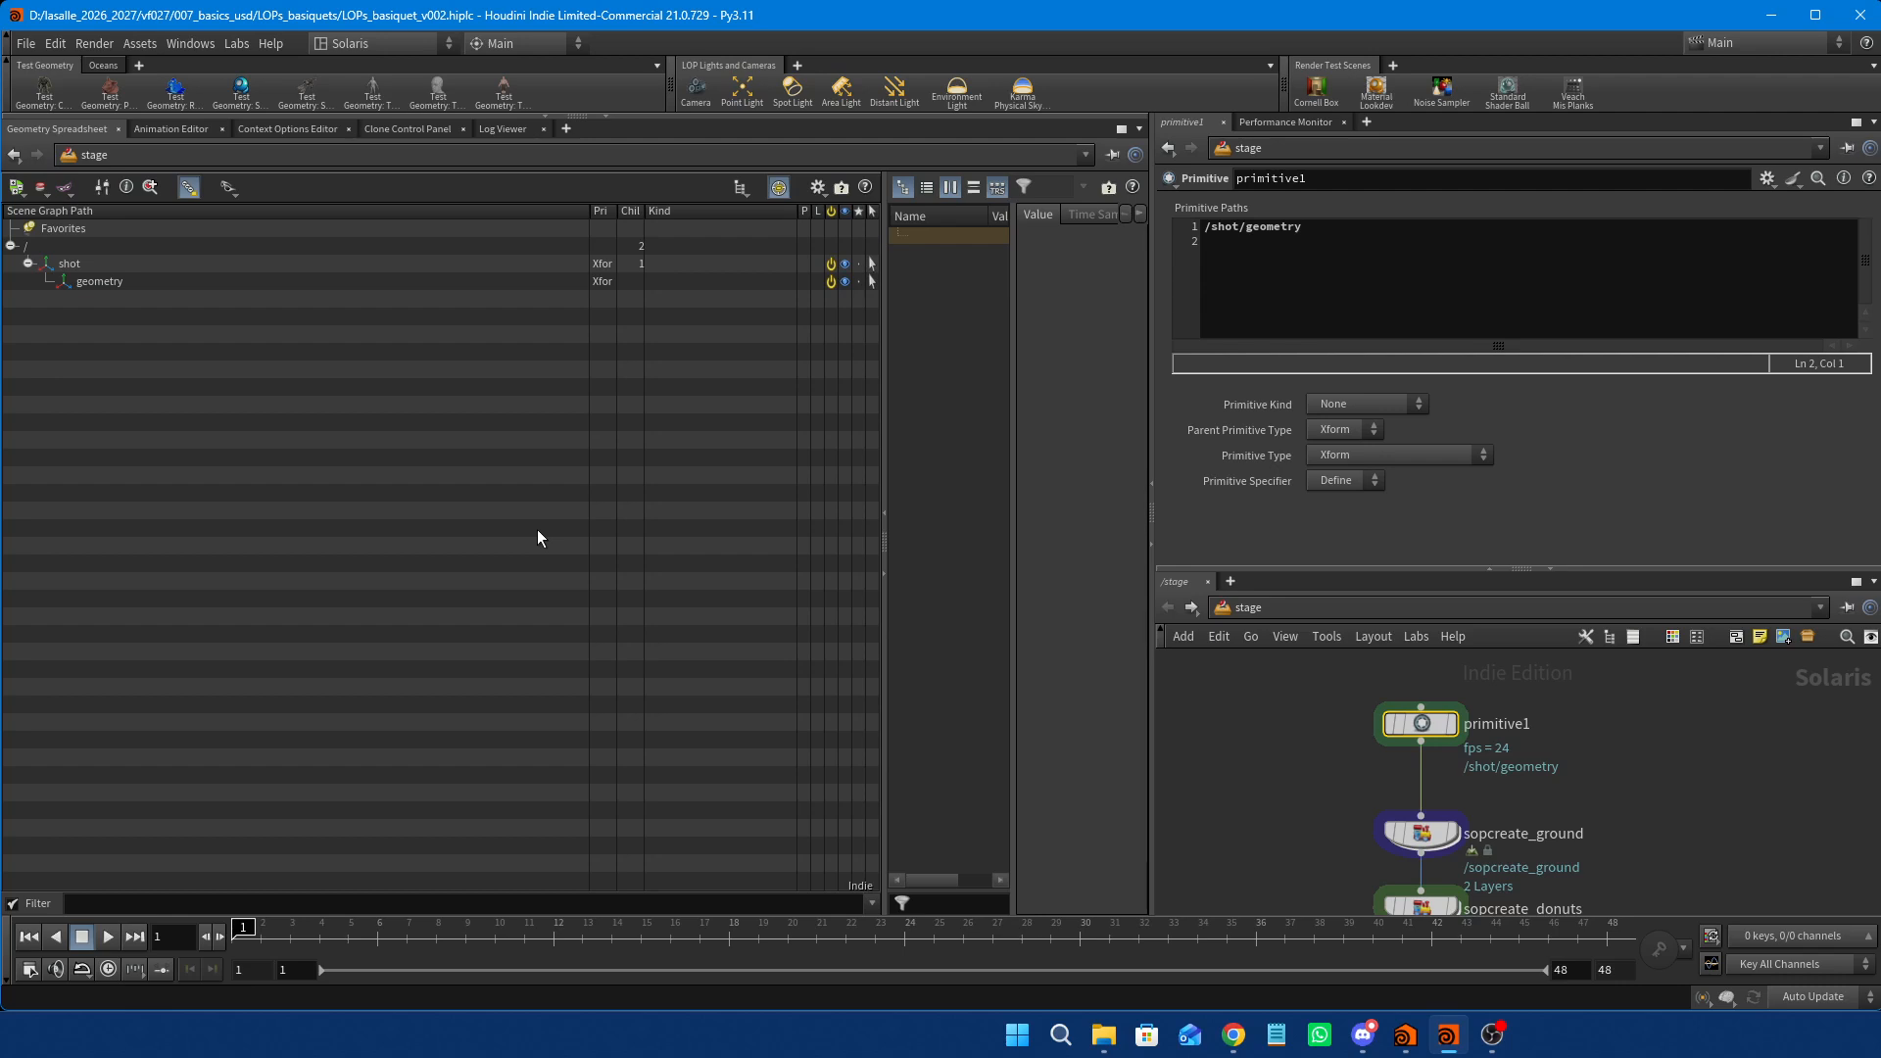
pyautogui.click(1412, 409)
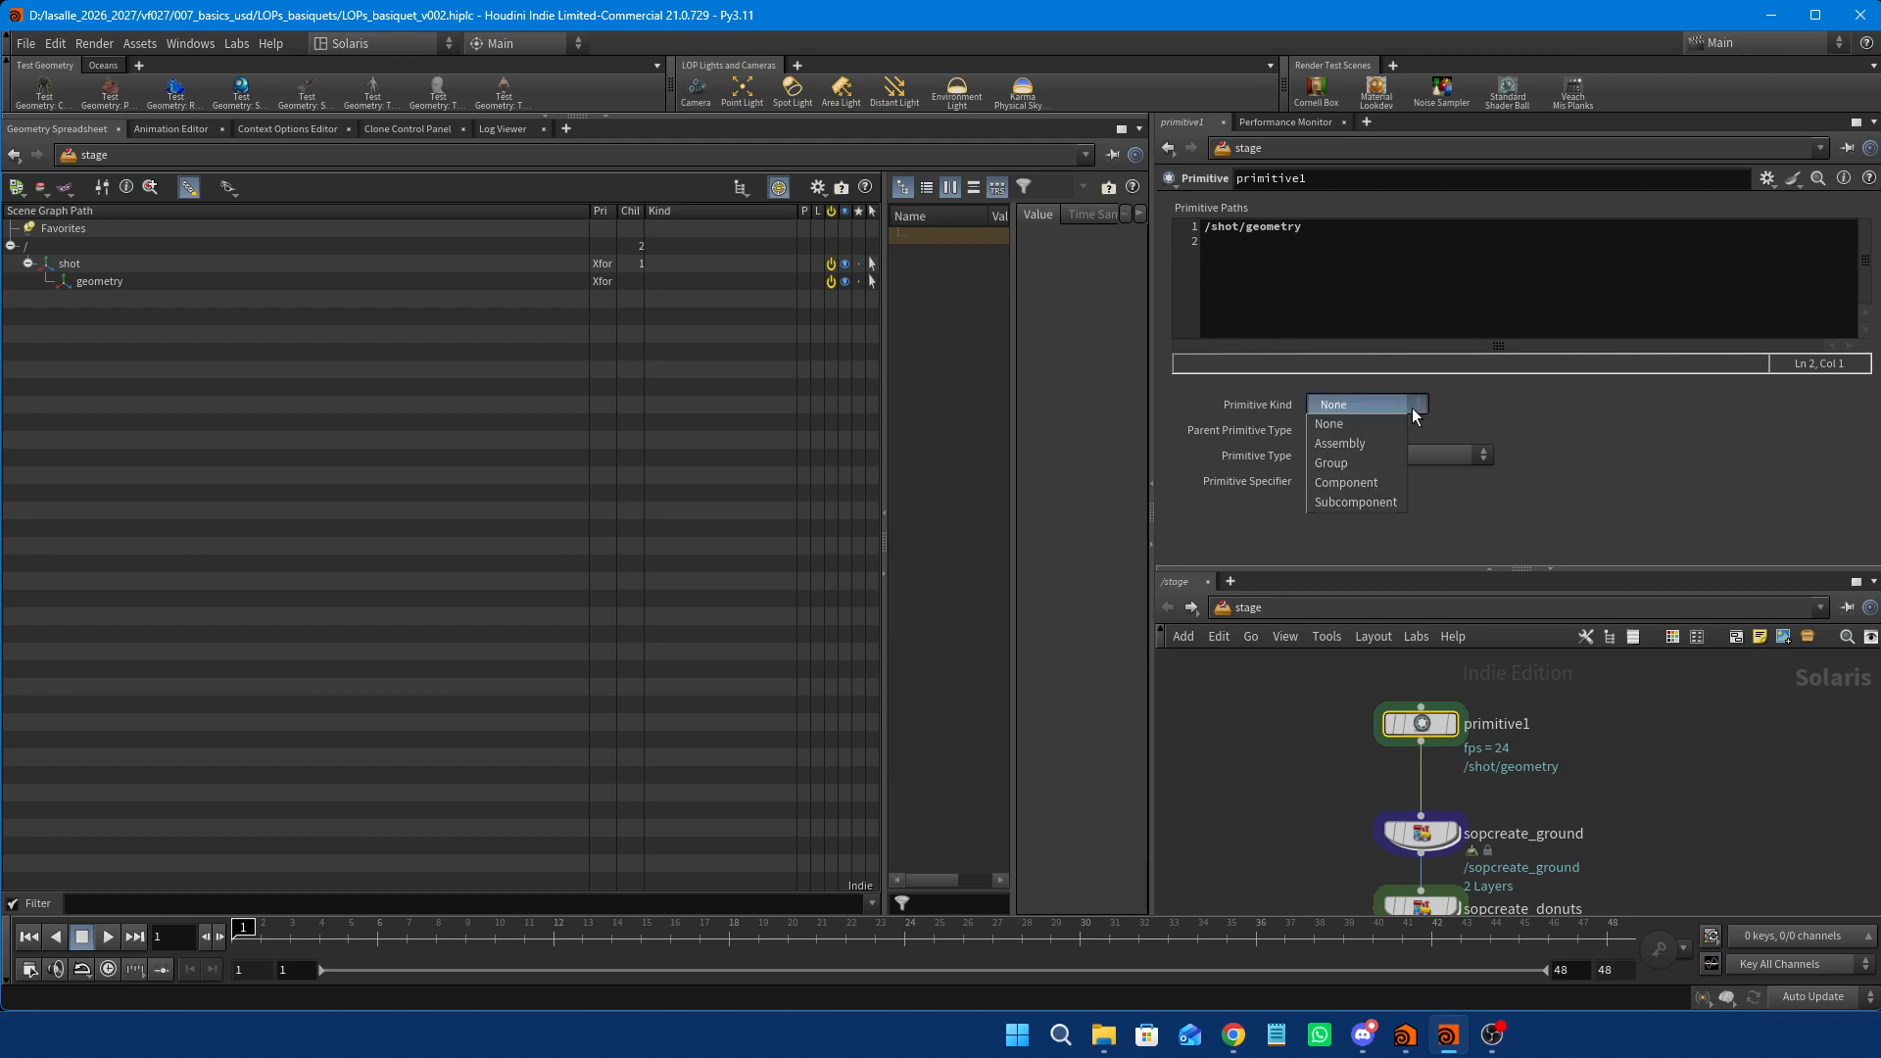
pyautogui.click(1354, 461)
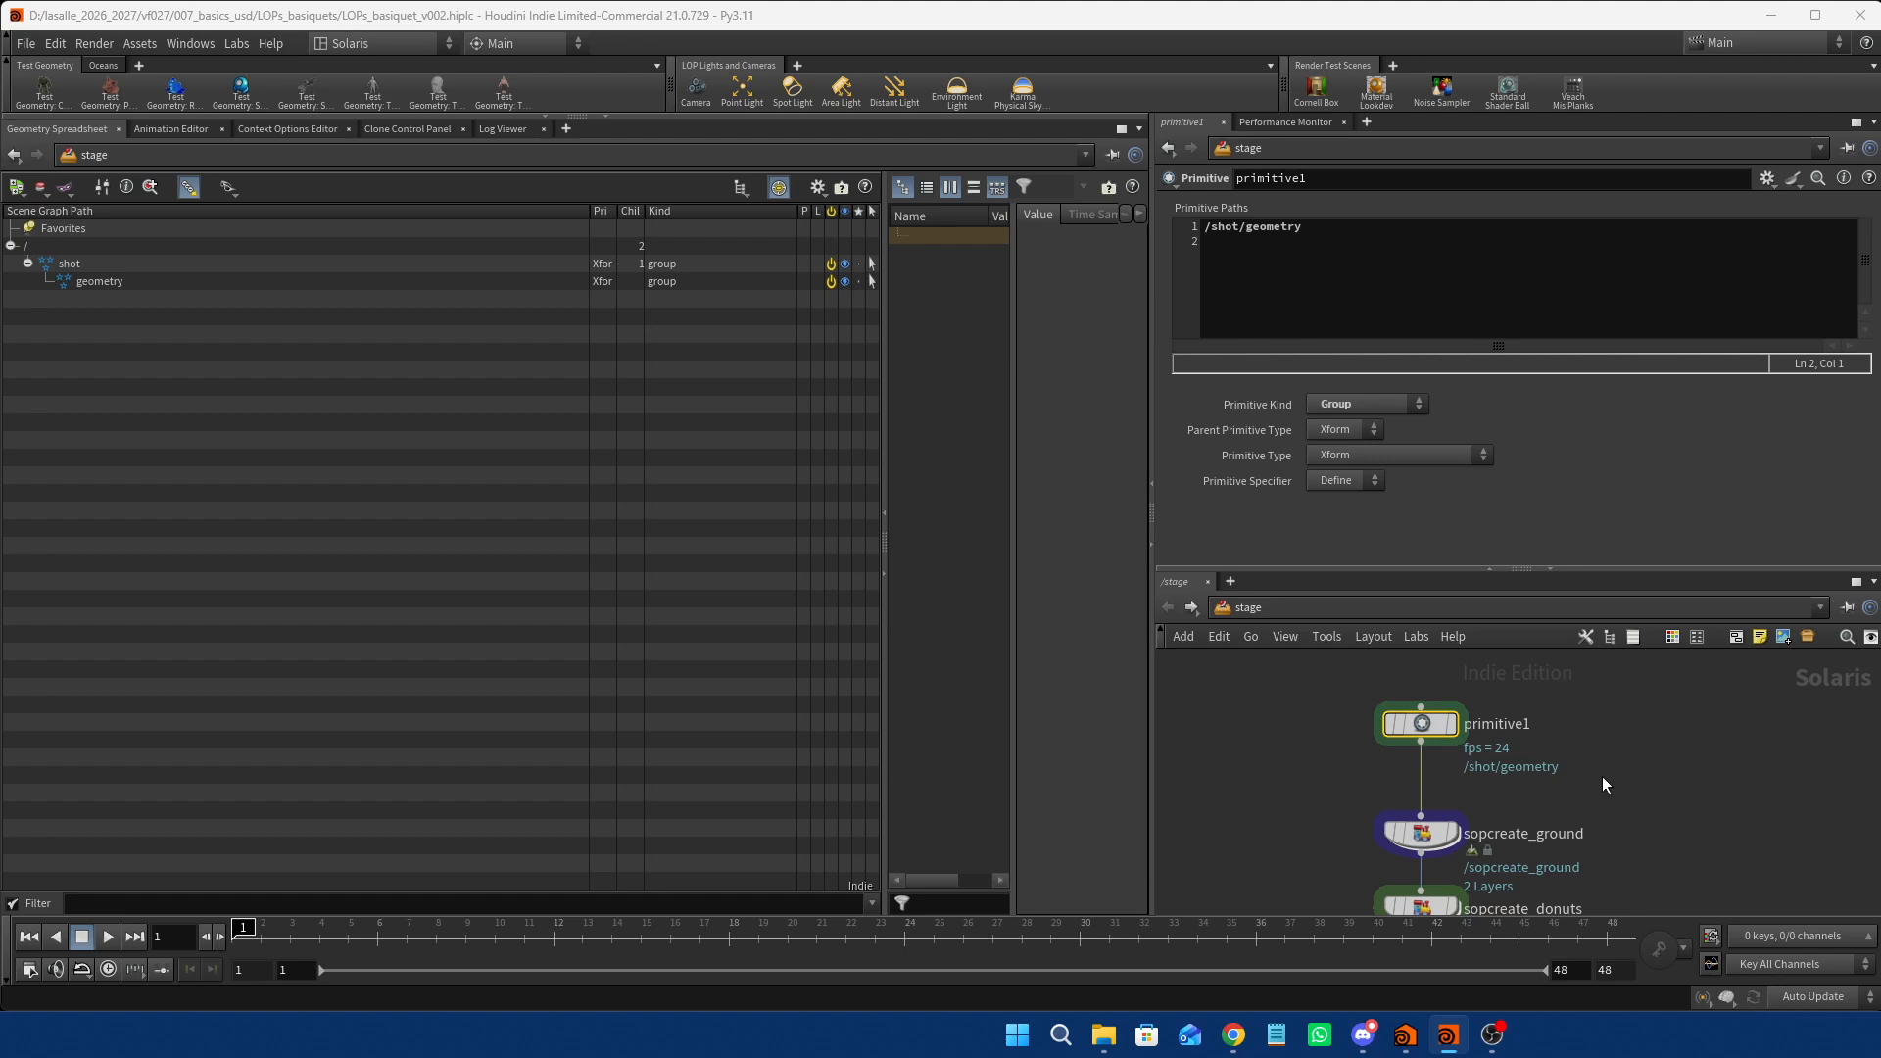
# Set sopcreate_ground's Import Path Prefix to /shot/geometry/$OS and expand the geometry branch in the scene graph.
pyautogui.moveTo(1605, 793); pyautogui.dragTo(1605, 758, button='middle')
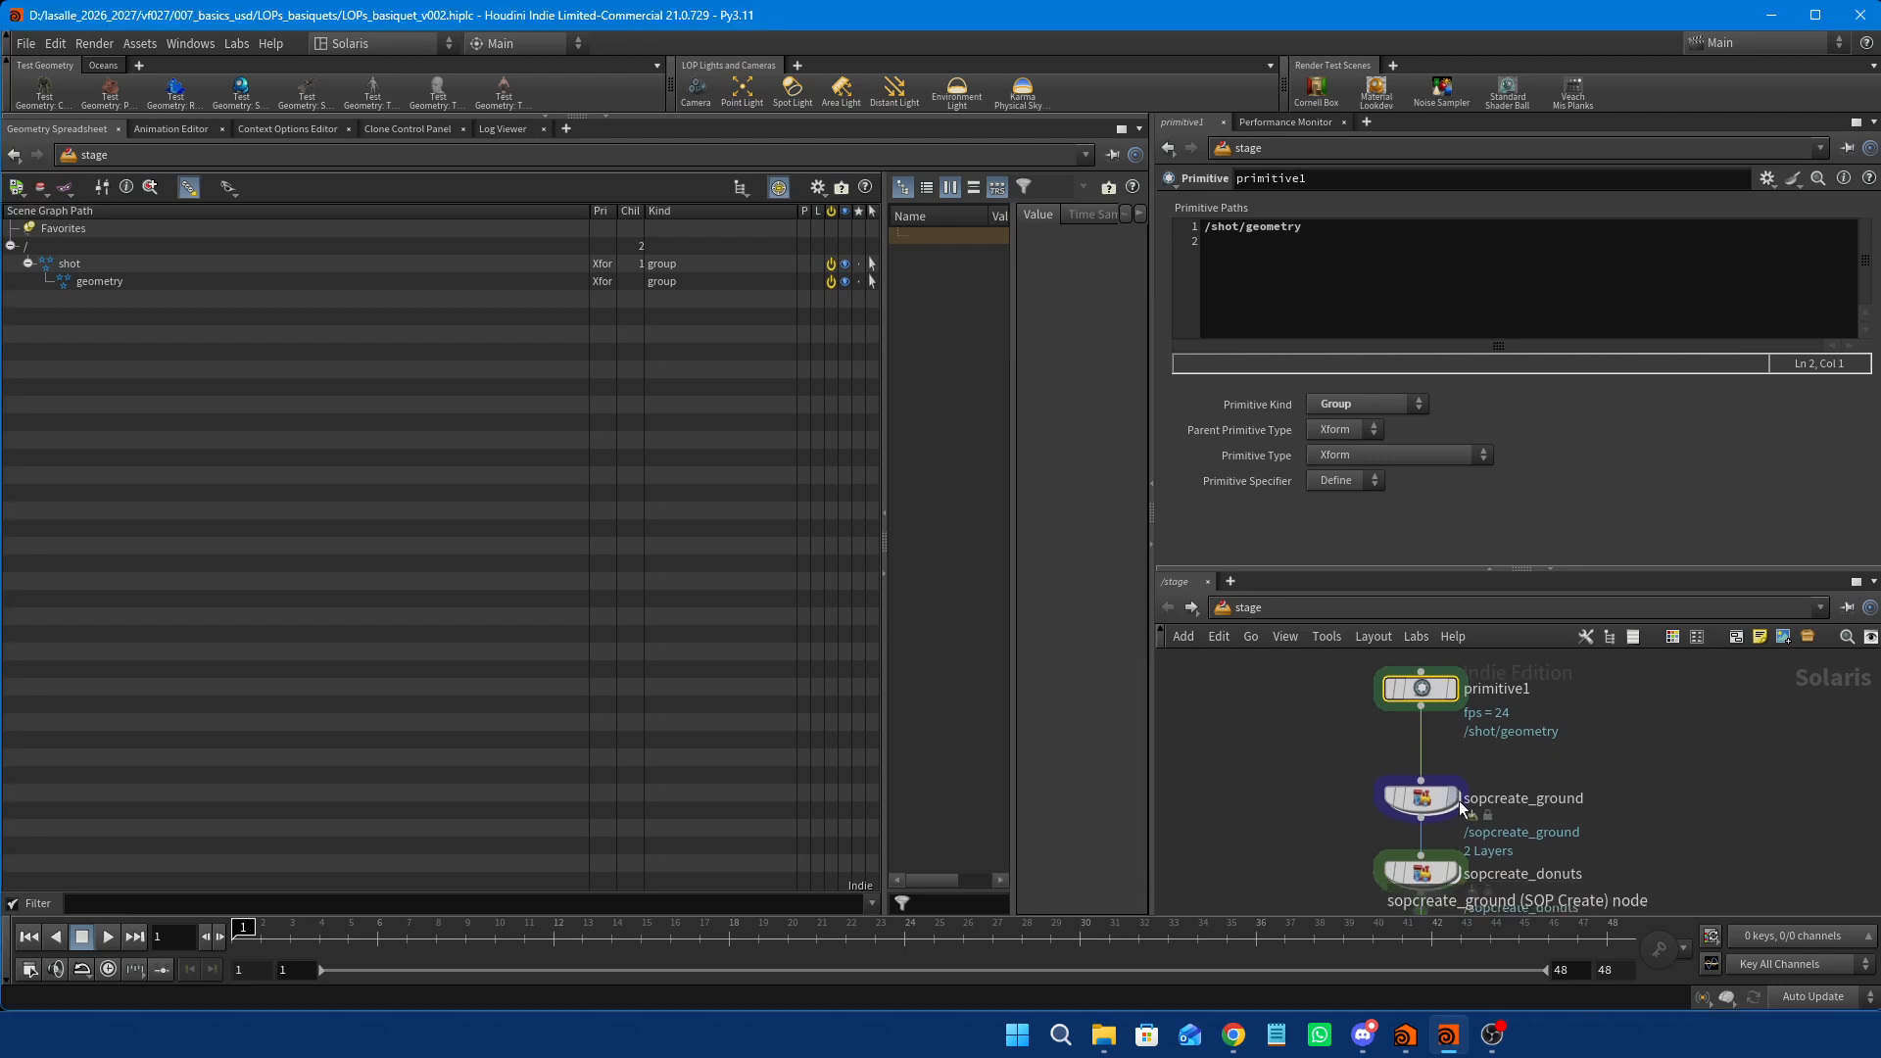
pyautogui.moveTo(1459, 806)
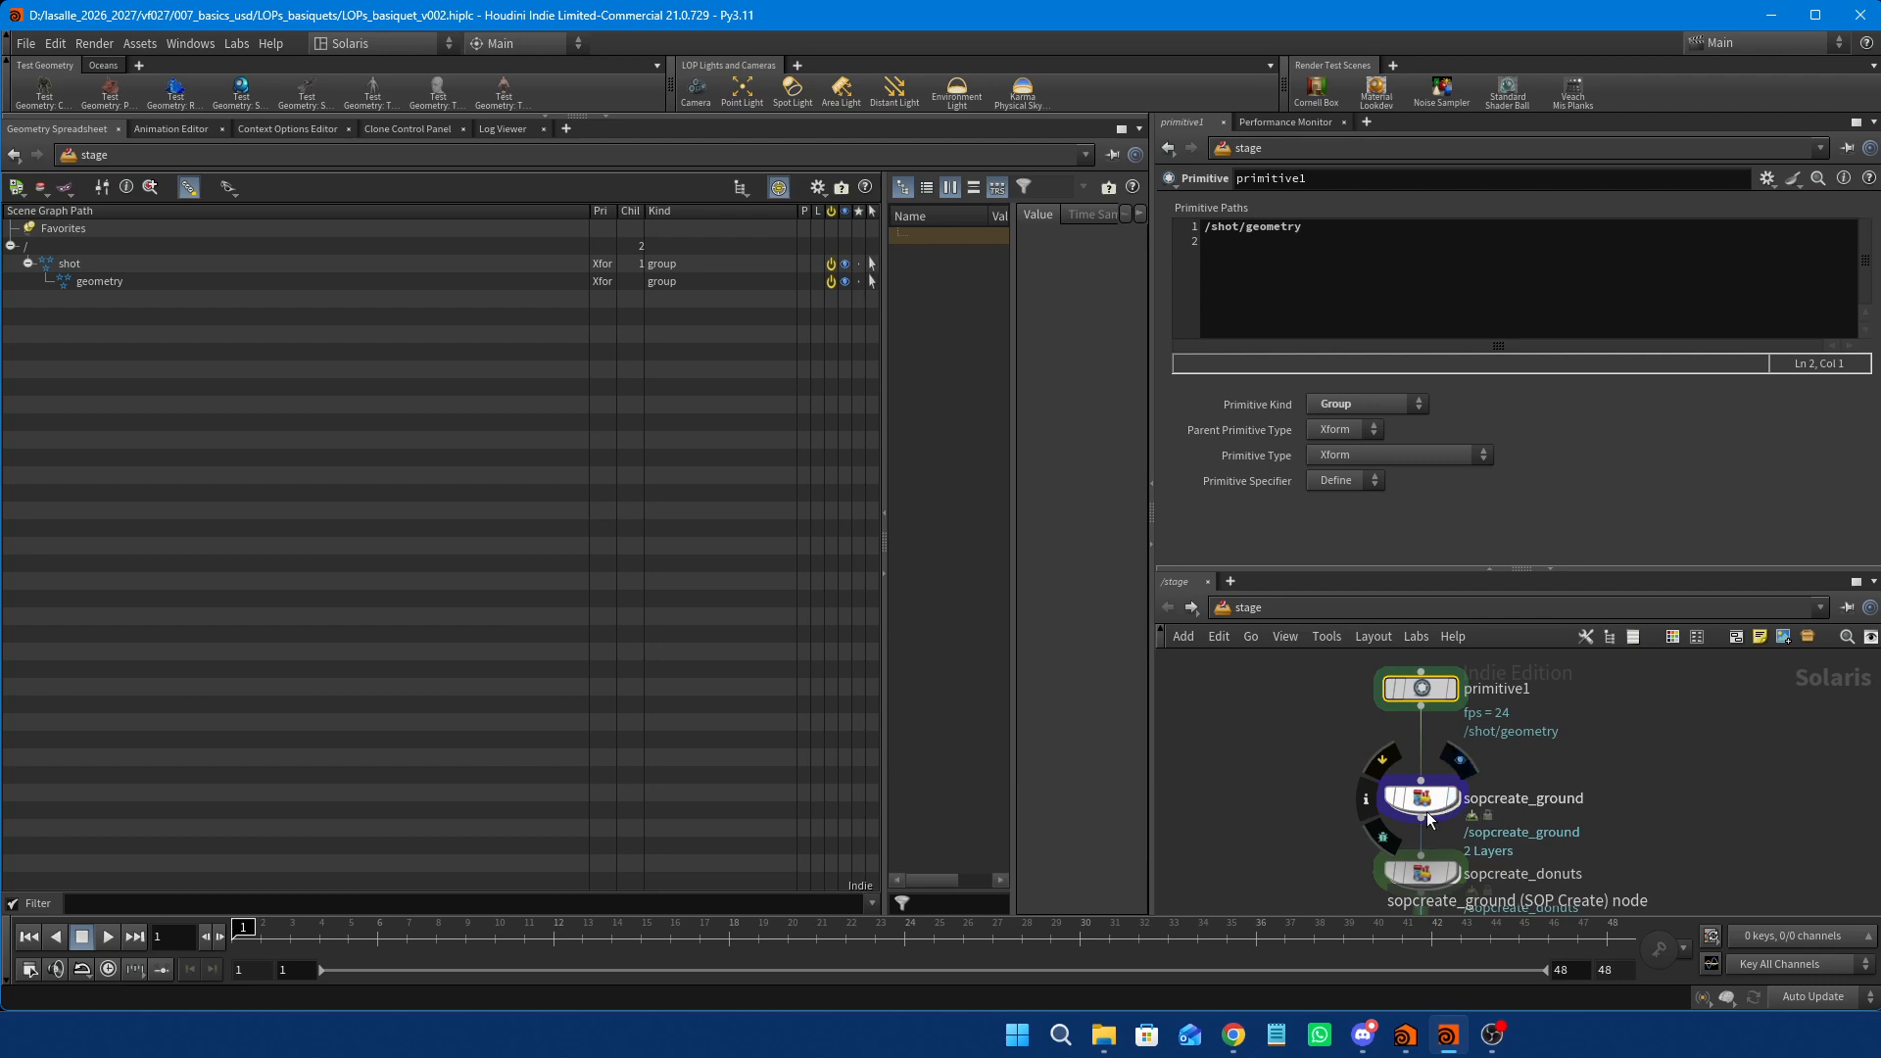
pyautogui.click(1423, 801)
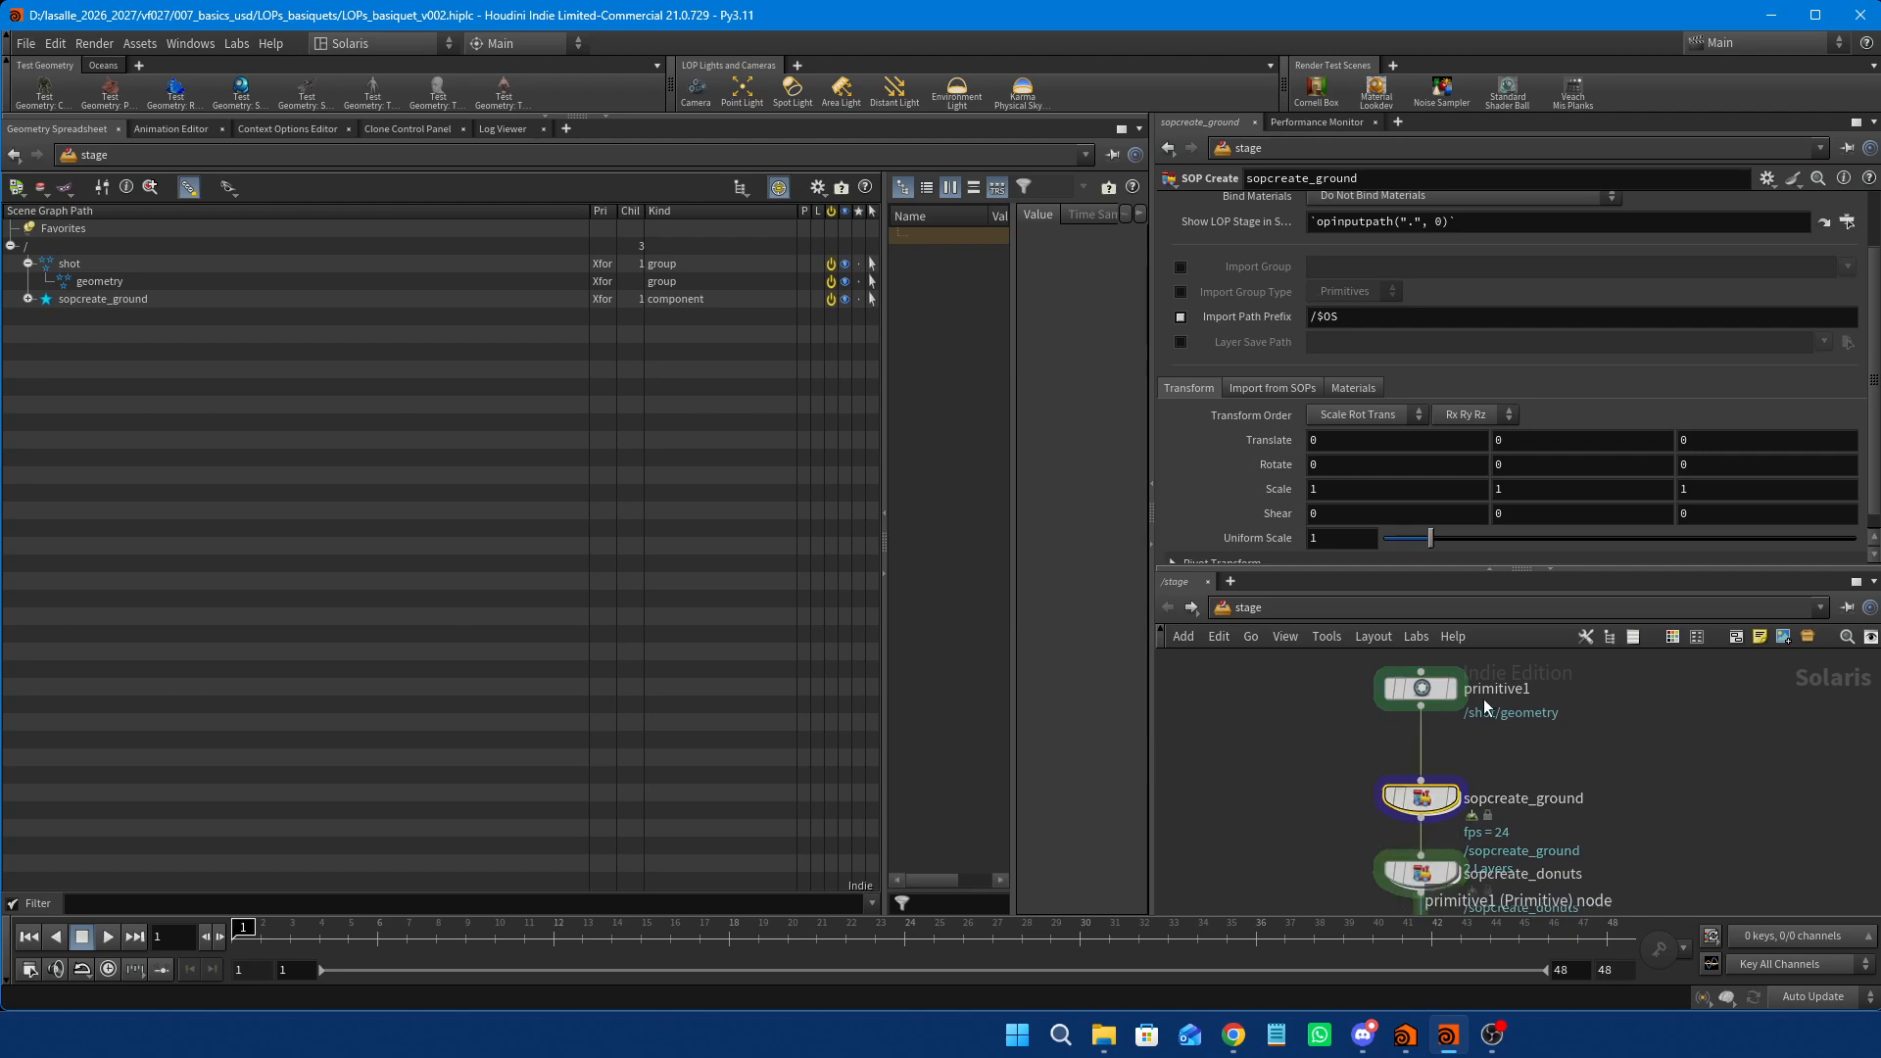
pyautogui.moveTo(1451, 814)
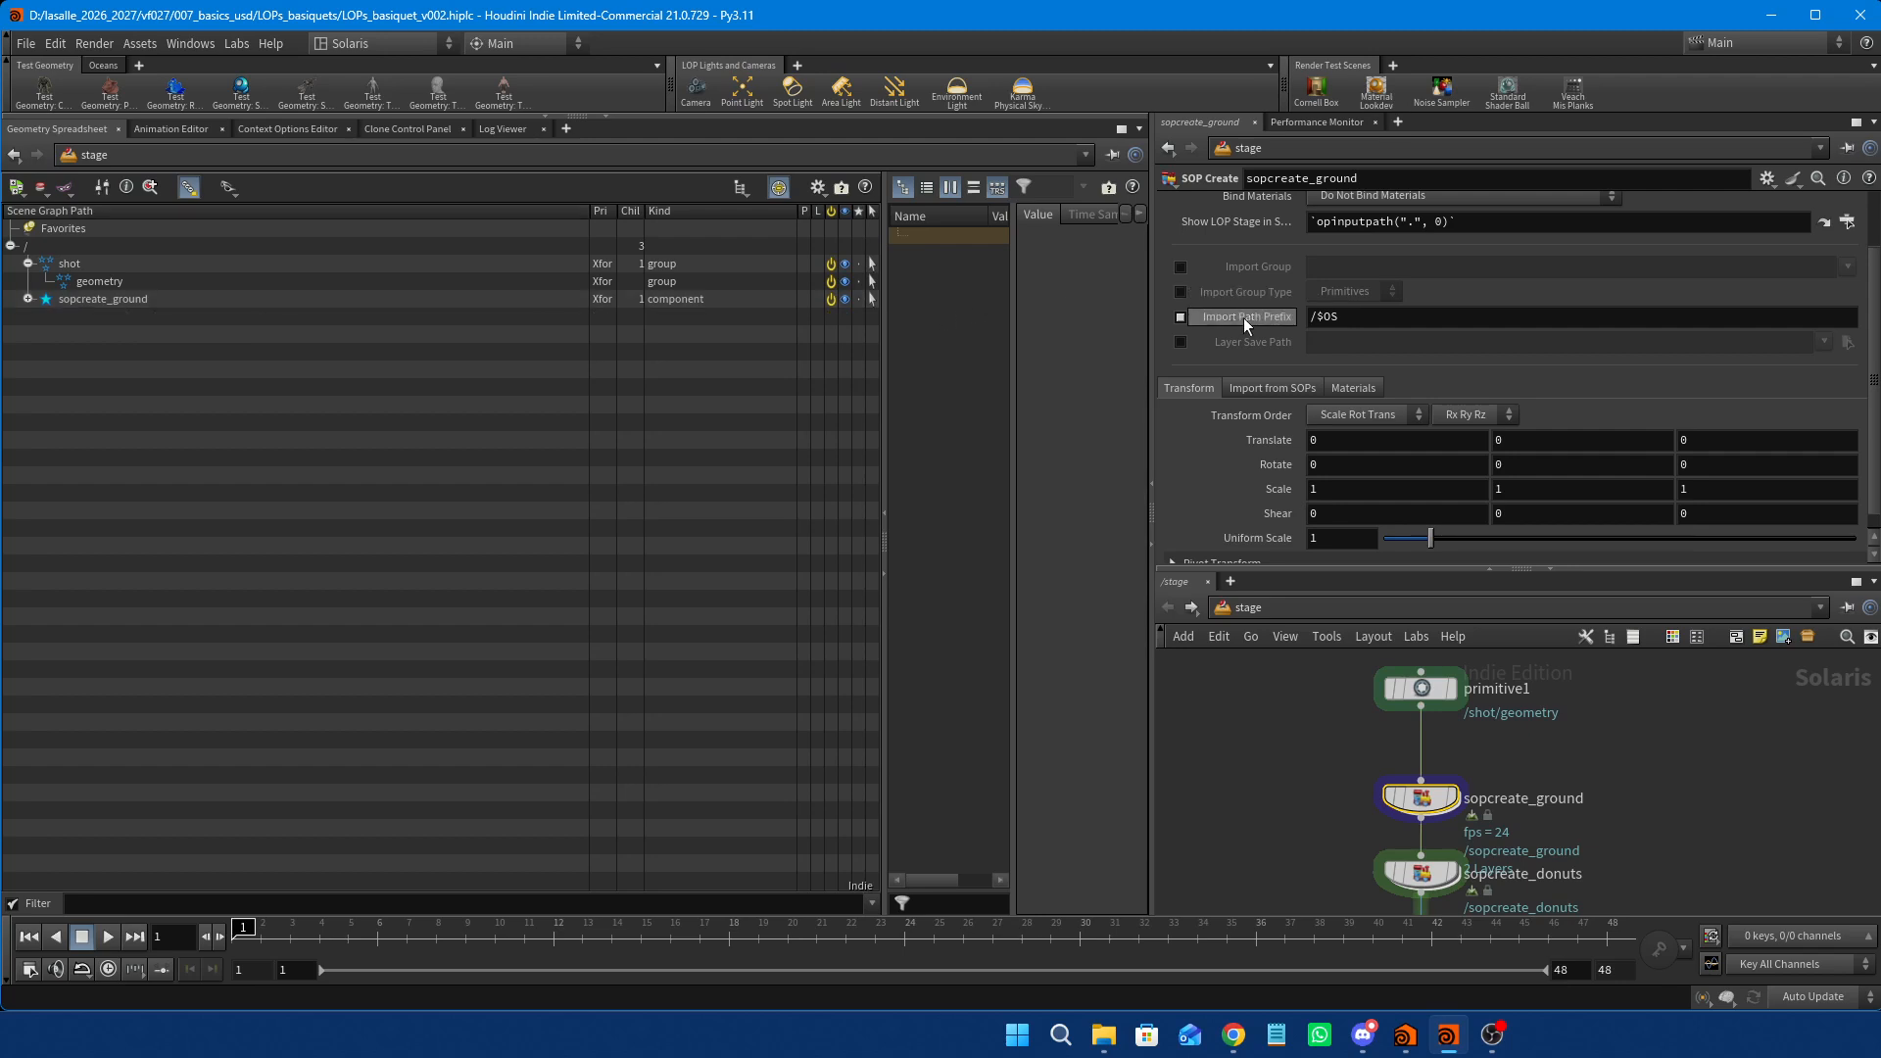
pyautogui.moveTo(1244, 317)
pyautogui.click(1386, 319)
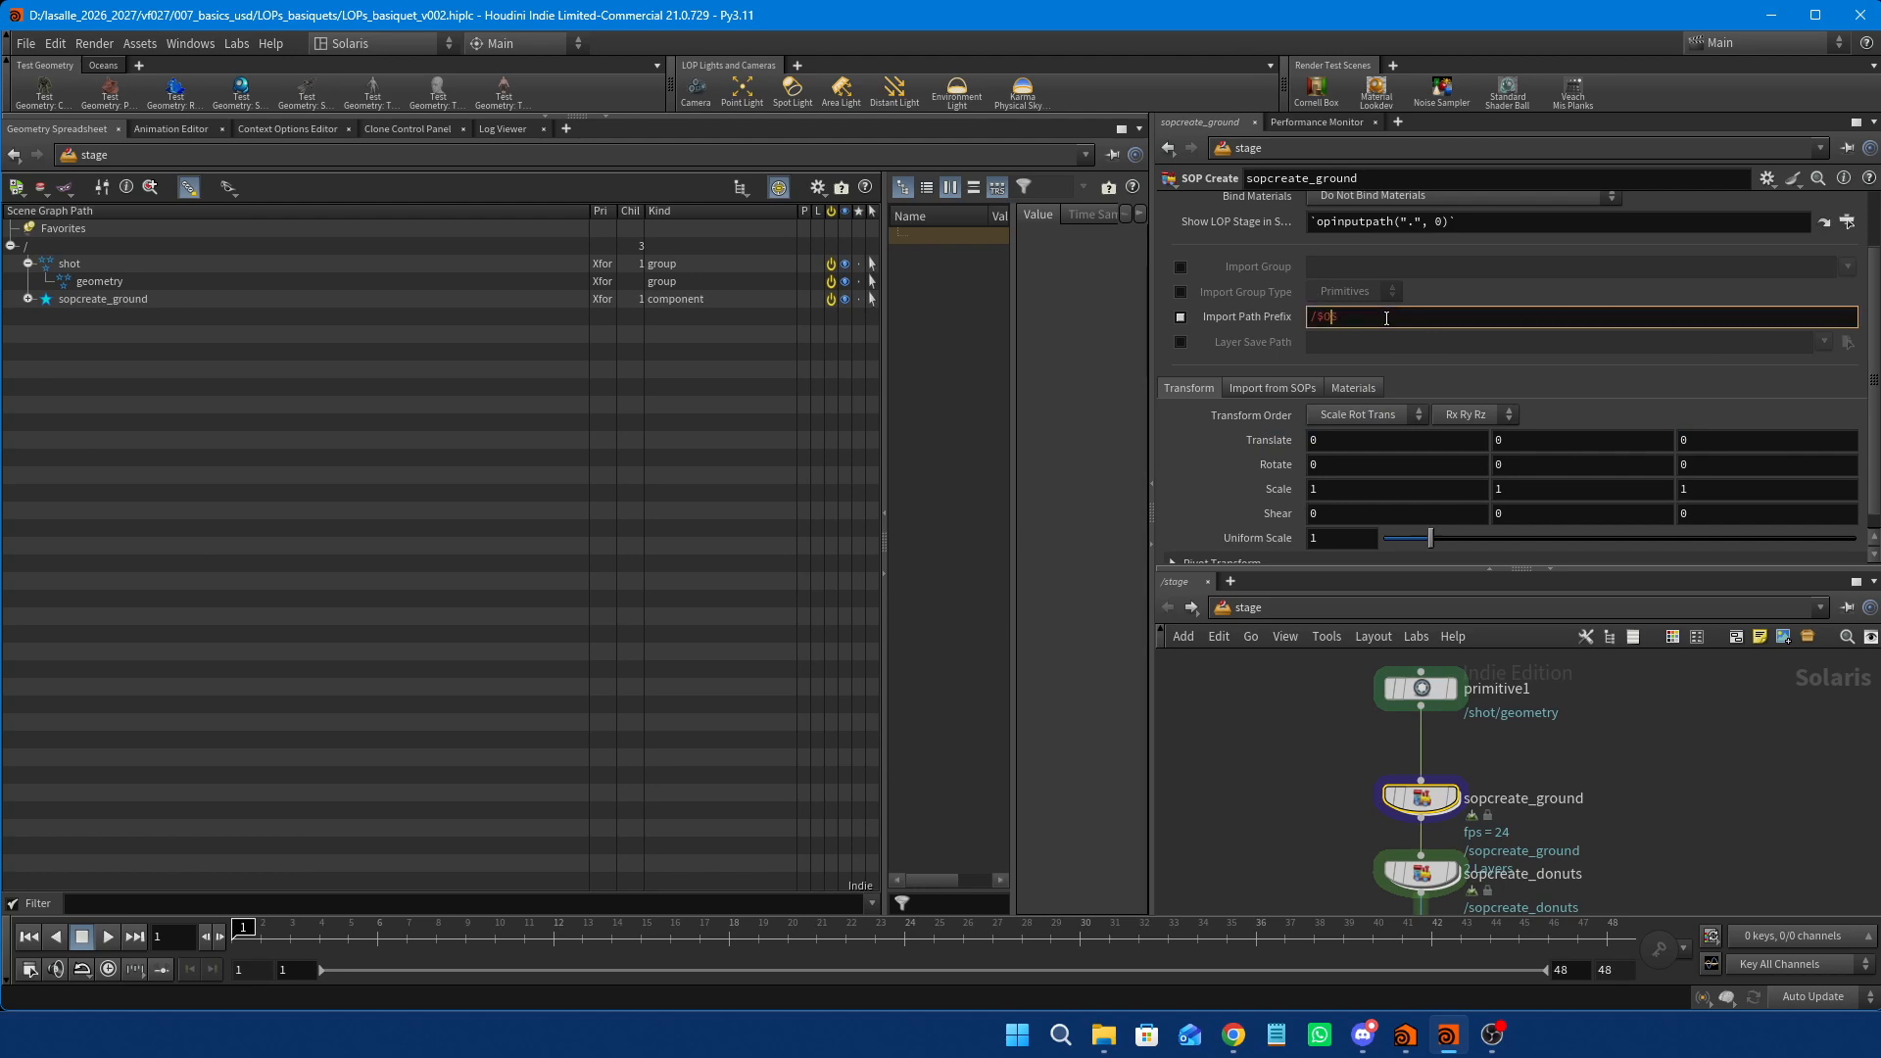
pyautogui.write('/shot')
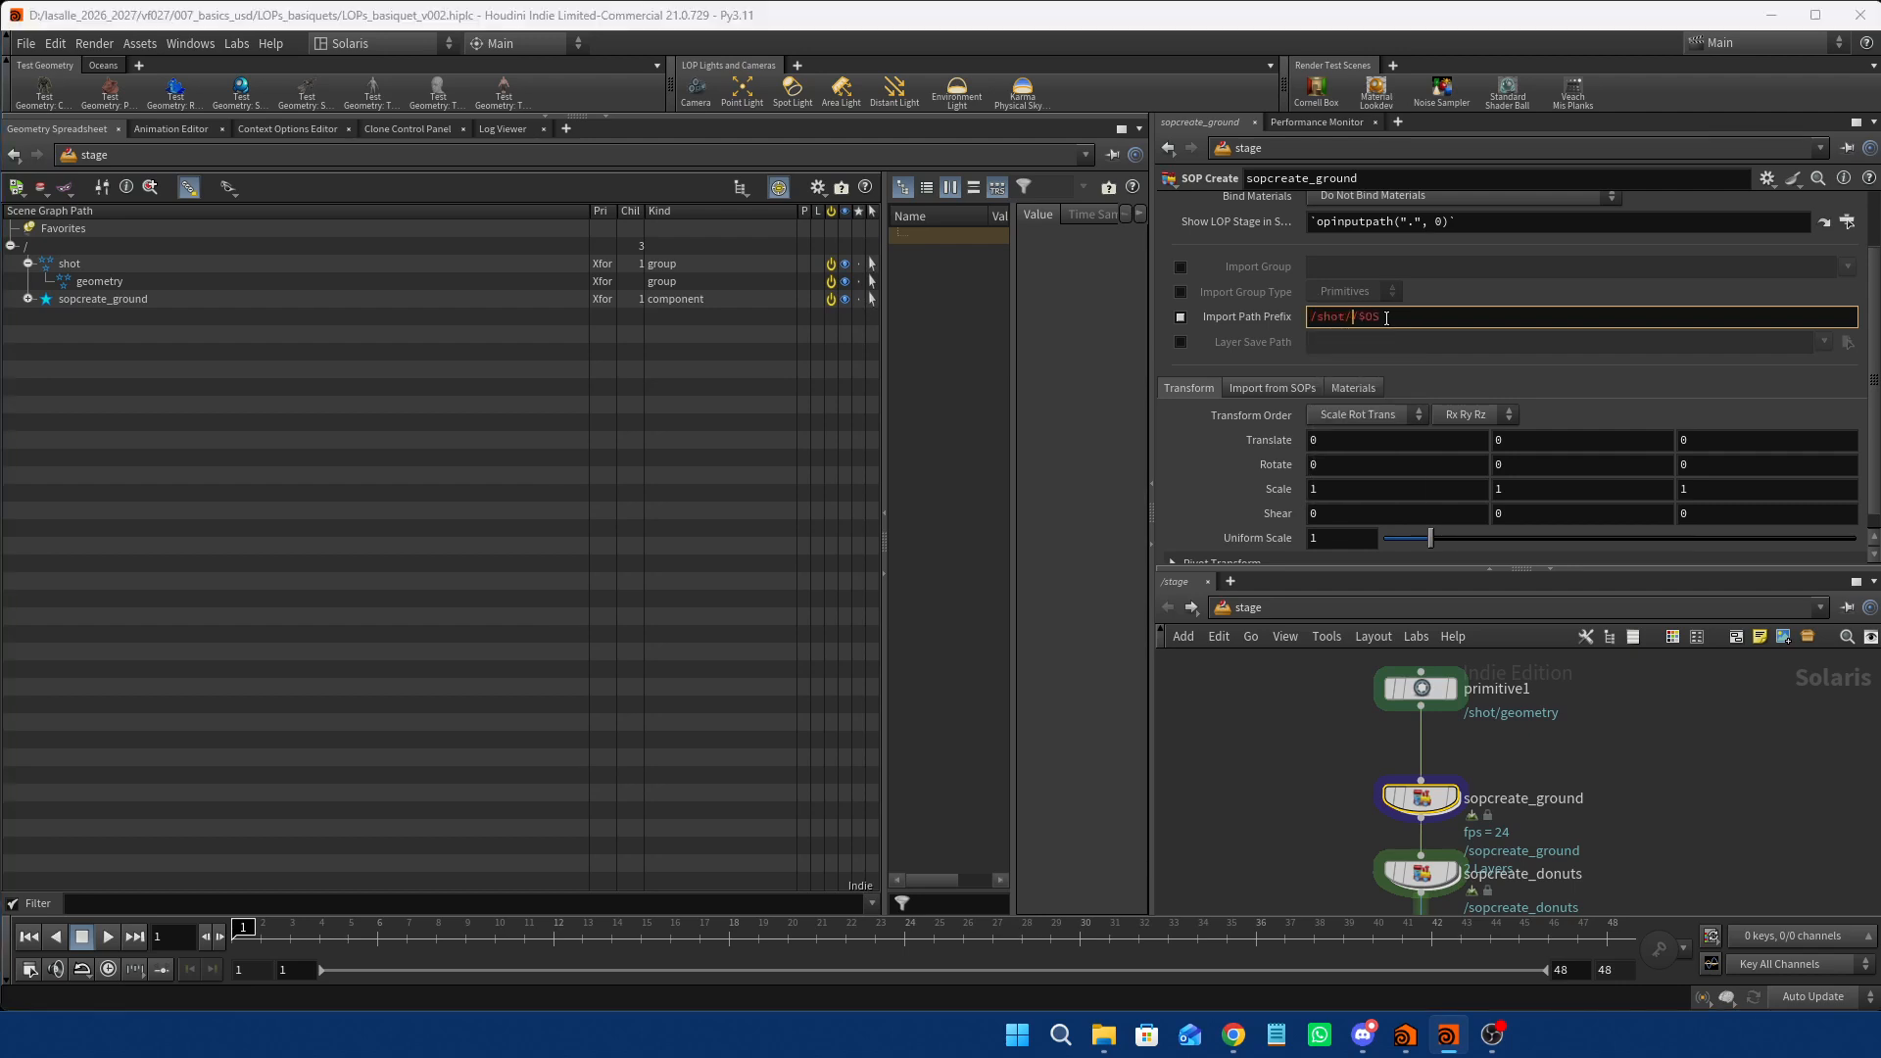
pyautogui.write('/geometry/')
pyautogui.press('Return')
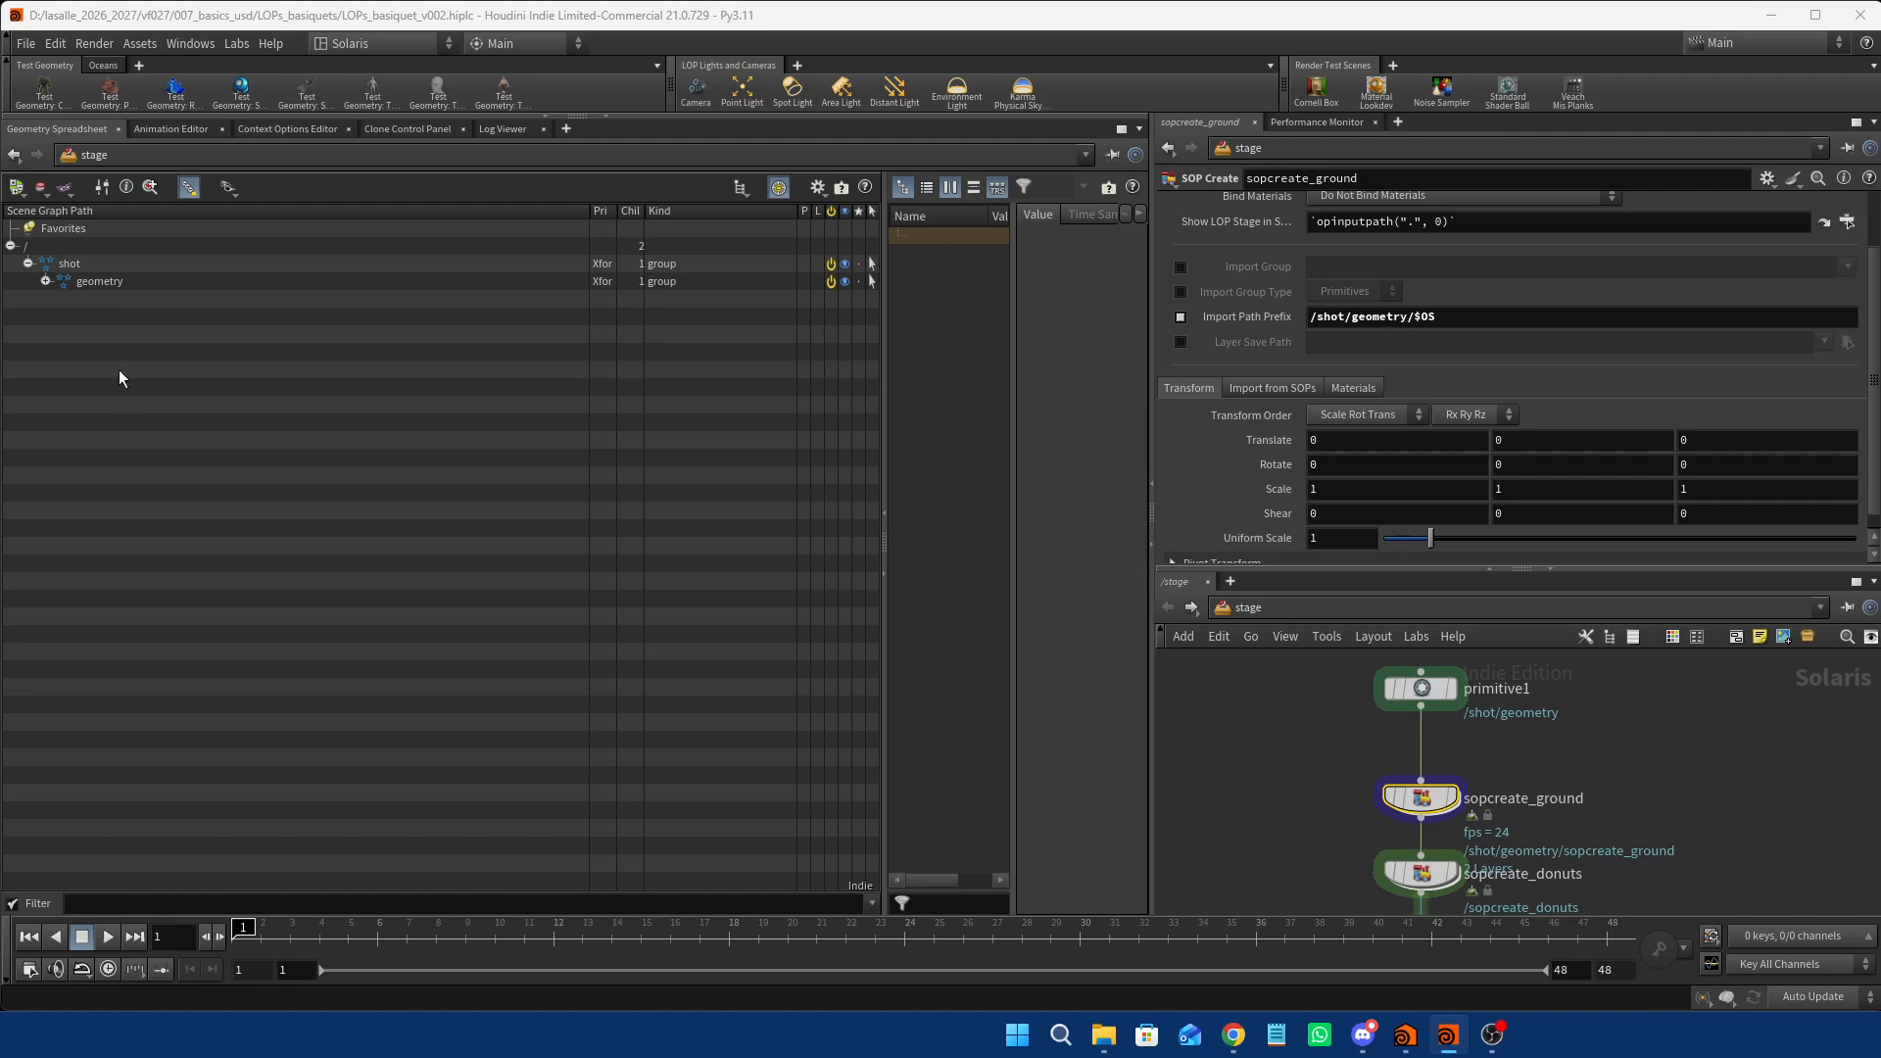
pyautogui.click(45, 282)
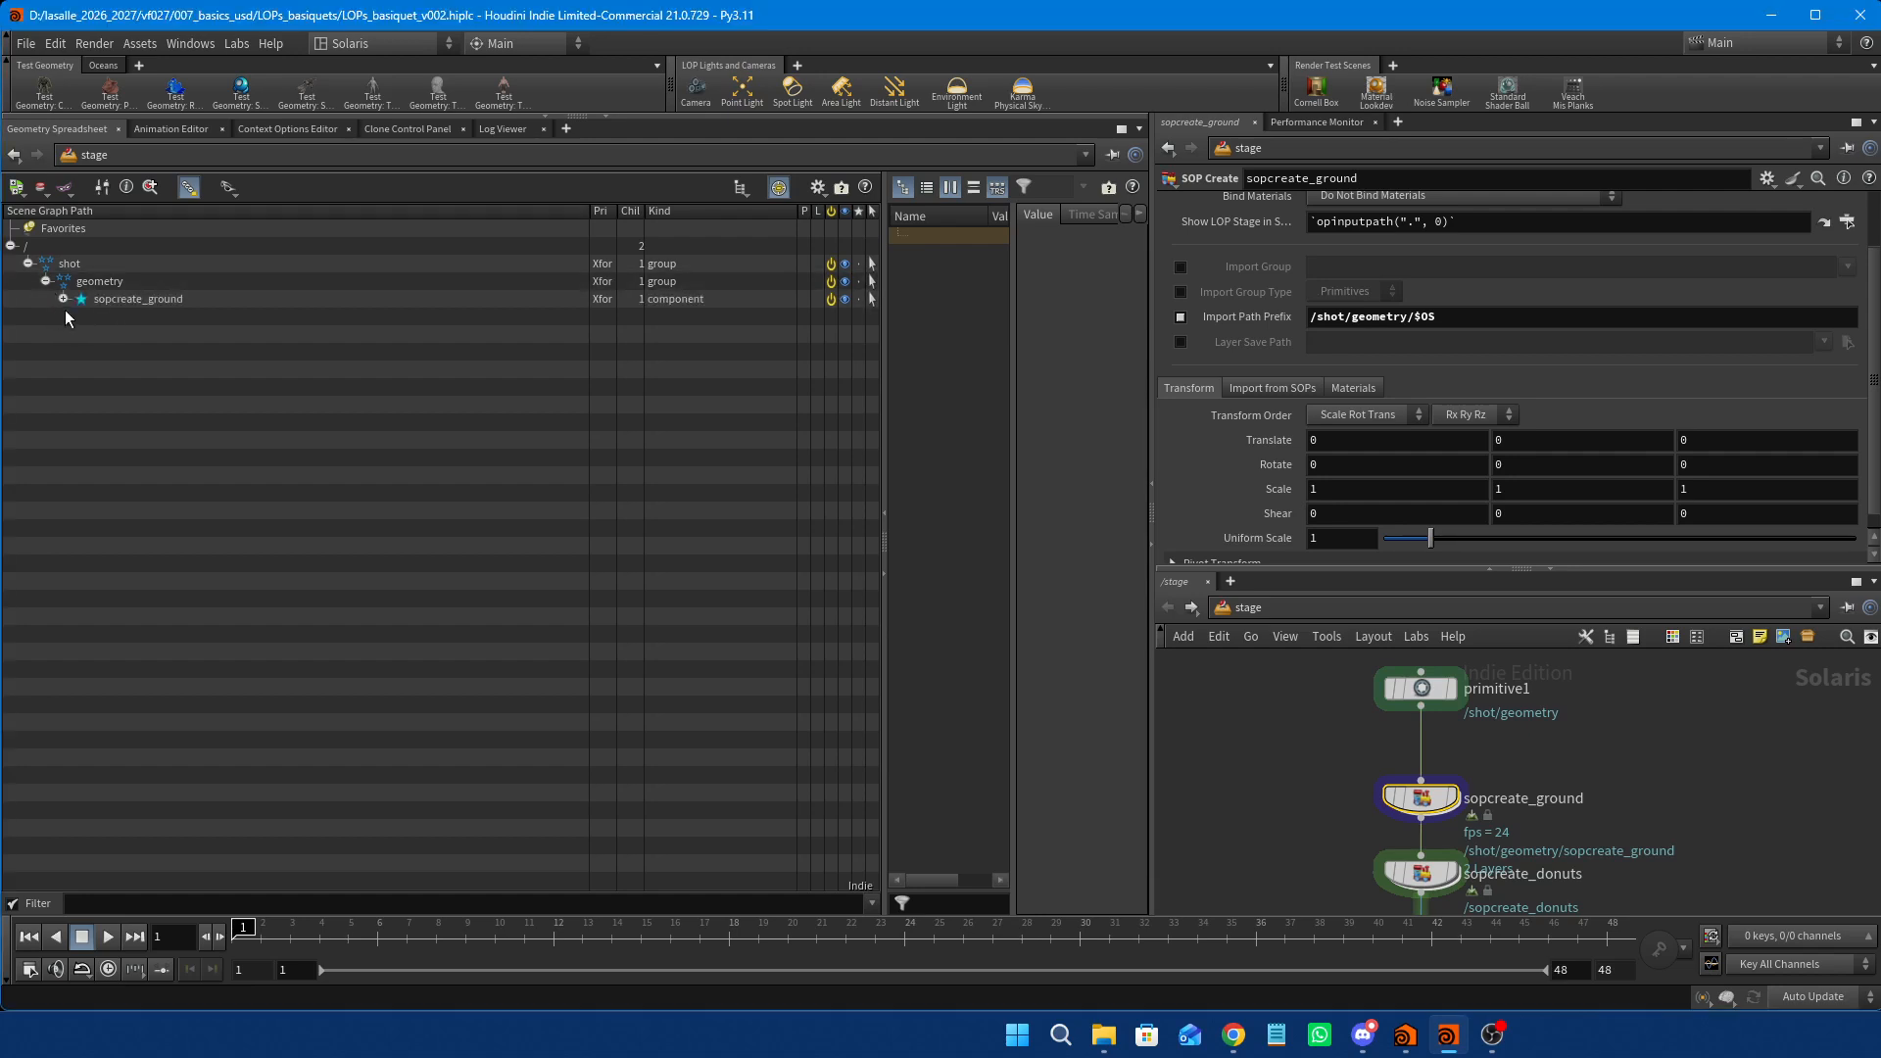
# Copy sopcreate_ground's Import Path Prefix, /shot/geometry/$OS, into sopcreate_donuts in place of its own prefix.
pyautogui.click(1455, 317)
pyautogui.hotkey('shift', 'Left')
pyautogui.hotkey('shift', 'Left')
pyautogui.hotkey('shift', 'Left')
pyautogui.hotkey('shift', 'Left')
pyautogui.hotkey('shift', 'Left')
pyautogui.hotkey('shift', 'Left')
pyautogui.hotkey('shift', 'Left')
pyautogui.hotkey('shift', 'Left')
pyautogui.hotkey('shift', 'Left')
pyautogui.hotkey('shift', 'Left')
pyautogui.hotkey('shift', 'Left')
pyautogui.hotkey('shift', 'Left')
pyautogui.hotkey('shift', 'Left')
pyautogui.hotkey('shift', 'Left')
pyautogui.hotkey('shift', 'Left')
pyautogui.hotkey('shift', 'Left')
pyautogui.hotkey('shift', 'Left')
pyautogui.hotkey('shift', 'Left')
pyautogui.hotkey('ctrl', 'c')
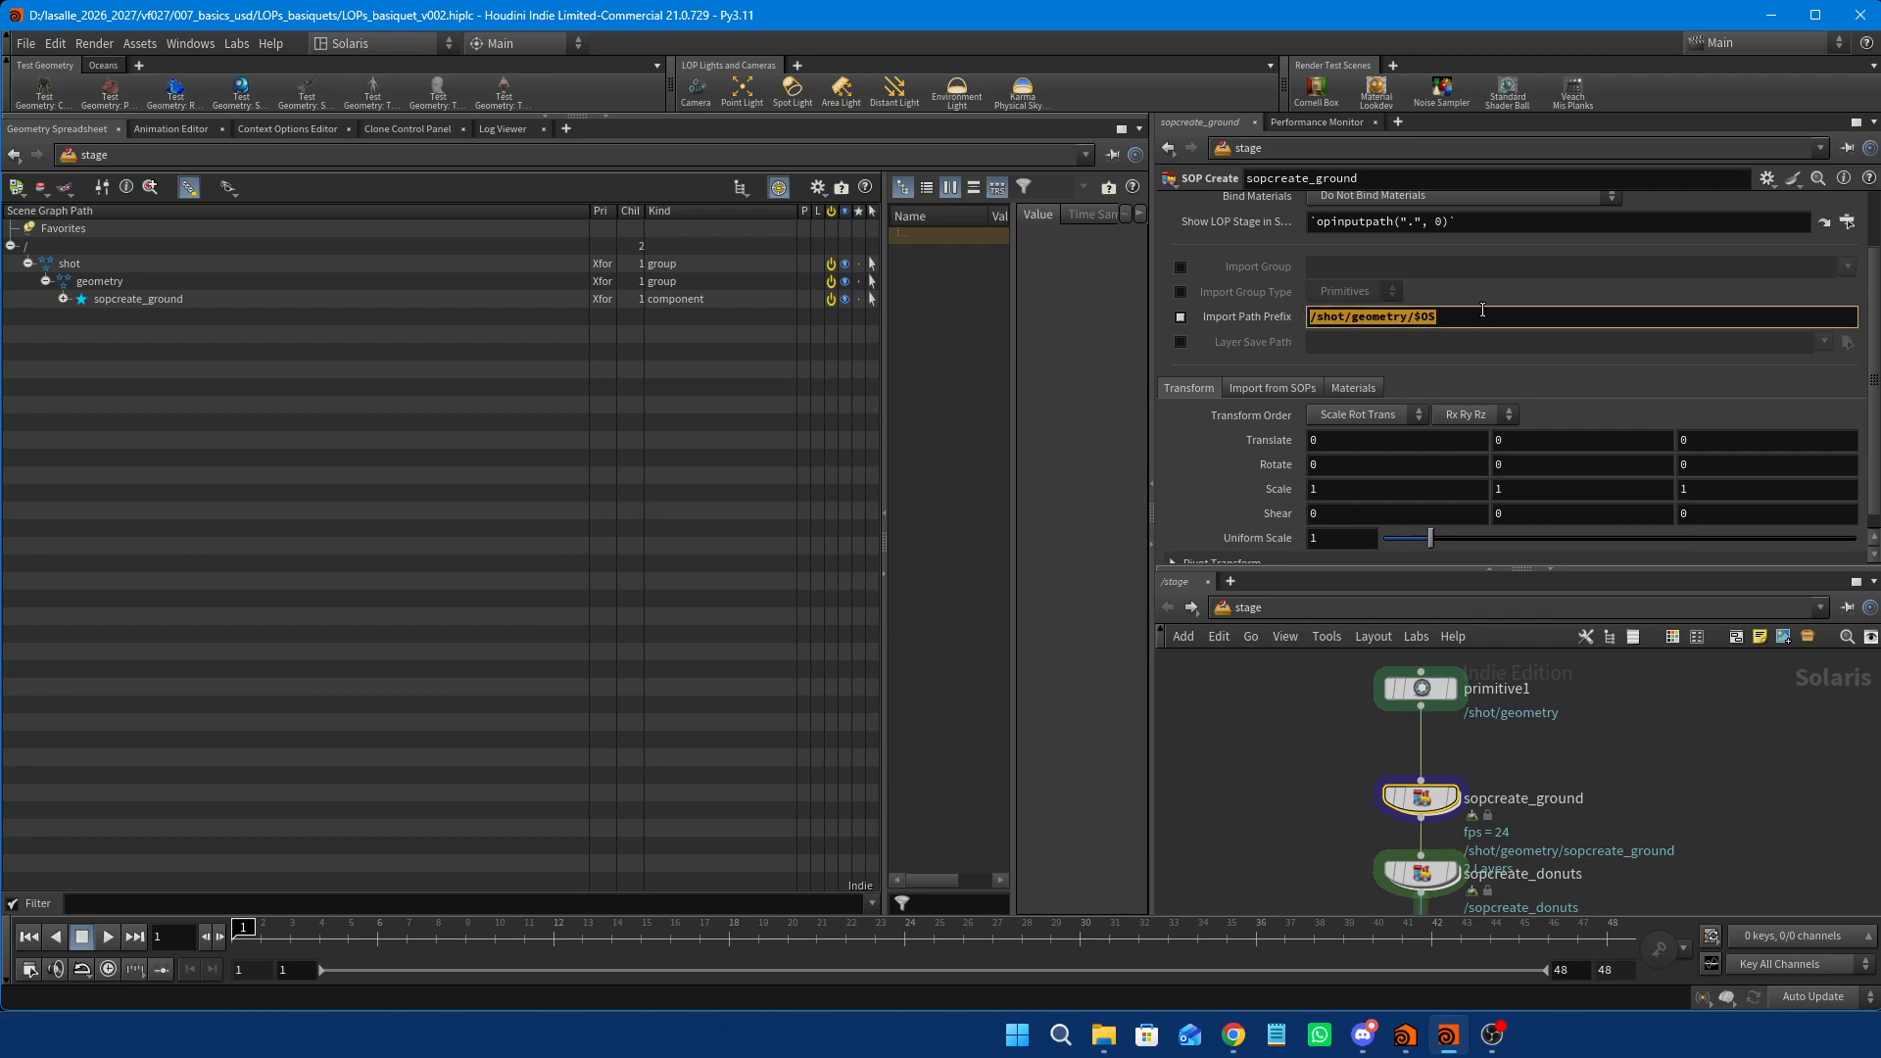
pyautogui.click(1323, 717)
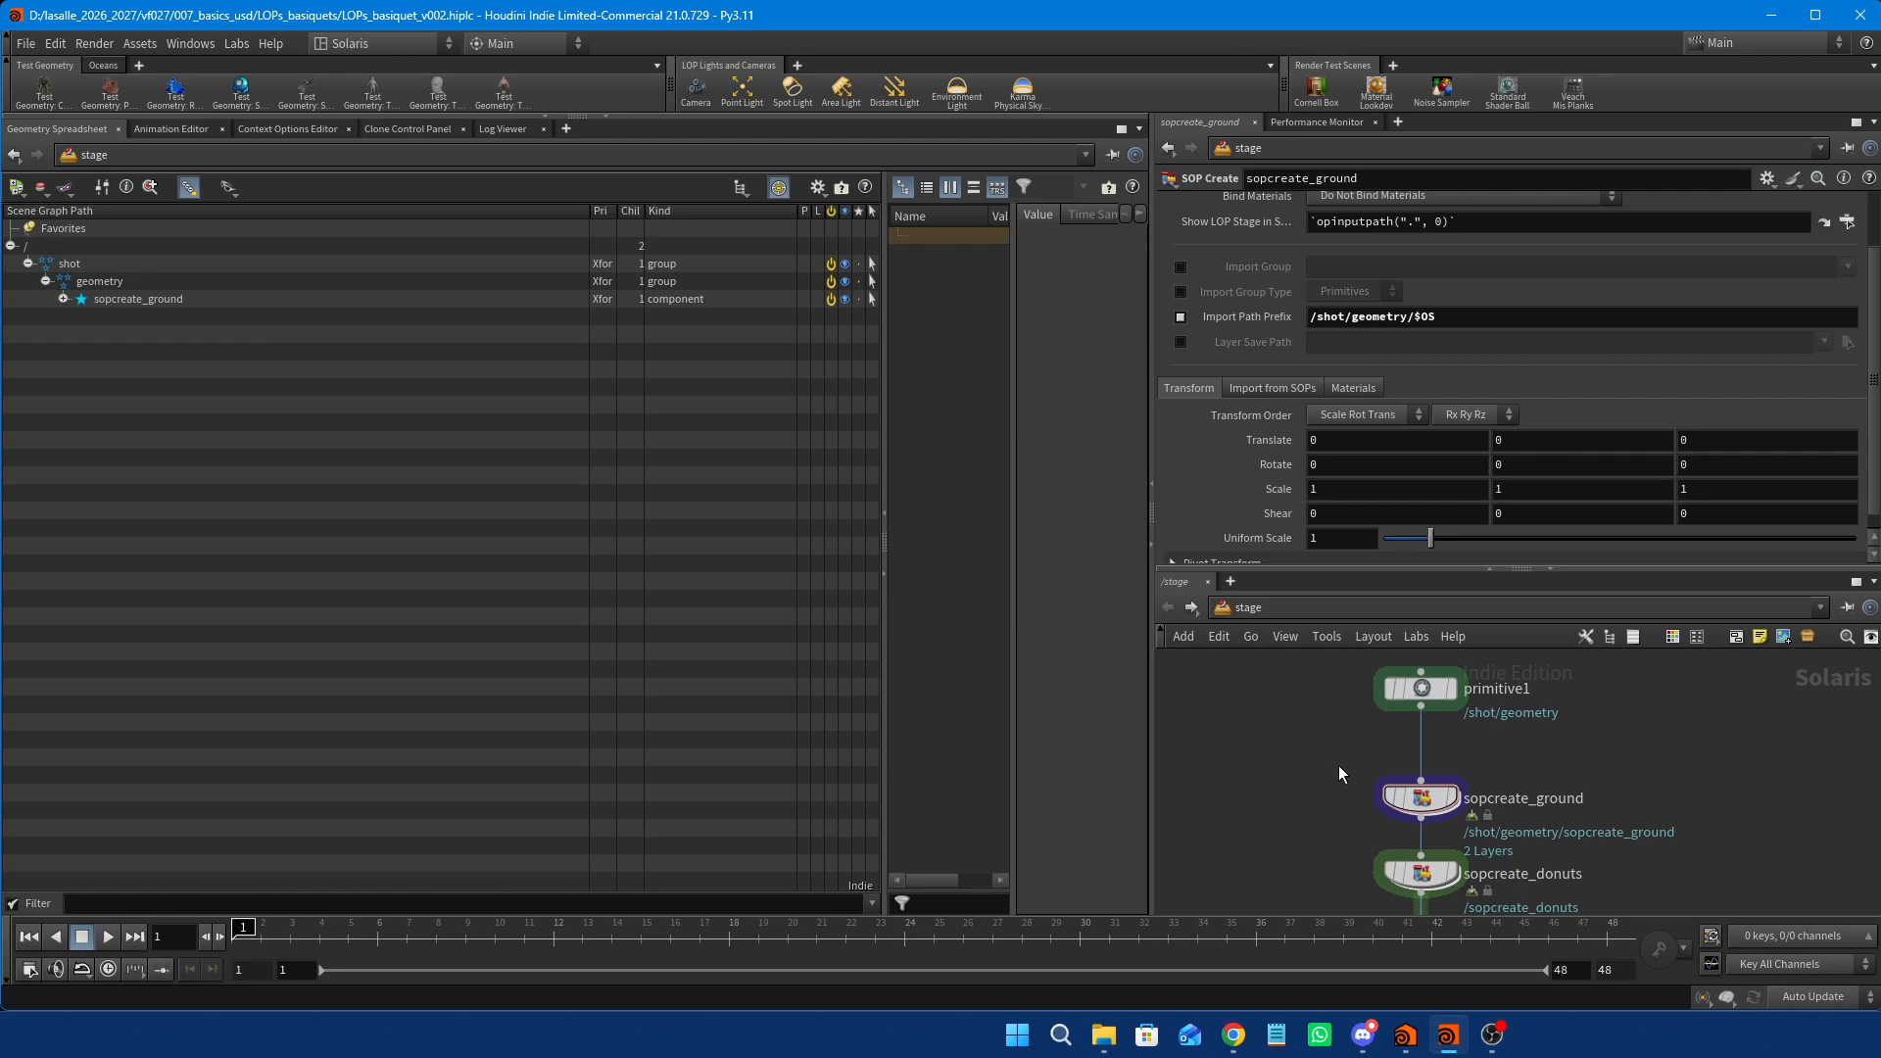
pyautogui.moveTo(1338, 799); pyautogui.dragTo(1321, 709, button='middle')
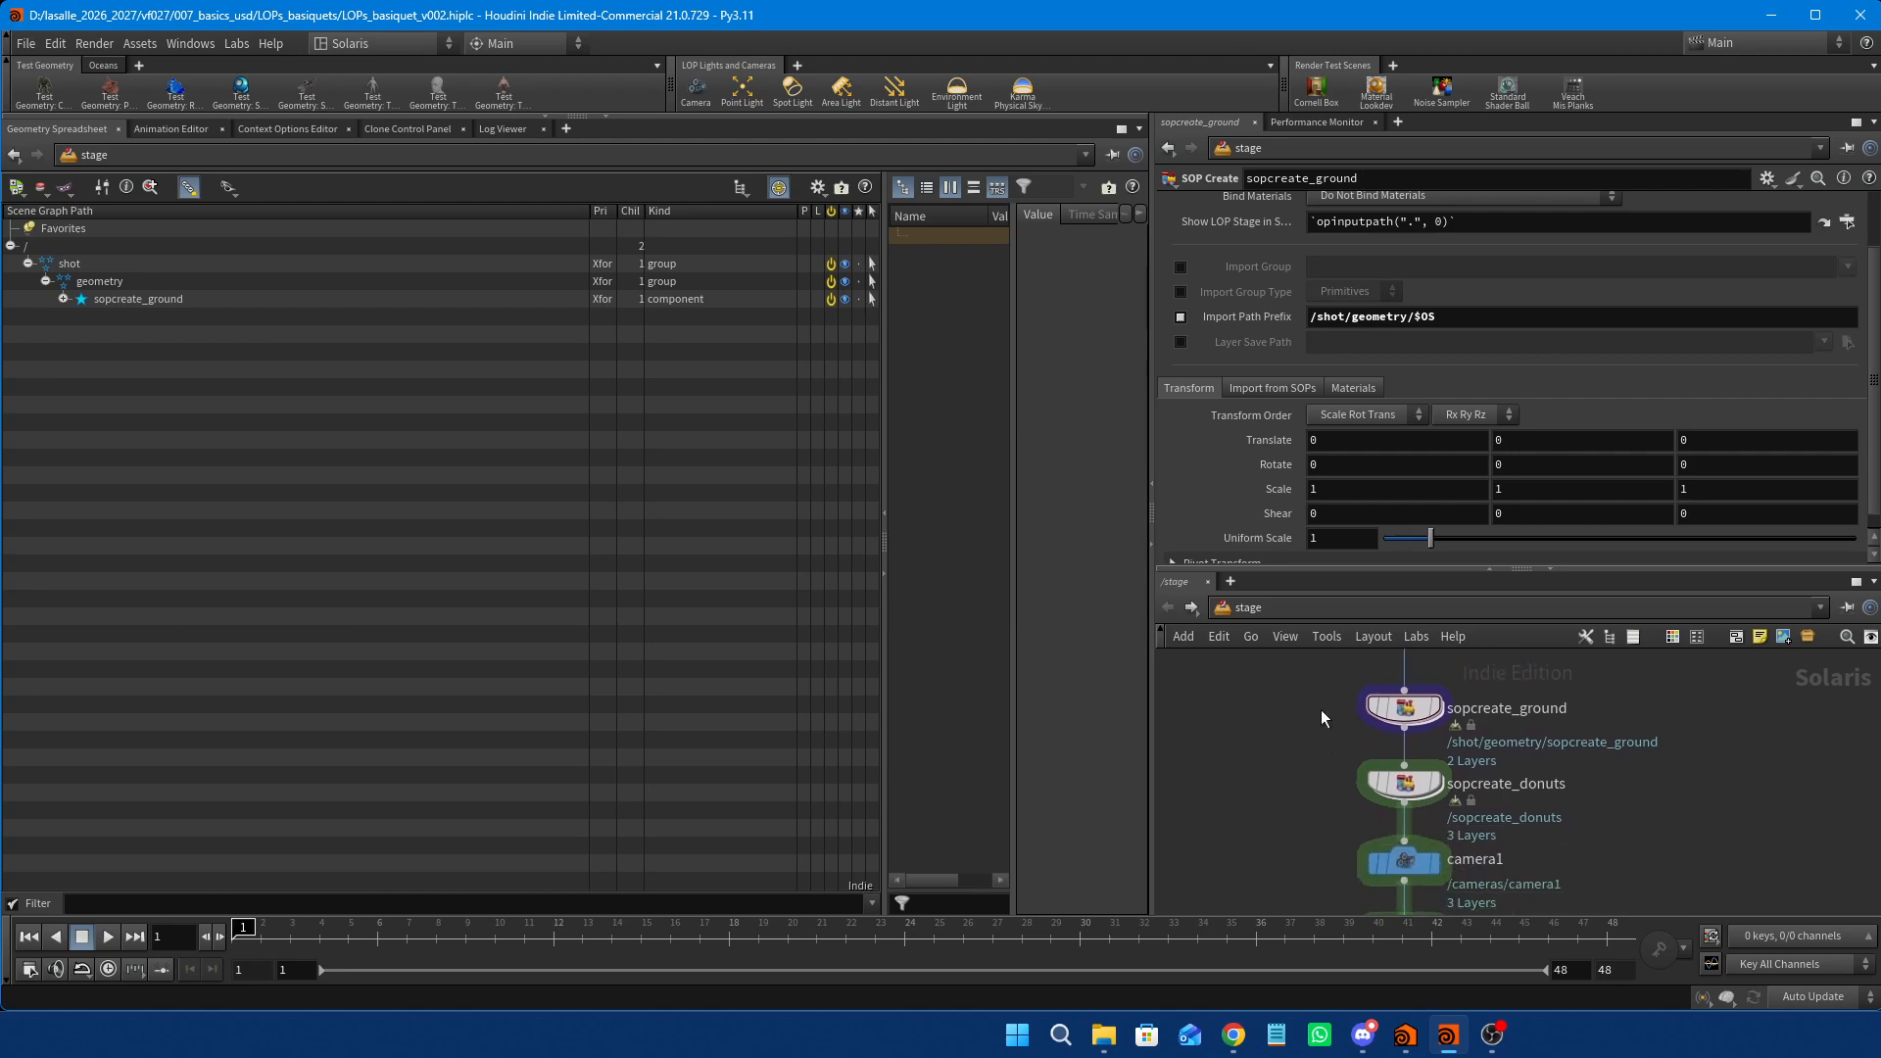
pyautogui.click(1414, 788)
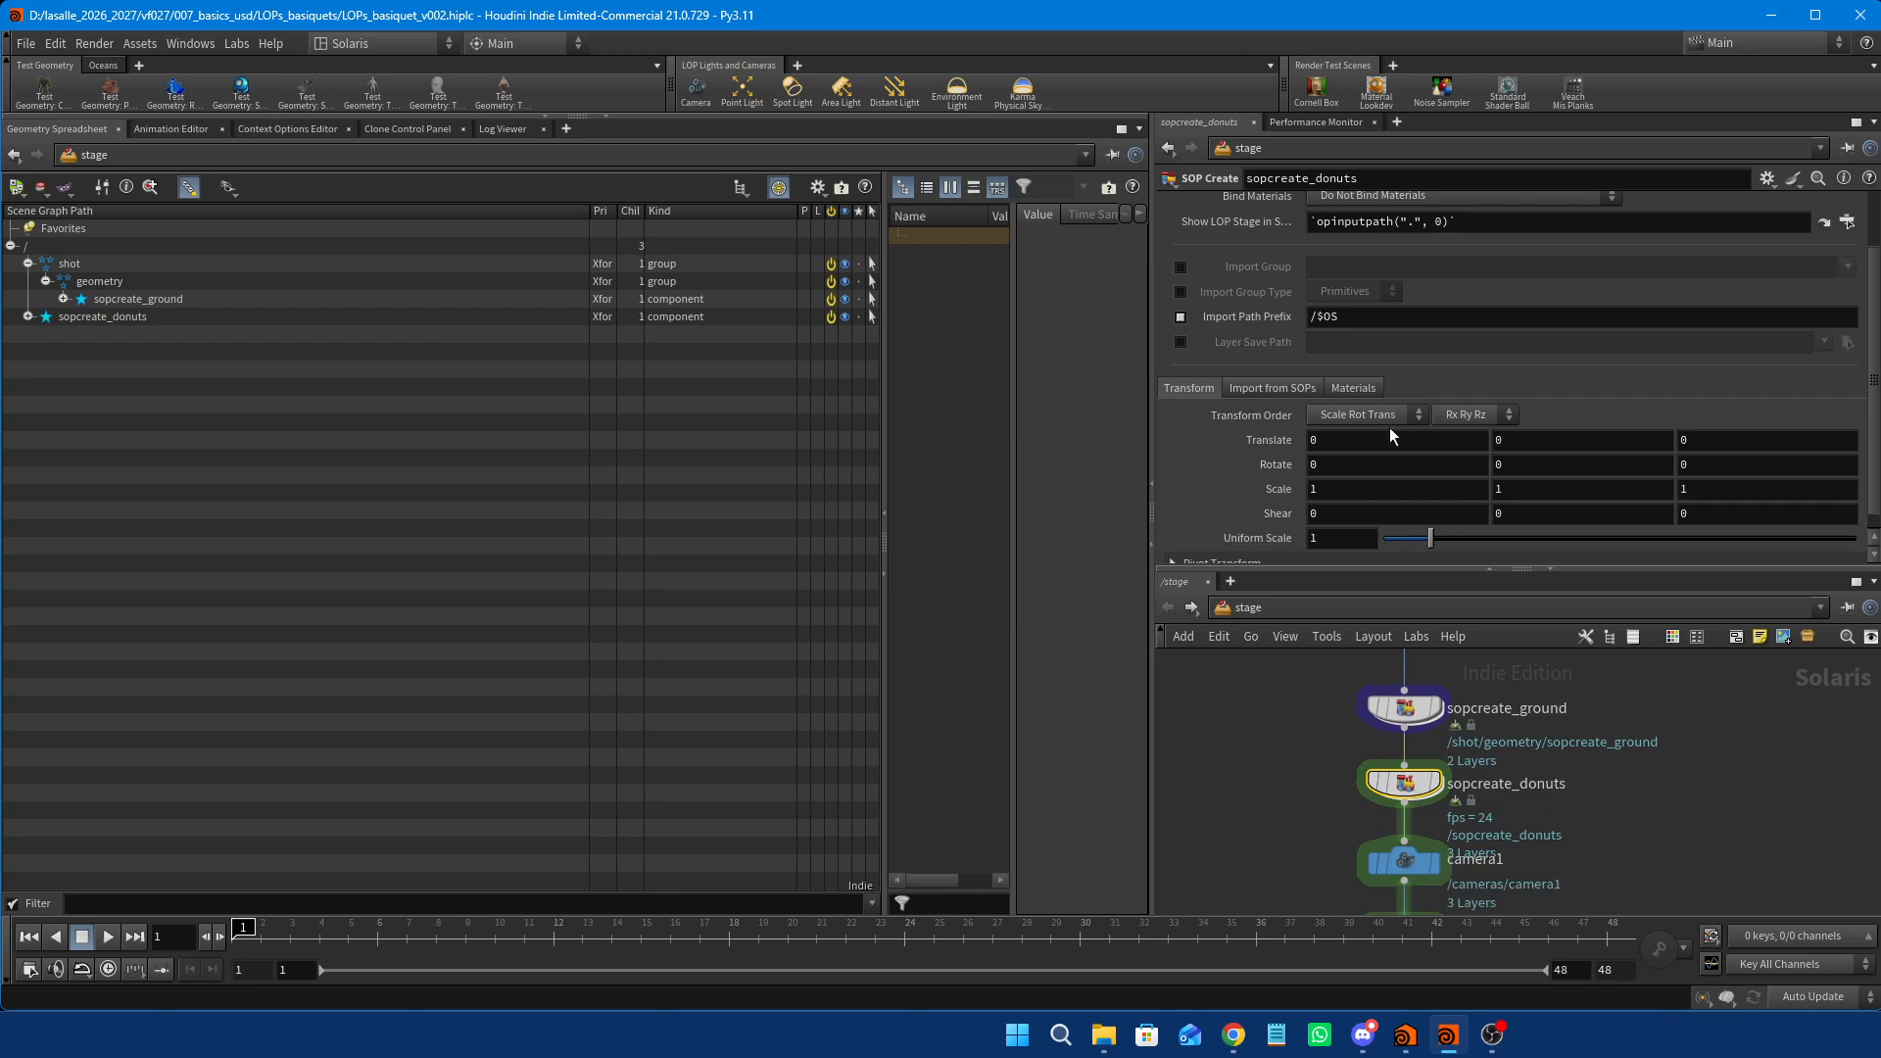
pyautogui.moveTo(1354, 317); pyautogui.dragTo(1308, 318)
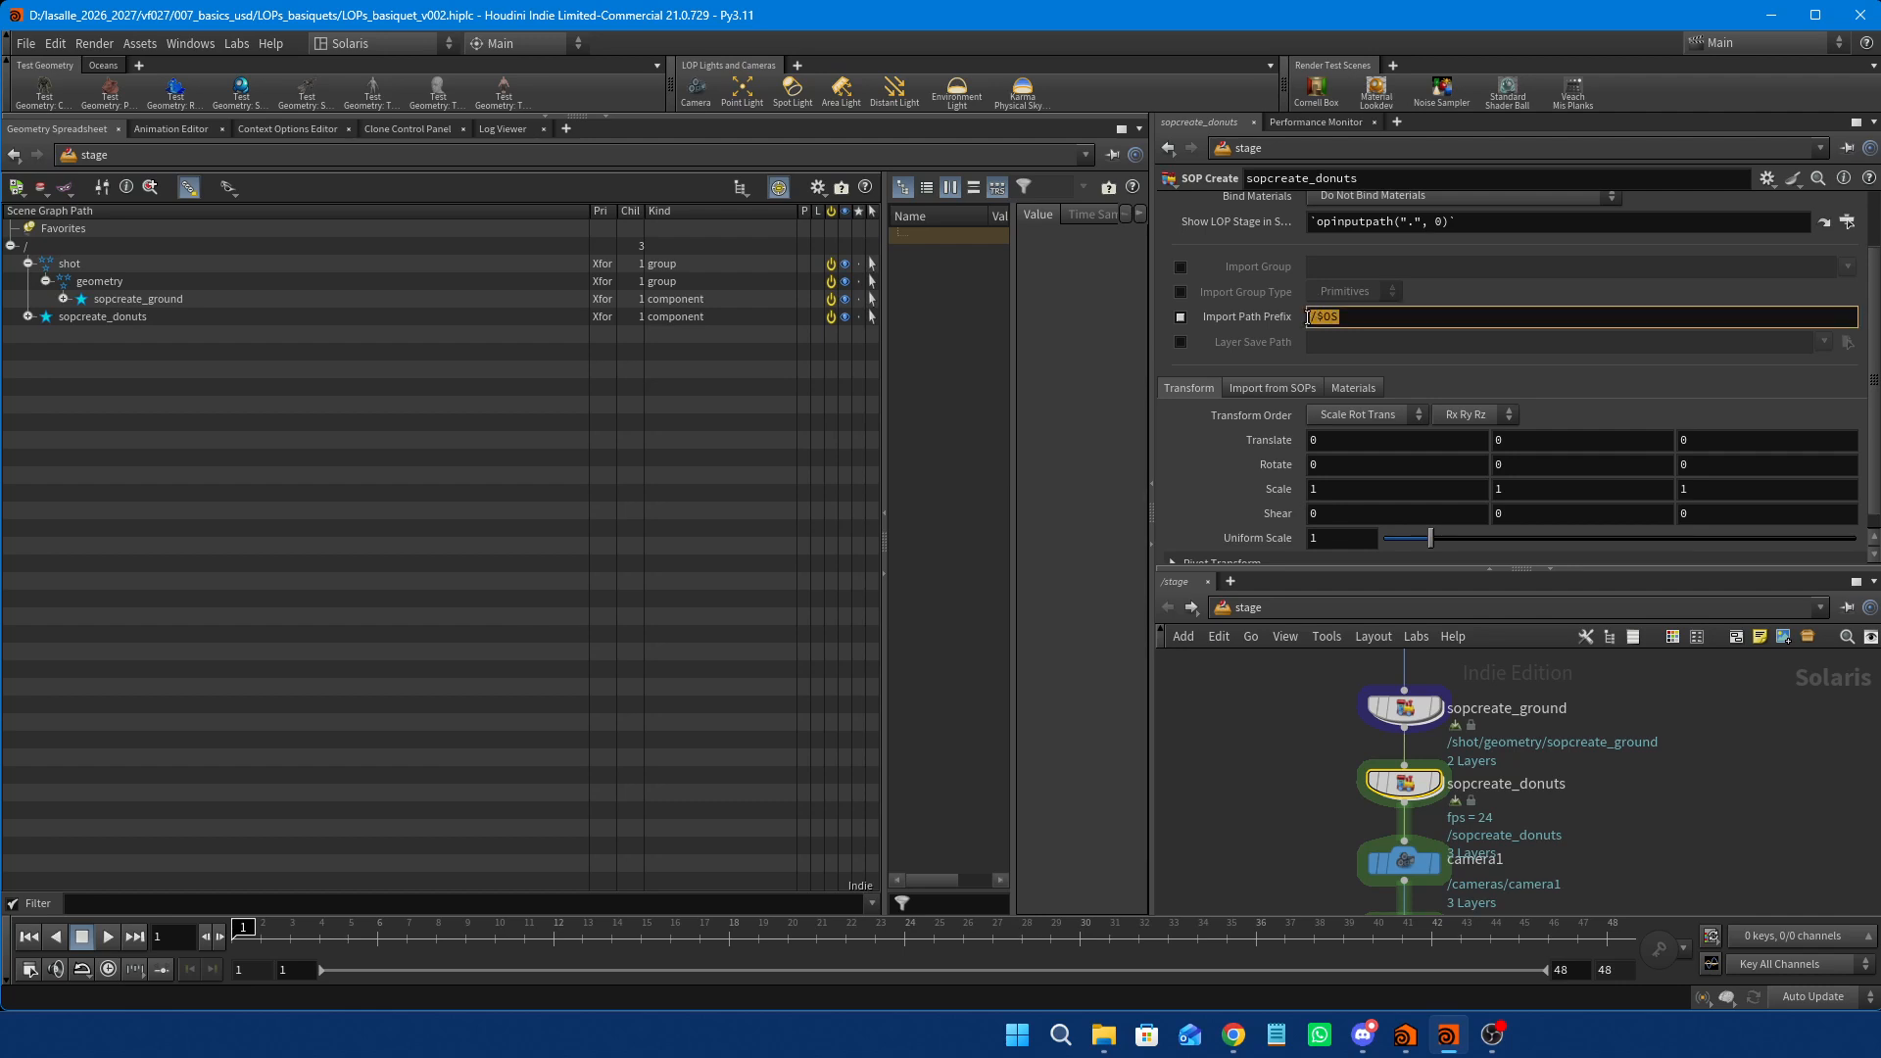
pyautogui.hotkey('ctrl', 'v')
pyautogui.press('Return')
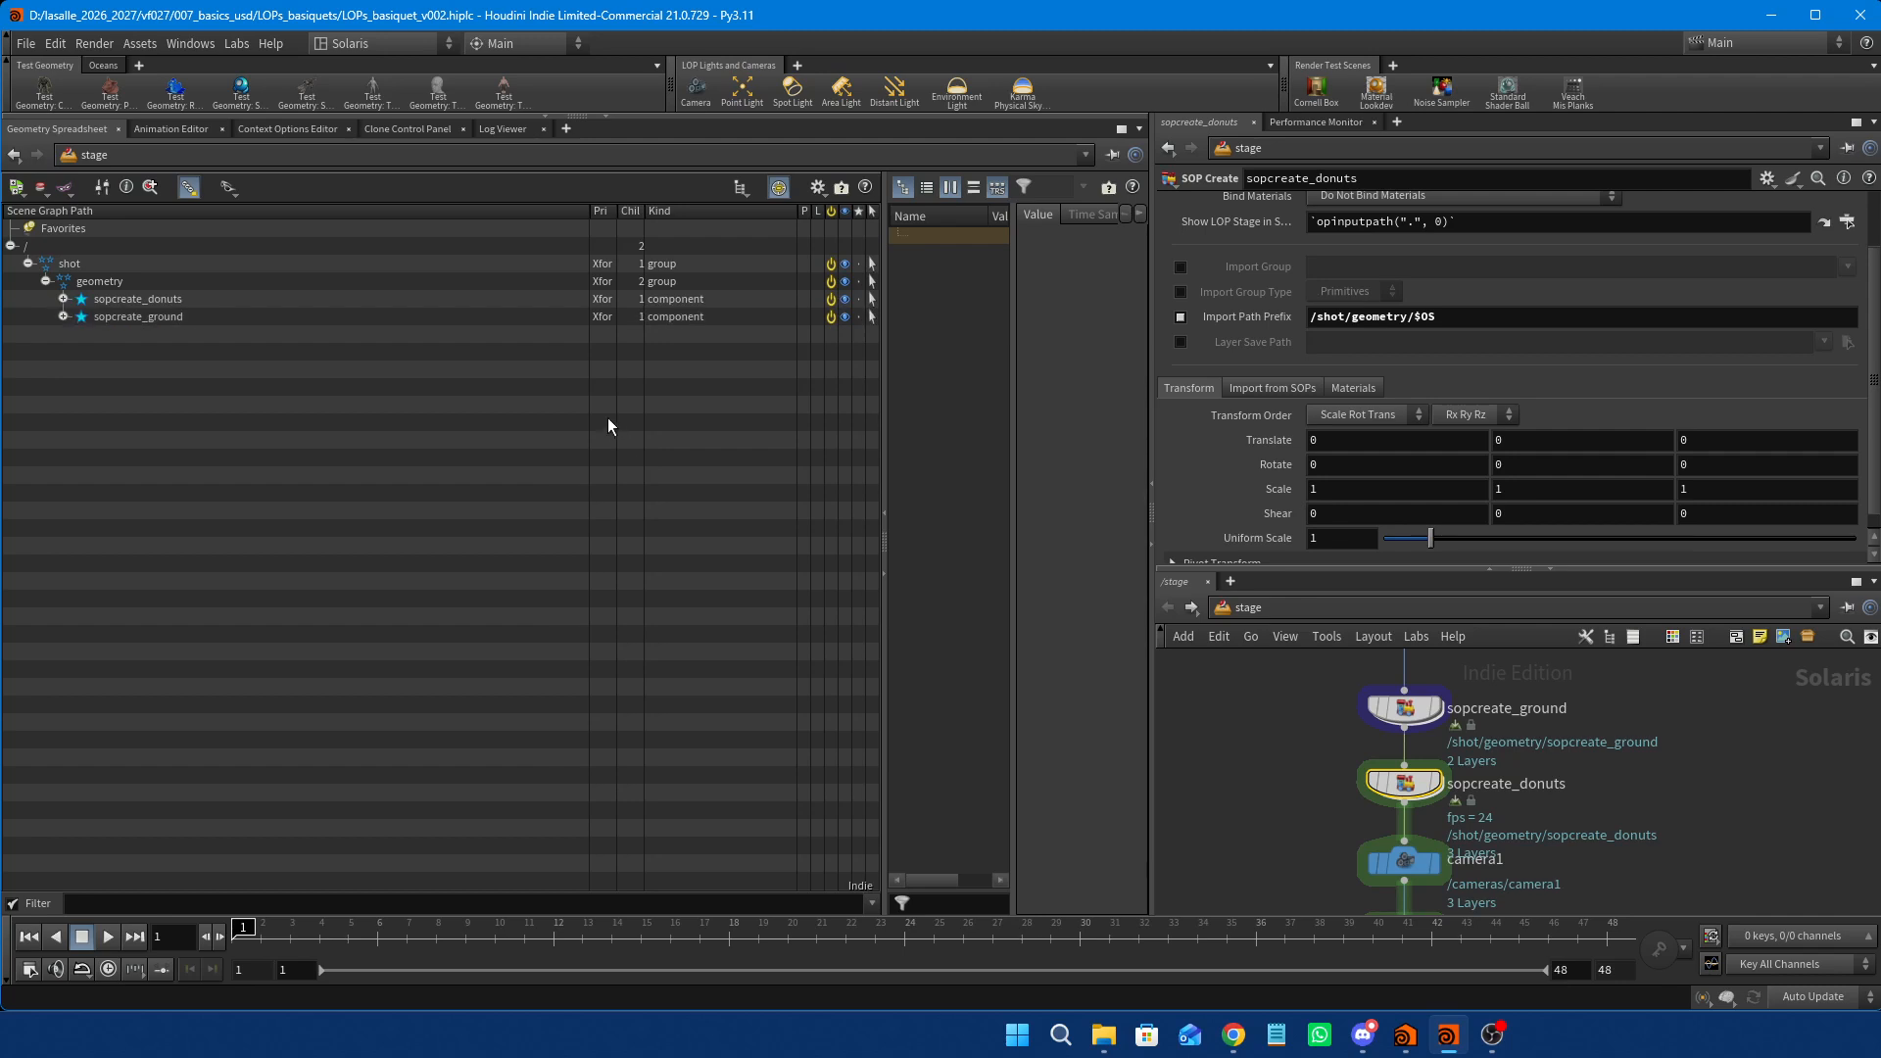
# Restore the viewport above the scene graph and look over the node chain from primitive1 down to usdrender_rop1.
pyautogui.click(547, 117)
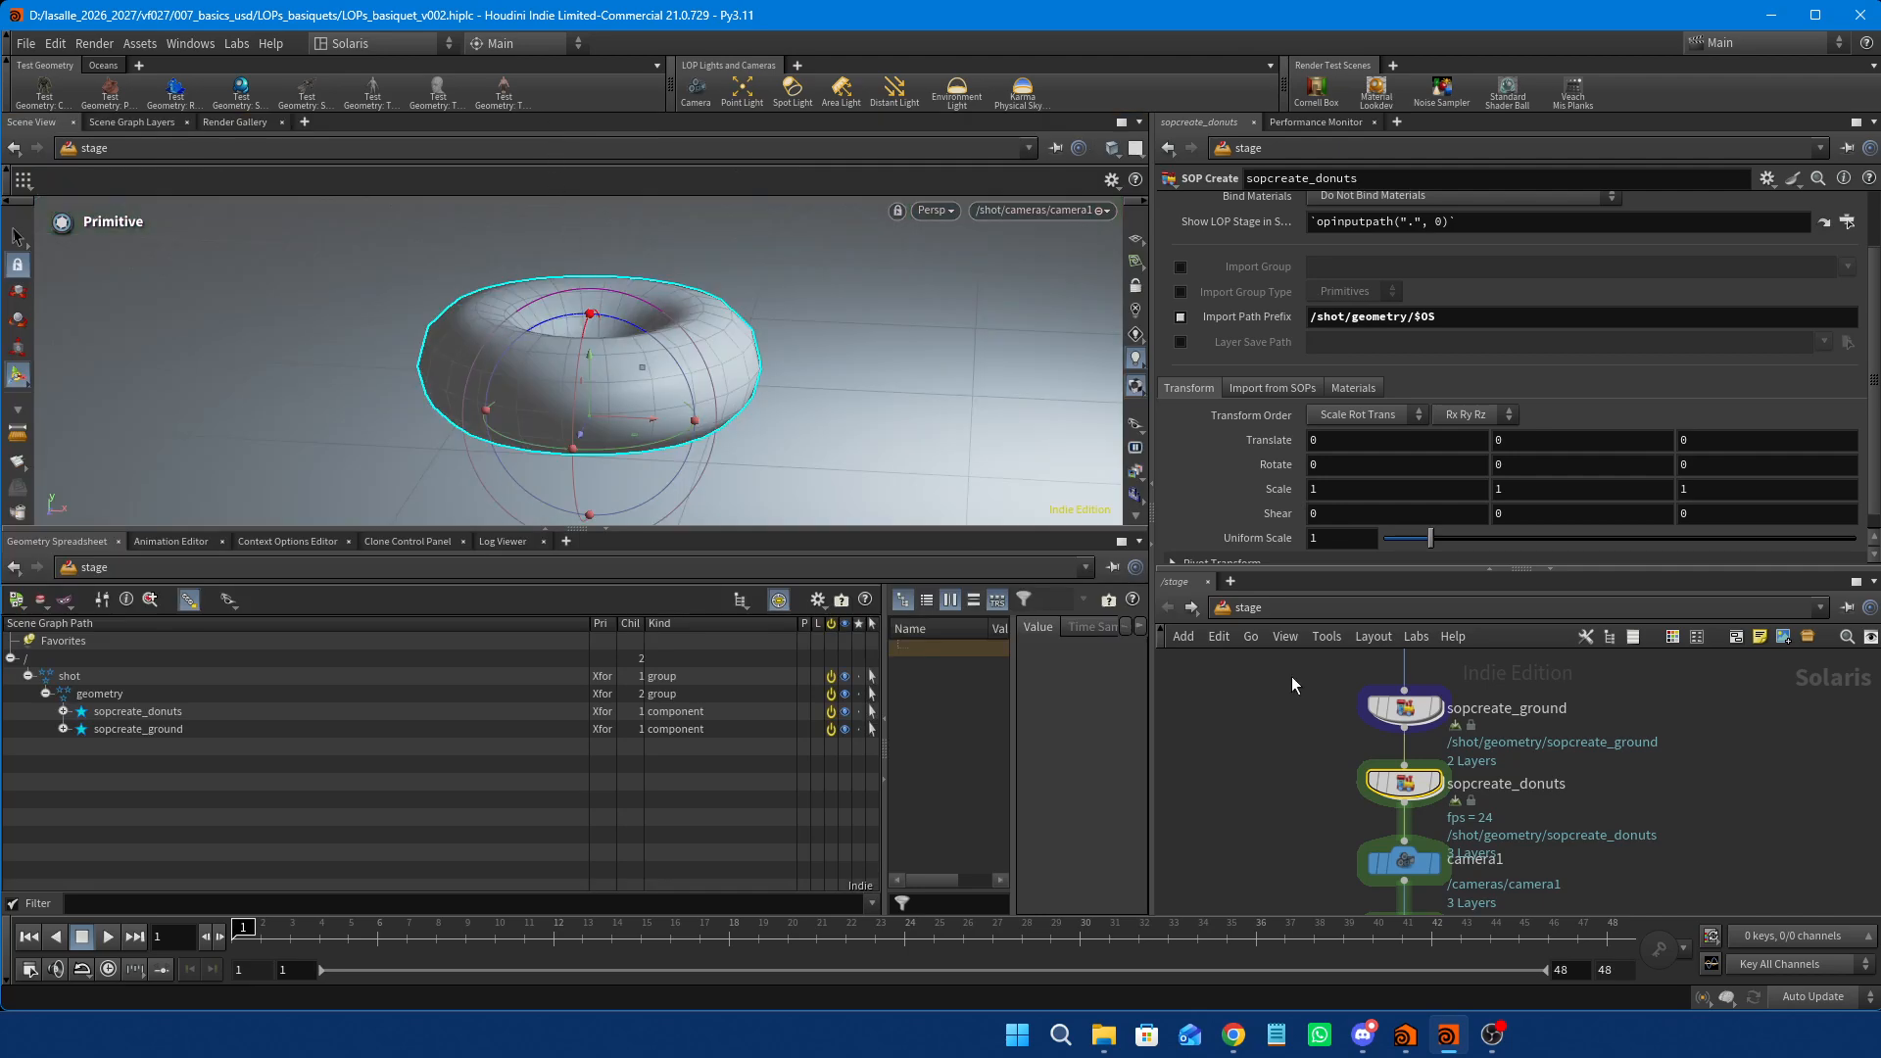
pyautogui.scroll(-4, 1746, 772)
pyautogui.moveTo(1754, 801); pyautogui.dragTo(1561, 756, button='middle')
pyautogui.scroll(3, 1427, 784)
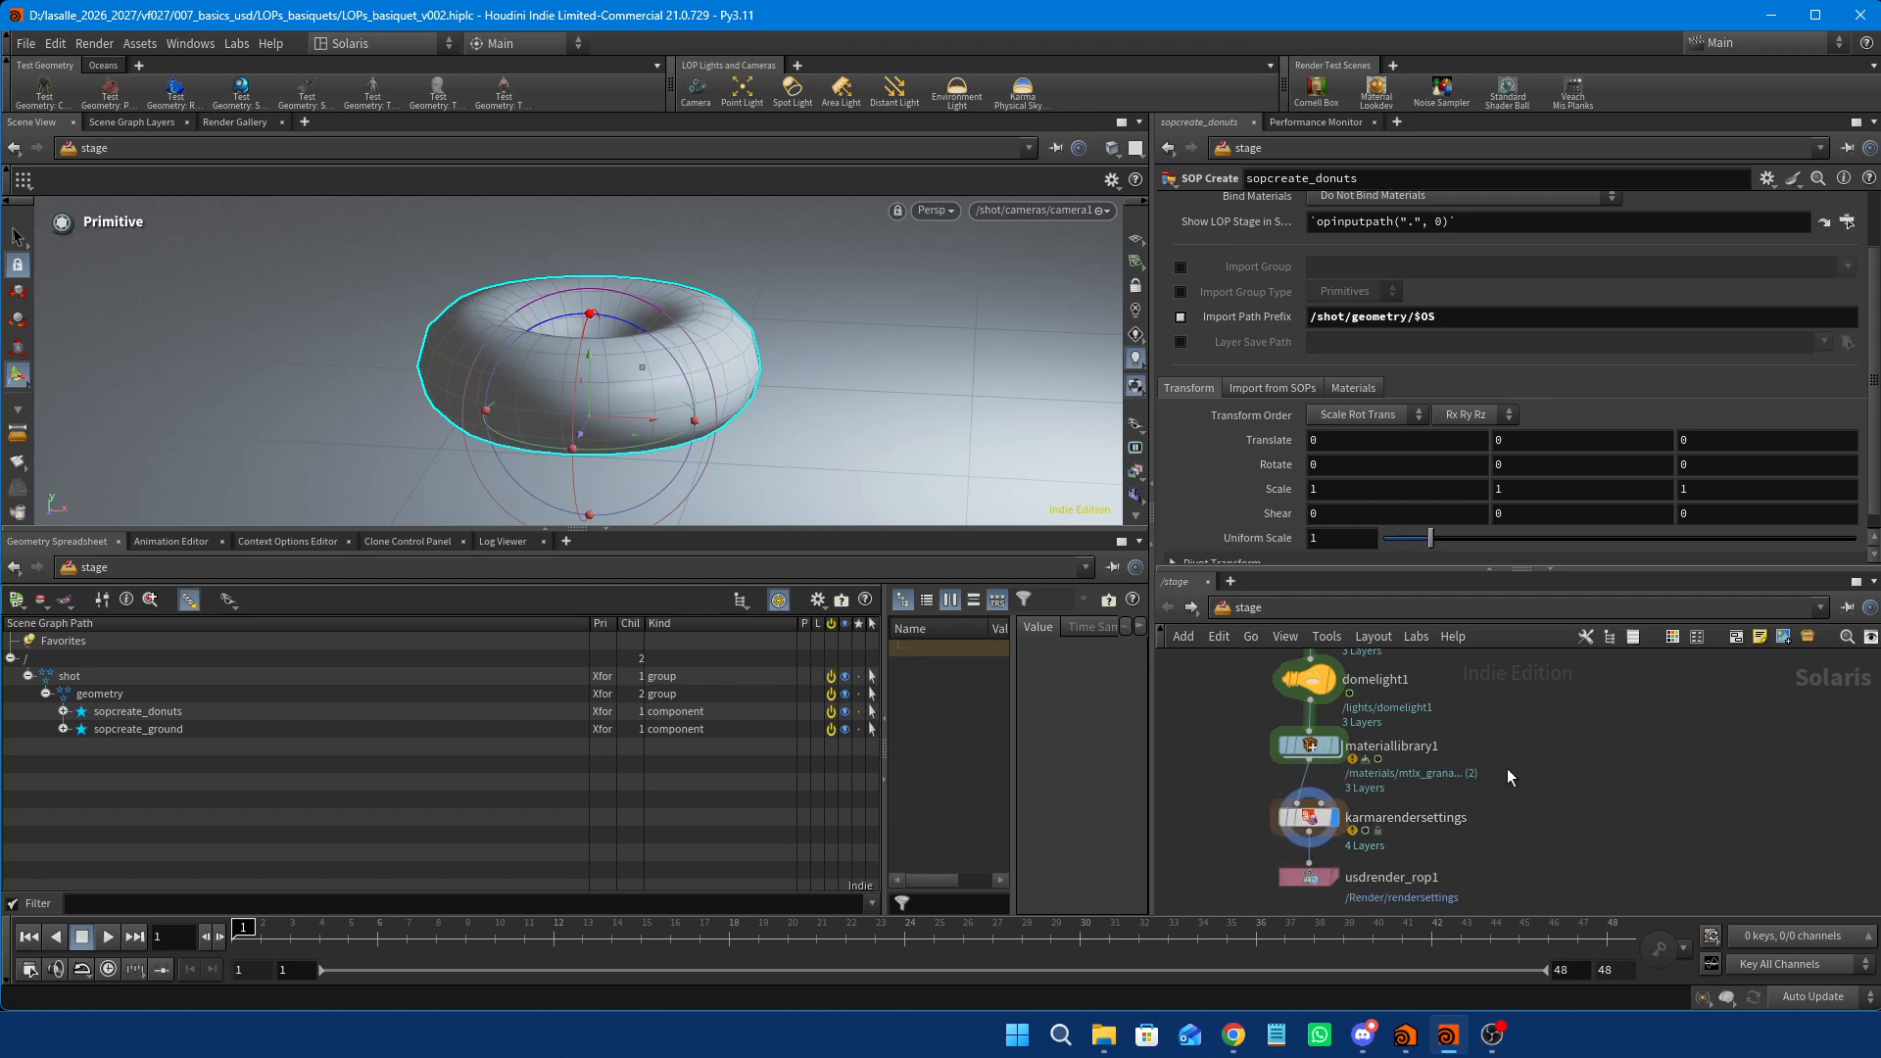
pyautogui.scroll(-5, 1509, 764)
pyautogui.scroll(-2, 1528, 778)
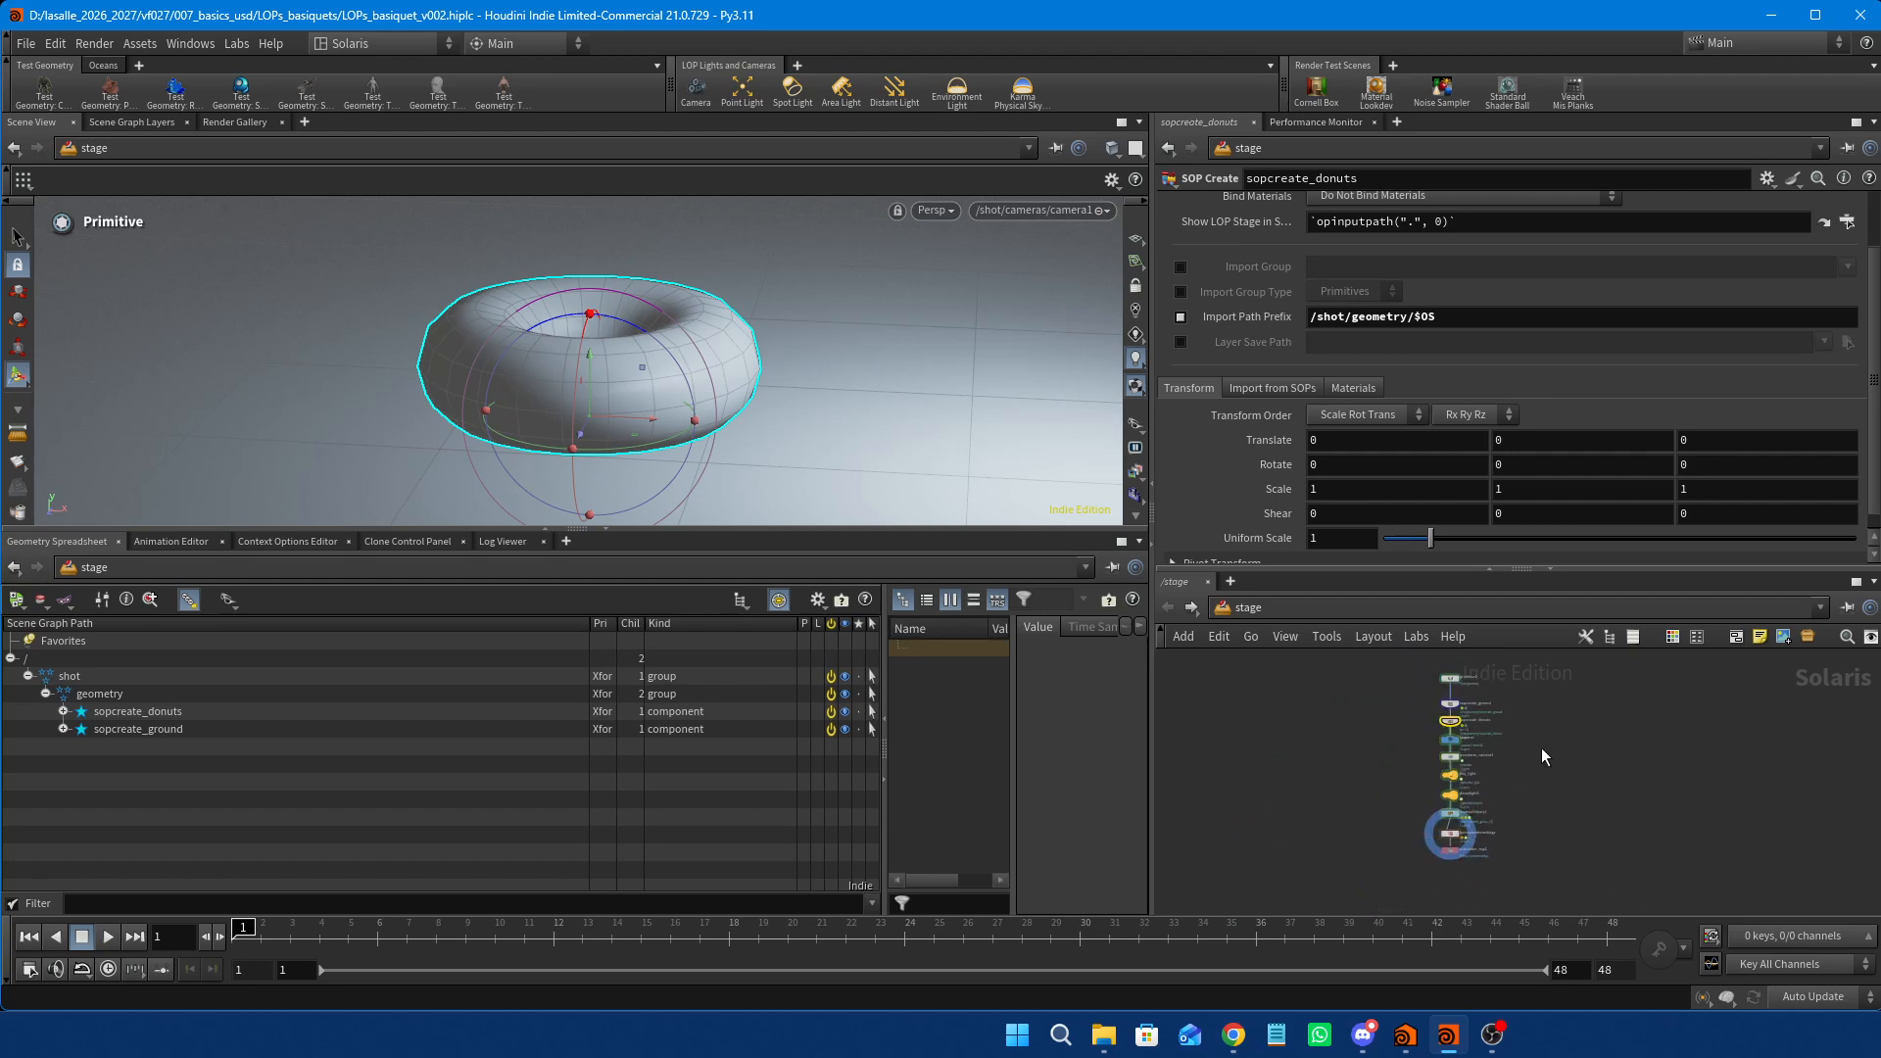
pyautogui.moveTo(1542, 748); pyautogui.dragTo(1531, 786, button='middle')
pyautogui.scroll(4, 1530, 785)
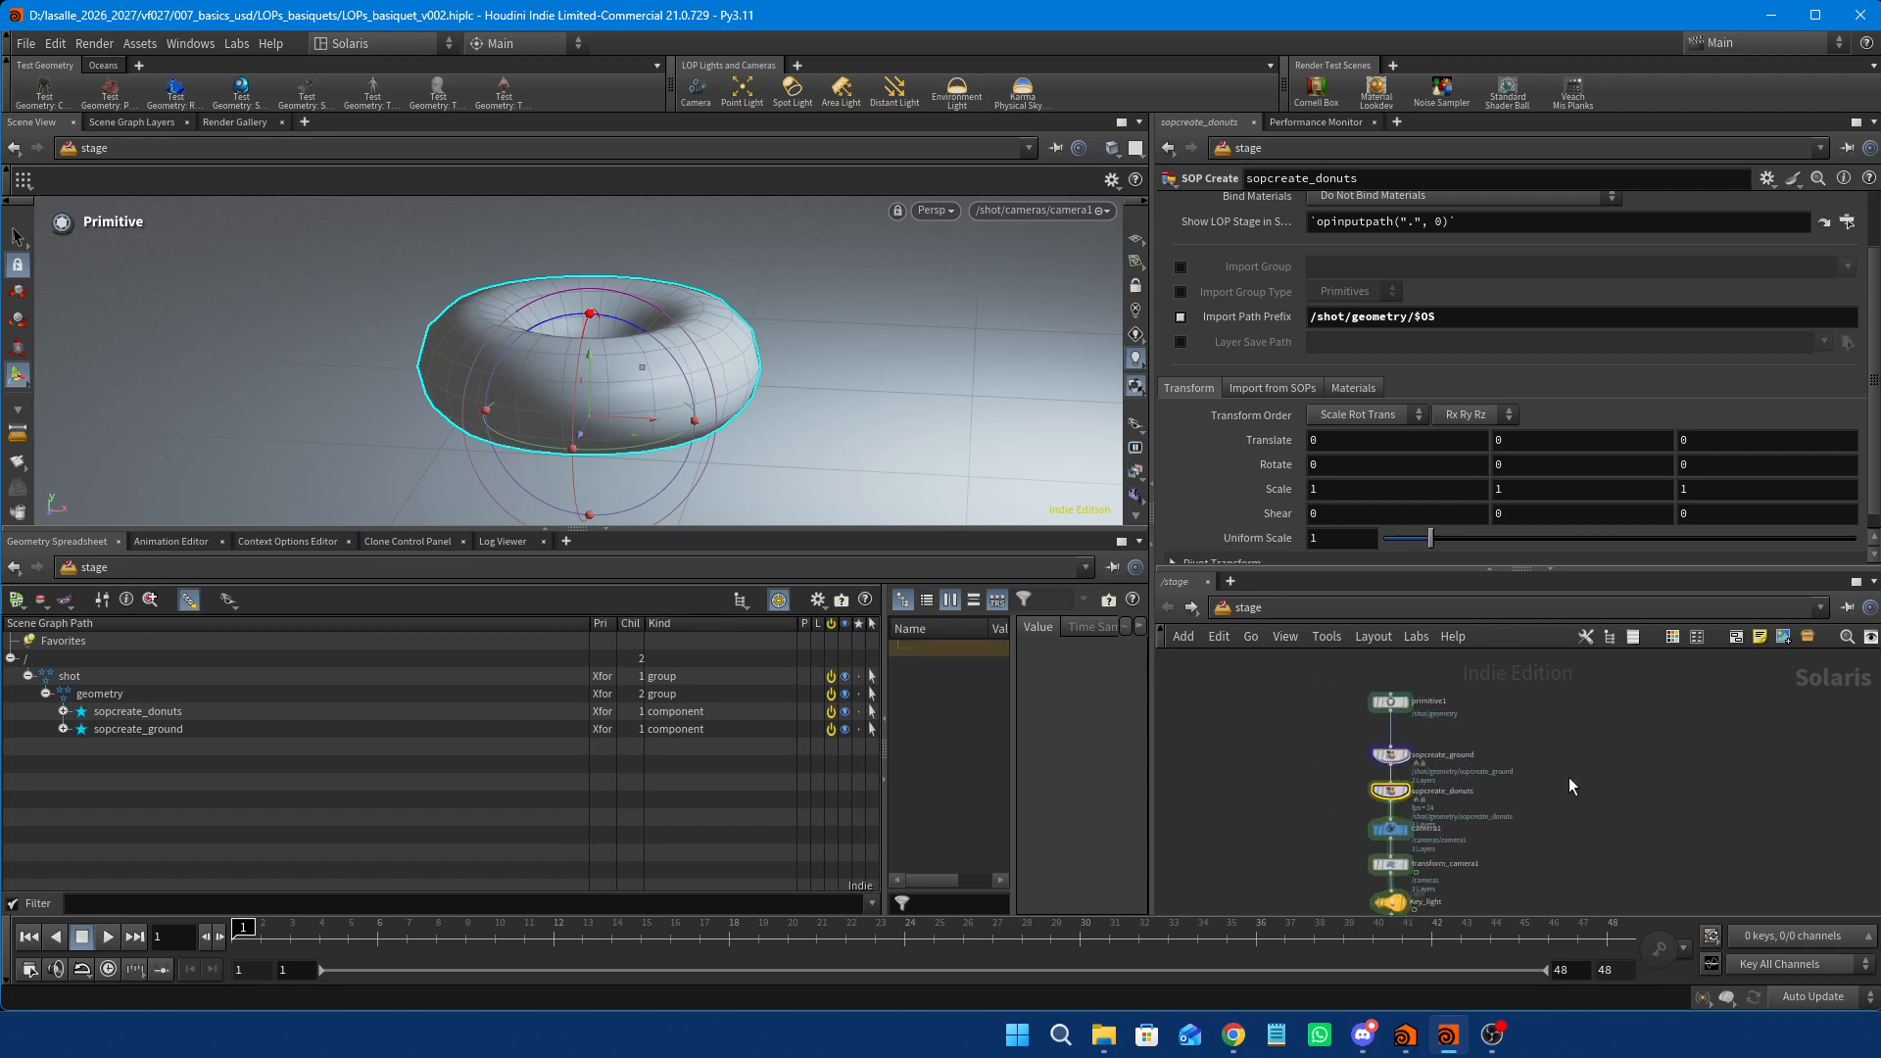
pyautogui.scroll(4, 1568, 778)
pyautogui.moveTo(1566, 776); pyautogui.dragTo(1677, 748, button='middle')
pyautogui.scroll(2, 1672, 752)
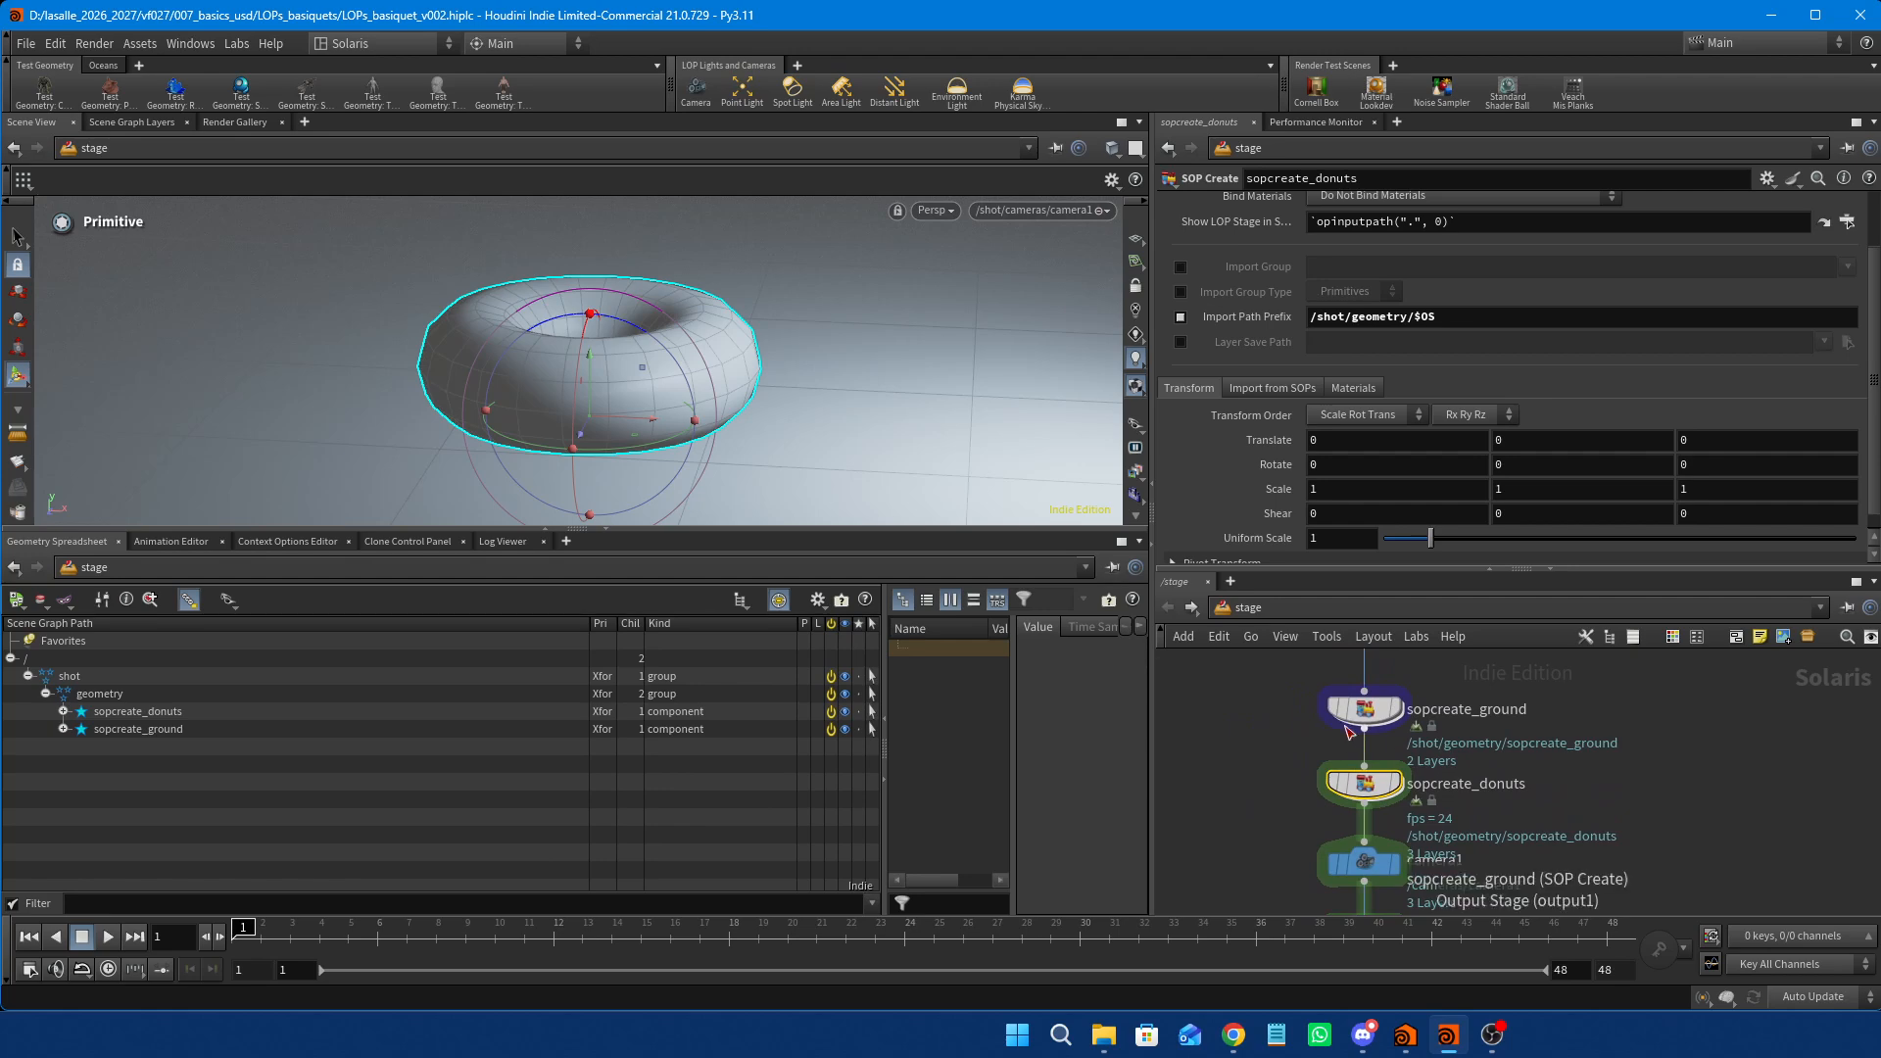
pyautogui.moveTo(1372, 786)
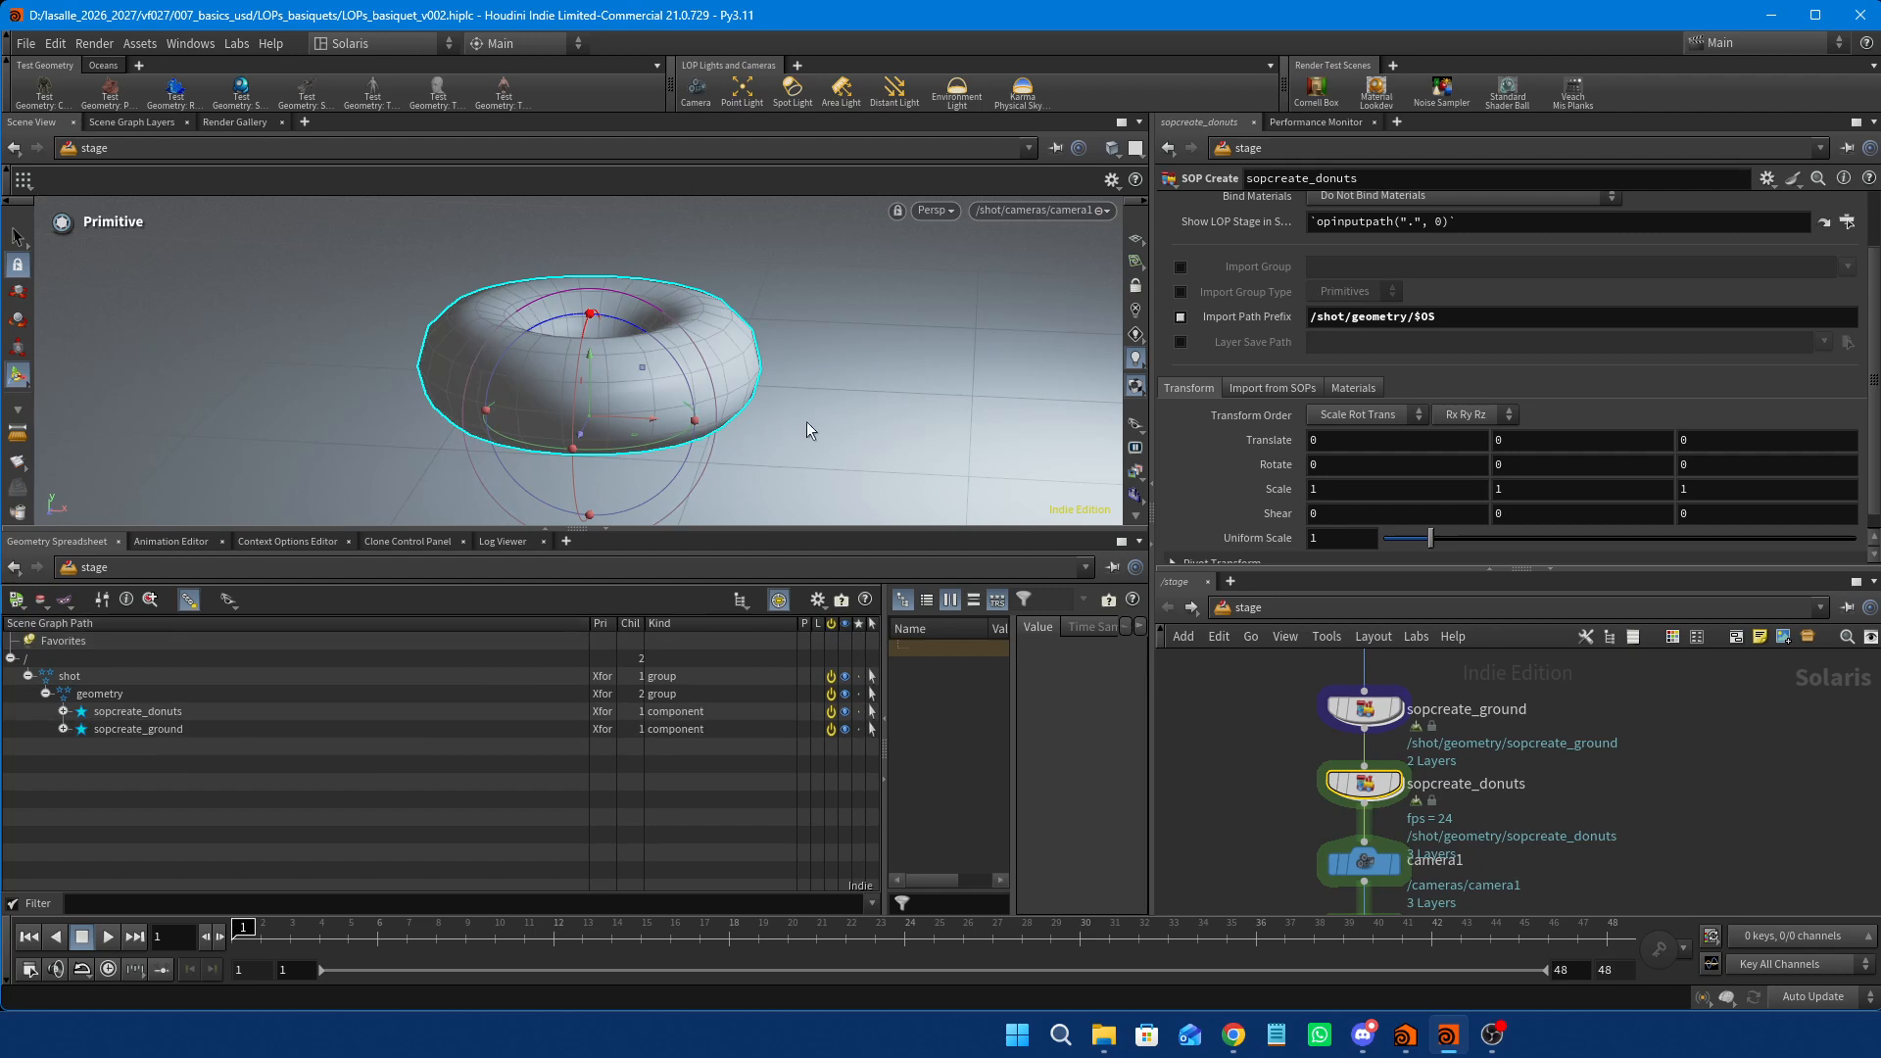
# Switch the viewport to the Select tool and set camera1's primitive path to /shot/cameras/$OS.
pyautogui.press('s')
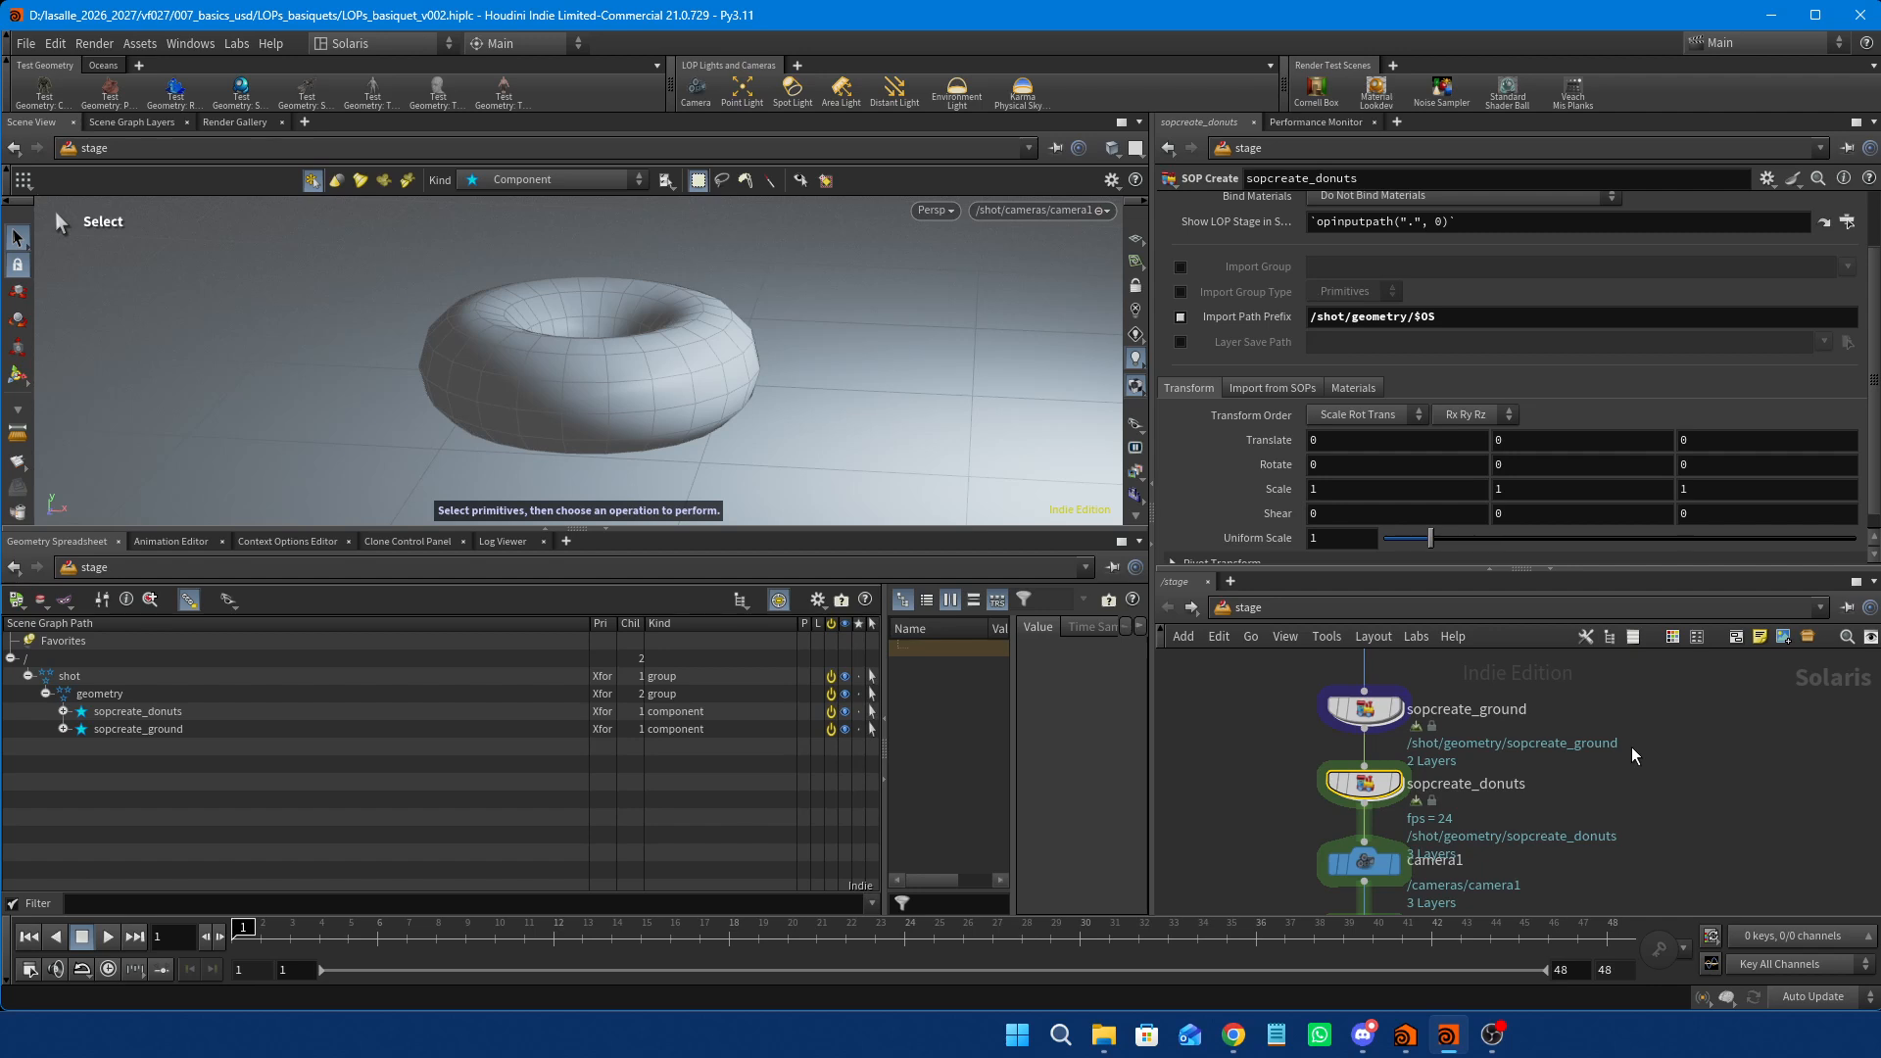
pyautogui.moveTo(1385, 730)
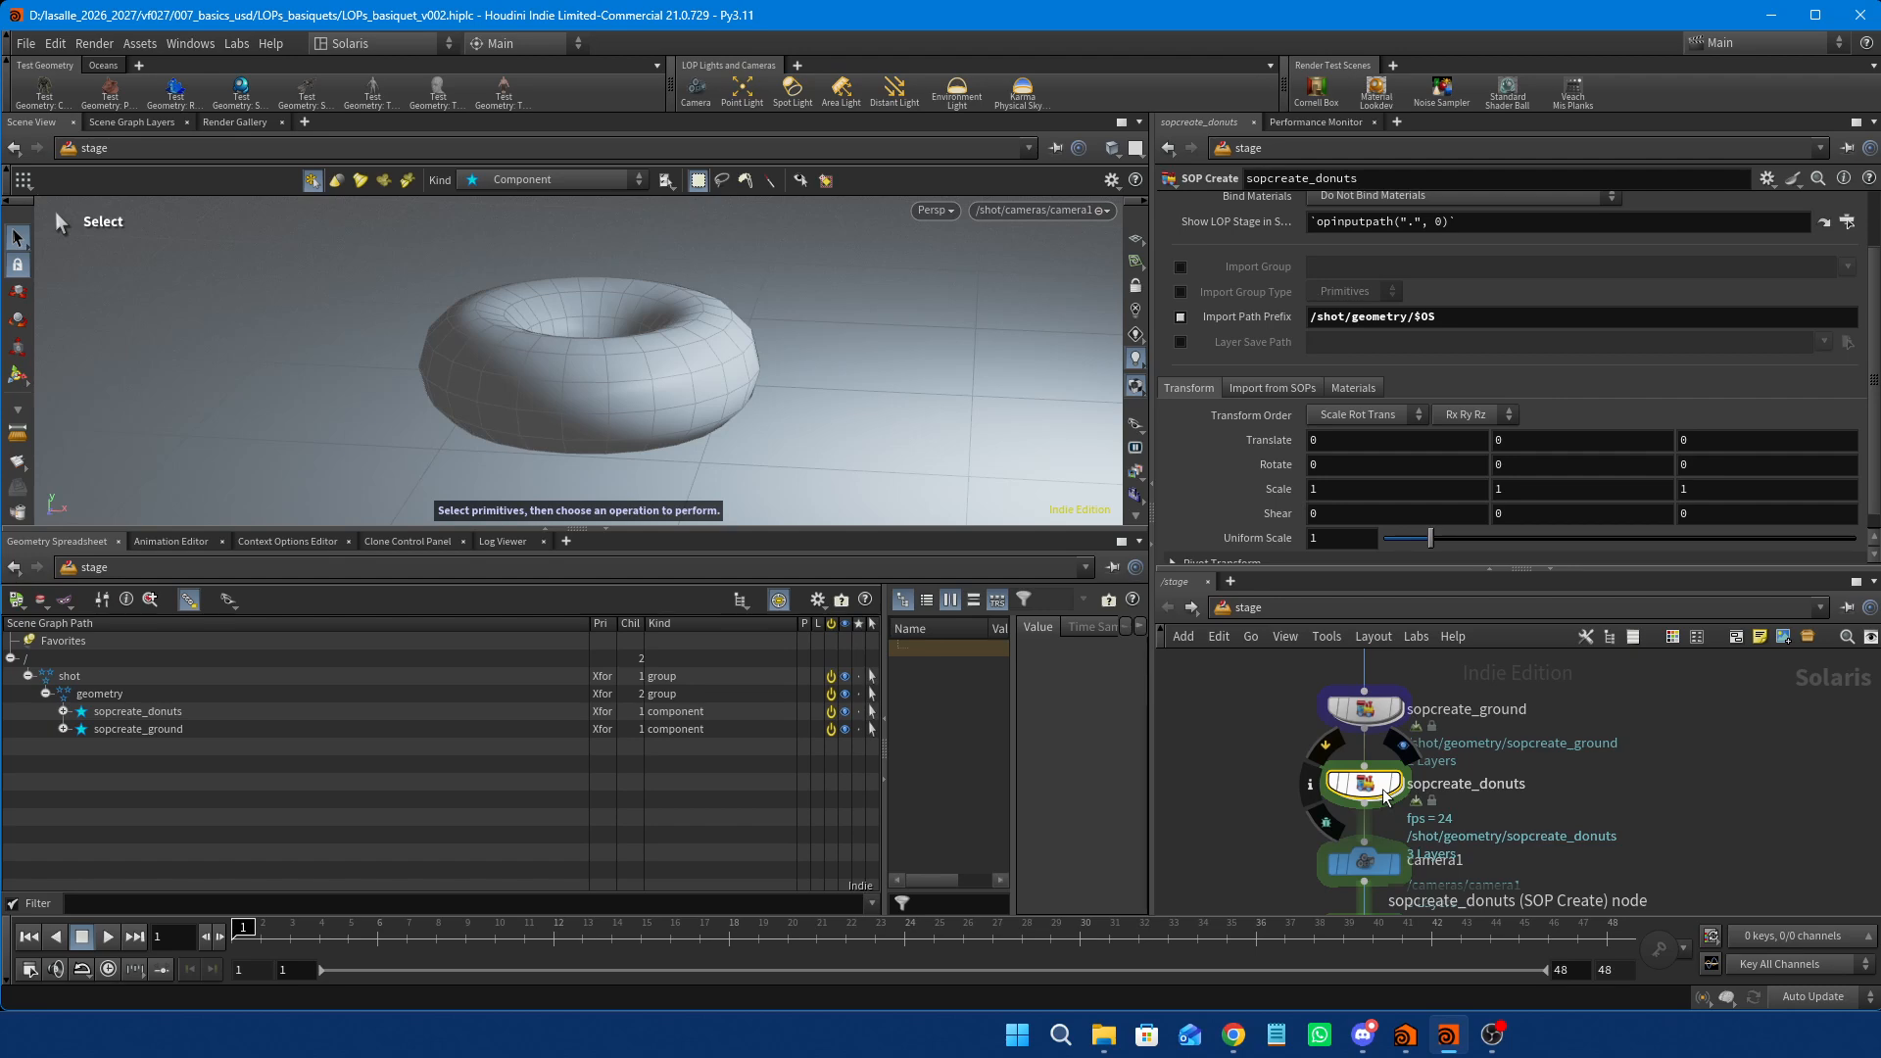
pyautogui.click(1371, 864)
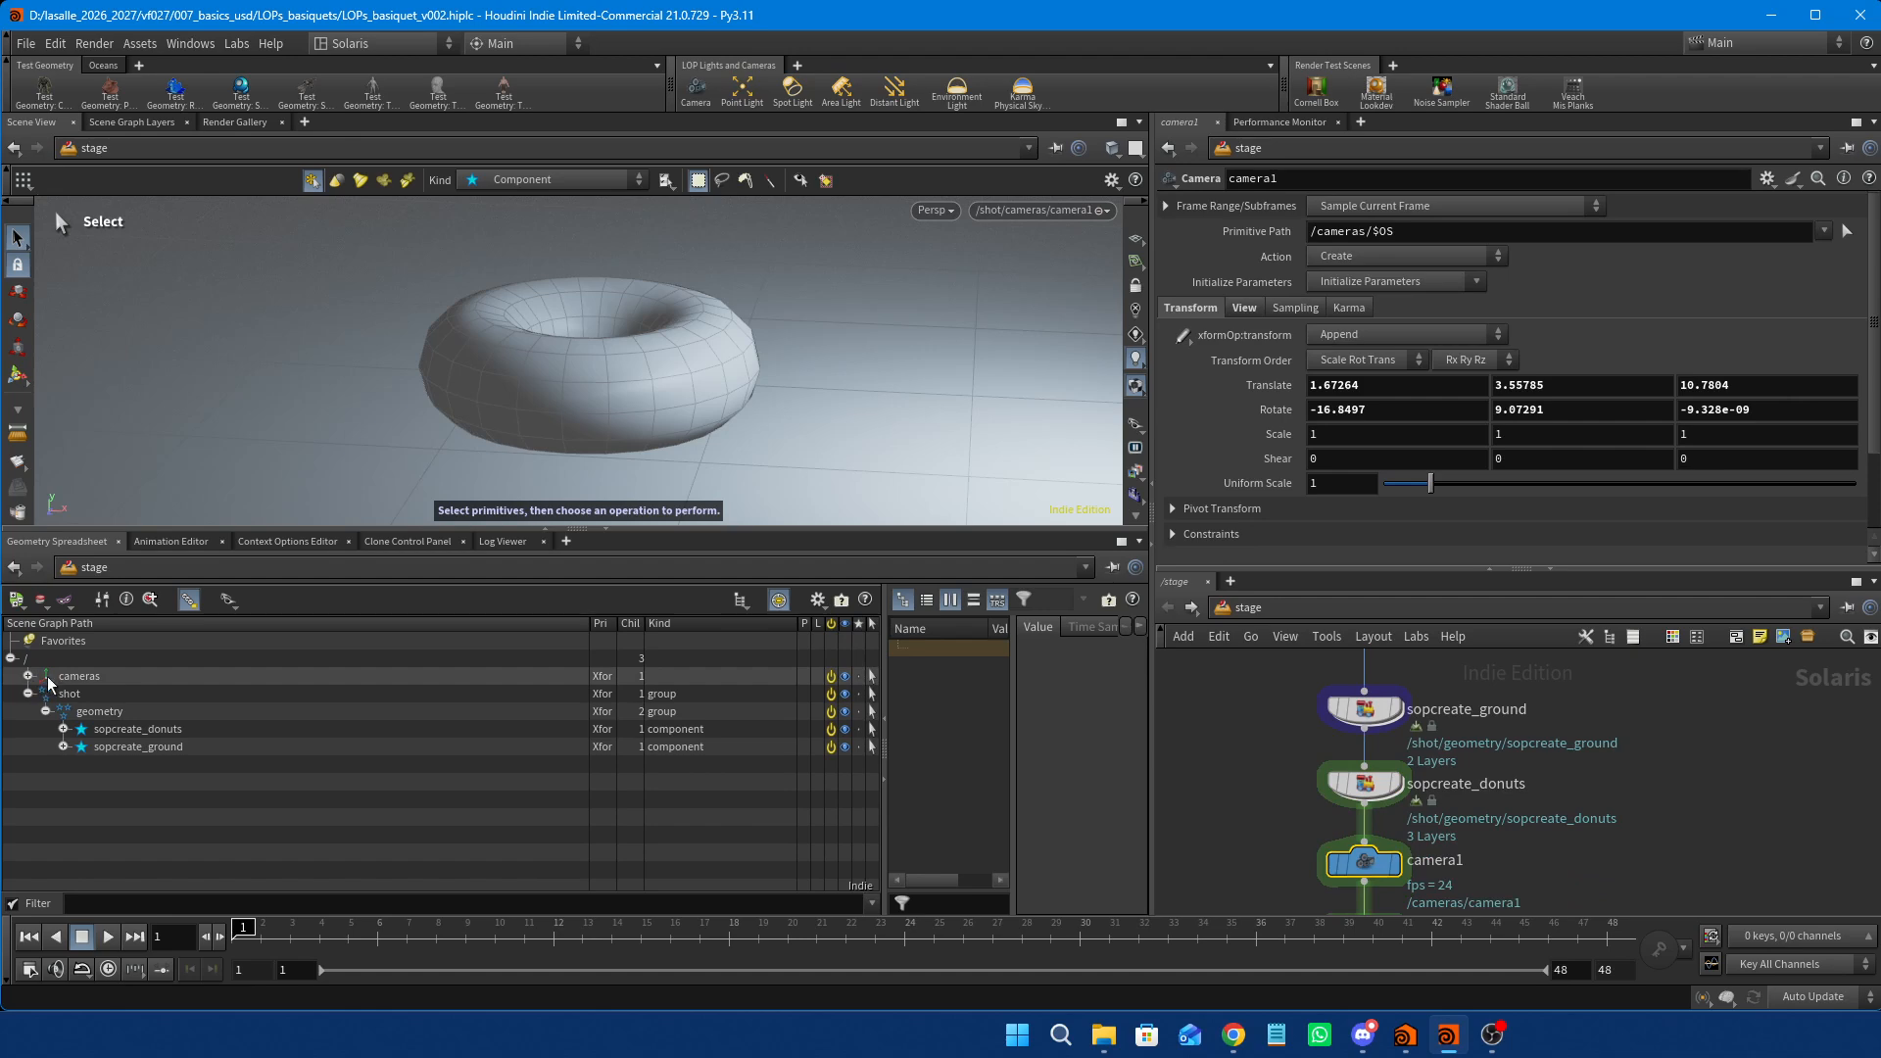
pyautogui.click(1418, 235)
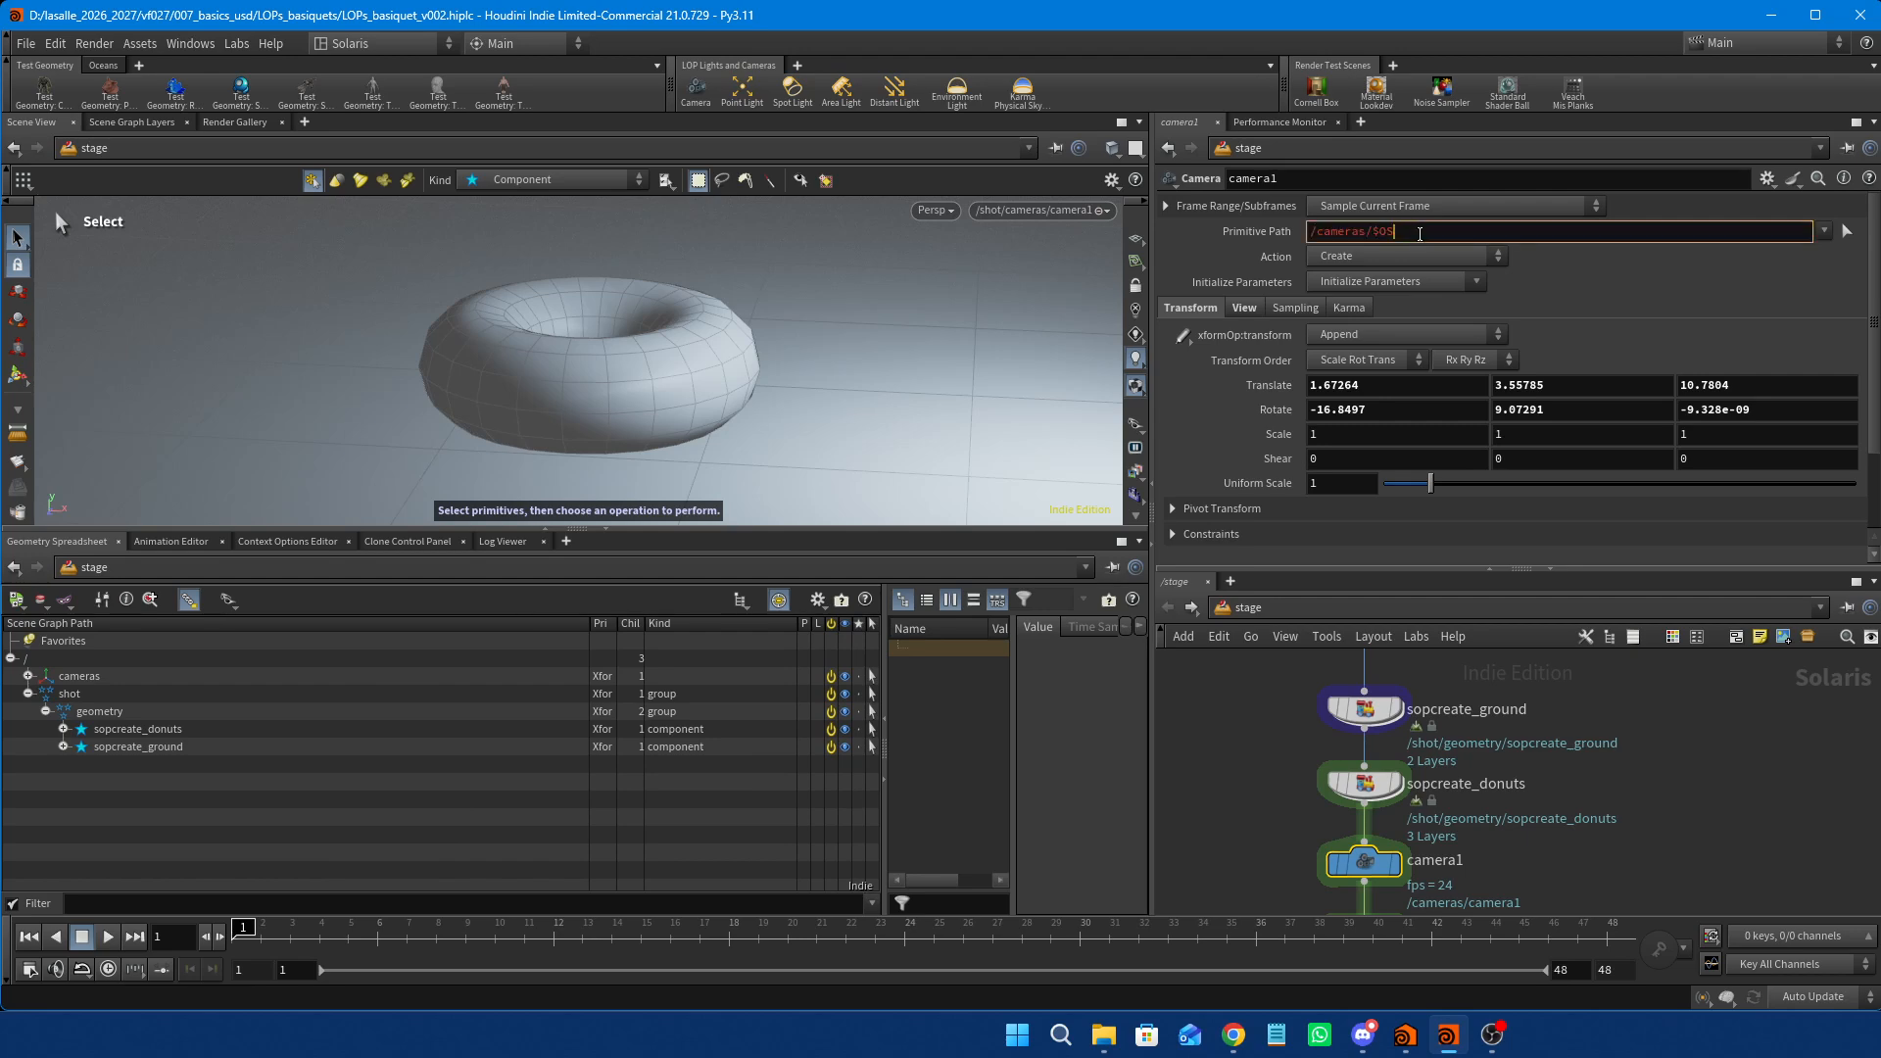
pyautogui.press('Left')
pyautogui.press('Left')
pyautogui.press('Left')
pyautogui.write('/shot')
pyautogui.write('t')
pyautogui.press('Return')
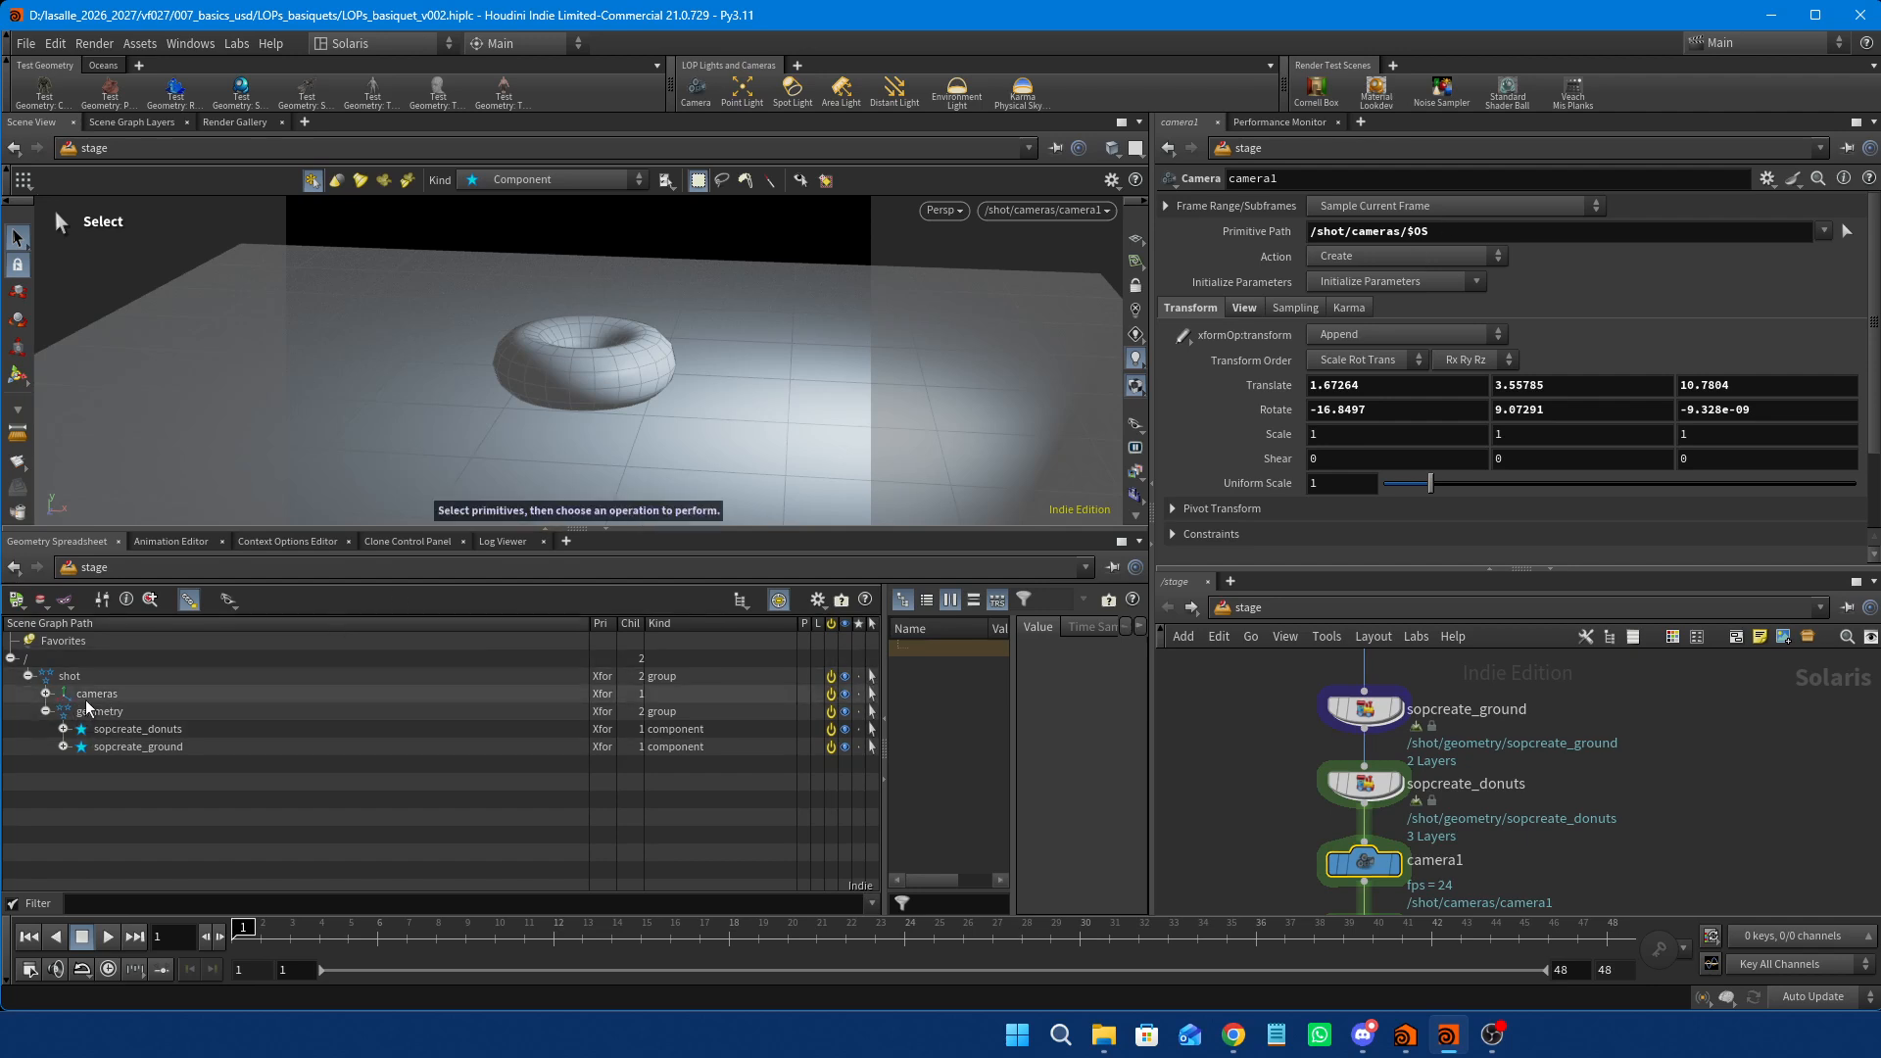
# Toggle the cameras branch in the scene graph and read the warning details of the transform_camera1 node.
pyautogui.click(45, 694)
pyautogui.click(45, 694)
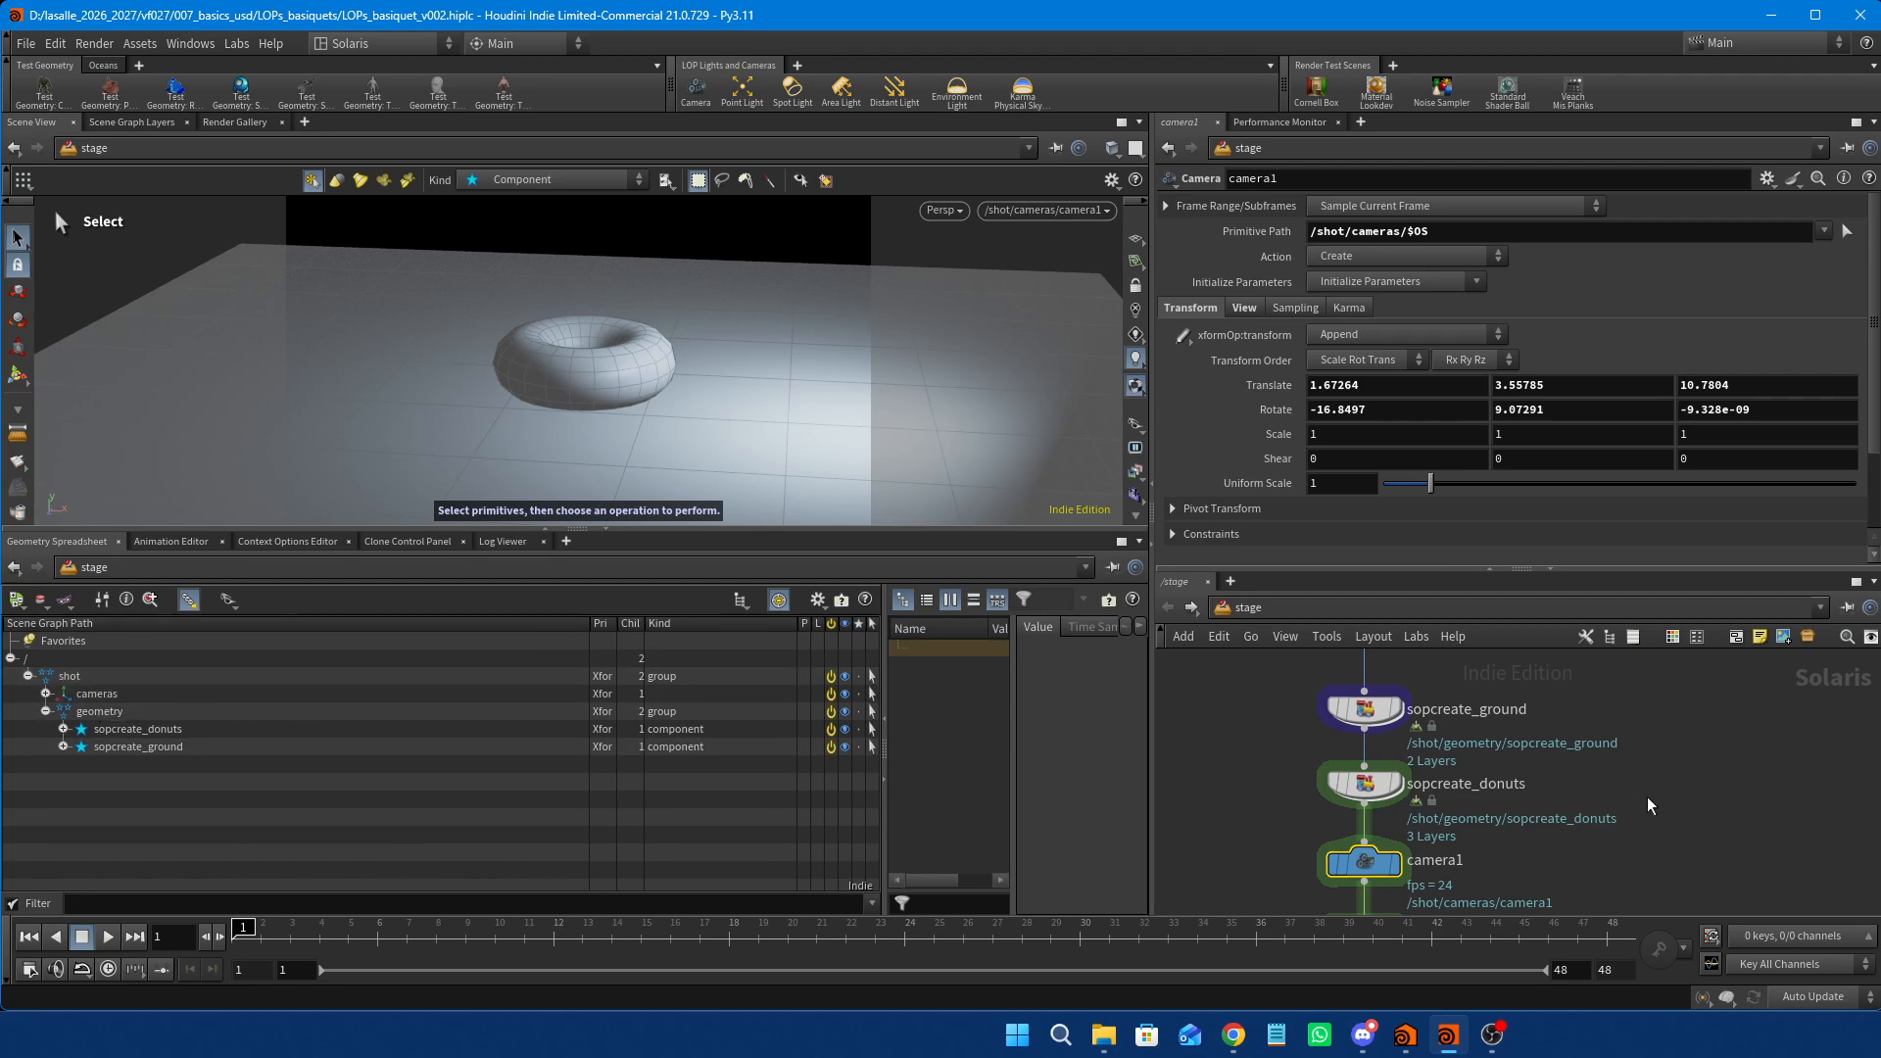
pyautogui.scroll(-3, 1632, 813)
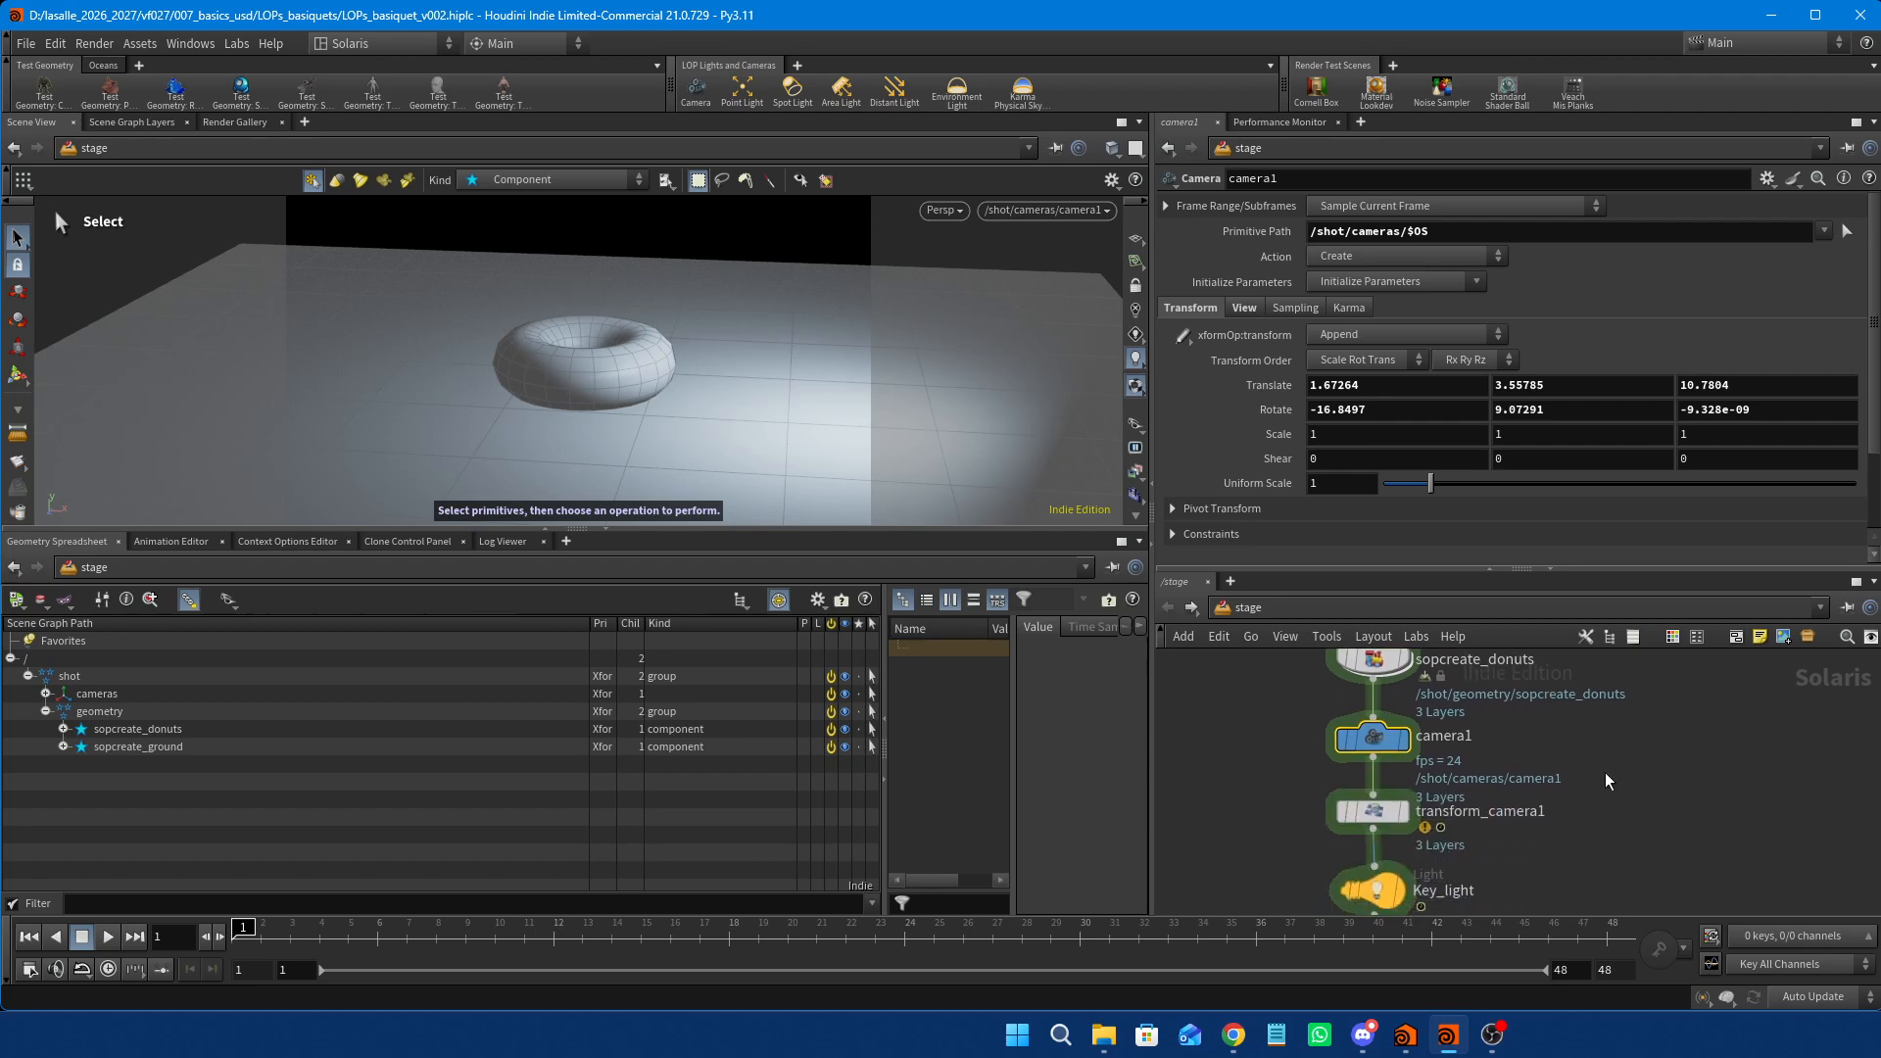
pyautogui.scroll(2, 1583, 809)
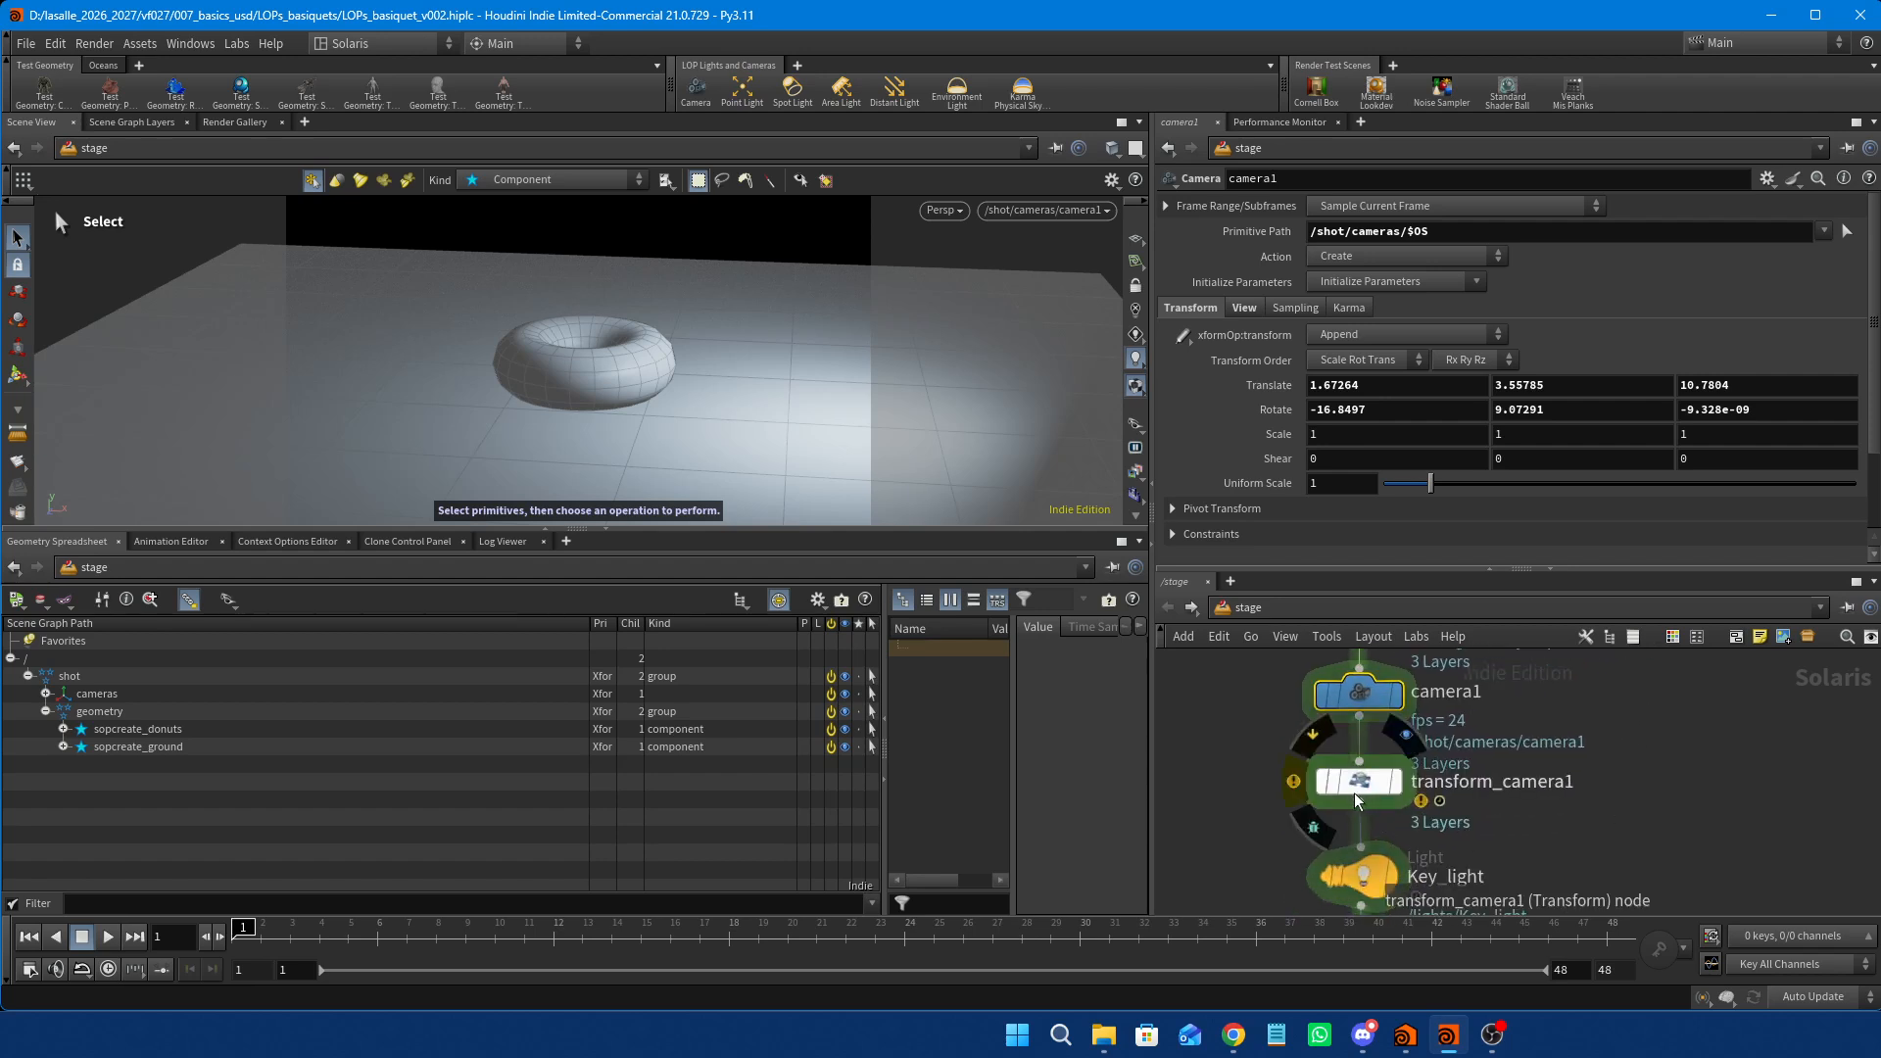
pyautogui.click(1296, 784)
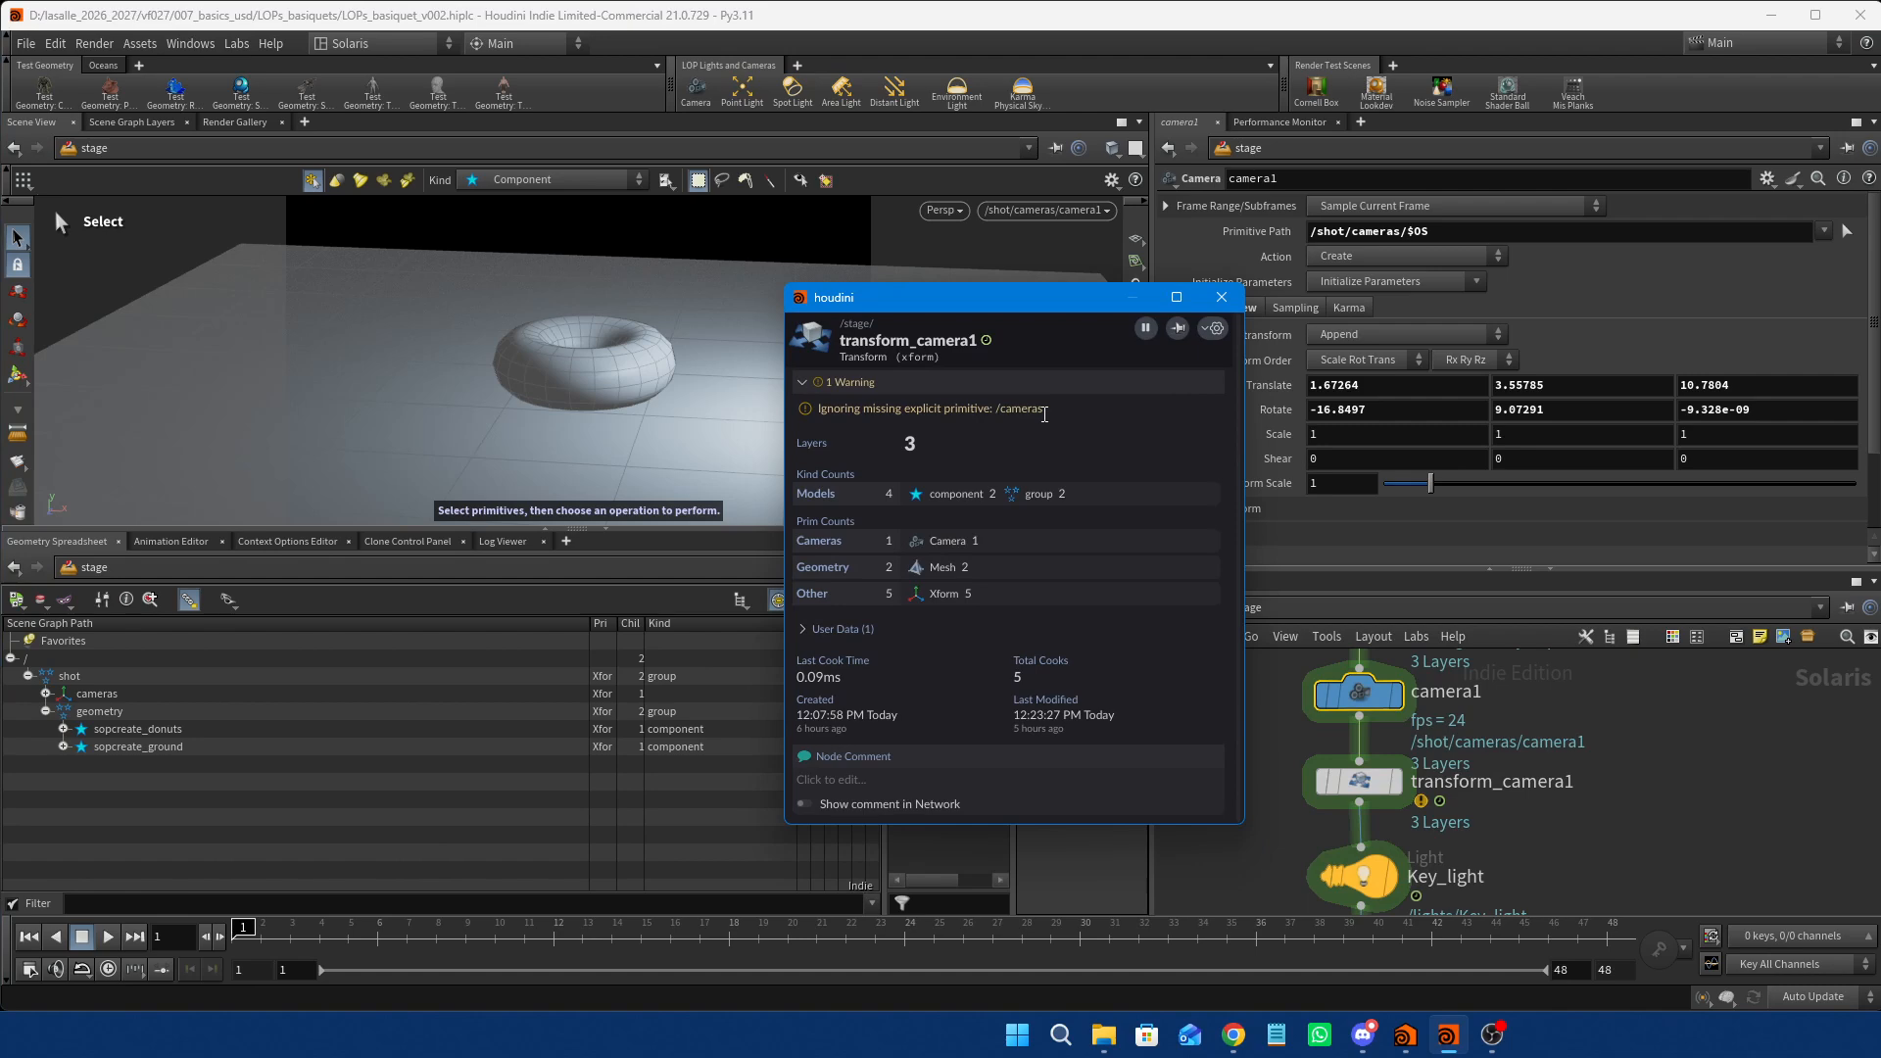
pyautogui.click(1220, 295)
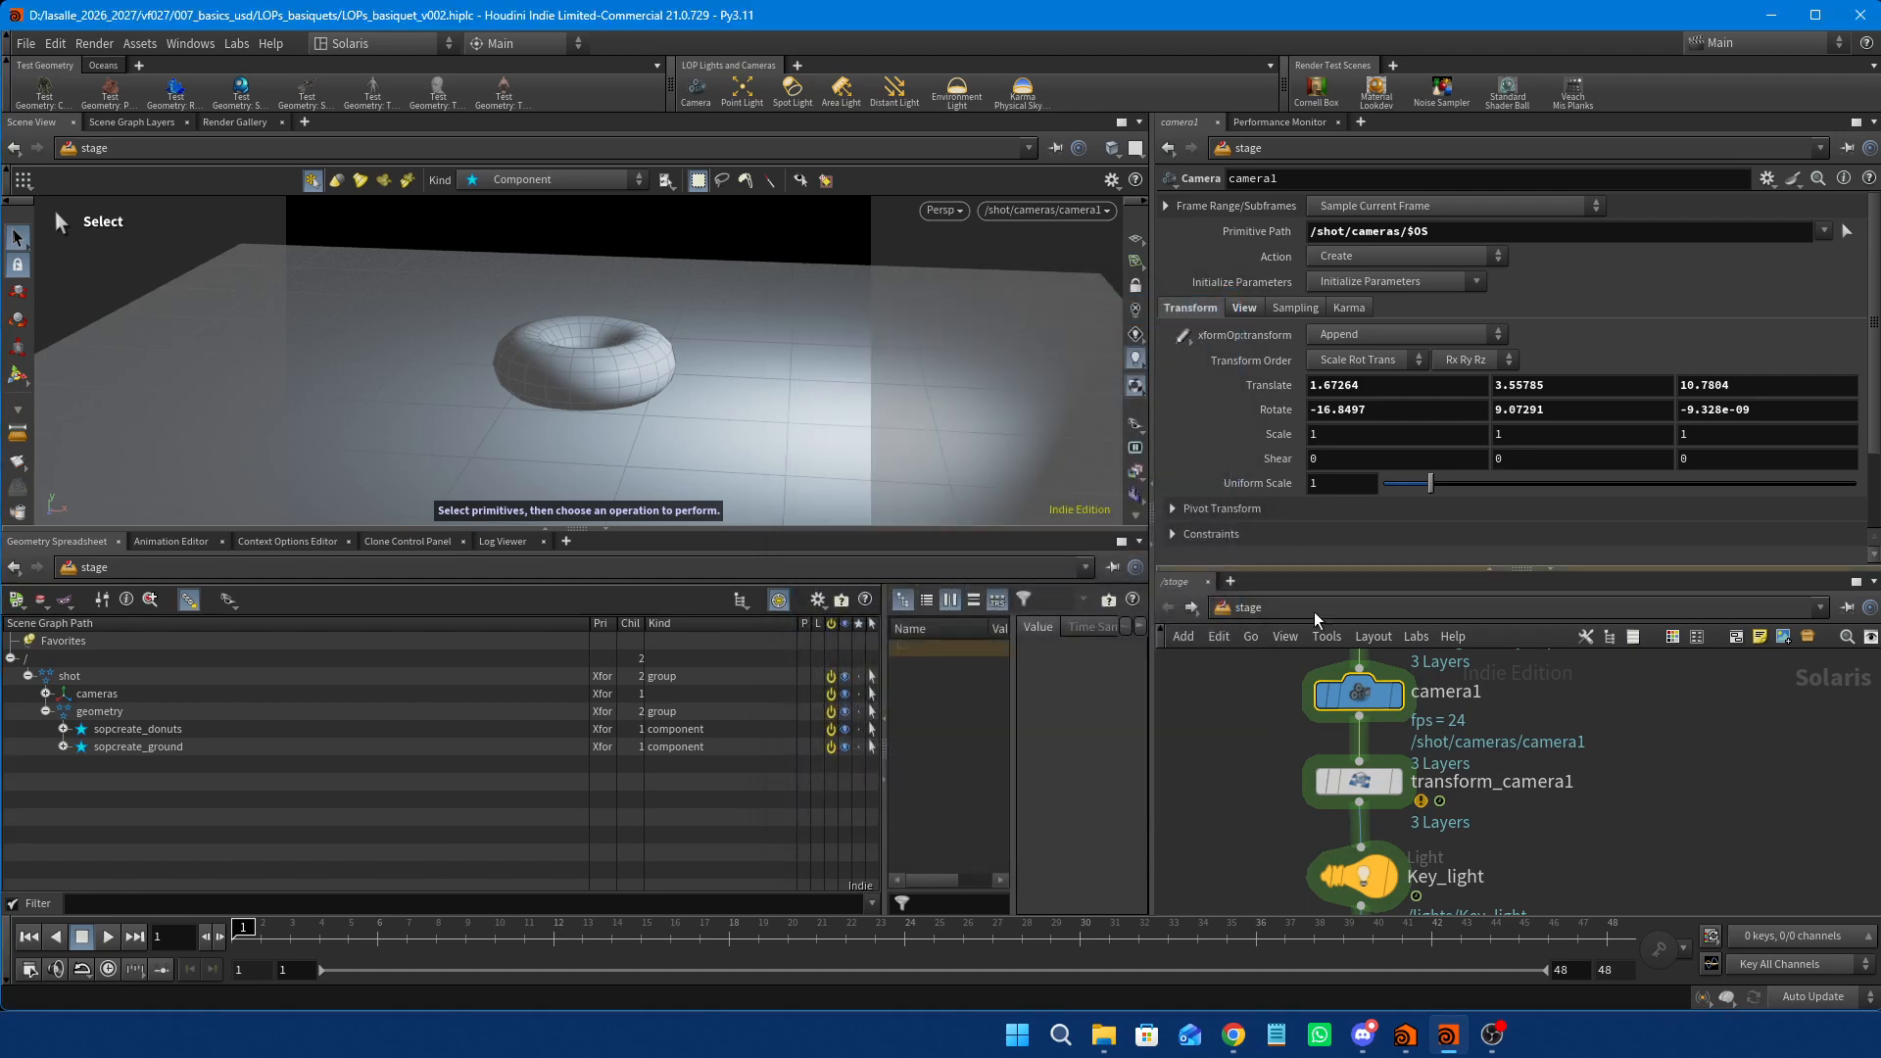
# Check camera1's primitive path and set transform_camera1's Primitives to /shot/cameras.
pyautogui.click(1380, 779)
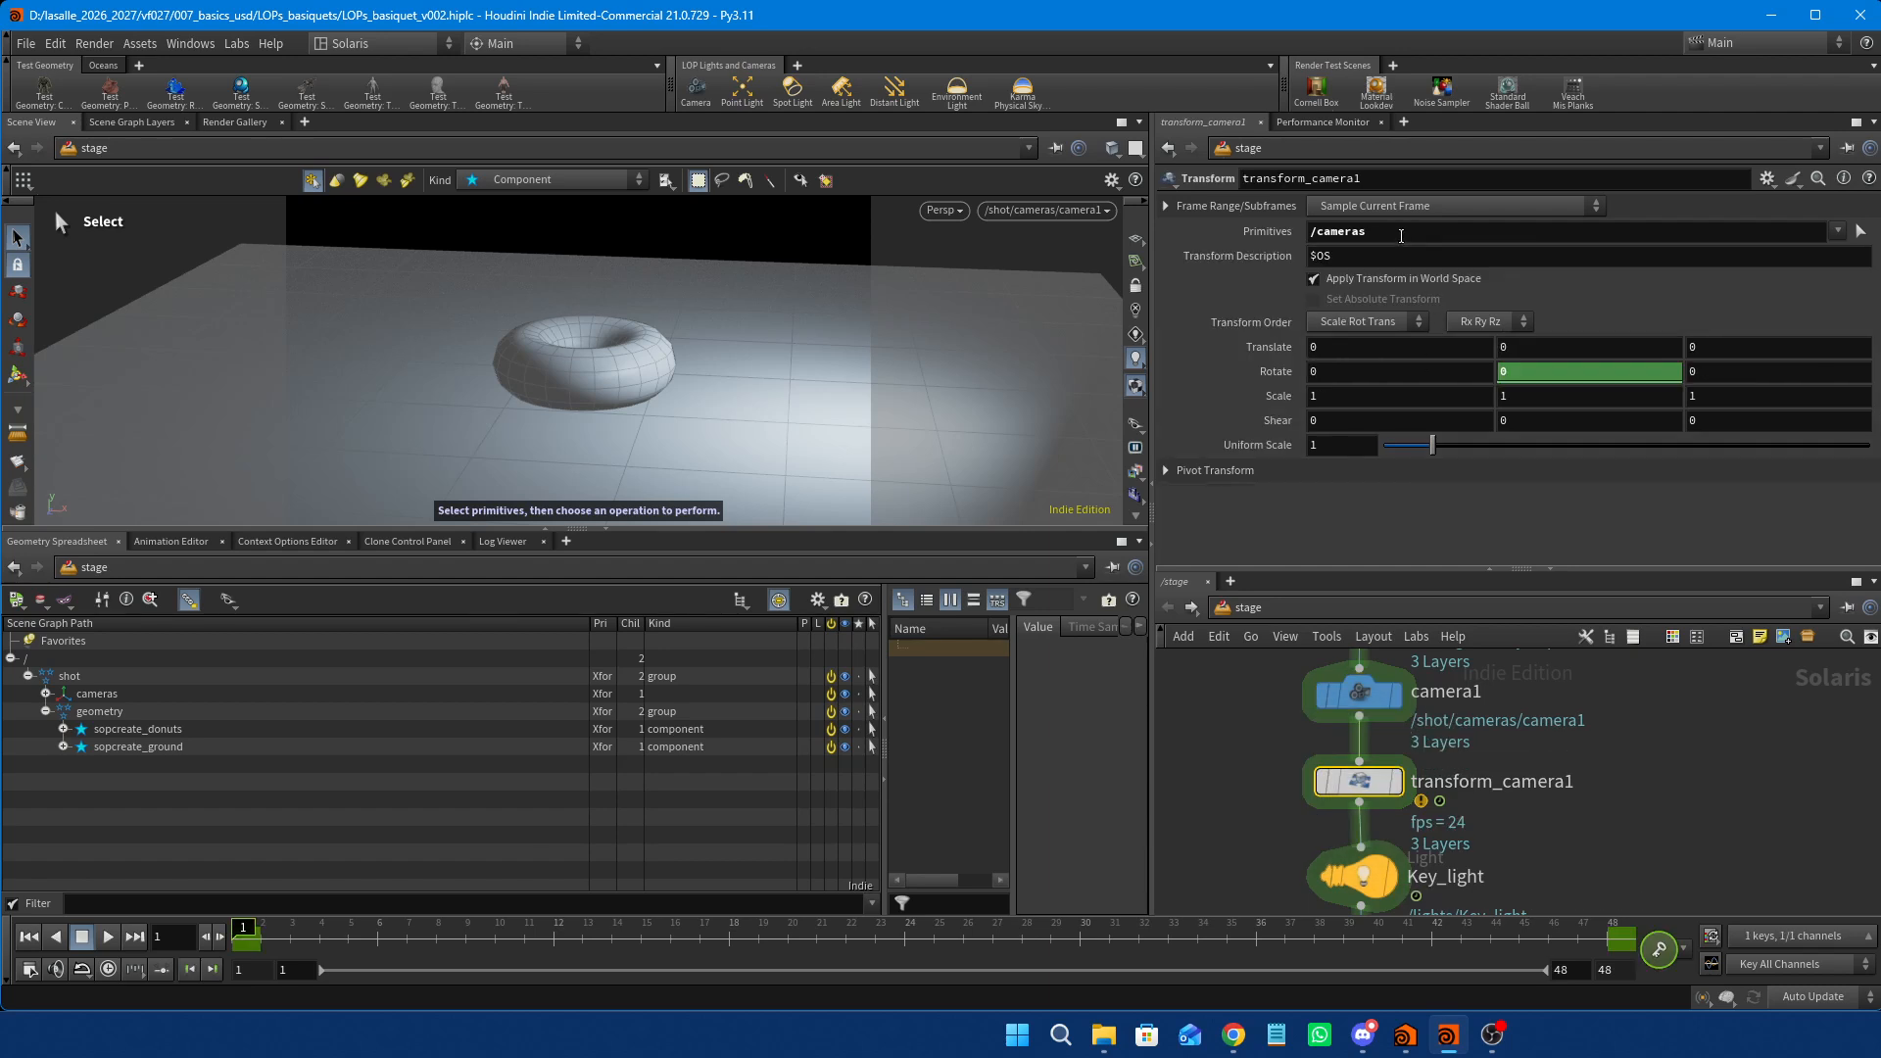
pyautogui.click(1359, 694)
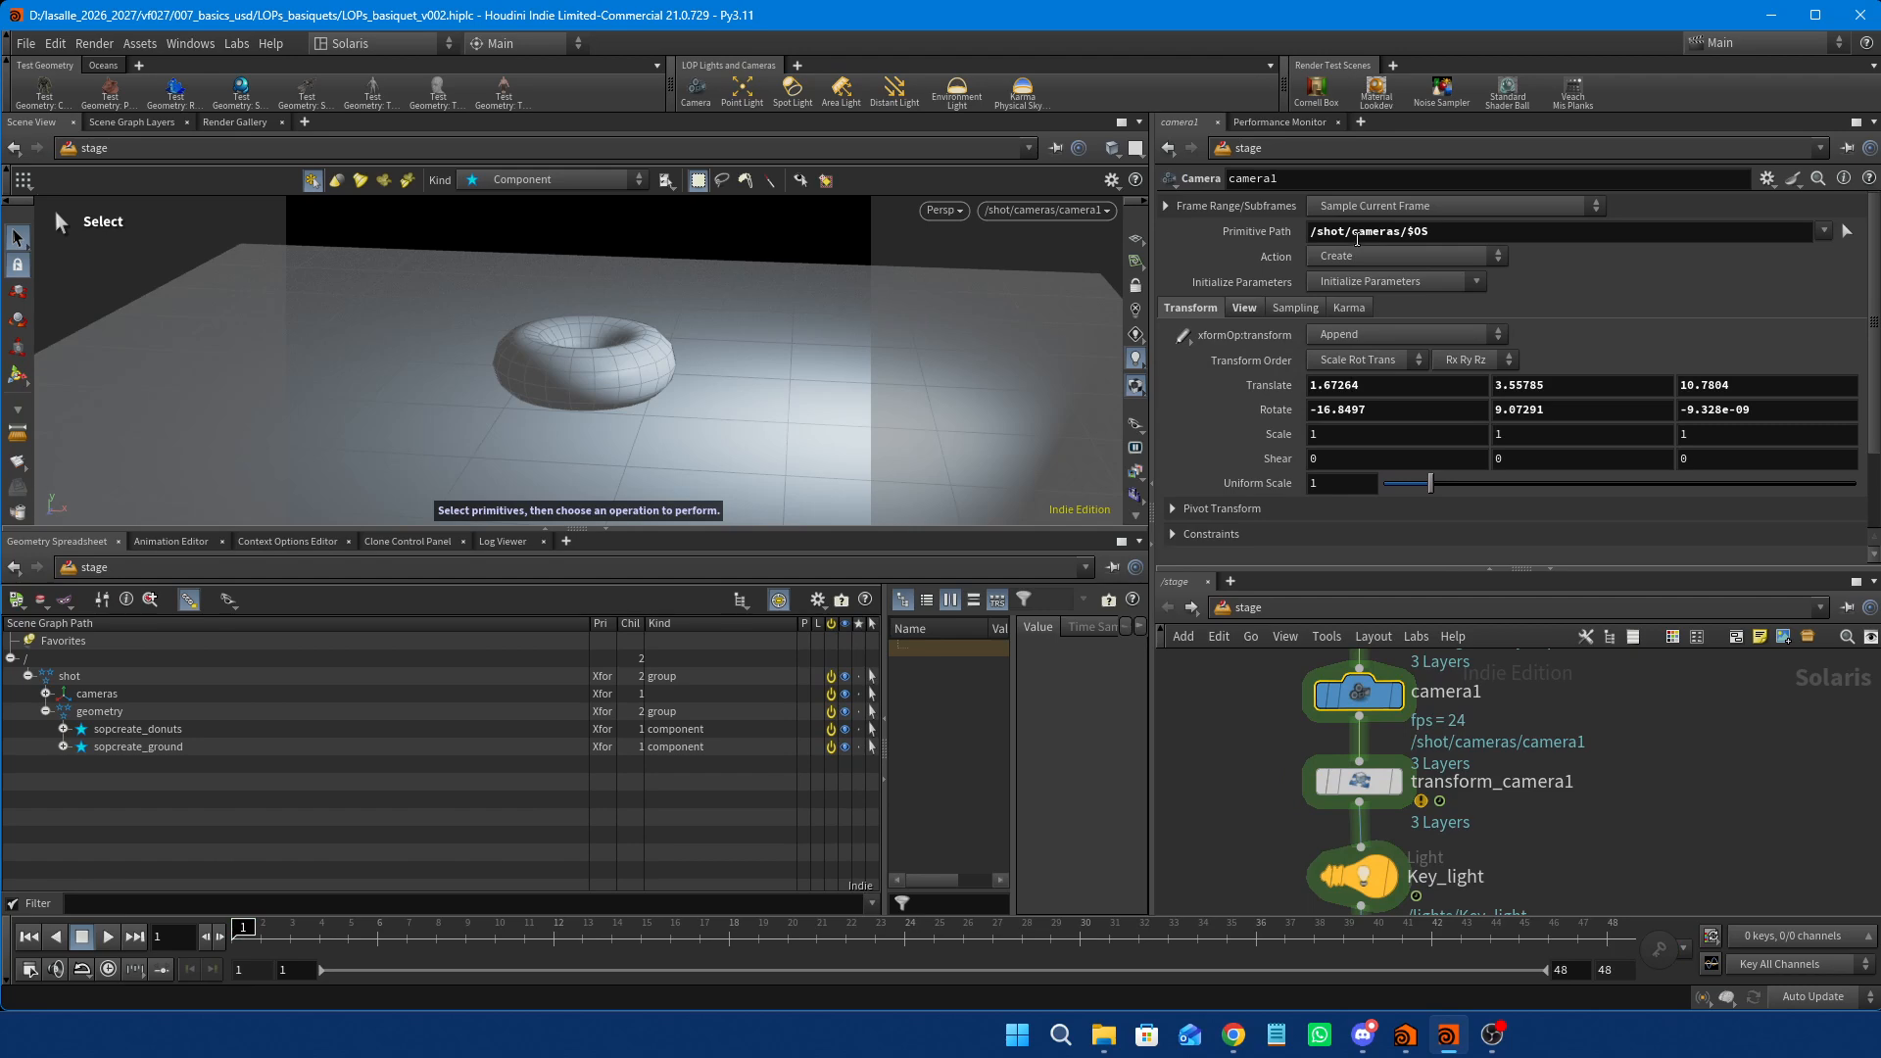
pyautogui.click(1359, 781)
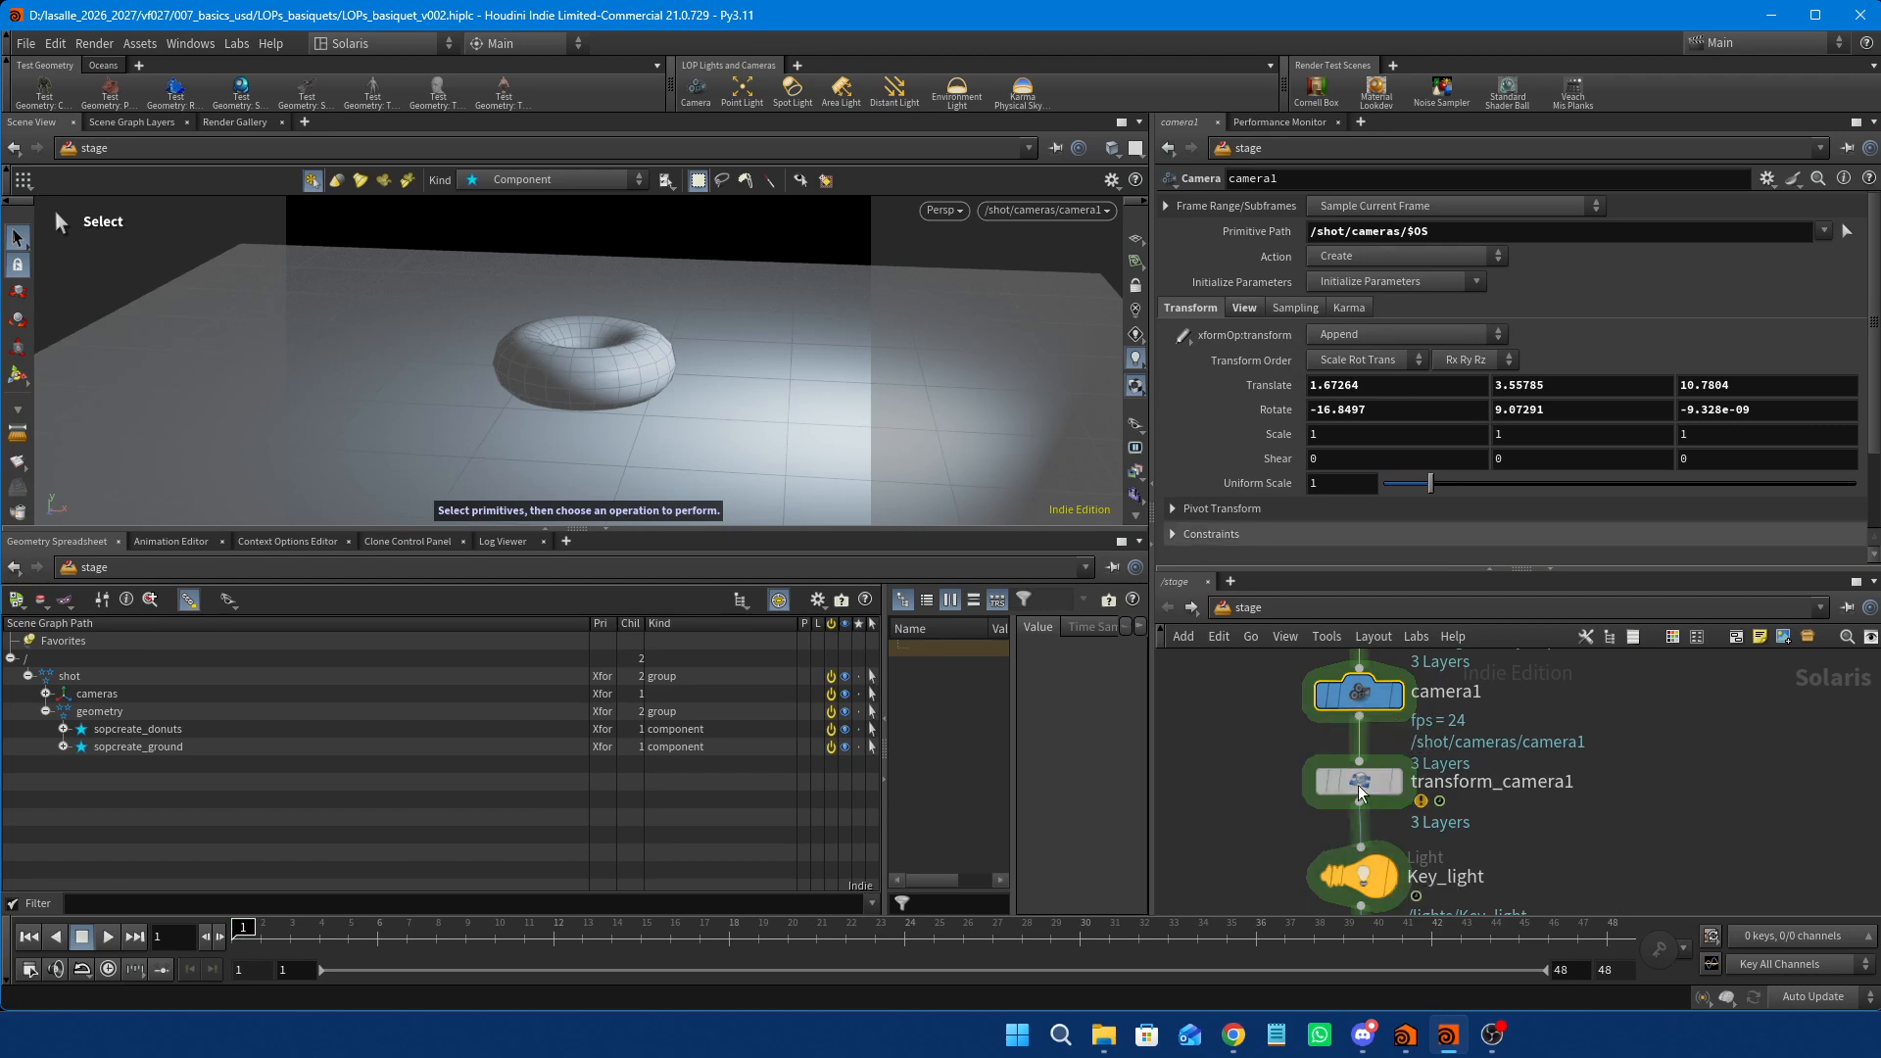
pyautogui.click(1382, 232)
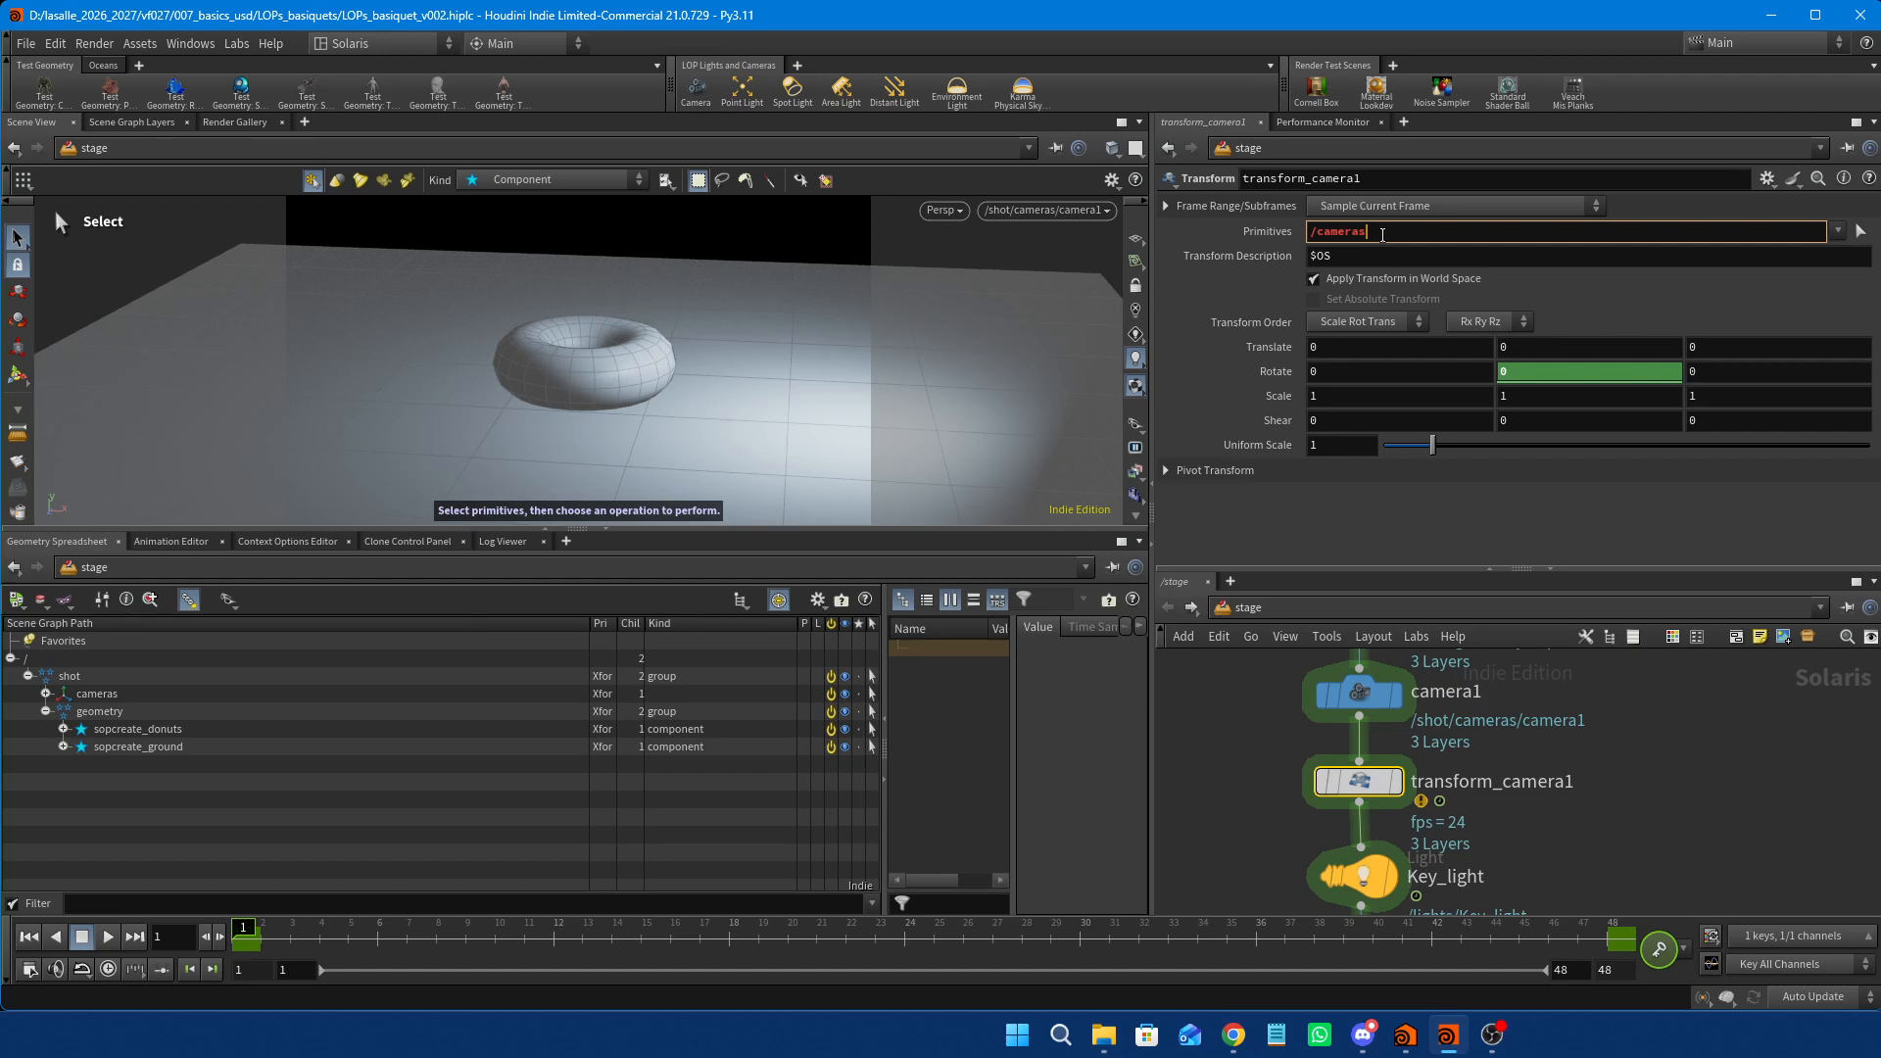
pyautogui.press('Right')
pyautogui.write('shot/')
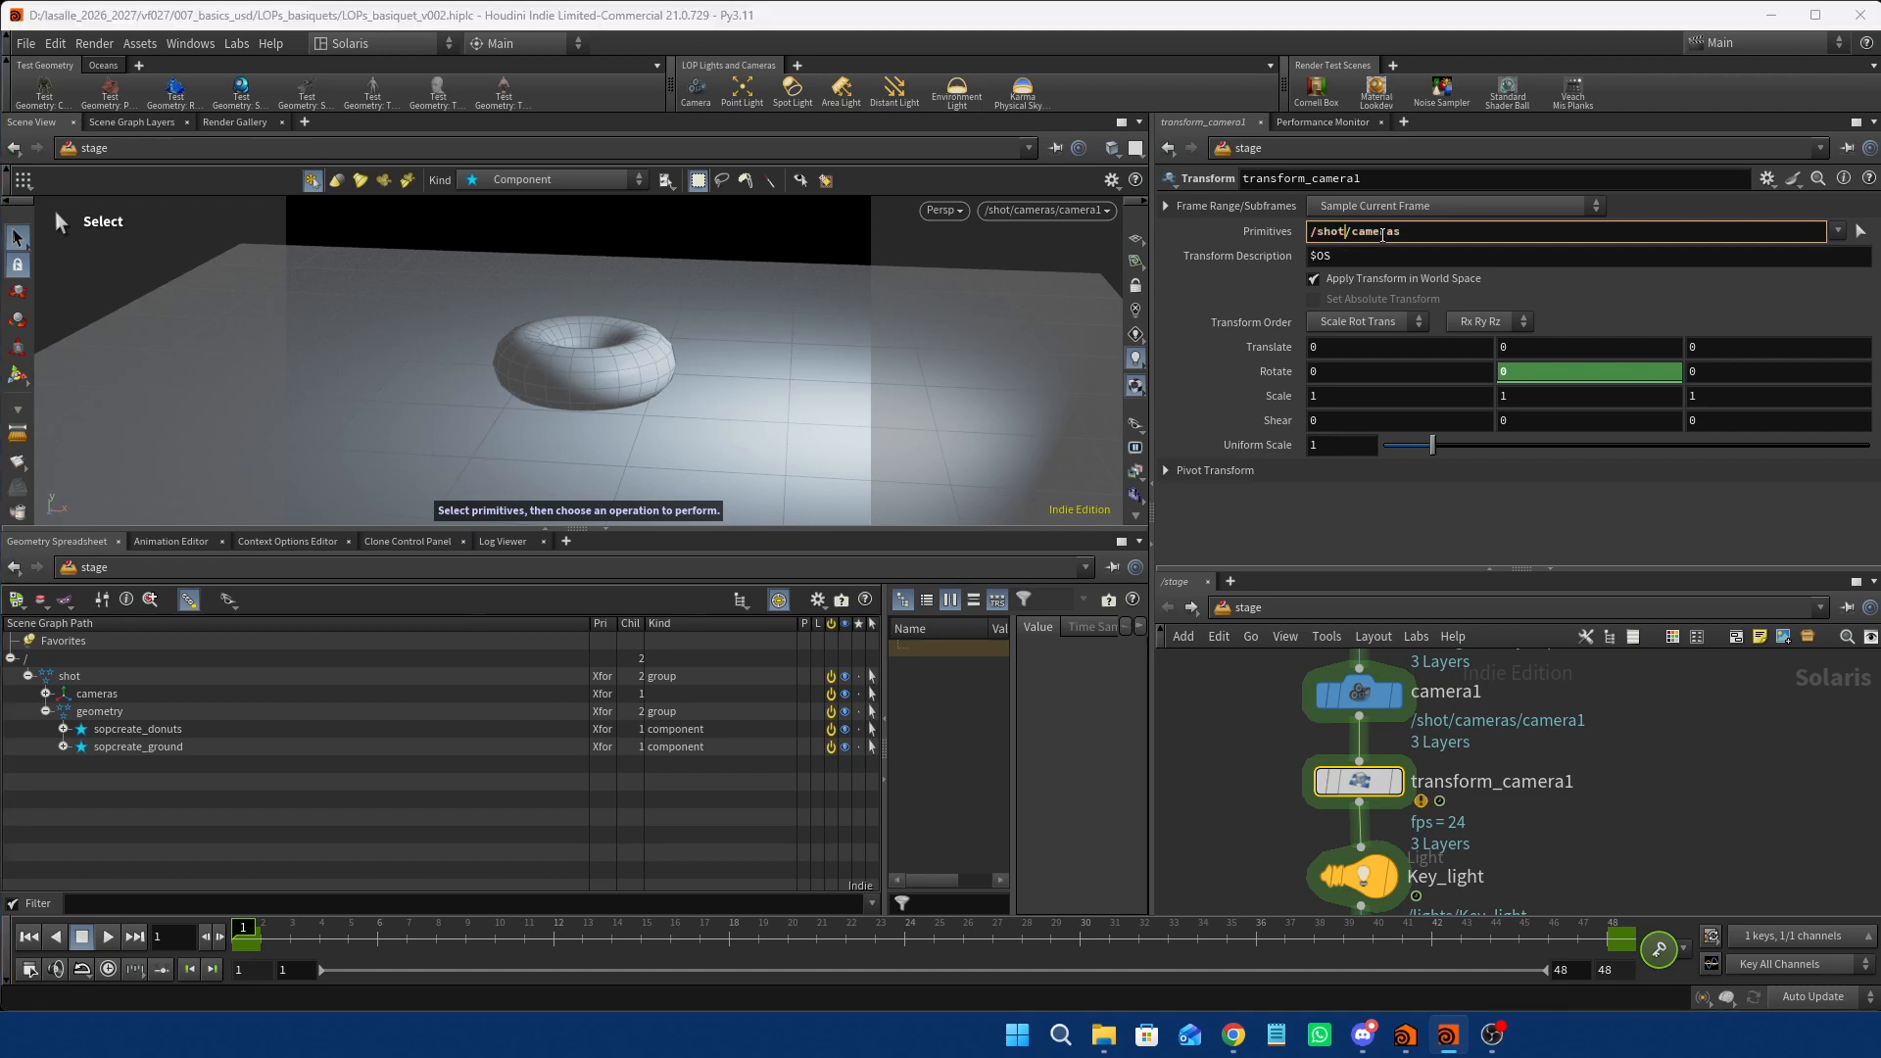
pyautogui.press('Return')
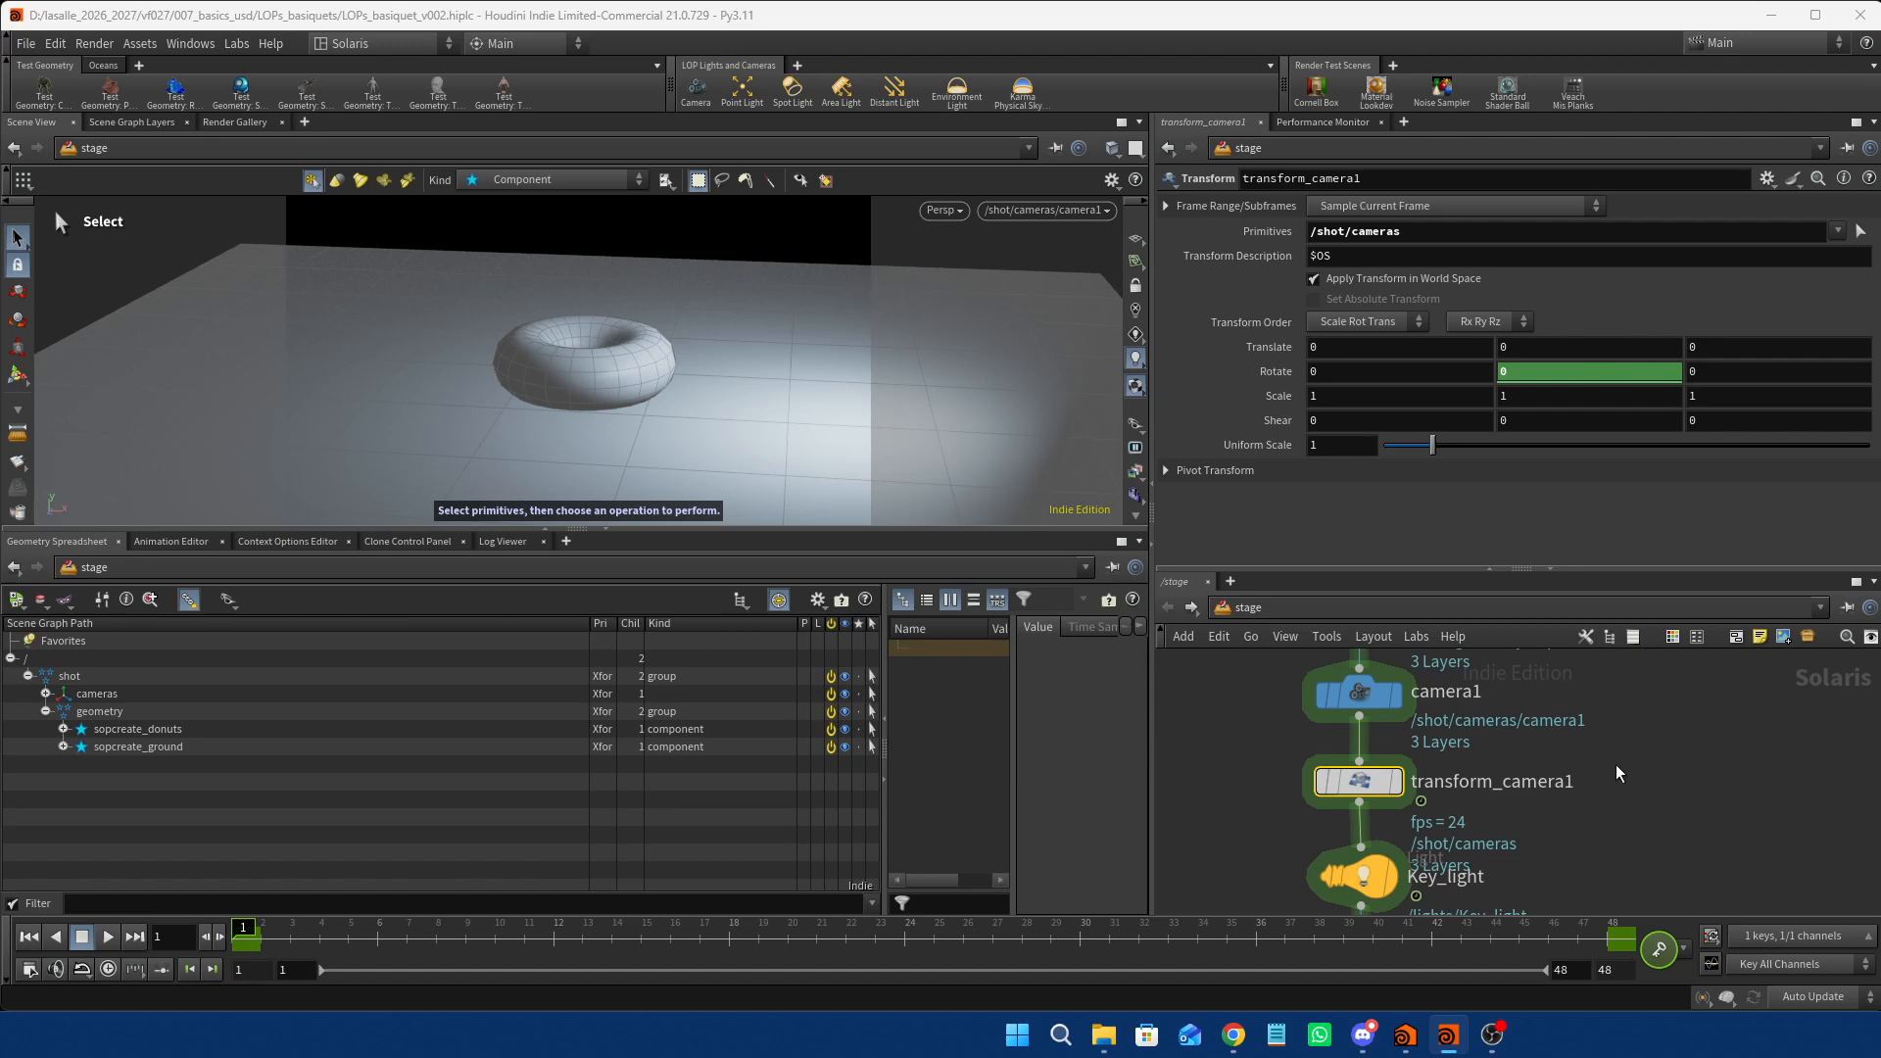
# Move the primitive1 node closer to sopcreate_ground in the network.
pyautogui.scroll(-5, 1614, 762)
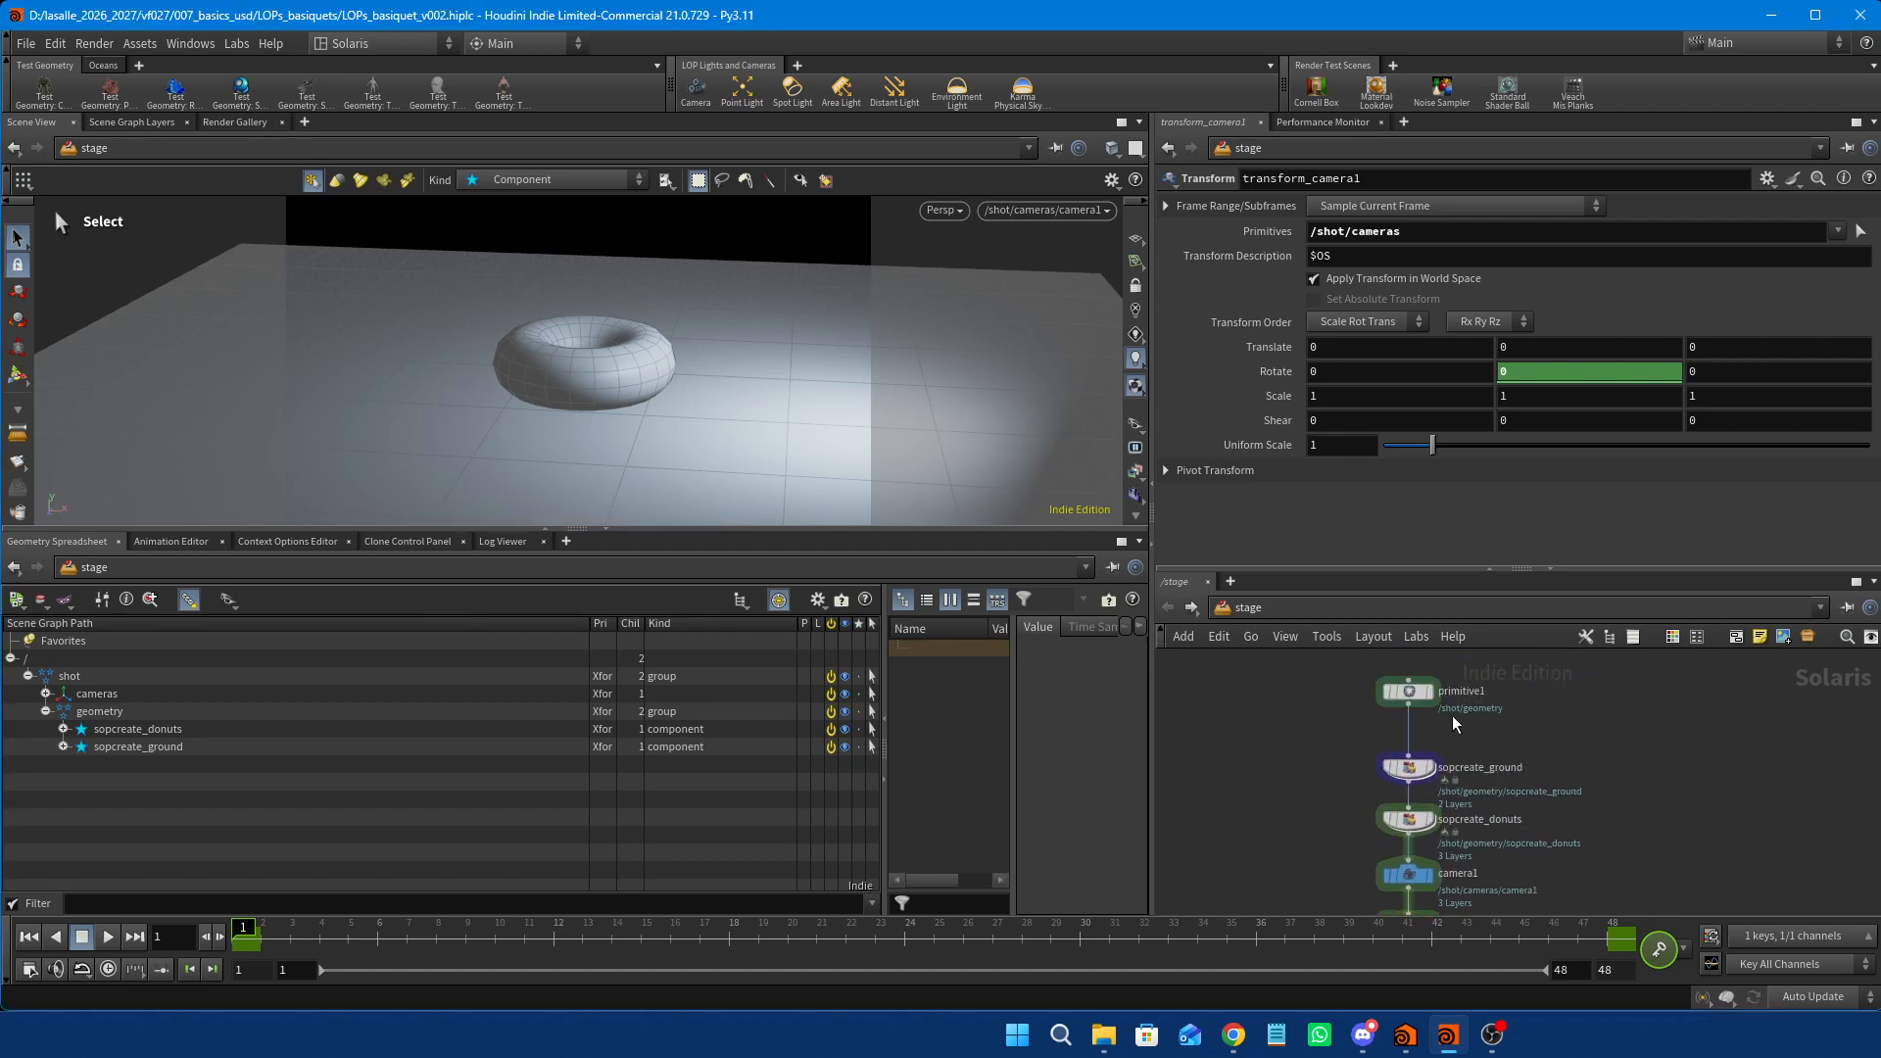
pyautogui.moveTo(1420, 693); pyautogui.dragTo(1419, 725)
pyautogui.scroll(3, 1508, 742)
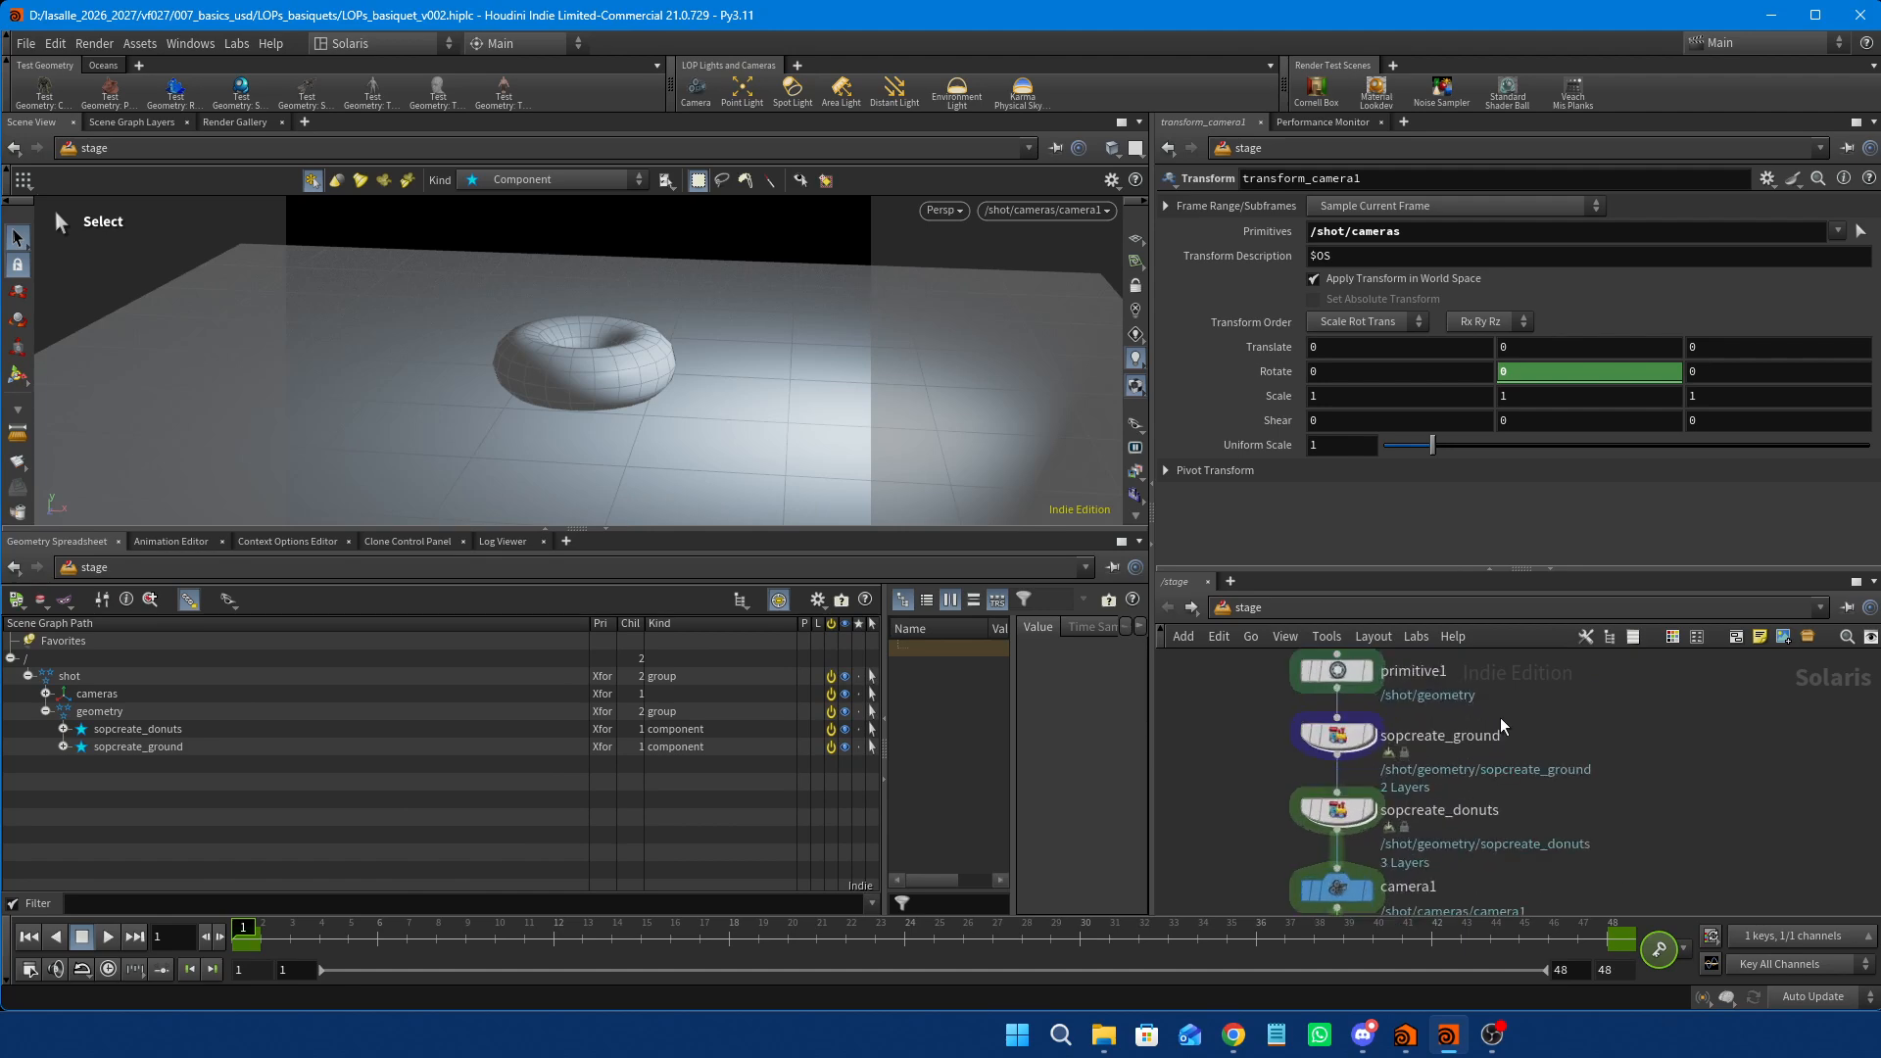
# Review the scene graph at sopcreate_ground, sopcreate_donuts, camera1 and transform_camera1 in turn.
pyautogui.click(1354, 735)
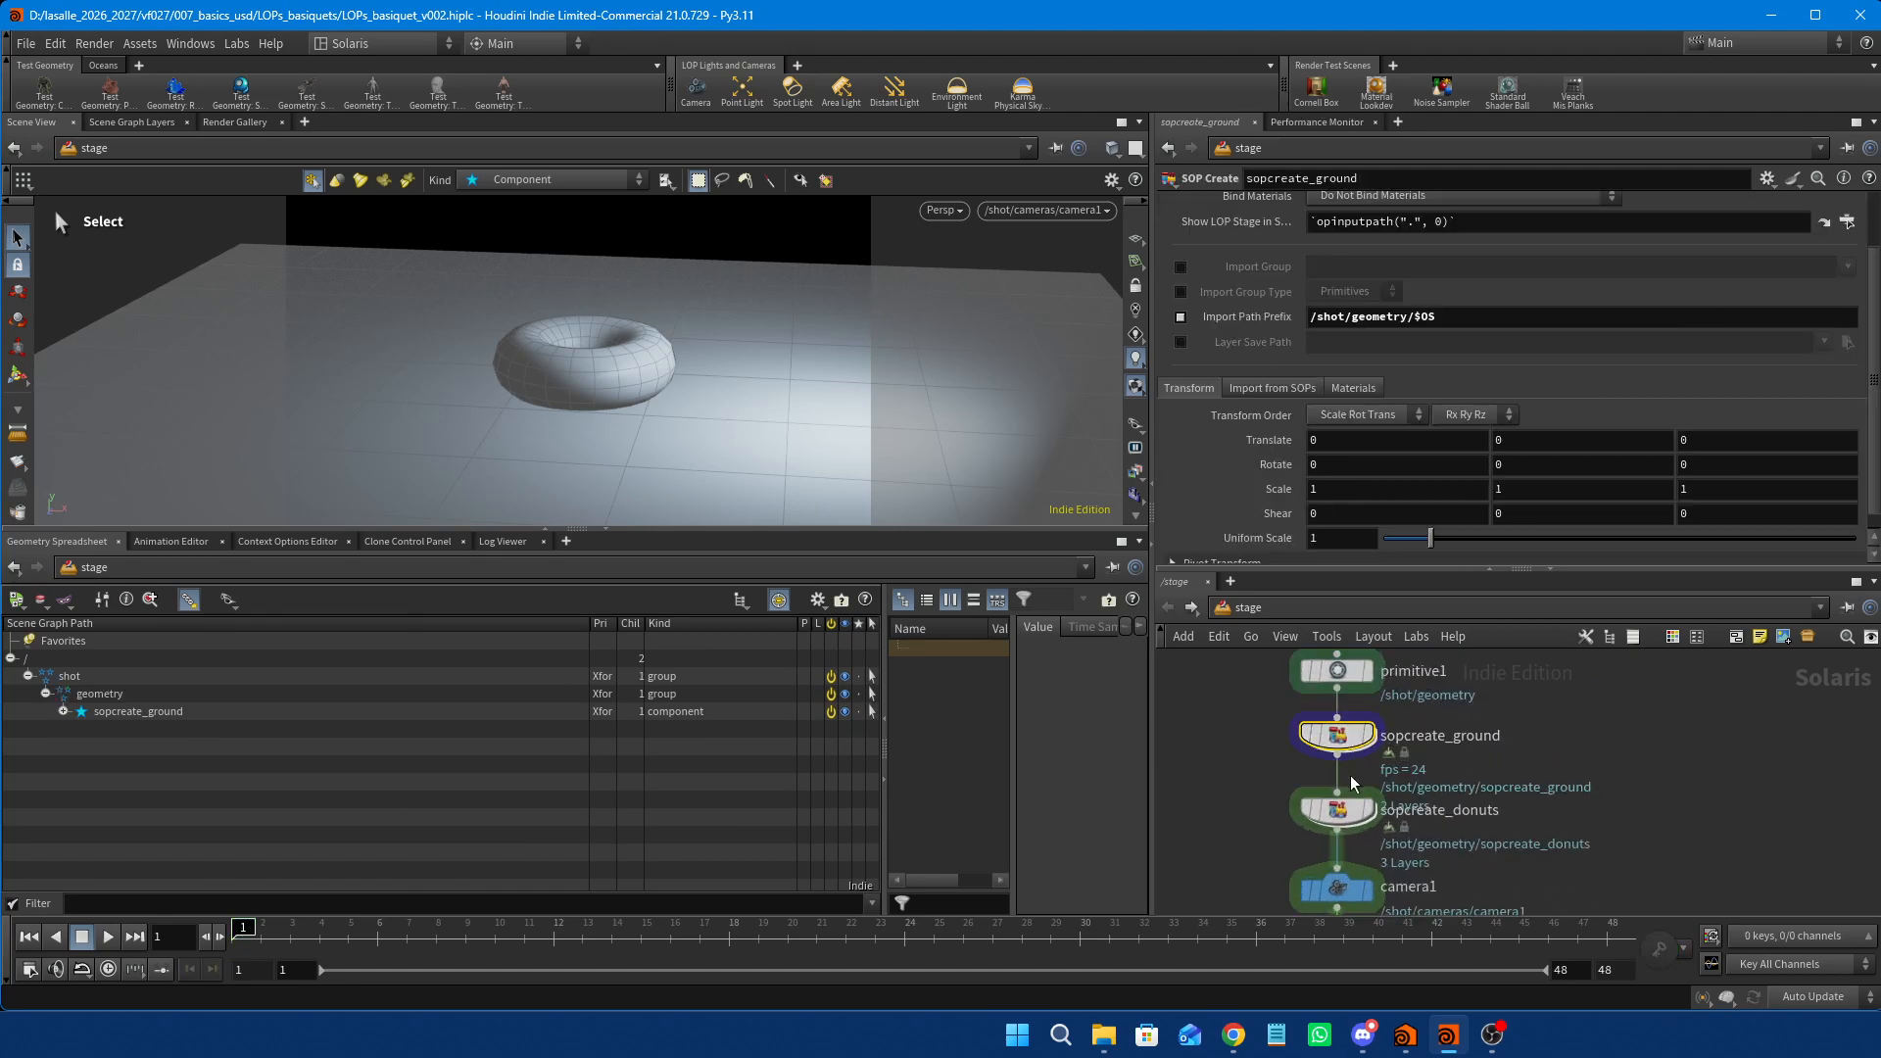
pyautogui.click(1343, 813)
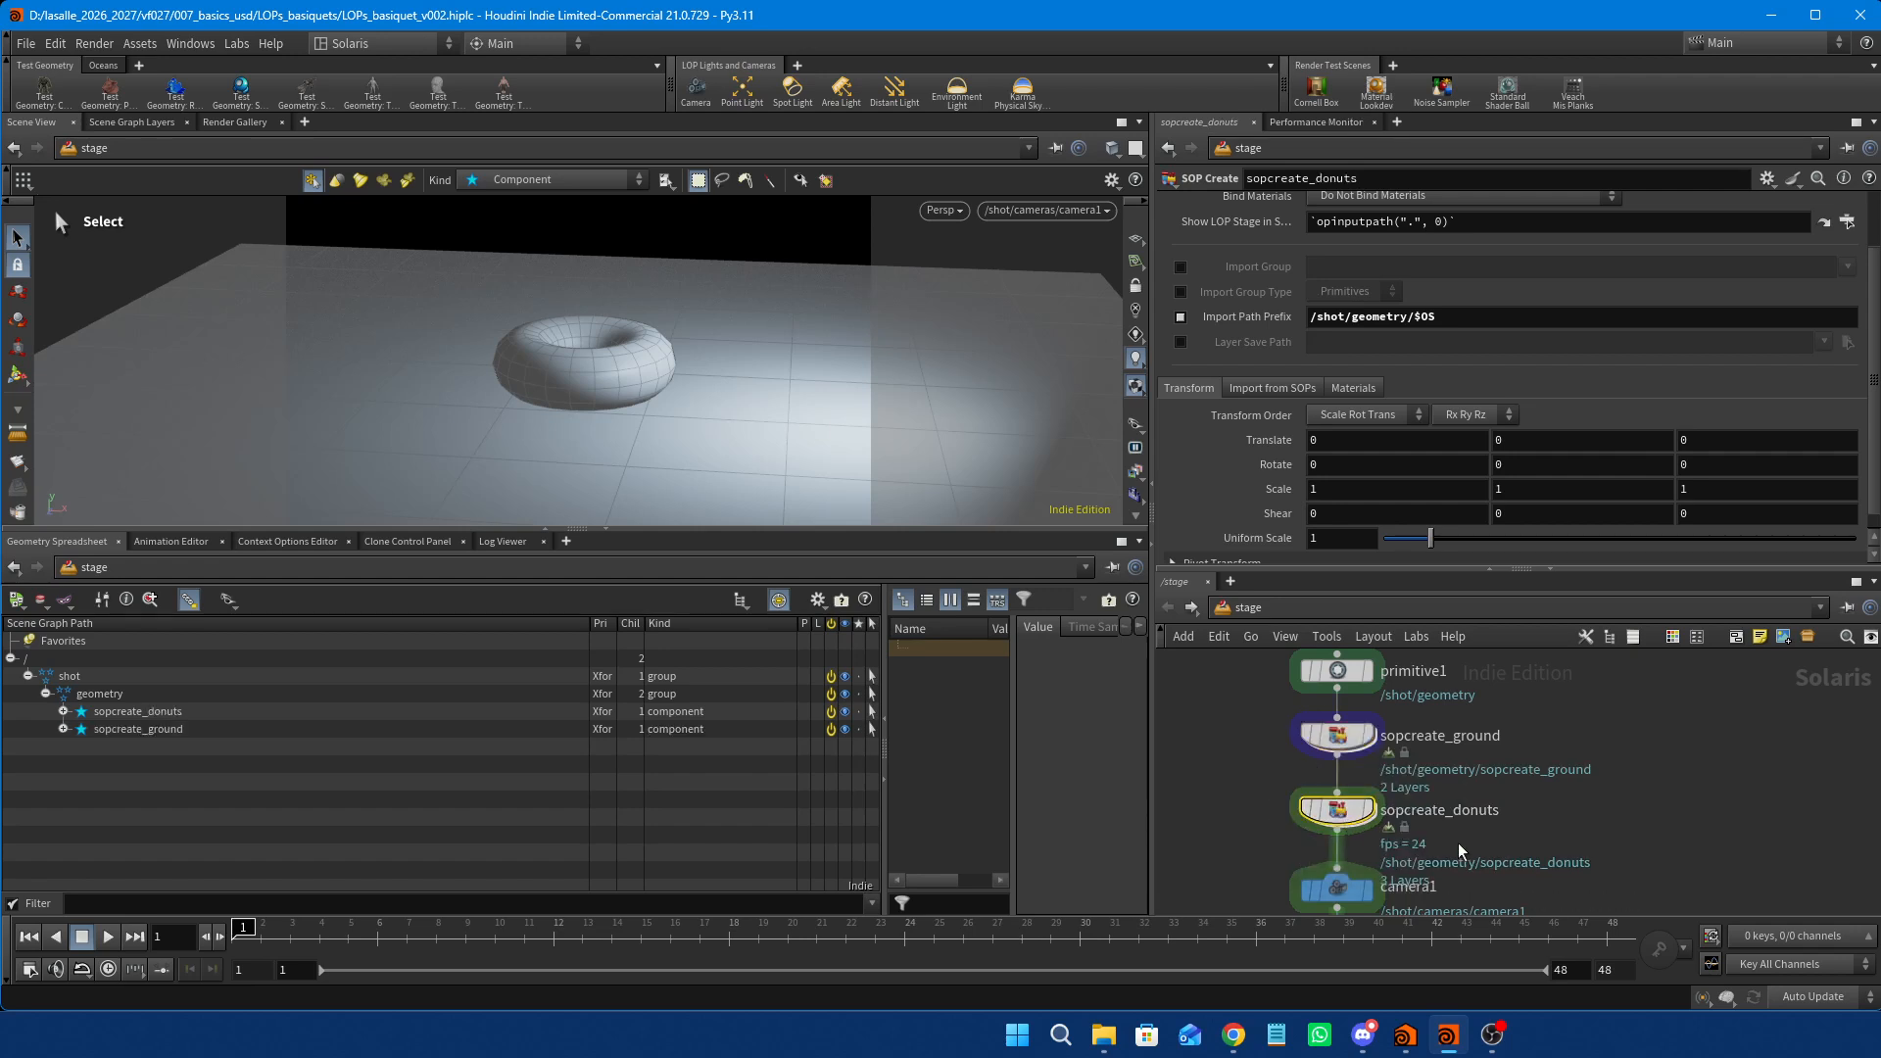
pyautogui.moveTo(1570, 806); pyautogui.dragTo(1586, 698, button='middle')
pyautogui.click(1358, 782)
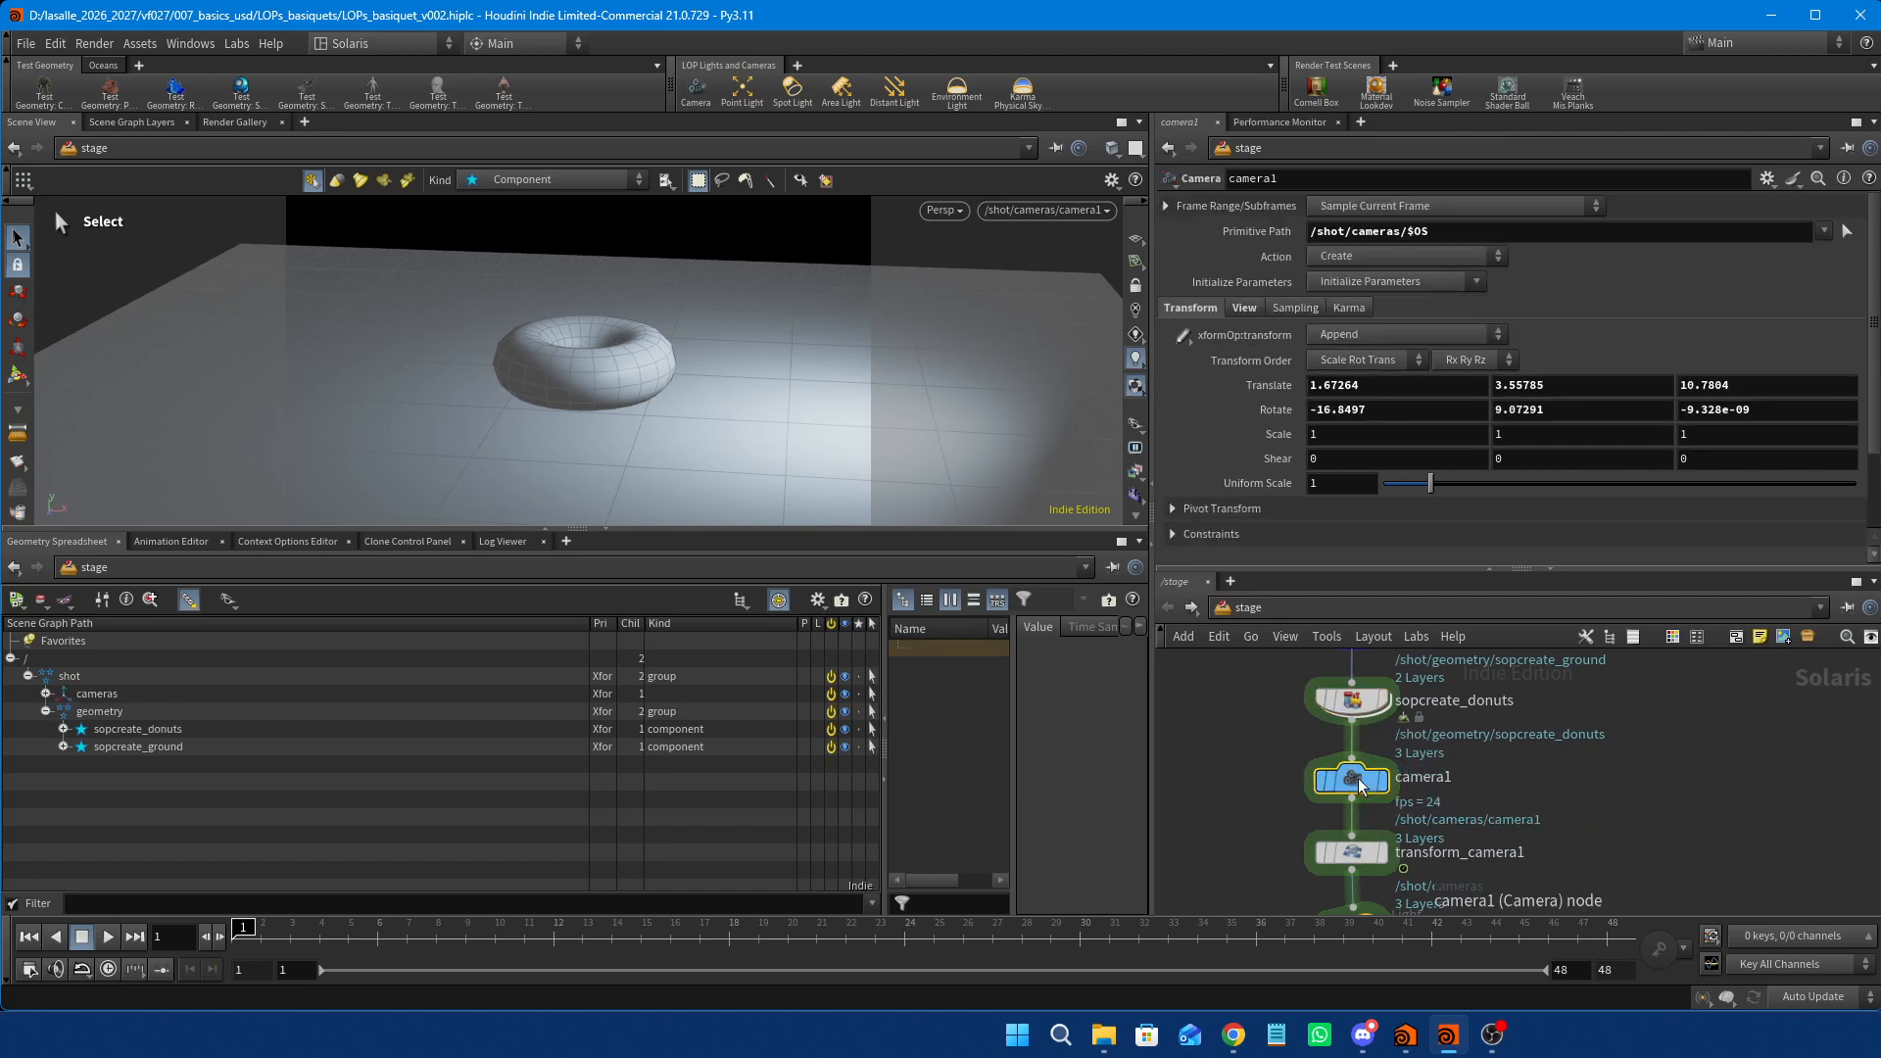
pyautogui.moveTo(1556, 814); pyautogui.dragTo(1577, 735, button='middle')
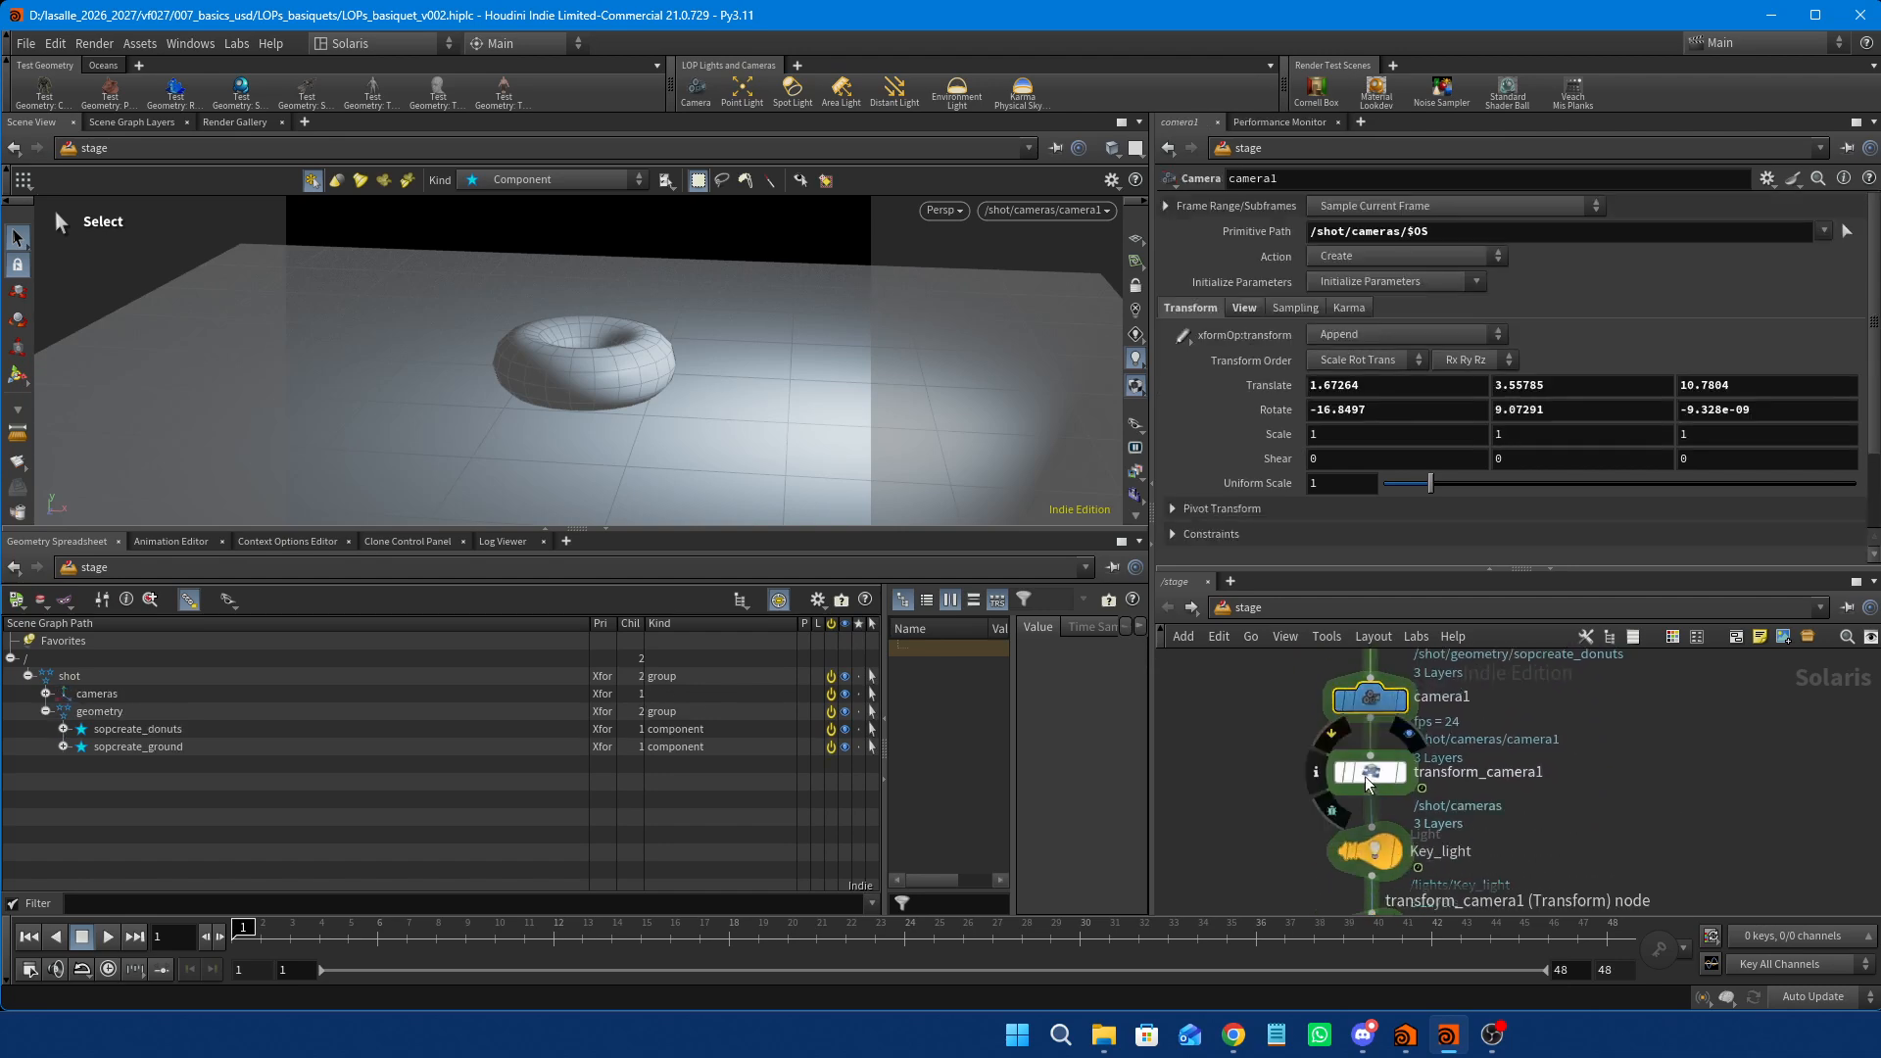
pyautogui.click(1374, 779)
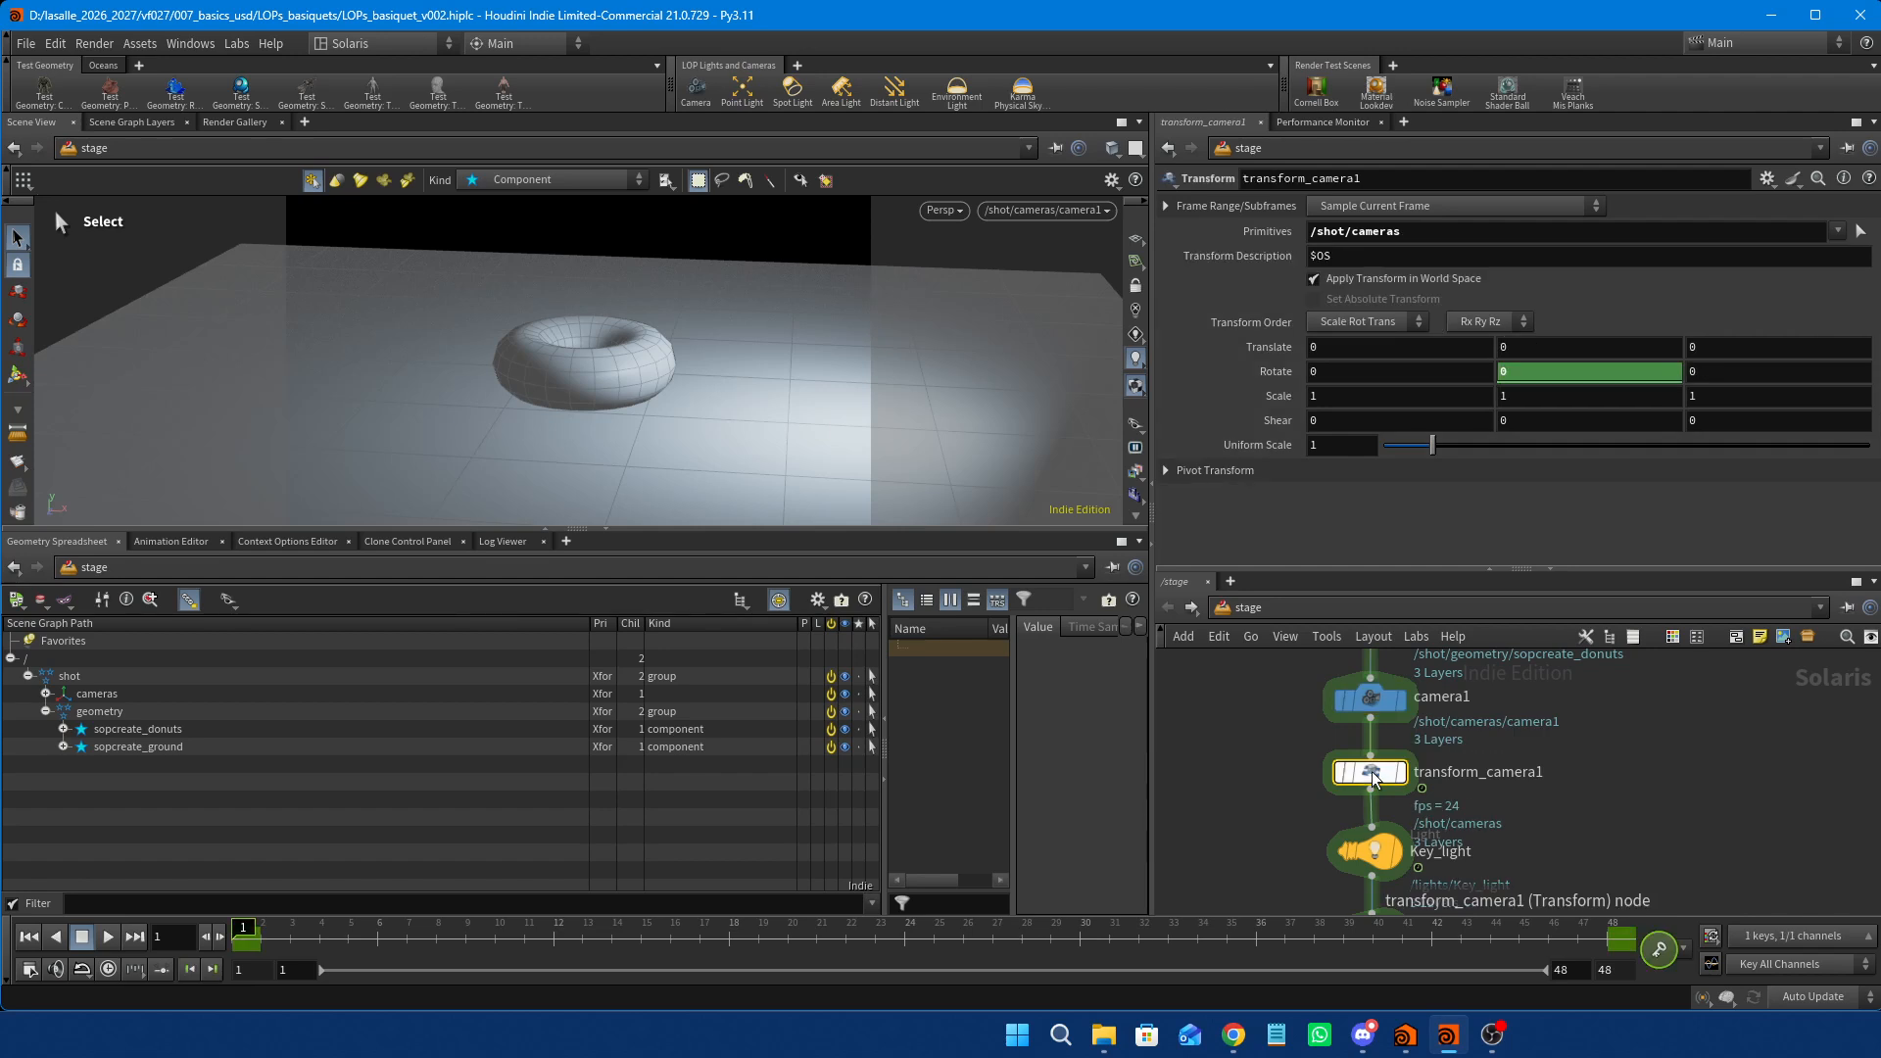
pyautogui.moveTo(1582, 802); pyautogui.dragTo(1561, 789, button='middle')
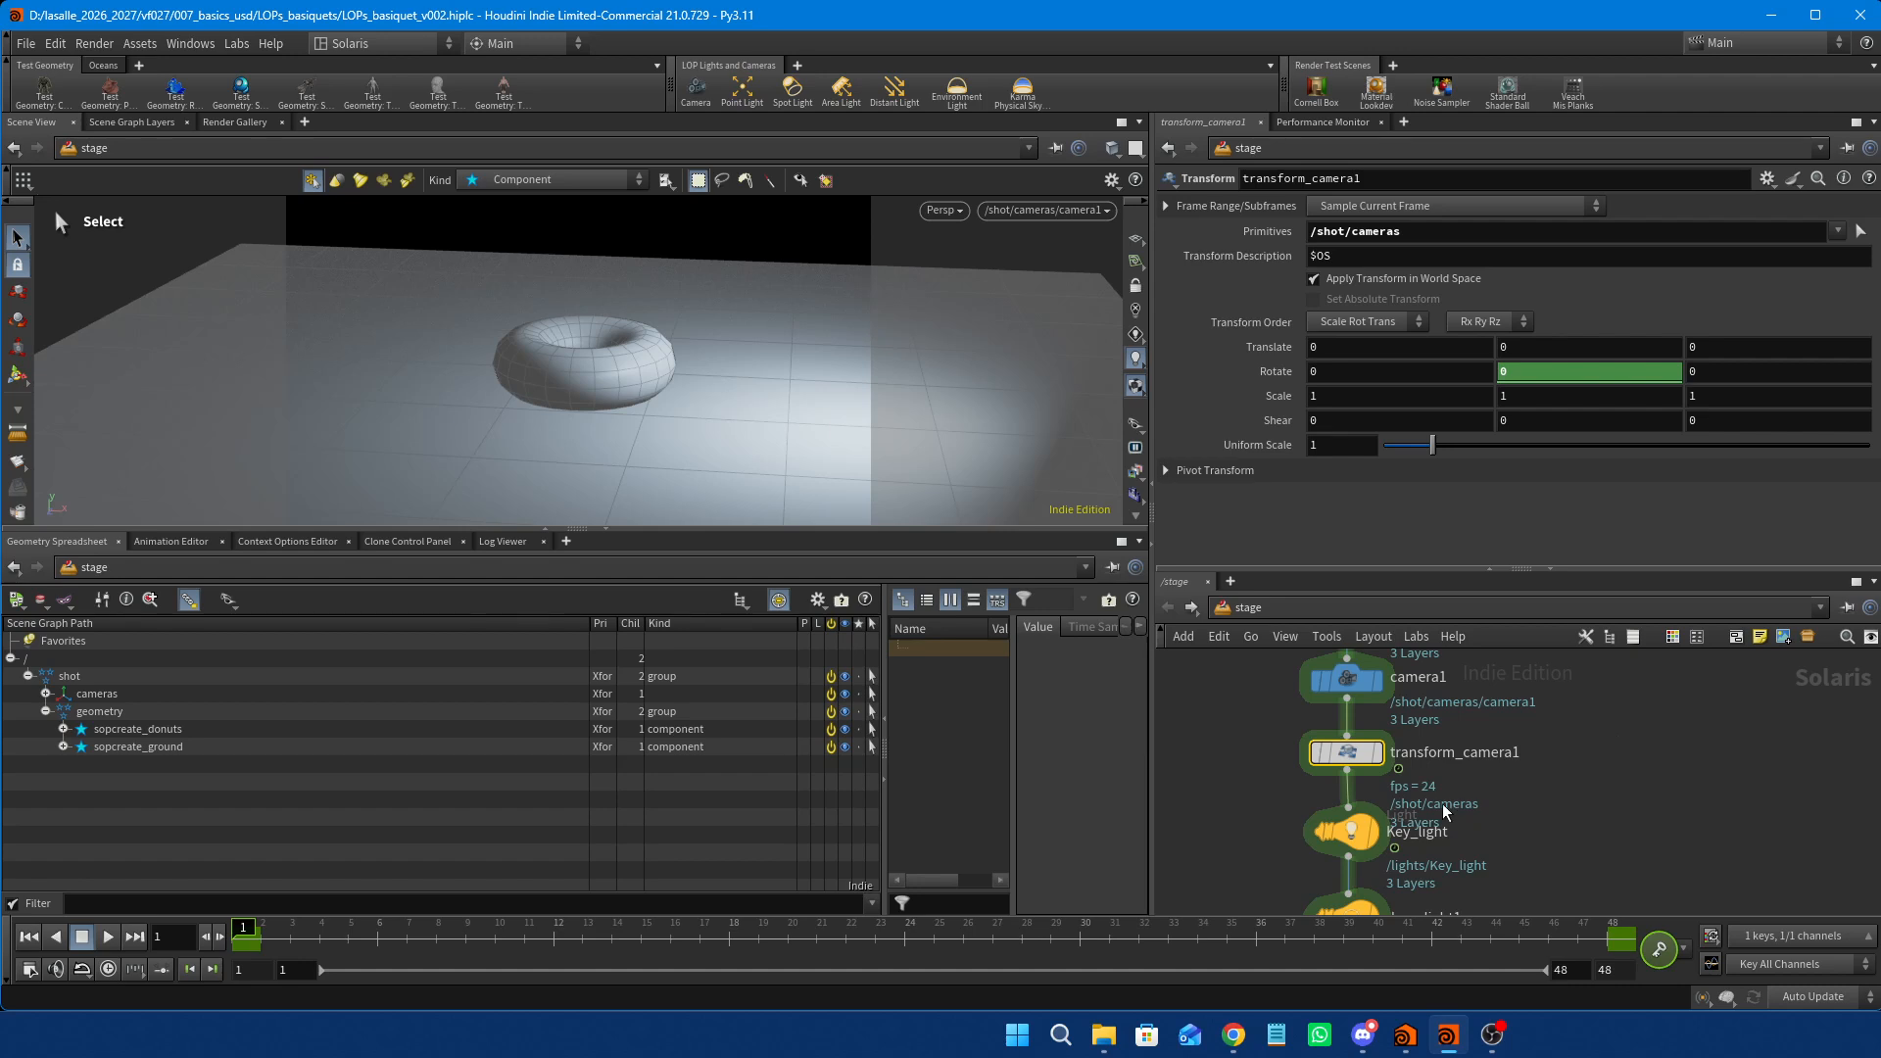
# Set Key_light's primitive path to /shot/lights/$OS and expand the lights branch in the scene graph.
pyautogui.click(1354, 825)
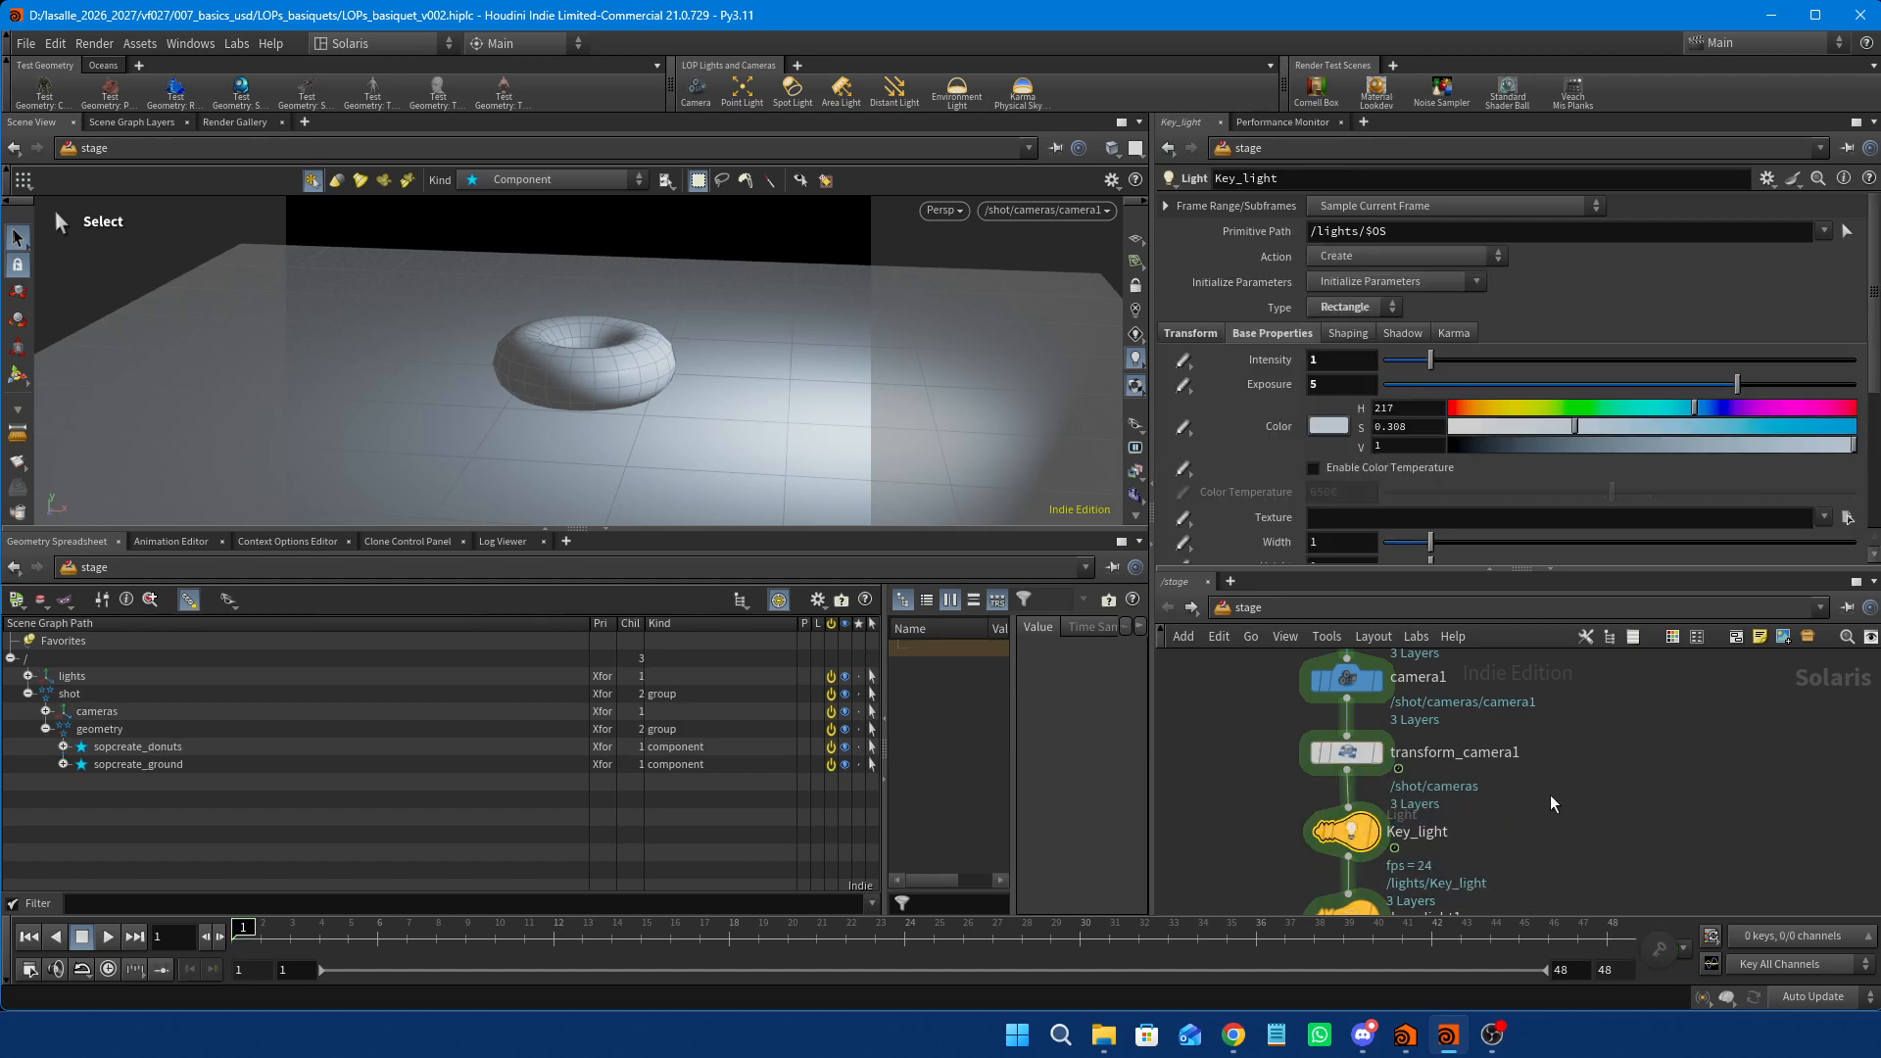
pyautogui.moveTo(1550, 804); pyautogui.dragTo(1550, 763, button='middle')
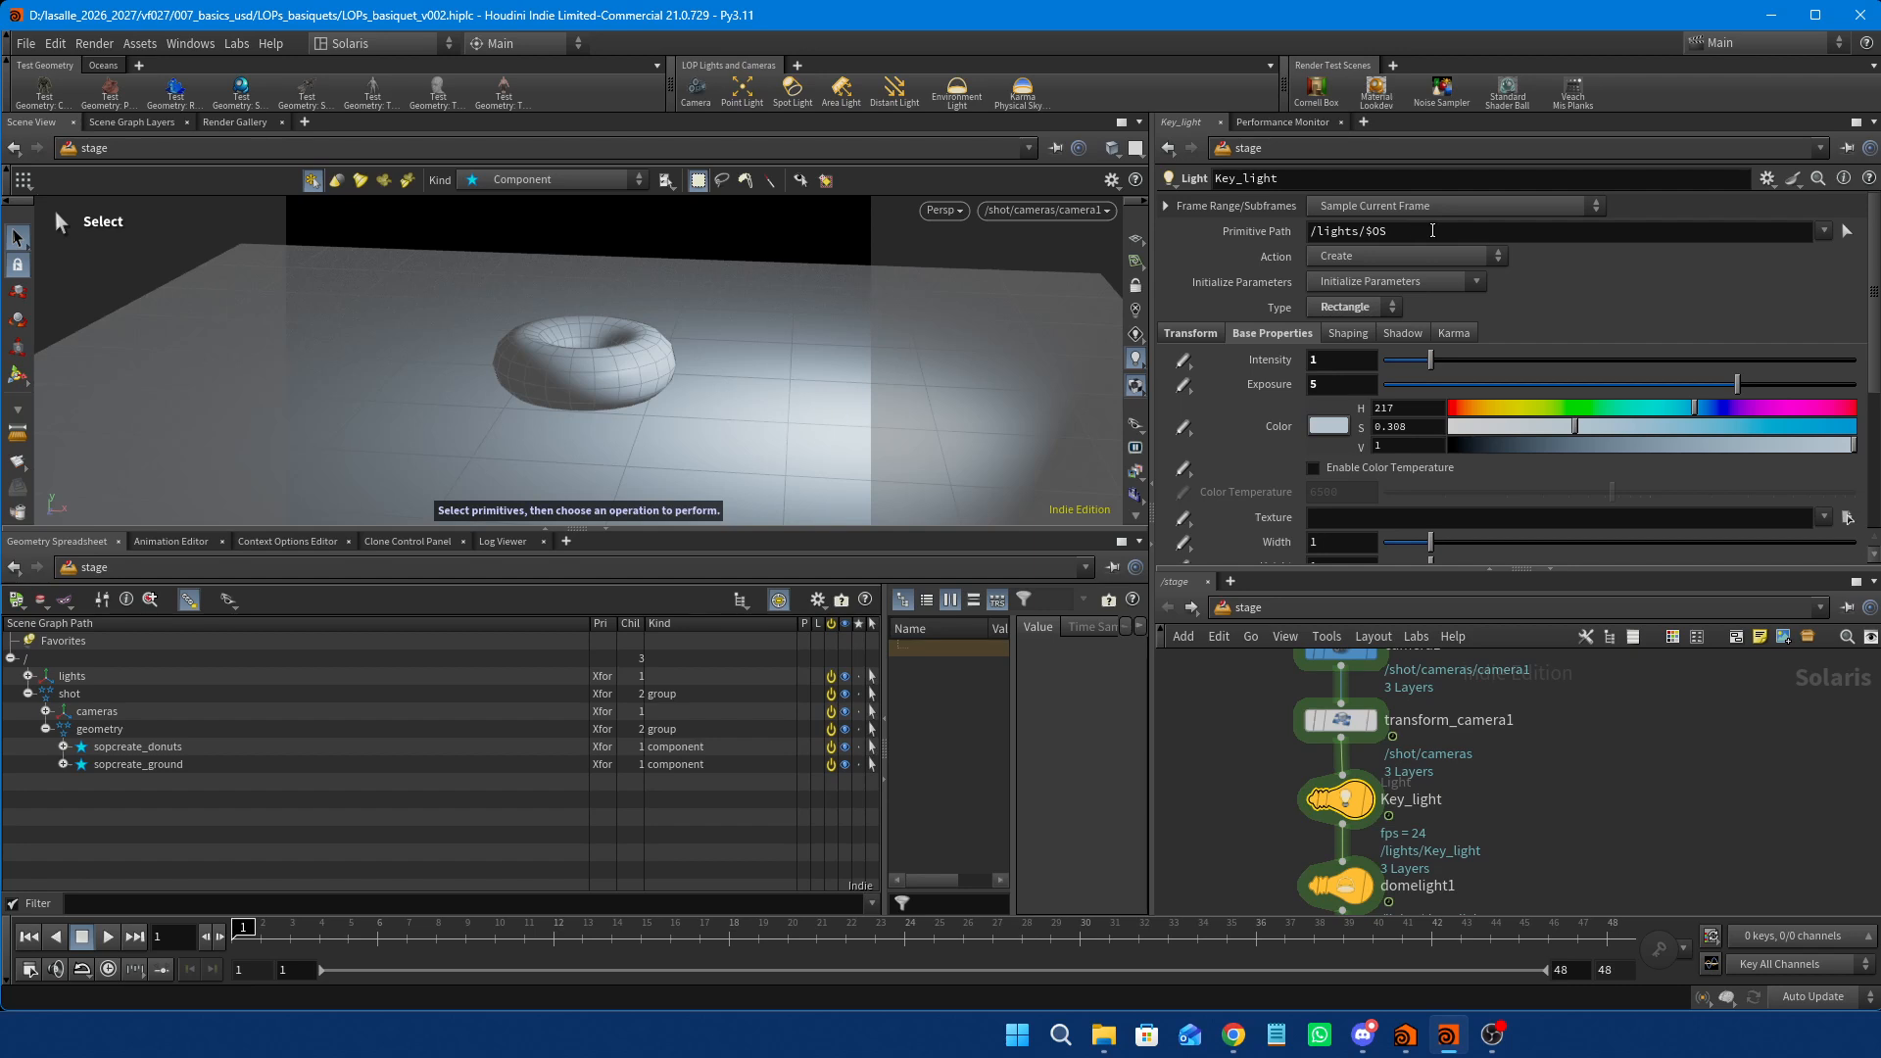
pyautogui.click(1432, 230)
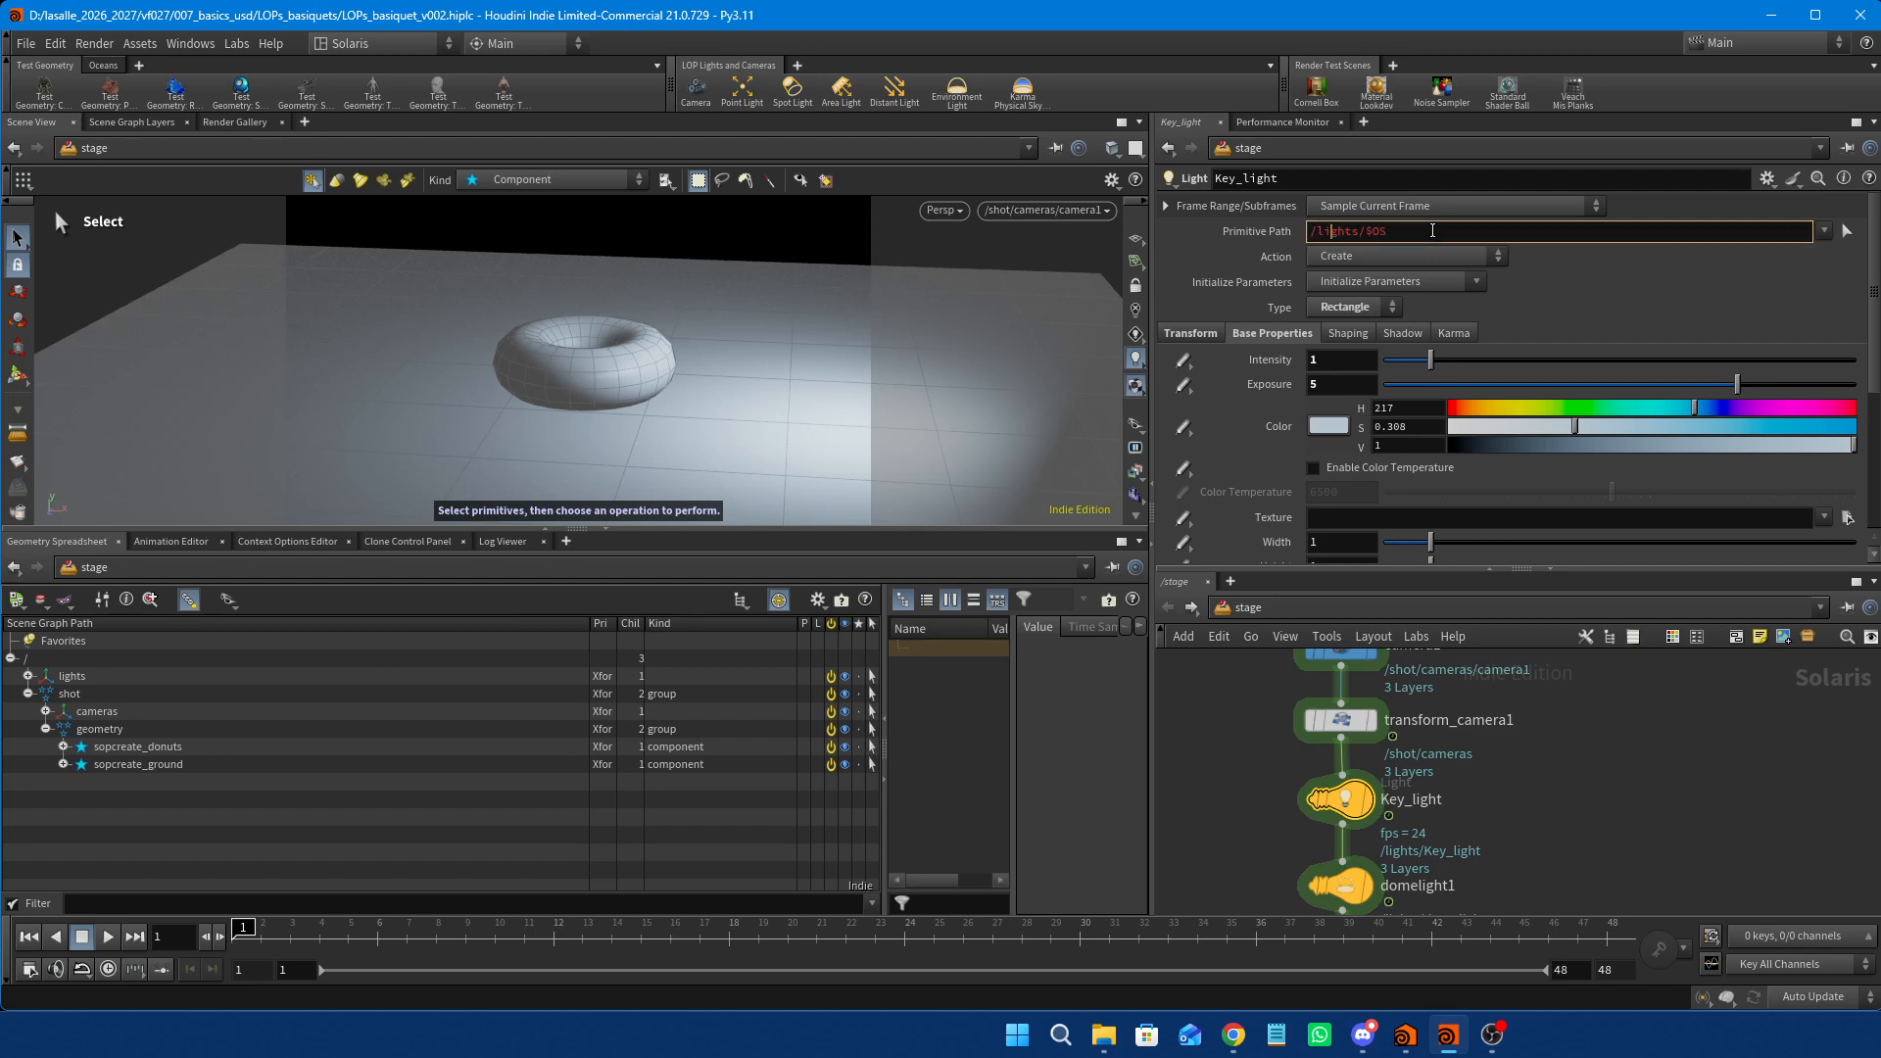
pyautogui.press('Left')
pyautogui.press('Left')
pyautogui.press('Left')
pyautogui.write('/shot')
pyautogui.click(1490, 232)
pyautogui.press('Return')
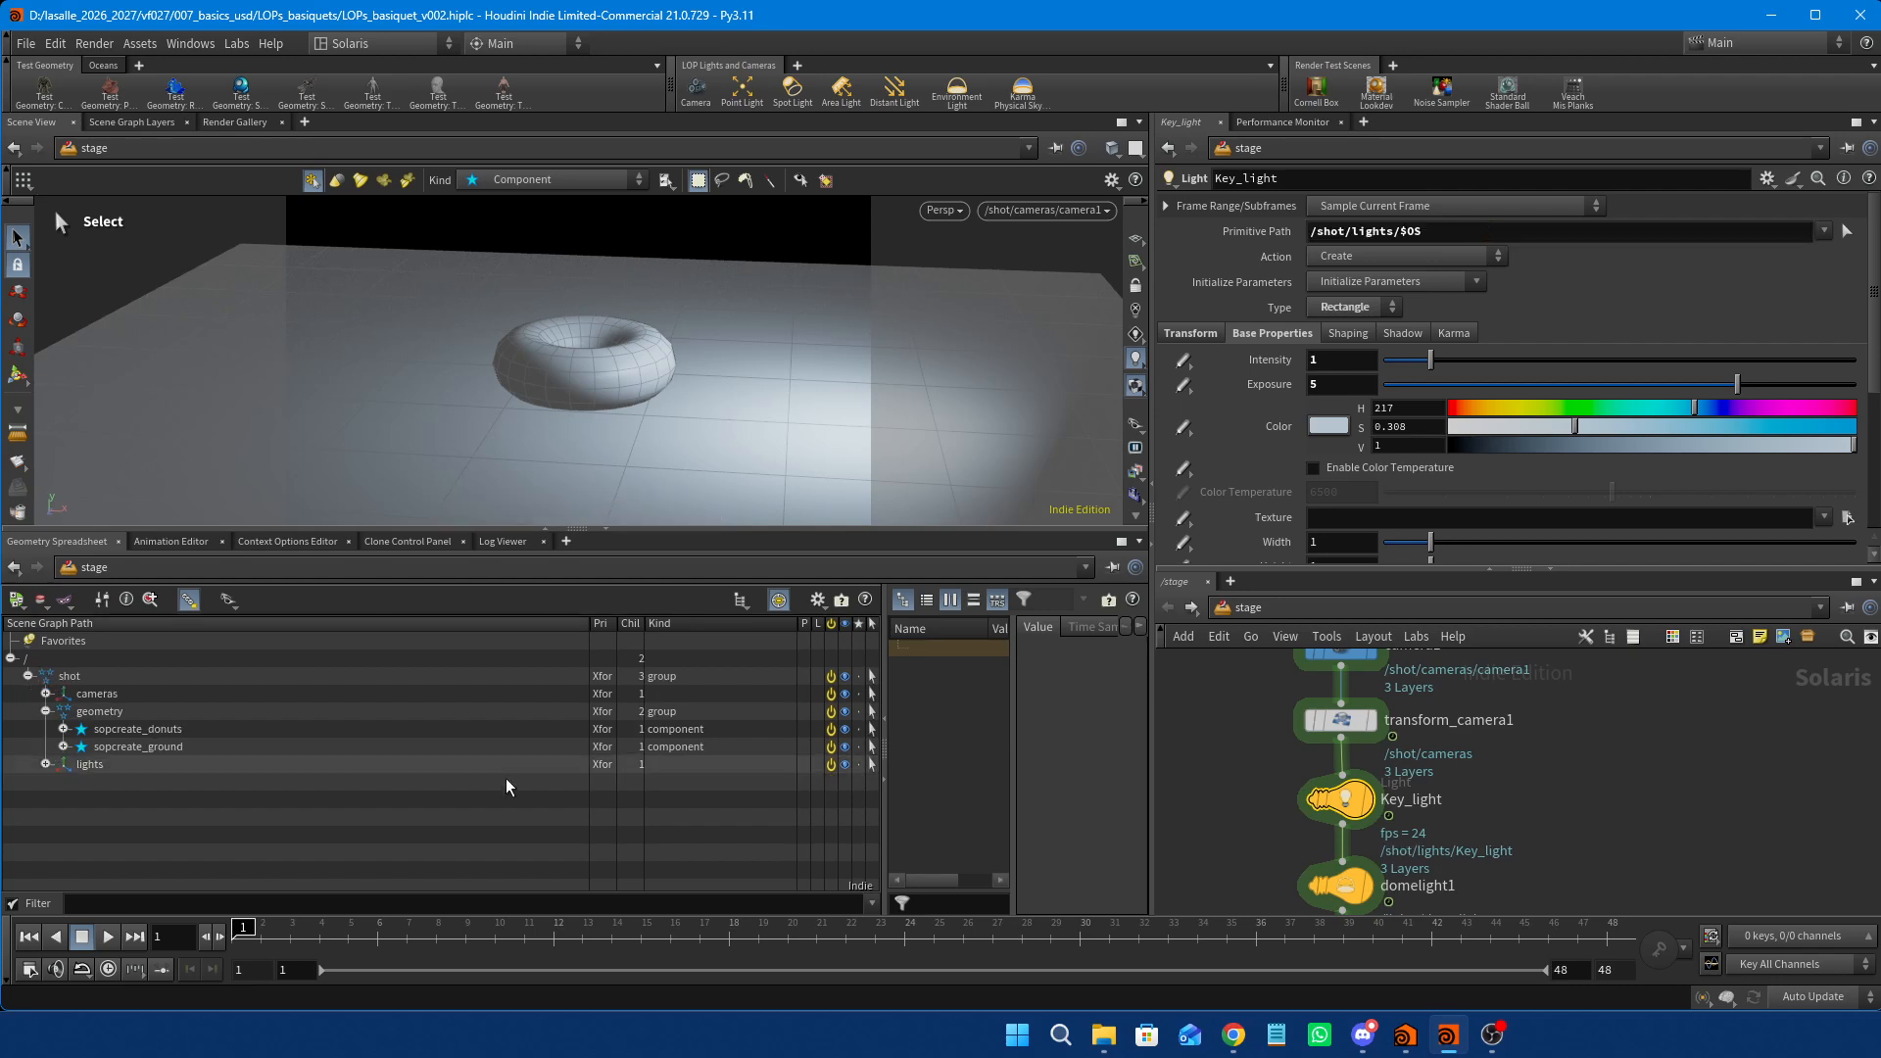
pyautogui.click(46, 764)
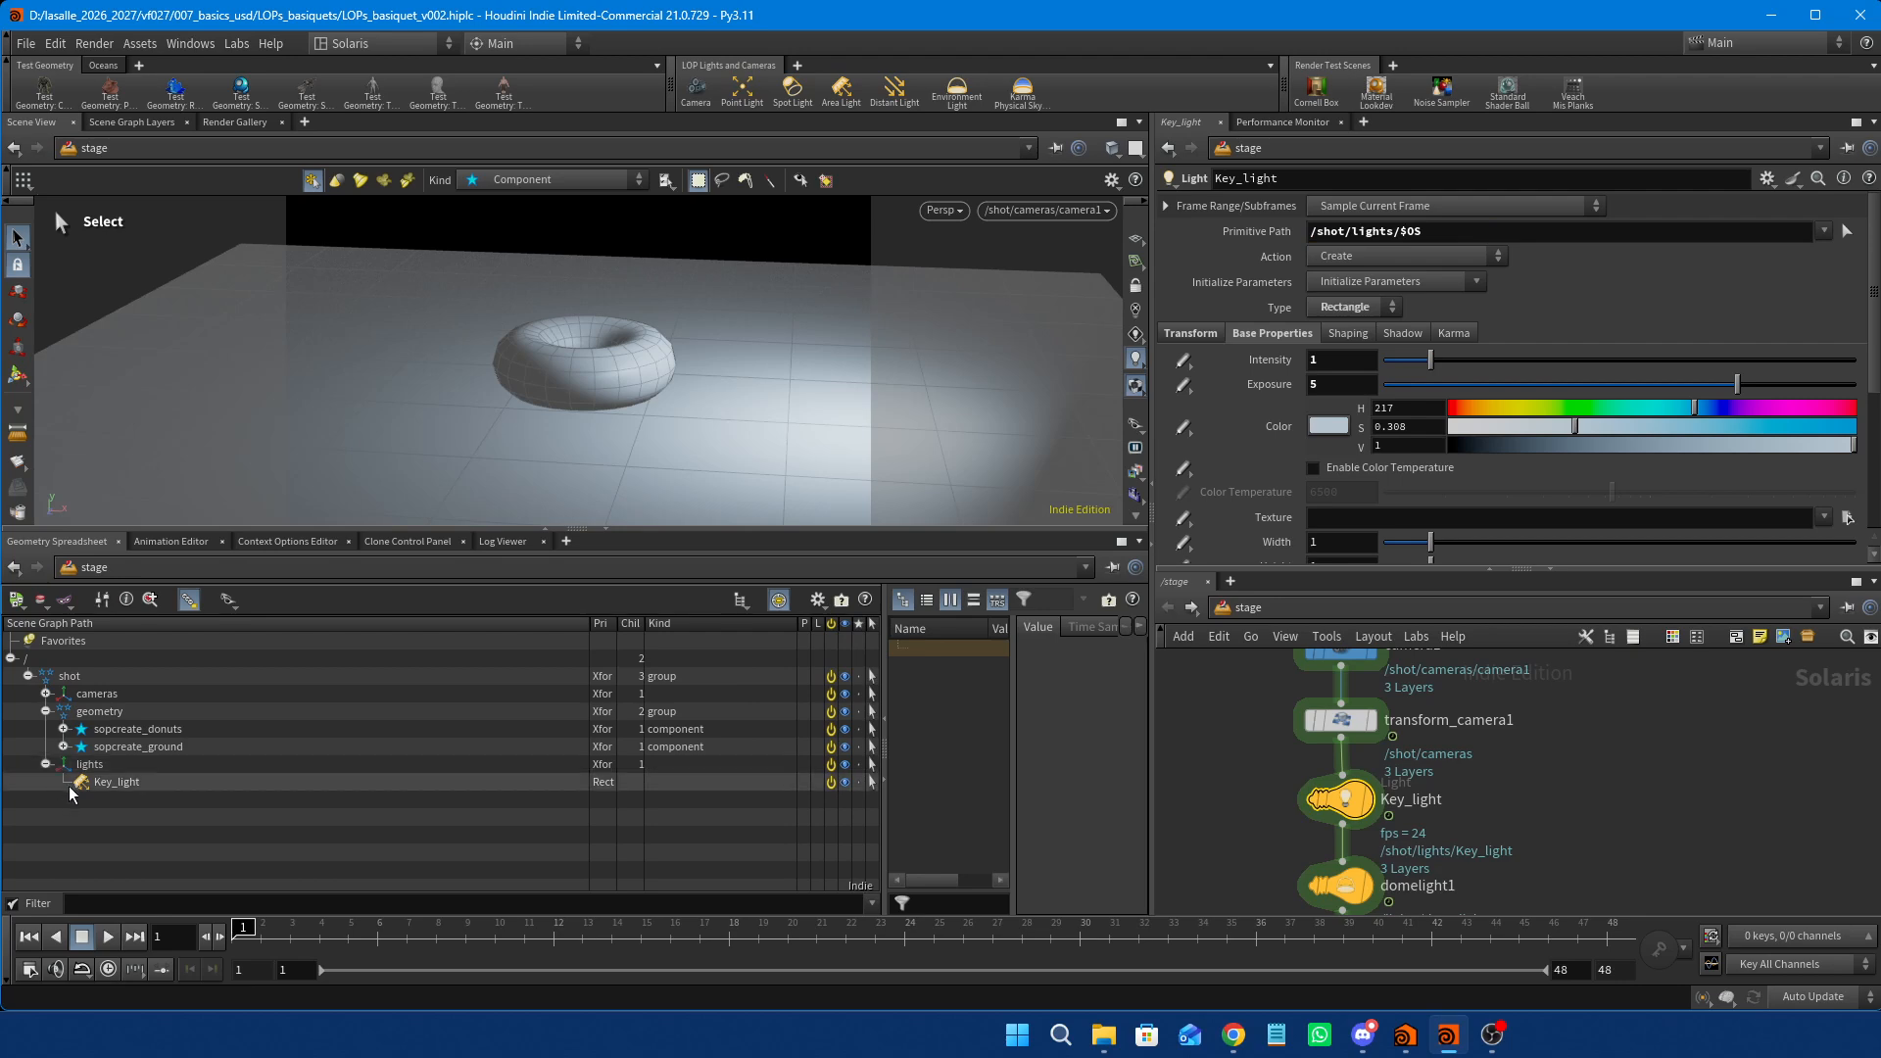
# Set domelight1's primitive path to /shot/lights/$OS like Key_light's, and collapse the lights branch under shot.
pyautogui.moveTo(1422, 231); pyautogui.dragTo(1310, 229)
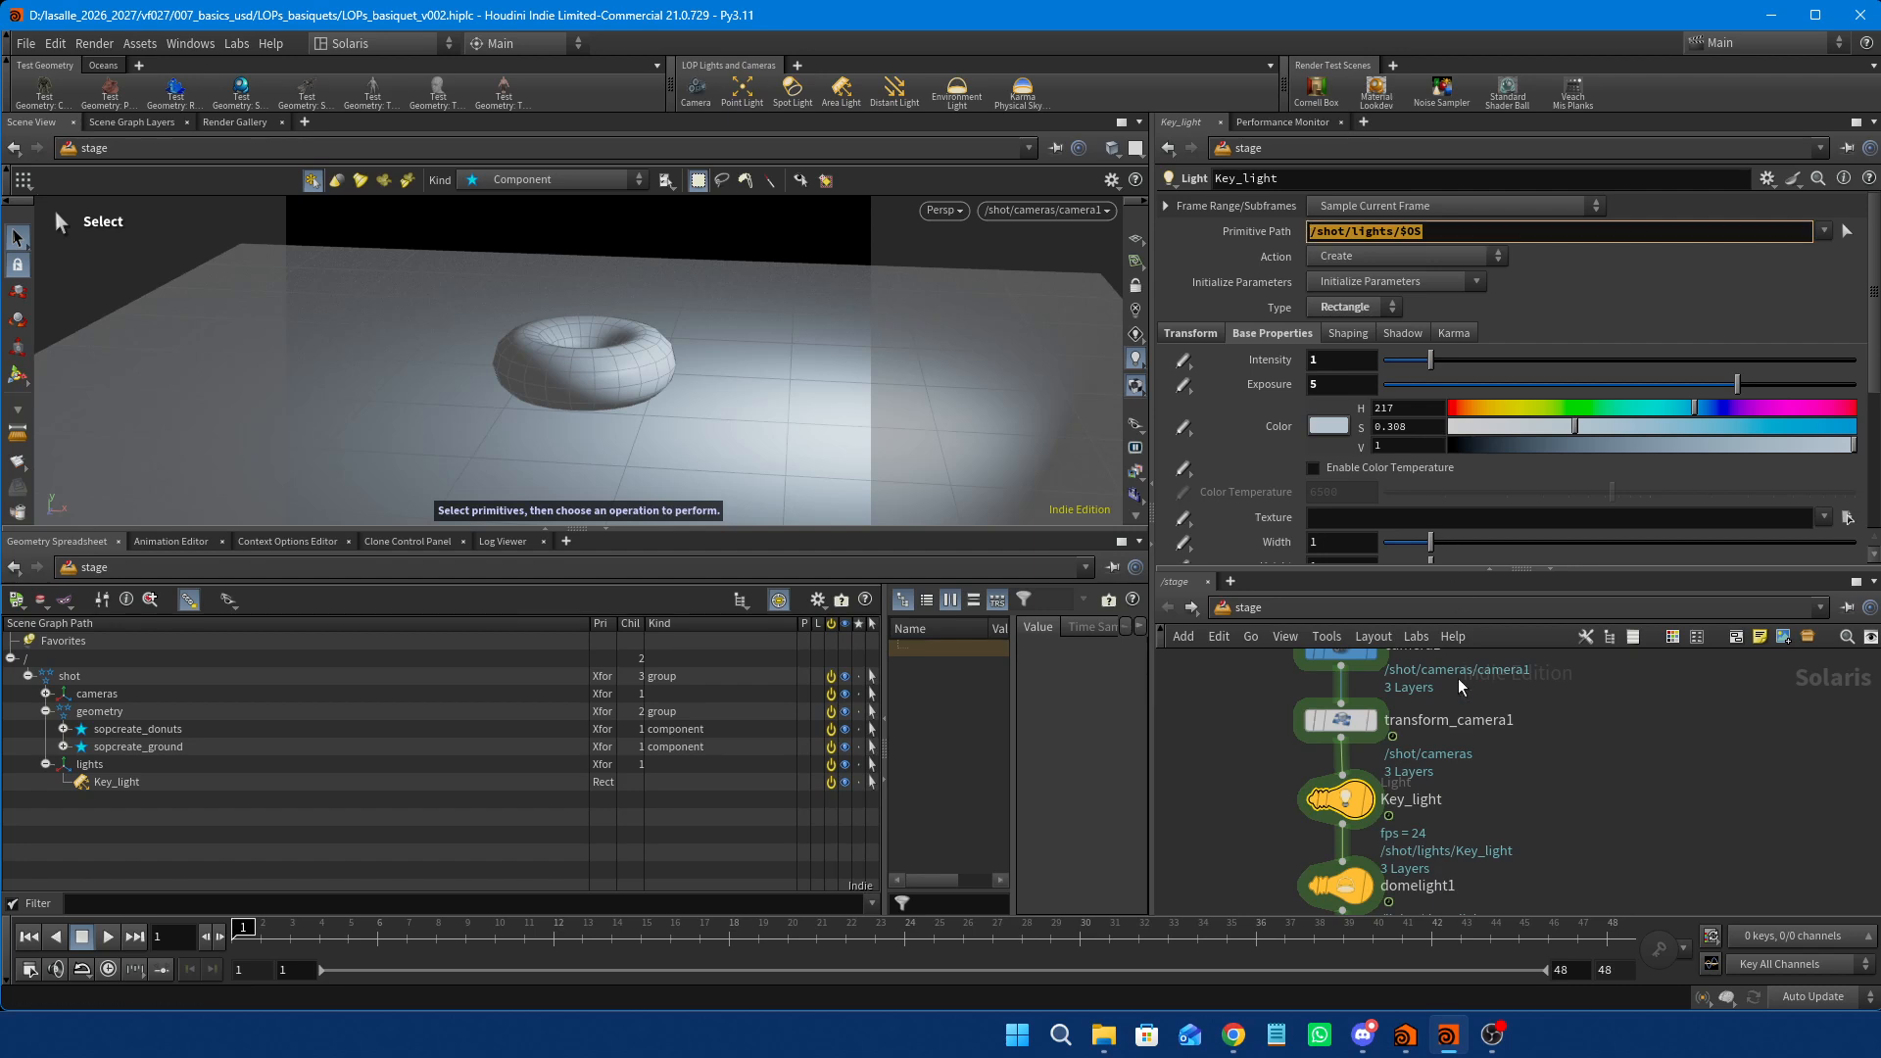
pyautogui.moveTo(1475, 819); pyautogui.dragTo(1486, 691, button='middle')
pyautogui.moveTo(1350, 760)
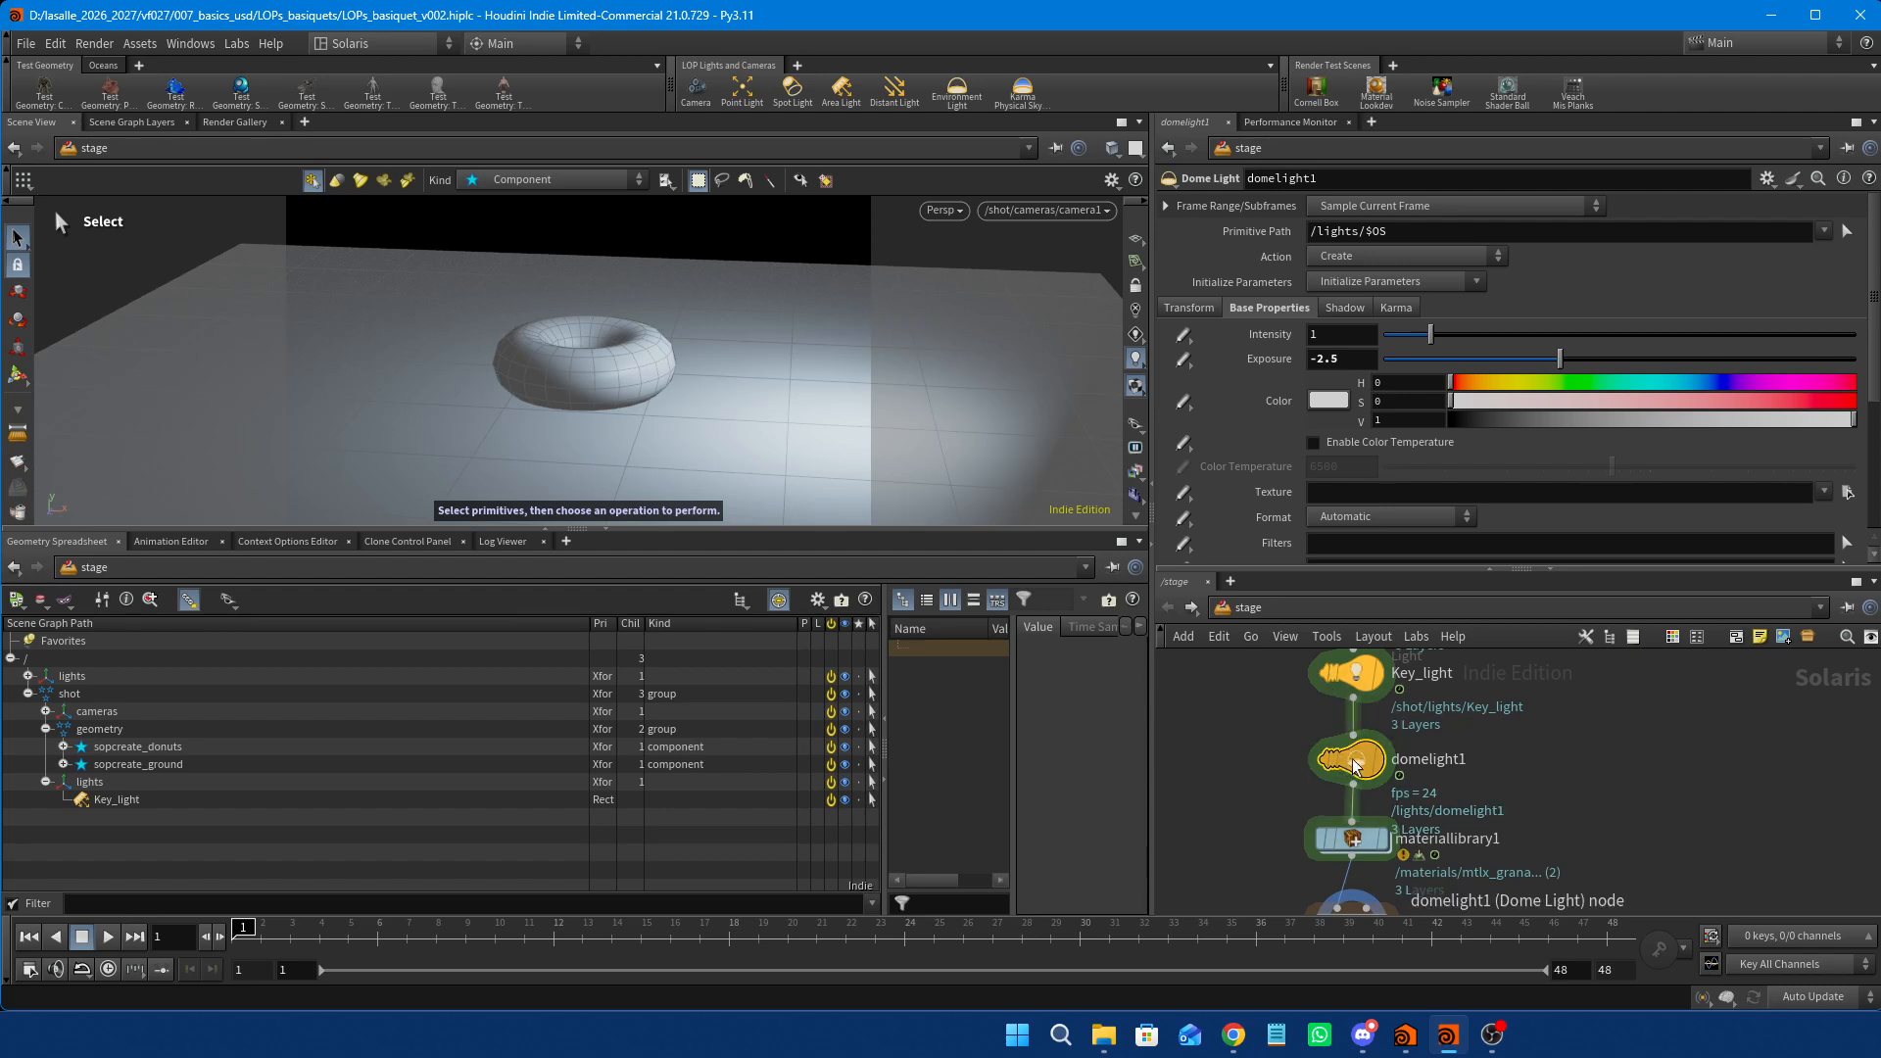
pyautogui.click(28, 676)
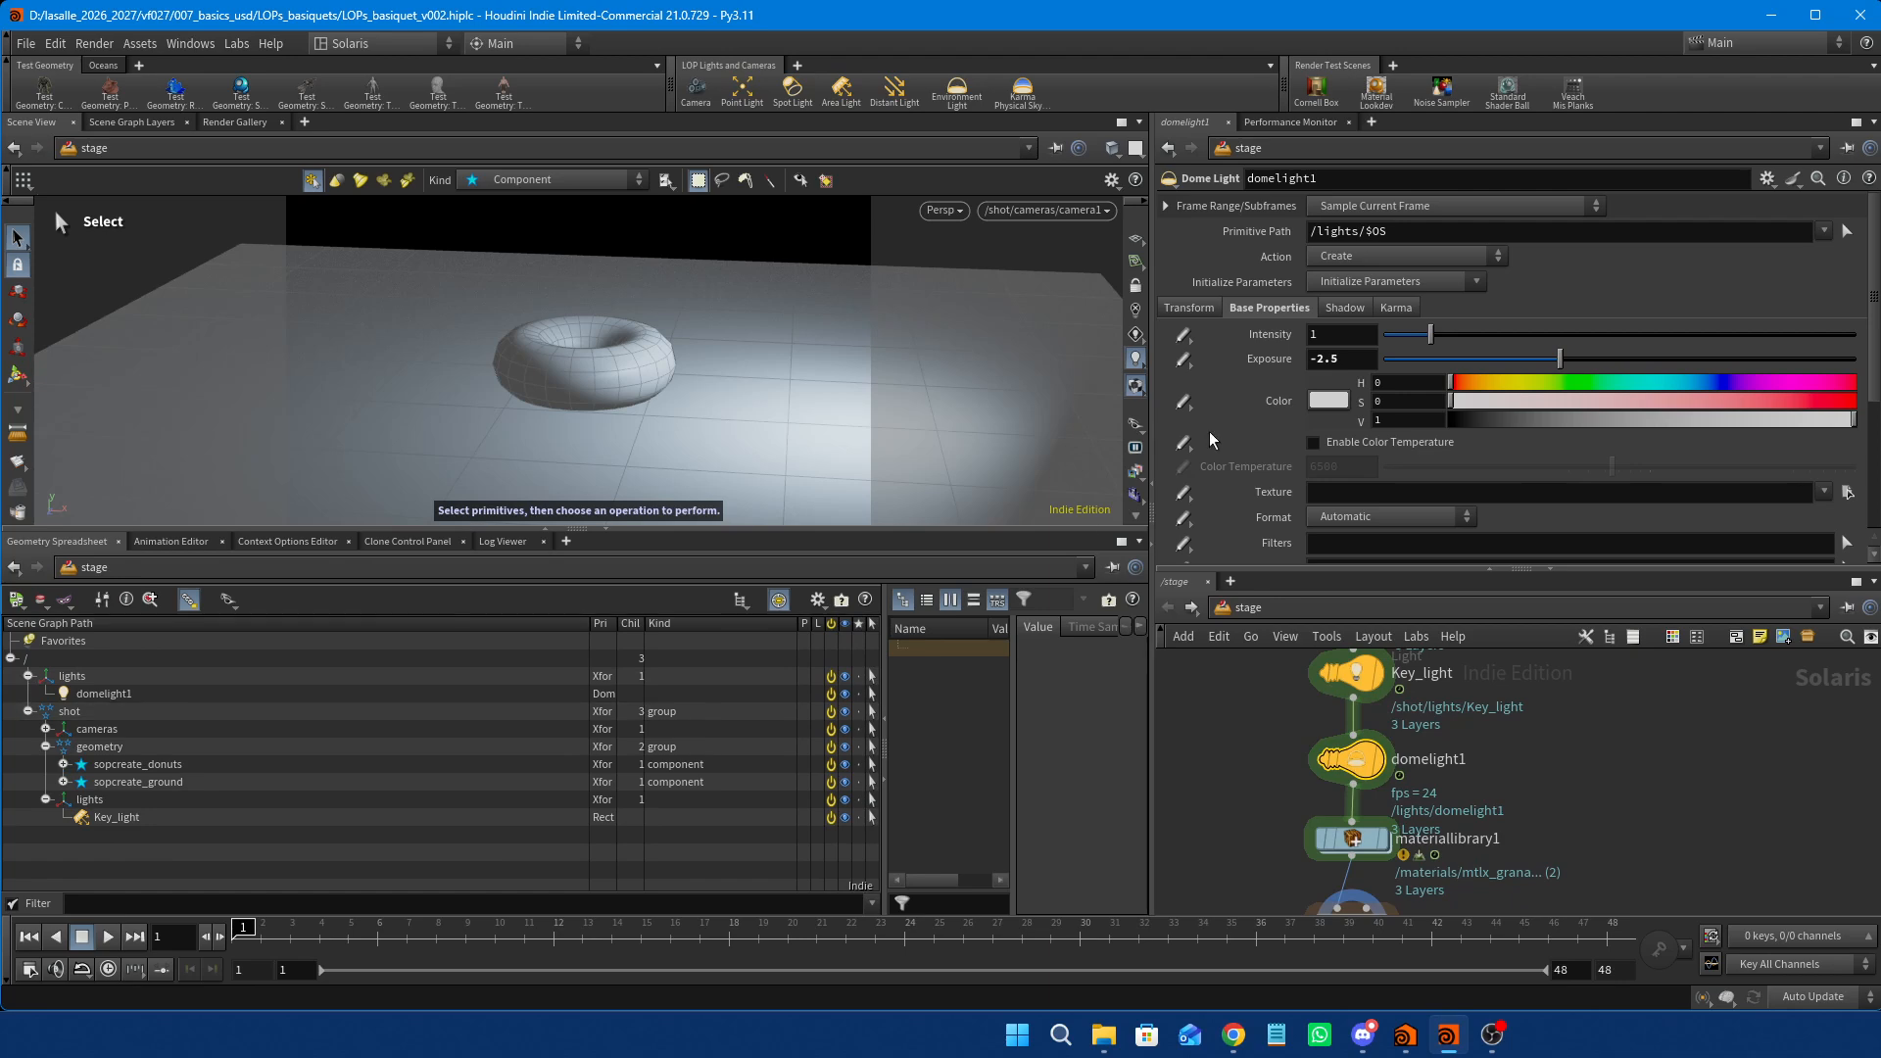
pyautogui.doubleClick(1376, 232)
pyautogui.click(1310, 233)
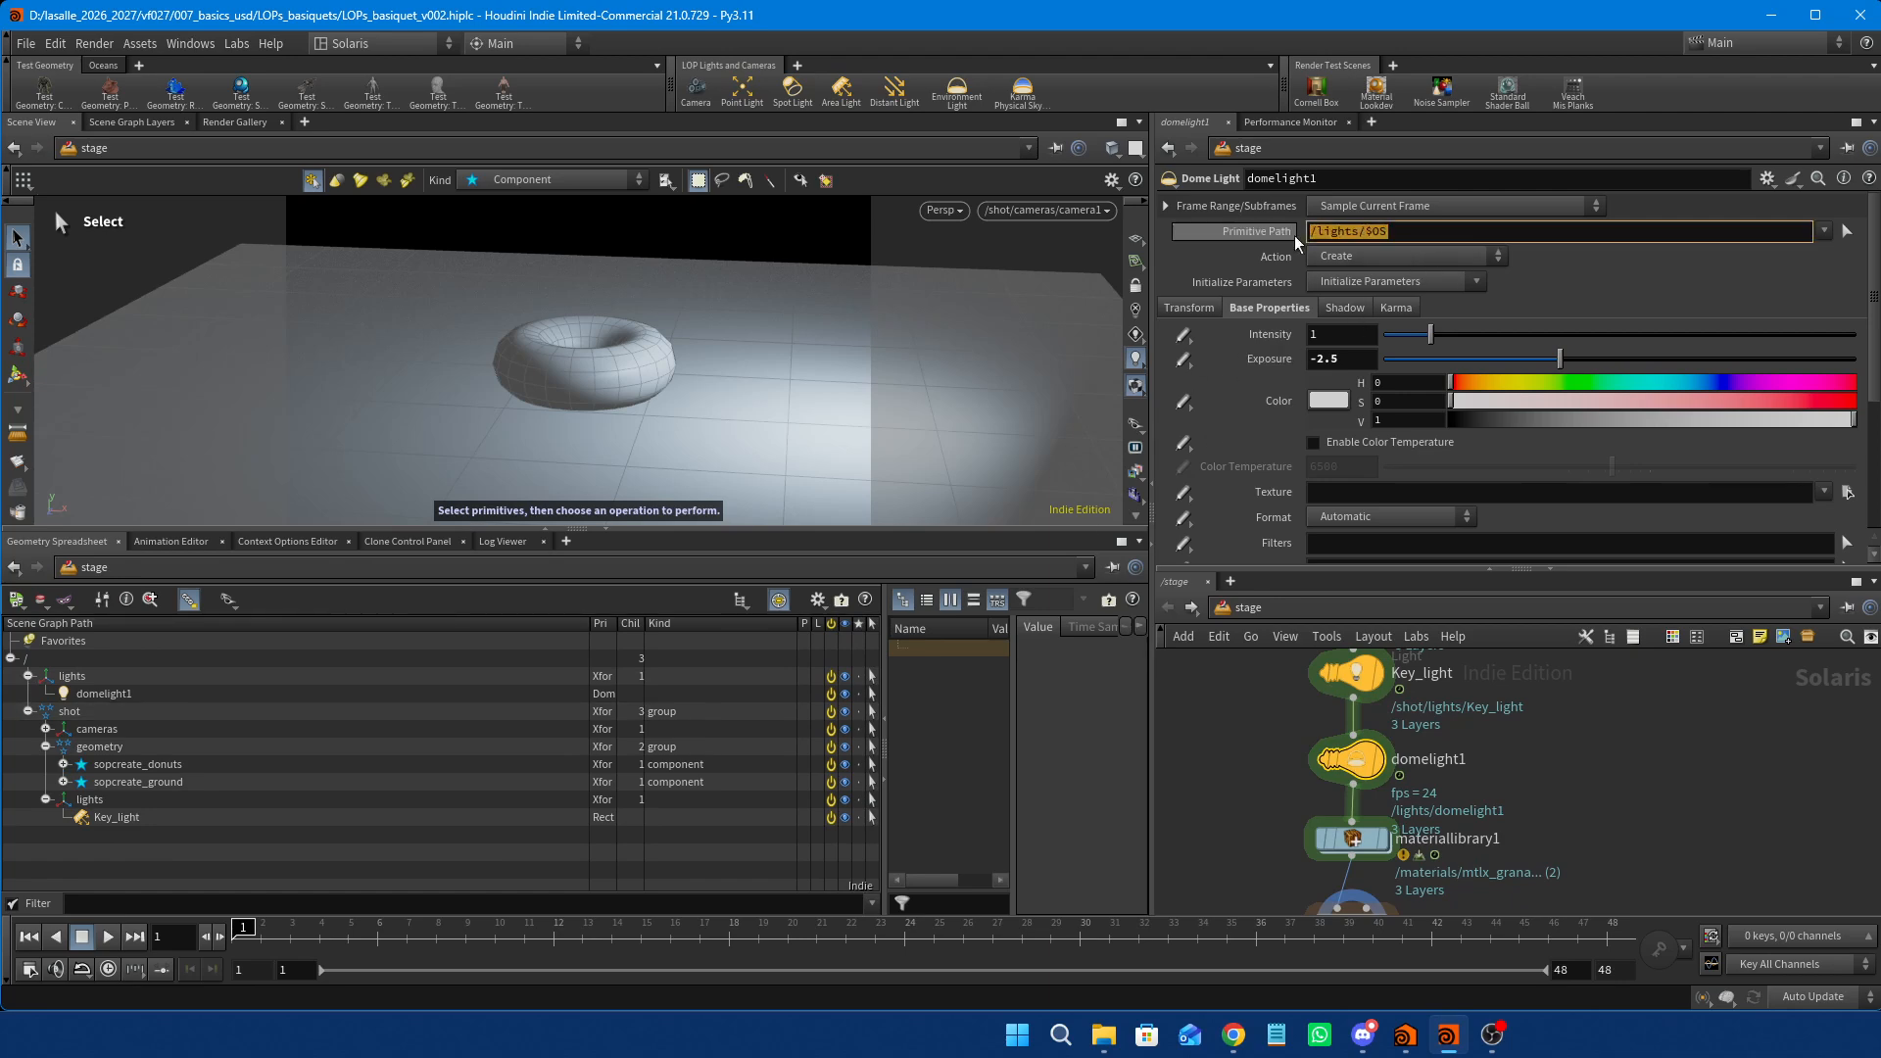
pyautogui.write('/shot')
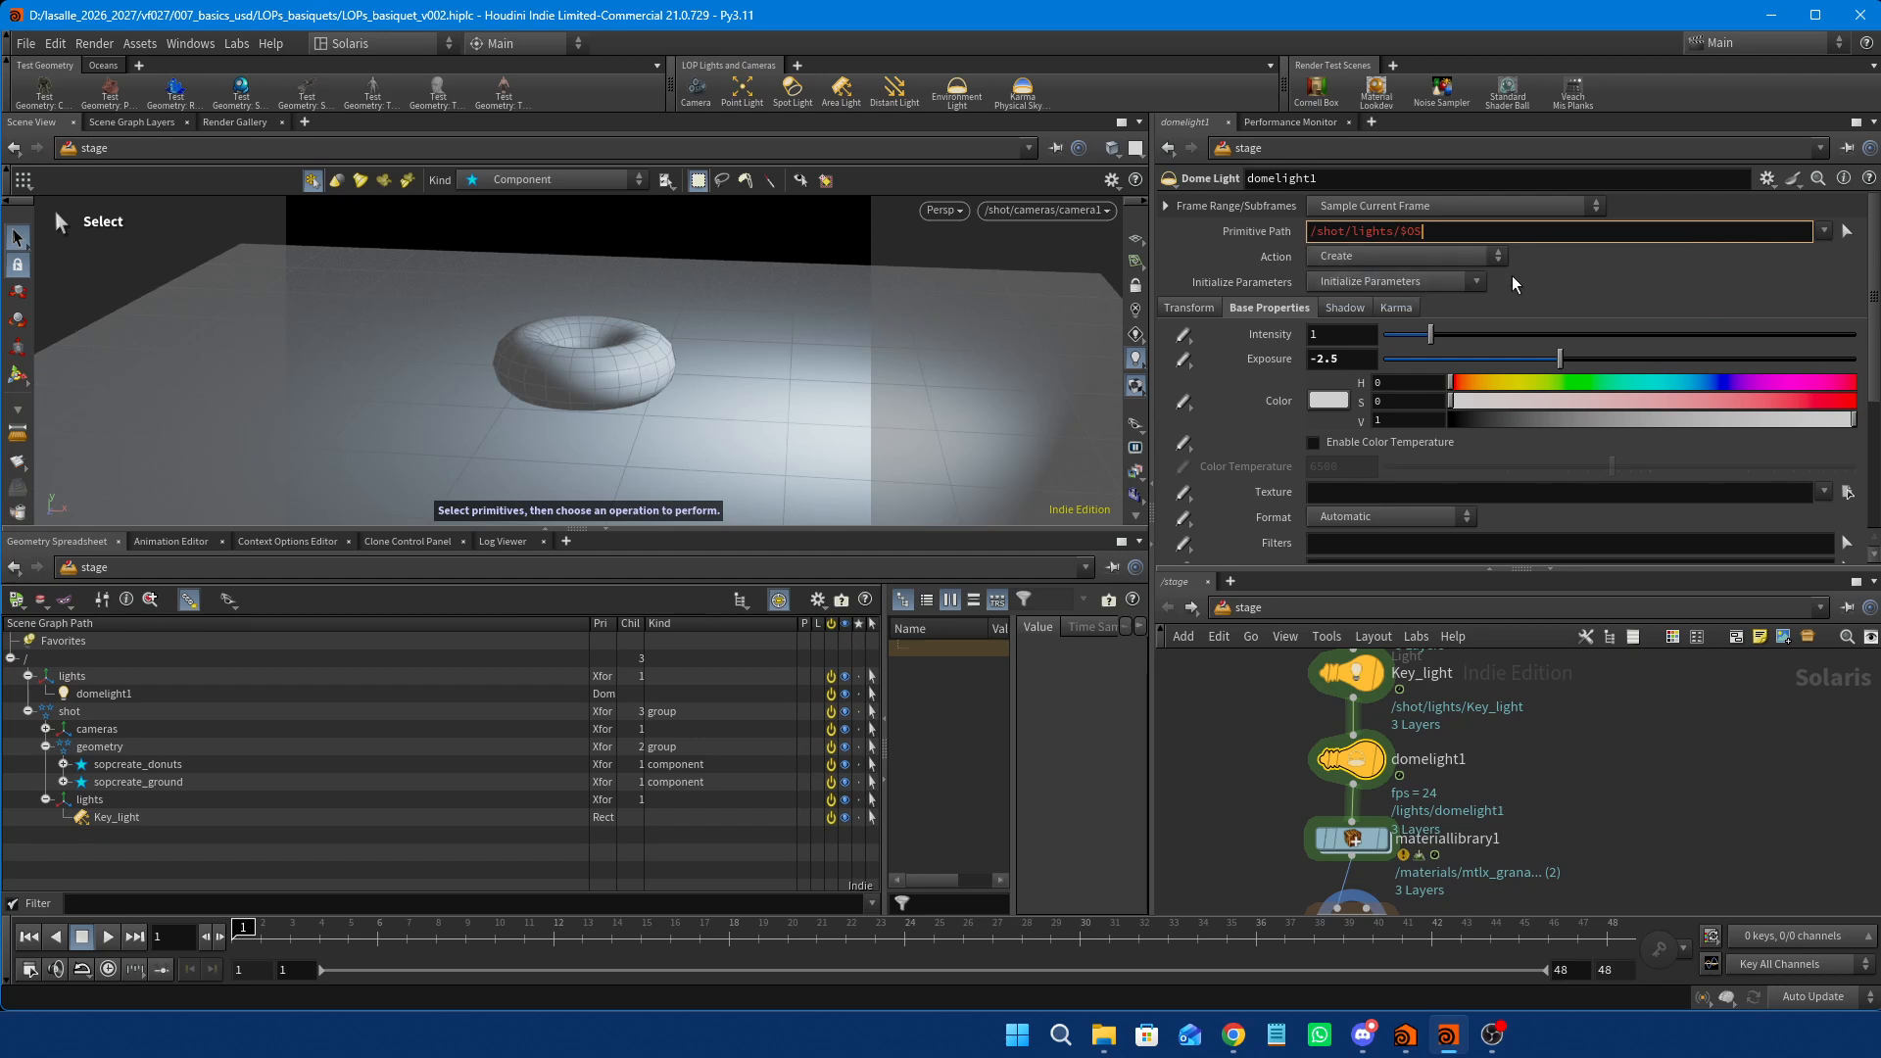
pyautogui.press('Return')
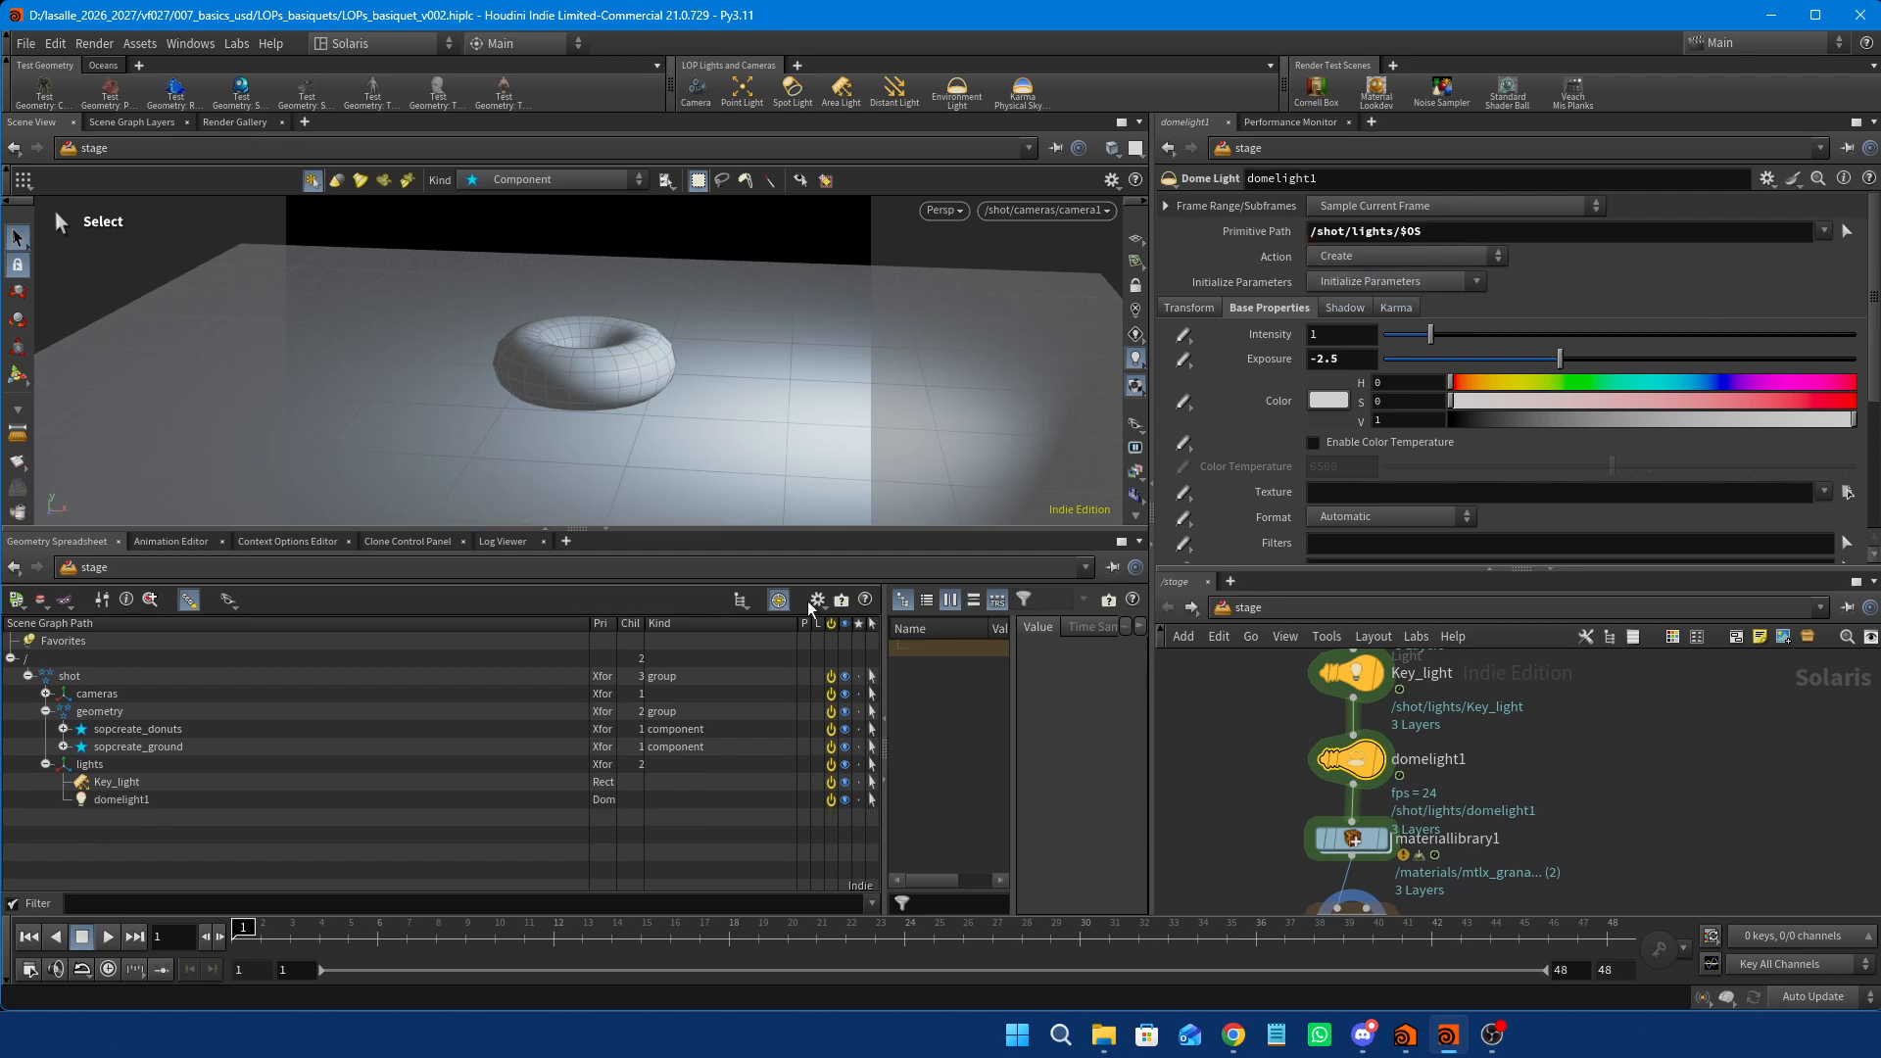
pyautogui.click(45, 765)
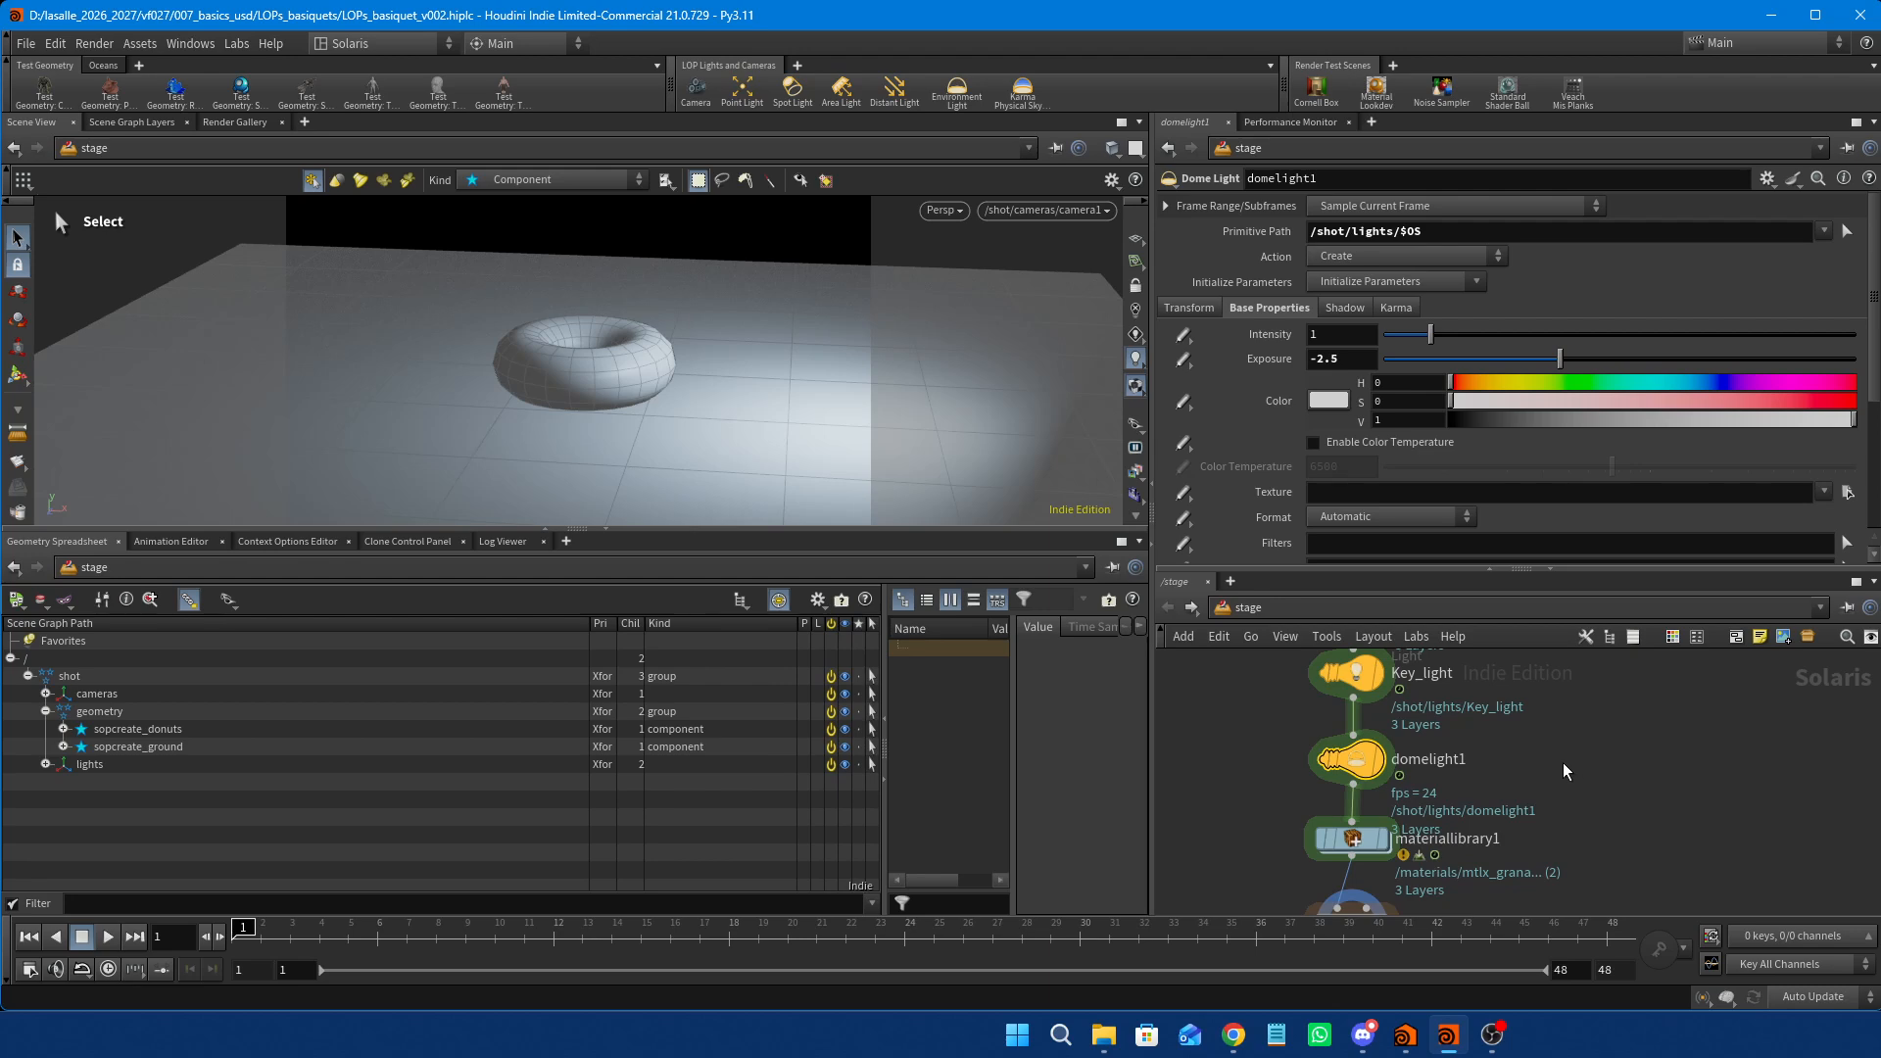
# Read the warning details of the materiallibrary1 node and close its info window.
pyautogui.moveTo(1546, 820); pyautogui.dragTo(1551, 763, button='middle')
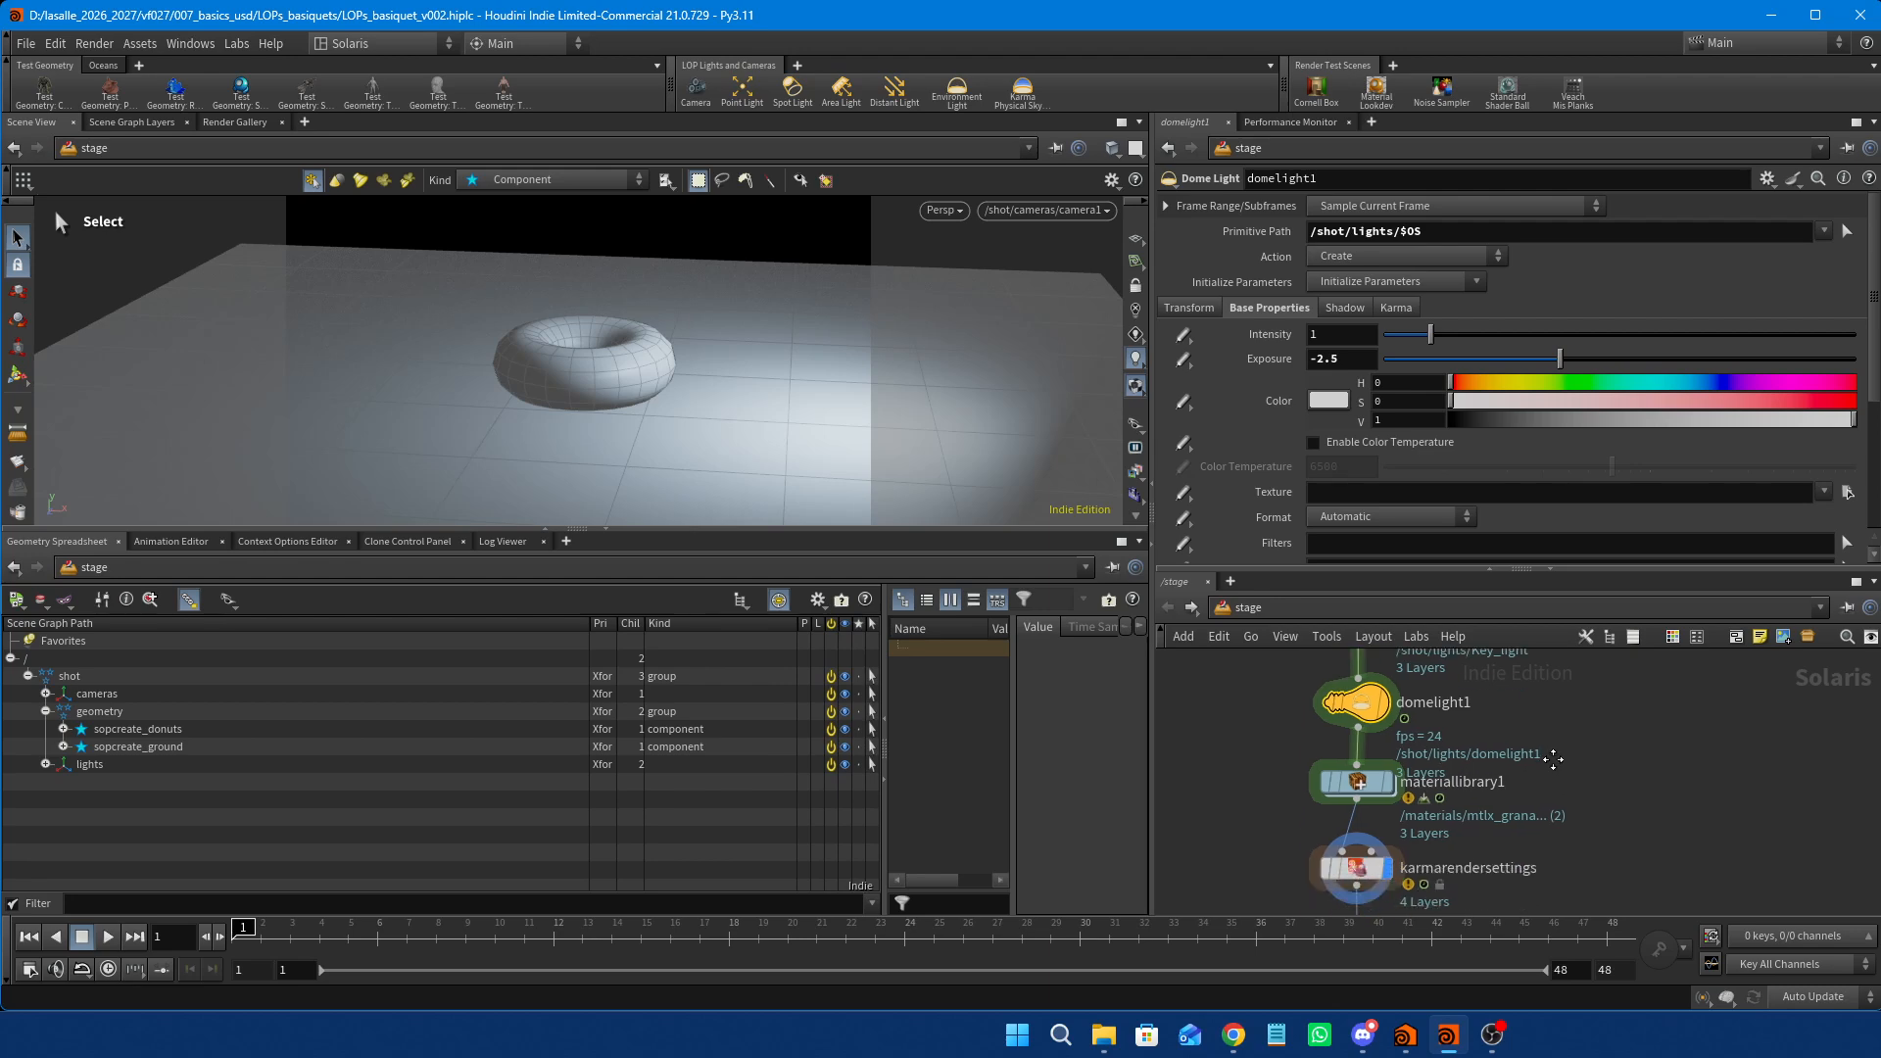
pyautogui.moveTo(1362, 792)
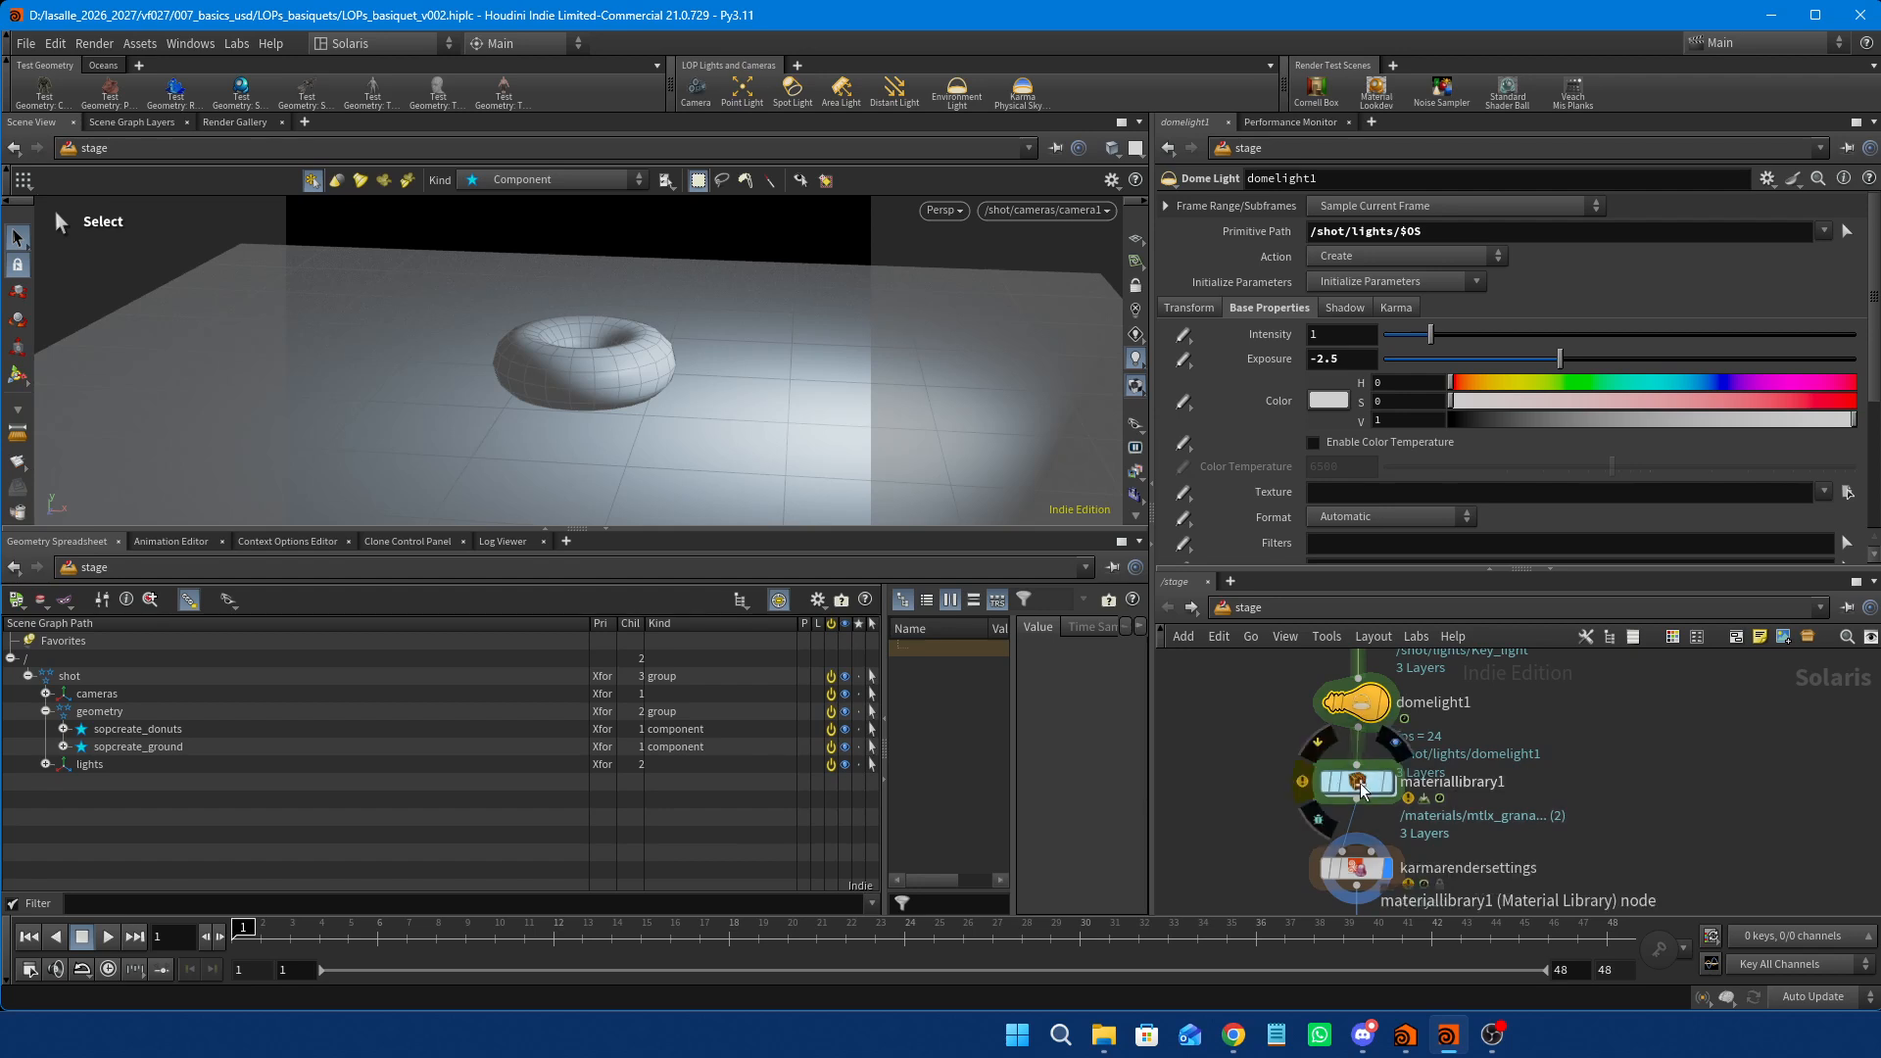
pyautogui.click(1303, 782)
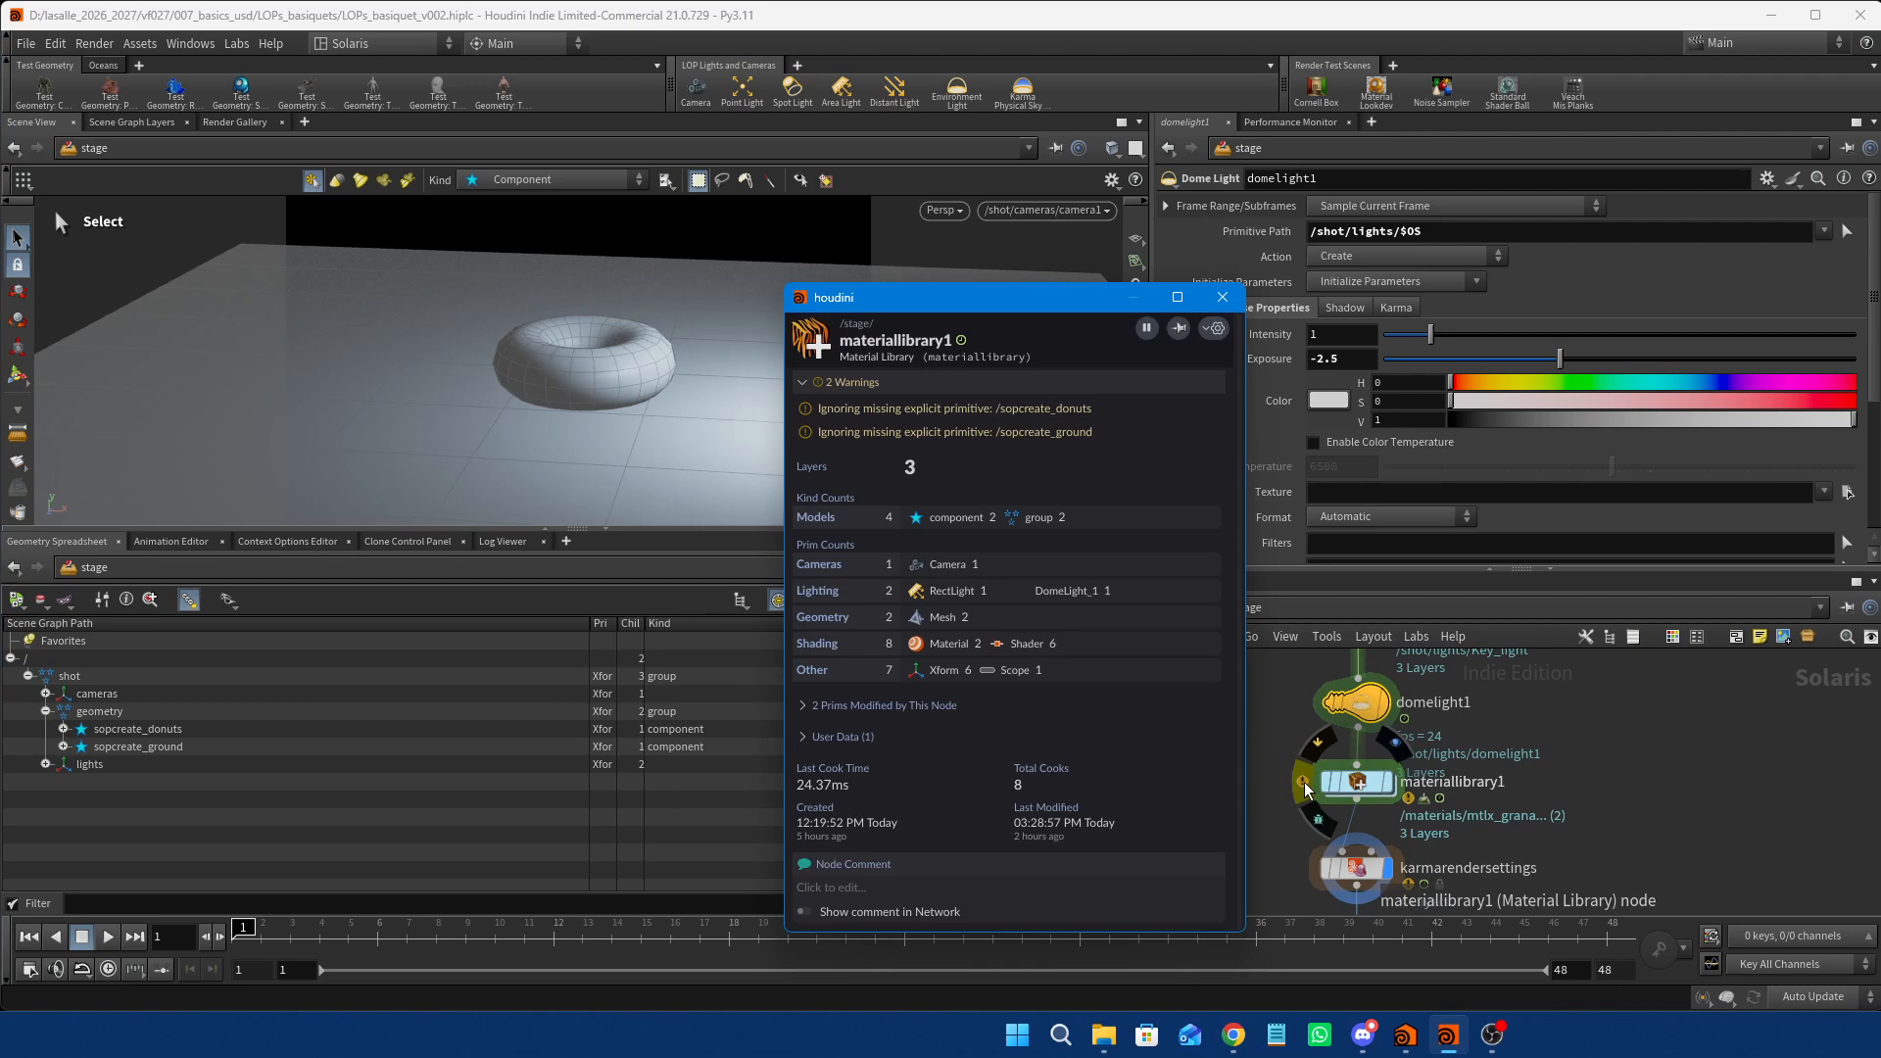
pyautogui.click(1221, 297)
pyautogui.moveTo(1568, 672); pyautogui.dragTo(1580, 721, button='middle')
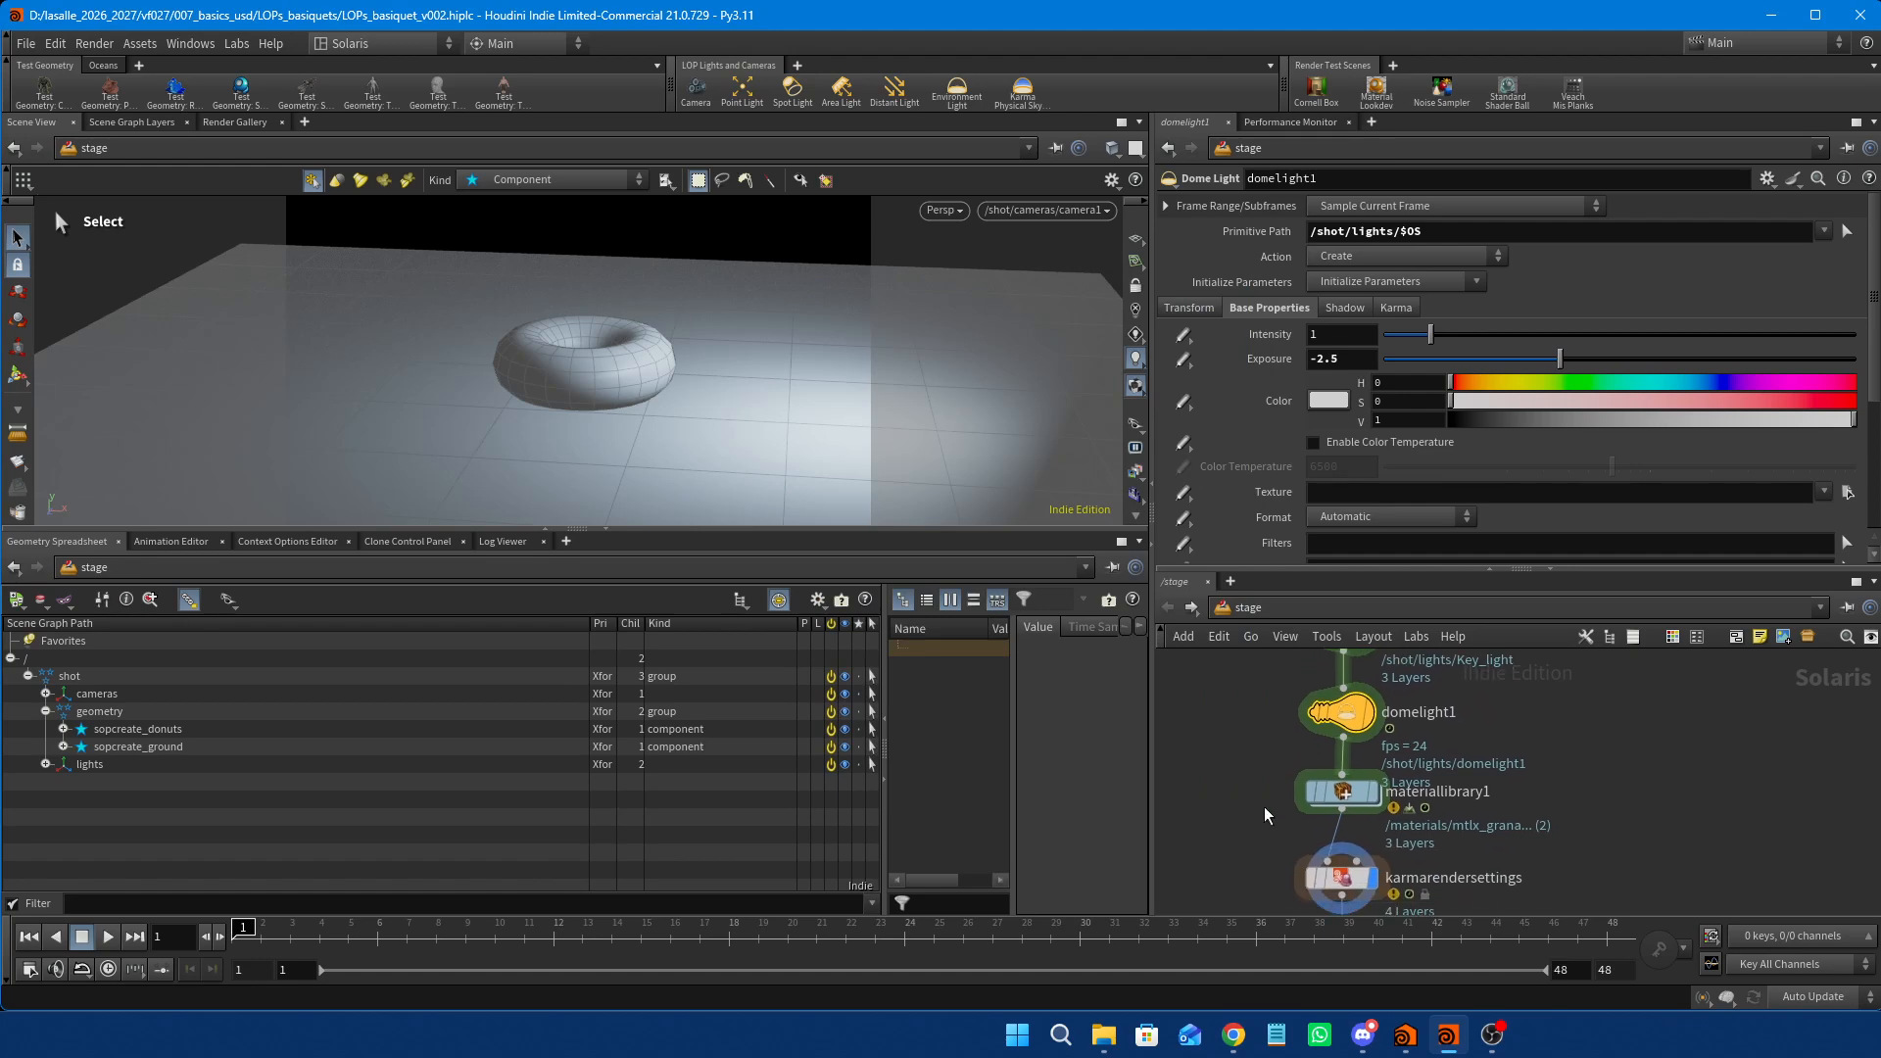
# Look inside materiallibrary1 at its mtlx_grana and mtlx_green subnetworks, and return to the stage level.
pyautogui.click(1344, 794)
pyautogui.moveTo(1344, 790)
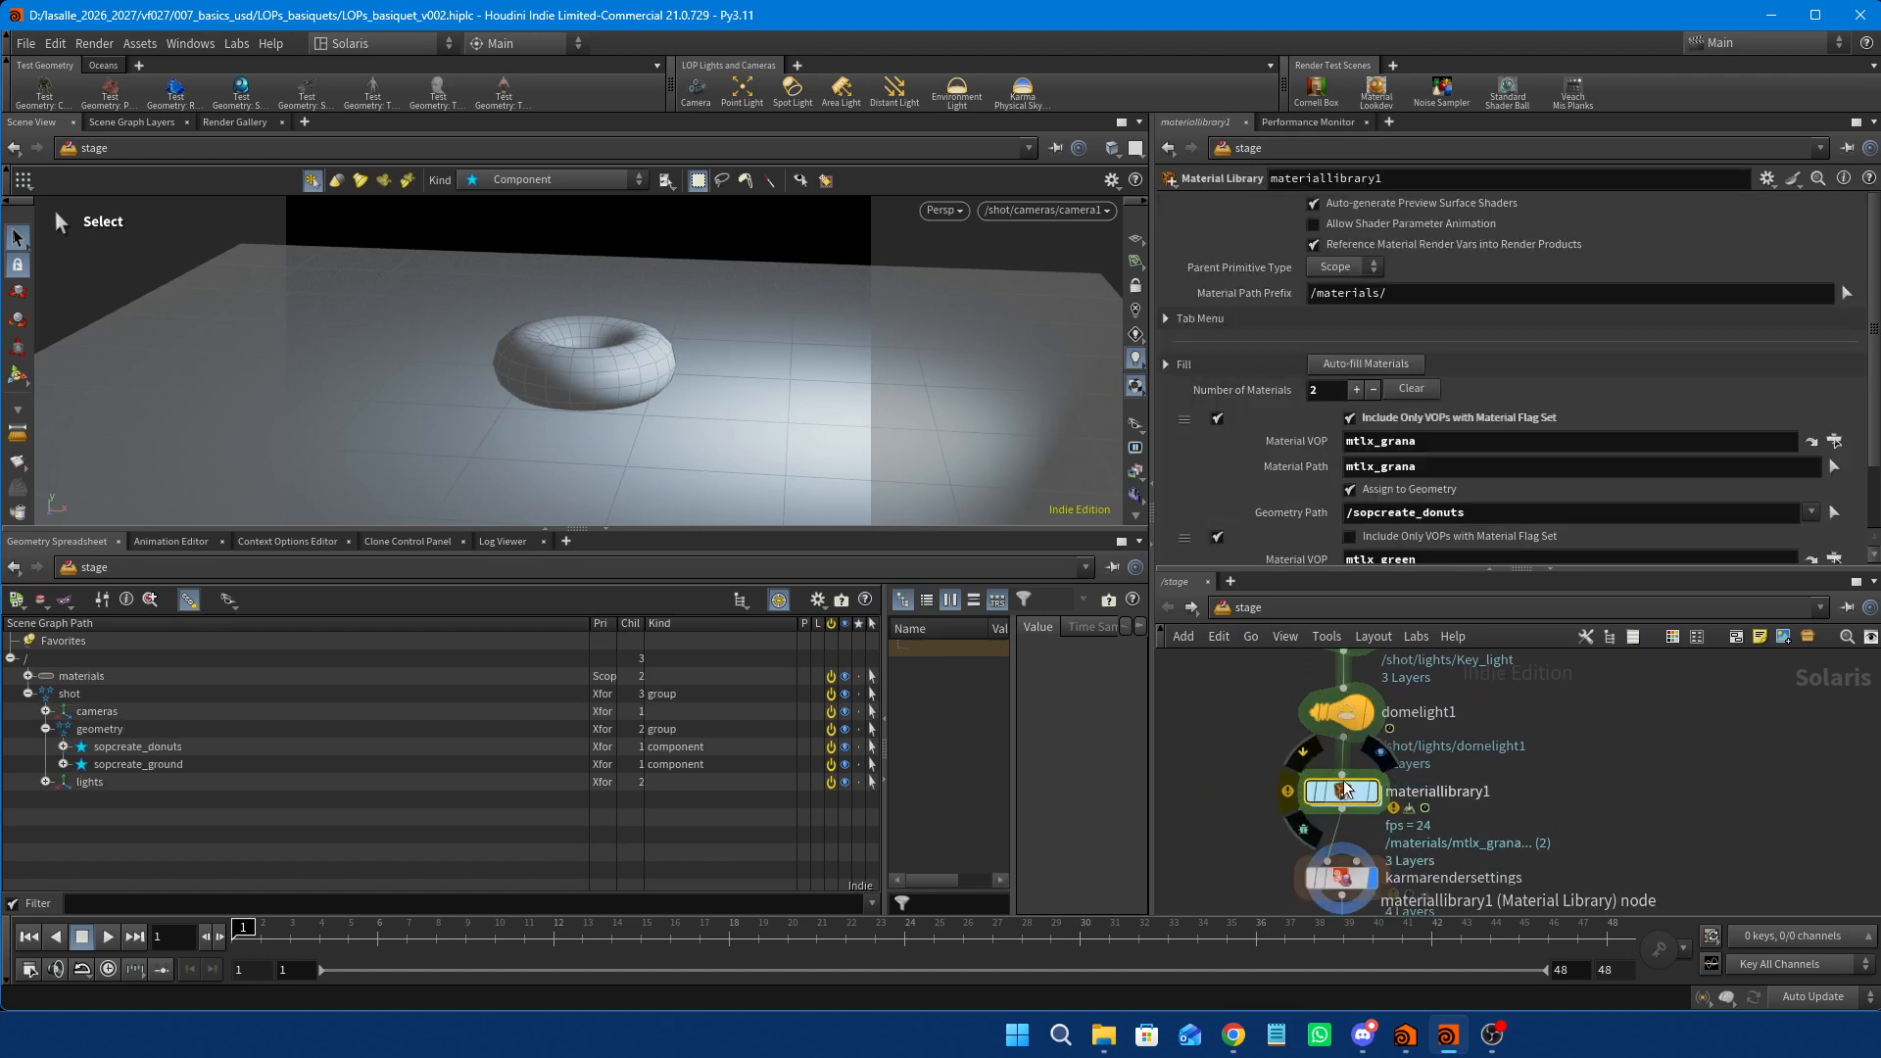
pyautogui.doubleClick(1344, 789)
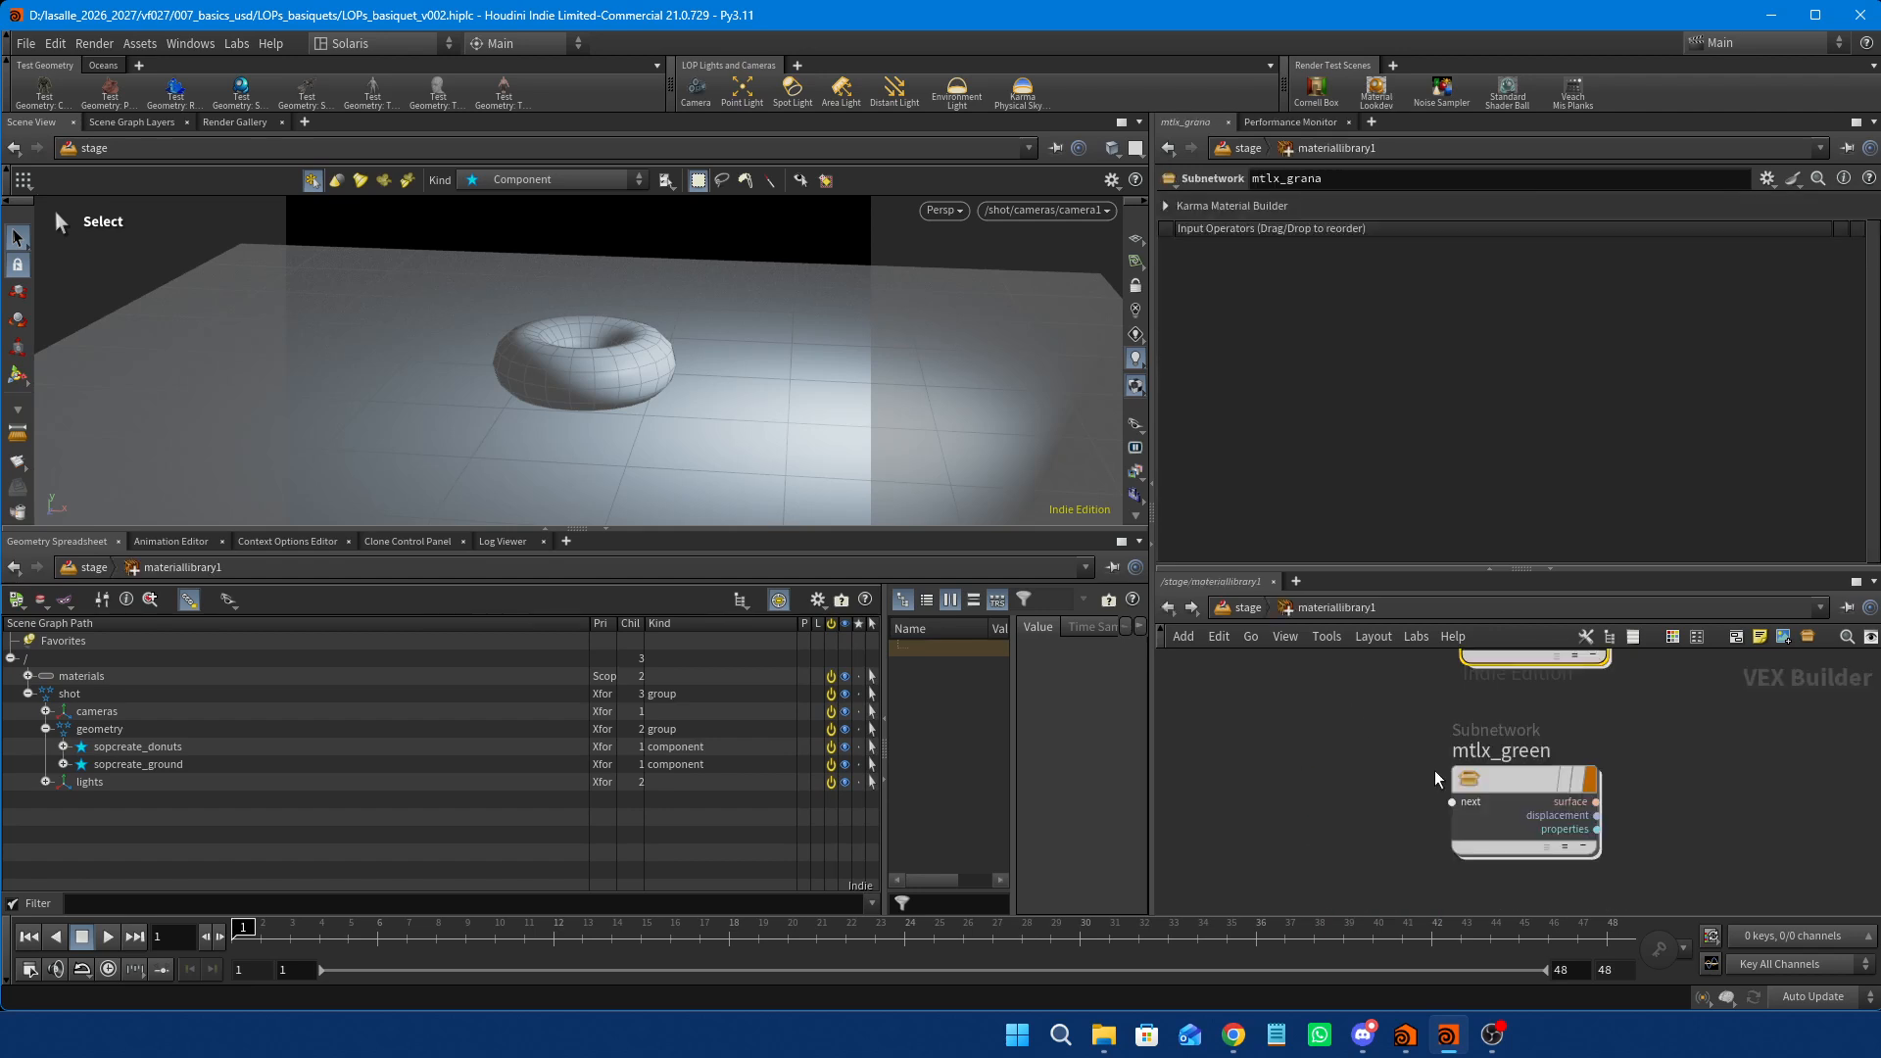
pyautogui.moveTo(1587, 759)
pyautogui.moveTo(1589, 759); pyautogui.dragTo(1496, 848, button='middle')
pyautogui.moveTo(1436, 866)
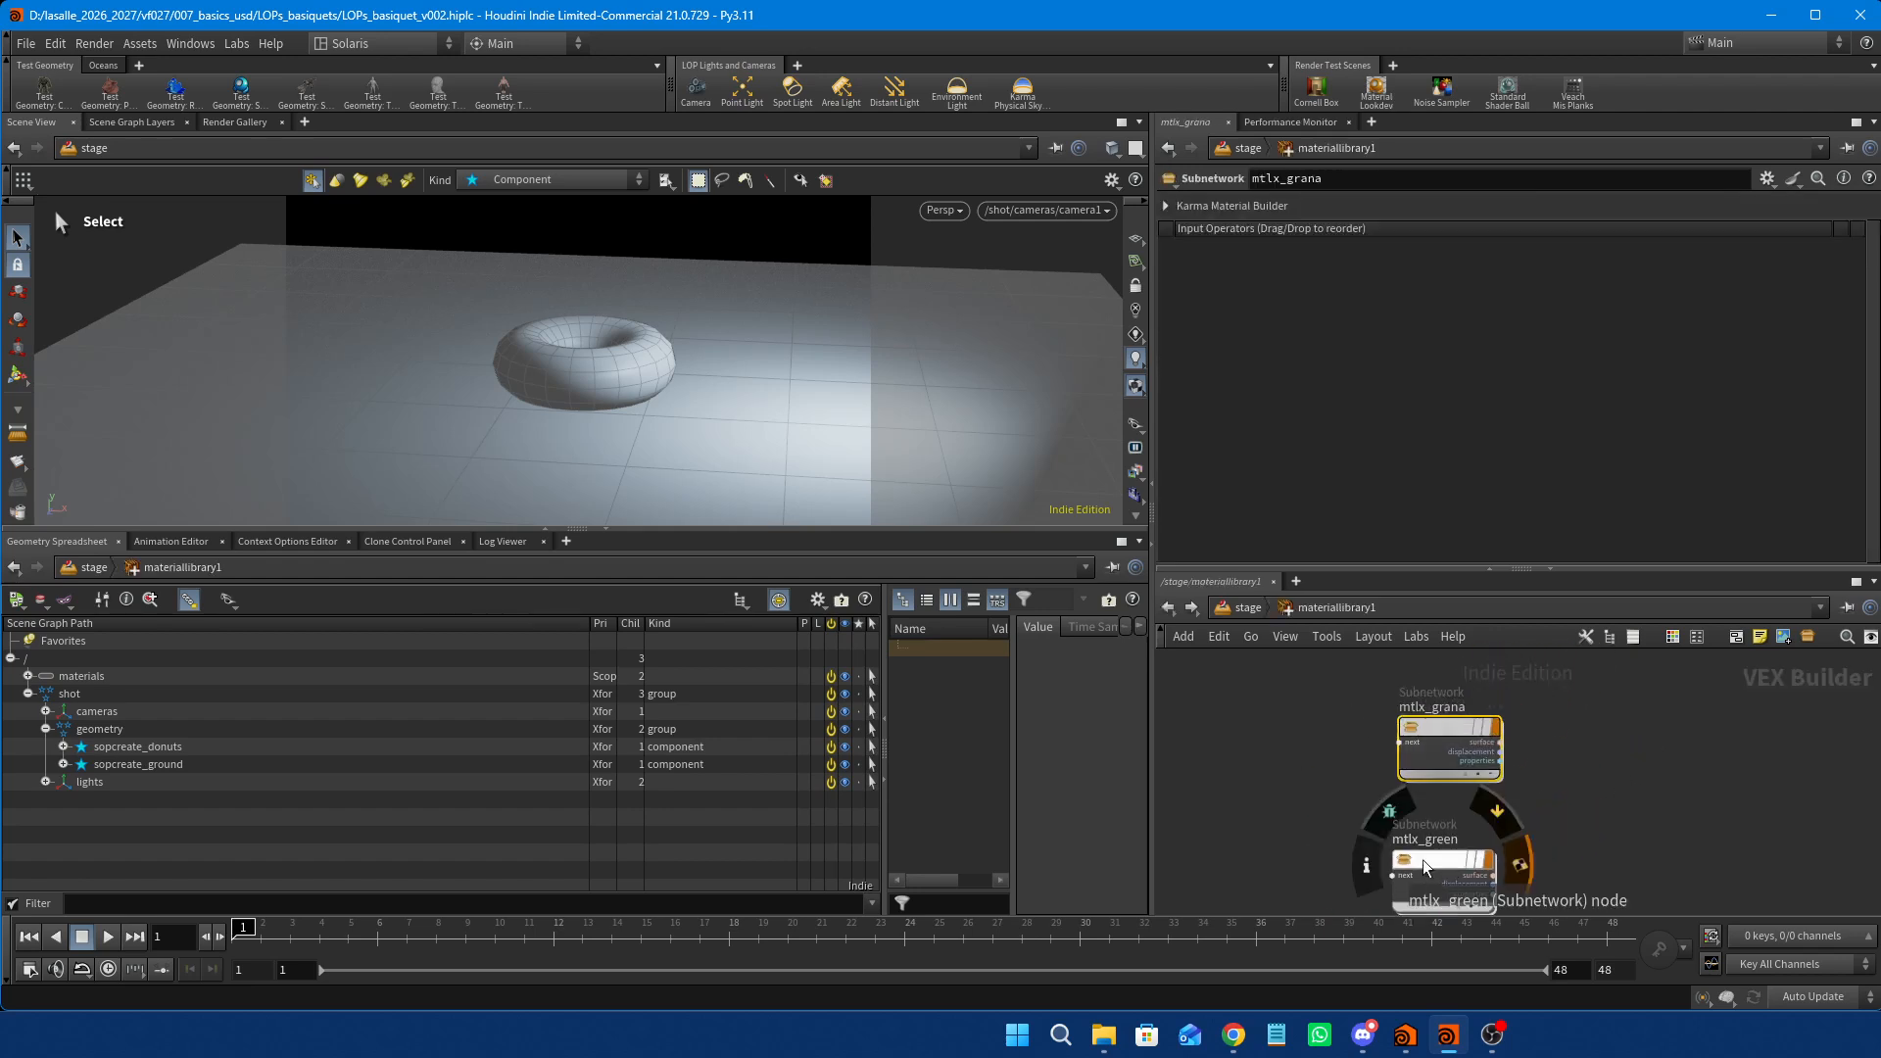
pyautogui.click(1173, 608)
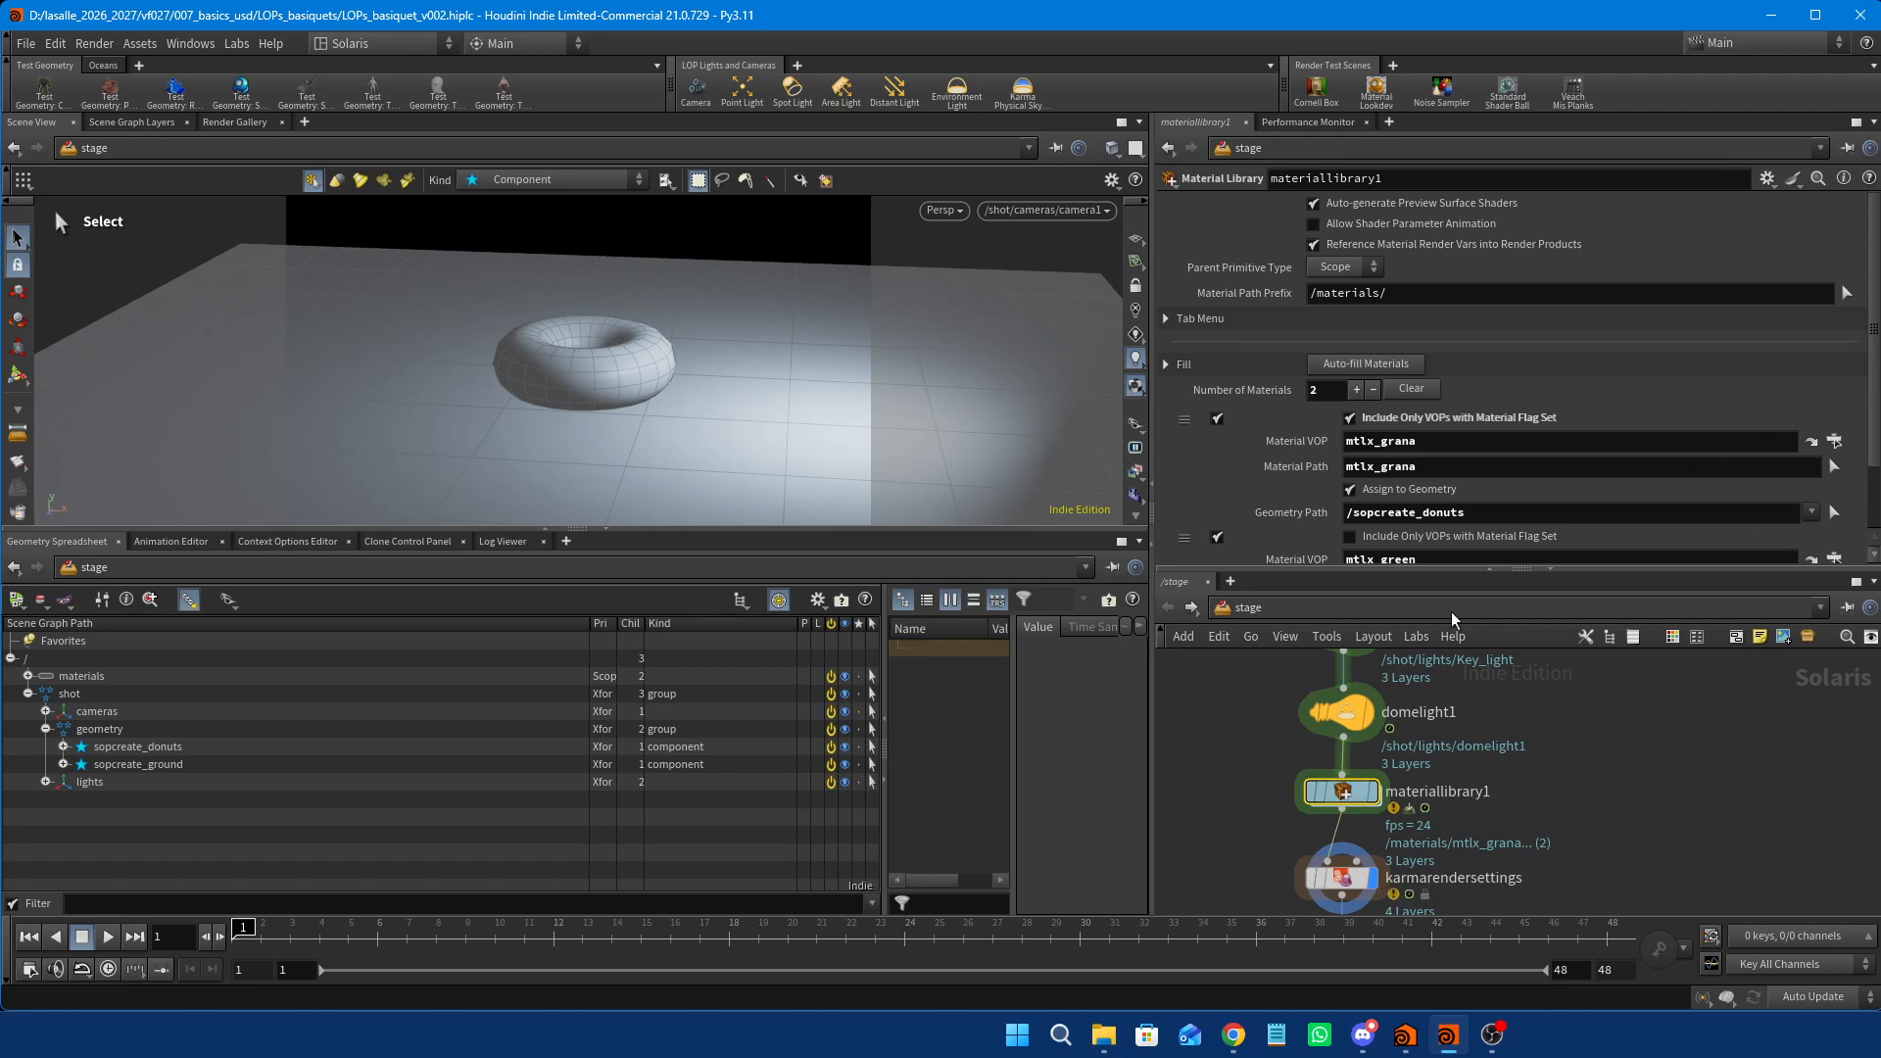
# Set the geometry path of the mtlx_grana material in materiallibrary1 to /shot/geometry/sopcreate_donuts.
pyautogui.moveTo(1520, 571); pyautogui.dragTo(1520, 646)
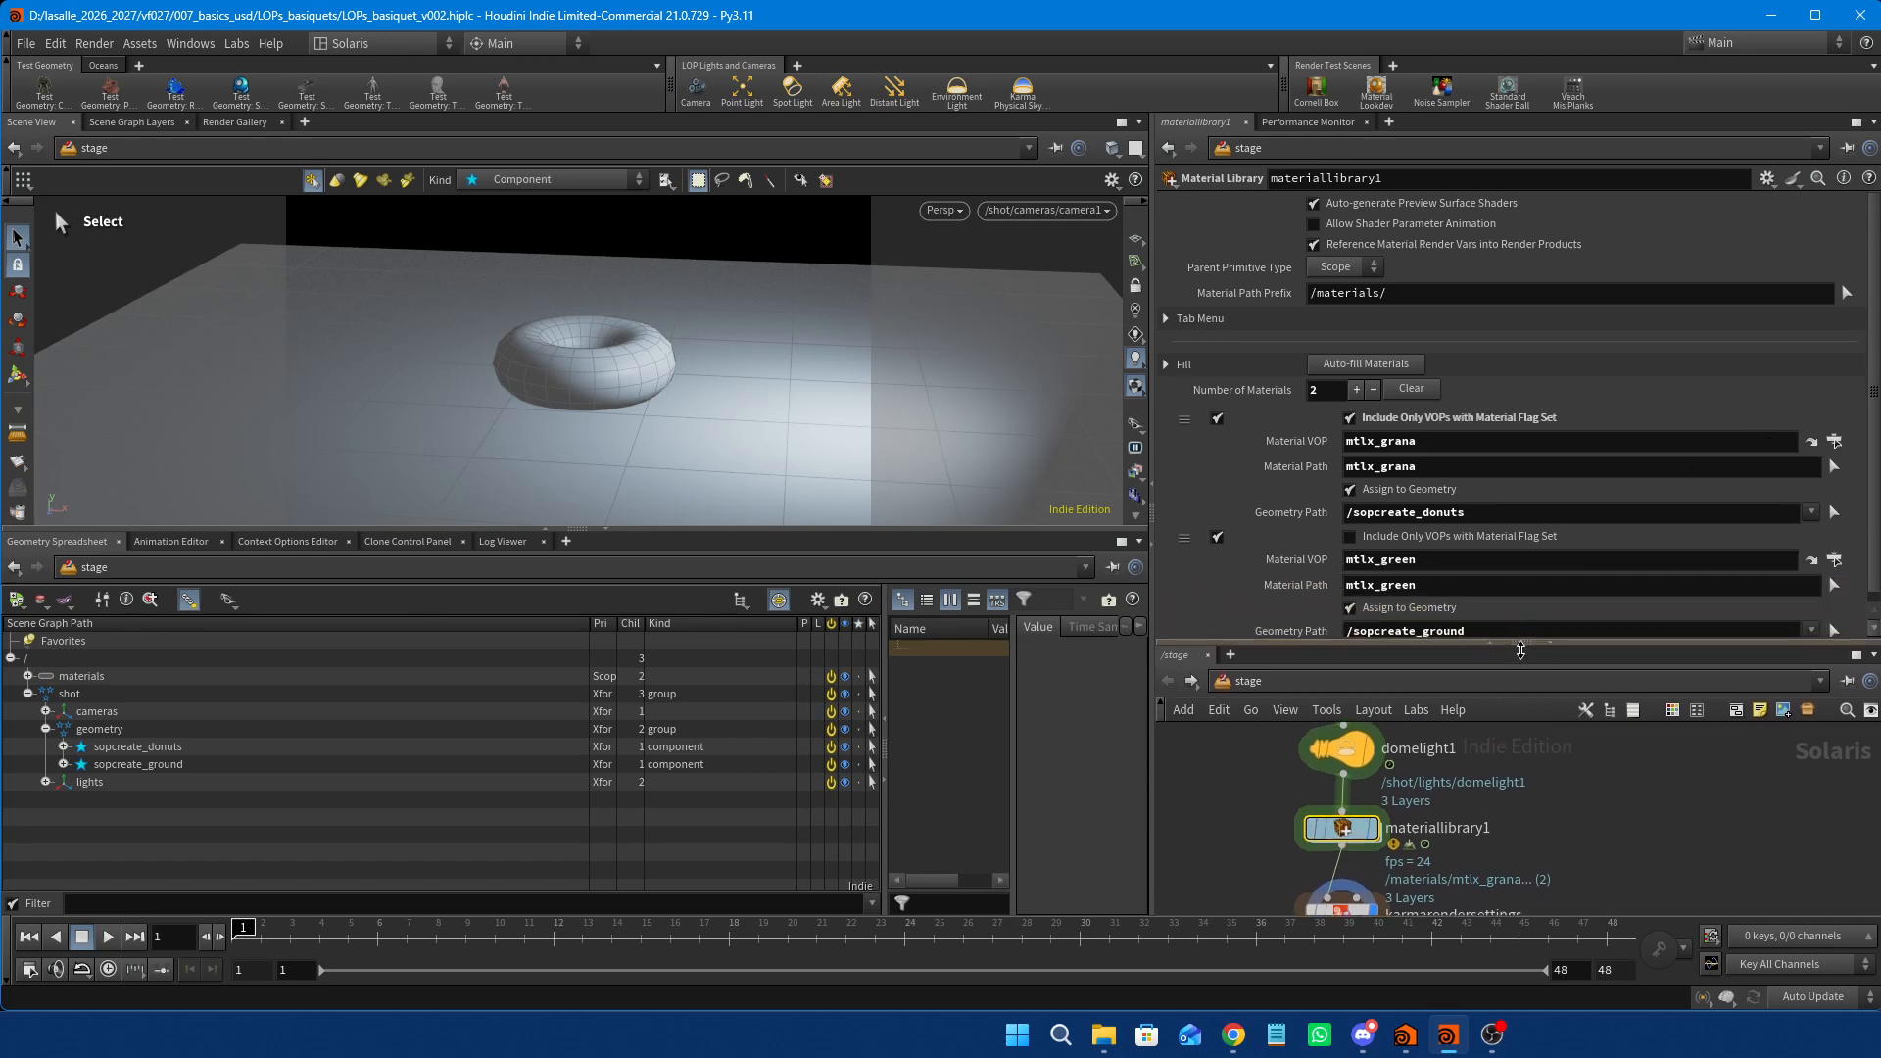
pyautogui.scroll(-1, 1872, 470)
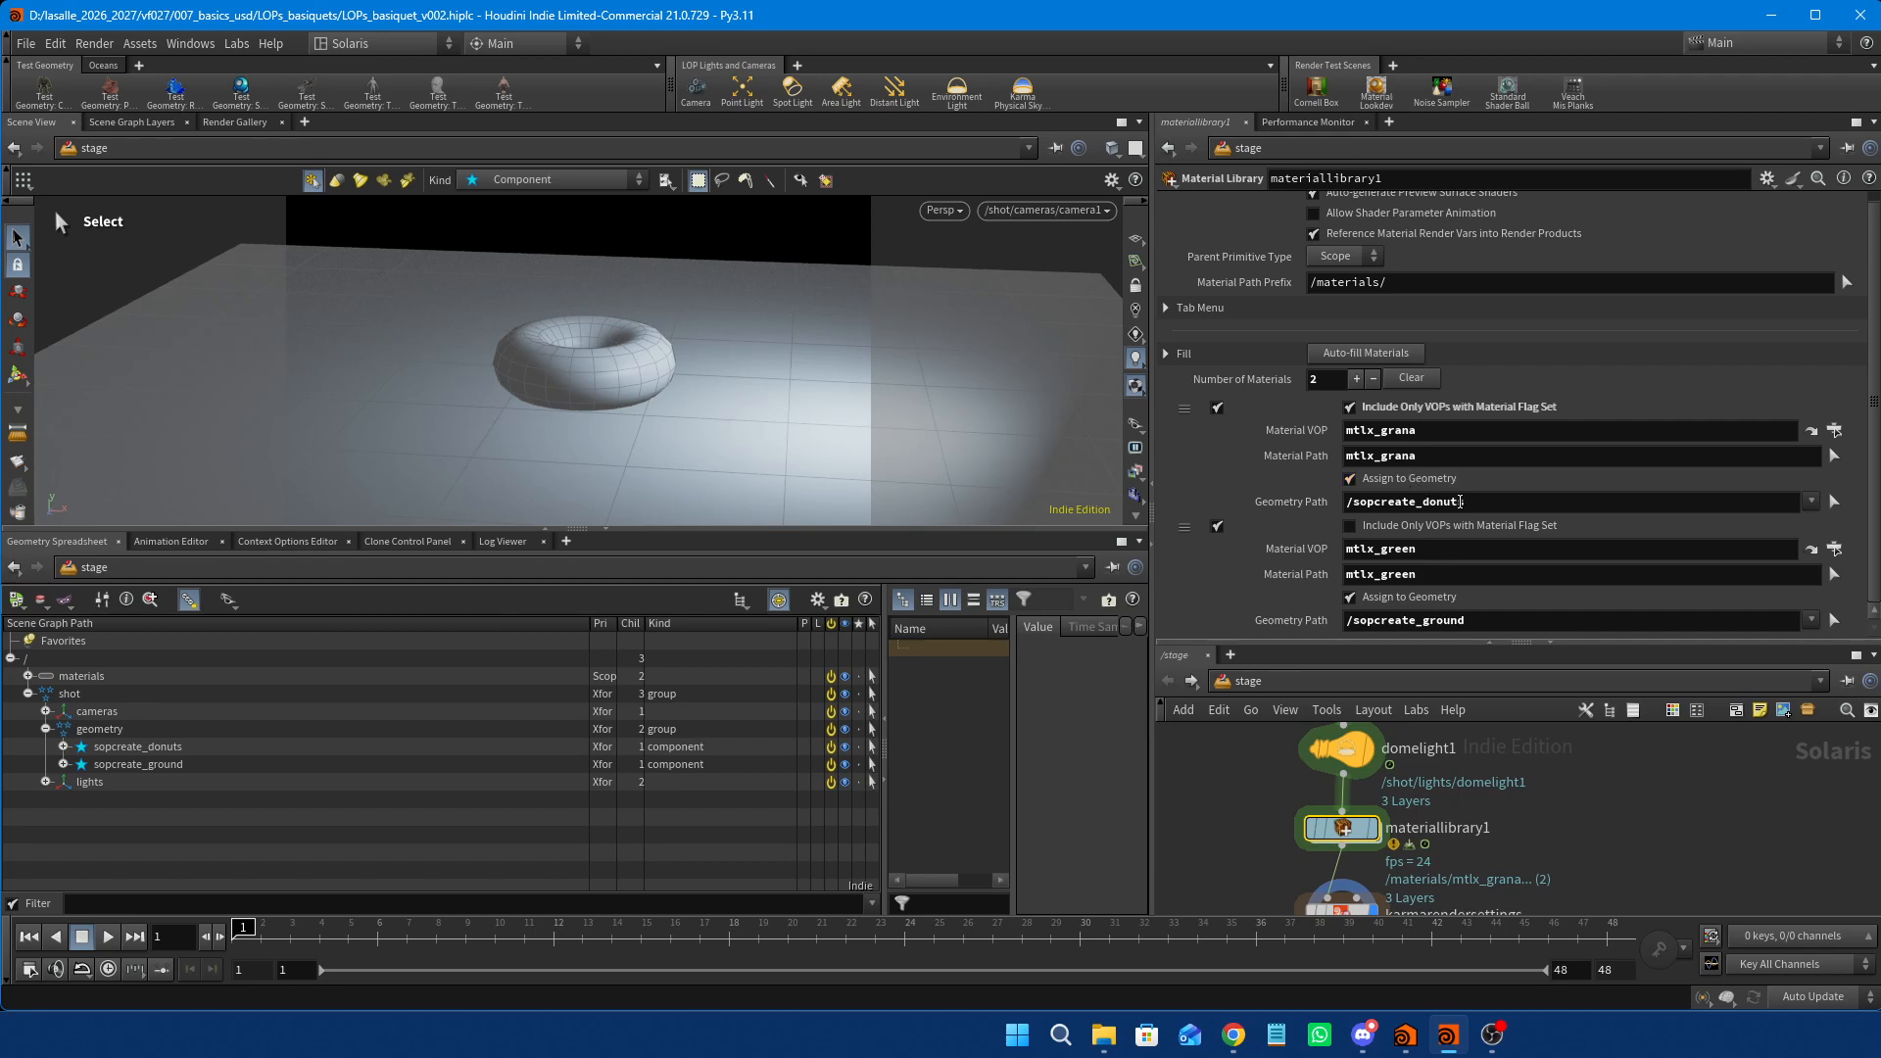
pyautogui.write('s')
pyautogui.click(147, 747)
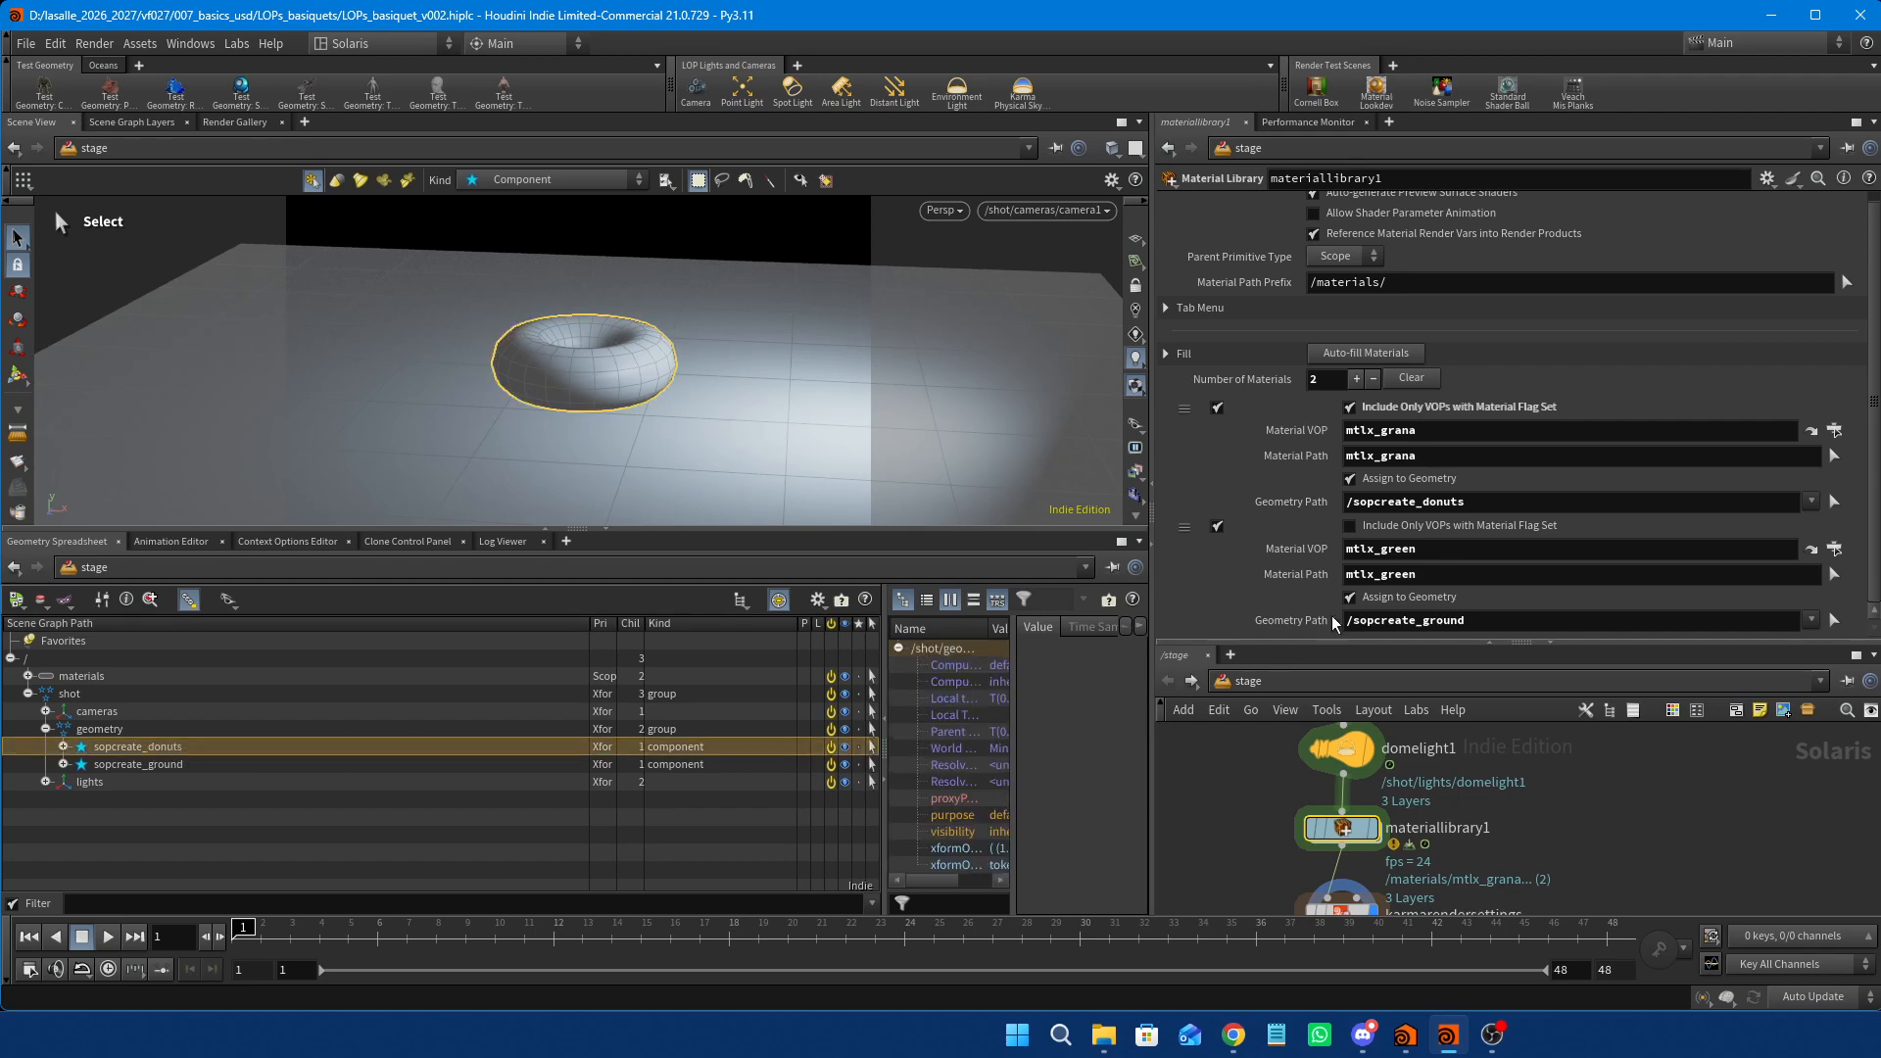
pyautogui.moveTo(1467, 503); pyautogui.dragTo(1334, 513)
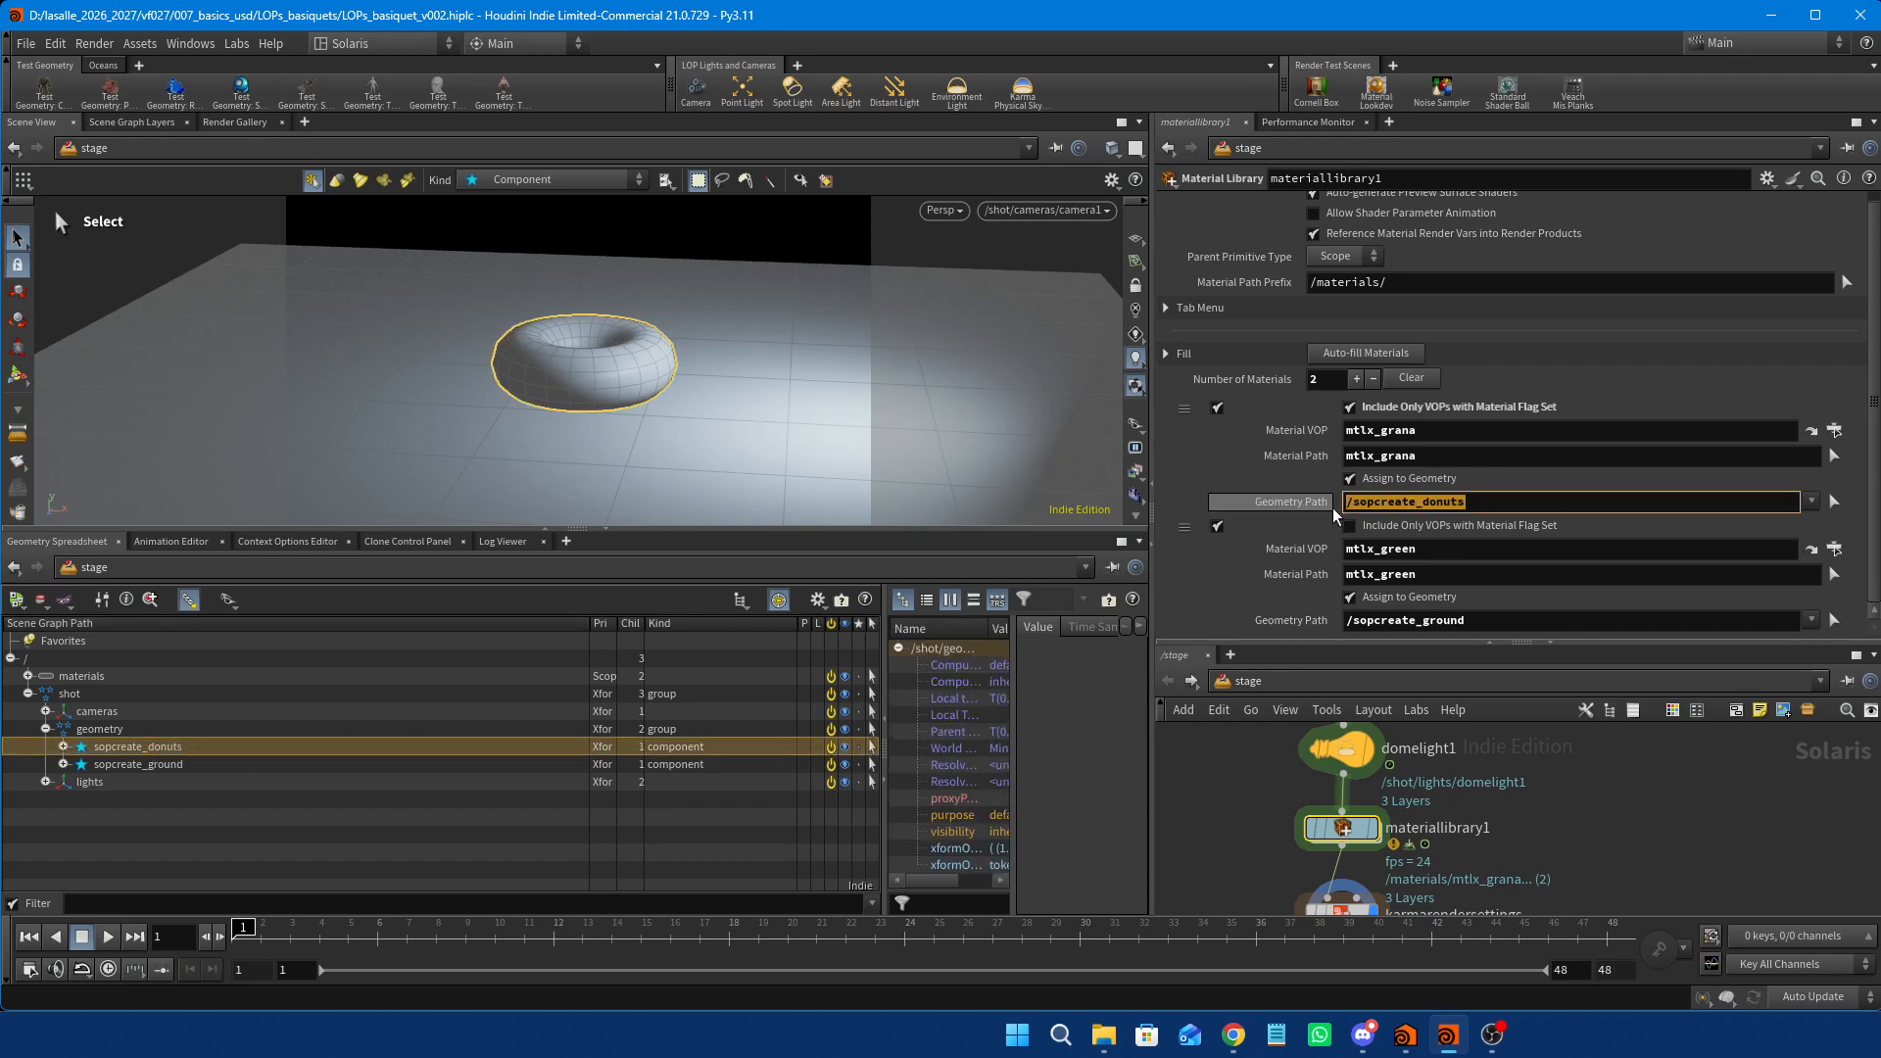
pyautogui.write('/shot/geometry/sopcreate_donuts')
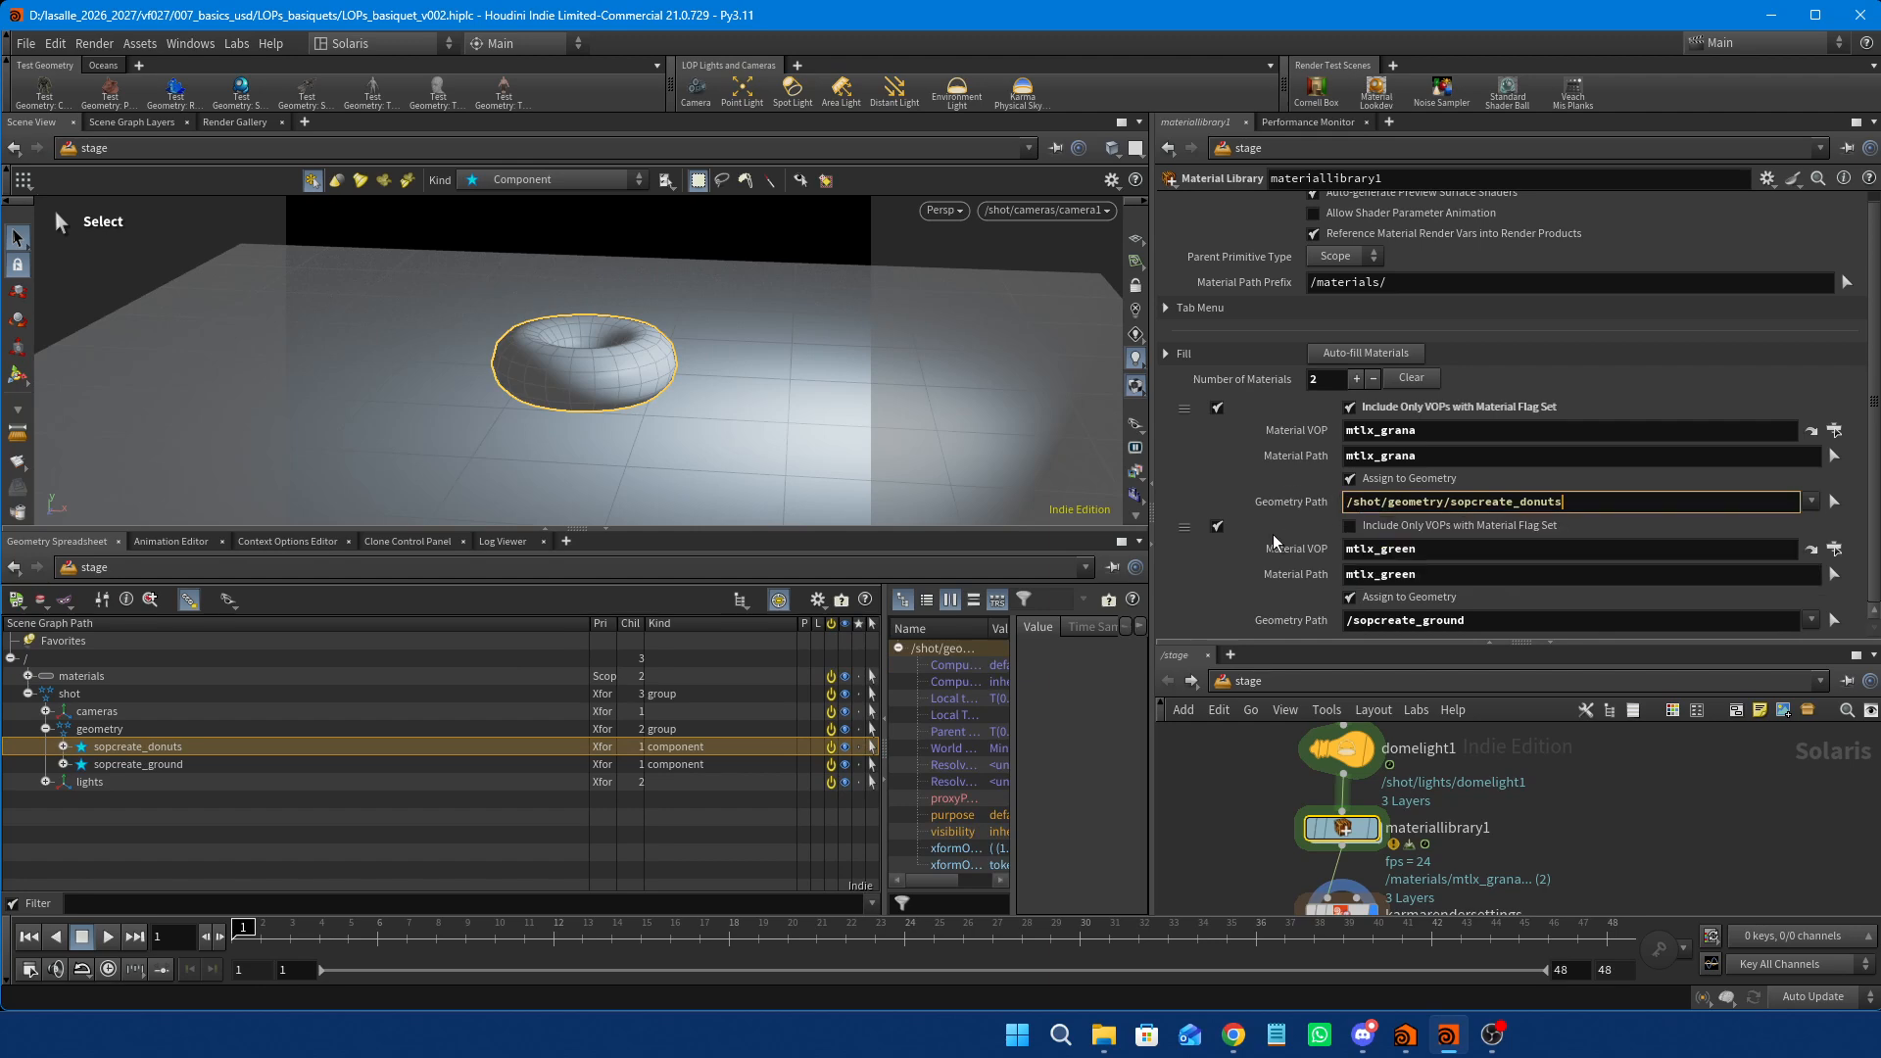
pyautogui.press('Return')
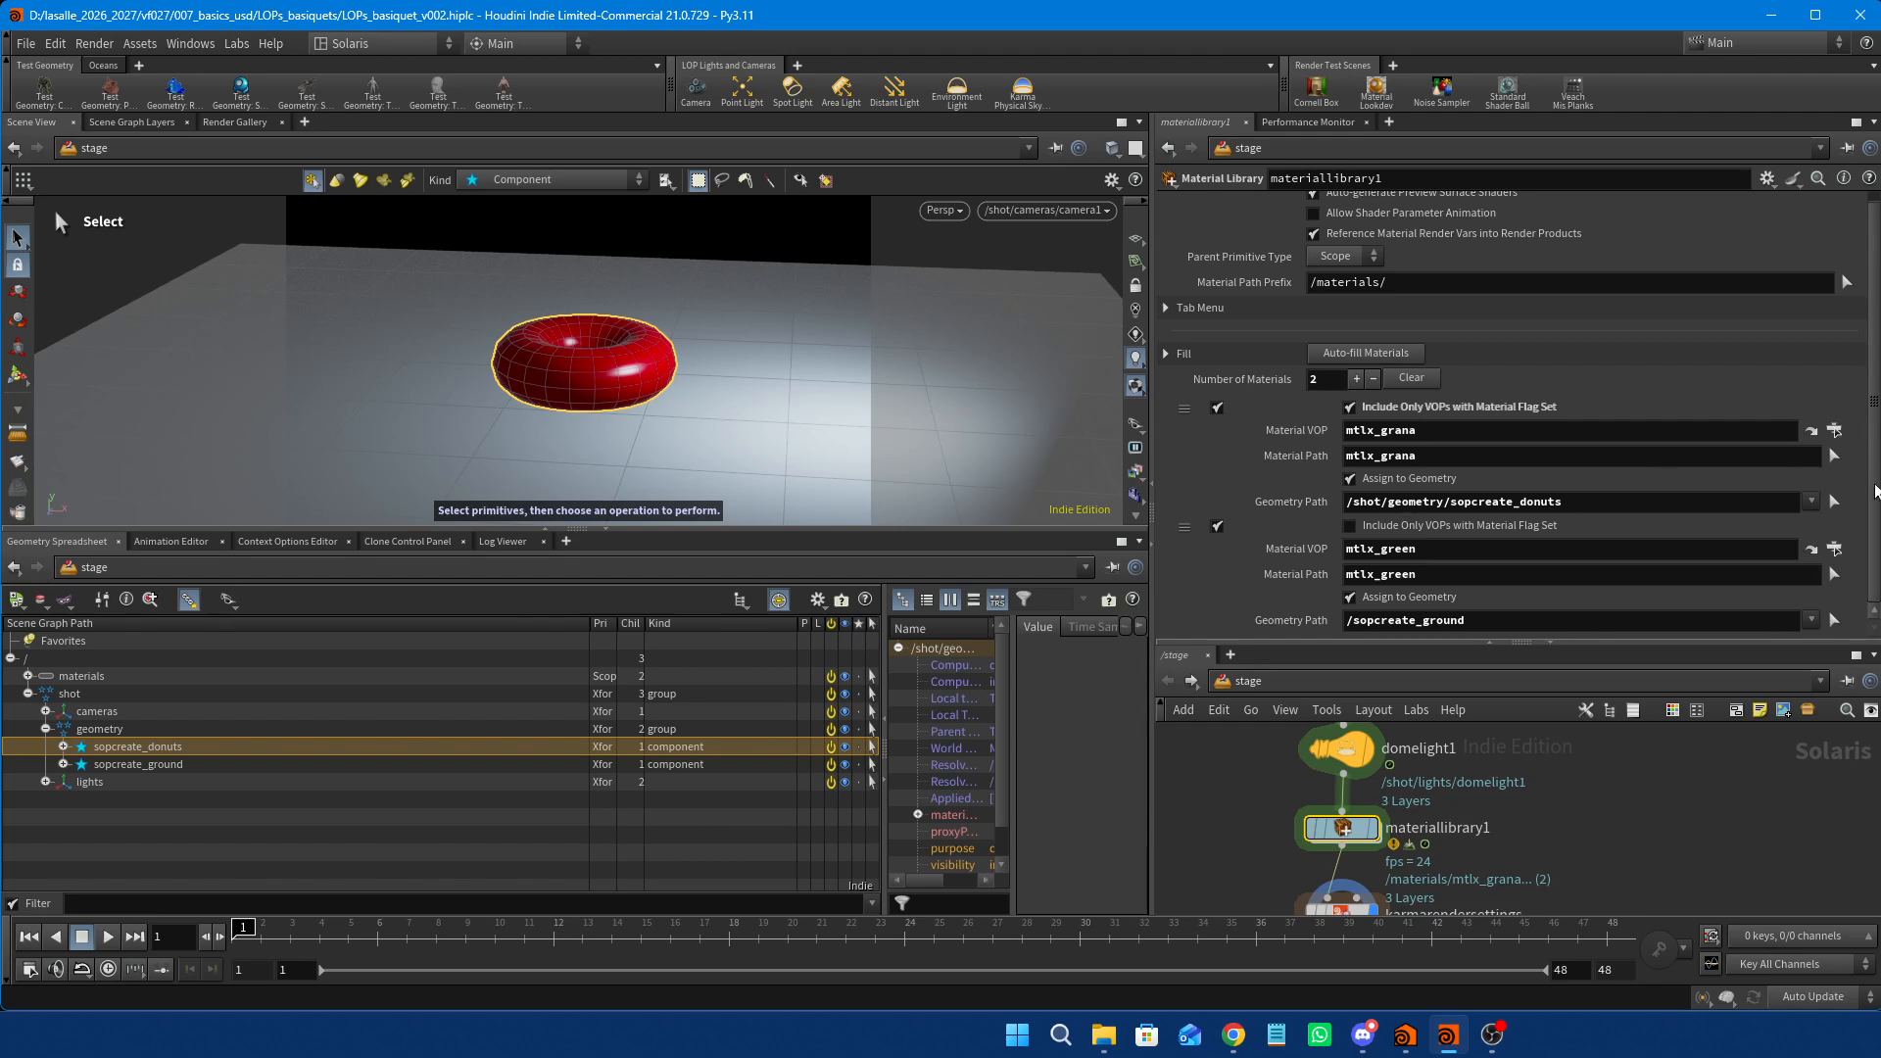
# Set the geometry path of the mtlx_green material to /shot/geometry/sopcreate_ground.
pyautogui.click(147, 765)
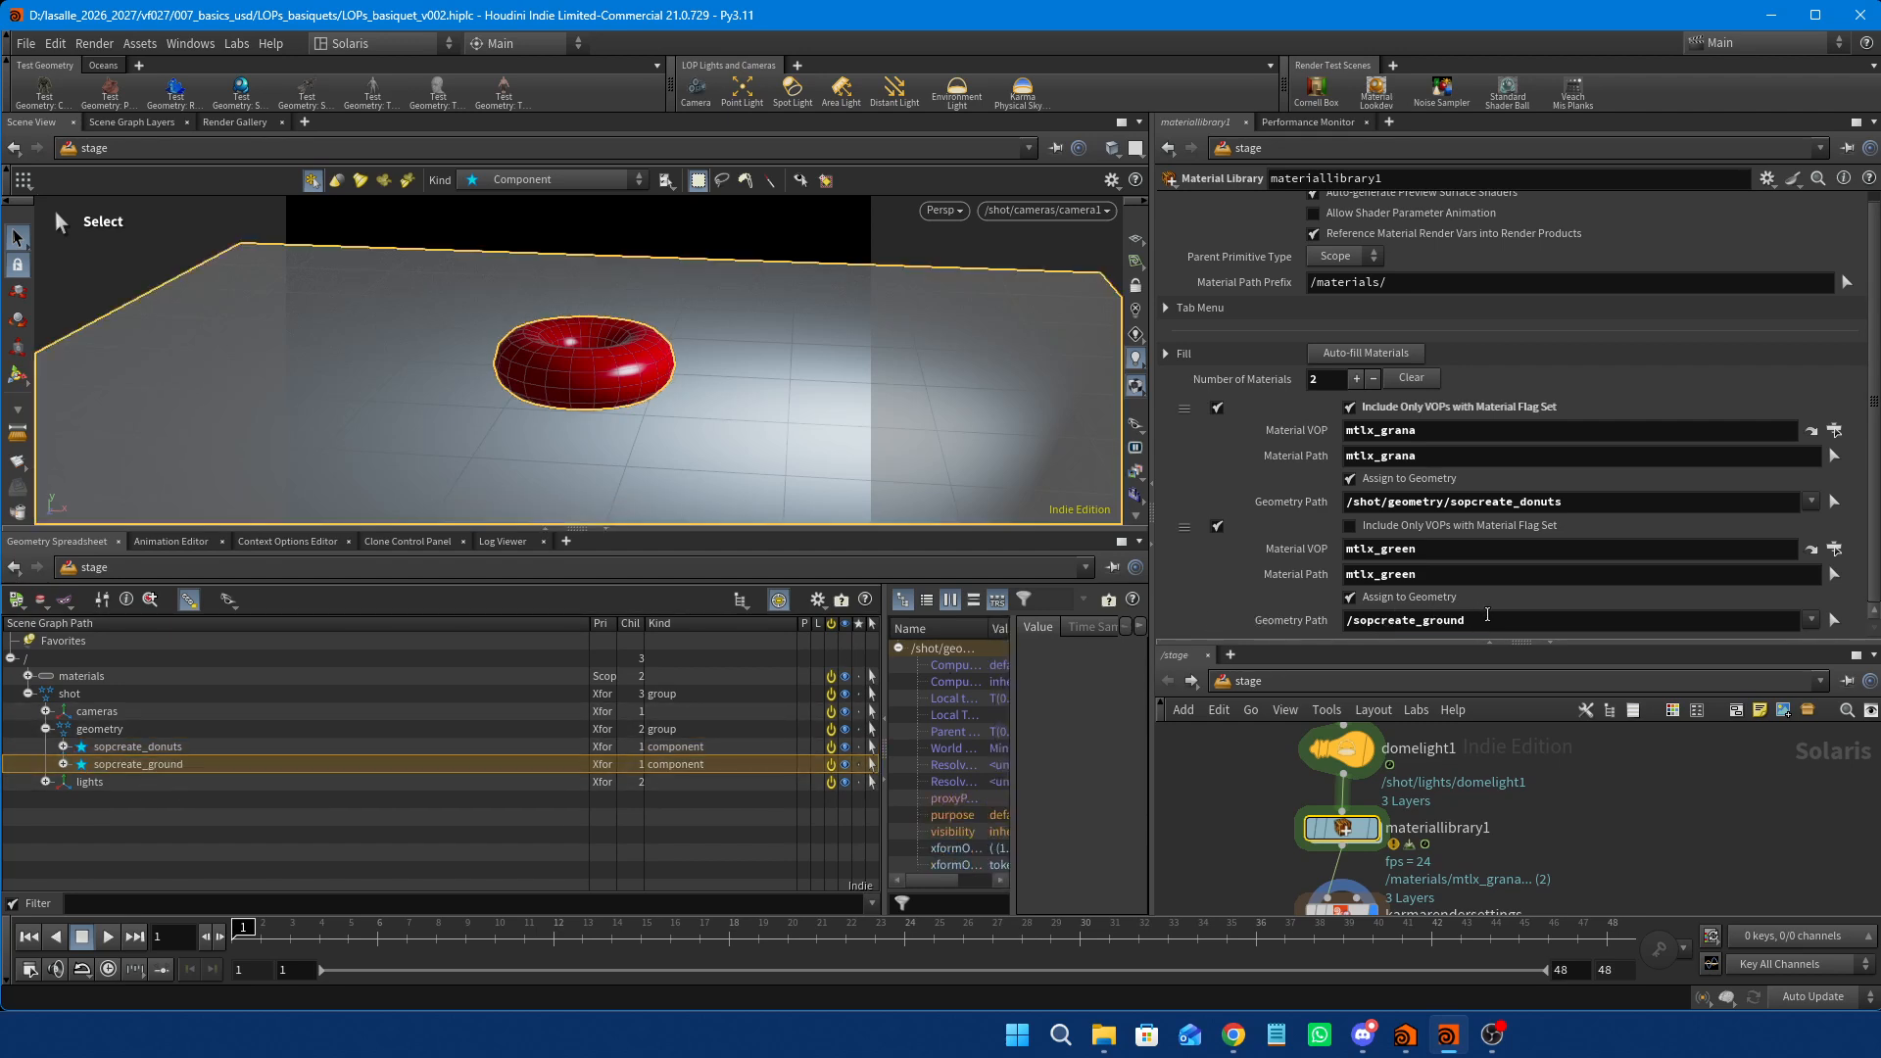
pyautogui.doubleClick(1460, 620)
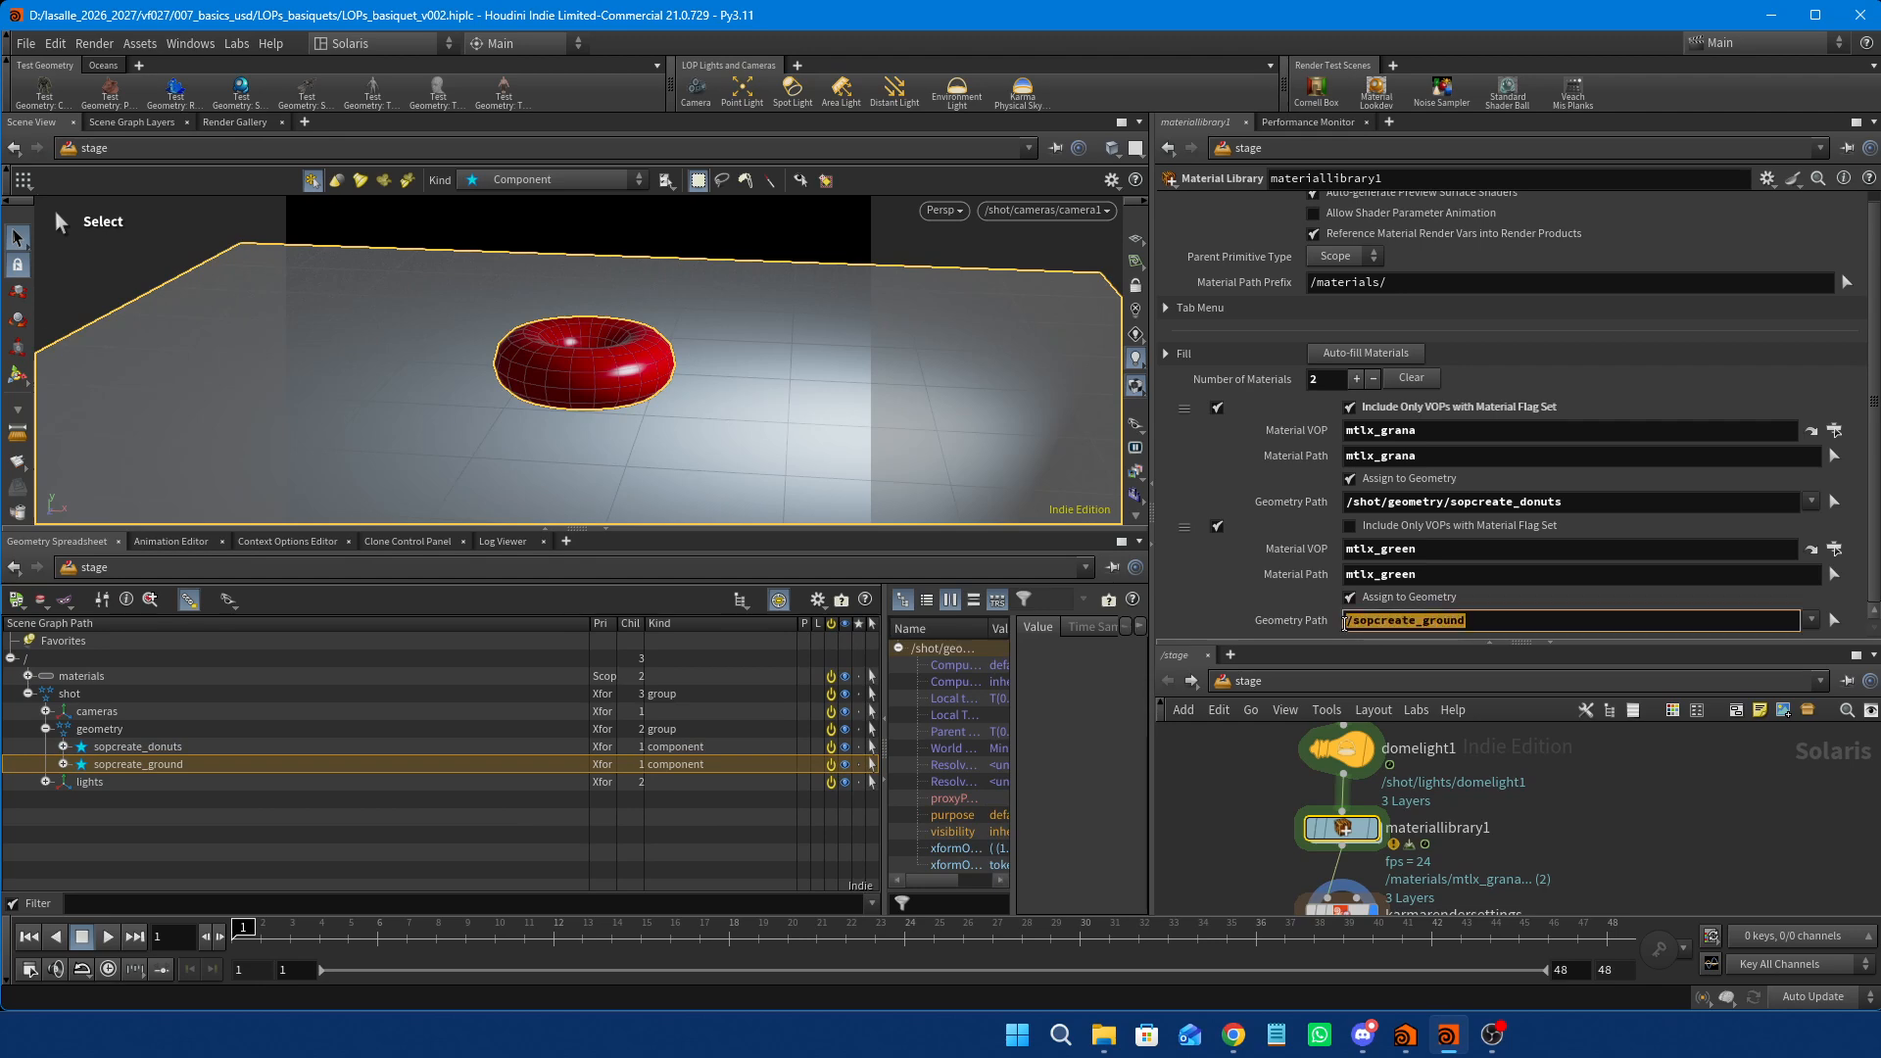
pyautogui.write('/shot/geometry/sopcreate_ground')
pyautogui.press('Return')
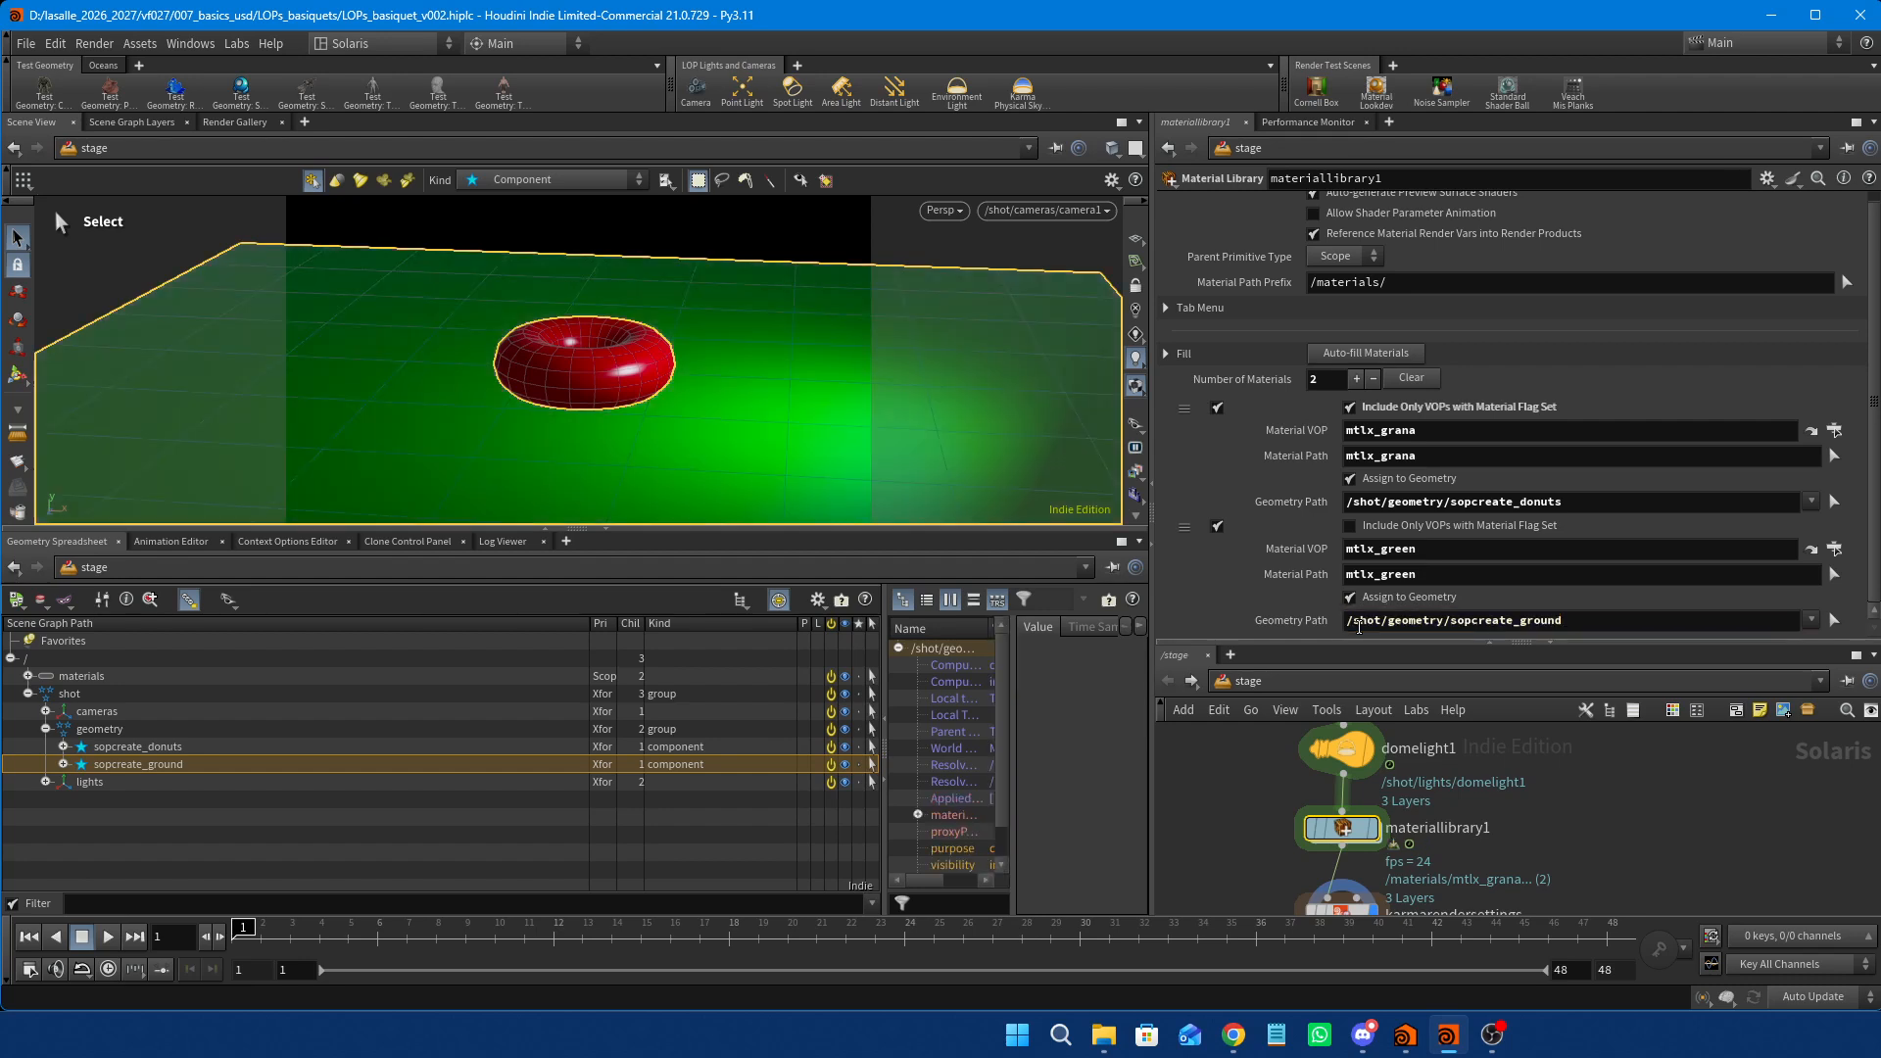
# Clear the primitive selection and change the viewport shading mode to Smooth Shaded.
pyautogui.click(818, 239)
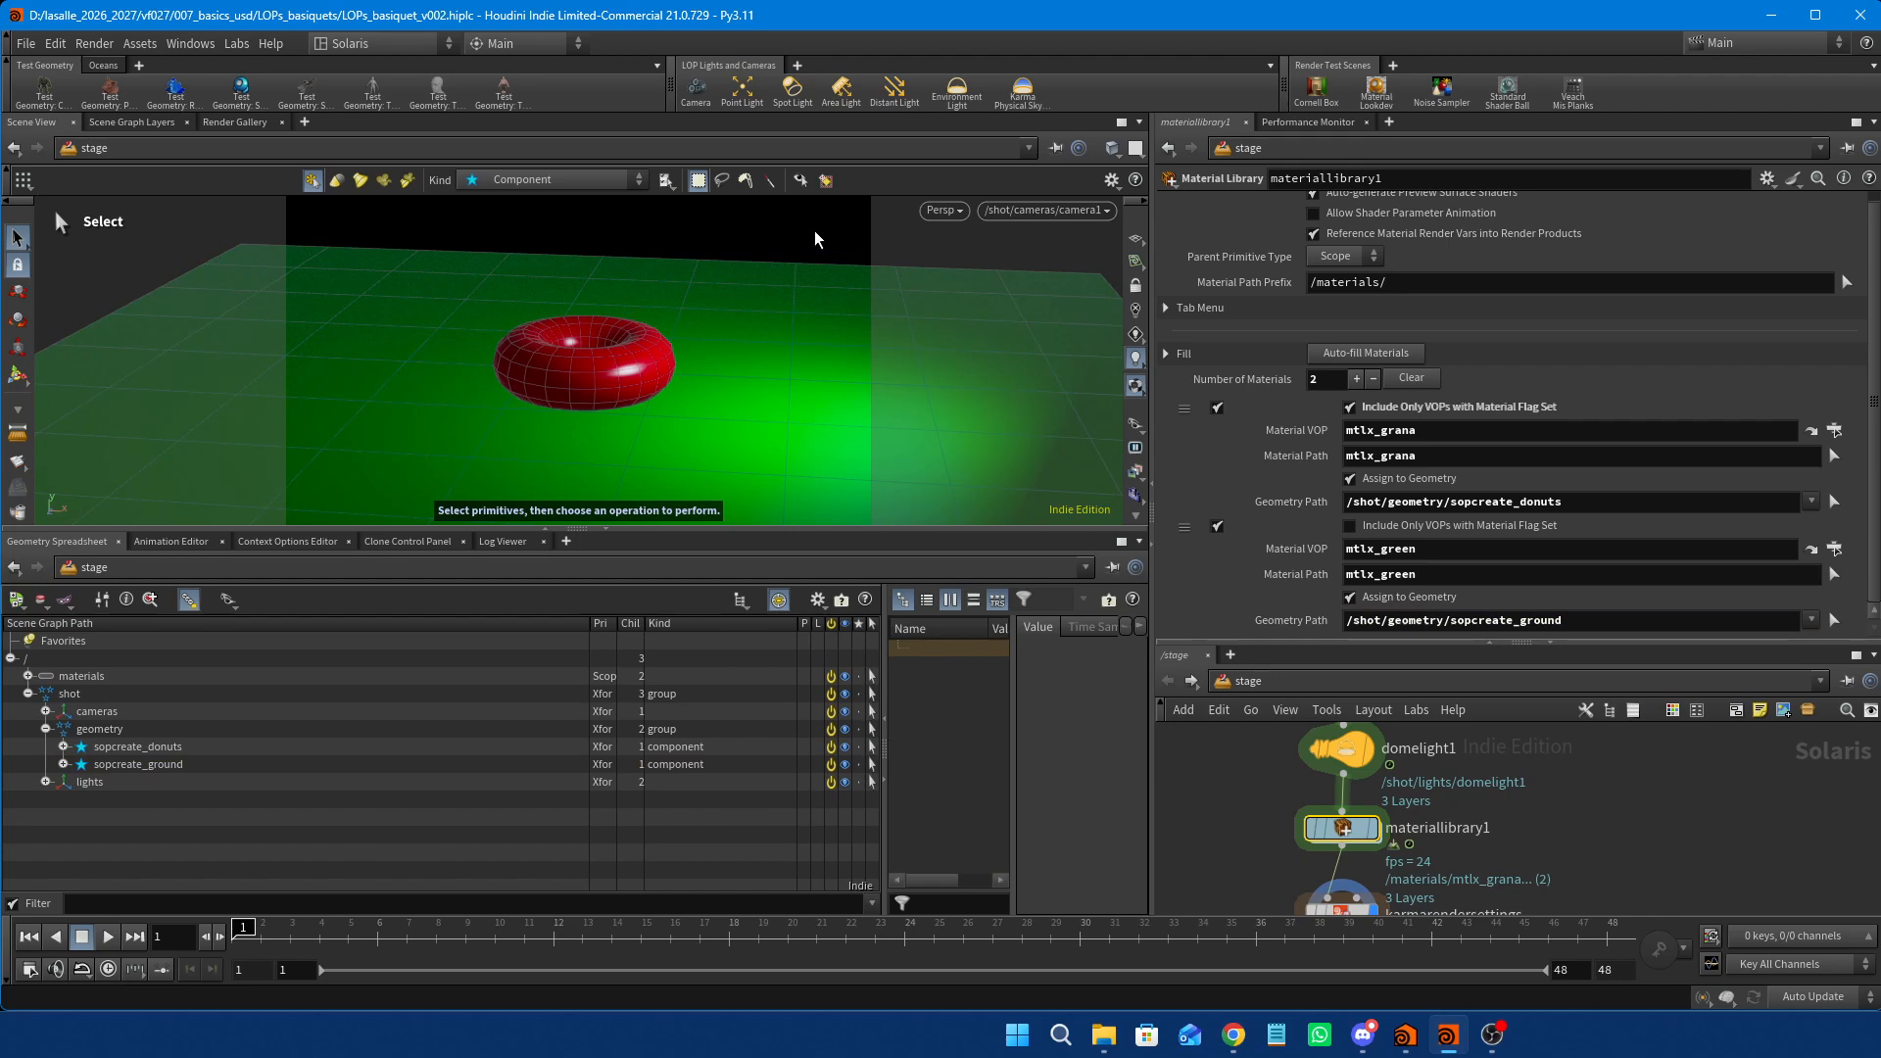
pyautogui.click(1113, 151)
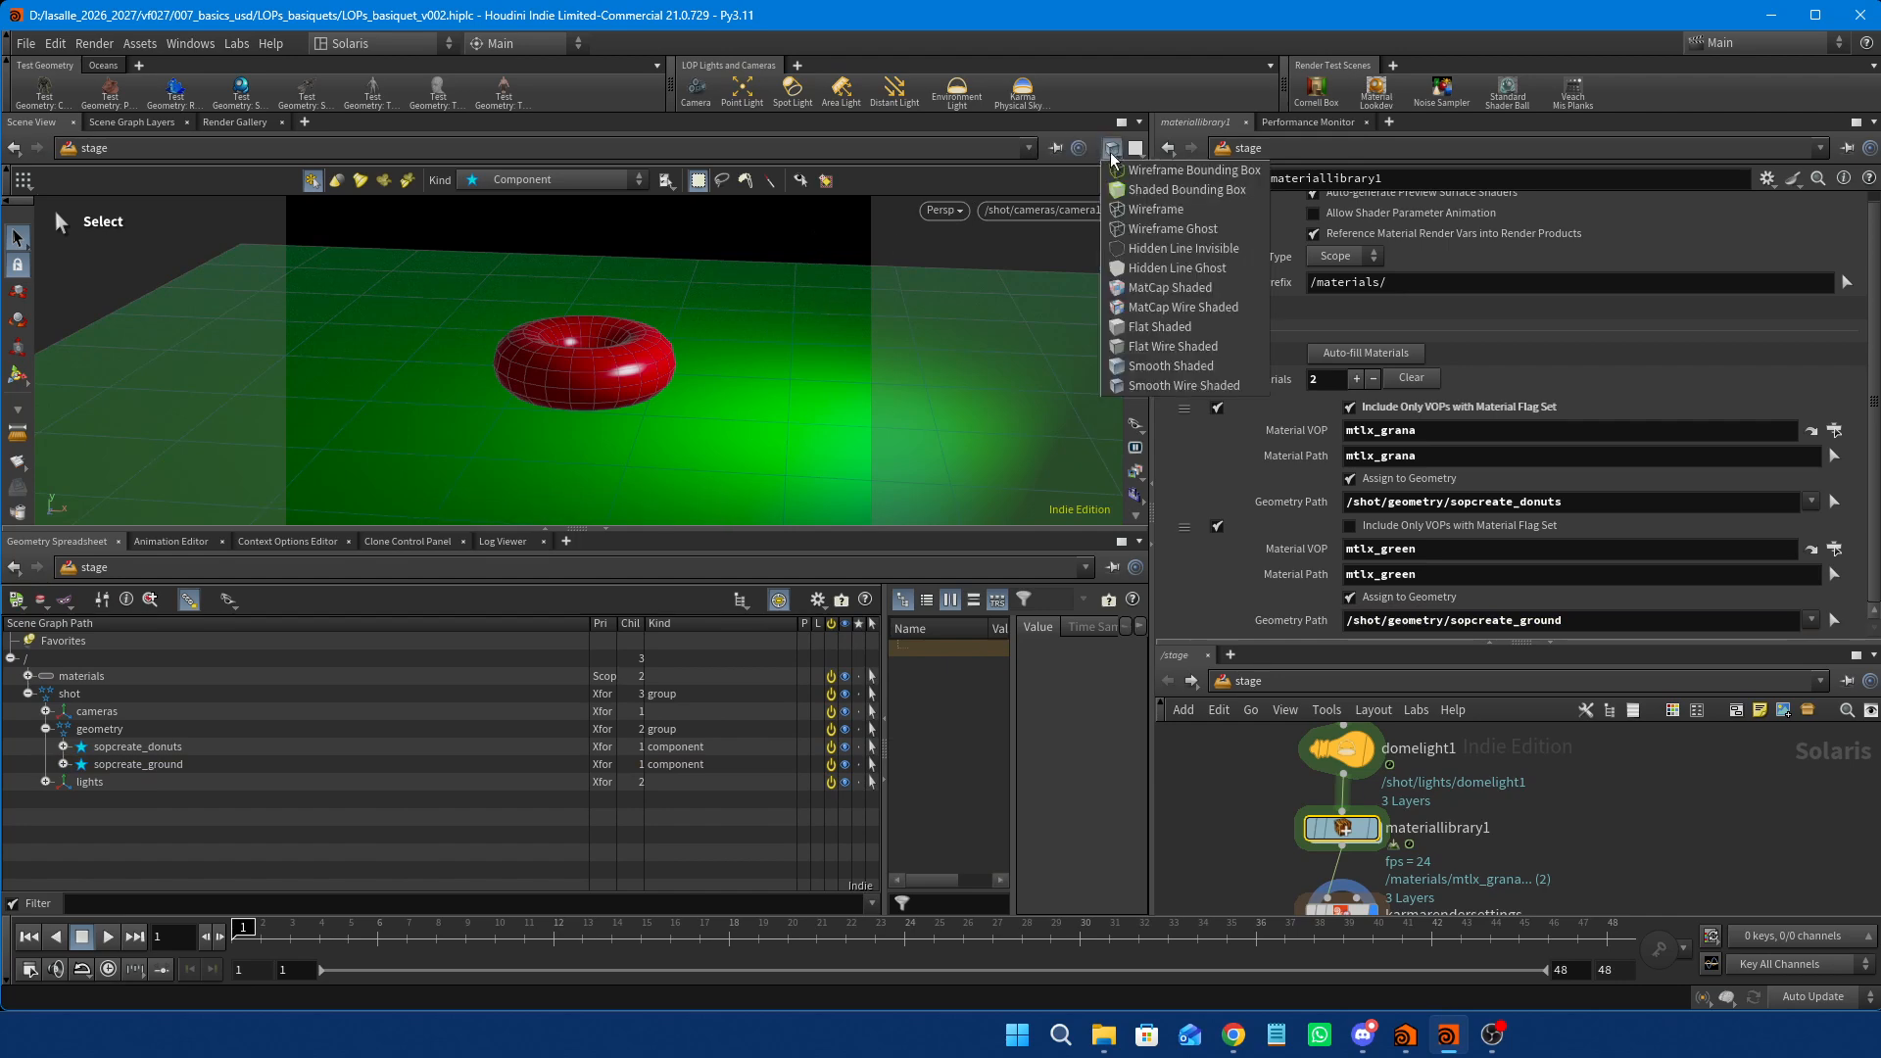
pyautogui.click(1159, 366)
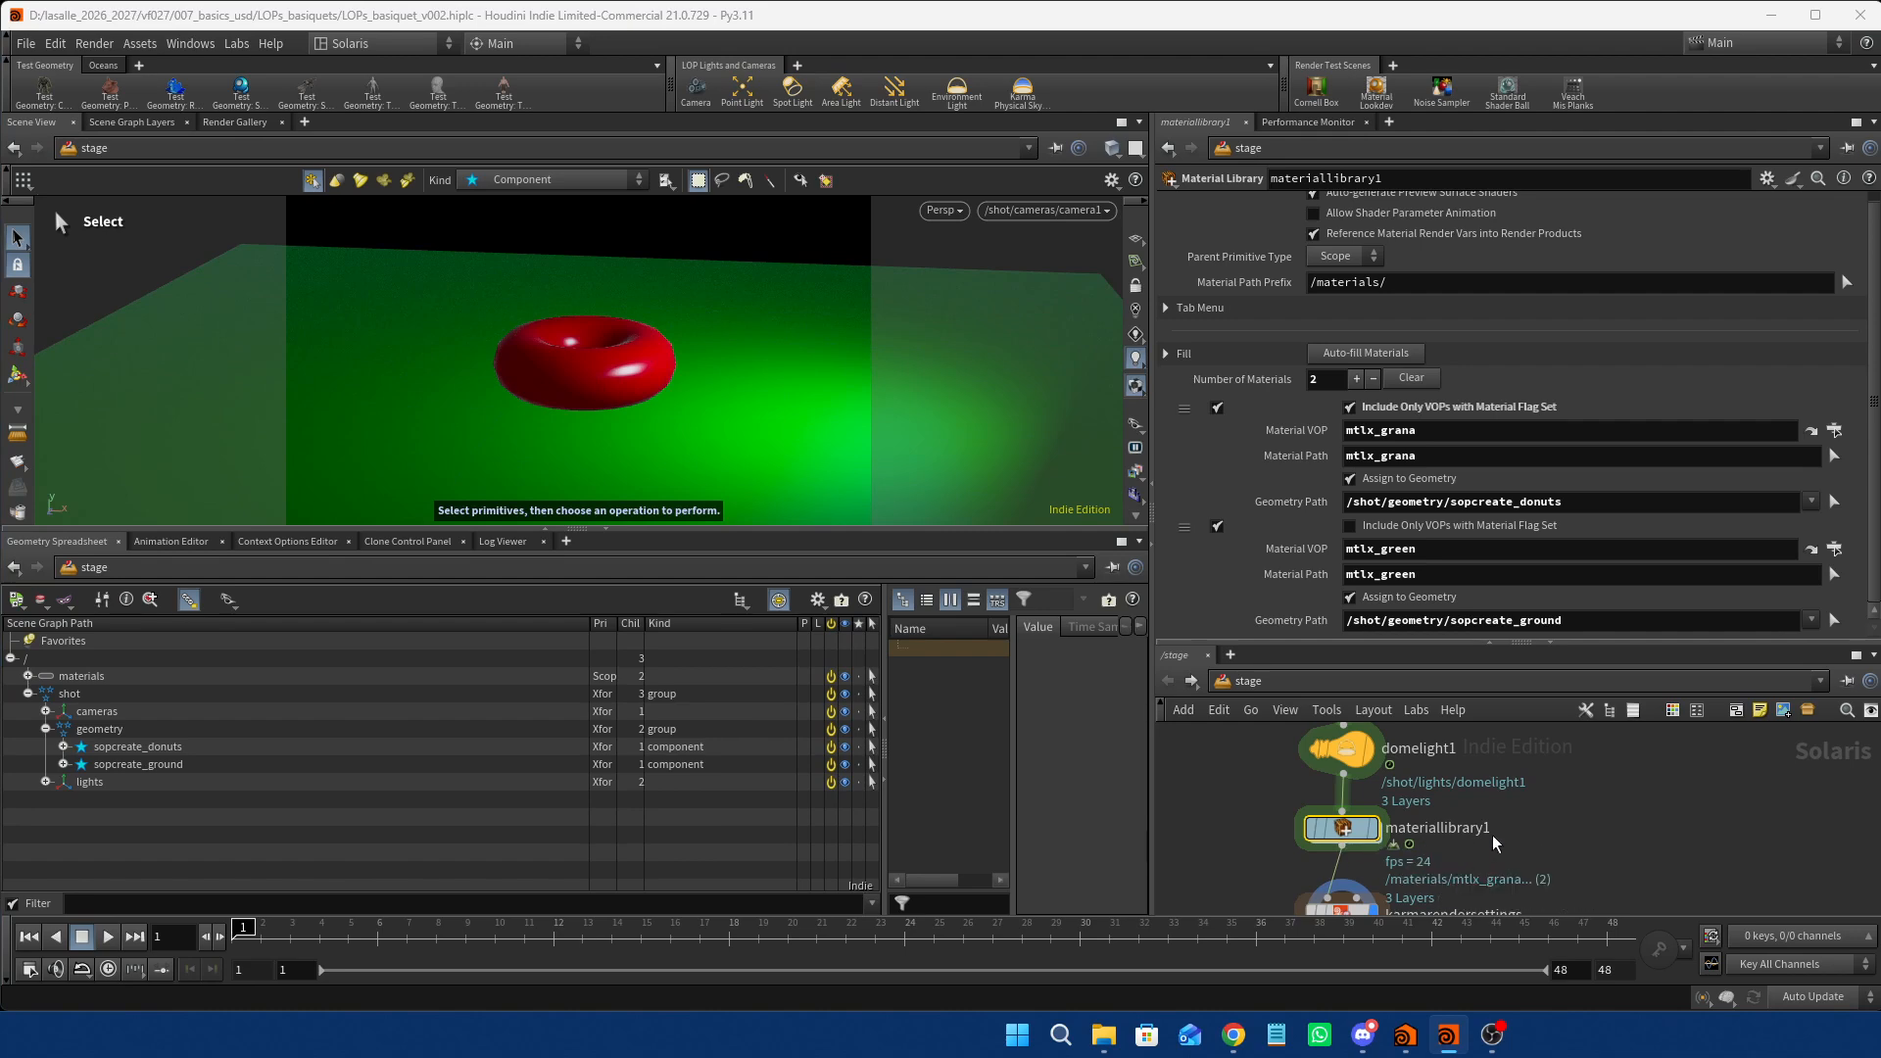
# Examine the status badges beside the materiallibrary1 node in the network.
pyautogui.scroll(3, 1578, 834)
pyautogui.moveTo(1529, 836); pyautogui.dragTo(1702, 807, button='middle')
pyautogui.scroll(2, 1703, 806)
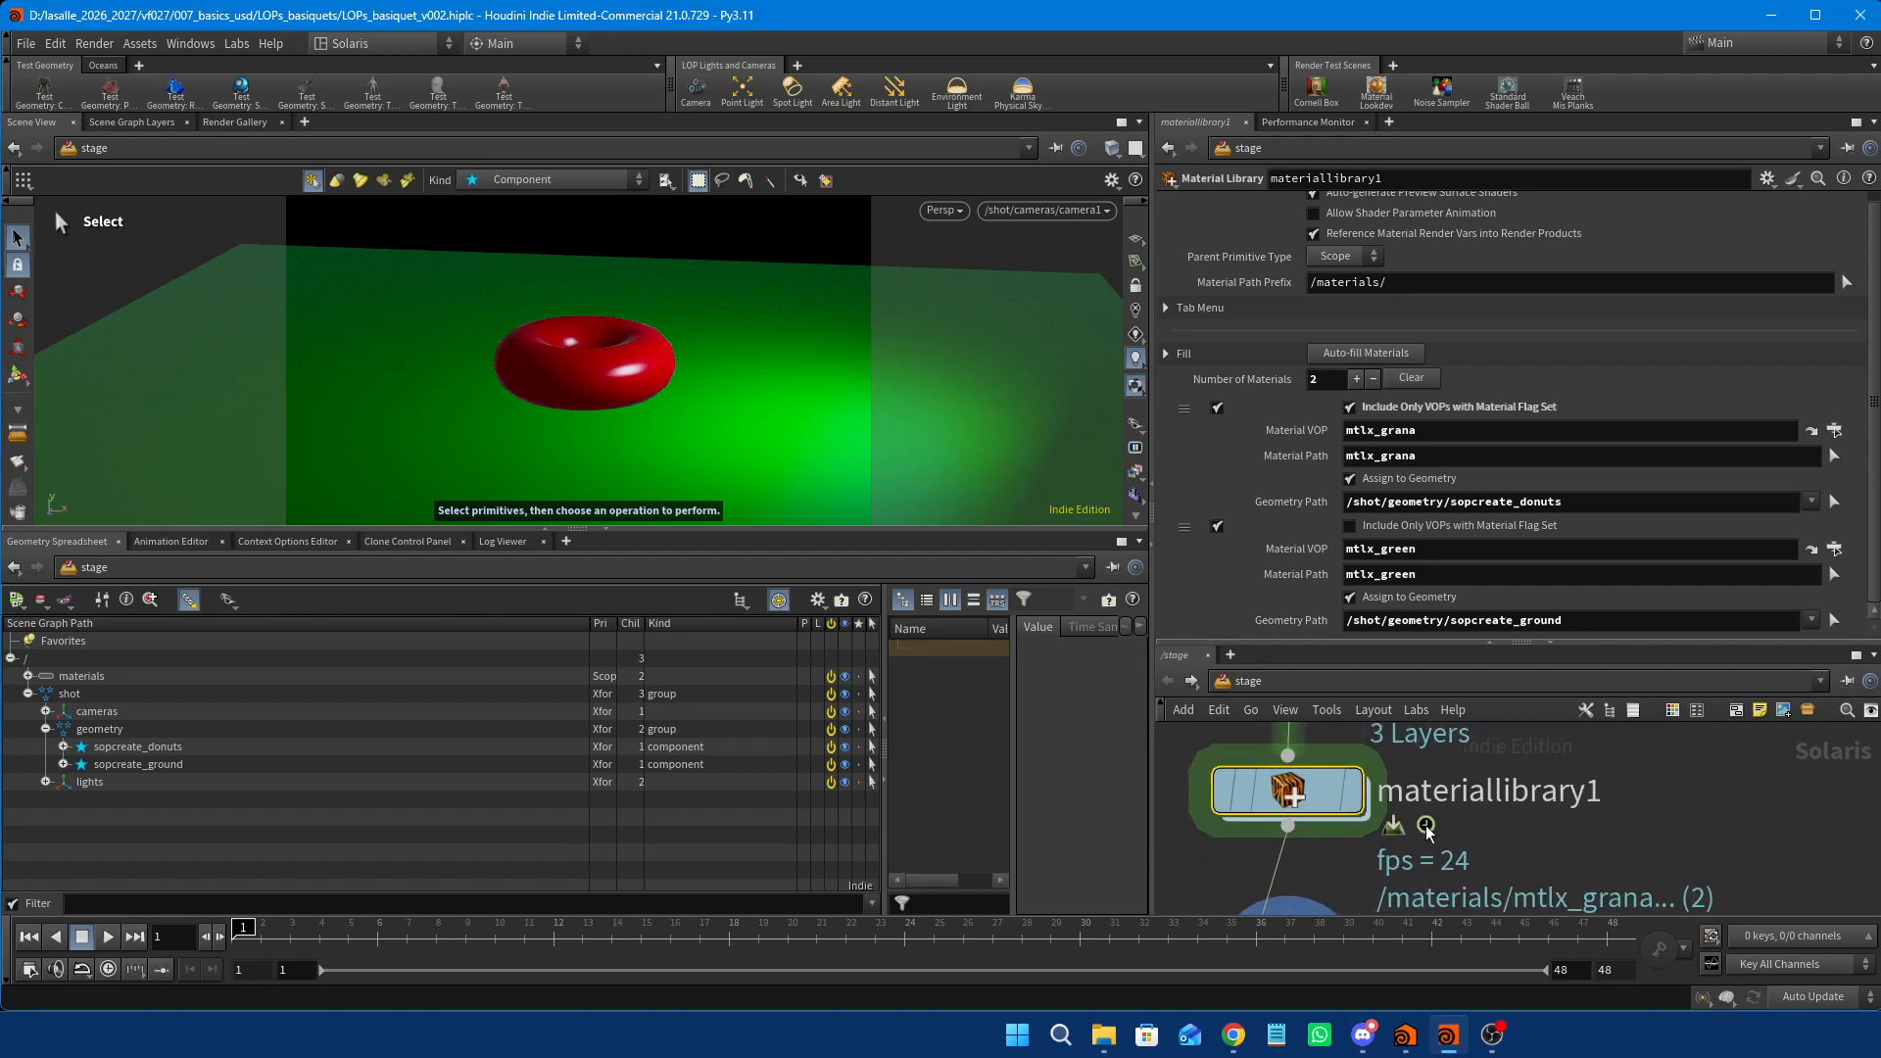
pyautogui.scroll(1, 1401, 841)
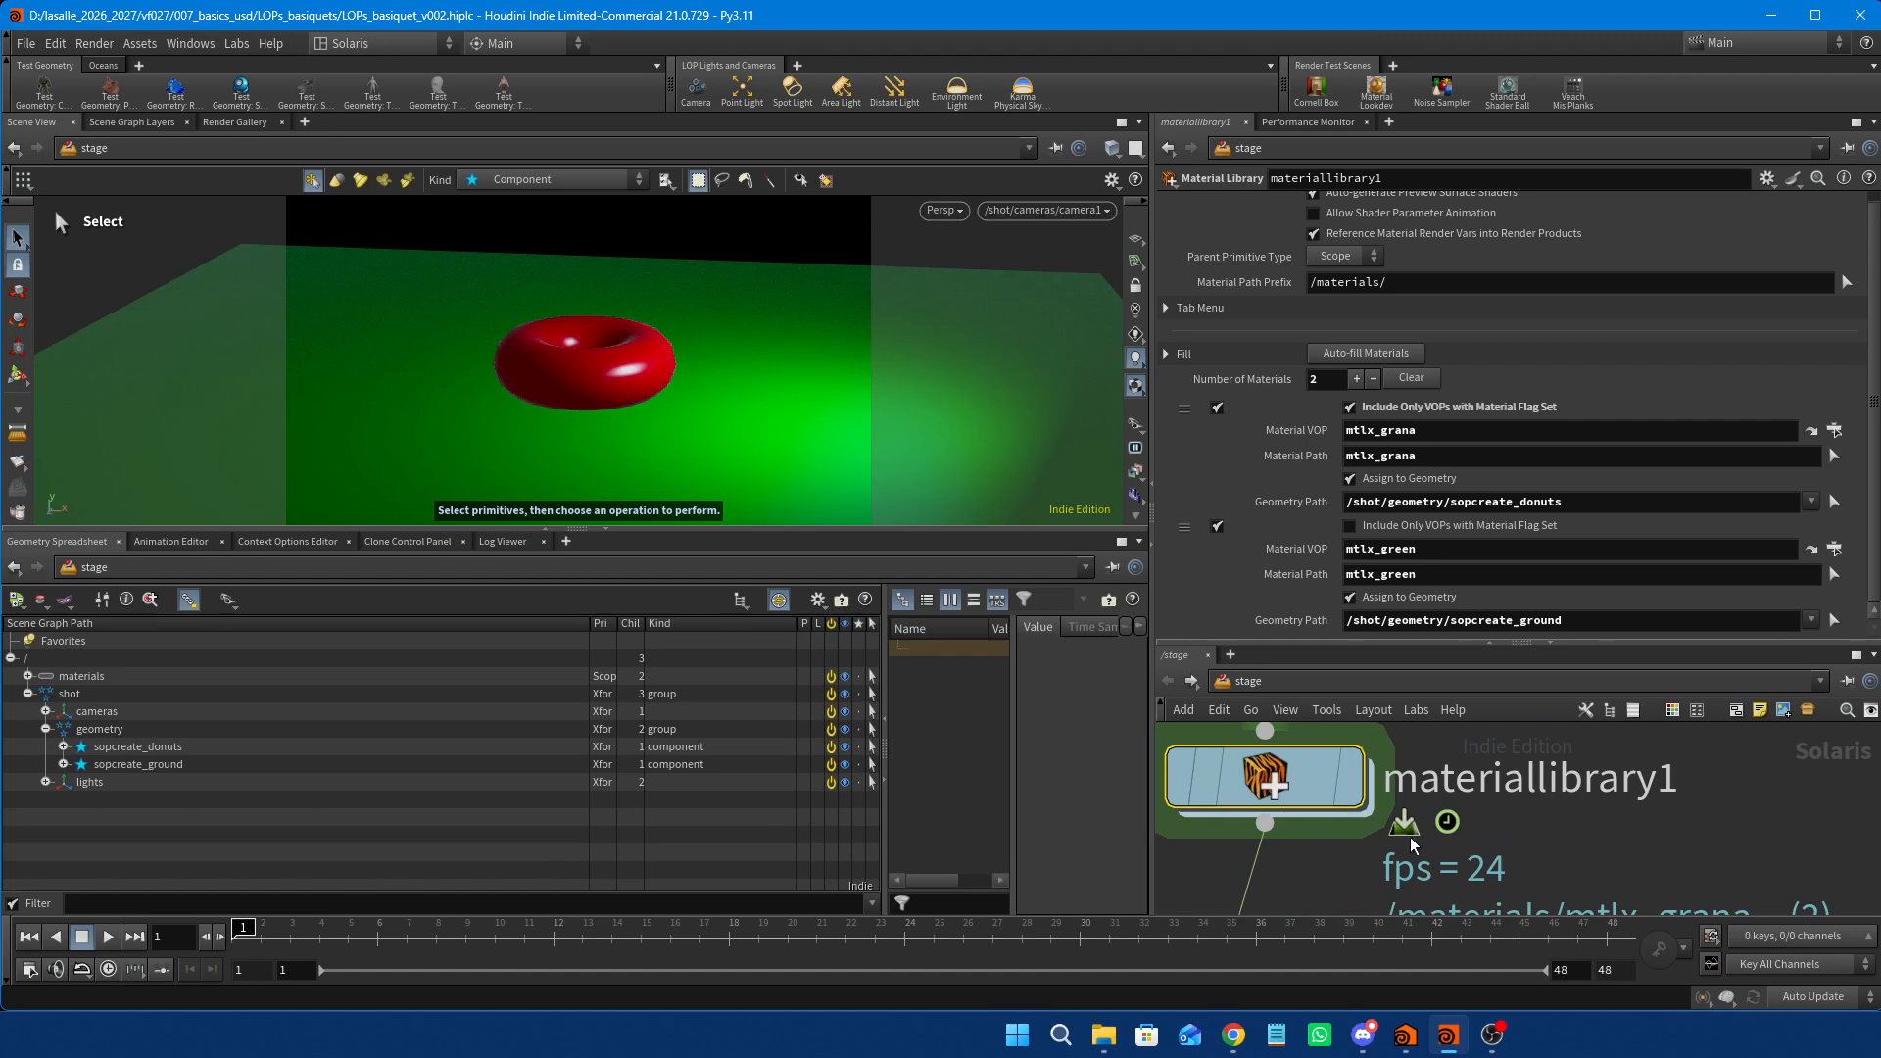
pyautogui.scroll(-3, 1412, 833)
pyautogui.scroll(-2, 1408, 828)
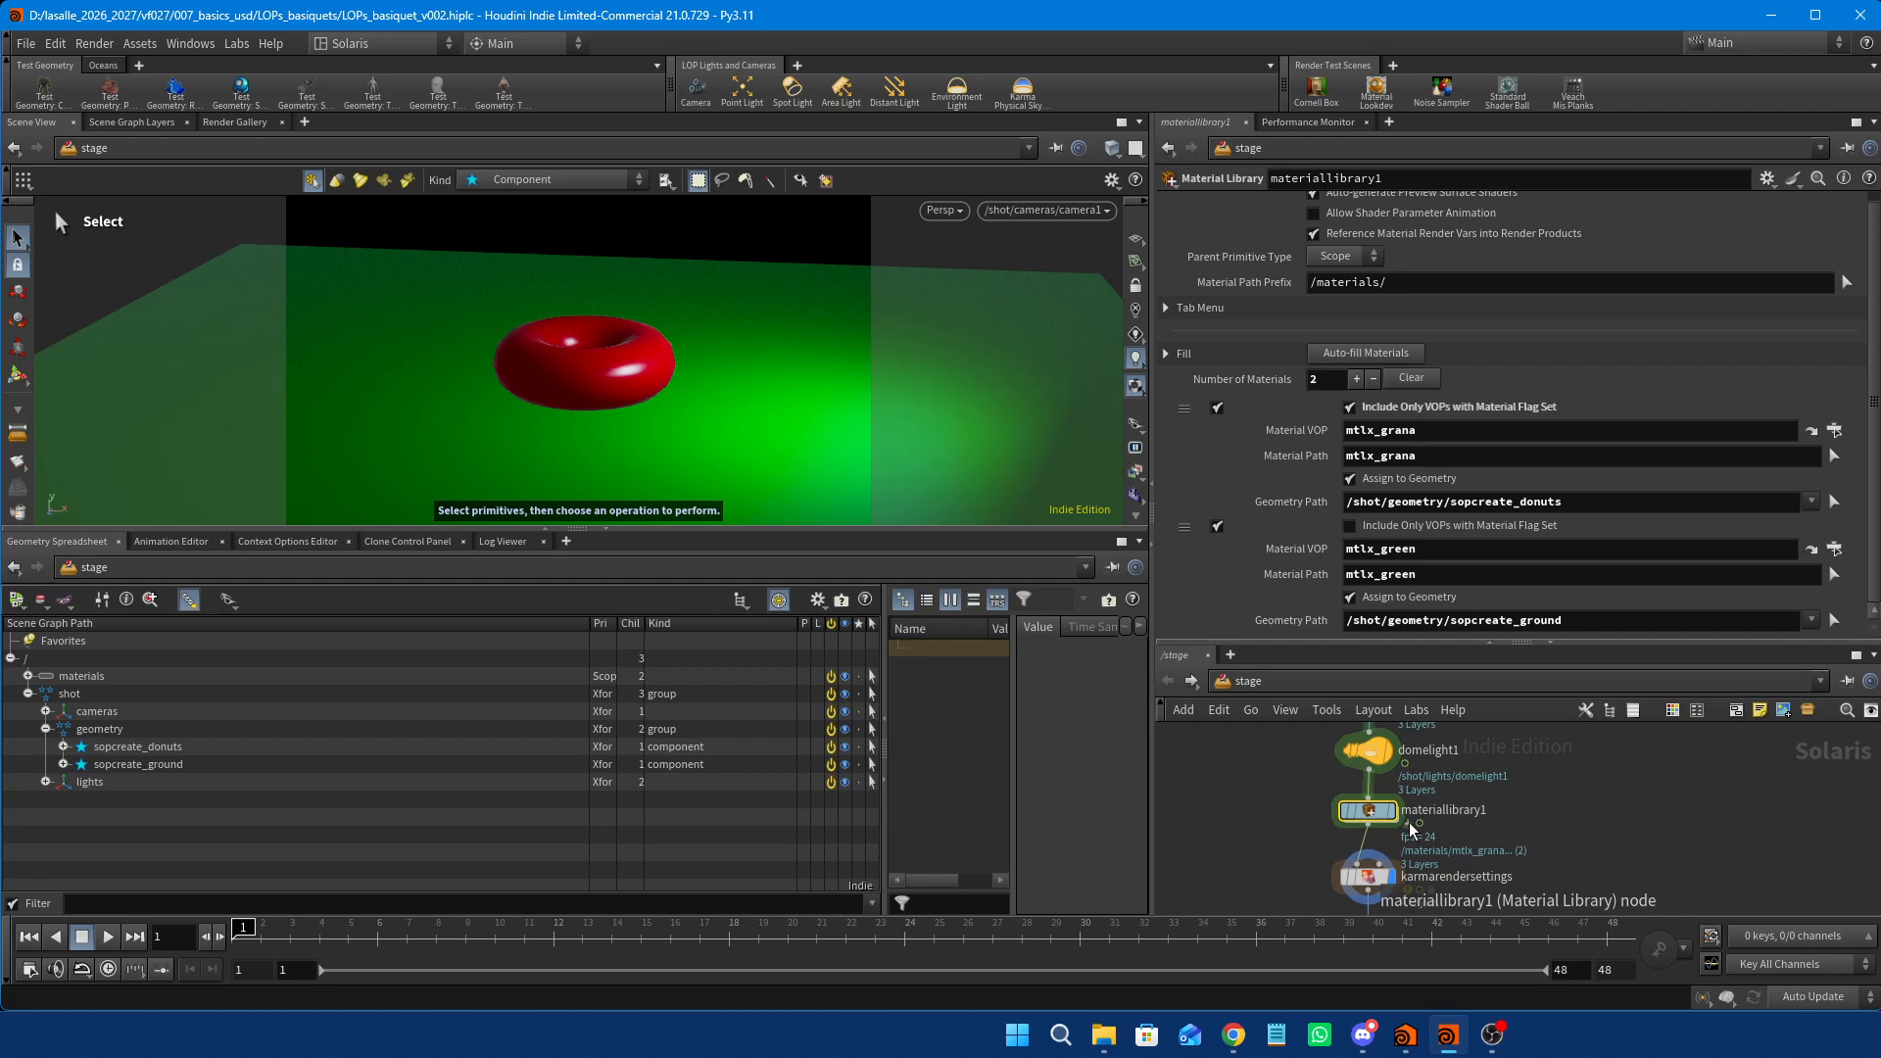
# Review the badges and primitive paths along the node chain, from camera1 through the lights to karmarendersettings.
pyautogui.moveTo(1542, 775); pyautogui.dragTo(1576, 733, button='middle')
pyautogui.scroll(-1, 1610, 798)
pyautogui.scroll(2, 1597, 848)
pyautogui.scroll(1, 1553, 823)
pyautogui.scroll(2, 1435, 851)
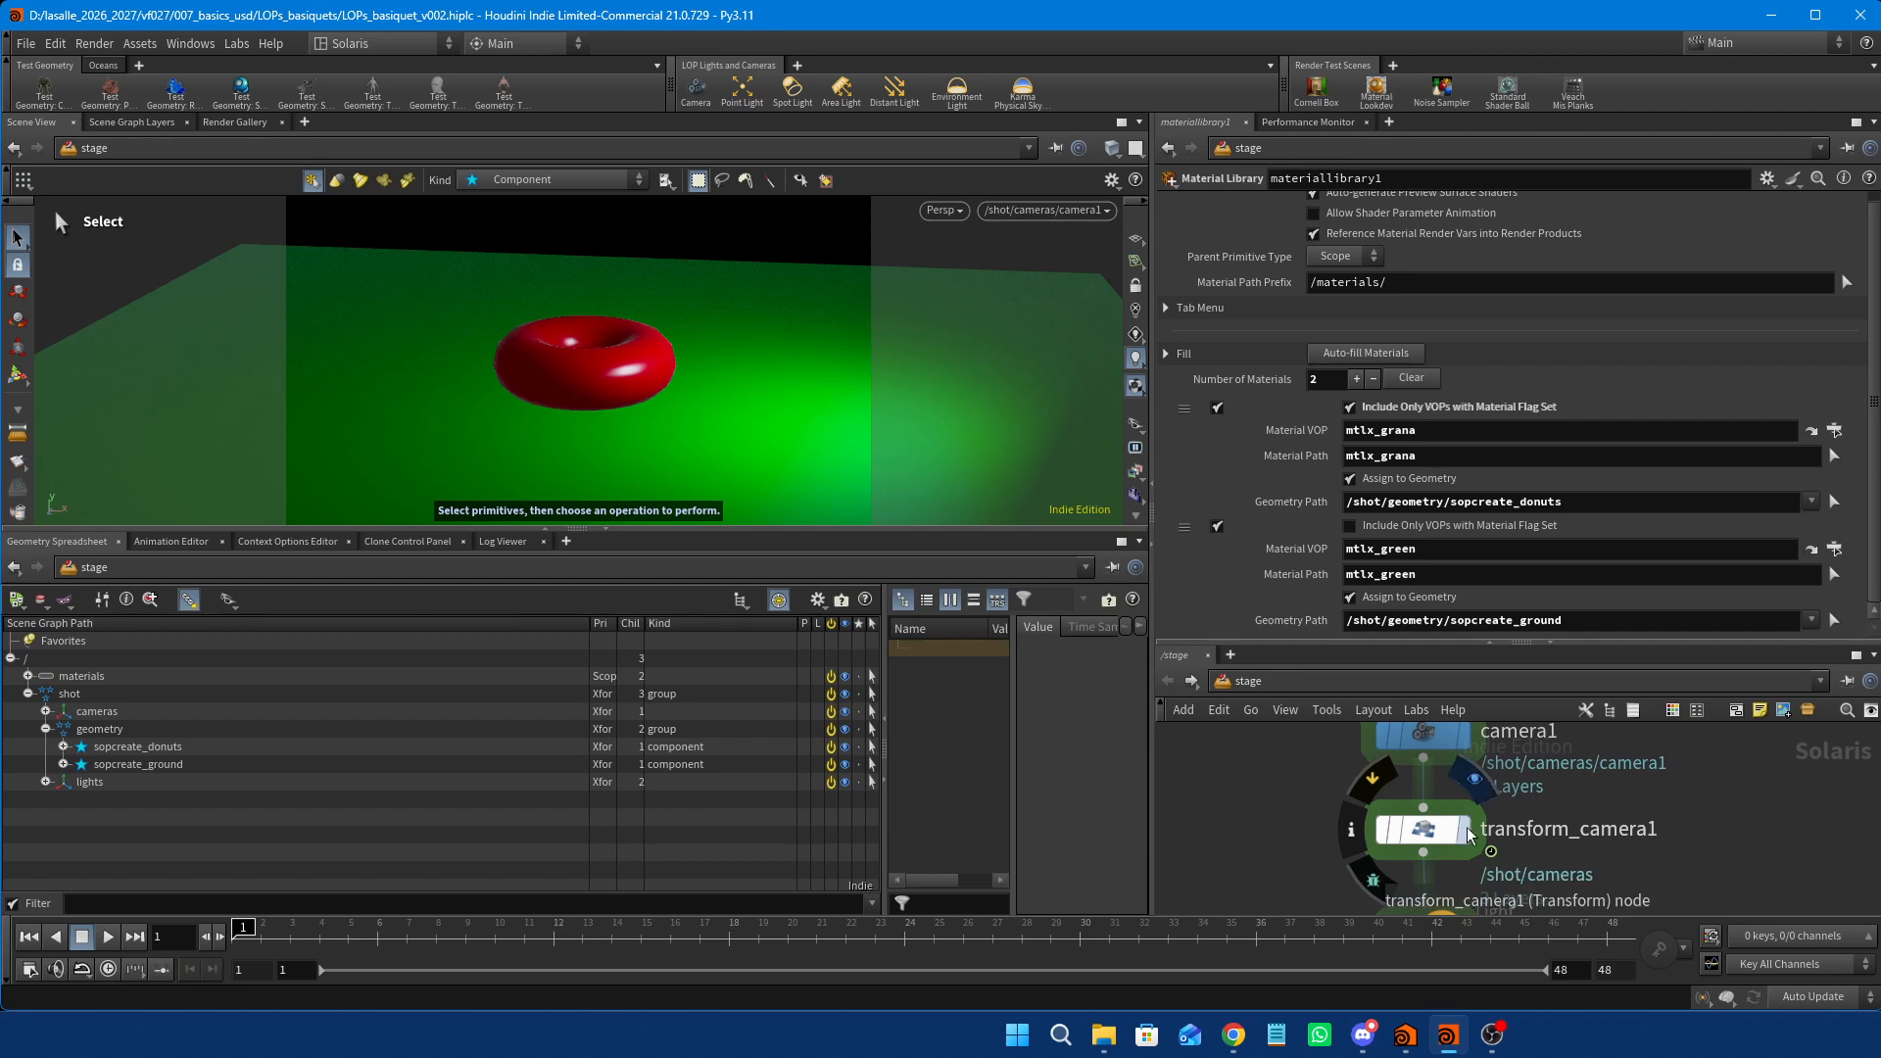
pyautogui.scroll(-3, 1447, 844)
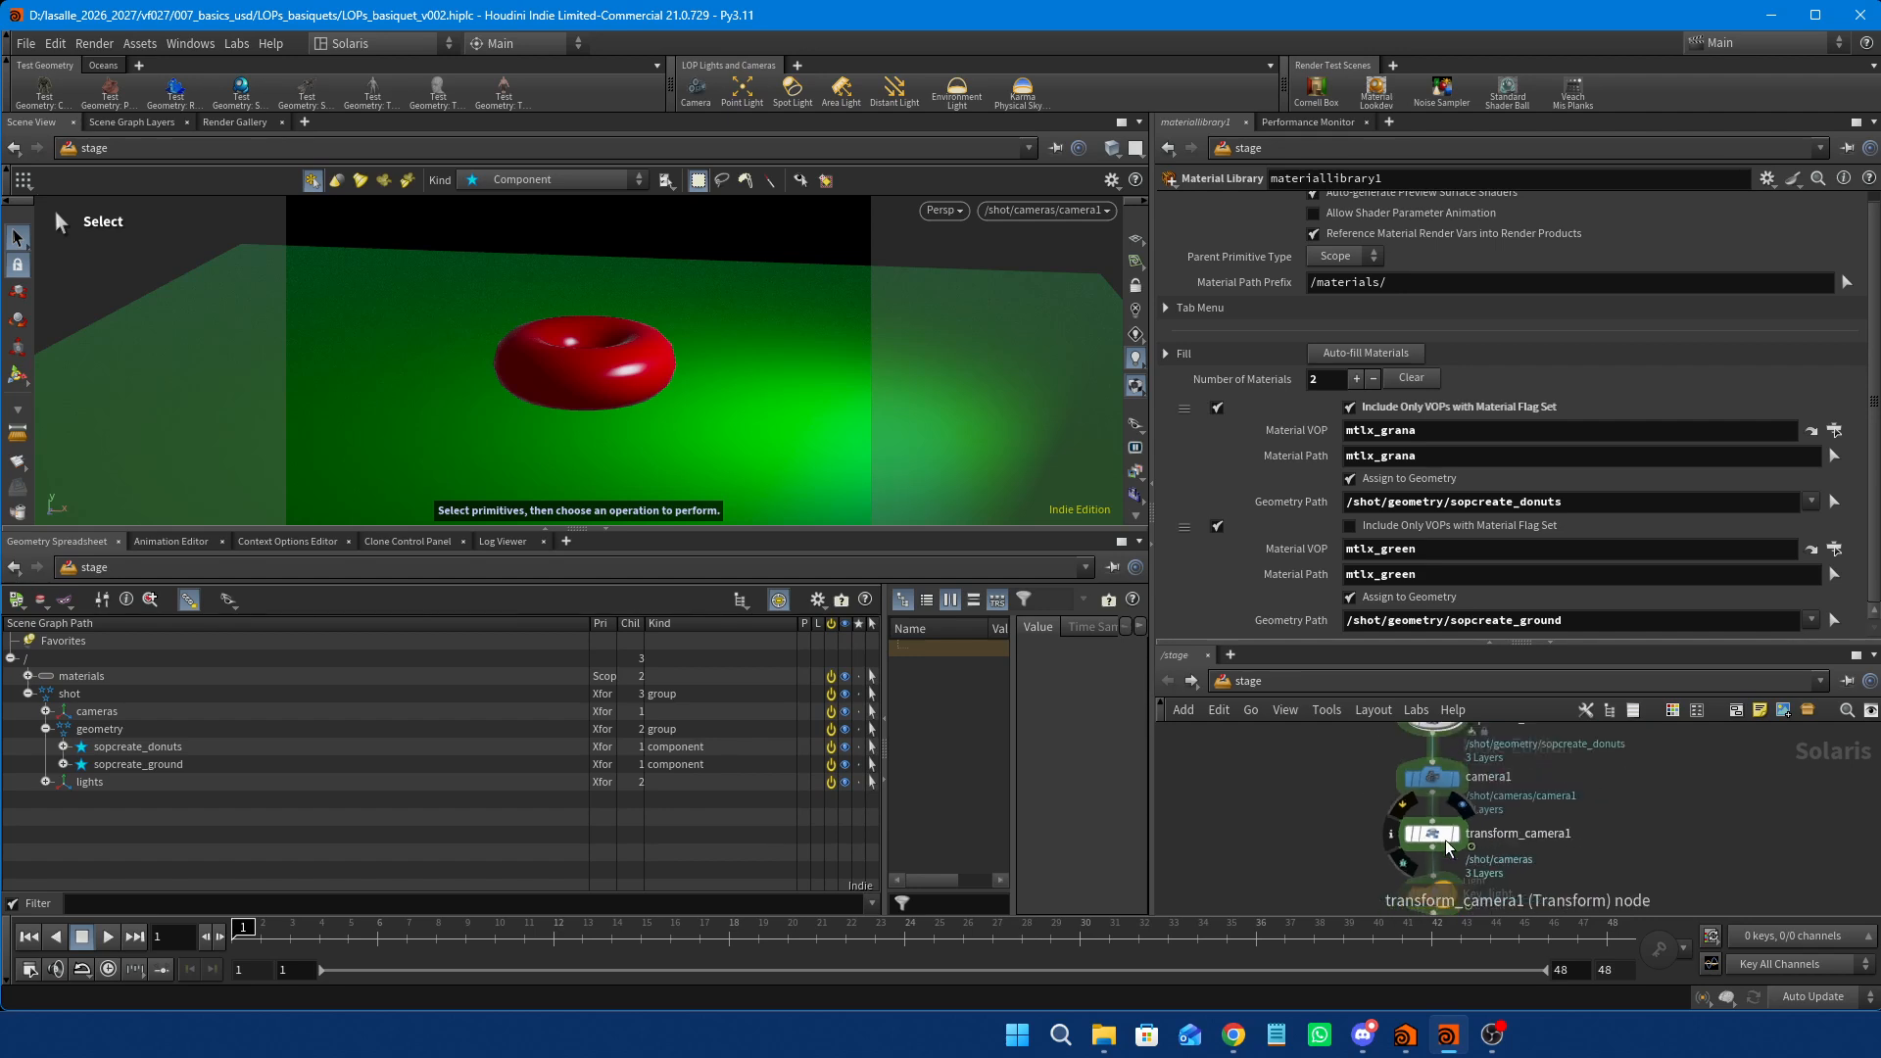
pyautogui.moveTo(1379, 880); pyautogui.dragTo(1349, 787, button='middle')
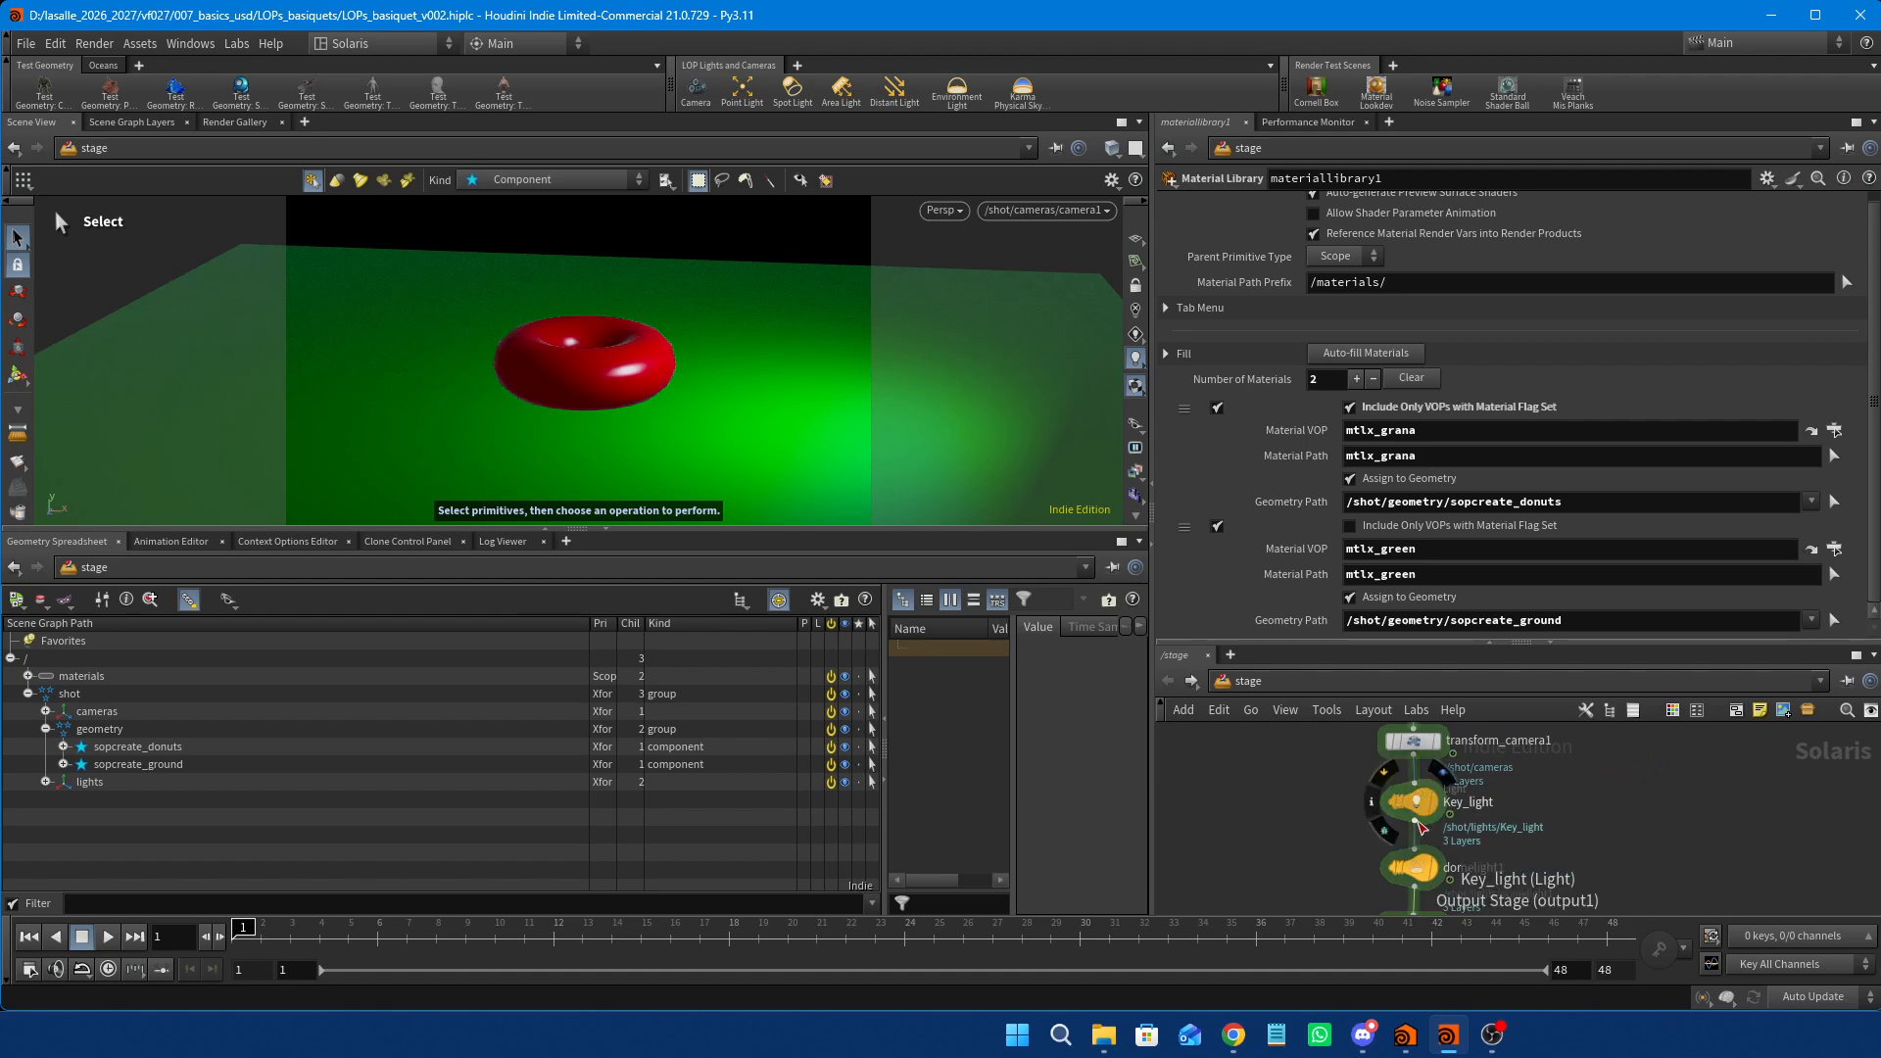
pyautogui.scroll(-2, 1374, 783)
pyautogui.scroll(2, 1349, 848)
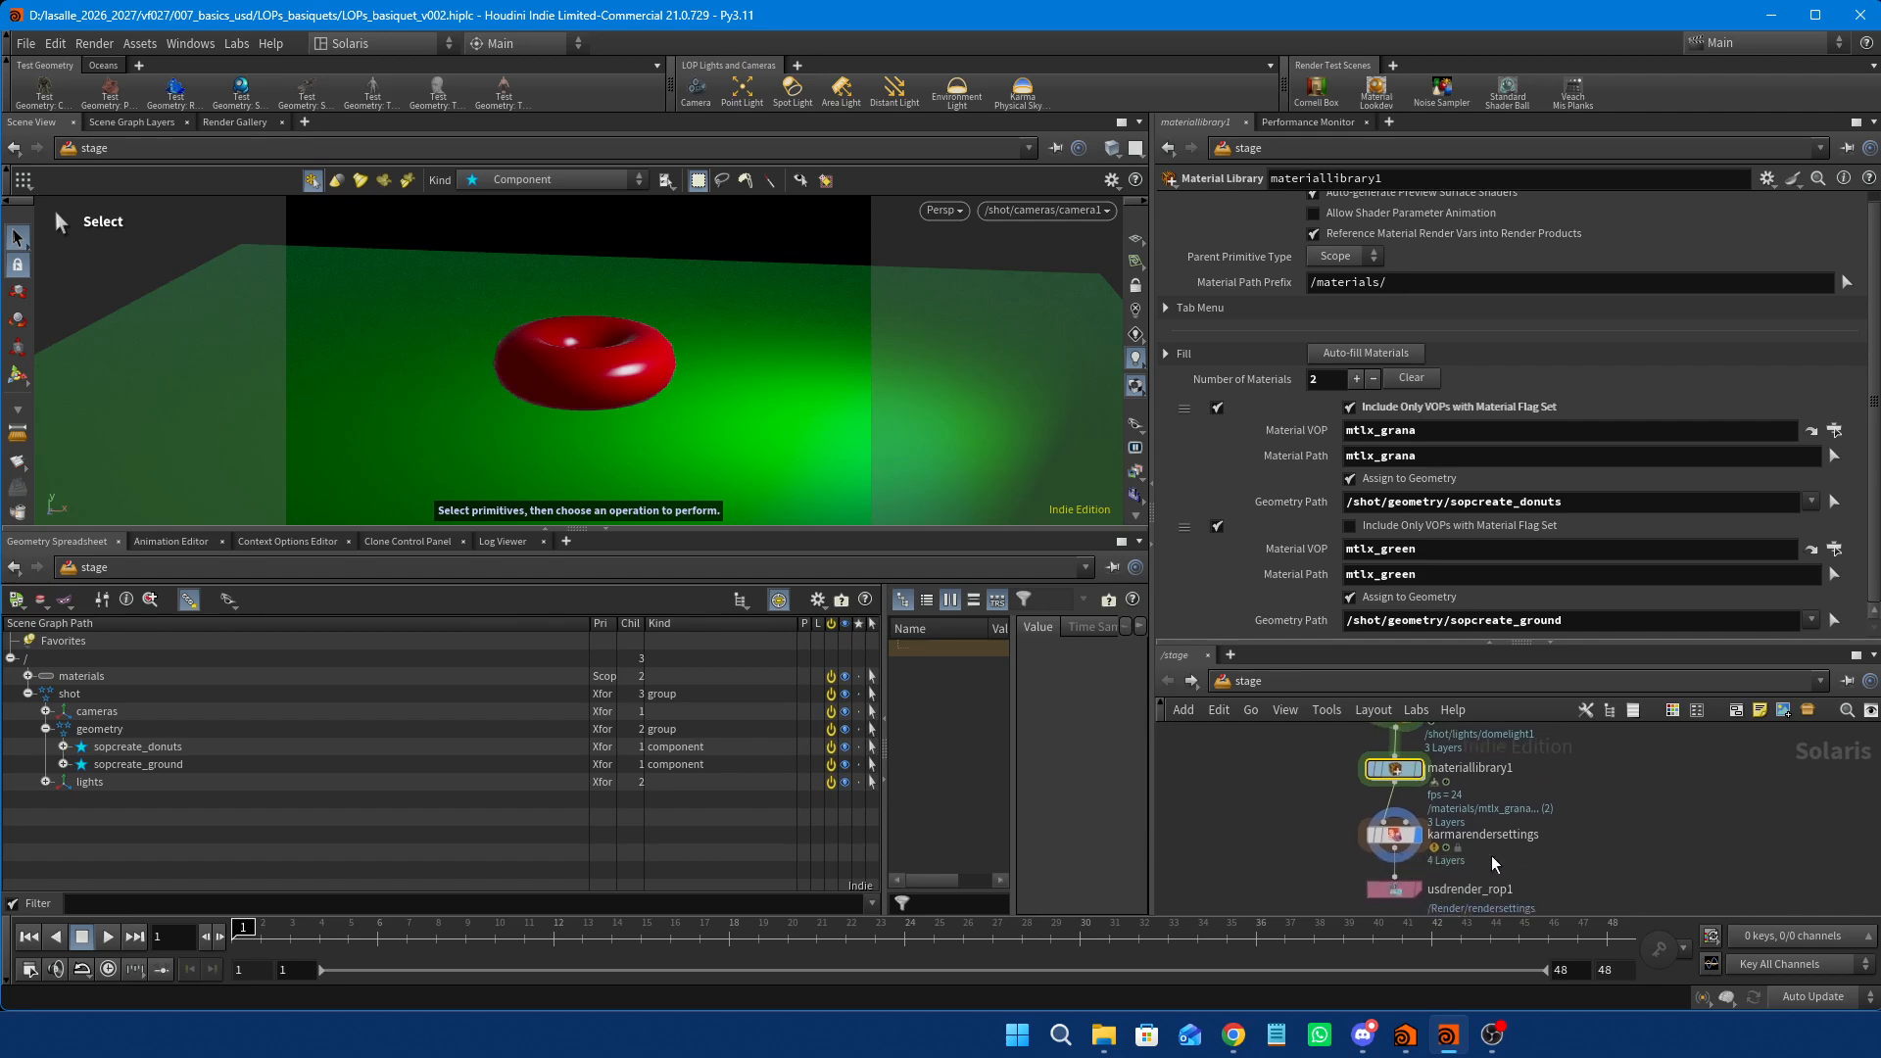
pyautogui.scroll(3, 1618, 788)
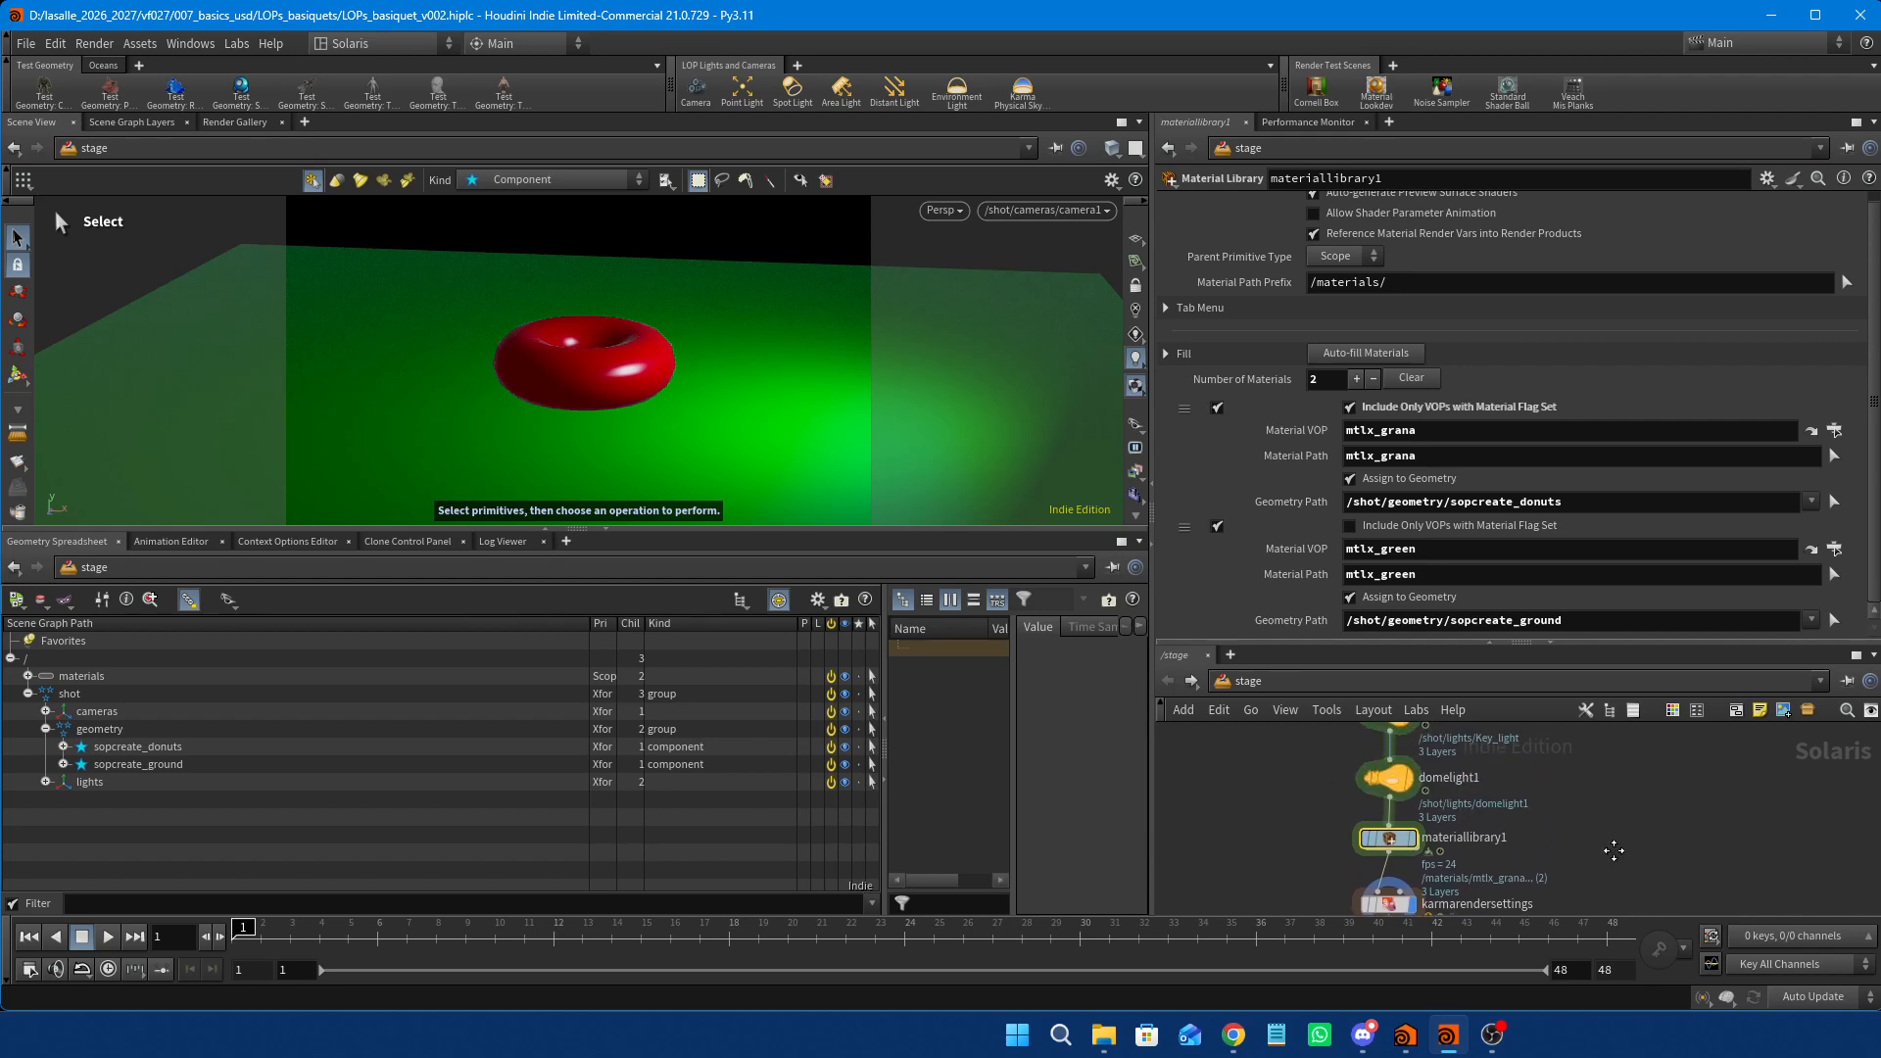
pyautogui.scroll(2, 1585, 819)
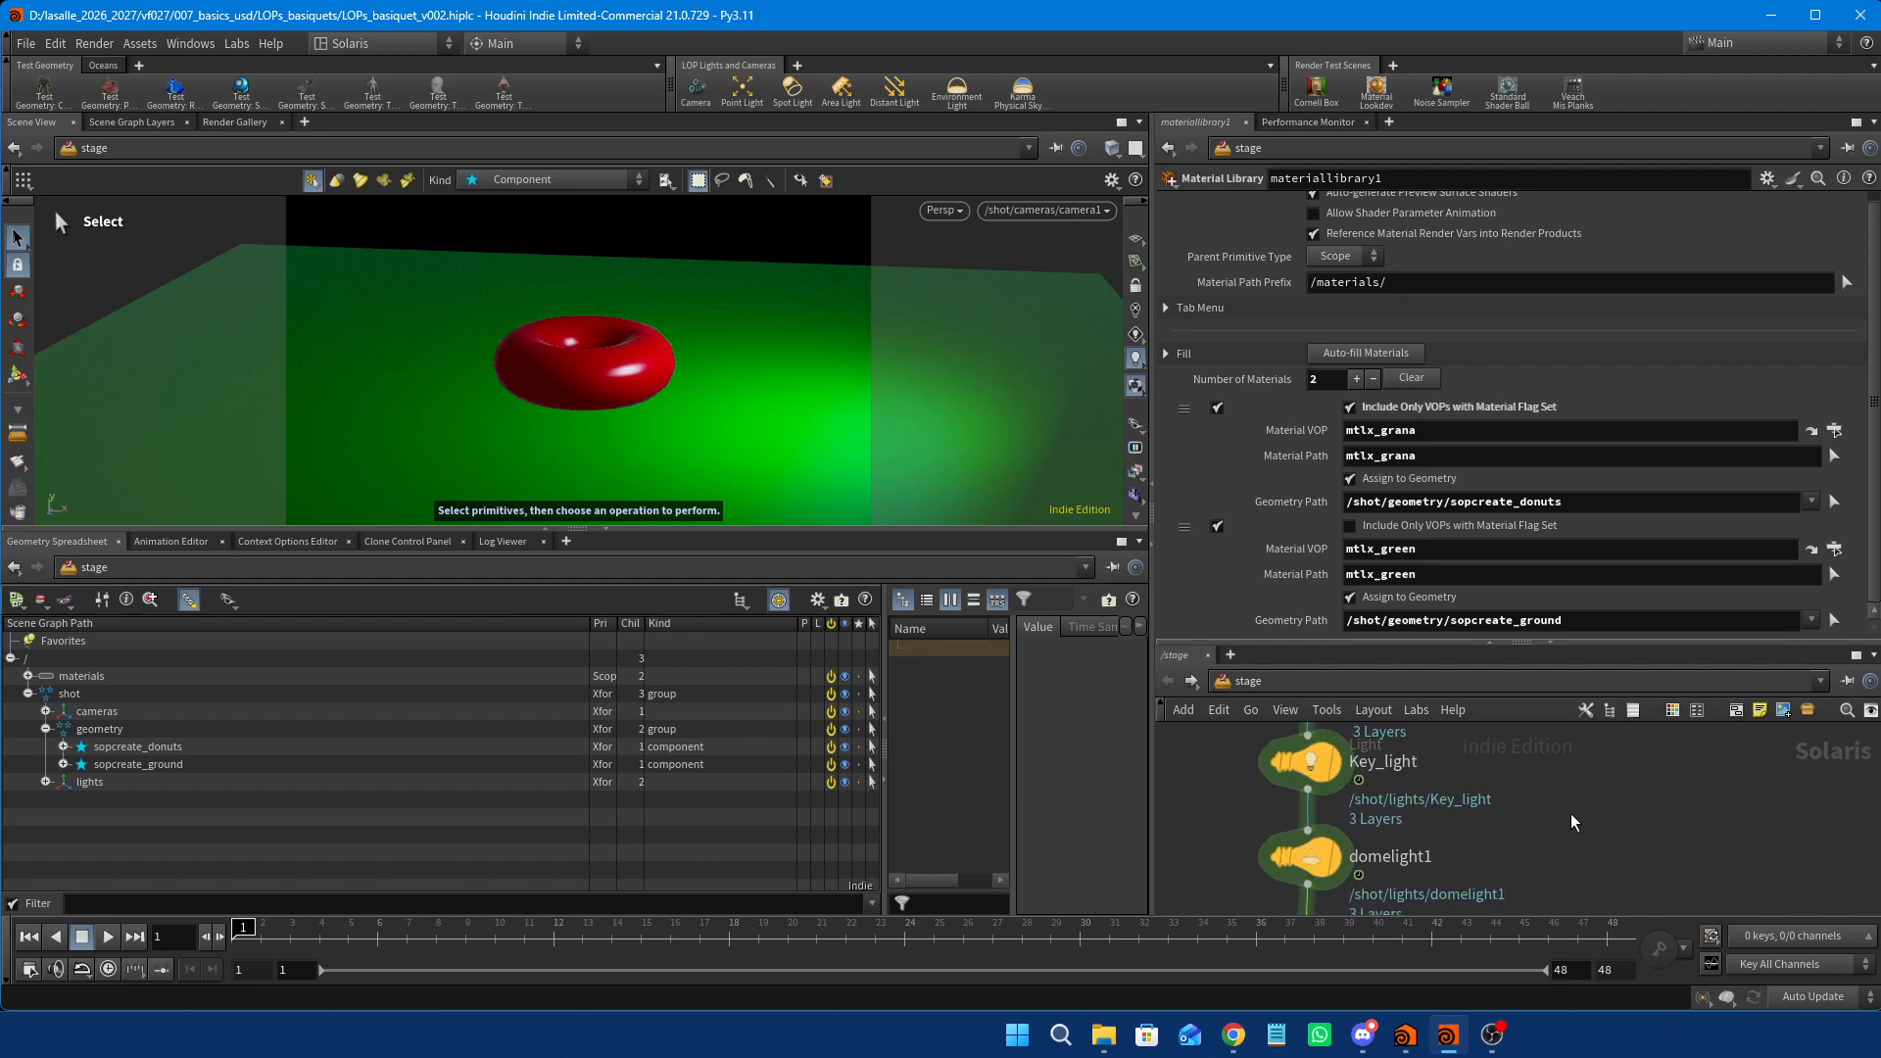
pyautogui.moveTo(1513, 795); pyautogui.dragTo(1603, 735, button='middle')
pyautogui.scroll(-2, 1593, 826)
pyautogui.scroll(-2, 1593, 817)
pyautogui.scroll(2, 1516, 815)
pyautogui.moveTo(1597, 814); pyautogui.dragTo(1601, 767, button='middle')
pyautogui.scroll(2, 1596, 823)
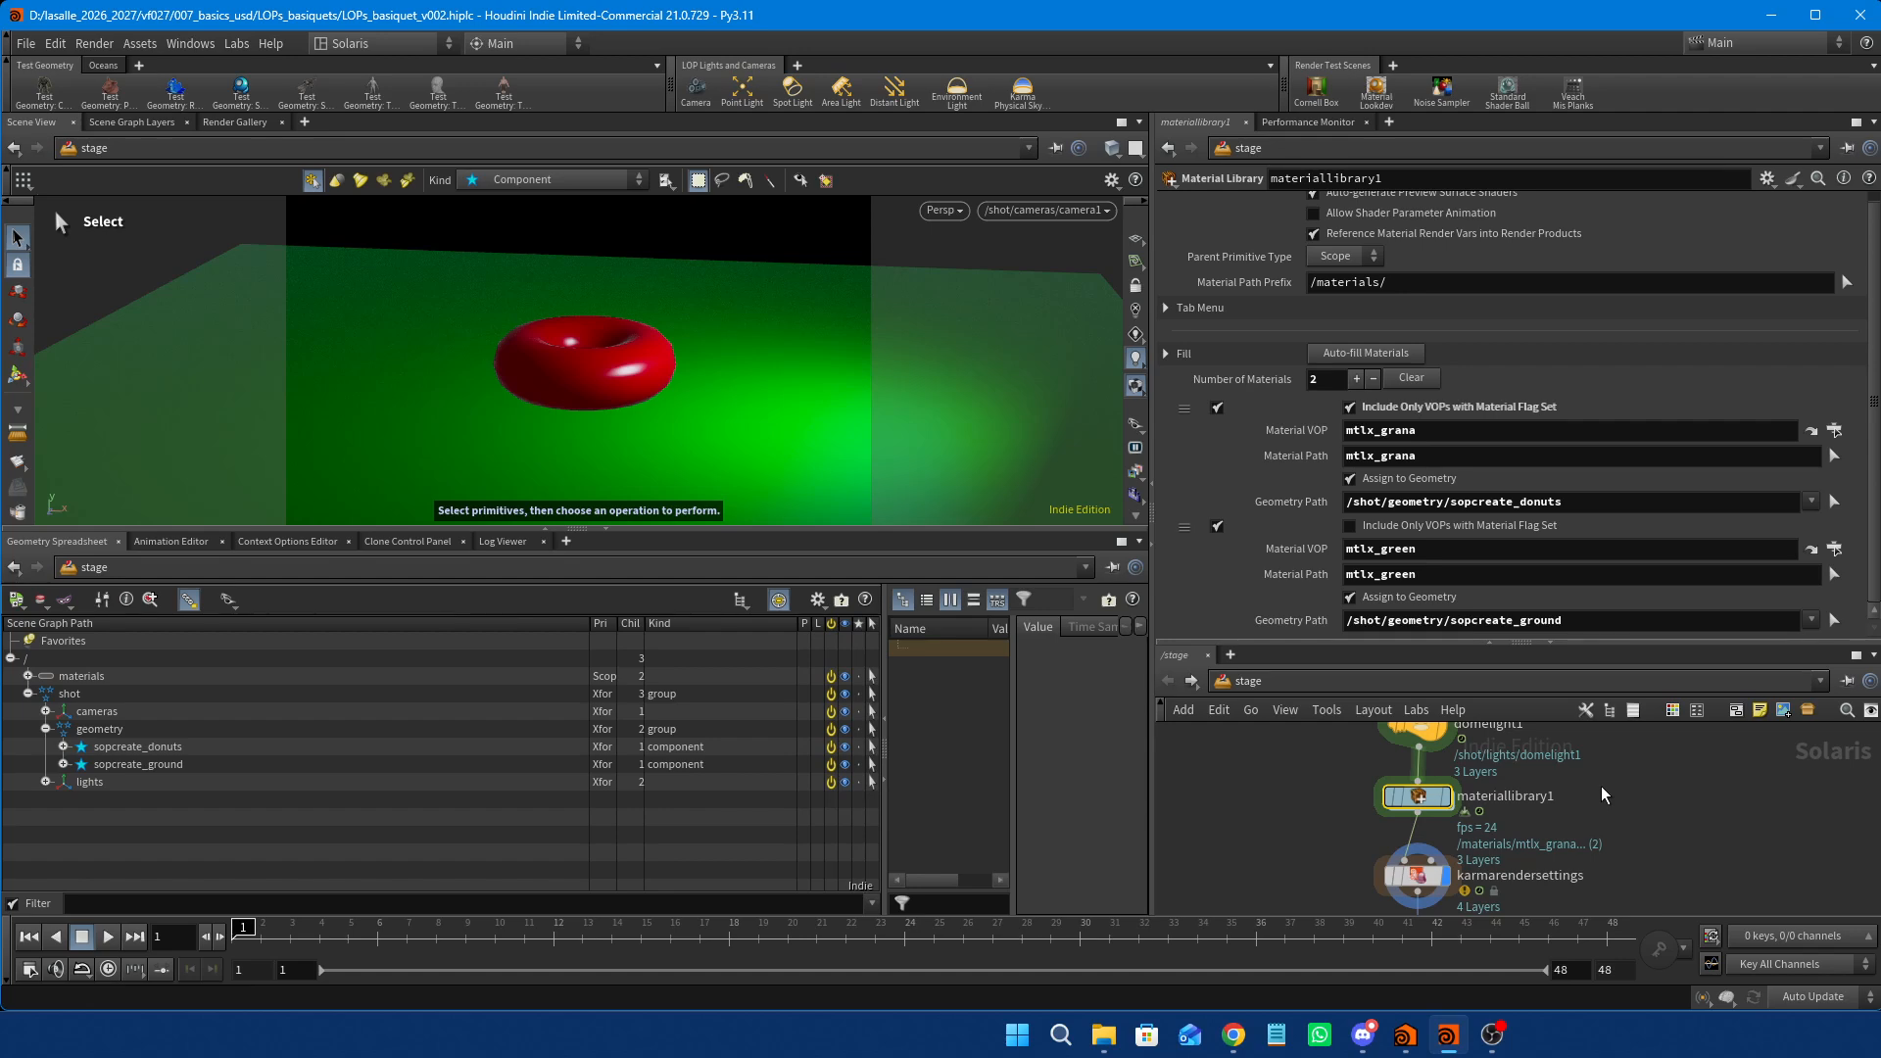
# Prefix the camera path of karmarendersettings with /shot so that it reads /shot/cameras/lo_camera.
pyautogui.click(1417, 877)
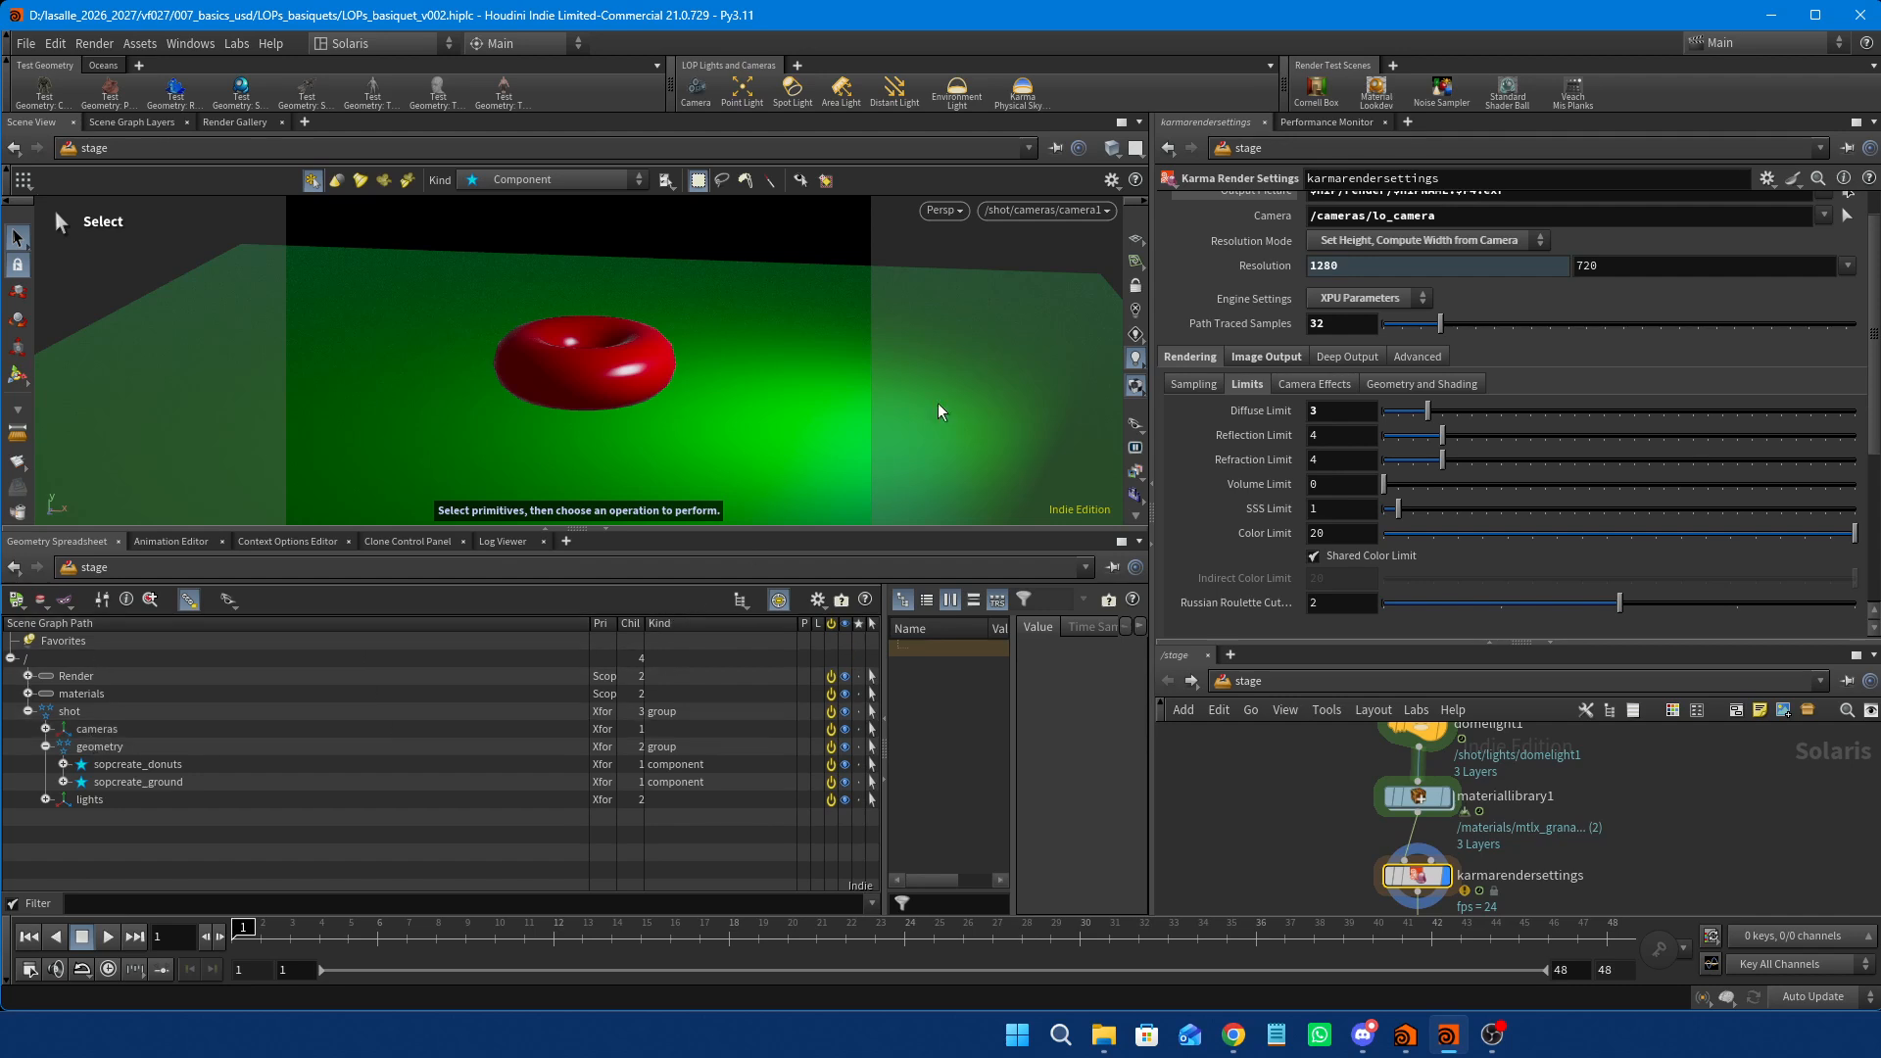
pyautogui.click(1511, 219)
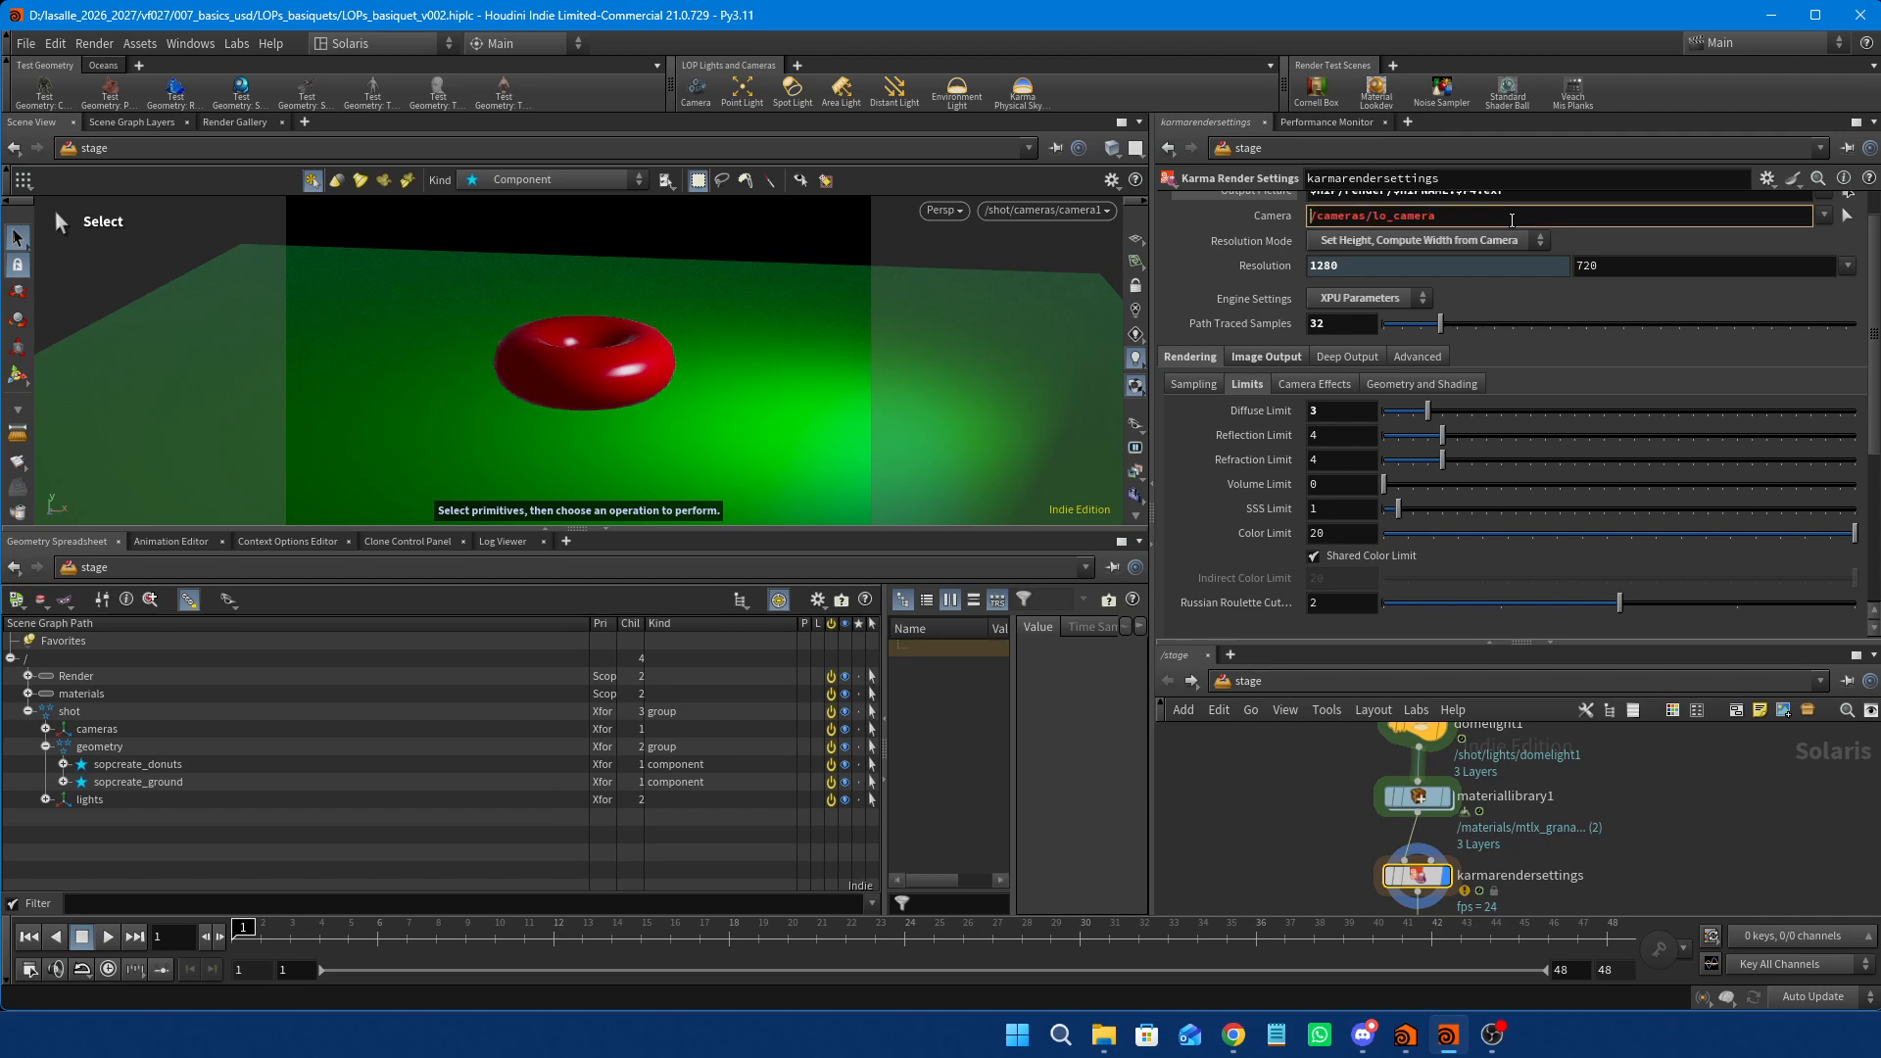
pyautogui.write('/shot')
pyautogui.press('Return')
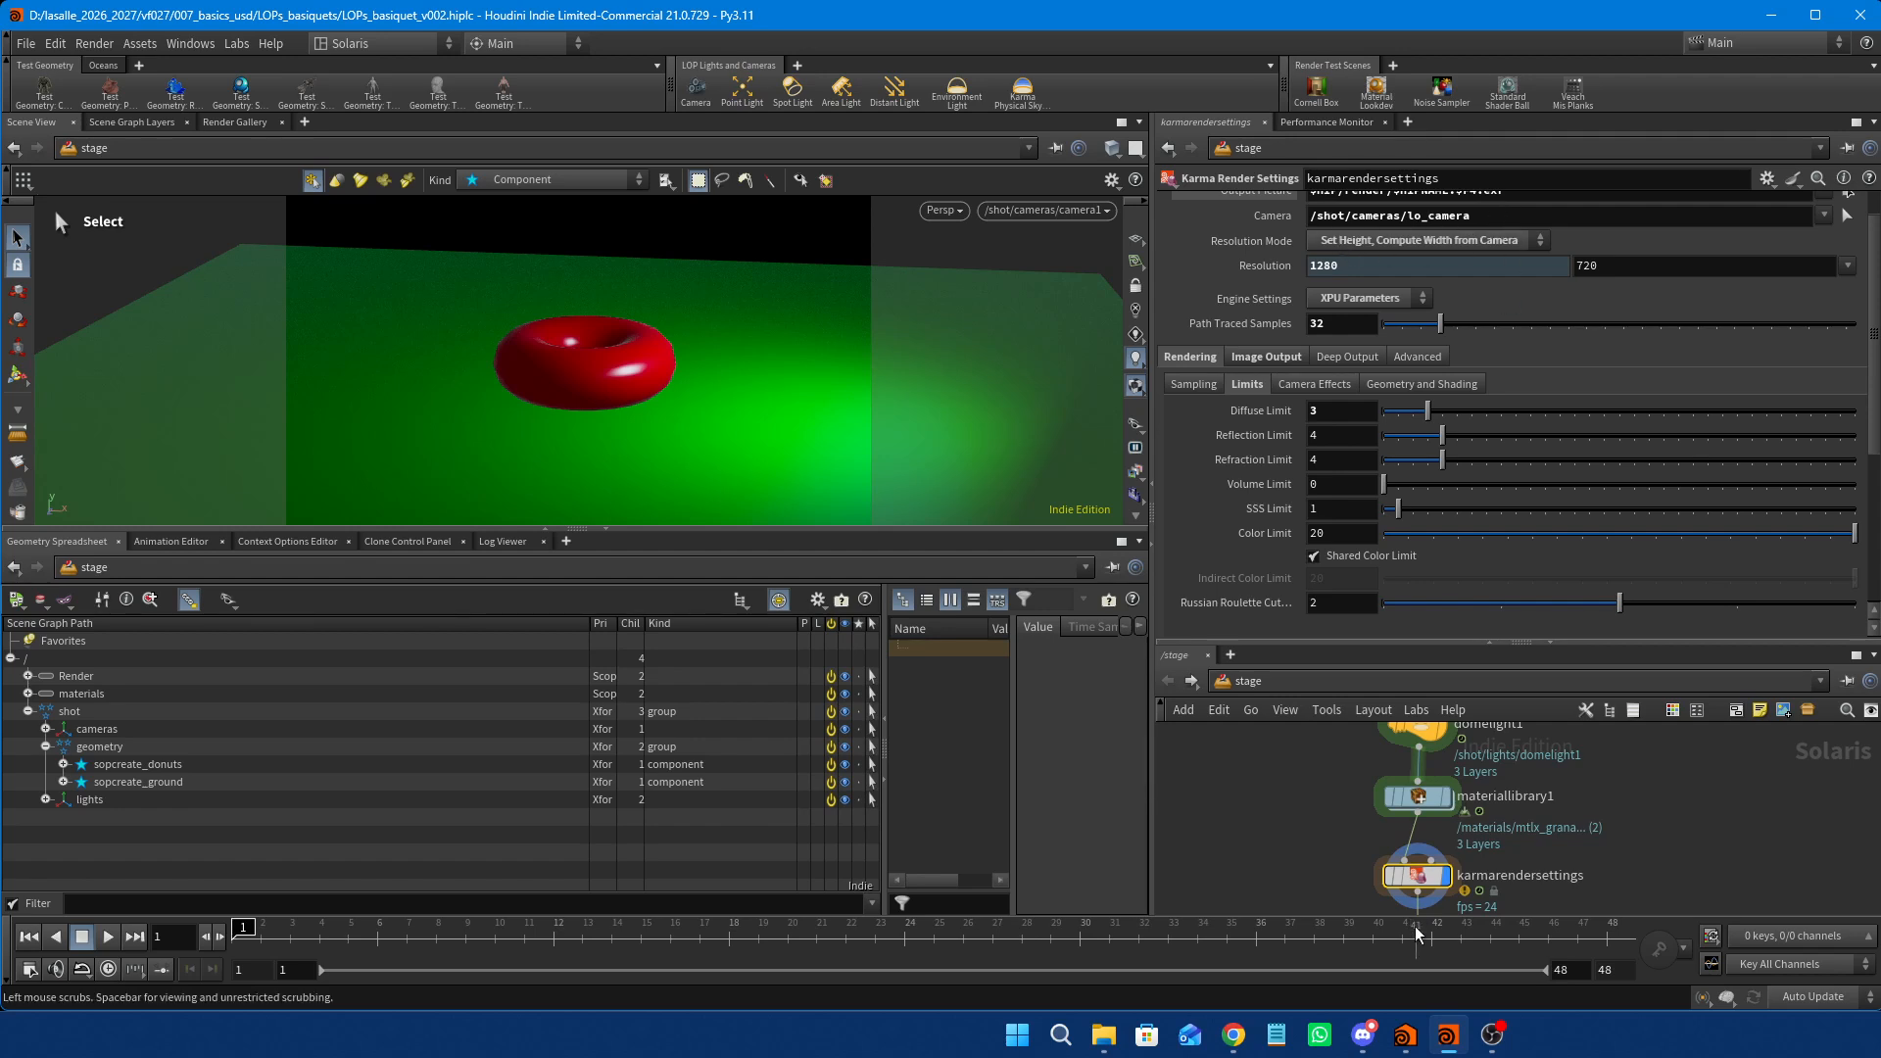
# Read the warning details of karmarendersettings, close its info window, and expand the cameras branch to check the camera's name.
pyautogui.moveTo(1426, 878)
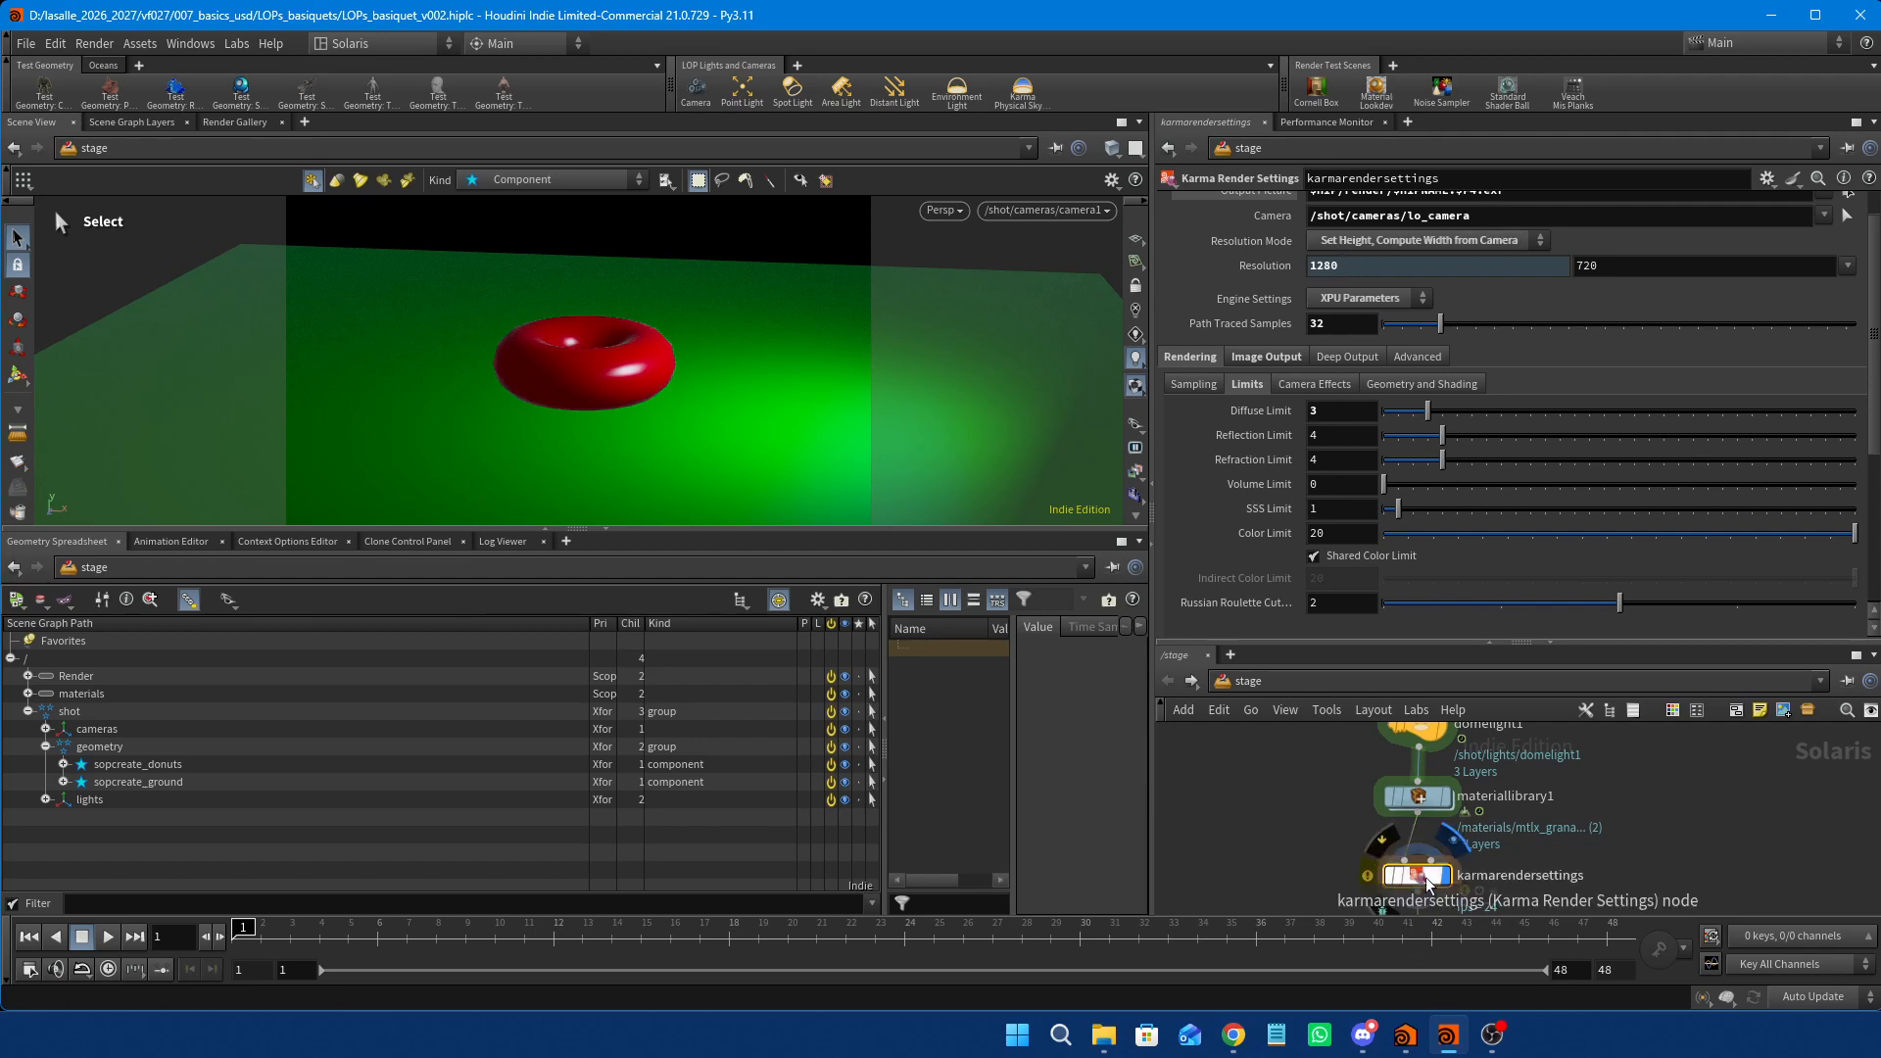
pyautogui.click(1370, 884)
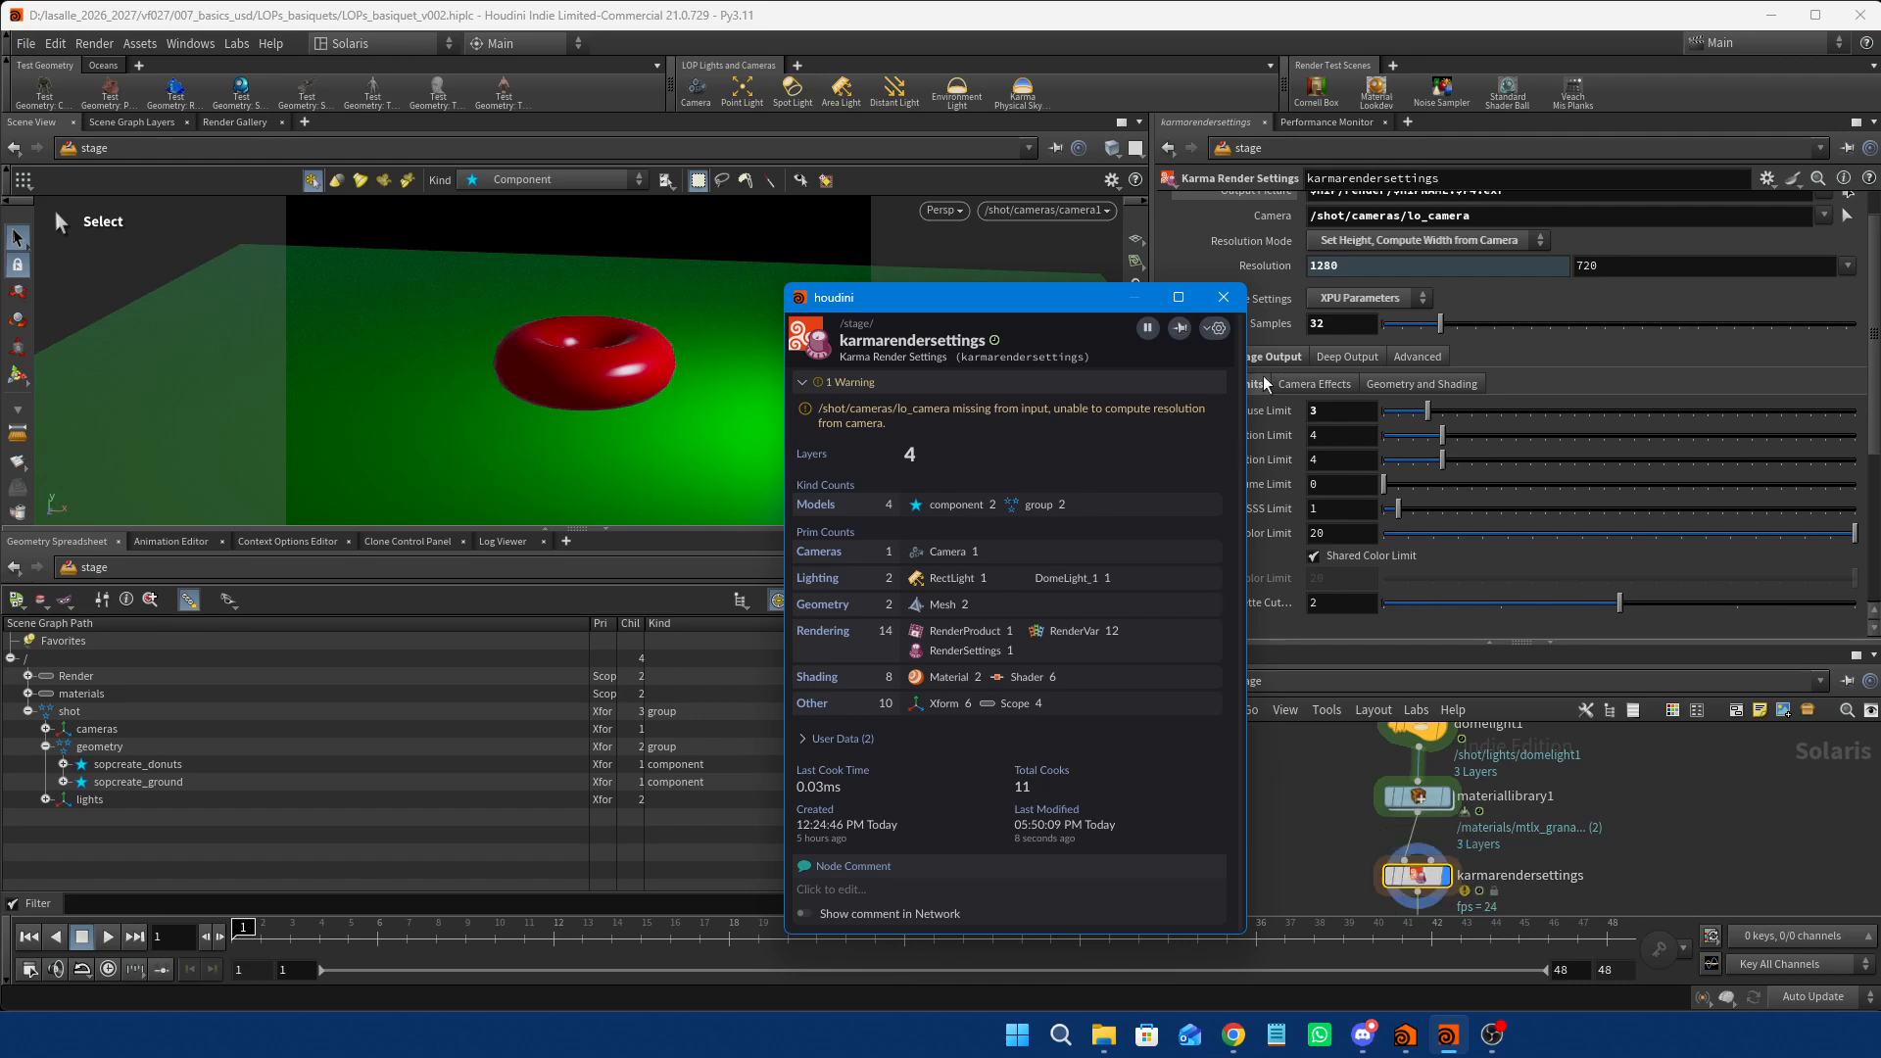
pyautogui.click(1224, 297)
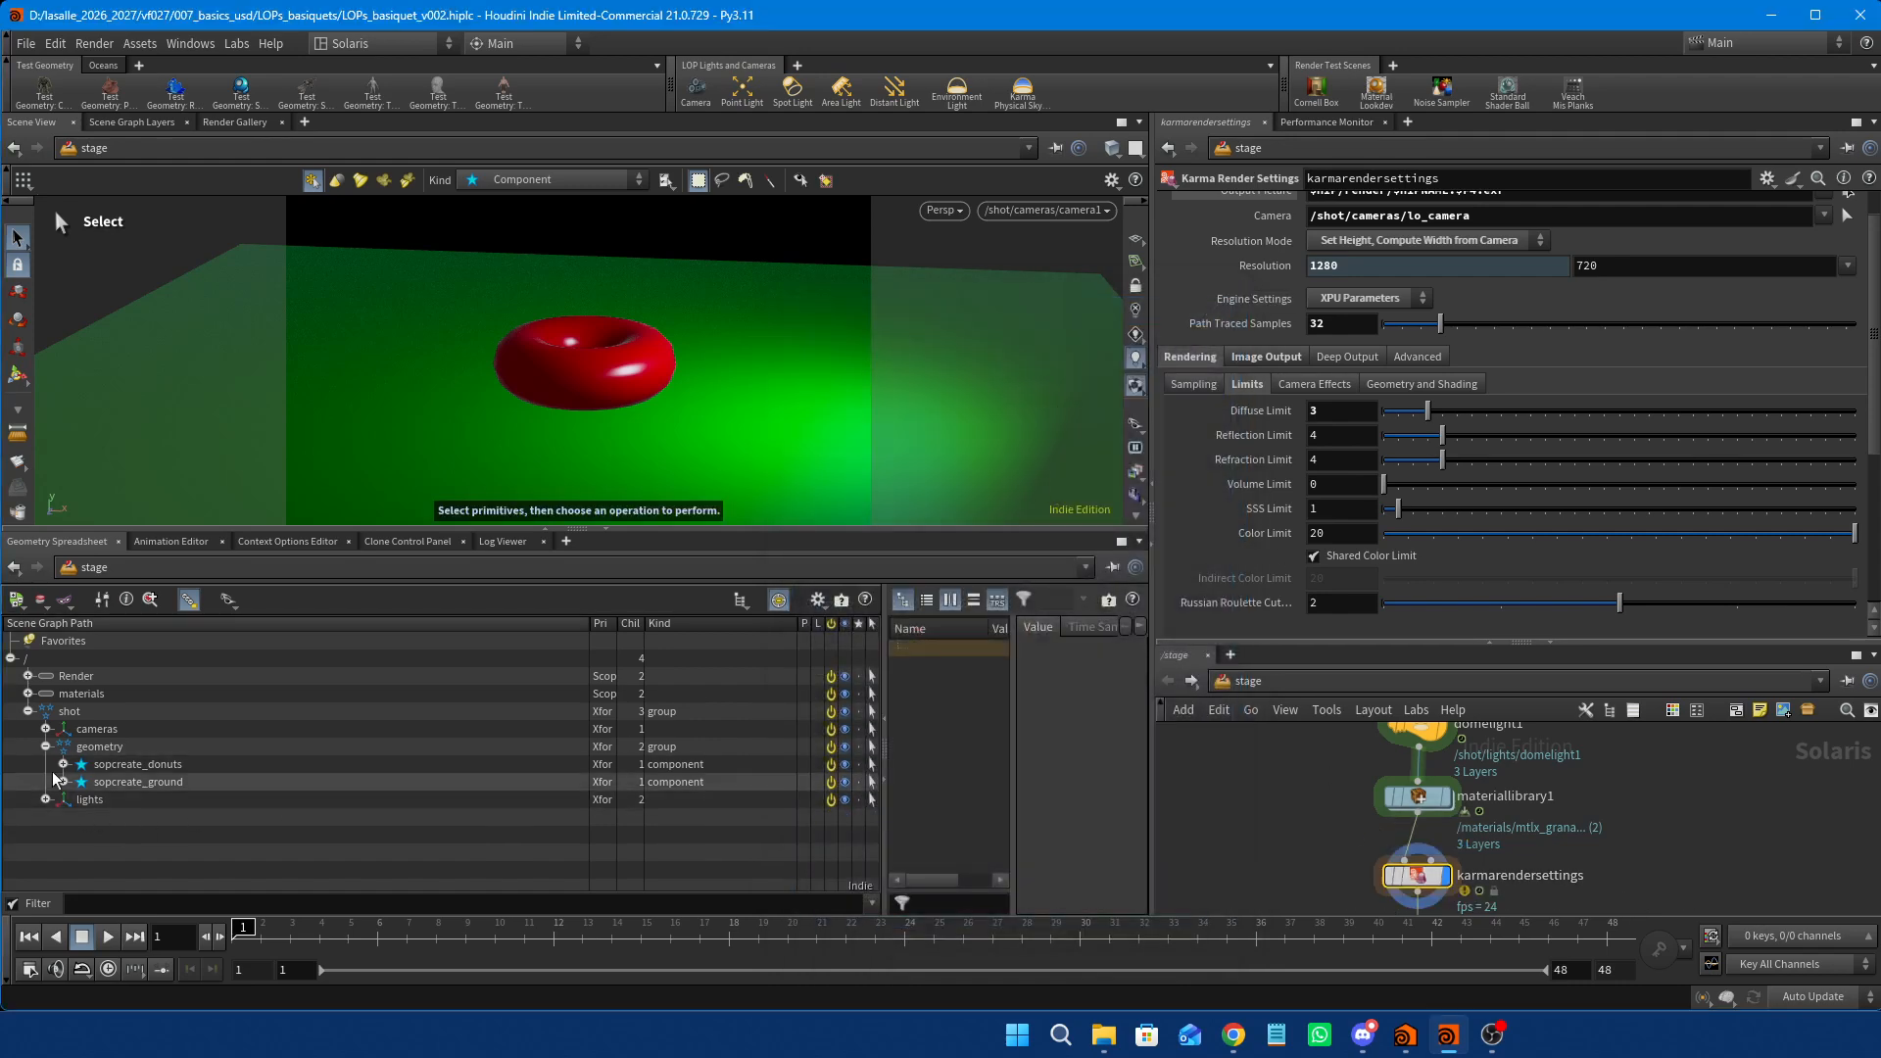
pyautogui.click(45, 729)
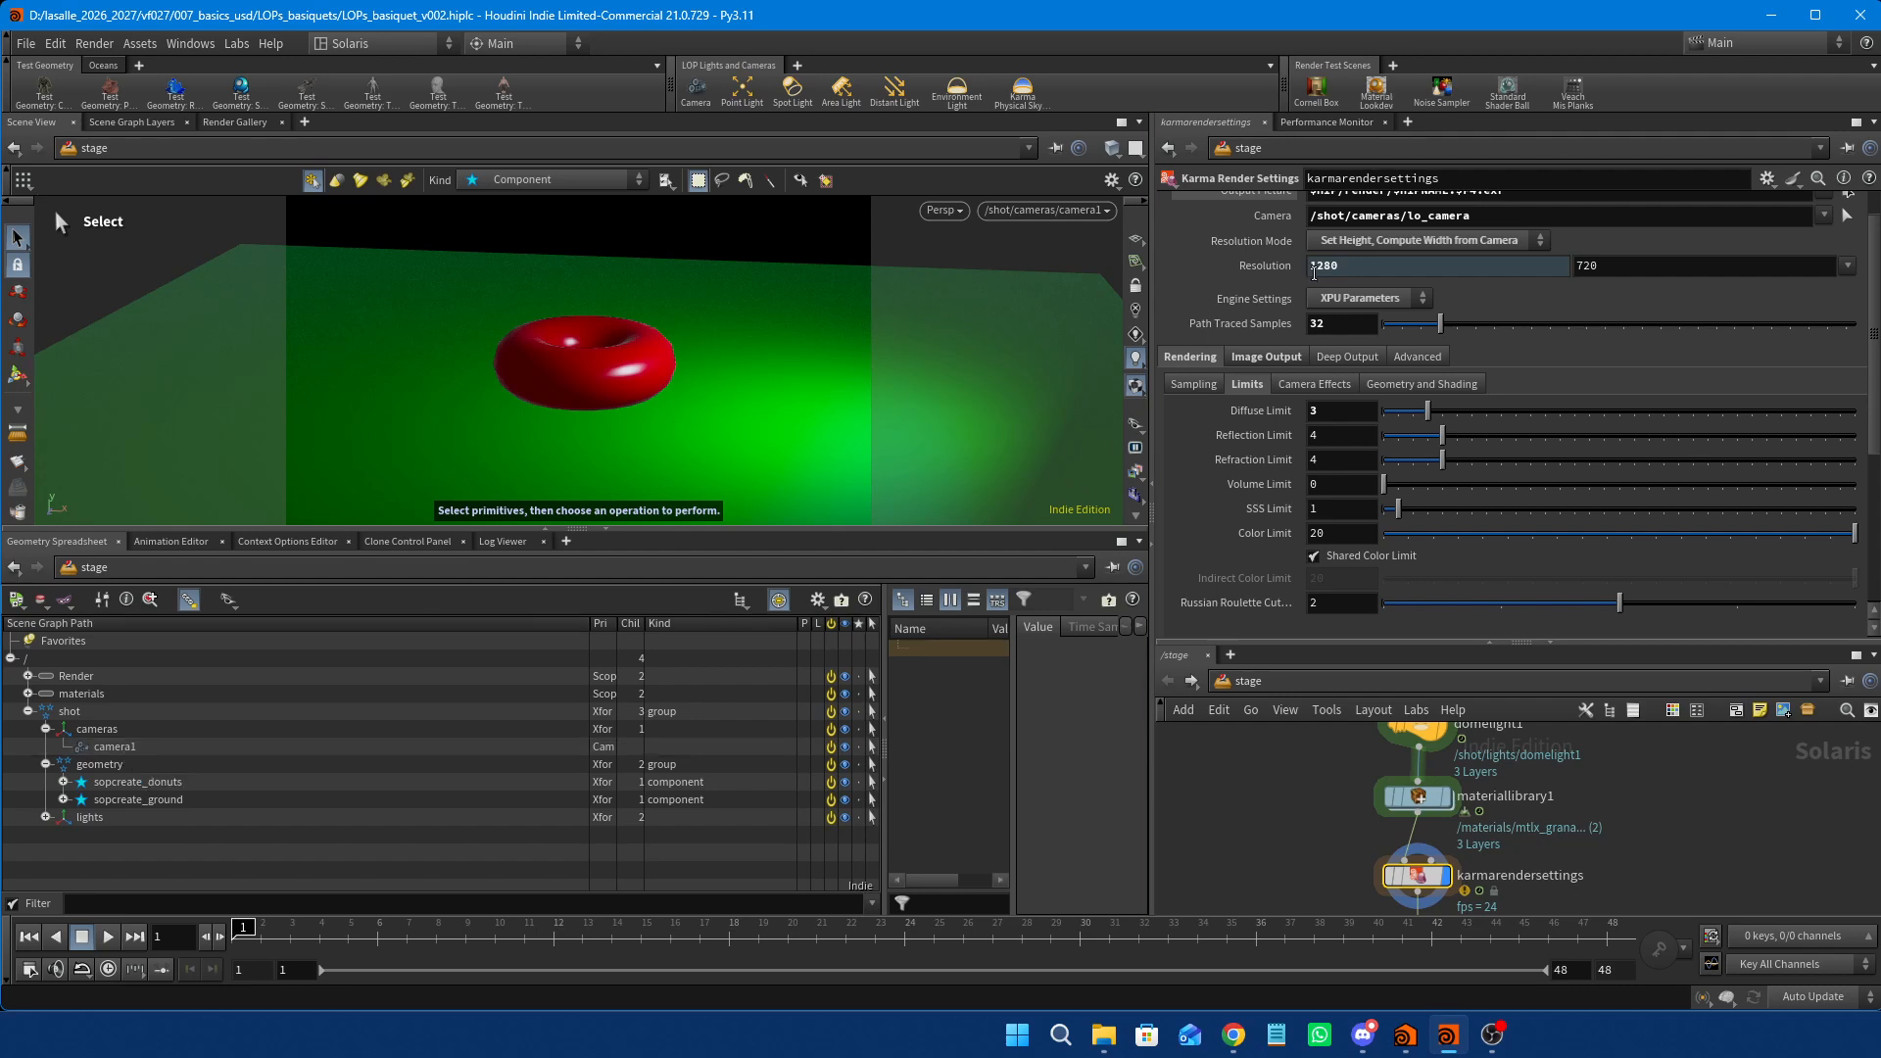
# Correct the camera path of karmarendersettings to /shot/cameras/camera1.
pyautogui.click(1434, 221)
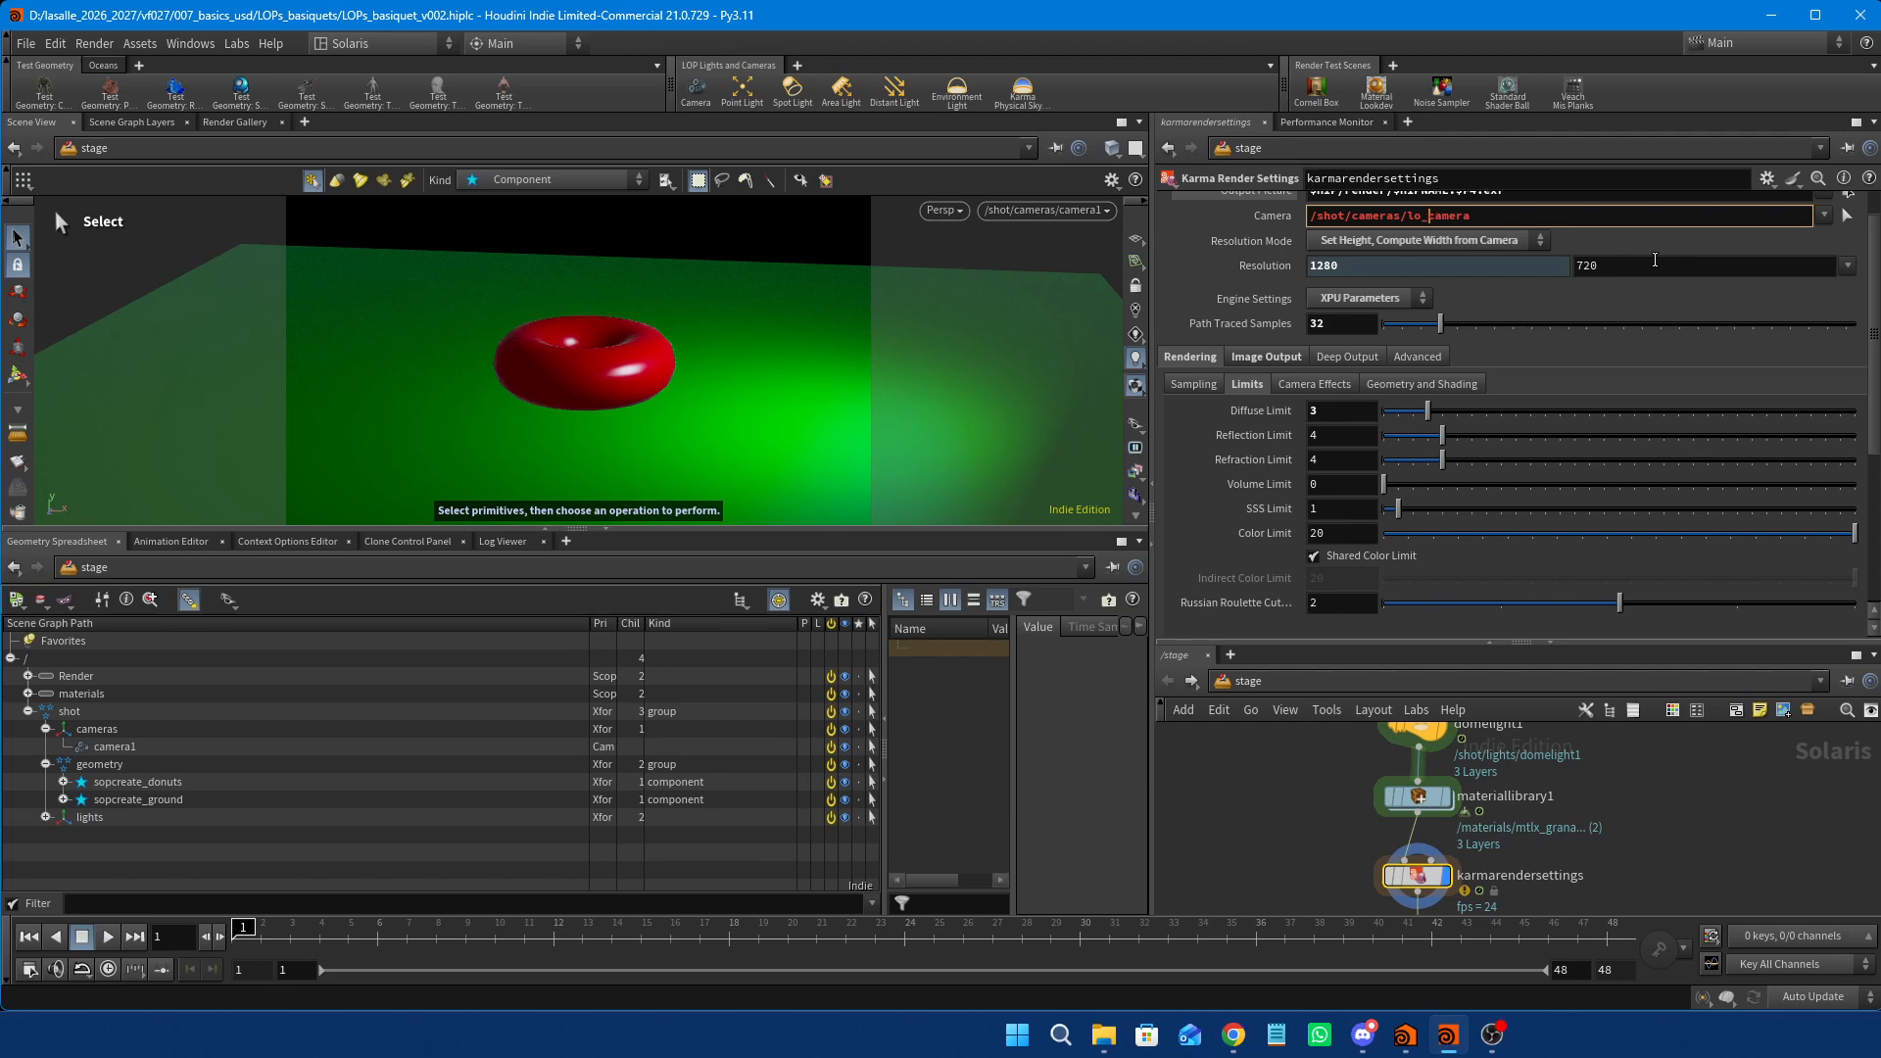
pyautogui.press('BackSpace')
pyautogui.press('BackSpace')
pyautogui.press('BackSpace')
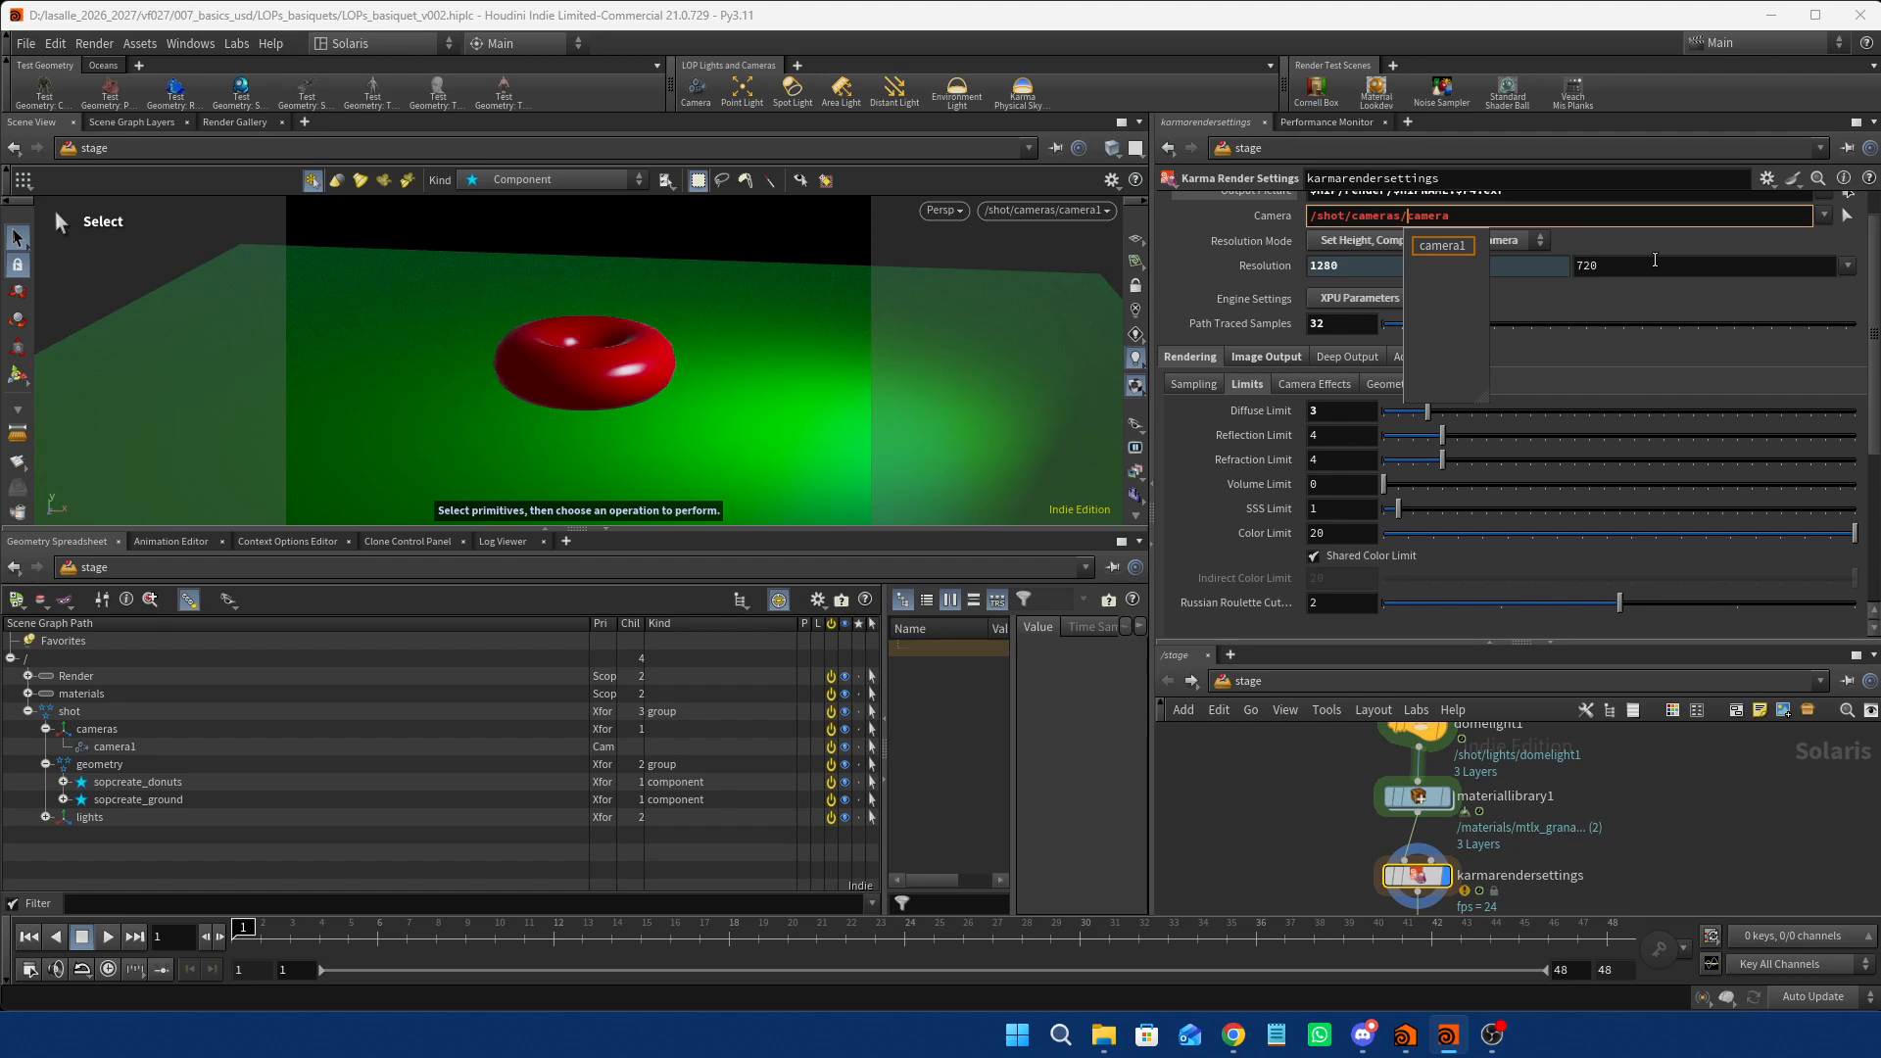
pyautogui.press('Right')
pyautogui.press('Right')
pyautogui.press('Right')
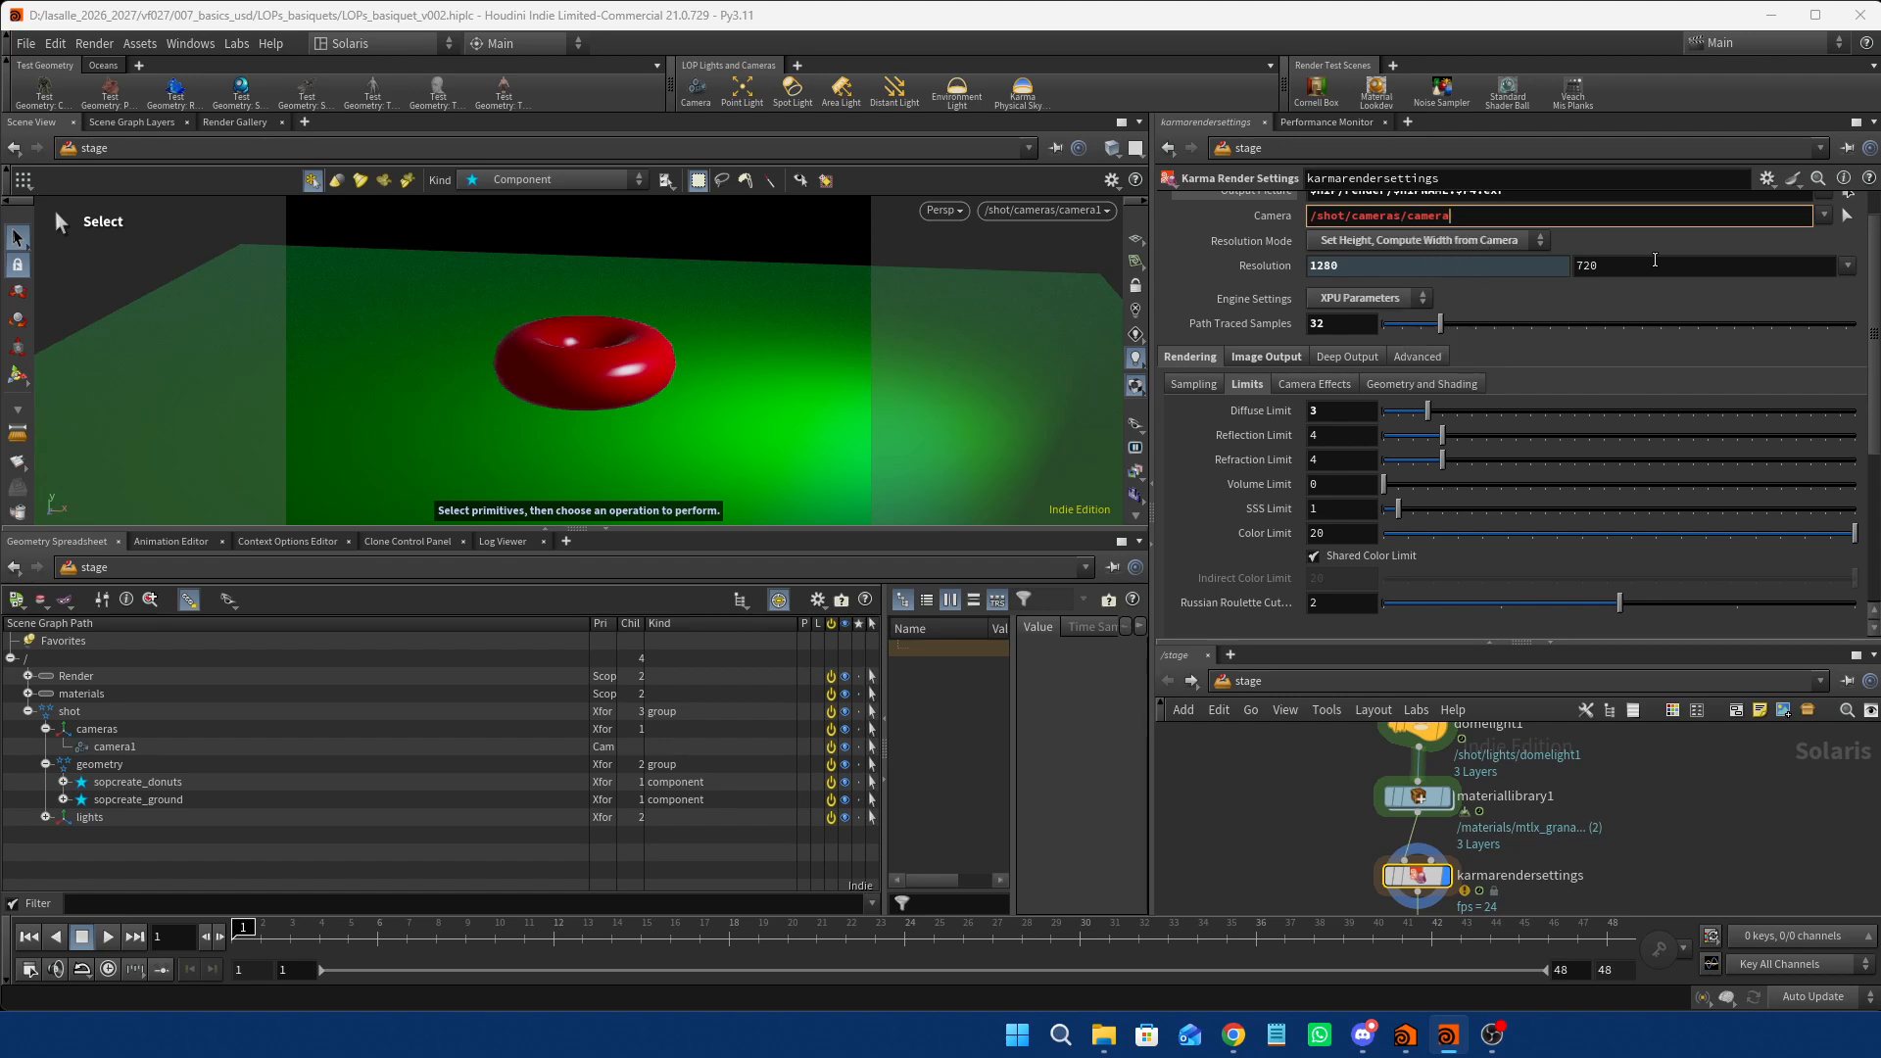
pyautogui.write('1')
pyautogui.press('Return')
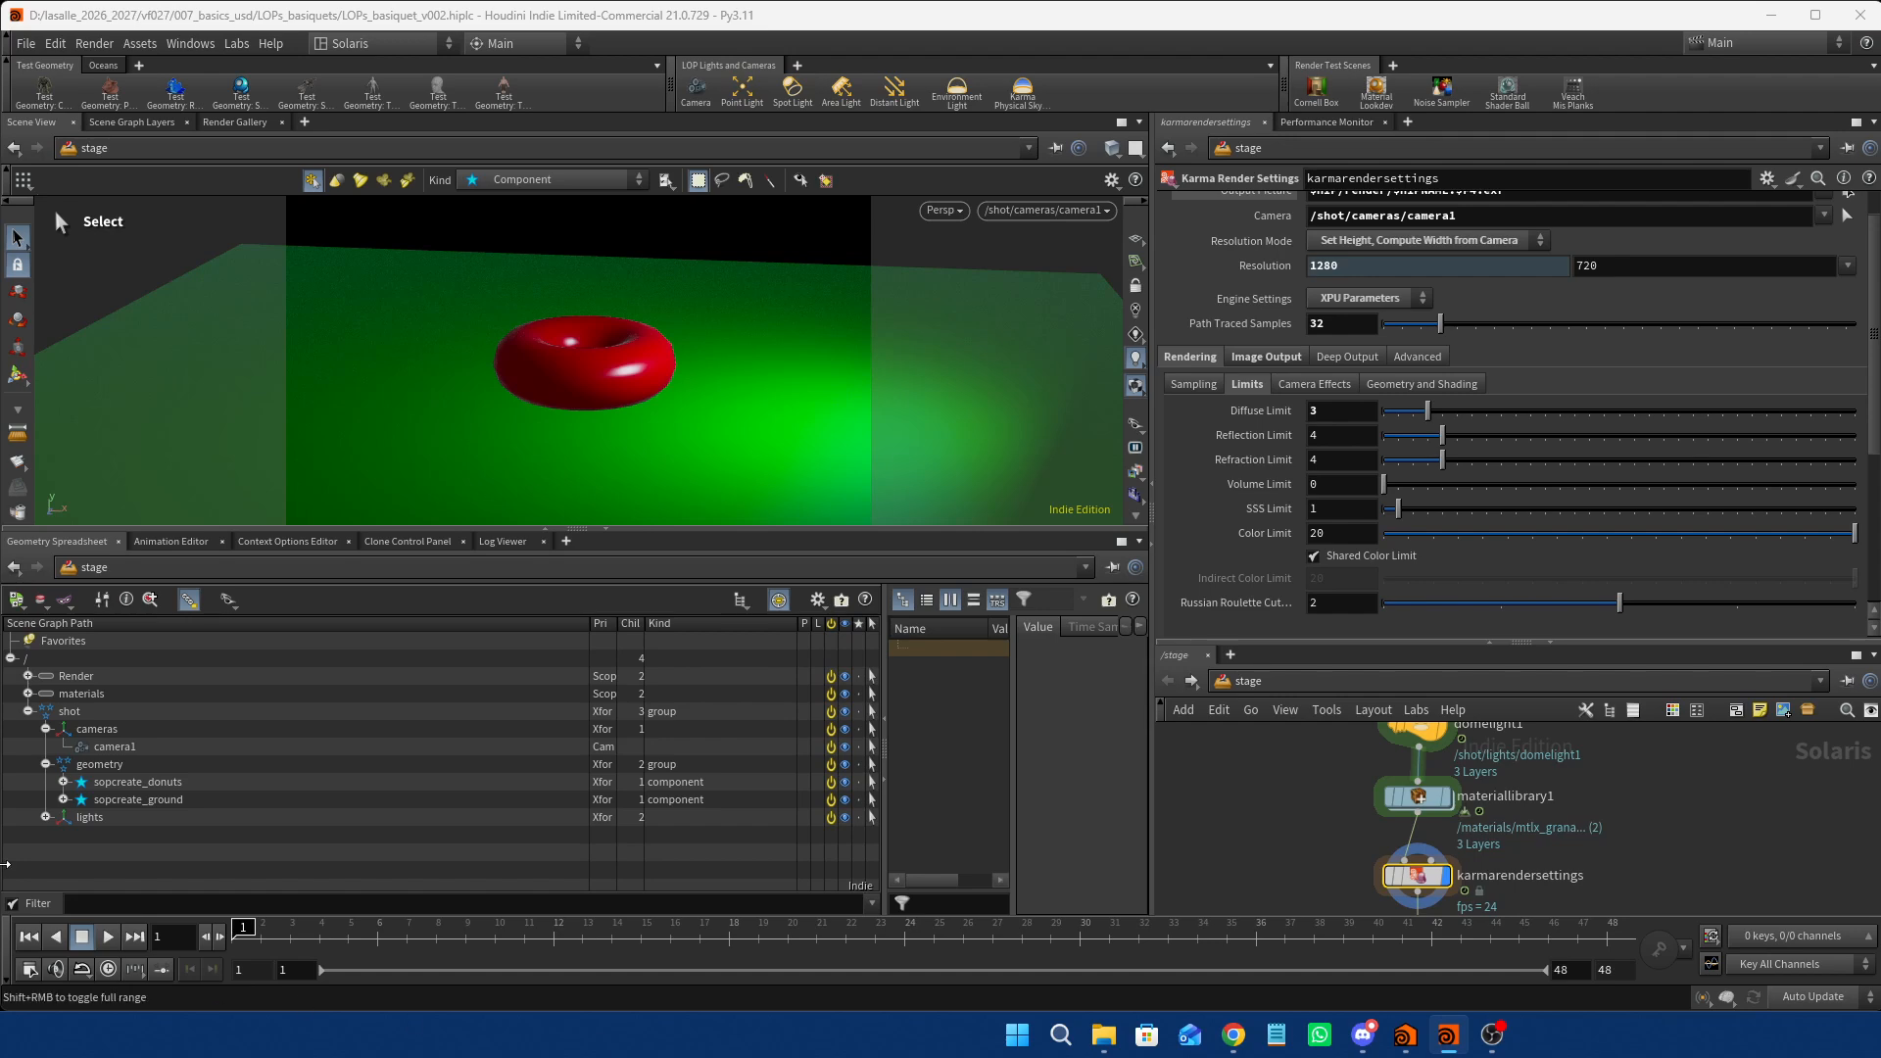
# Review the primitive paths along the full node chain, from primitive1 through camera1 to transform_camera1.
pyautogui.scroll(-5, 1591, 844)
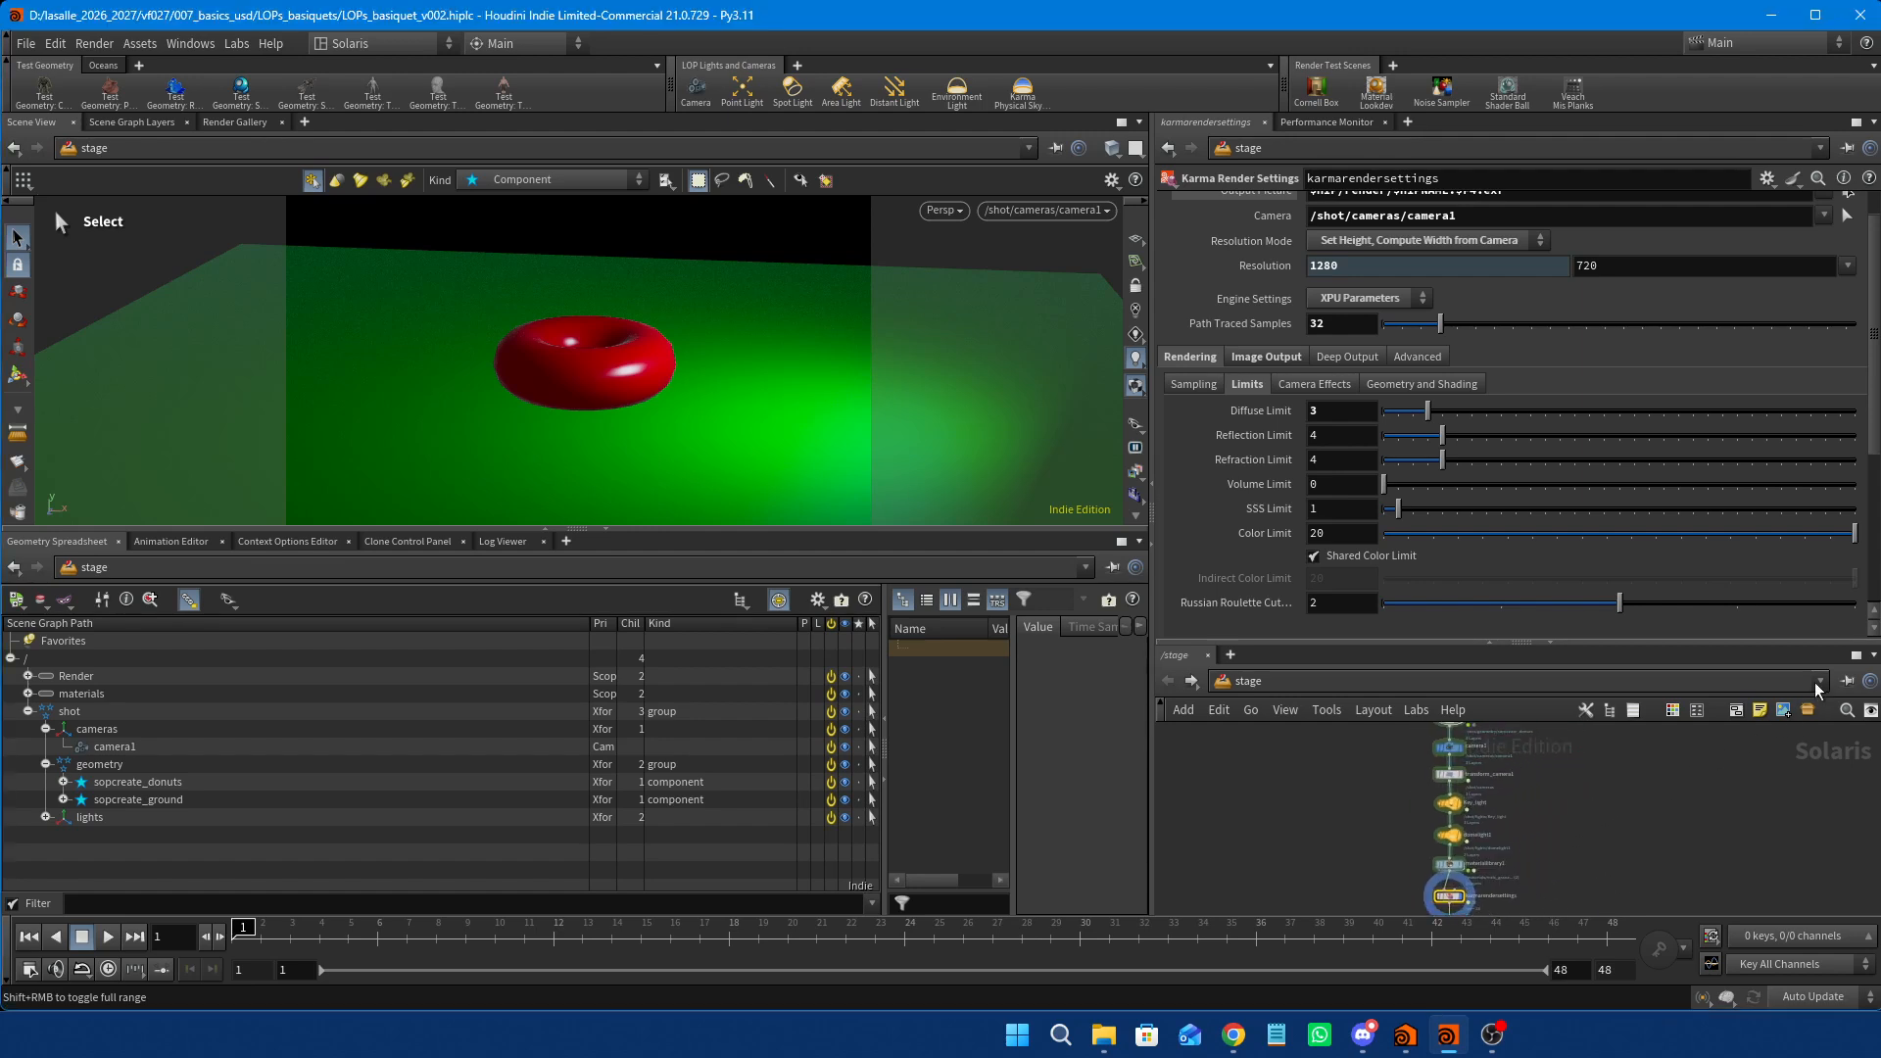
pyautogui.click(1492, 638)
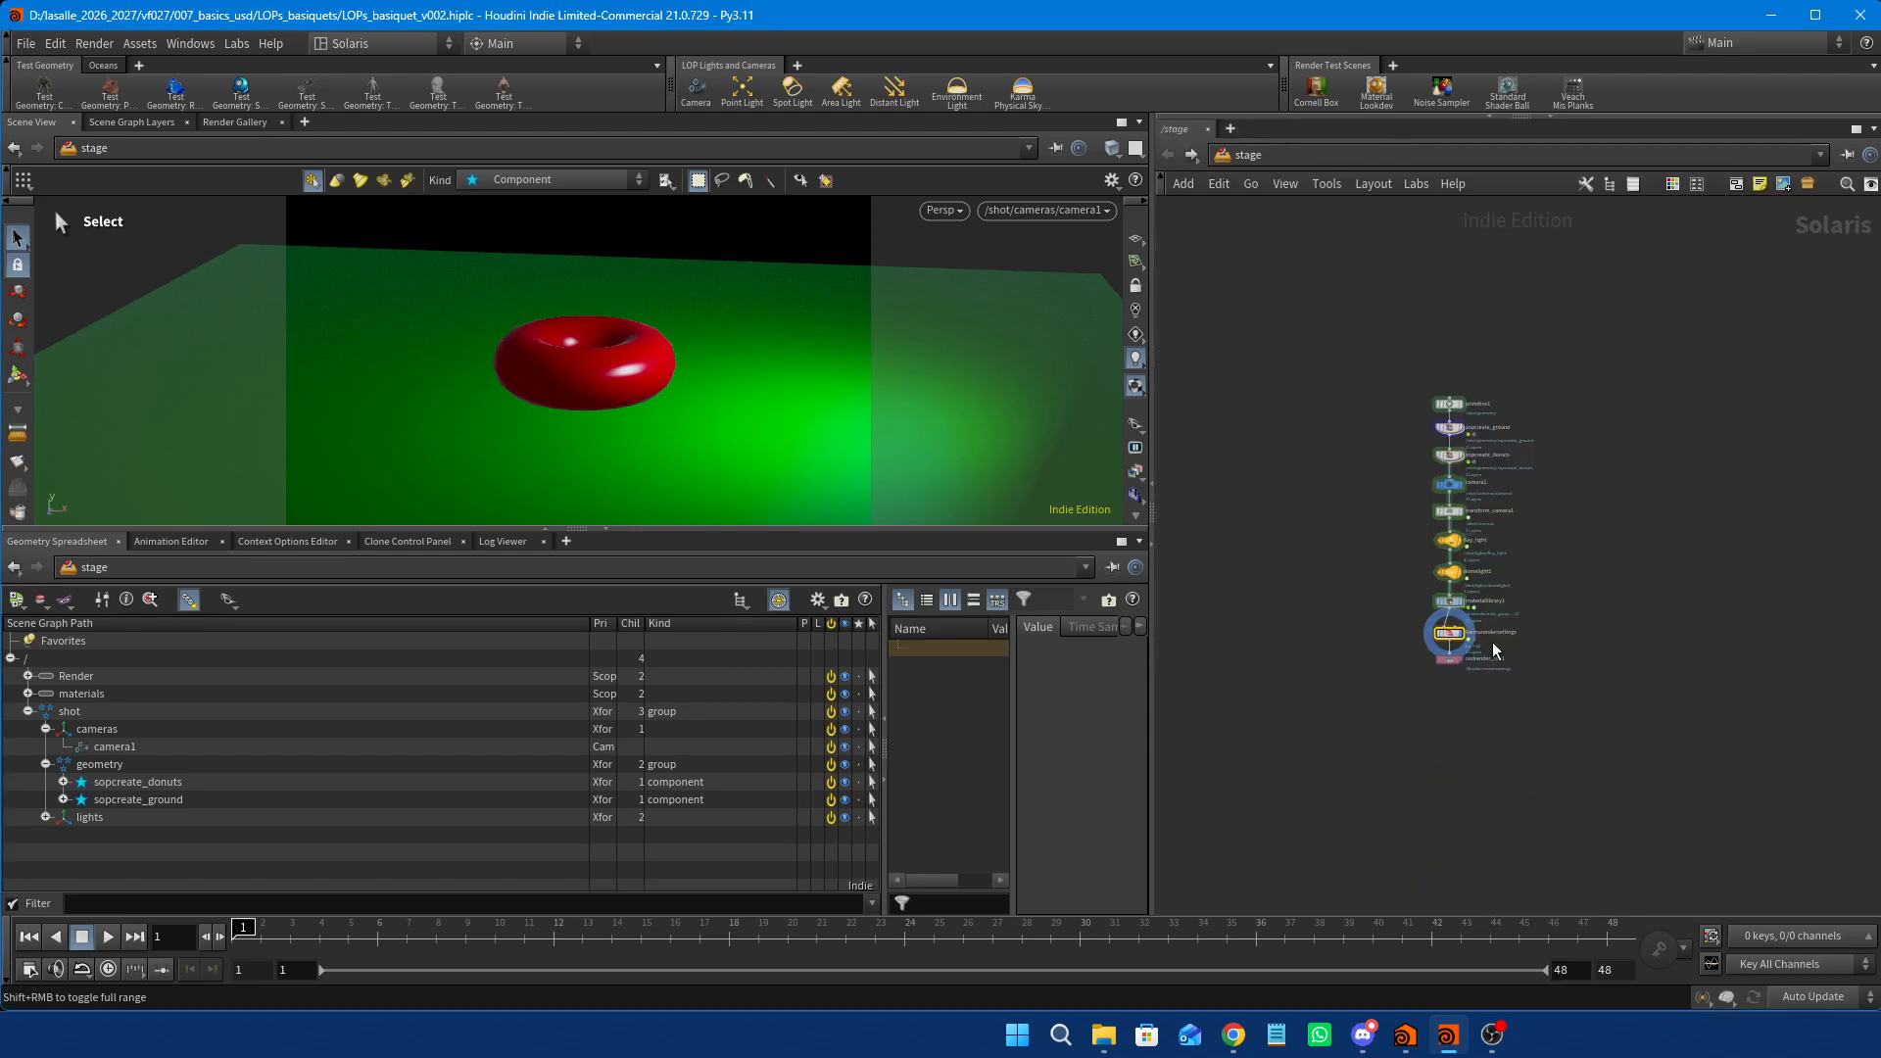
pyautogui.scroll(5, 1583, 633)
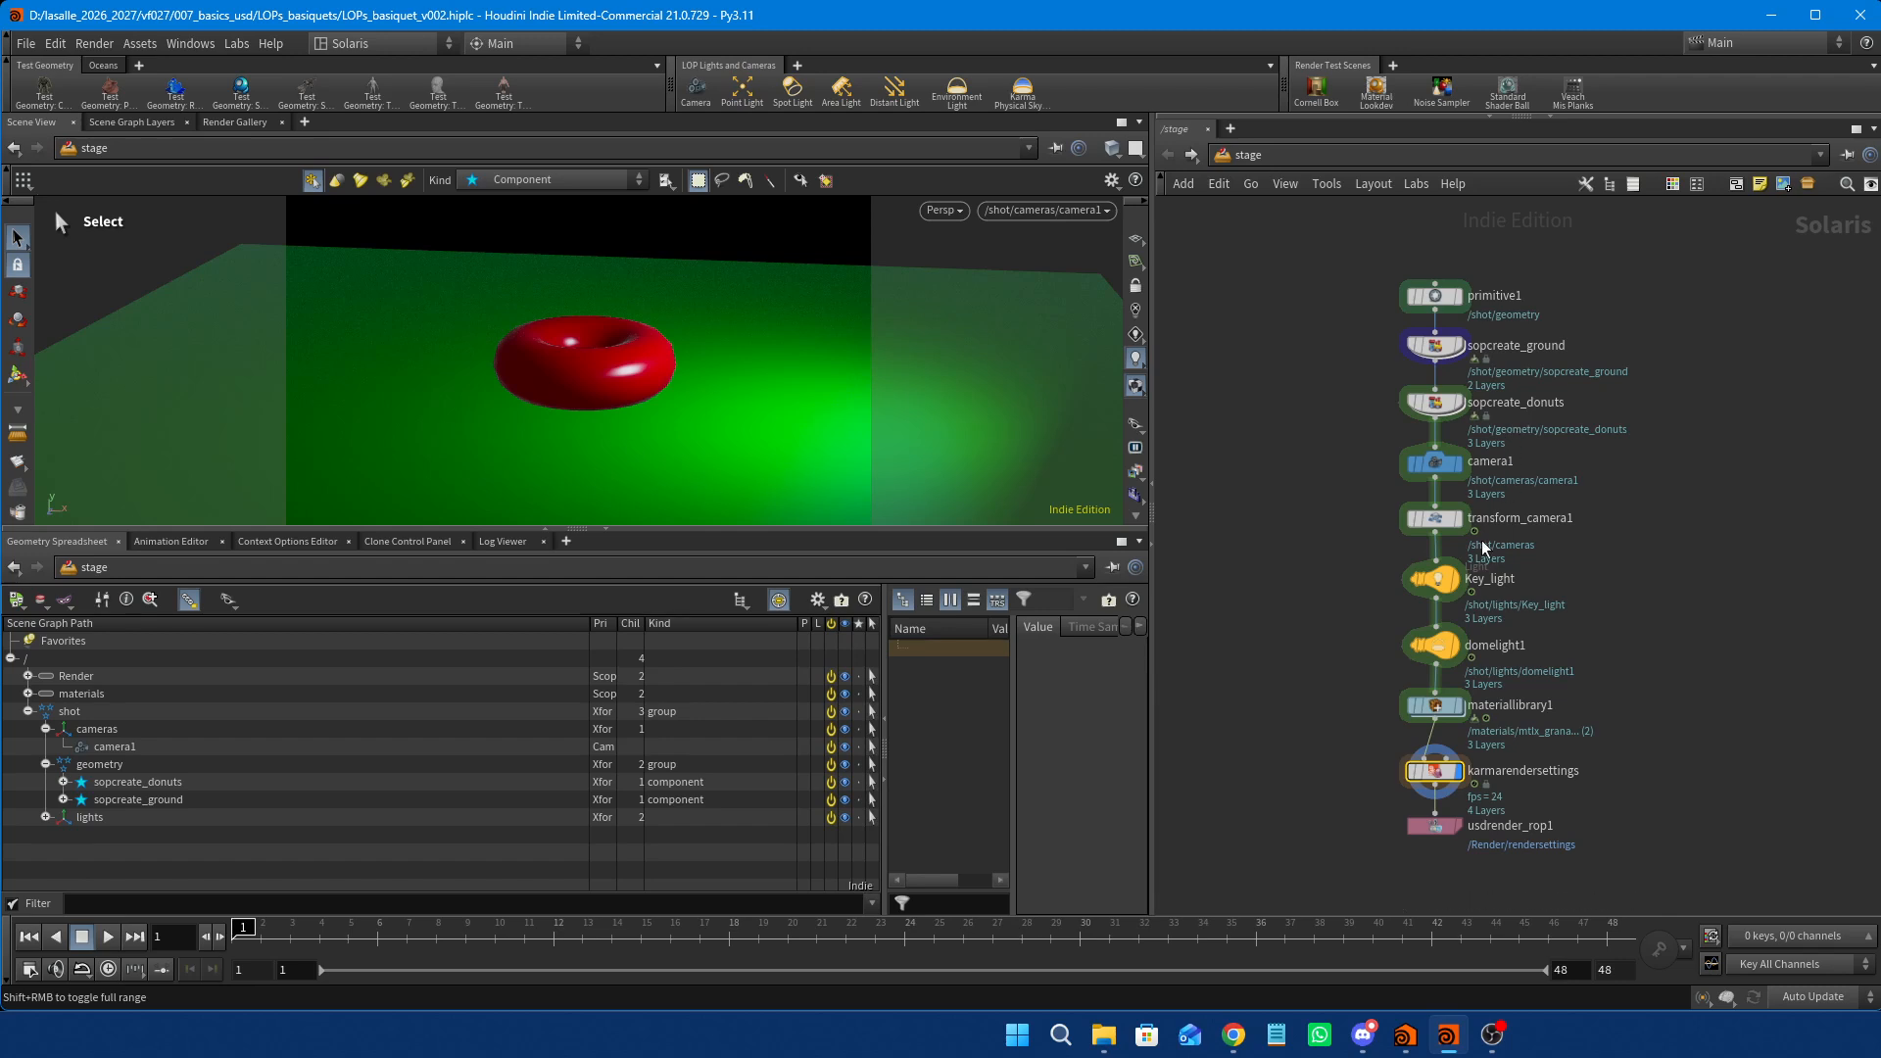
pyautogui.moveTo(1438, 296)
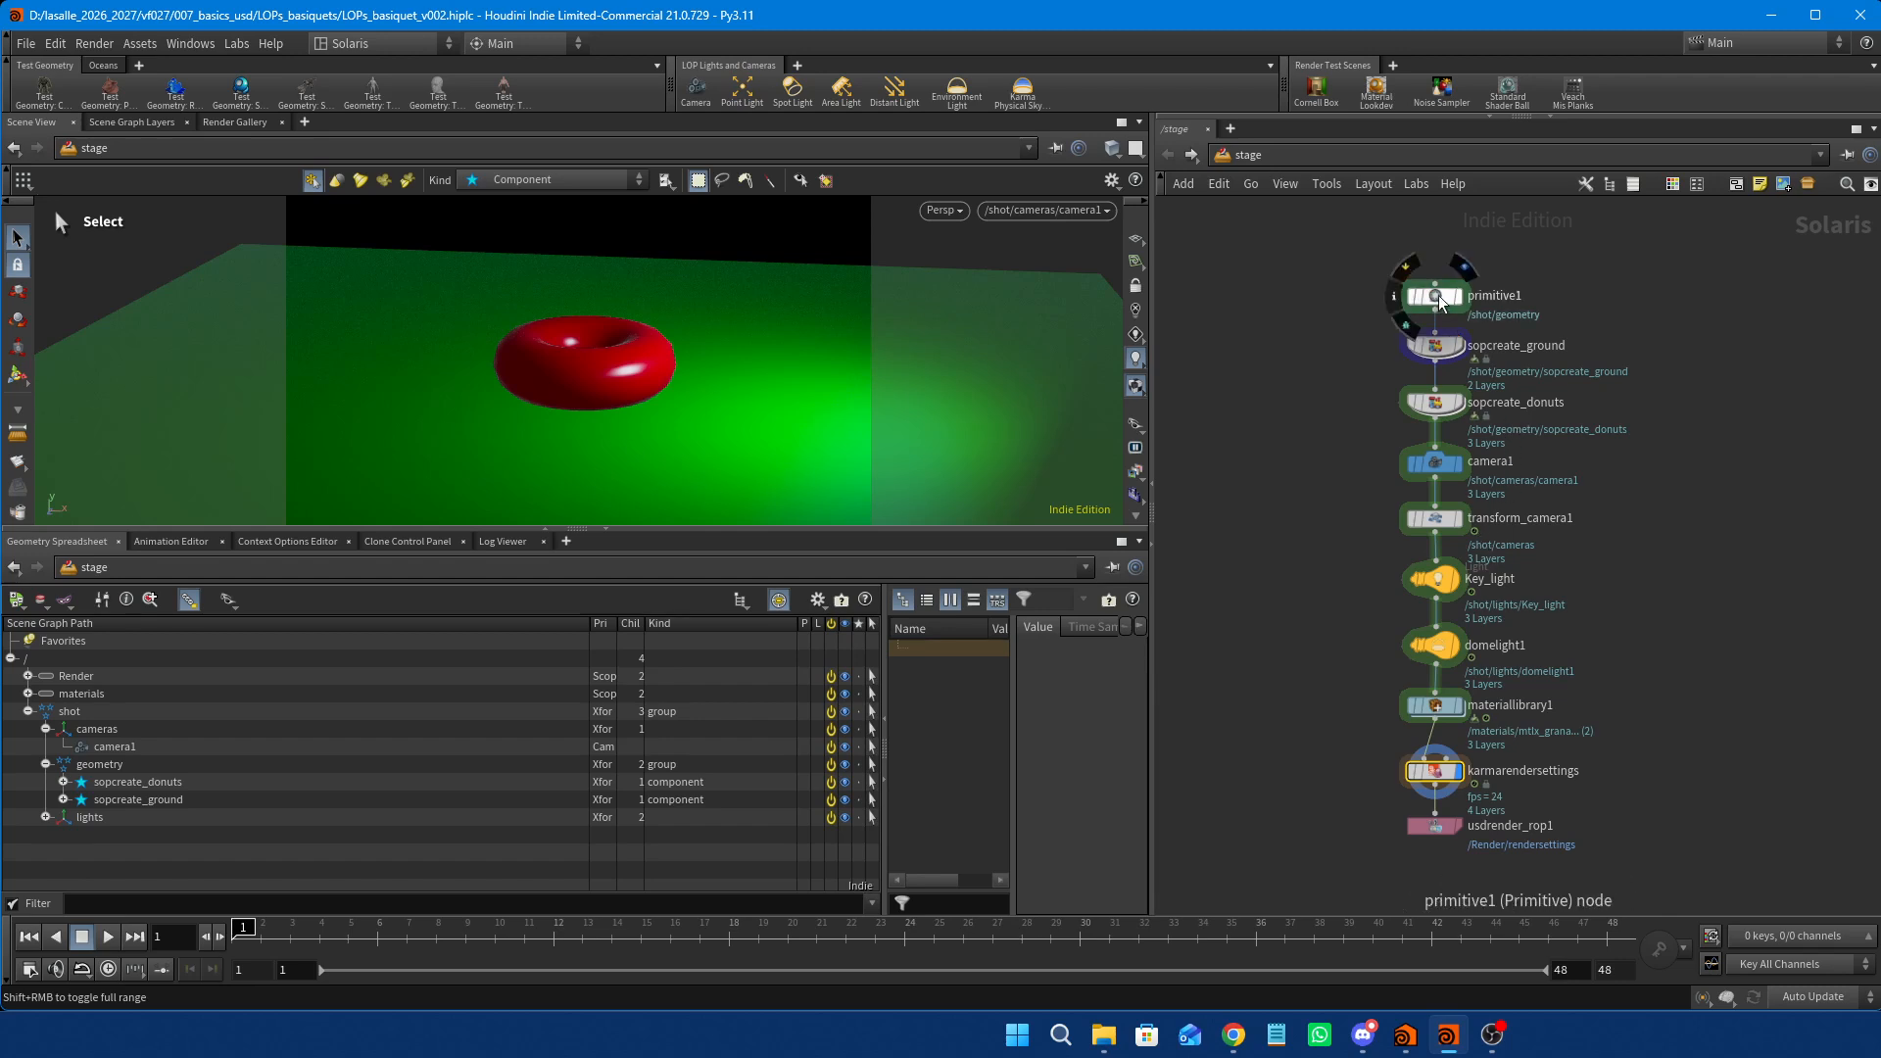
pyautogui.moveTo(1437, 460)
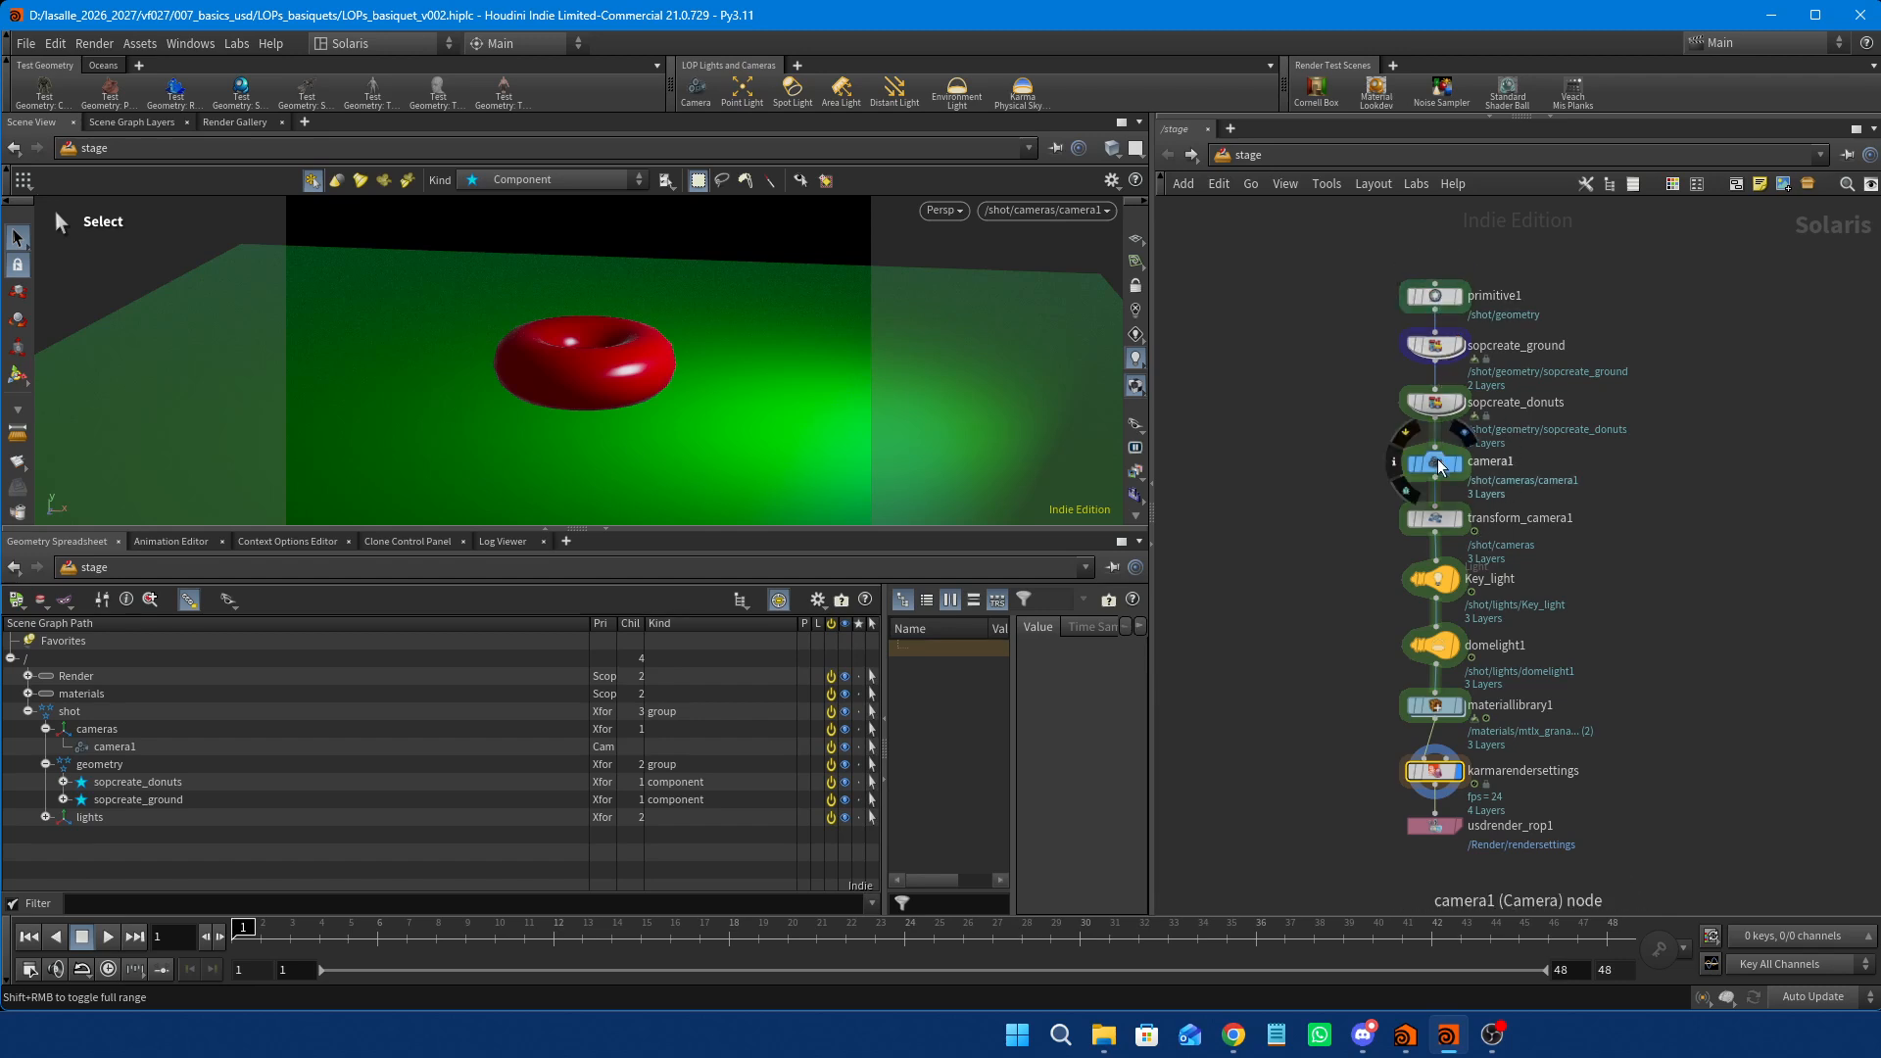
pyautogui.moveTo(1438, 521)
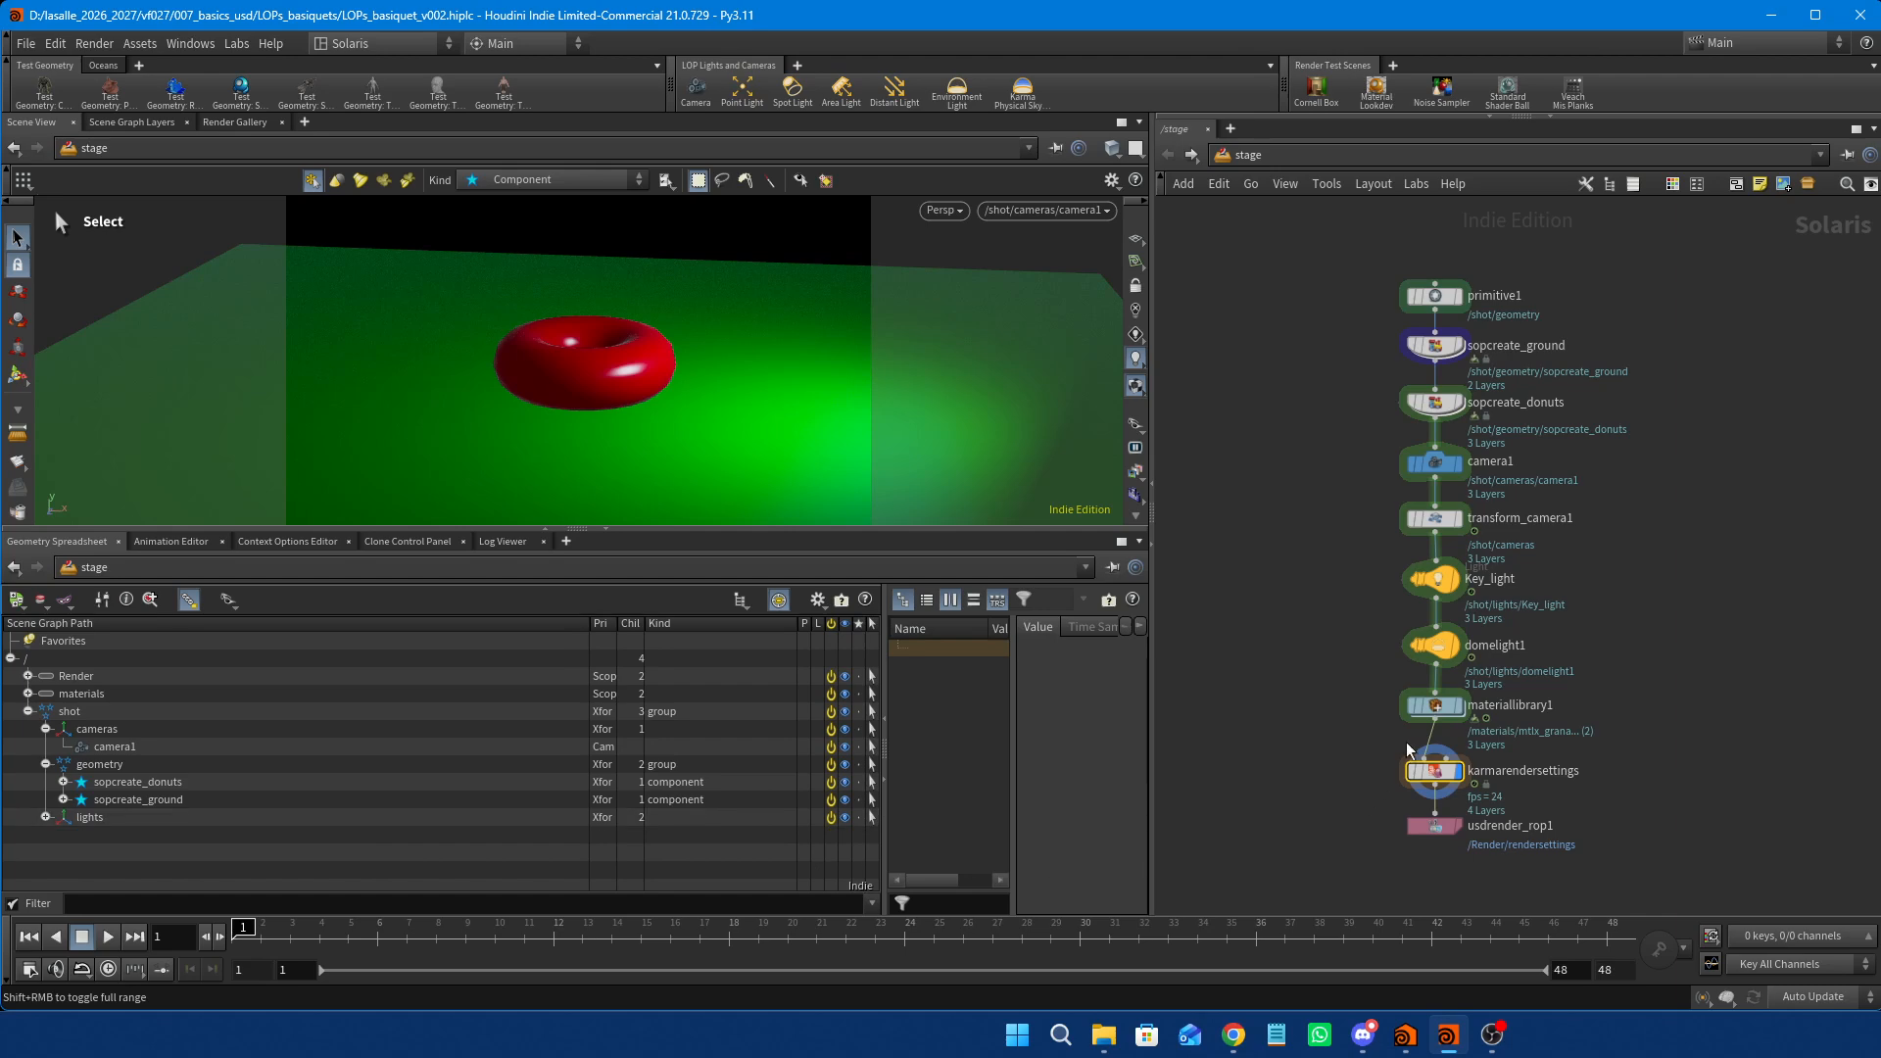
# Set the Material Path Prefix of materiallibrary1 to /shot/geometry/mtl/.
pyautogui.click(1439, 716)
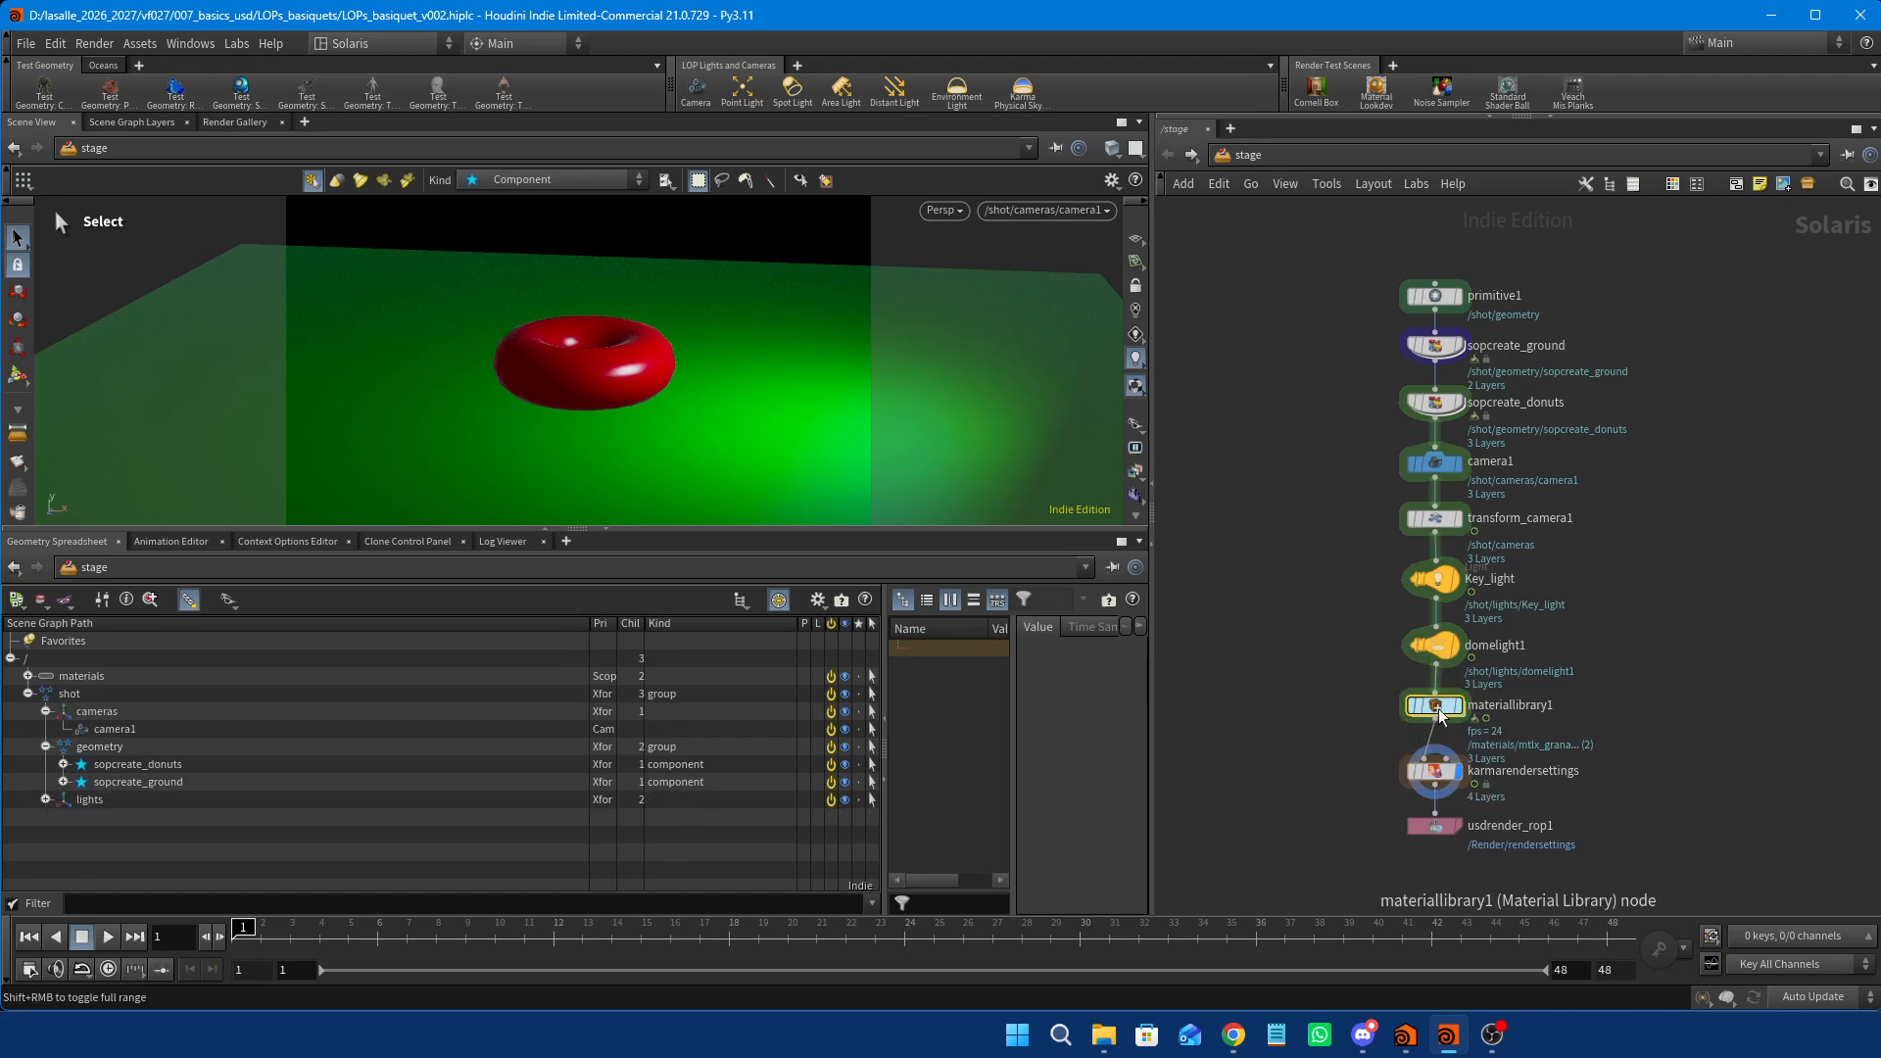
pyautogui.click(1492, 117)
pyautogui.moveTo(1641, 847); pyautogui.dragTo(1607, 730, button='middle')
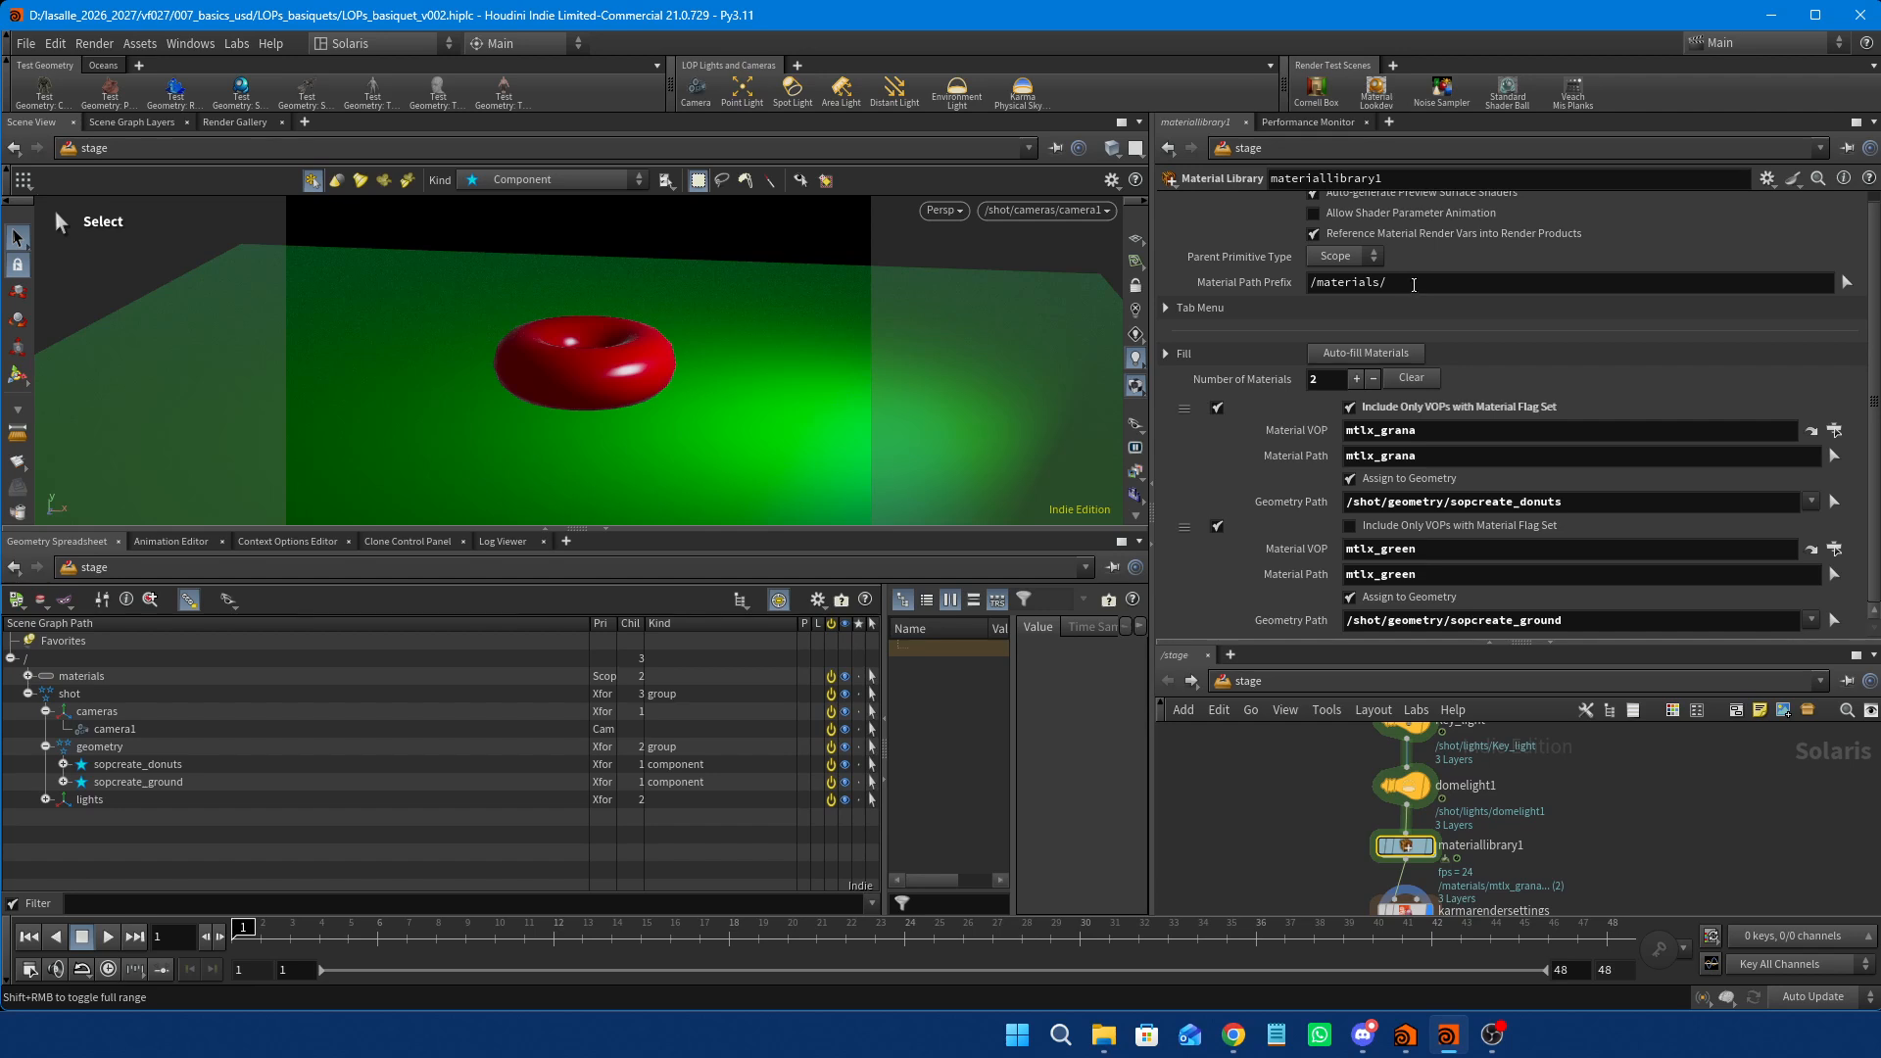
pyautogui.click(1413, 283)
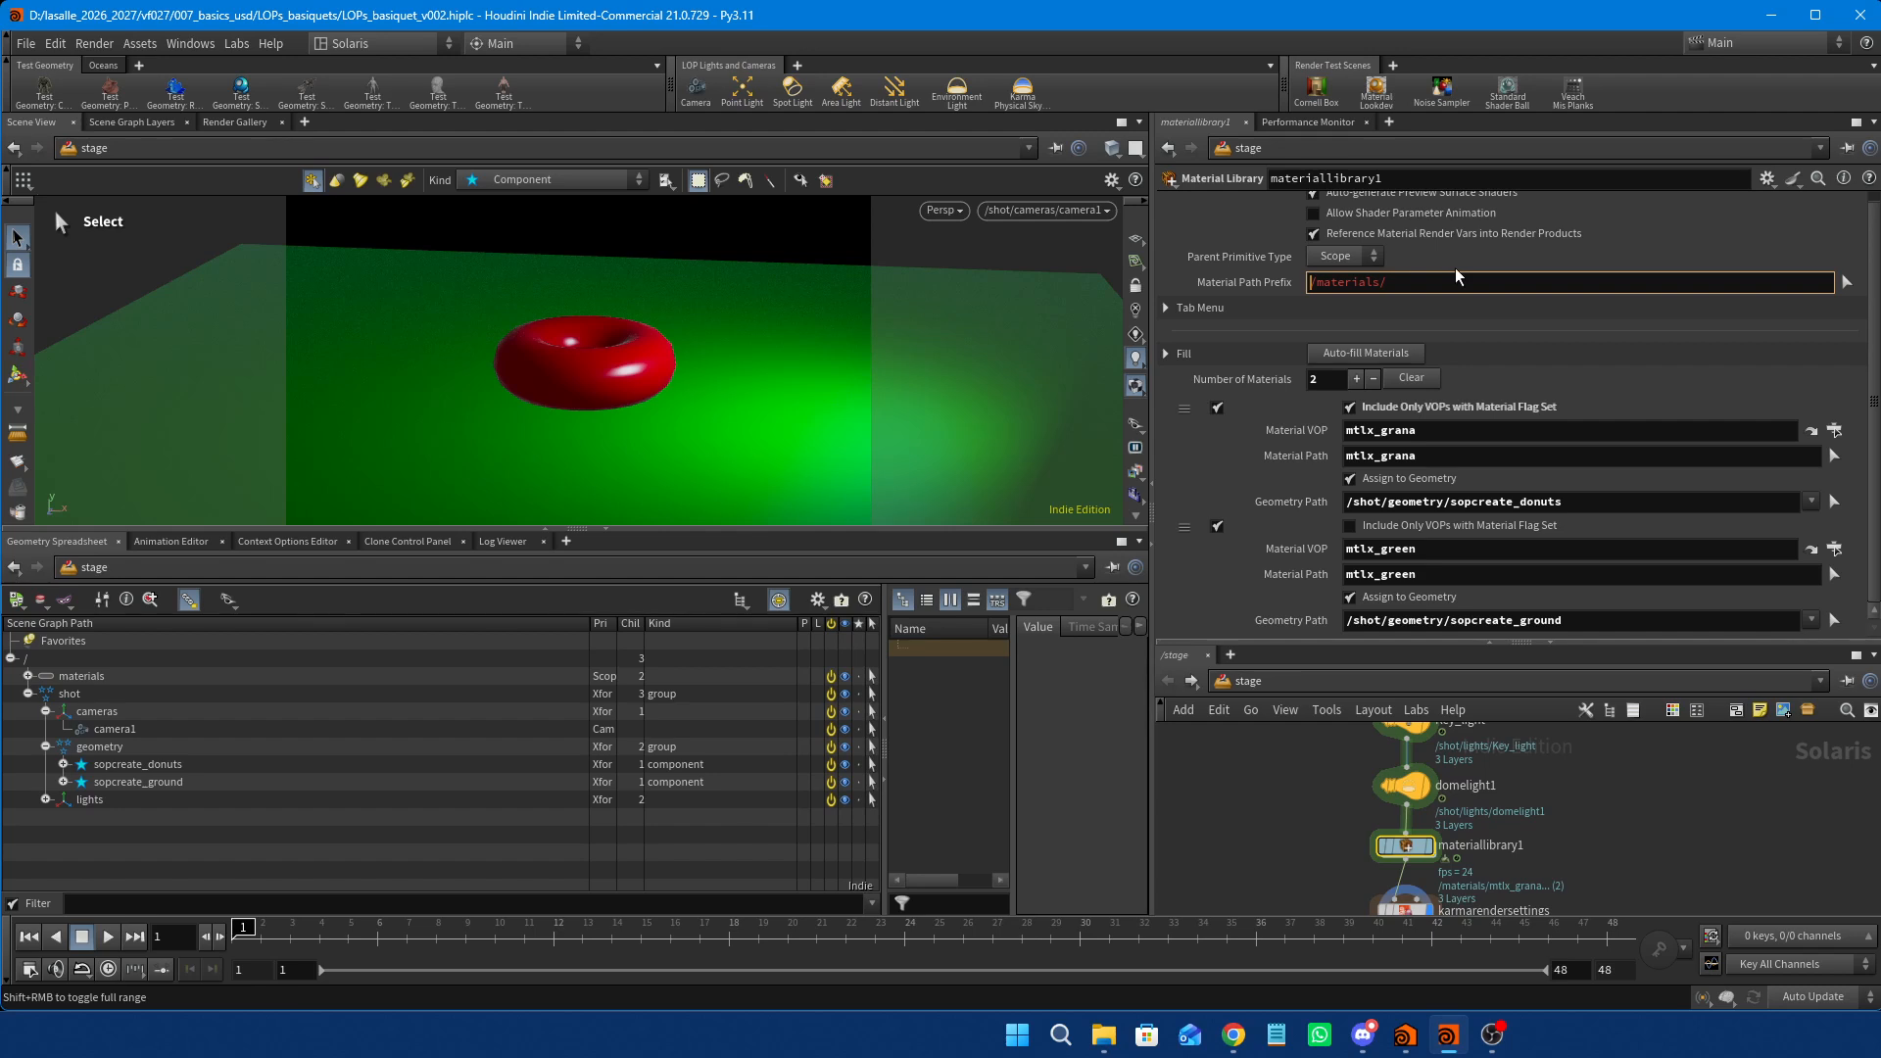
pyautogui.write('/shot')
pyautogui.click(1353, 284)
pyautogui.press('BackSpace')
pyautogui.write('/')
pyautogui.press('BackSpace')
pyautogui.press('BackSpace')
pyautogui.press('BackSpace')
pyautogui.press('BackSpace')
pyautogui.press('BackSpace')
pyautogui.press('BackSpace')
pyautogui.press('BackSpace')
pyautogui.press('BackSpace')
pyautogui.press('BackSpace')
pyautogui.write('tl/')
pyautogui.press('Return')
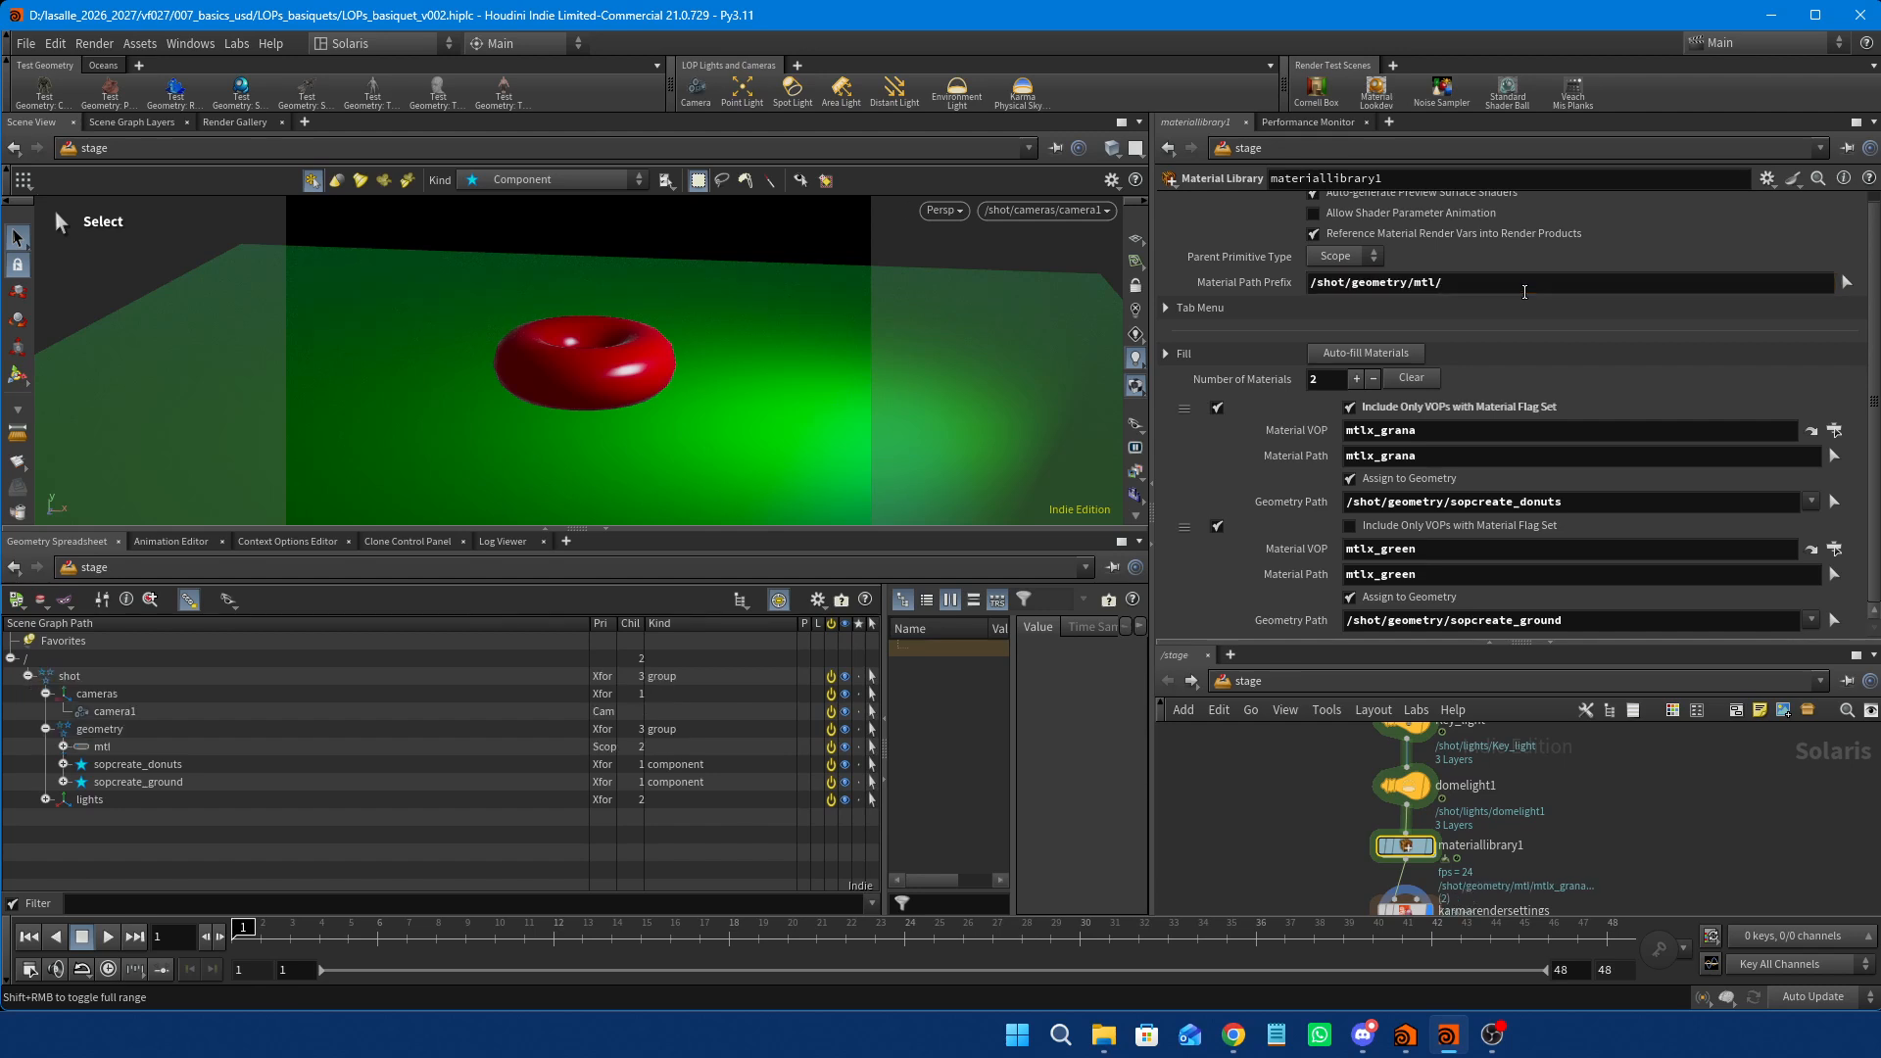
# Check the materials inside the mtl branch of the scene graph and frame the whole node chain in the network.
pyautogui.click(62, 746)
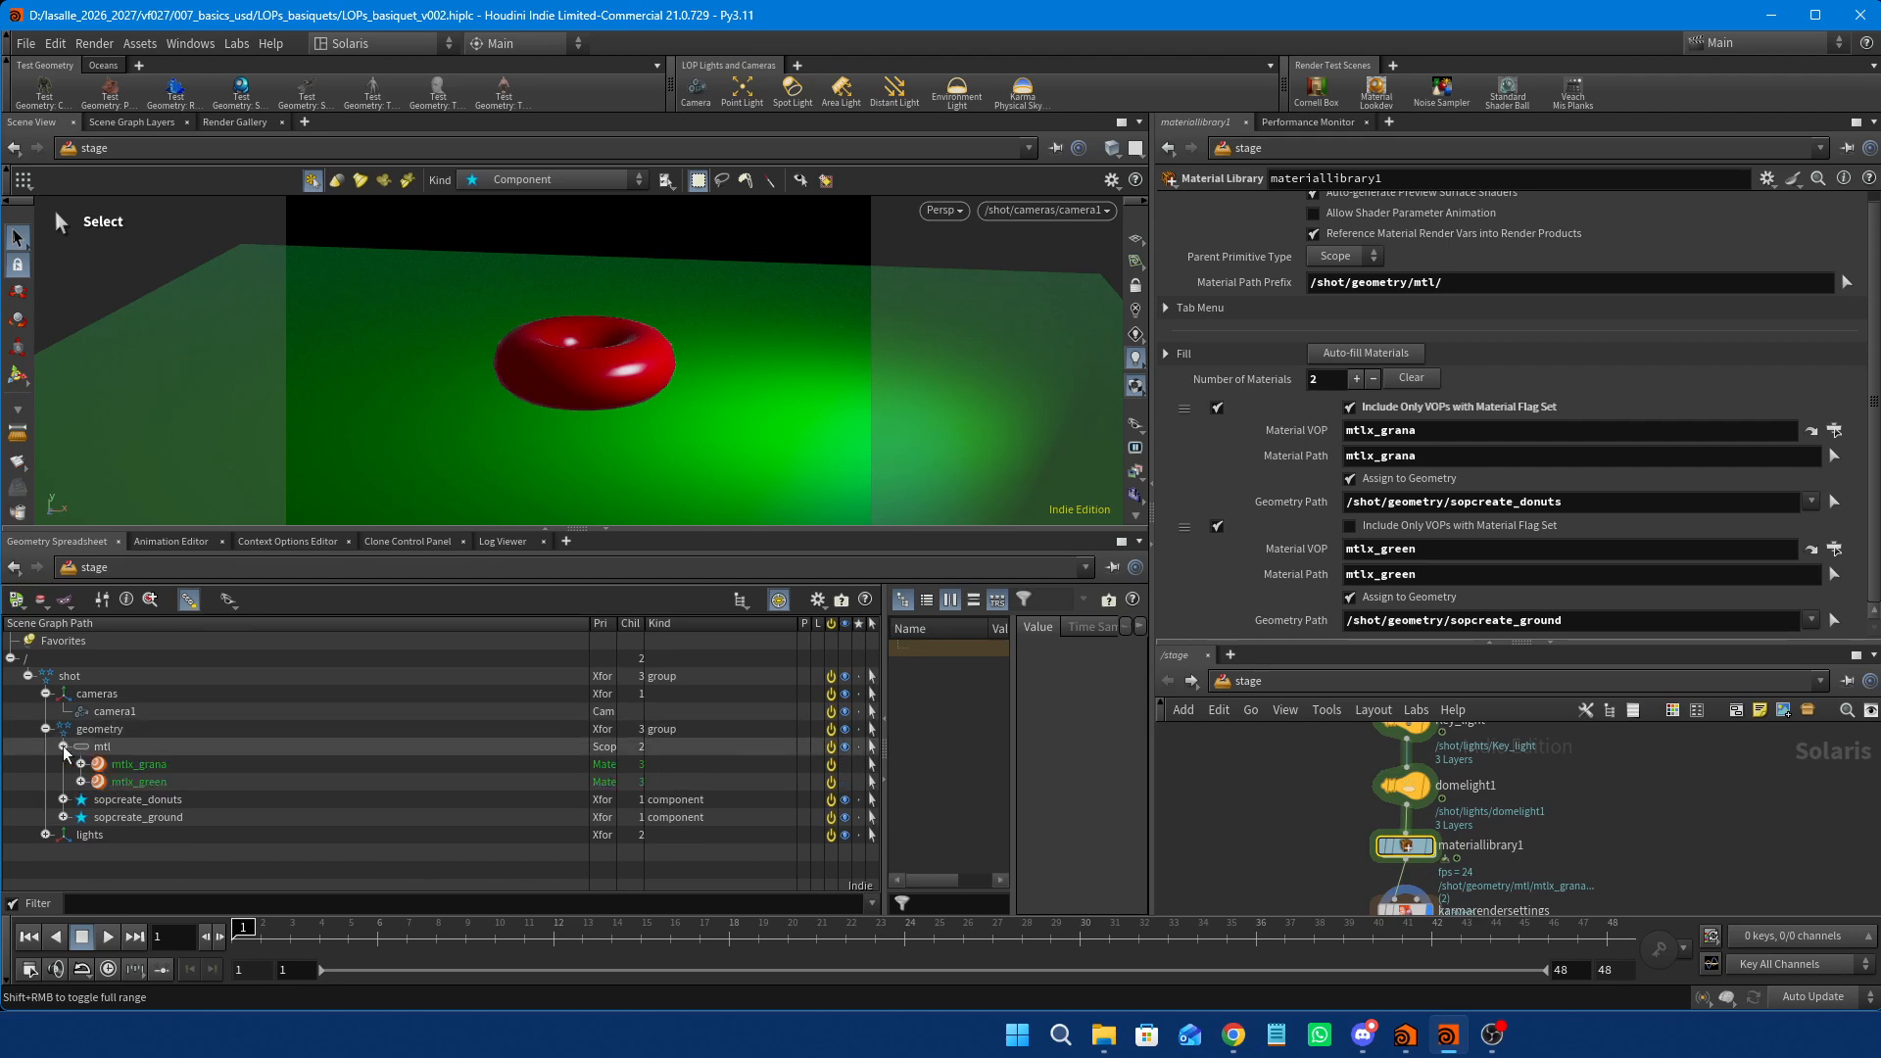
pyautogui.click(63, 746)
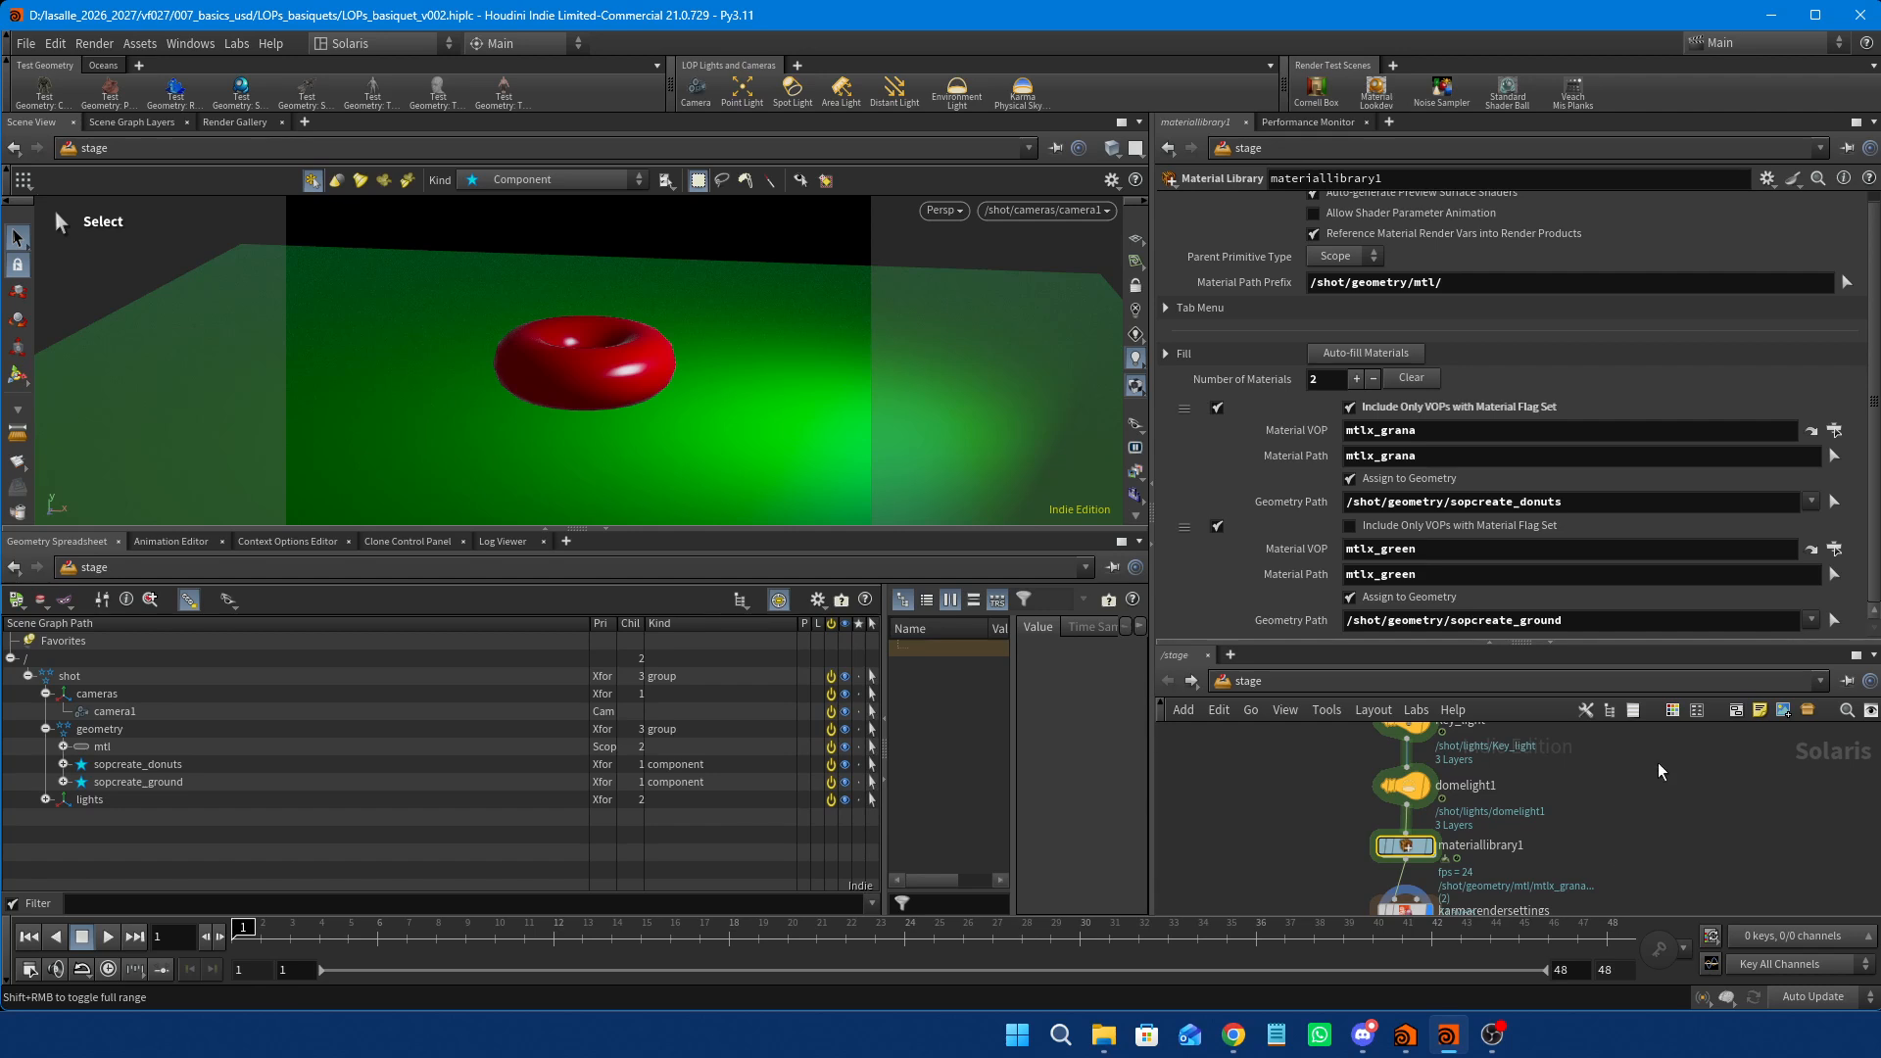
pyautogui.scroll(-5, 1654, 765)
pyautogui.moveTo(1648, 795); pyautogui.dragTo(1593, 846, button='middle')
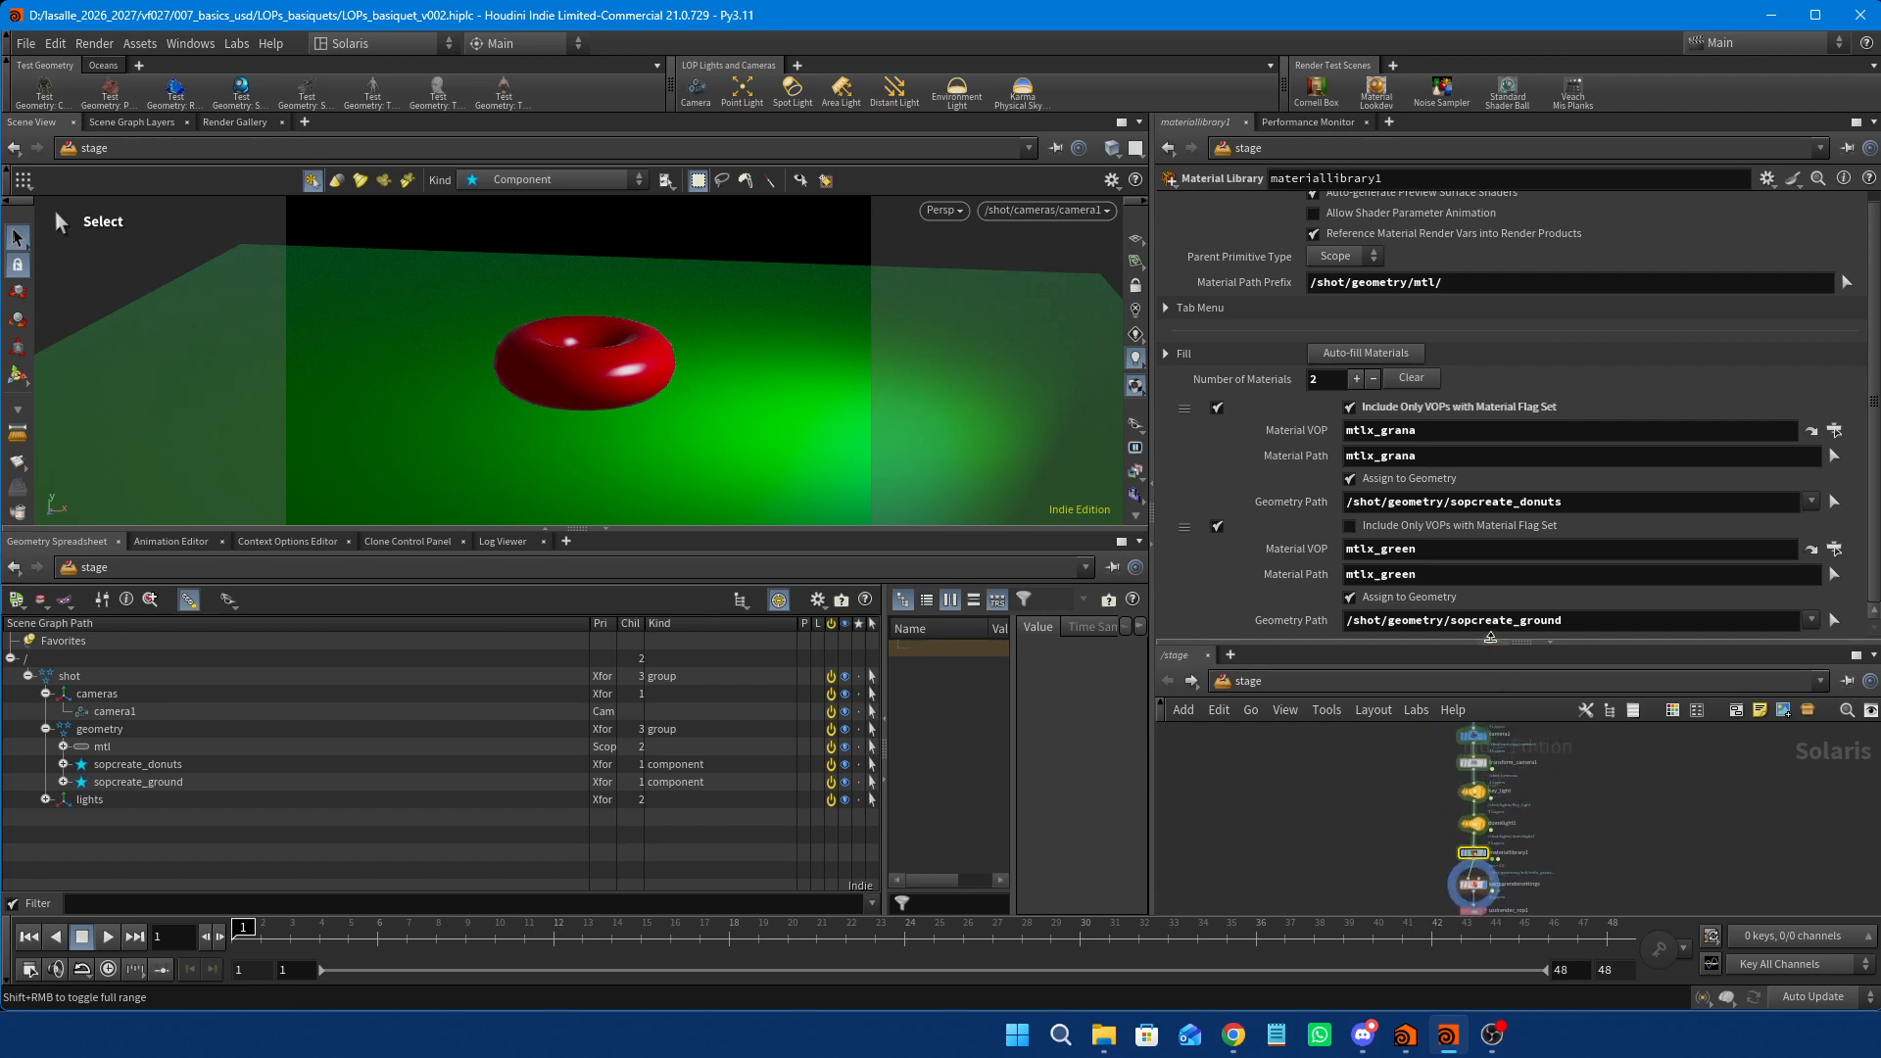
pyautogui.click(1491, 641)
pyautogui.moveTo(1621, 686); pyautogui.dragTo(1432, 377)
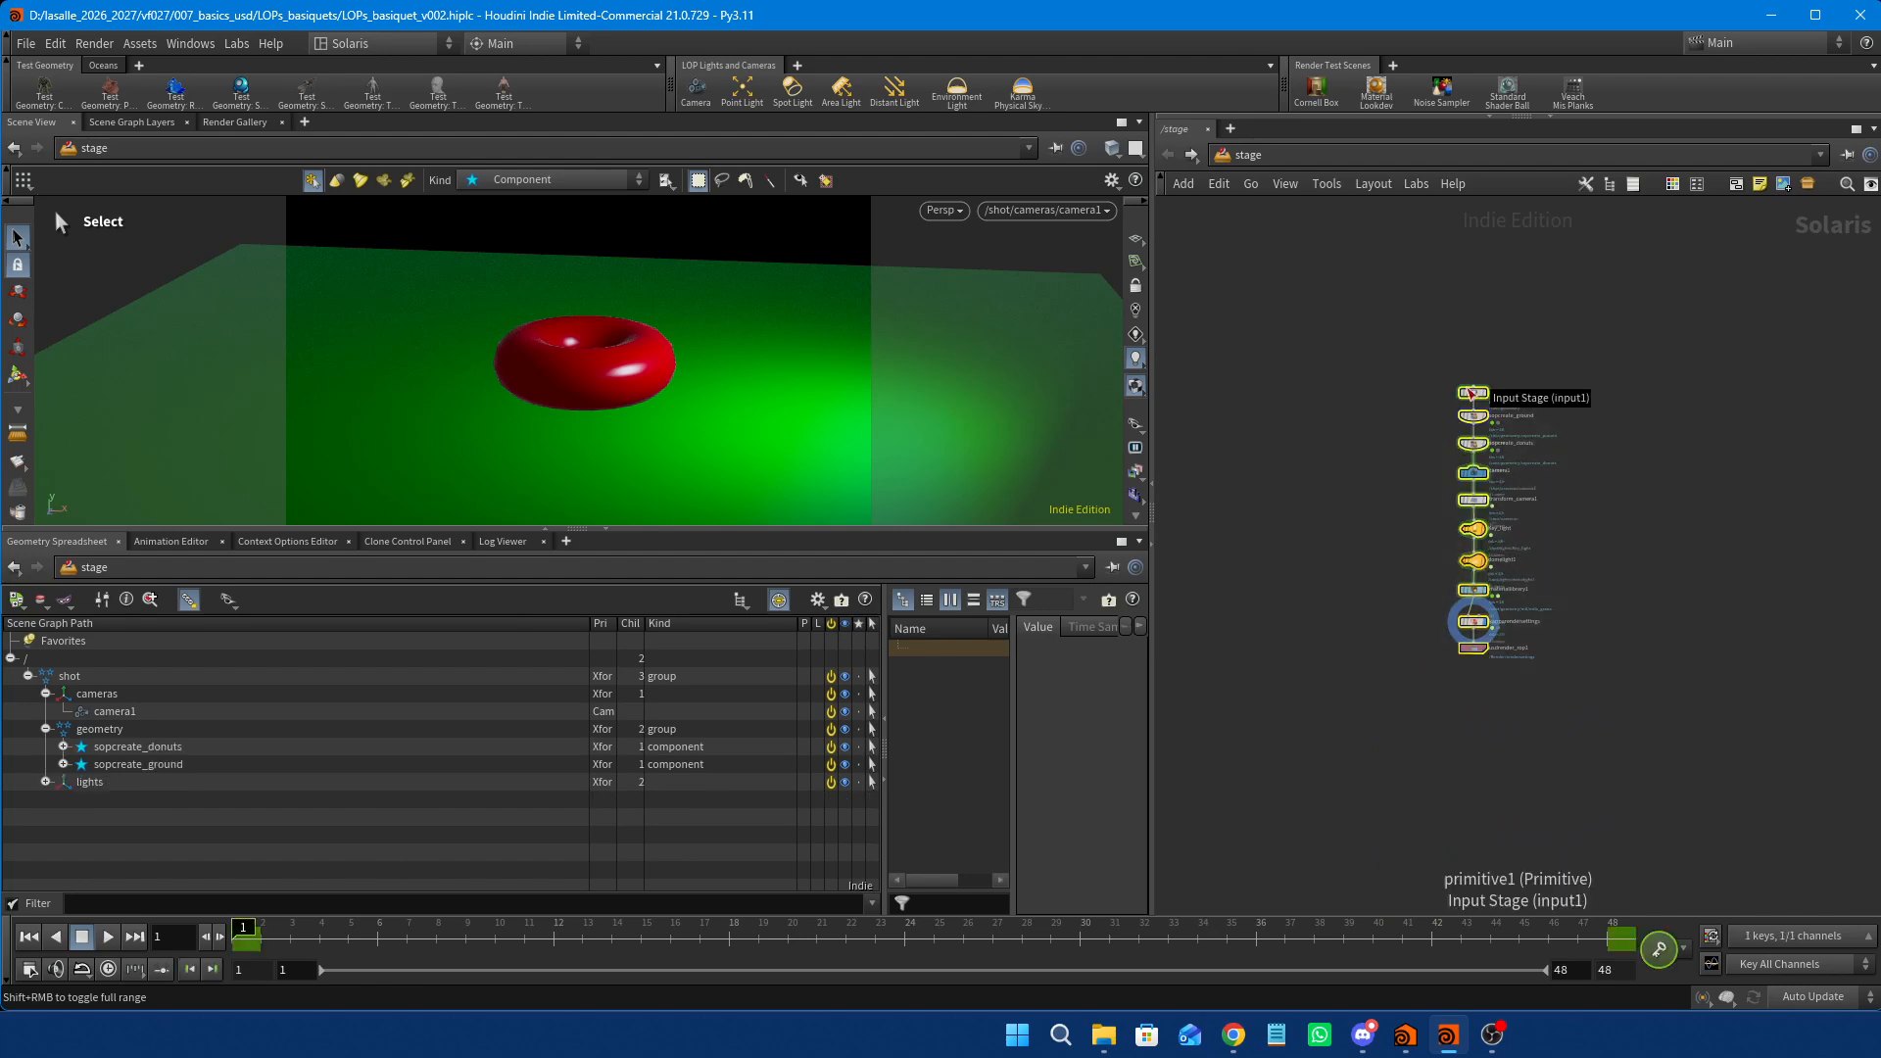
pyautogui.press('f')
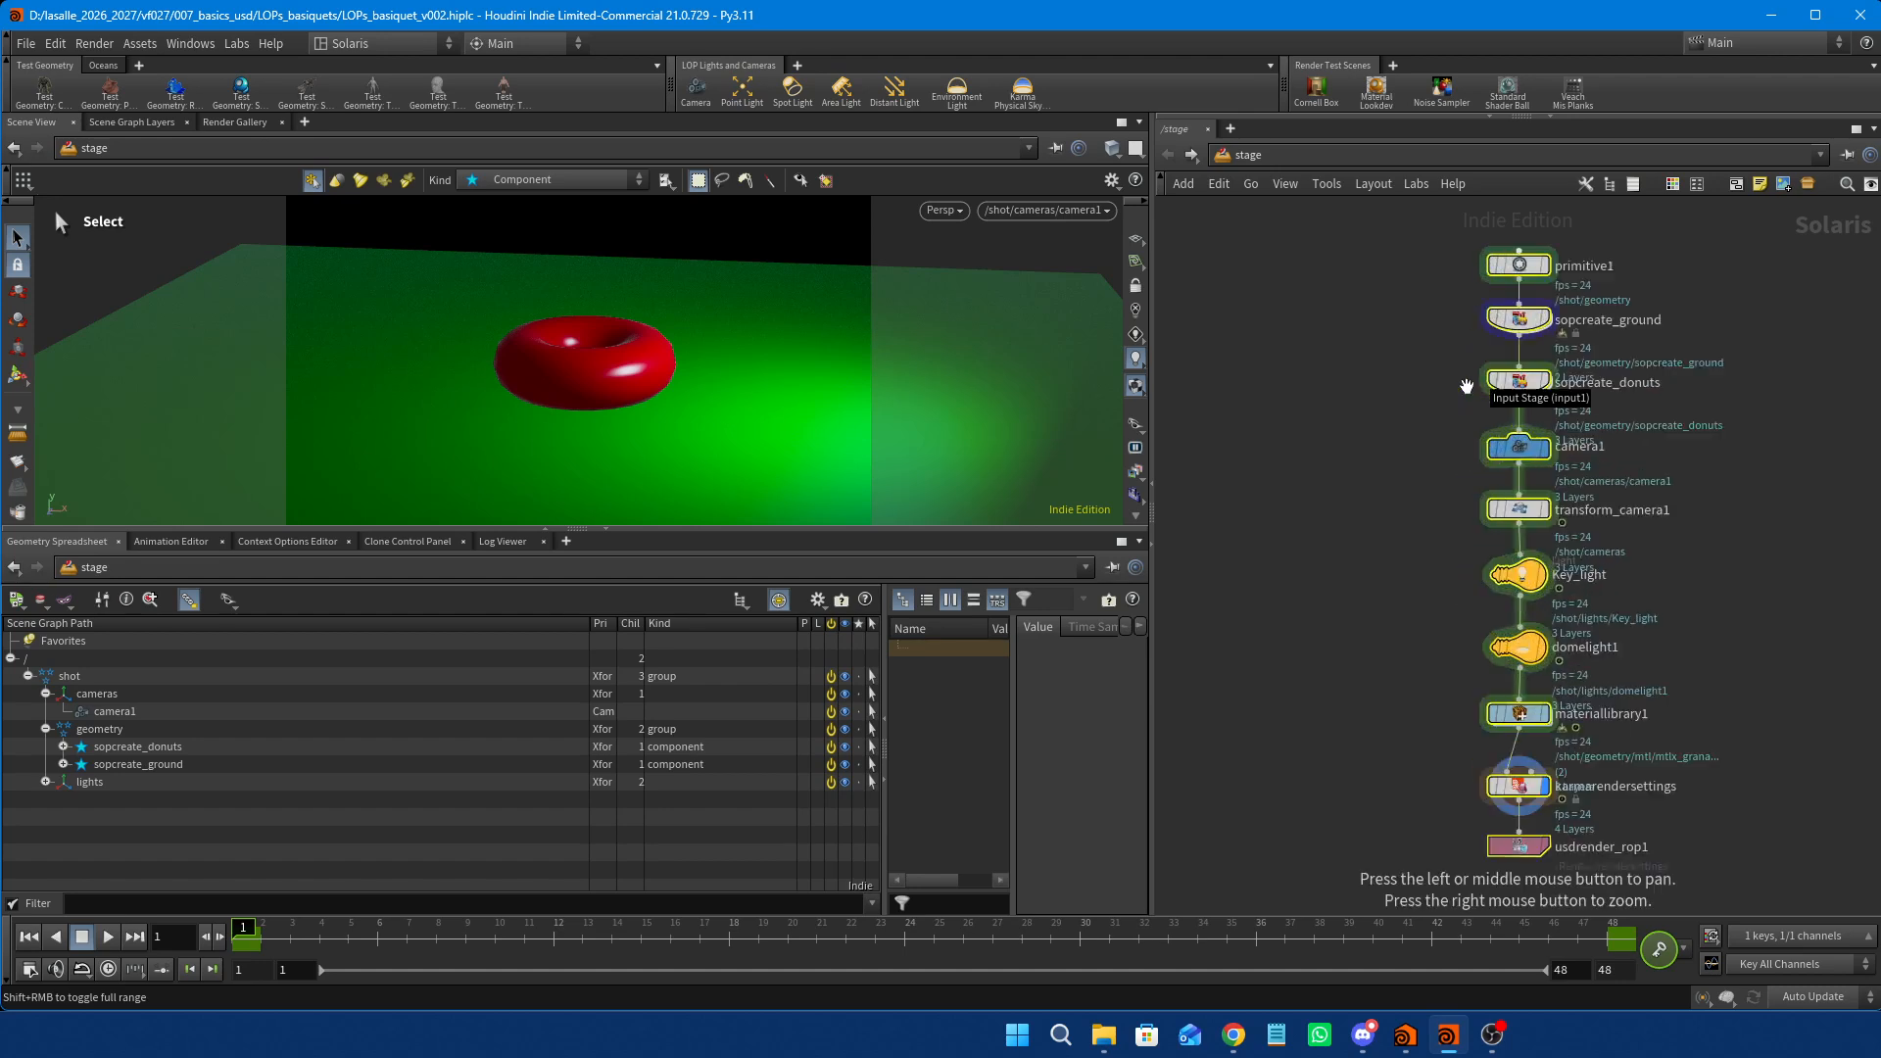
pyautogui.click(1256, 496)
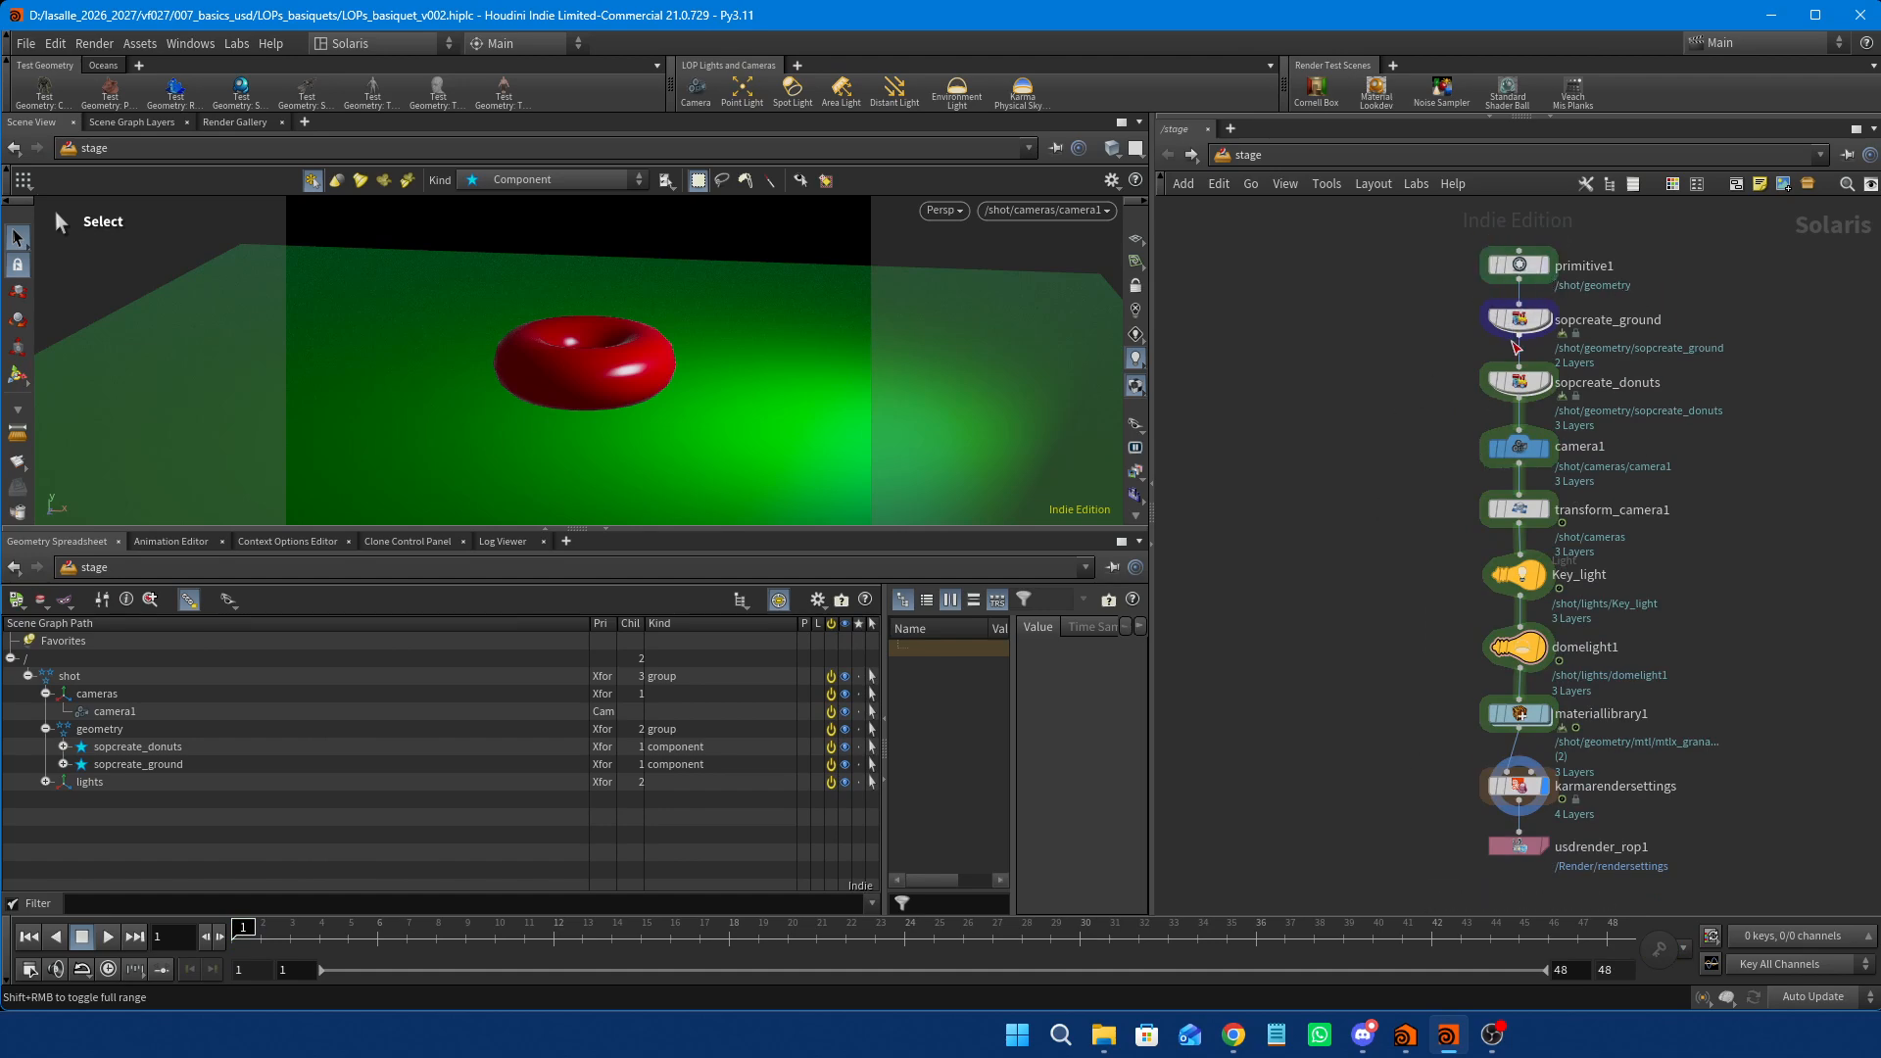
# Collapse the cameras branch and compare the scene graph at materiallibrary1 and at karmarendersettings.
pyautogui.click(45, 694)
pyautogui.click(45, 693)
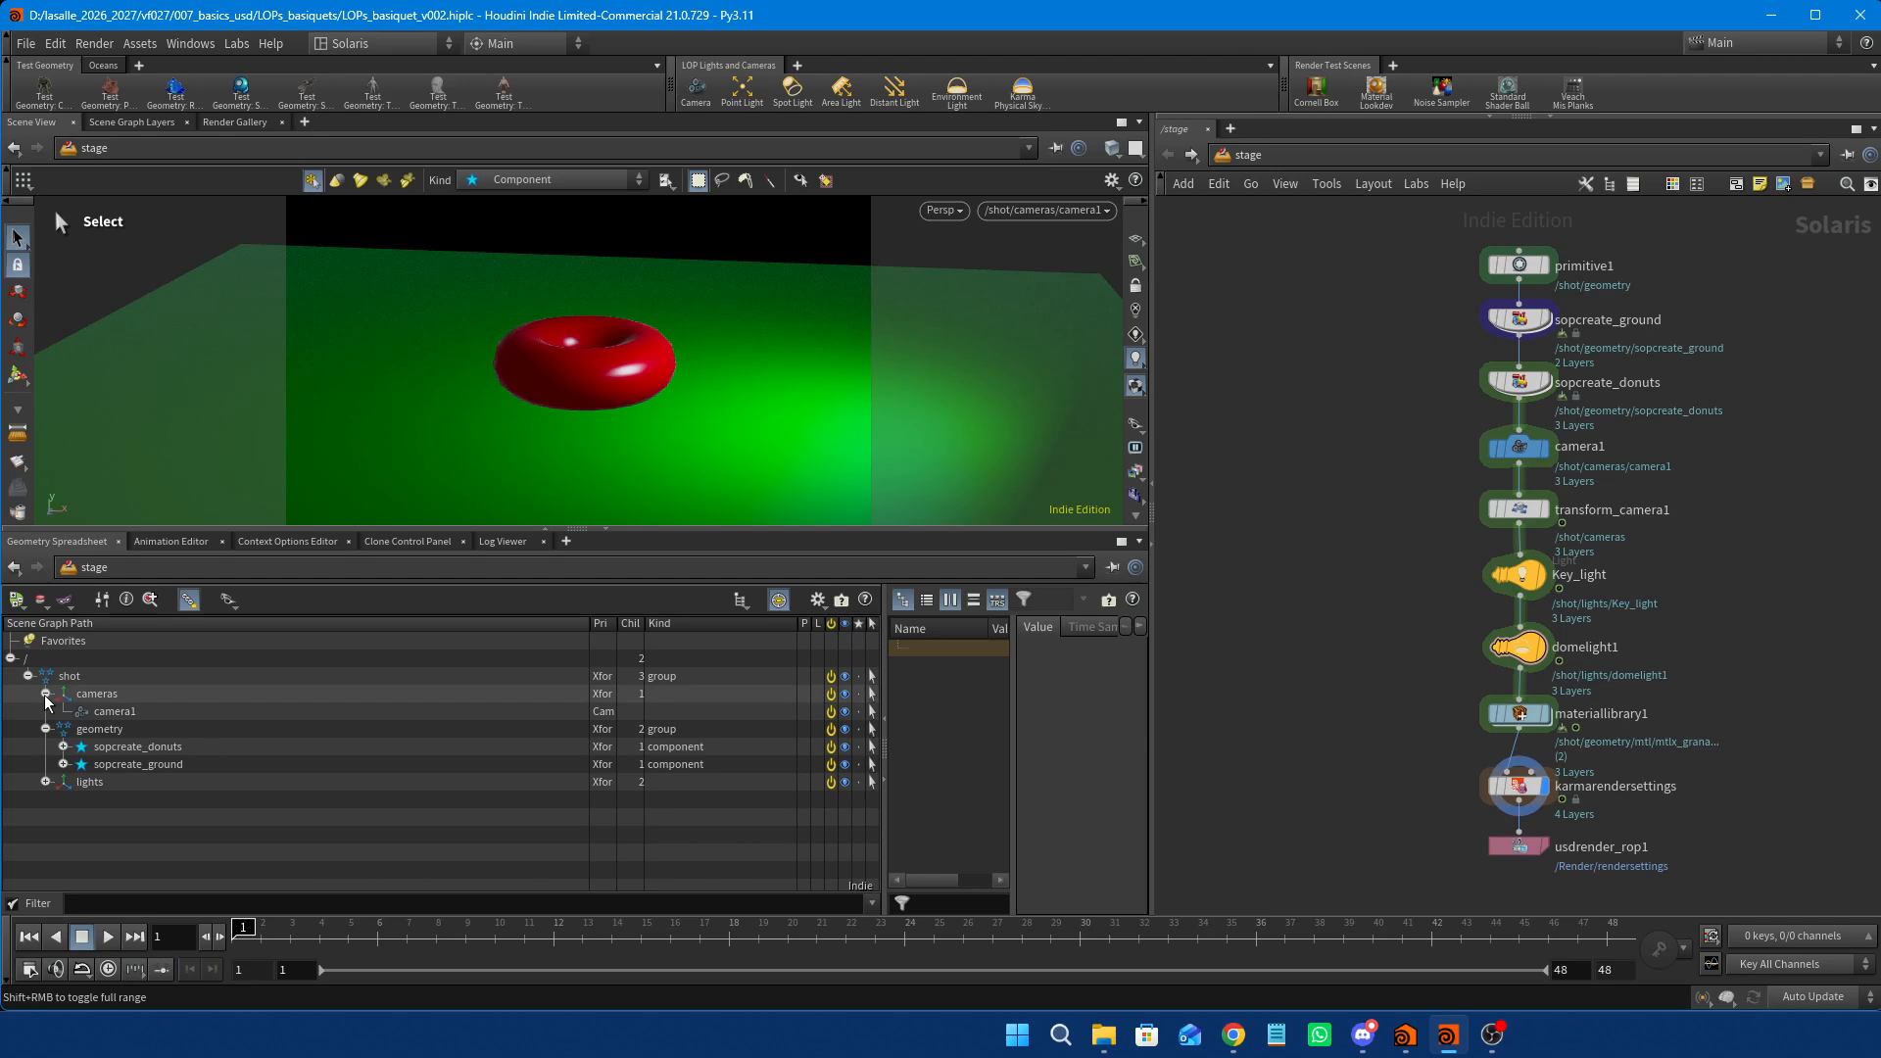
pyautogui.click(45, 695)
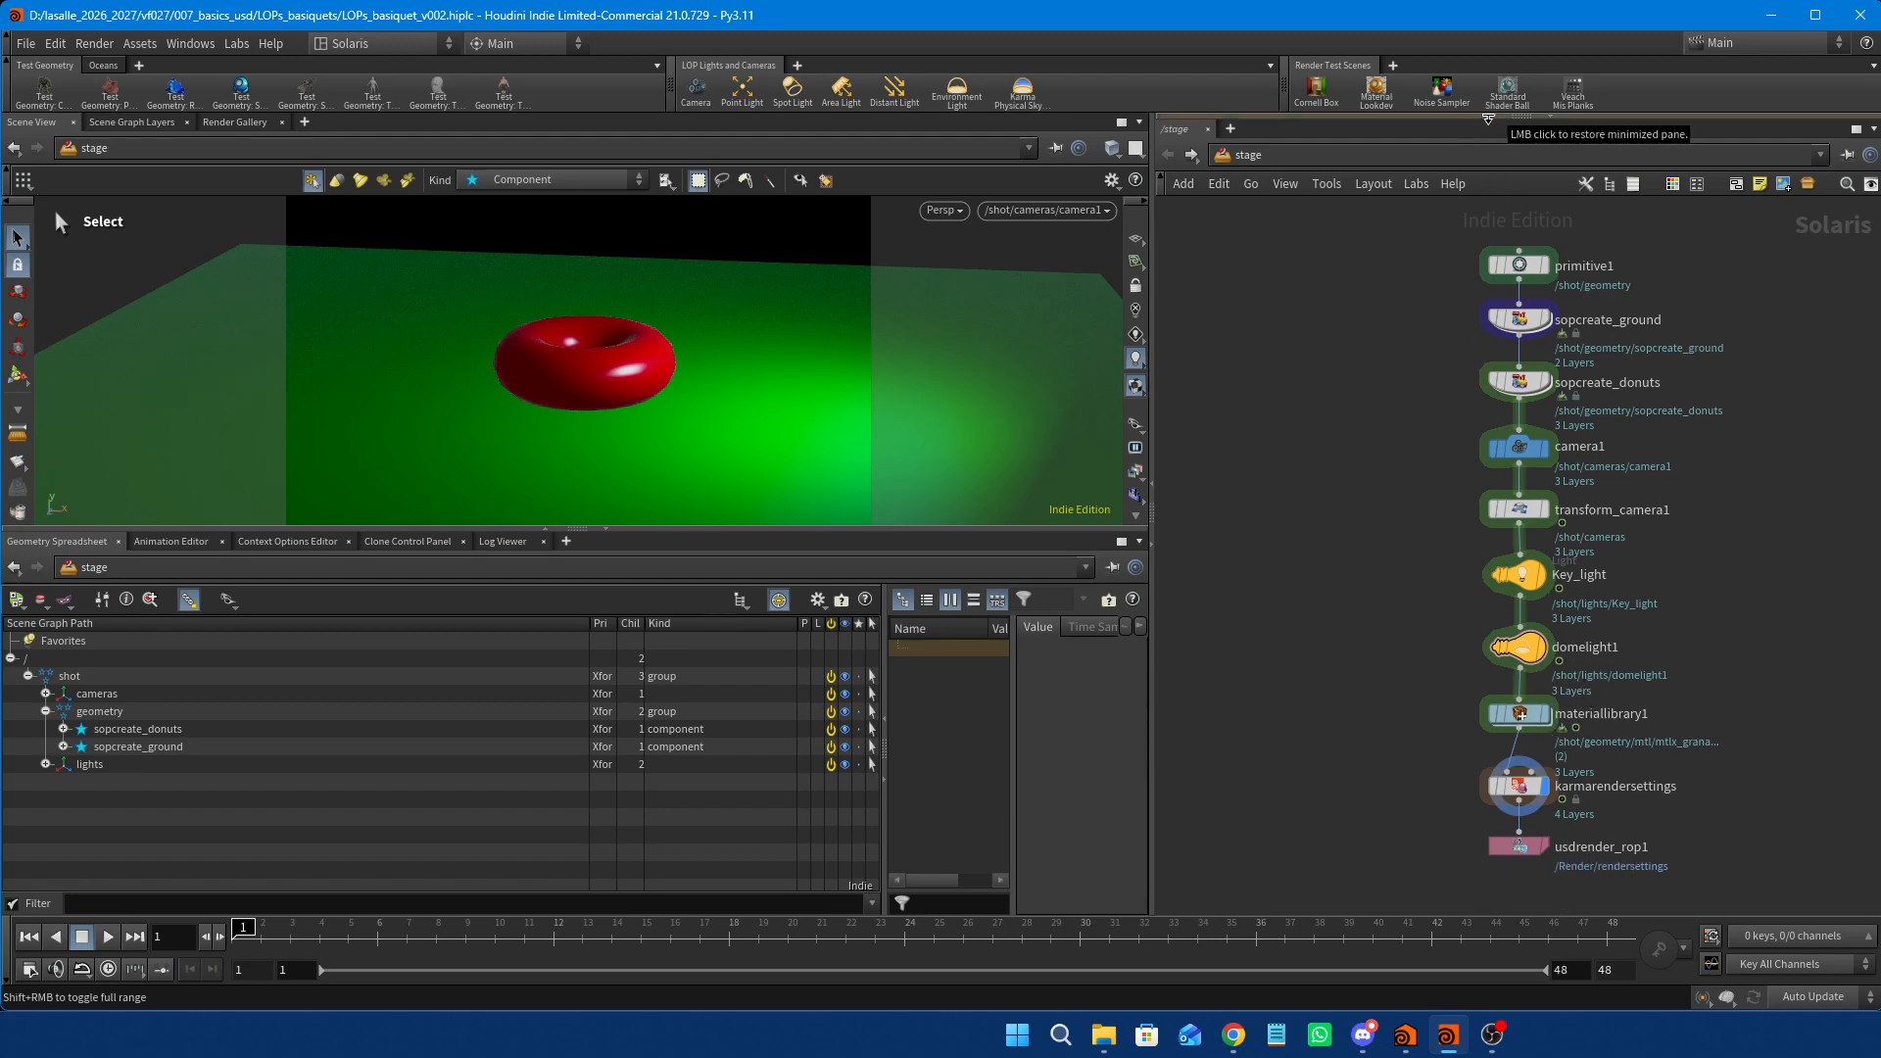
pyautogui.click(1488, 118)
pyautogui.moveTo(1672, 839); pyautogui.dragTo(1642, 741, button='middle')
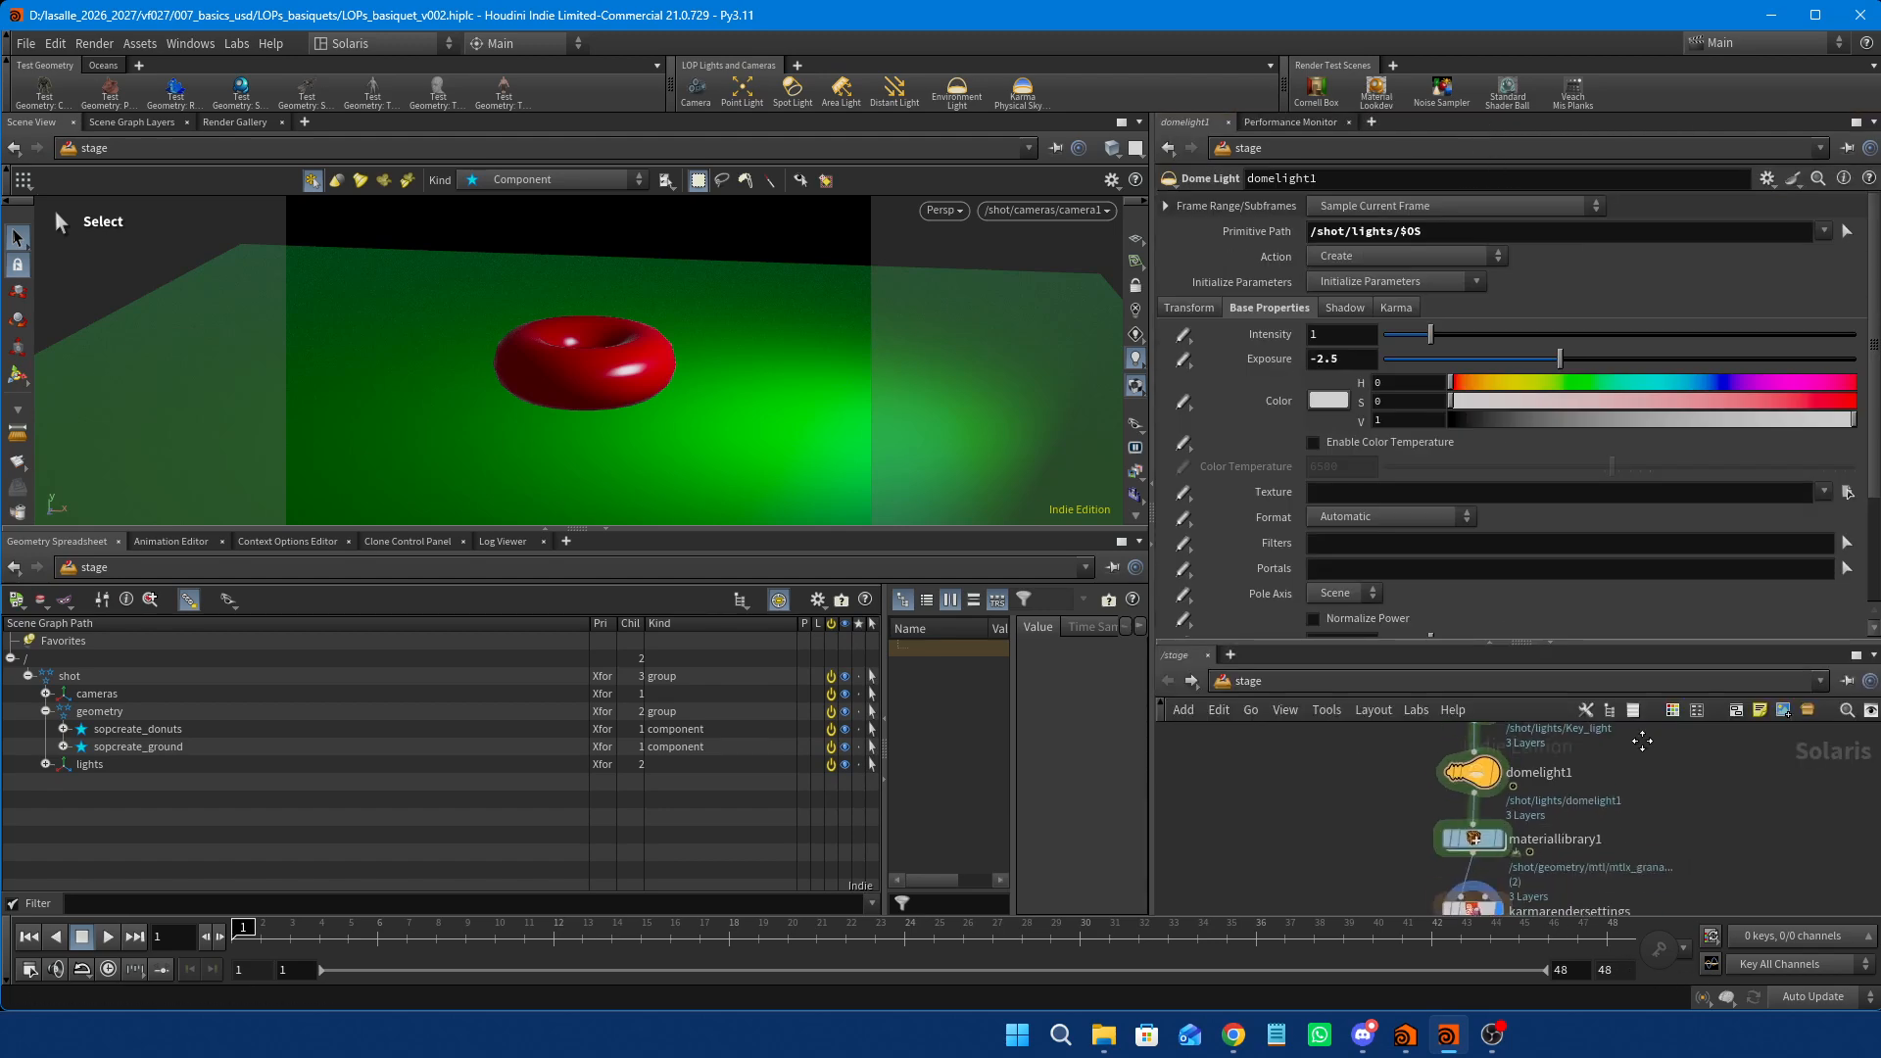
pyautogui.click(1468, 824)
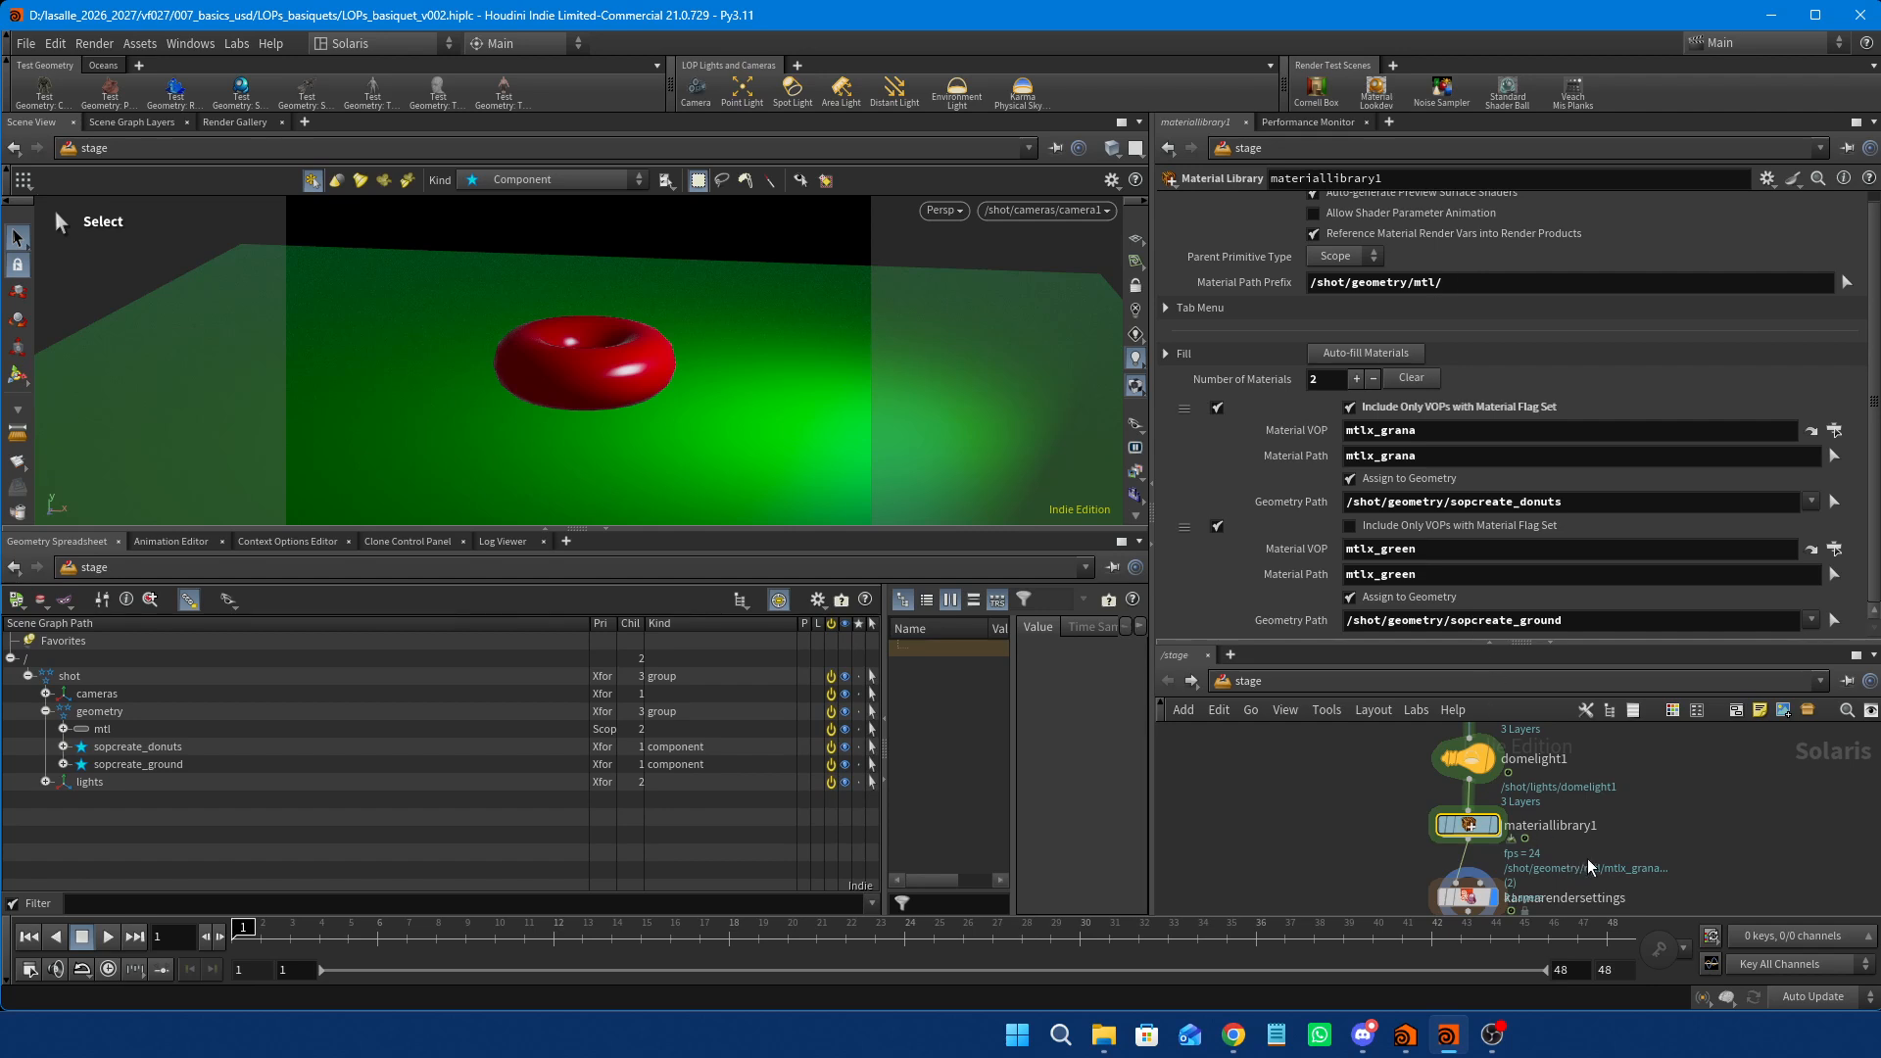
pyautogui.scroll(-3, 1597, 843)
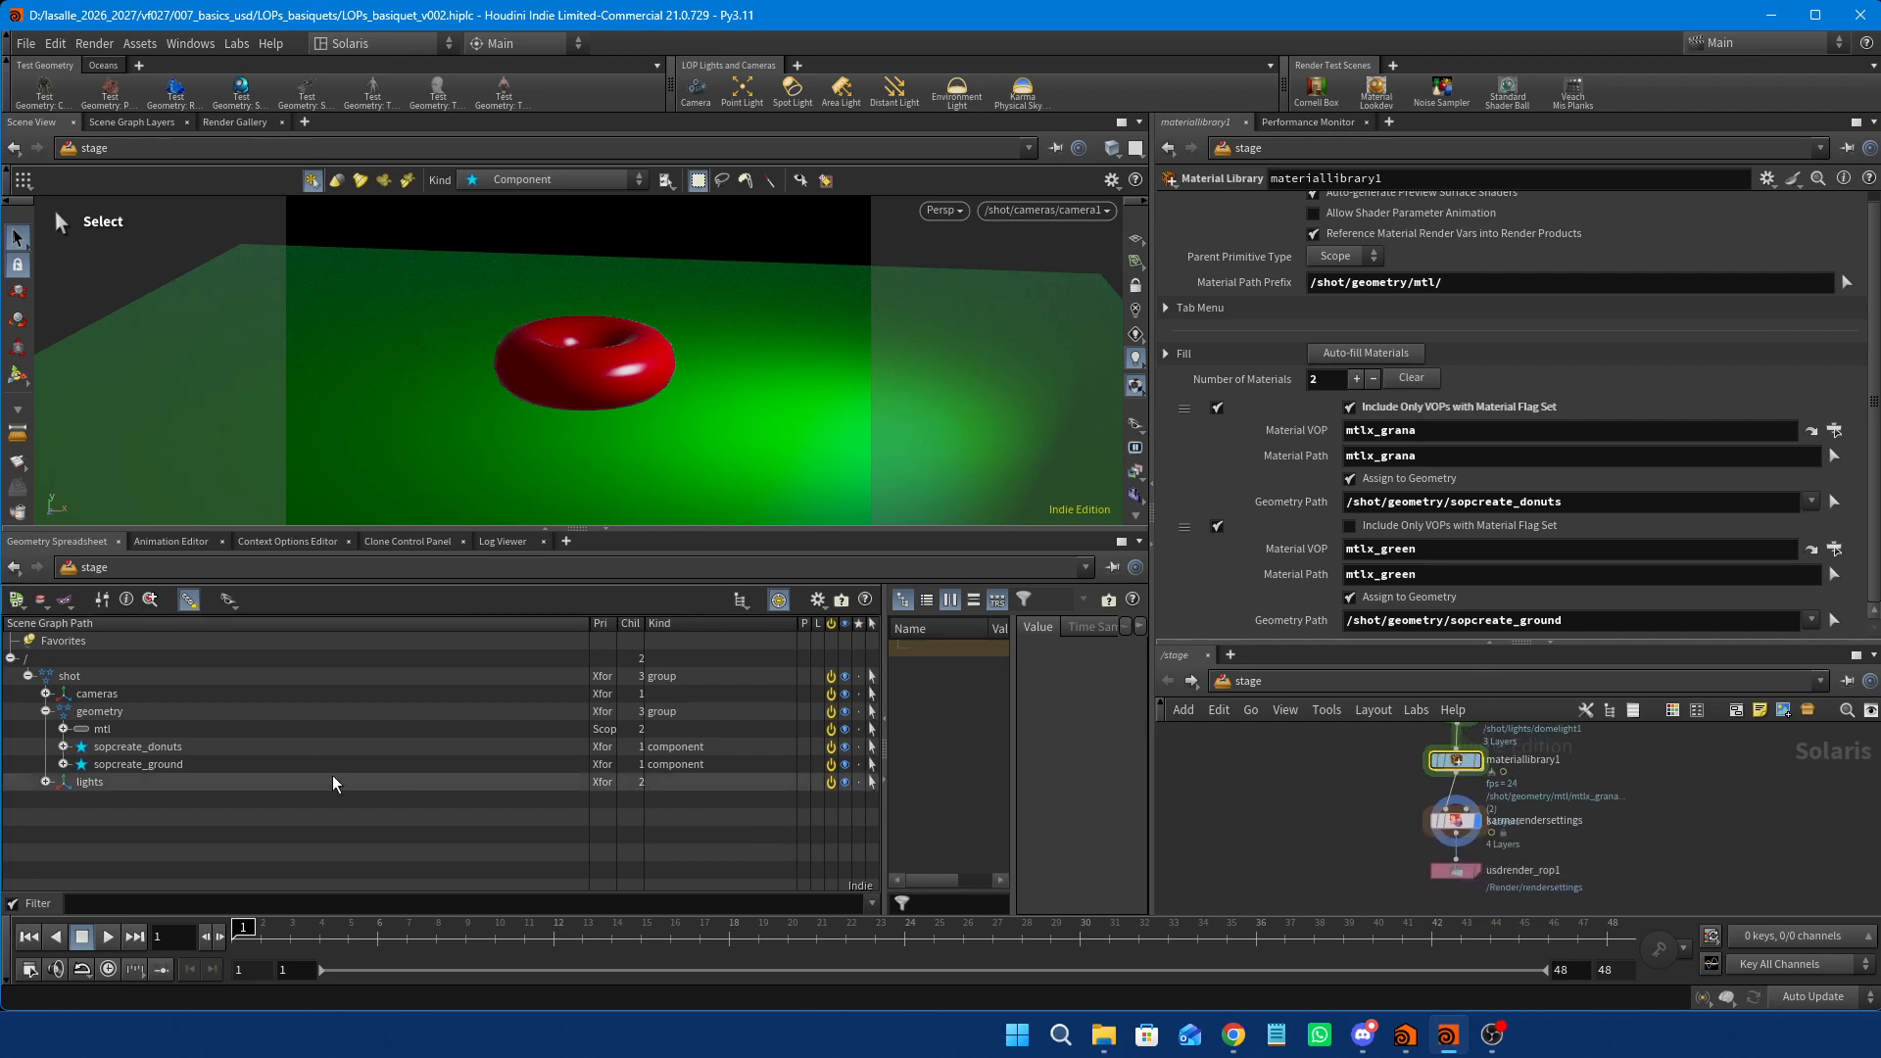
pyautogui.click(1454, 828)
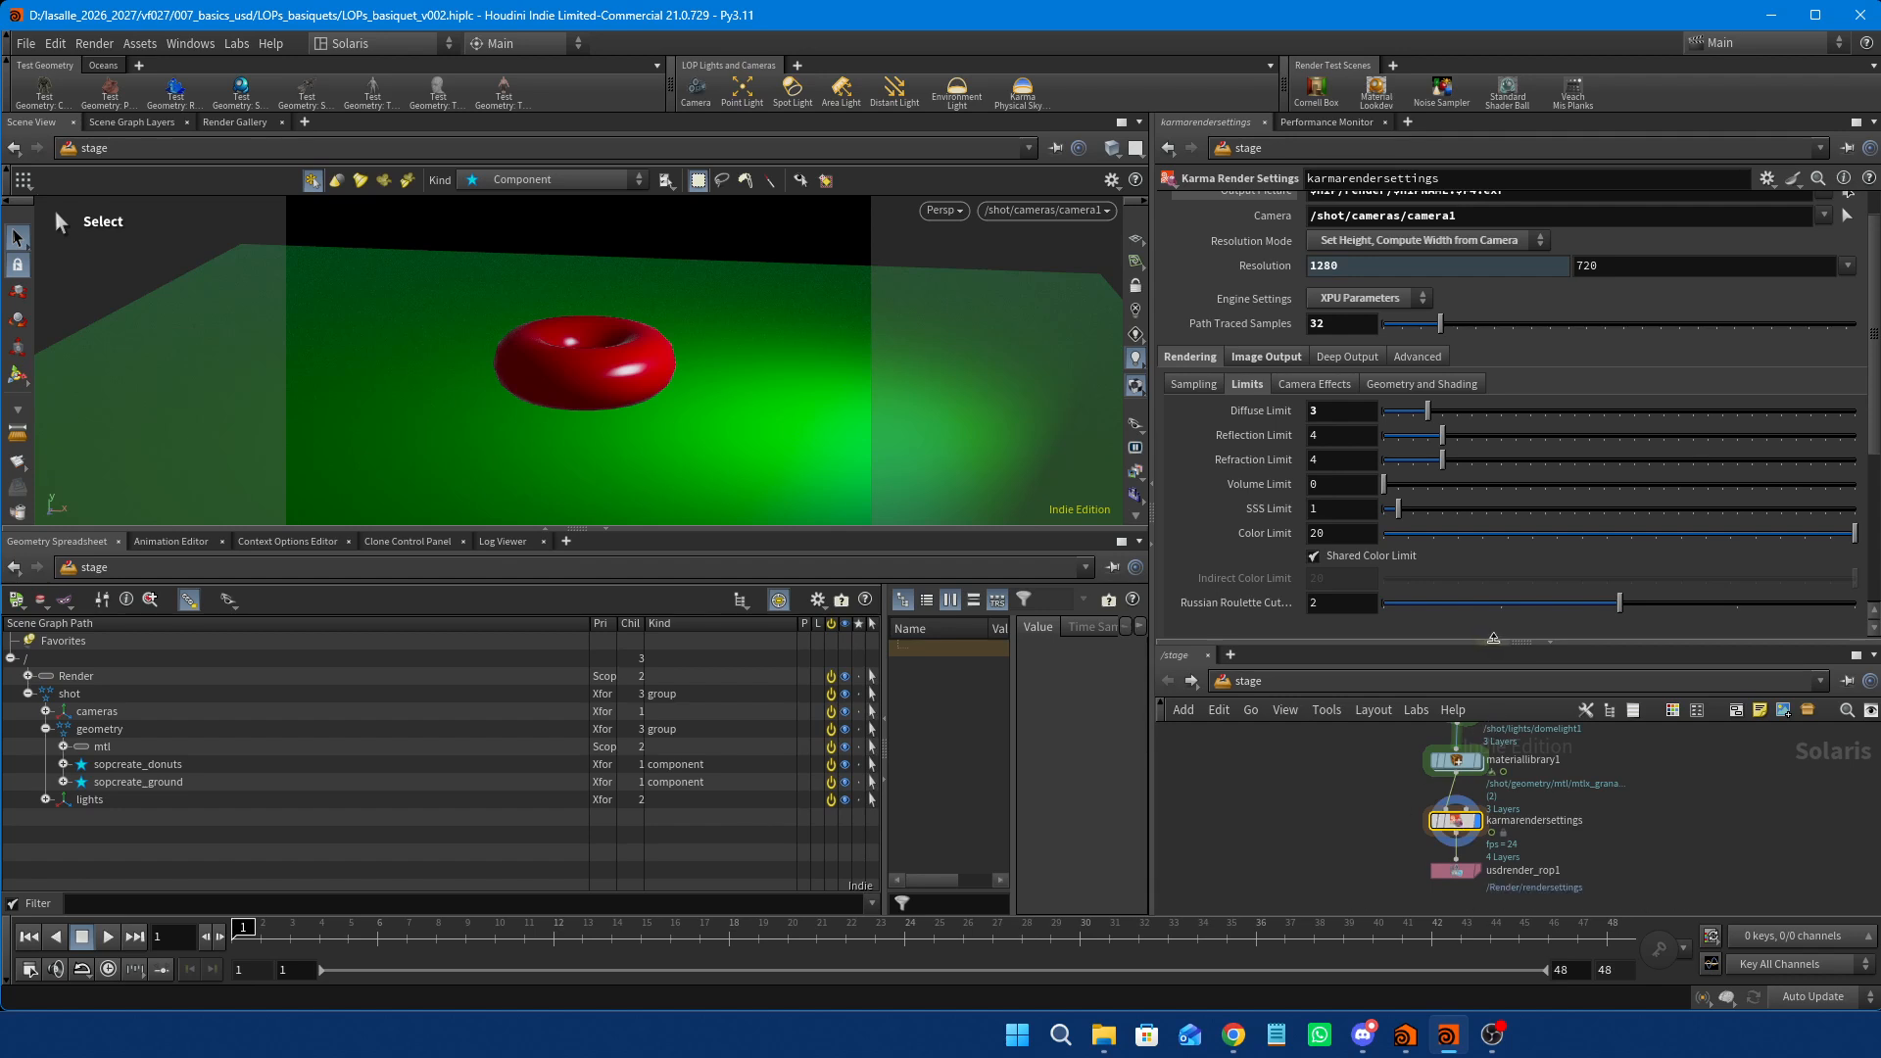
# Frame the complete node chain again and examine the contents of the mtl and lights branches.
pyautogui.click(1493, 638)
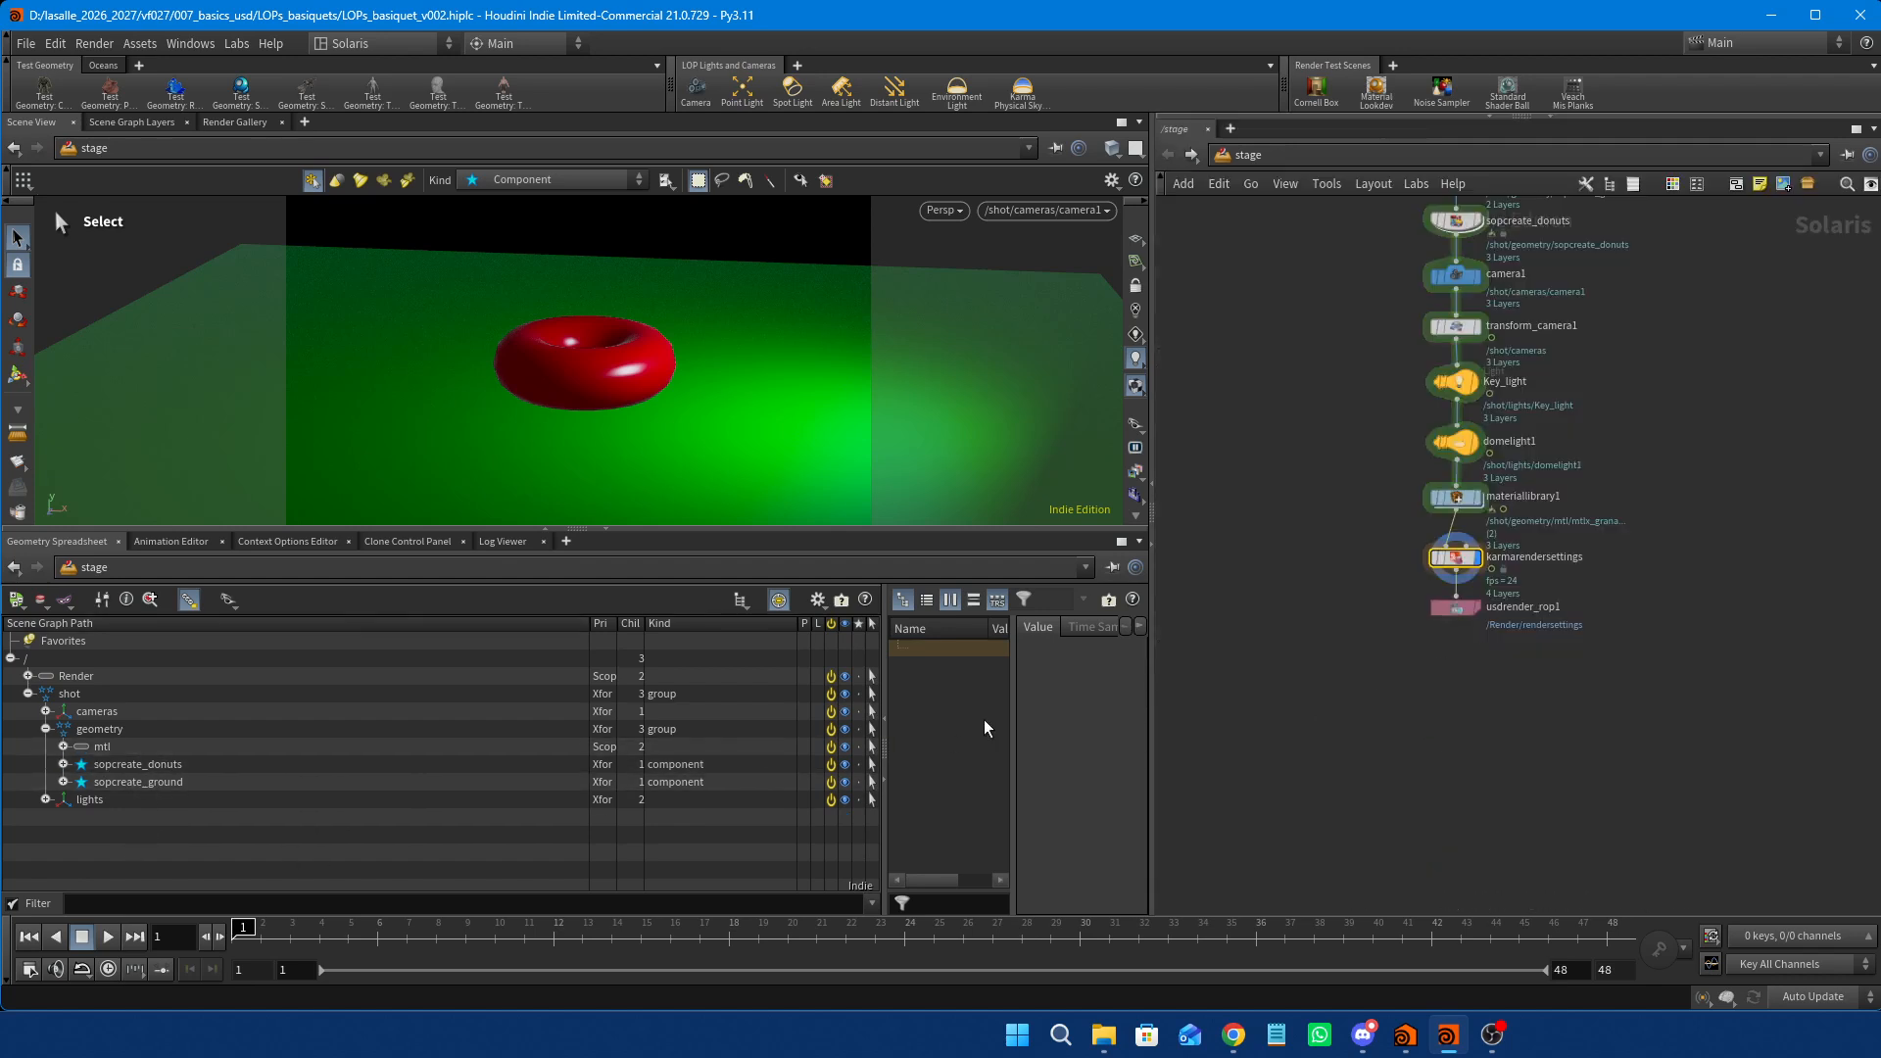
pyautogui.press('h')
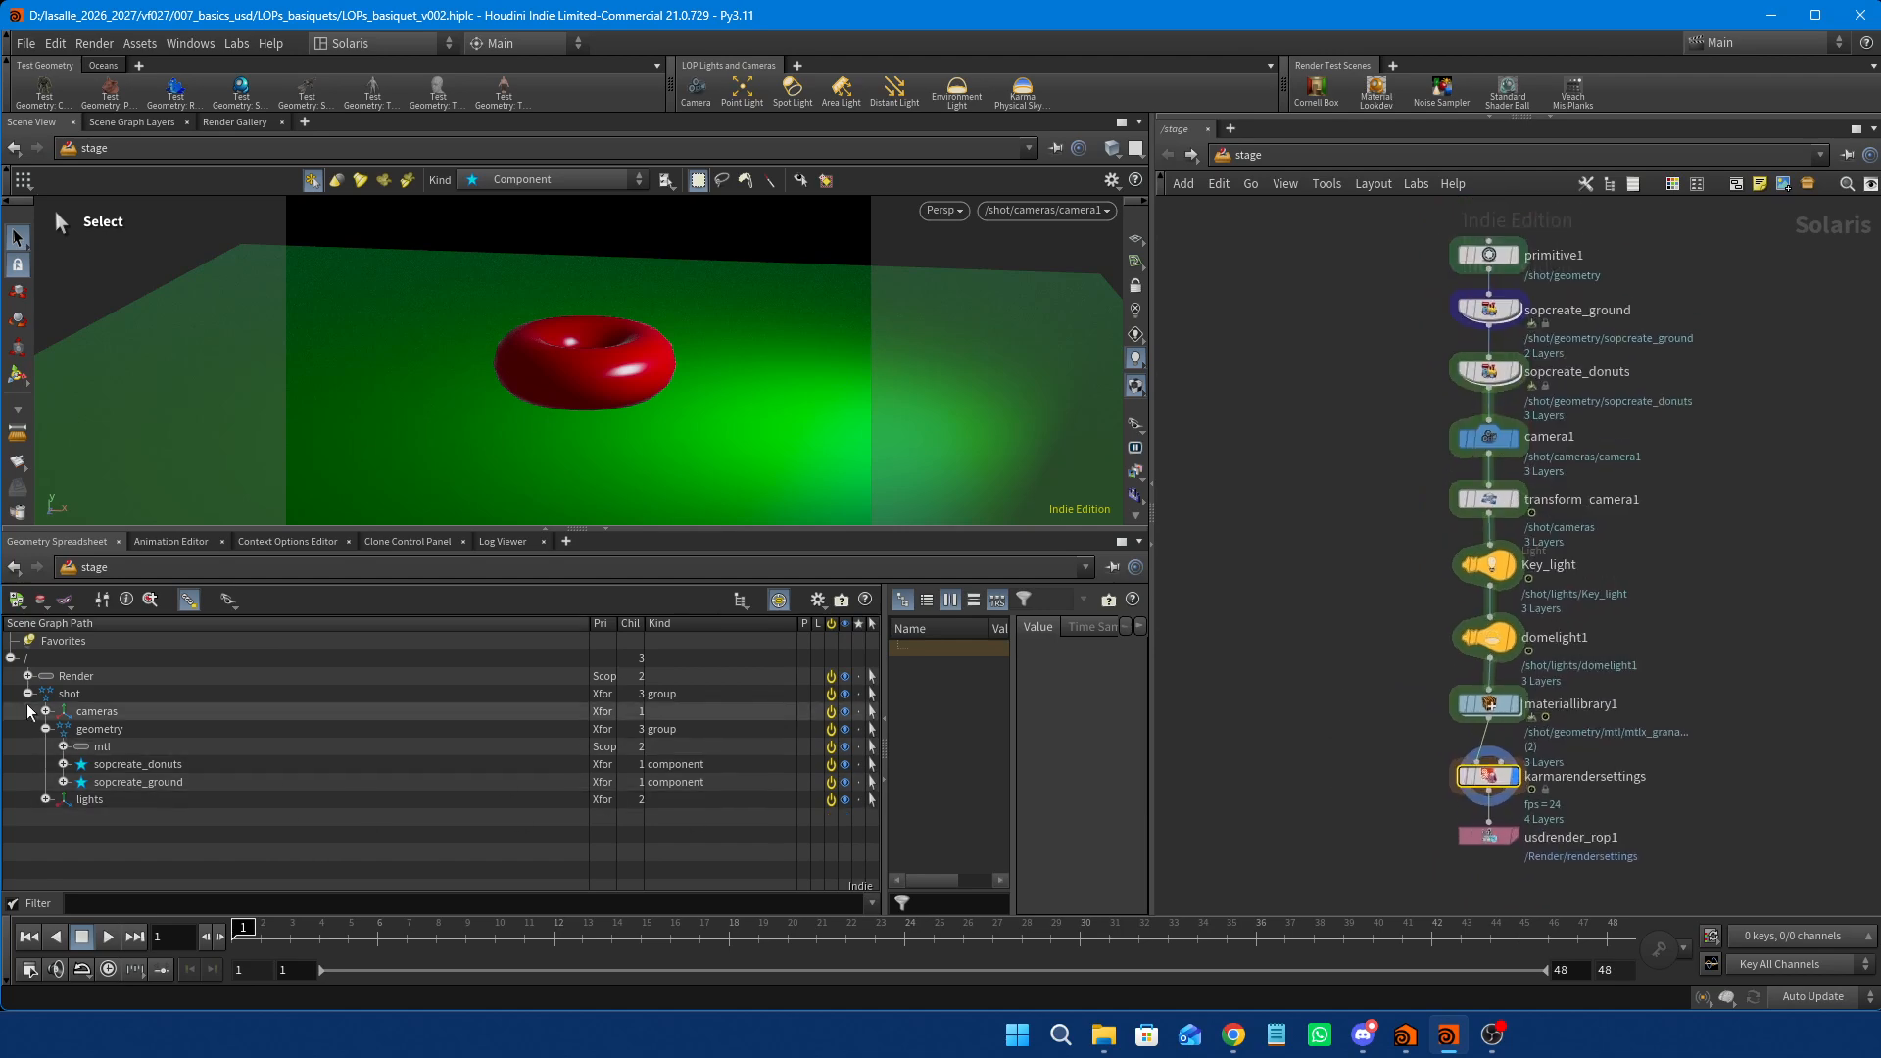
pyautogui.click(63, 747)
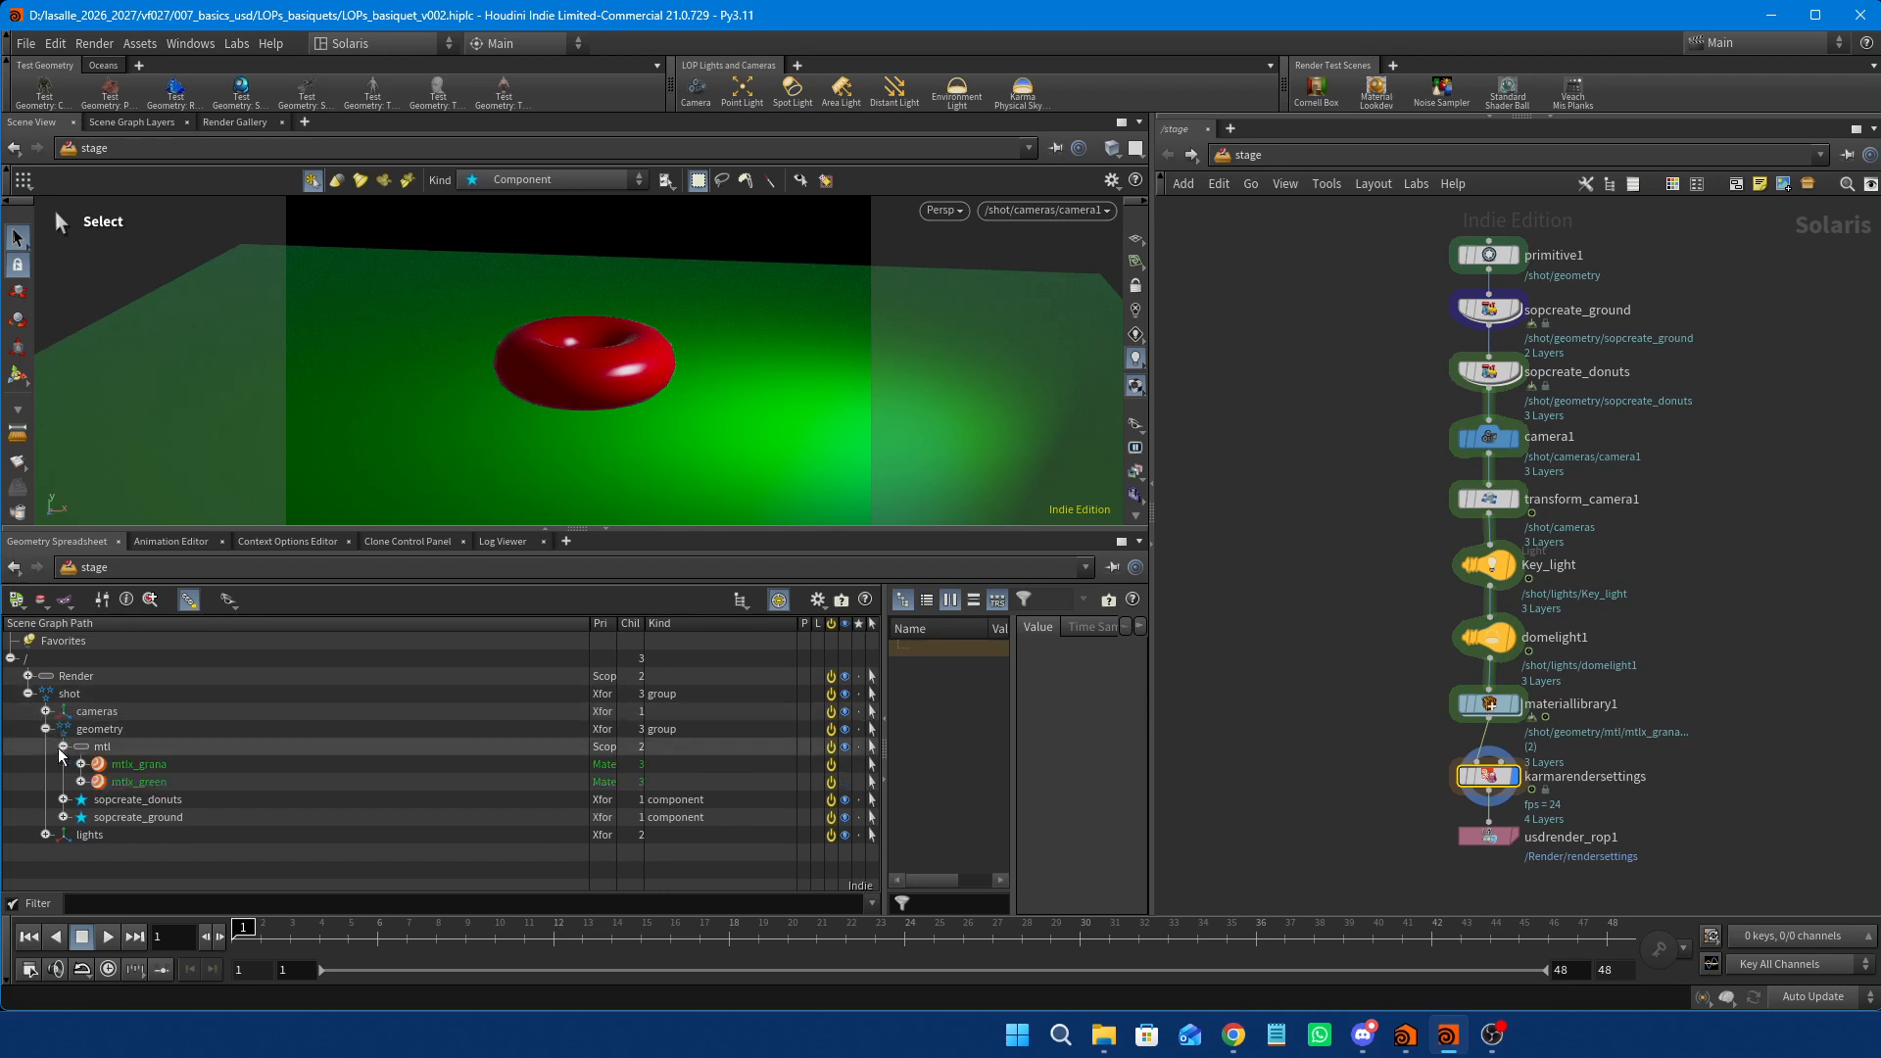
pyautogui.click(63, 747)
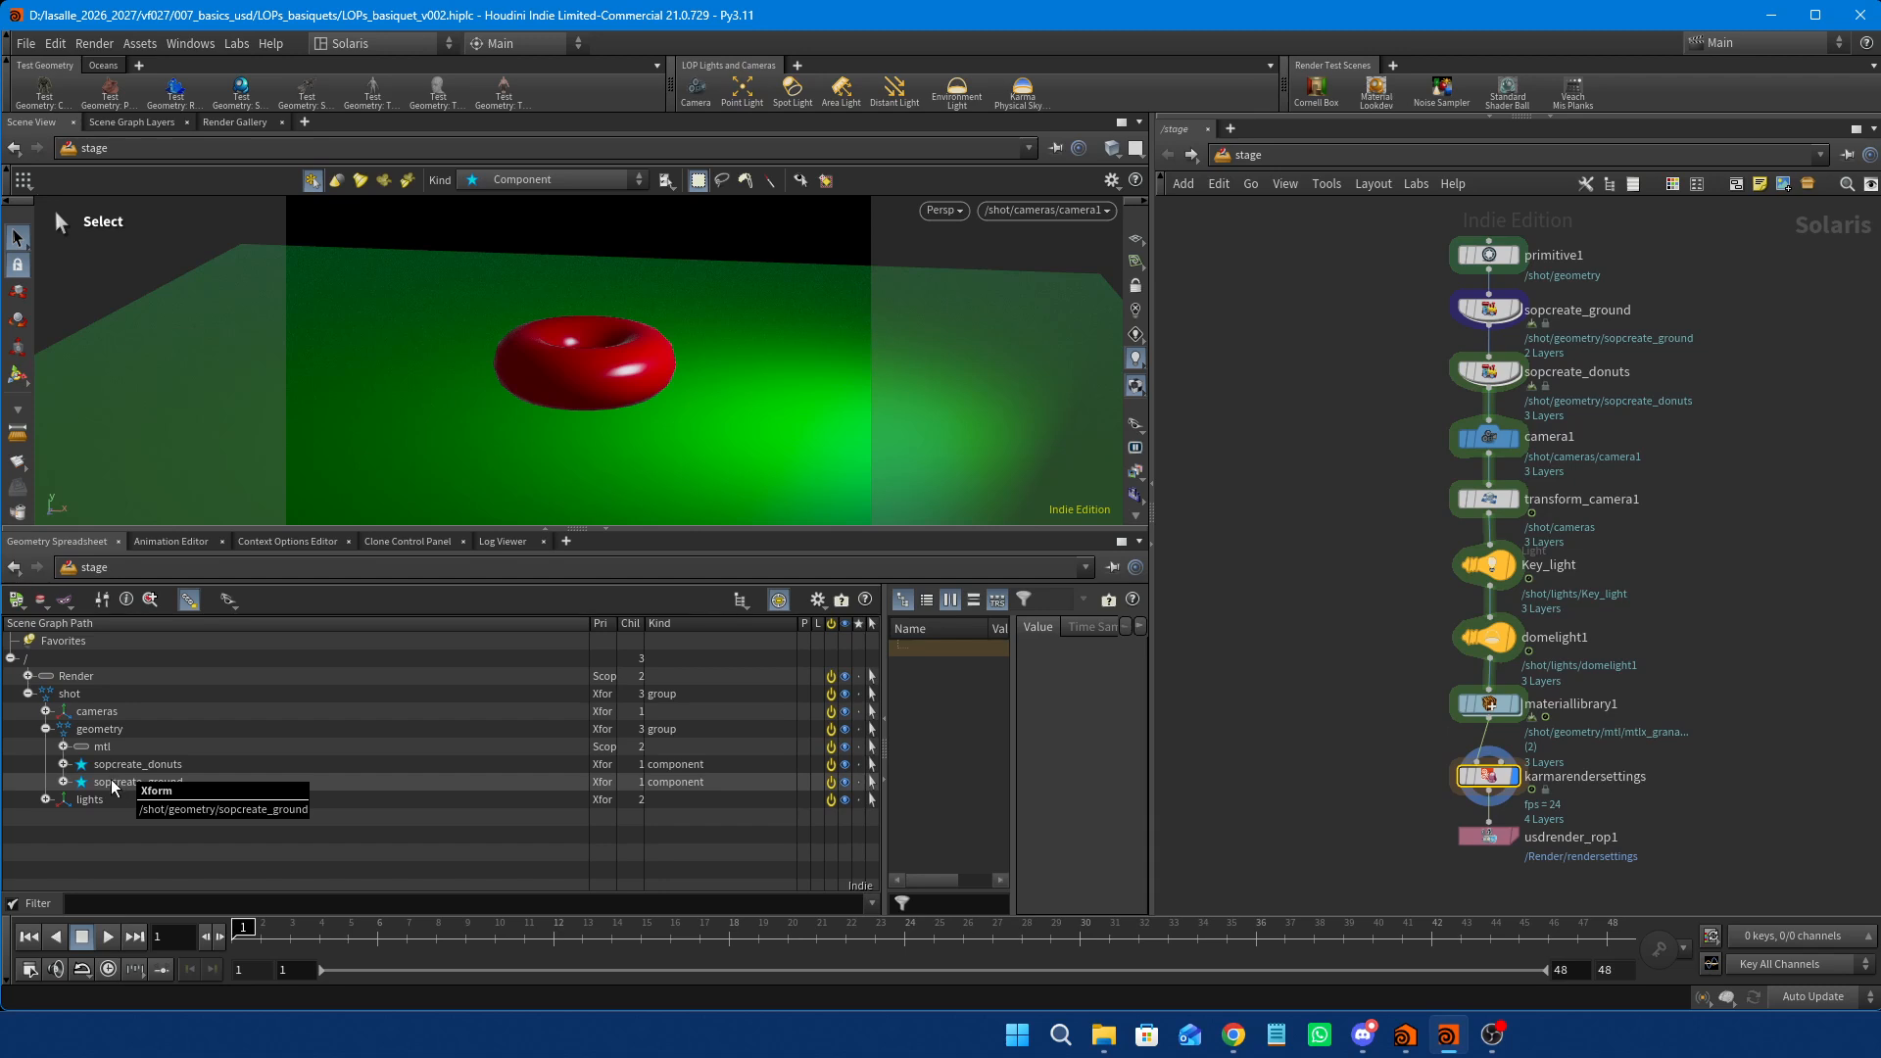
pyautogui.click(45, 800)
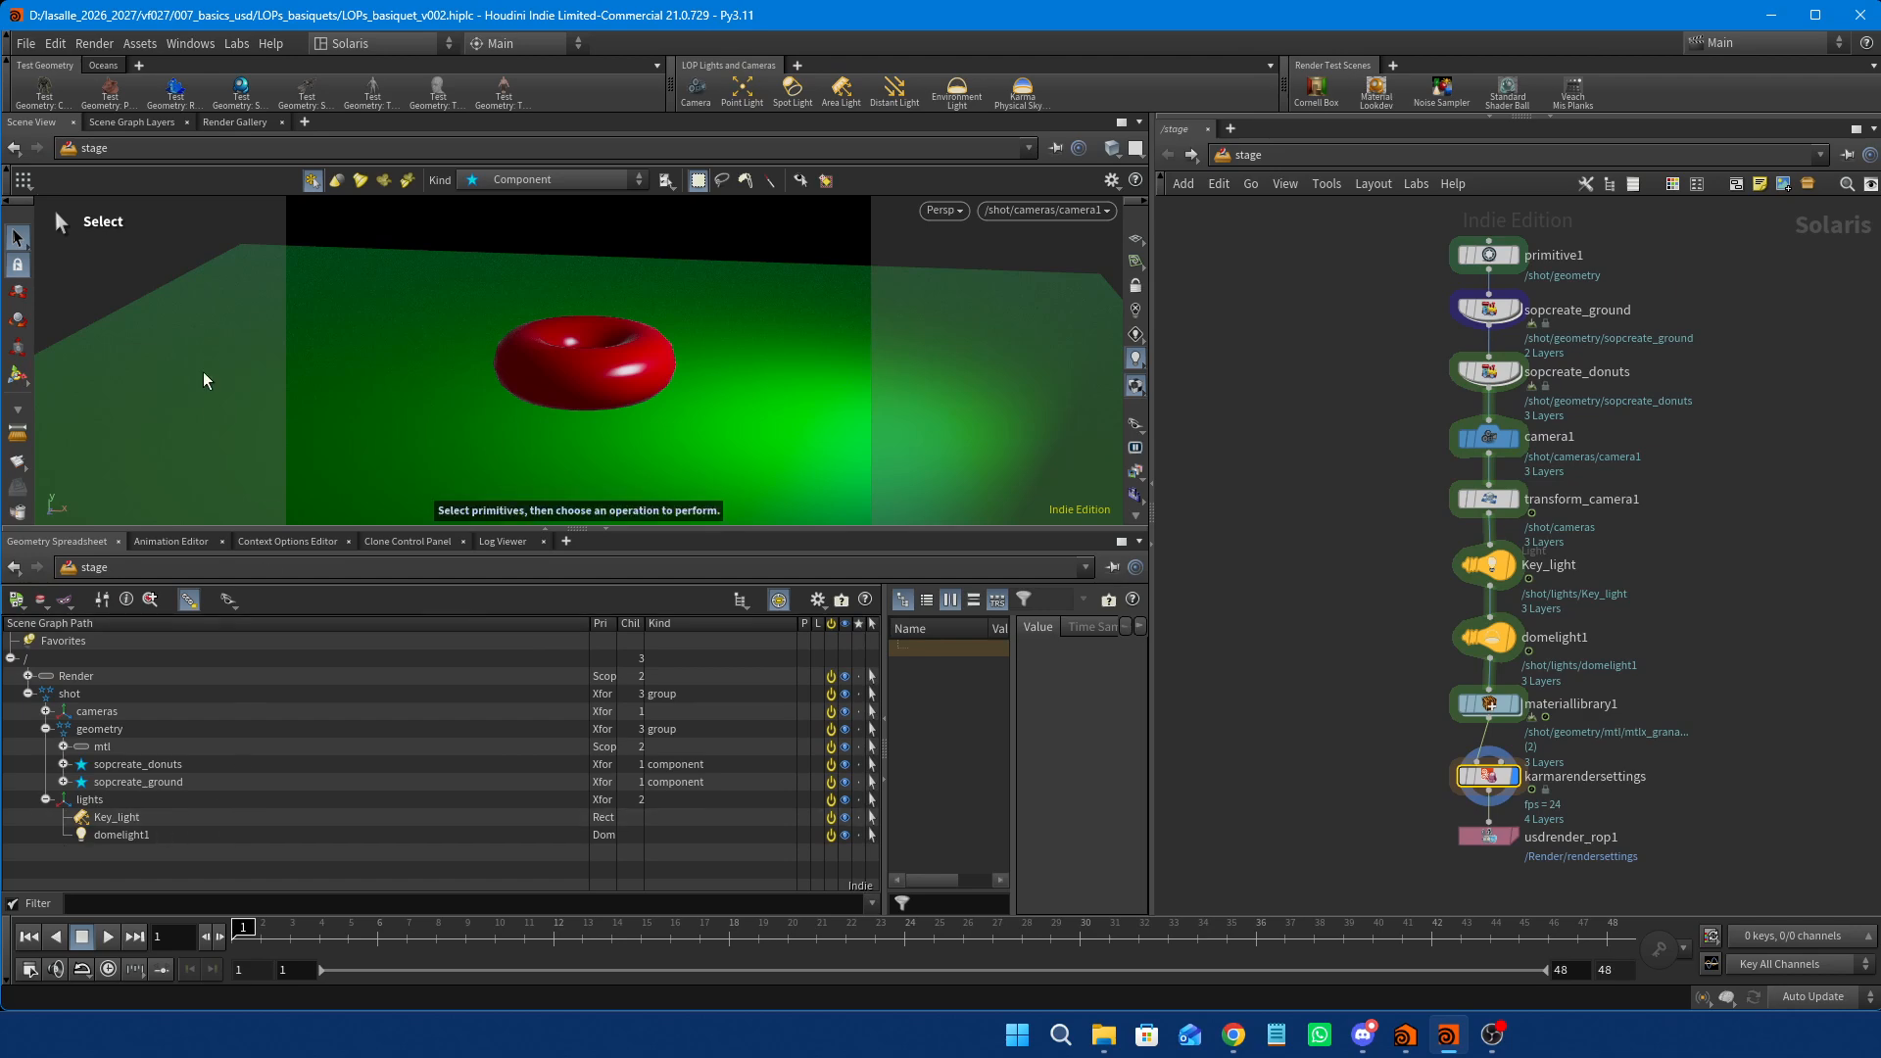
# Save the scene as LOPs_basiquet_v002.hiplc in the $HIP folder, overwriting the existing file.
pyautogui.click(30, 47)
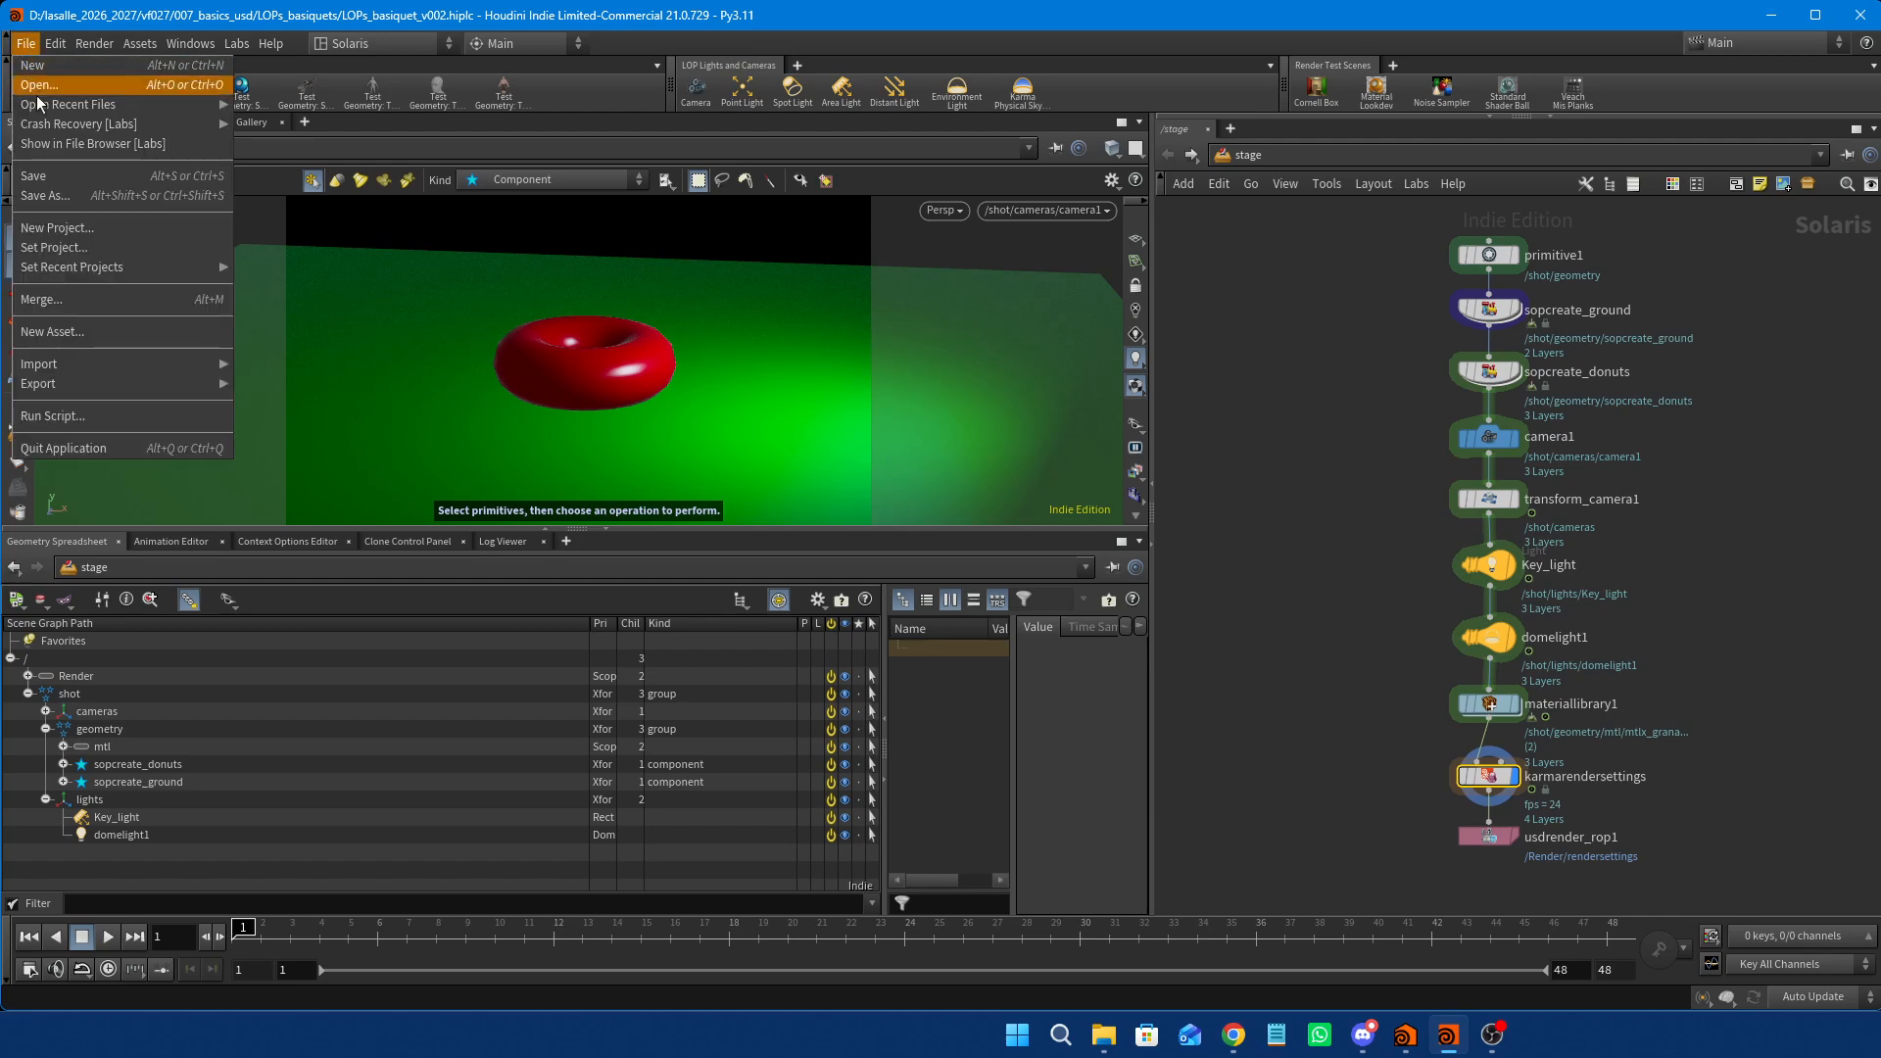
pyautogui.click(61, 192)
pyautogui.click(59, 247)
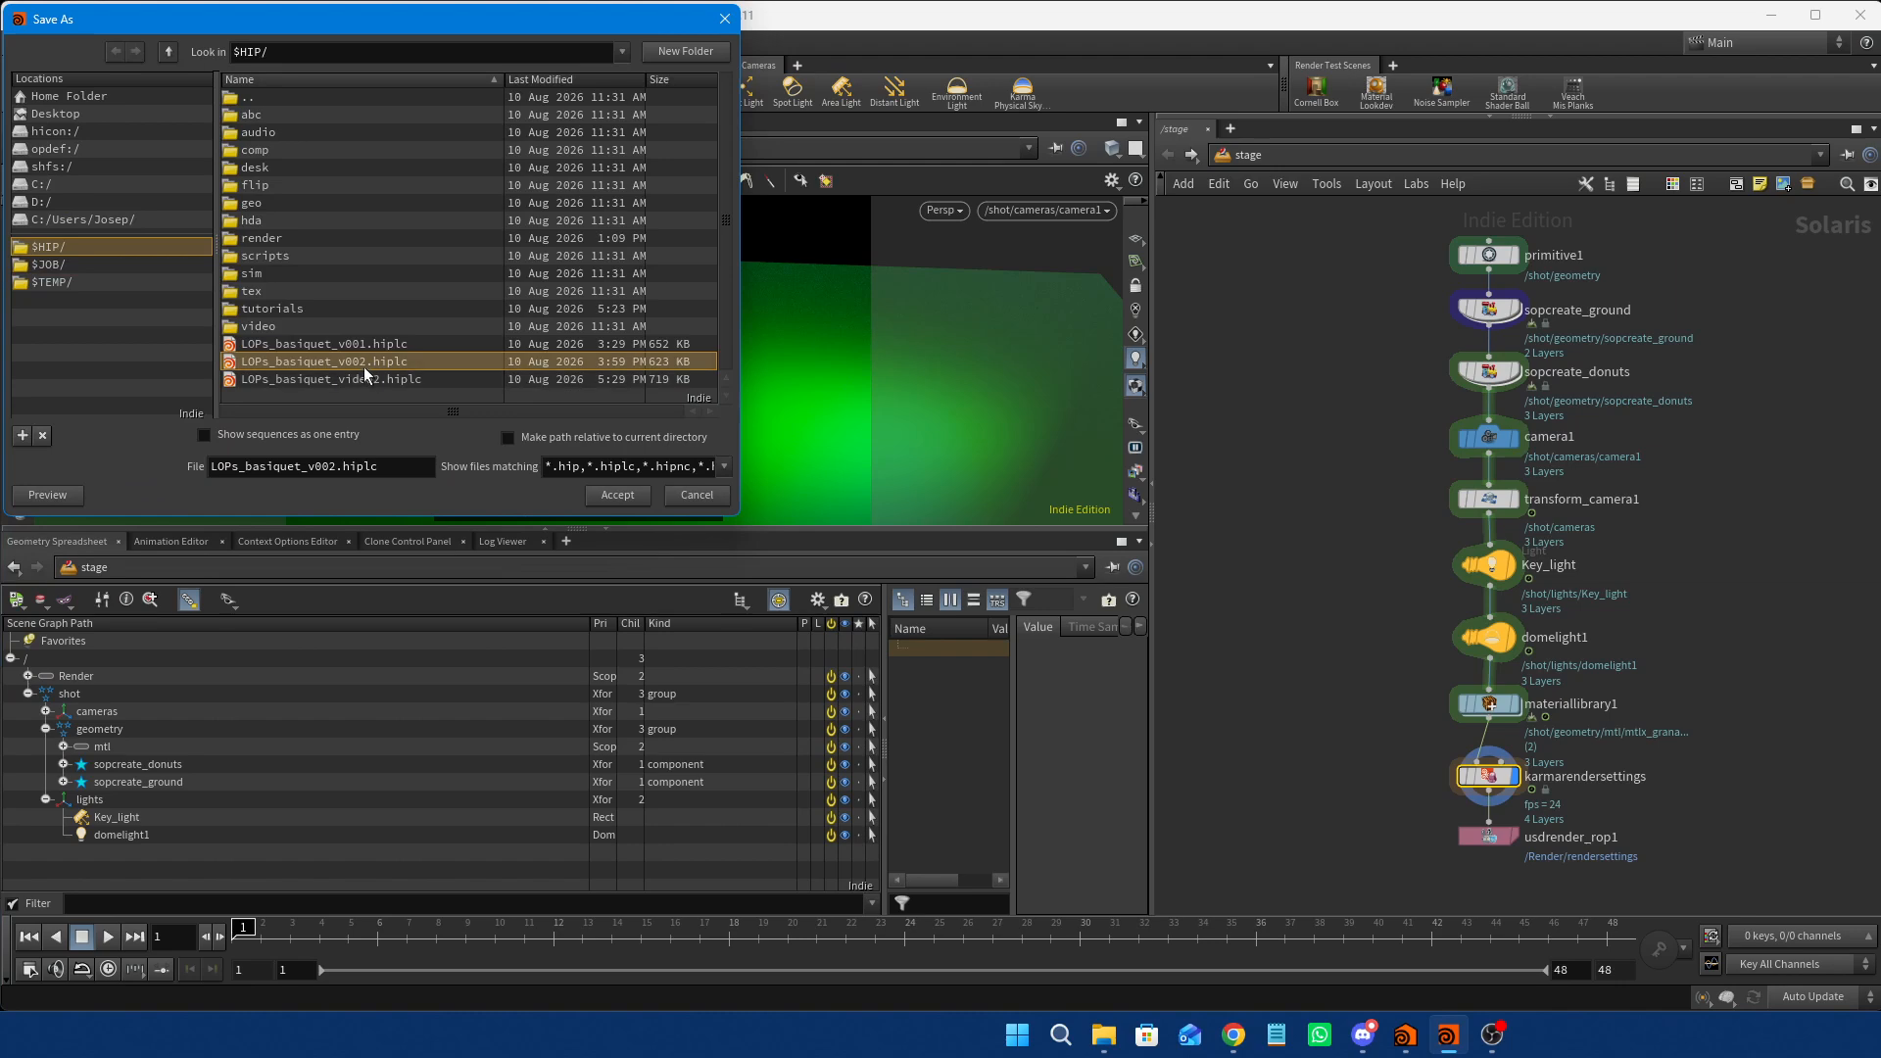
pyautogui.click(391, 466)
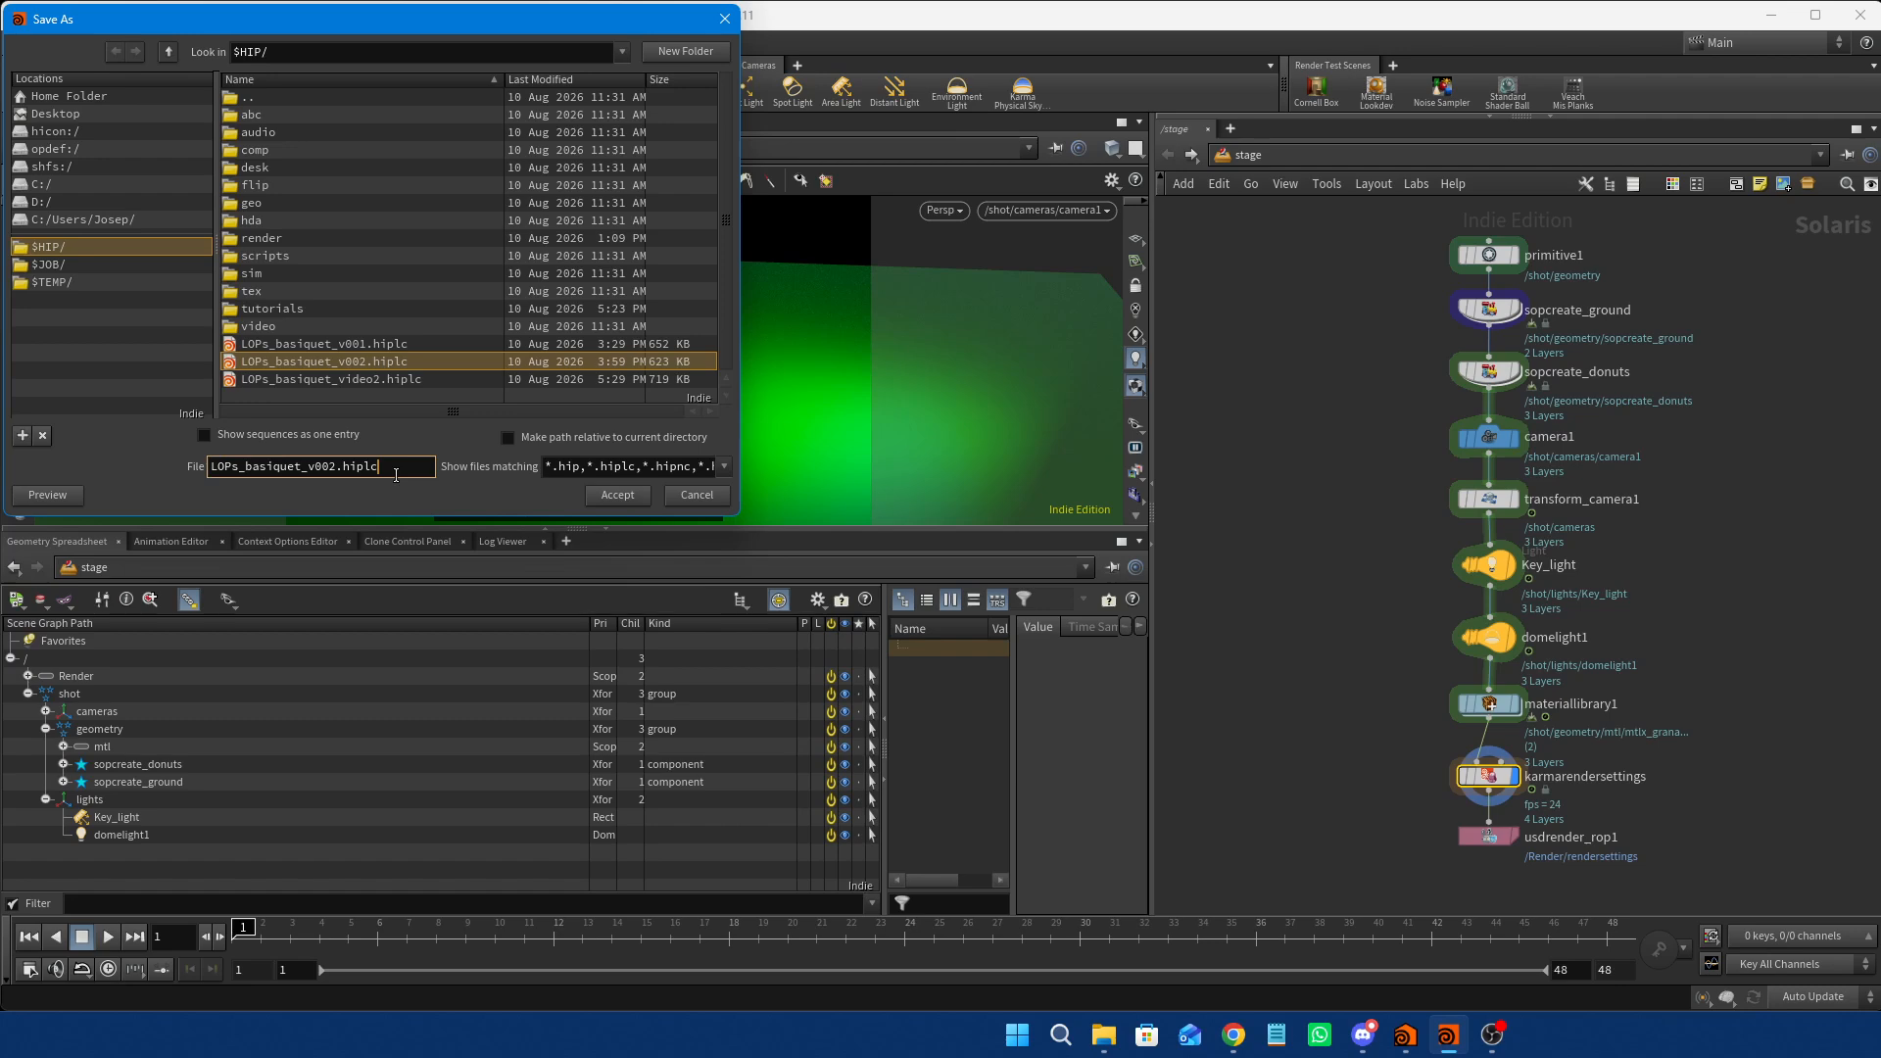
pyautogui.click(631, 496)
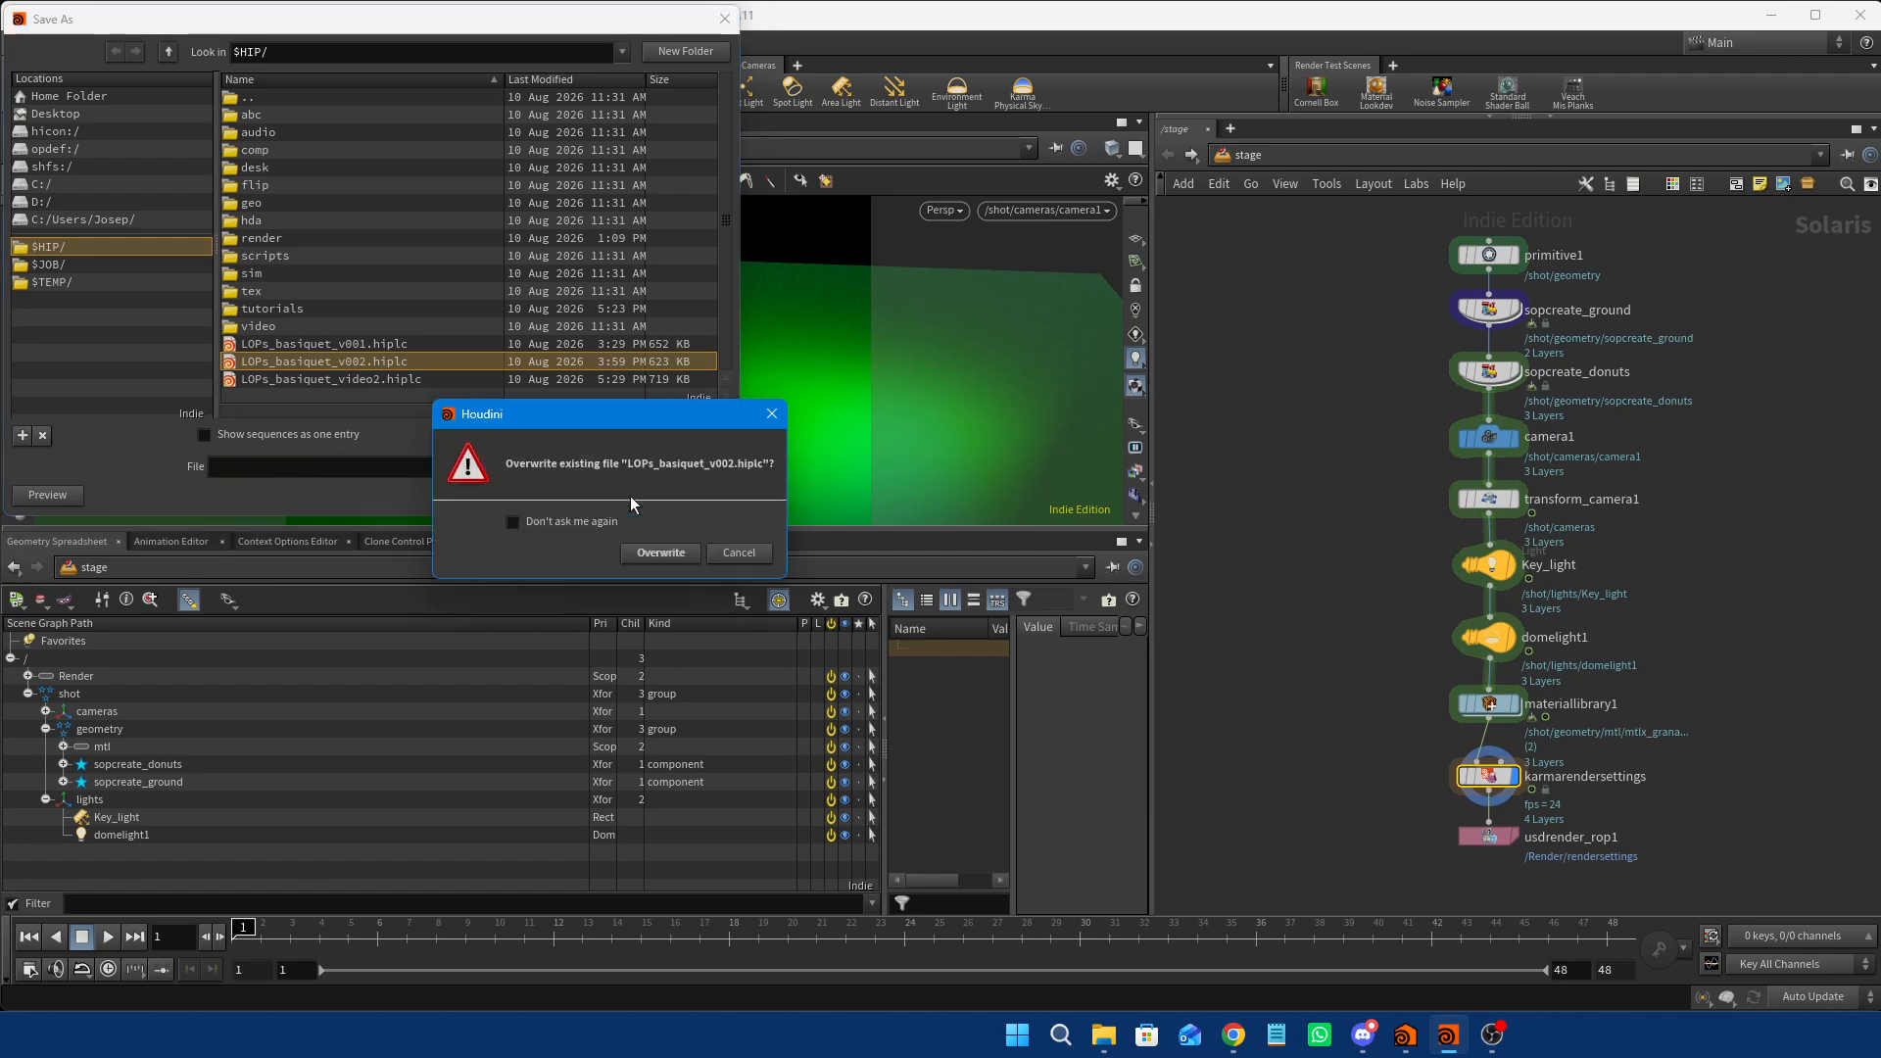
pyautogui.click(658, 553)
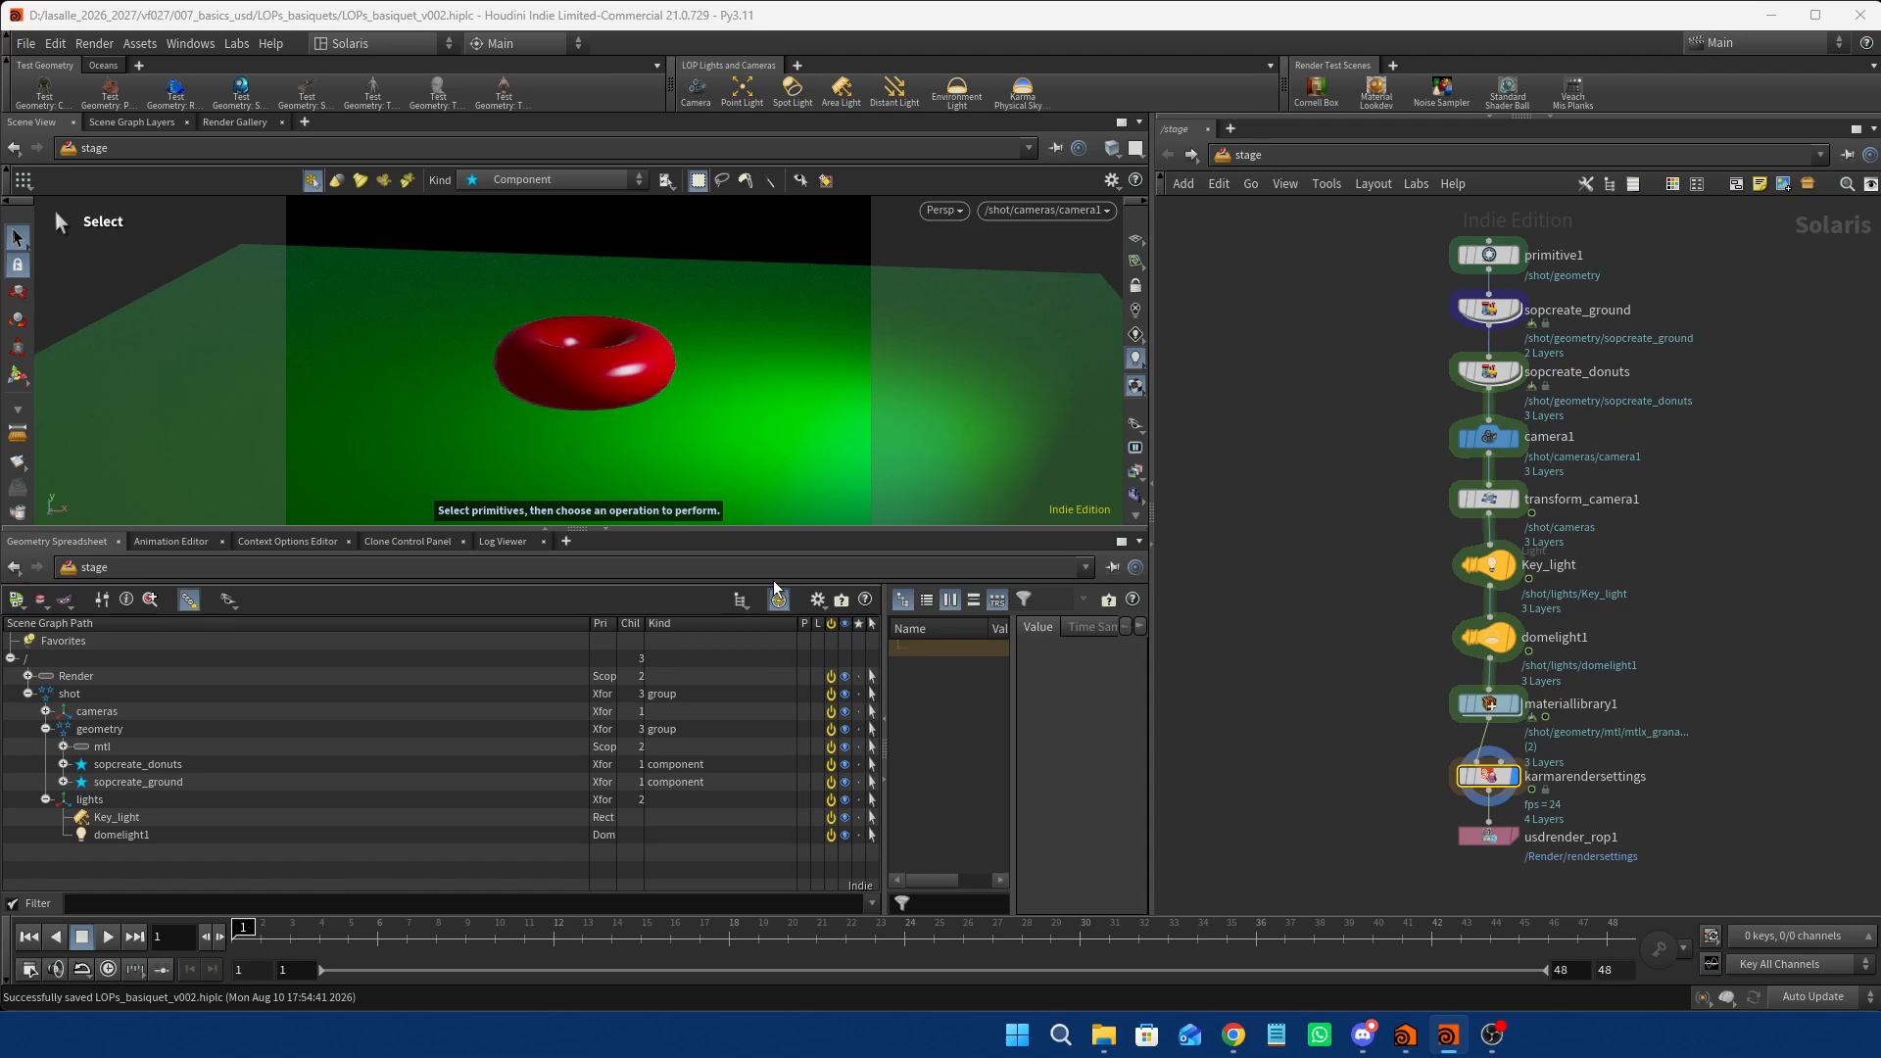
# Examine the primitive types of the Render, mtl, geometry, cameras and lights entries in the scene graph.
pyautogui.click(607, 681)
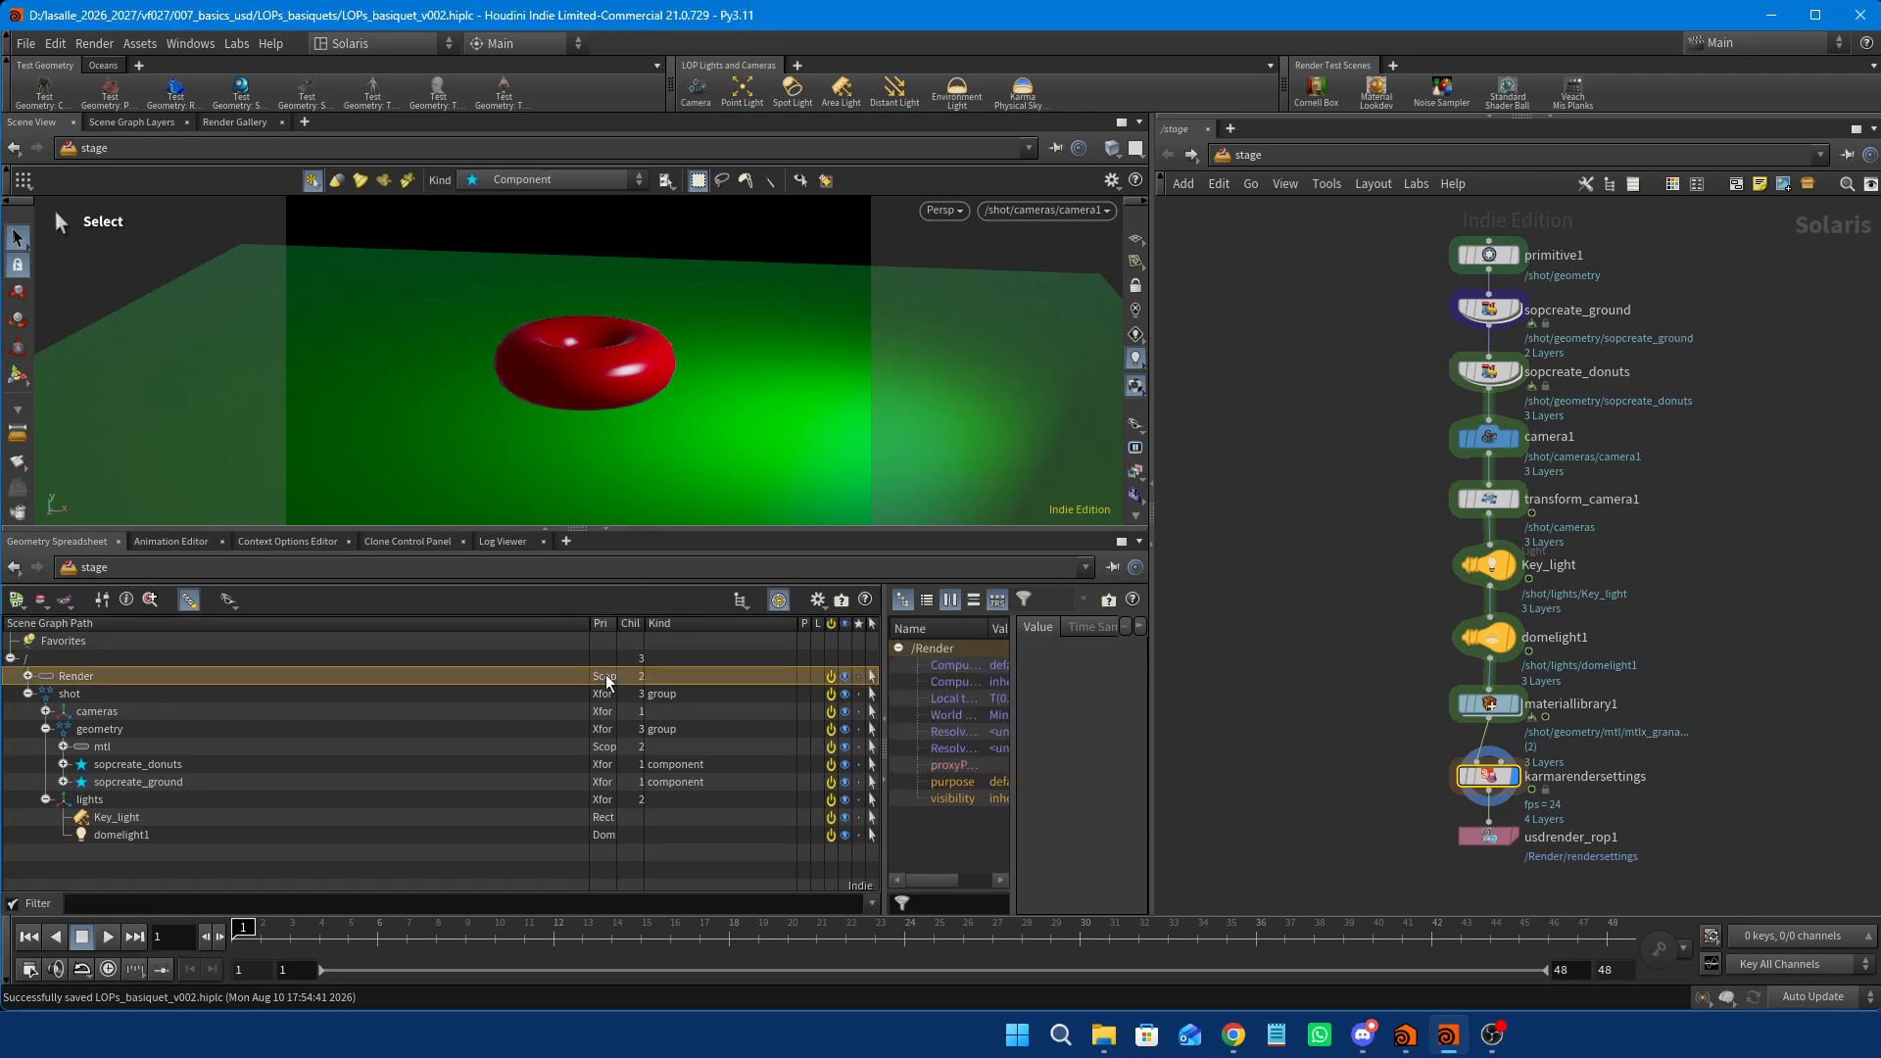
pyautogui.click(612, 750)
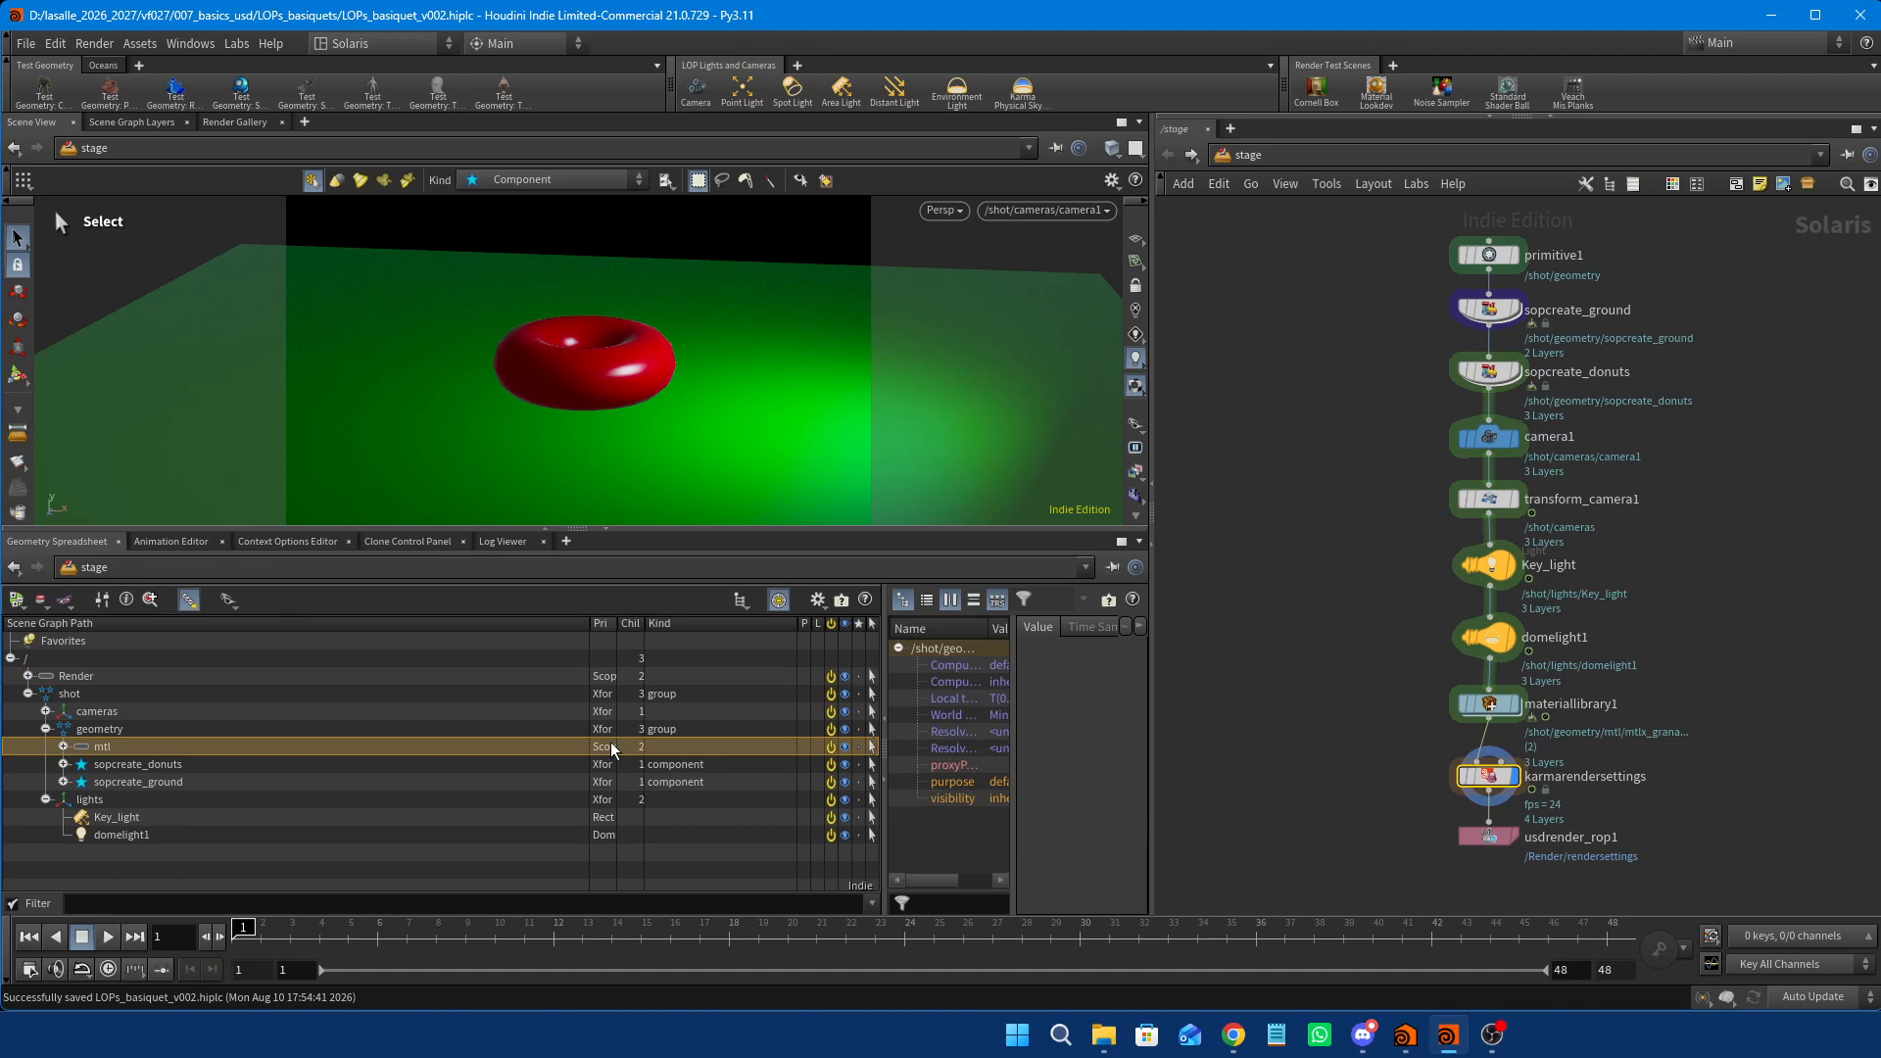
pyautogui.press('Up')
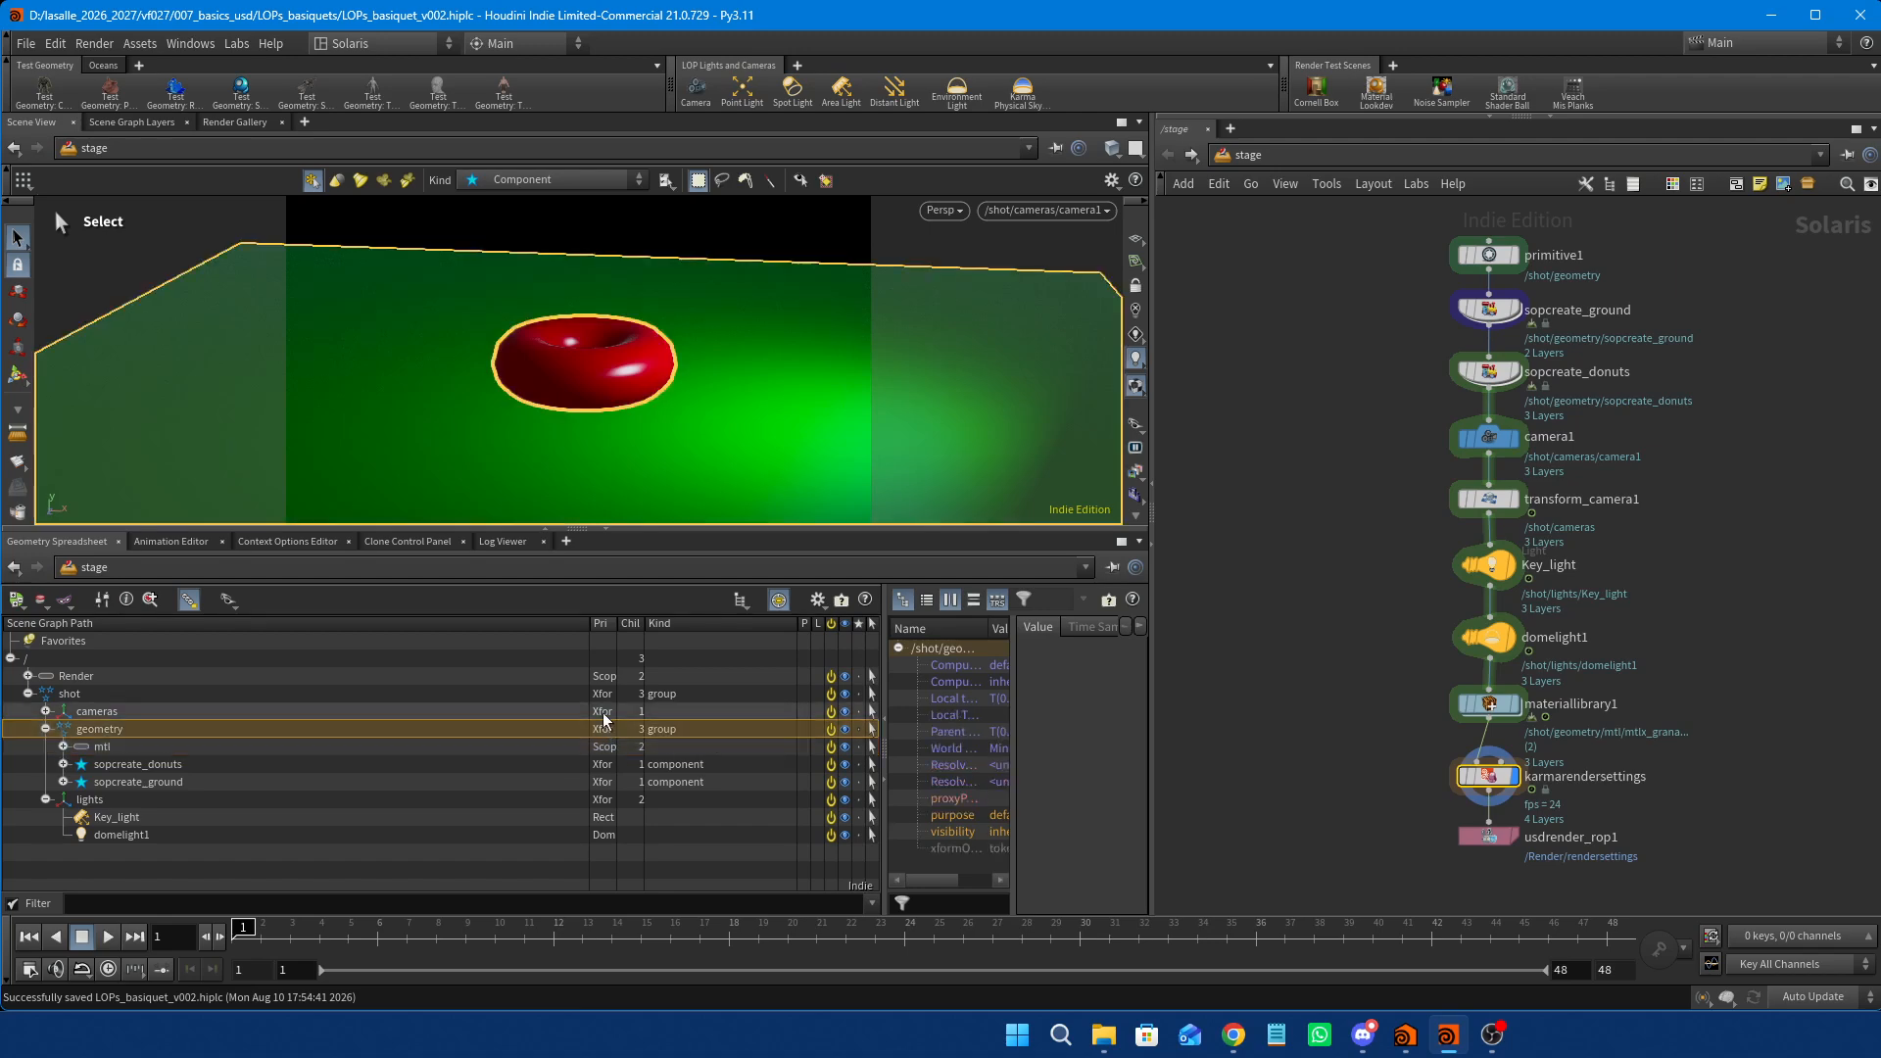
pyautogui.press('Up')
pyautogui.click(602, 799)
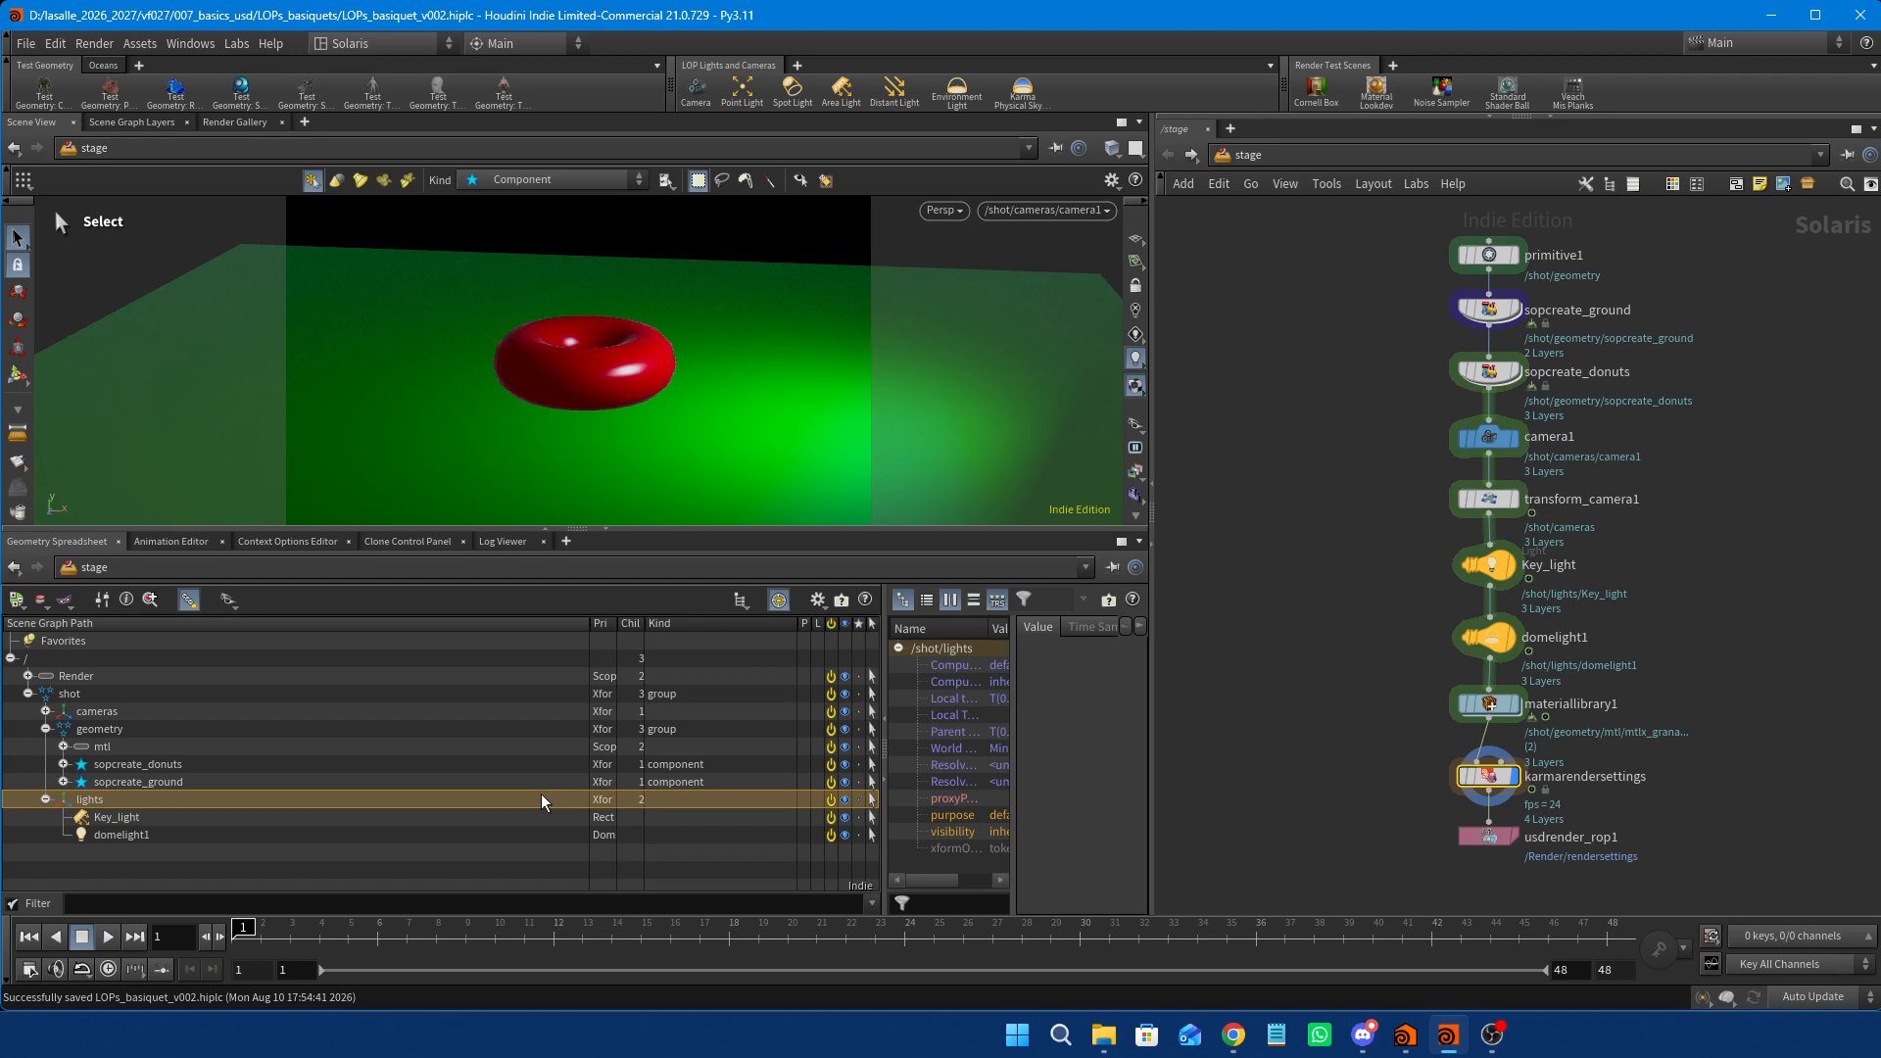
pyautogui.click(605, 747)
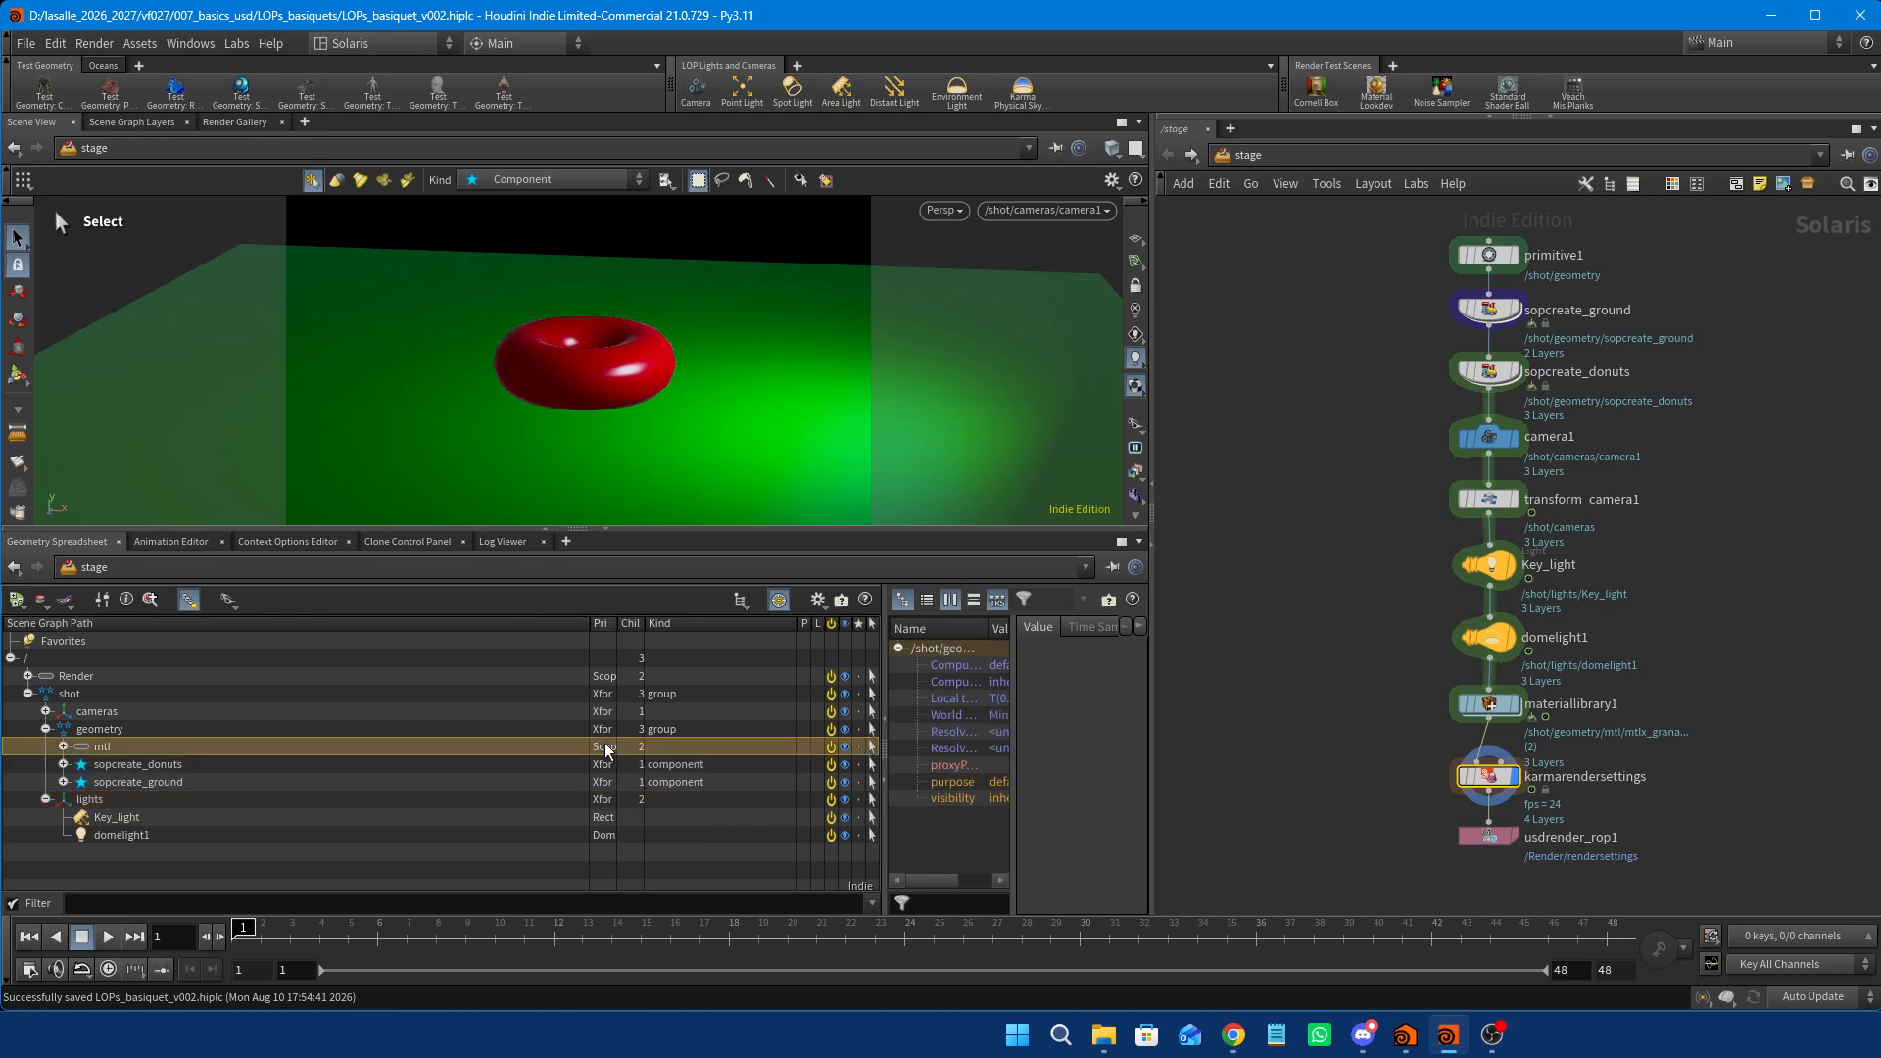
pyautogui.click(608, 678)
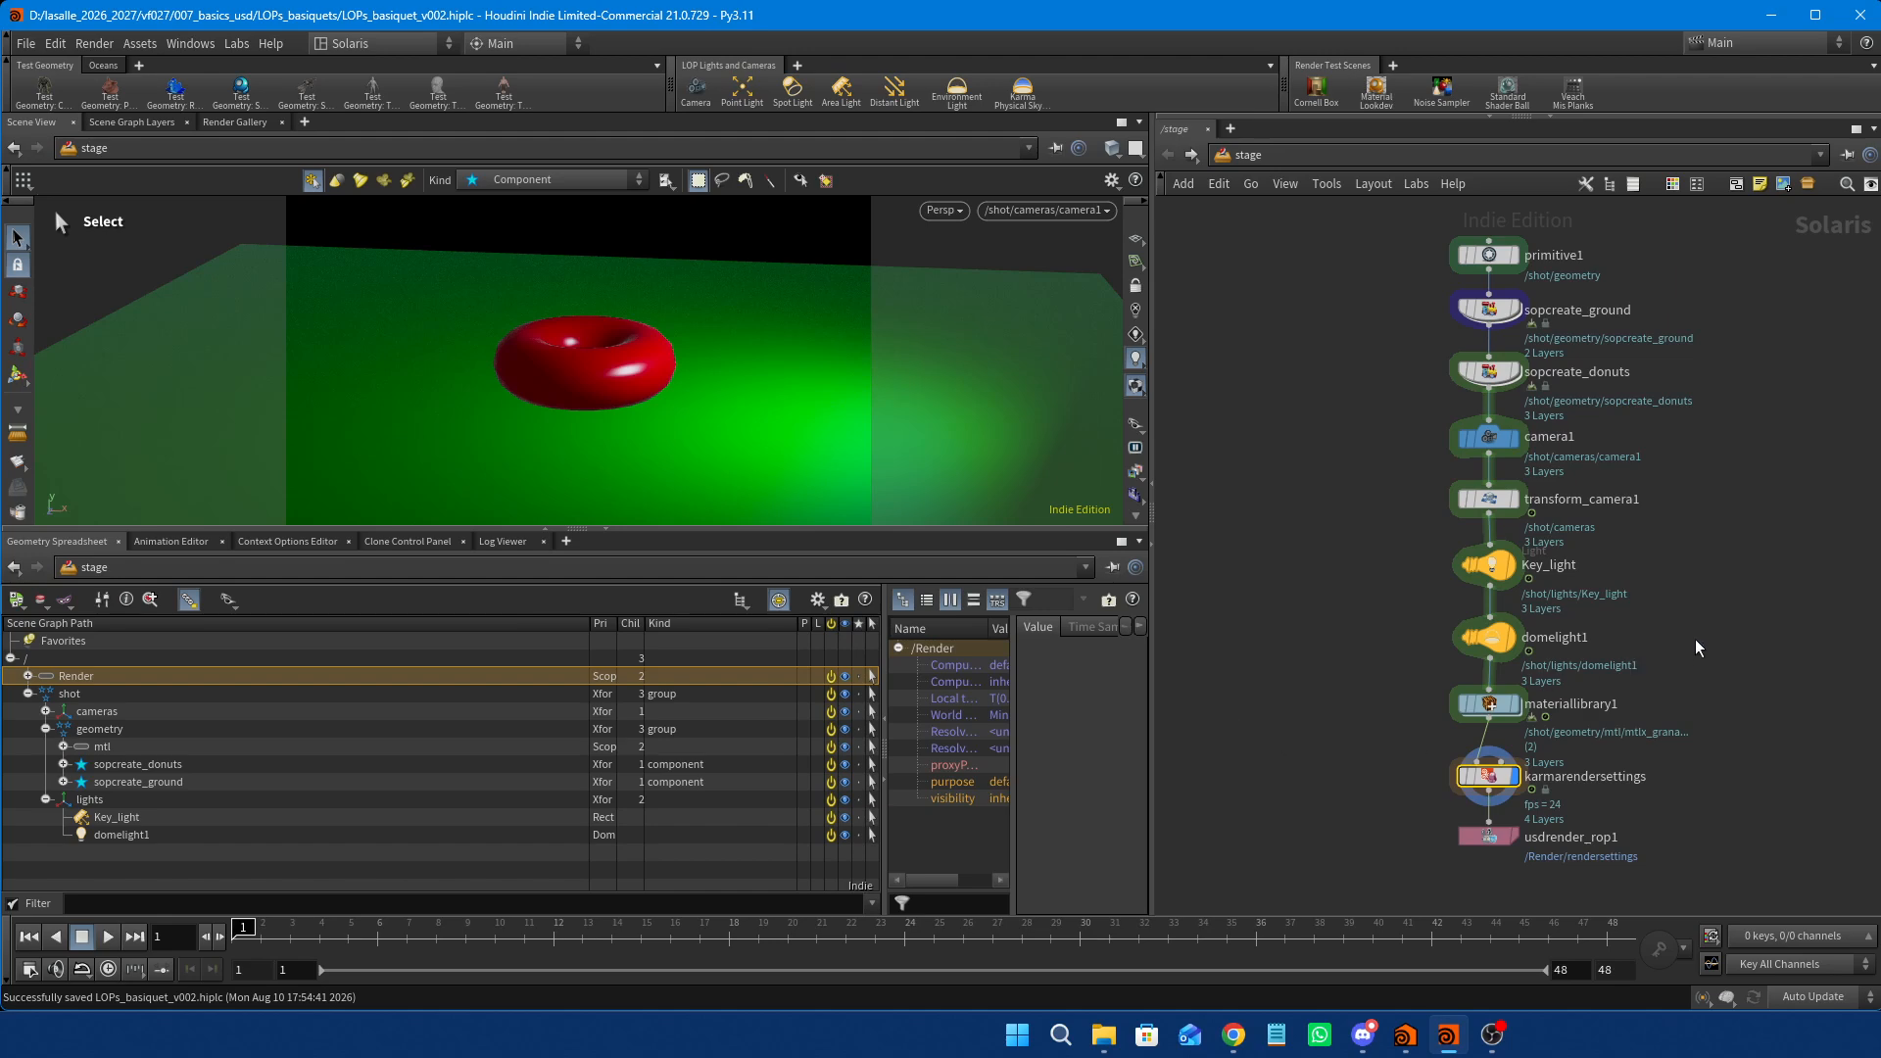
# Shrink the network view so the parameters of karmarendersettings share the space with the node chain.
pyautogui.moveTo(1699, 649); pyautogui.dragTo(1539, 637, button='middle')
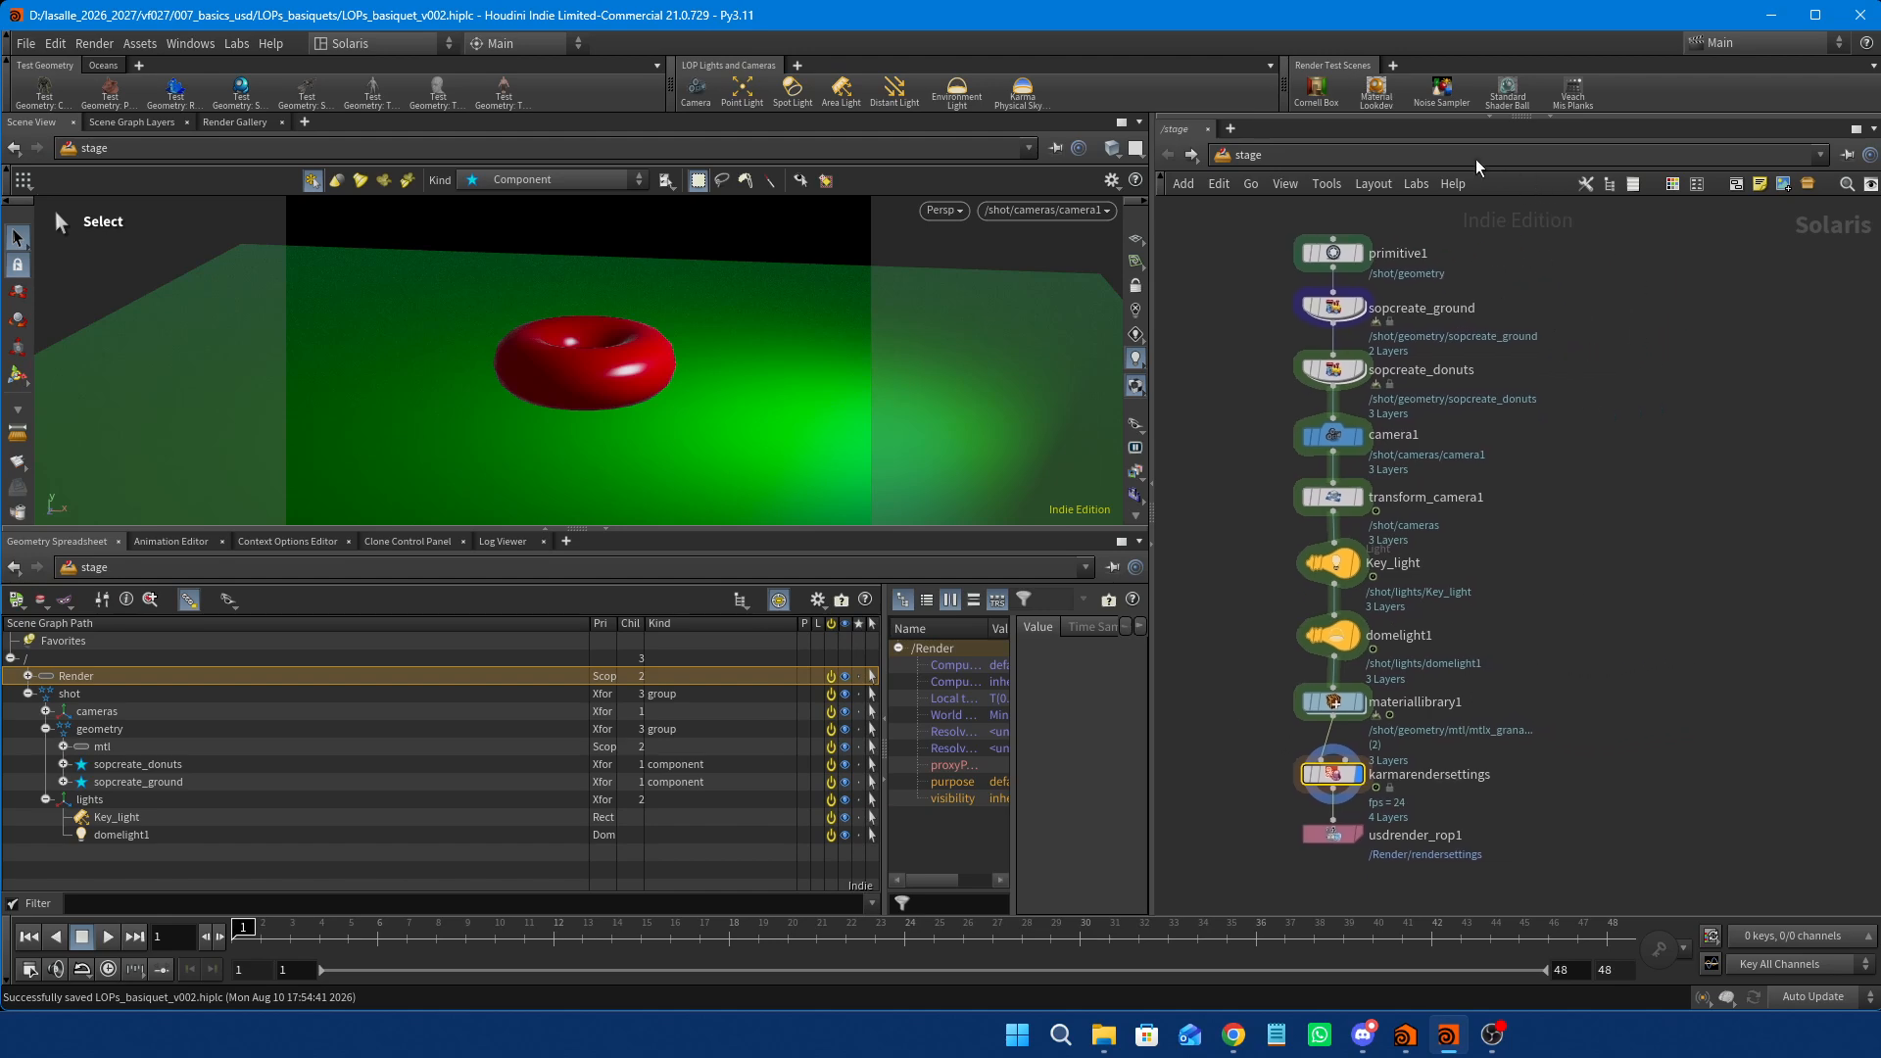
pyautogui.moveTo(1484, 117); pyautogui.dragTo(1525, 530)
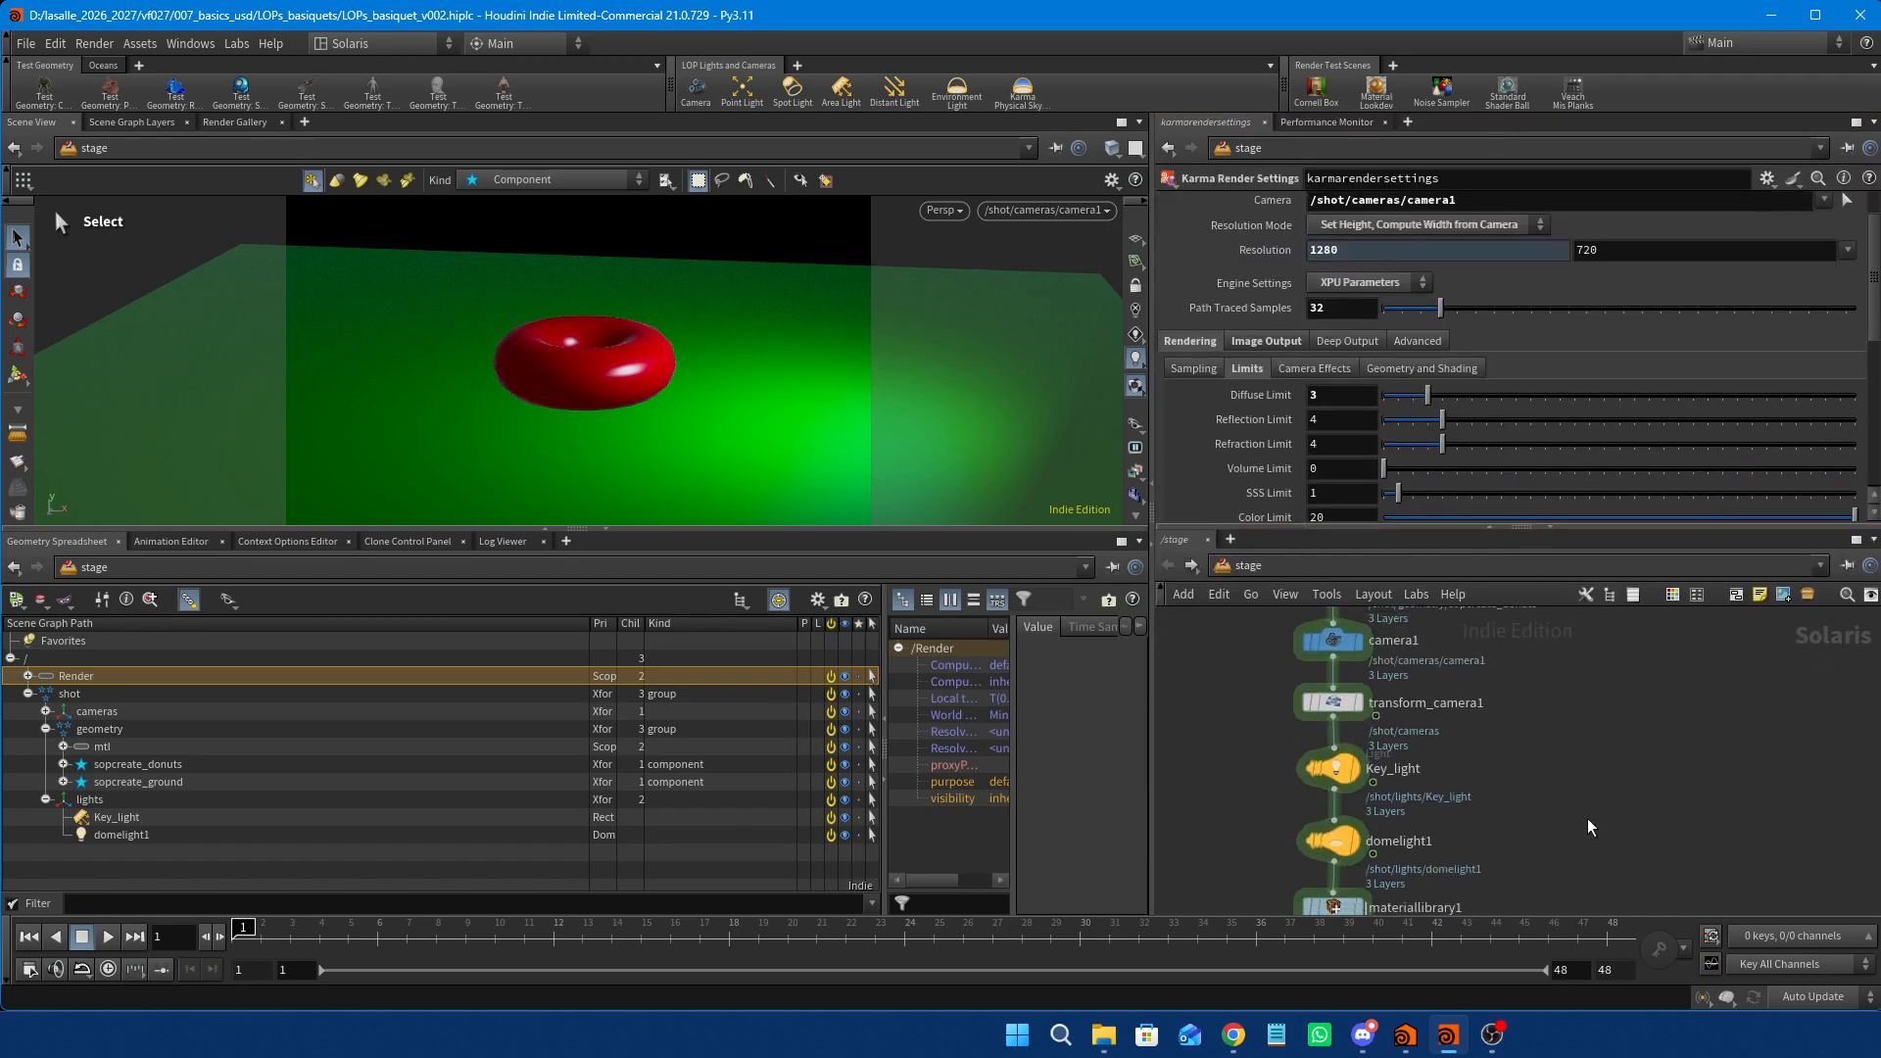
pyautogui.moveTo(1588, 765); pyautogui.dragTo(1610, 757, button='middle')
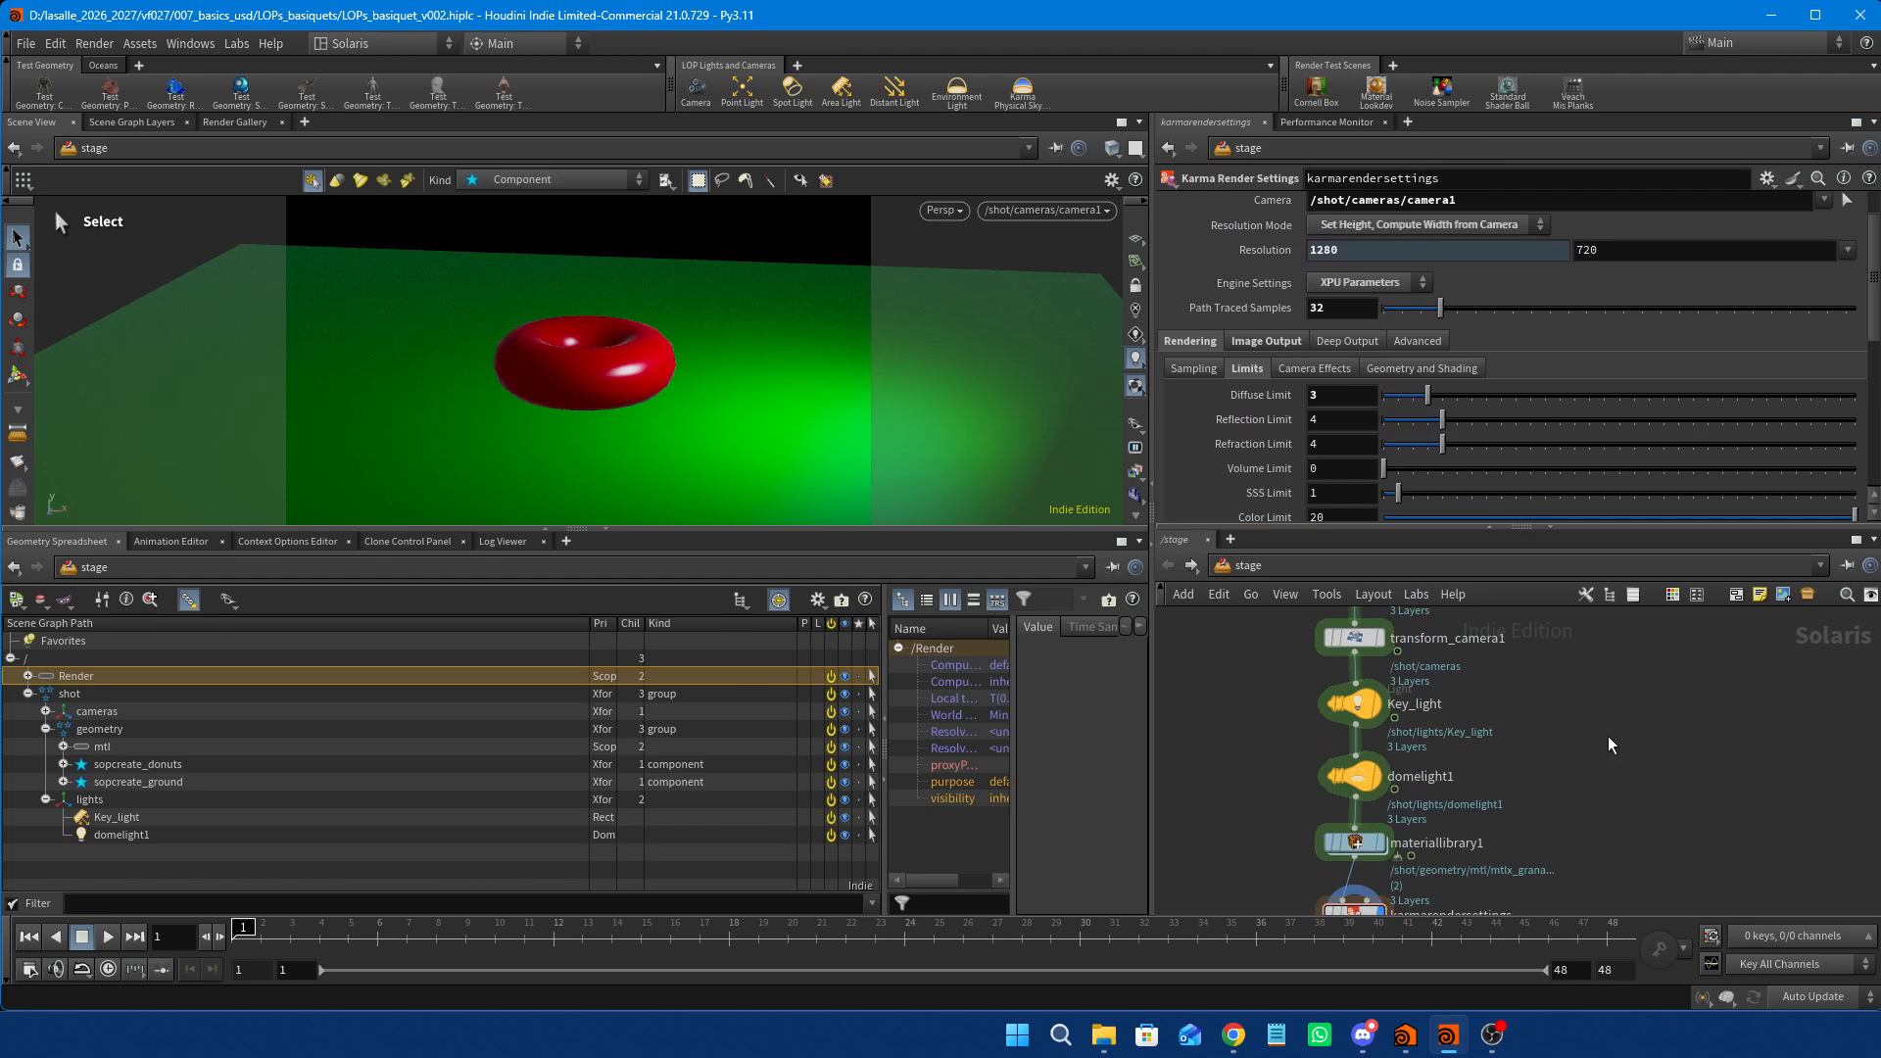
# Add a Light node beside the chain, rename it fill_light and set its type to Rectangle.
pyautogui.press('Tab')
pyautogui.write('light')
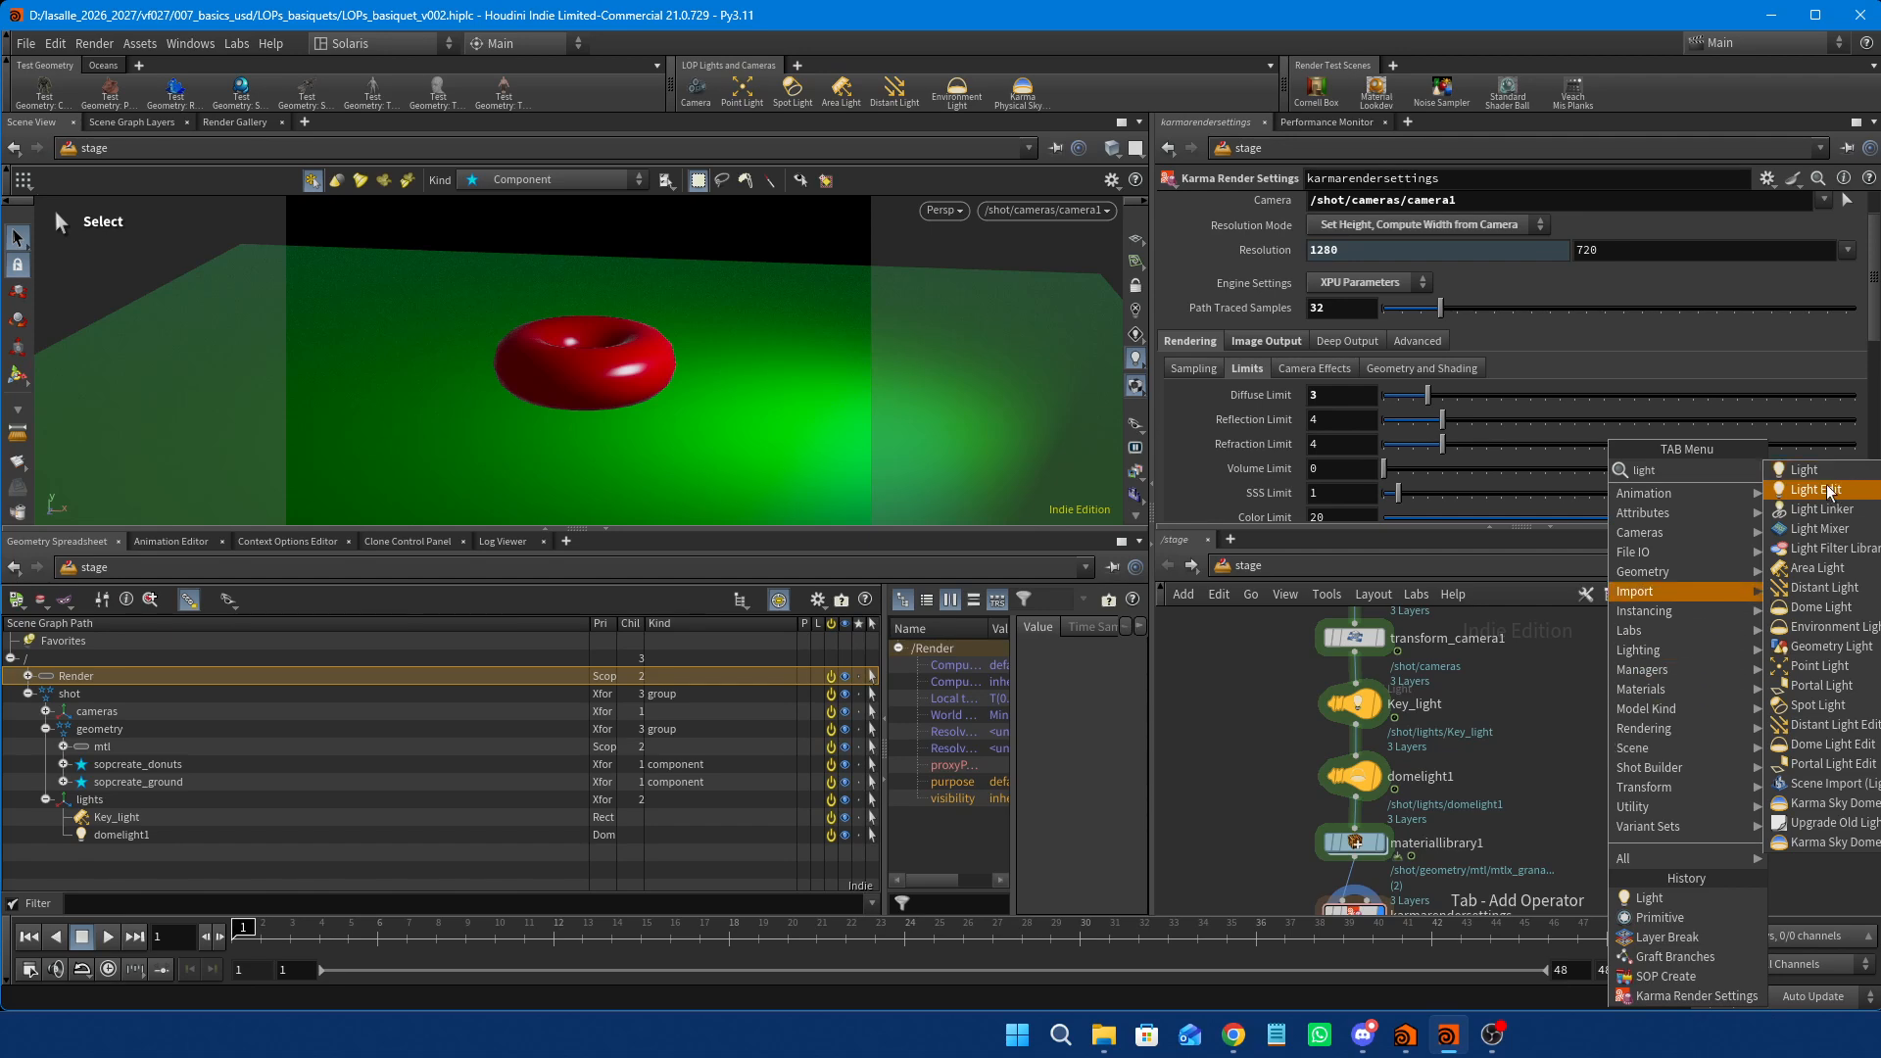
pyautogui.press('Return')
pyautogui.click(1648, 761)
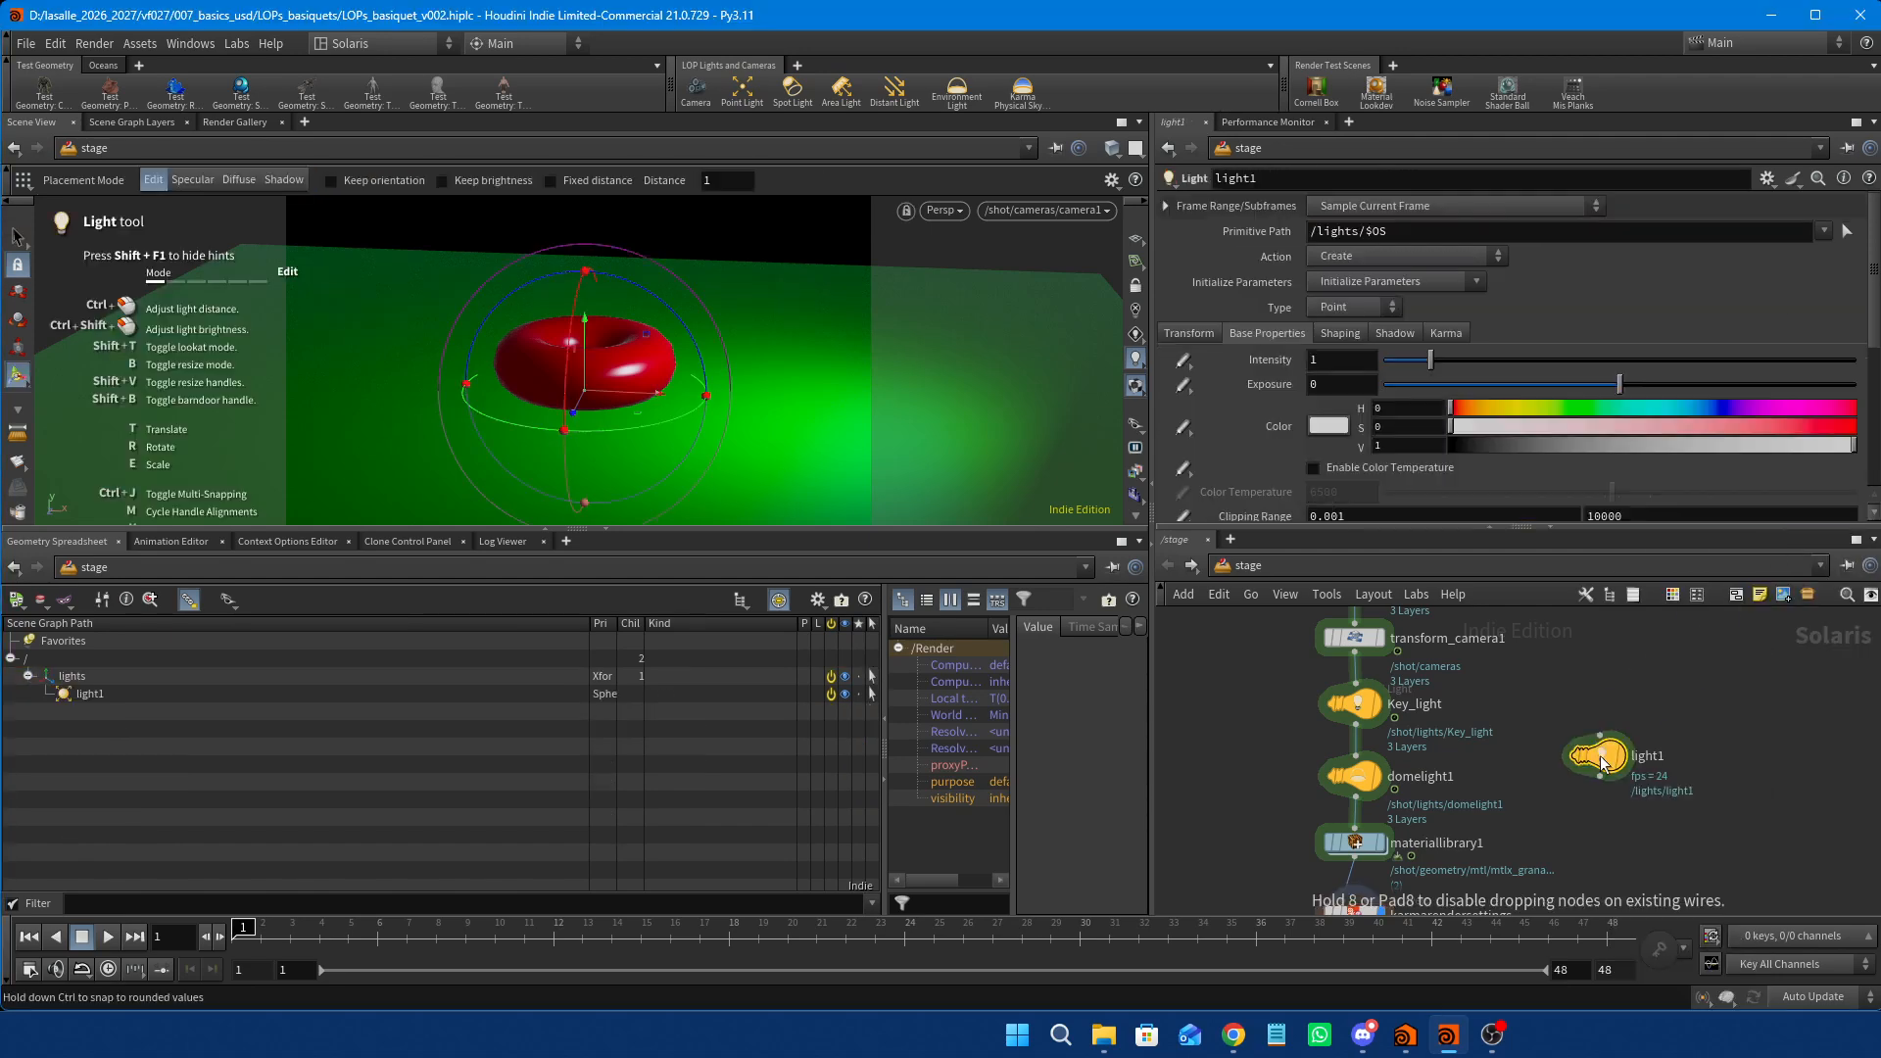
pyautogui.doubleClick(1650, 758)
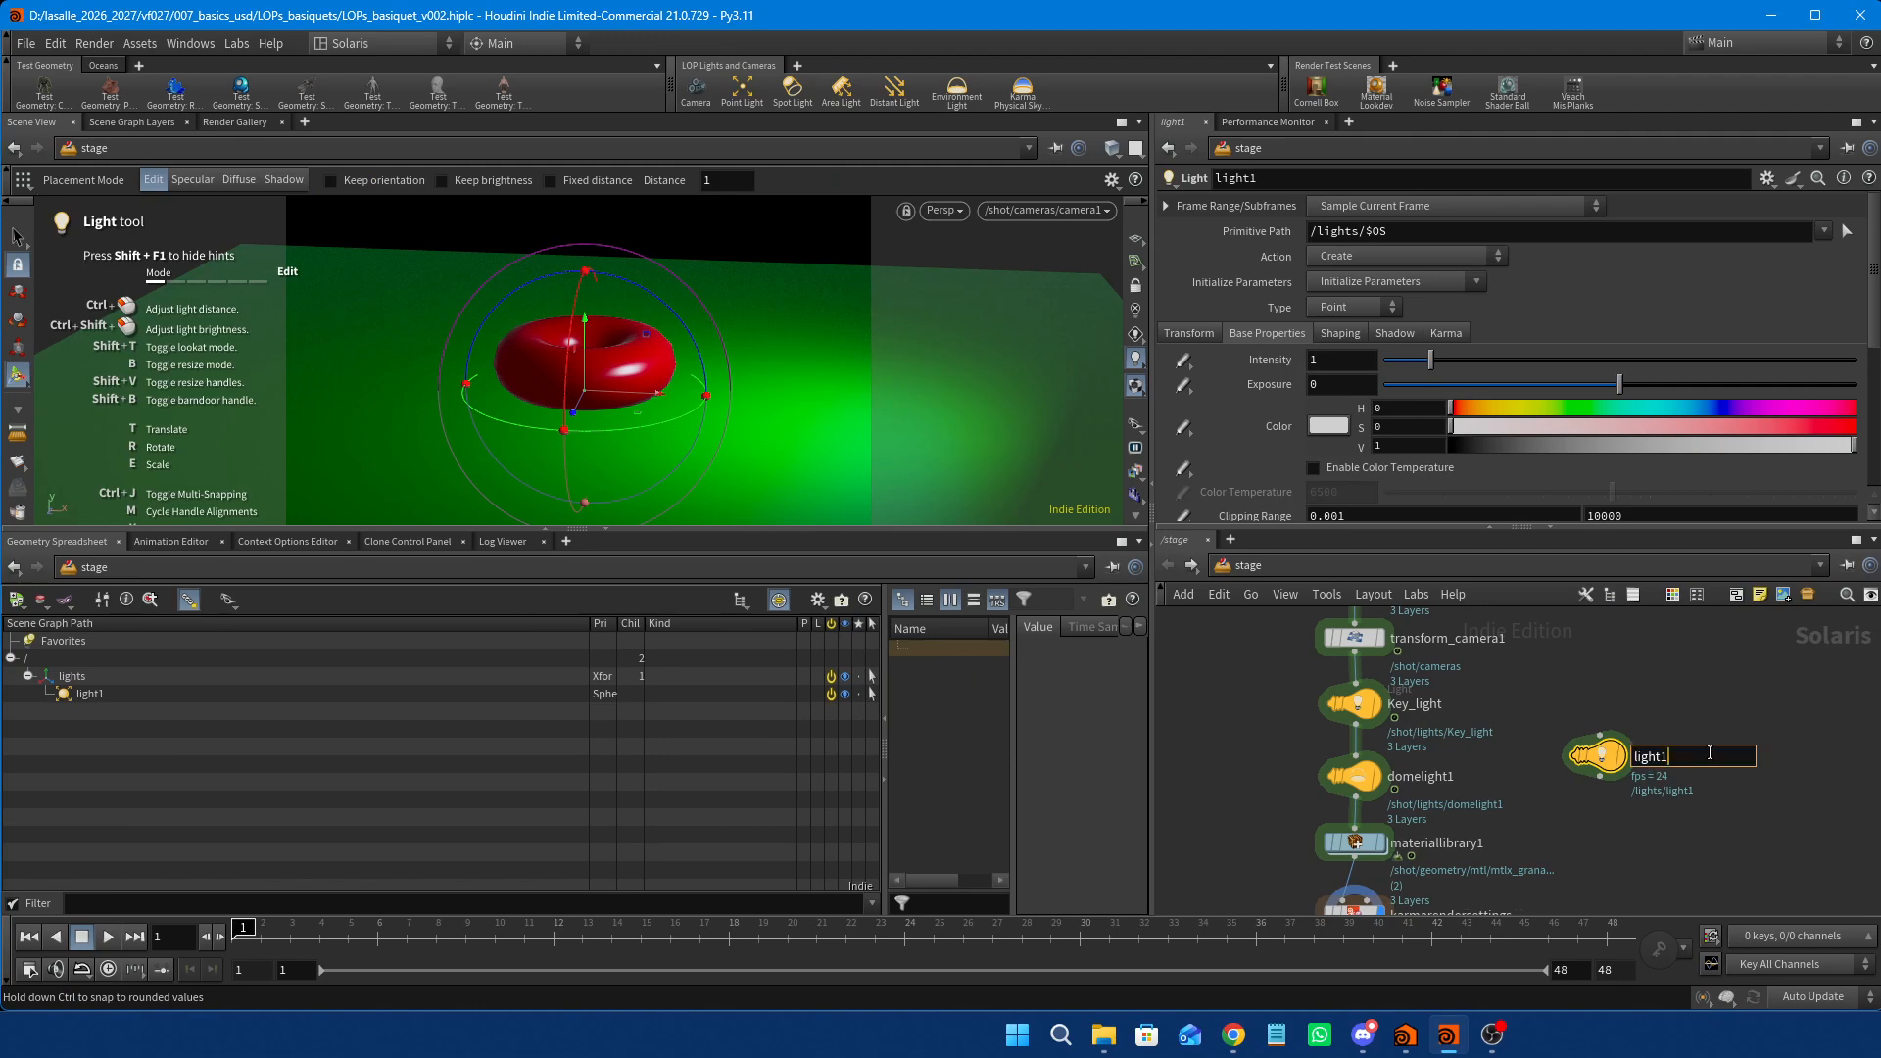
pyautogui.press('BackSpace')
pyautogui.write('fill_')
pyautogui.press('Return')
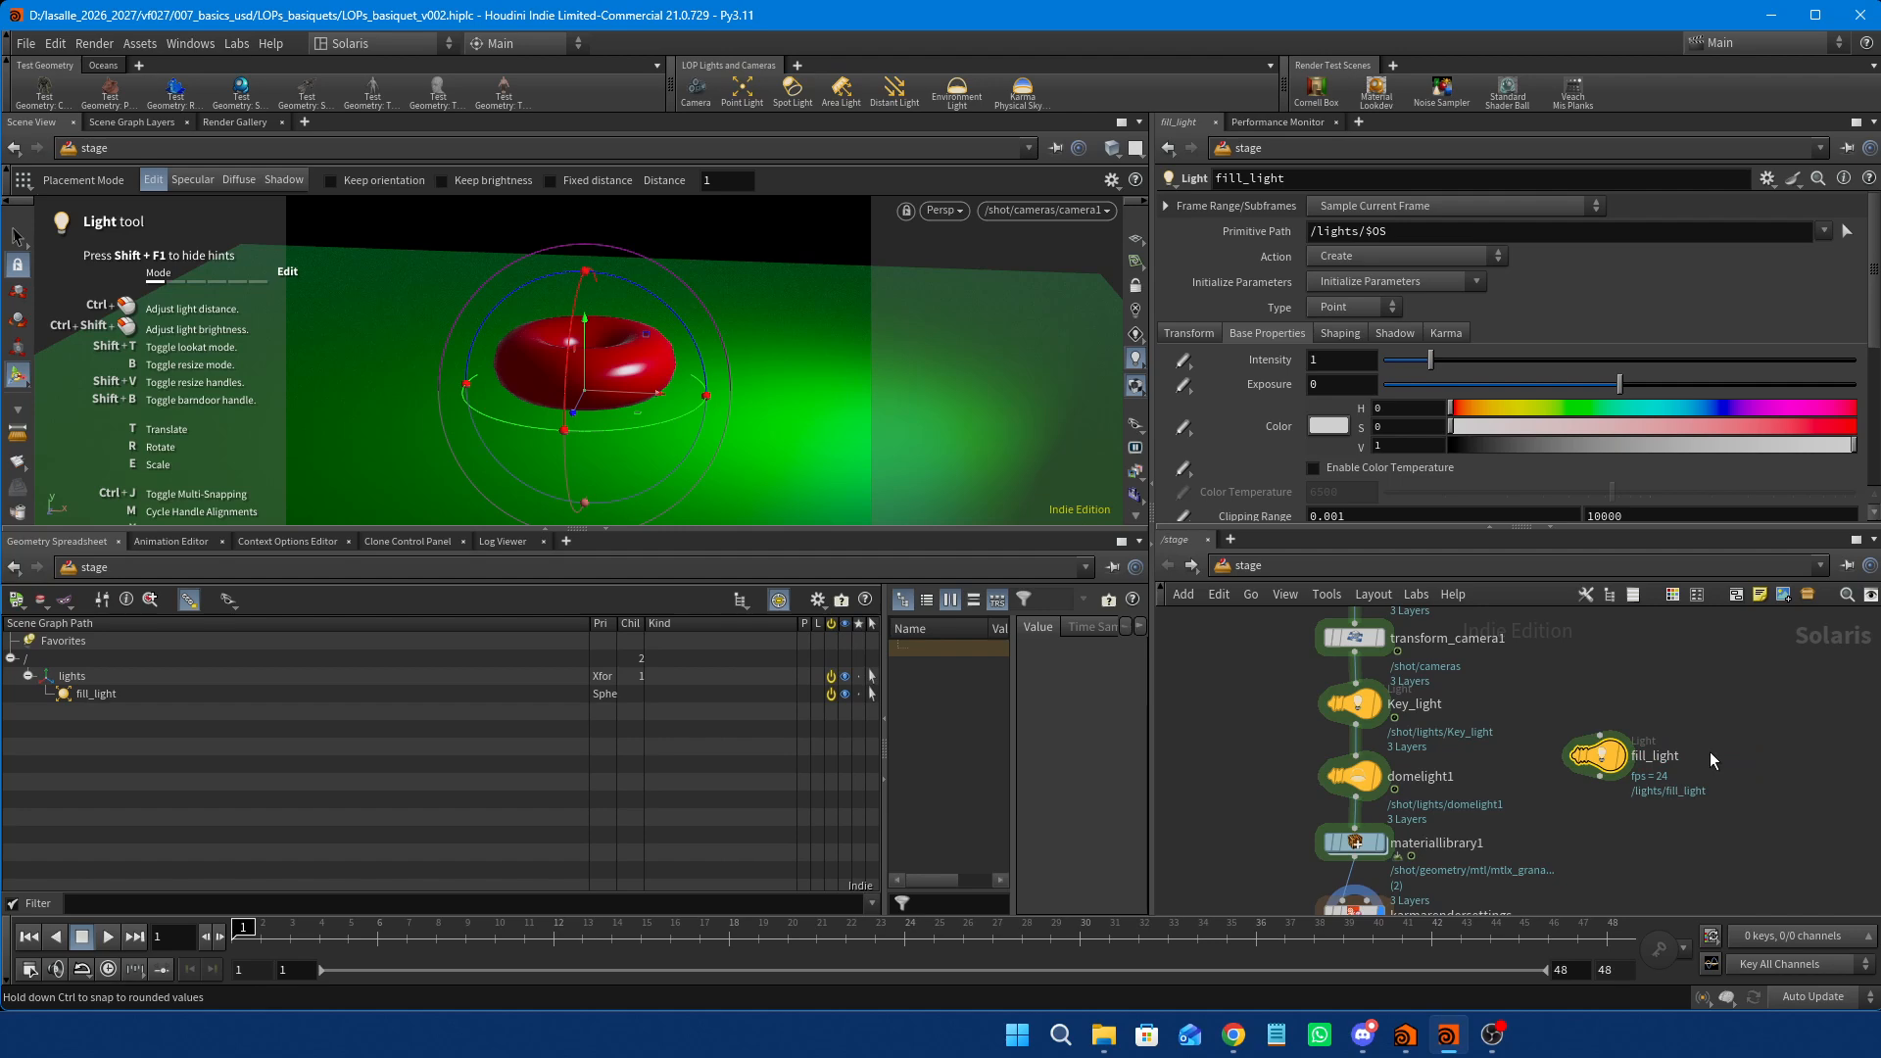
pyautogui.click(1387, 314)
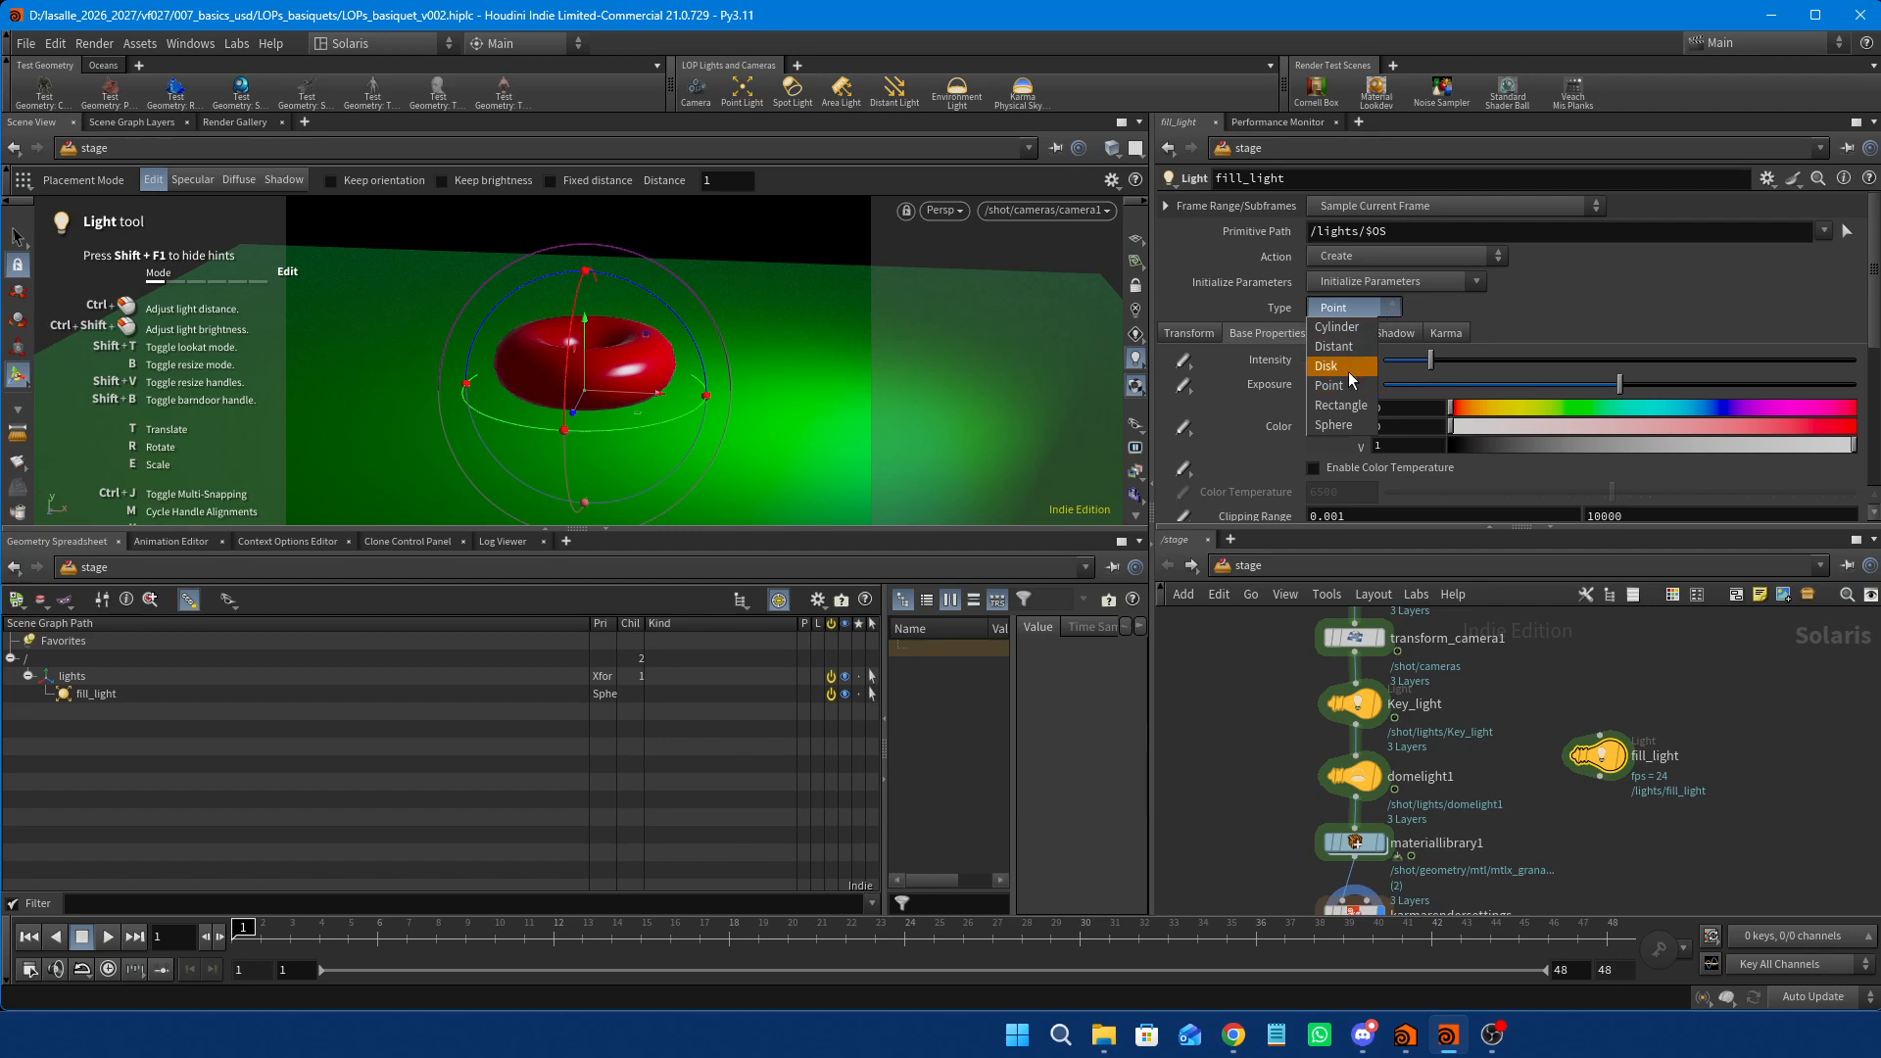
pyautogui.click(1341, 404)
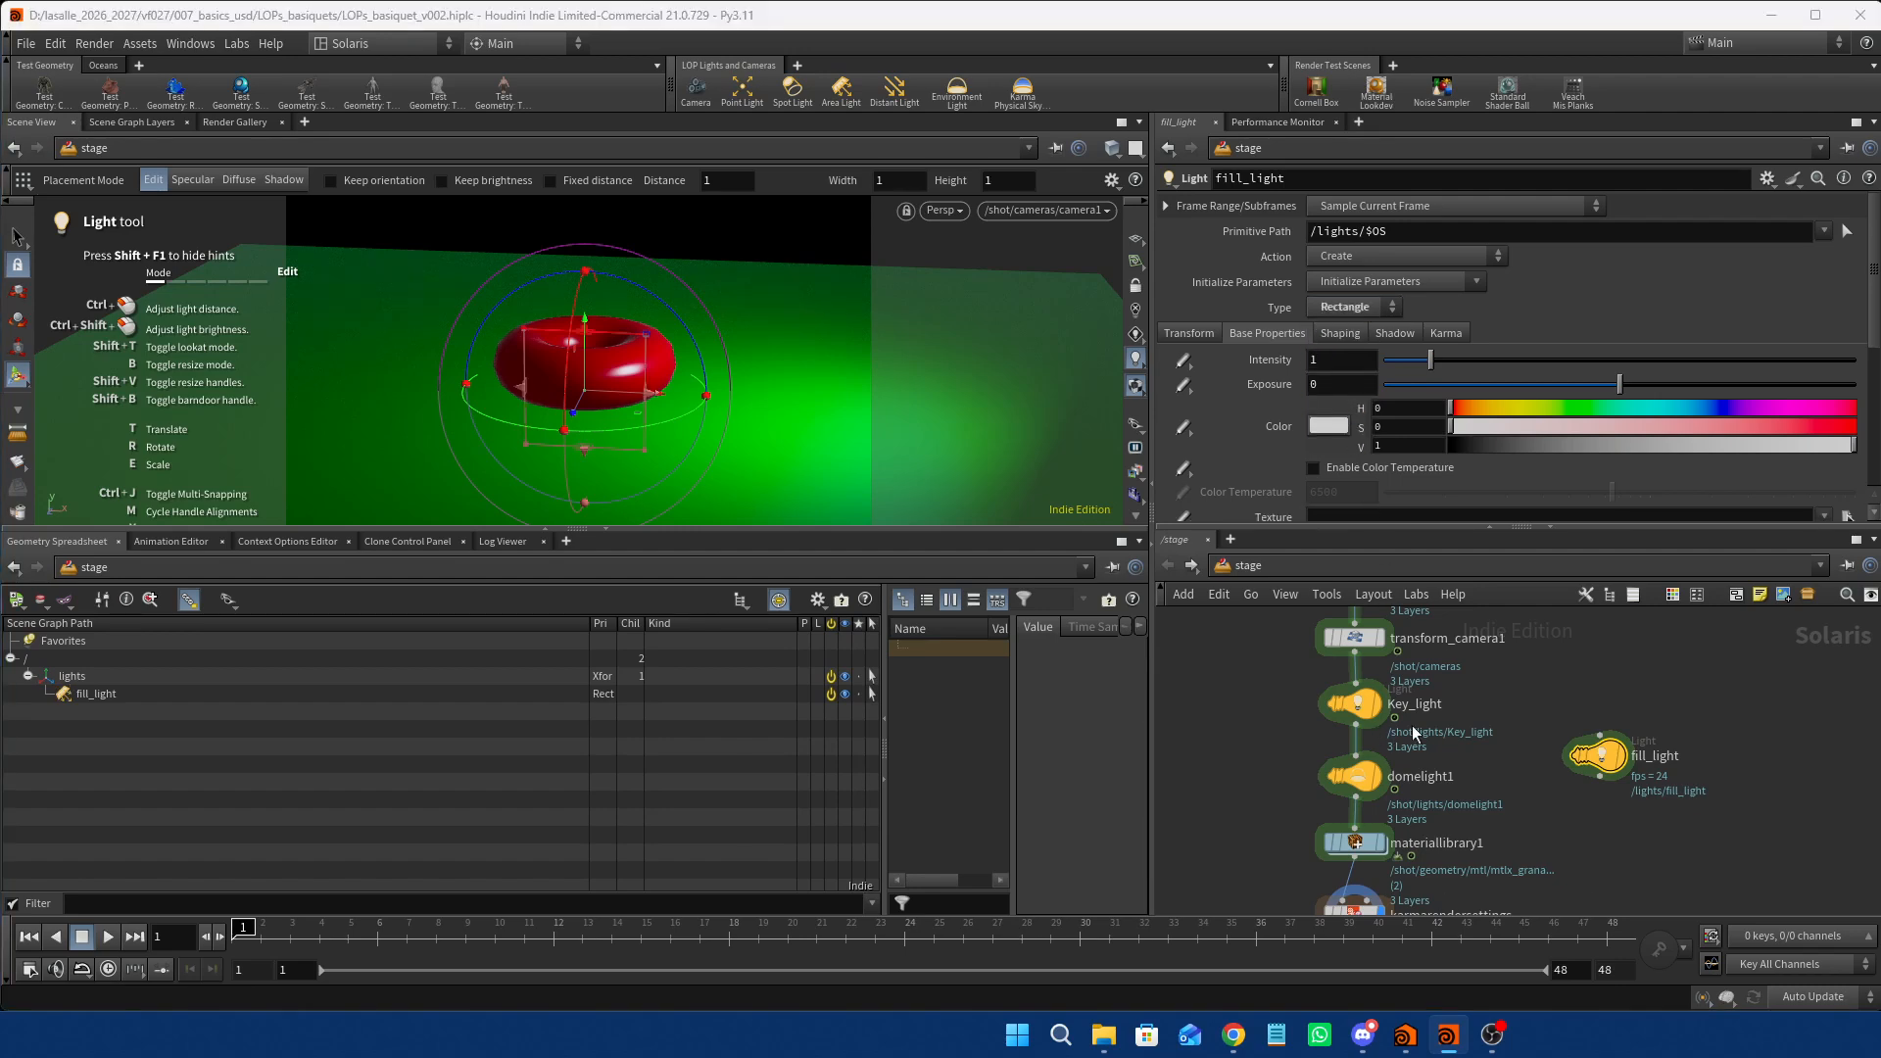
# Make room below domelight1 and insert fill_light into the chain between domelight1 and materiallibrary1.
pyautogui.scroll(-2, 1425, 722)
pyautogui.scroll(-1, 1426, 722)
pyautogui.moveTo(1320, 781); pyautogui.dragTo(1406, 893)
pyautogui.moveTo(1396, 730); pyautogui.dragTo(1399, 767)
pyautogui.scroll(2, 1517, 728)
pyautogui.moveTo(1526, 667); pyautogui.dragTo(1331, 733)
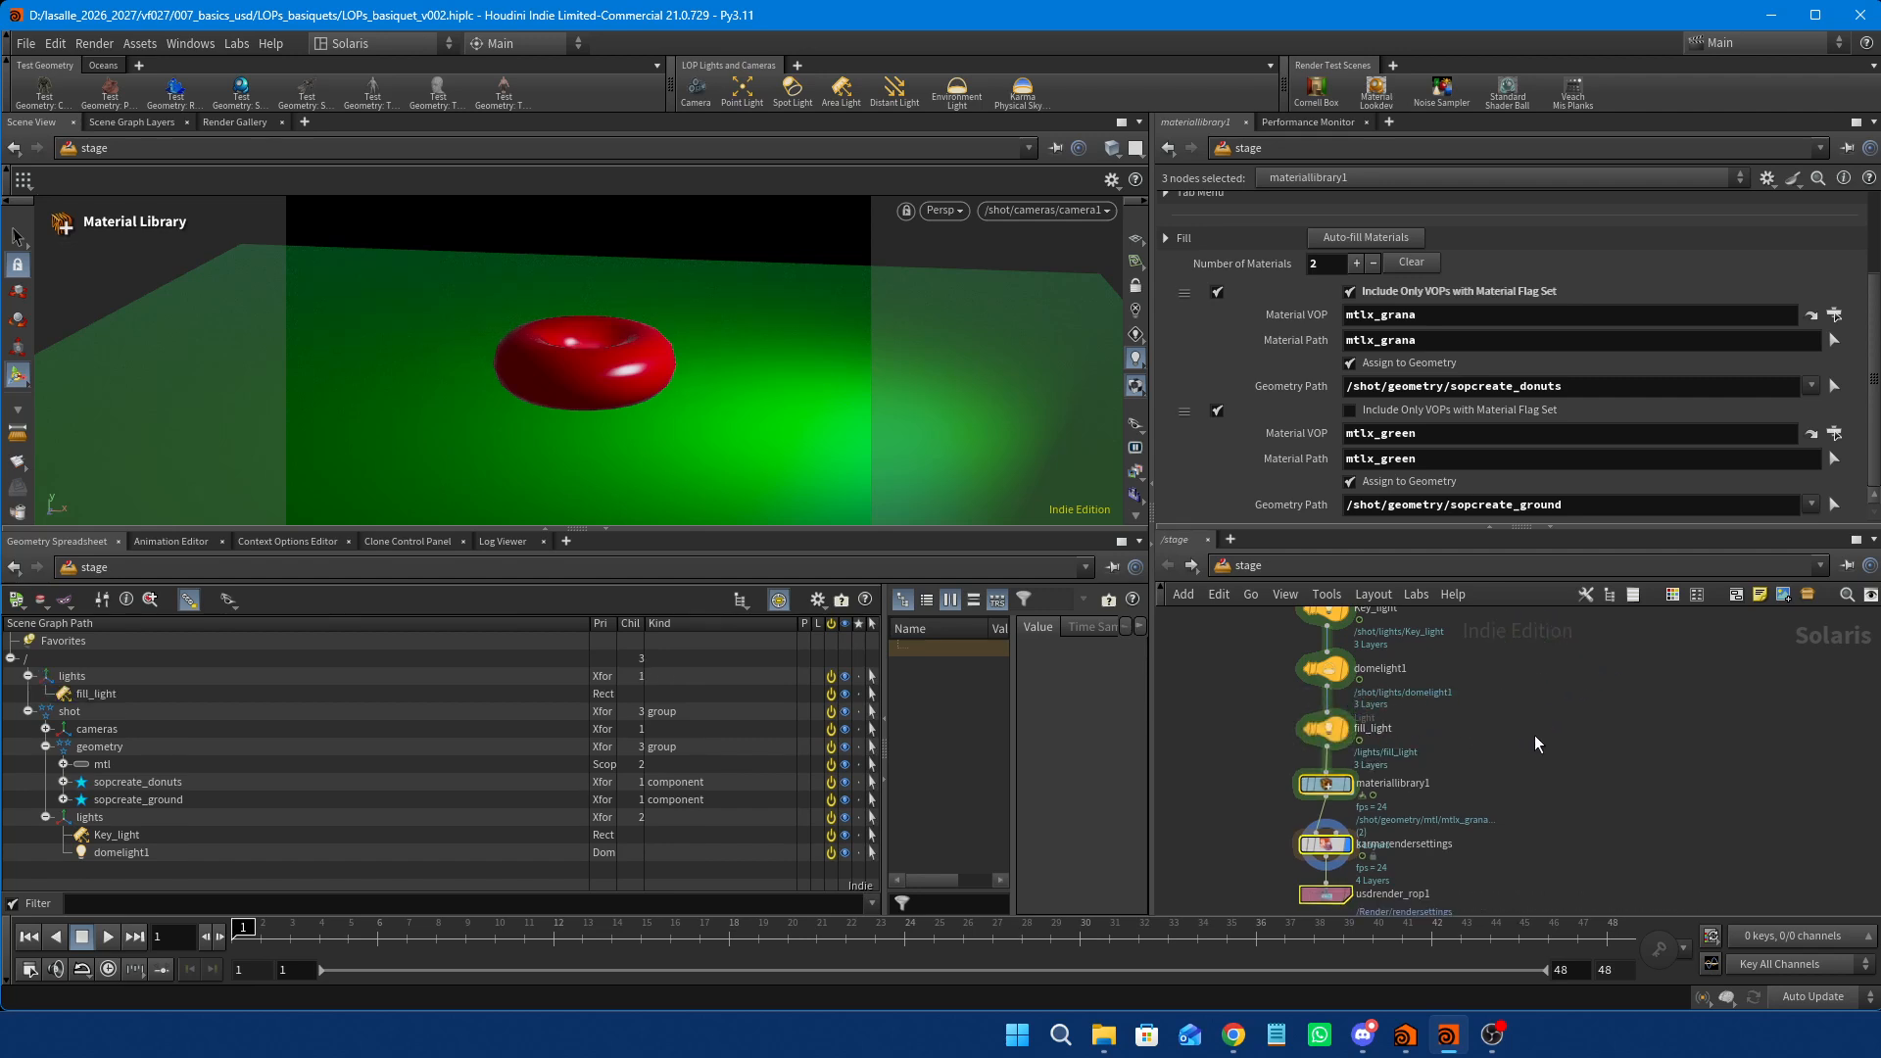
# Give fill_light a magenta colour with hue 284 and saturation 0.75, and set its exposure to 4.
pyautogui.moveTo(1518, 744); pyautogui.dragTo(1565, 770, button='middle')
pyautogui.scroll(5, 1565, 770)
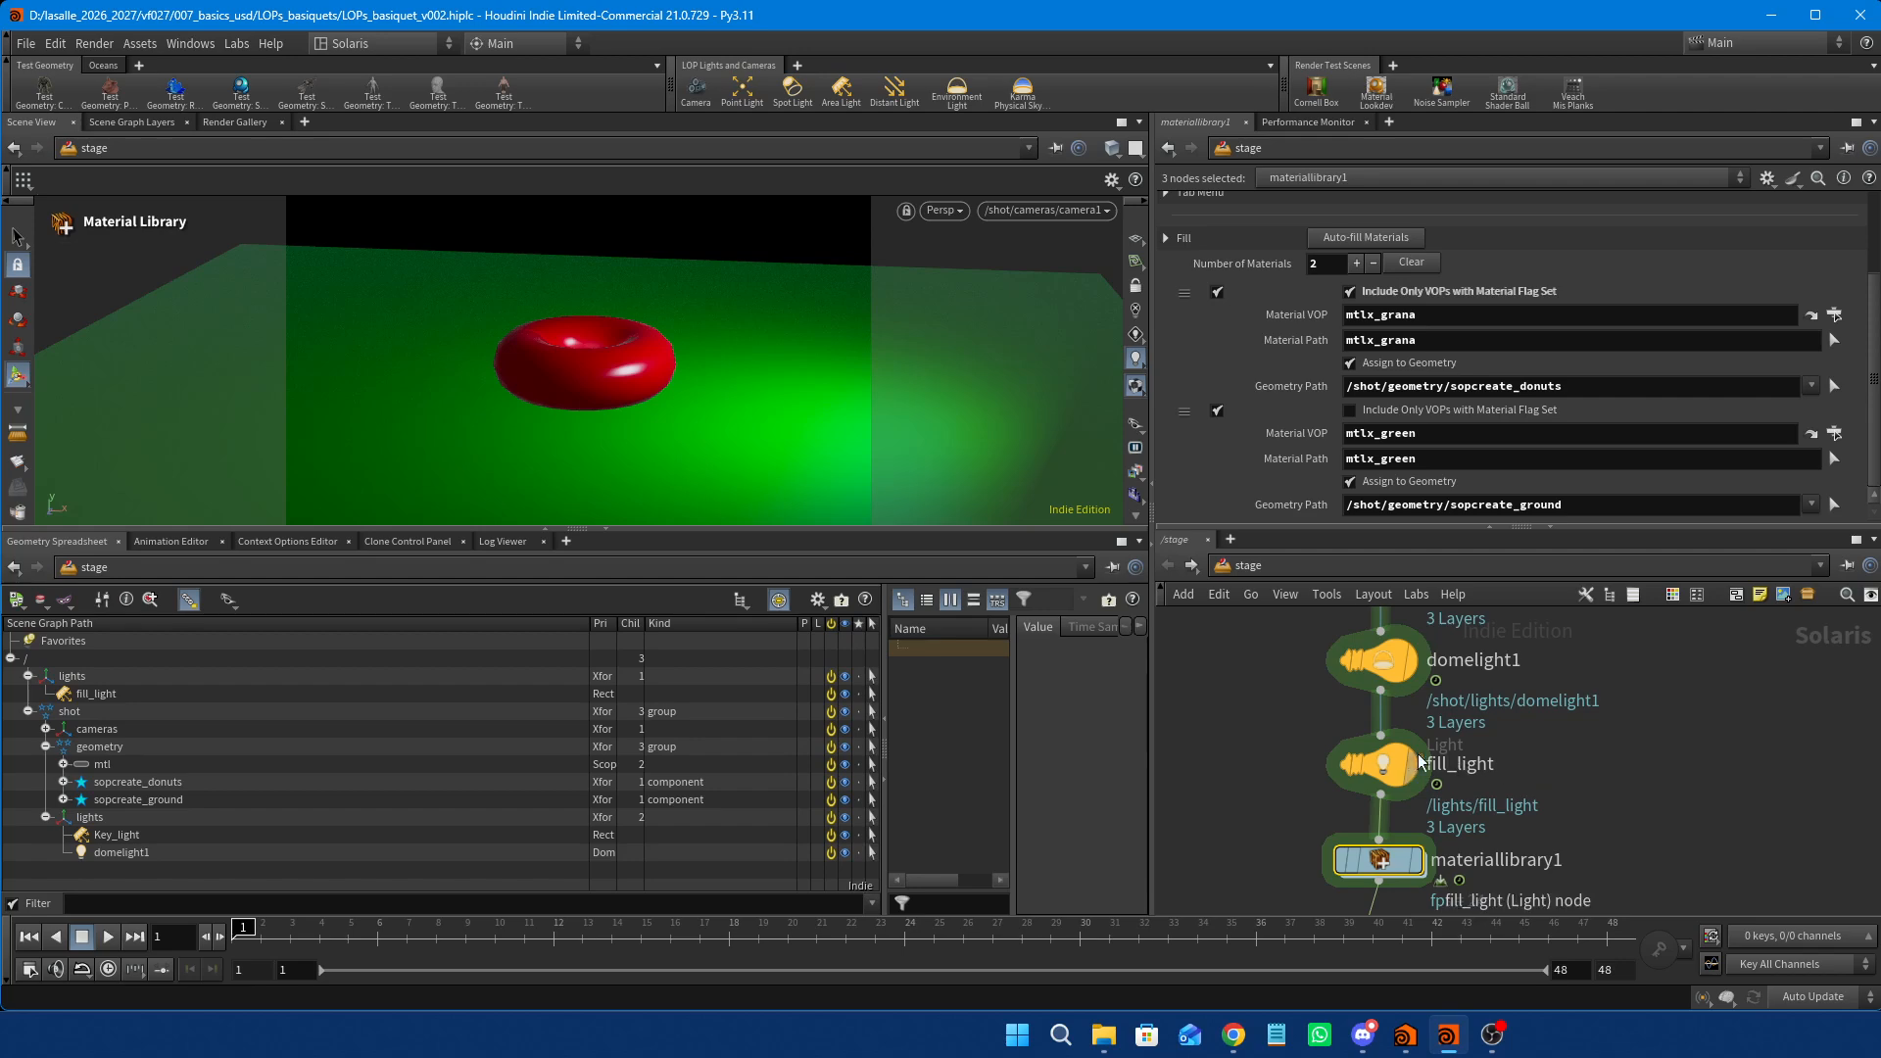
pyautogui.click(1398, 770)
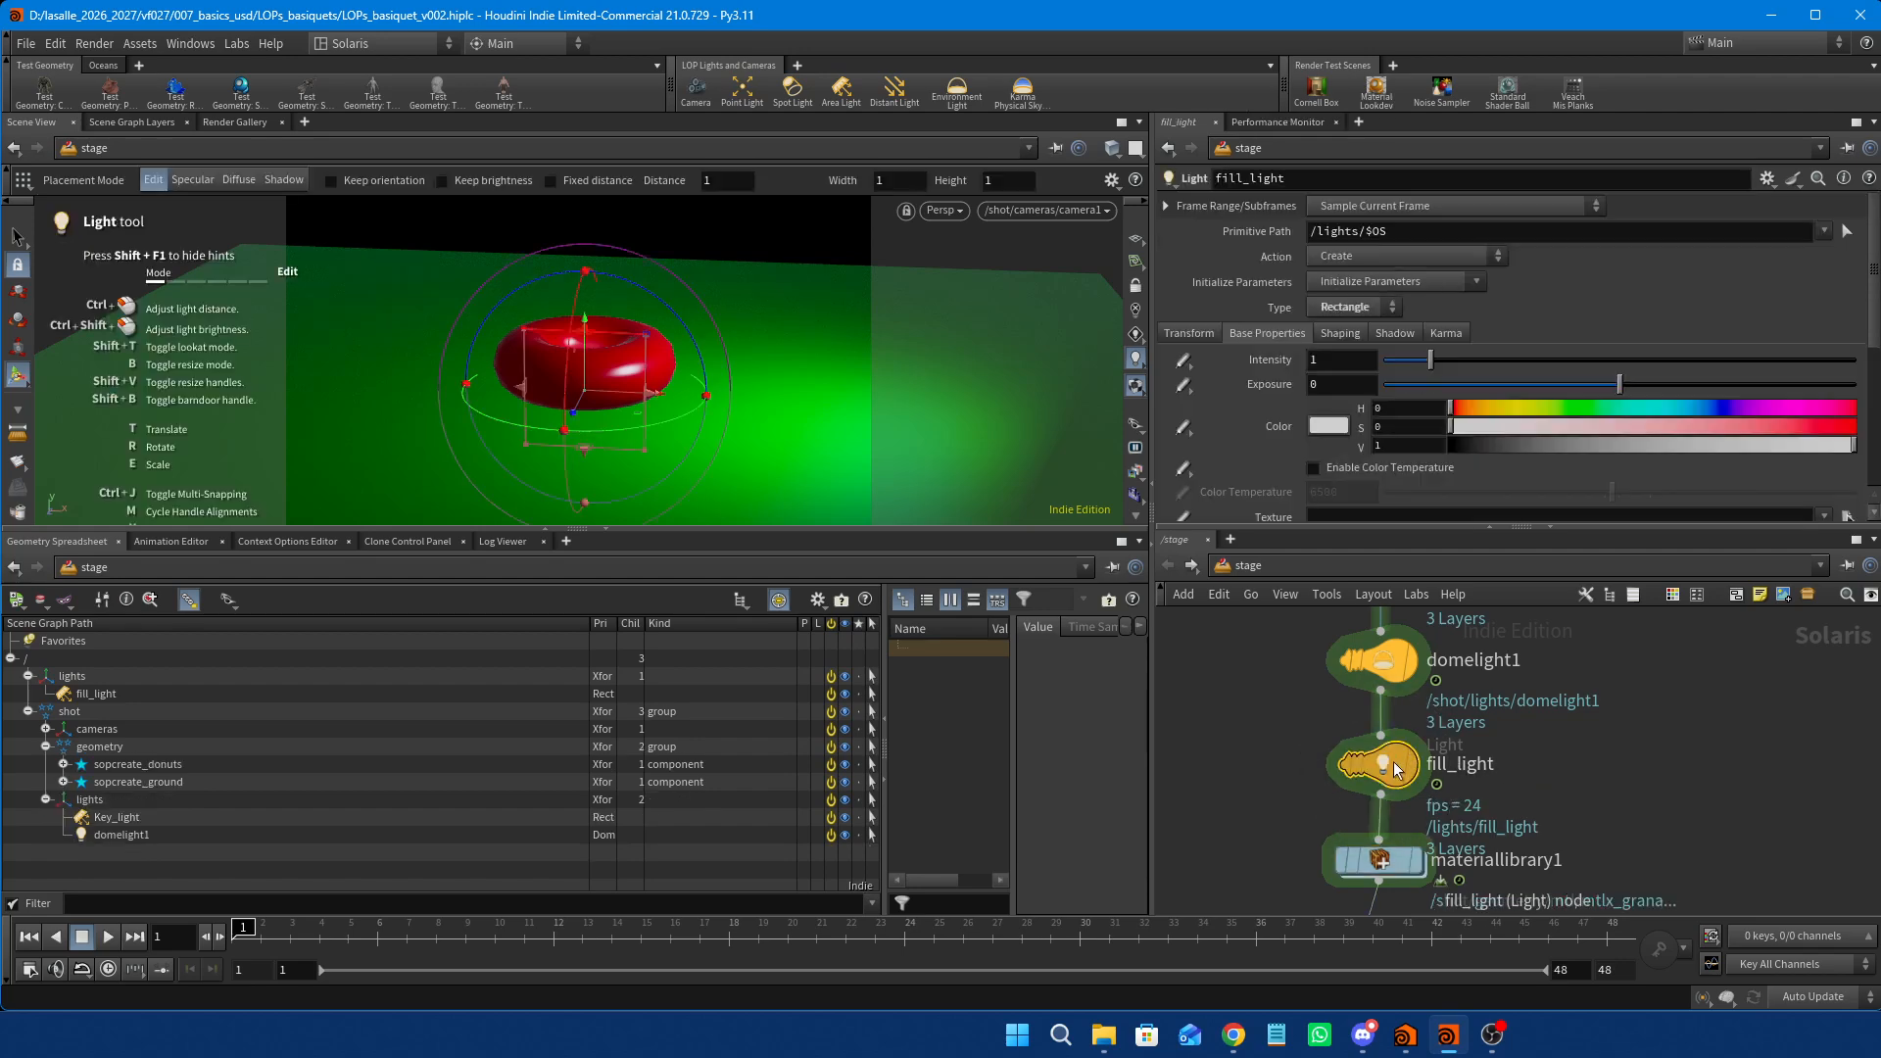
pyautogui.click(1771, 410)
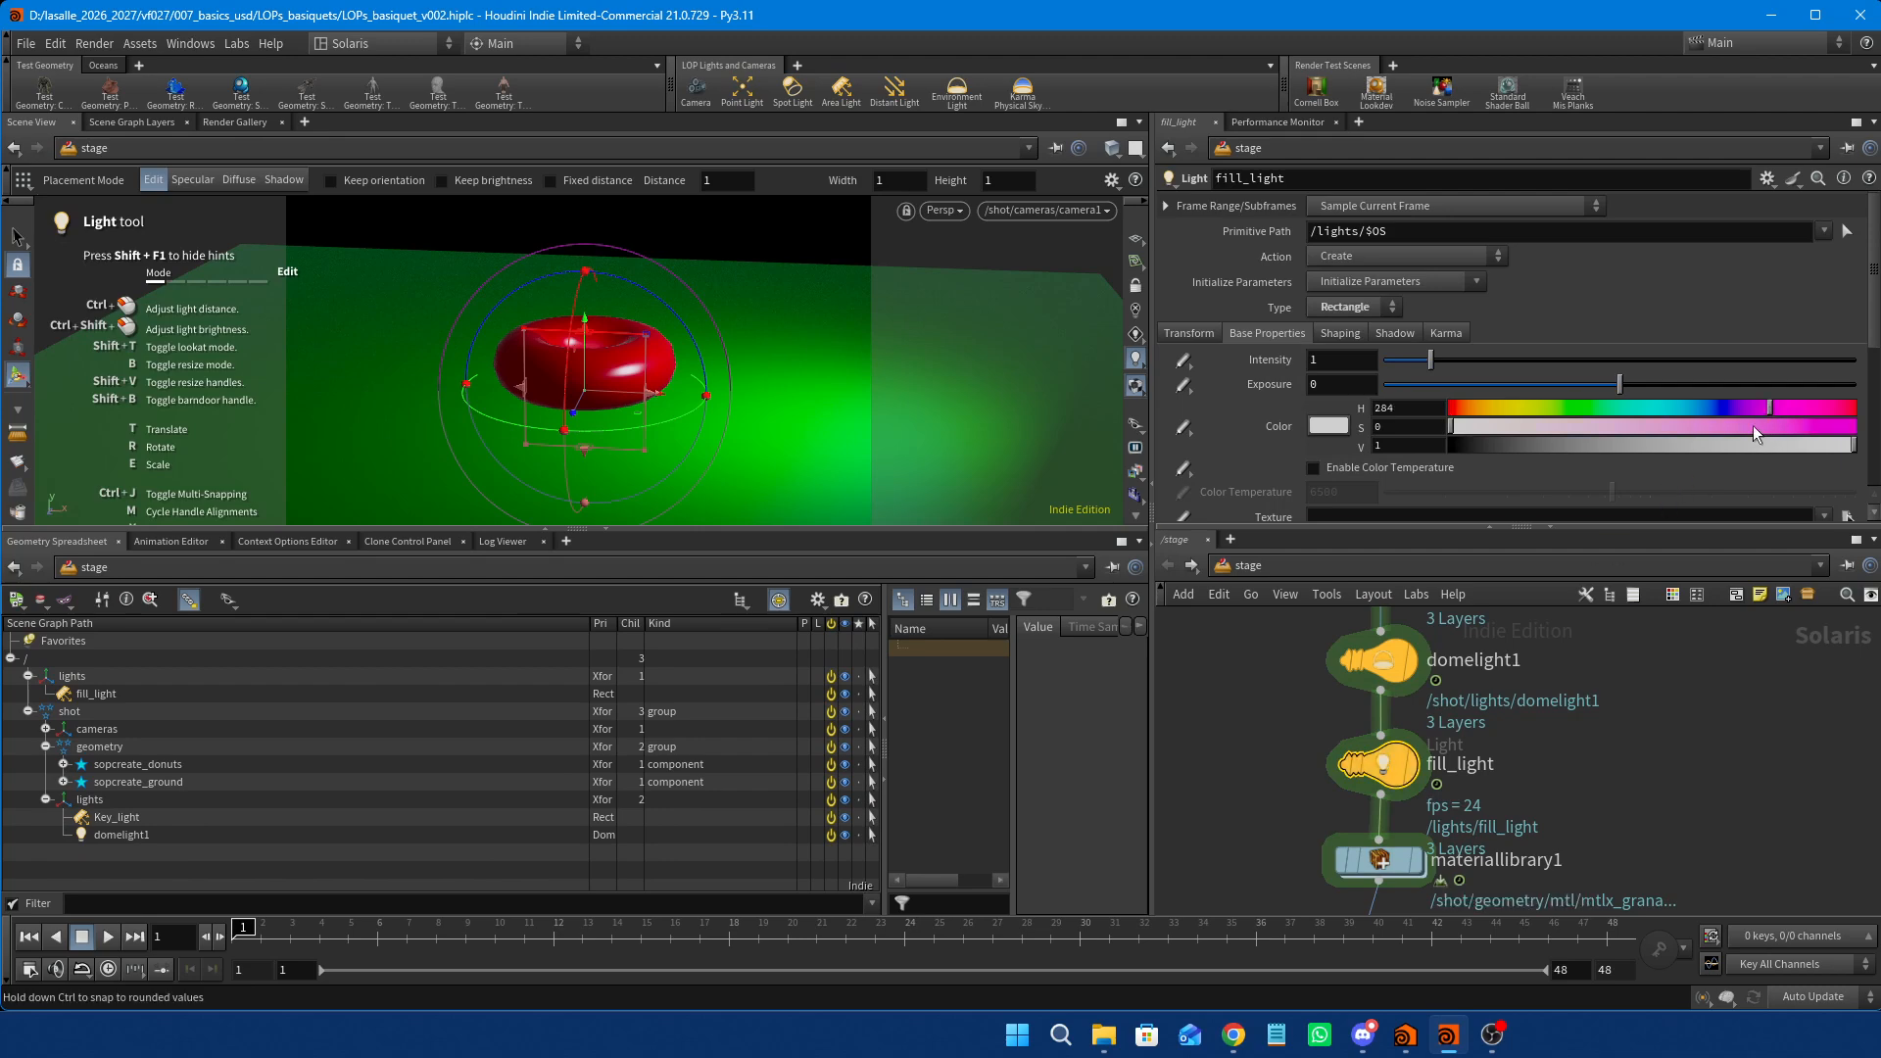
pyautogui.click(1753, 427)
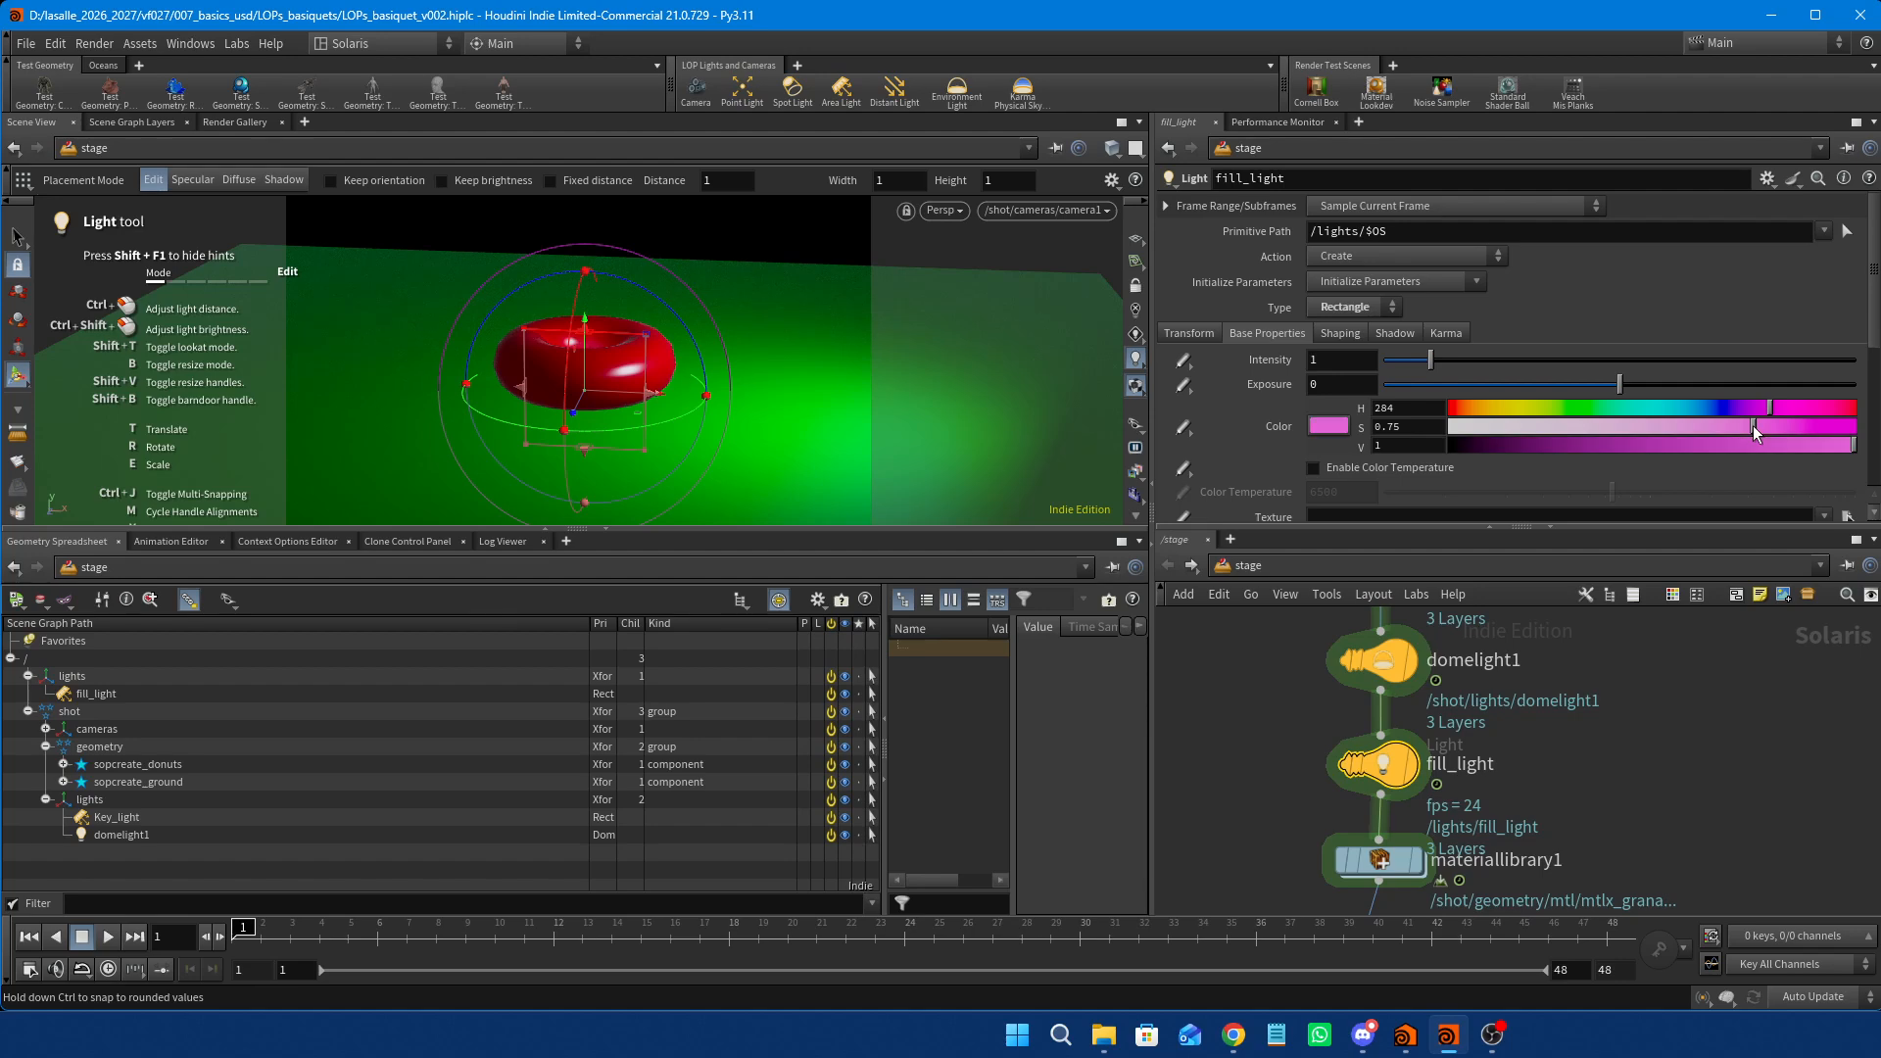
pyautogui.click(1346, 384)
pyautogui.write('4')
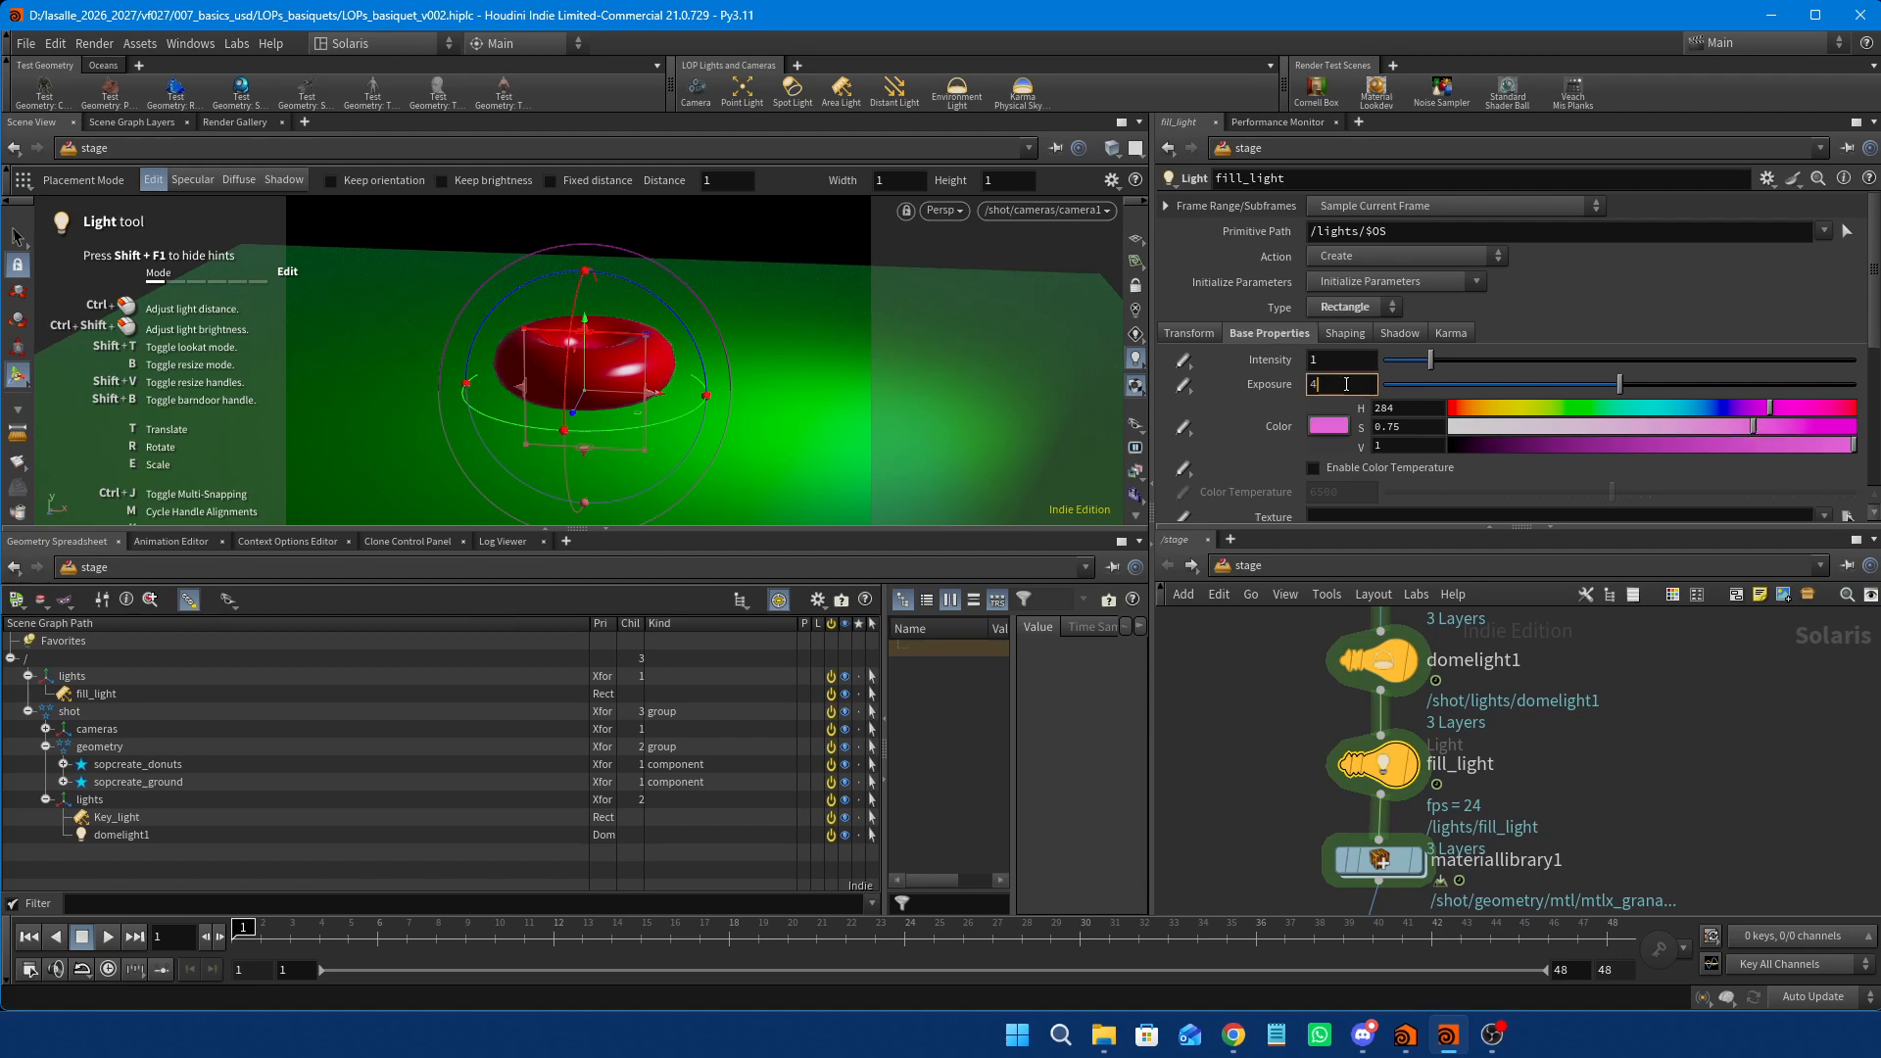
pyautogui.press('Return')
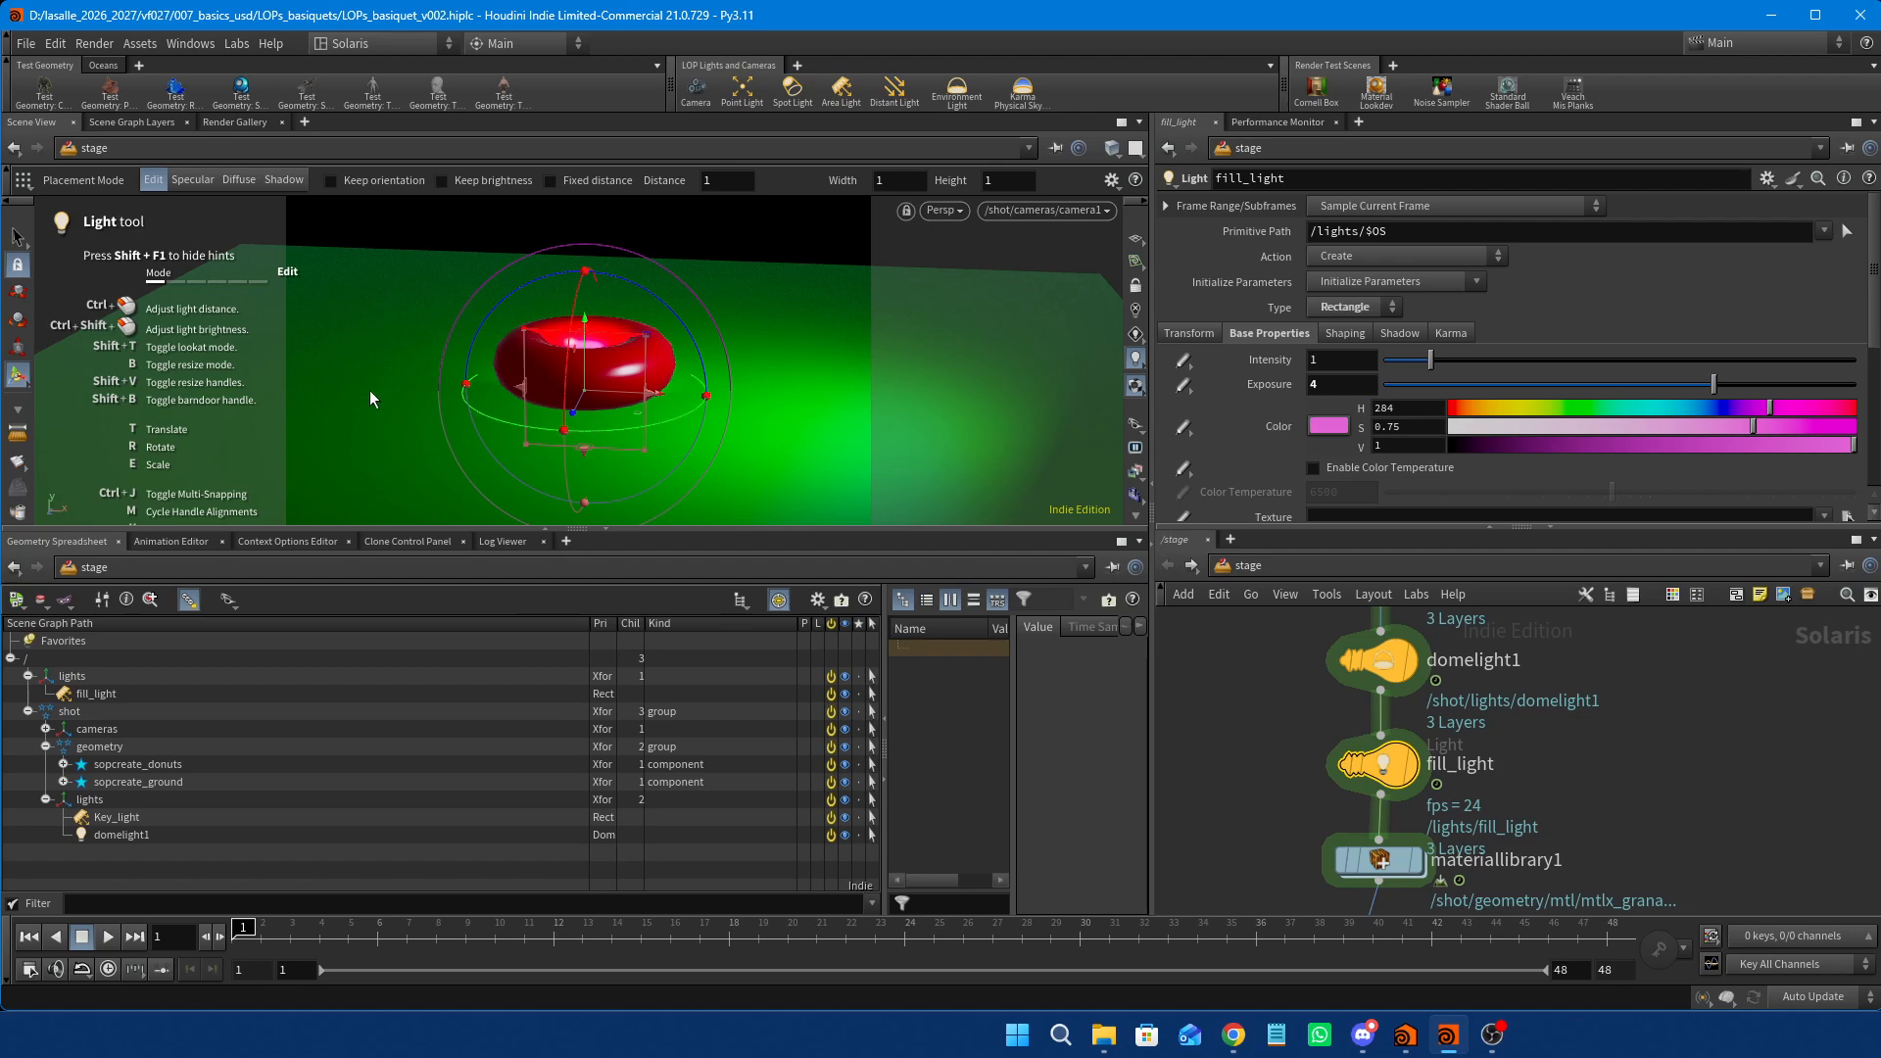
# Switch the light placement mode to Diffuse and place fill_light's diffuse highlight on the left side of the donut.
pyautogui.click(239, 179)
pyautogui.click(507, 358)
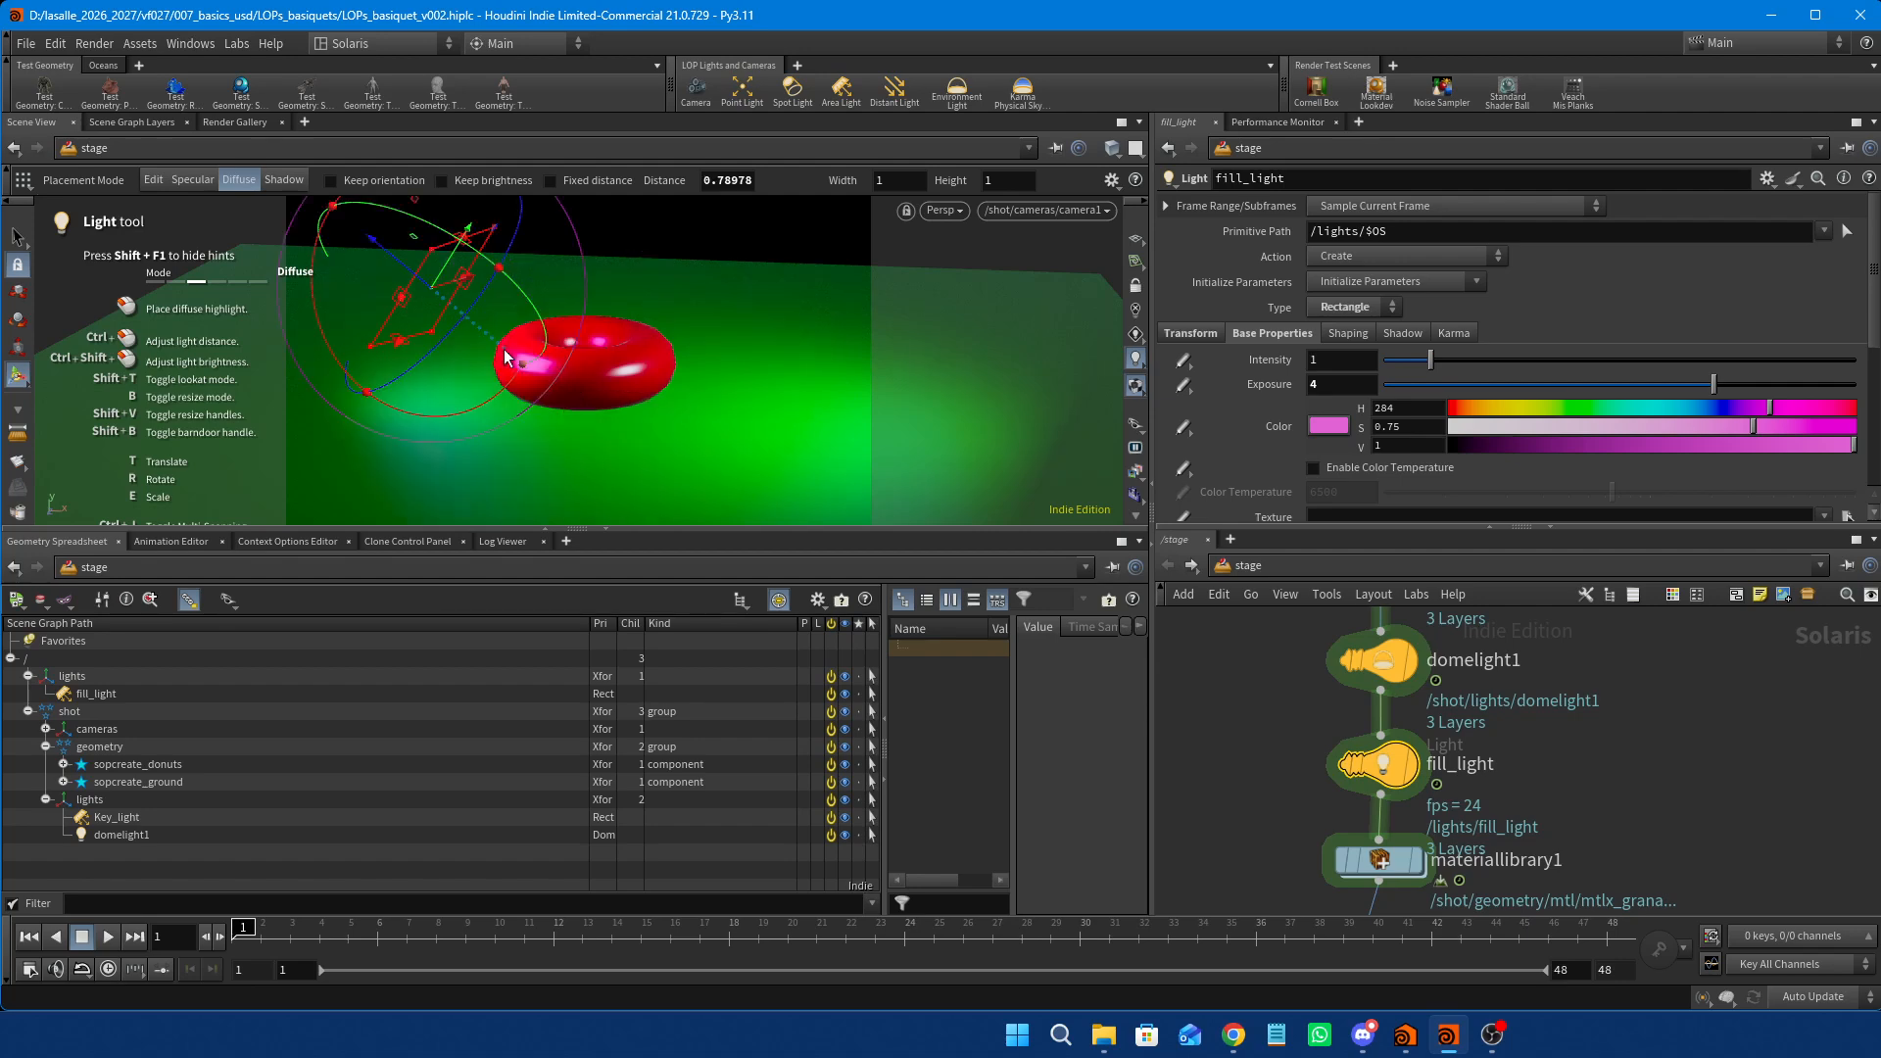
pyautogui.moveTo(504, 358)
pyautogui.mouseDown()
pyautogui.moveTo(488, 349)
pyautogui.moveTo(502, 356)
pyautogui.mouseUp()
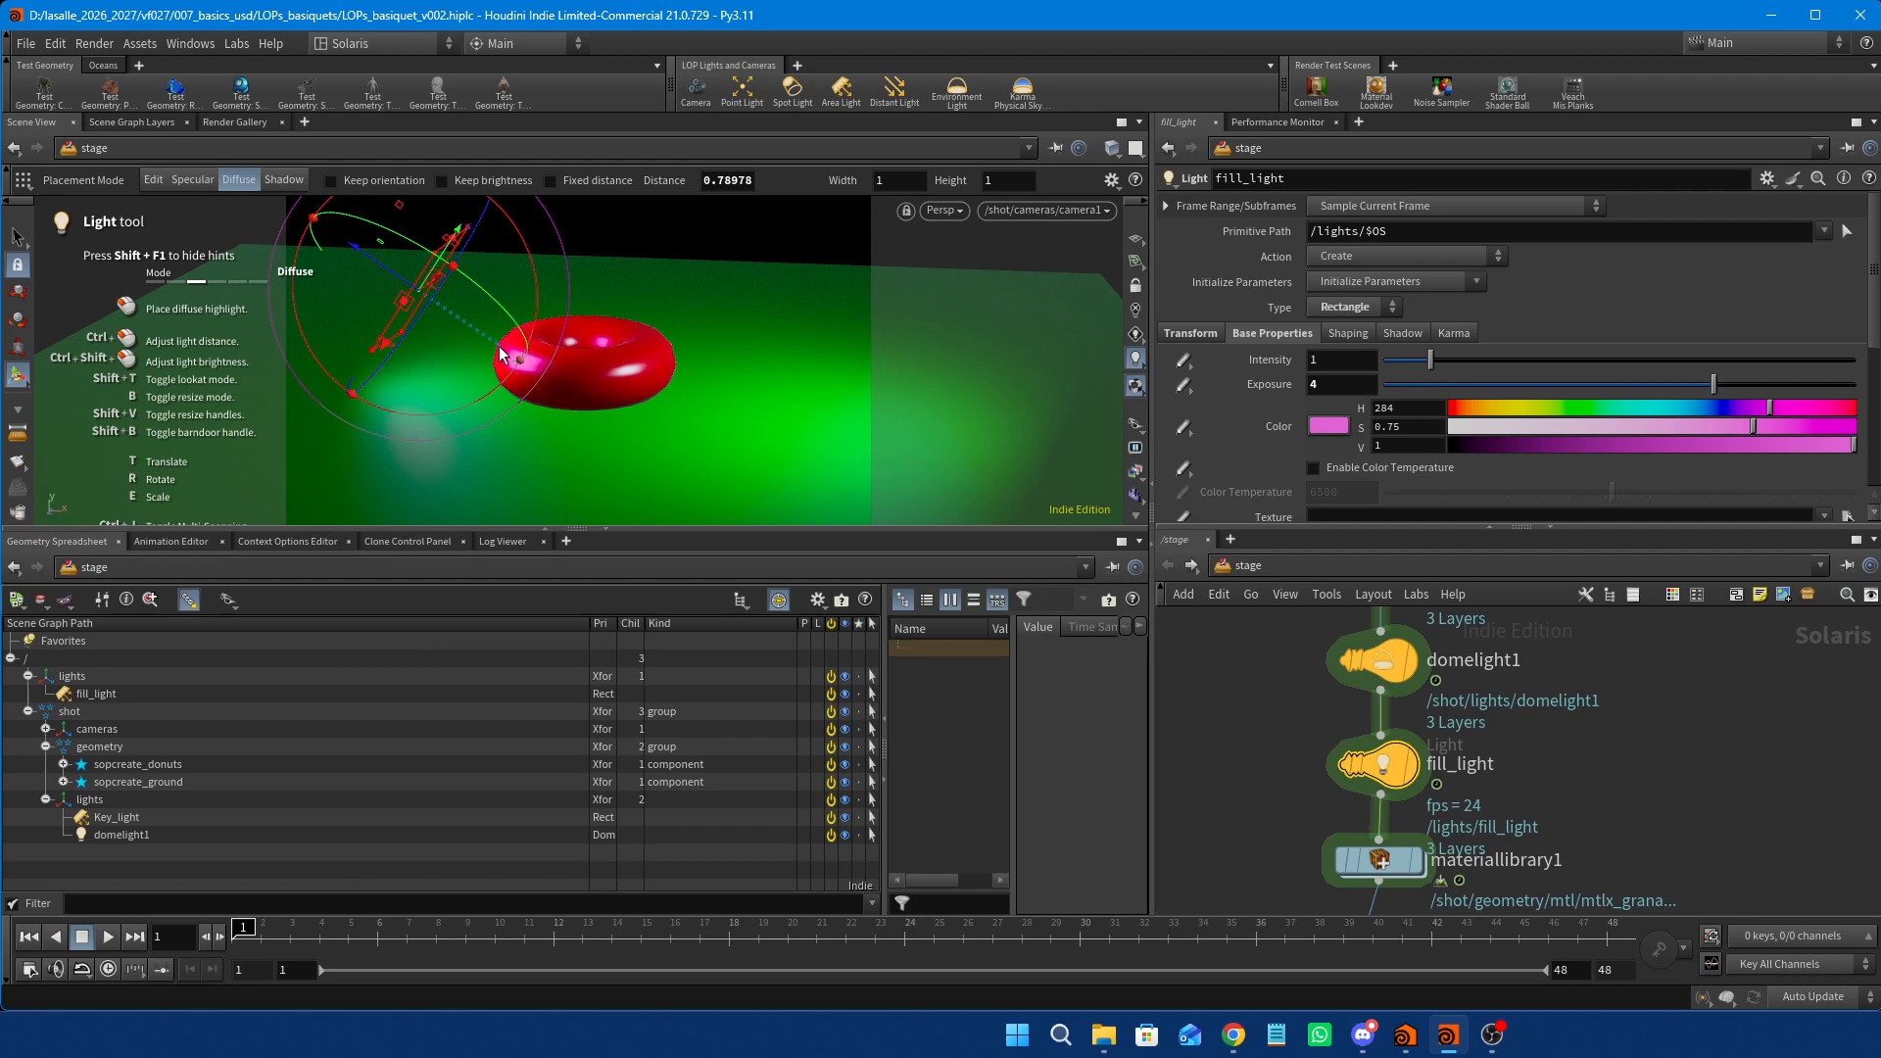
pyautogui.moveTo(501, 355)
pyautogui.mouseDown()
pyautogui.moveTo(493, 370)
pyautogui.moveTo(522, 366)
pyautogui.mouseUp()
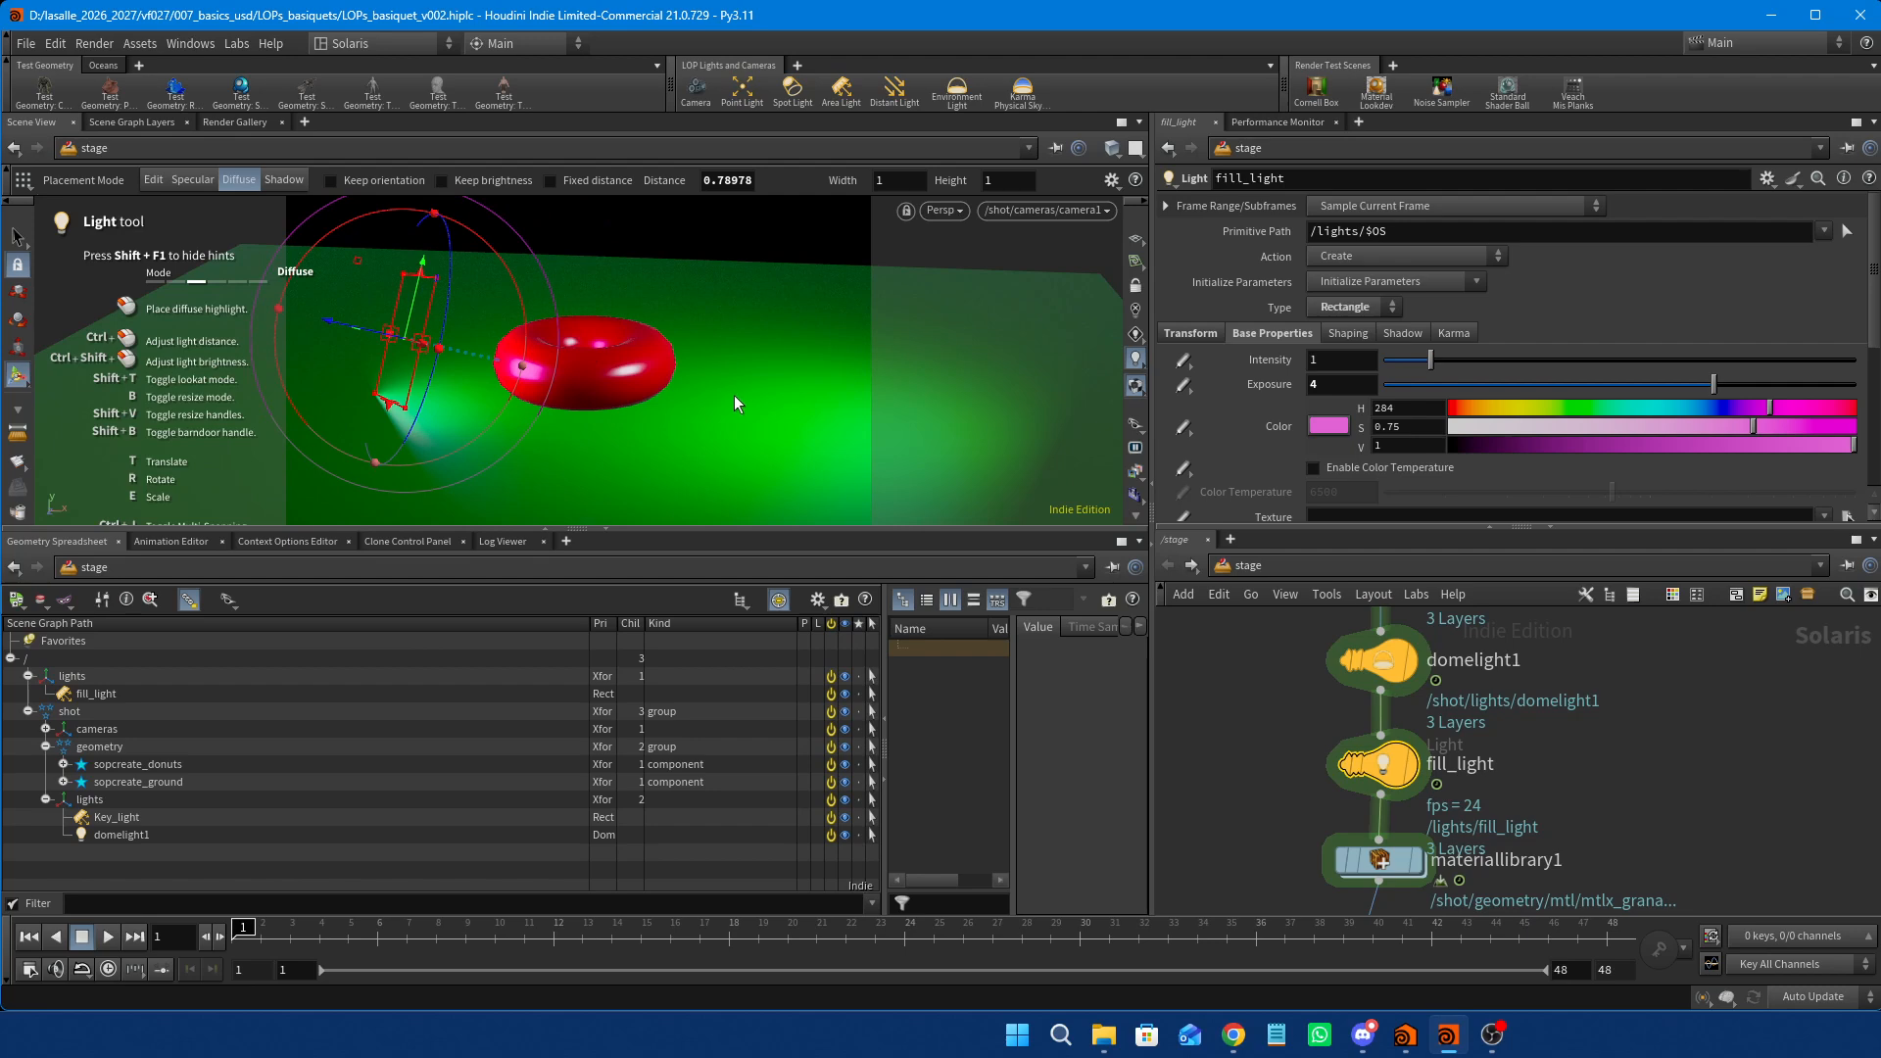
# Leave the camera view and try placing fill_light's diffuse highlight on the donut from another viewpoint.
pyautogui.press('Escape')
pyautogui.moveTo(733, 396); pyautogui.dragTo(663, 335)
pyautogui.moveTo(682, 313); pyautogui.dragTo(601, 450, button='middle')
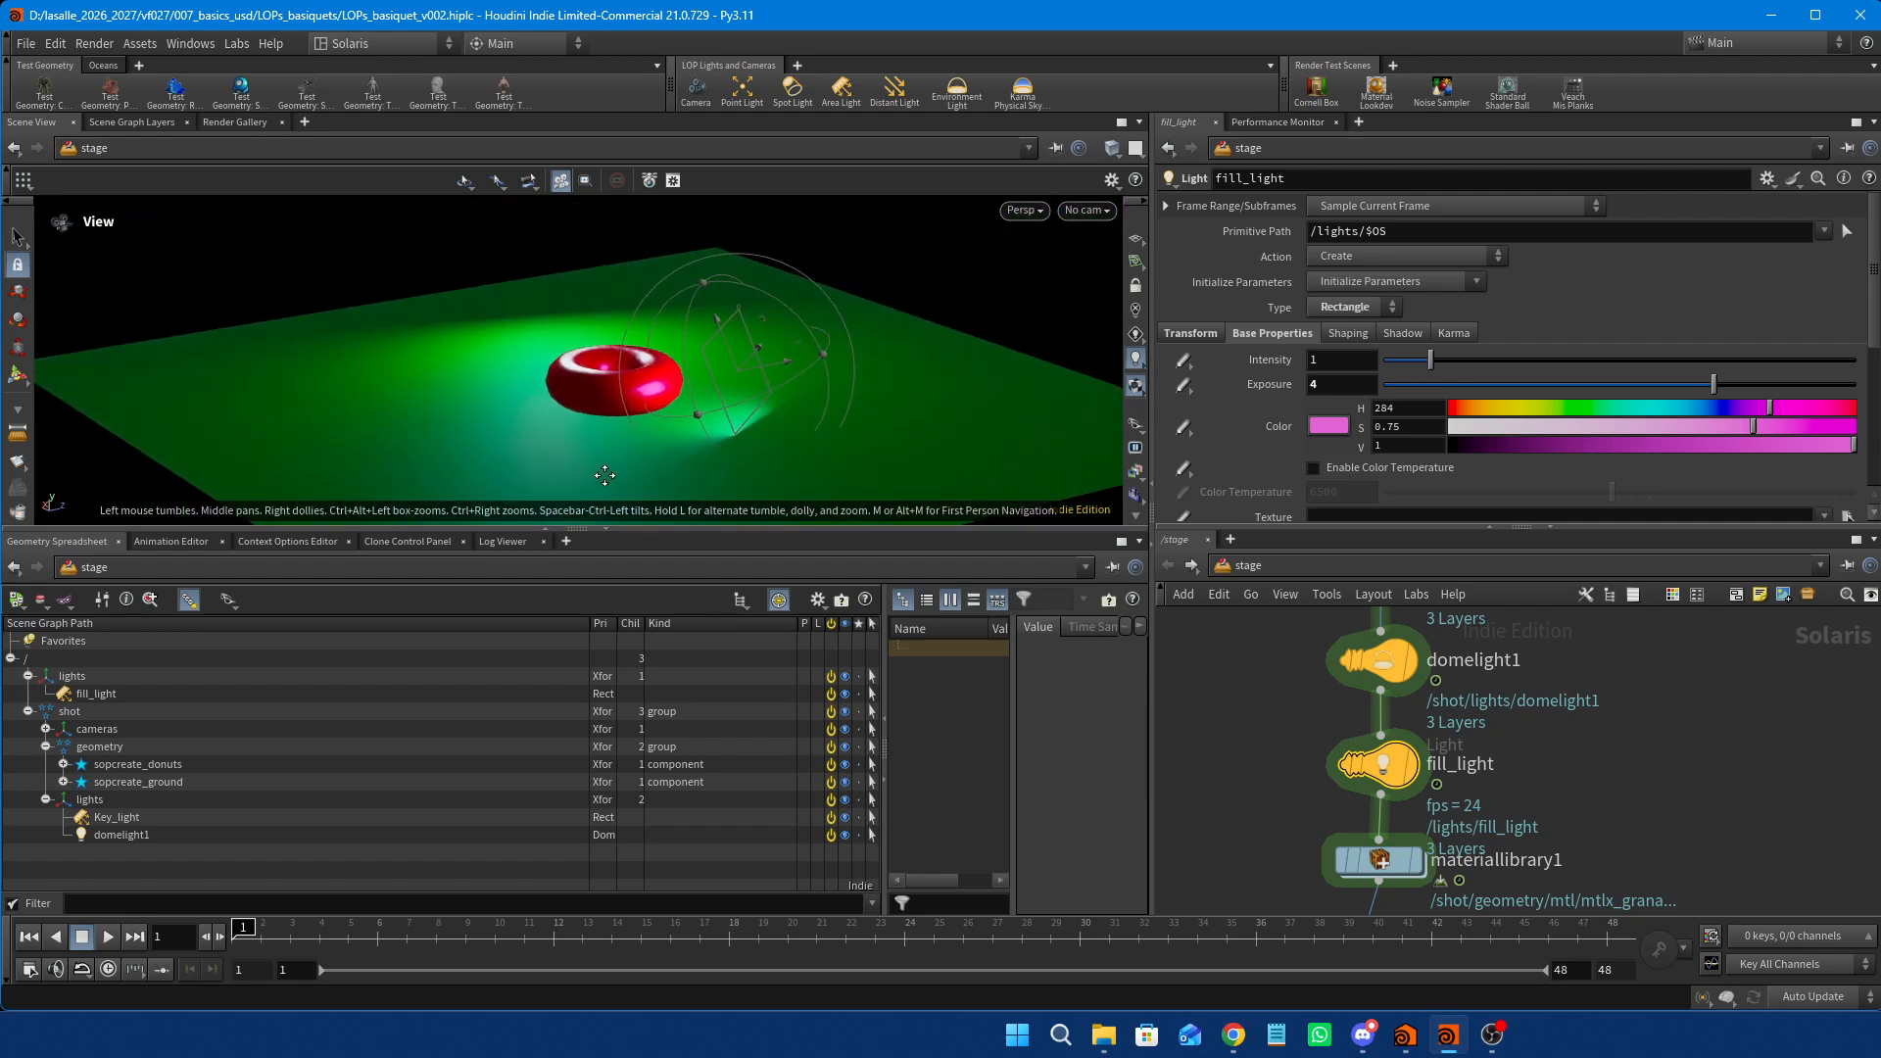
pyautogui.click(637, 397)
pyautogui.moveTo(637, 397); pyautogui.dragTo(627, 404)
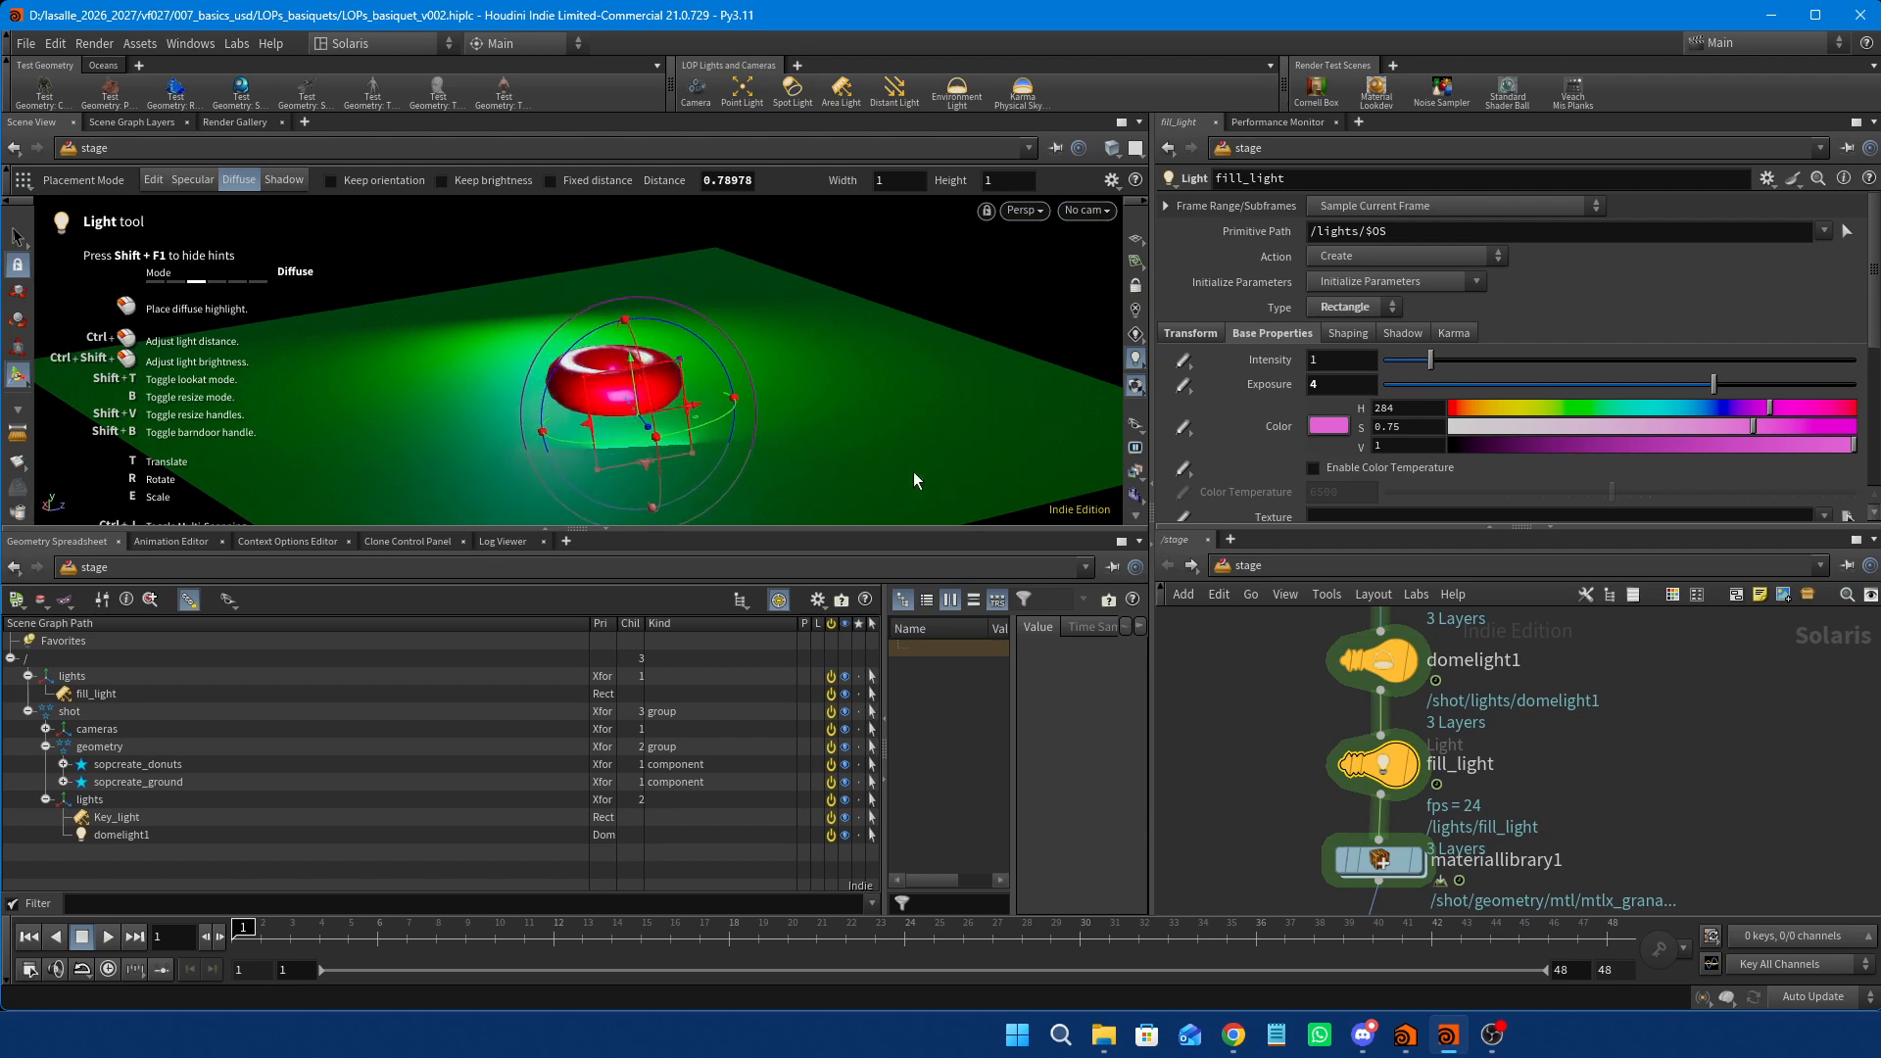
# Place fill_light's diffuse highlight on the donut from an orbited viewpoint, with a distance of about 2.59 and intensity of about 10.75.
pyautogui.press('Escape')
pyautogui.moveTo(913, 472); pyautogui.dragTo(565, 485)
pyautogui.press('Return')
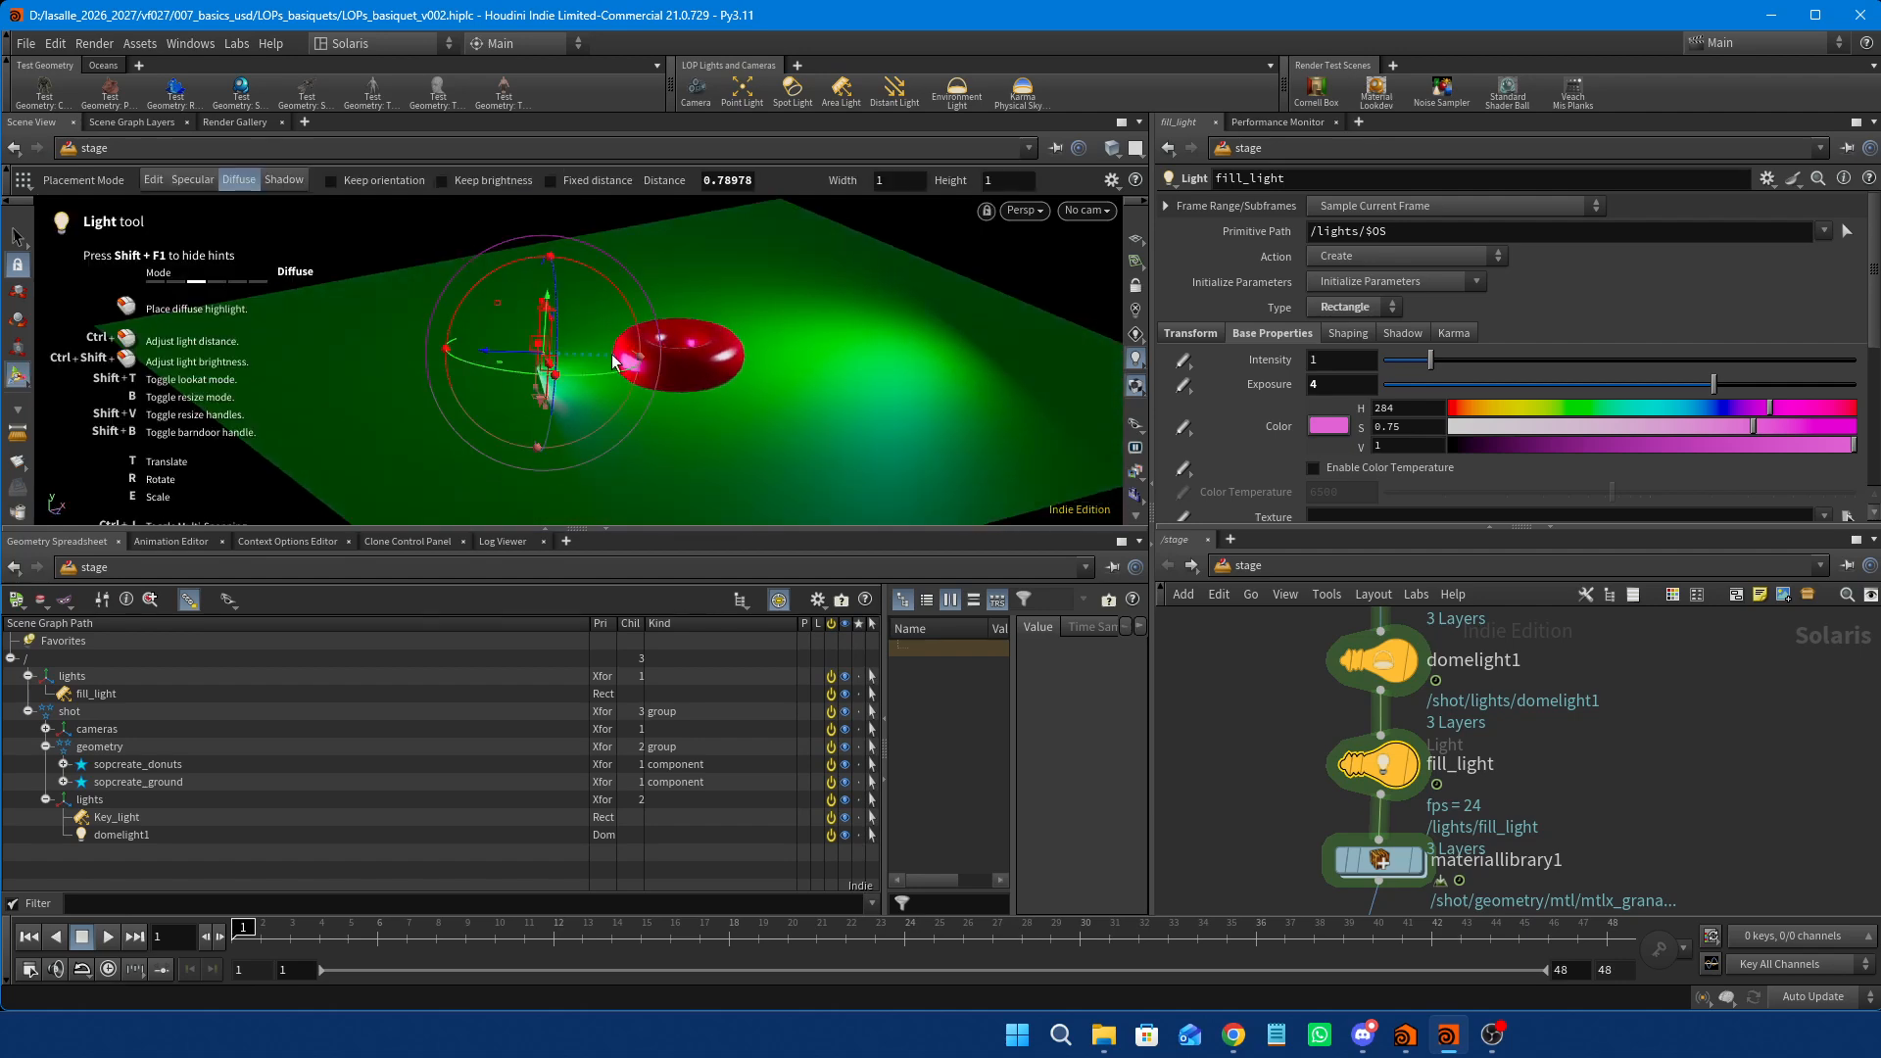
pyautogui.click(619, 348)
pyautogui.moveTo(619, 348); pyautogui.dragTo(619, 359)
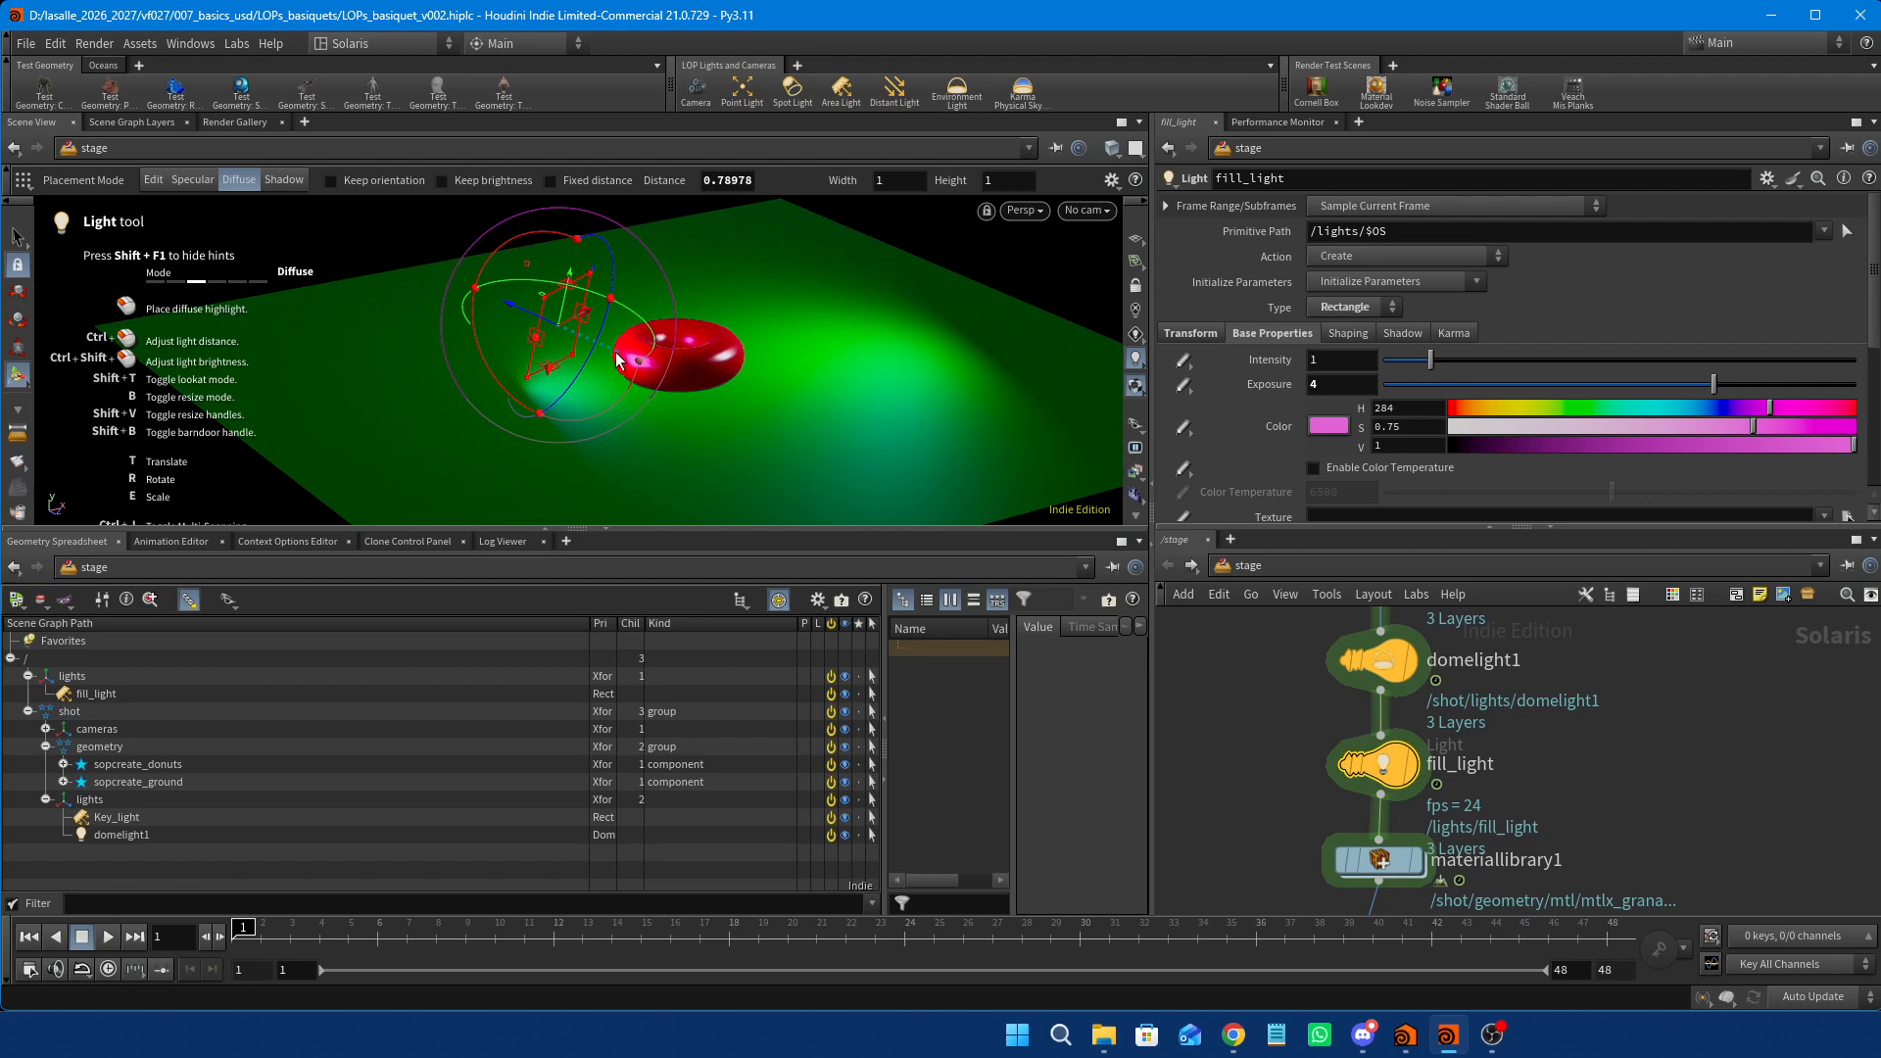
pyautogui.moveTo(619, 360); pyautogui.dragTo(642, 361)
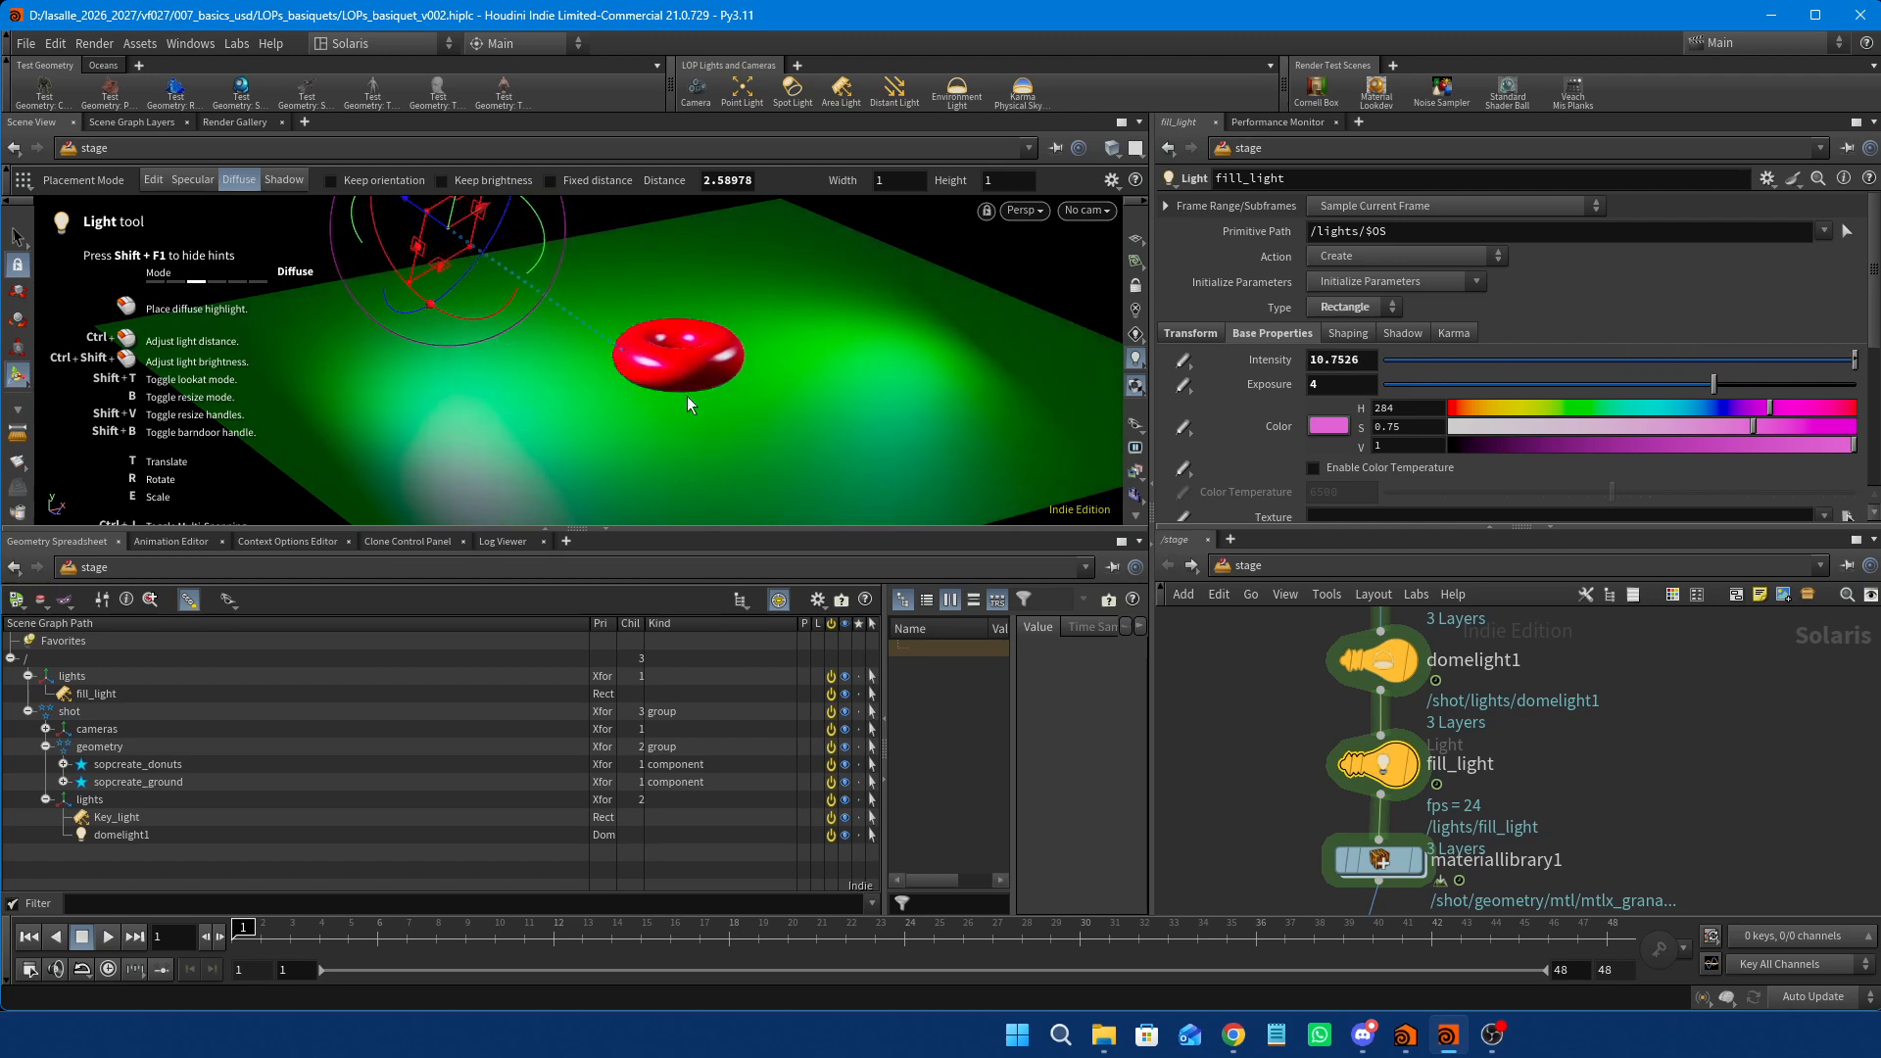
# Look through /shot/cameras/camera1 and render the viewport with Karma CPU.
pyautogui.click(1086, 209)
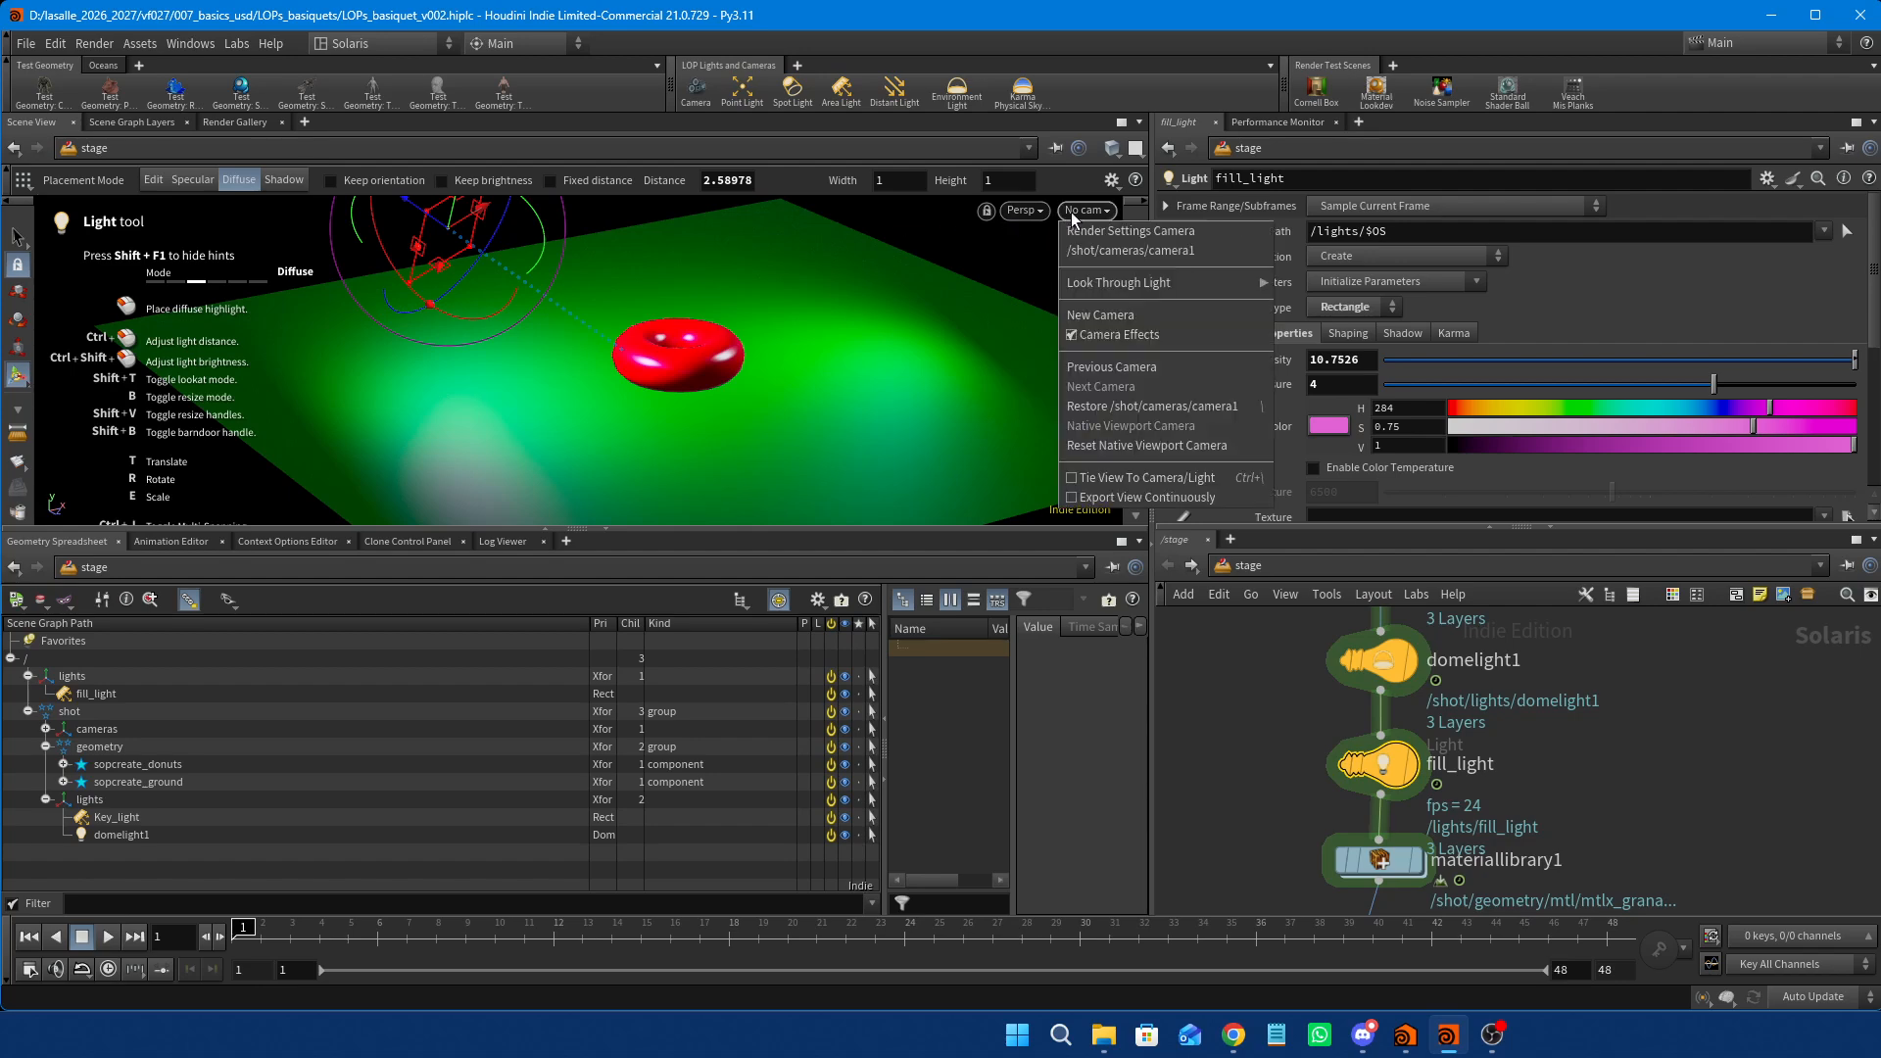
pyautogui.click(1090, 250)
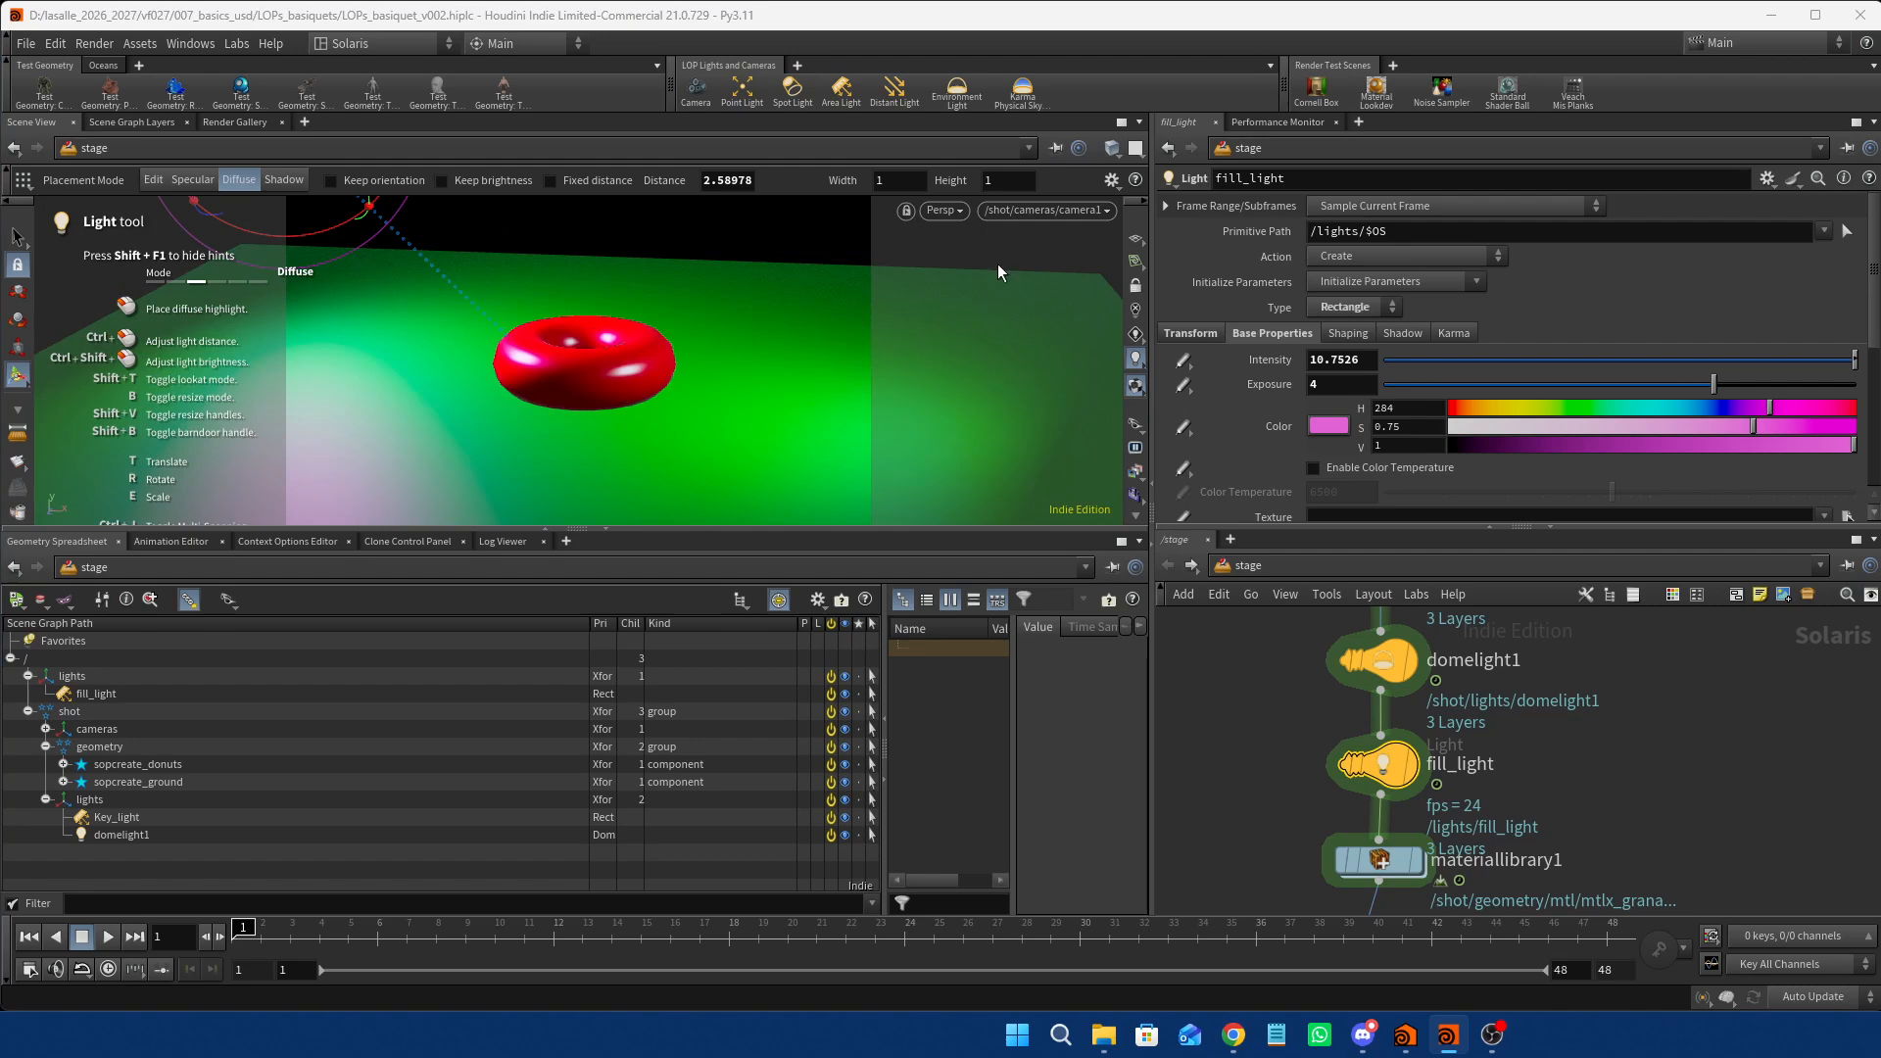
pyautogui.click(942, 213)
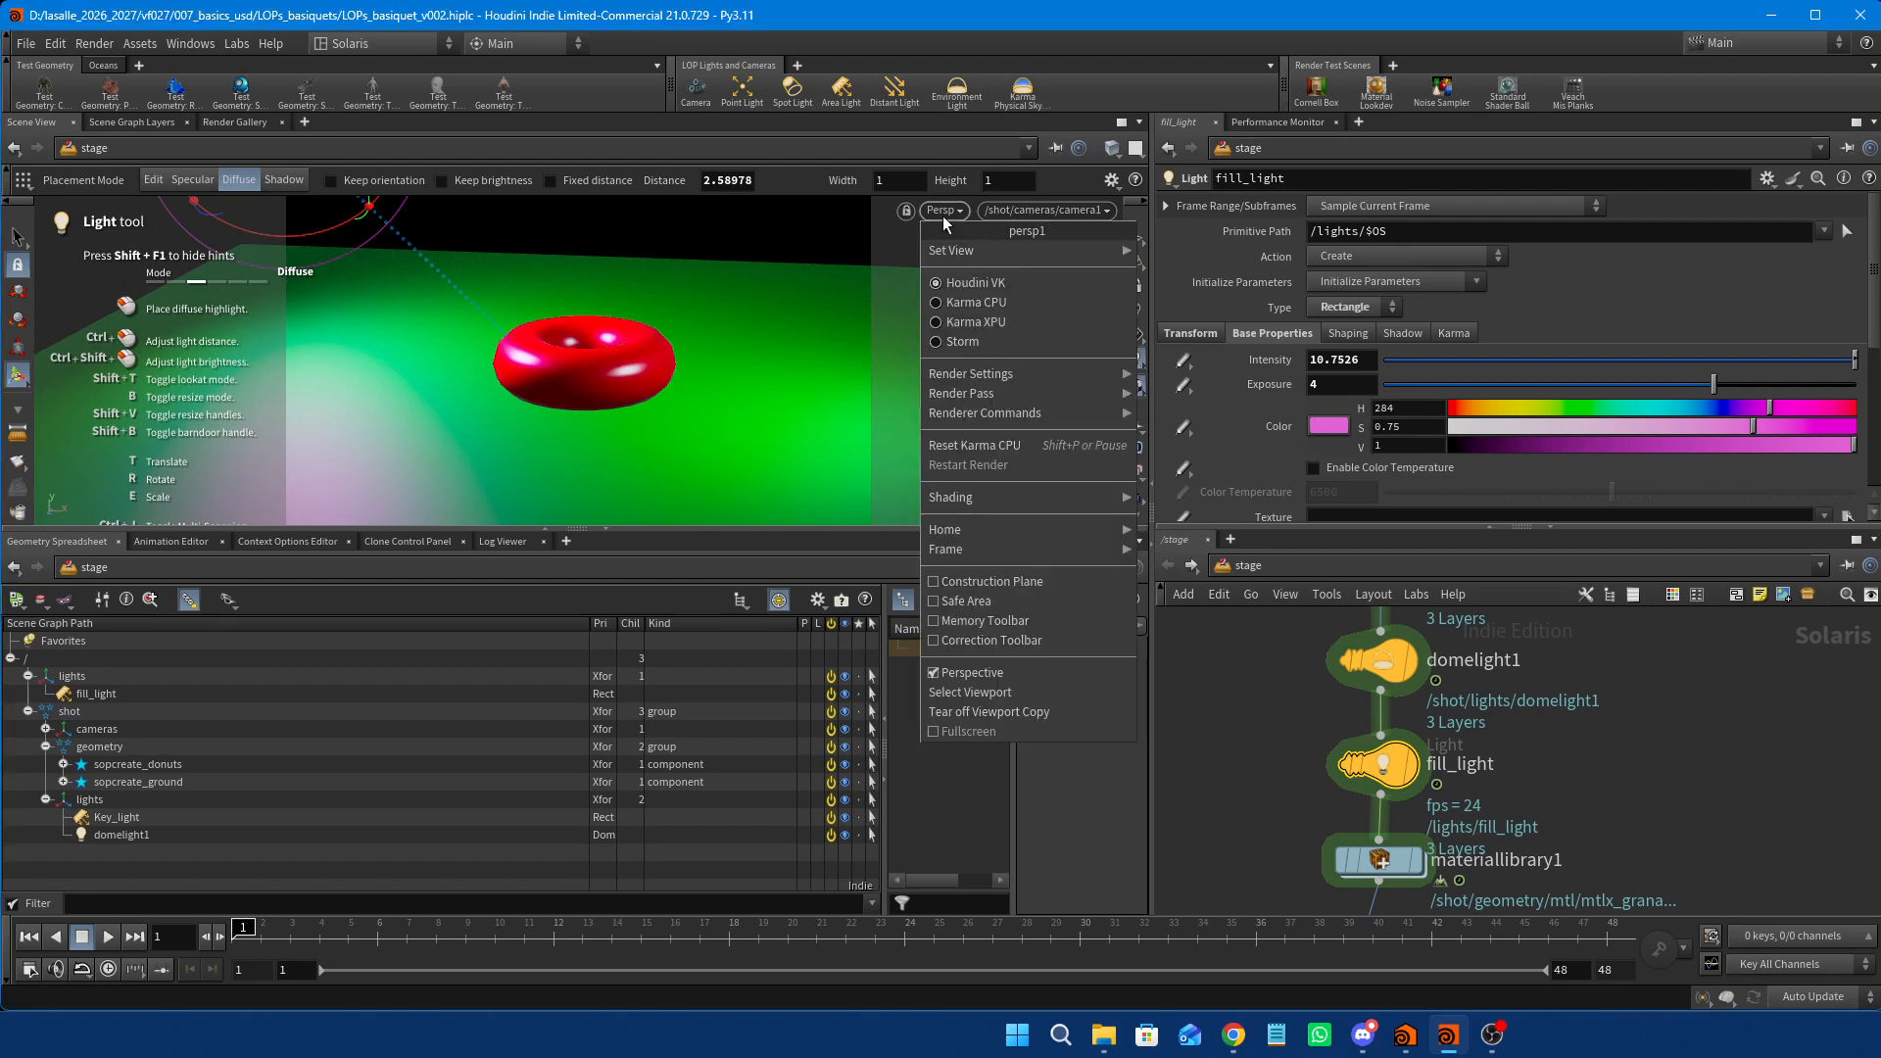
pyautogui.click(950, 308)
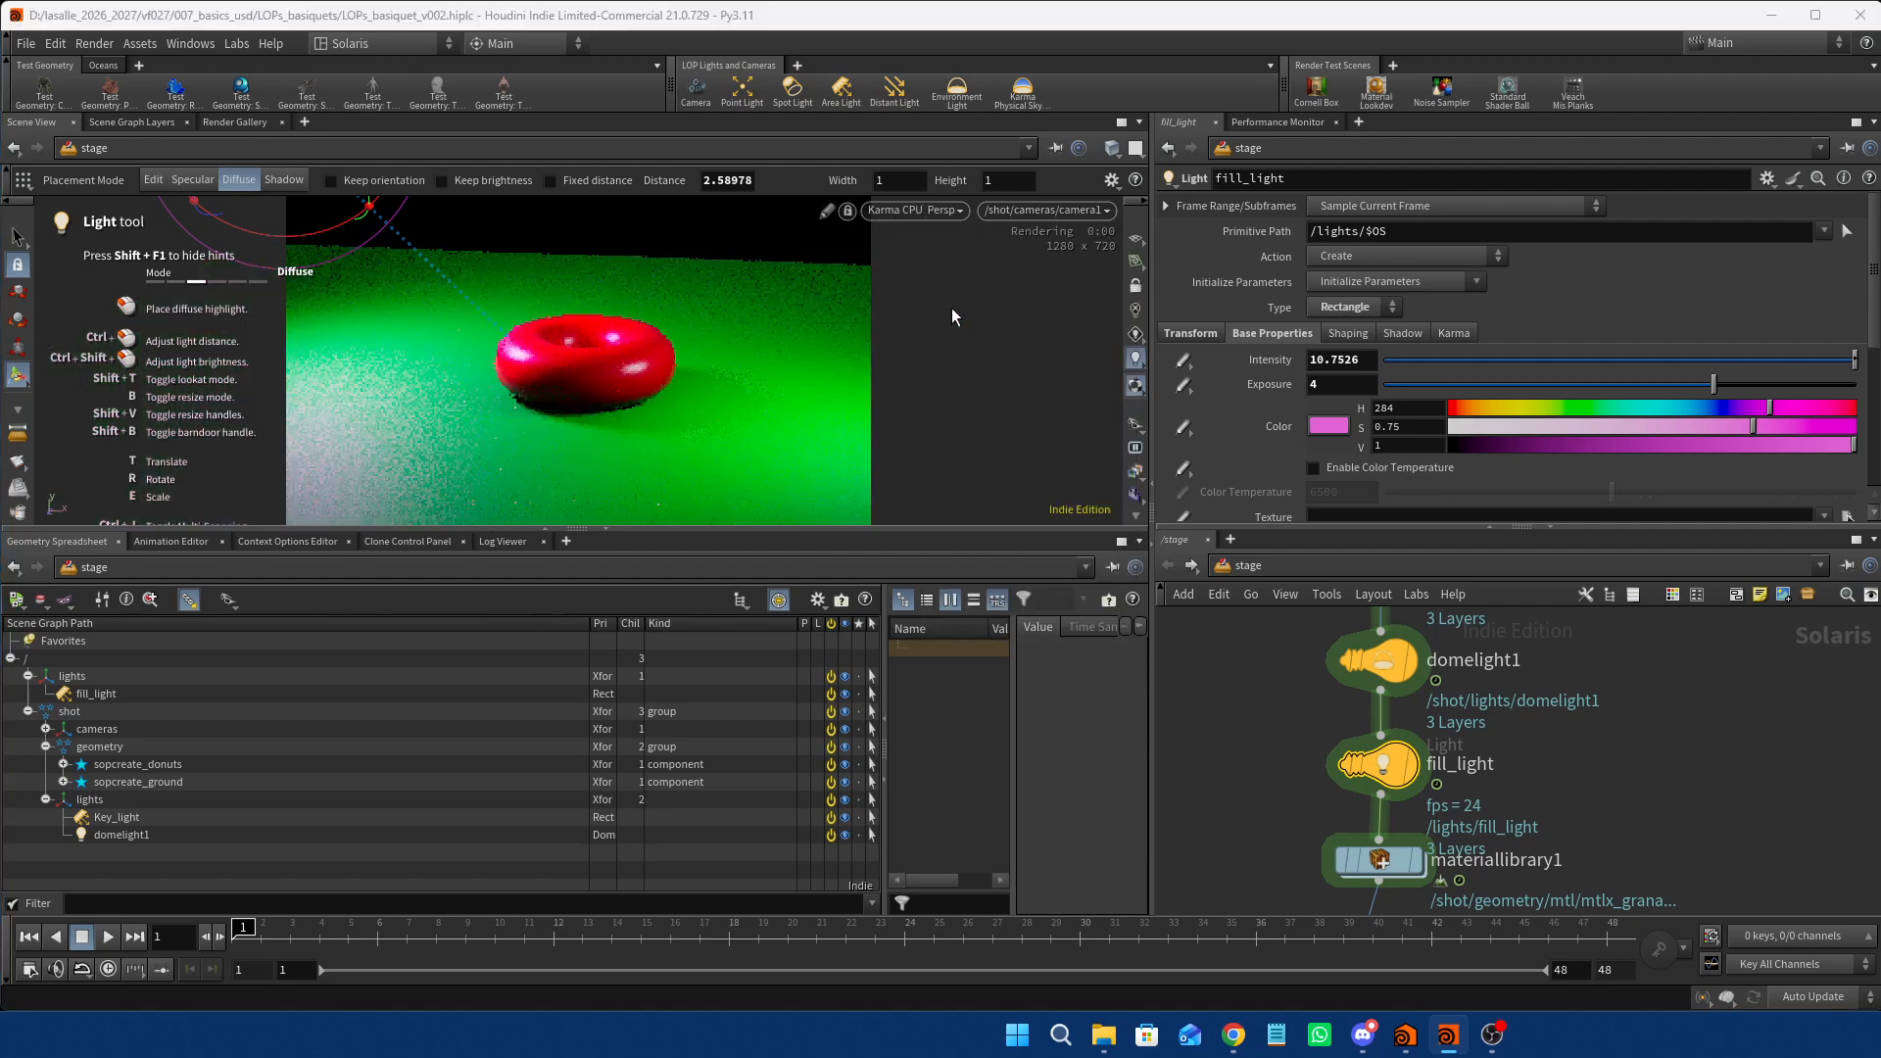
# Bypass Key_light and domelight1 to isolate fill_light, and set fill_light's colour saturation to about 0.794.
pyautogui.moveTo(1396, 764)
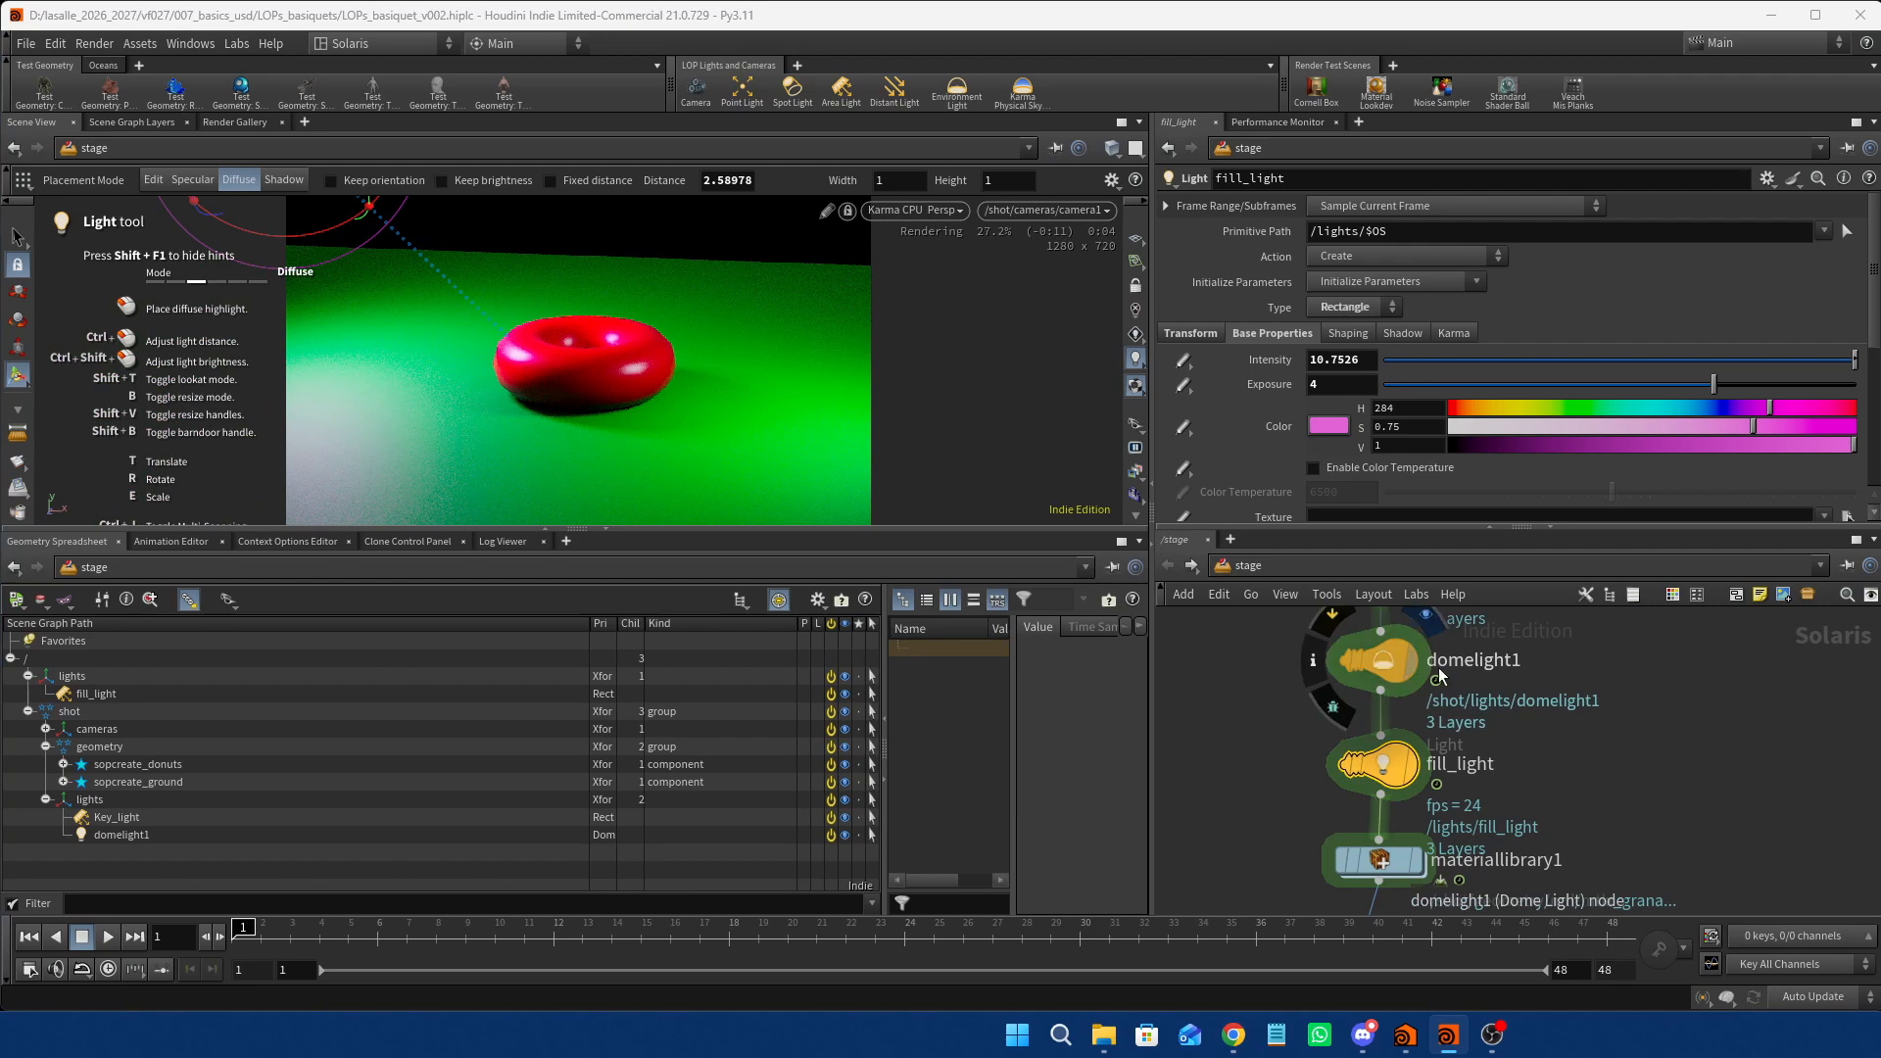
pyautogui.scroll(3, 1479, 695)
pyautogui.moveTo(1383, 676)
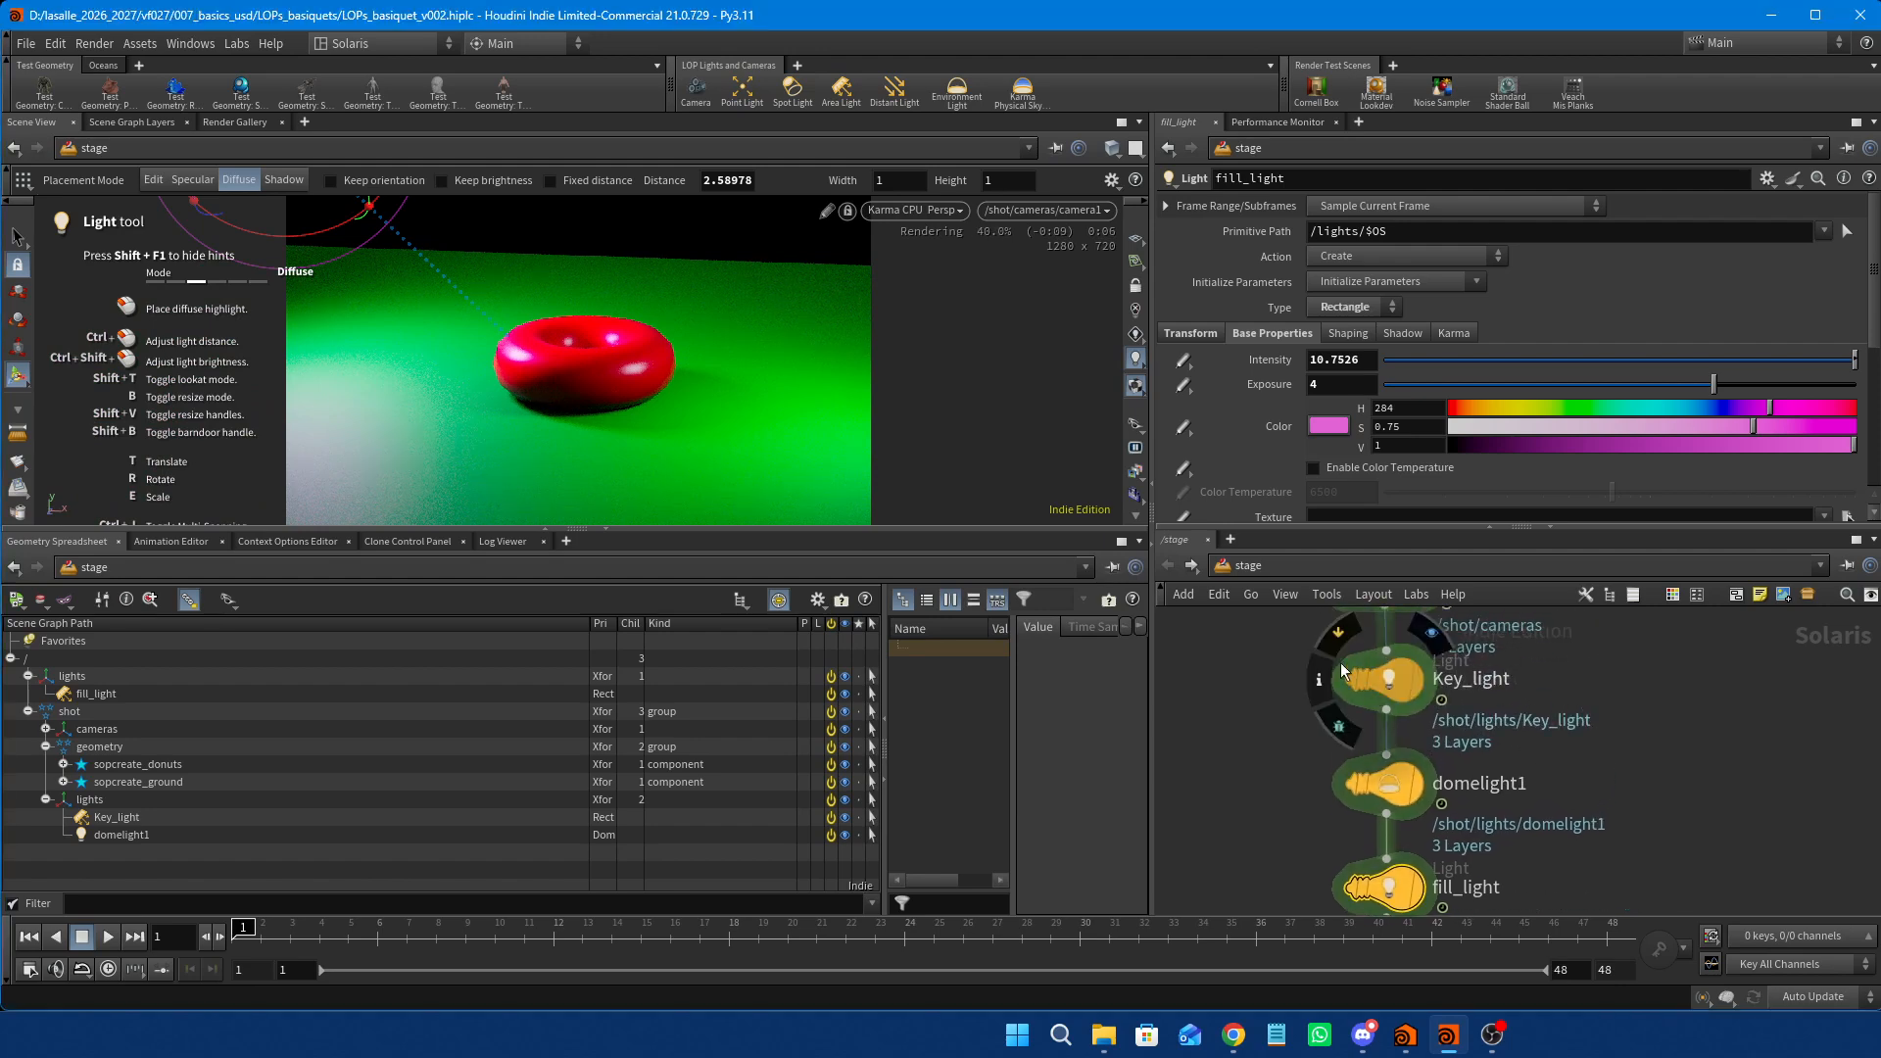
pyautogui.click(1341, 635)
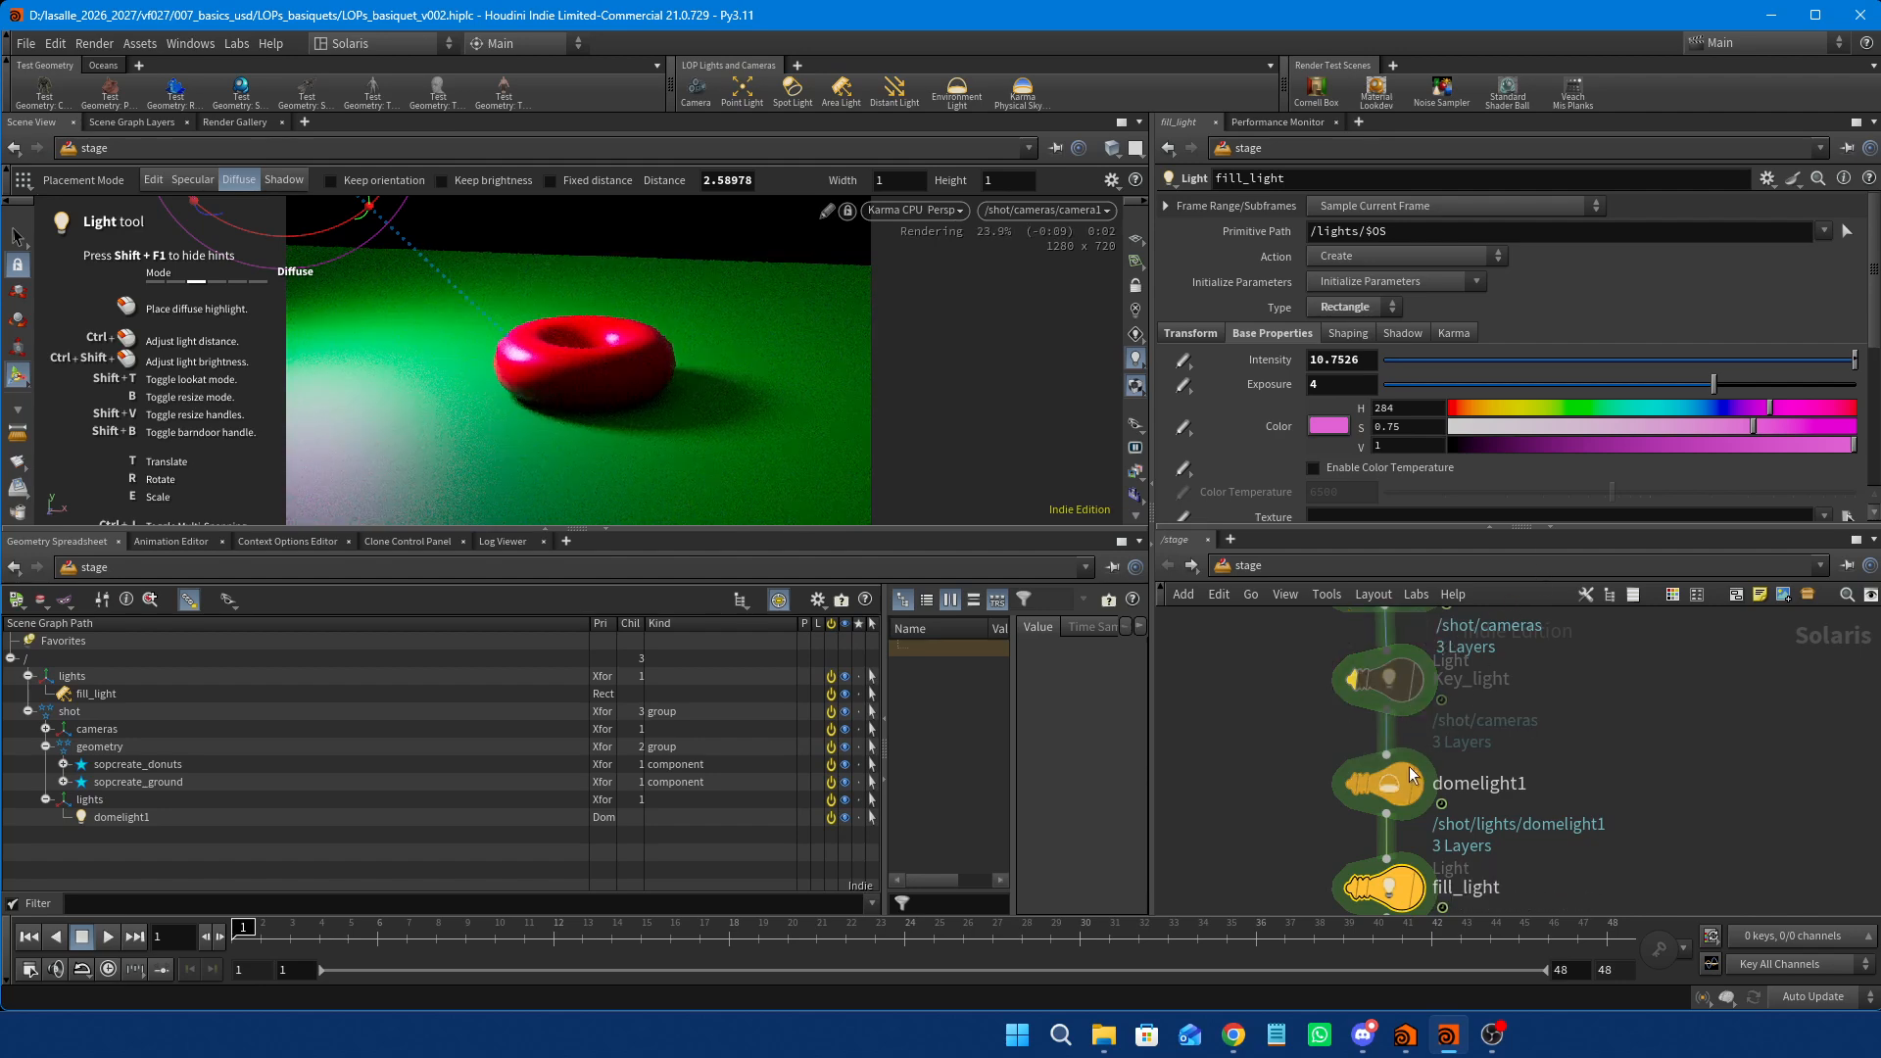
pyautogui.moveTo(1411, 775)
pyautogui.click(1339, 737)
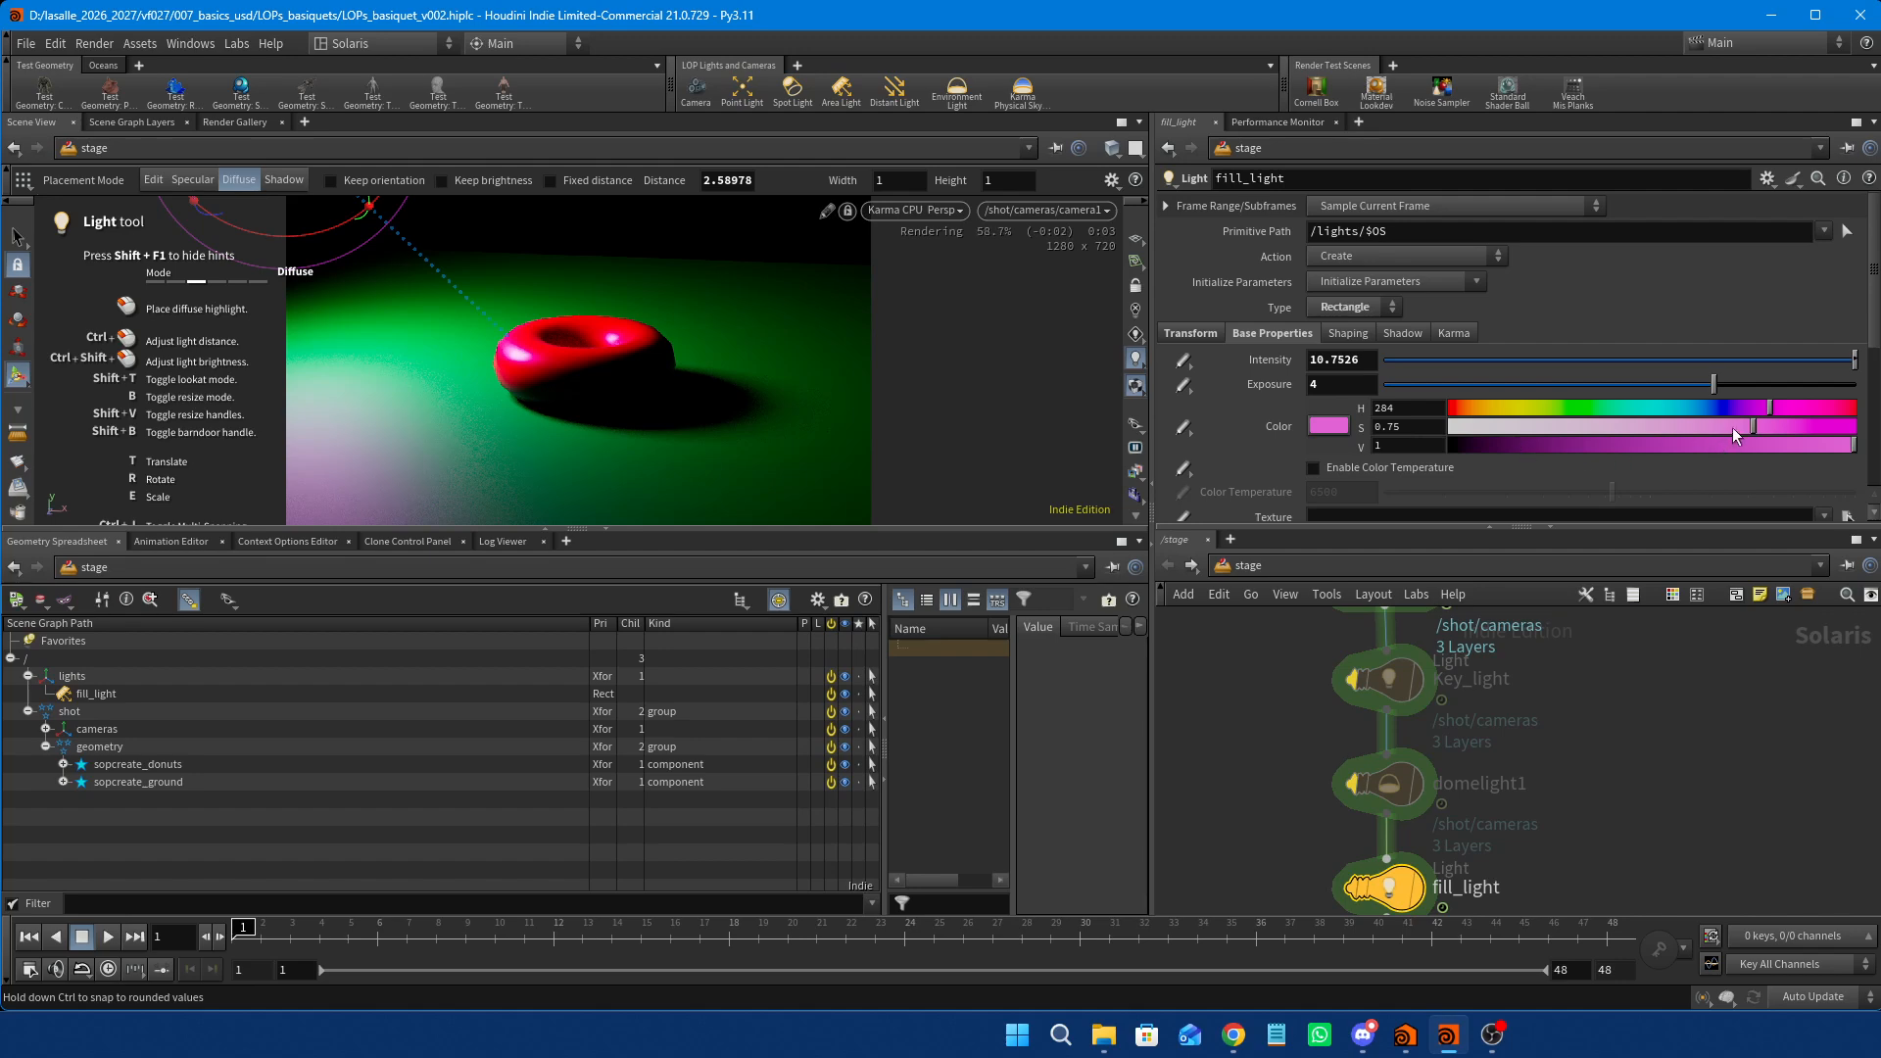
pyautogui.moveTo(1732, 427); pyautogui.dragTo(1772, 425)
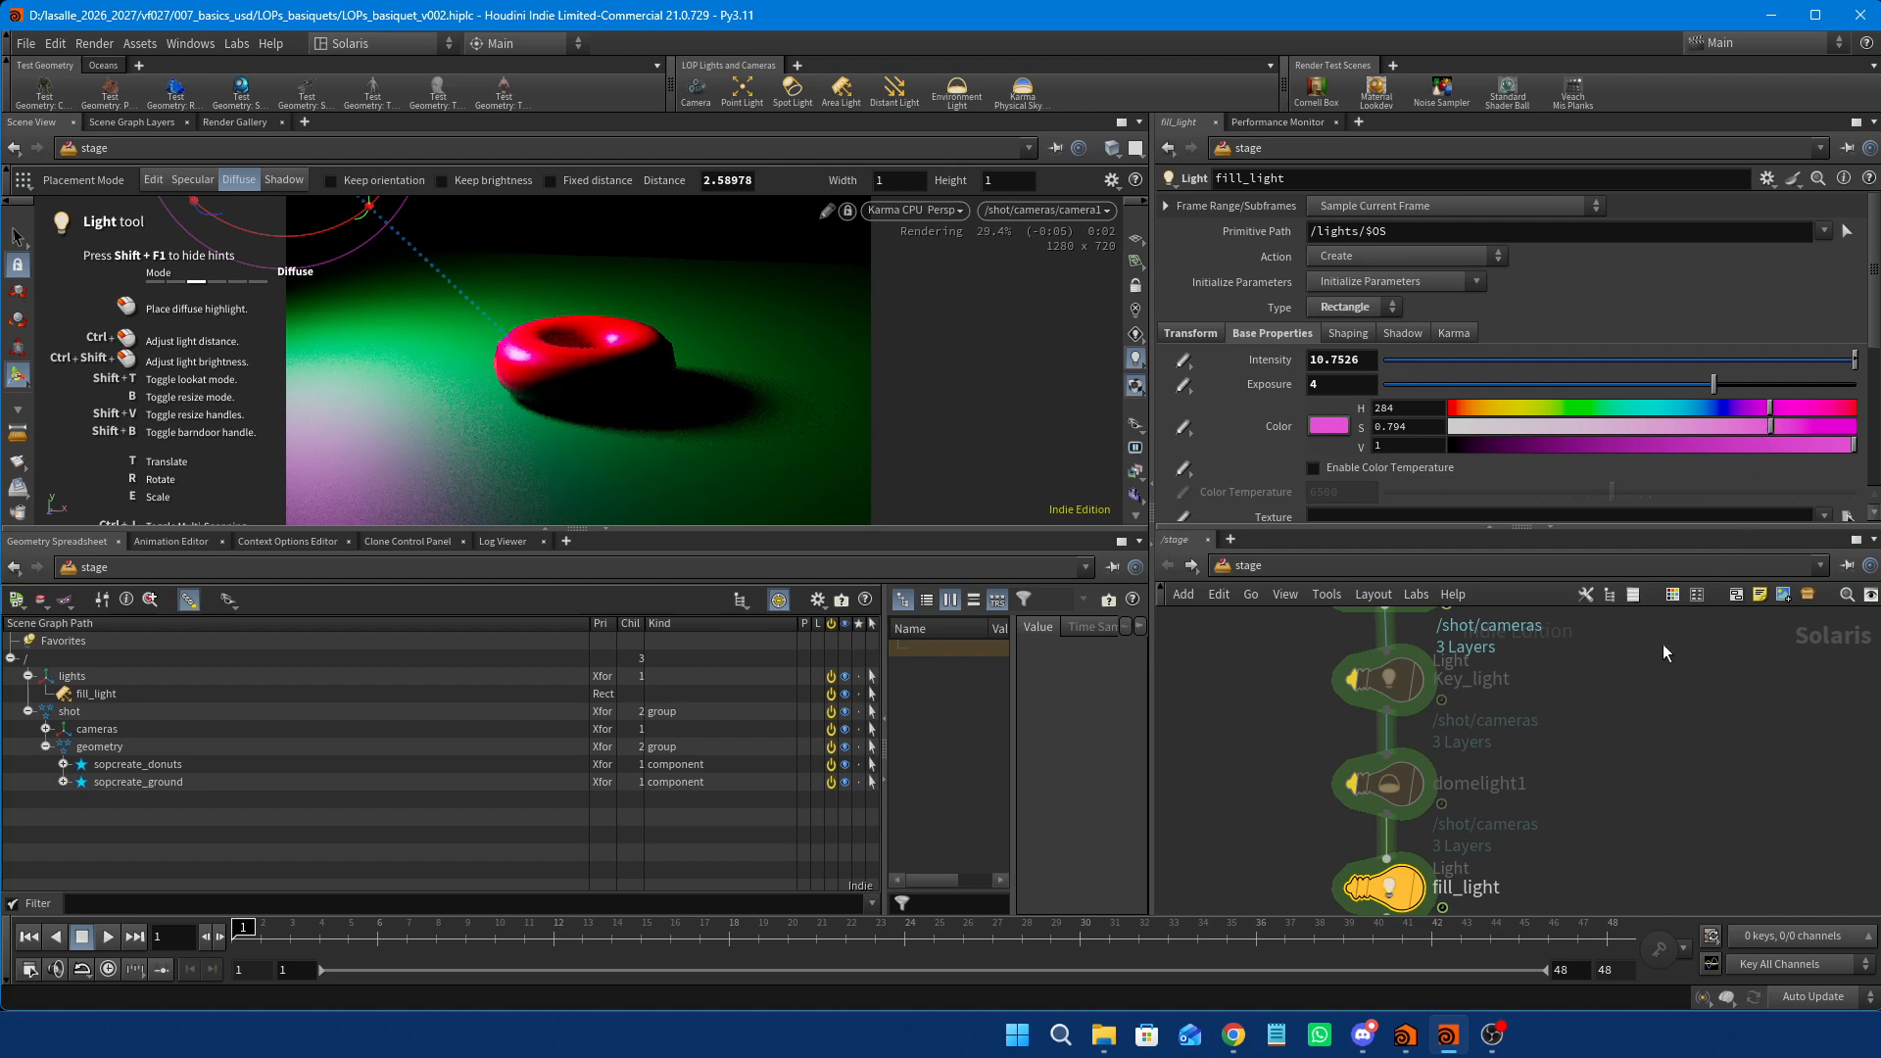
# Remove the bypass from Key_light and domelight1 so that all lights contribute to the render.
pyautogui.moveTo(1403, 686)
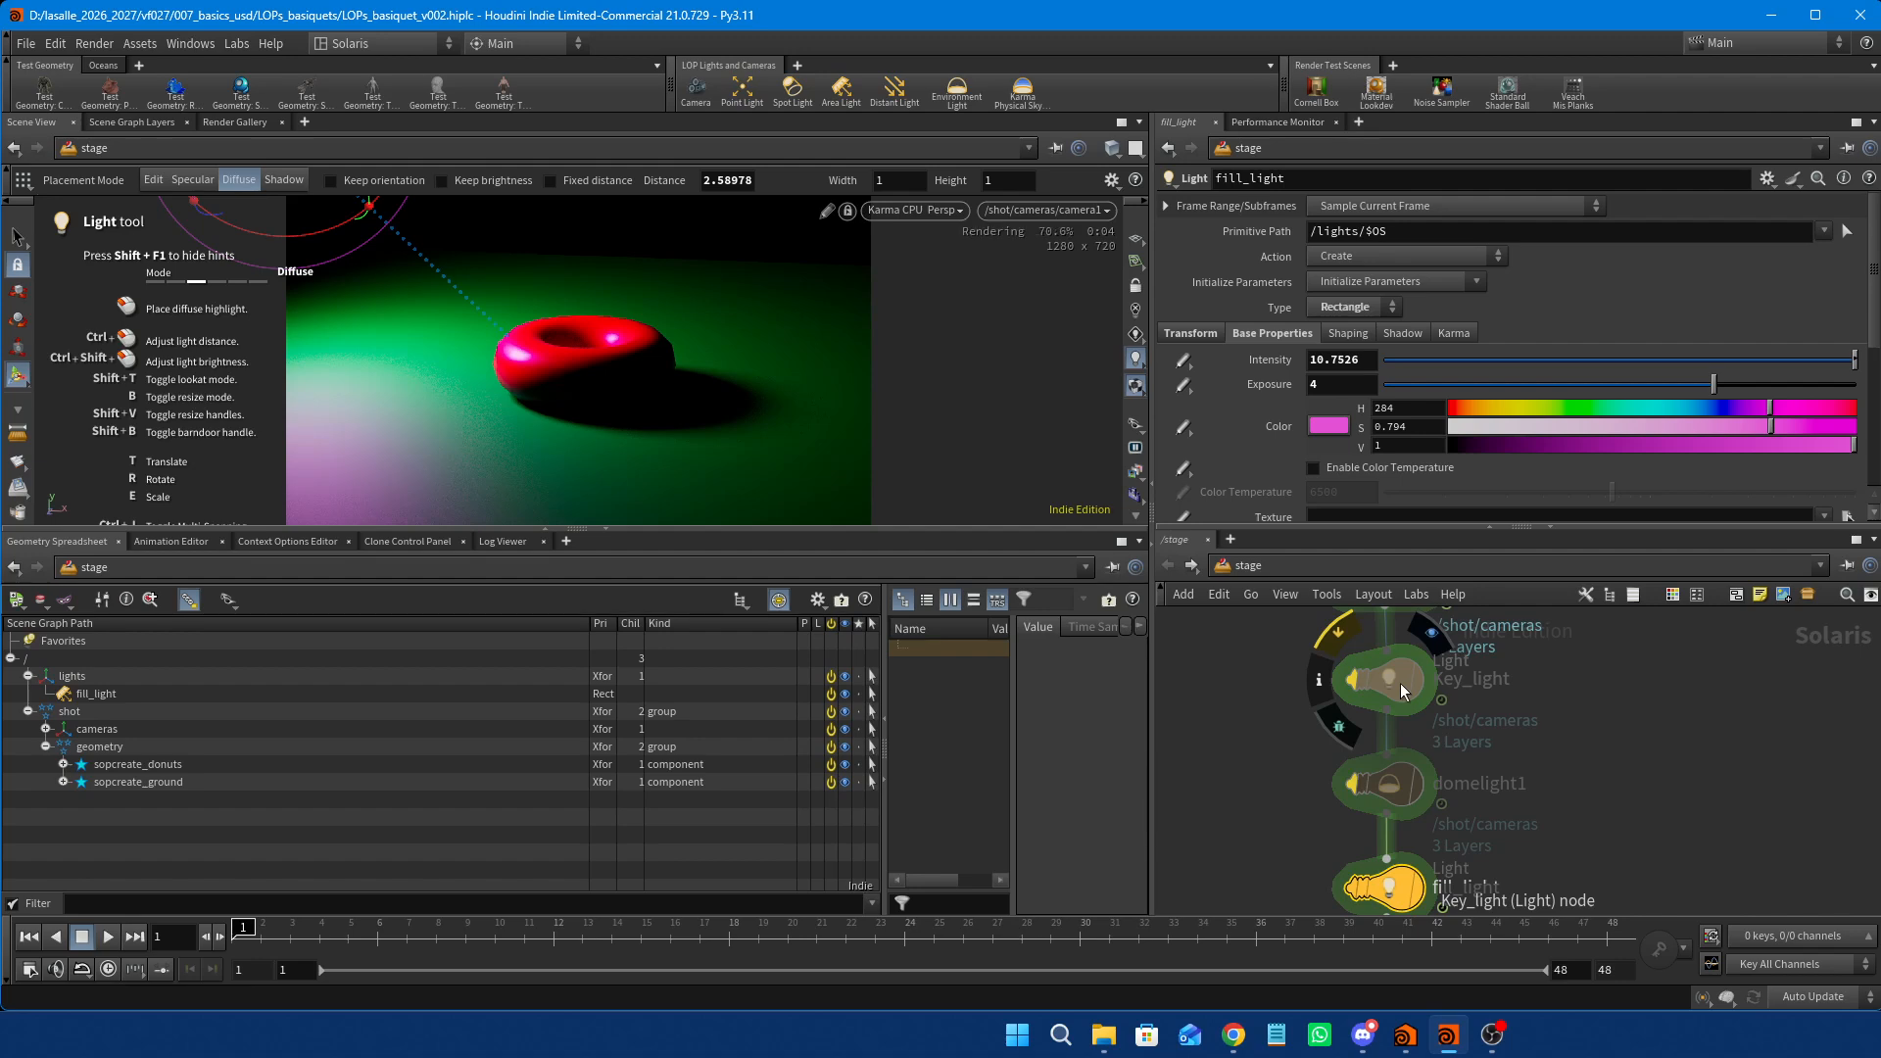
pyautogui.click(1400, 682)
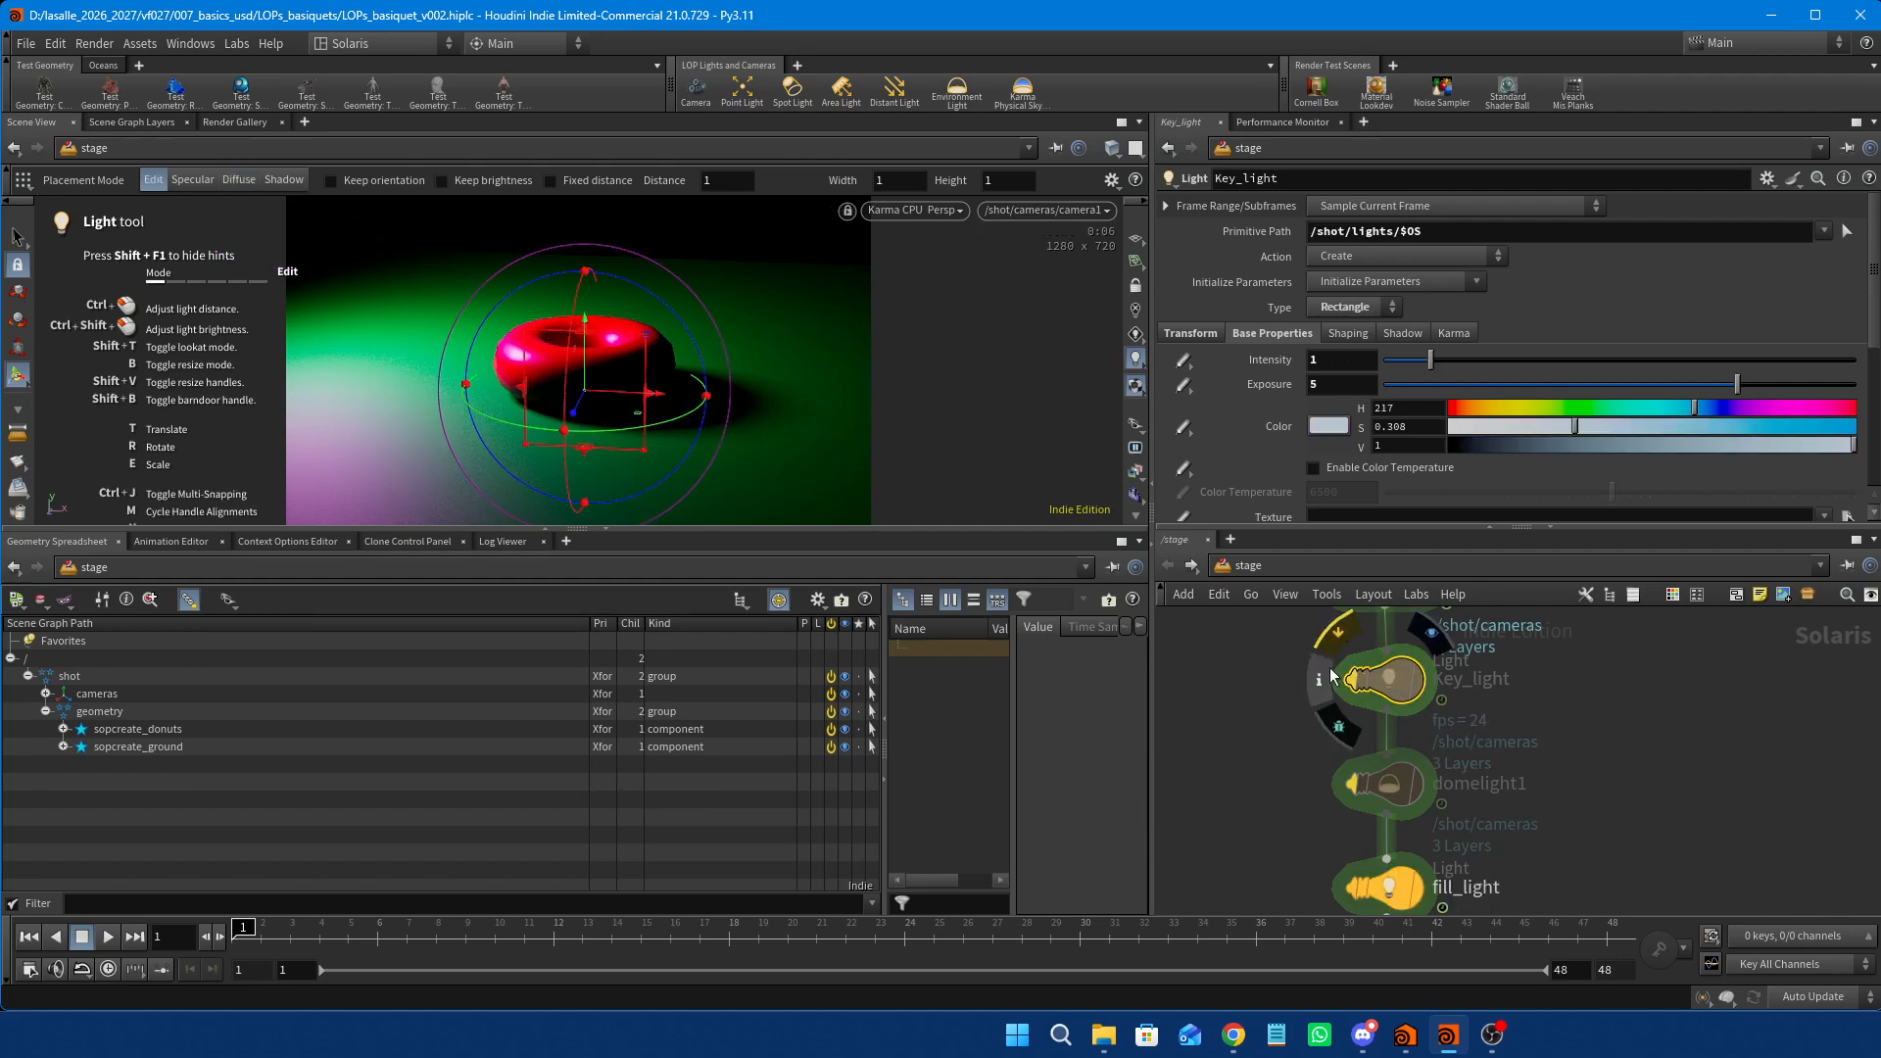
pyautogui.click(1339, 633)
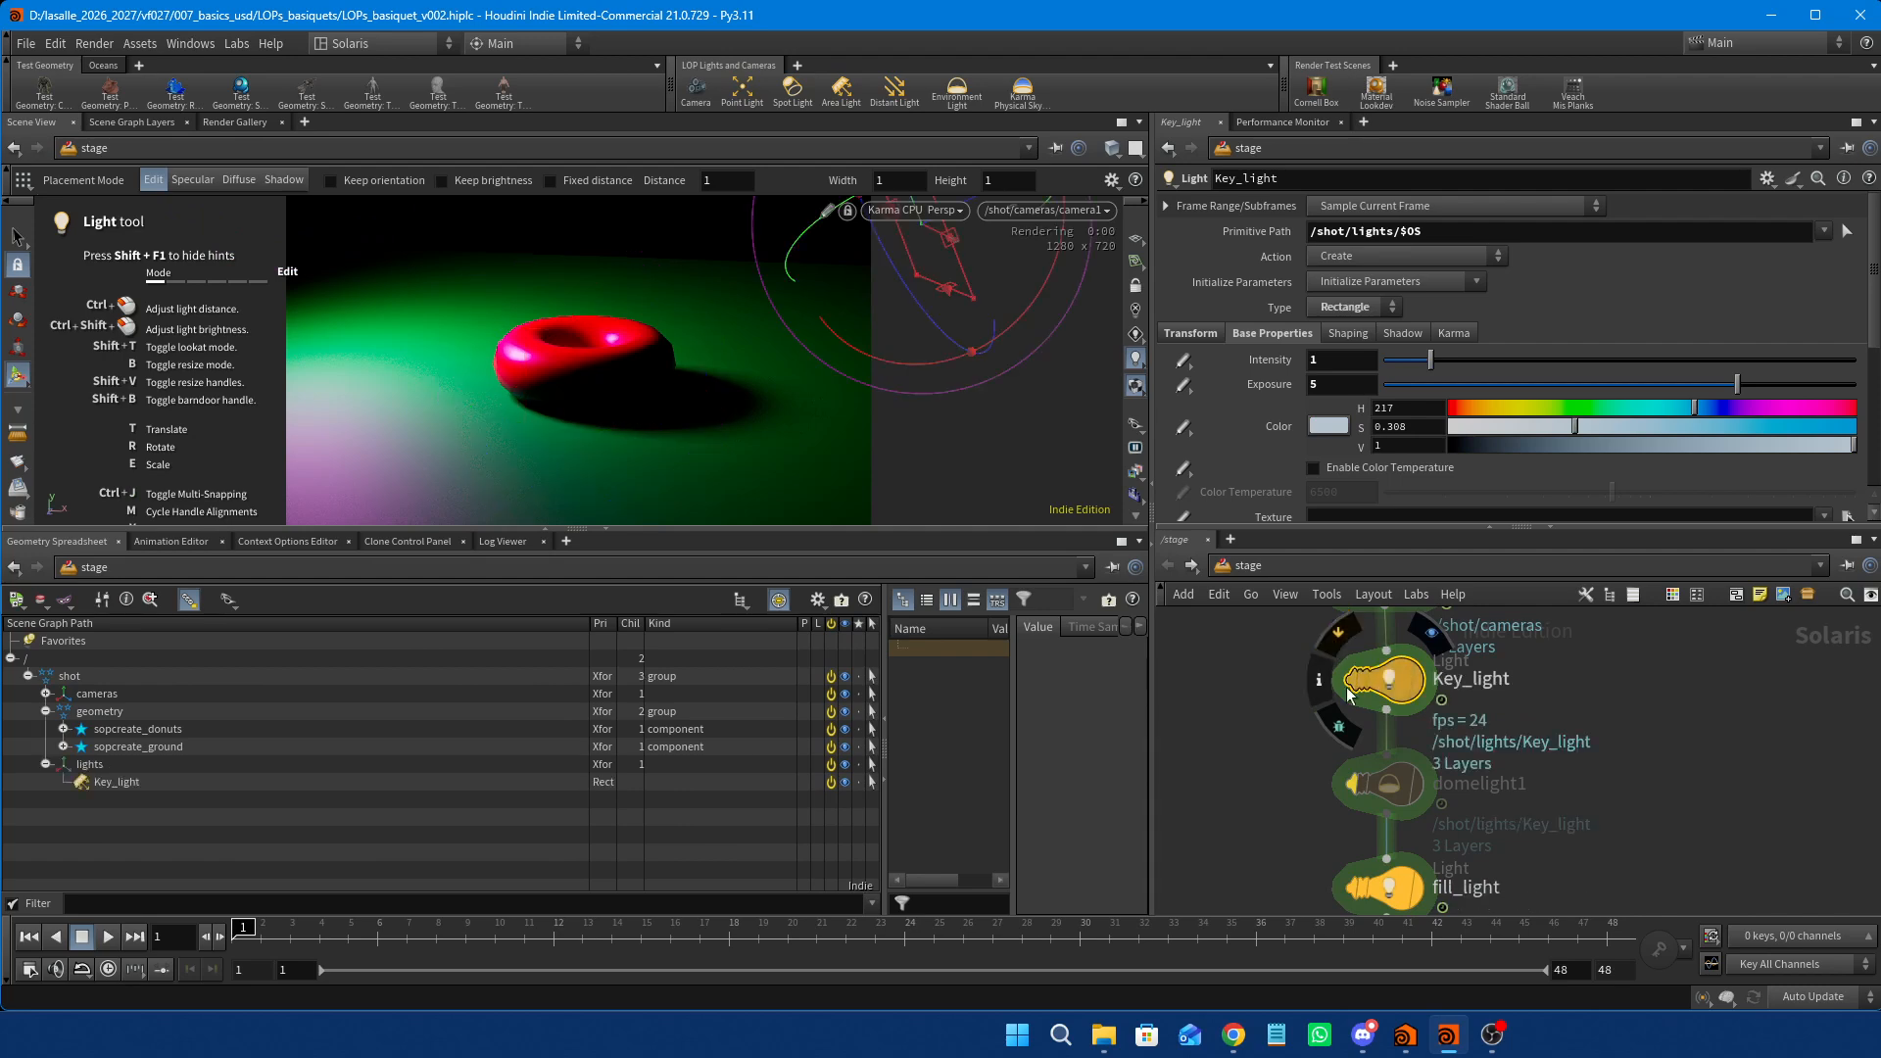
pyautogui.moveTo(1389, 788)
pyautogui.click(1342, 743)
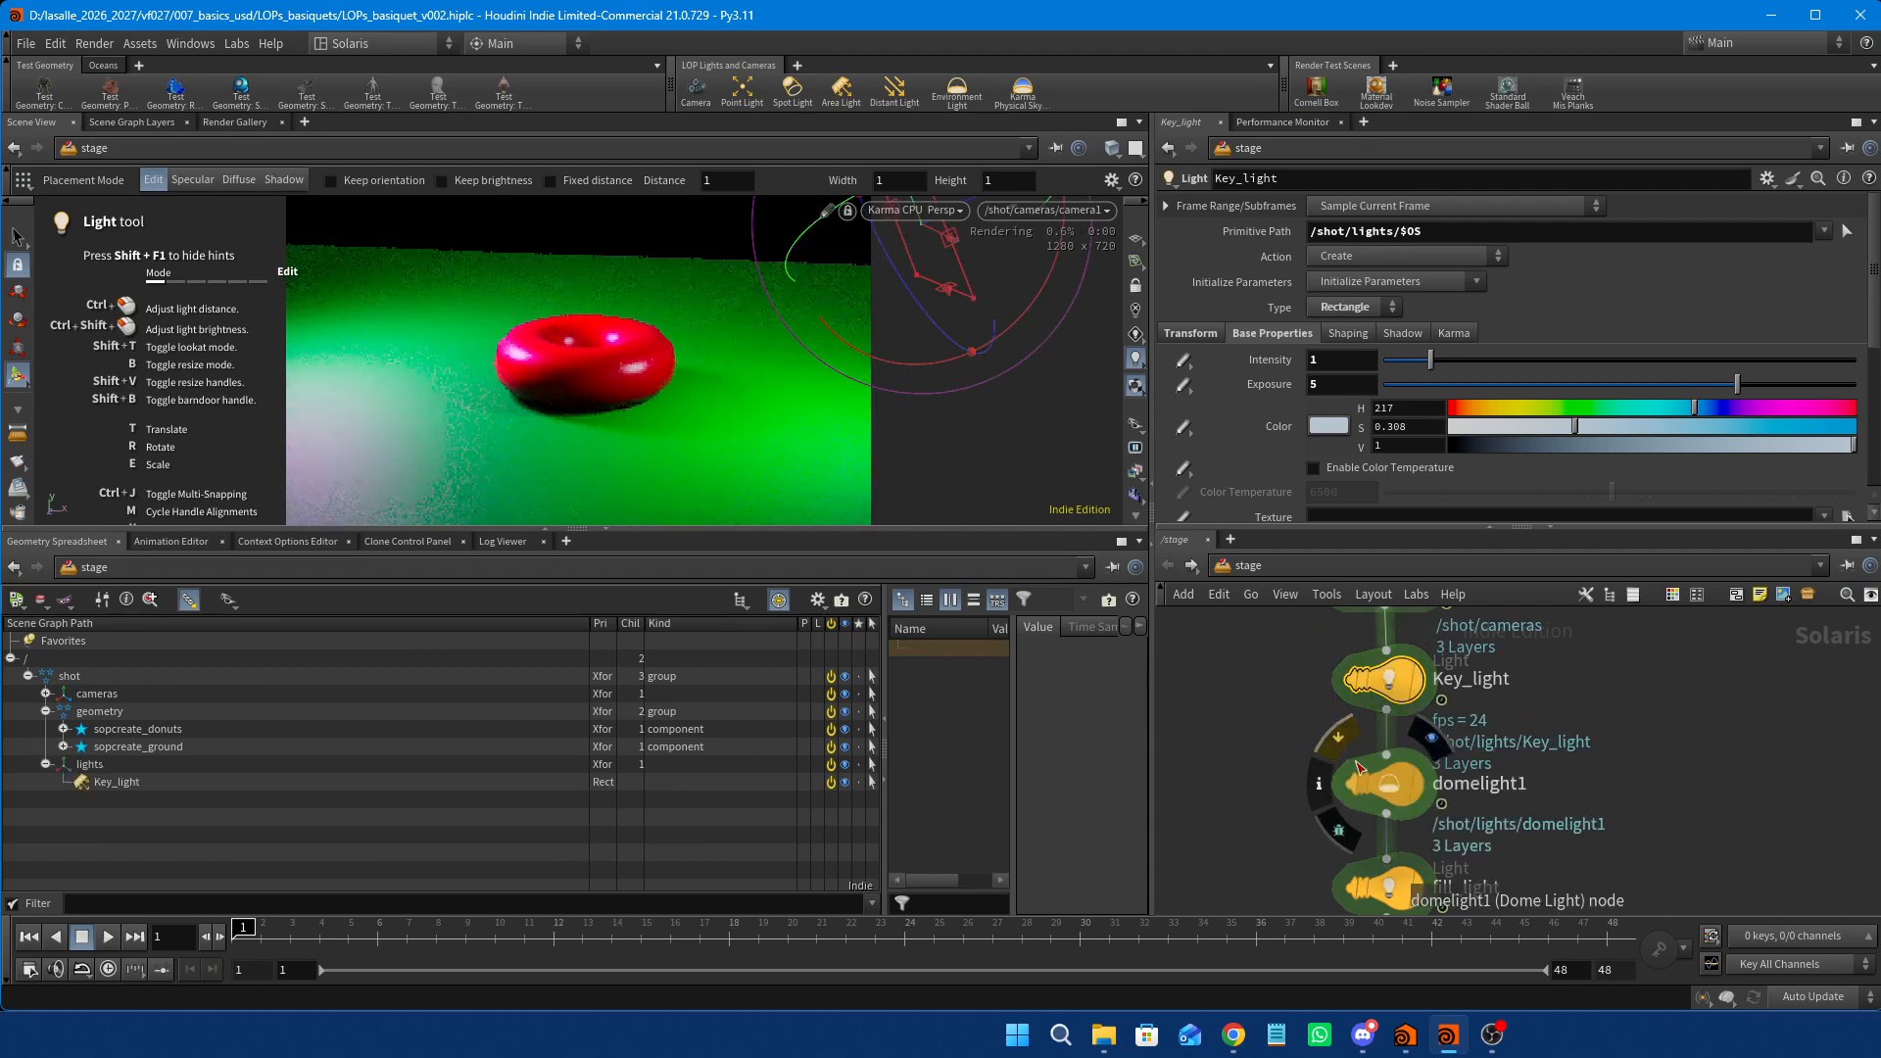
# Set fill_light's exposure to 3.
pyautogui.click(1395, 894)
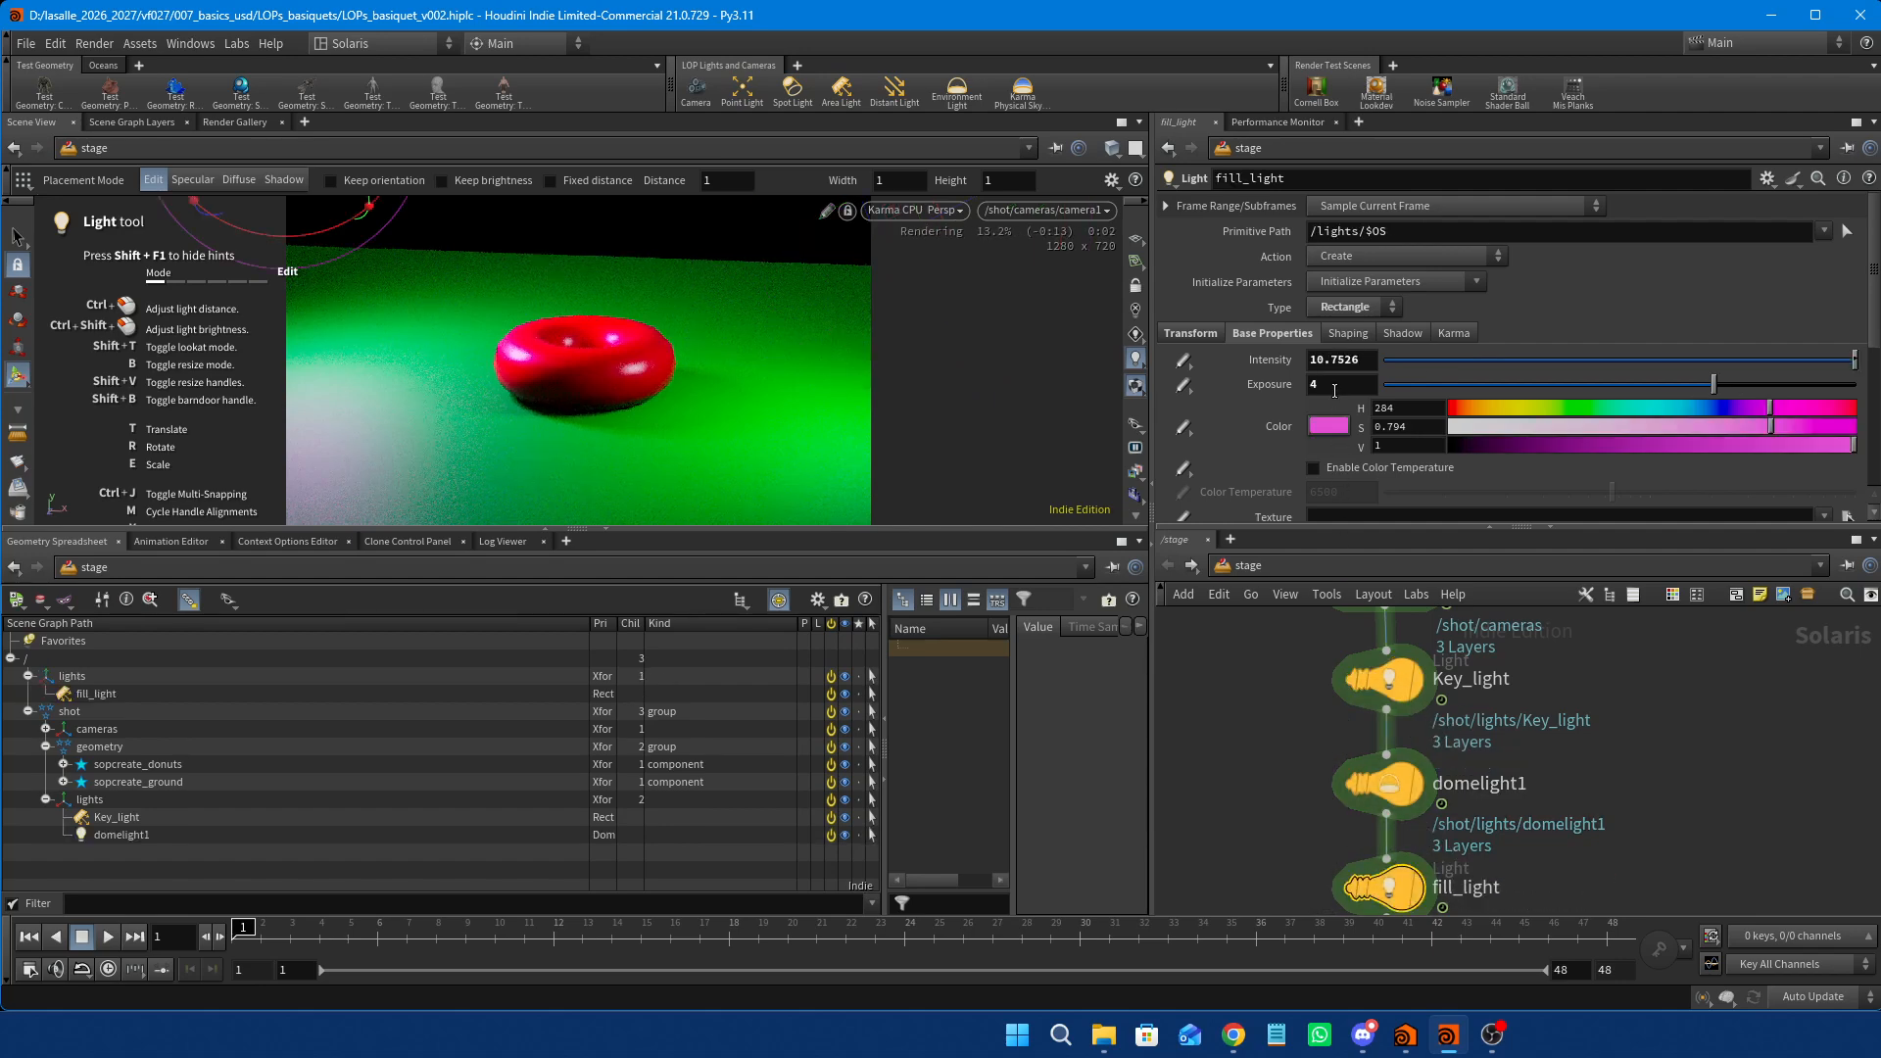
pyautogui.click(1360, 386)
pyautogui.write('3')
pyautogui.press('Return')
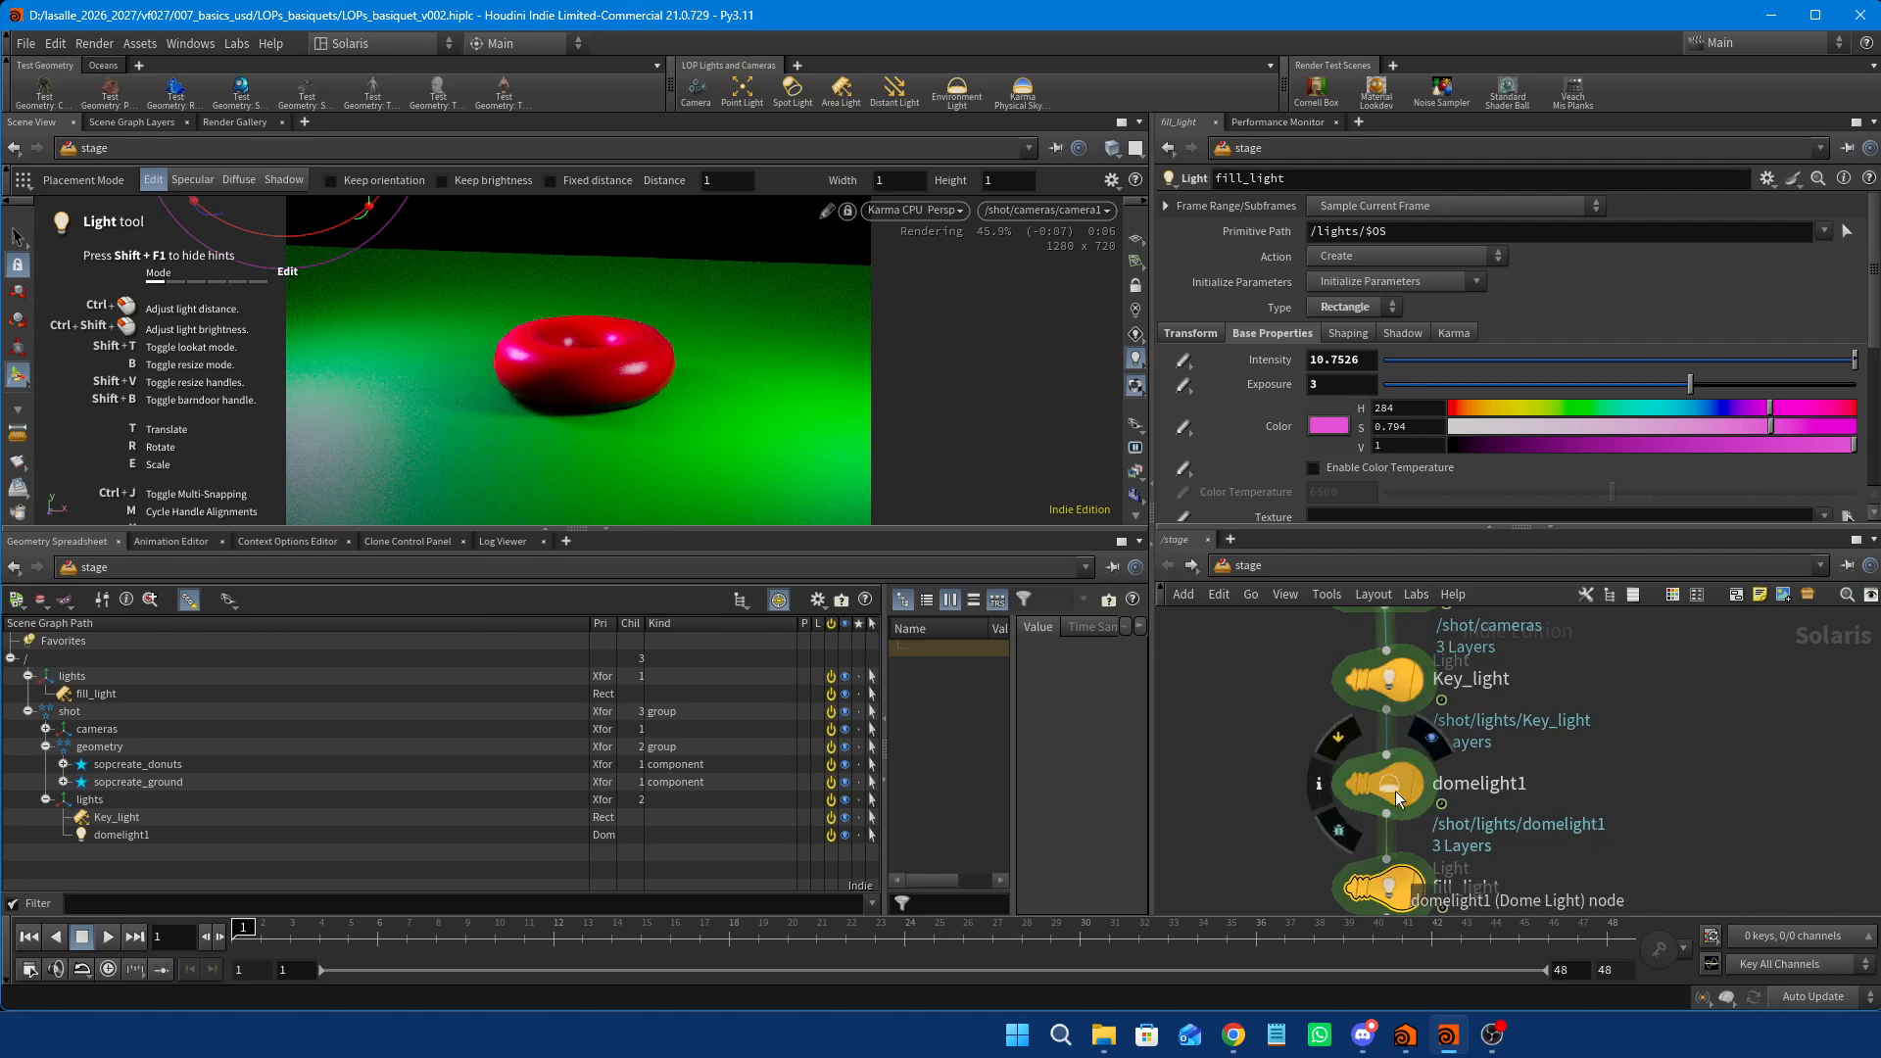
# Try an exposure of -3 on domelight1, and set it to -40 instead.
pyautogui.click(1397, 779)
pyautogui.click(1370, 359)
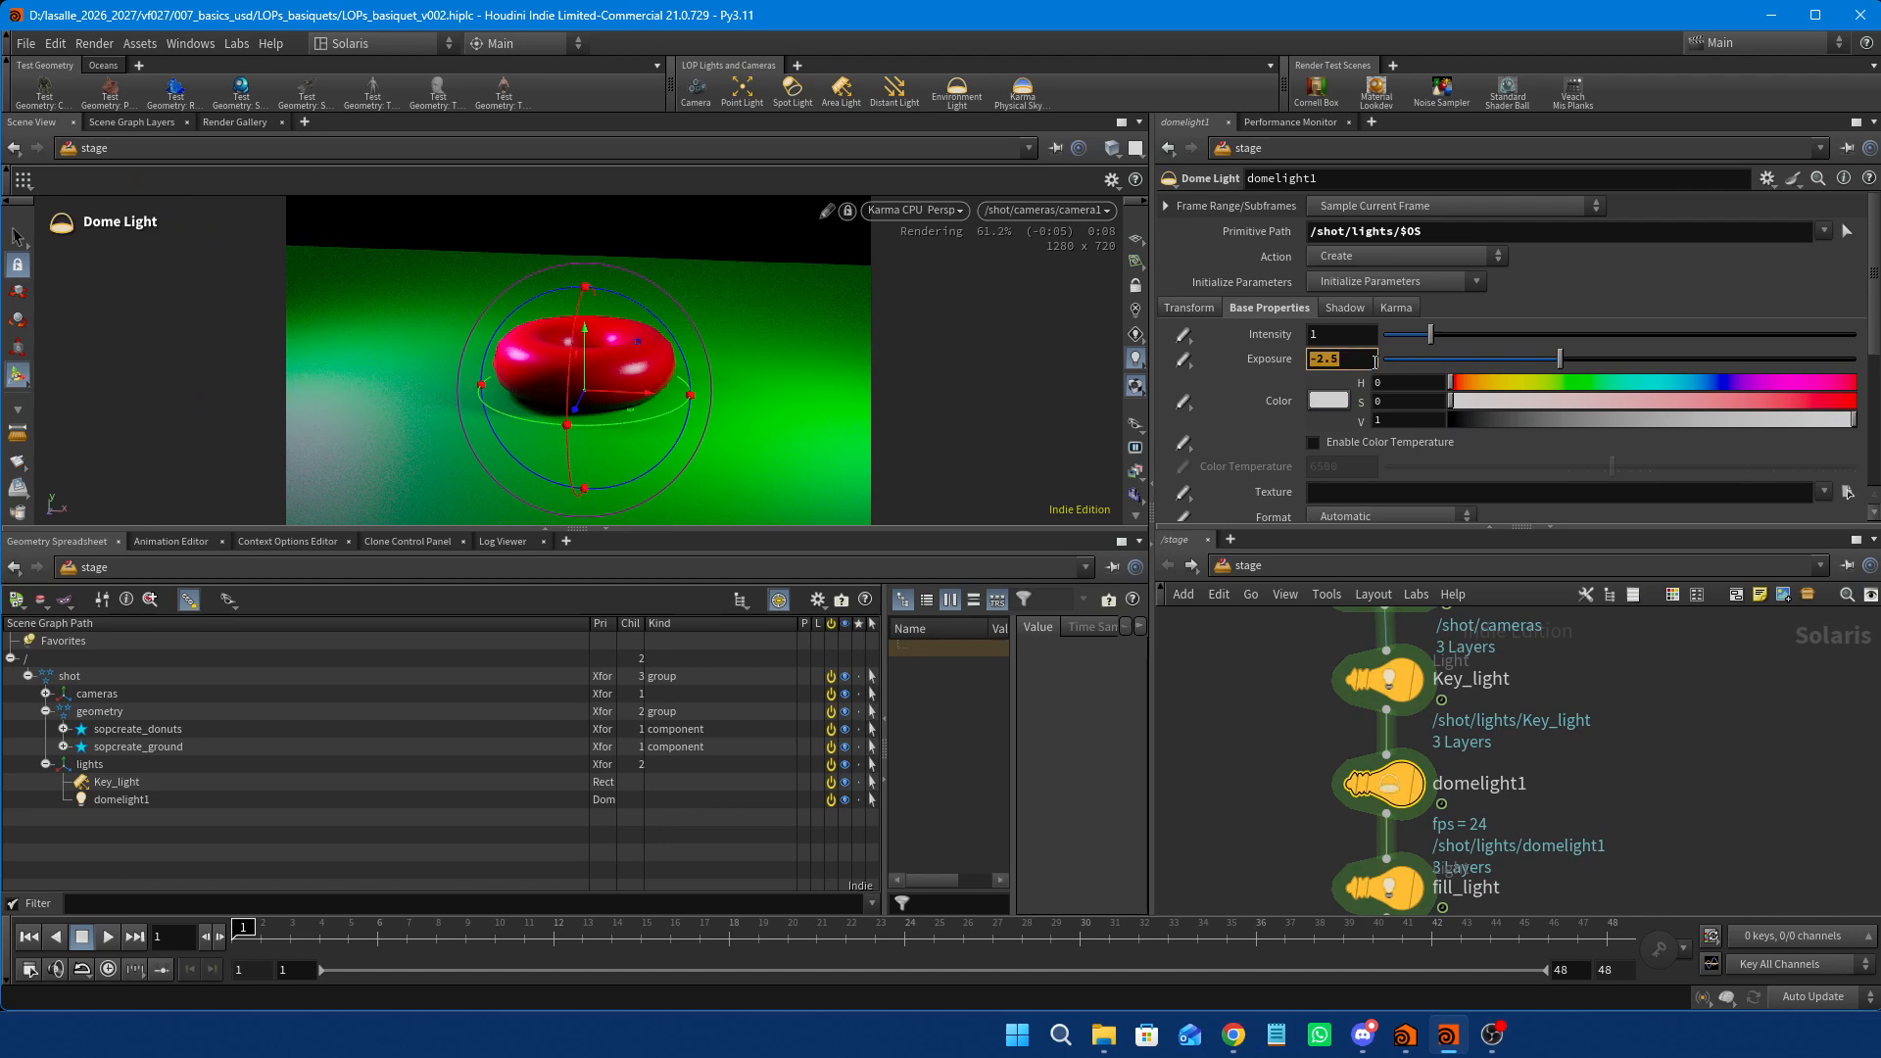
pyautogui.write('-3')
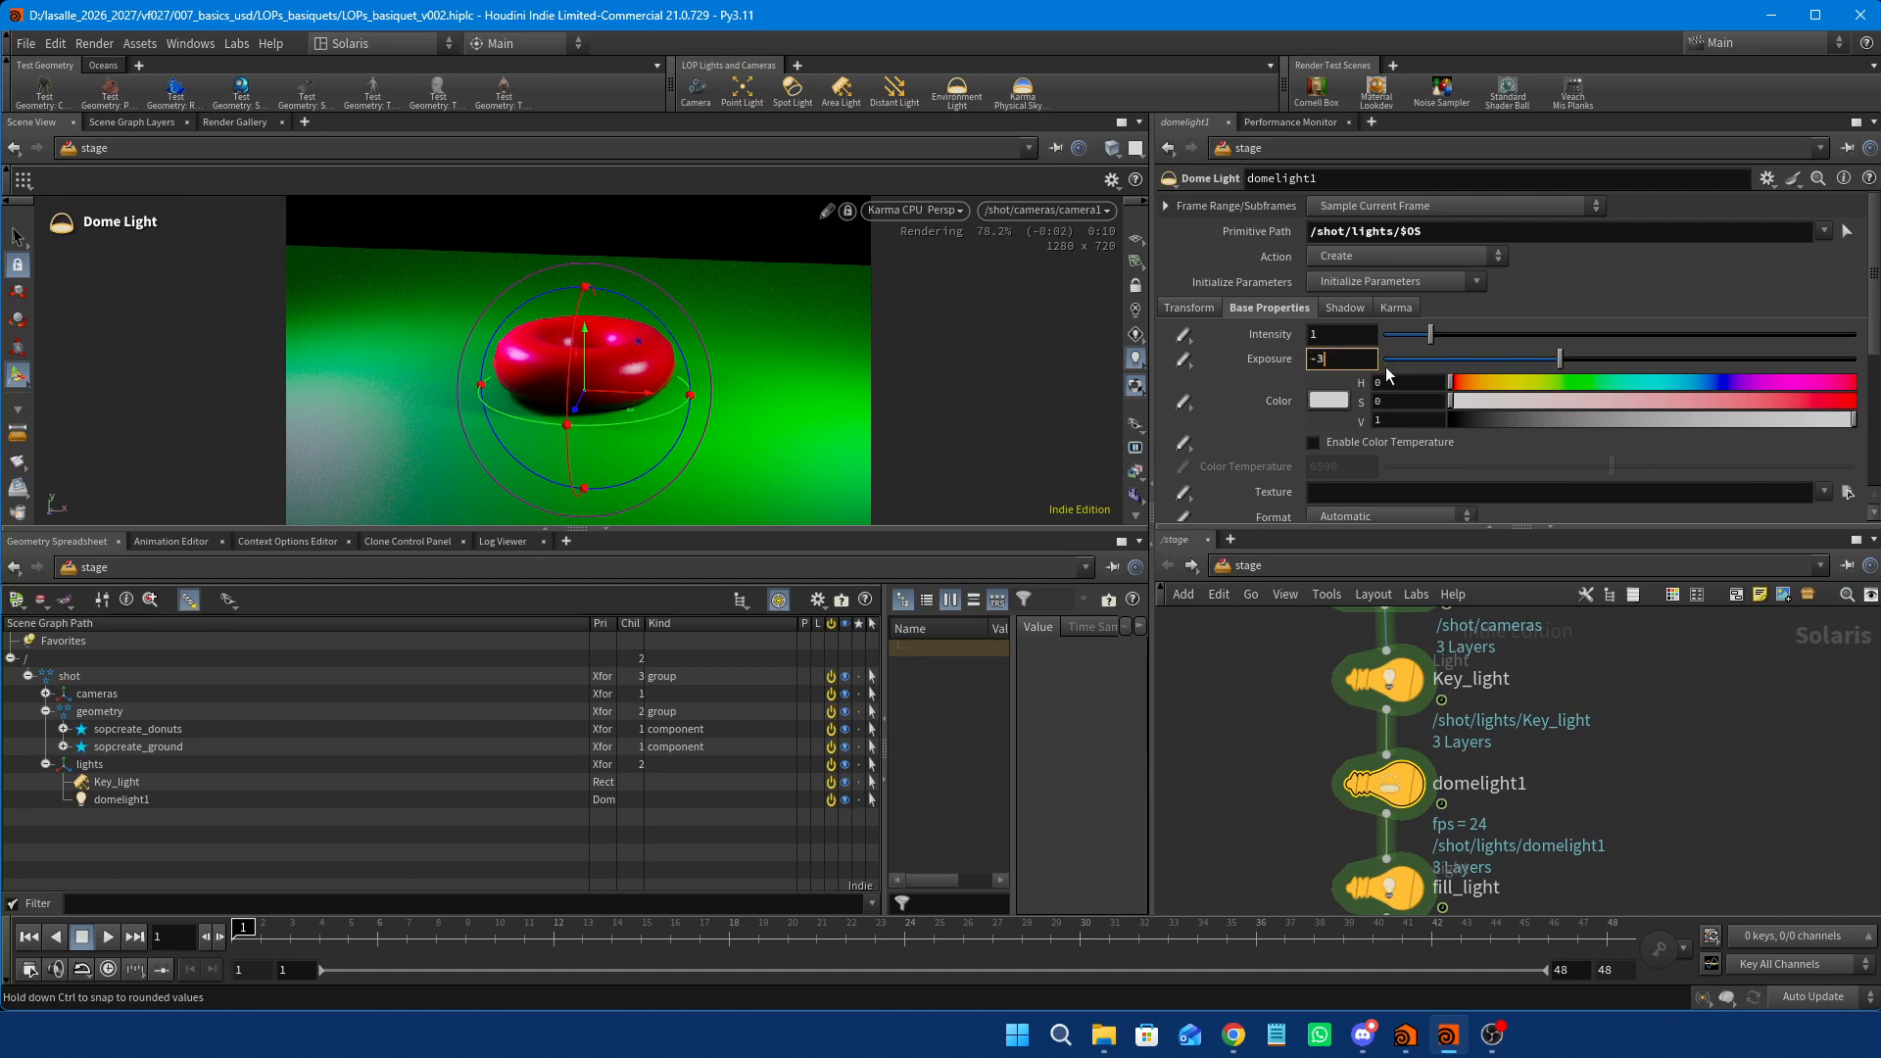
pyautogui.press('Return')
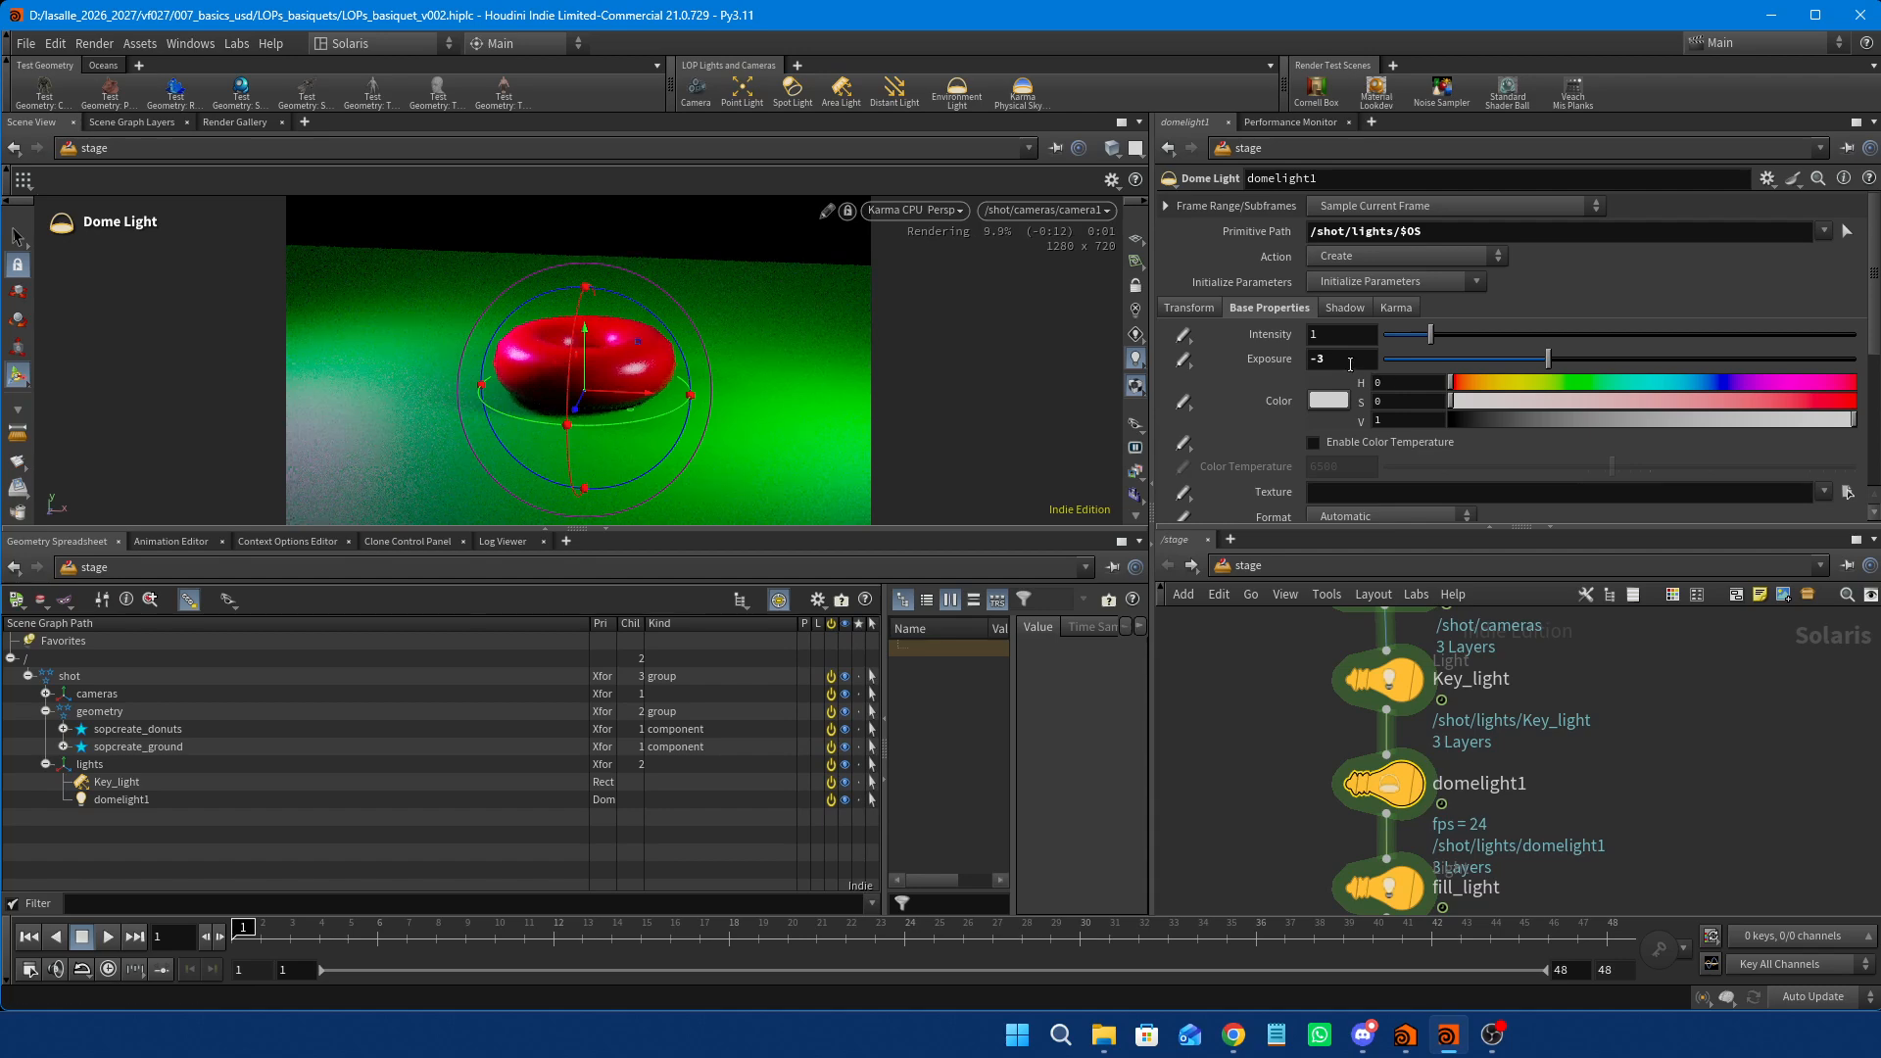
pyautogui.click(1350, 363)
pyautogui.write('-40')
pyautogui.press('Return')
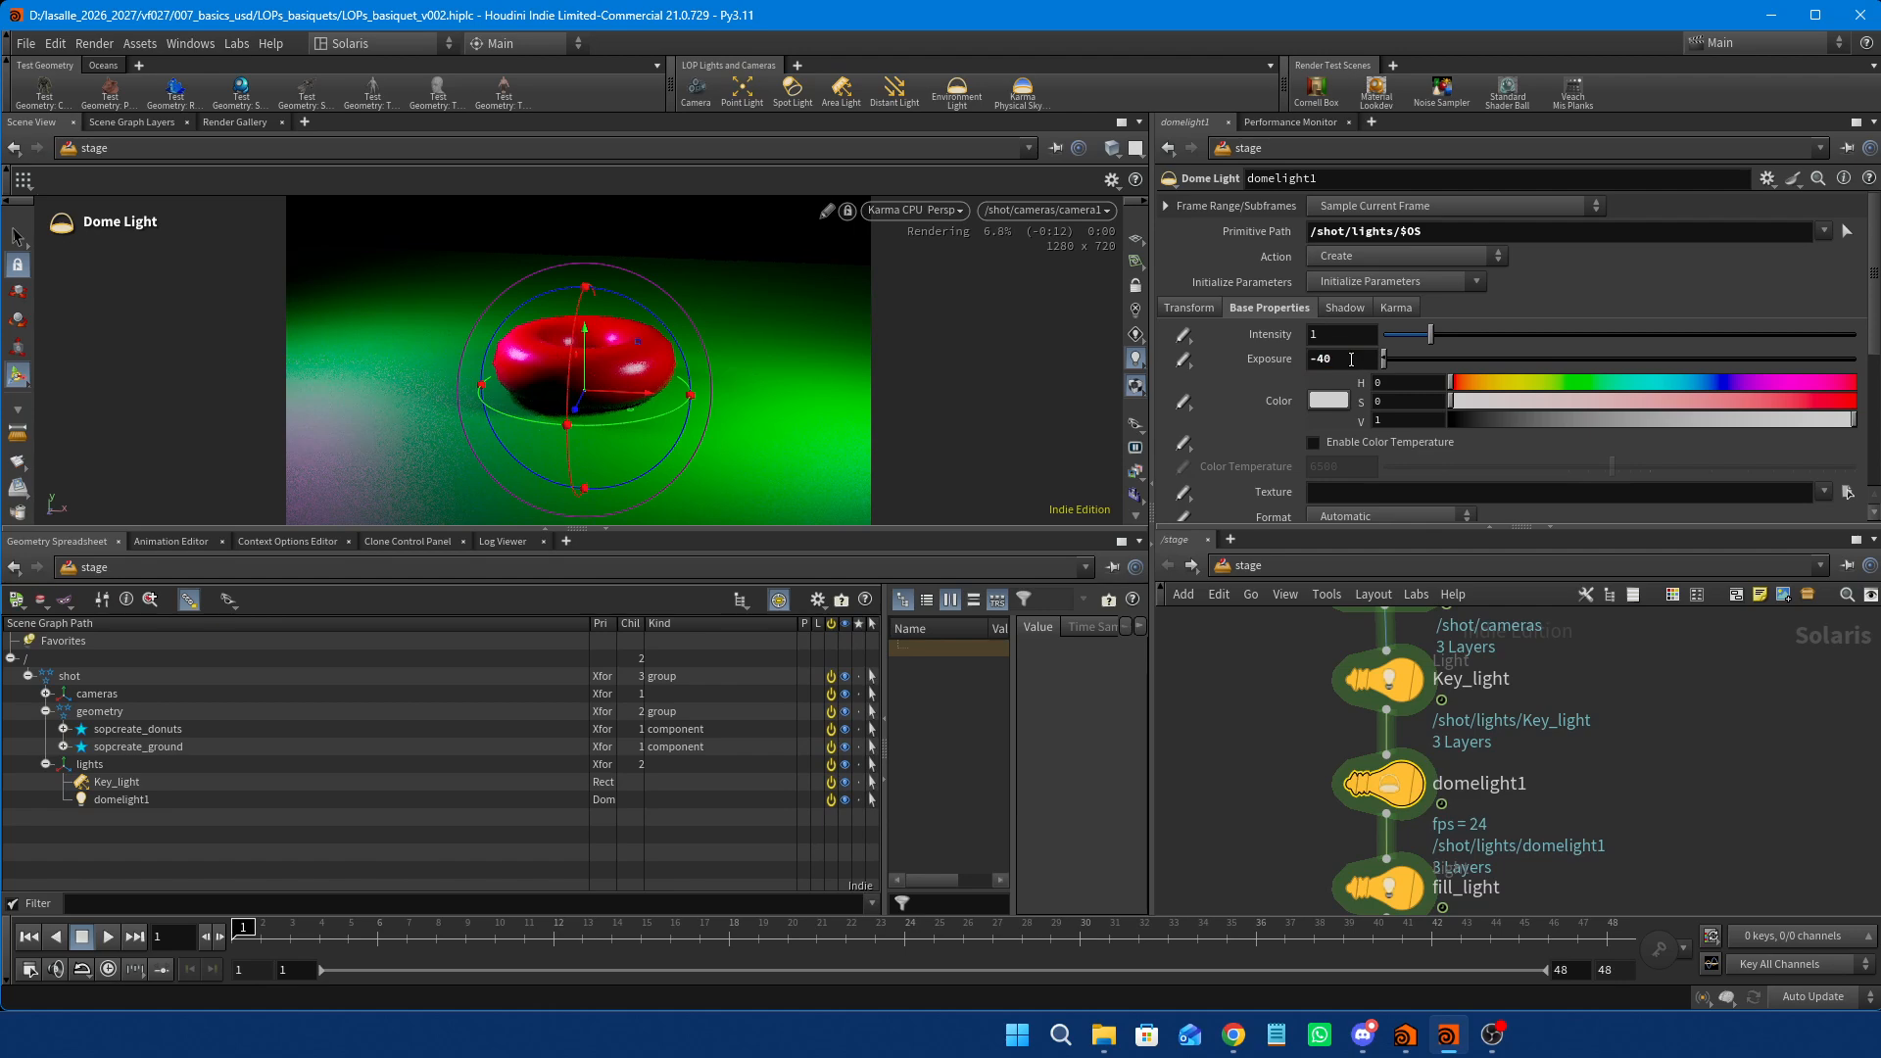
# Set Key_light's exposure to 5.5.
pyautogui.click(1380, 660)
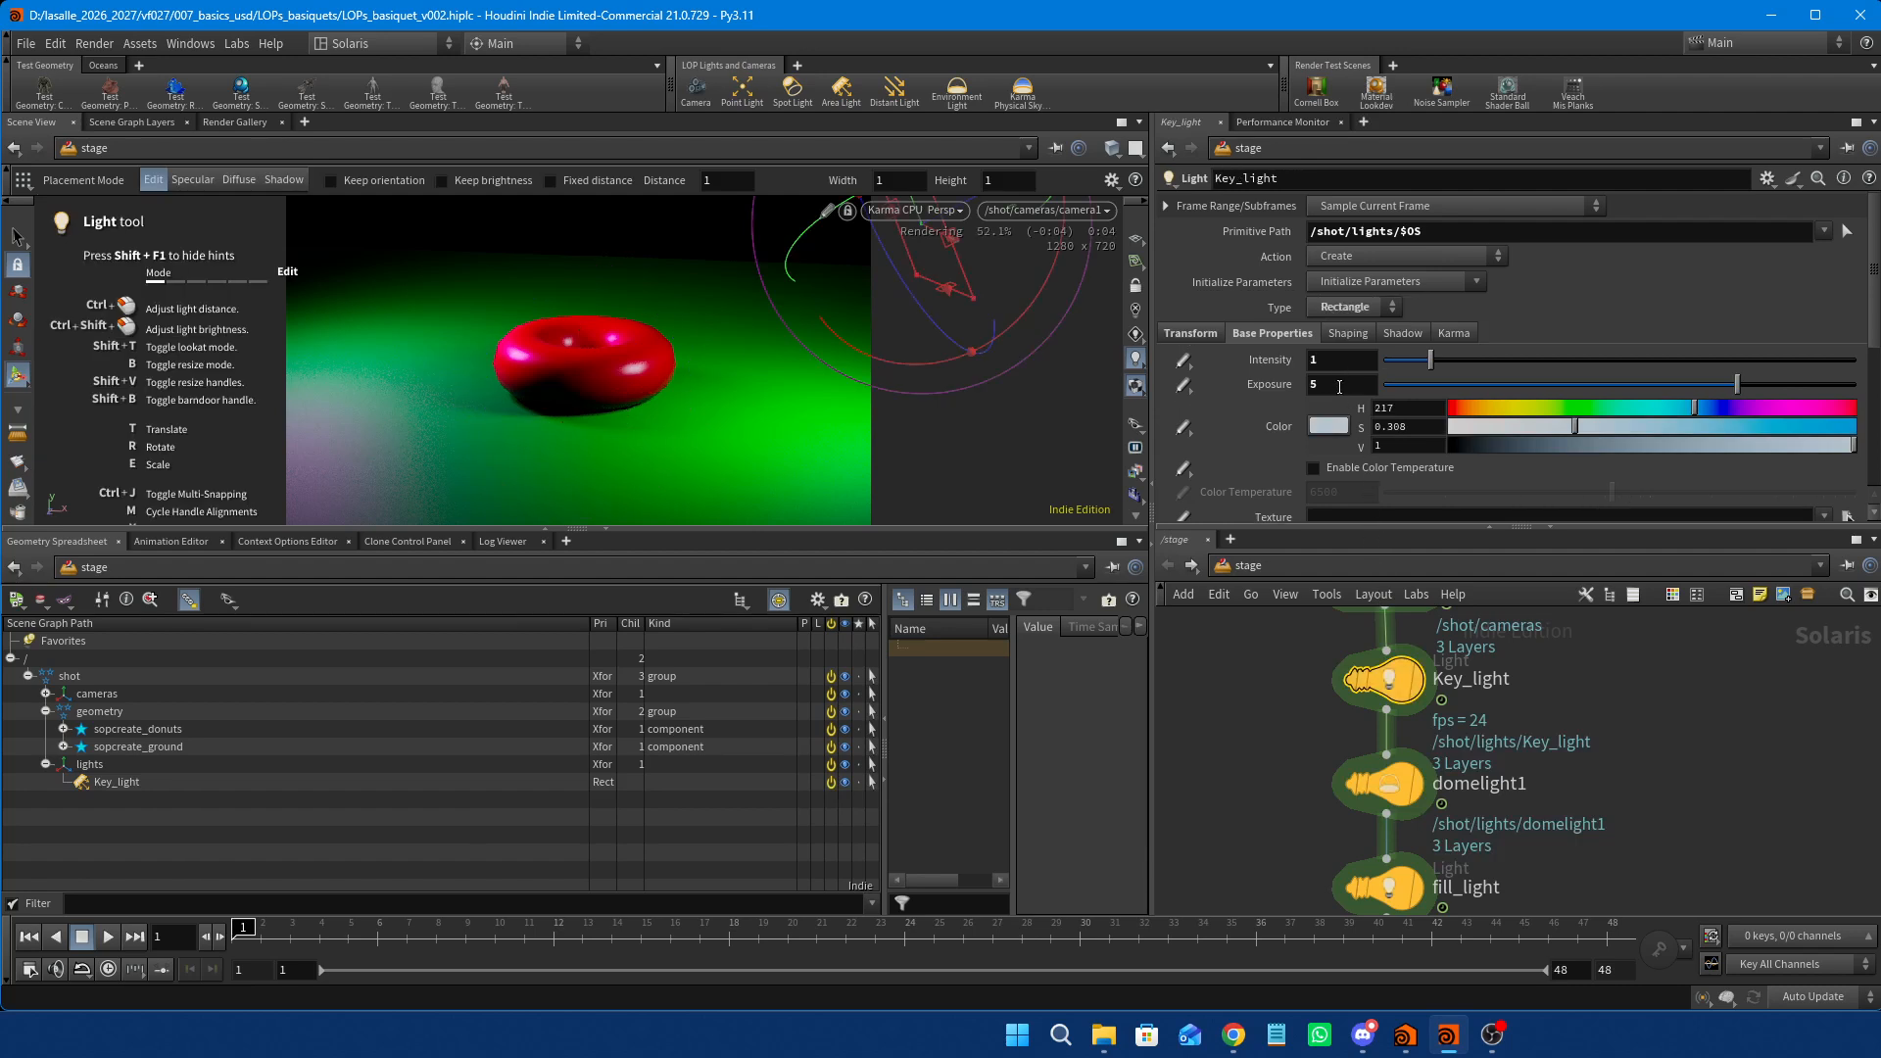
pyautogui.click(1339, 386)
pyautogui.write('.5')
pyautogui.press('Return')
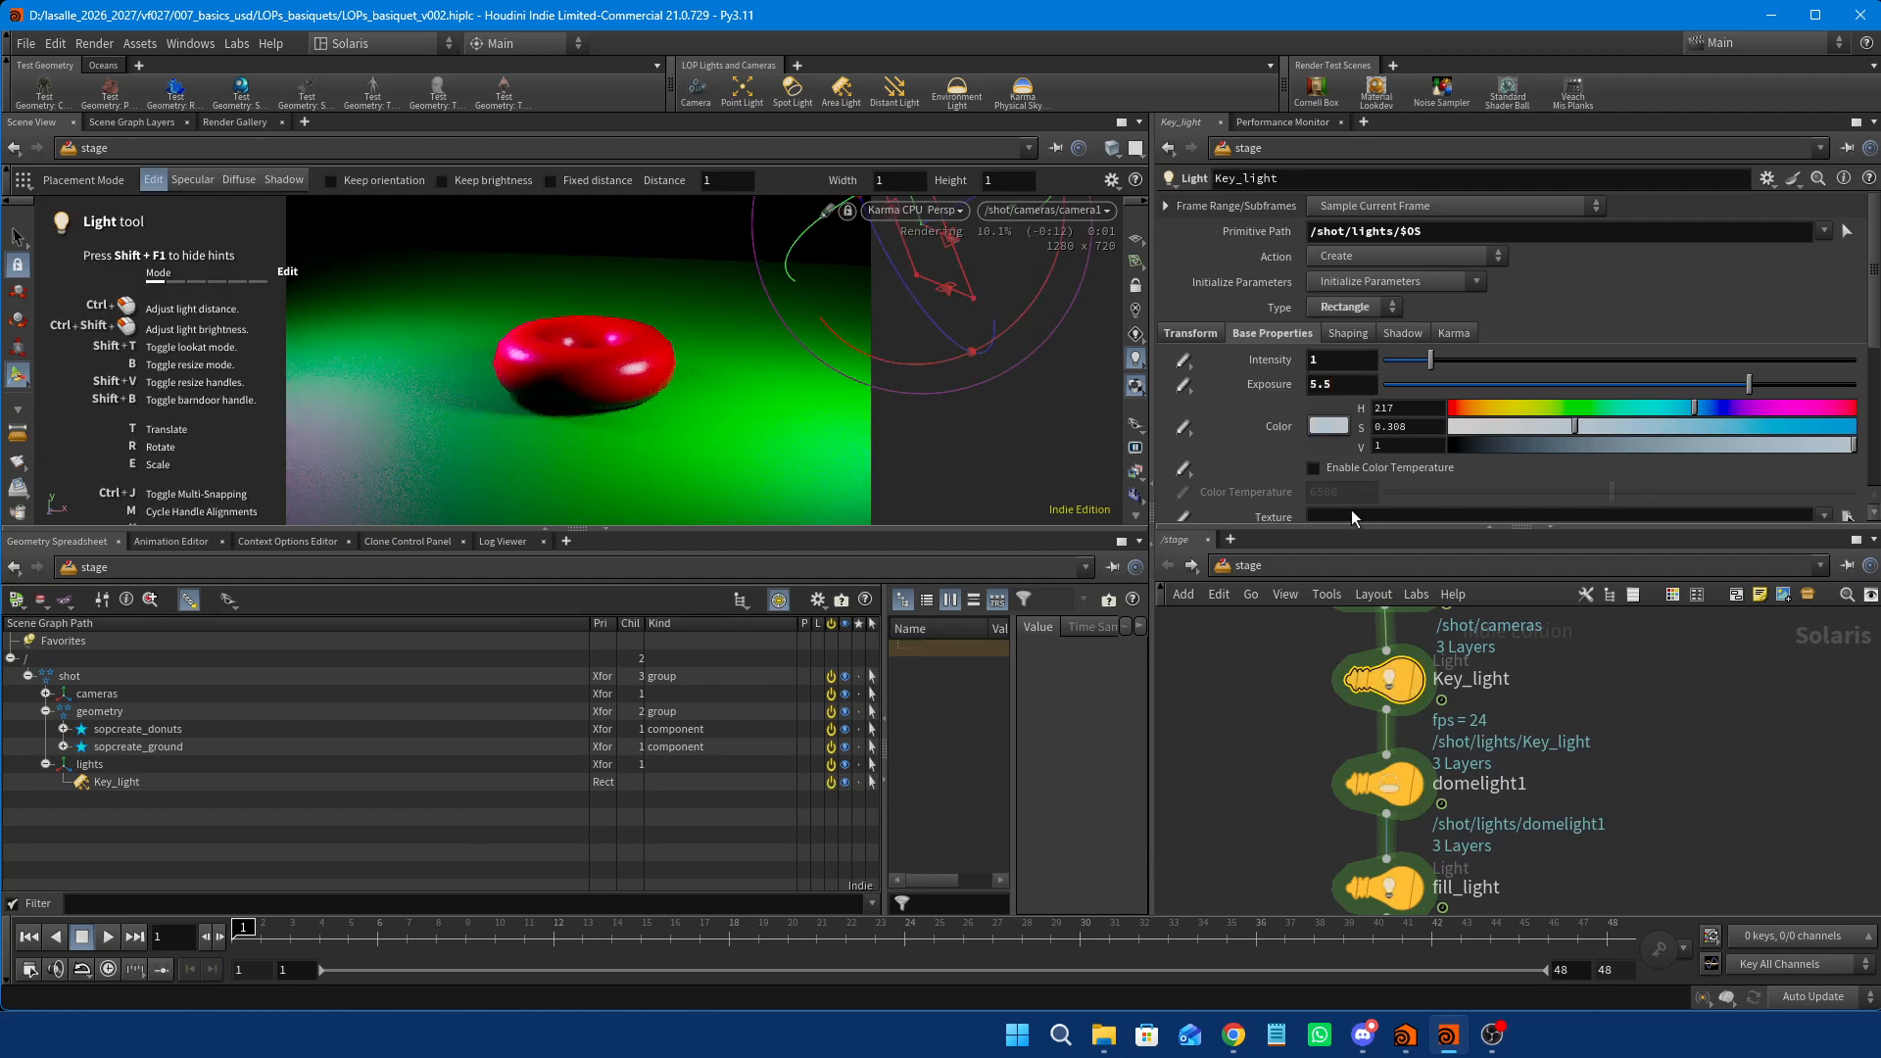
pyautogui.scroll(-3, 1626, 766)
pyautogui.moveTo(1646, 809); pyautogui.dragTo(1571, 737, button='middle')
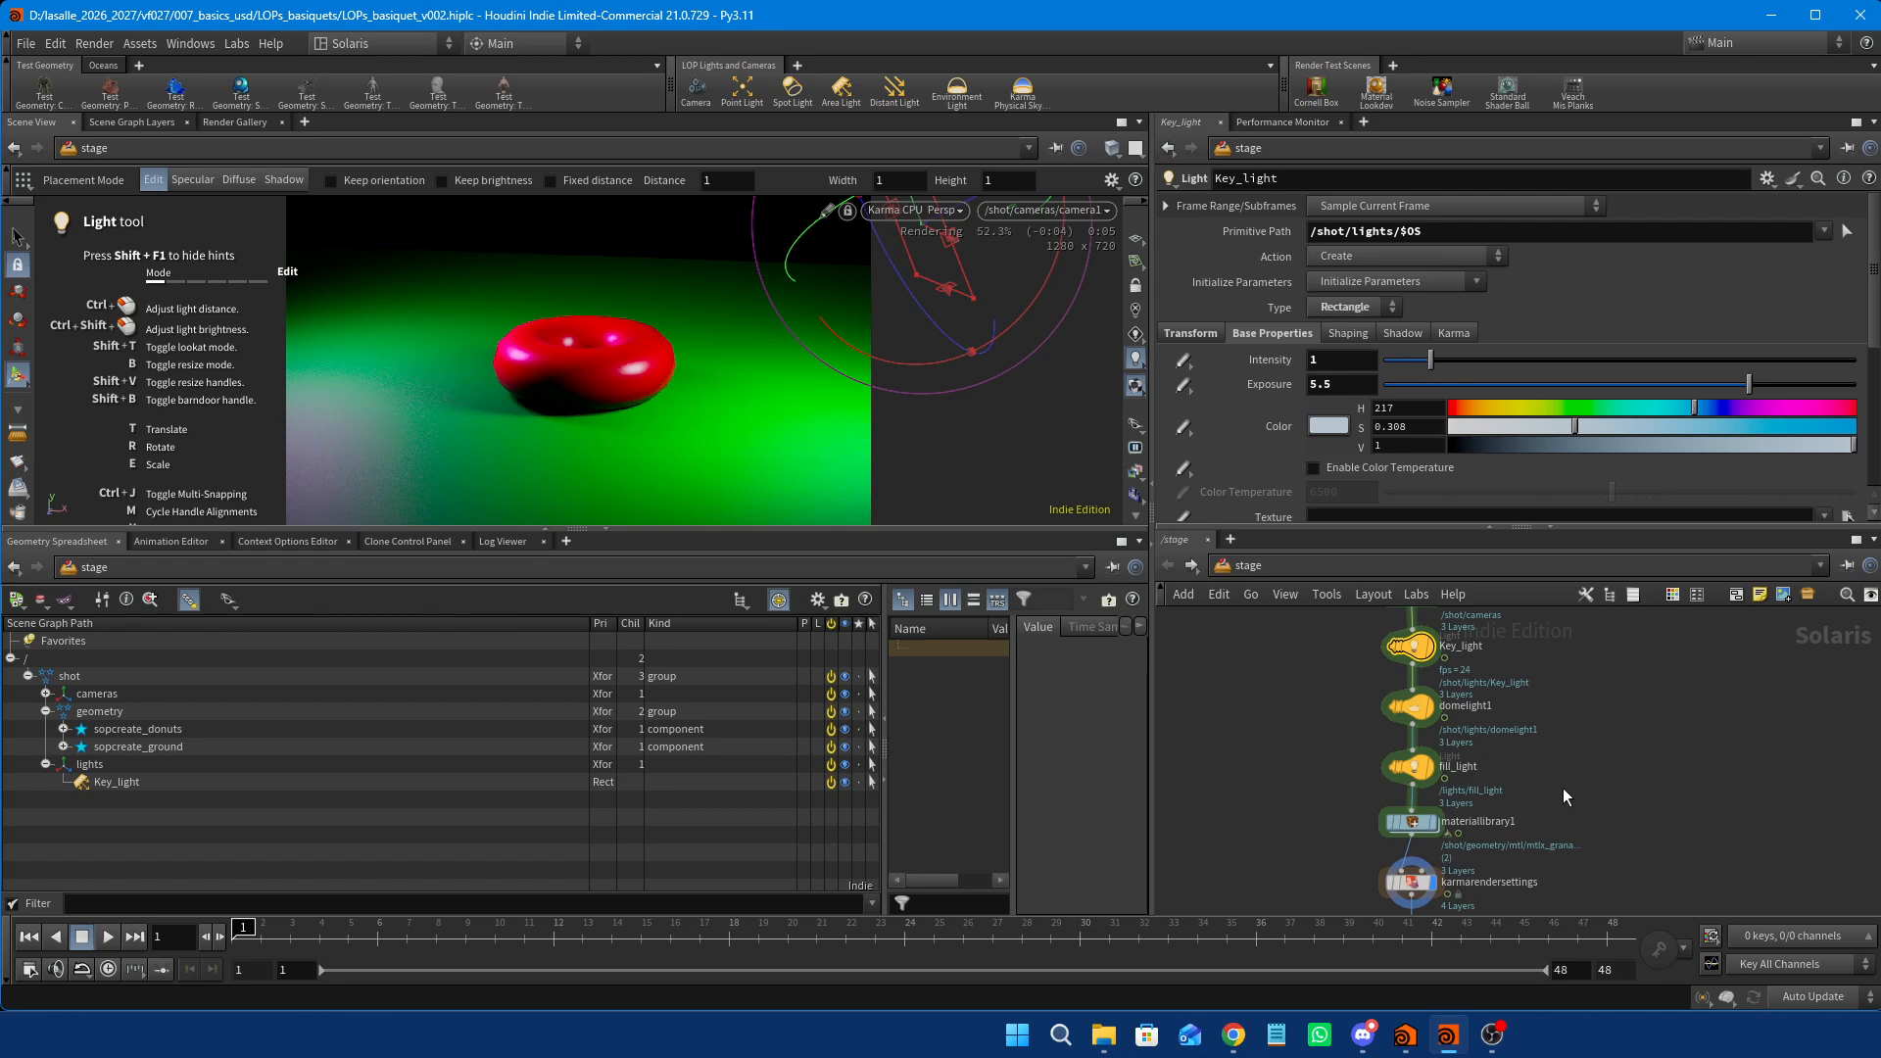
# Set the fill_light node's intensity to 1.
pyautogui.scroll(1, 1562, 787)
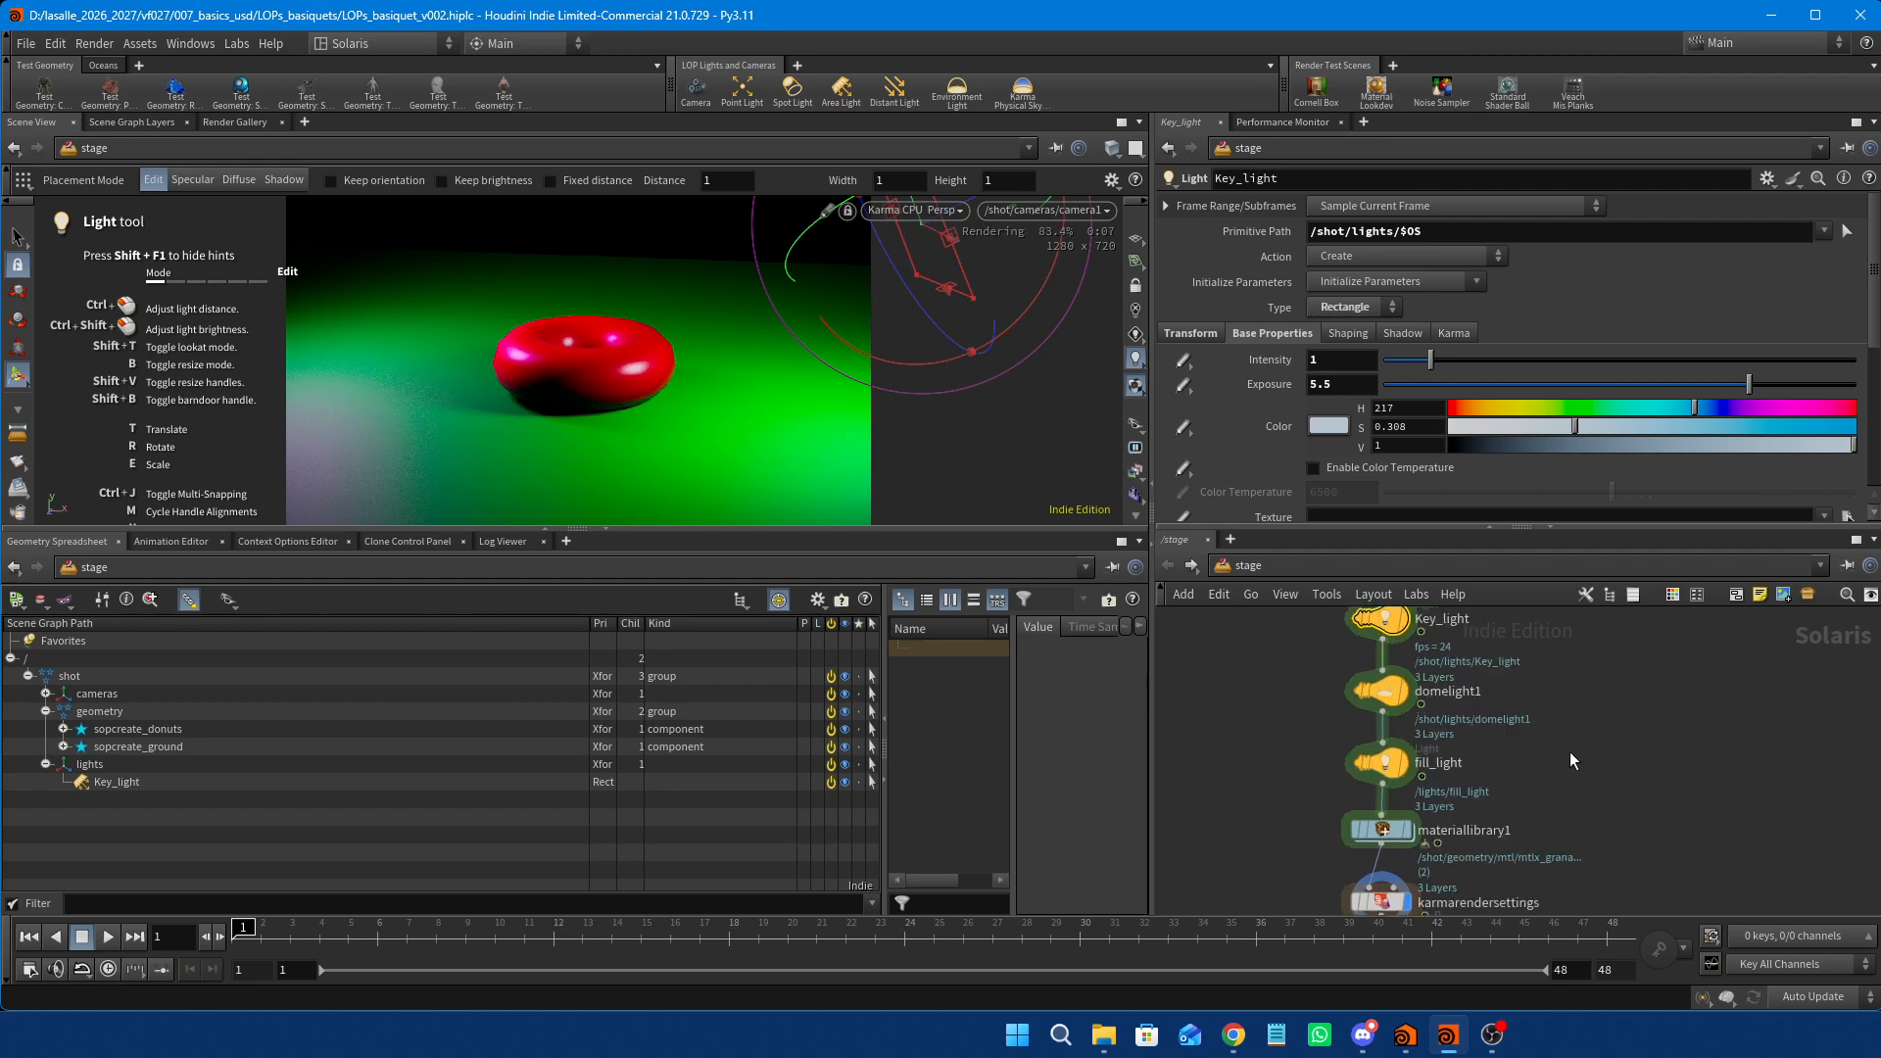
pyautogui.moveTo(1391, 769)
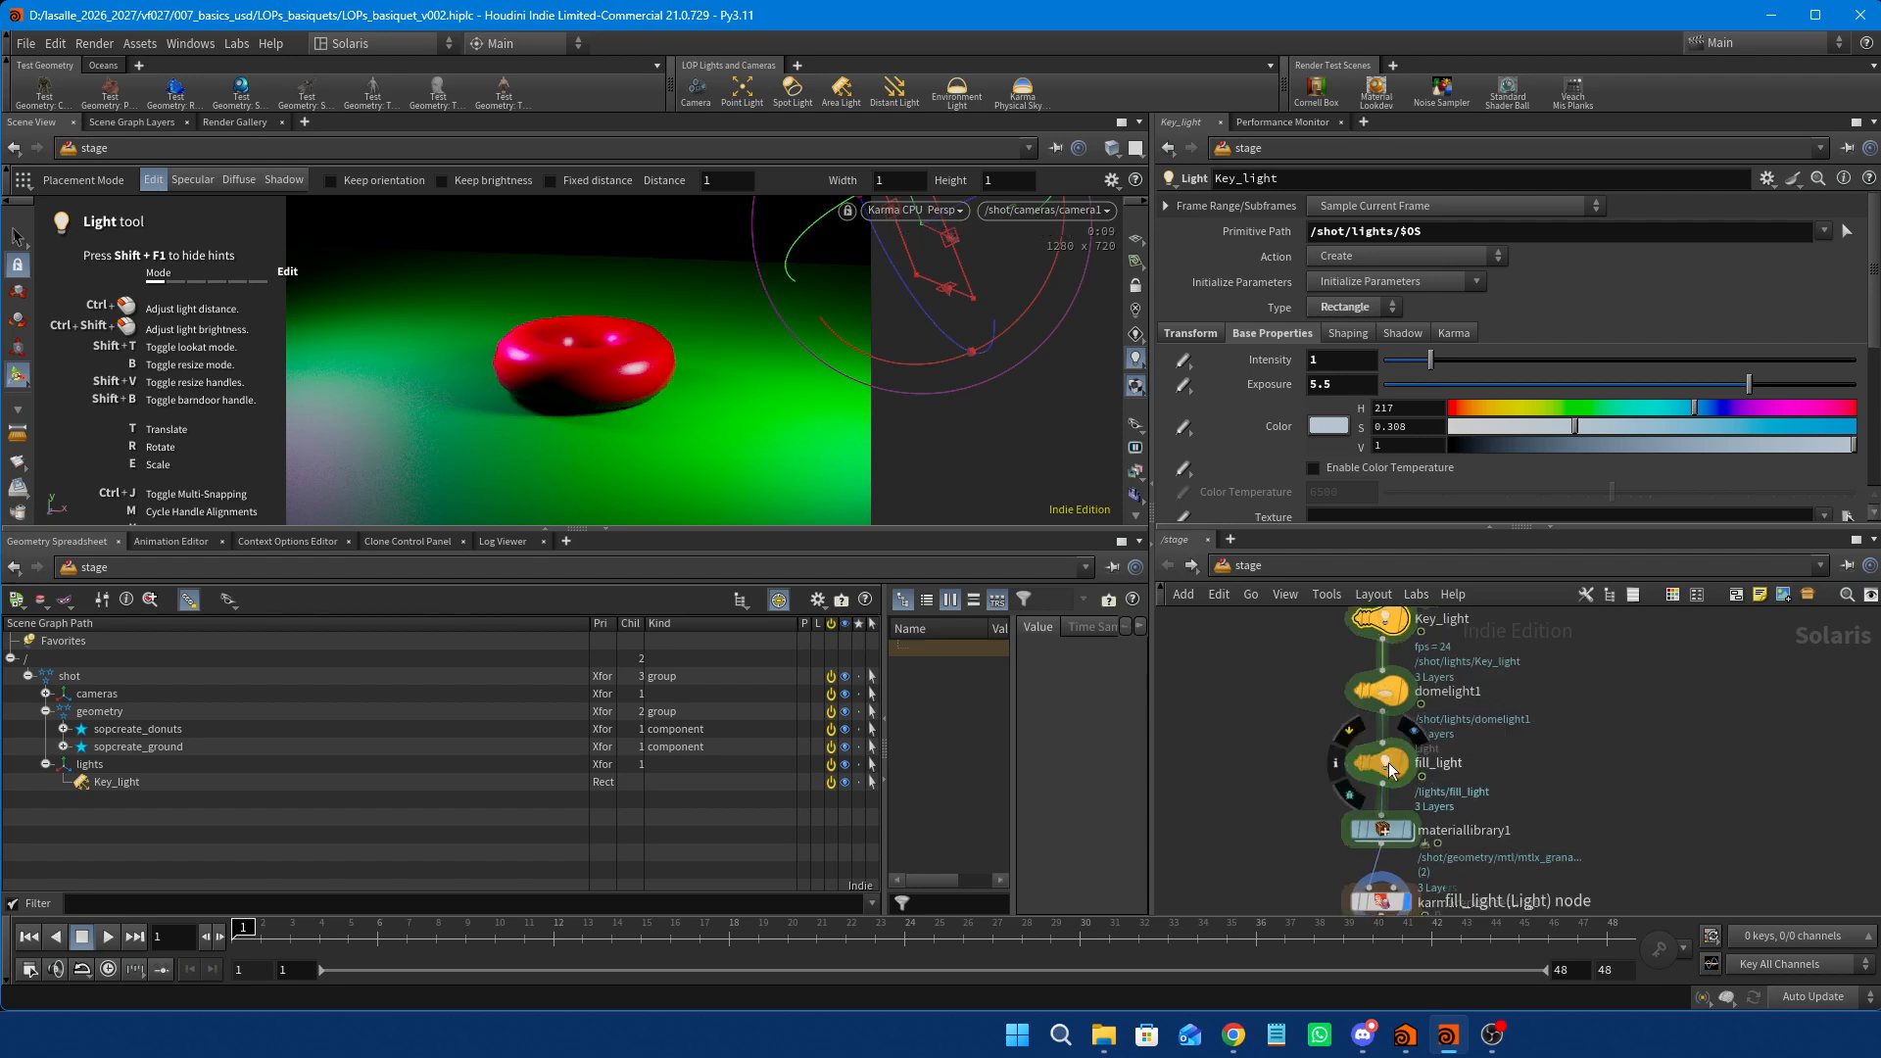
pyautogui.click(1391, 769)
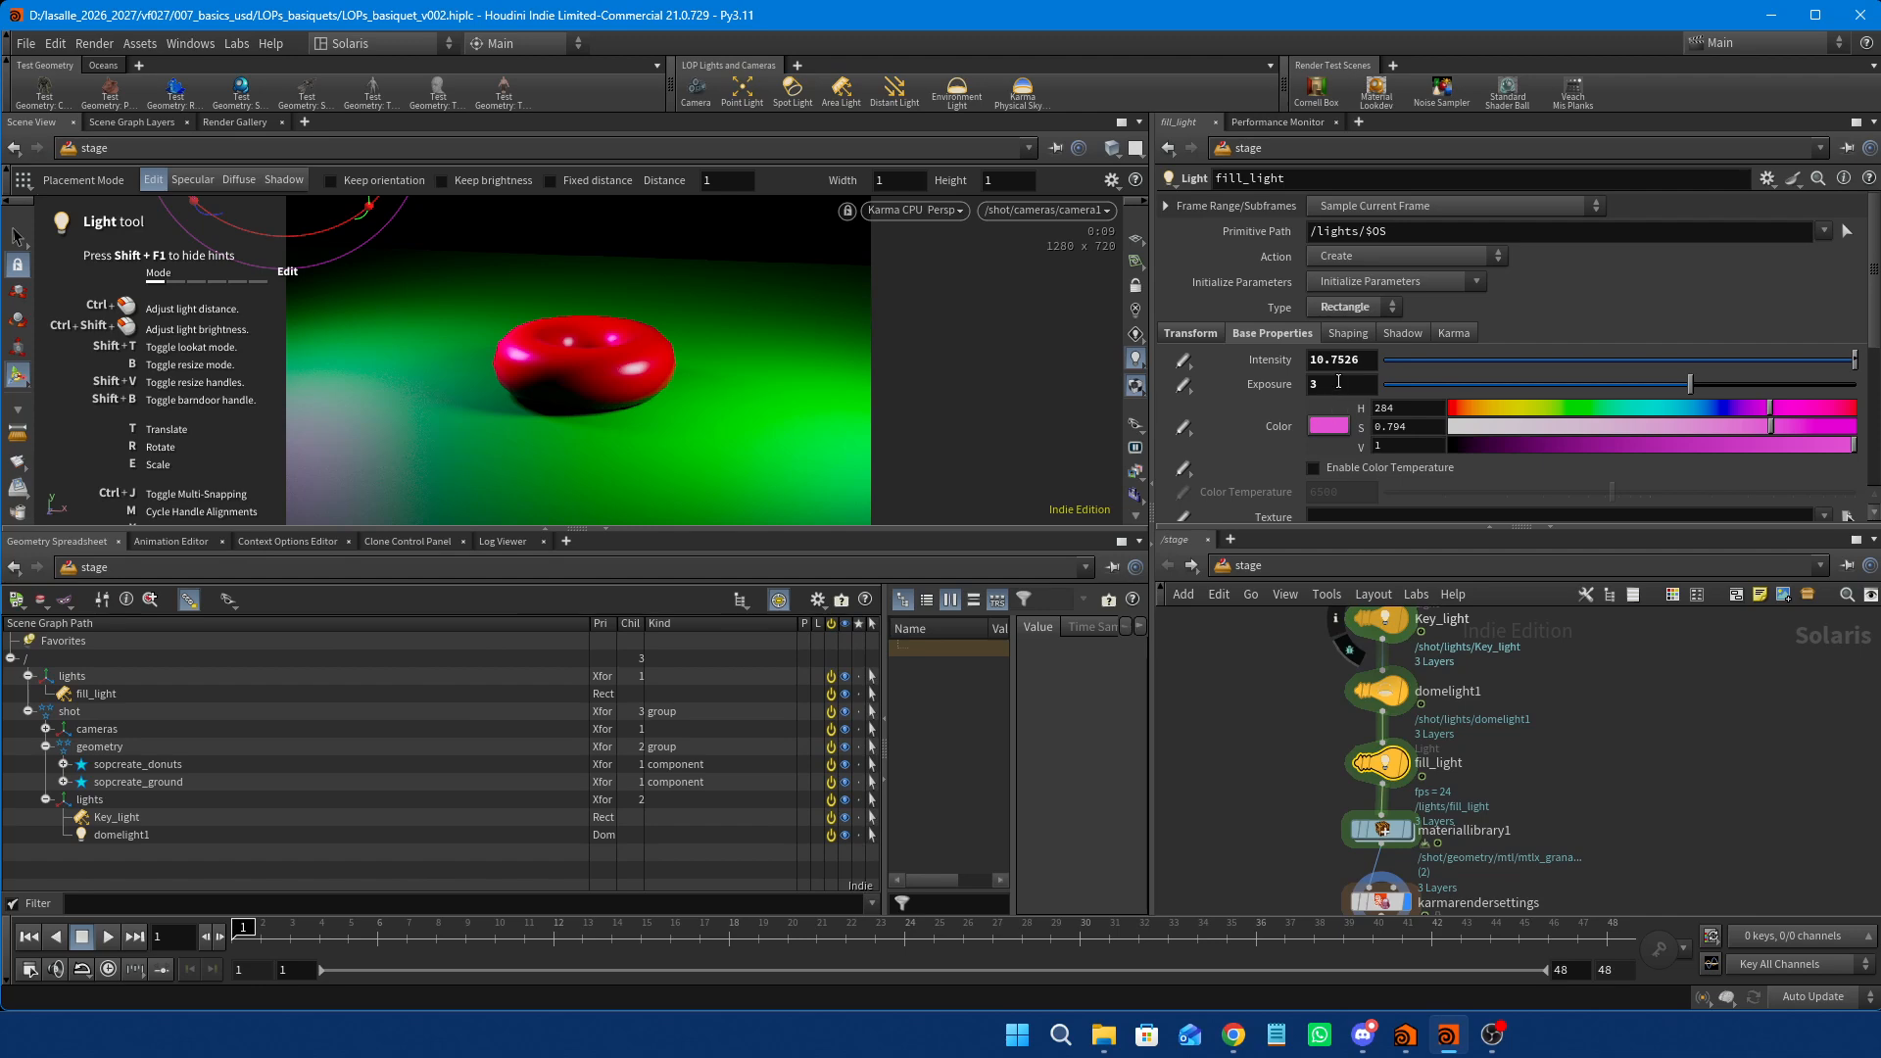
pyautogui.moveTo(1366, 361); pyautogui.dragTo(1325, 359)
pyautogui.write('1')
pyautogui.press('Return')
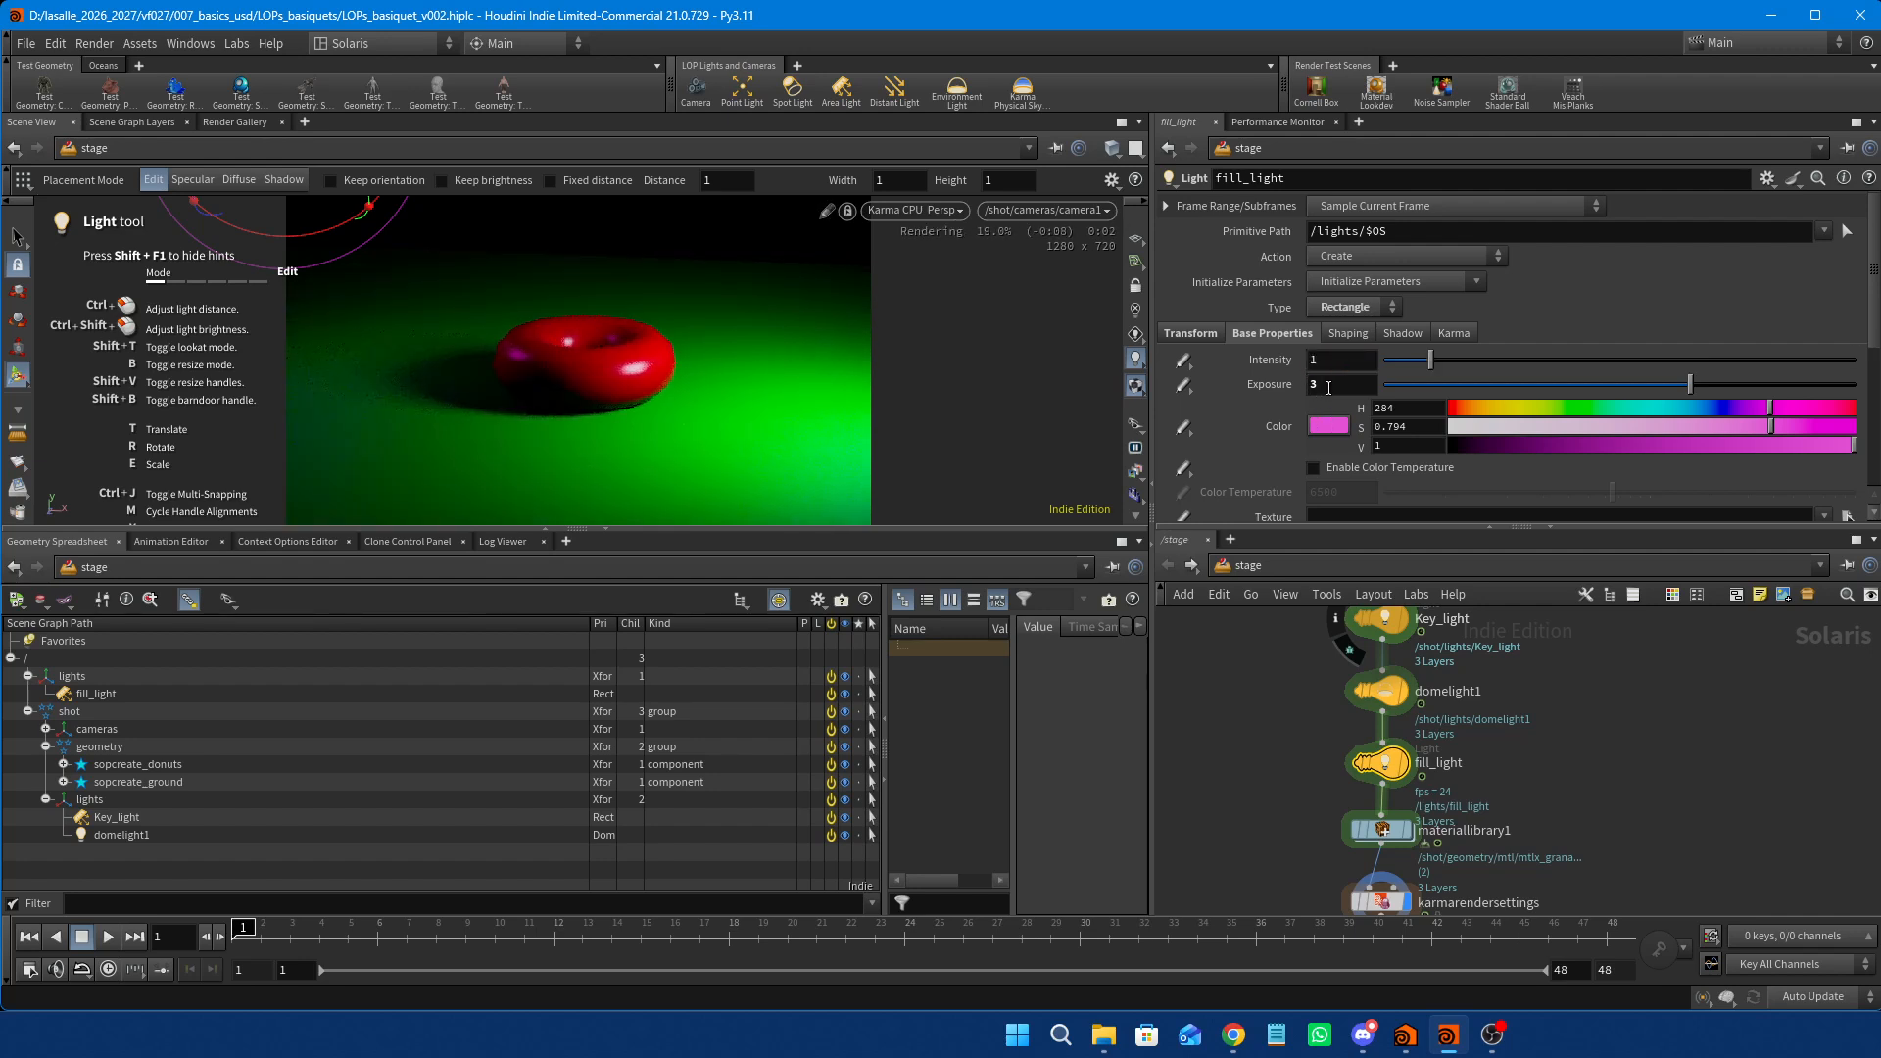
# Try exposures of 5 and 6 on the fill light, then settle on an exposure of 5.5.
pyautogui.doubleClick(1328, 386)
pyautogui.write('5')
pyautogui.press('Return')
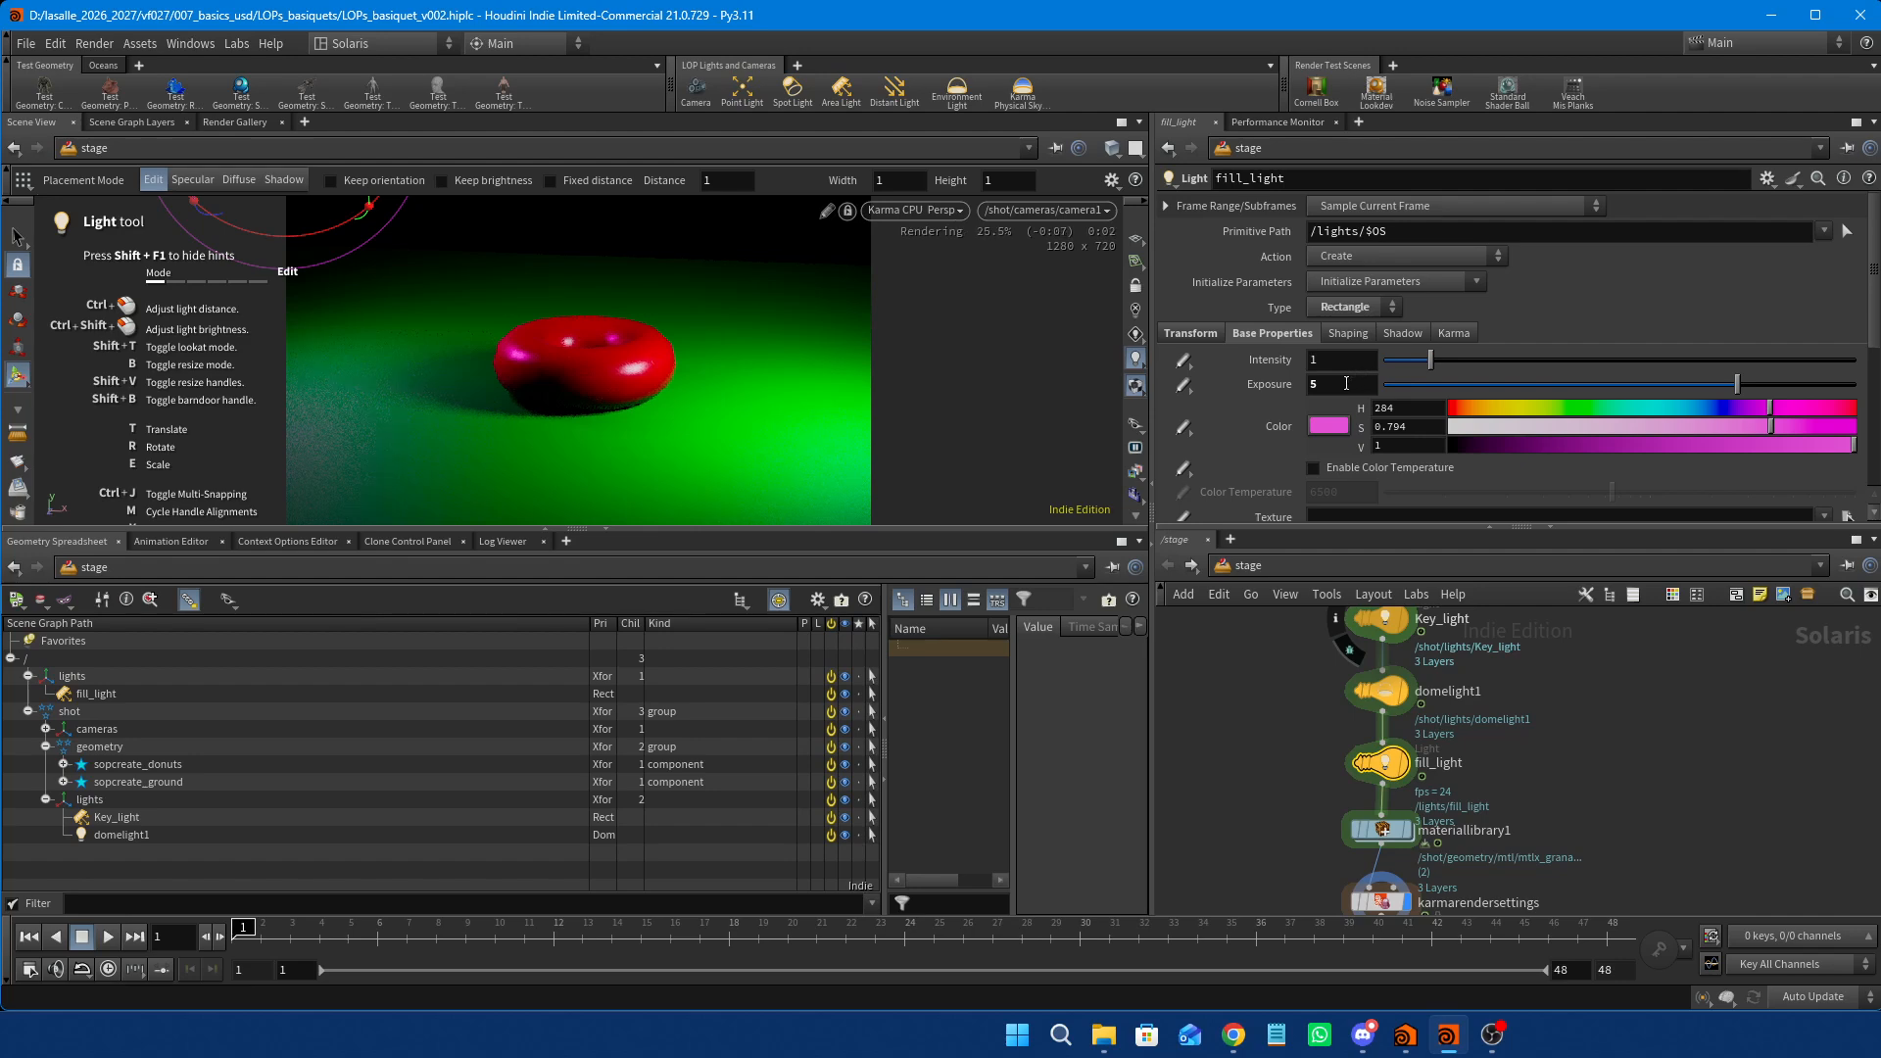
pyautogui.doubleClick(1349, 383)
pyautogui.write('6')
pyautogui.press('Return')
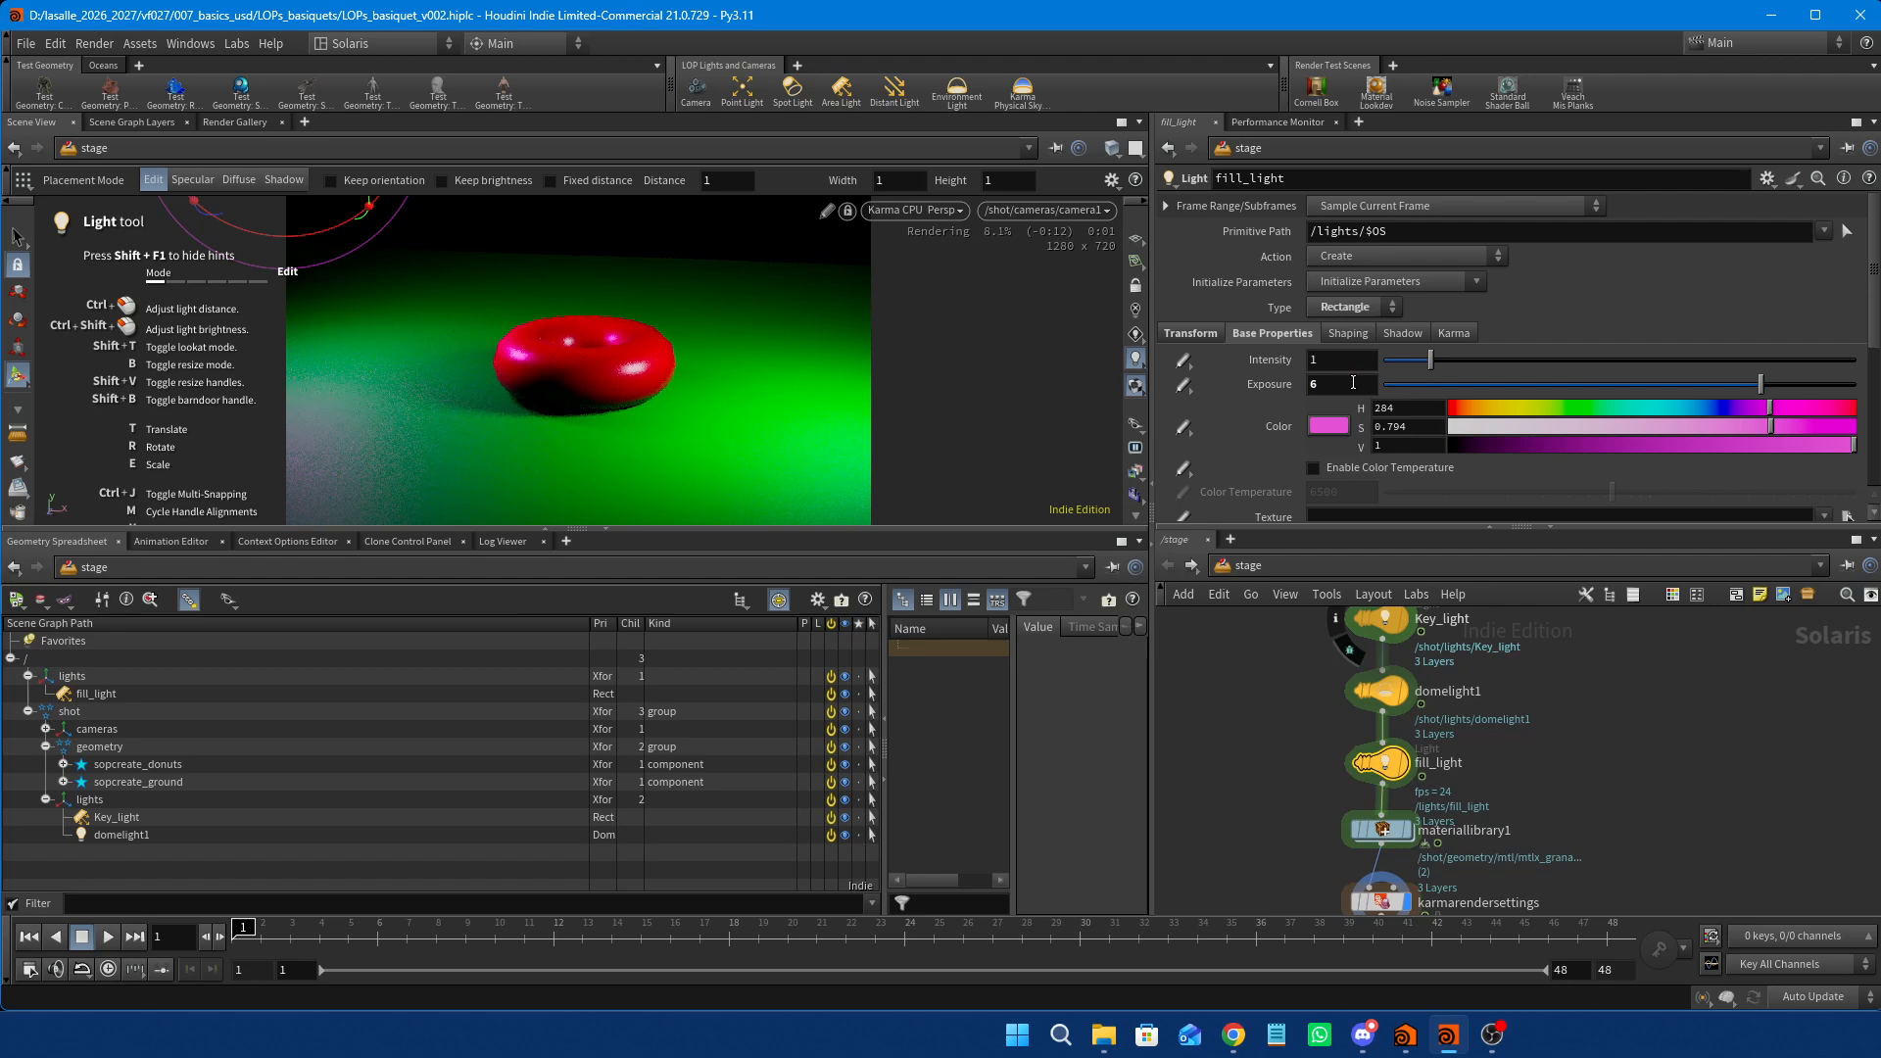
pyautogui.doubleClick(1349, 383)
pyautogui.write('5.5')
pyautogui.press('Return')
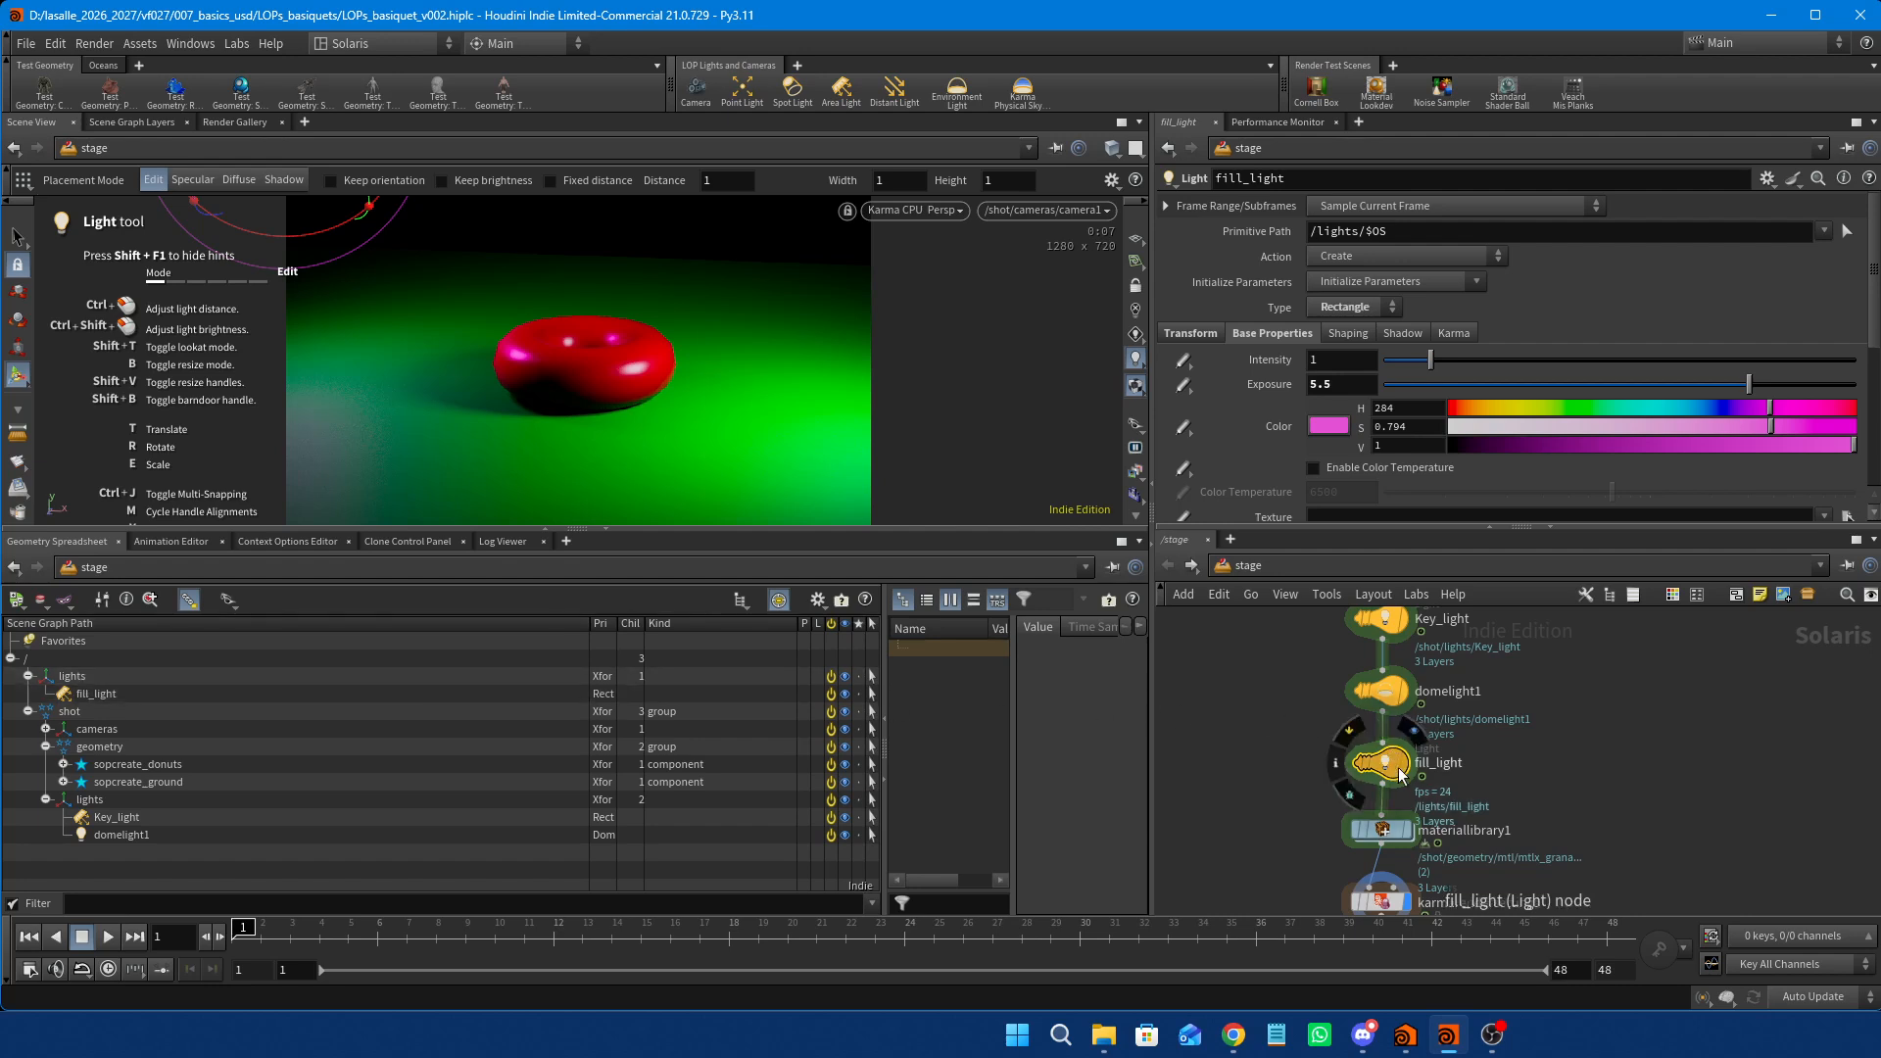
# Copy the fill light's primitive path and apply it to domelight1, giving it the path /lights/$OS.
pyautogui.click(1355, 233)
pyautogui.write('s')
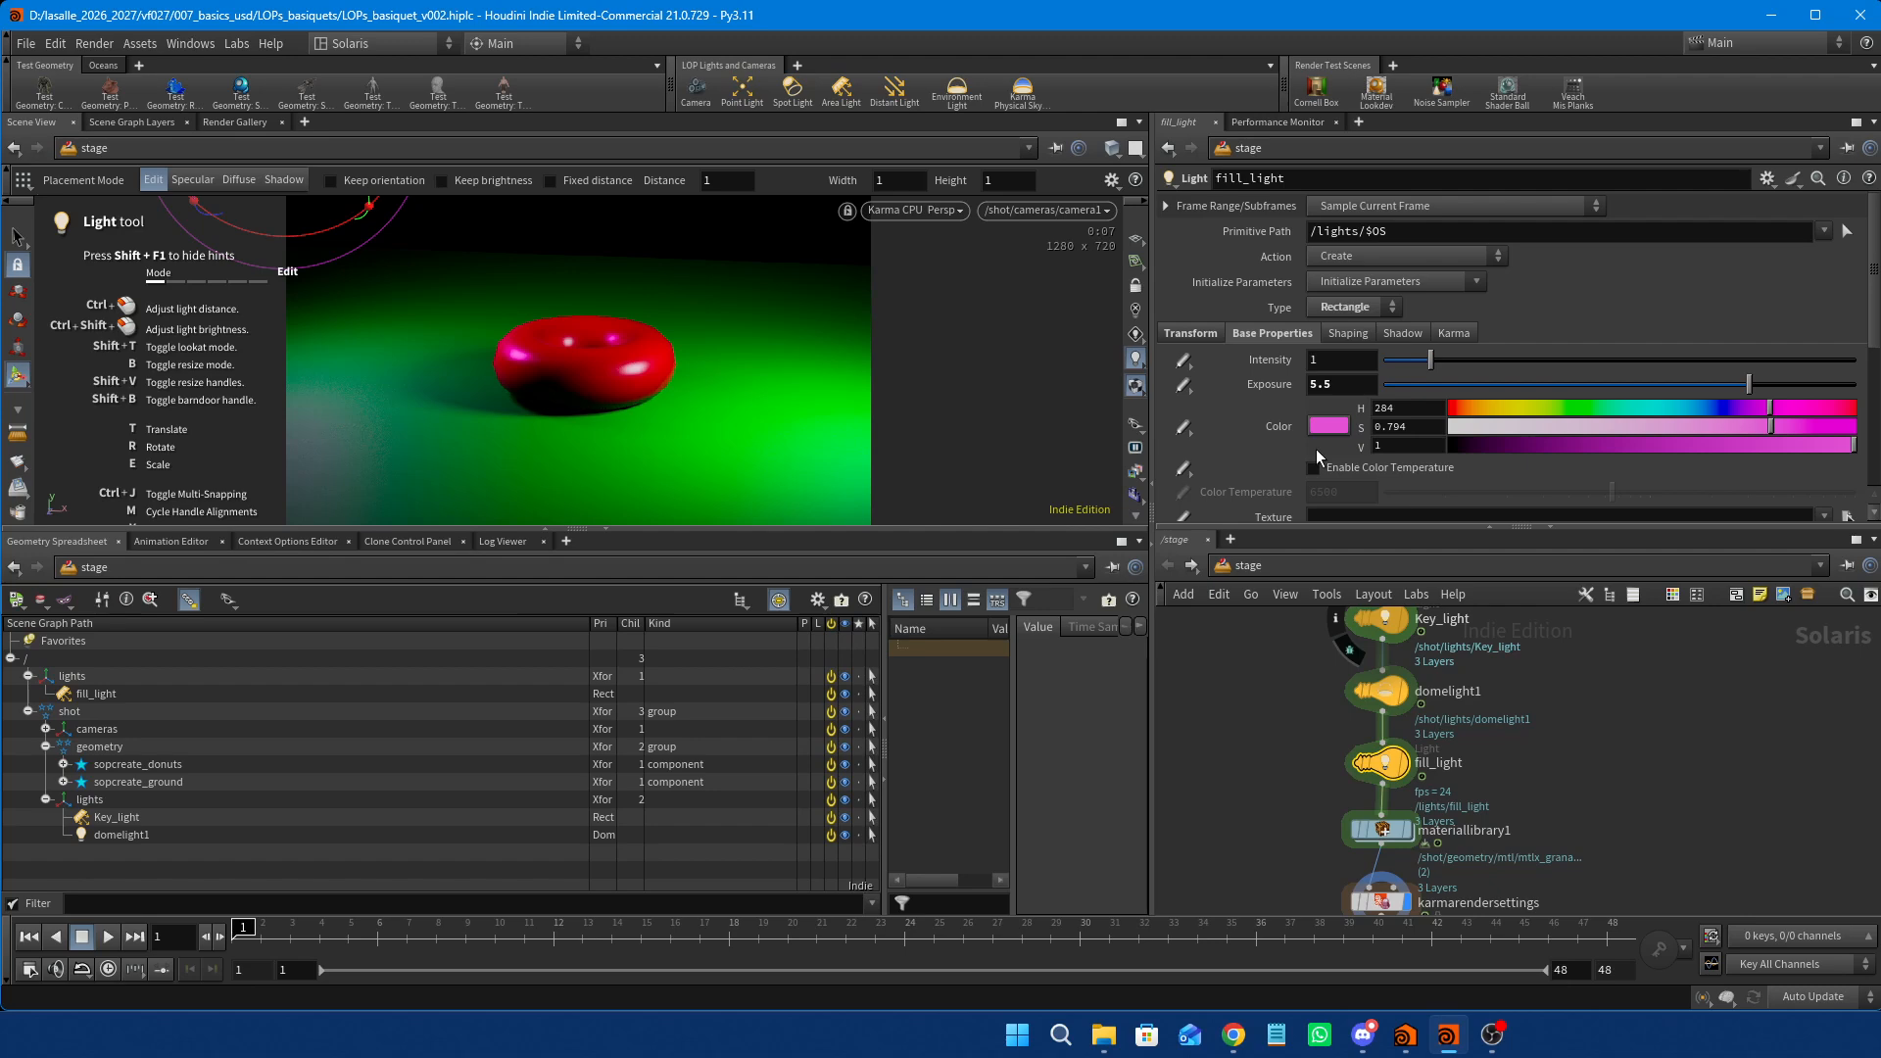
pyautogui.moveTo(1397, 764)
pyautogui.moveTo(1401, 233); pyautogui.dragTo(1305, 232)
pyautogui.hotkey('ctrl', 'c')
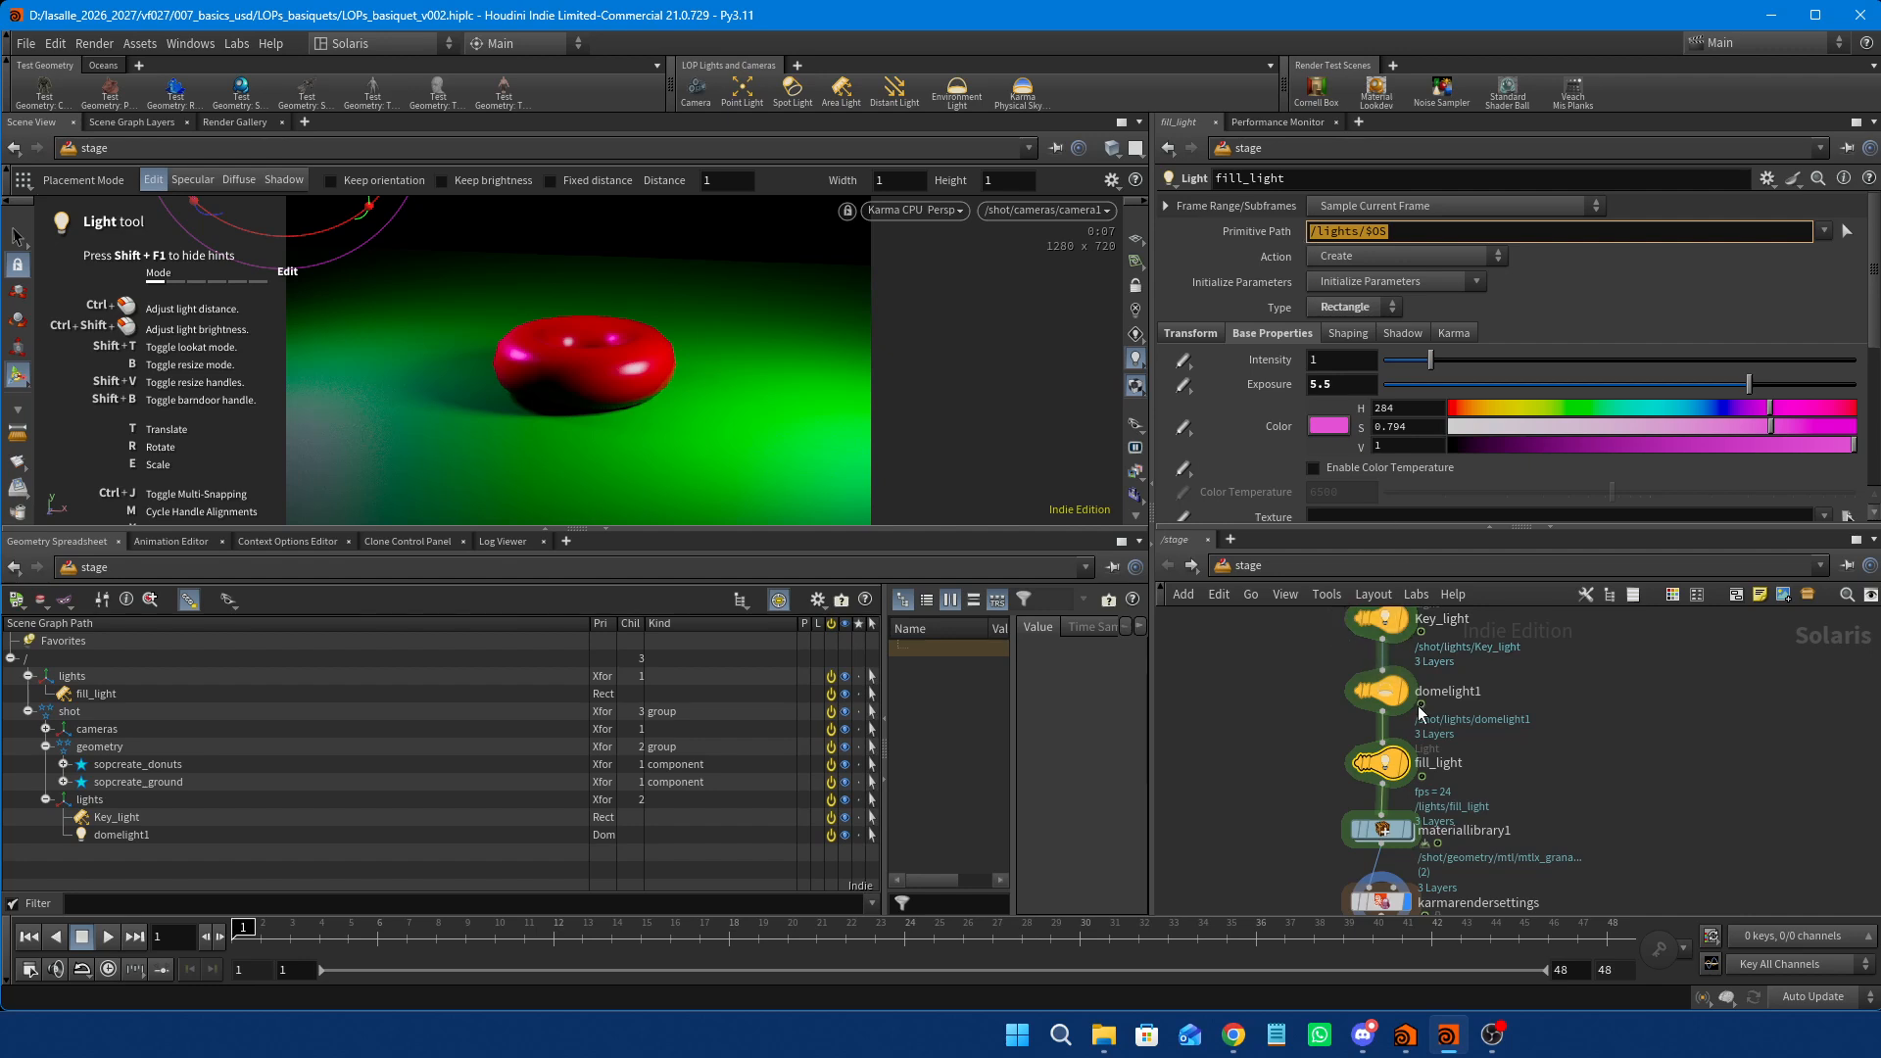
pyautogui.click(1384, 687)
pyautogui.click(1423, 233)
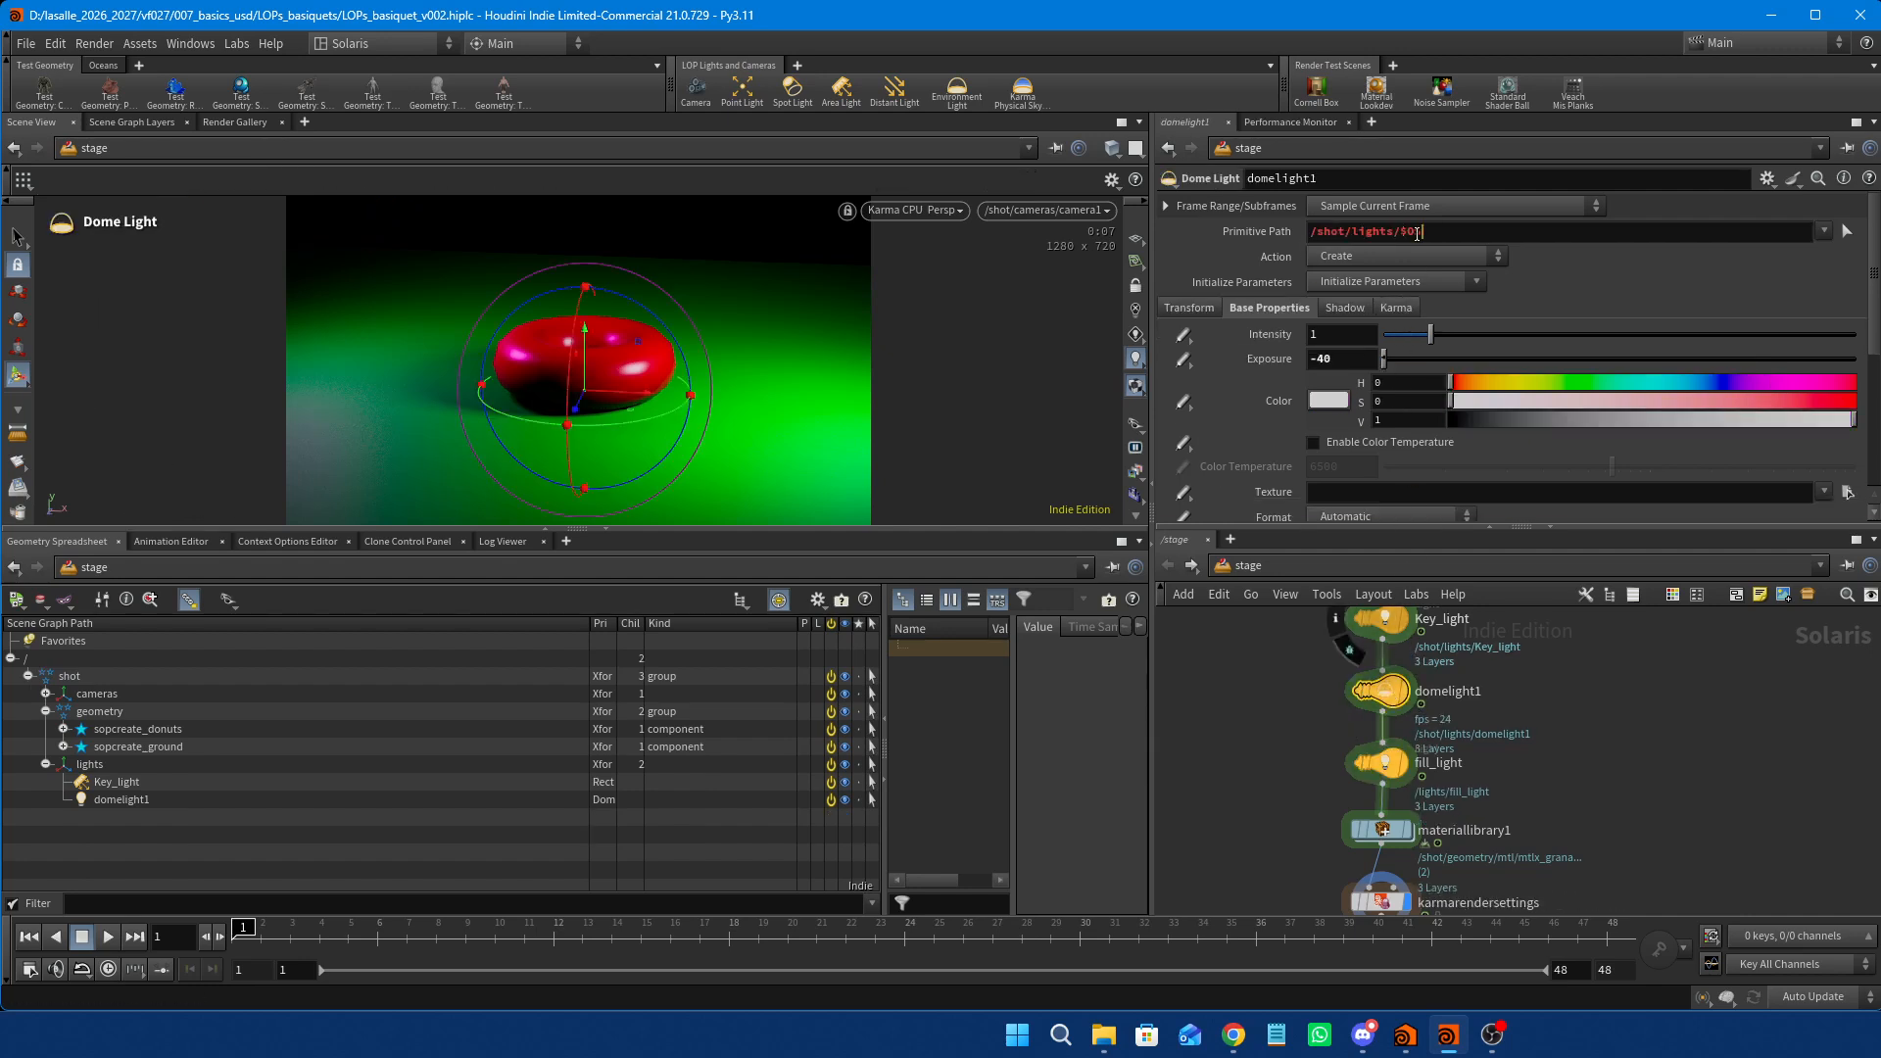
pyautogui.hotkey('ctrl', 'a')
pyautogui.write('/lights/$OS')
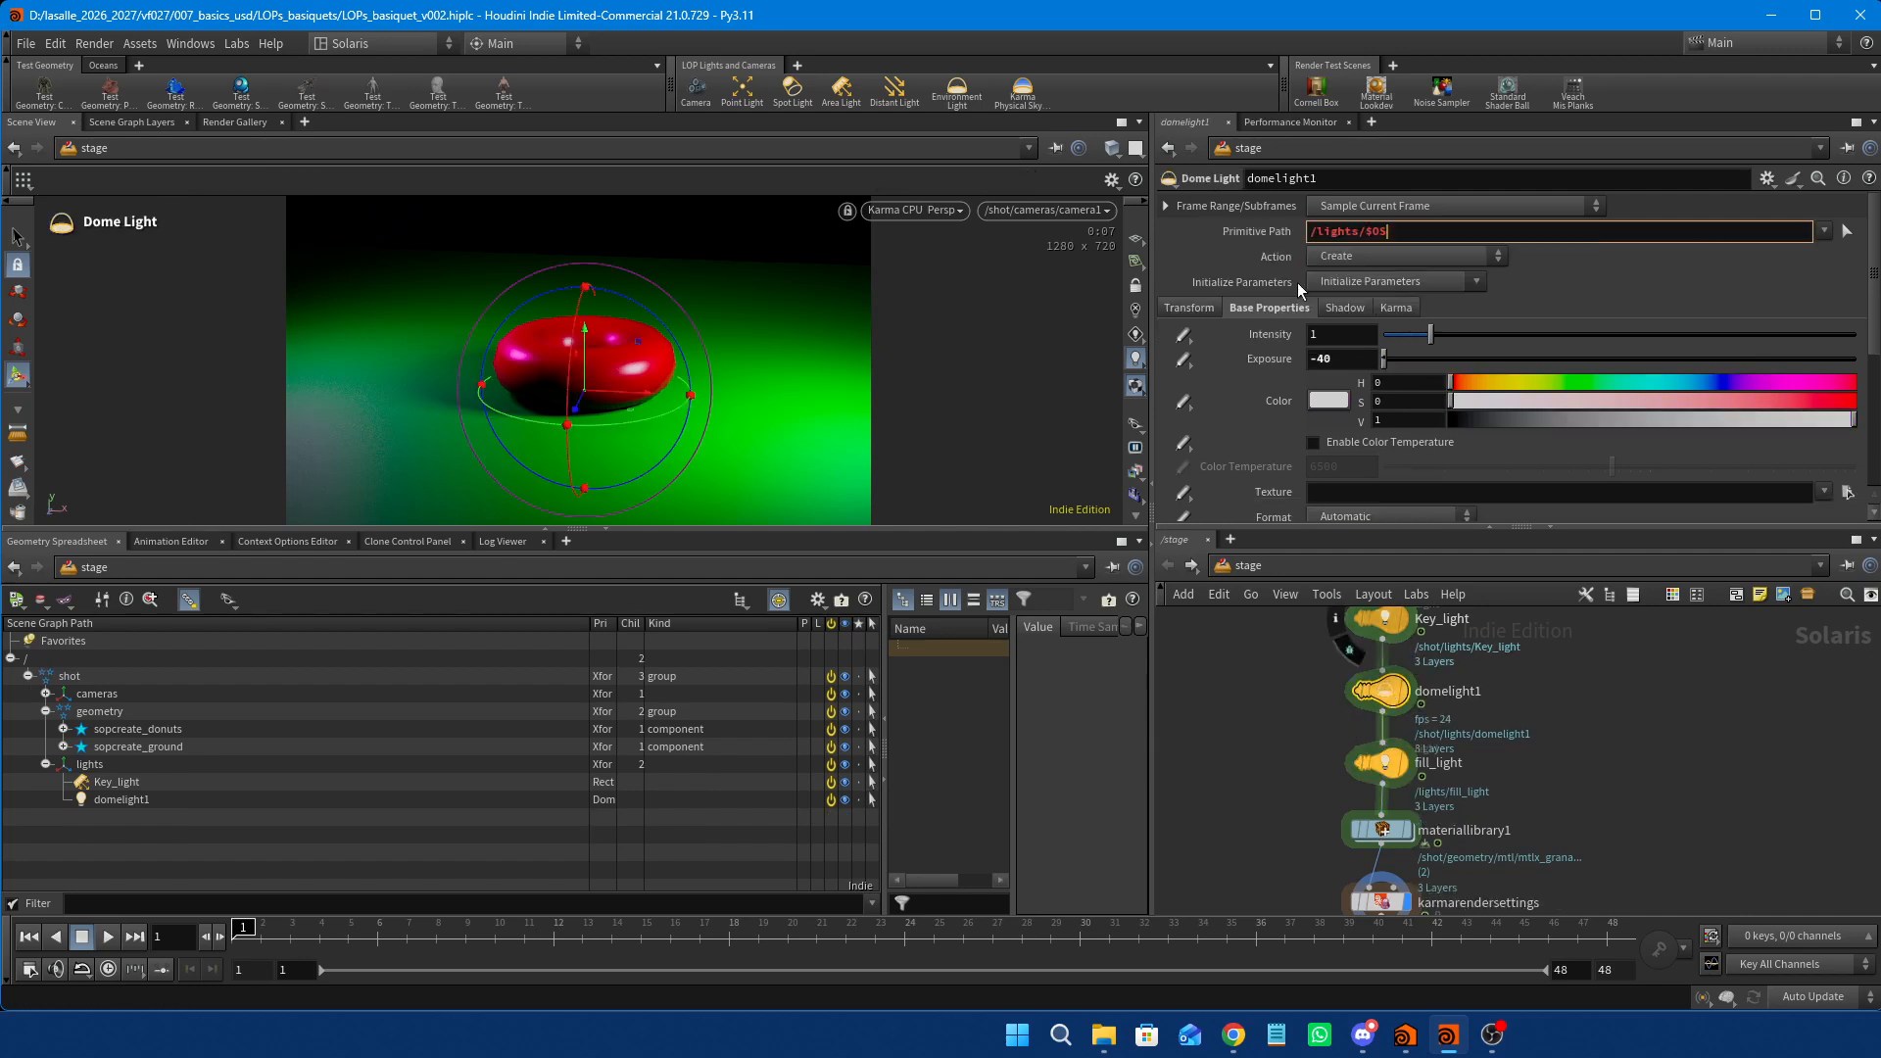
pyautogui.press('Return')
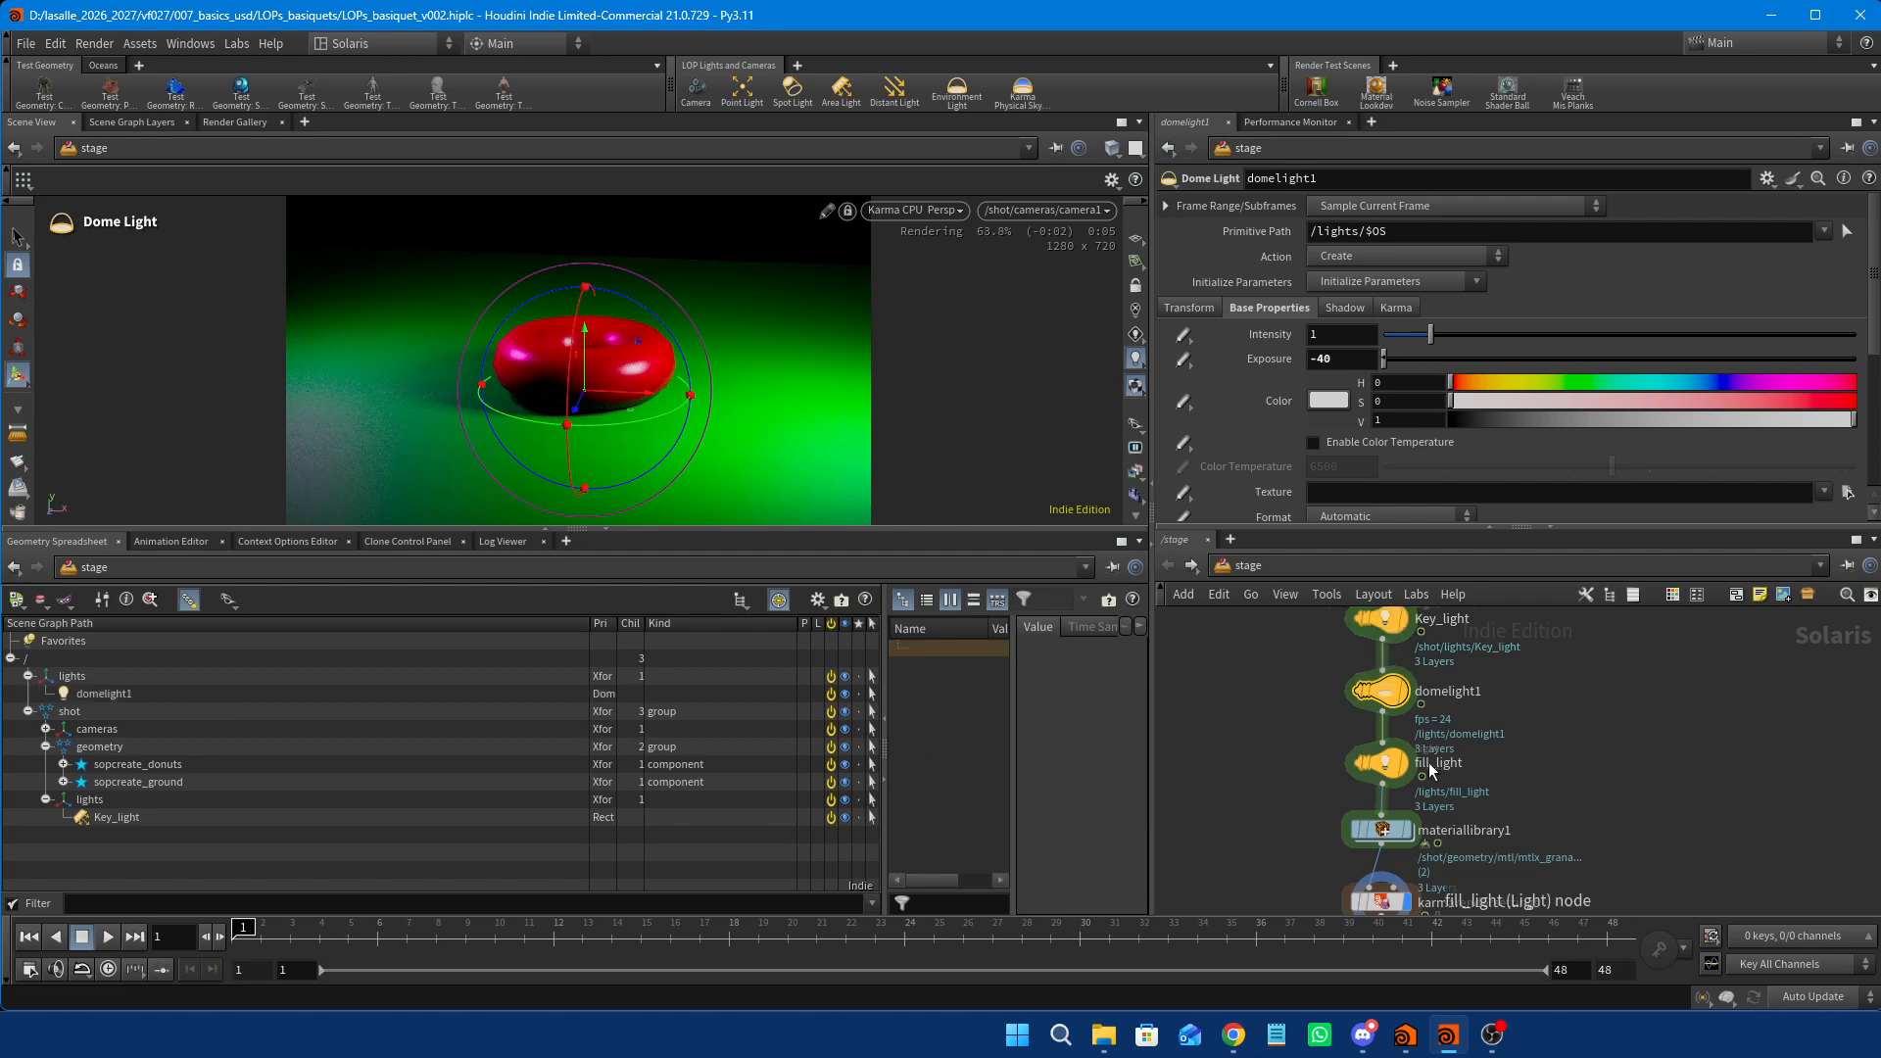
# Set the Key_light node's primitive path to /lights/$OS using the copied path.
pyautogui.click(1396, 769)
pyautogui.click(1396, 769)
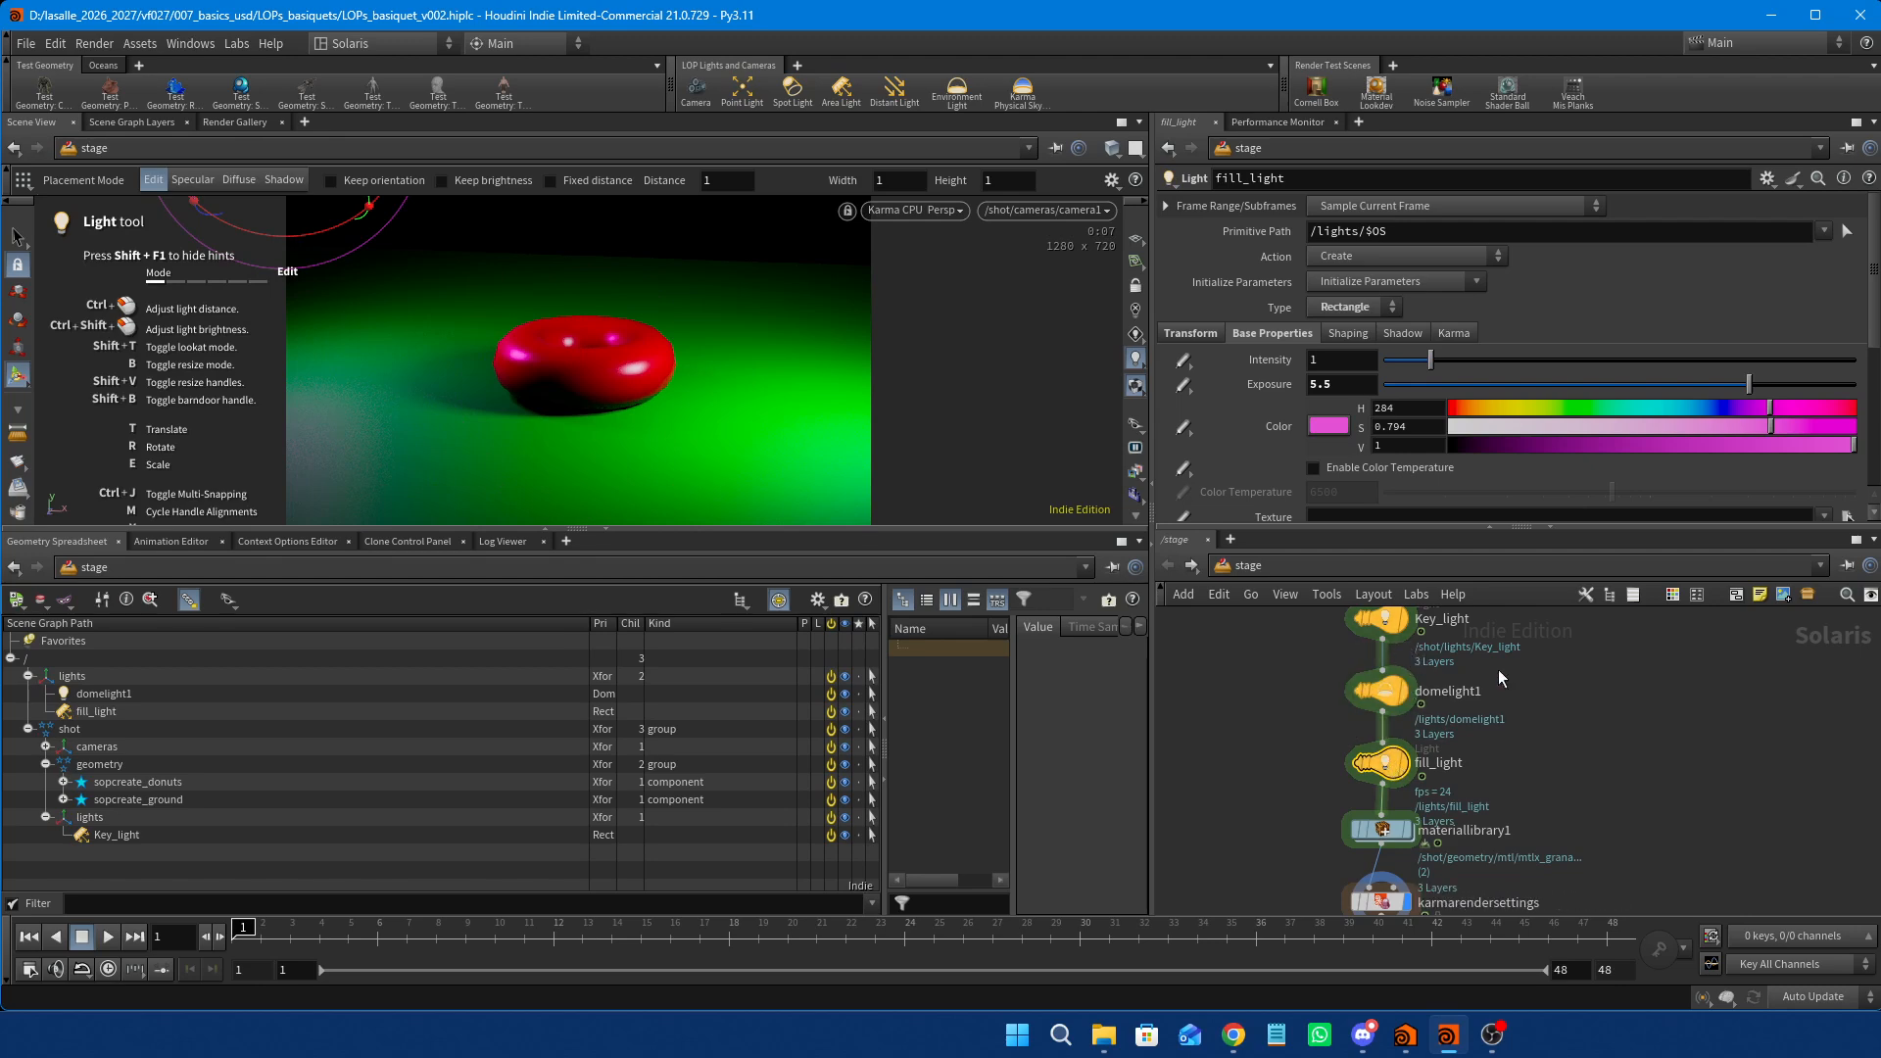
pyautogui.scroll(2, 1496, 680)
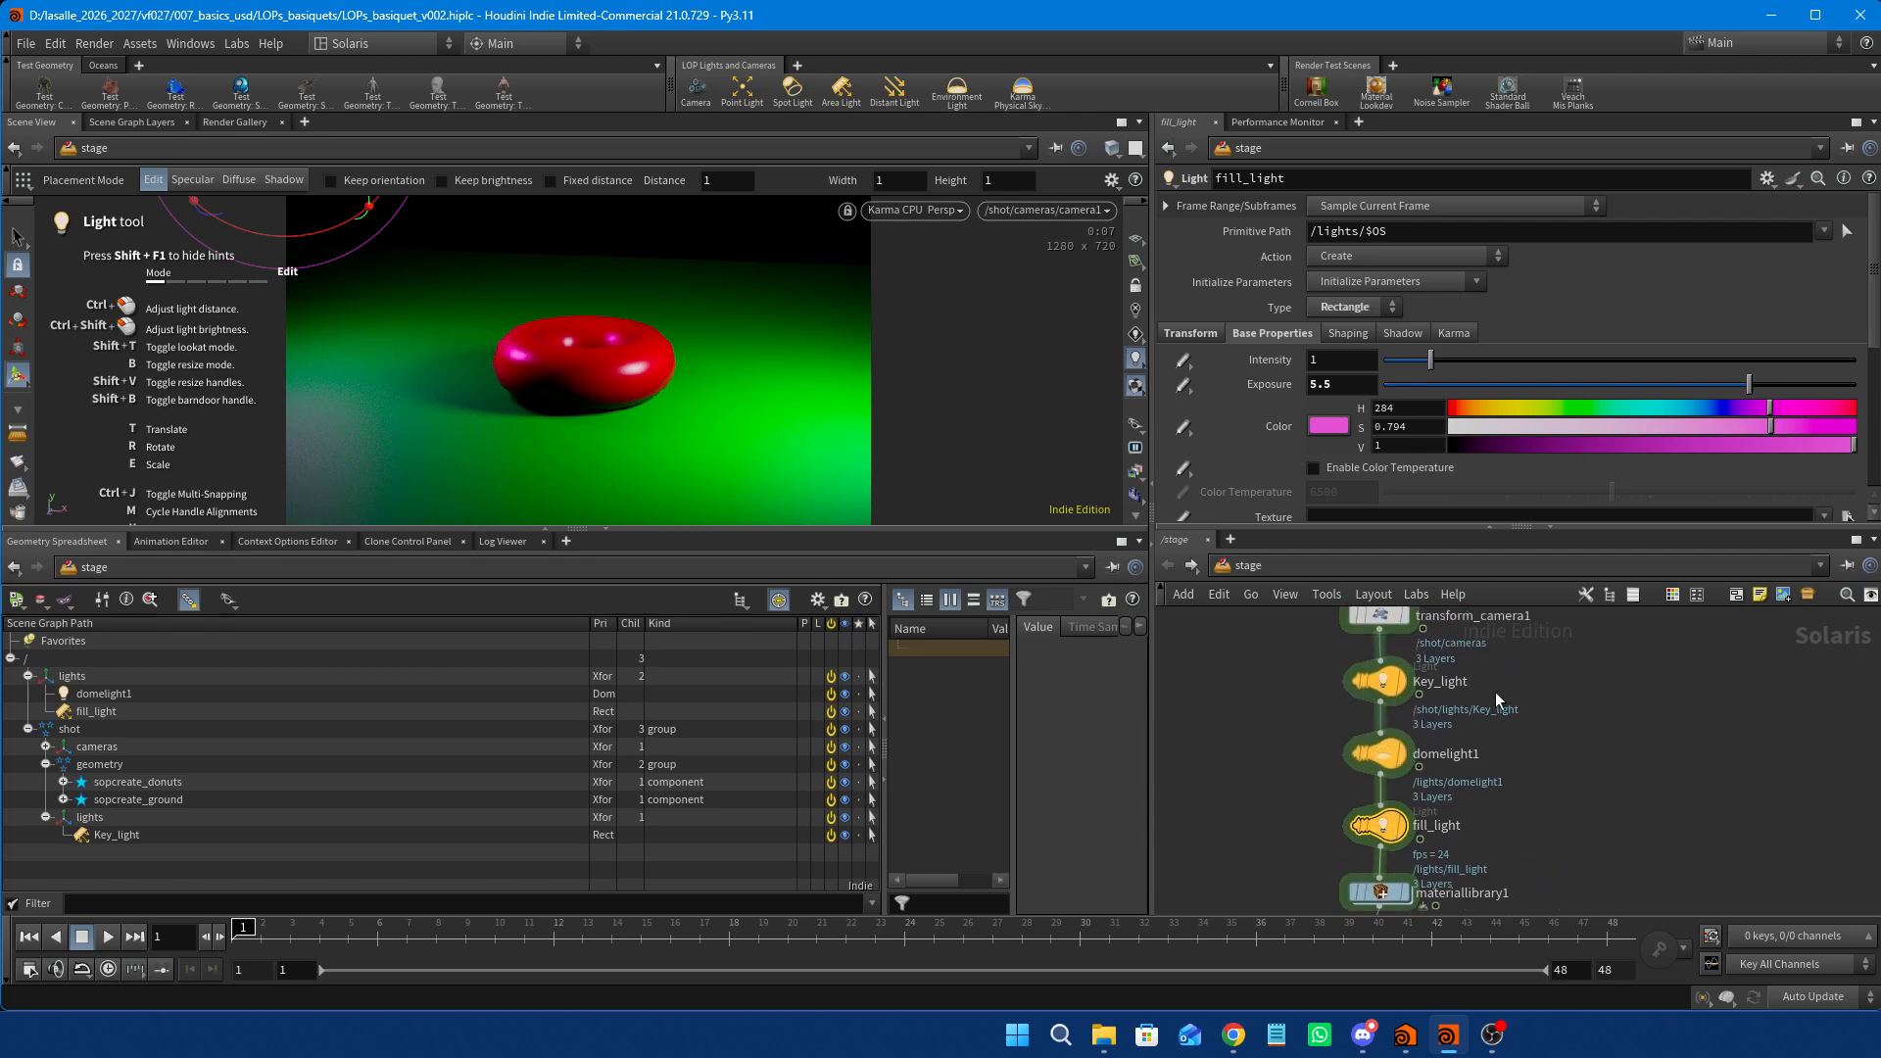
pyautogui.click(1385, 680)
pyautogui.moveTo(1450, 232); pyautogui.dragTo(1278, 231)
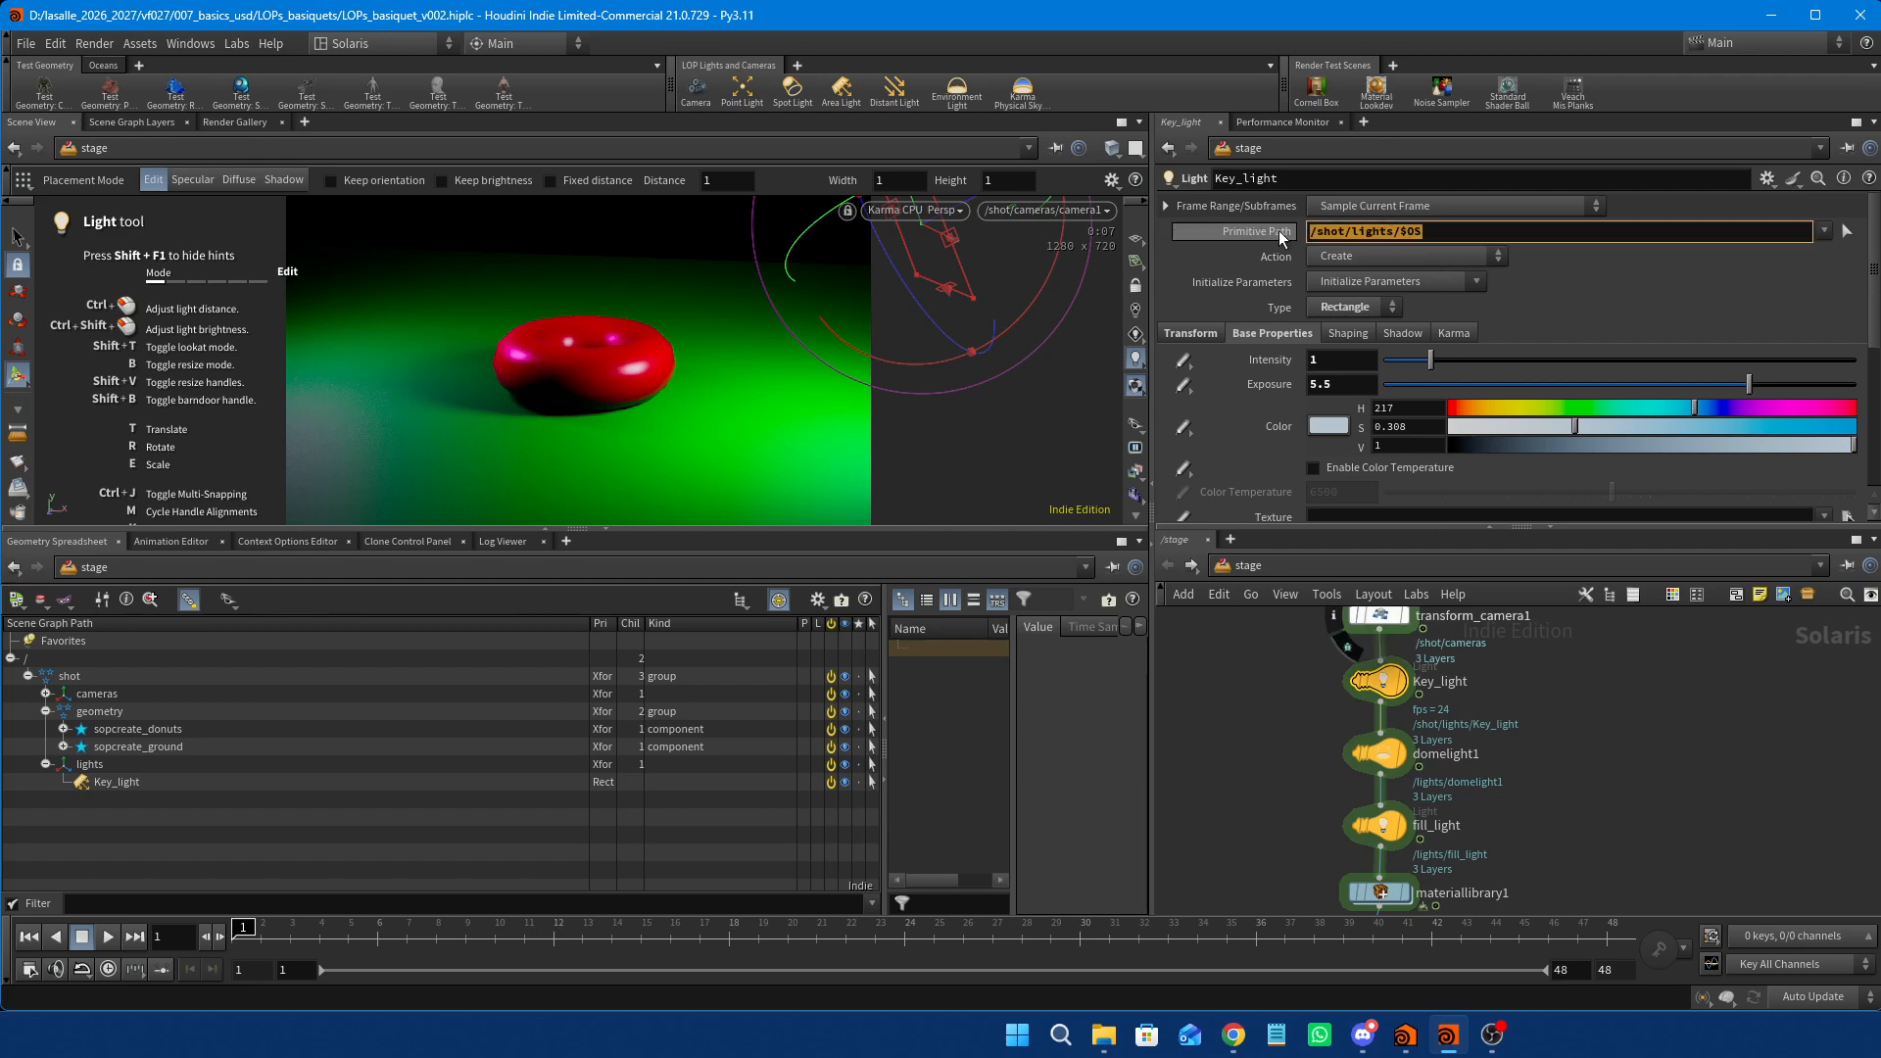
pyautogui.hotkey('ctrl', 'v')
pyautogui.press('Return')
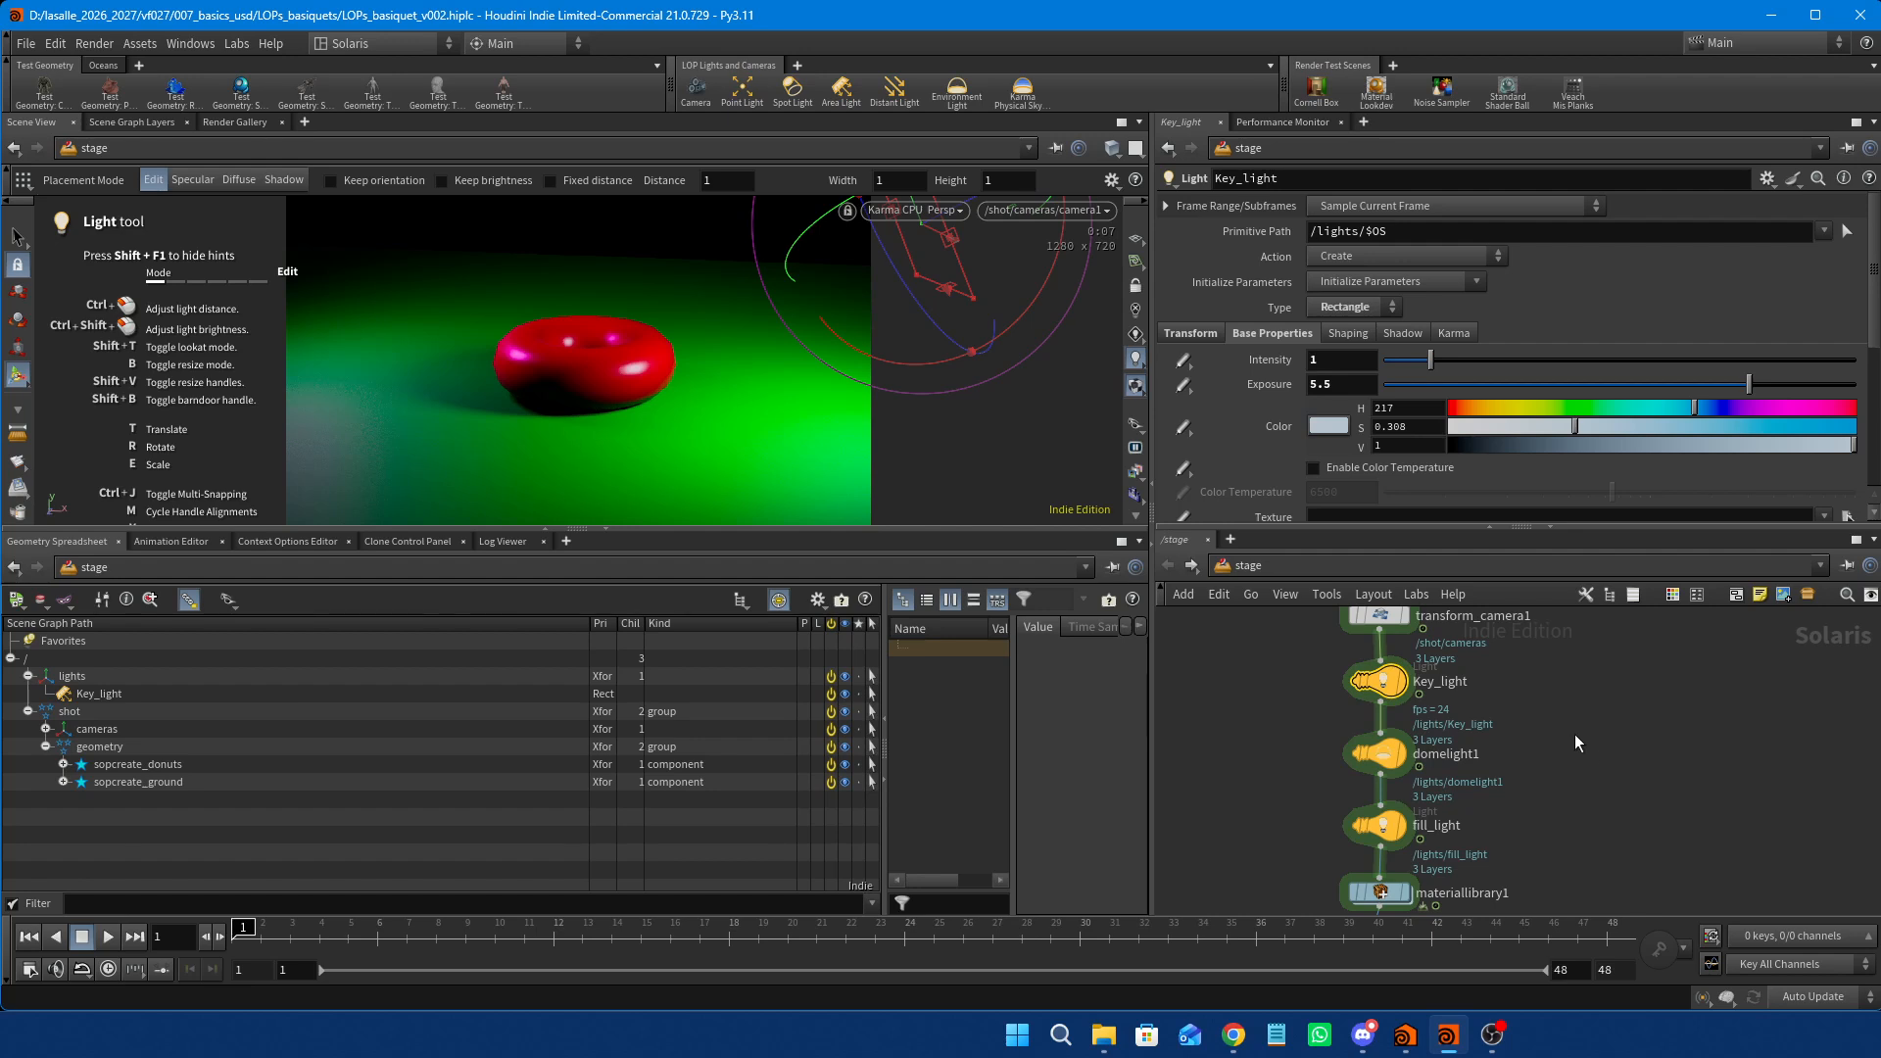
# Move the Key_light, domelight1 and fill_light nodes together out to the side of the main node chain.
pyautogui.scroll(-1, 1576, 743)
pyautogui.moveTo(1627, 750); pyautogui.dragTo(1524, 735, button='middle')
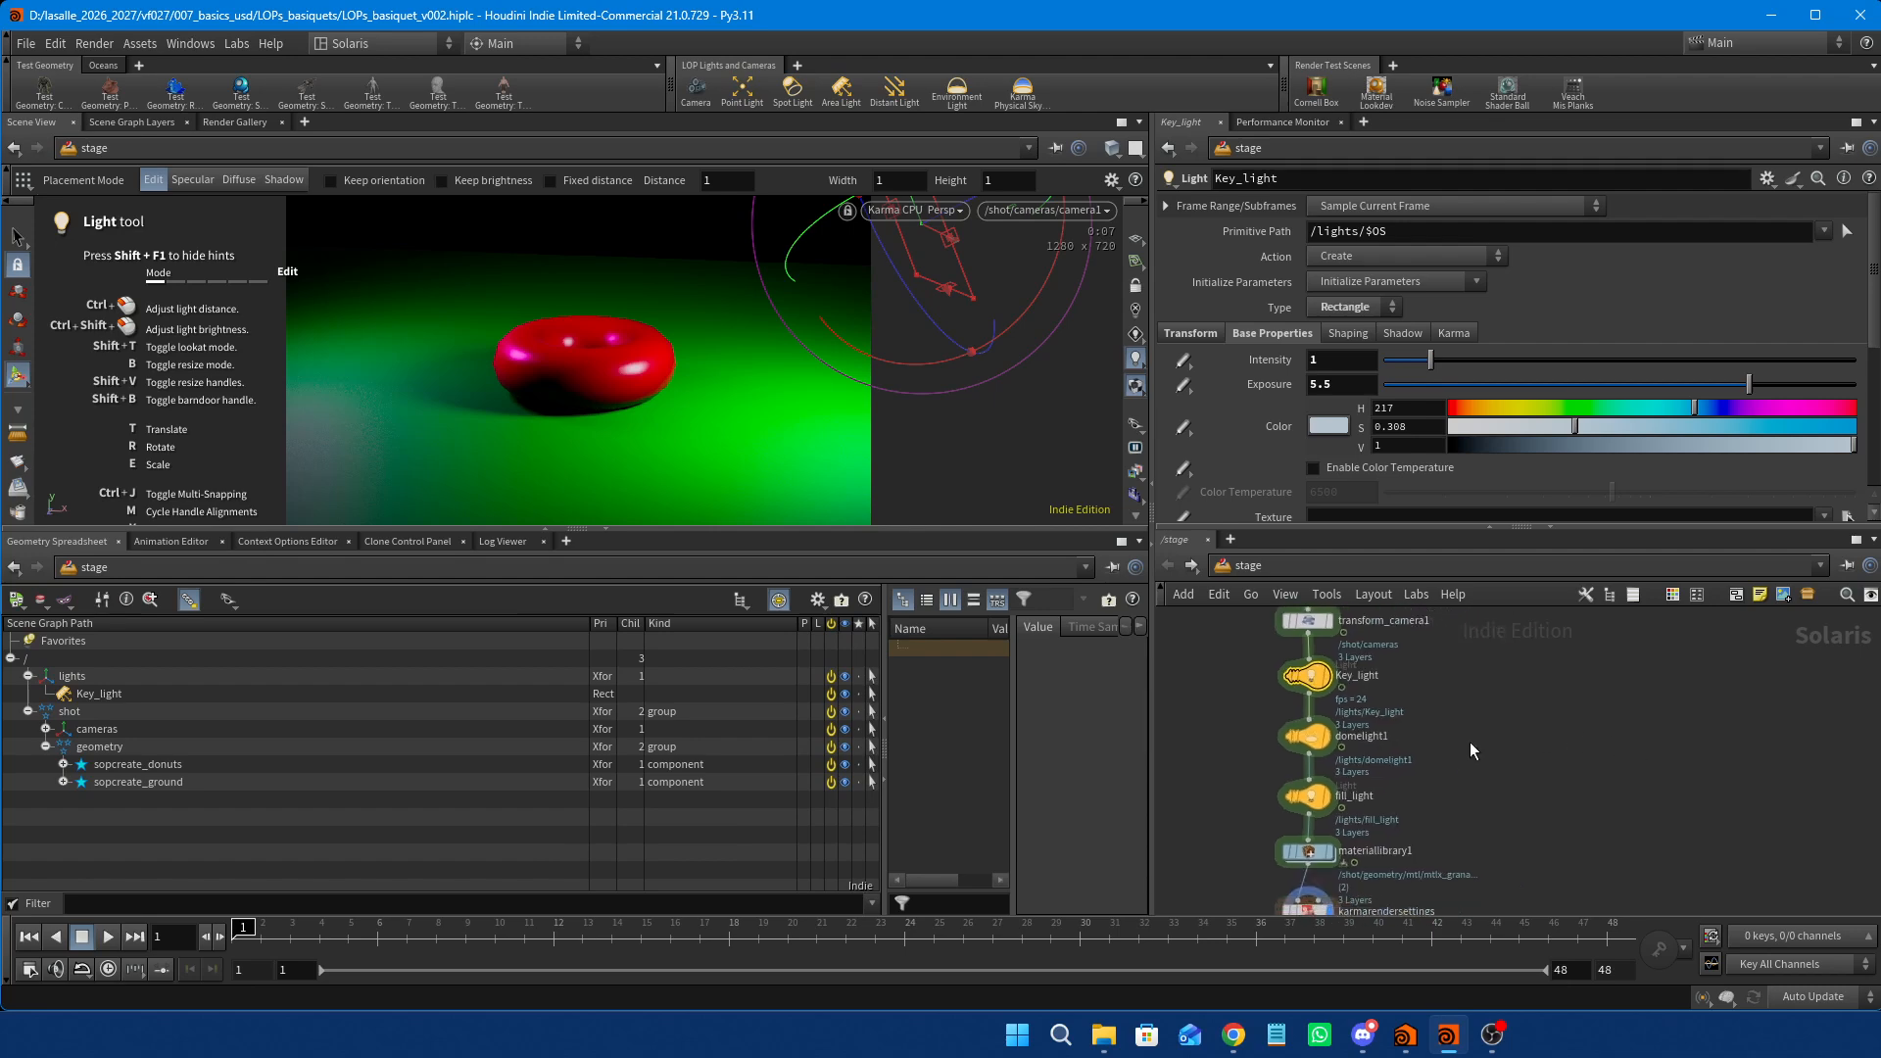
pyautogui.moveTo(1250, 670); pyautogui.dragTo(1490, 806)
pyautogui.moveTo(1597, 767); pyautogui.dragTo(1626, 756, button='middle')
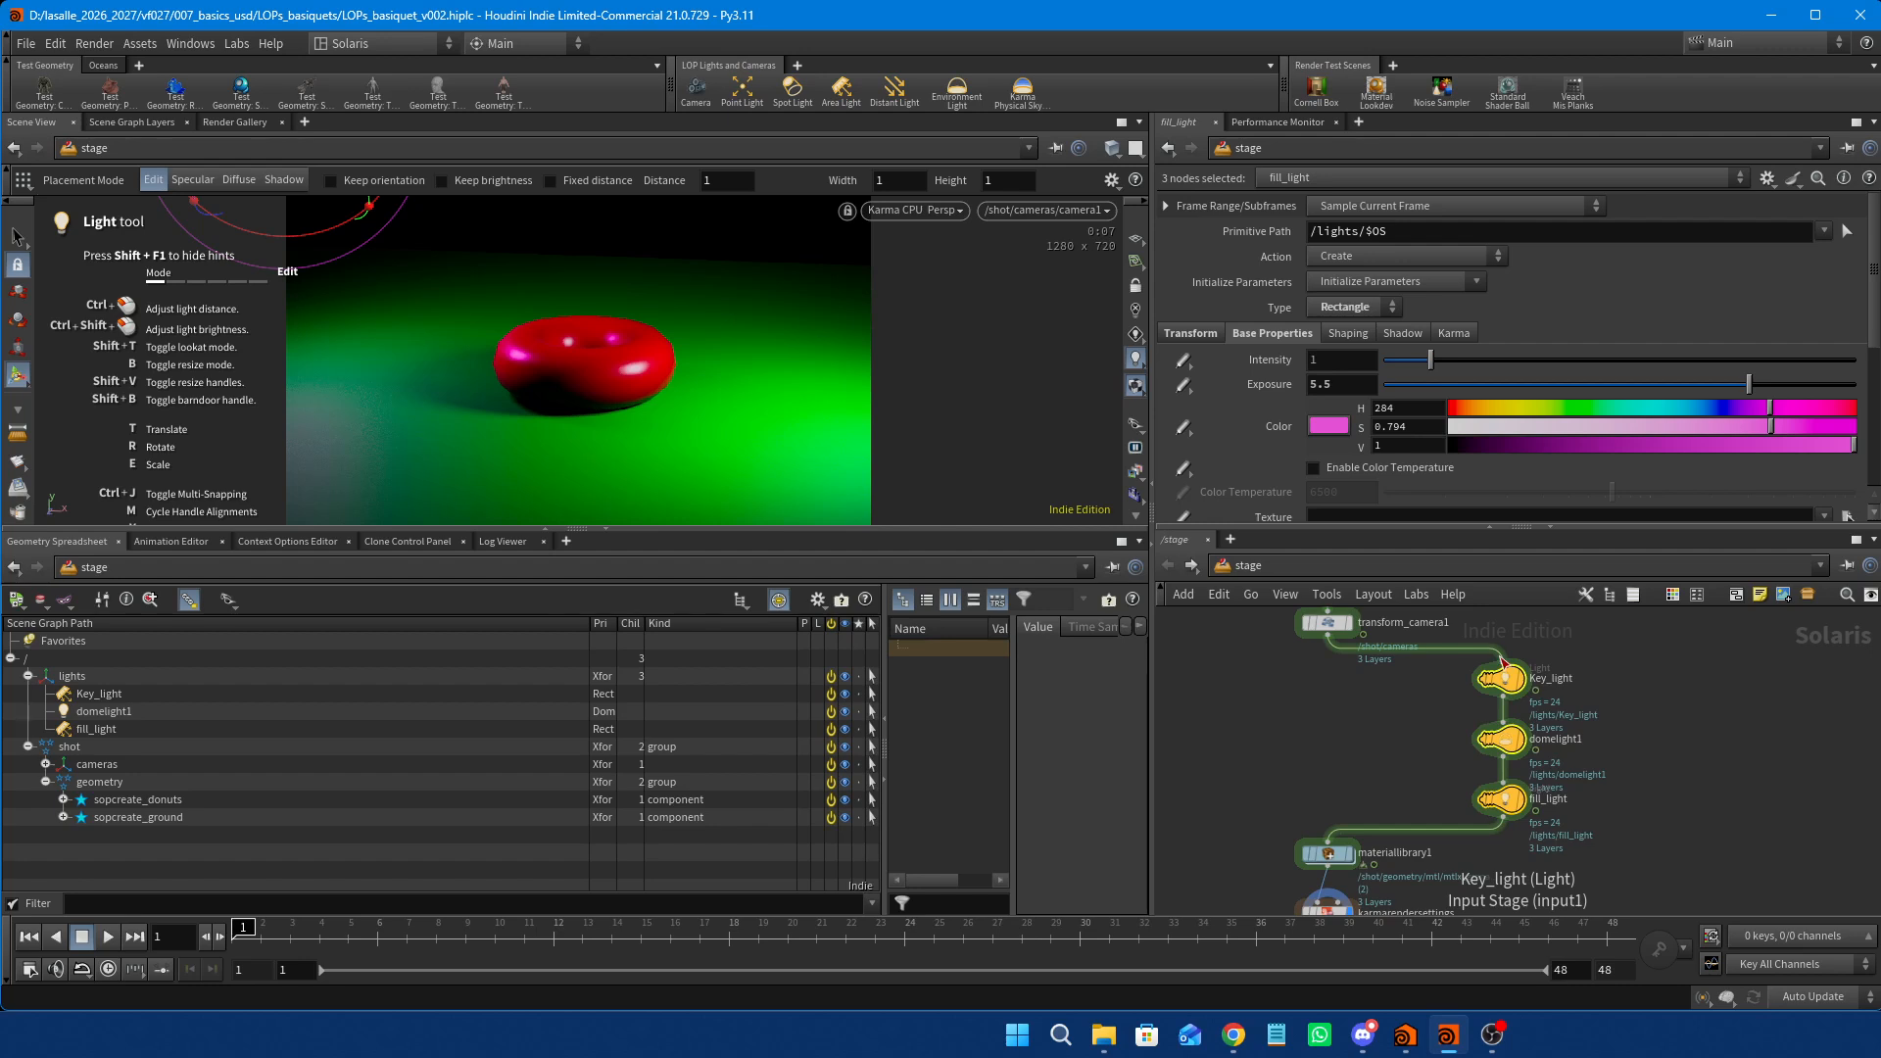
# Disconnect Key_light from transform_camera1 and wire transform_camera1 directly into materiallibrary1, bypassing the lights.
pyautogui.moveTo(1505, 660); pyautogui.dragTo(1426, 672)
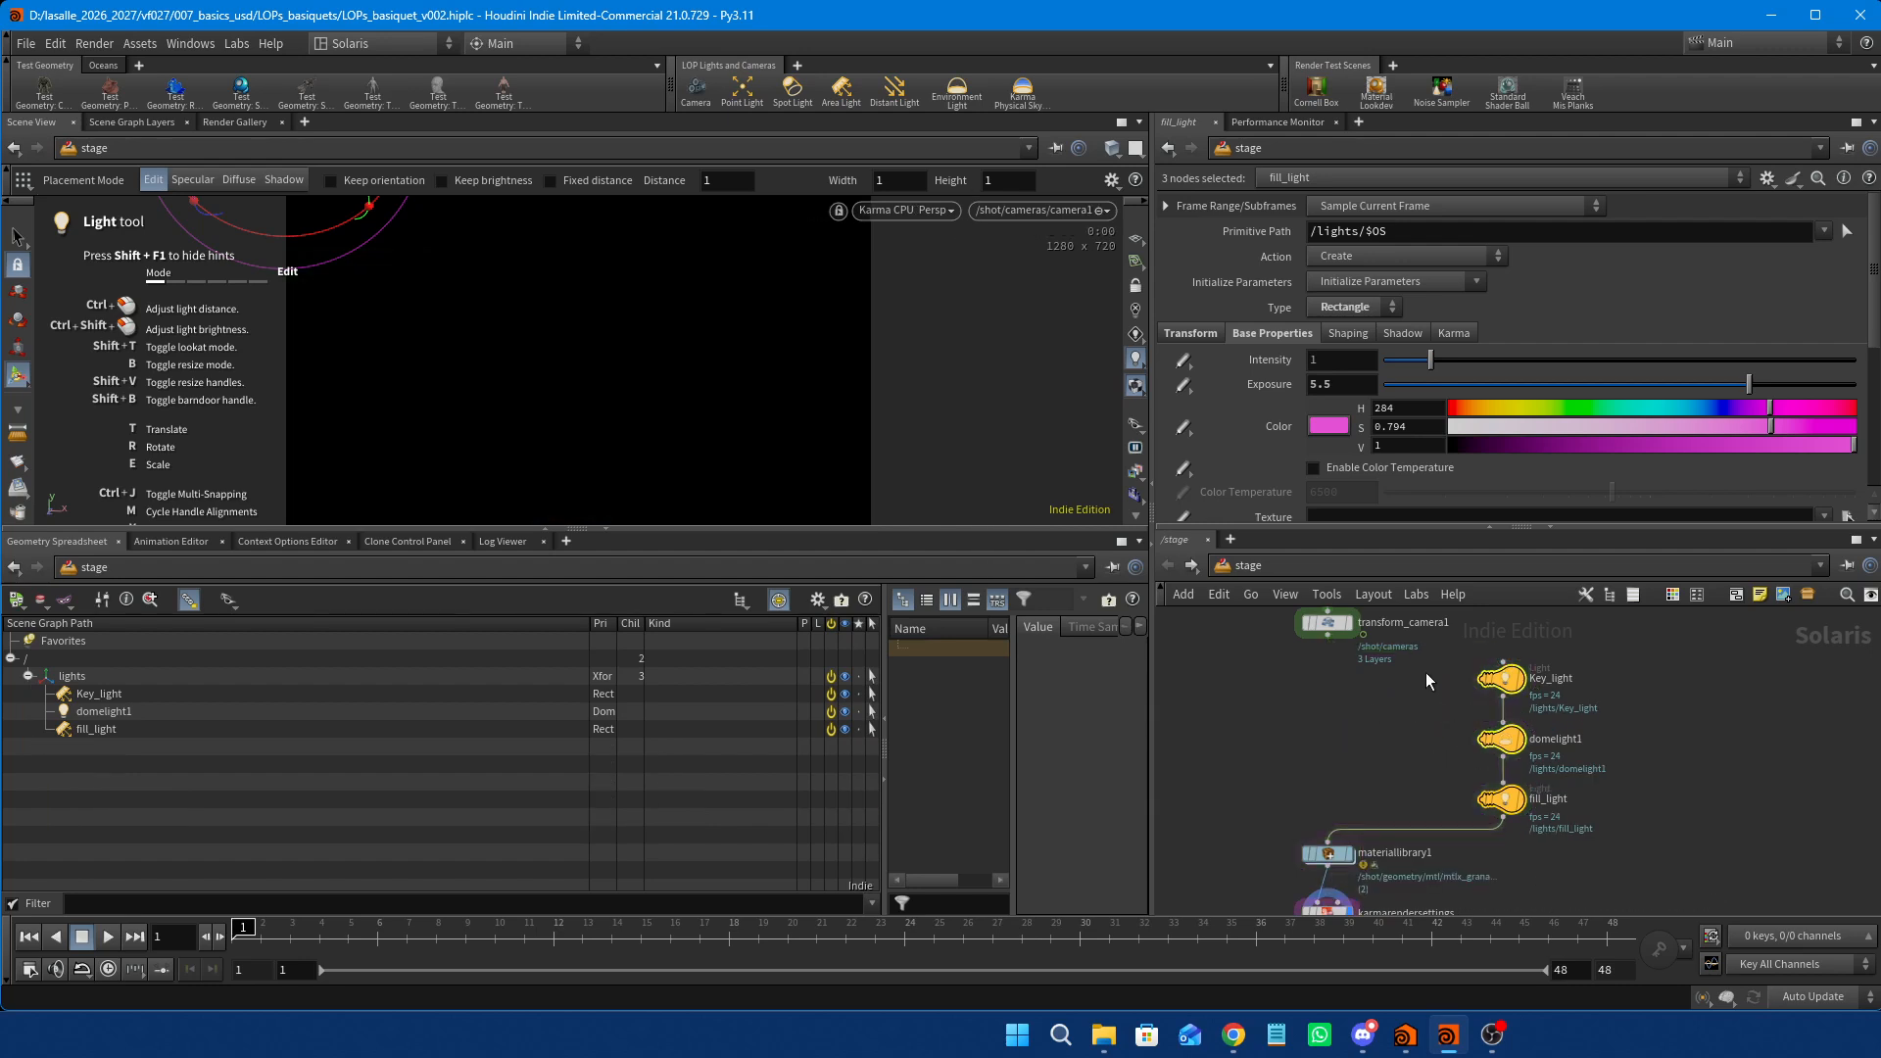
pyautogui.moveTo(1327, 635); pyautogui.dragTo(1328, 842)
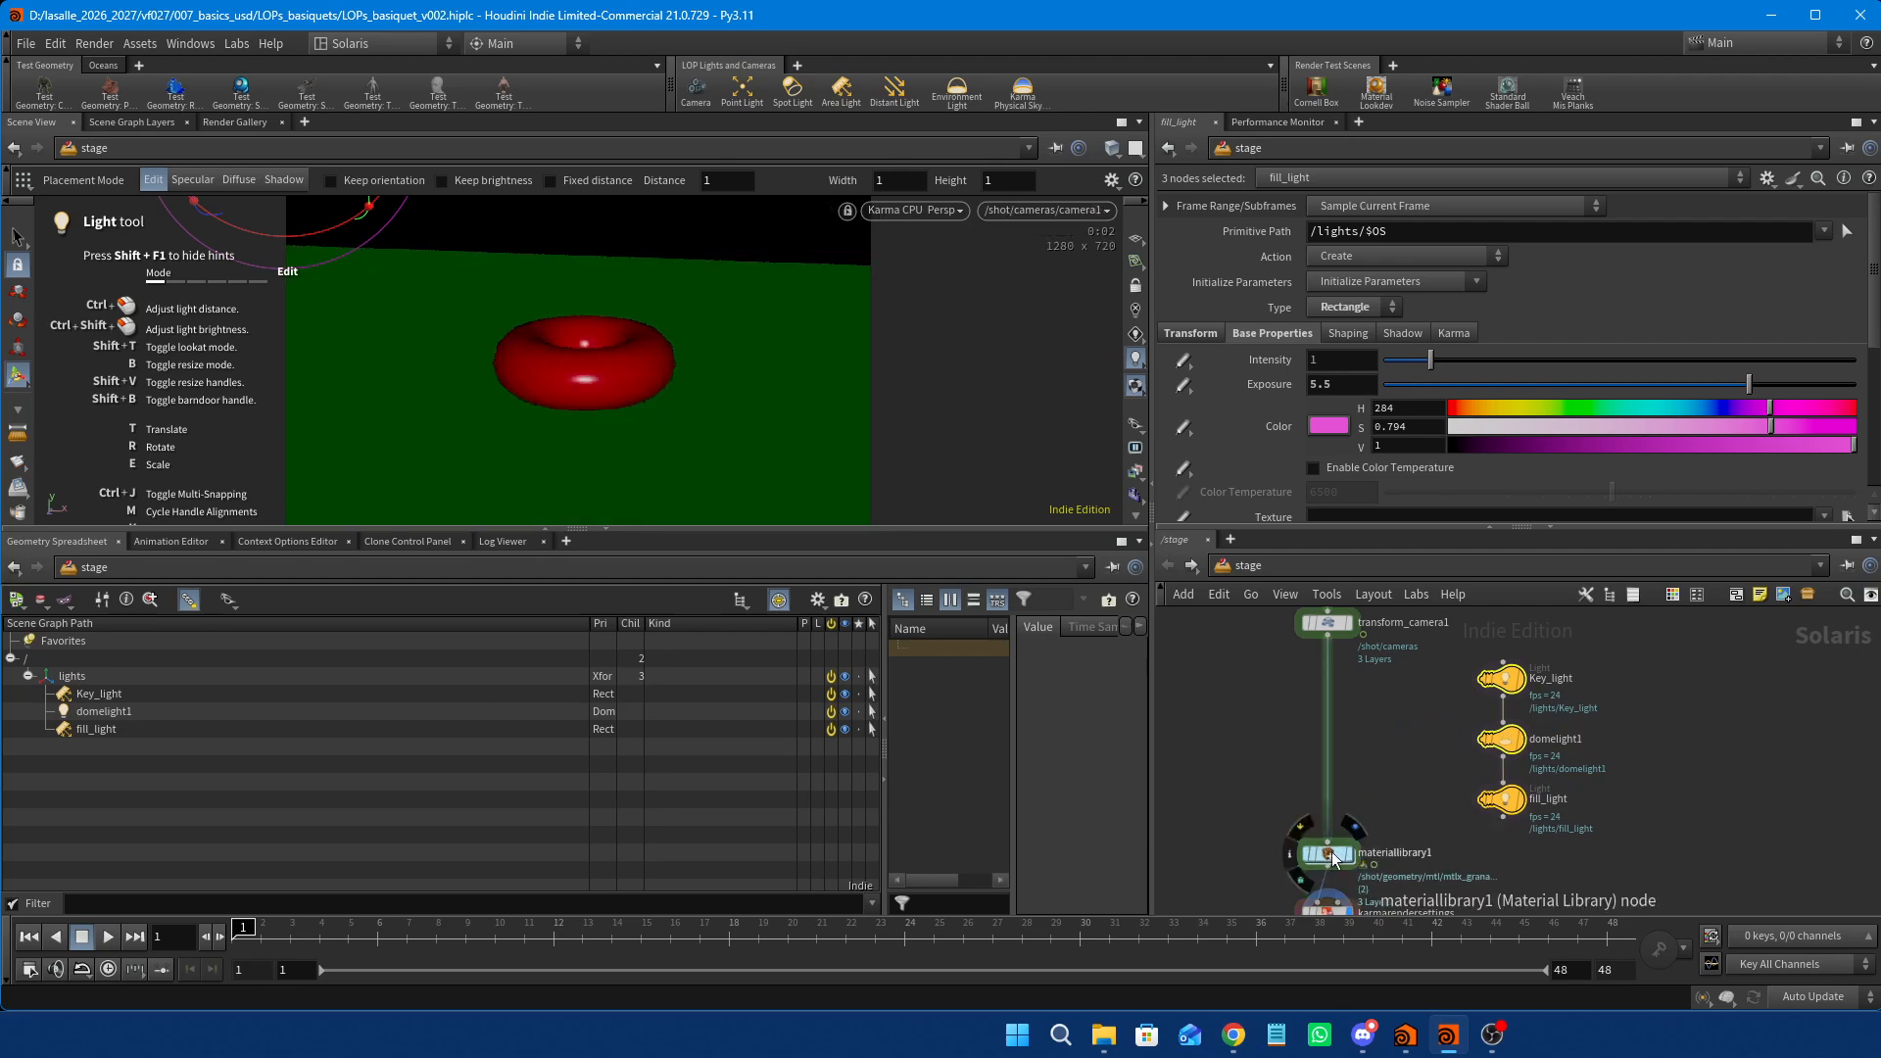
pyautogui.moveTo(1332, 850); pyautogui.dragTo(1332, 859)
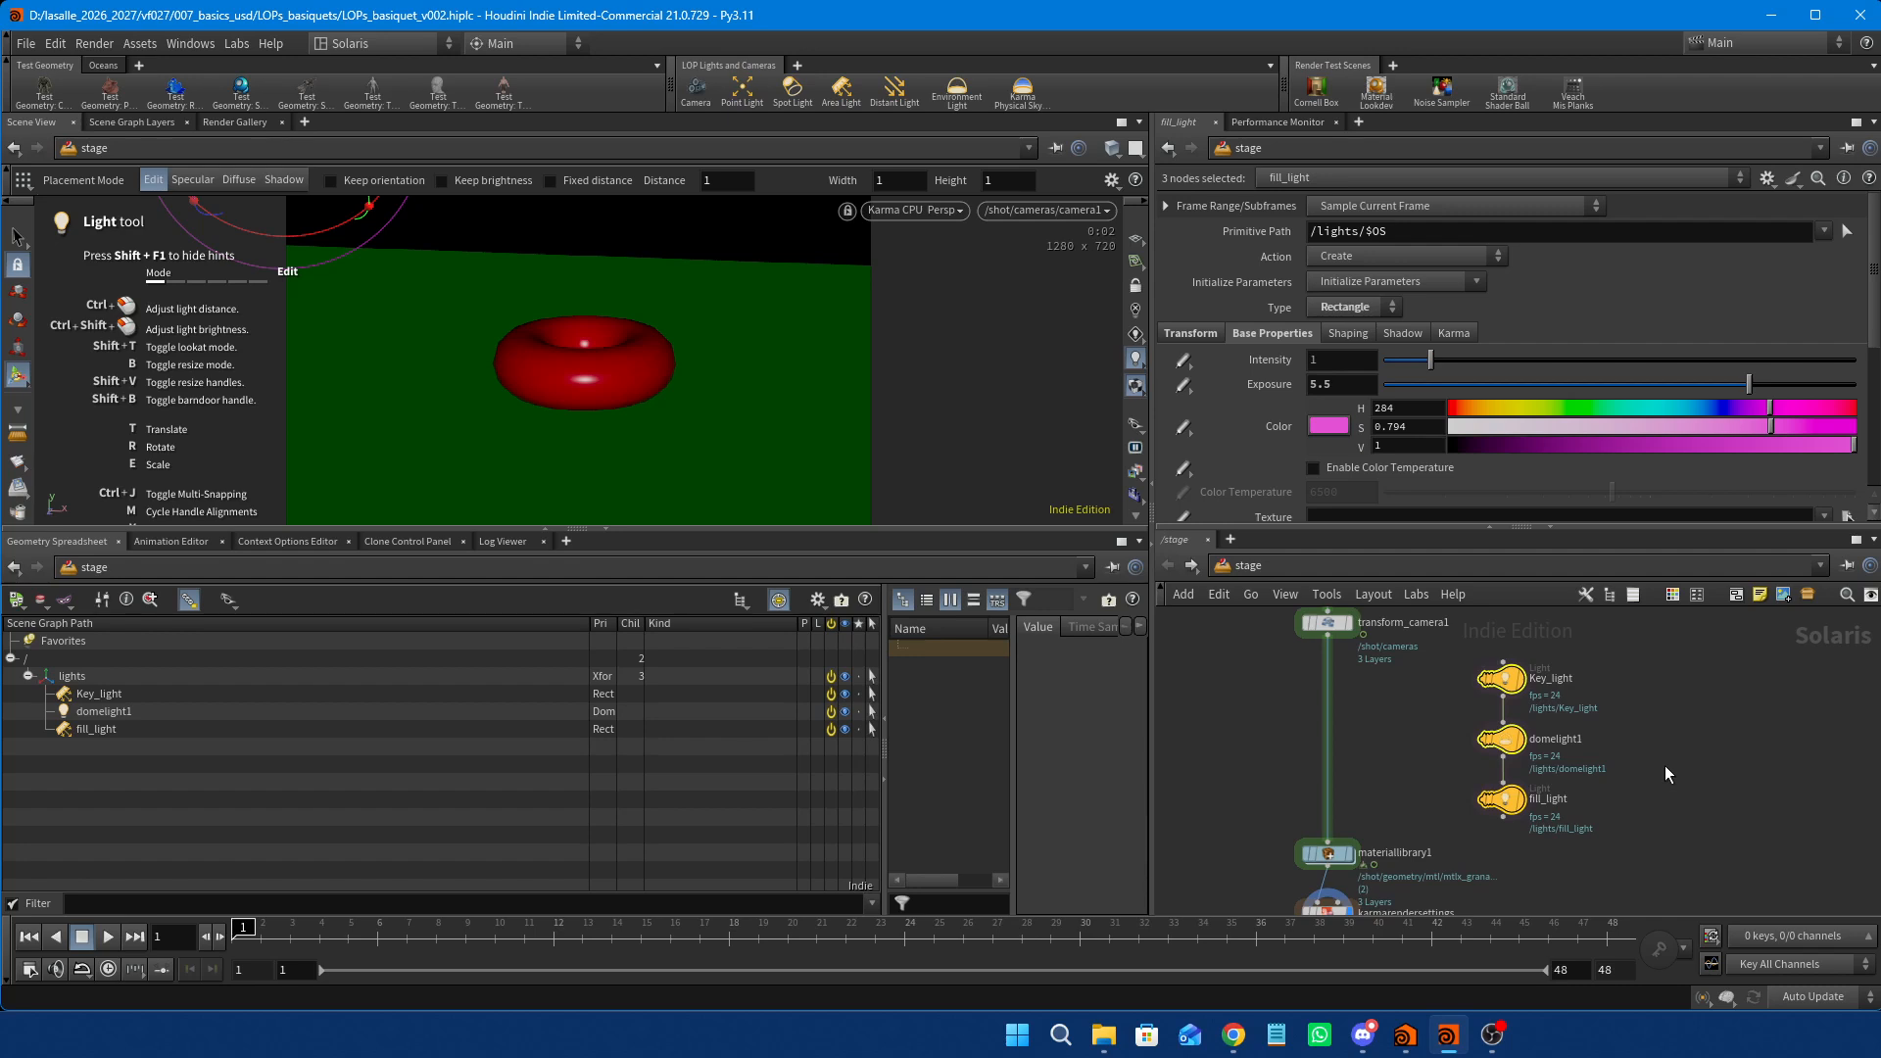
# Insert a Graft Branches node on the wire between transform_camera1 and materiallibrary1.
pyautogui.click(1373, 784)
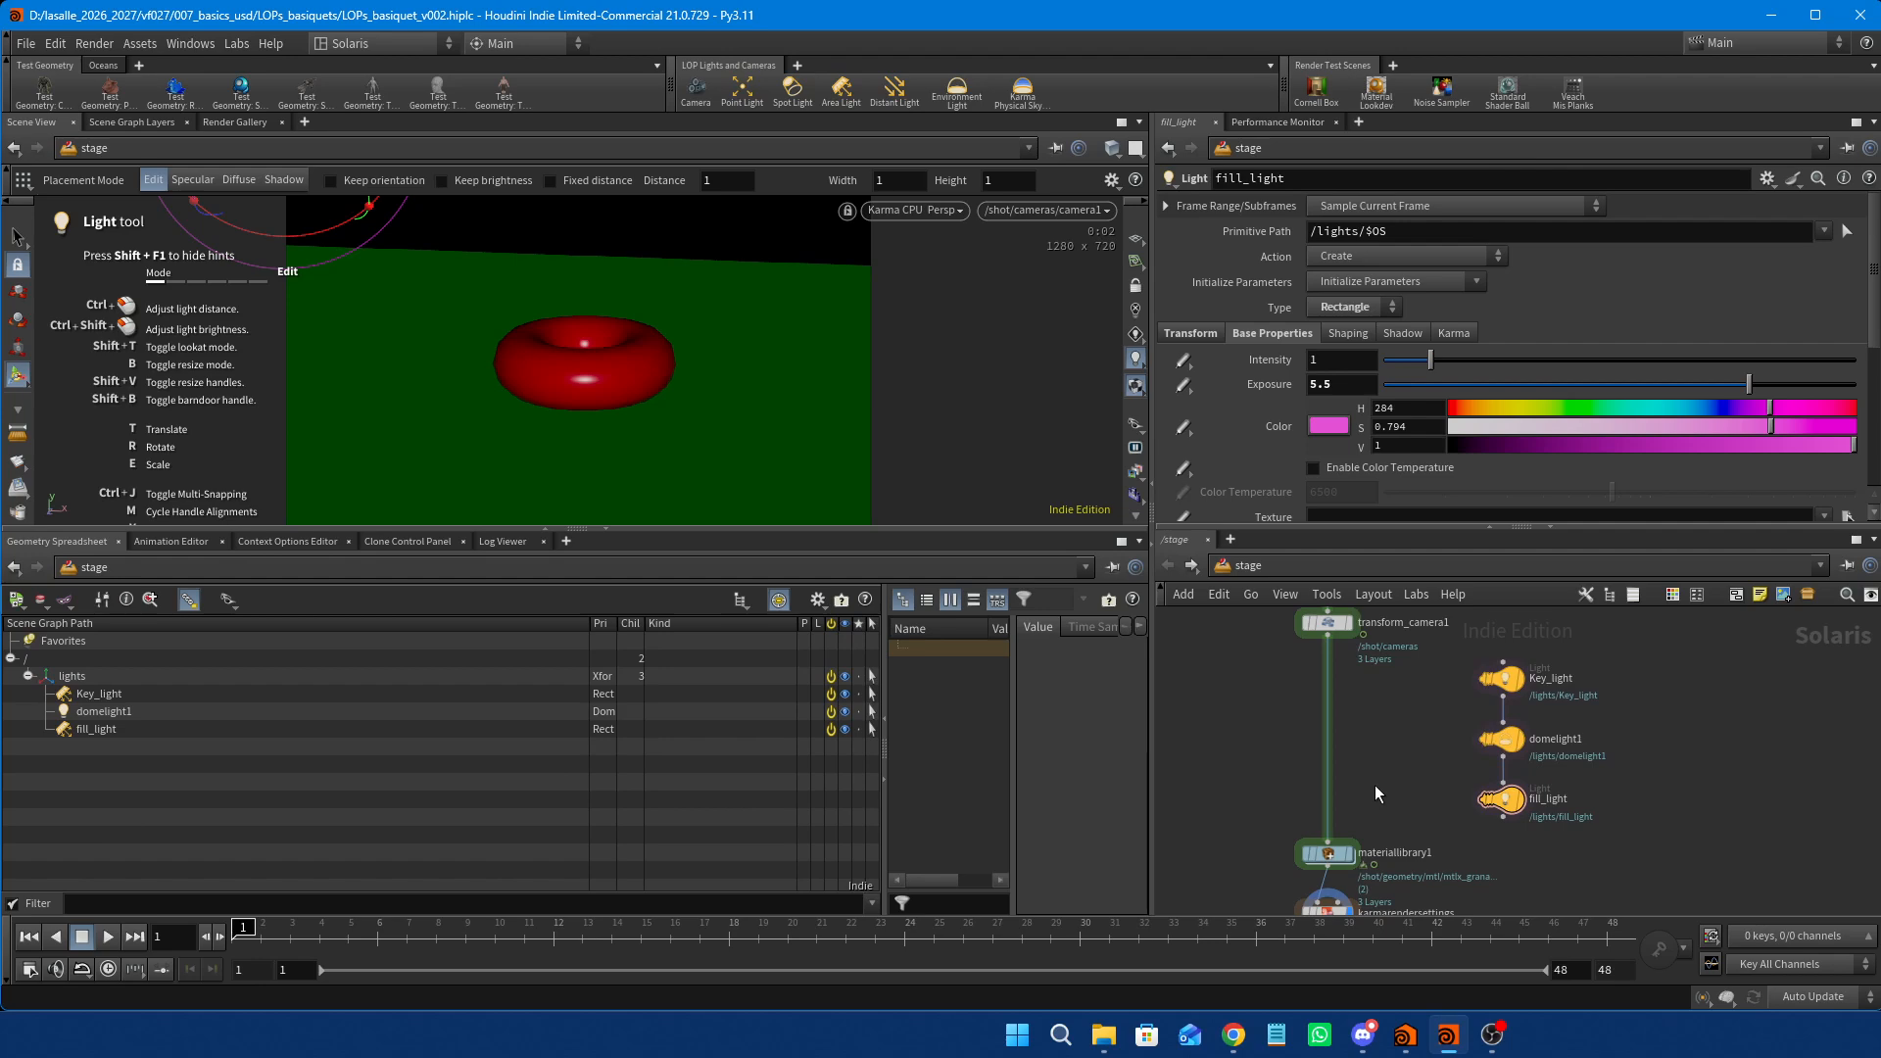
pyautogui.press('Tab')
pyautogui.write('graft')
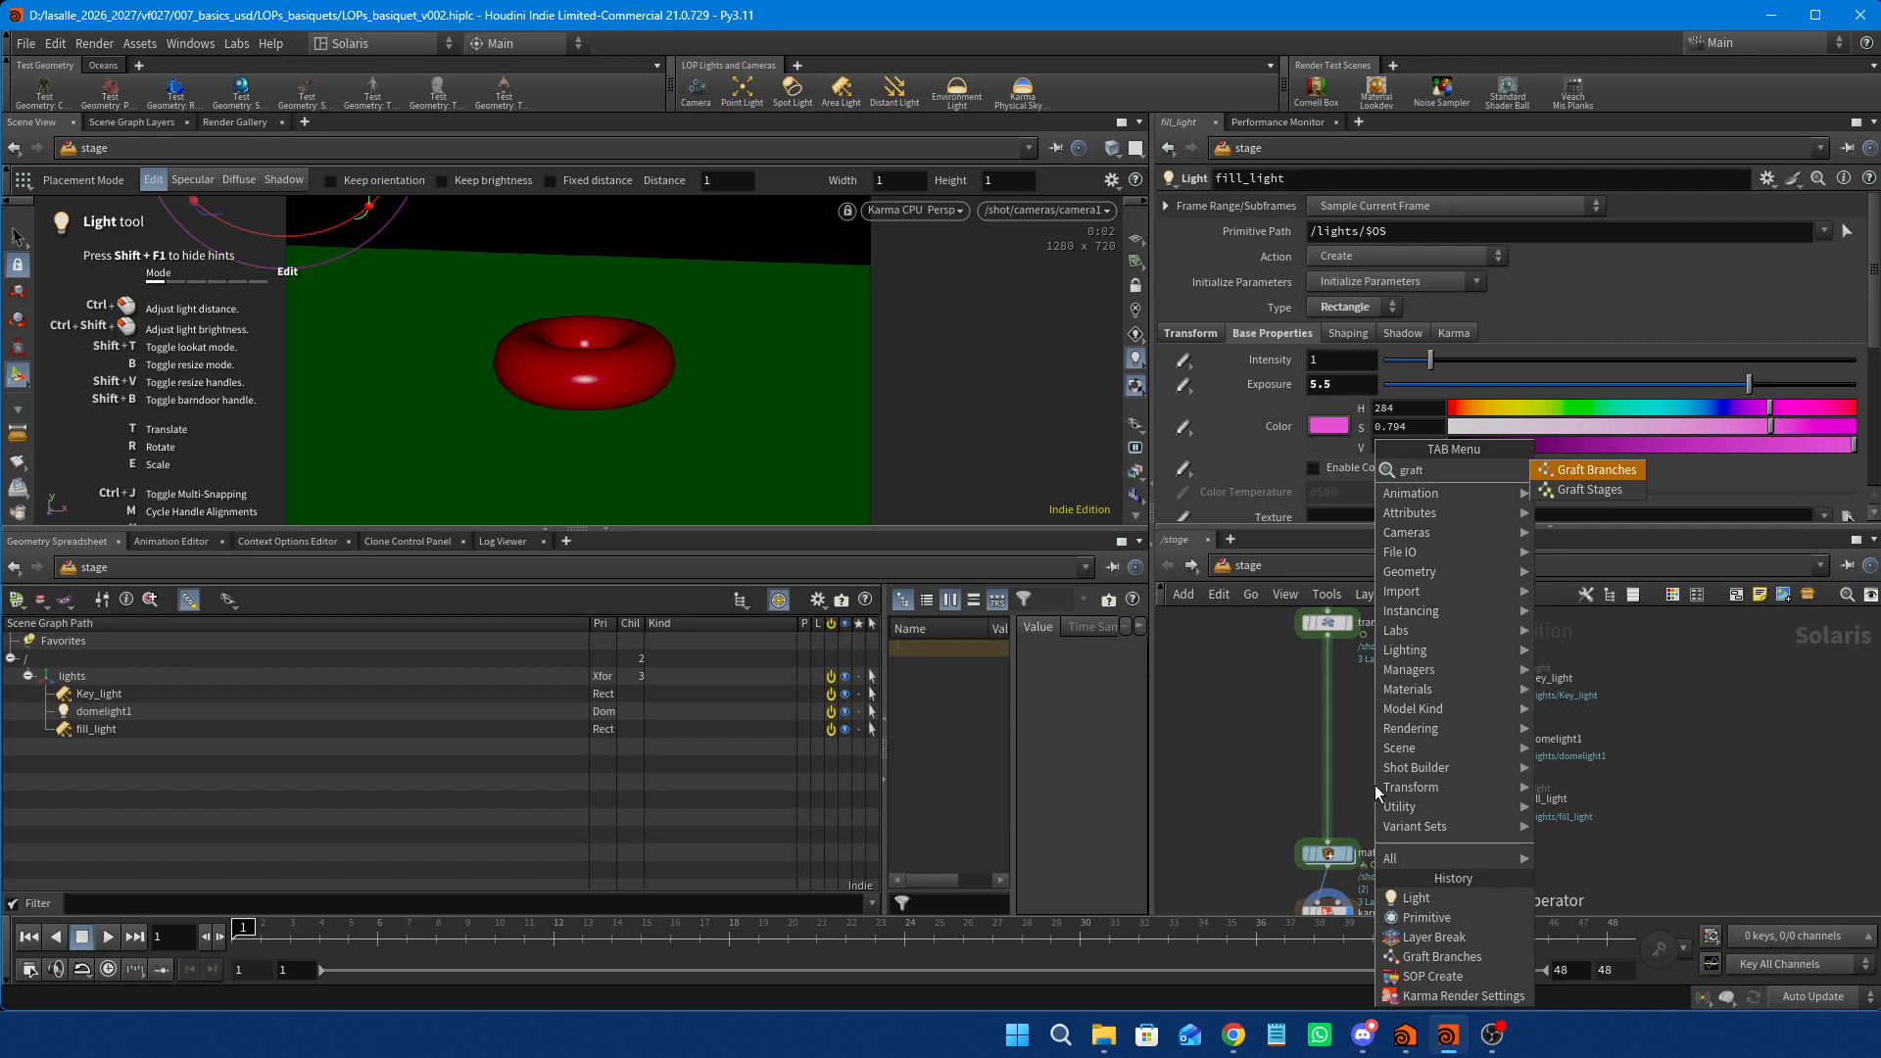
pyautogui.click(1597, 474)
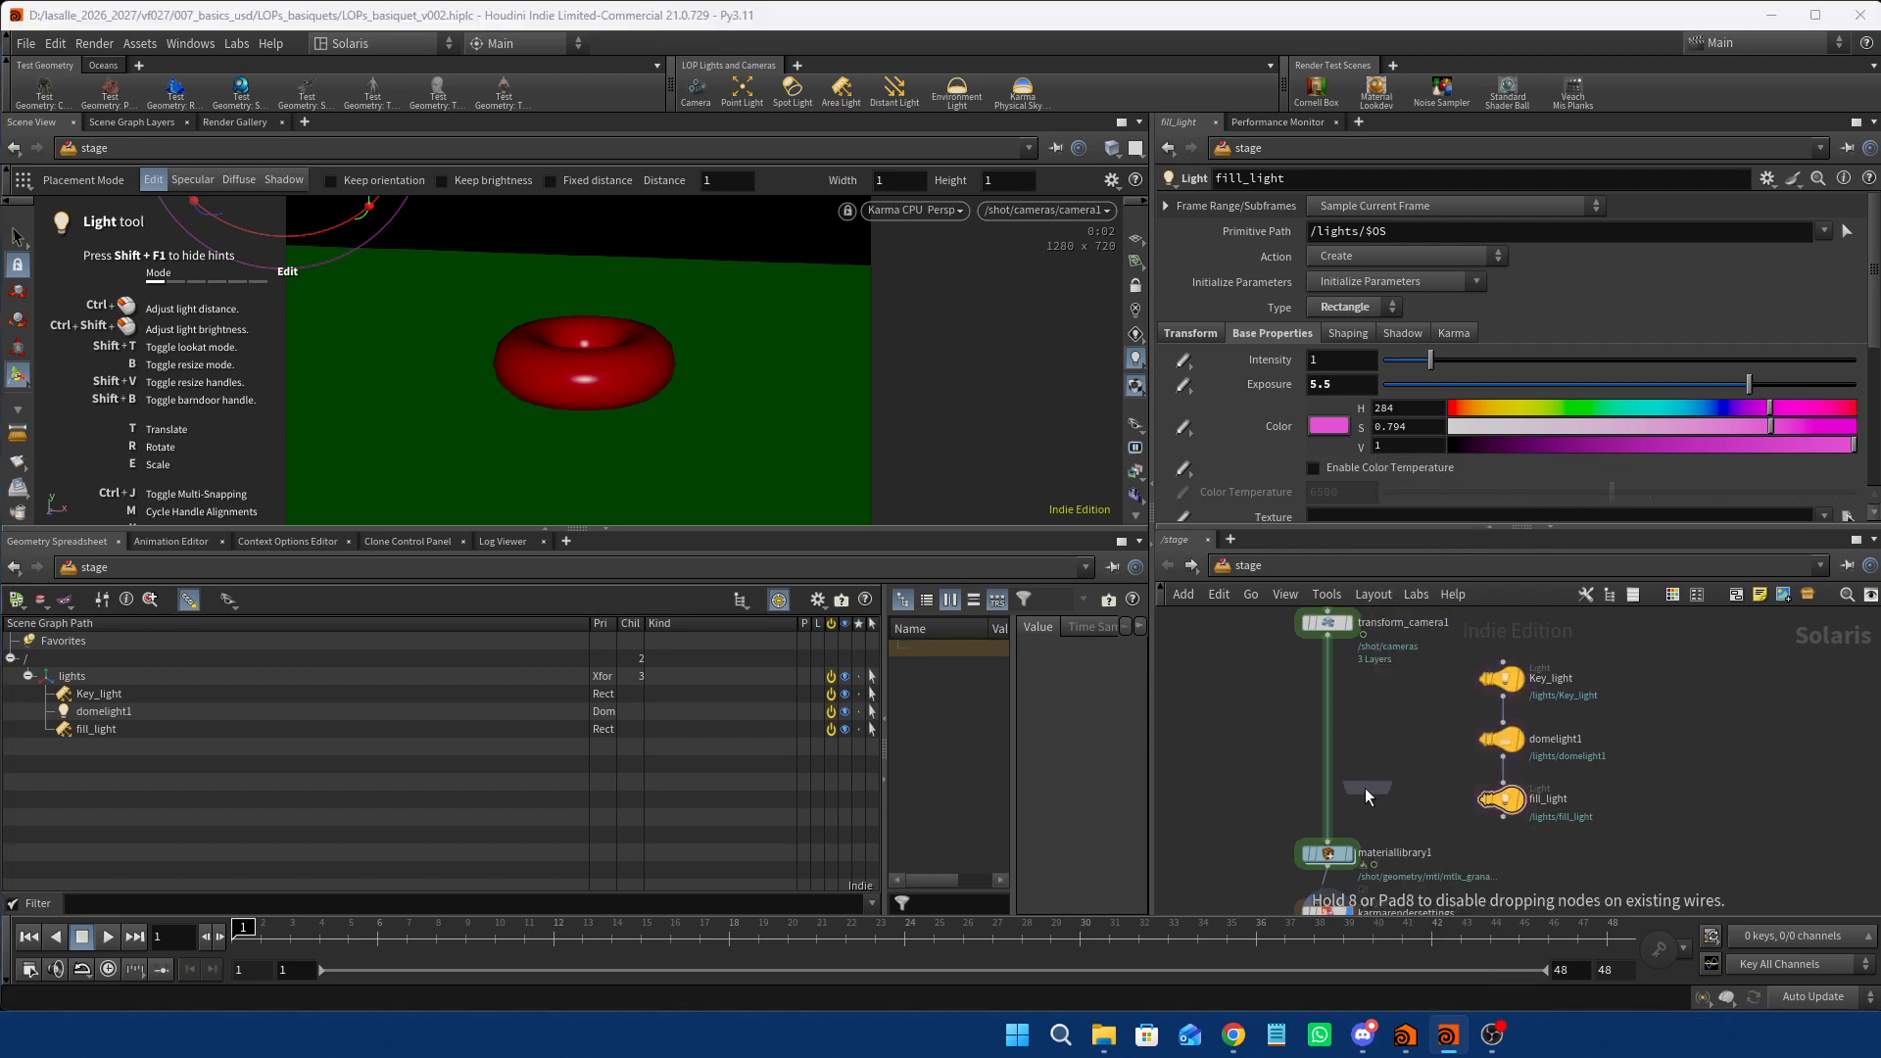
pyautogui.click(1331, 789)
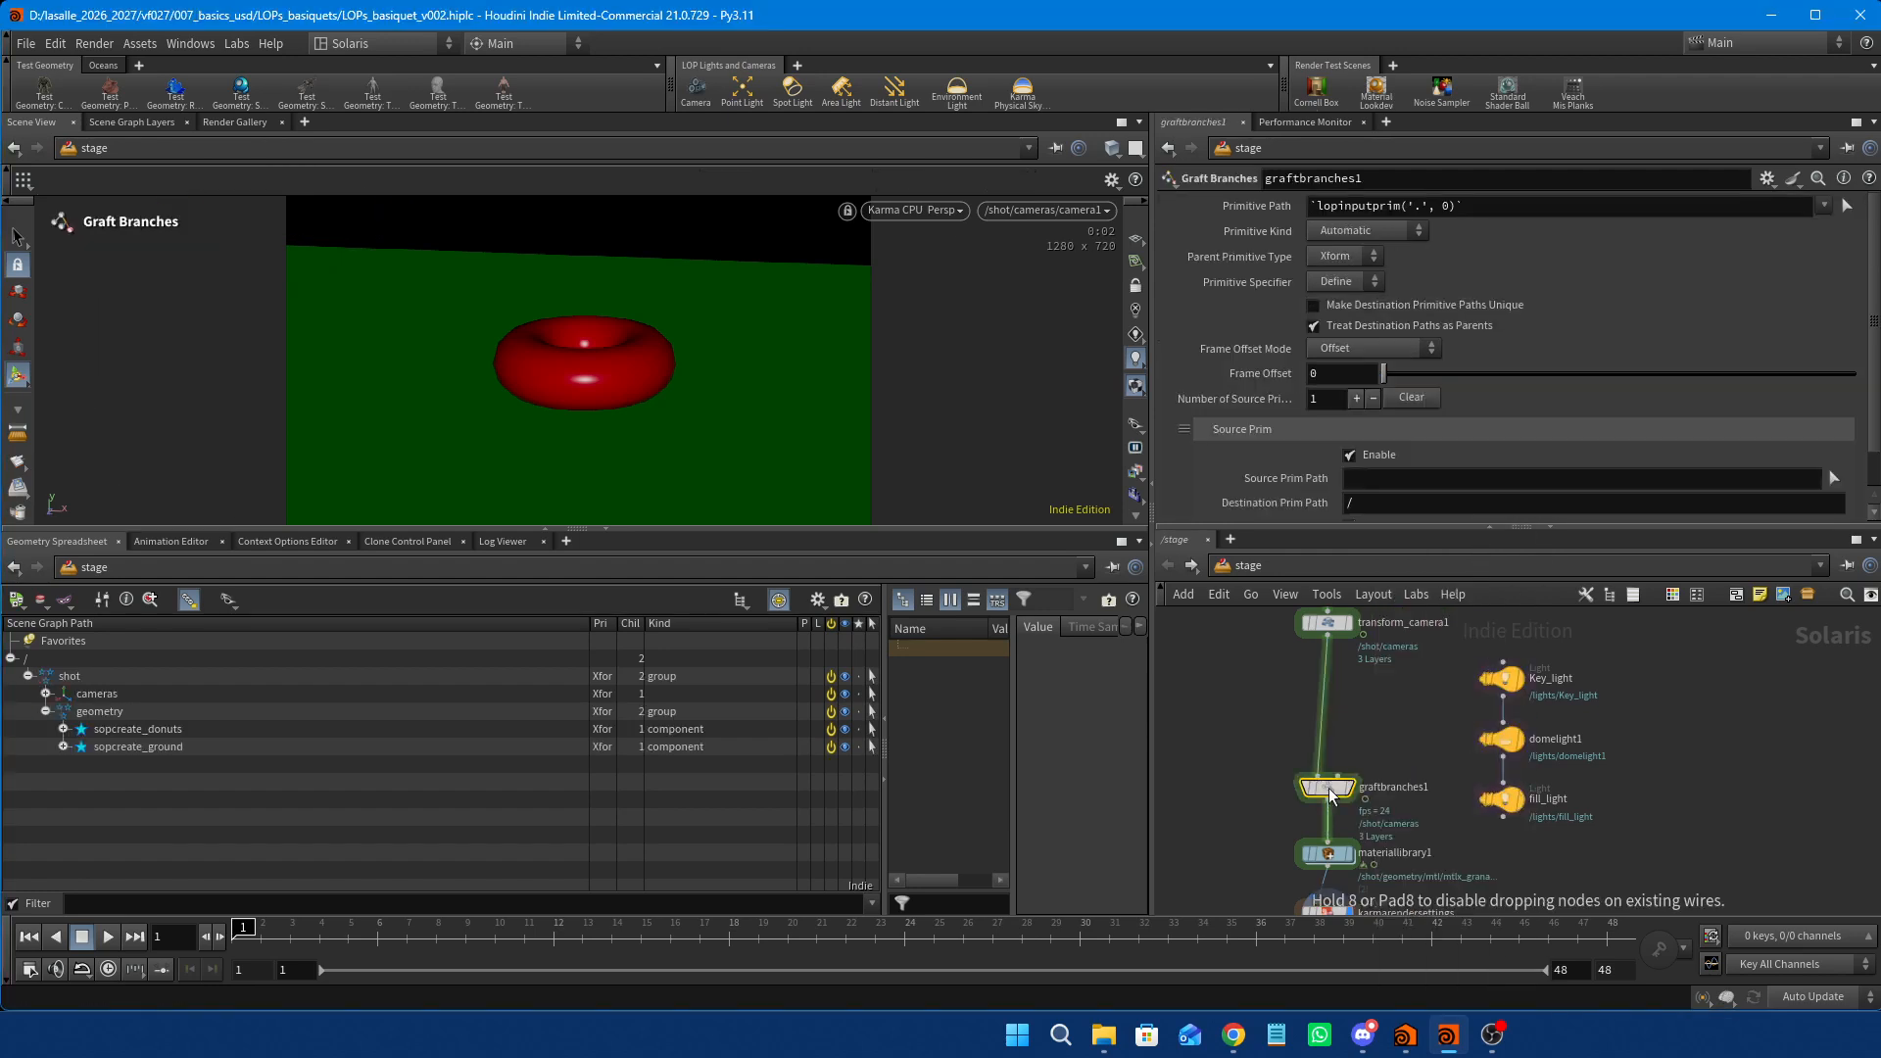
# Move the Graft Branches node and all nodes below it, through usdrender_rop1, slightly further down the network.
pyautogui.scroll(1, 1403, 828)
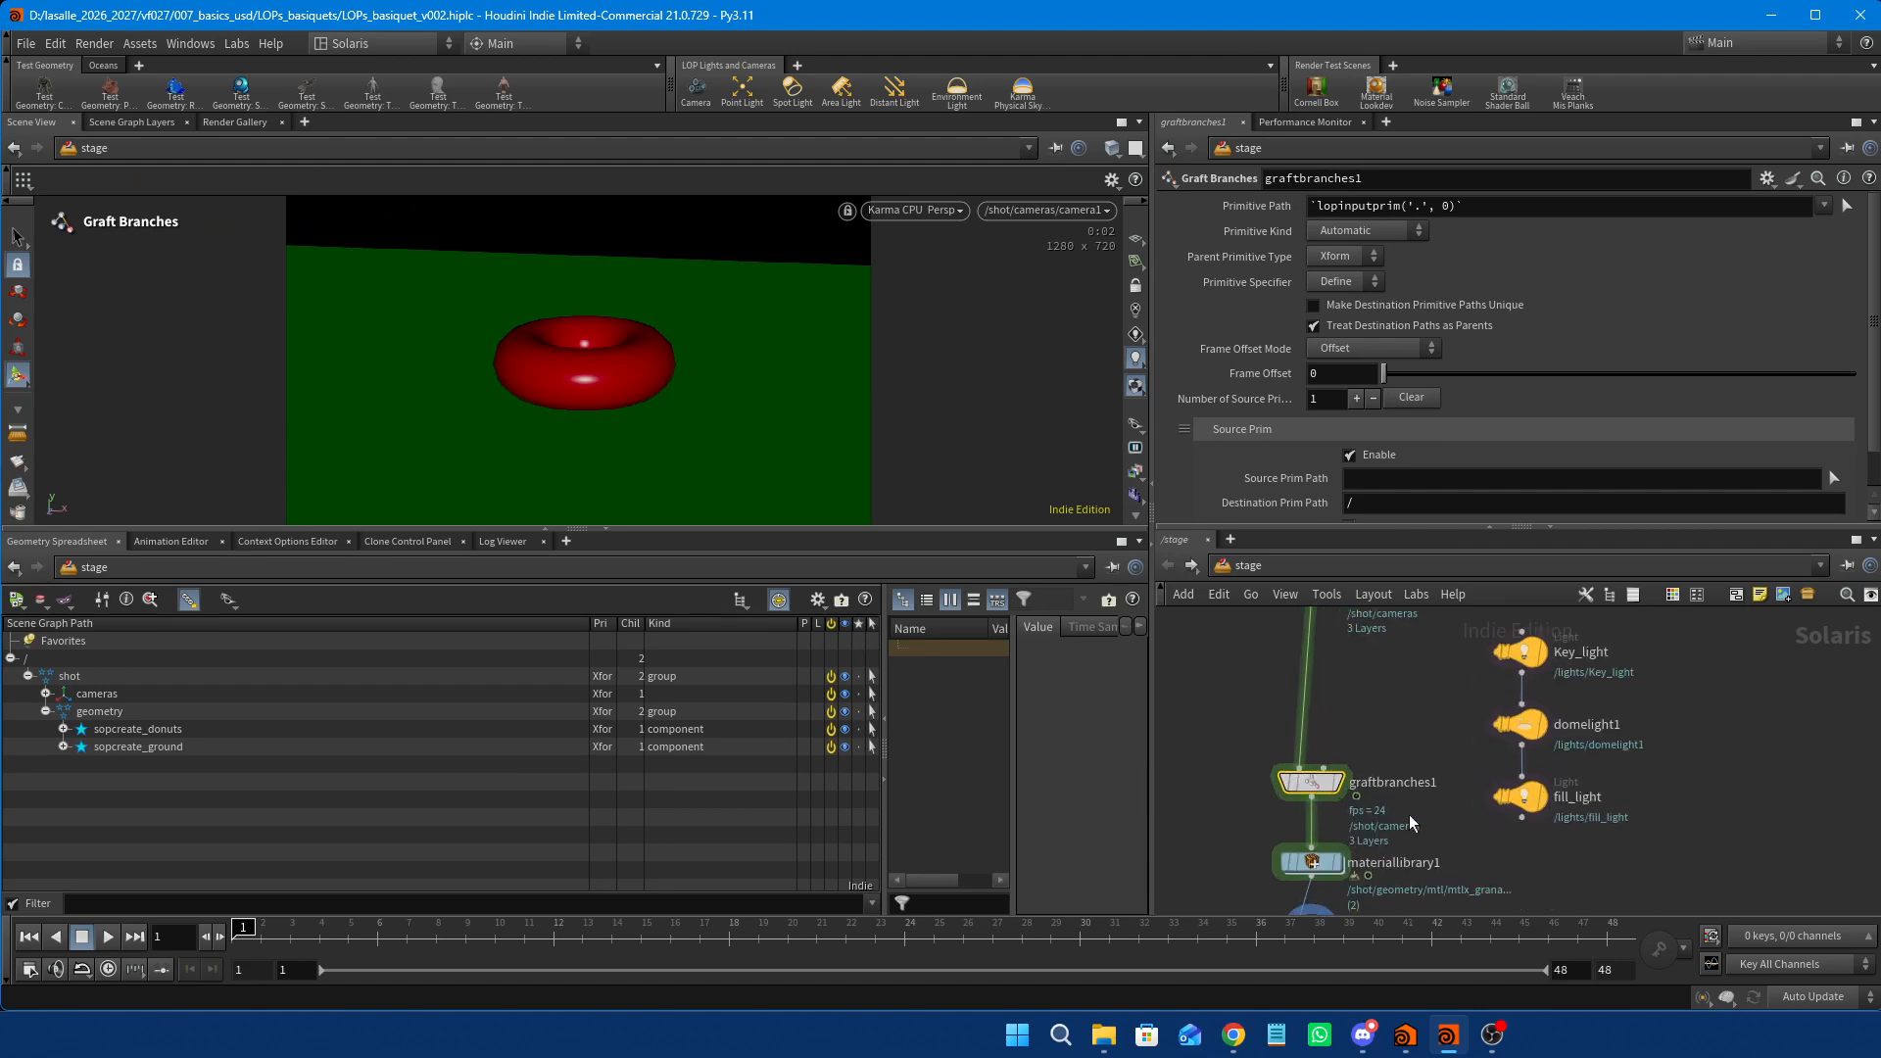
pyautogui.moveTo(1429, 753); pyautogui.dragTo(1395, 693, button='middle')
pyautogui.scroll(-1, 1408, 816)
pyautogui.scroll(-1, 1408, 817)
pyautogui.moveTo(1236, 701); pyautogui.dragTo(1364, 909)
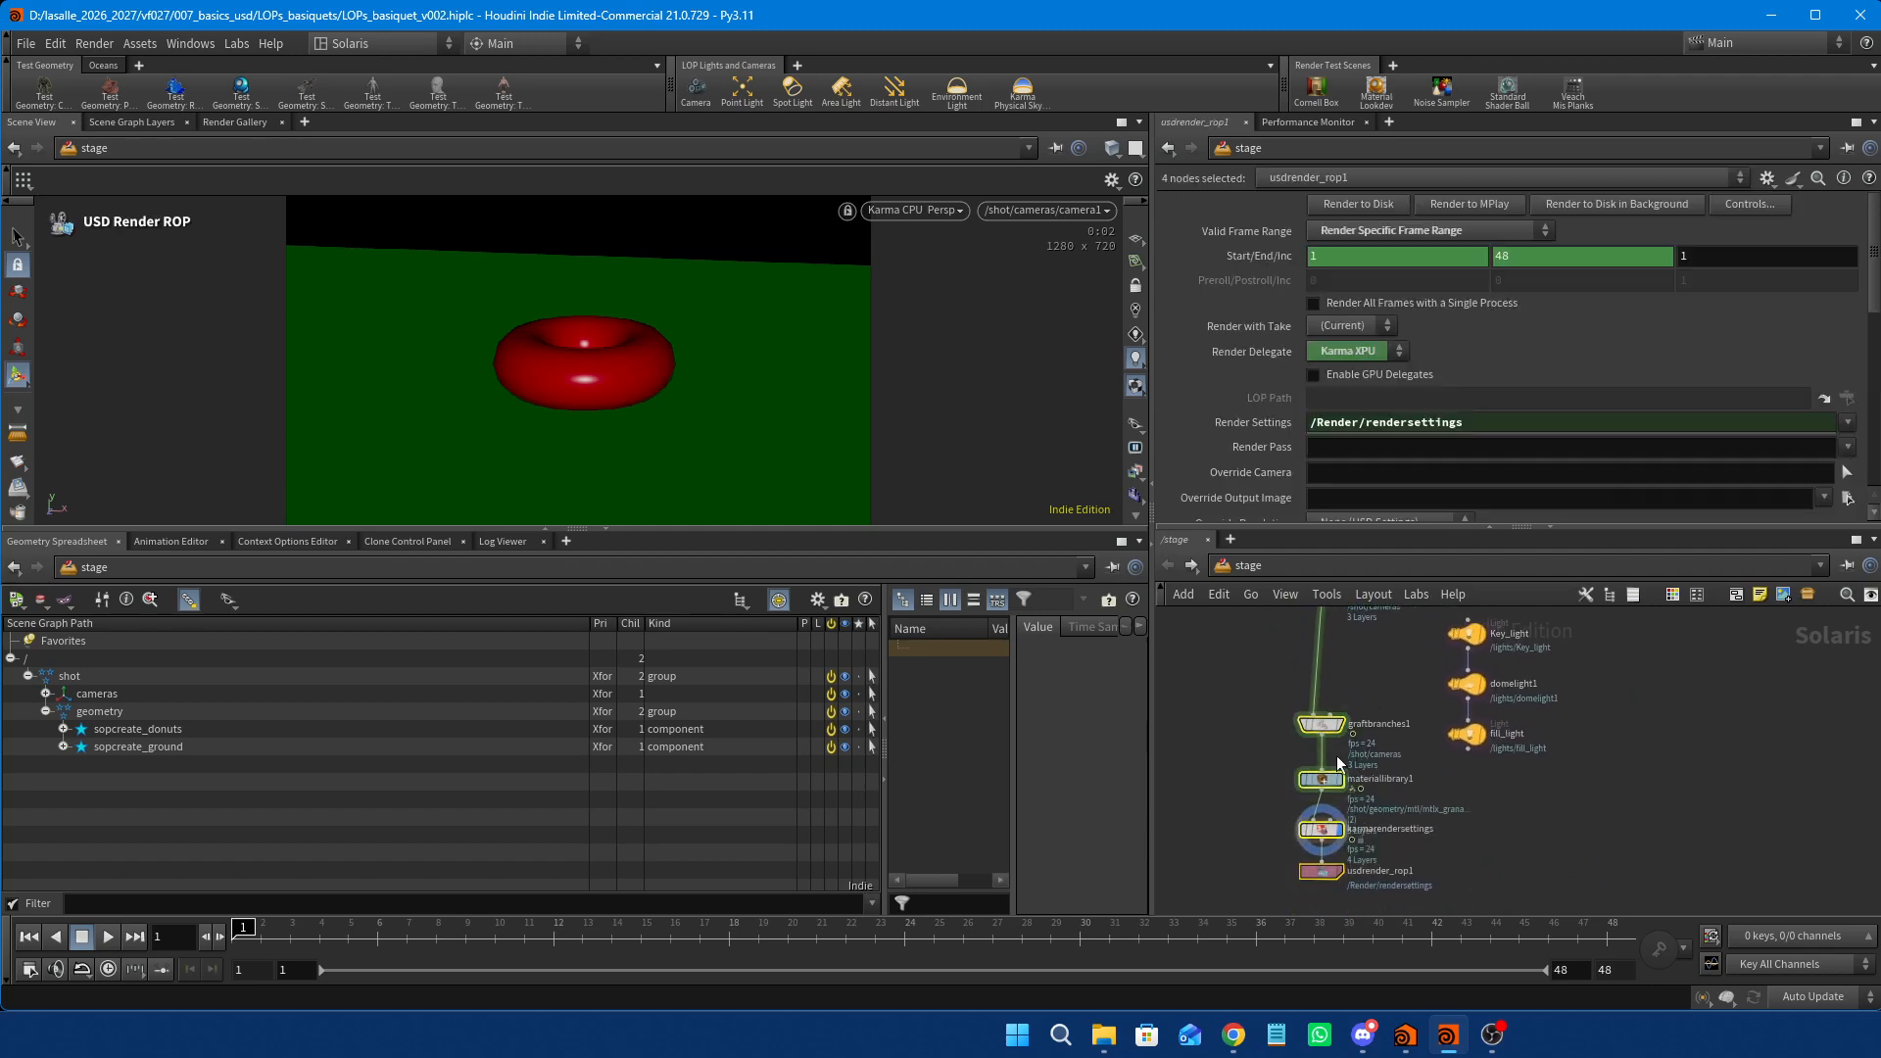
pyautogui.moveTo(1334, 727); pyautogui.dragTo(1337, 764)
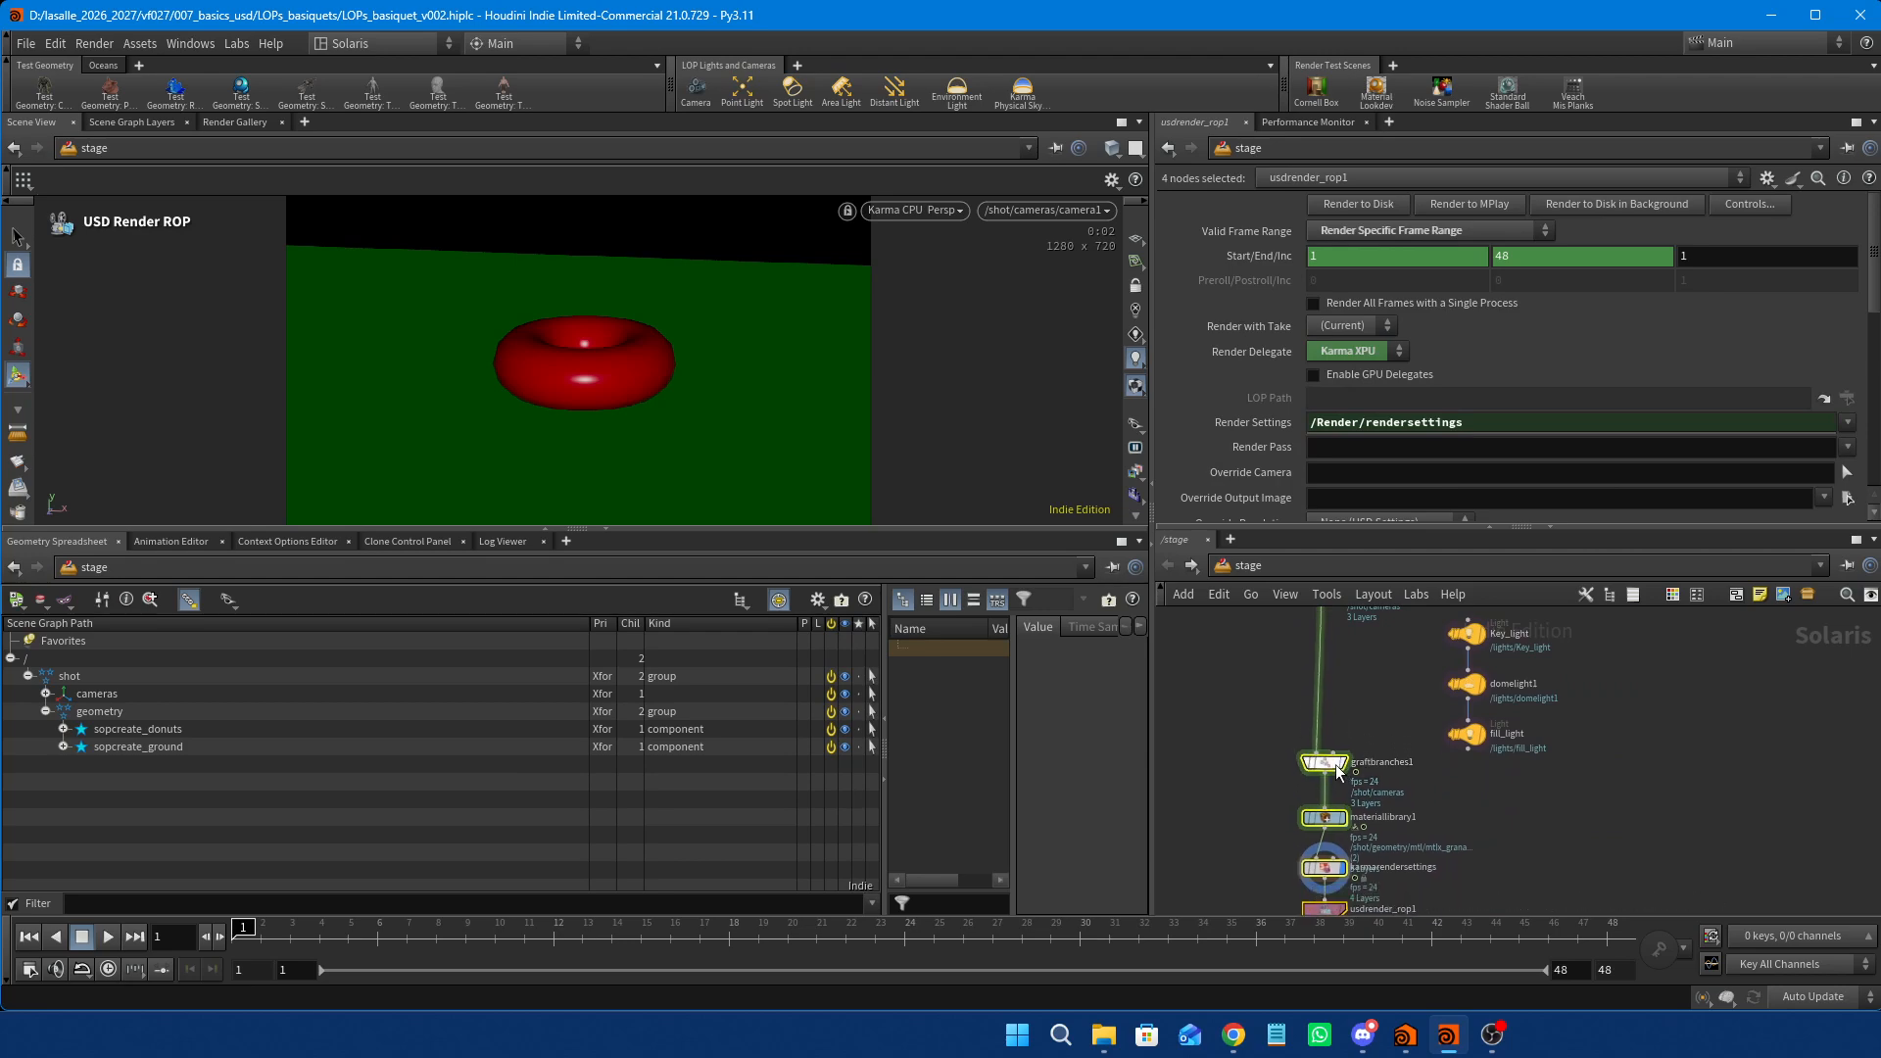
pyautogui.moveTo(1571, 752); pyautogui.dragTo(1591, 784, button='middle')
pyautogui.click(1432, 725)
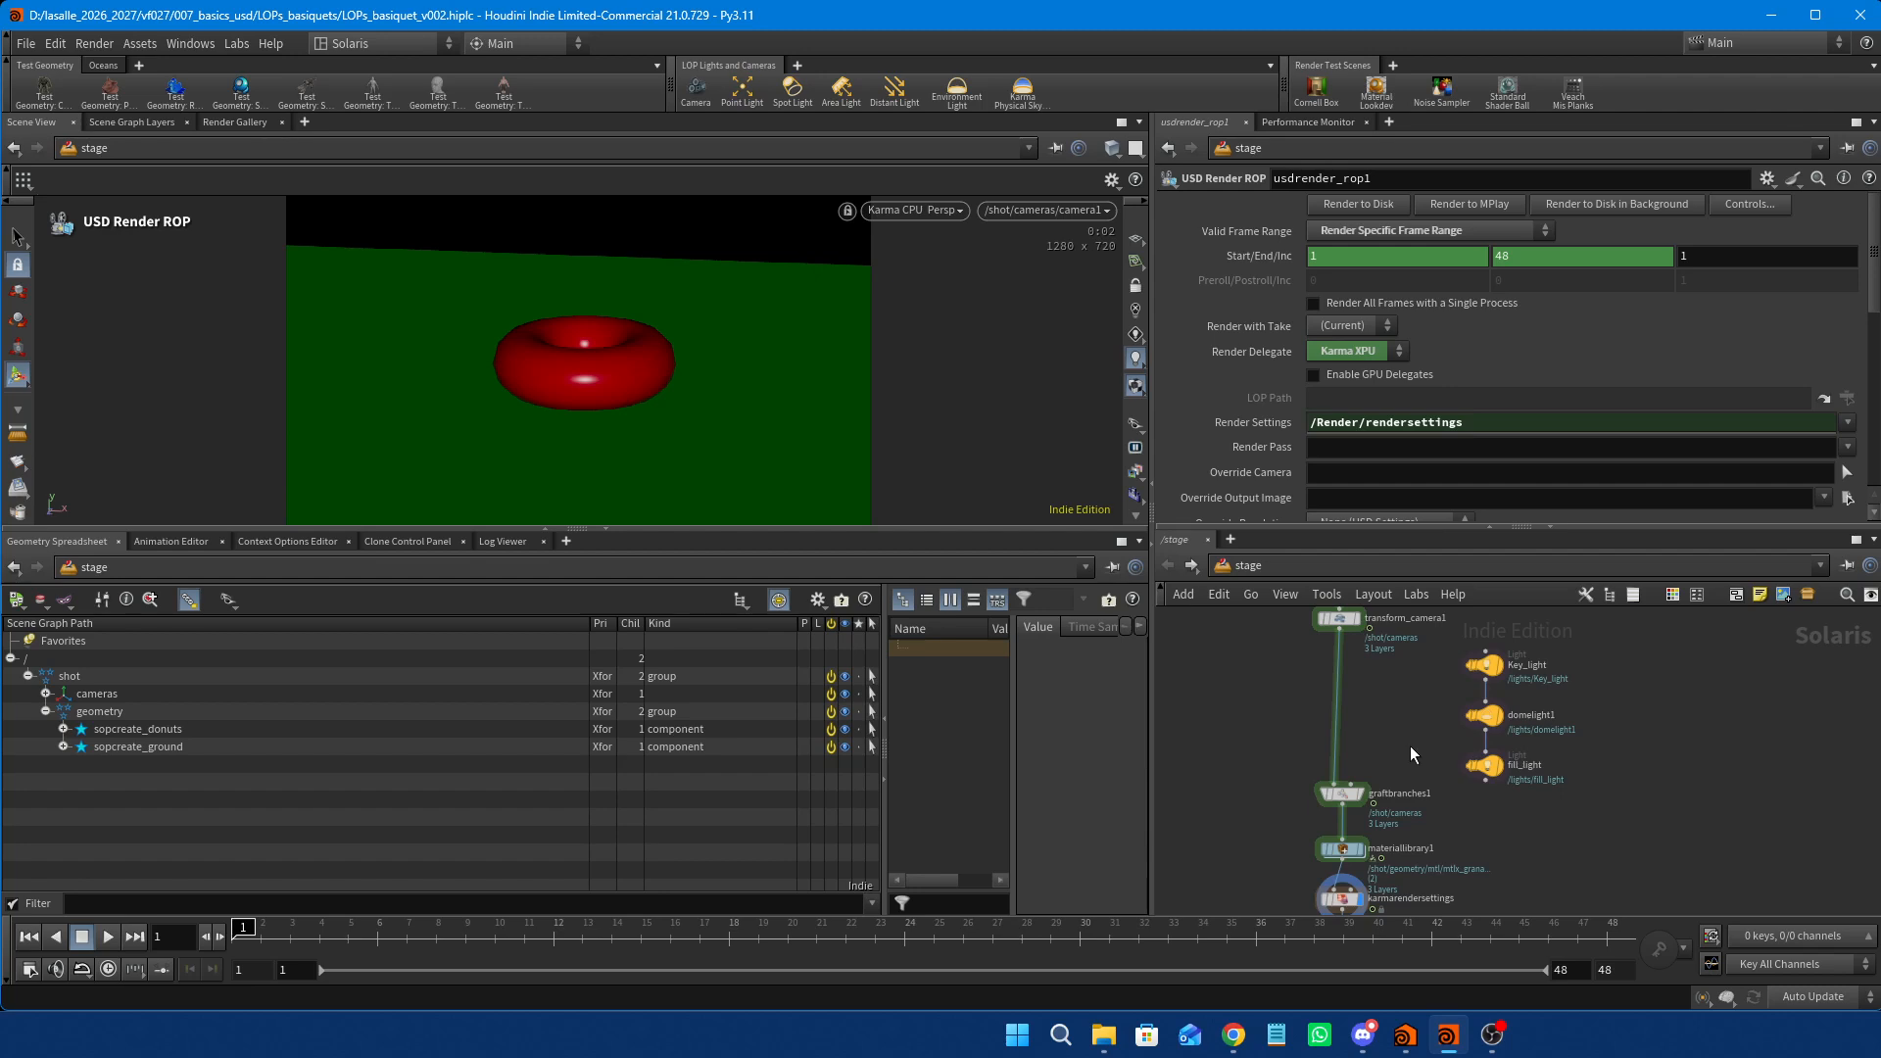
# Connect the output of fill_light to the second input of graftbranches1.
pyautogui.scroll(1, 1409, 745)
pyautogui.scroll(2, 1408, 748)
pyautogui.moveTo(1291, 834)
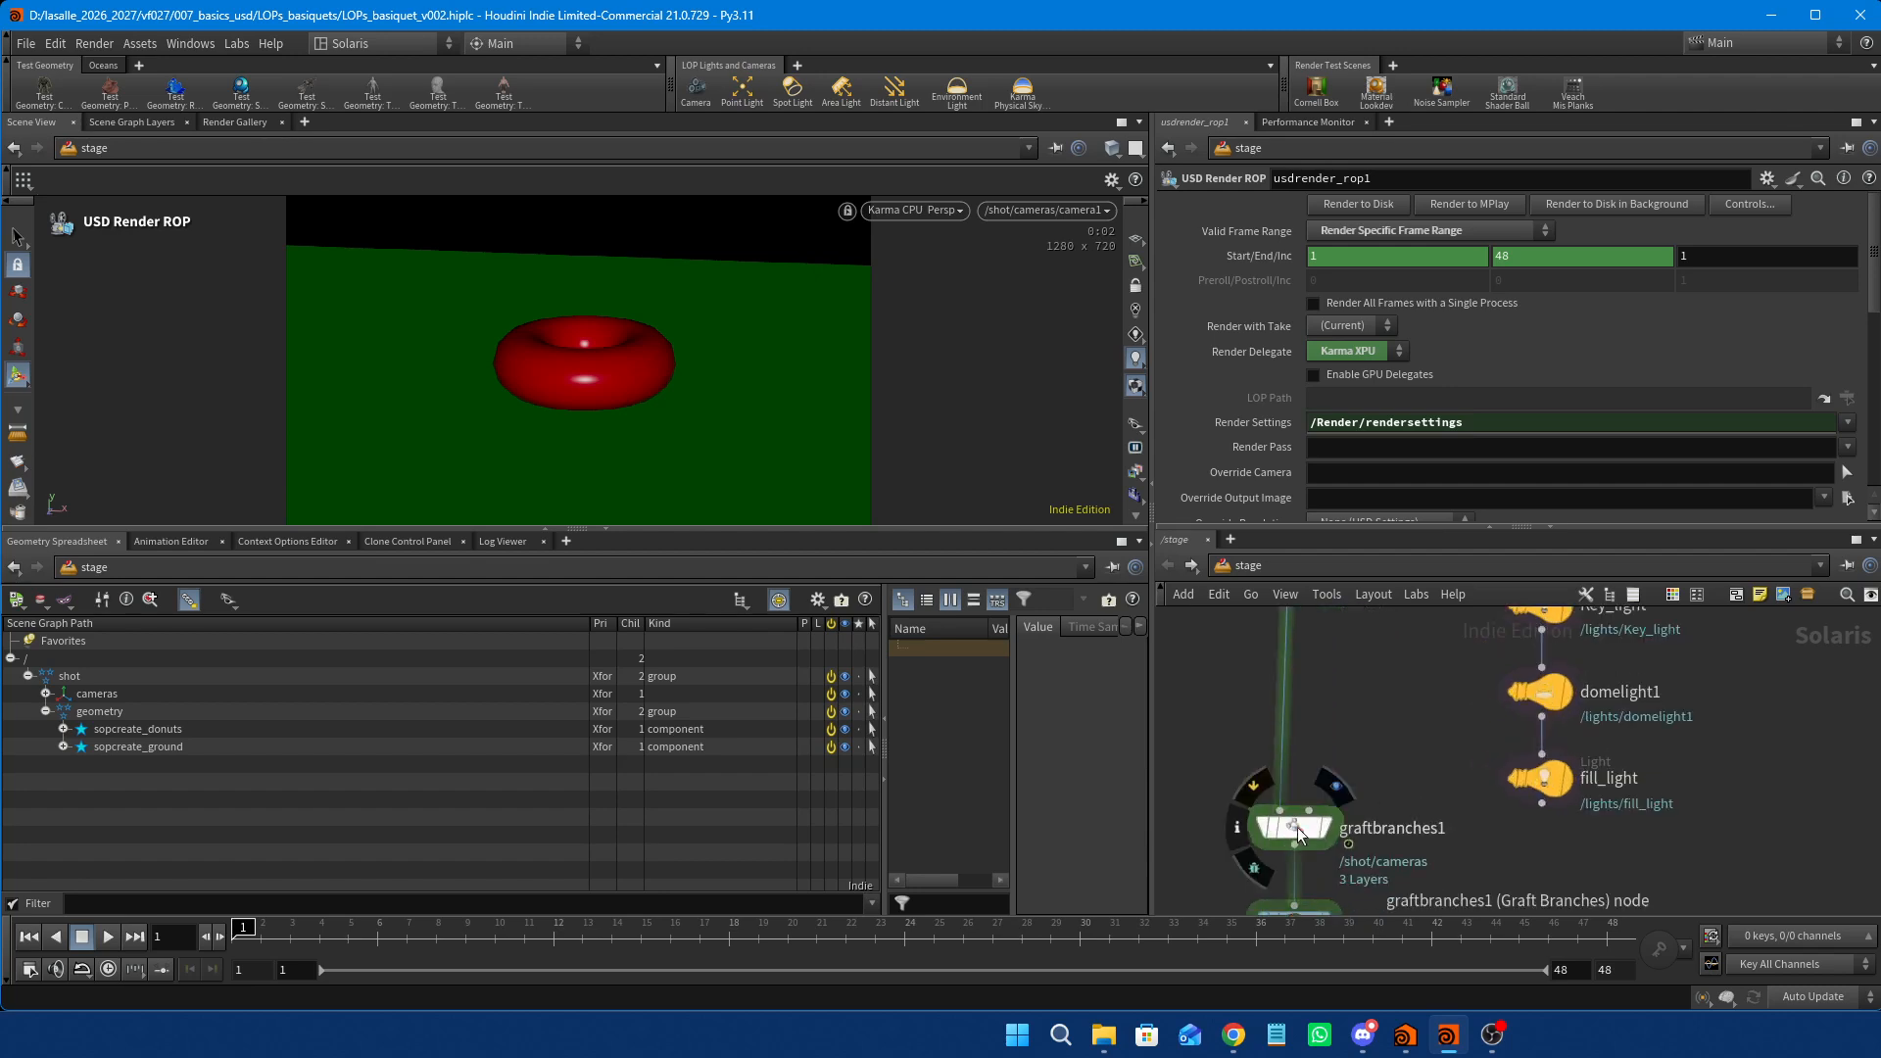
pyautogui.moveTo(1345, 740); pyautogui.dragTo(1359, 852, button='middle')
pyautogui.moveTo(1401, 786); pyautogui.dragTo(1443, 698, button='middle')
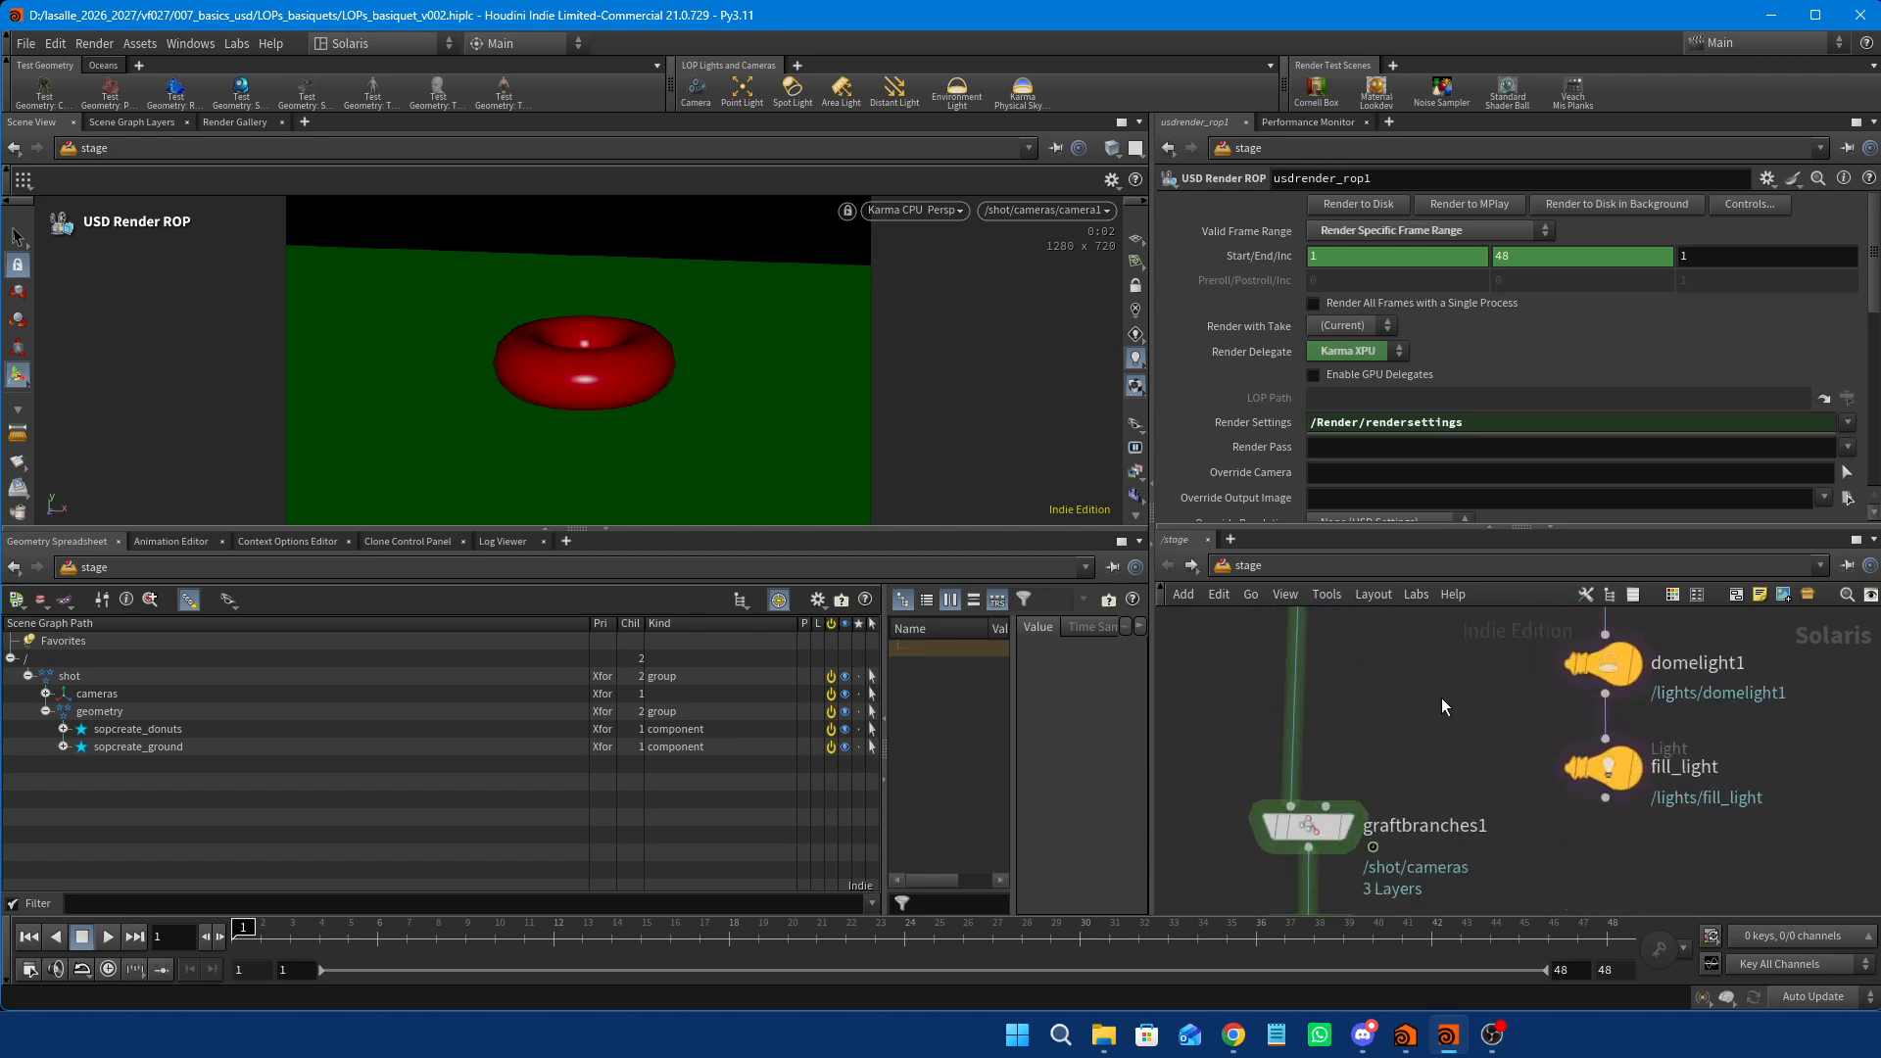
pyautogui.scroll(-2, 1525, 808)
pyautogui.click(1581, 804)
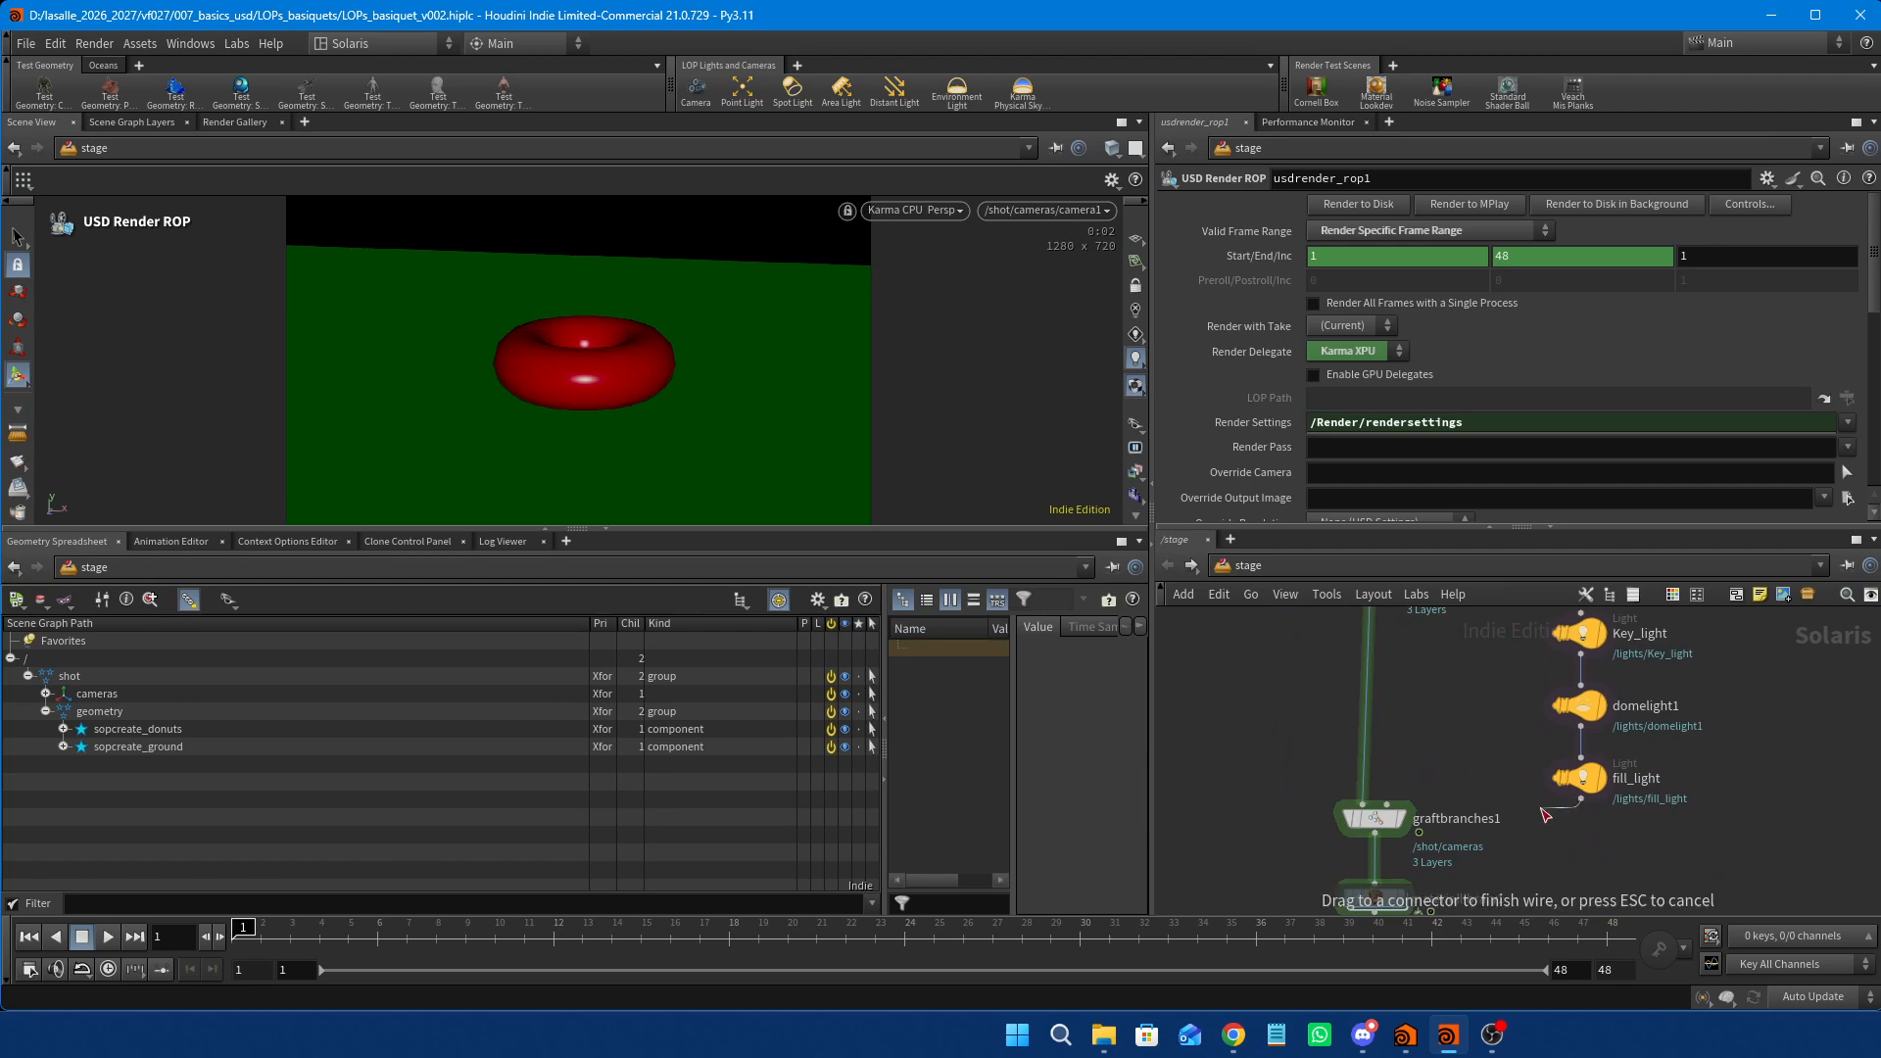
pyautogui.click(1386, 804)
# Select the three light nodes and shift them slightly beside the main chain.
pyautogui.moveTo(1724, 800); pyautogui.dragTo(1671, 854, button='middle')
pyautogui.moveTo(1630, 863); pyautogui.dragTo(1530, 655)
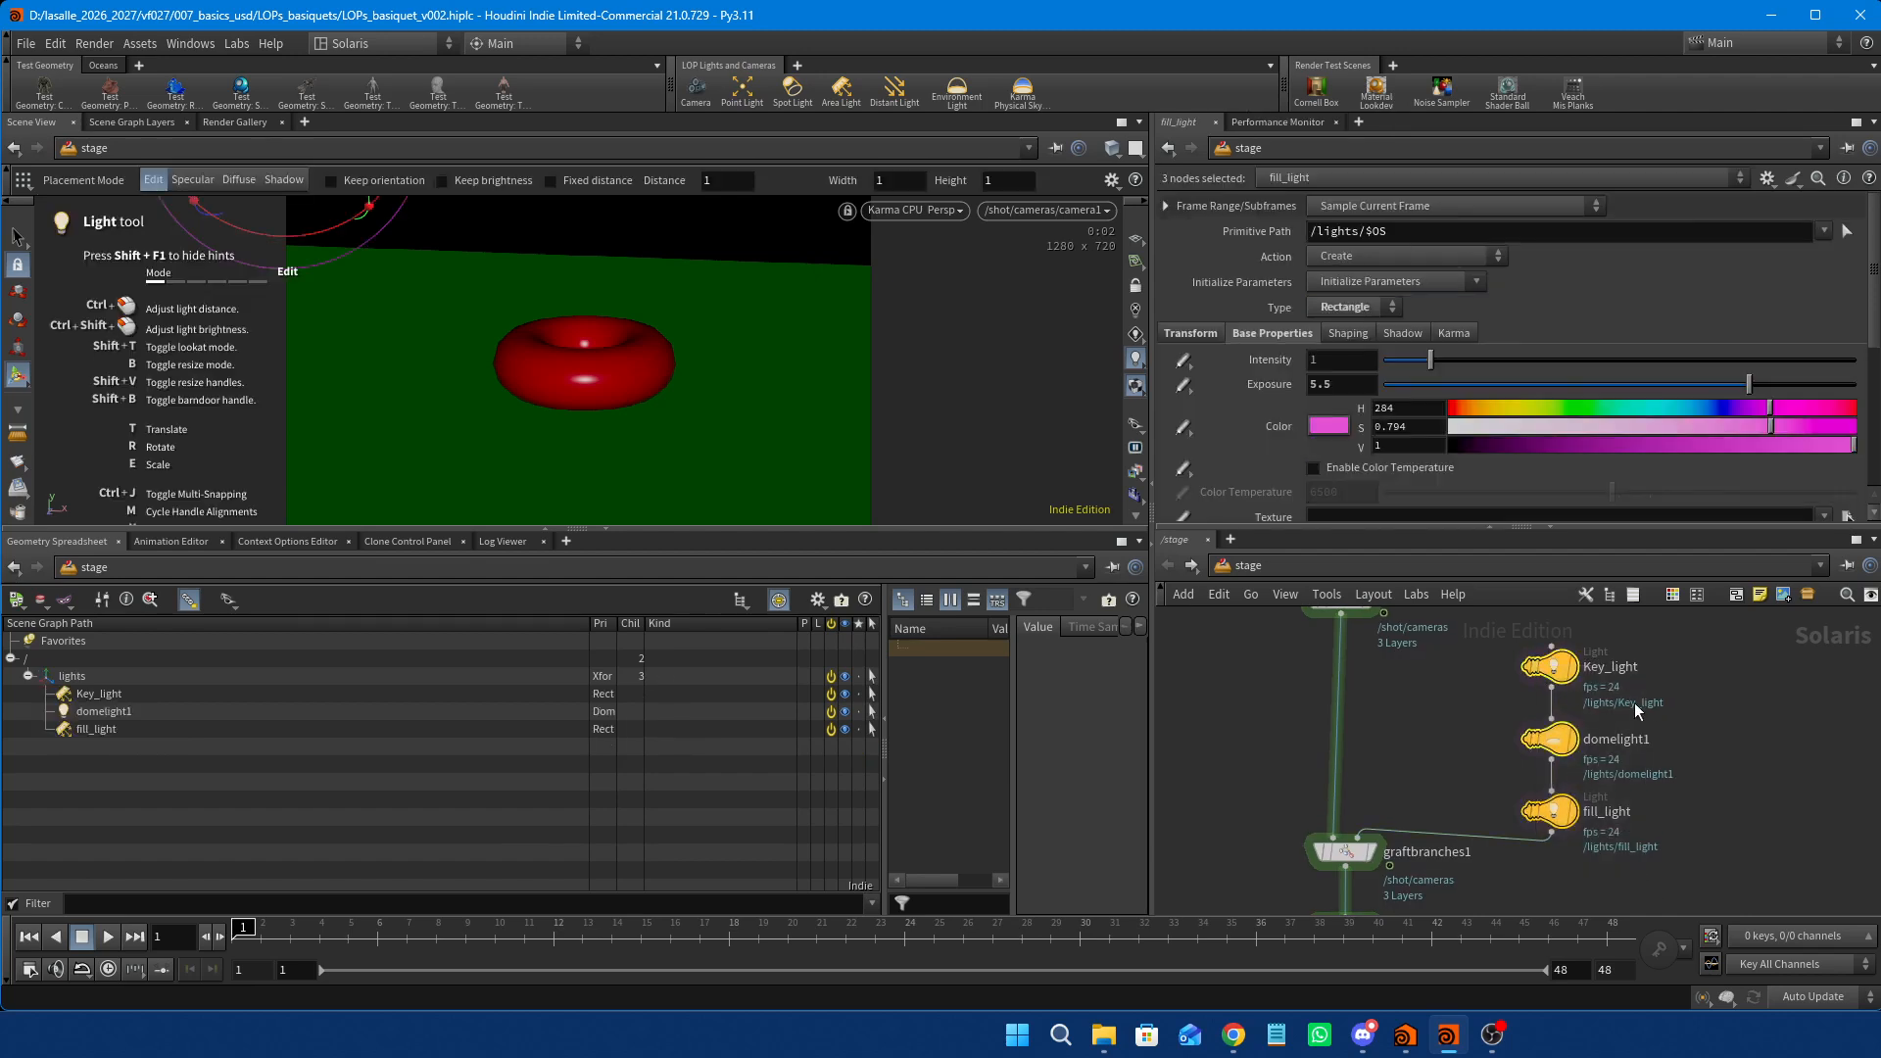
pyautogui.moveTo(1662, 696); pyautogui.dragTo(1671, 745, button='middle')
pyautogui.moveTo(1574, 713); pyautogui.dragTo(1587, 700)
# Select all nine nodes of the main chain and lay them out in a compact vertical column.
pyautogui.scroll(-2, 1467, 731)
pyautogui.scroll(-3, 1467, 731)
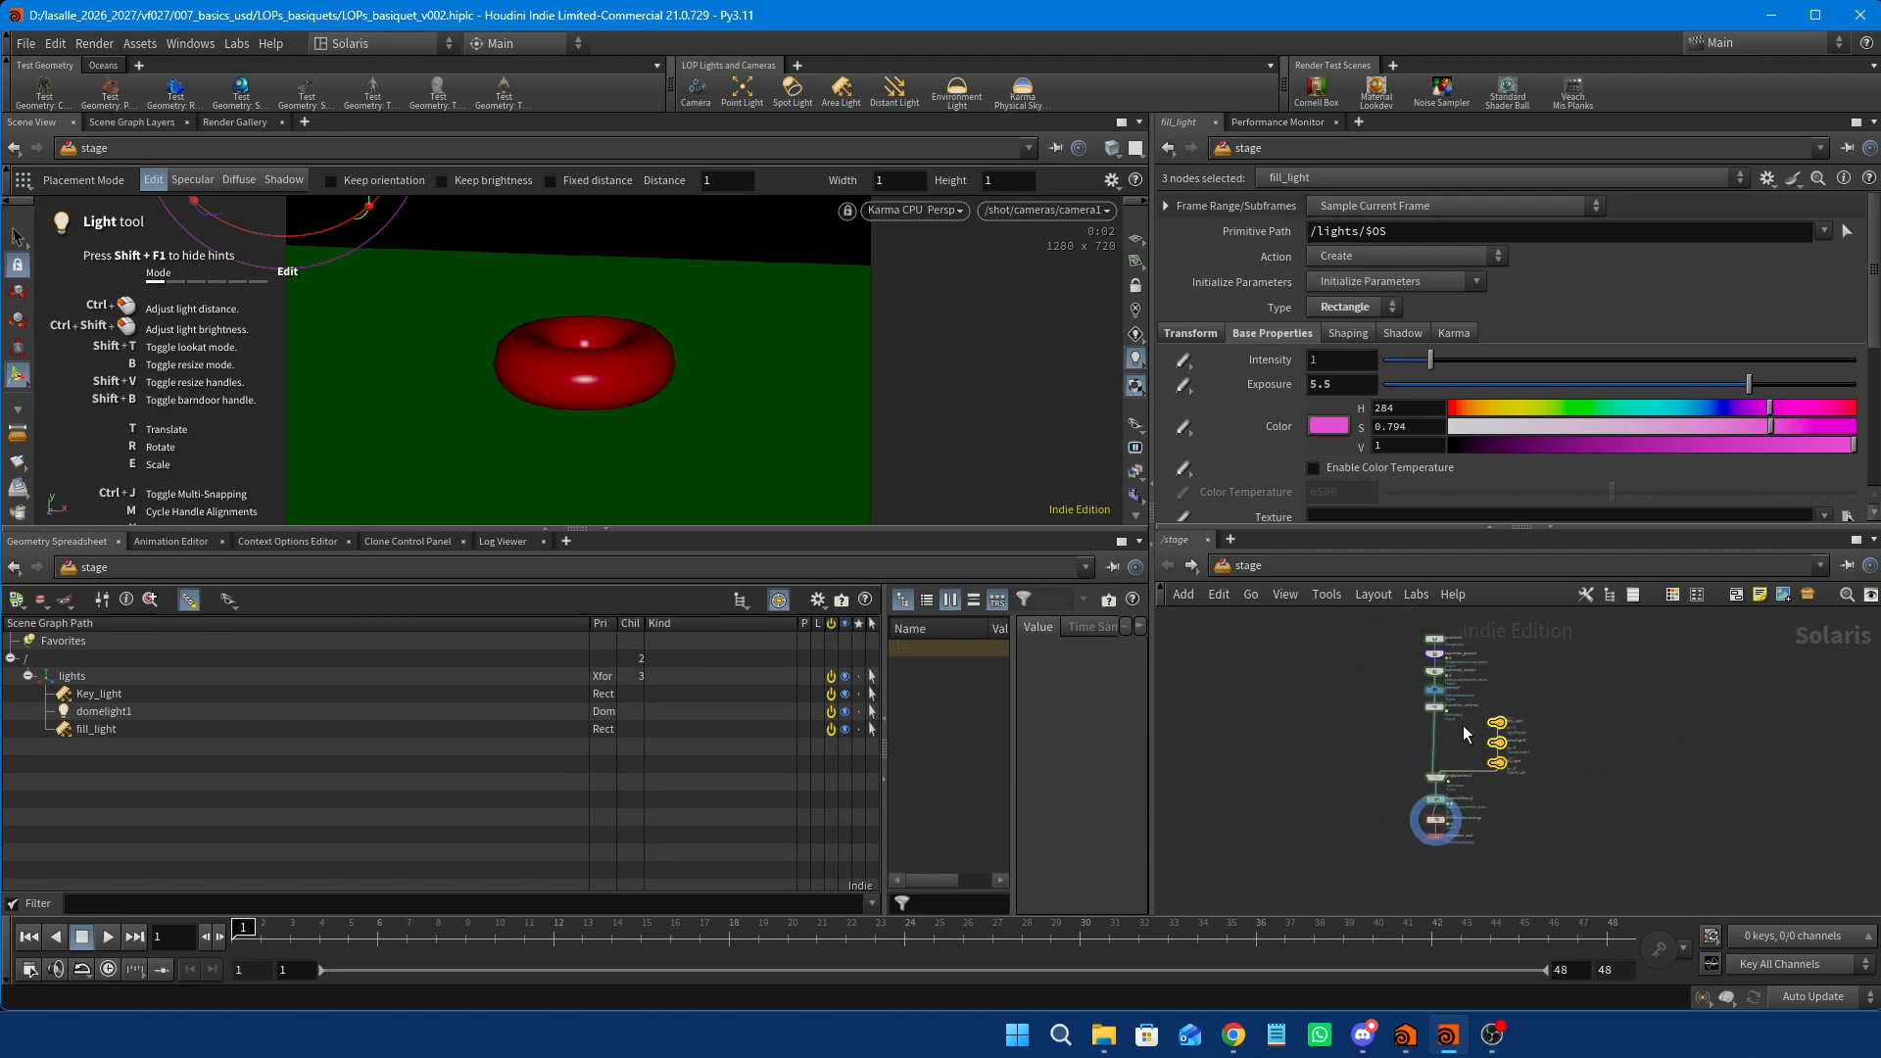
pyautogui.moveTo(1391, 630); pyautogui.dragTo(1459, 868)
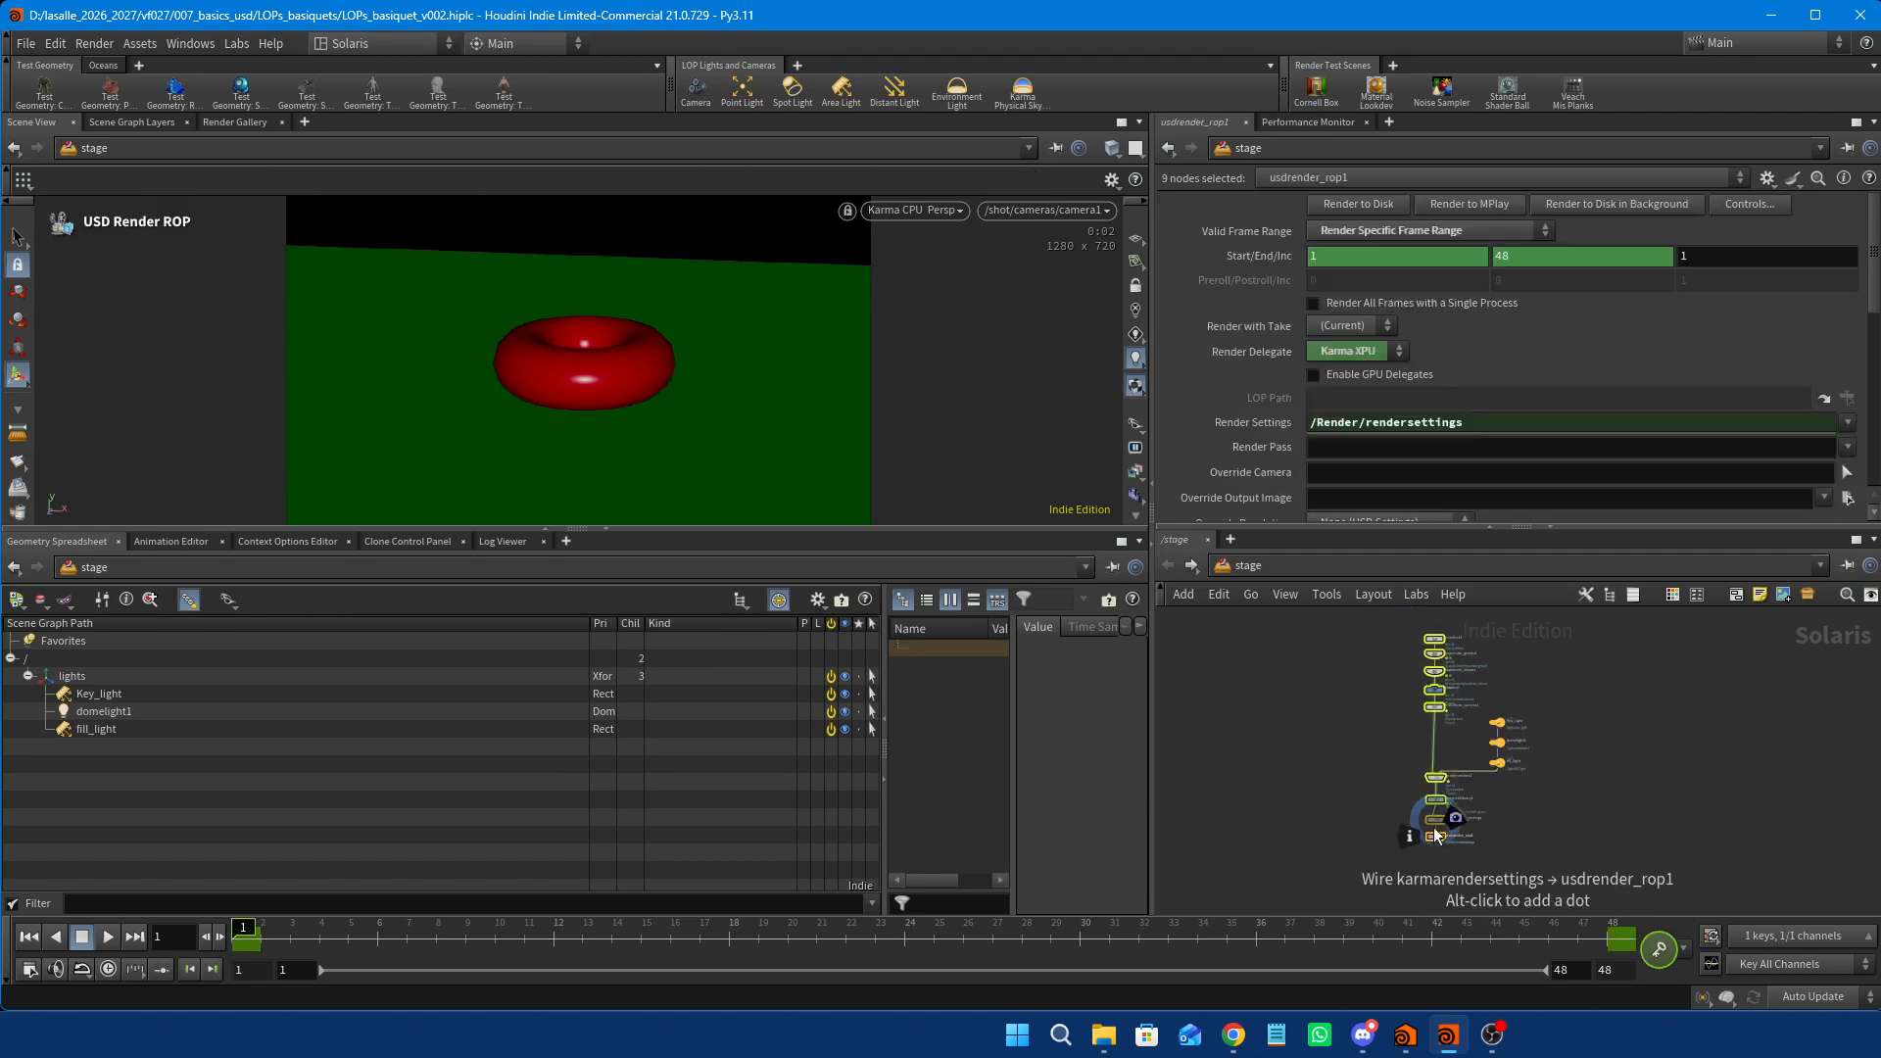
# Move graftbranches1 and the nodes below it, through usdrender_rop1, down the network until they sit lower than the light branch.
pyautogui.scroll(2, 1438, 814)
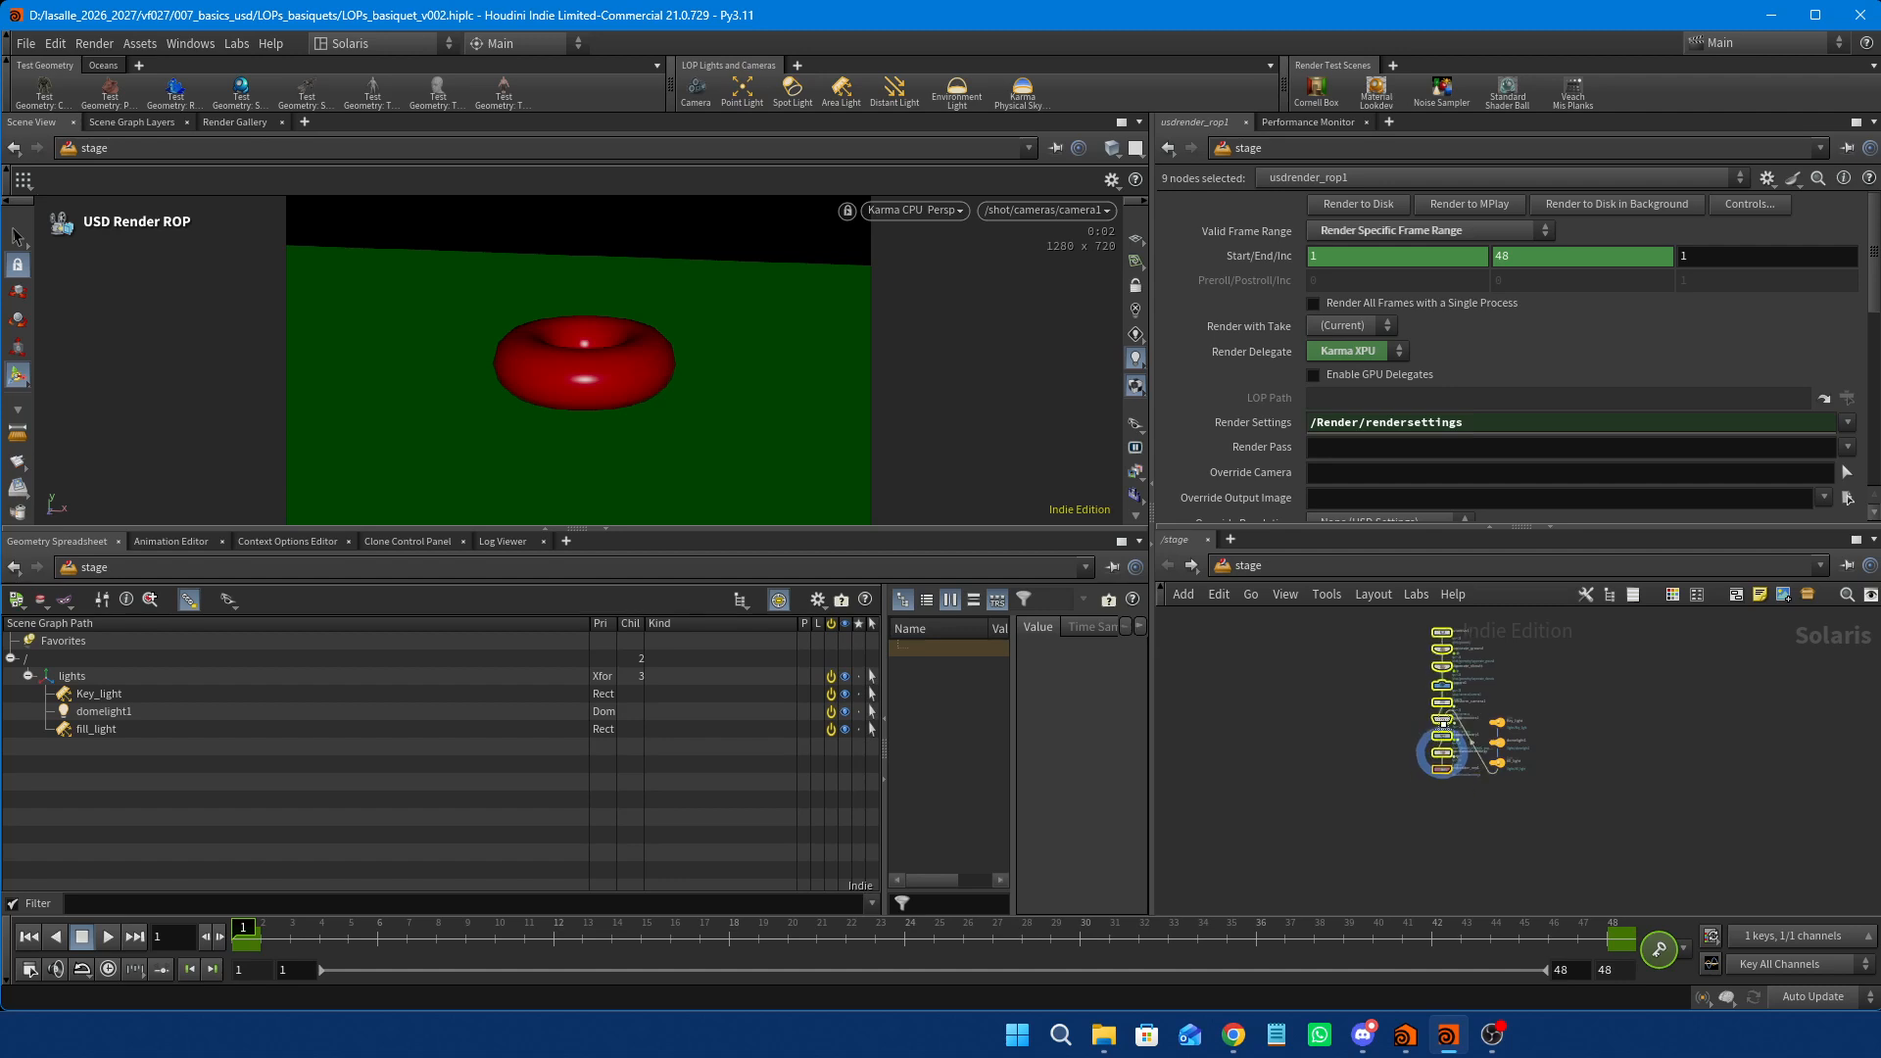
pyautogui.scroll(3, 1448, 774)
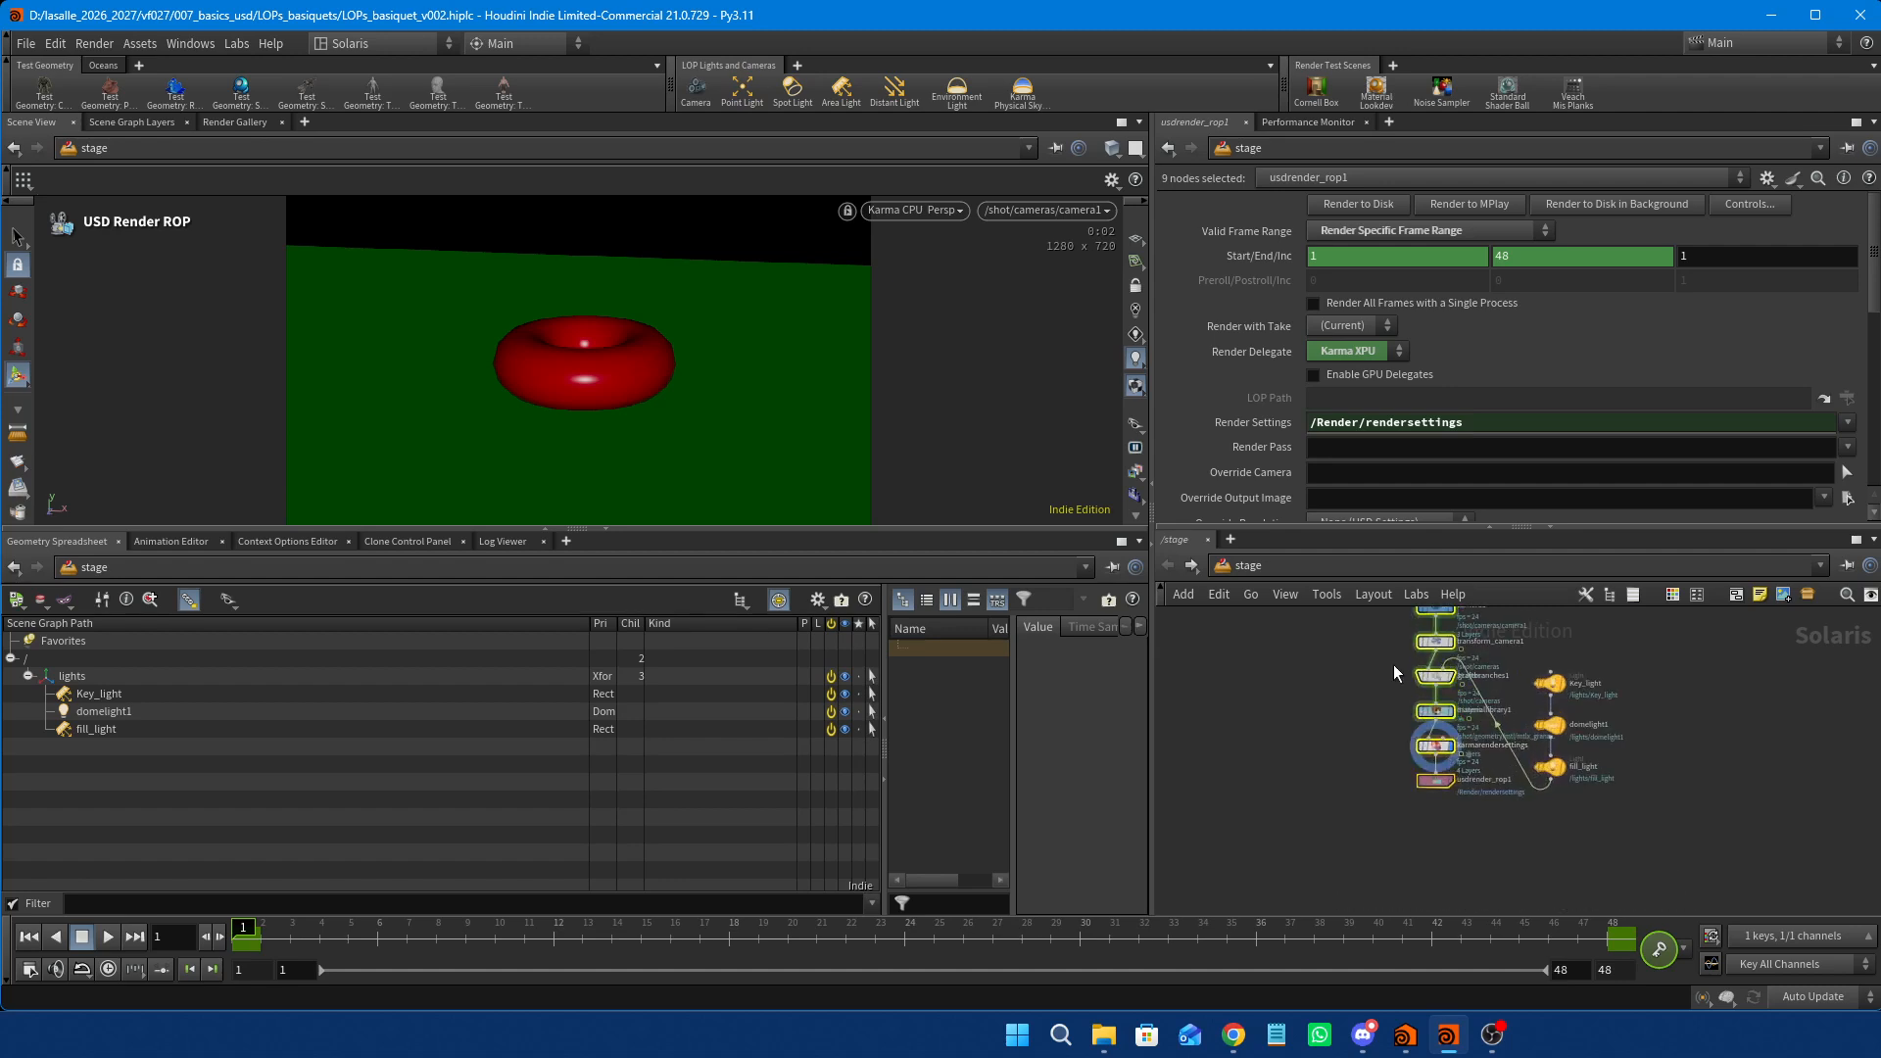
pyautogui.moveTo(1393, 664); pyautogui.dragTo(1467, 823)
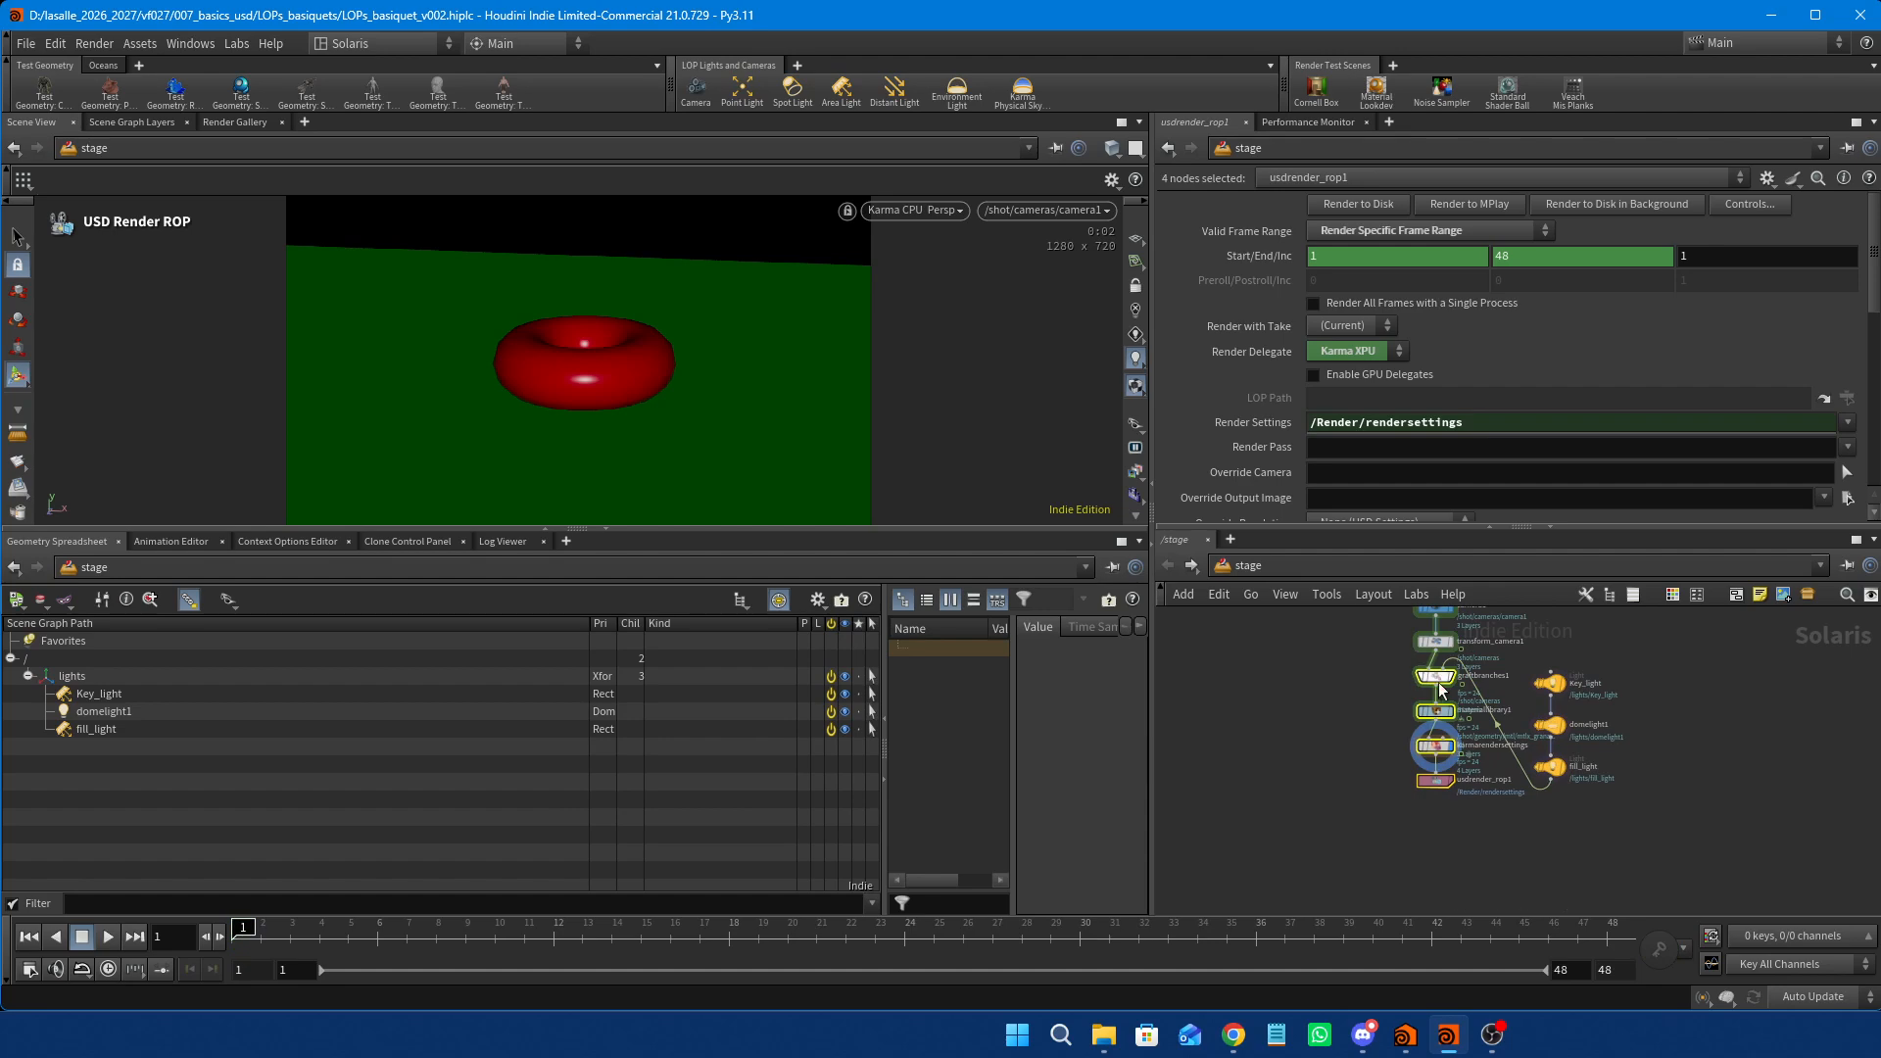
pyautogui.moveTo(1438, 676); pyautogui.dragTo(1446, 826)
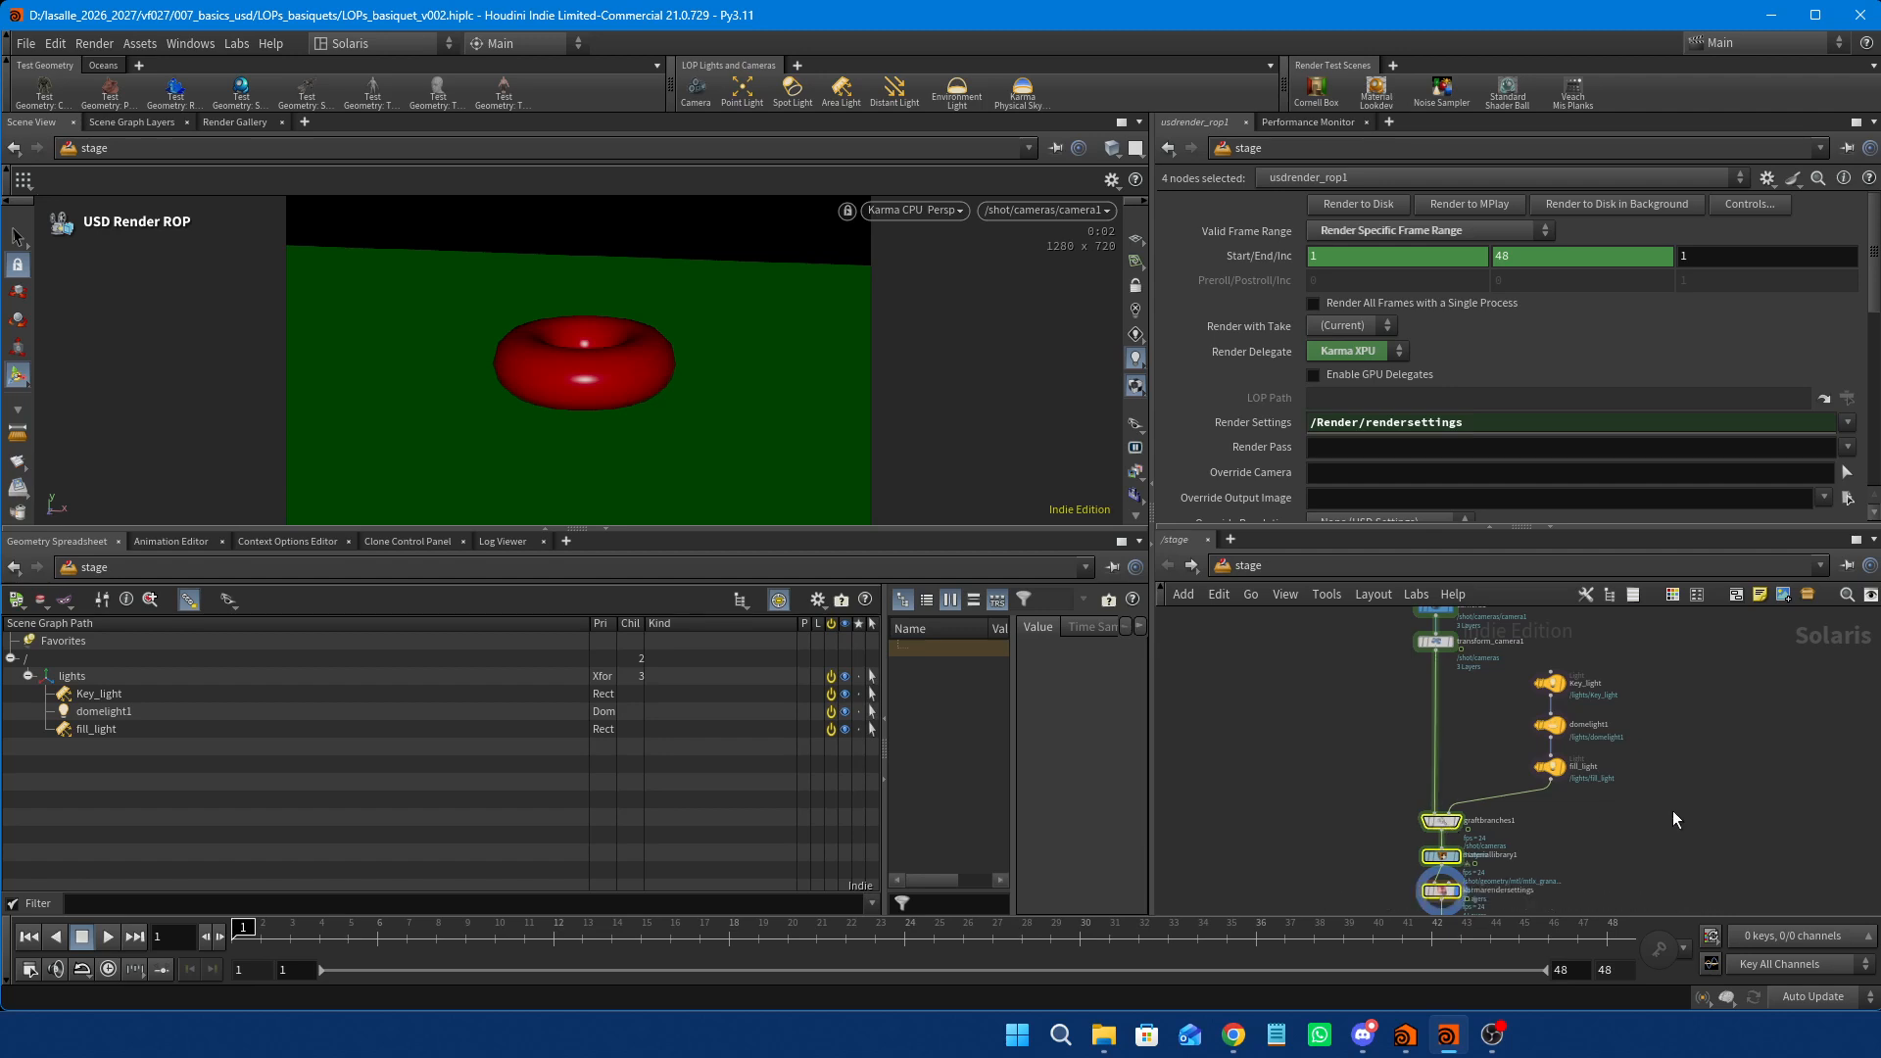
pyautogui.click(1672, 809)
pyautogui.scroll(2, 1687, 825)
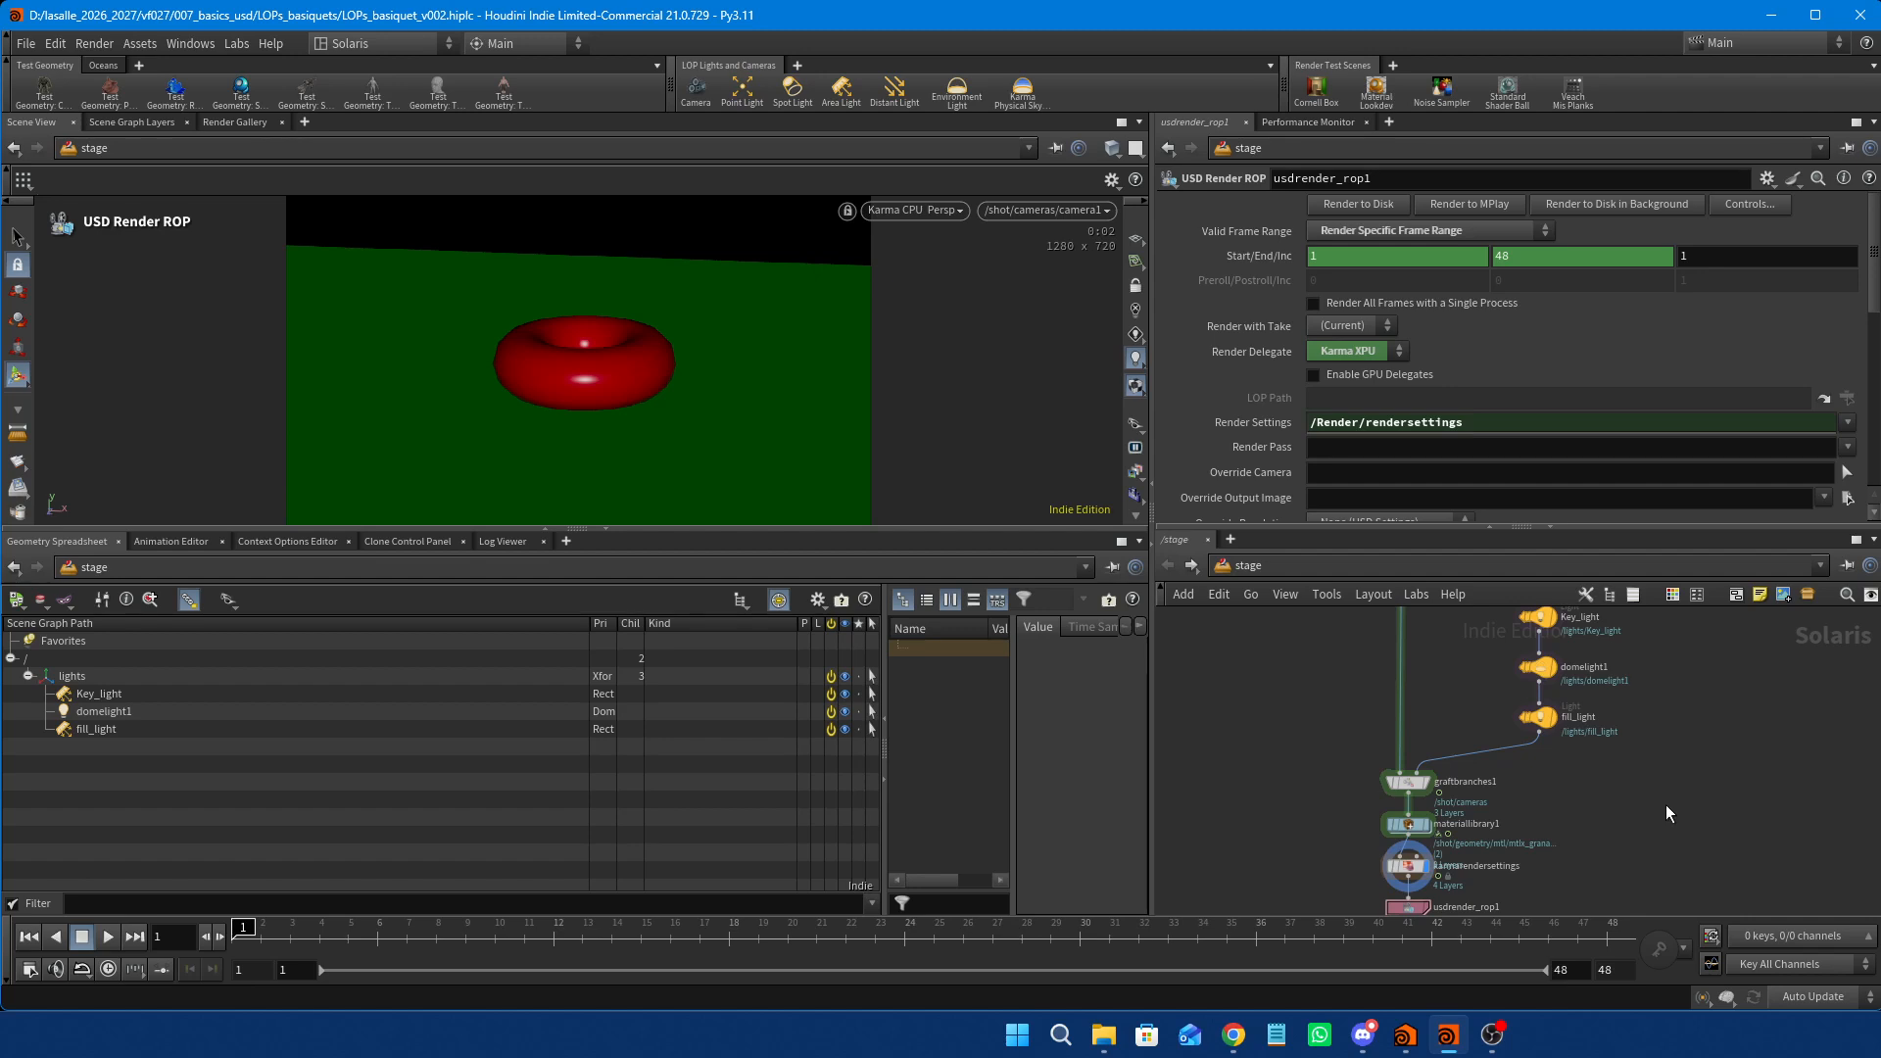
# Set the Primitive Path of graftbranches1 to /shot.
pyautogui.click(1415, 784)
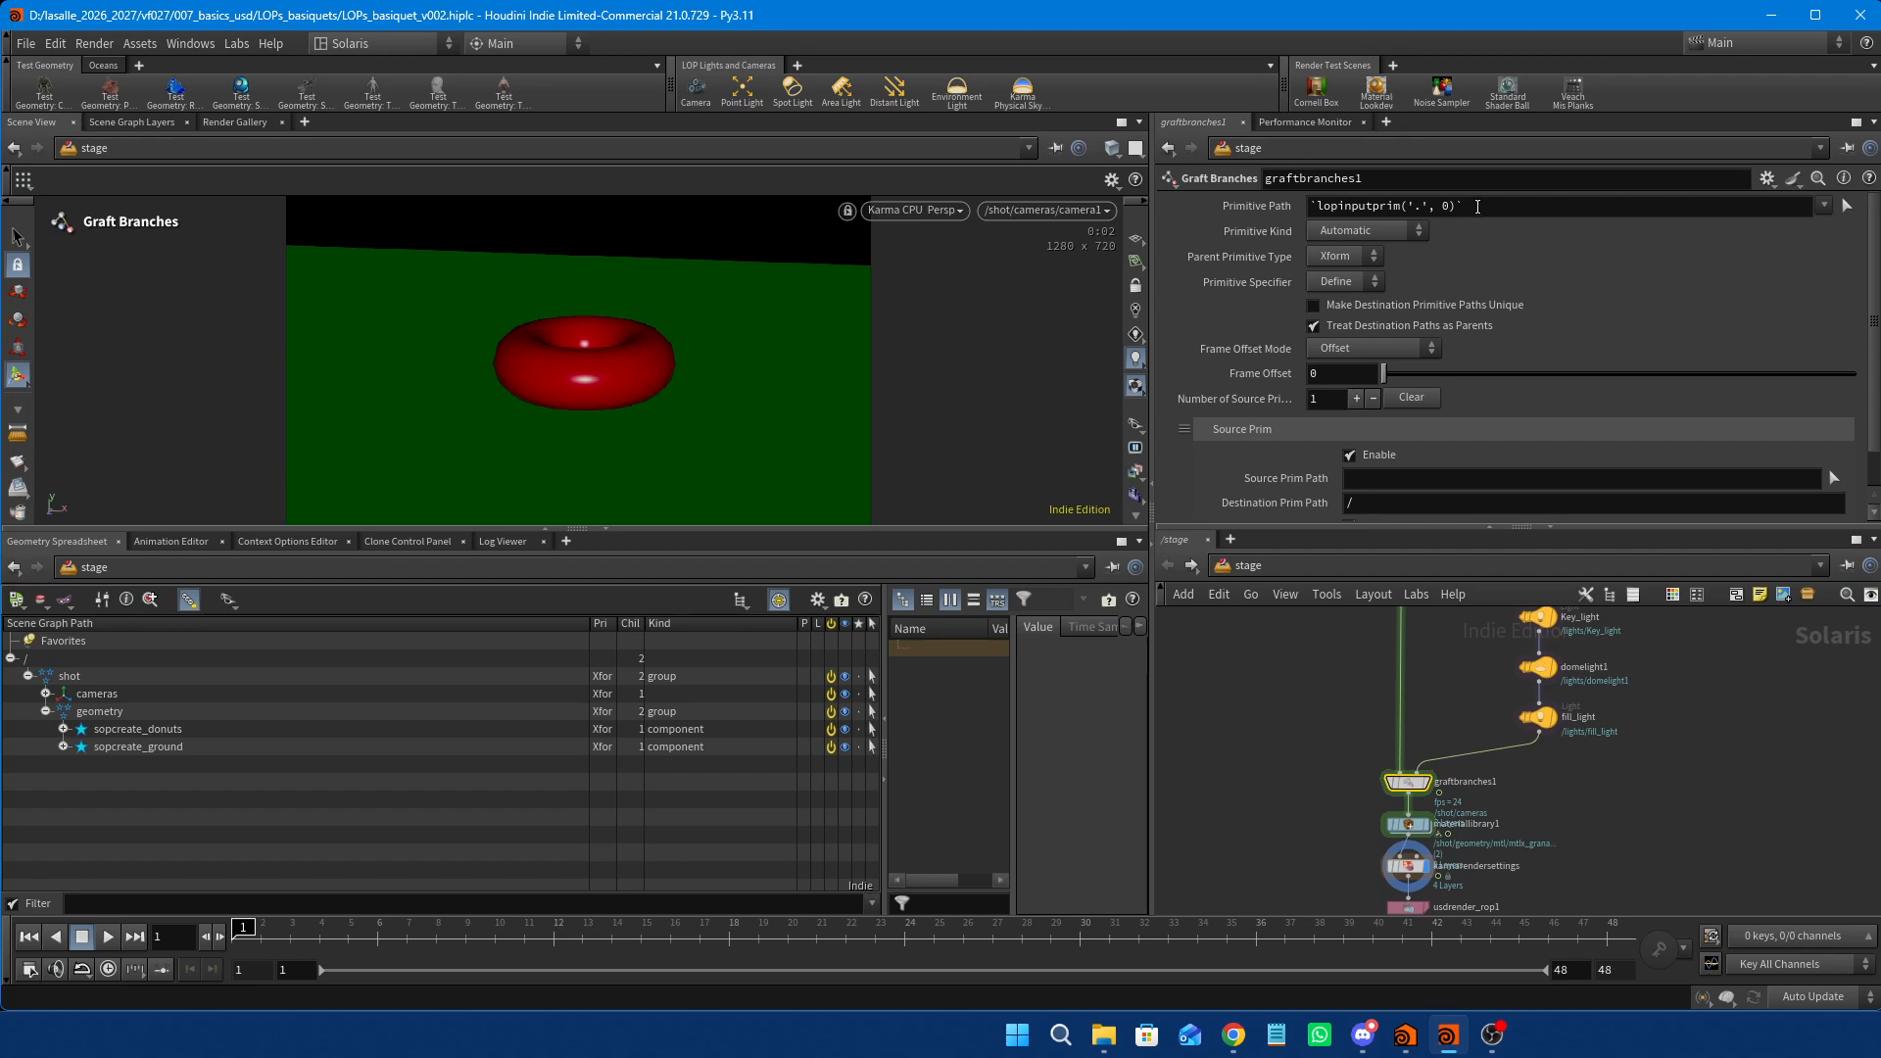
pyautogui.moveTo(1478, 206); pyautogui.dragTo(1322, 200)
pyautogui.write('/')
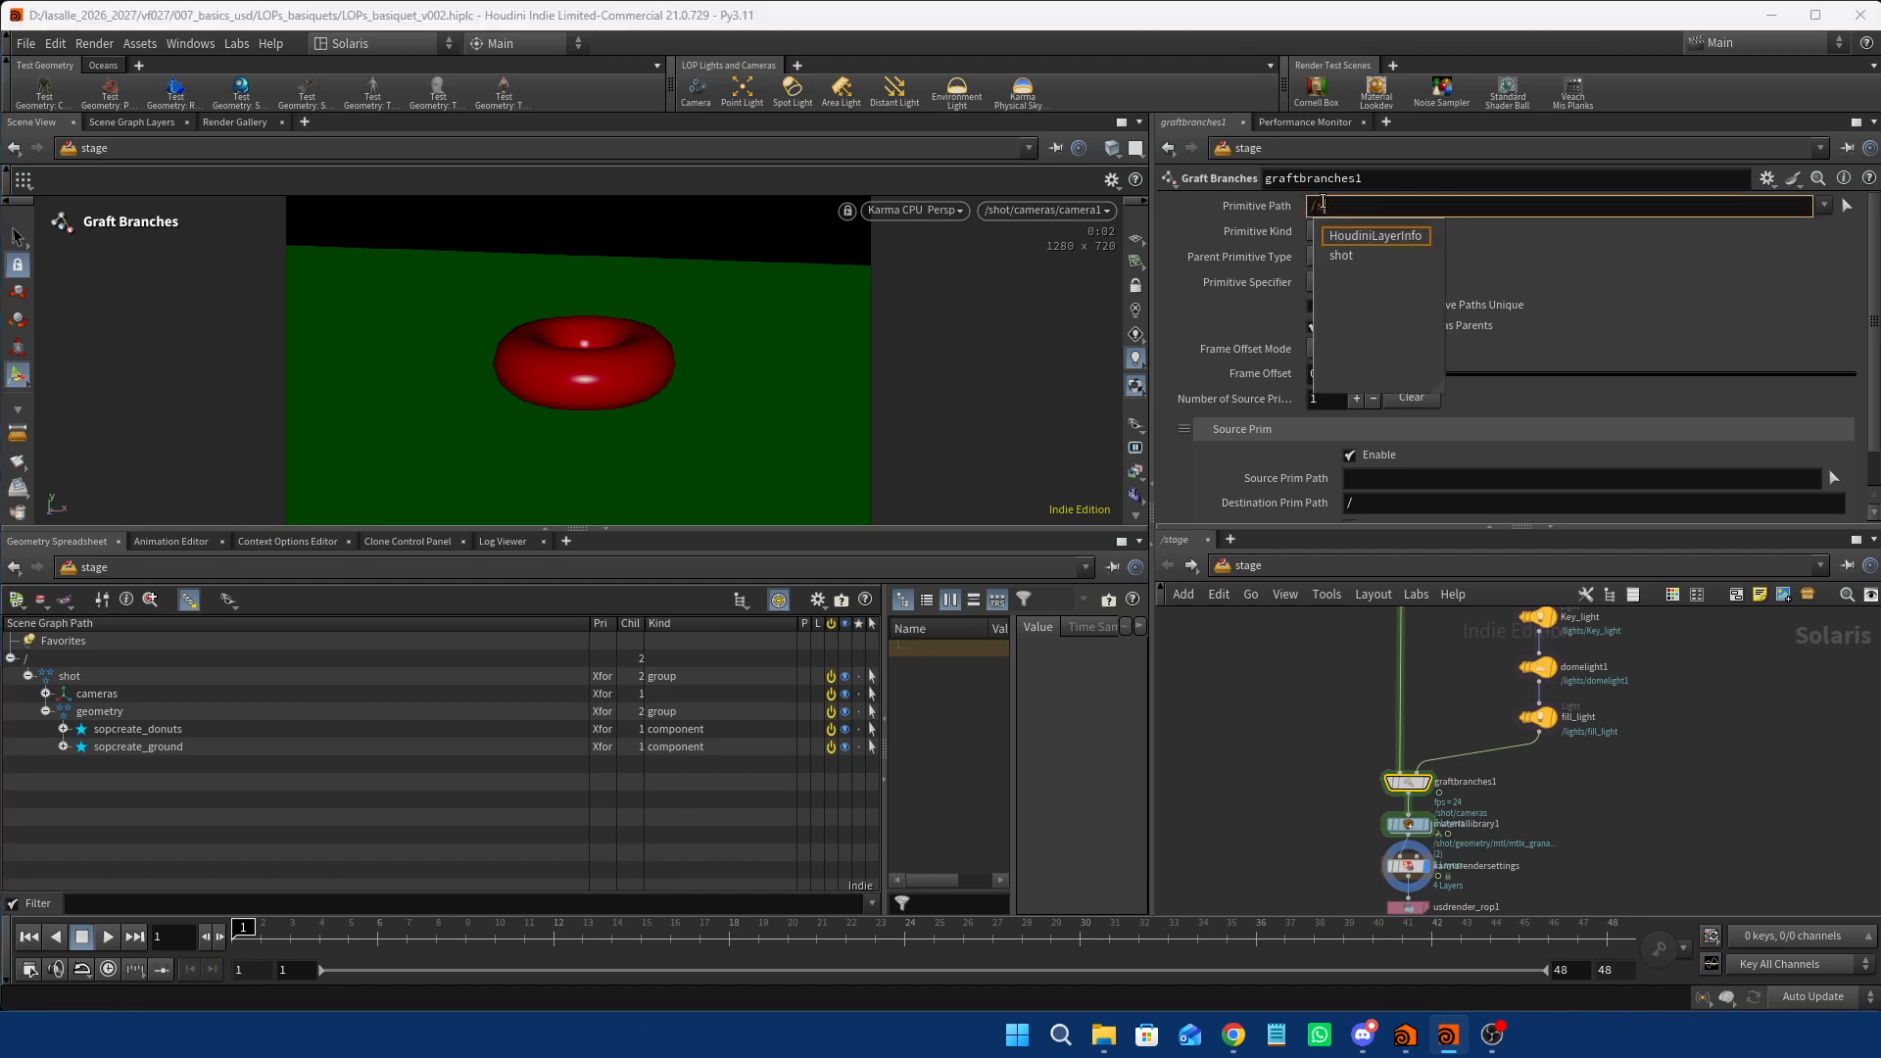
pyautogui.write('shot')
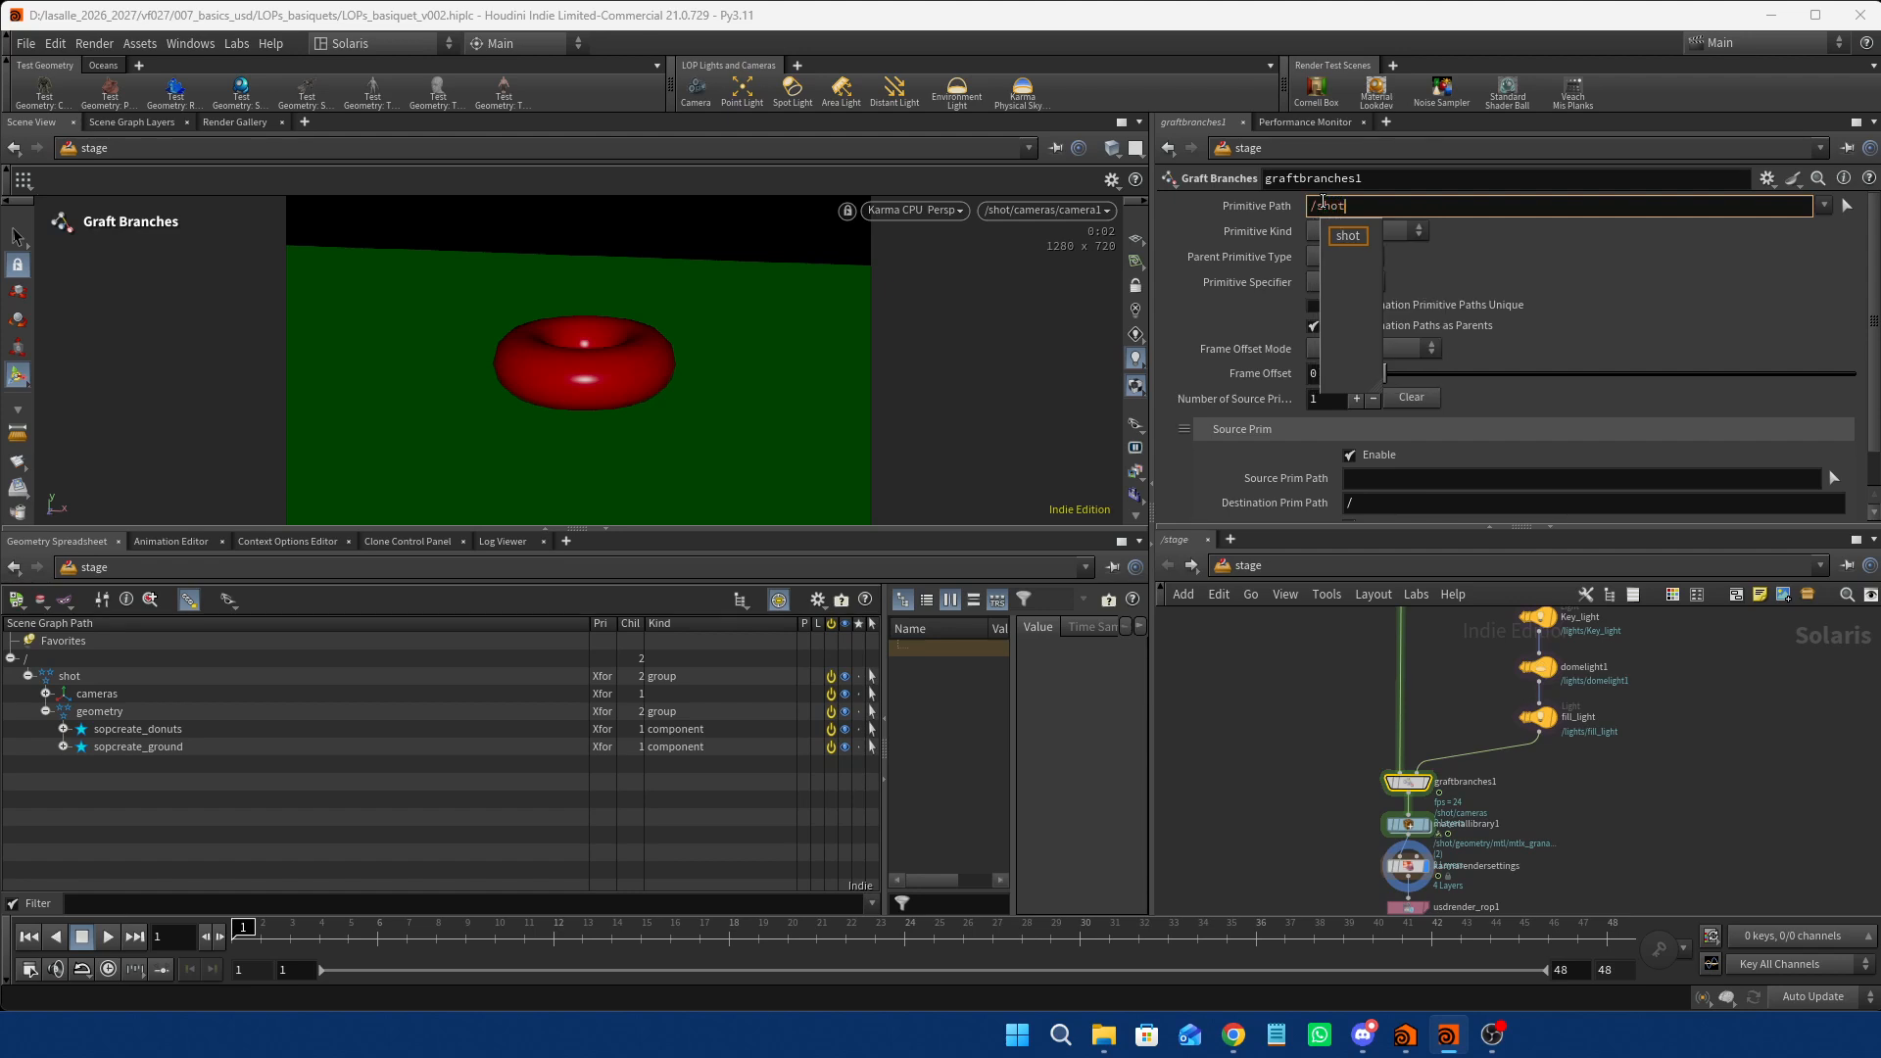
pyautogui.press('Return')
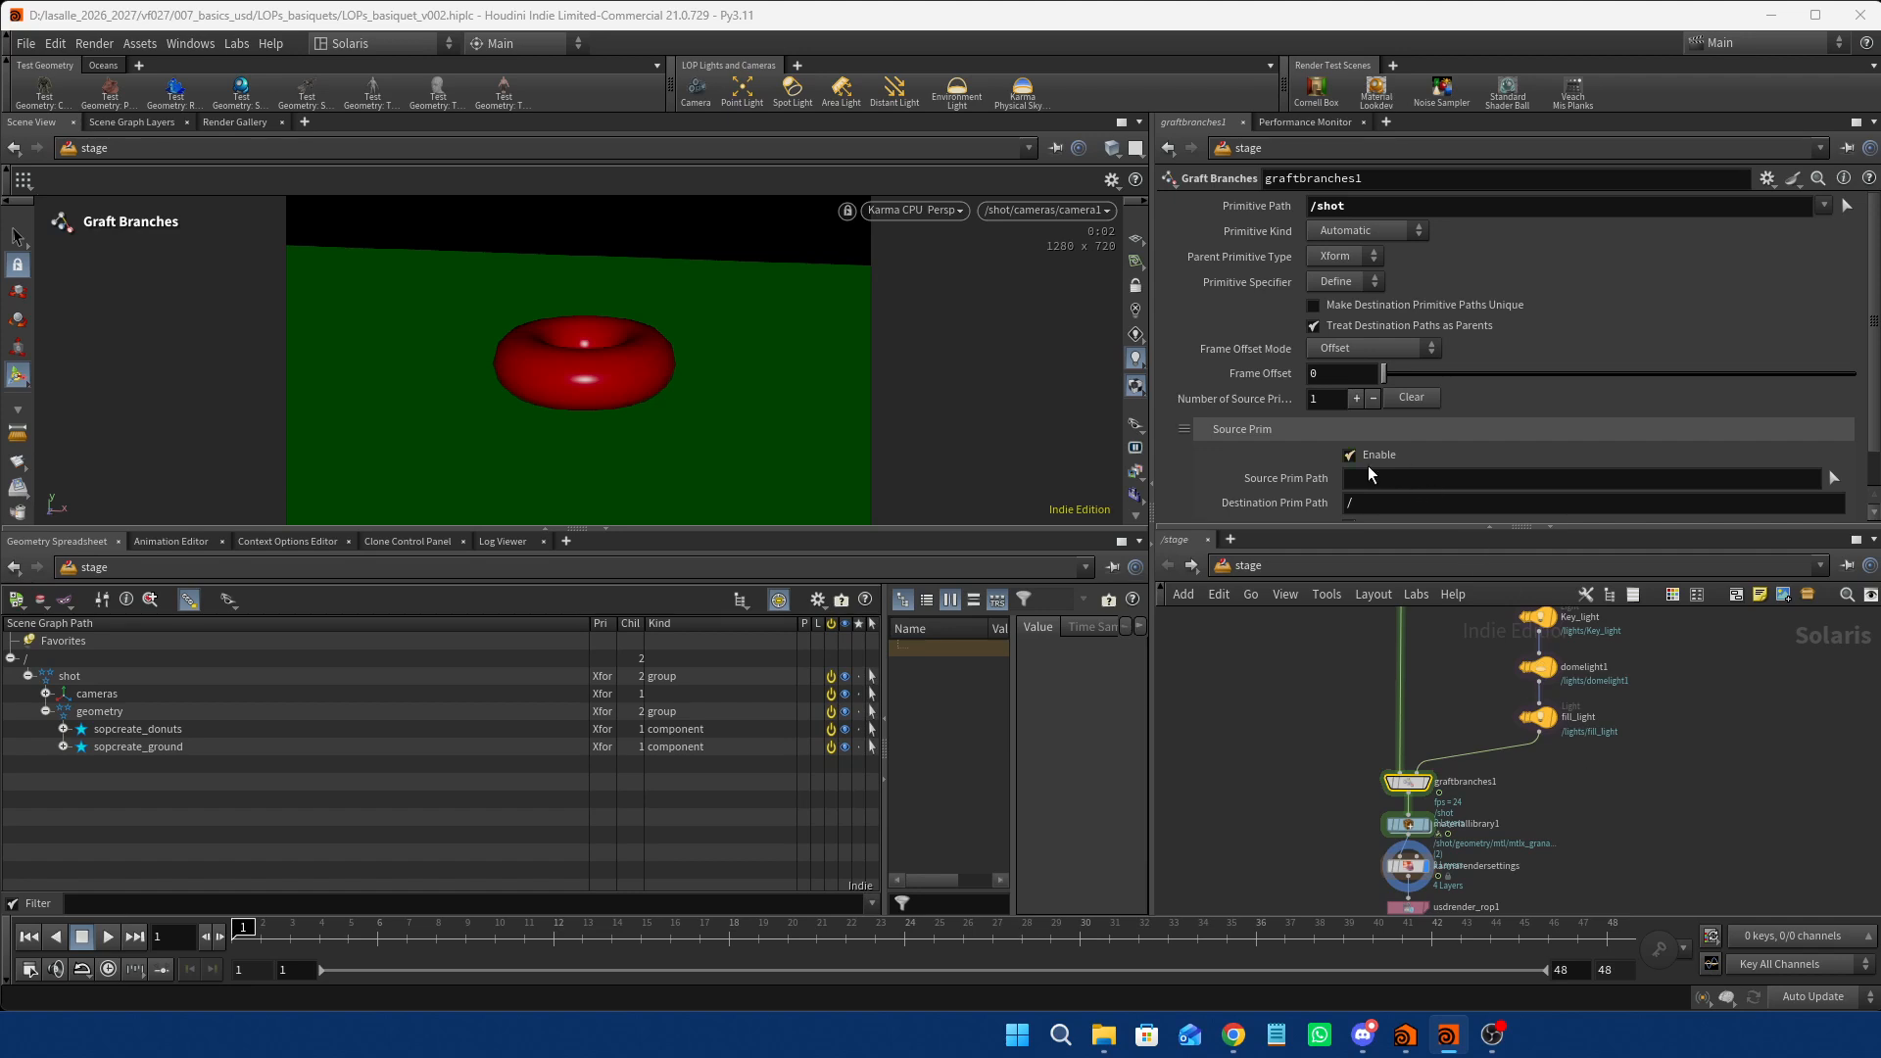
# Set the Source Prim Path of graftbranches1 to / so the whole light branch is grafted.
pyautogui.scroll(-1, 1417, 449)
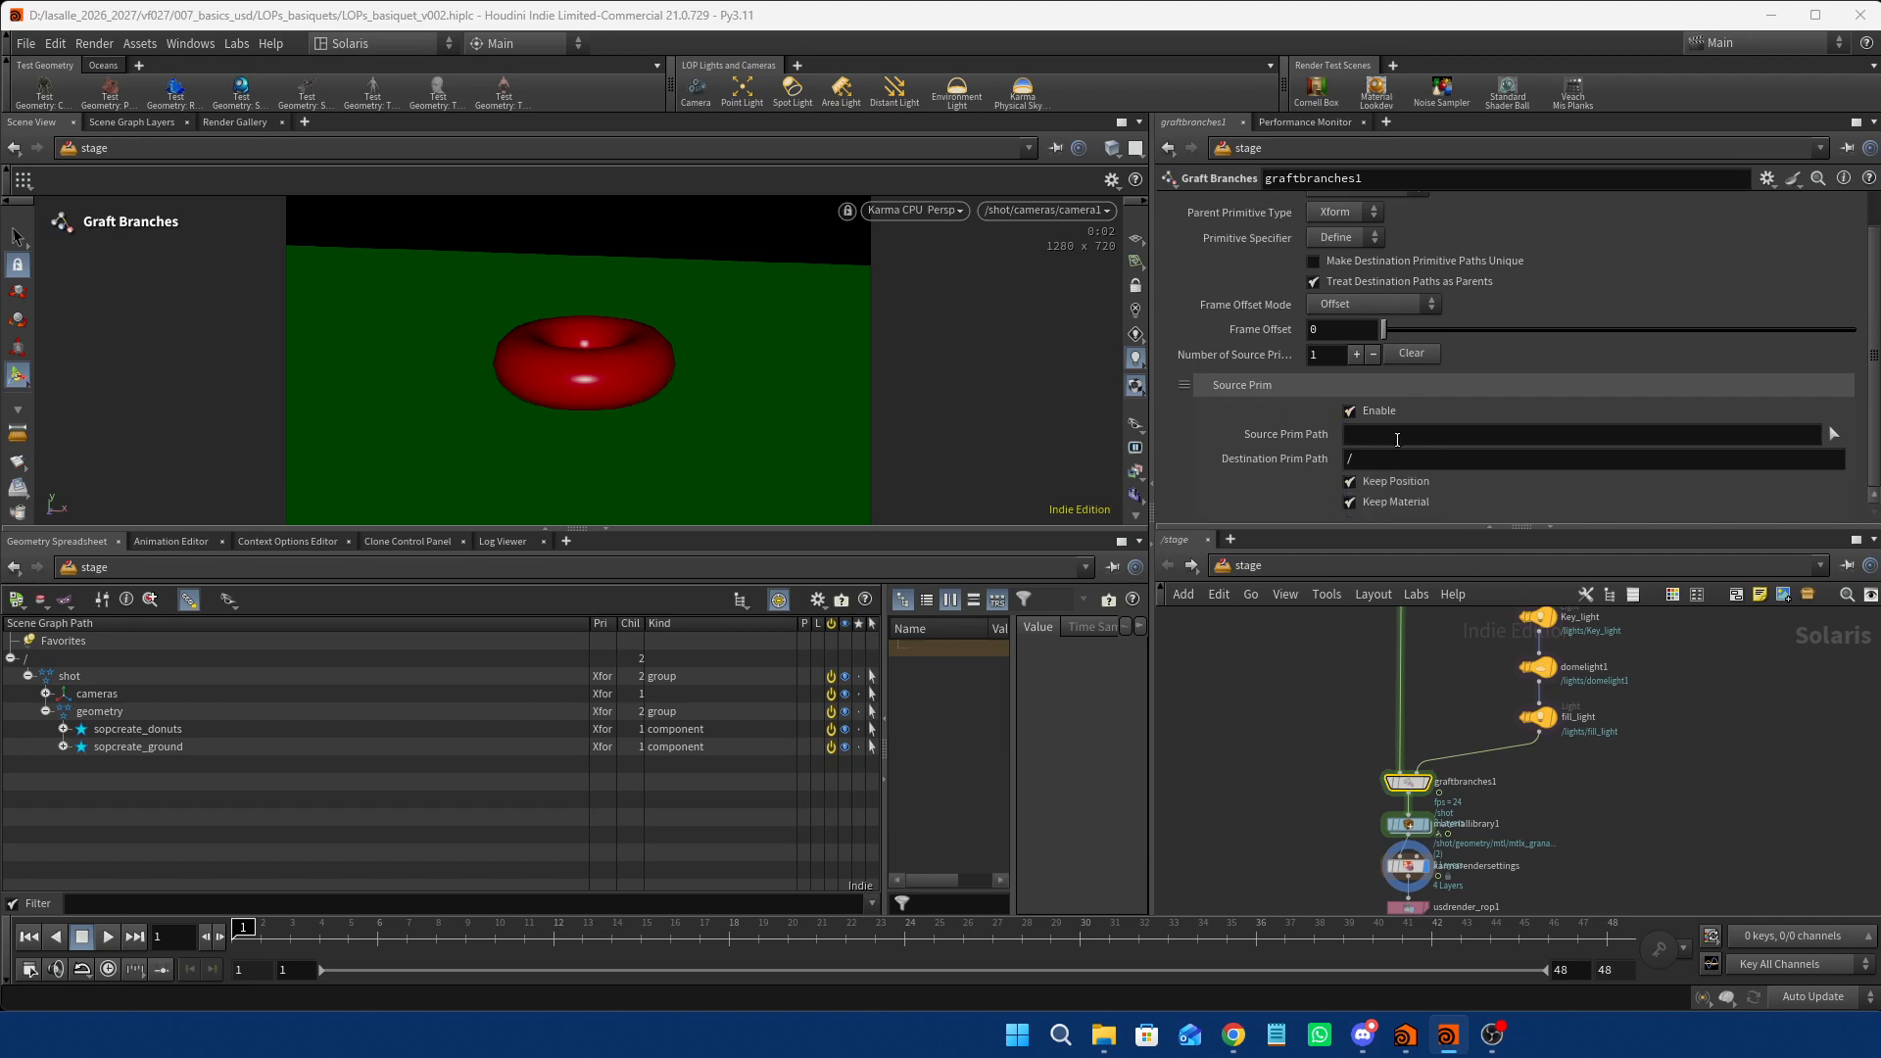
pyautogui.click(1362, 439)
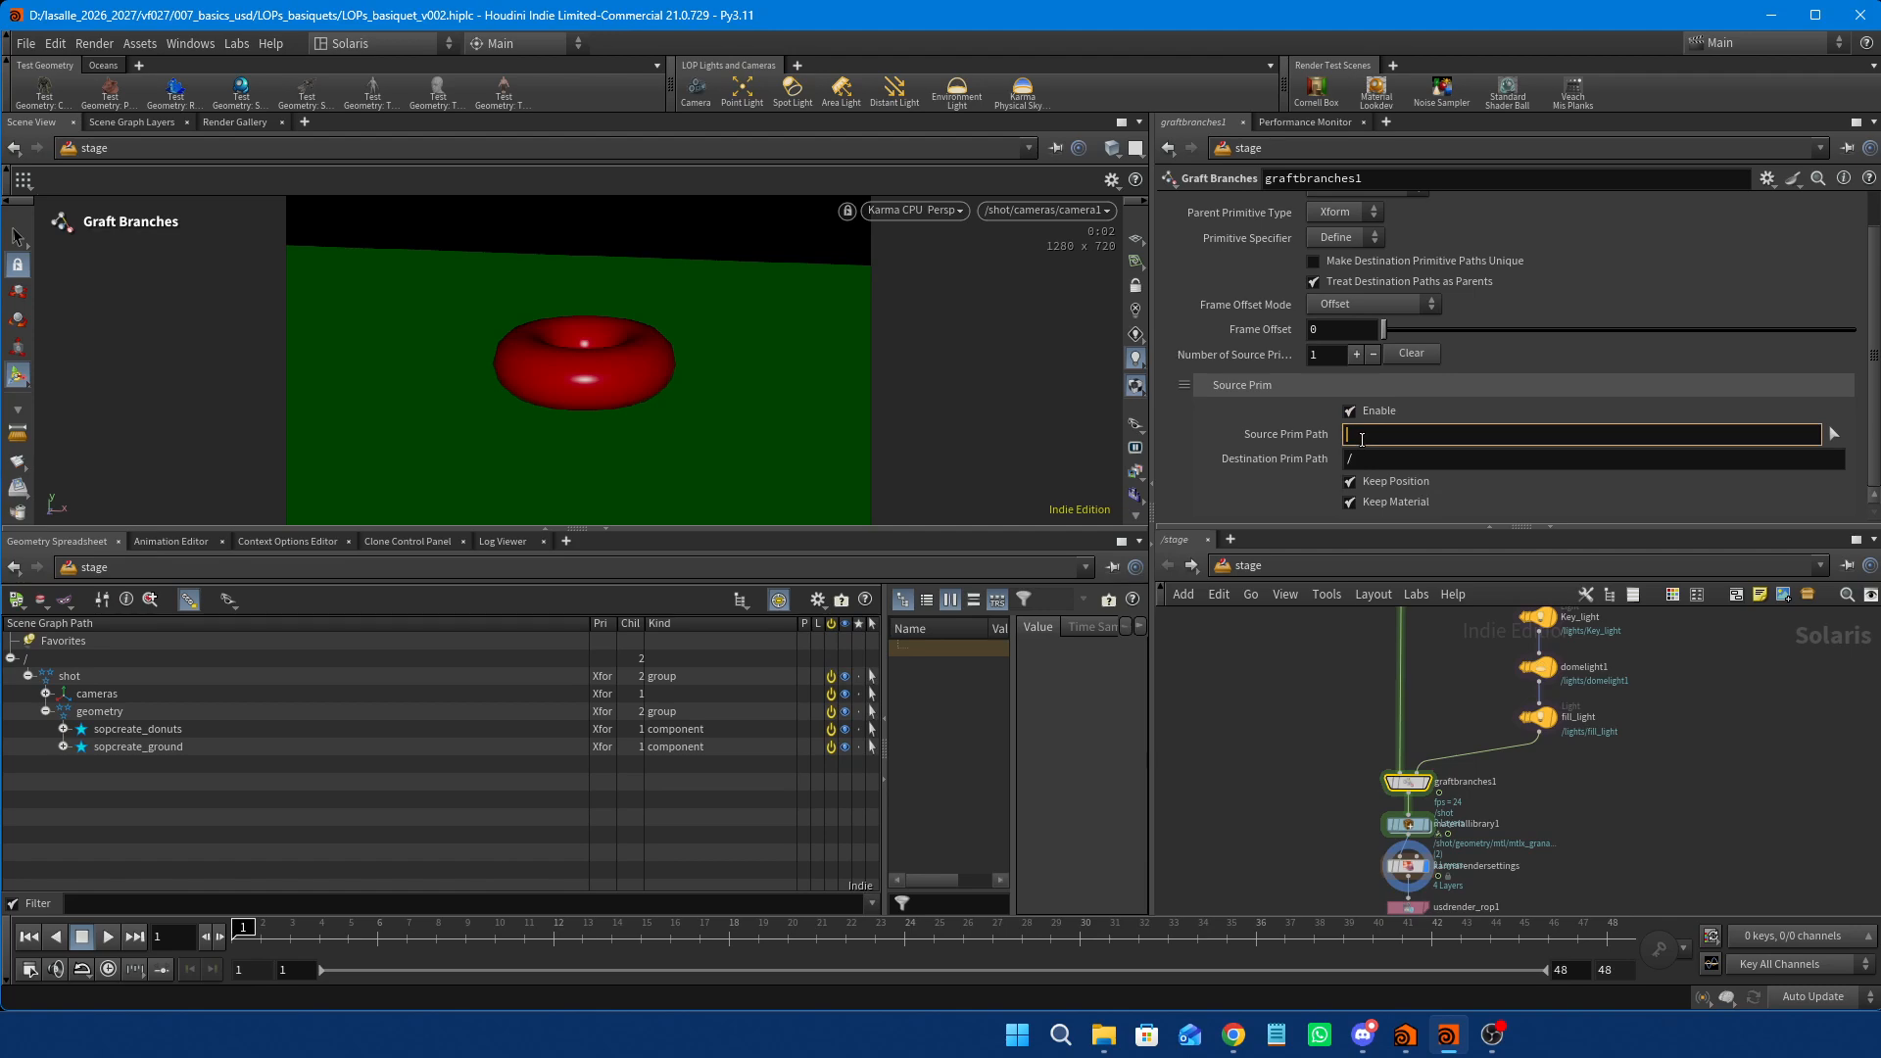
pyautogui.write('/')
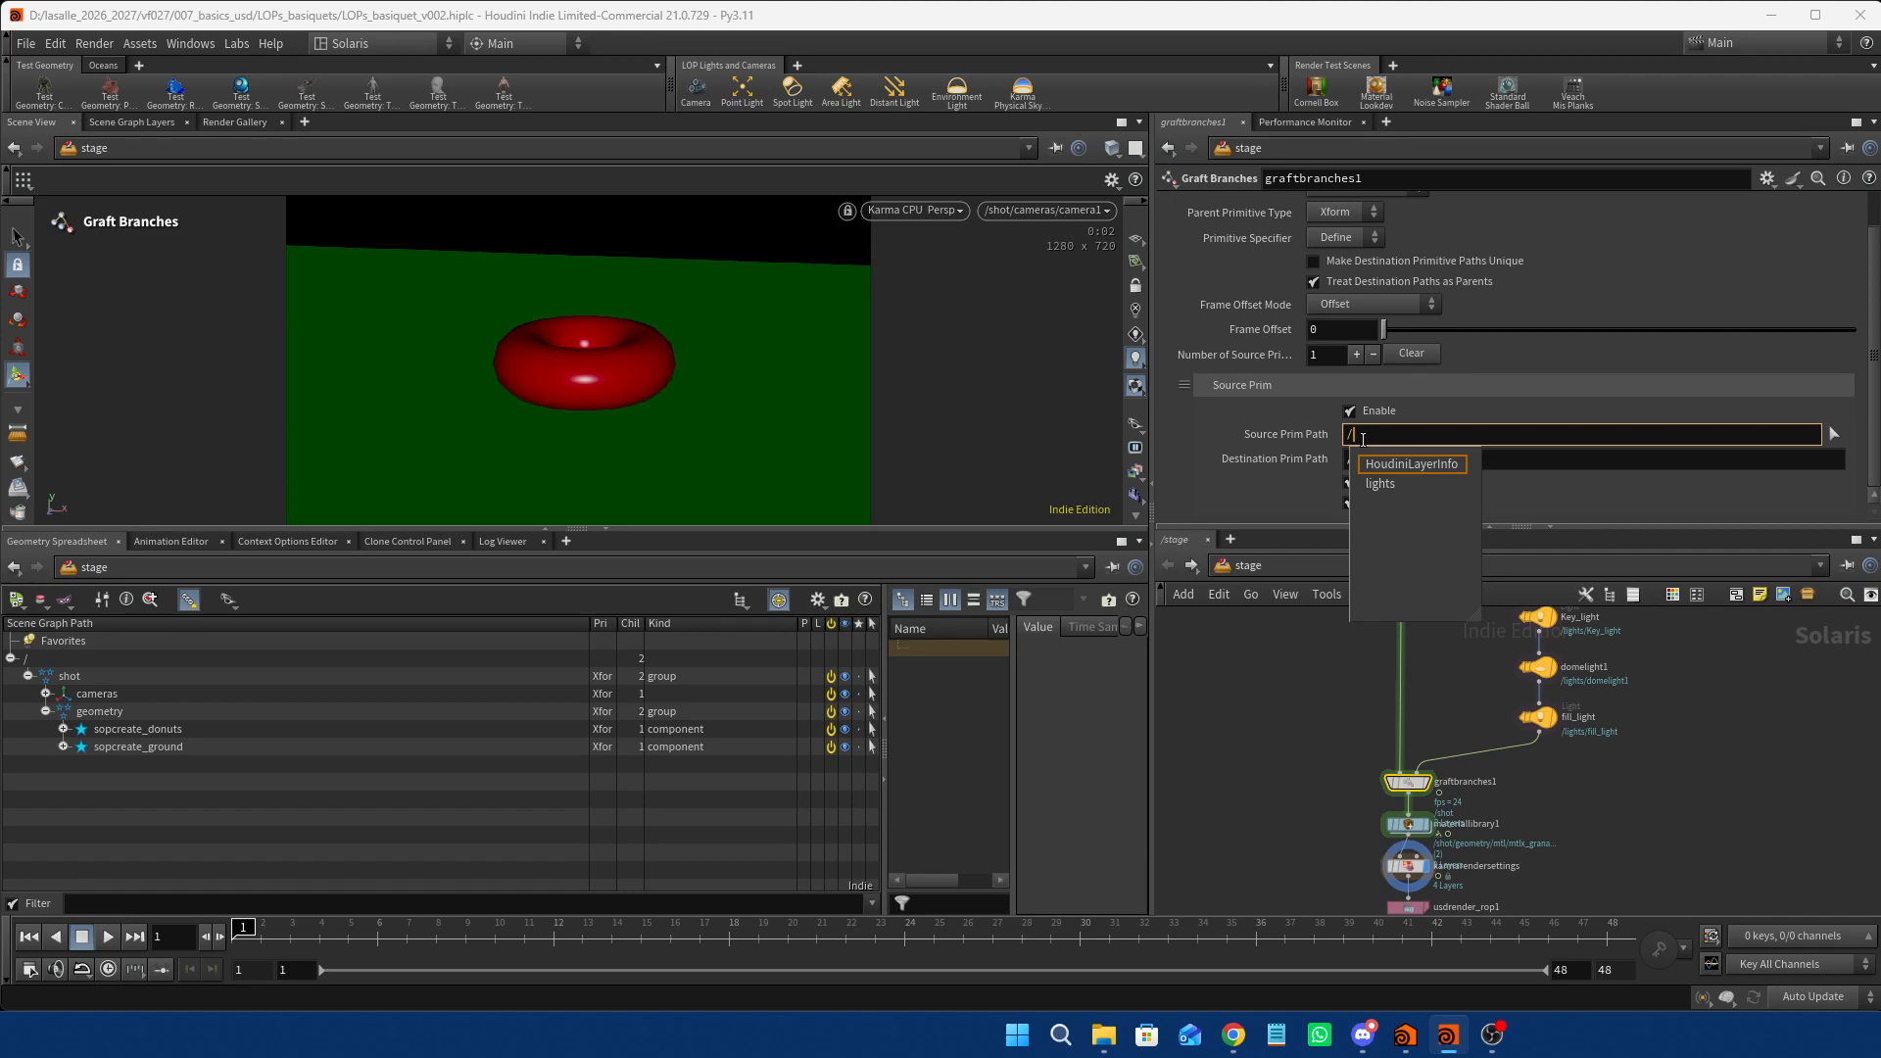
pyautogui.press('Return')
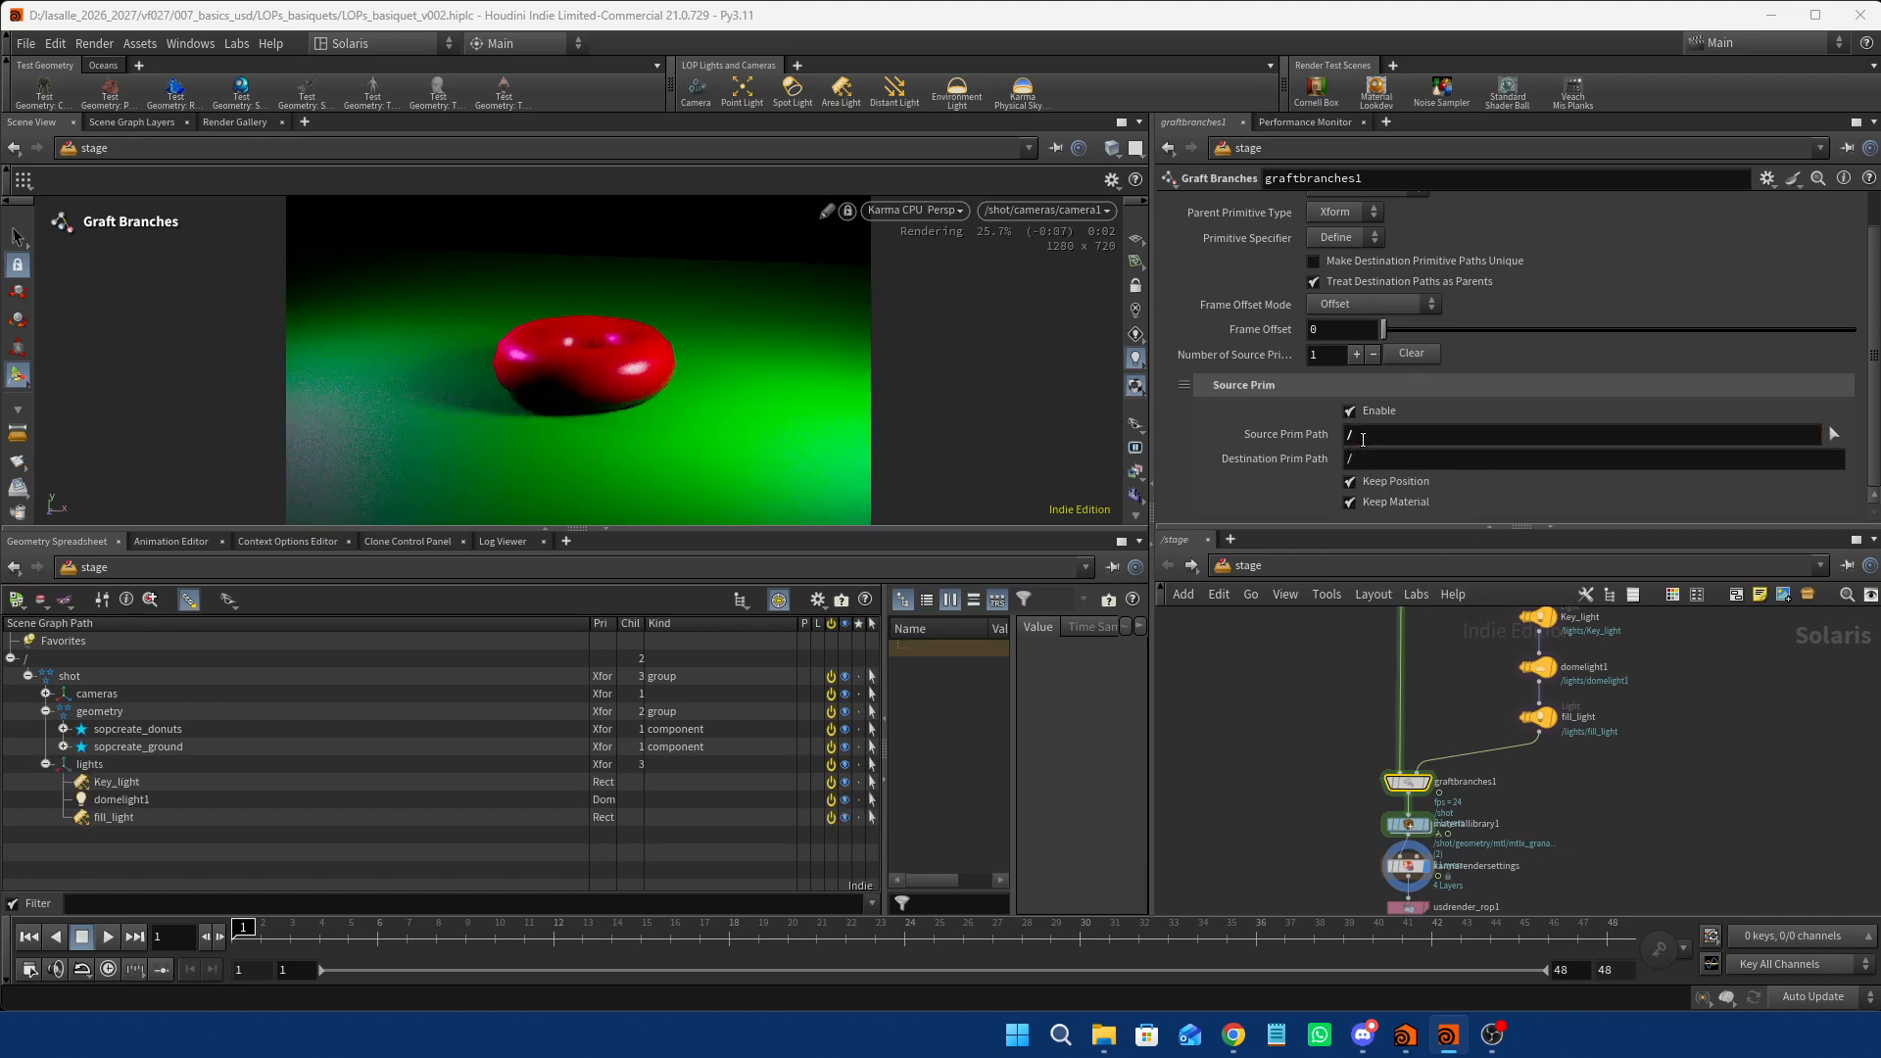
# Compare the scene graph at Key_light with the one at graftbranches1, examining the lights hierarchy under shot.
pyautogui.click(45, 763)
pyautogui.press('Escape')
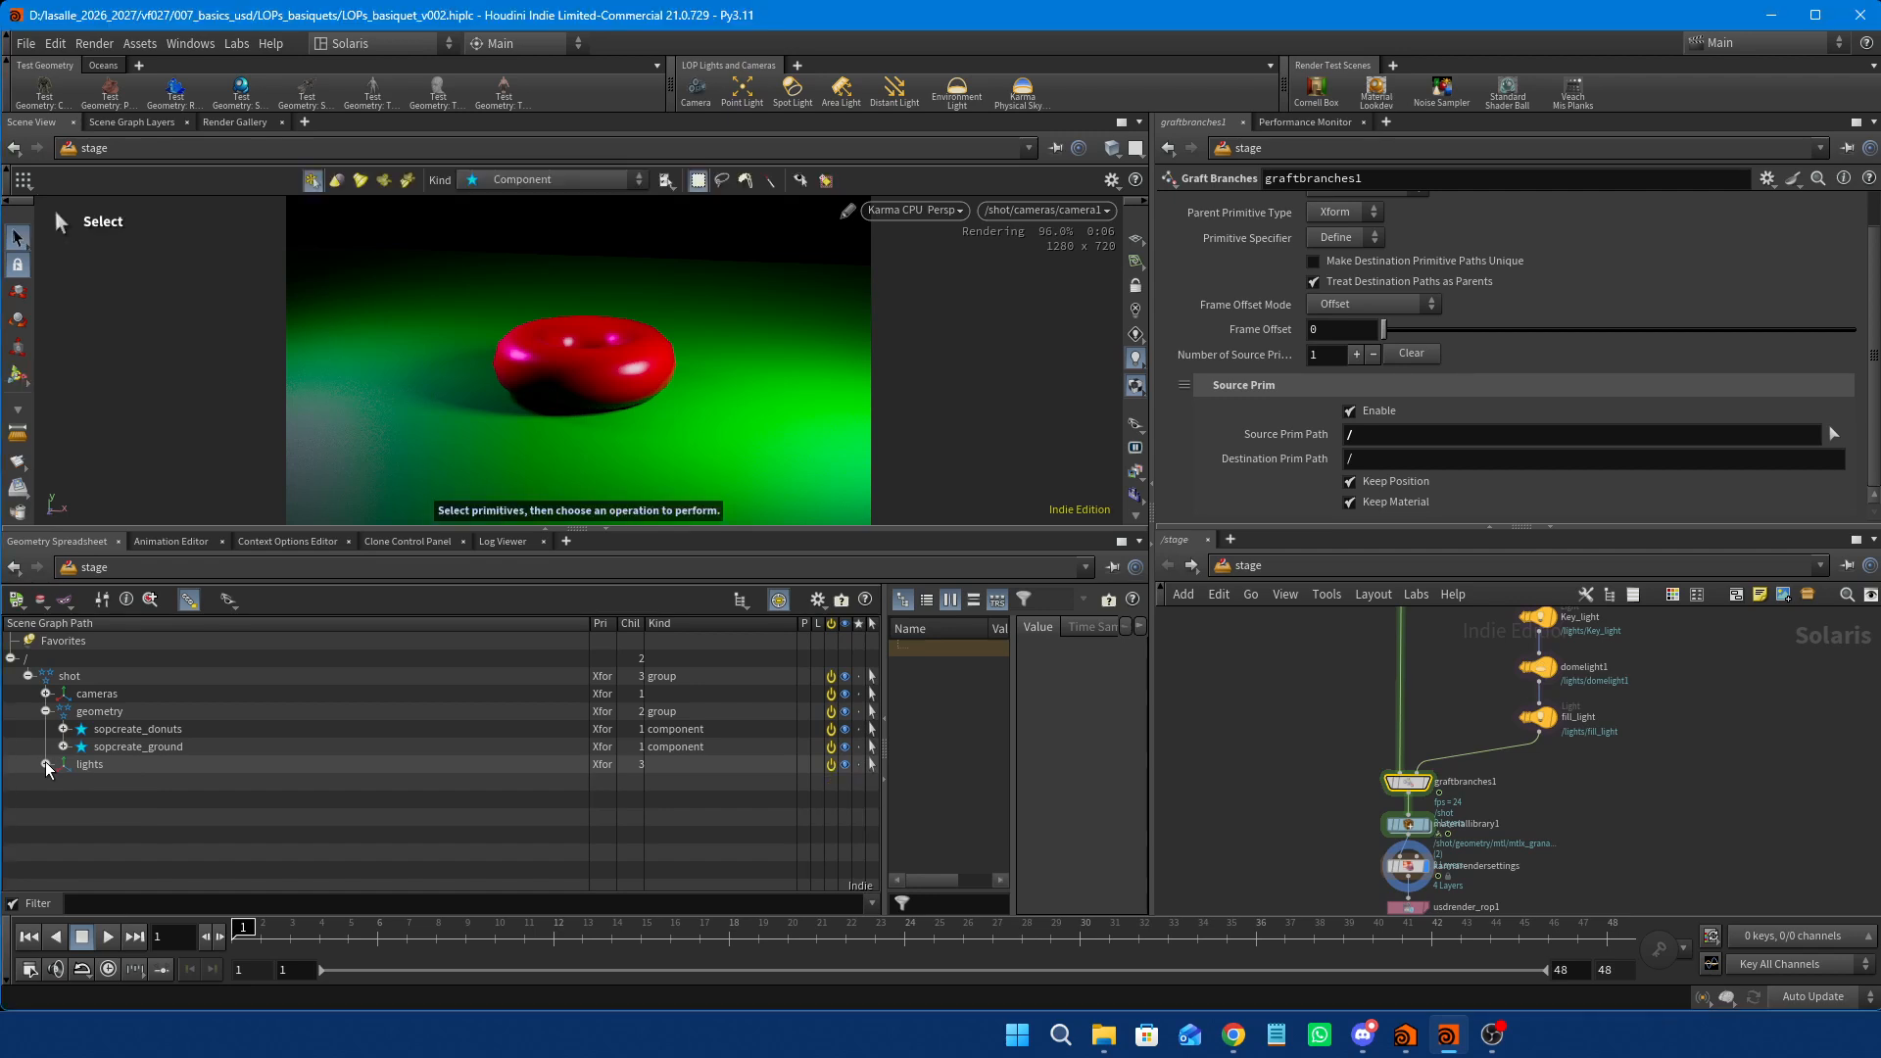
pyautogui.moveTo(1431, 779)
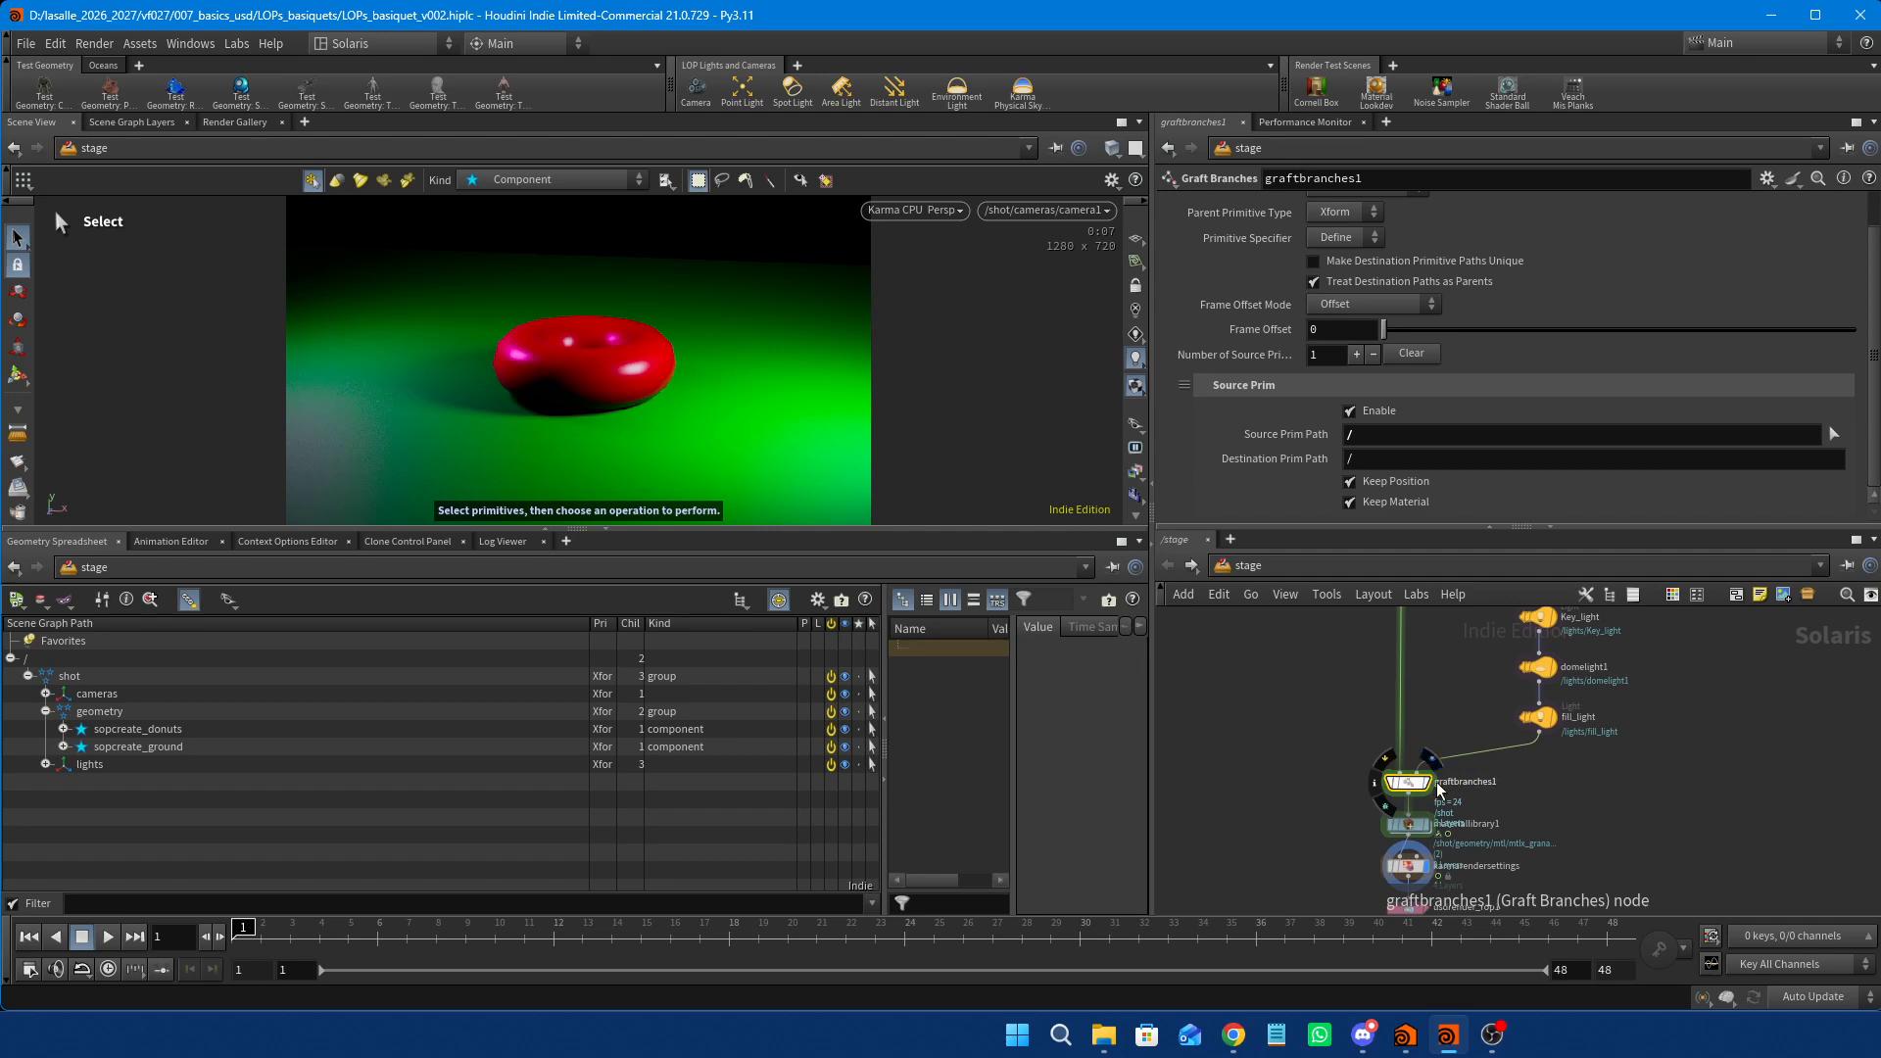
pyautogui.moveTo(1537, 627); pyautogui.dragTo(1531, 692, button='middle')
pyautogui.click(1533, 688)
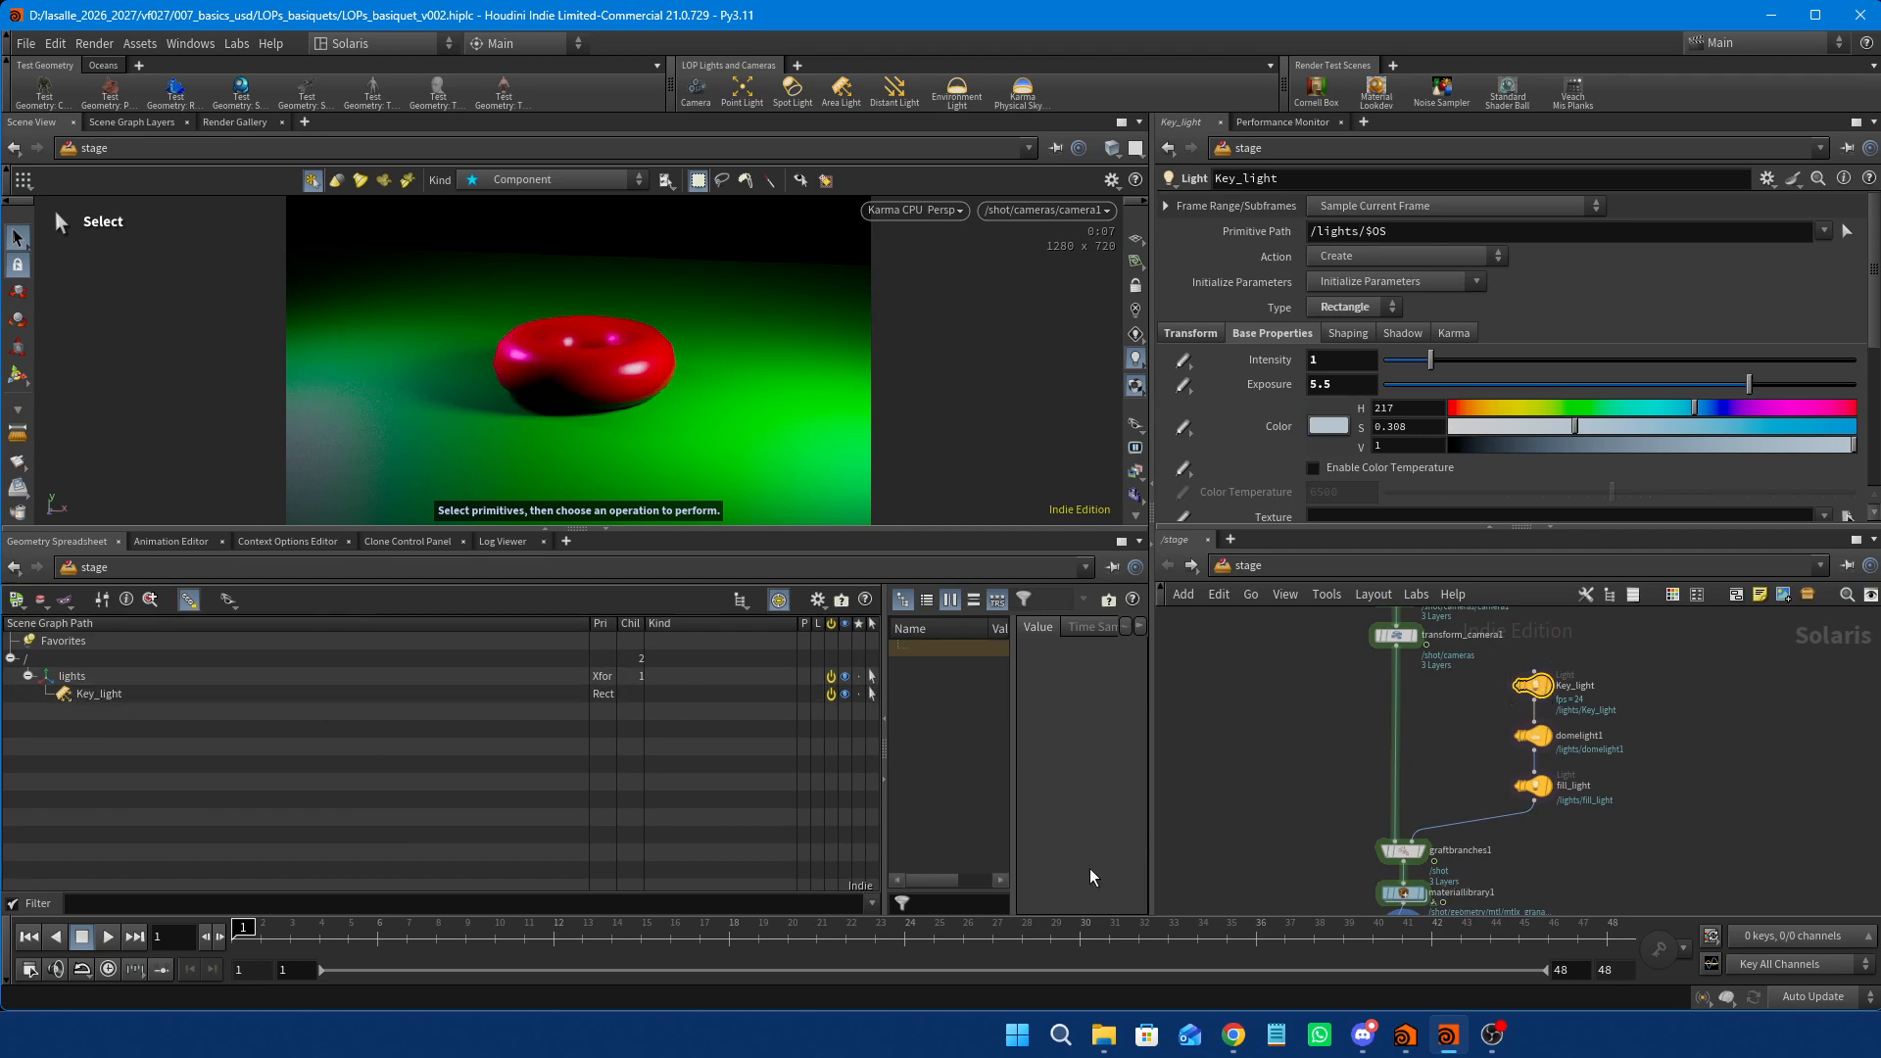
pyautogui.click(1413, 854)
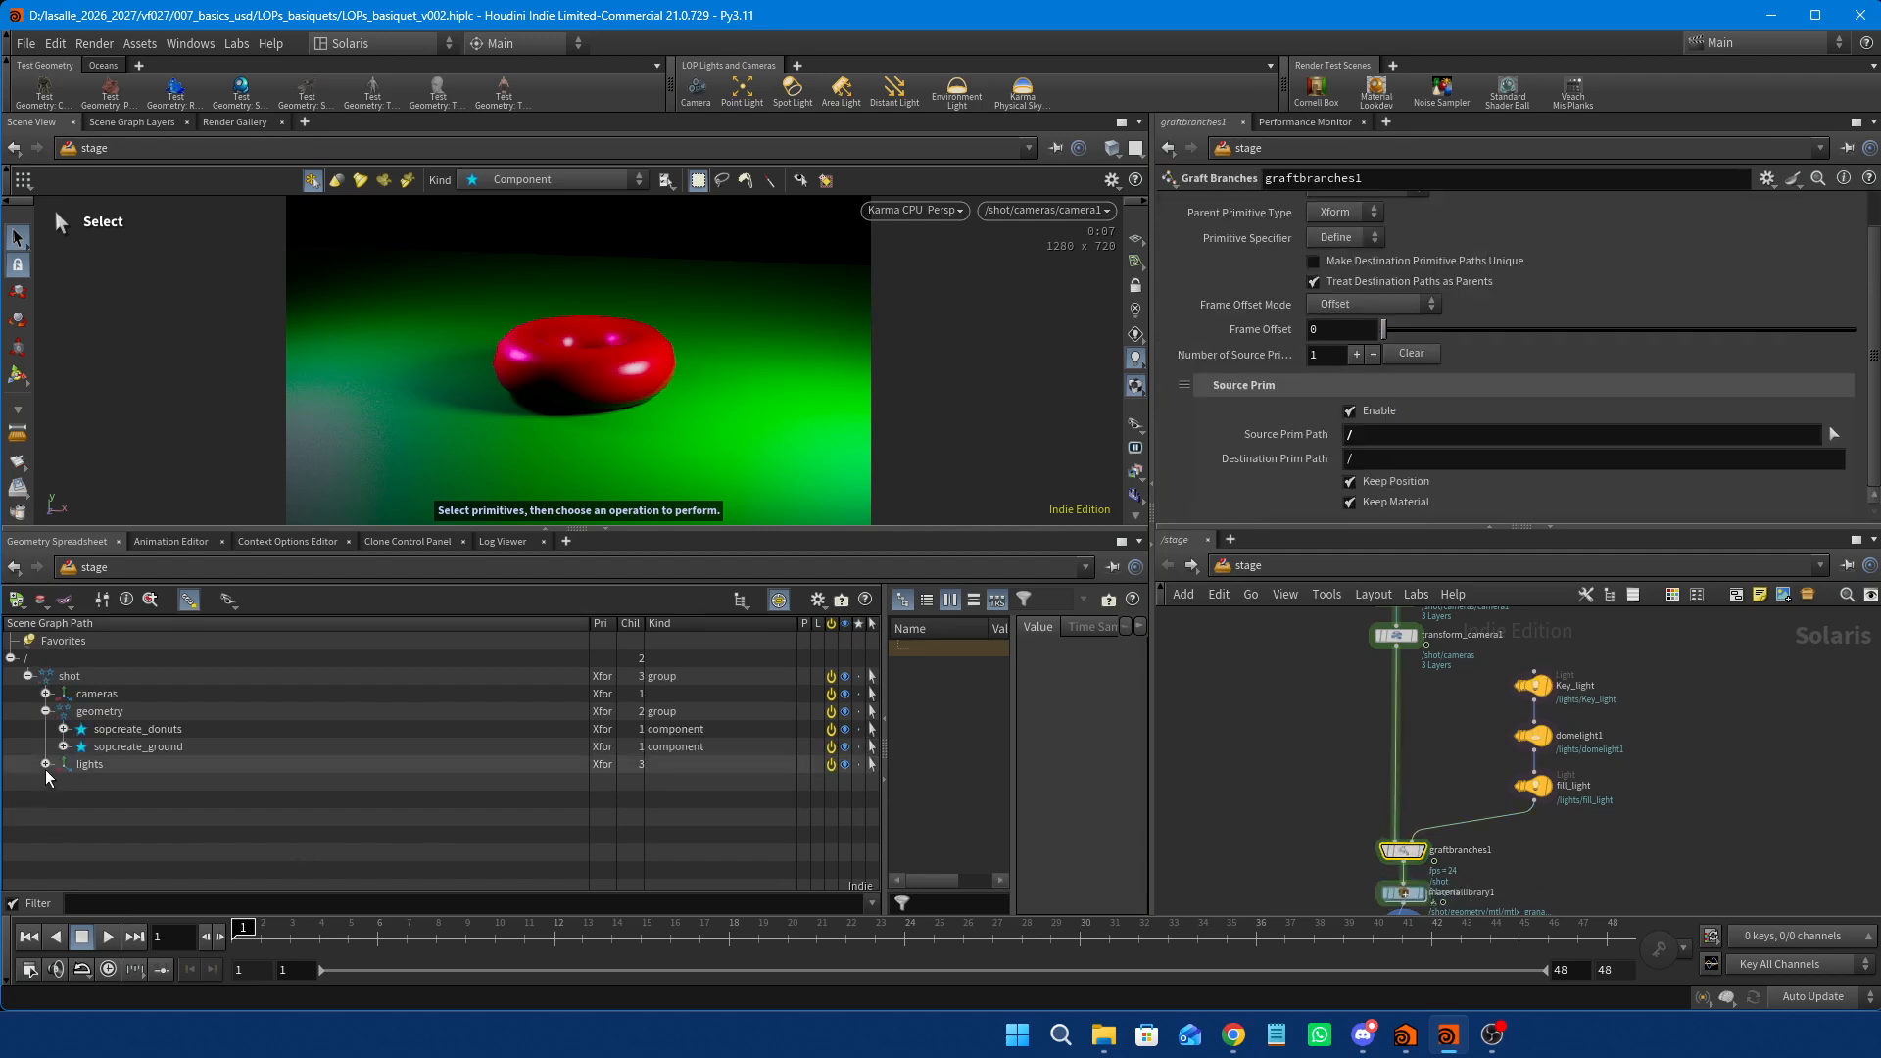
pyautogui.scroll(1, 1406, 313)
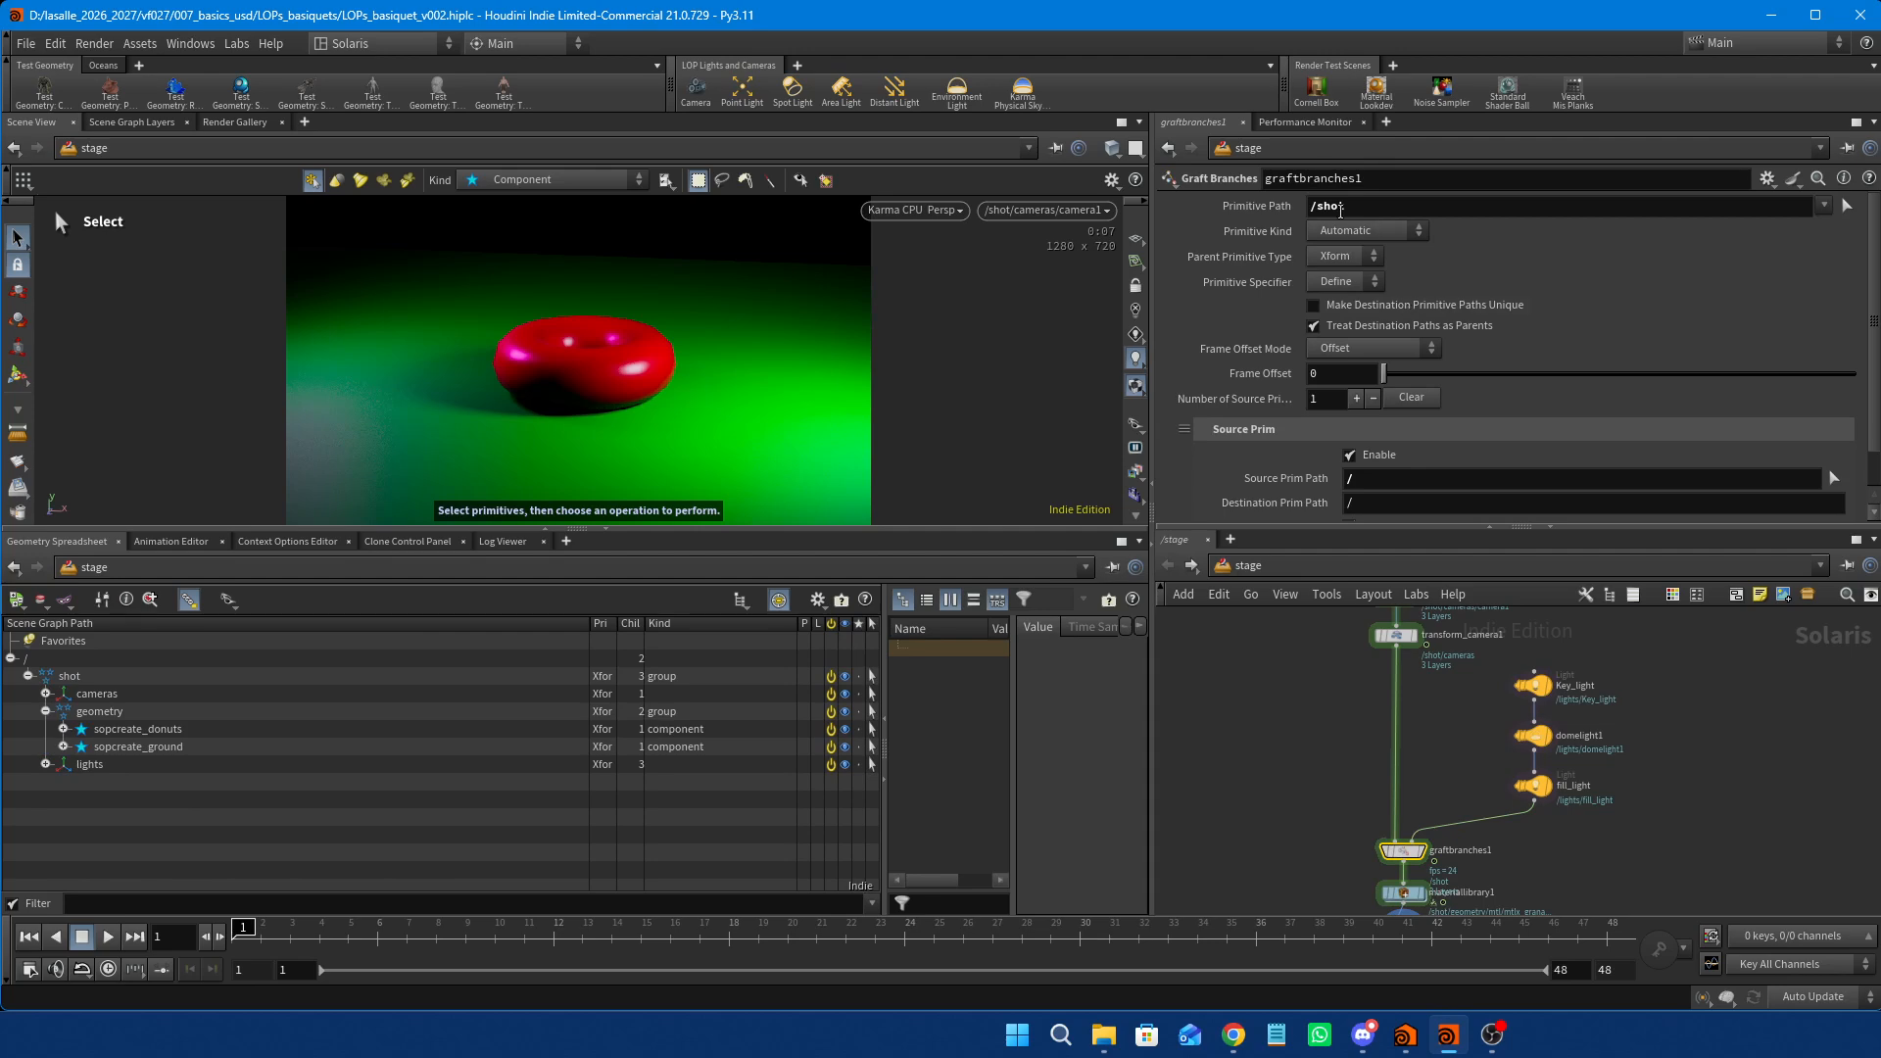
pyautogui.scroll(-1, 1405, 280)
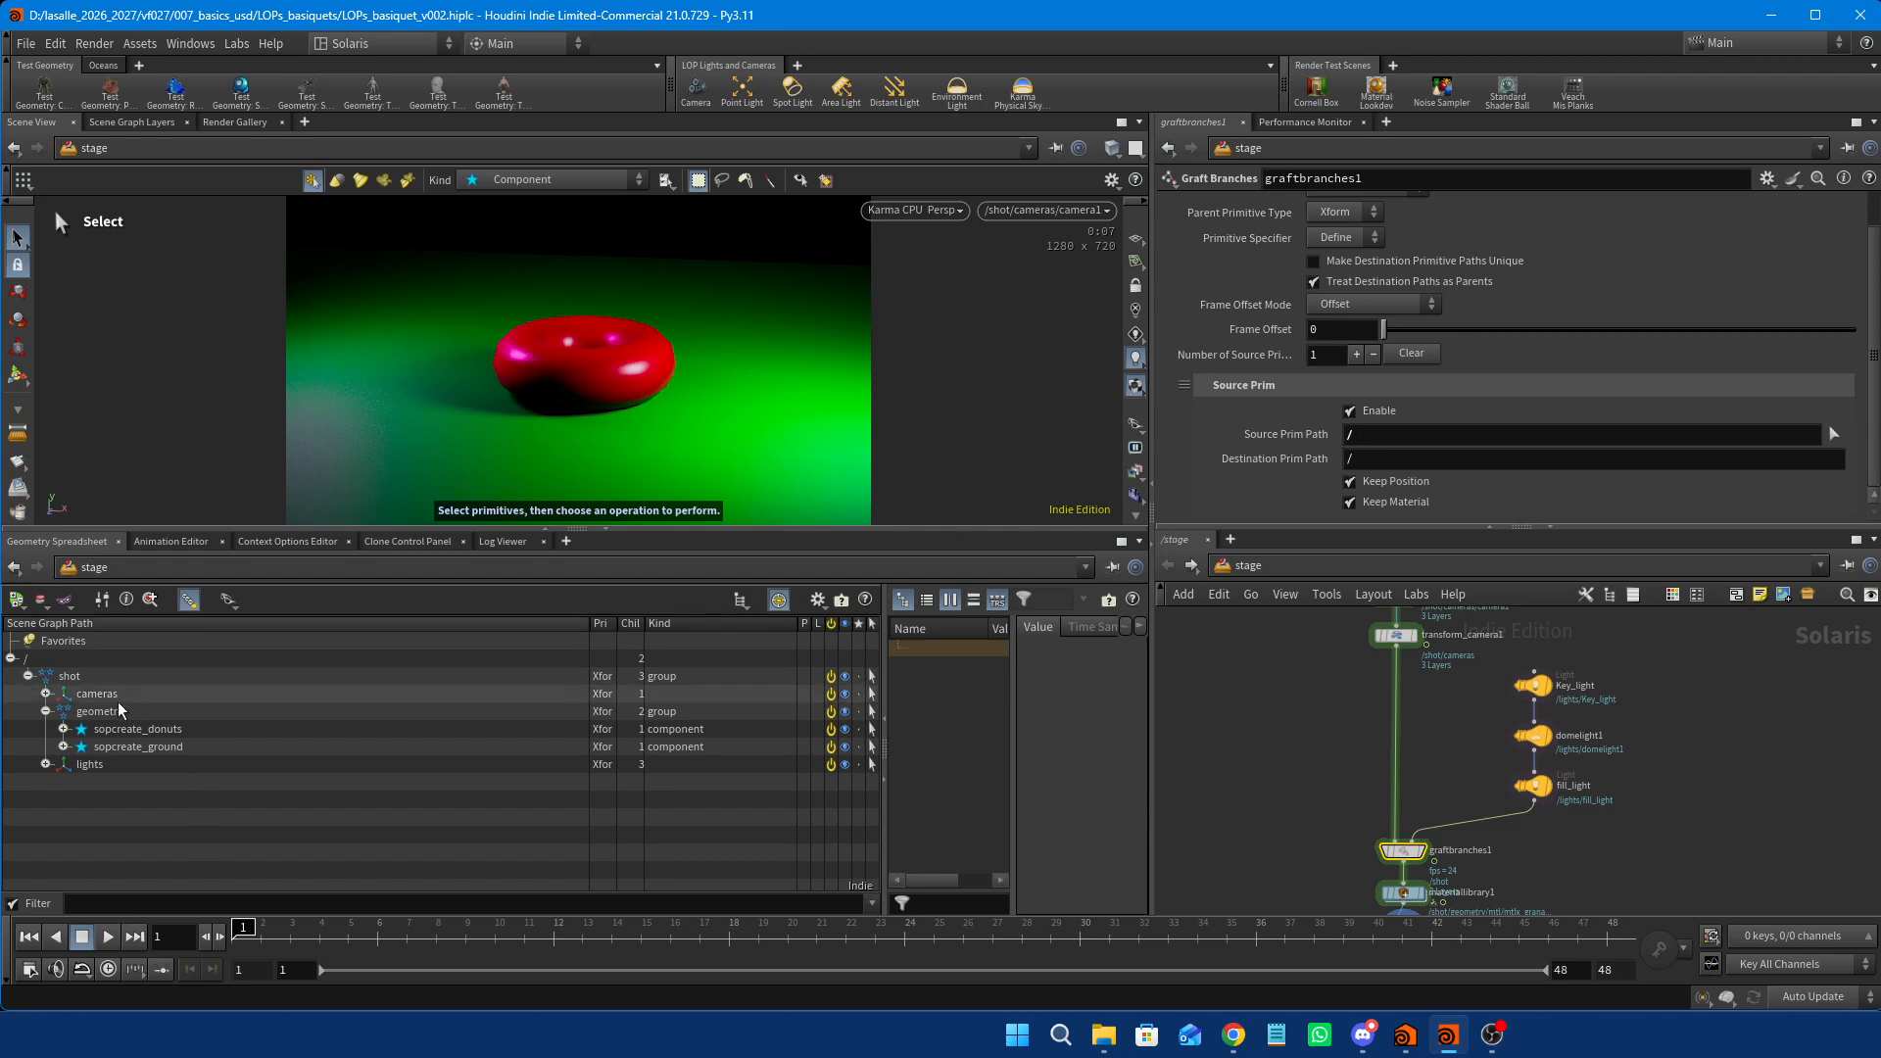
pyautogui.click(46, 763)
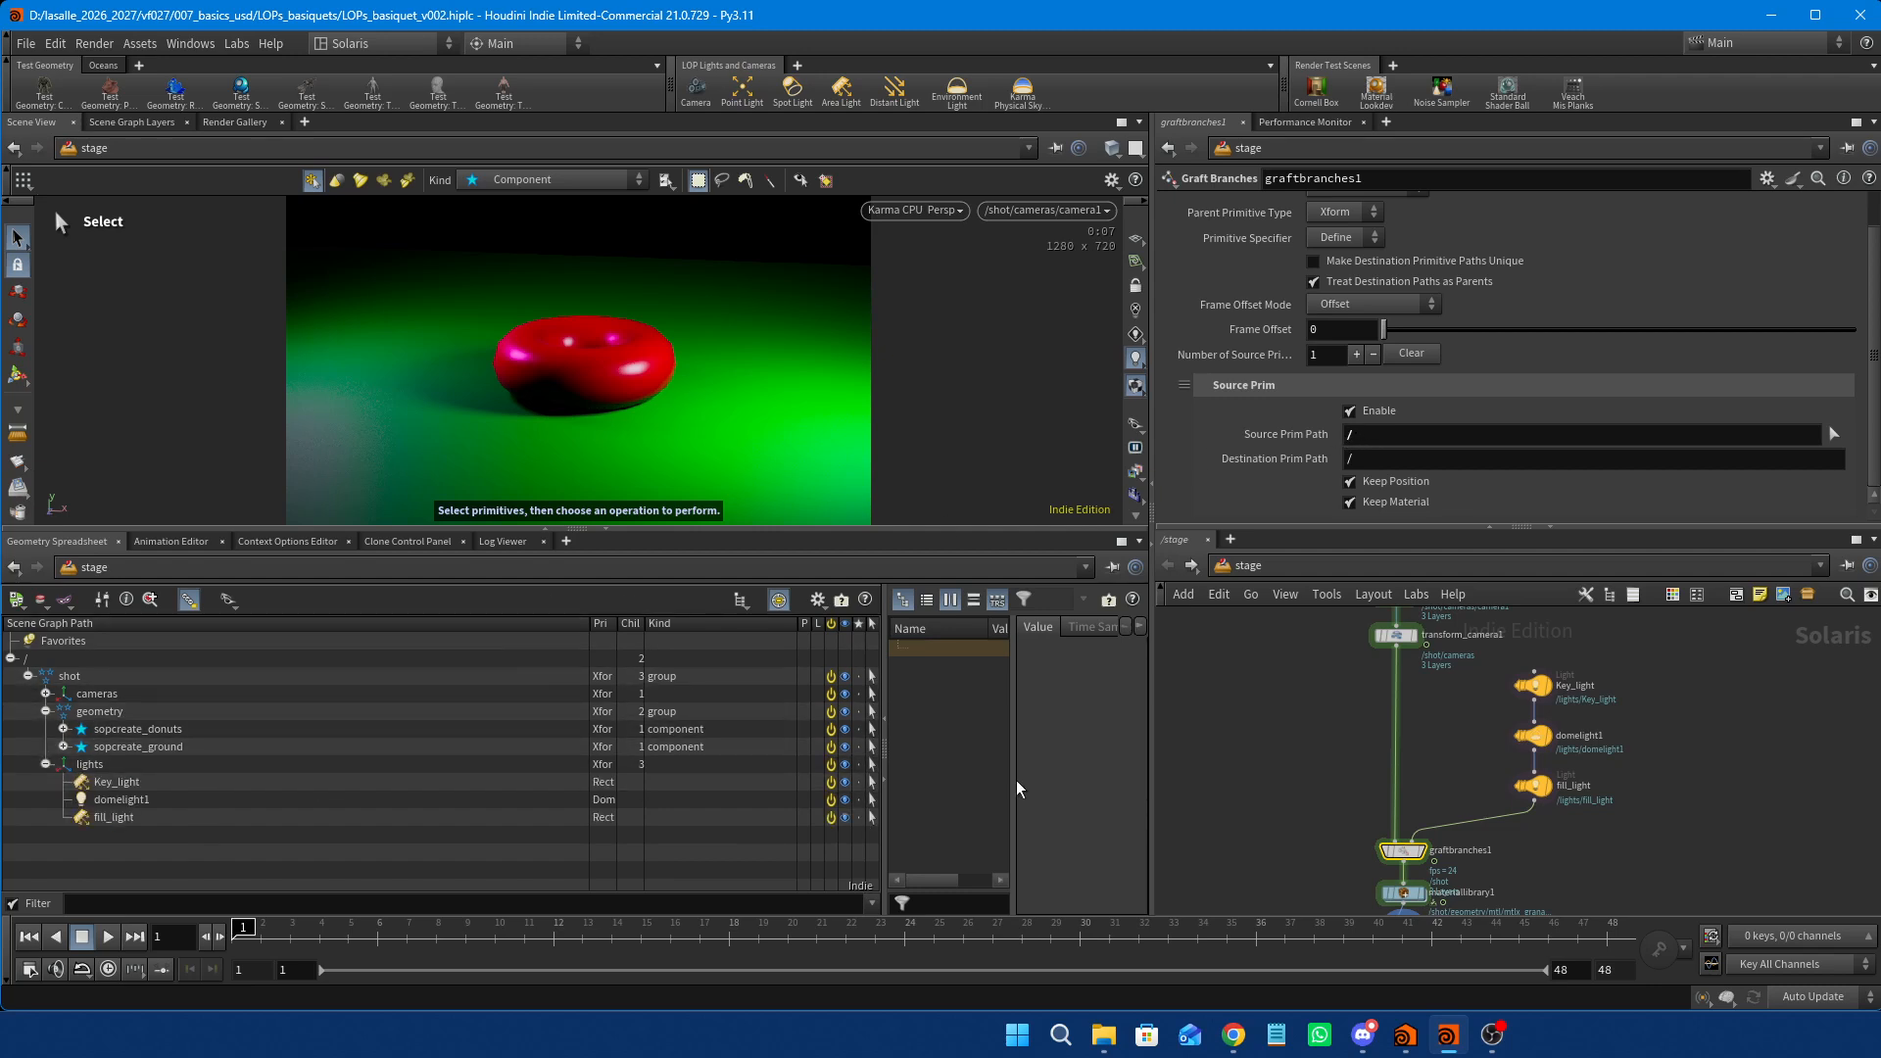
# Insert a new Light node on the wire between fill_light and graftbranches1, and inspect the grafted scene graph.
pyautogui.moveTo(1686, 722); pyautogui.dragTo(1533, 771, button='middle')
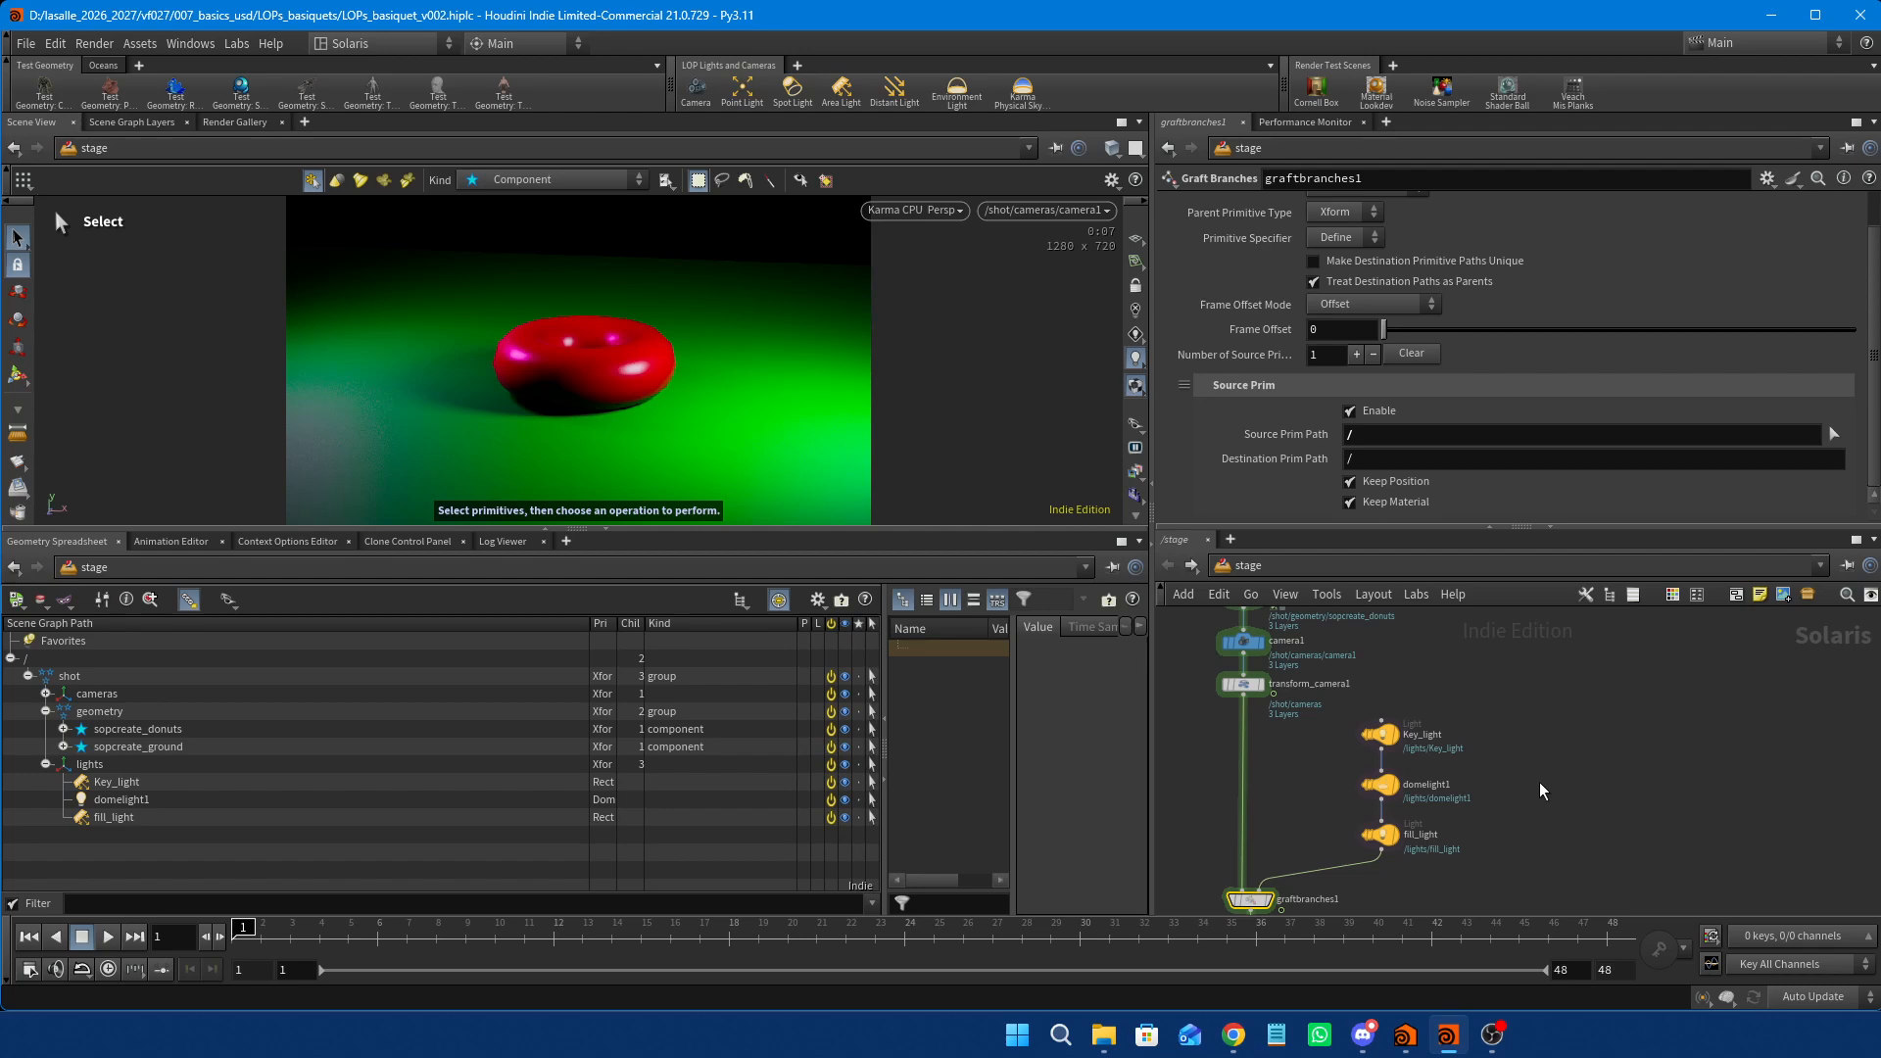
pyautogui.press('Tab')
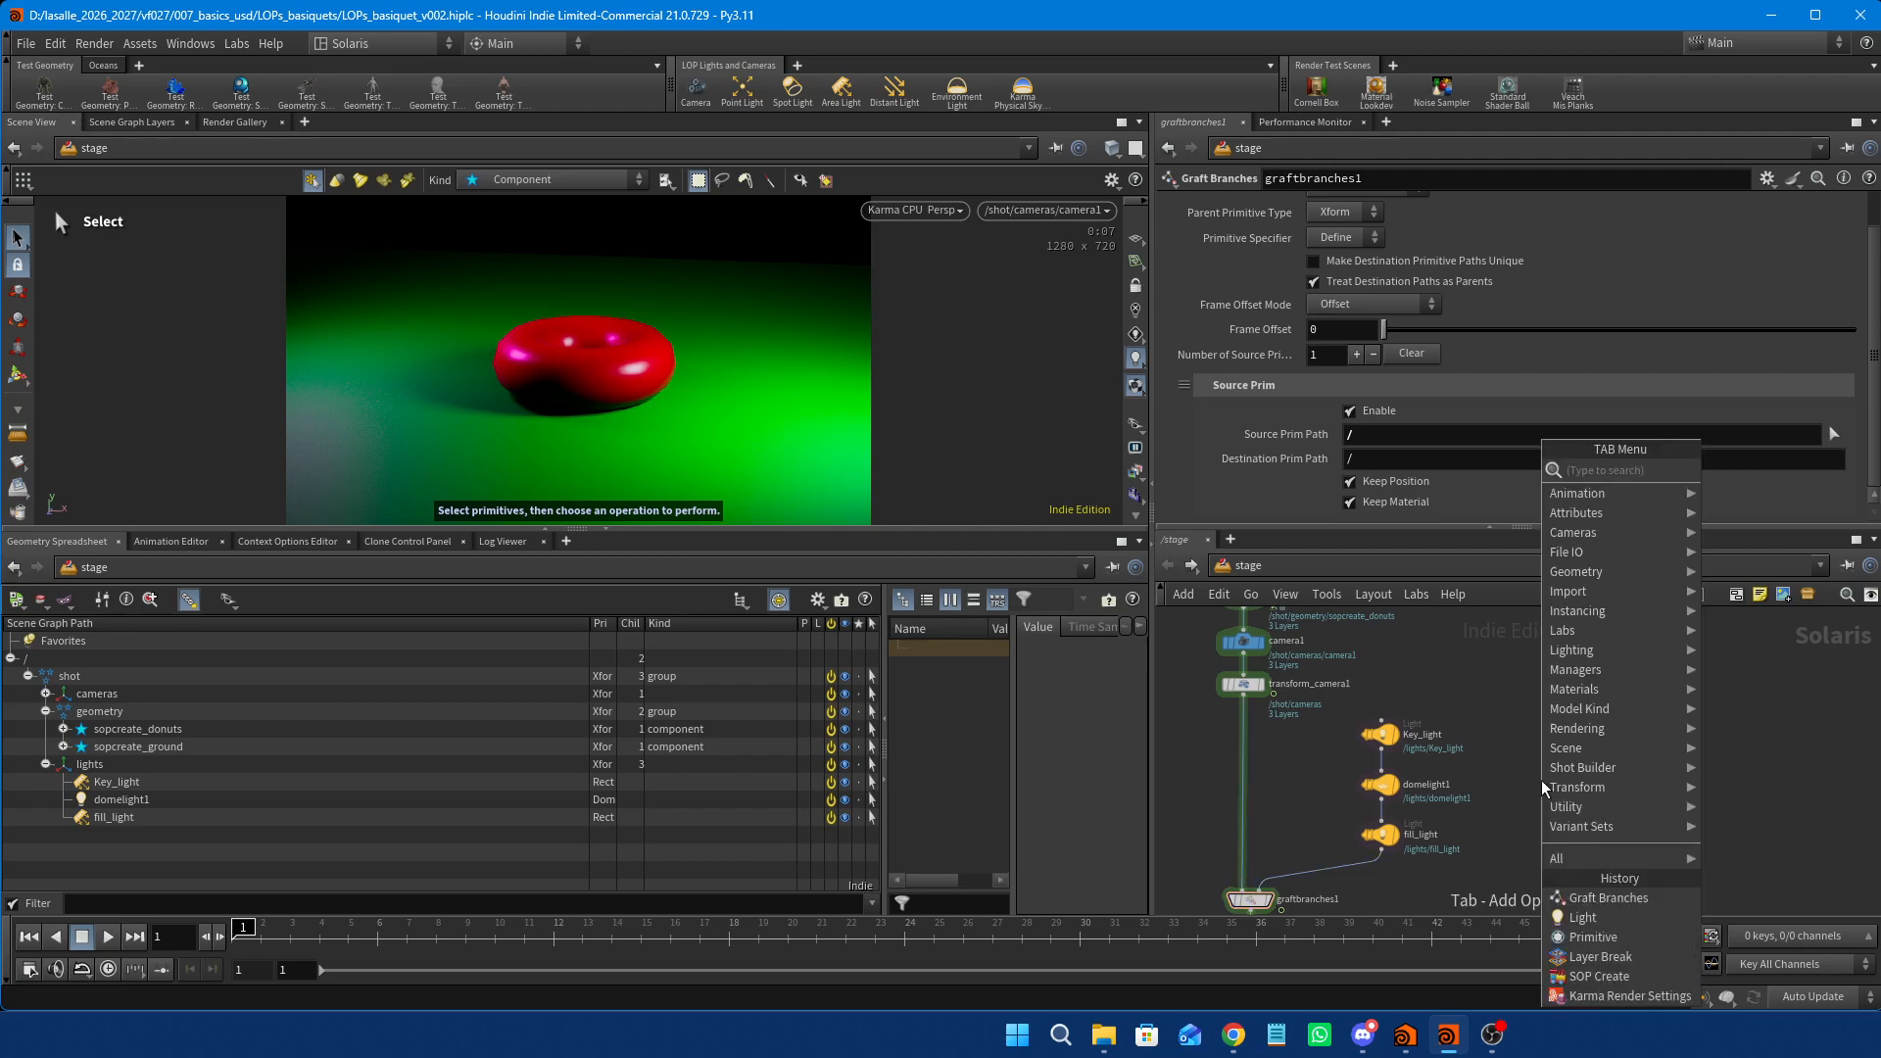
pyautogui.write('light')
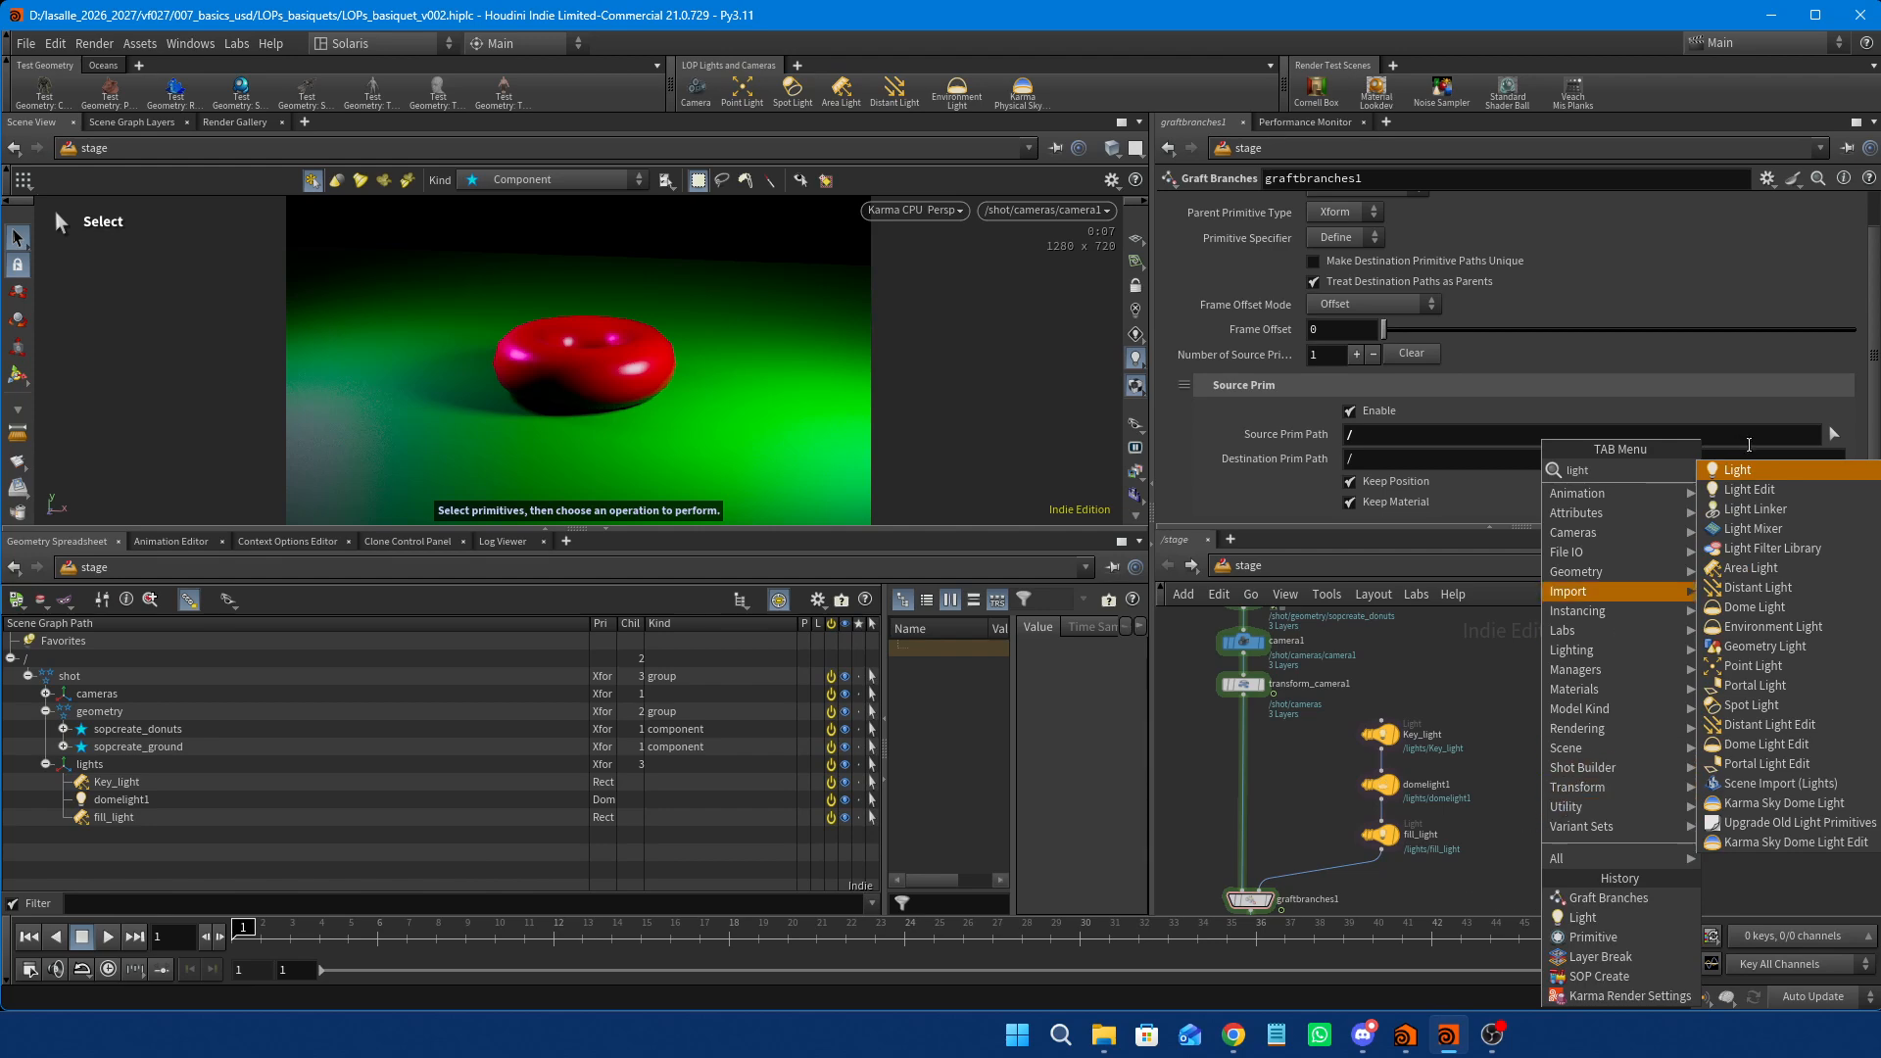
pyautogui.click(1747, 472)
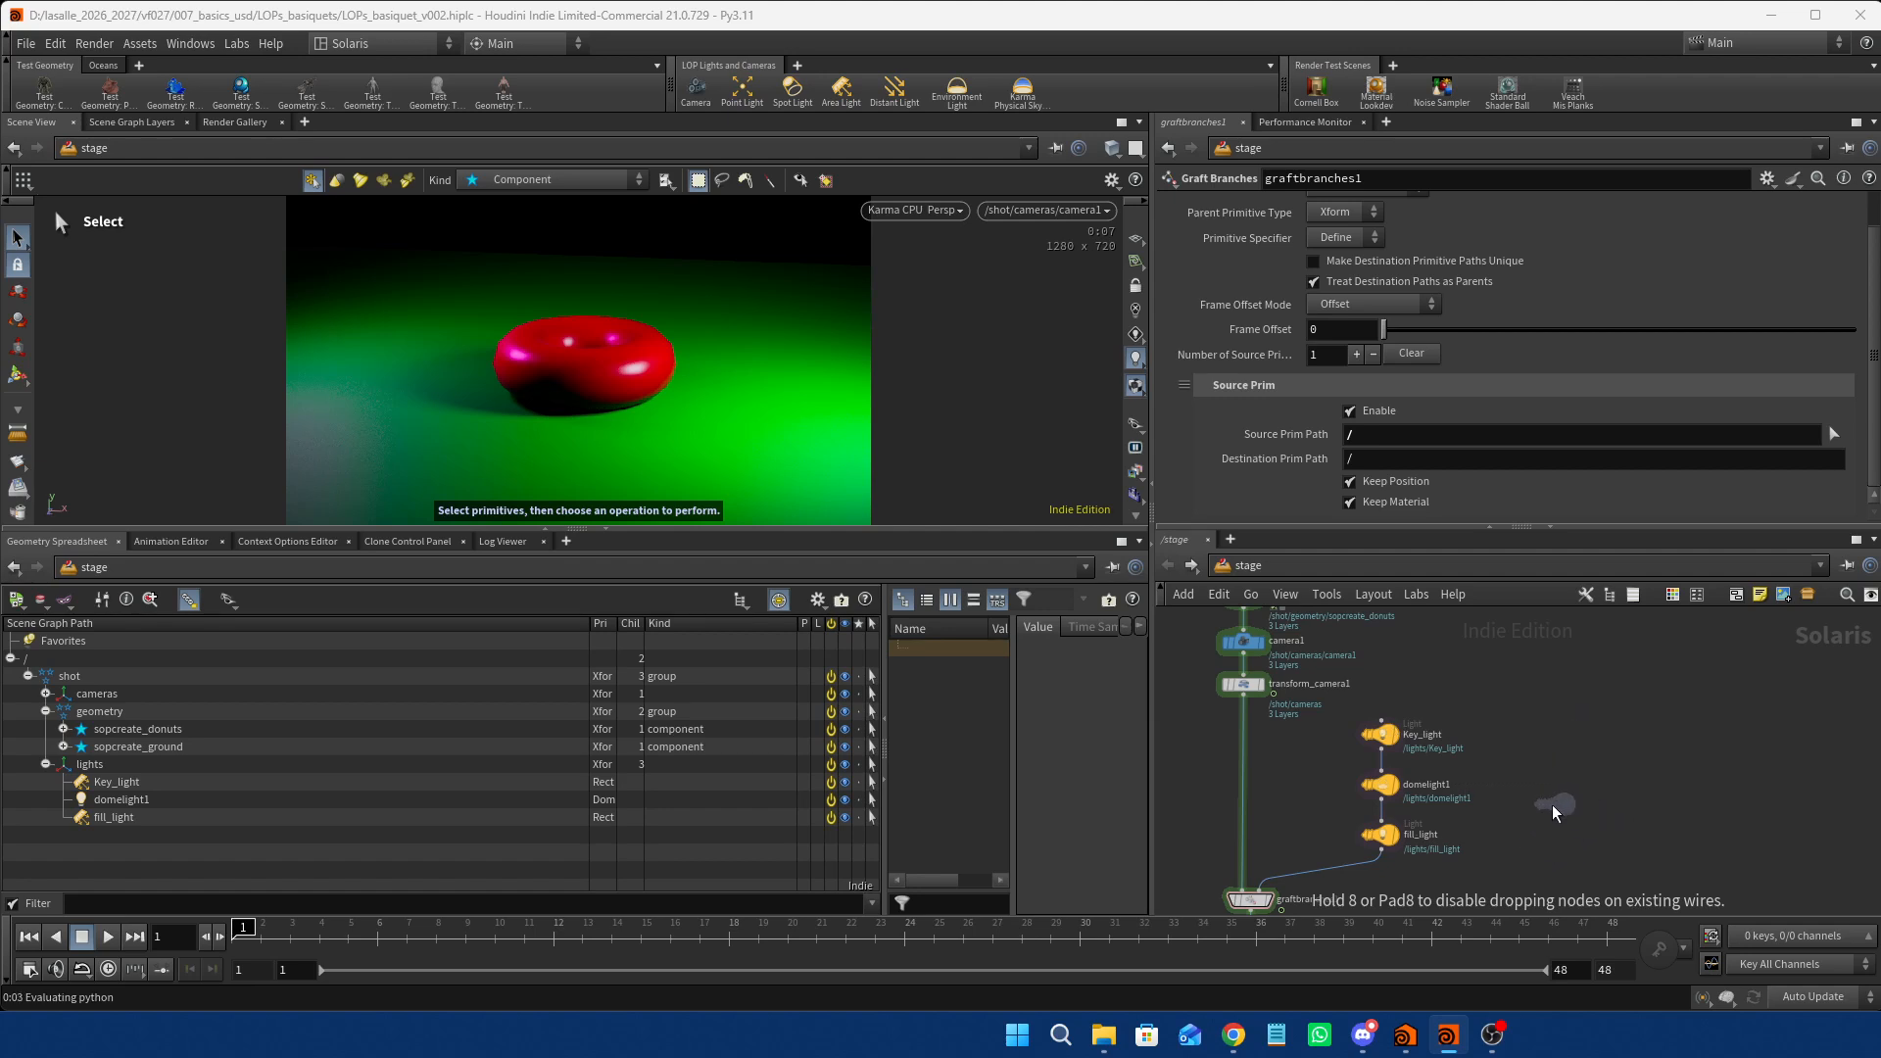
pyautogui.click(1357, 882)
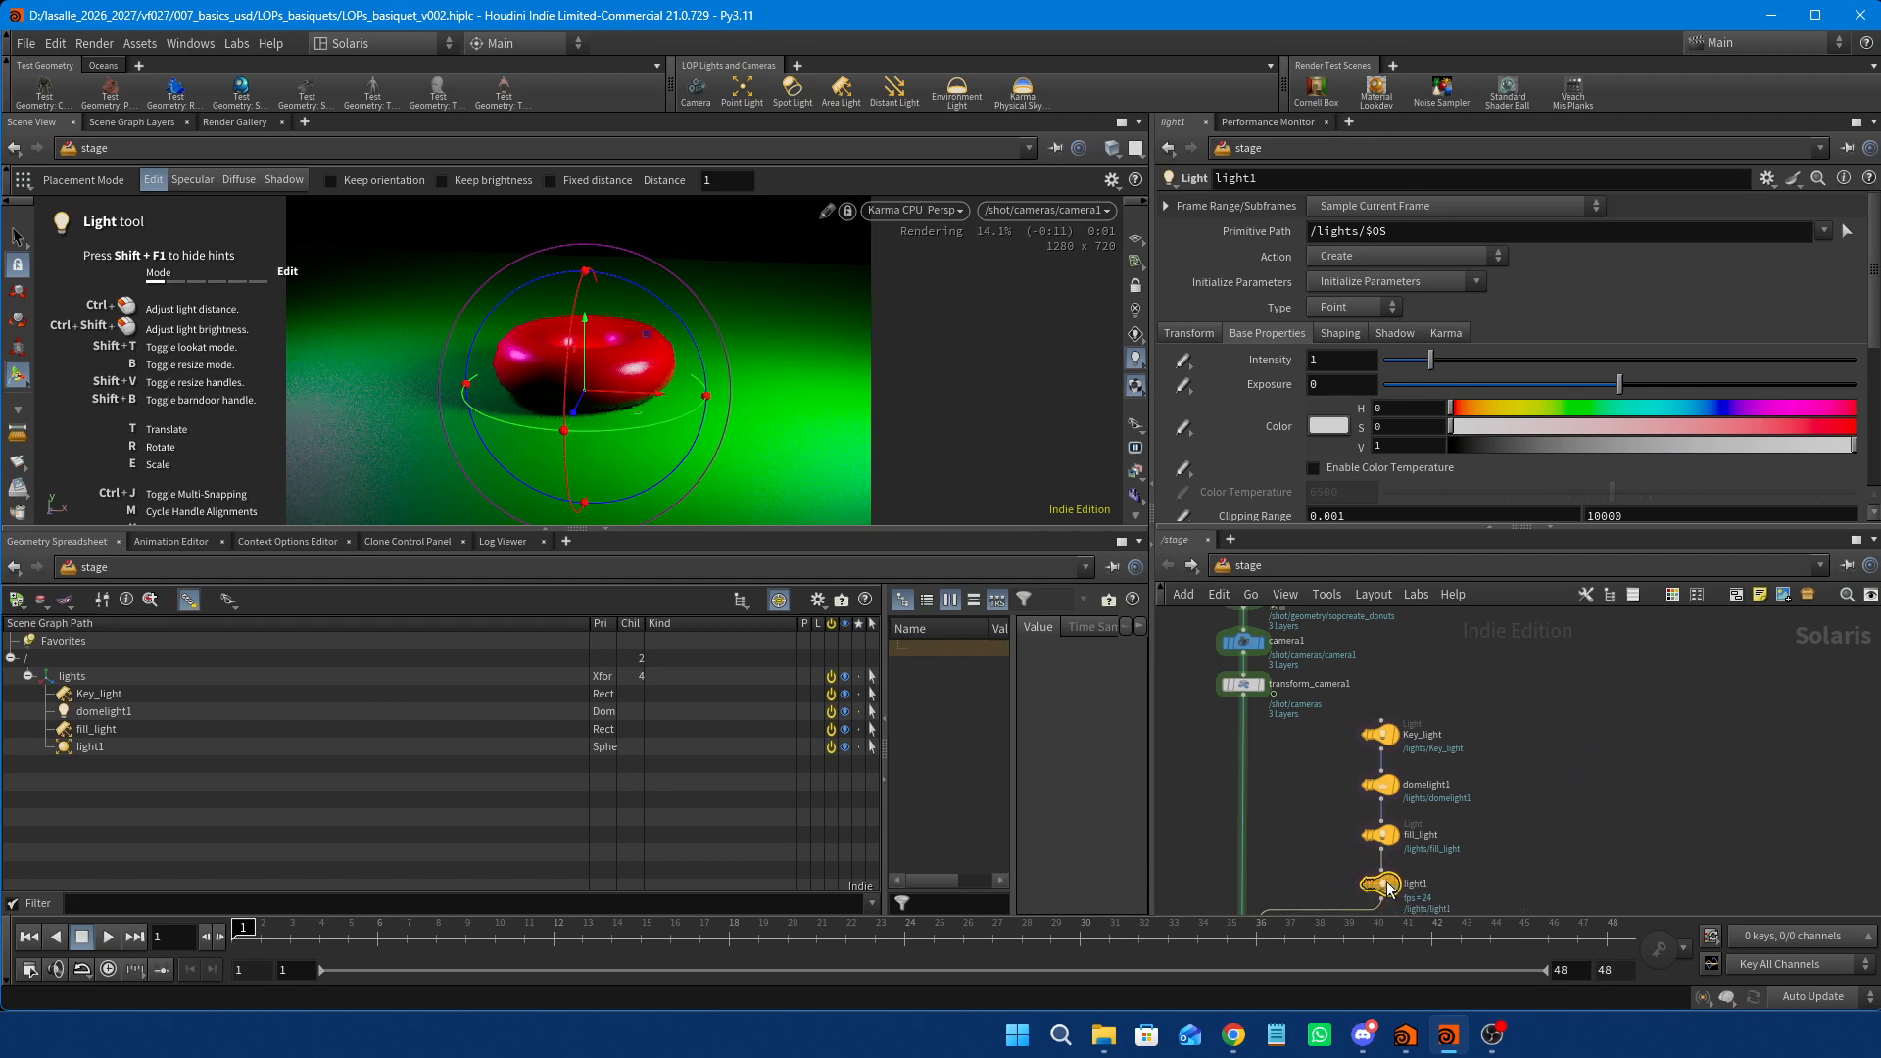
pyautogui.moveTo(1608, 813); pyautogui.dragTo(1688, 672, button='middle')
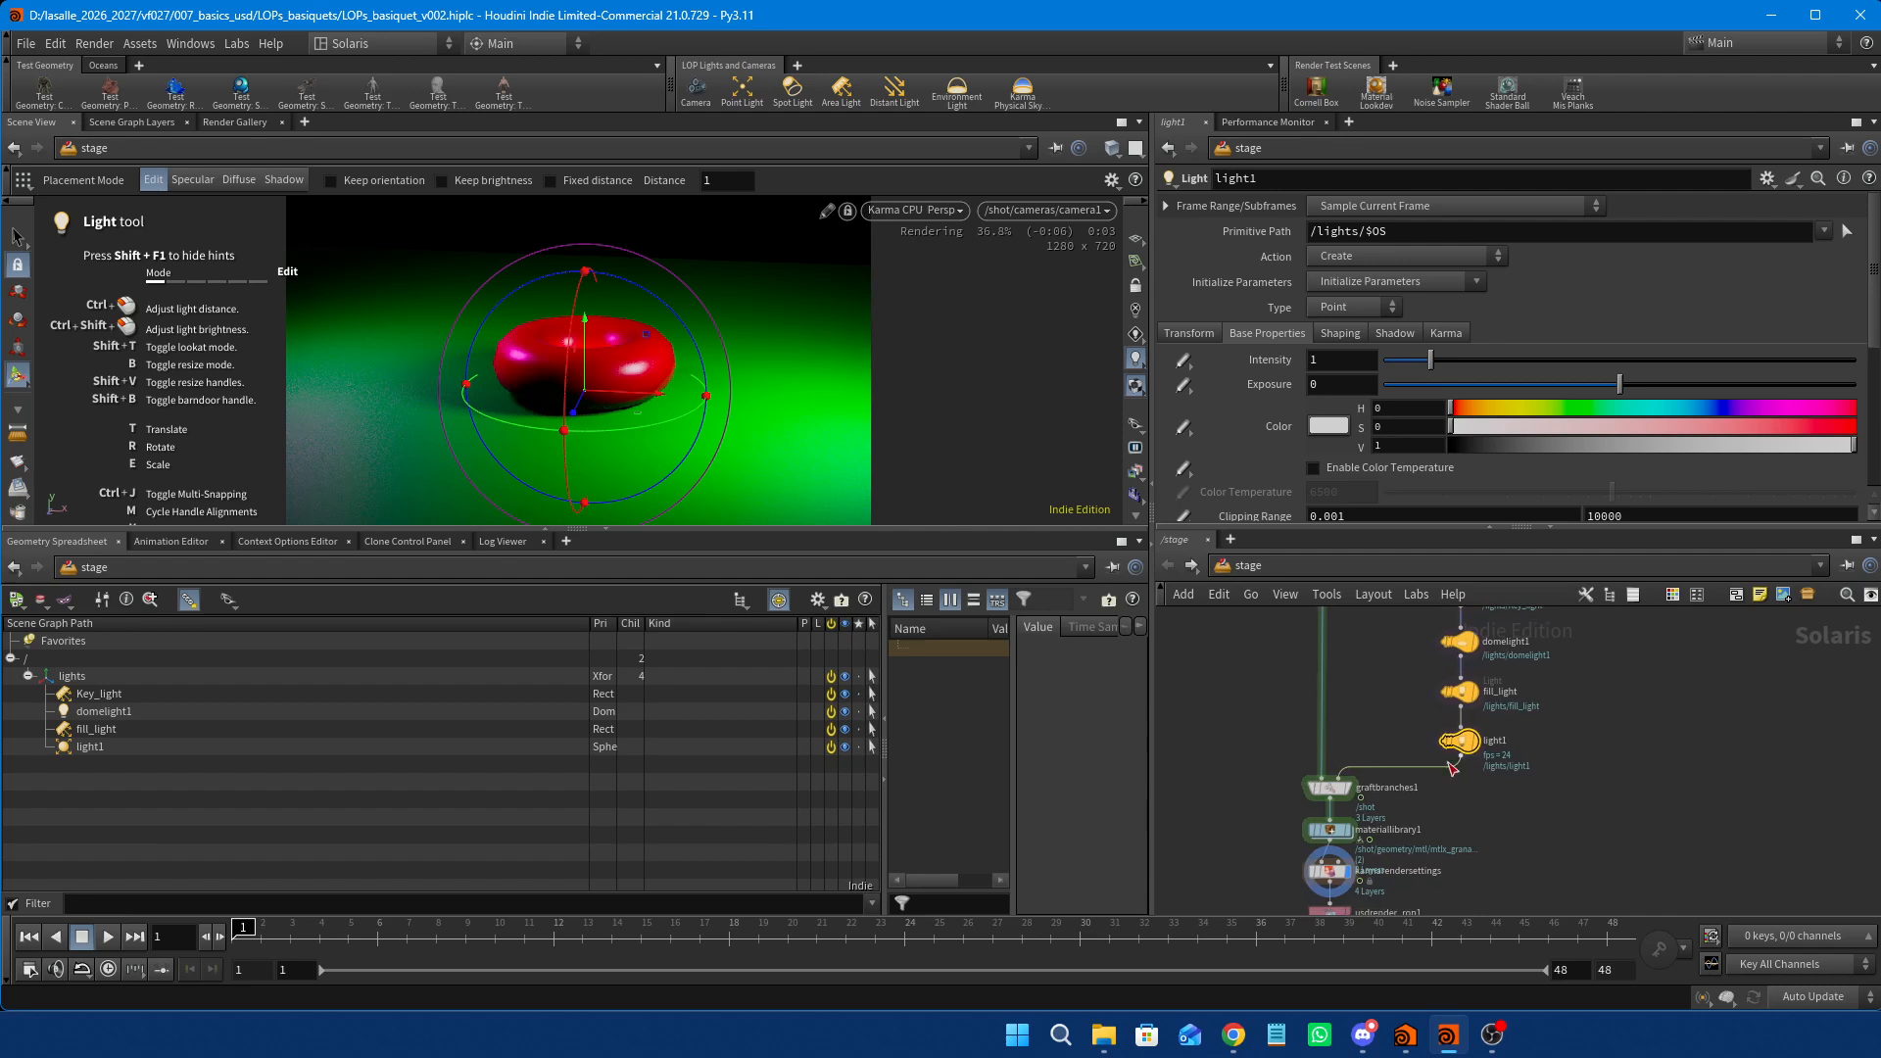
pyautogui.click(1336, 789)
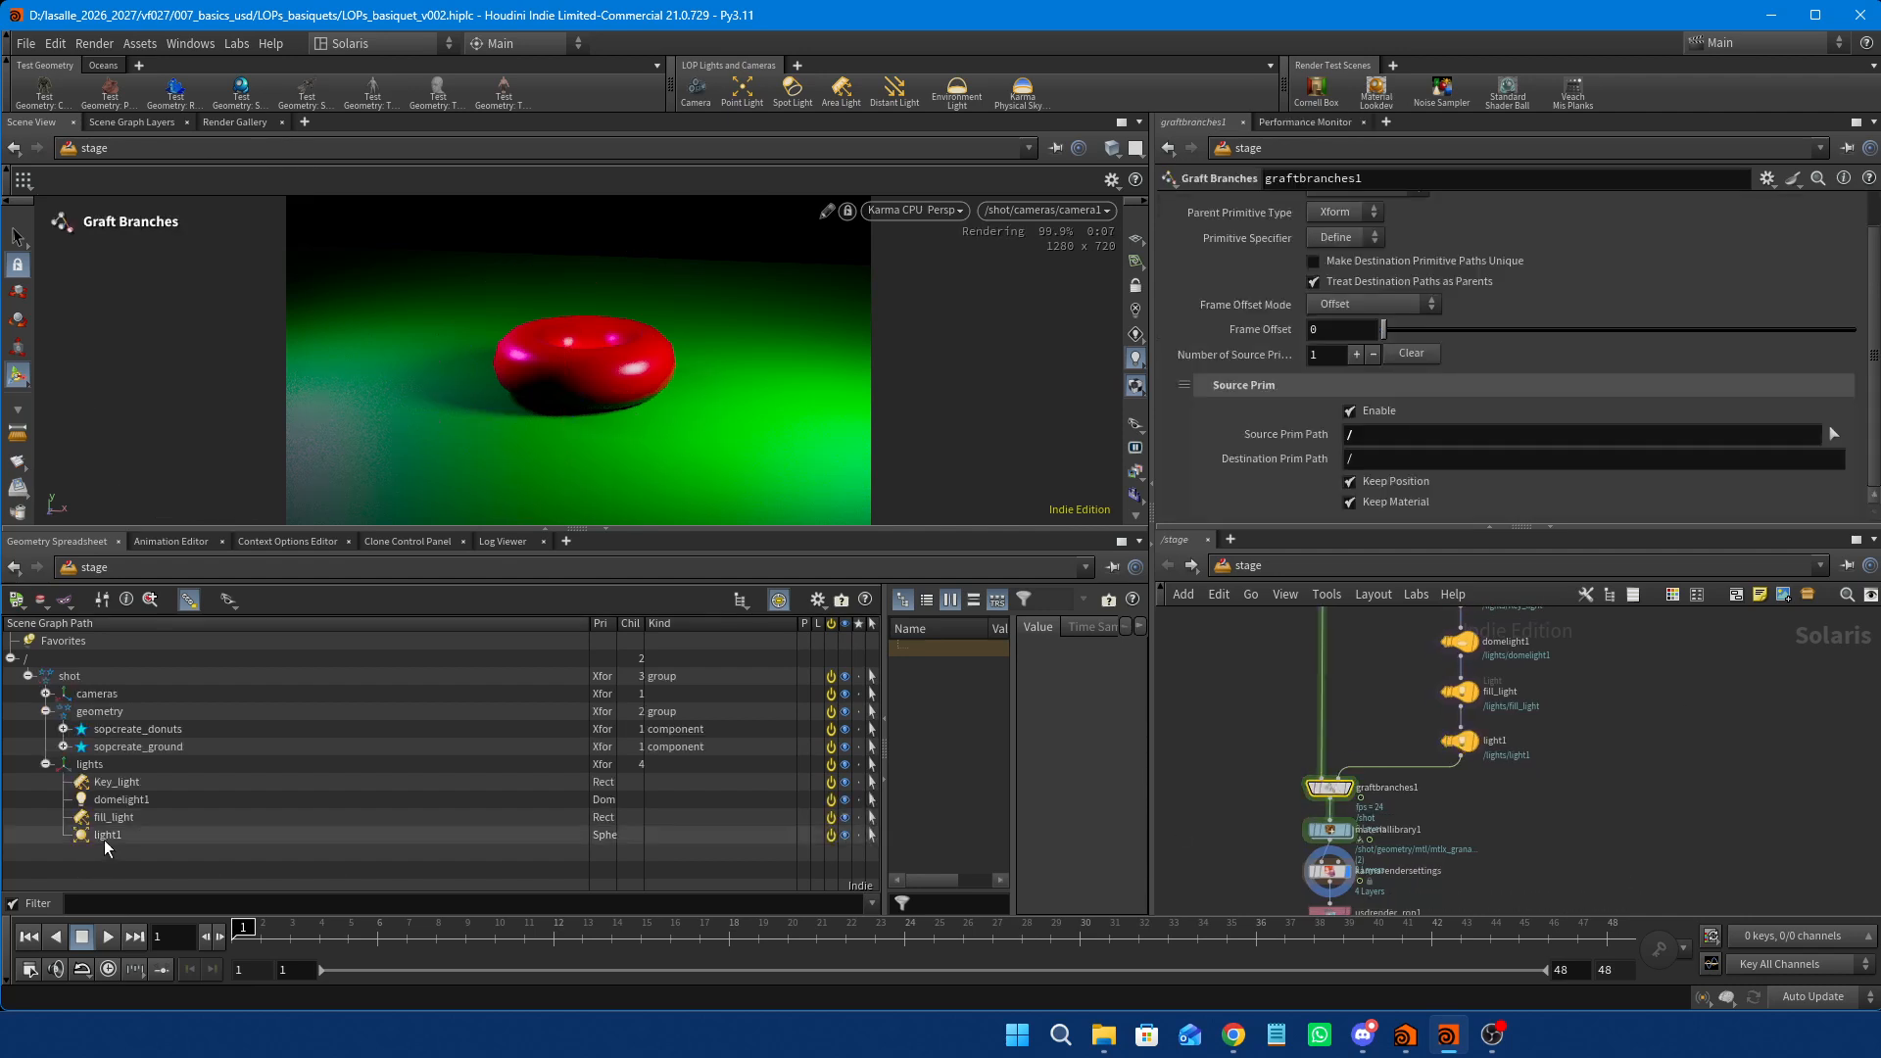
# Set the exposure of light1 to 6.22 and raise the light above the donut in the viewport.
pyautogui.click(1460, 743)
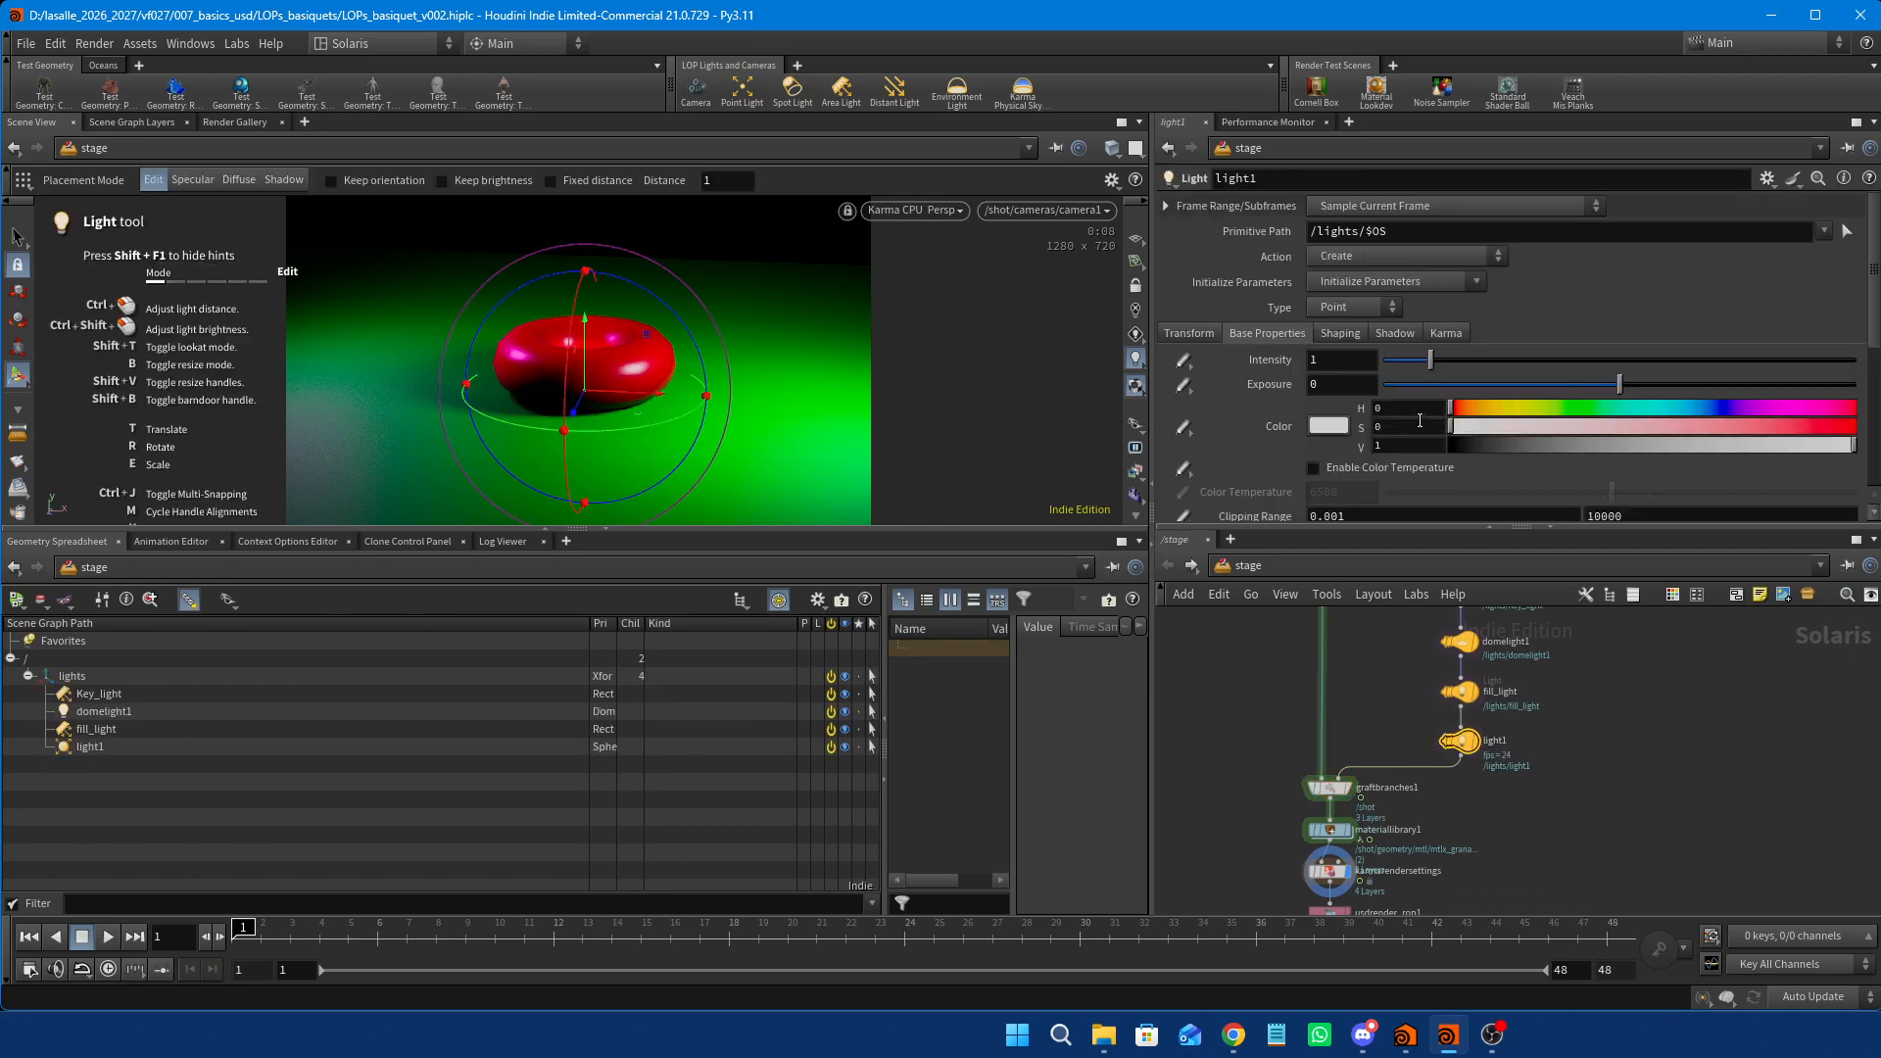
pyautogui.moveTo(1644, 385); pyautogui.dragTo(1766, 372)
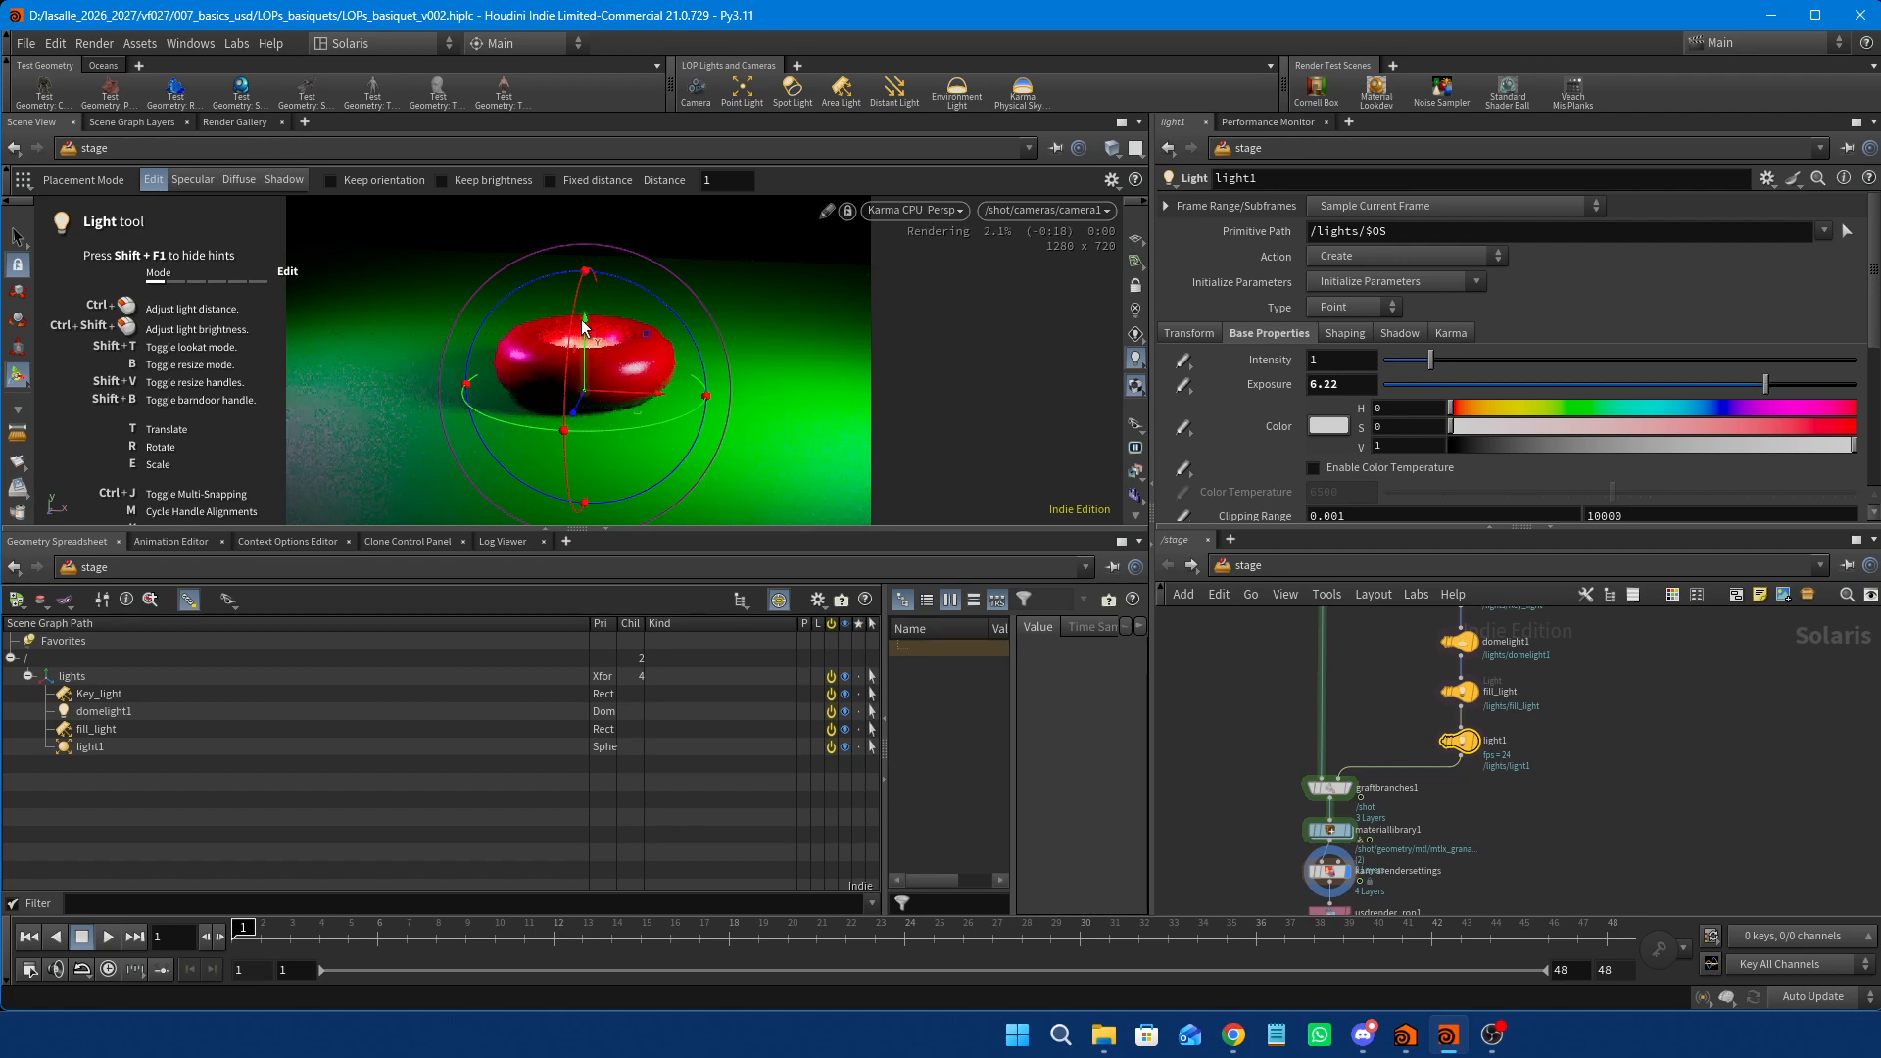
pyautogui.moveTo(585, 323); pyautogui.dragTo(586, 217)
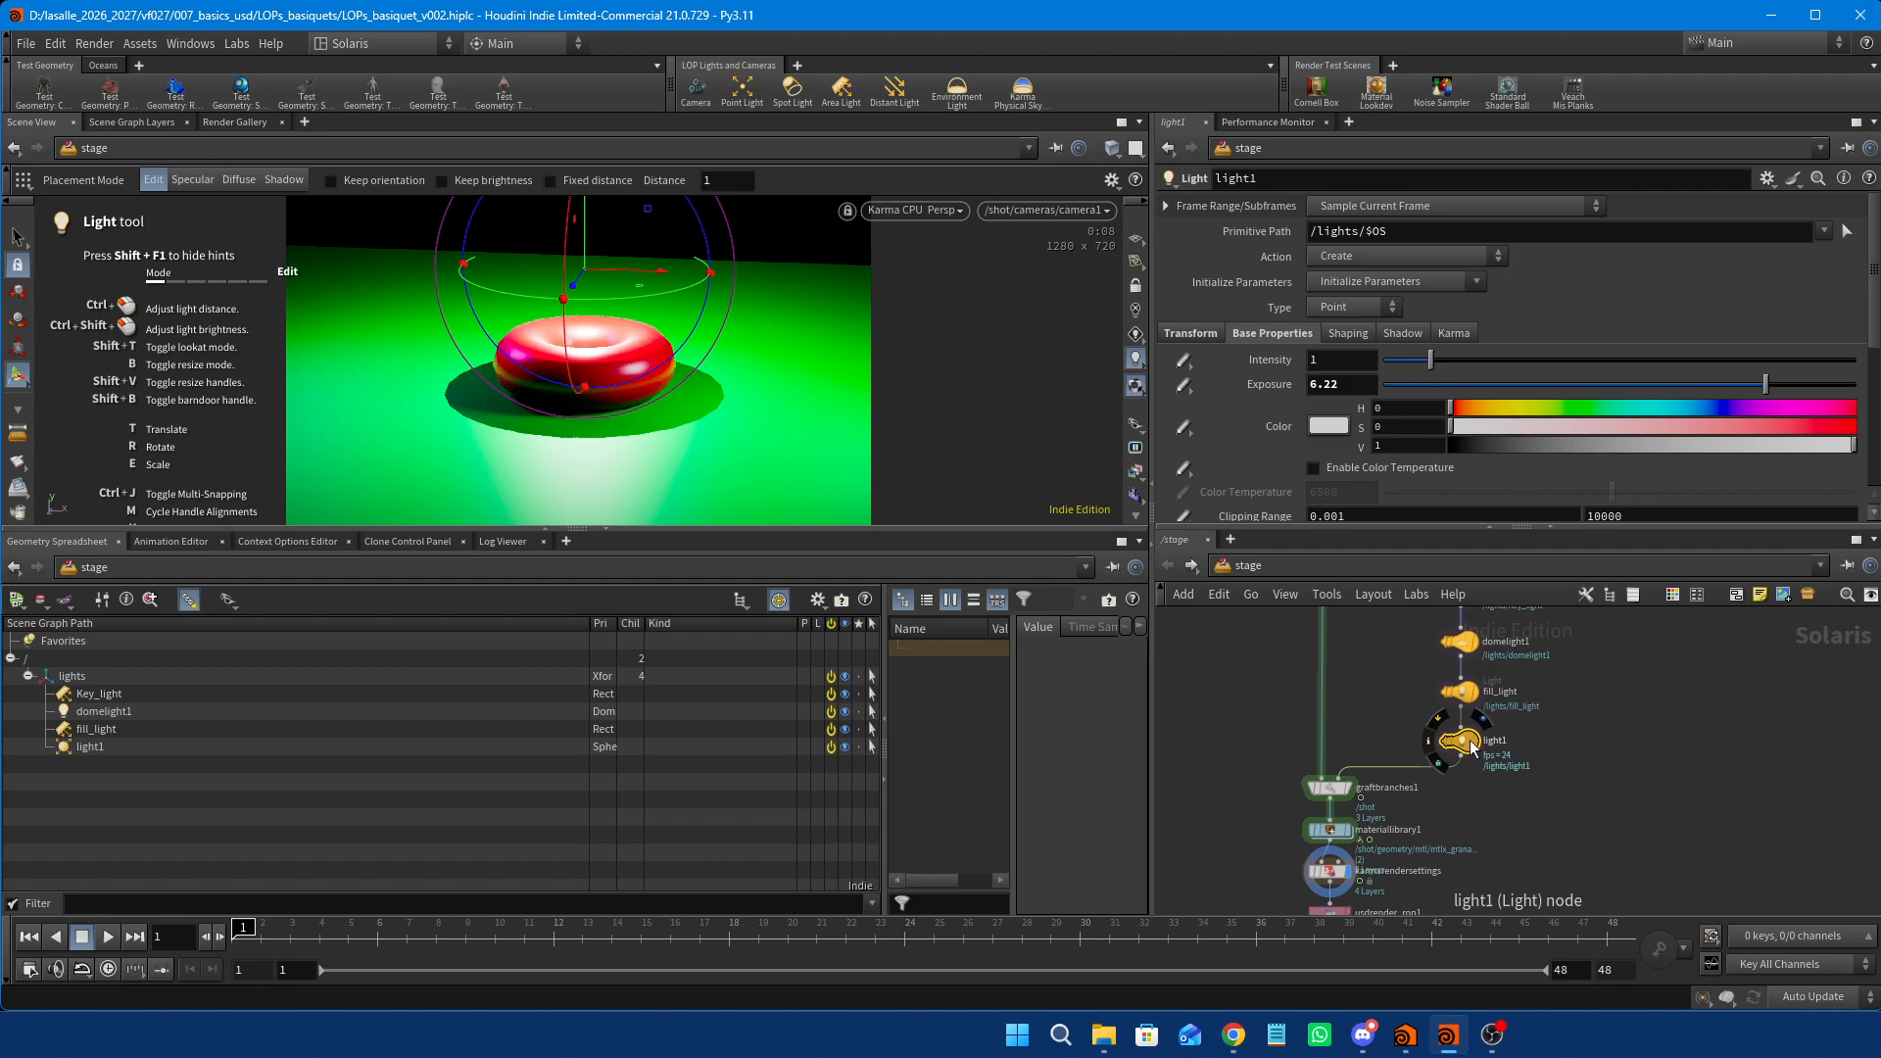
# Review the grafted lights and path settings of graftbranches1, and return to the light1 node.
pyautogui.click(1333, 789)
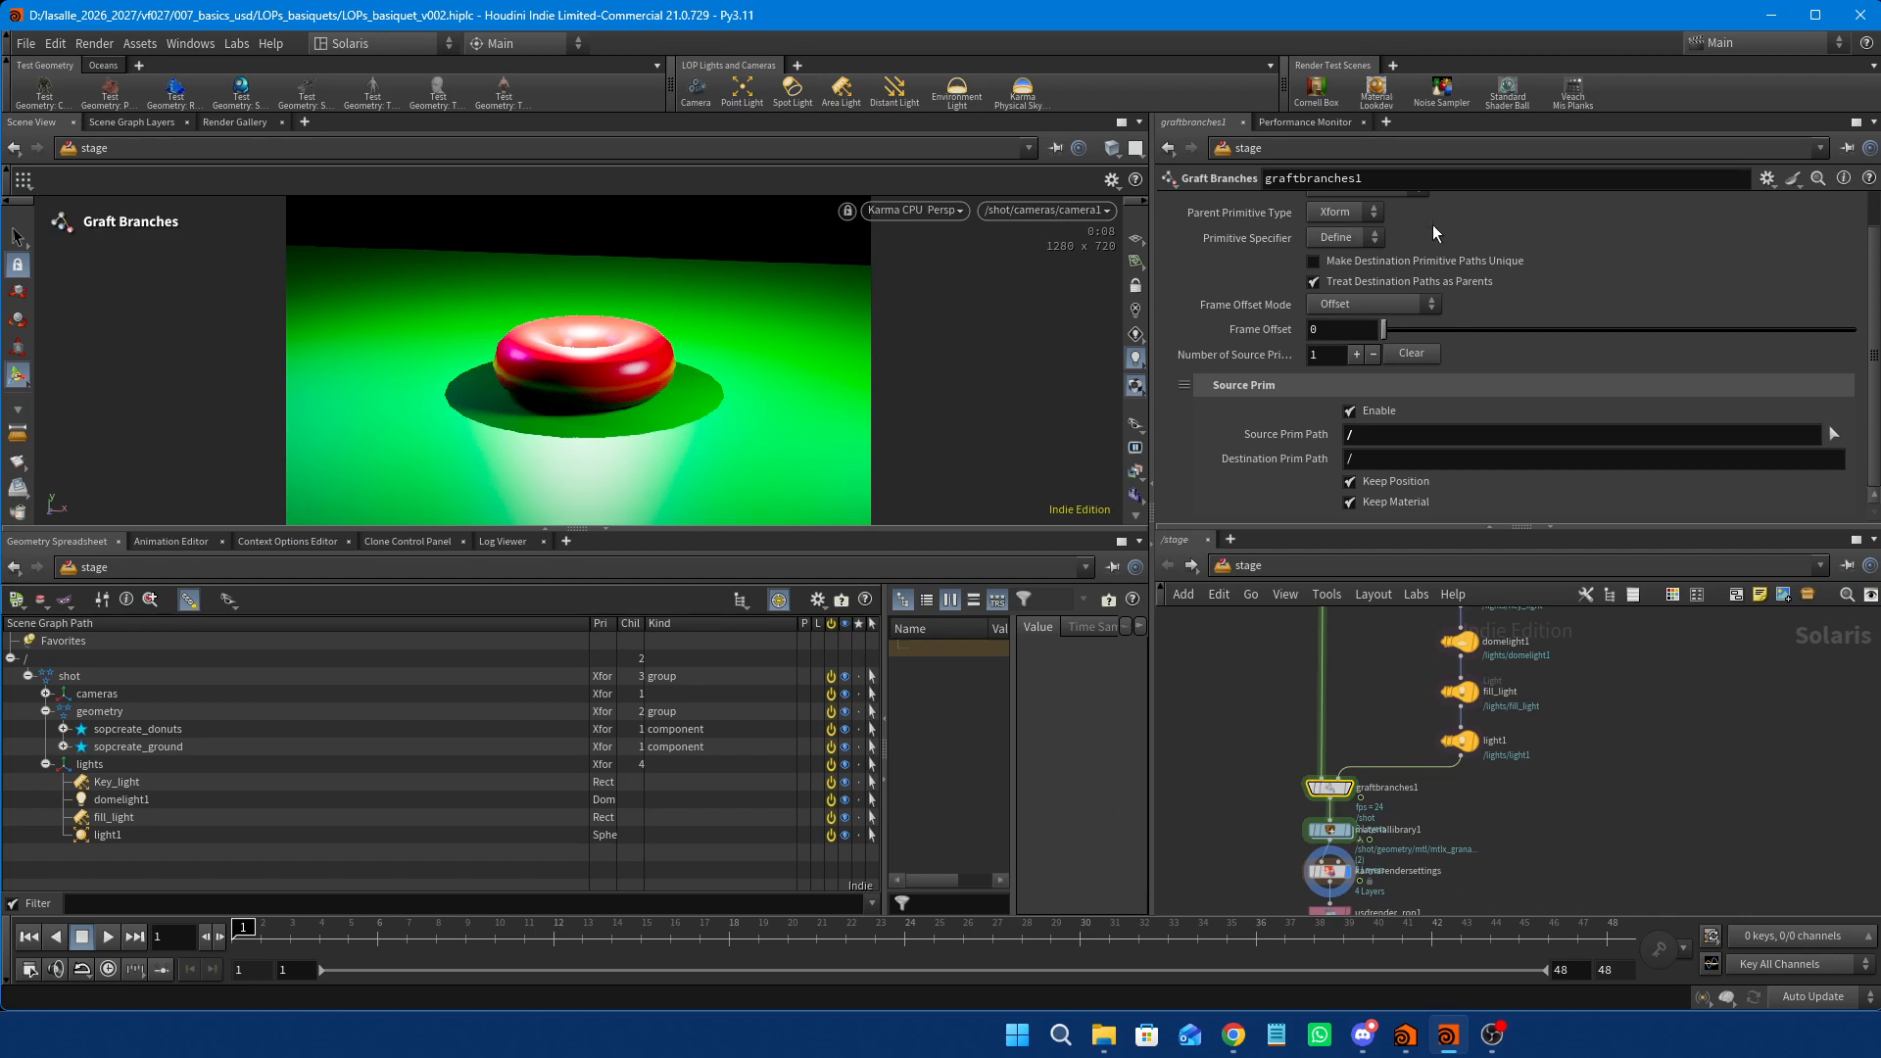
pyautogui.scroll(1, 1557, 297)
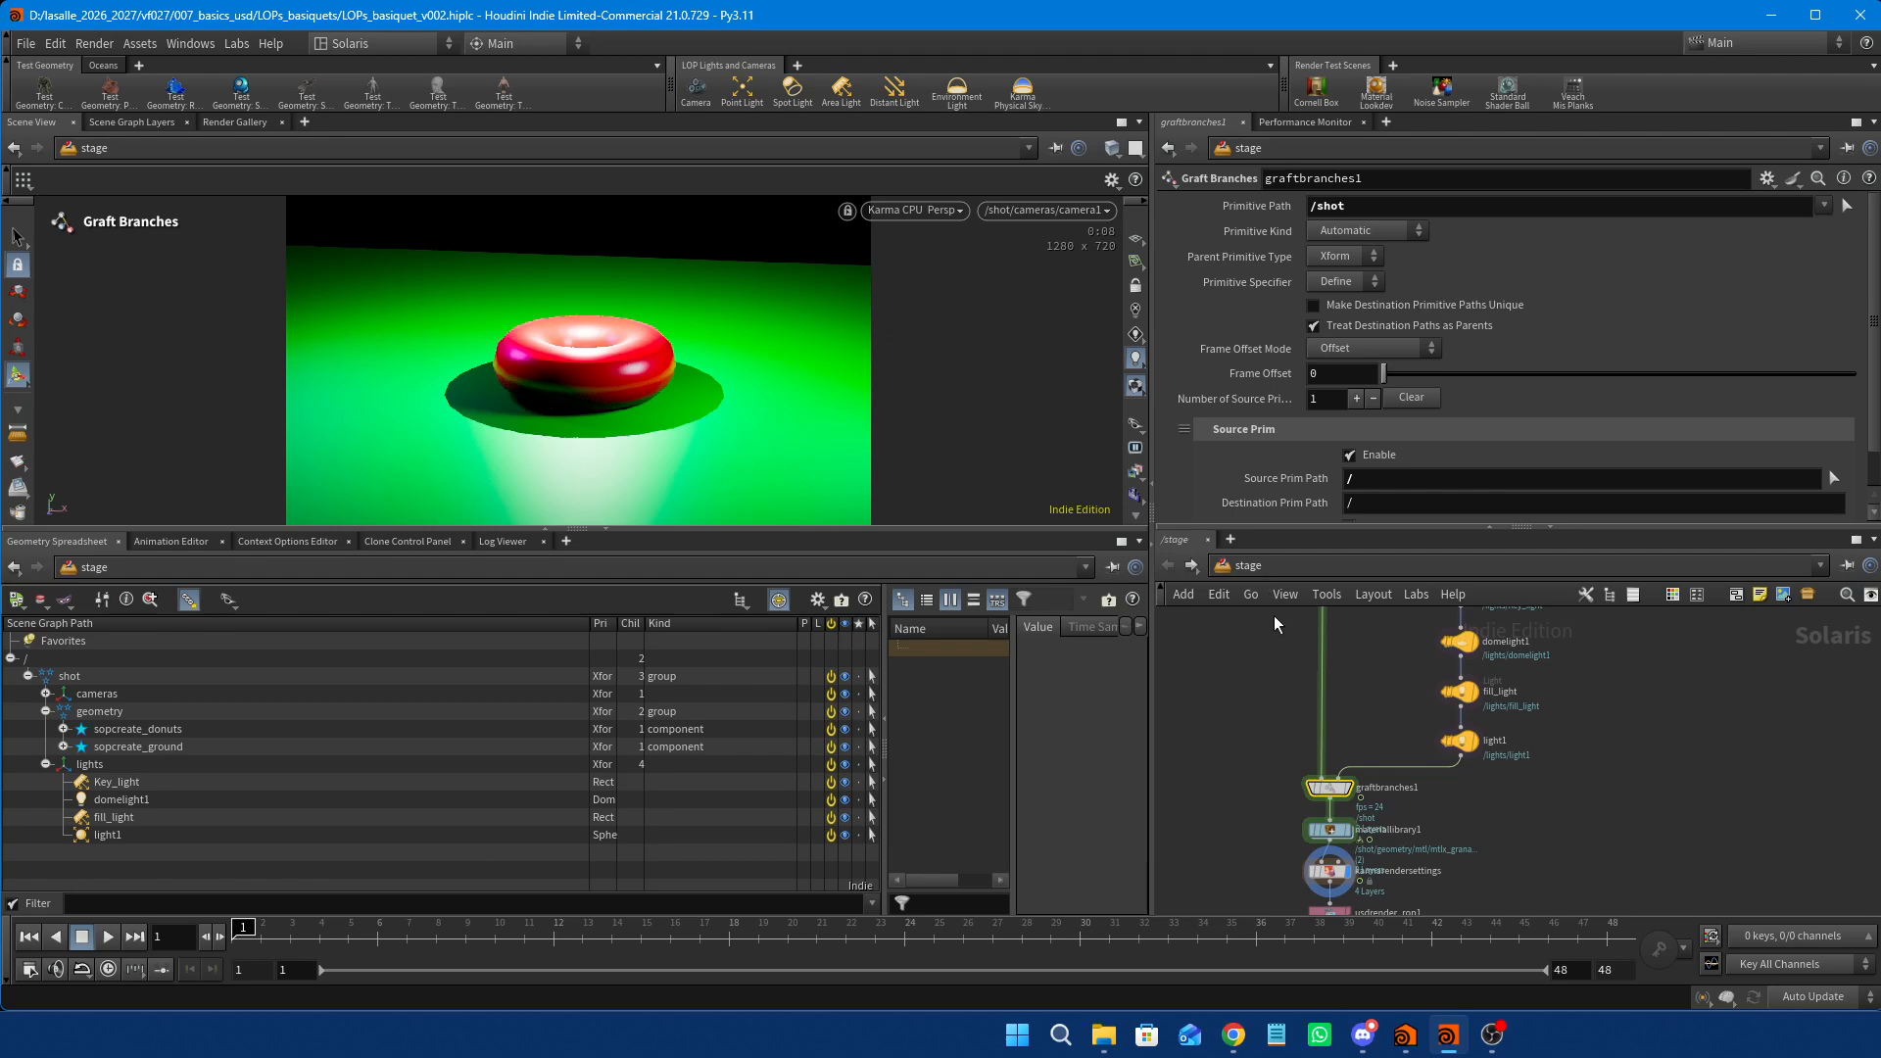
pyautogui.click(1466, 742)
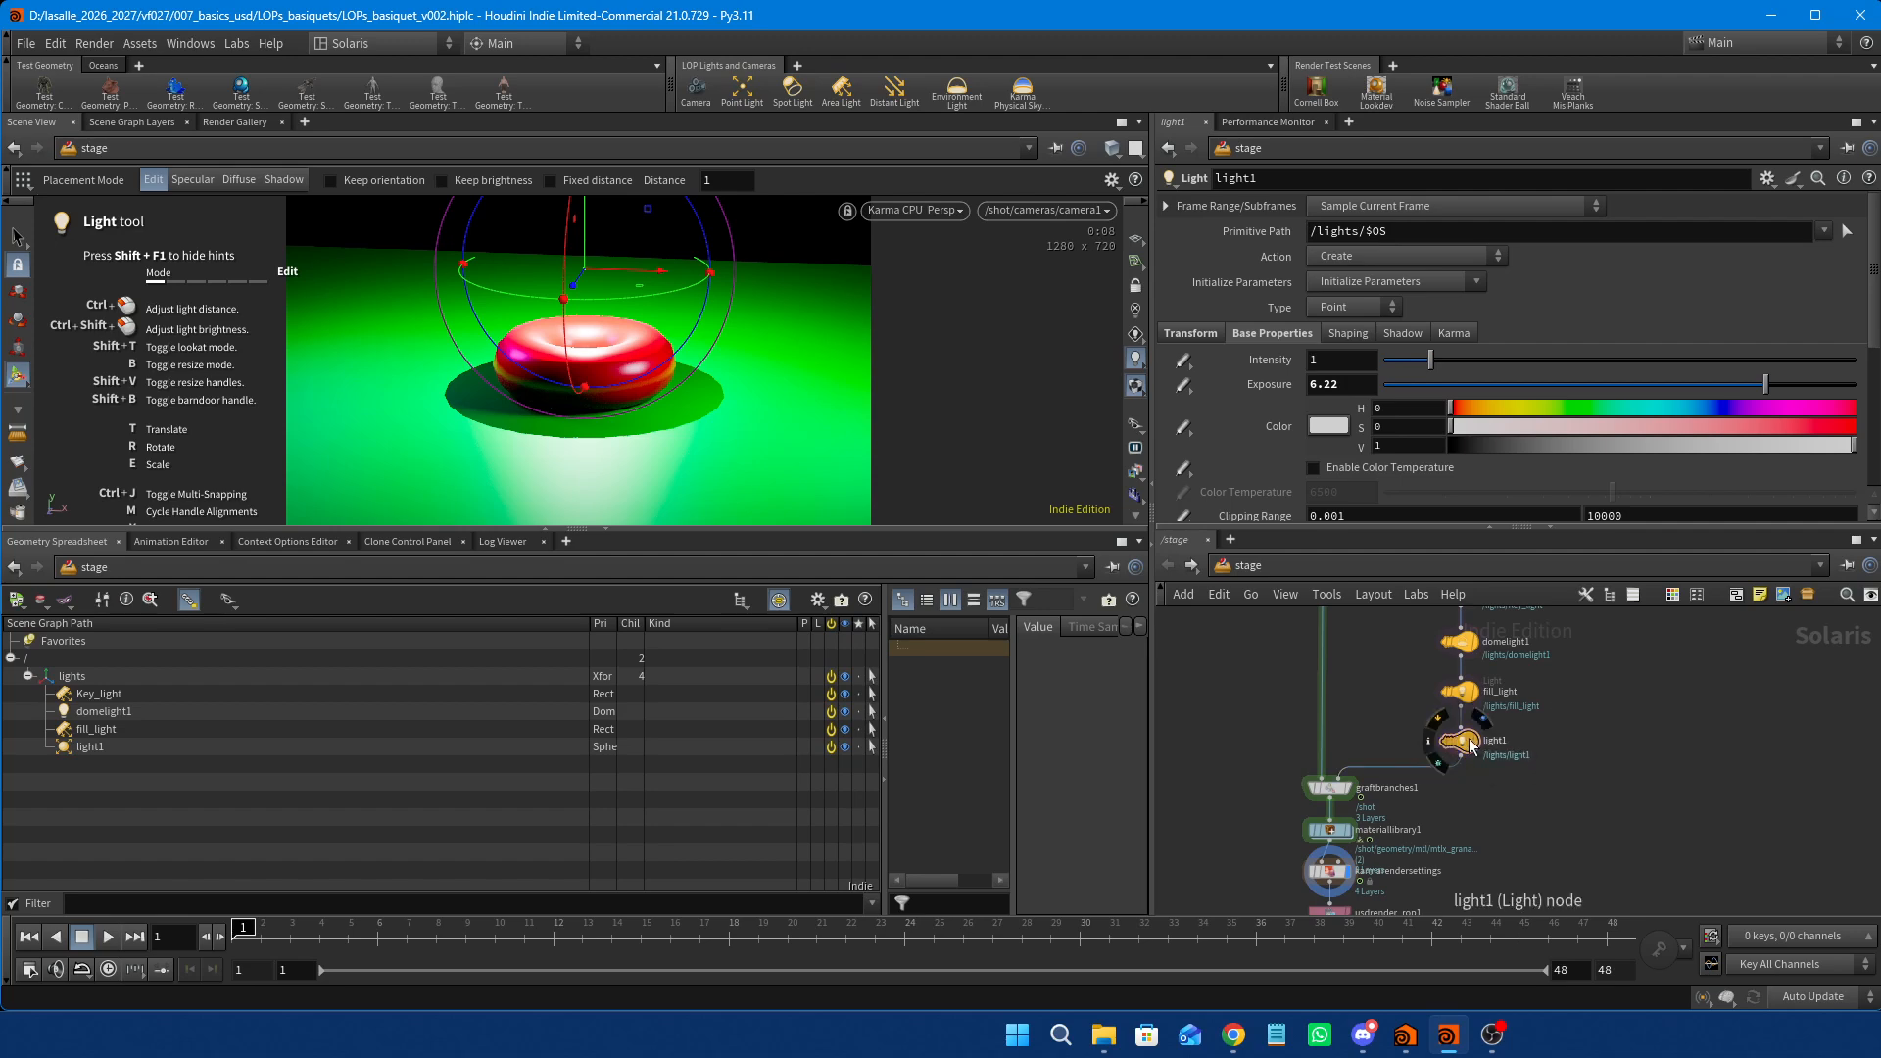
# Detach light1 from the lights branch and delete it, then move the four nodes from graftbranches1 to usdrender_rop1 upward in the network.
pyautogui.moveTo(1448, 741); pyautogui.dragTo(1710, 730)
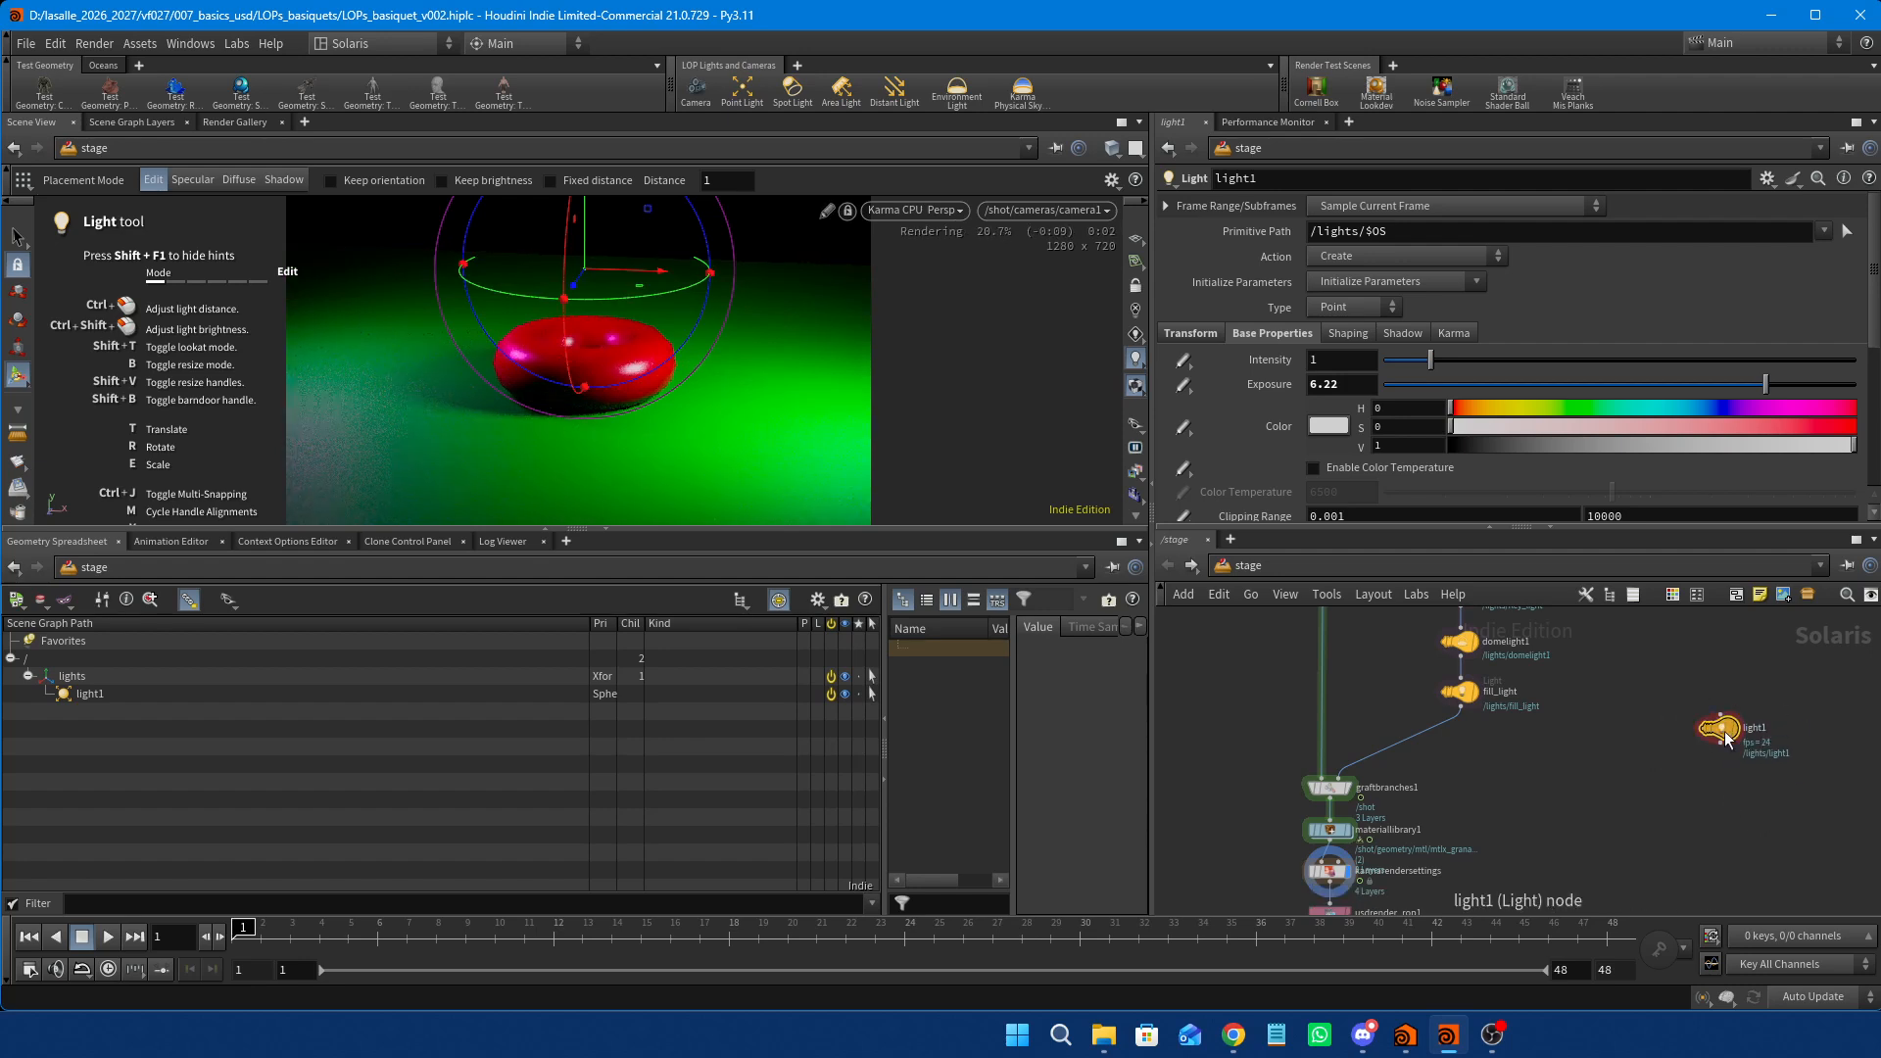
pyautogui.press('Delete')
pyautogui.moveTo(1592, 769); pyautogui.dragTo(1556, 743, button='middle')
pyautogui.scroll(-2, 1574, 850)
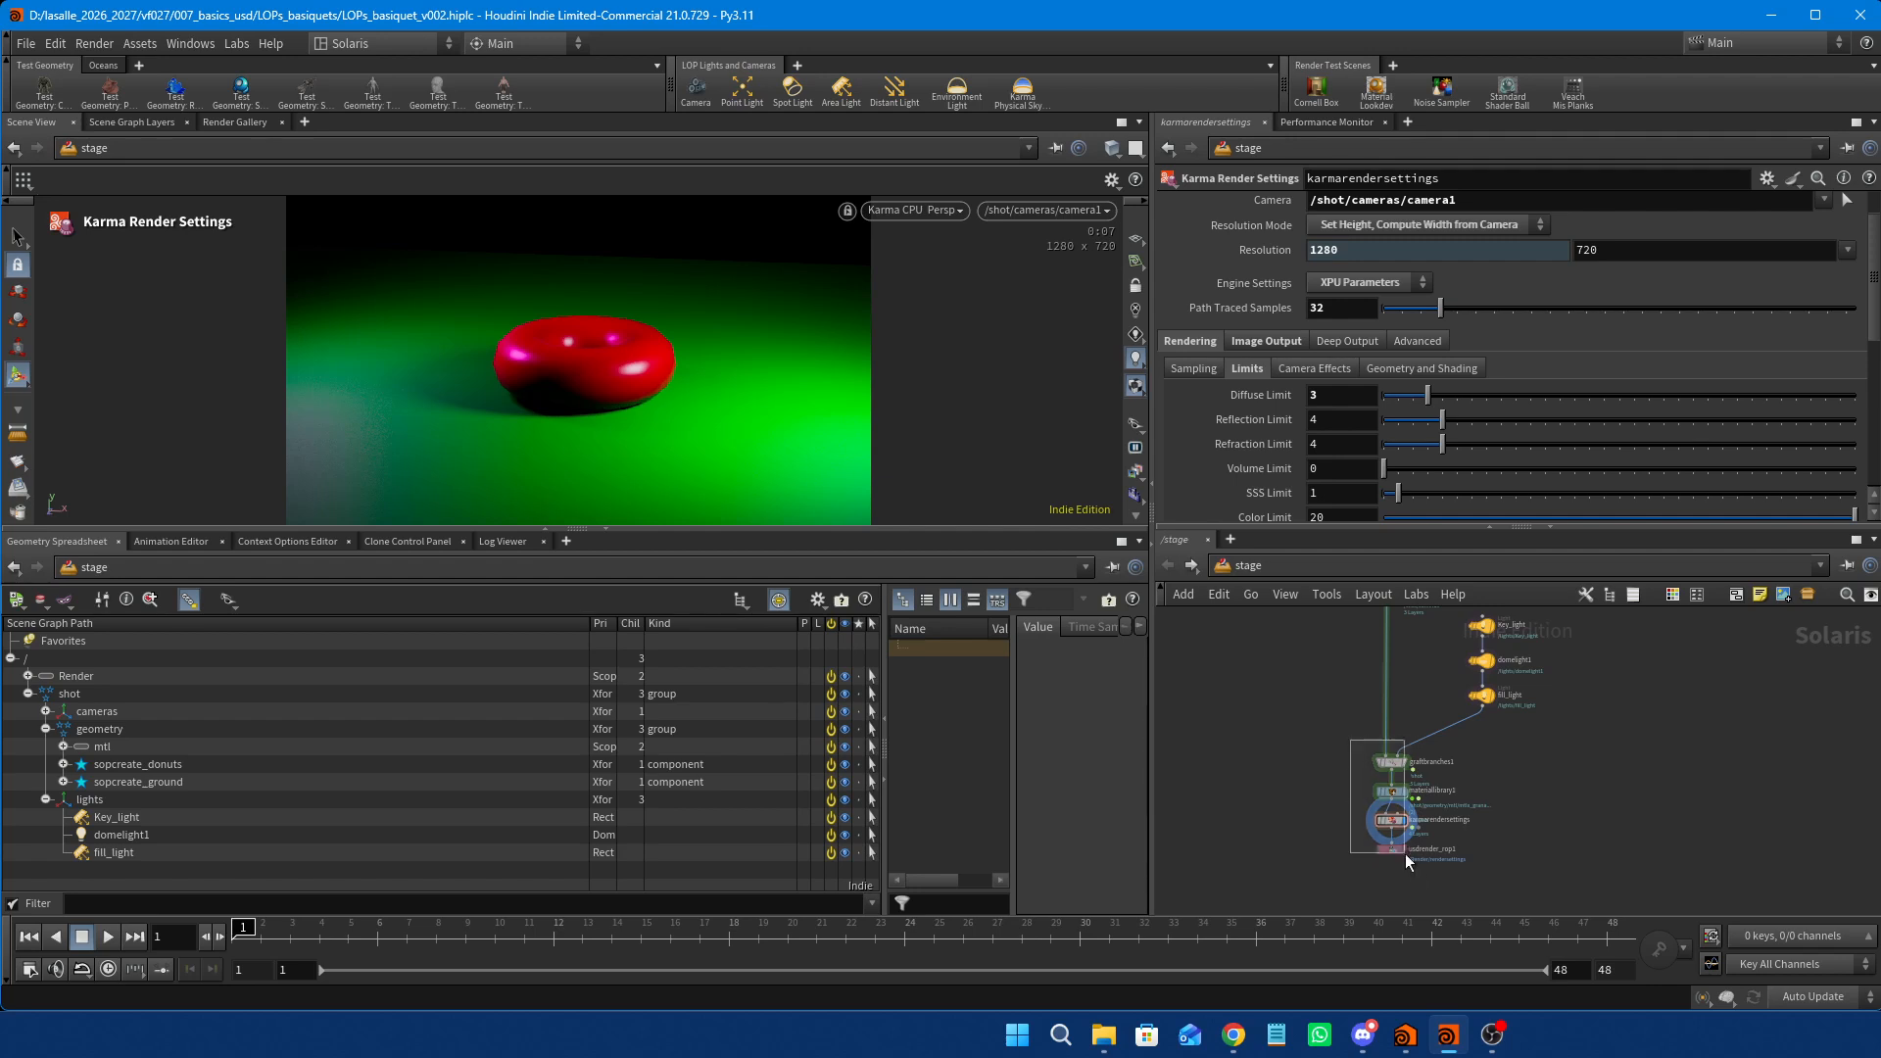
pyautogui.moveTo(1405, 854); pyautogui.dragTo(1419, 870)
pyautogui.scroll(2, 1420, 870)
pyautogui.moveTo(1385, 719); pyautogui.dragTo(1386, 675)
pyautogui.moveTo(1540, 694); pyautogui.dragTo(1585, 804, button='middle')
pyautogui.scroll(-1, 1575, 789)
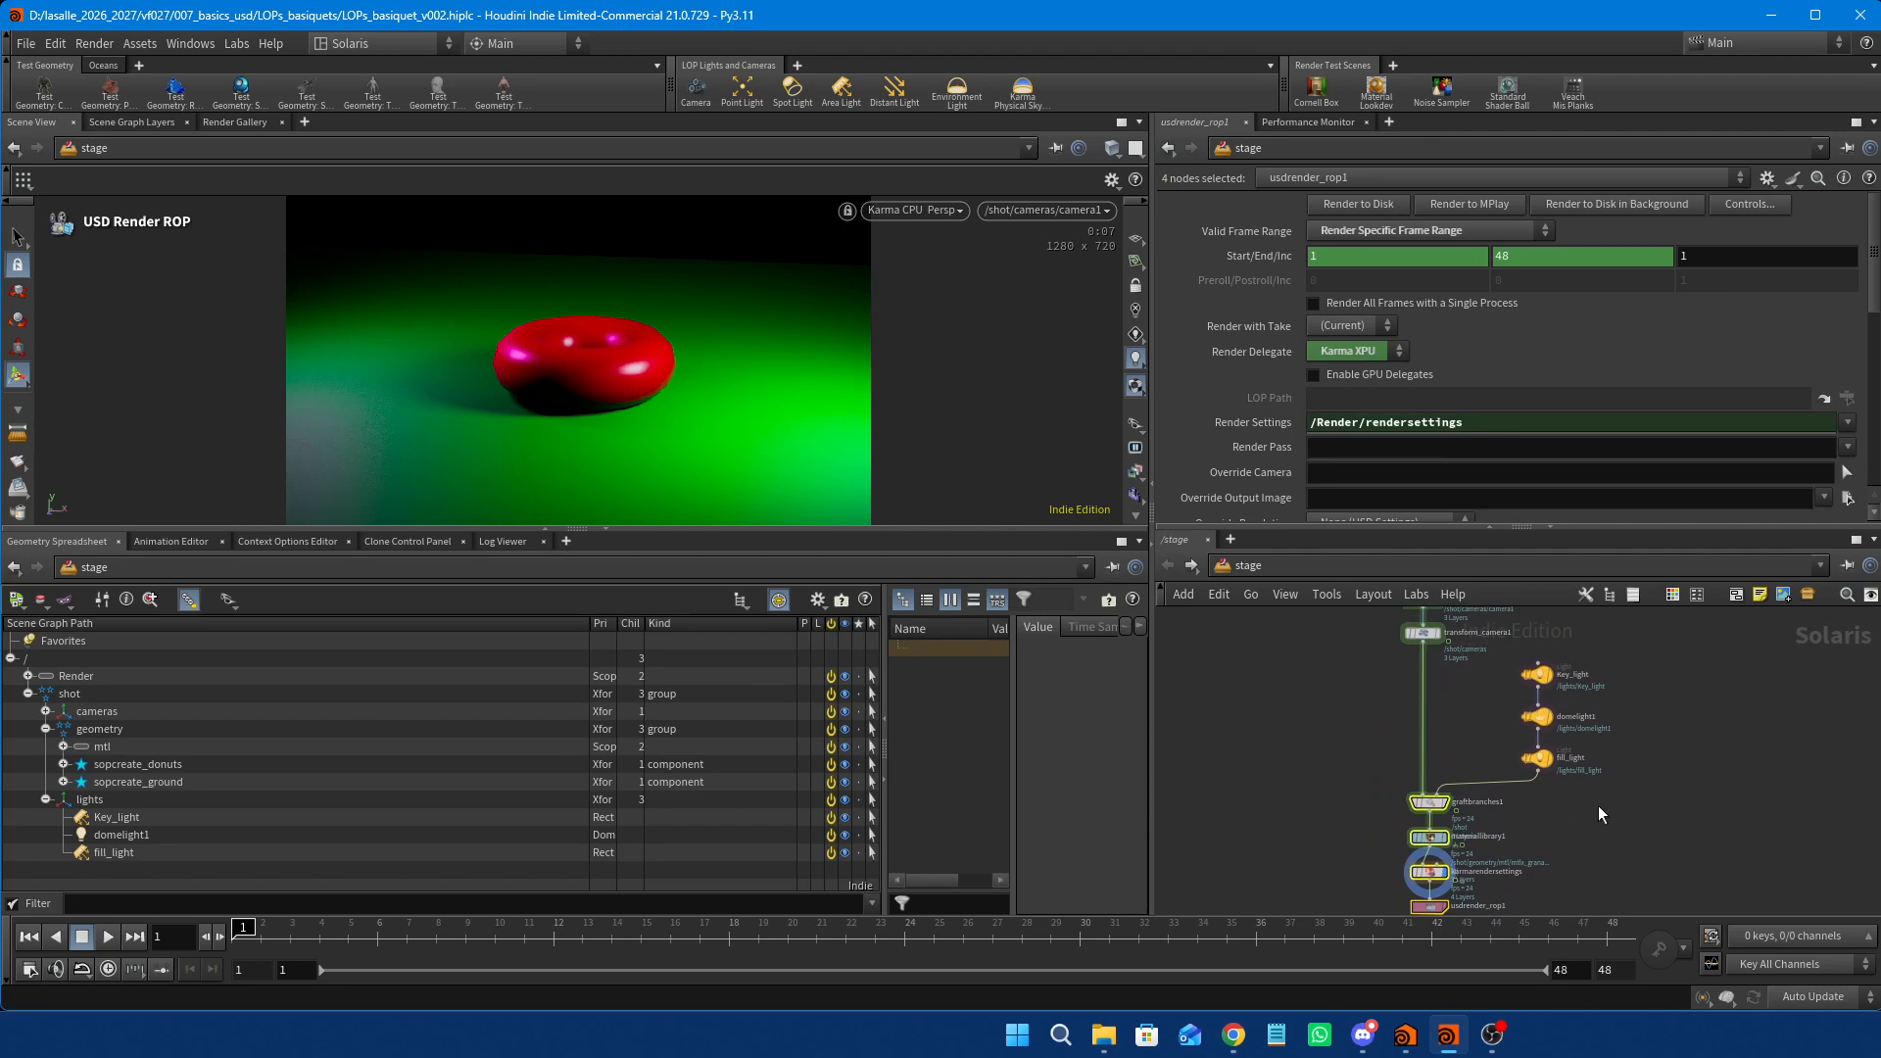
# Switch the viewport renderer from Karma CPU to Houdini VK.
pyautogui.click(944, 208)
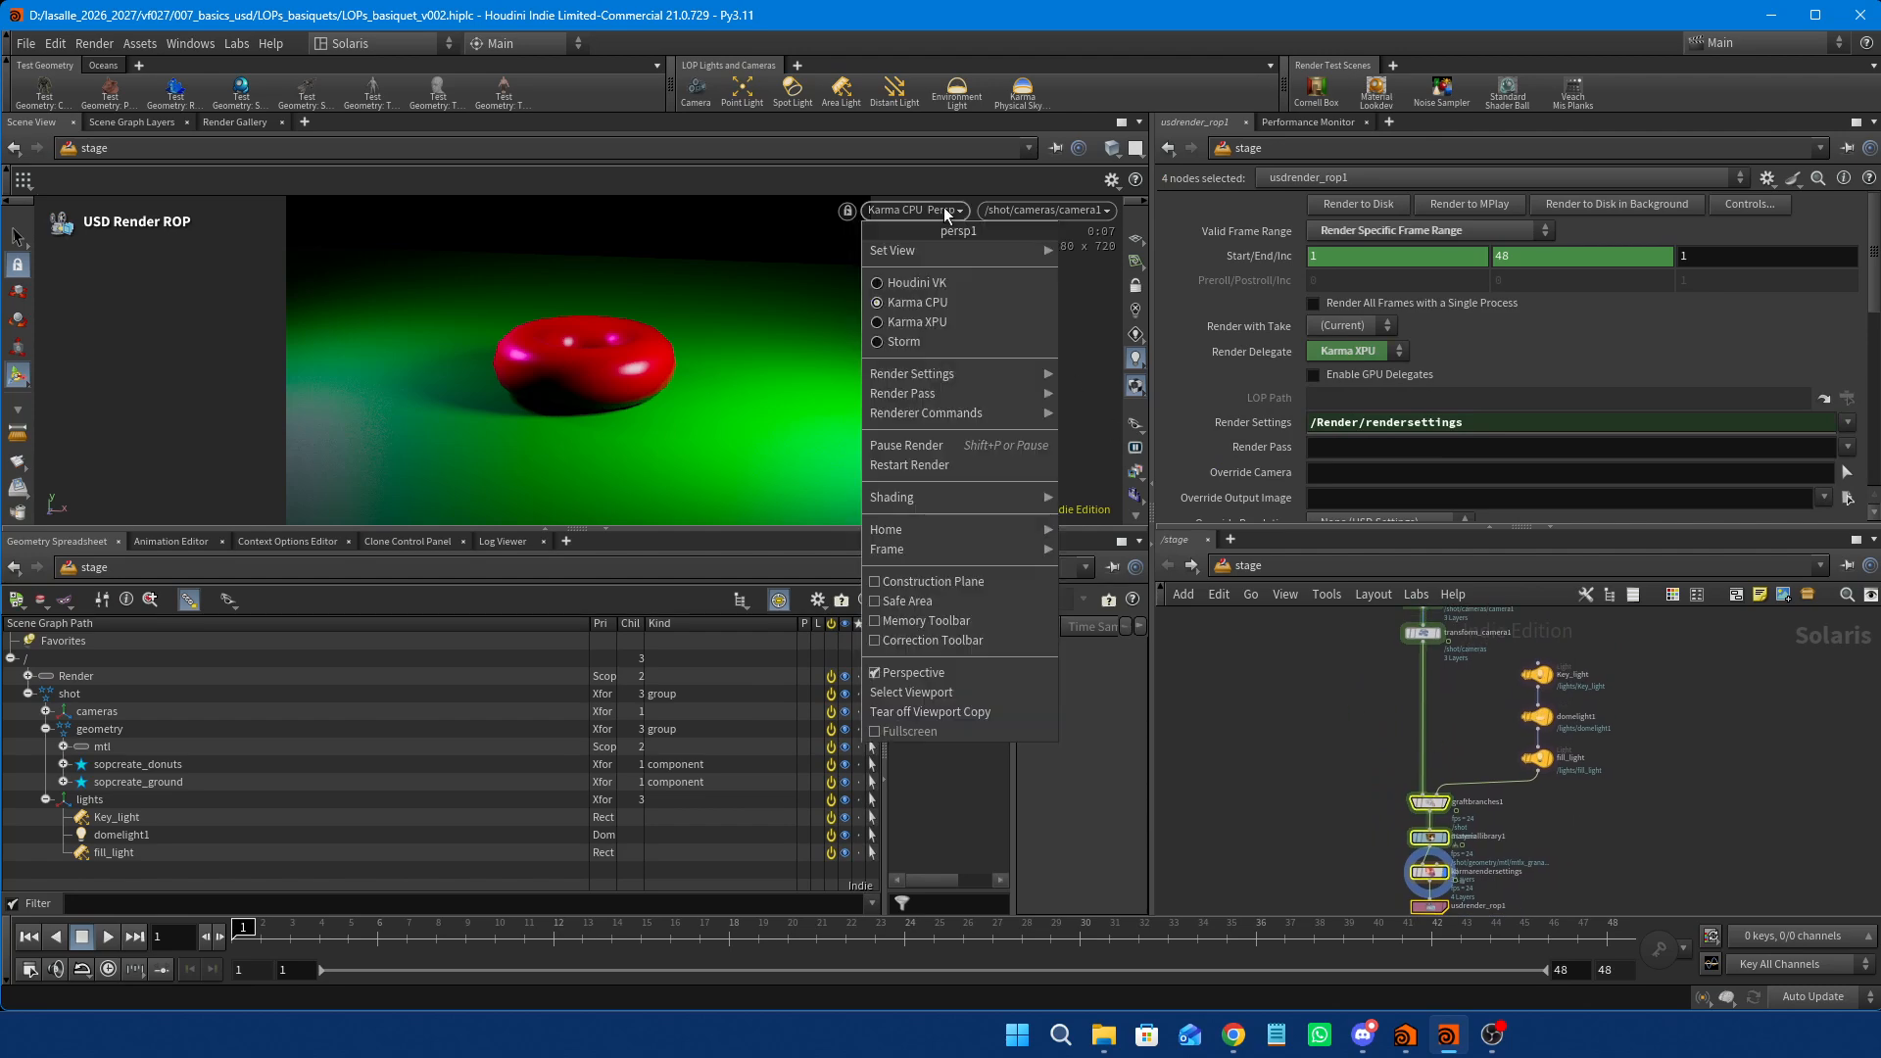
pyautogui.click(935, 286)
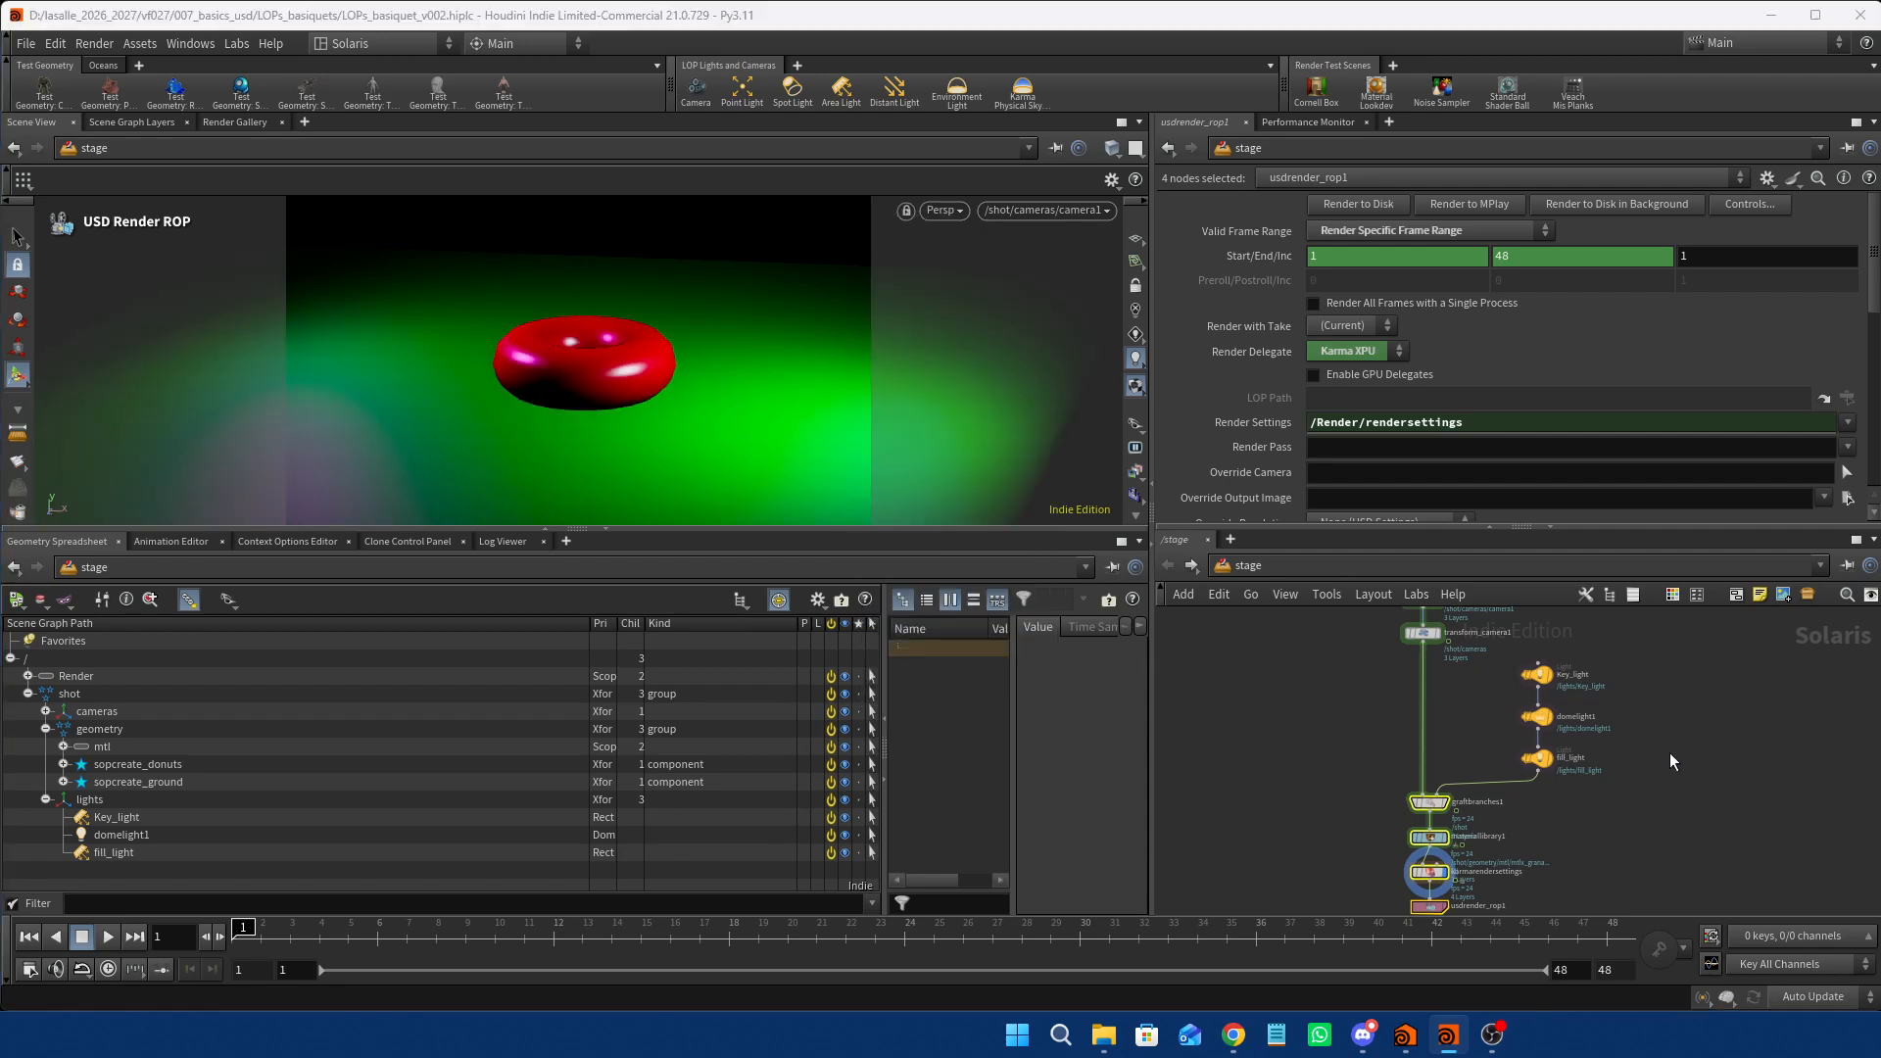
# Add a SOP Create node in the empty space beside the primitive1 and sopcreate_ground nodes.
pyautogui.scroll(-3, 1669, 760)
pyautogui.moveTo(1669, 754); pyautogui.dragTo(1585, 788, button='middle')
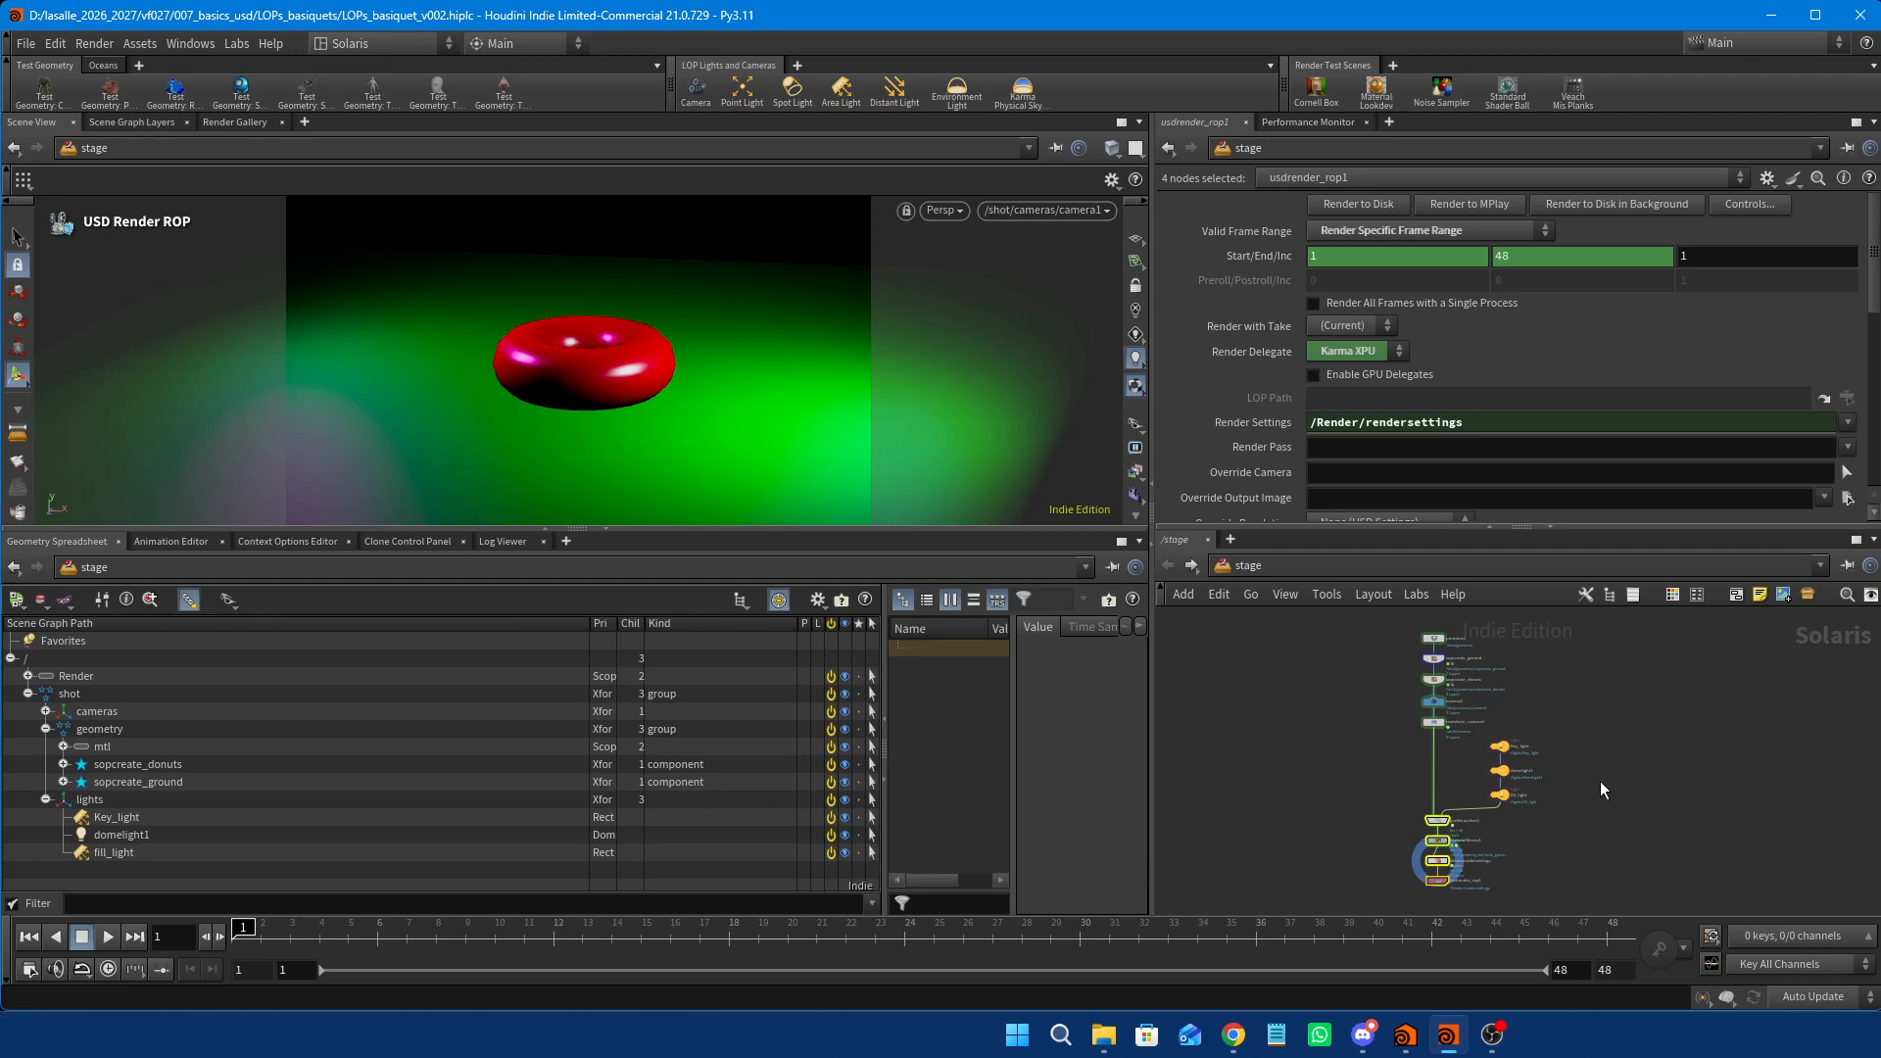
pyautogui.scroll(6, 1568, 755)
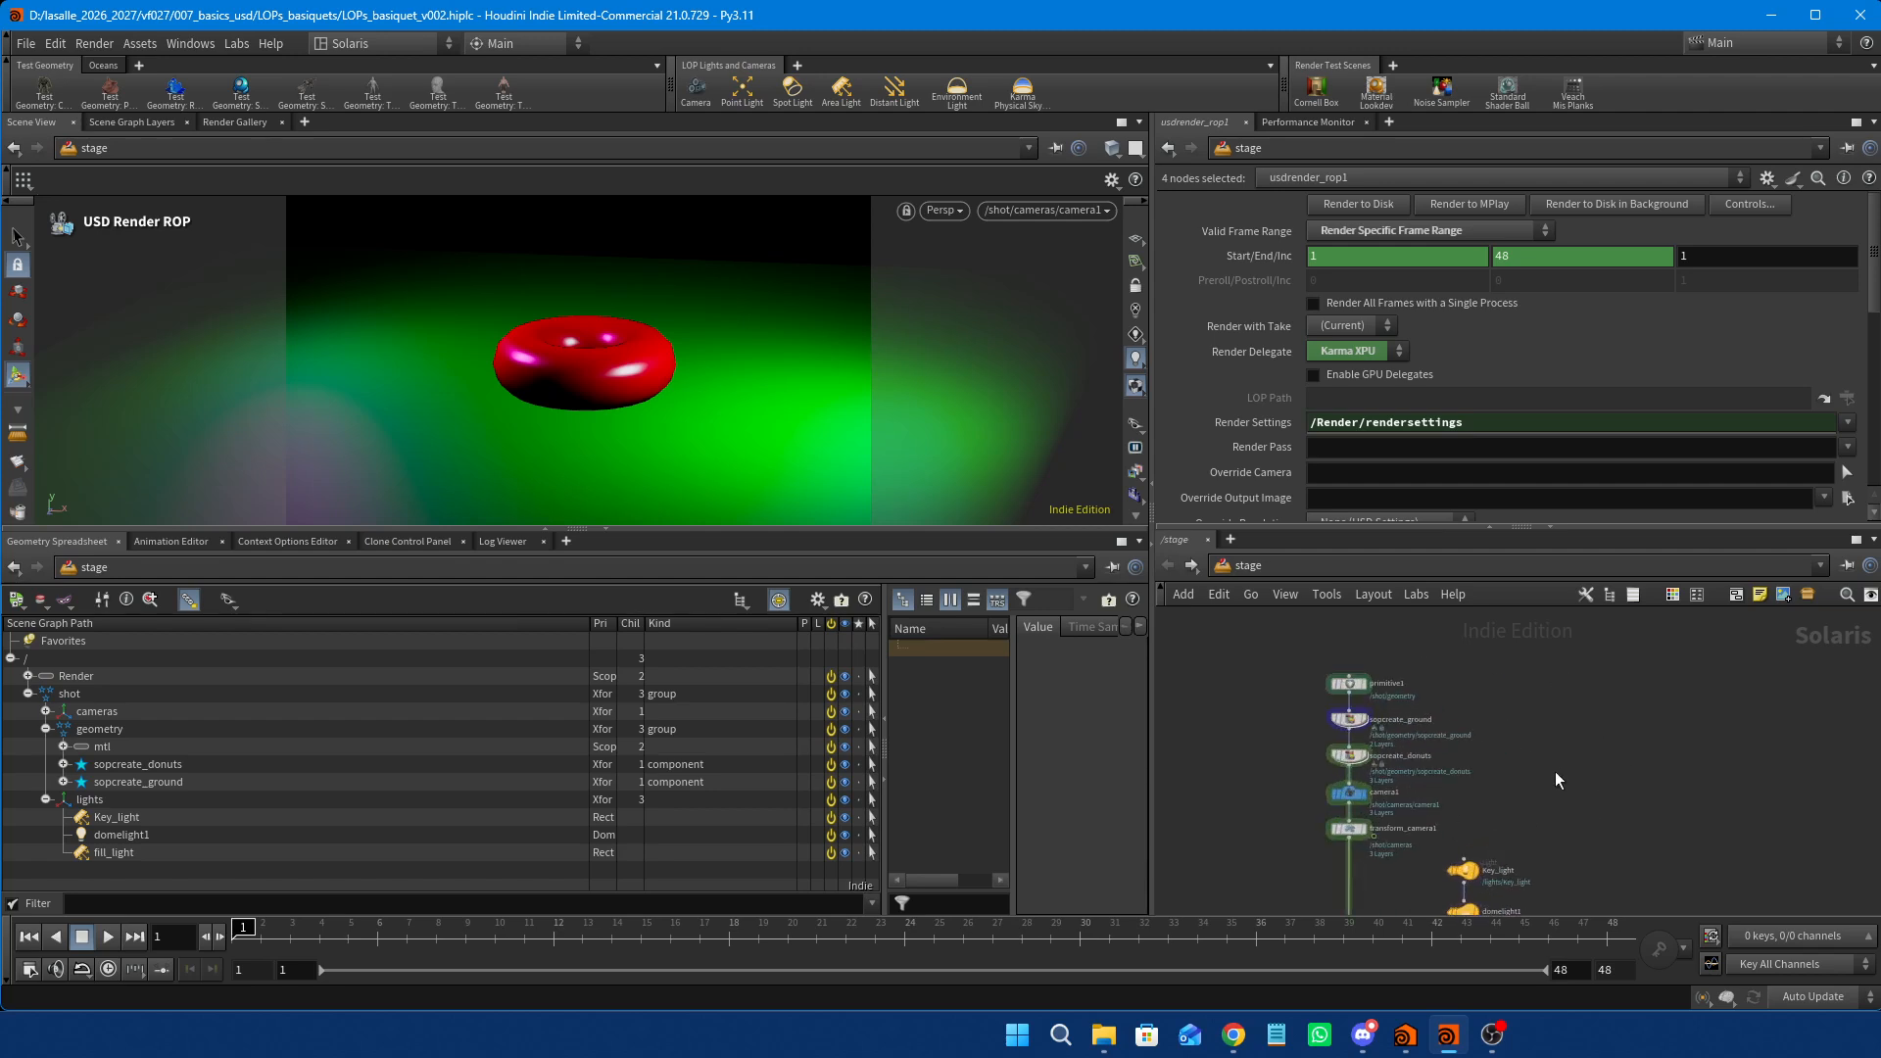
pyautogui.scroll(3, 1544, 791)
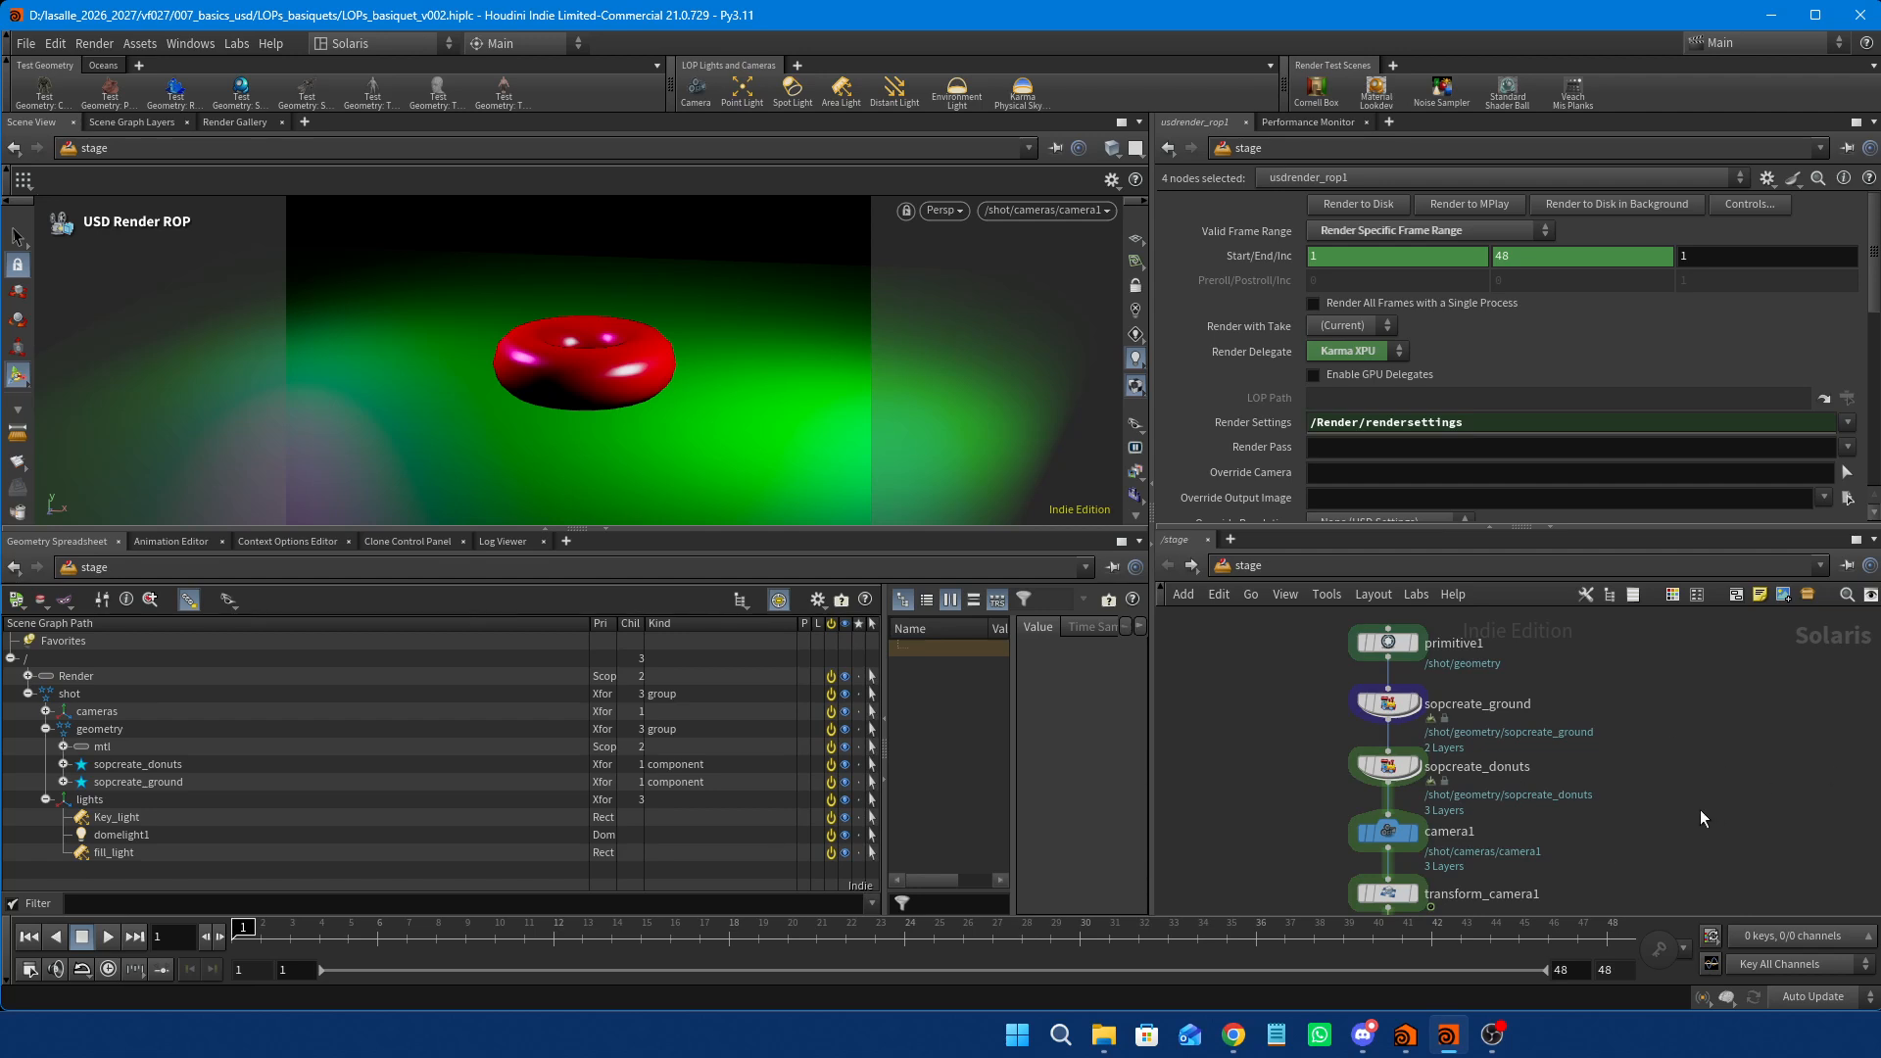
pyautogui.scroll(-2, 1701, 809)
pyautogui.moveTo(1697, 811); pyautogui.dragTo(1648, 667, button='middle')
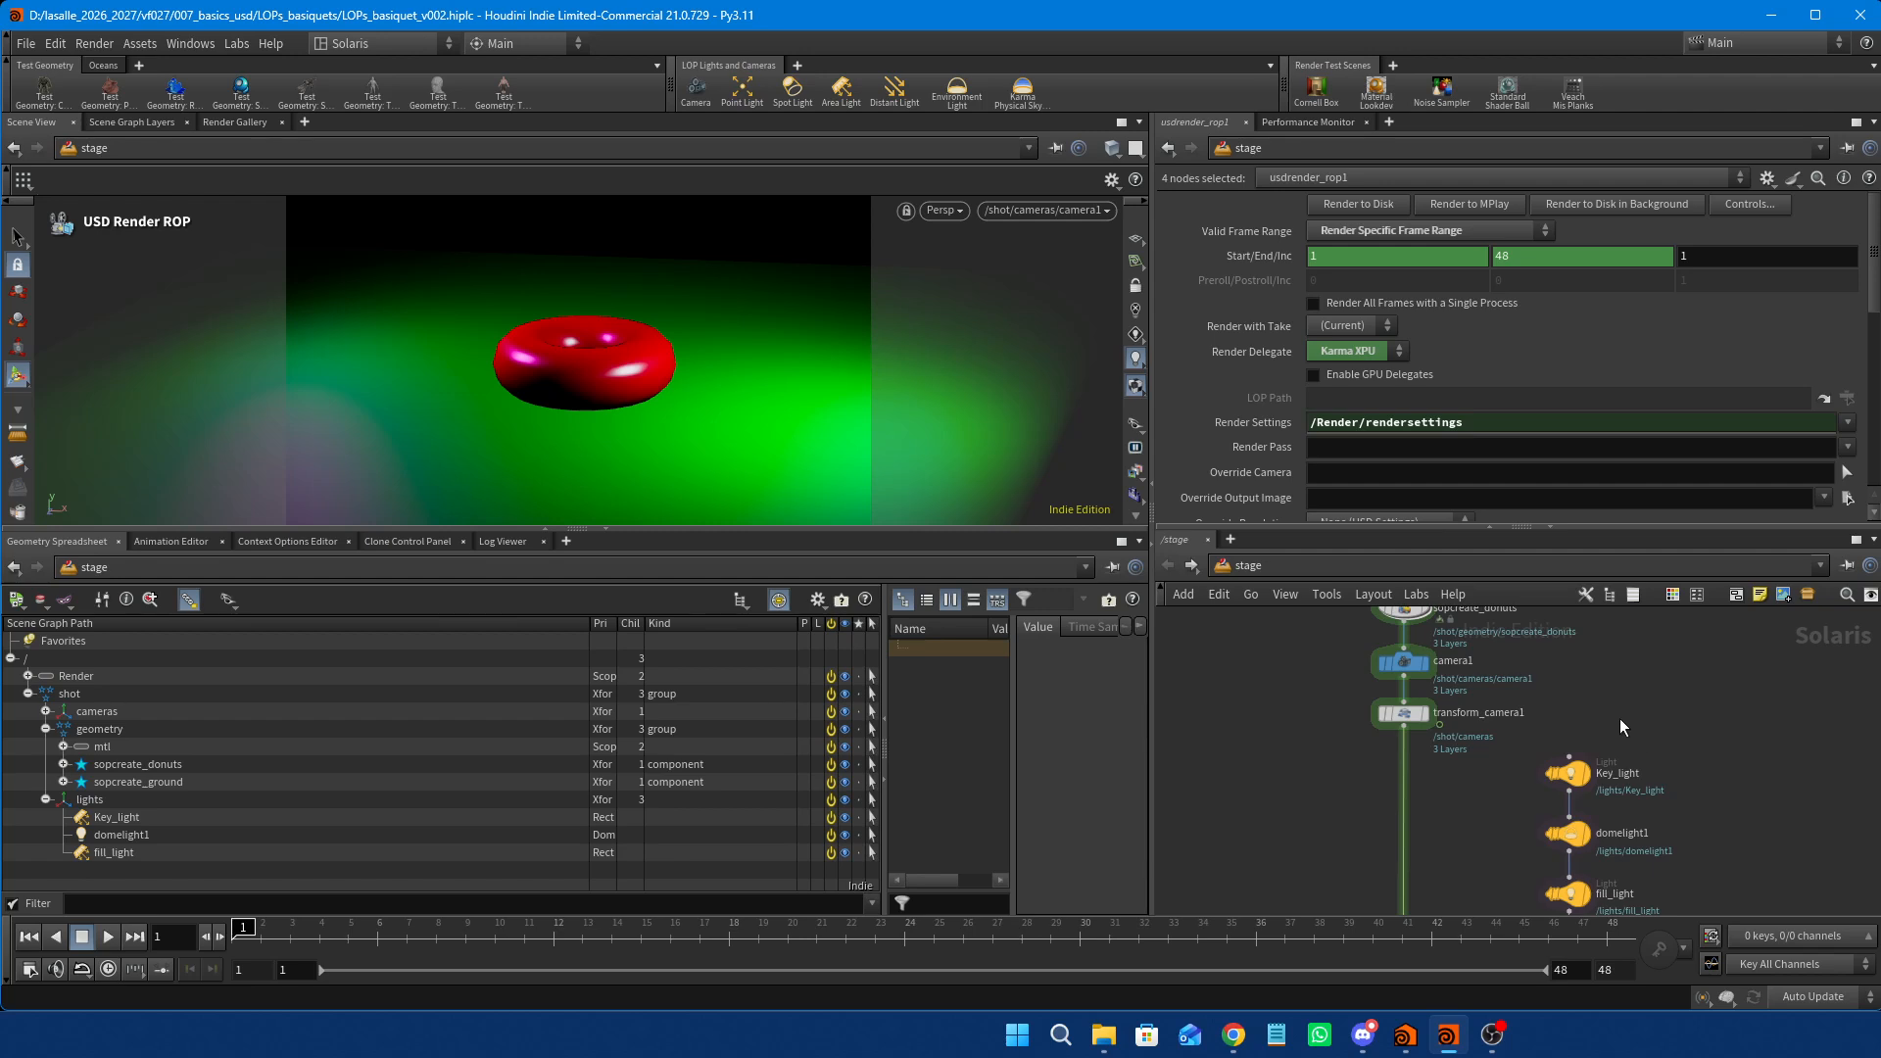
pyautogui.moveTo(1598, 689); pyautogui.dragTo(1545, 847, button='middle')
pyautogui.click(1579, 719)
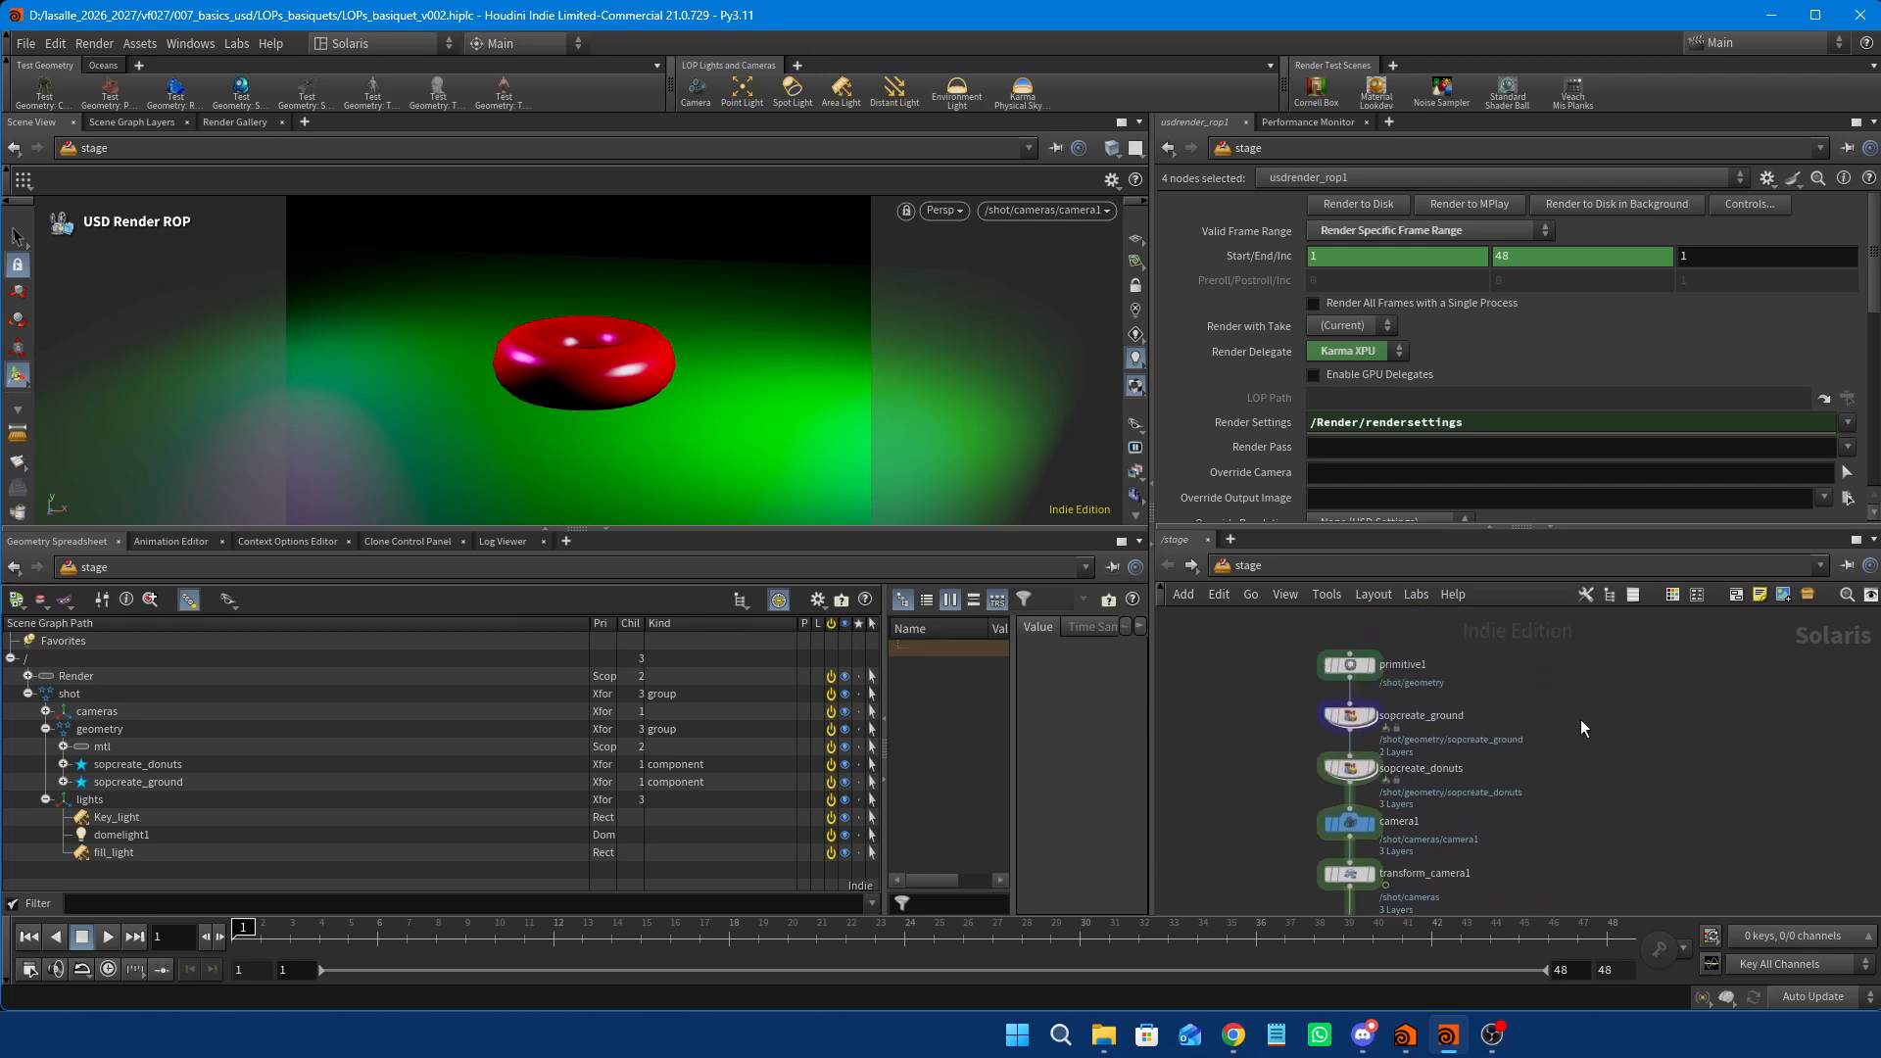
pyautogui.press('Tab')
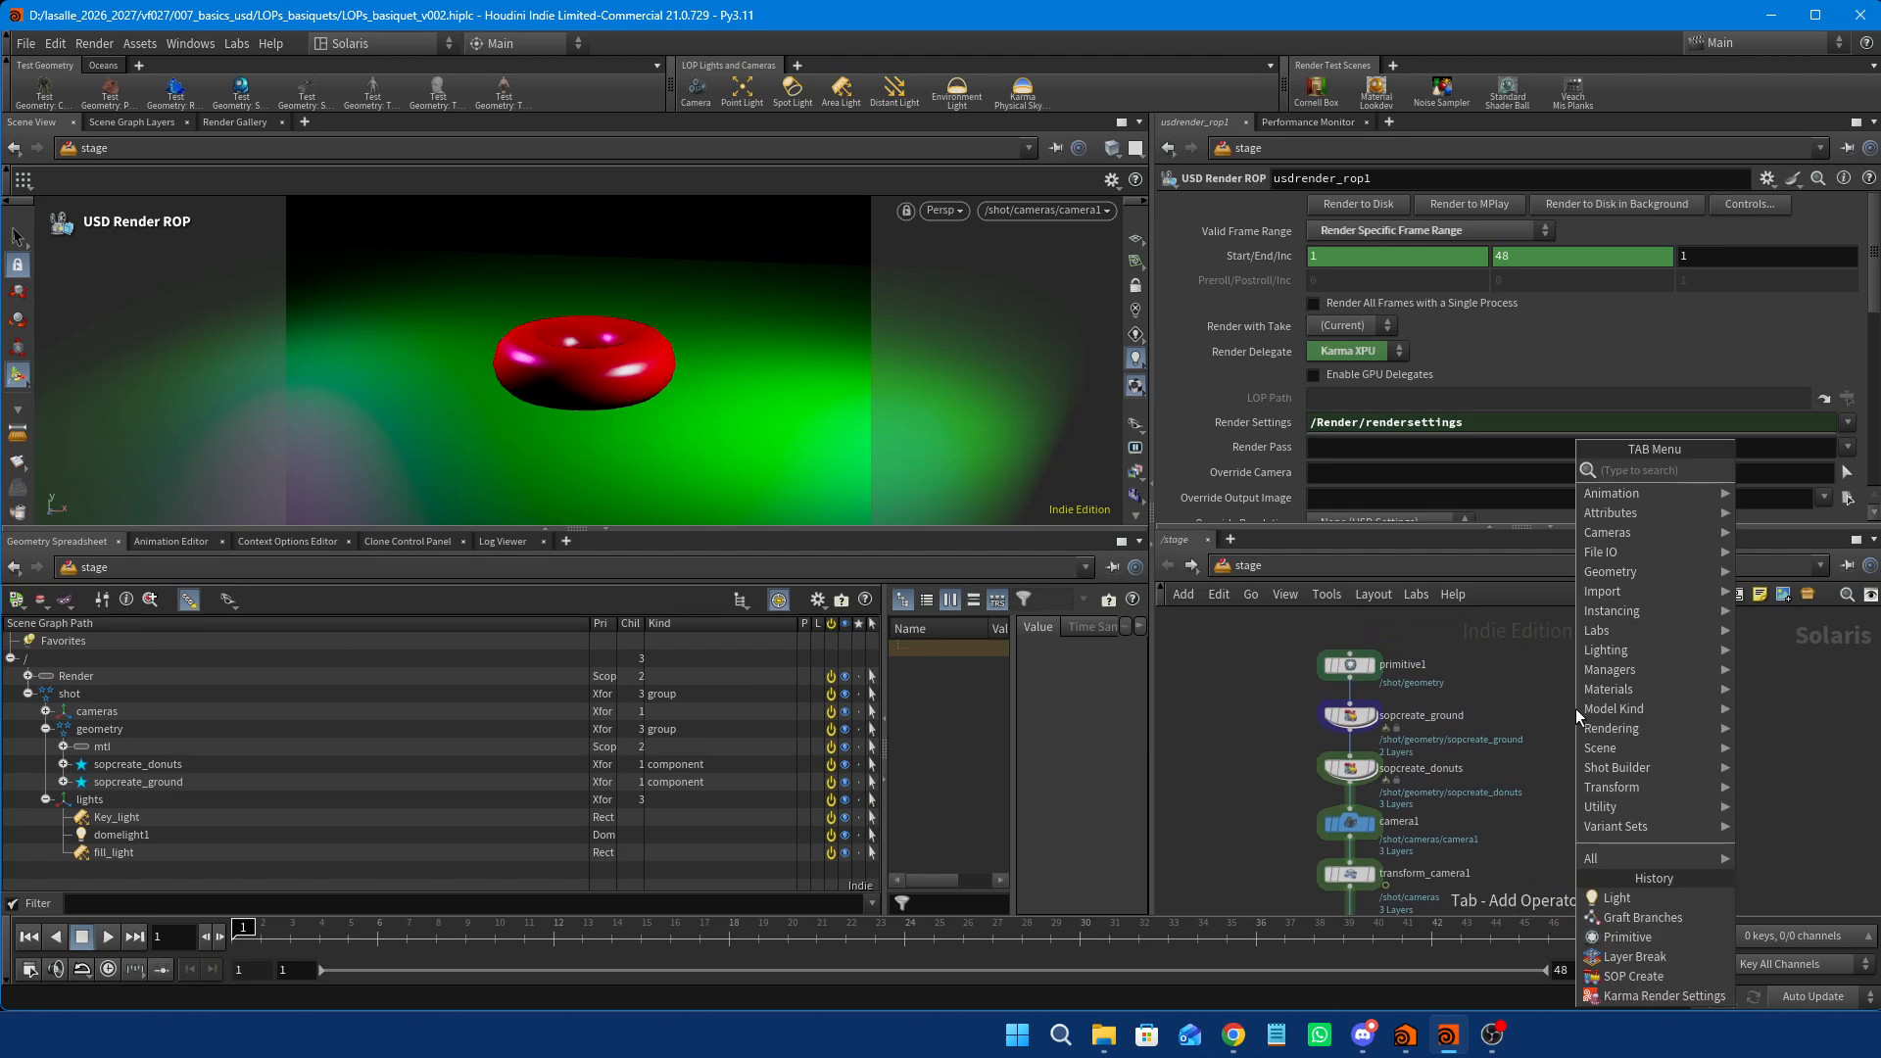
pyautogui.write('sopcre')
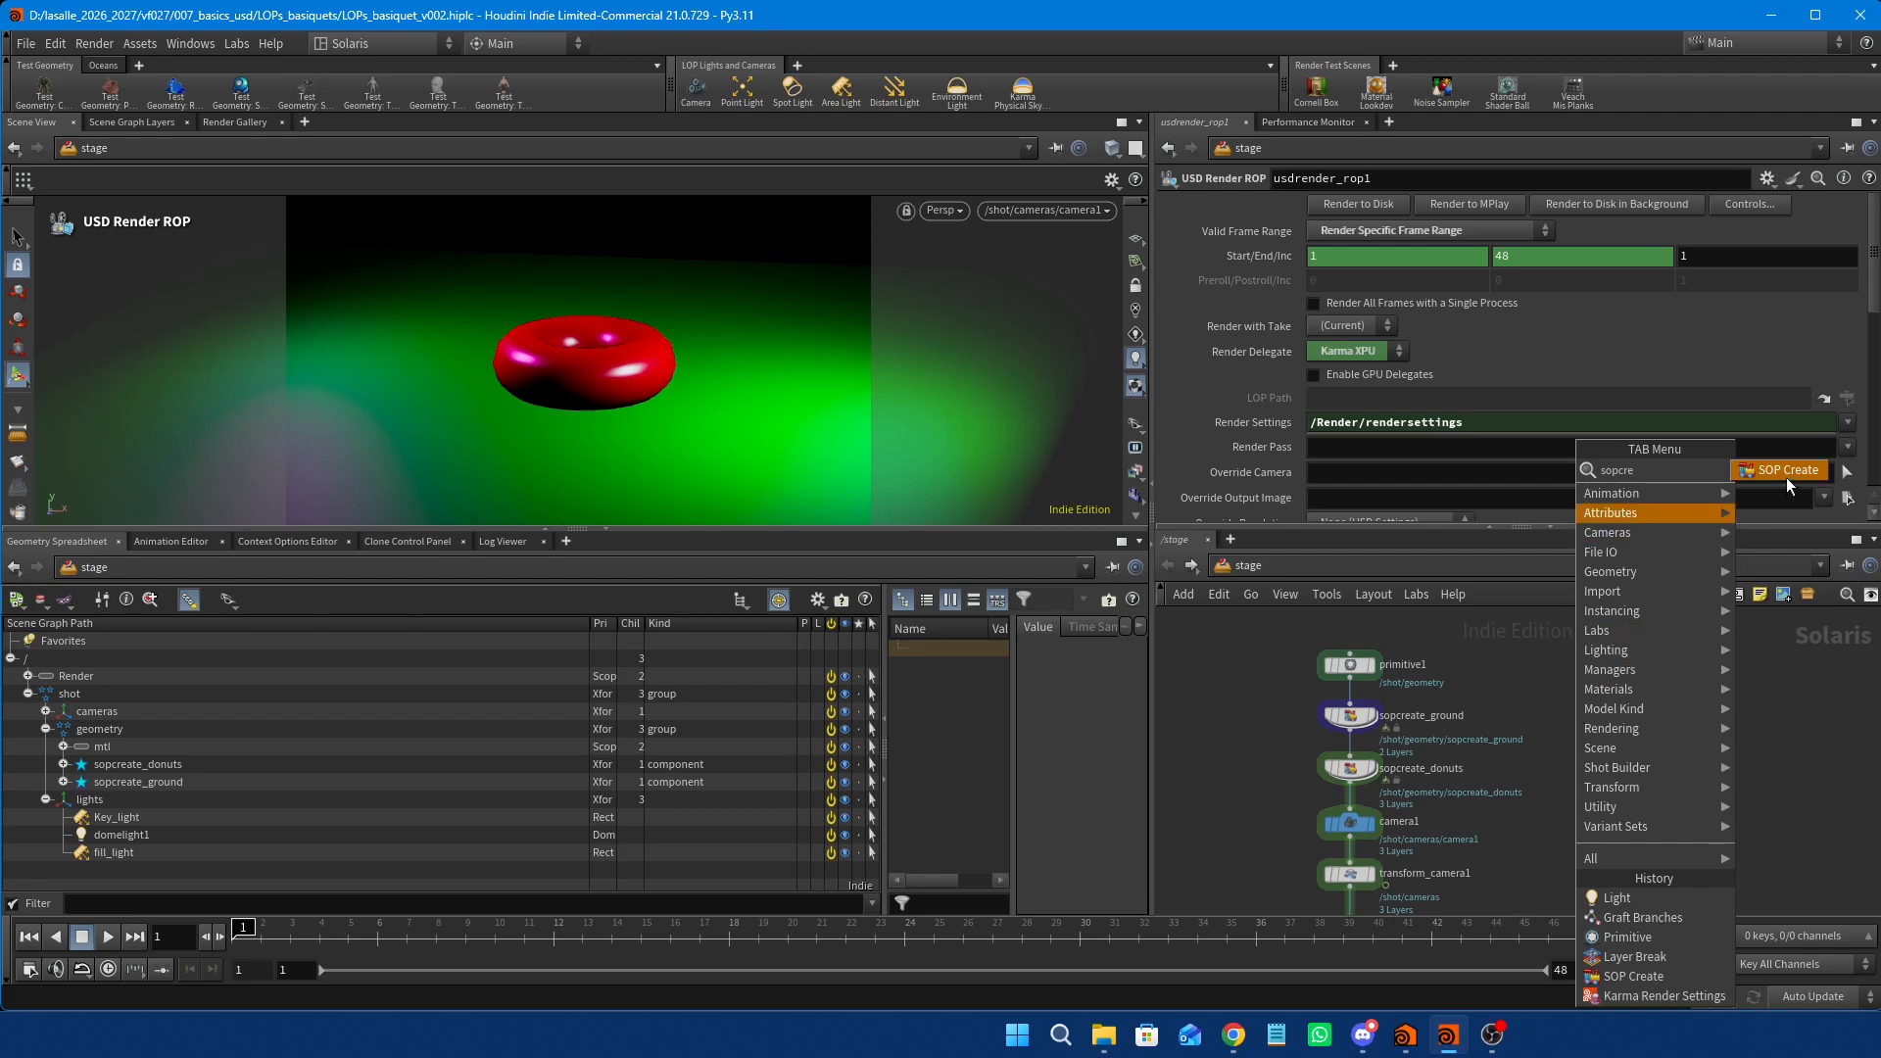
pyautogui.click(1785, 473)
pyautogui.click(1602, 702)
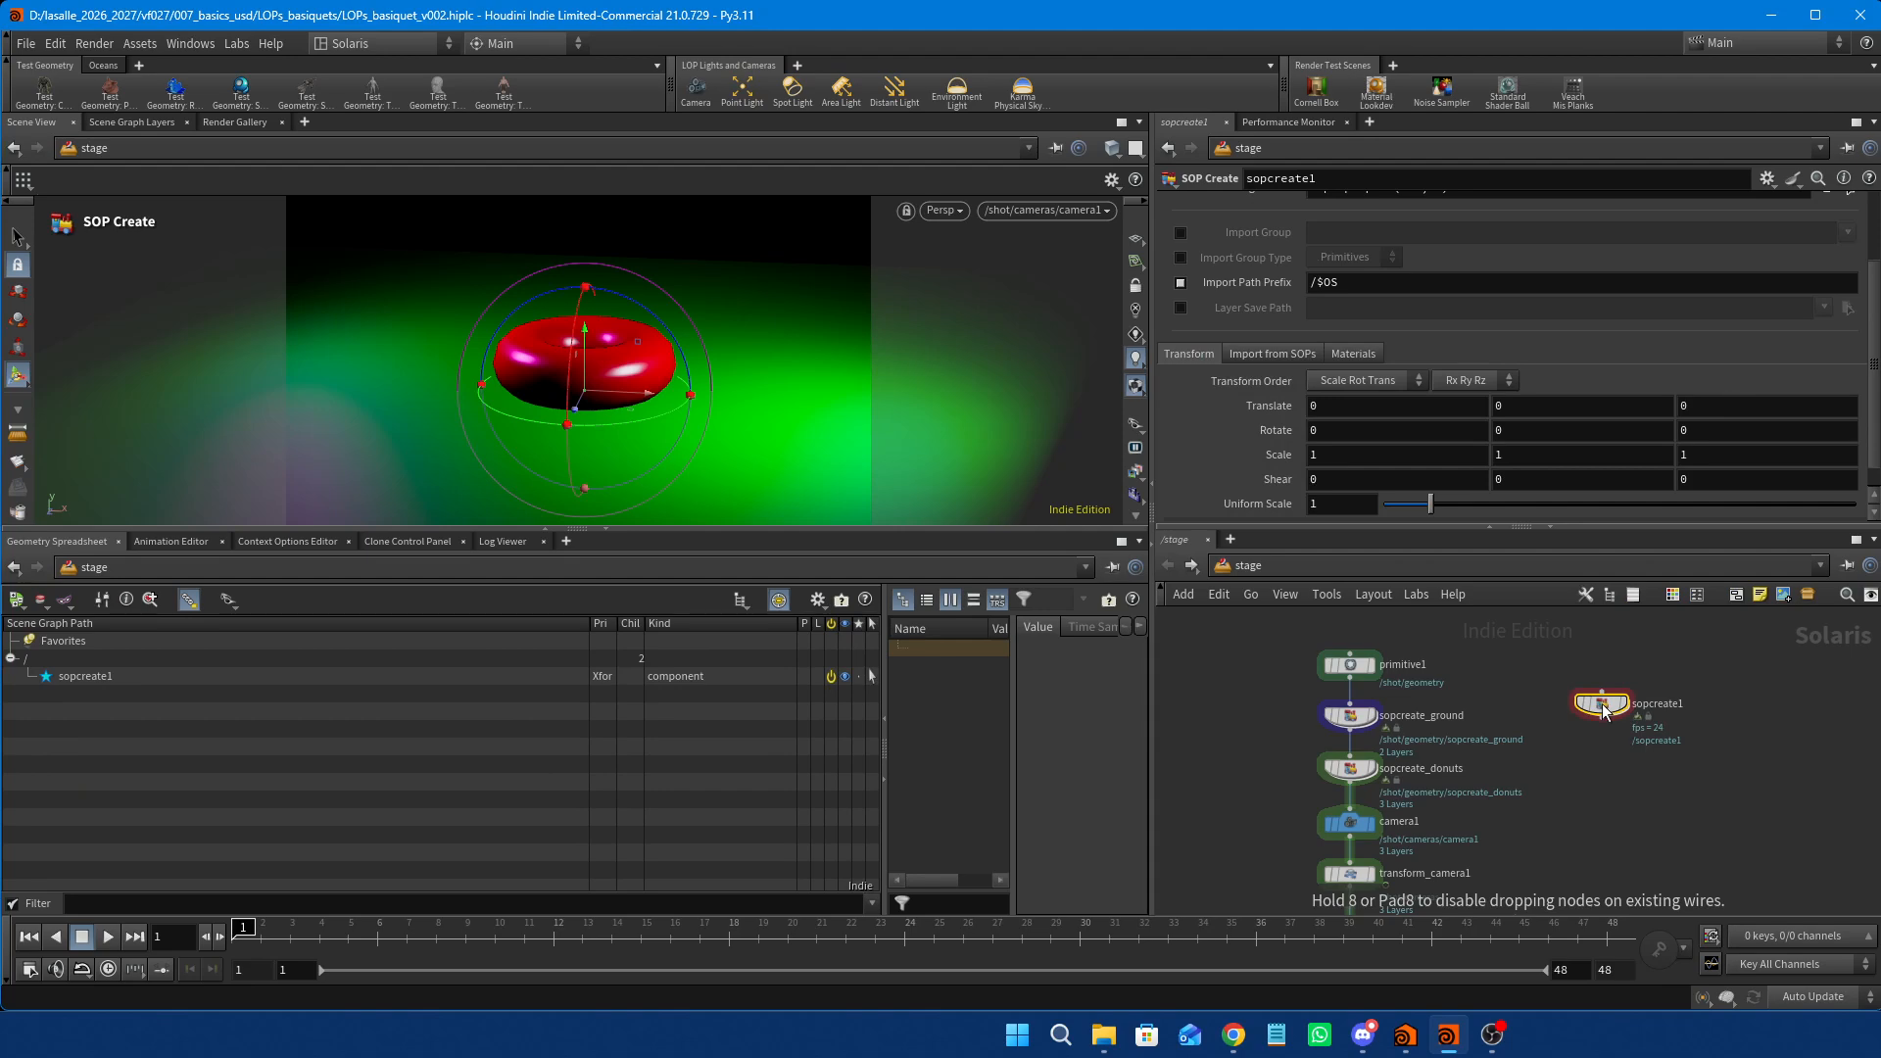
# Rename the new SOP Create node as sopcreate_tube.
pyautogui.scroll(3, 1523, 760)
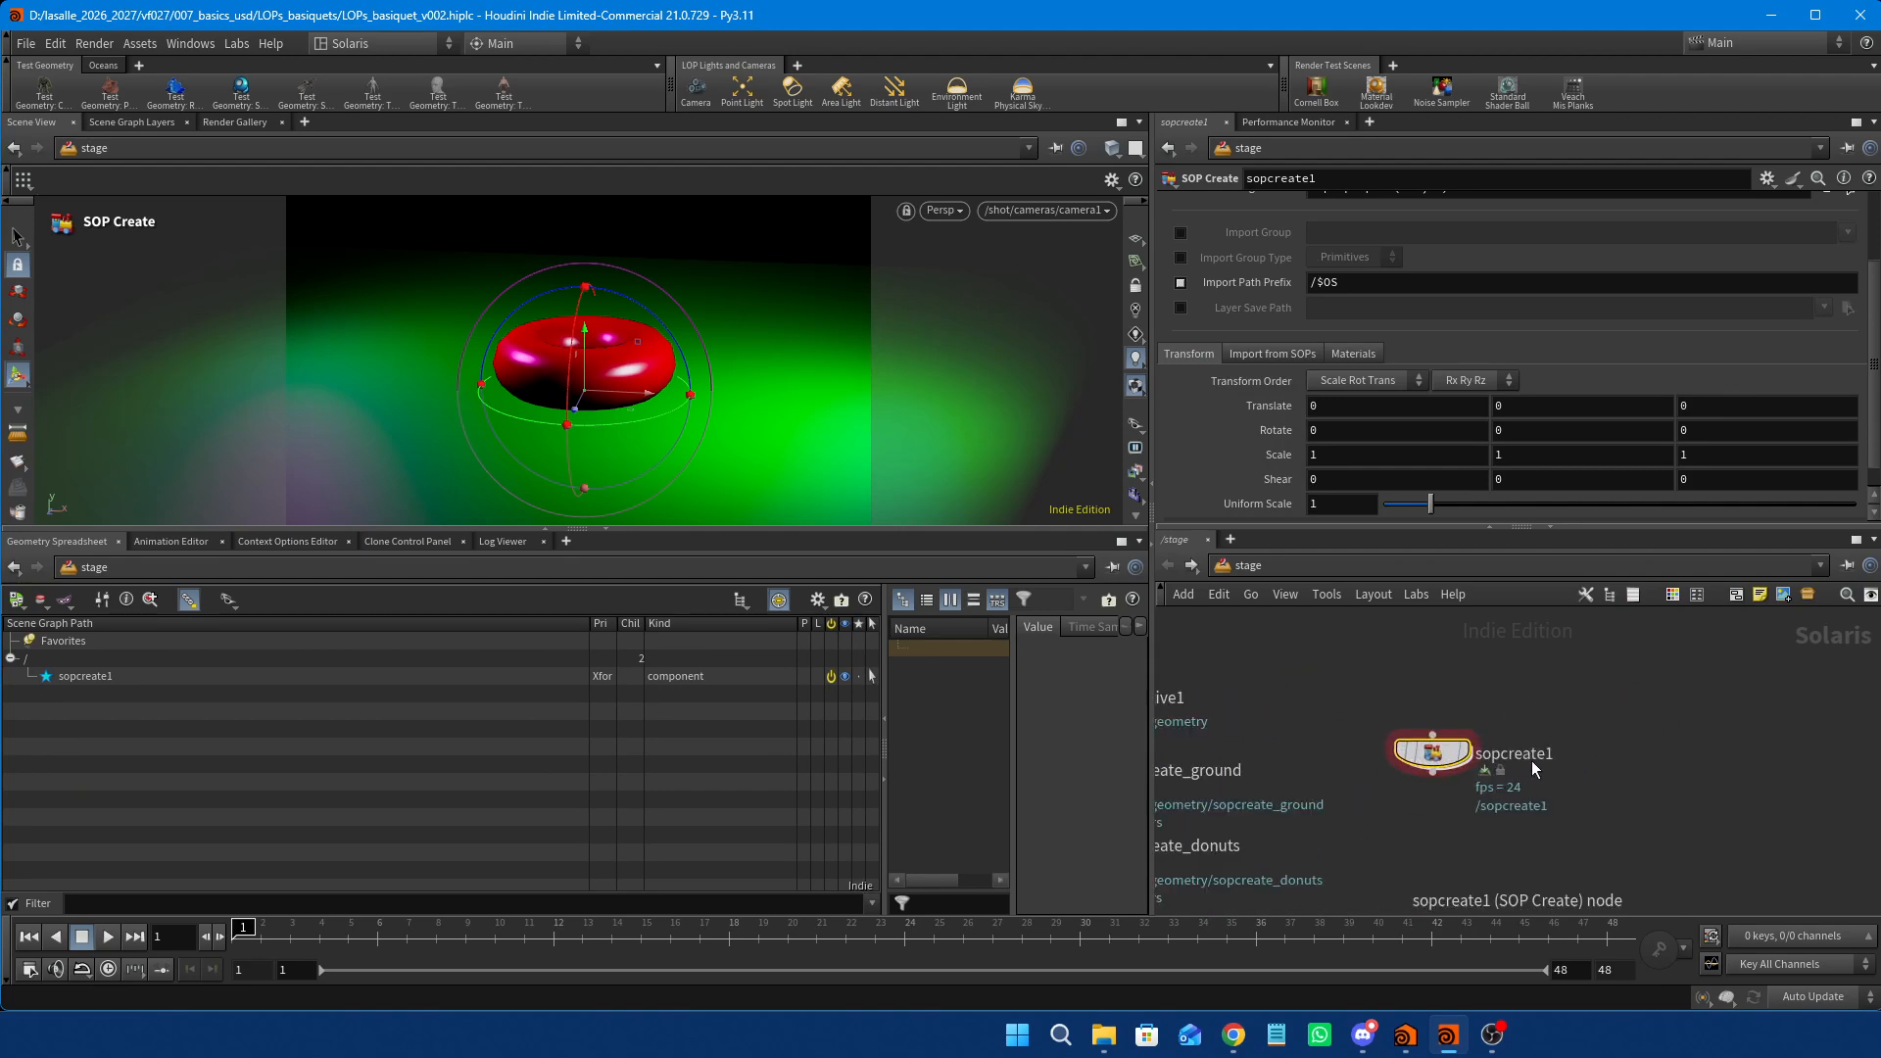
pyautogui.doubleClick(1541, 763)
pyautogui.click(1581, 754)
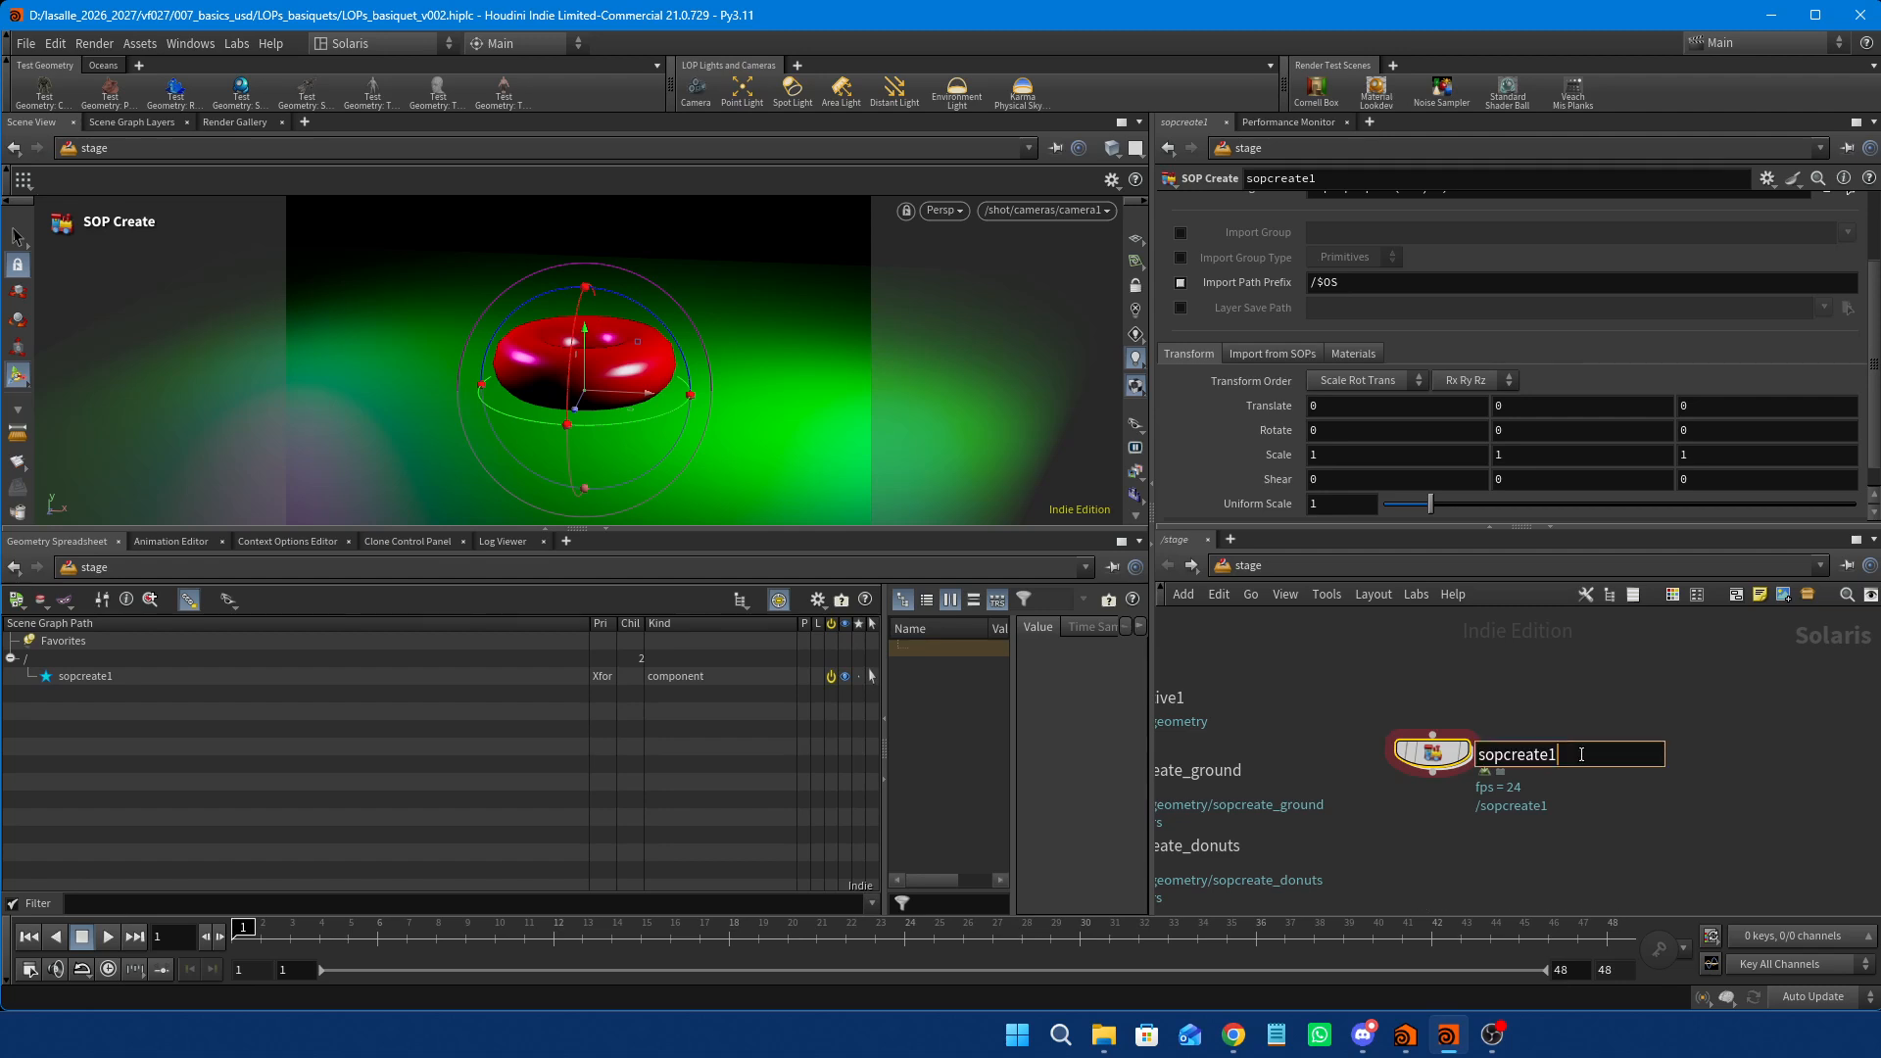
pyautogui.press('BackSpace')
pyautogui.write('_tube')
pyautogui.press('Return')
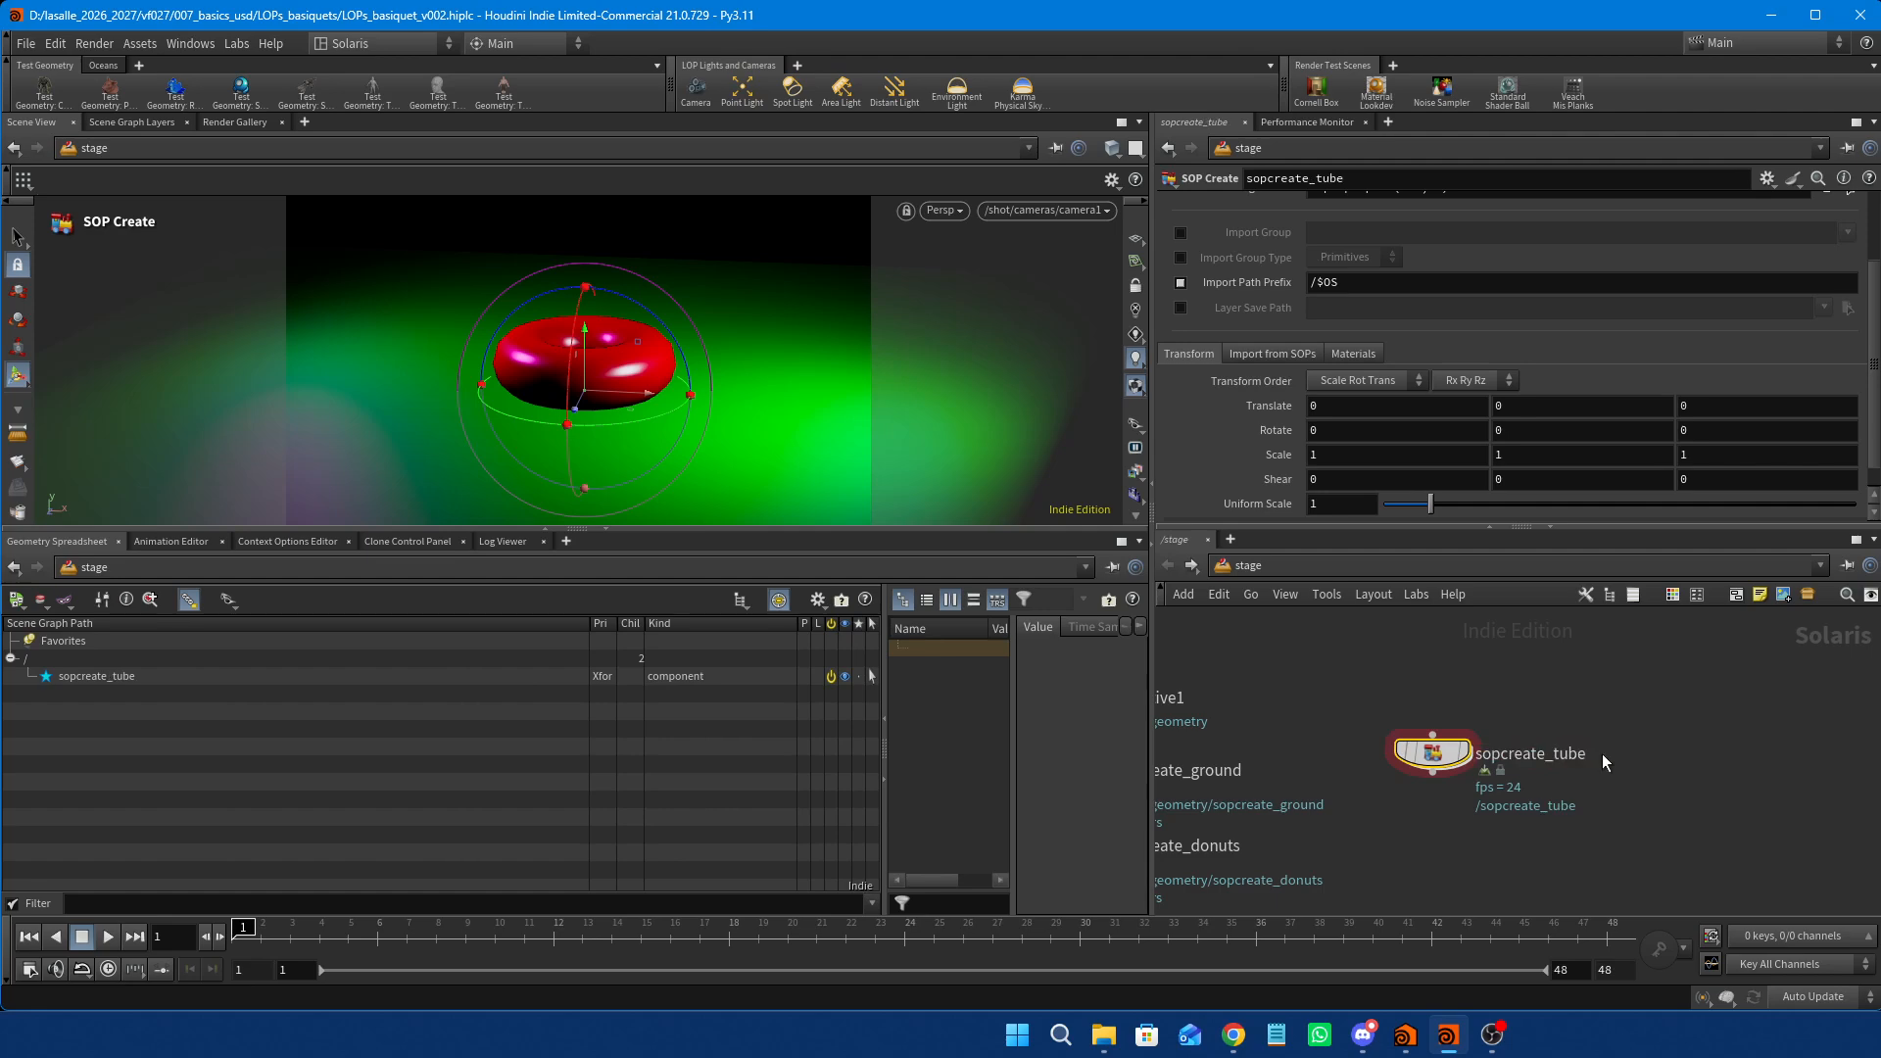
# Move primitive1, sopcreate_ground and sopcreate_donuts up to make room, and insert sopcreate_tube on the wire between sopcreate_donuts and camera1.
pyautogui.scroll(-5, 1617, 745)
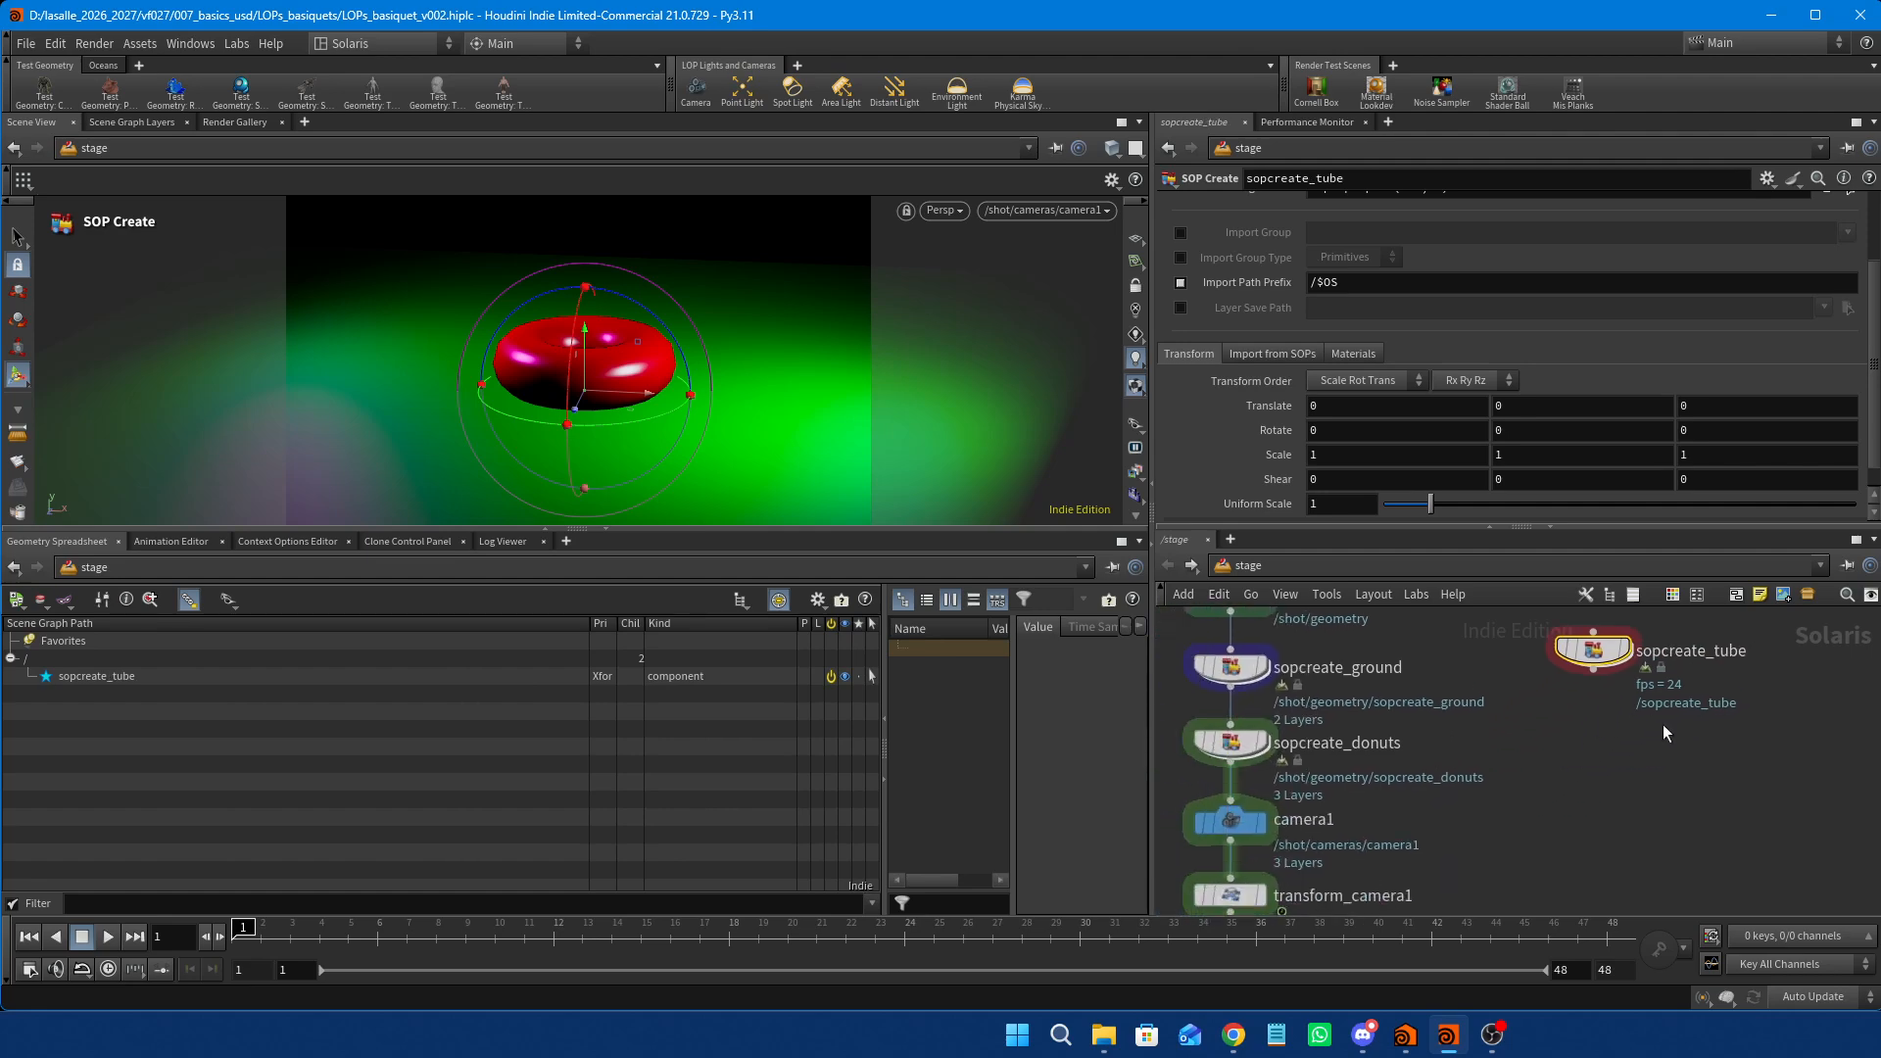
pyautogui.moveTo(1544, 737); pyautogui.dragTo(1533, 811, button='middle')
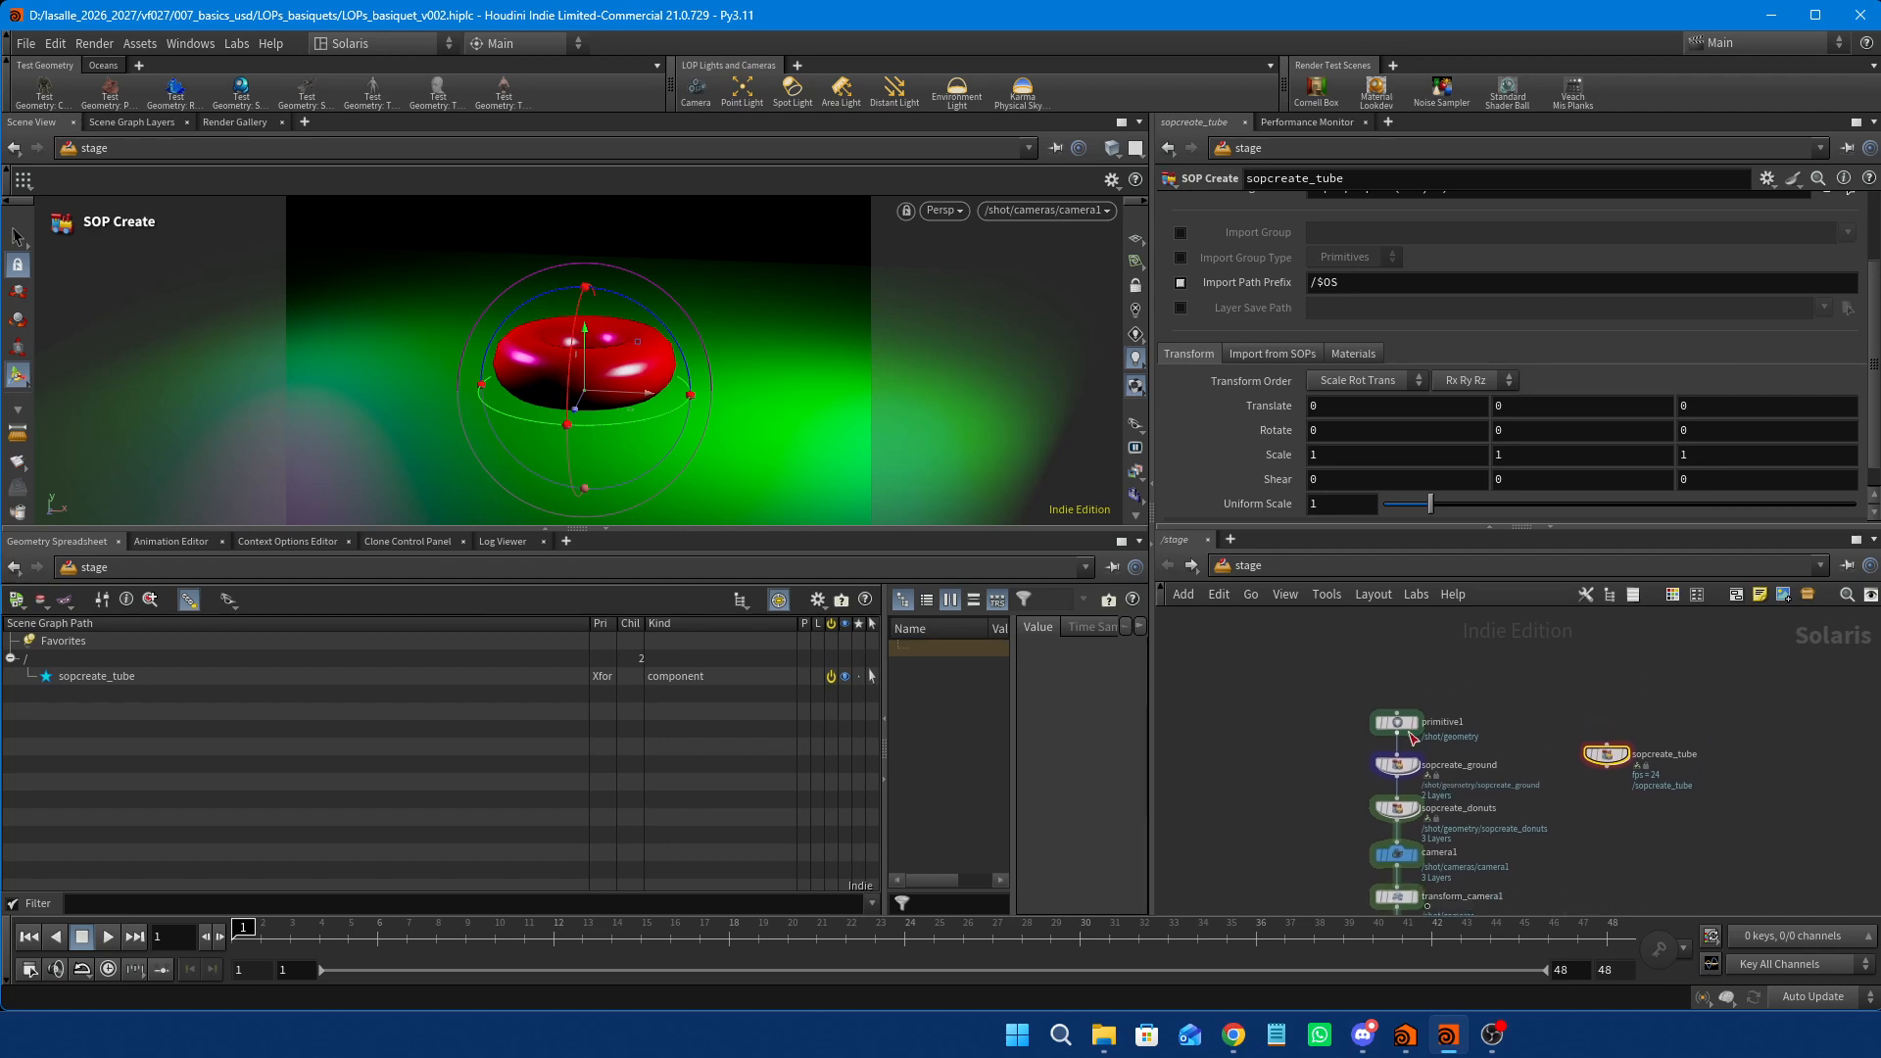
pyautogui.moveTo(1397, 722); pyautogui.dragTo(1399, 666)
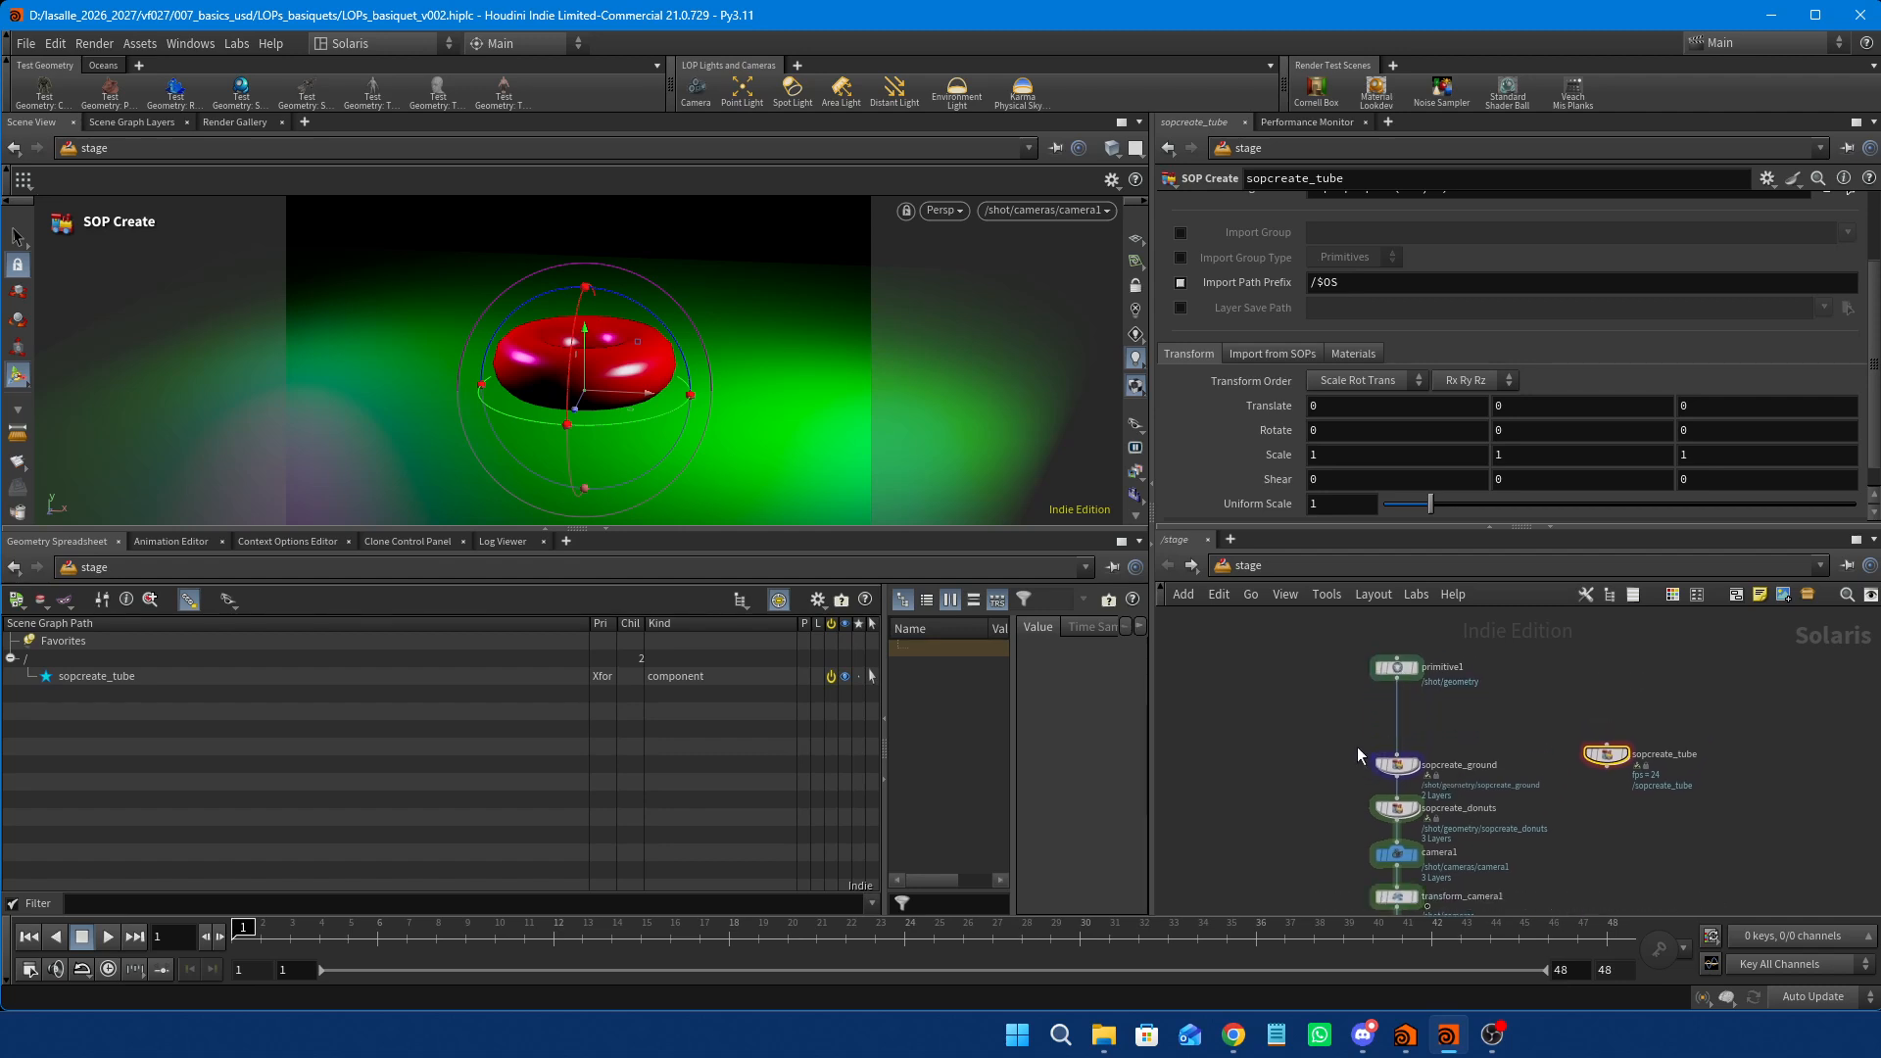
pyautogui.moveTo(1358, 746); pyautogui.dragTo(1419, 831)
pyautogui.moveTo(1405, 817); pyautogui.dragTo(1405, 768)
pyautogui.moveTo(1609, 754); pyautogui.dragTo(1413, 815)
# Go inside sopcreate_tube and add a Tube (Polygons) node to its empty geometry network.
pyautogui.scroll(4, 1581, 815)
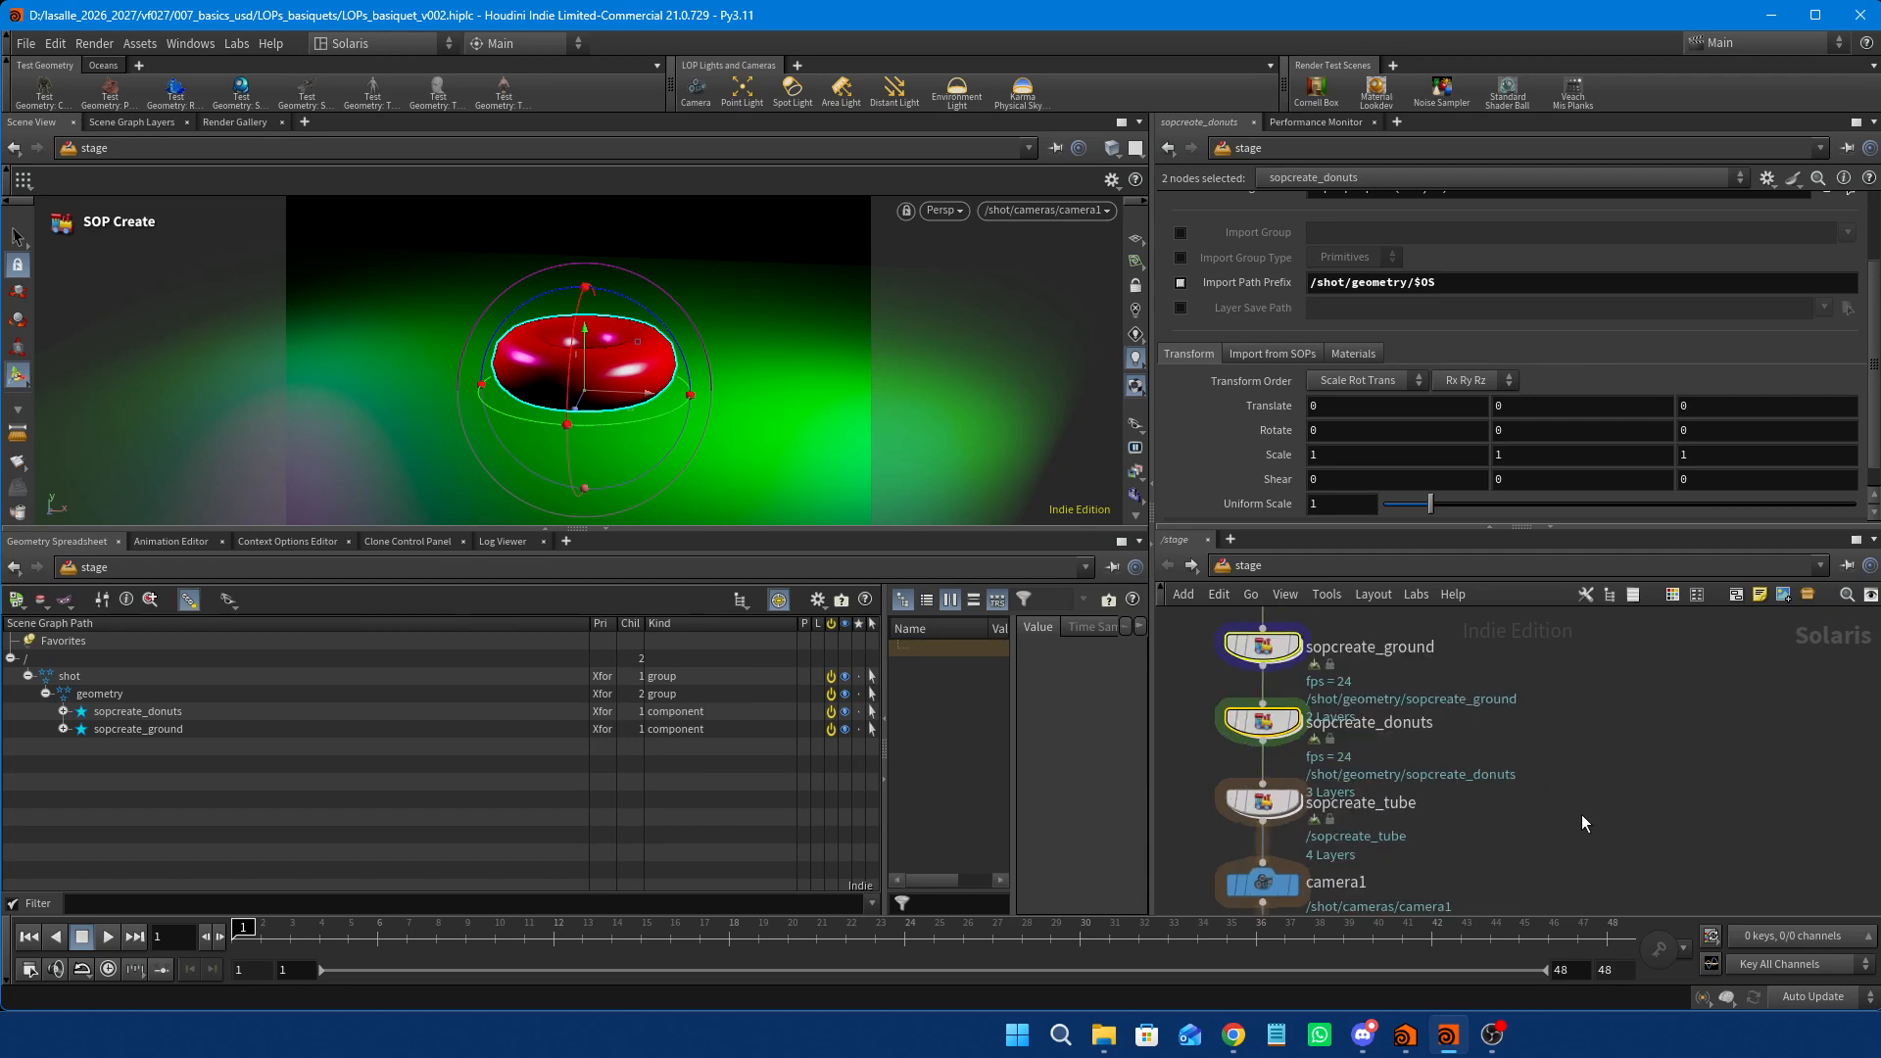
pyautogui.click(1348, 802)
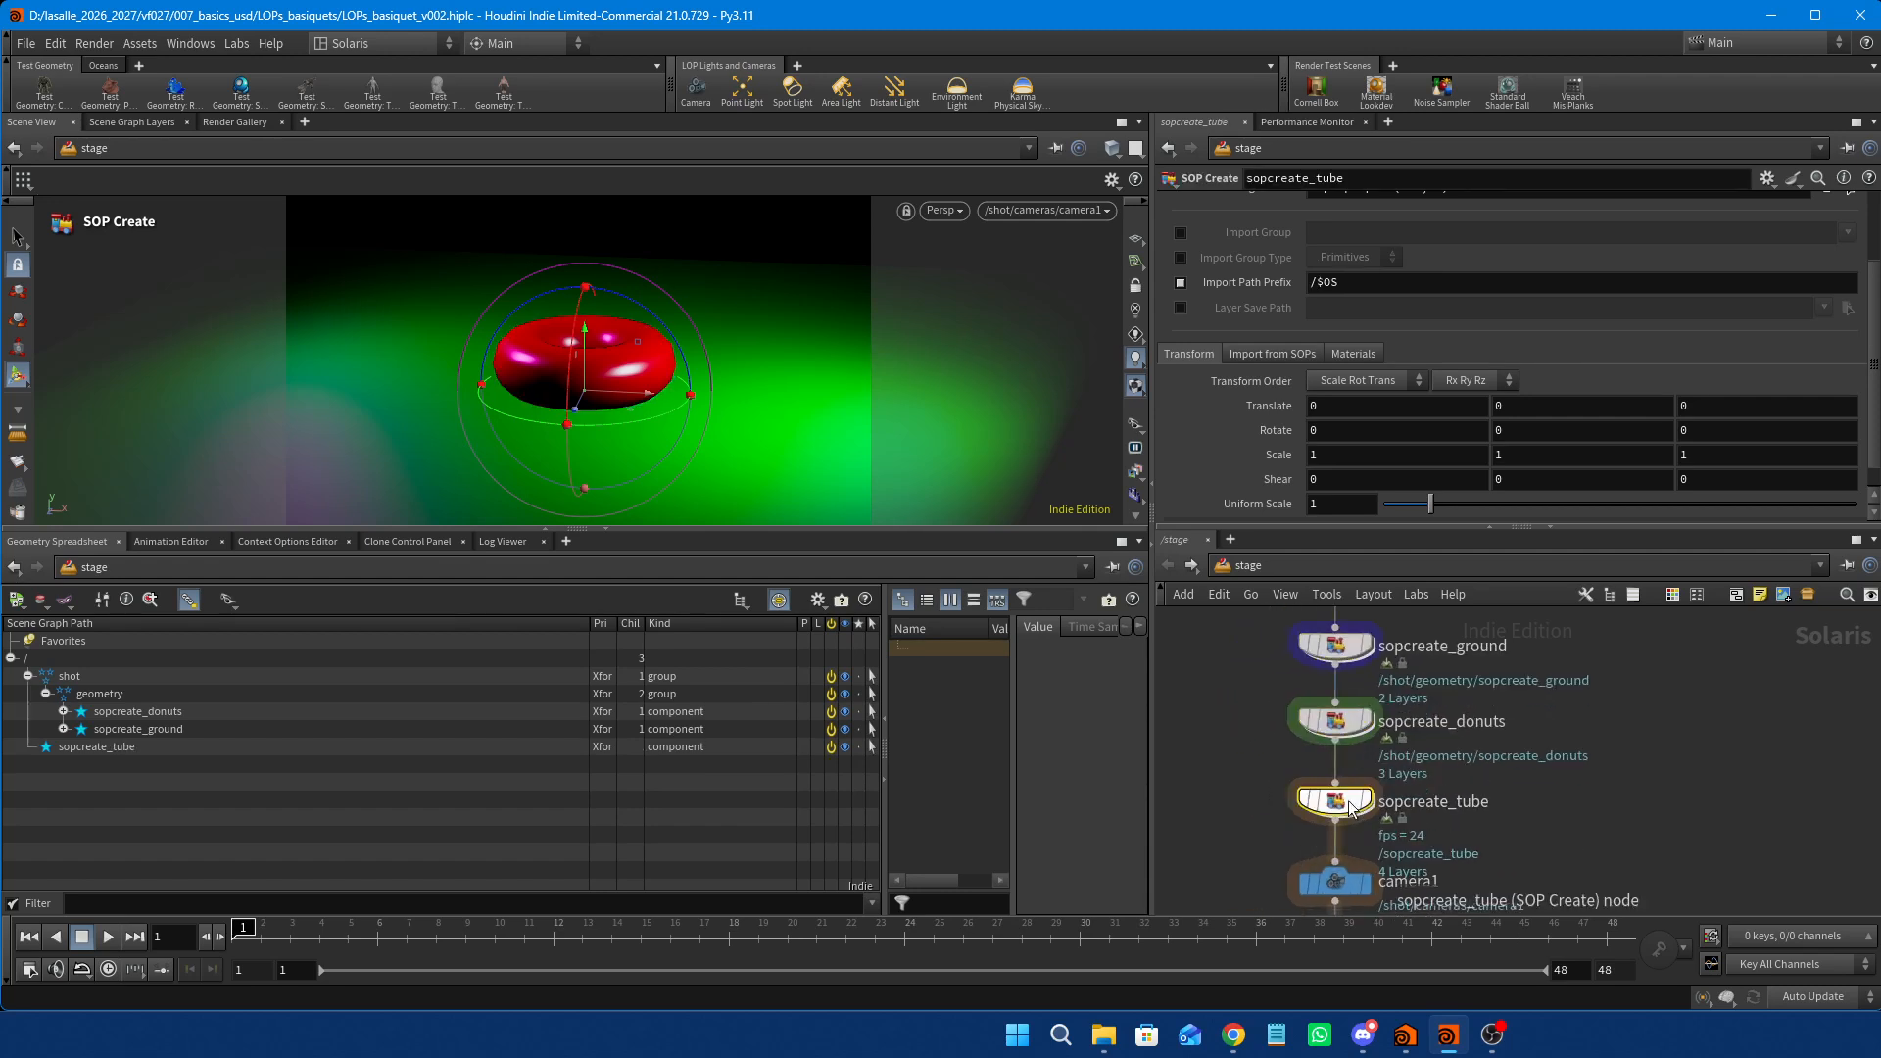
pyautogui.doubleClick(1350, 805)
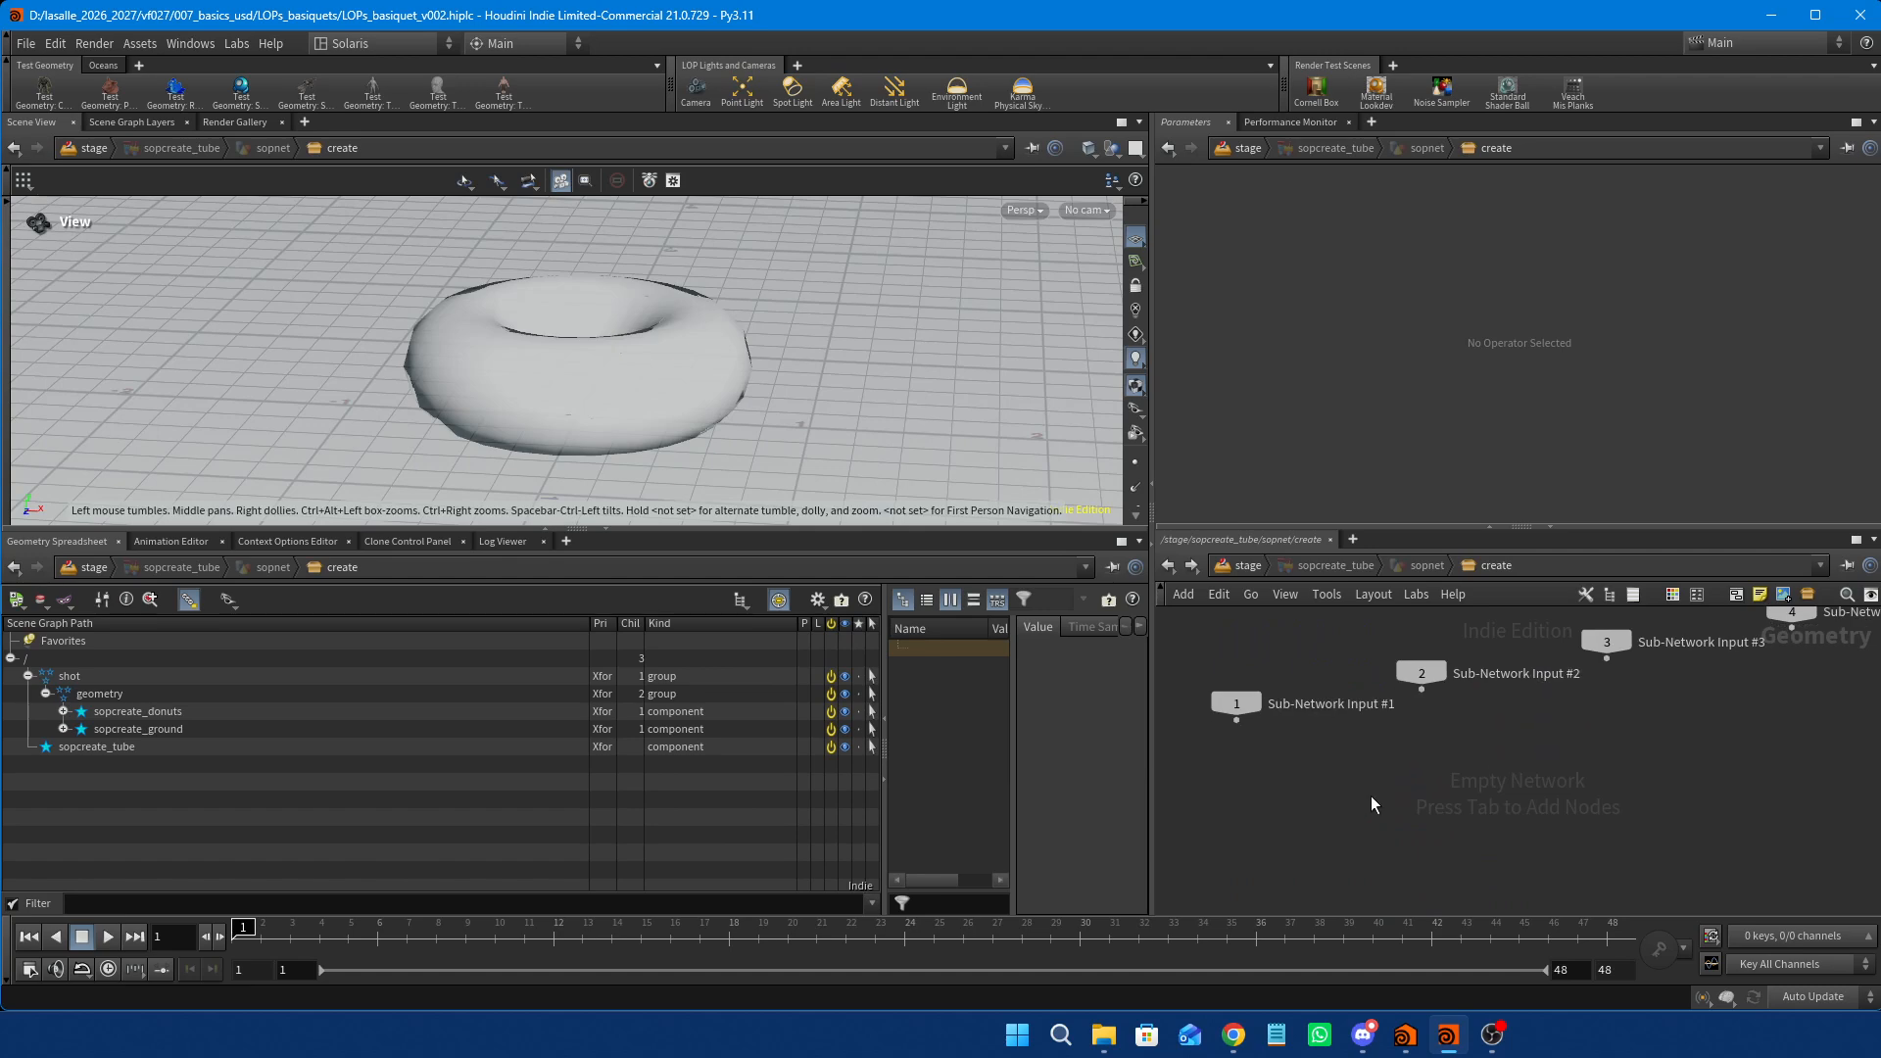
pyautogui.press('Tab')
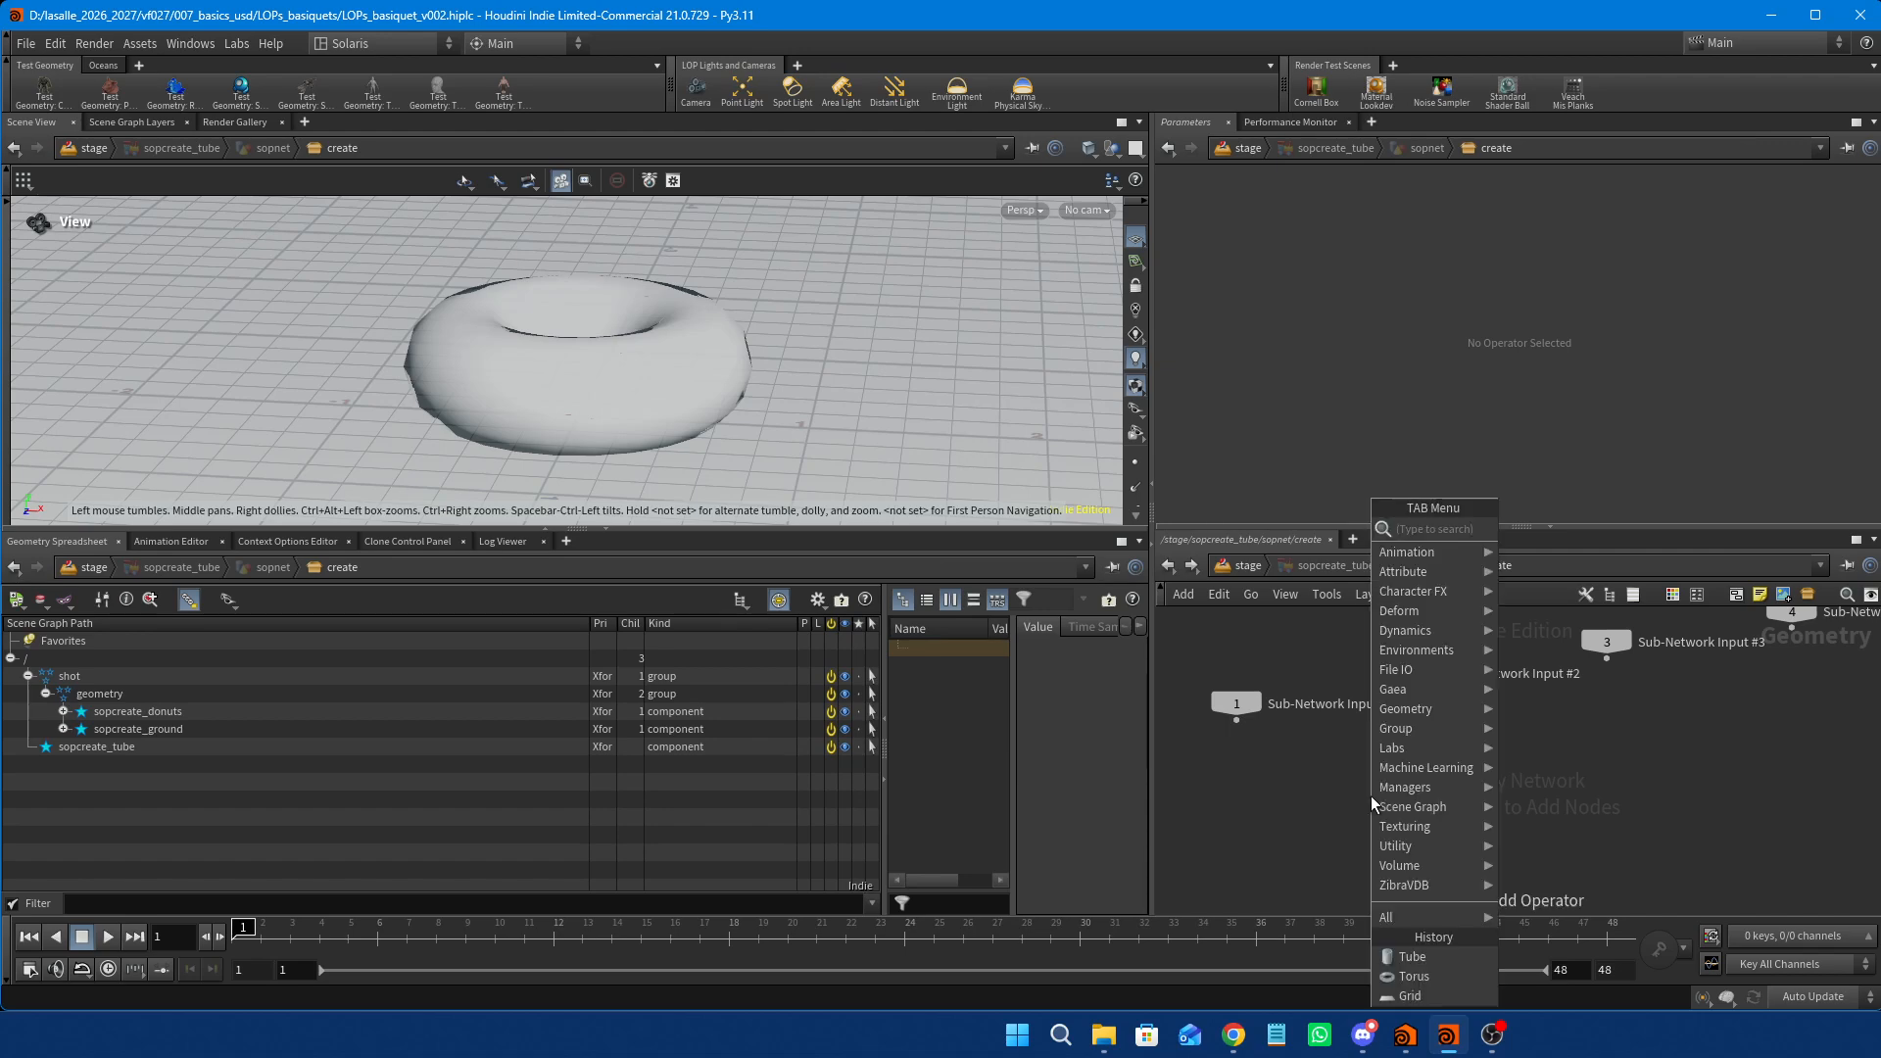
pyautogui.write('tu')
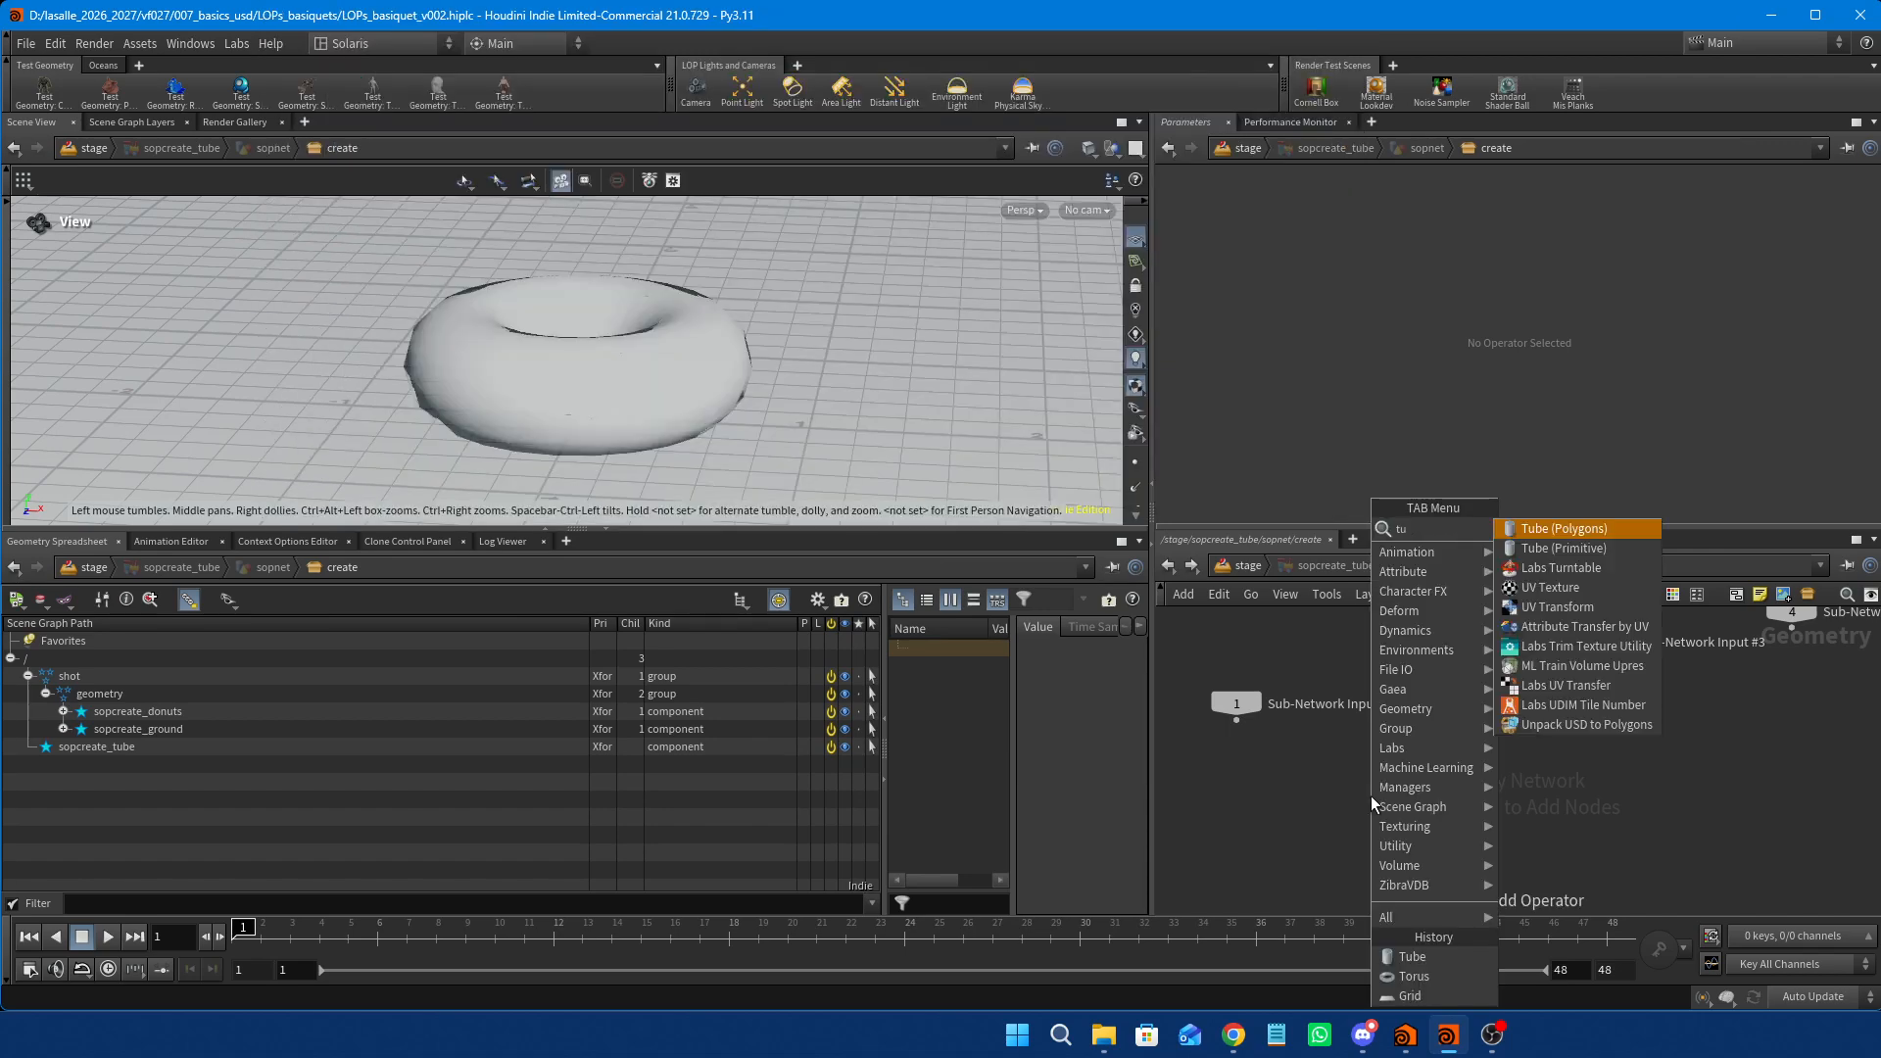
pyautogui.click(1606, 527)
pyautogui.click(1315, 802)
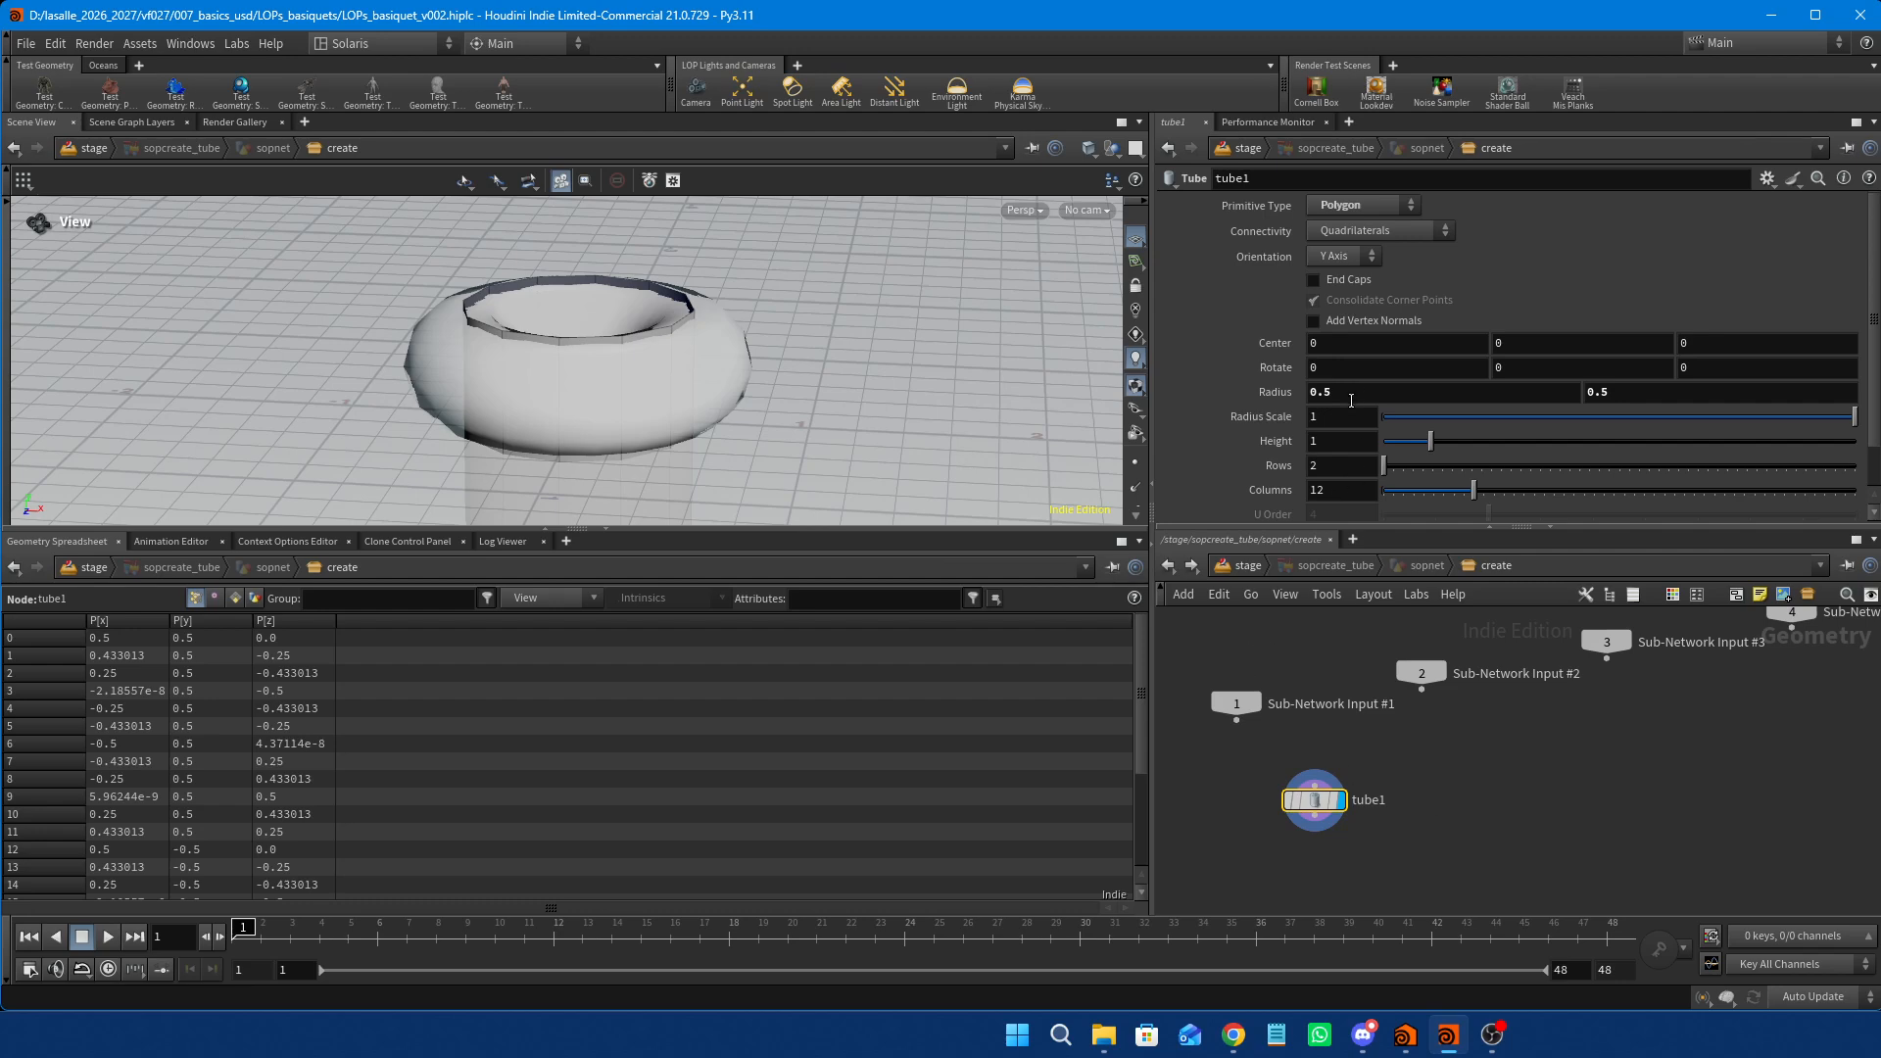
# Enable End Caps on the tube and set its Center Y to 0.5, and return to the stage network.
pyautogui.click(1313, 280)
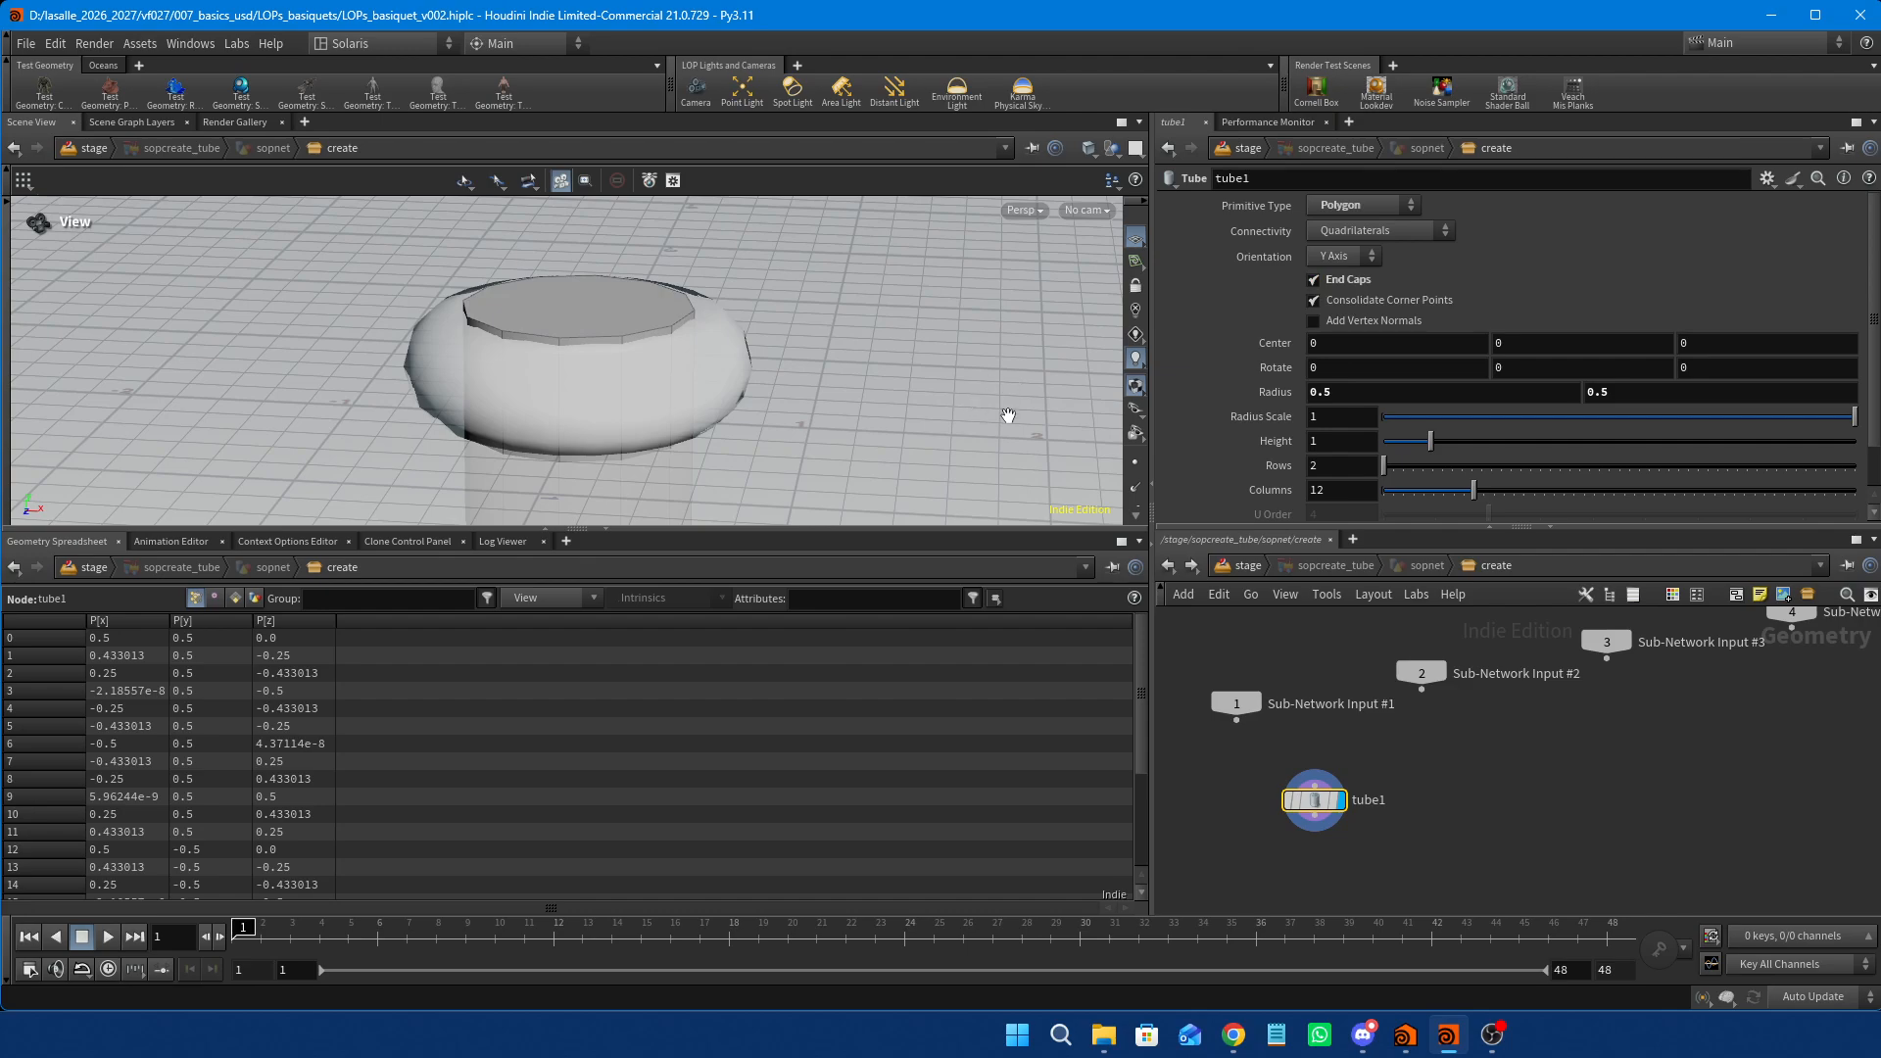
pyautogui.moveTo(1008, 416); pyautogui.dragTo(819, 374)
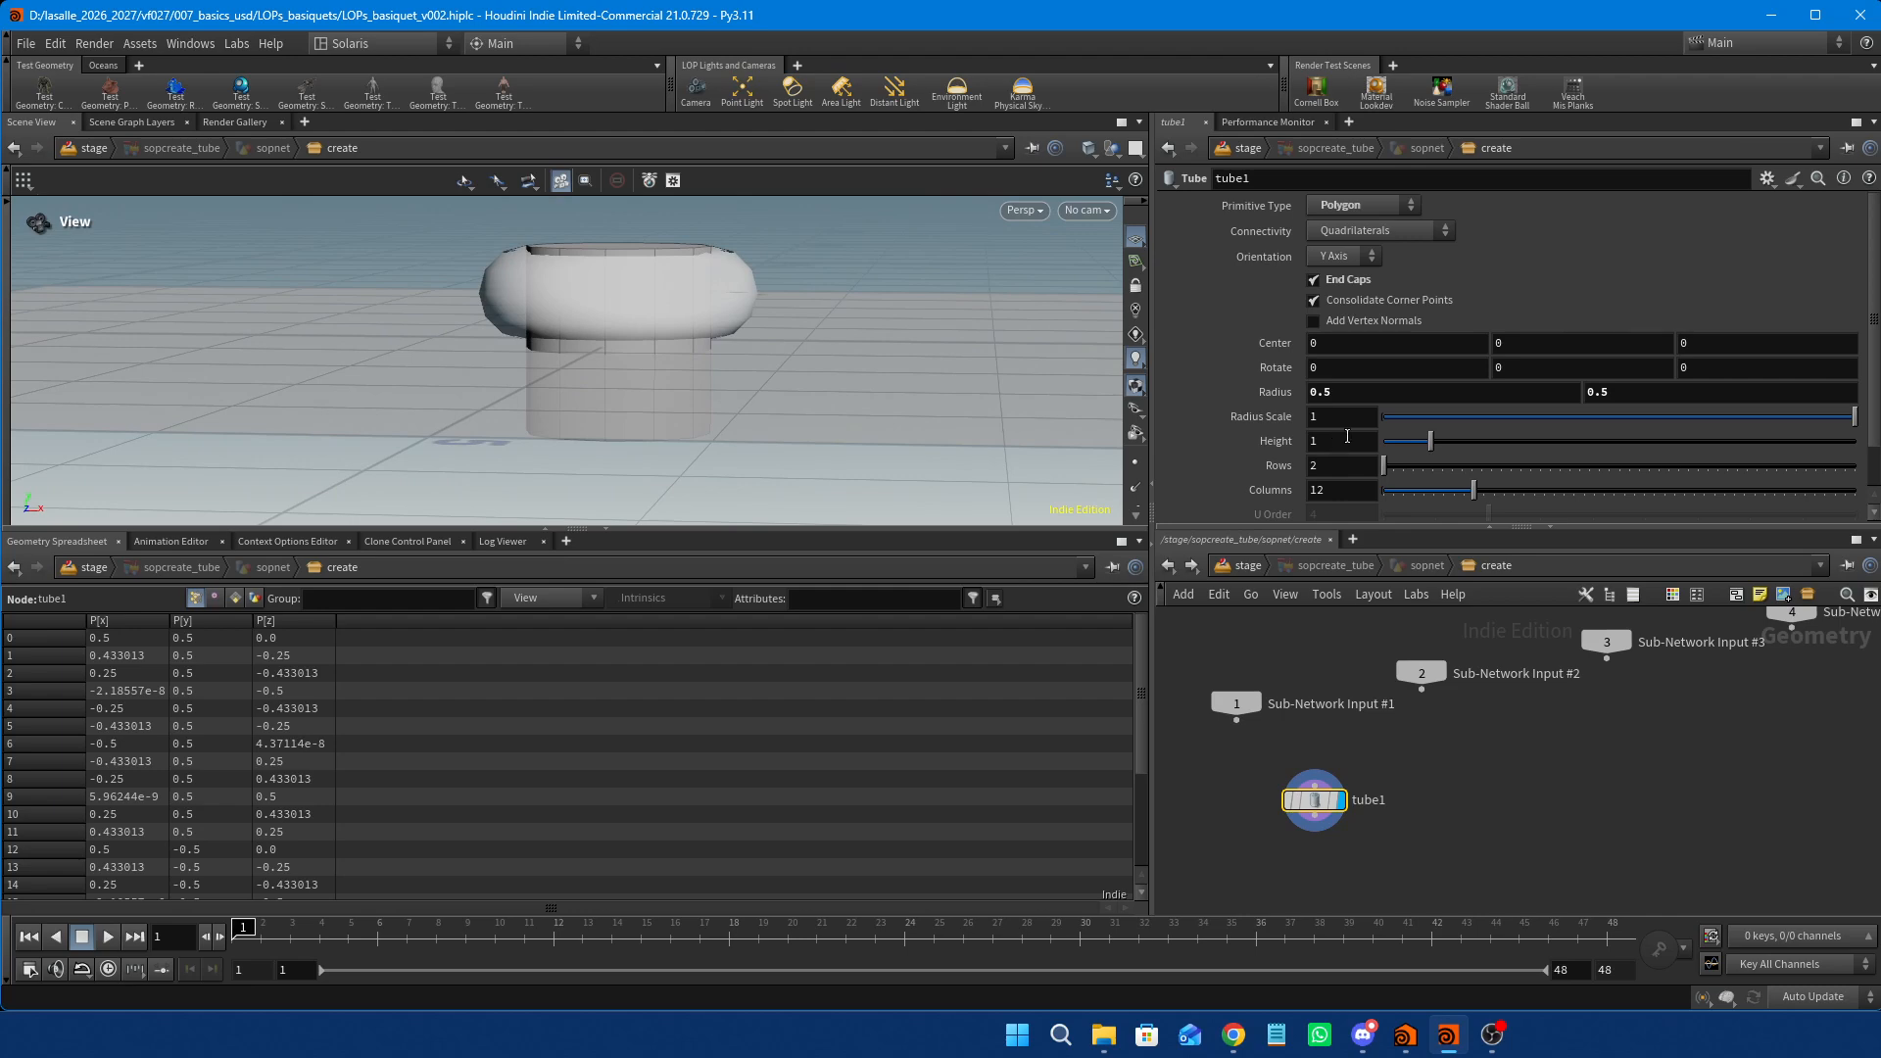
pyautogui.click(1529, 343)
pyautogui.write('0.5')
pyautogui.press('Return')
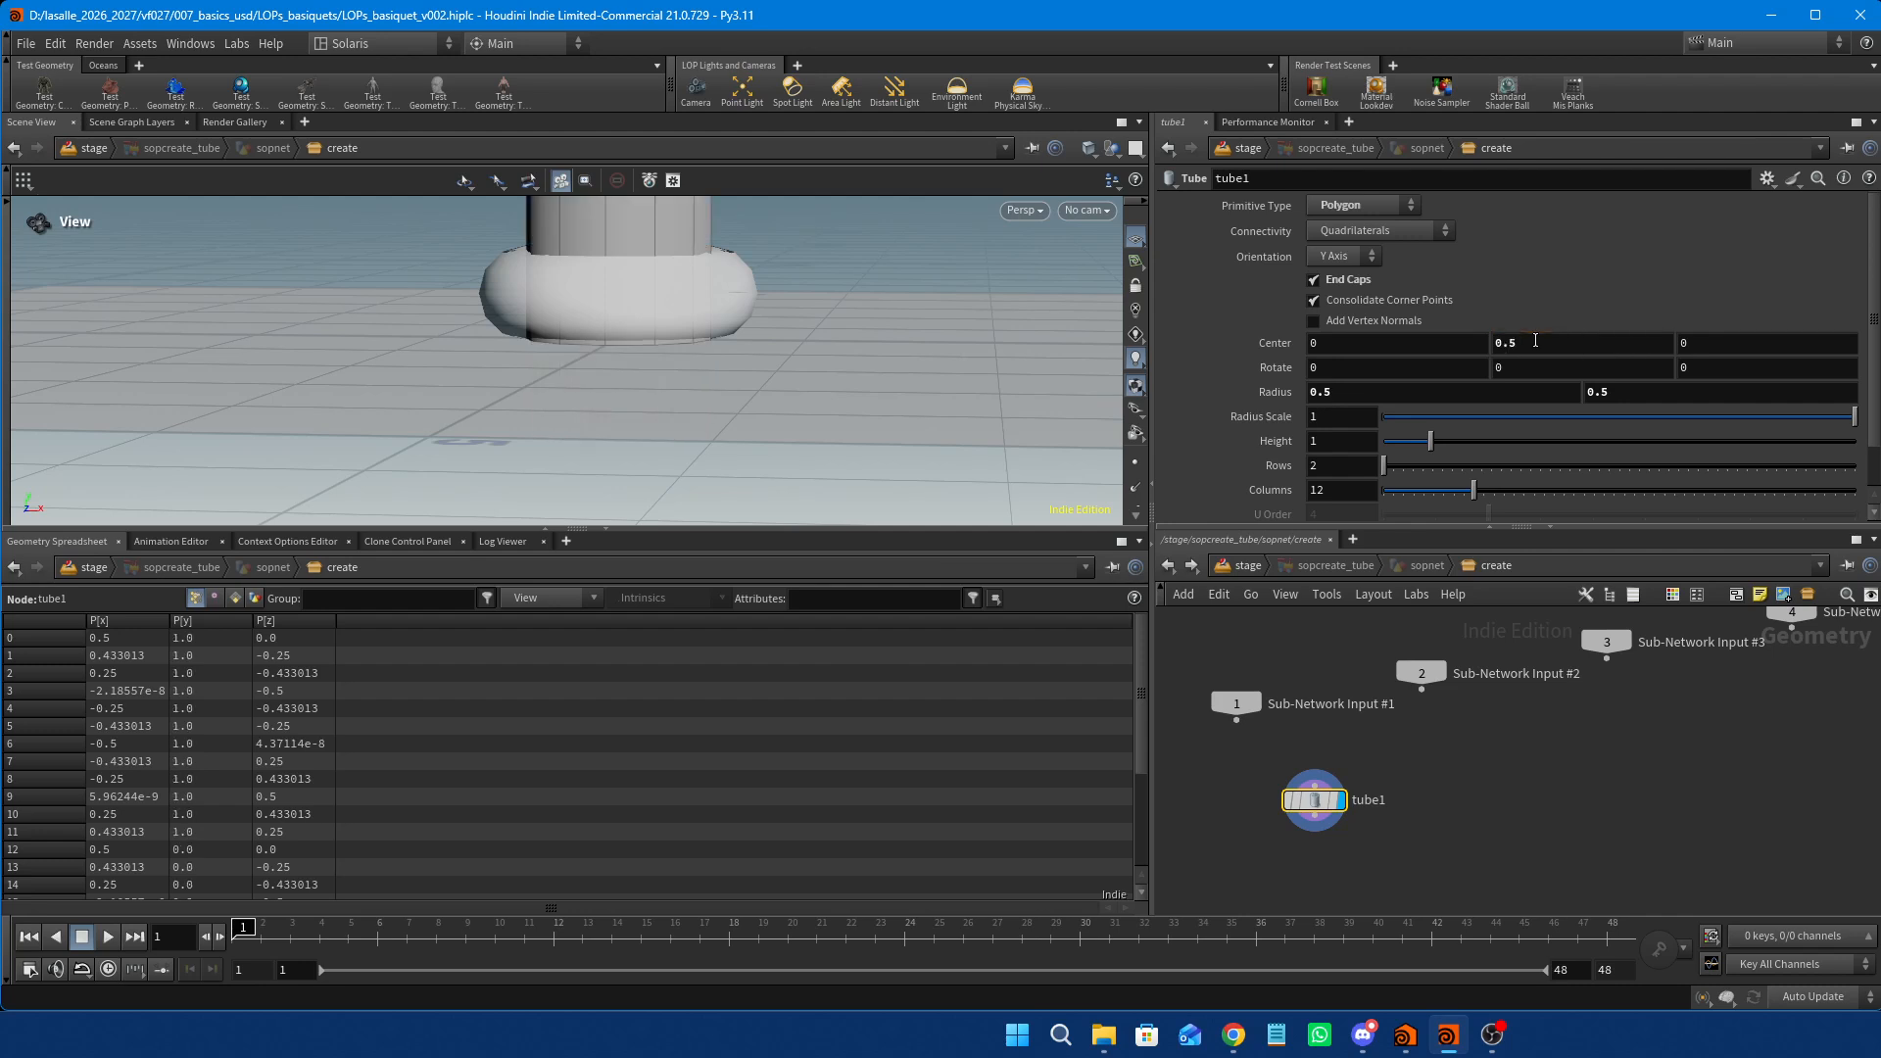
pyautogui.moveTo(779, 366); pyautogui.dragTo(706, 476)
pyautogui.click(1170, 567)
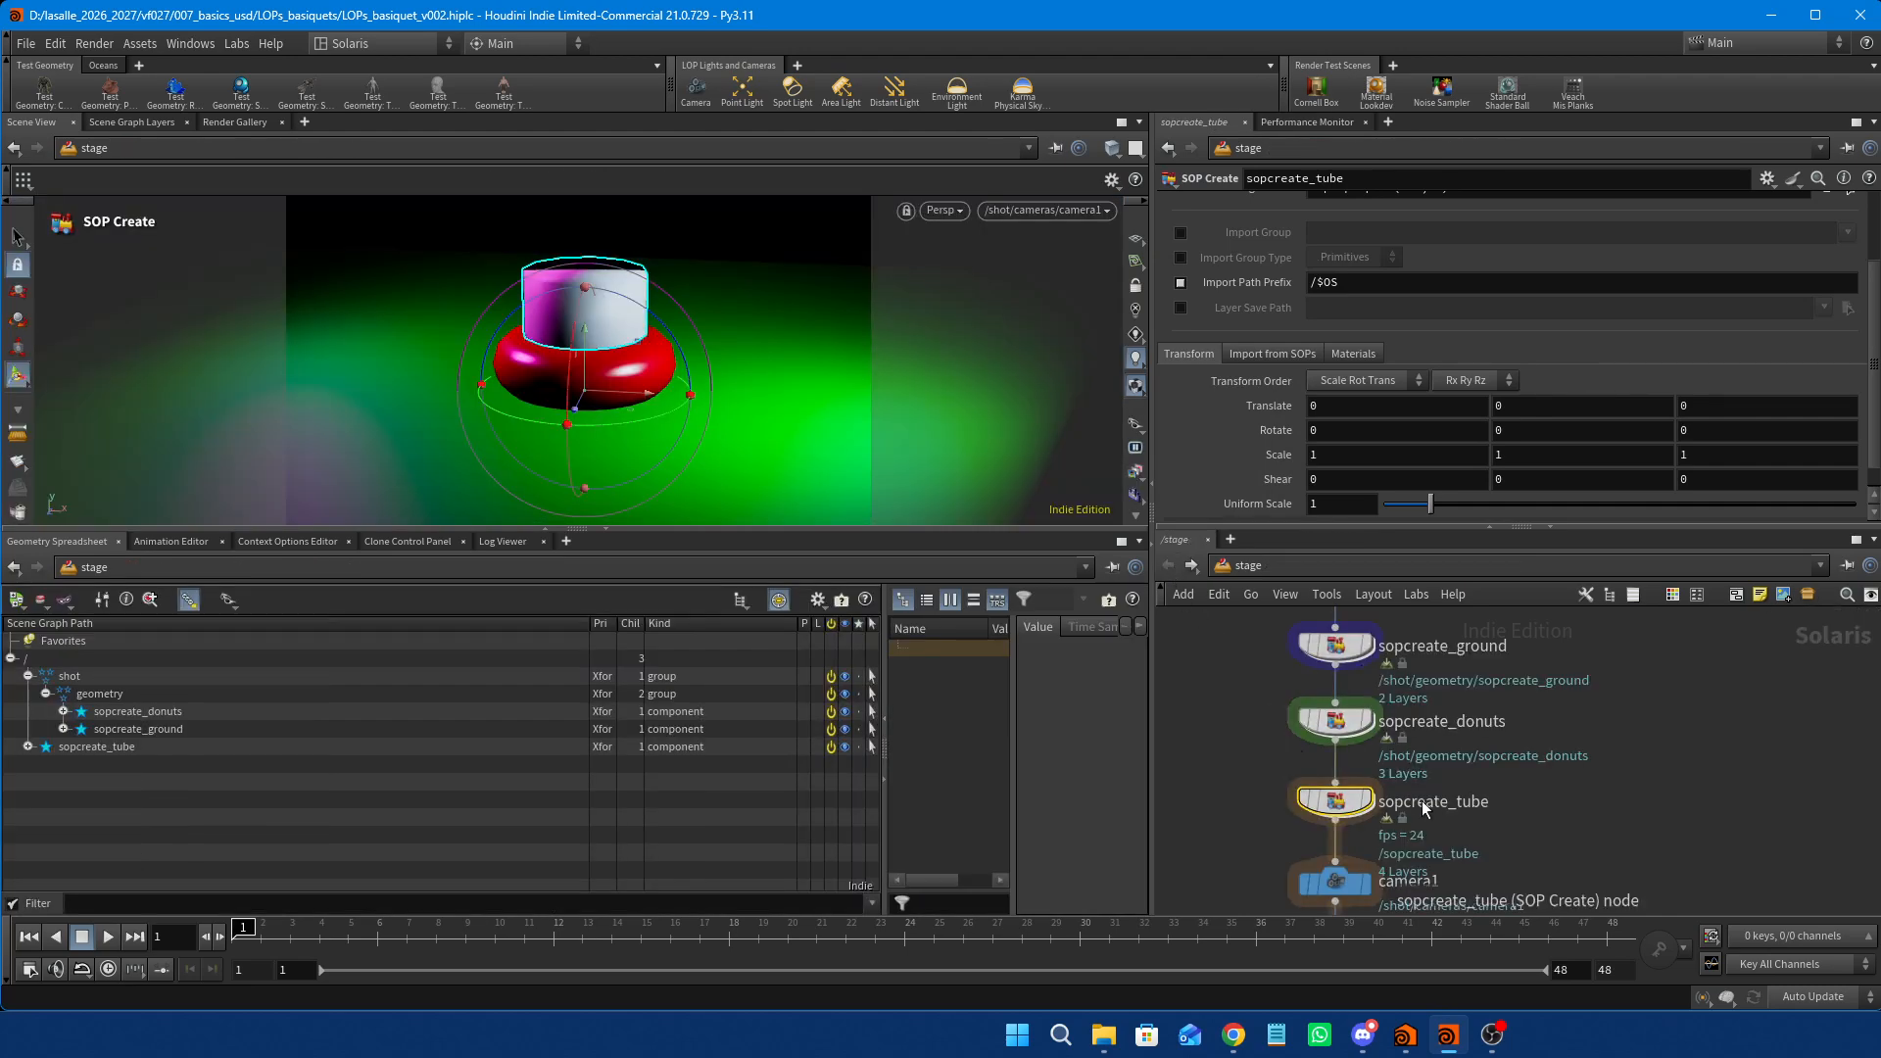
# Move the tube beside and behind the donut, with Translate X at about 1.14 and Translate Z at -2.2, undoing the accidental rotation.
pyautogui.scroll(-2, 1608, 757)
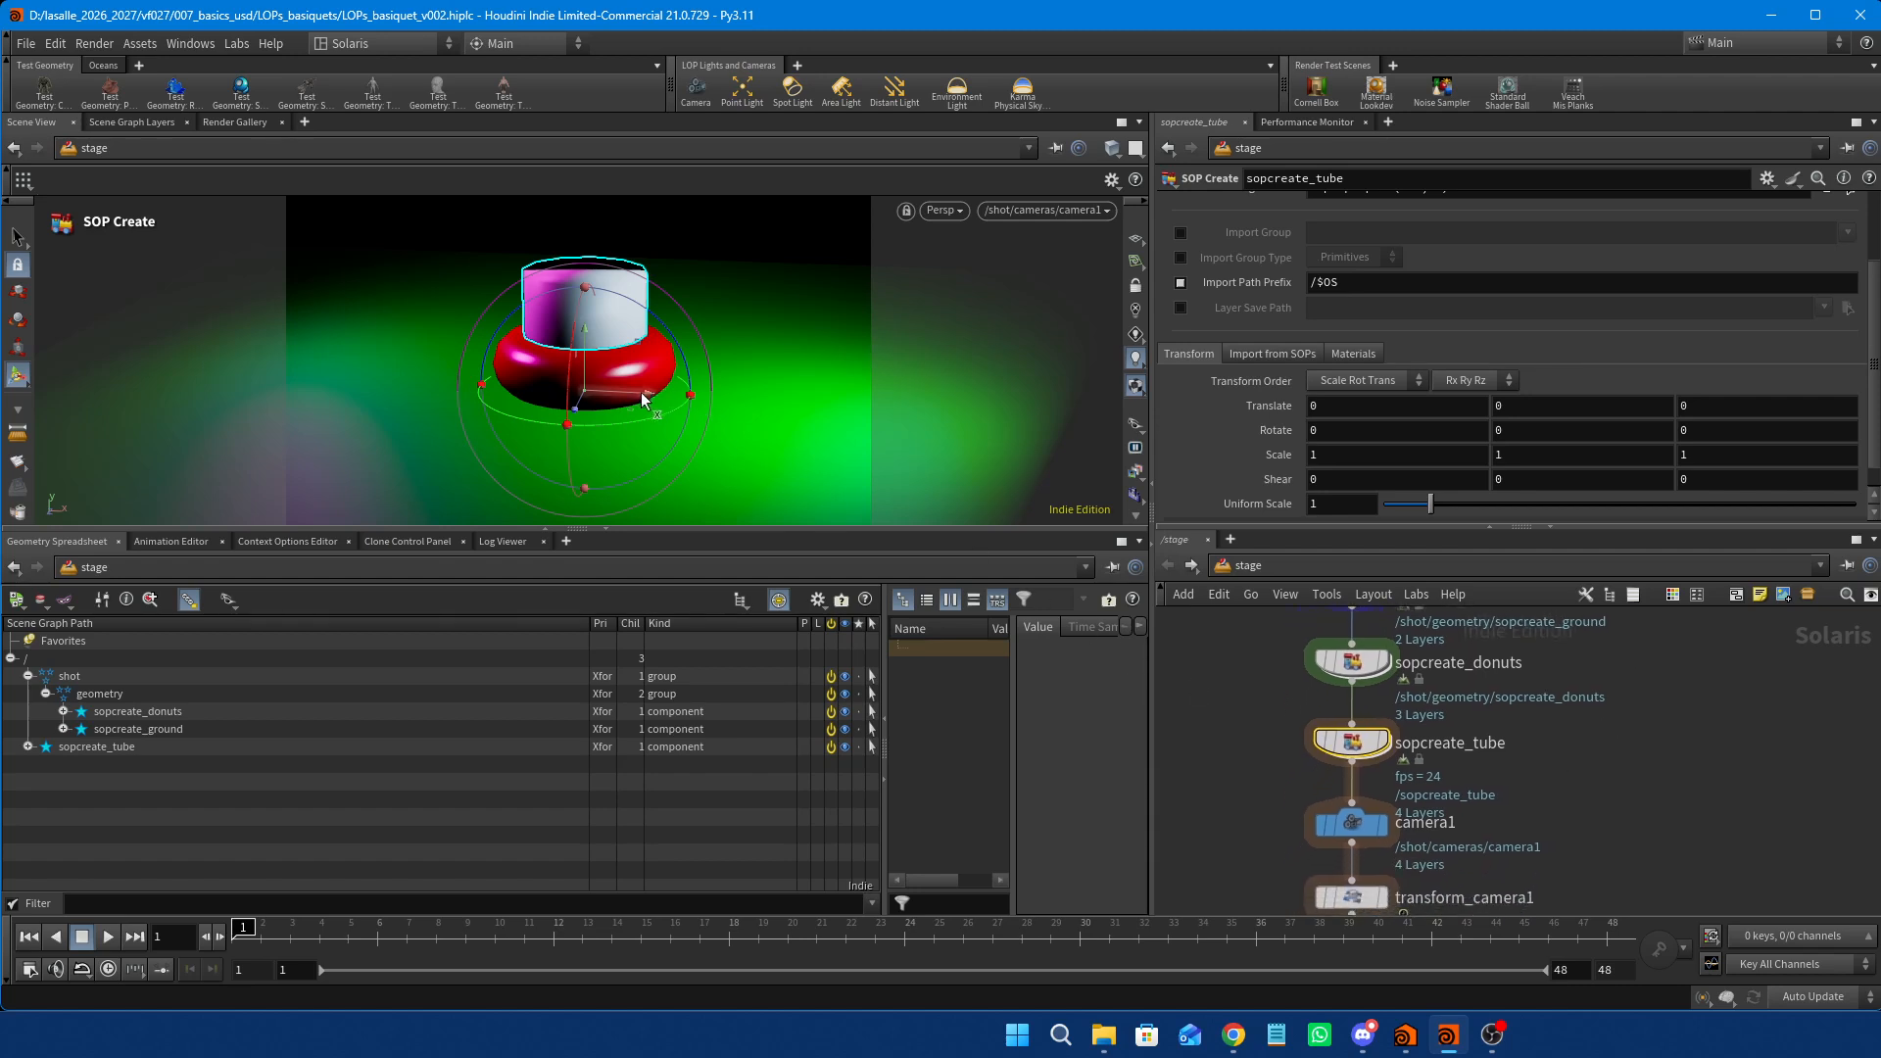
pyautogui.moveTo(652, 394); pyautogui.dragTo(753, 401)
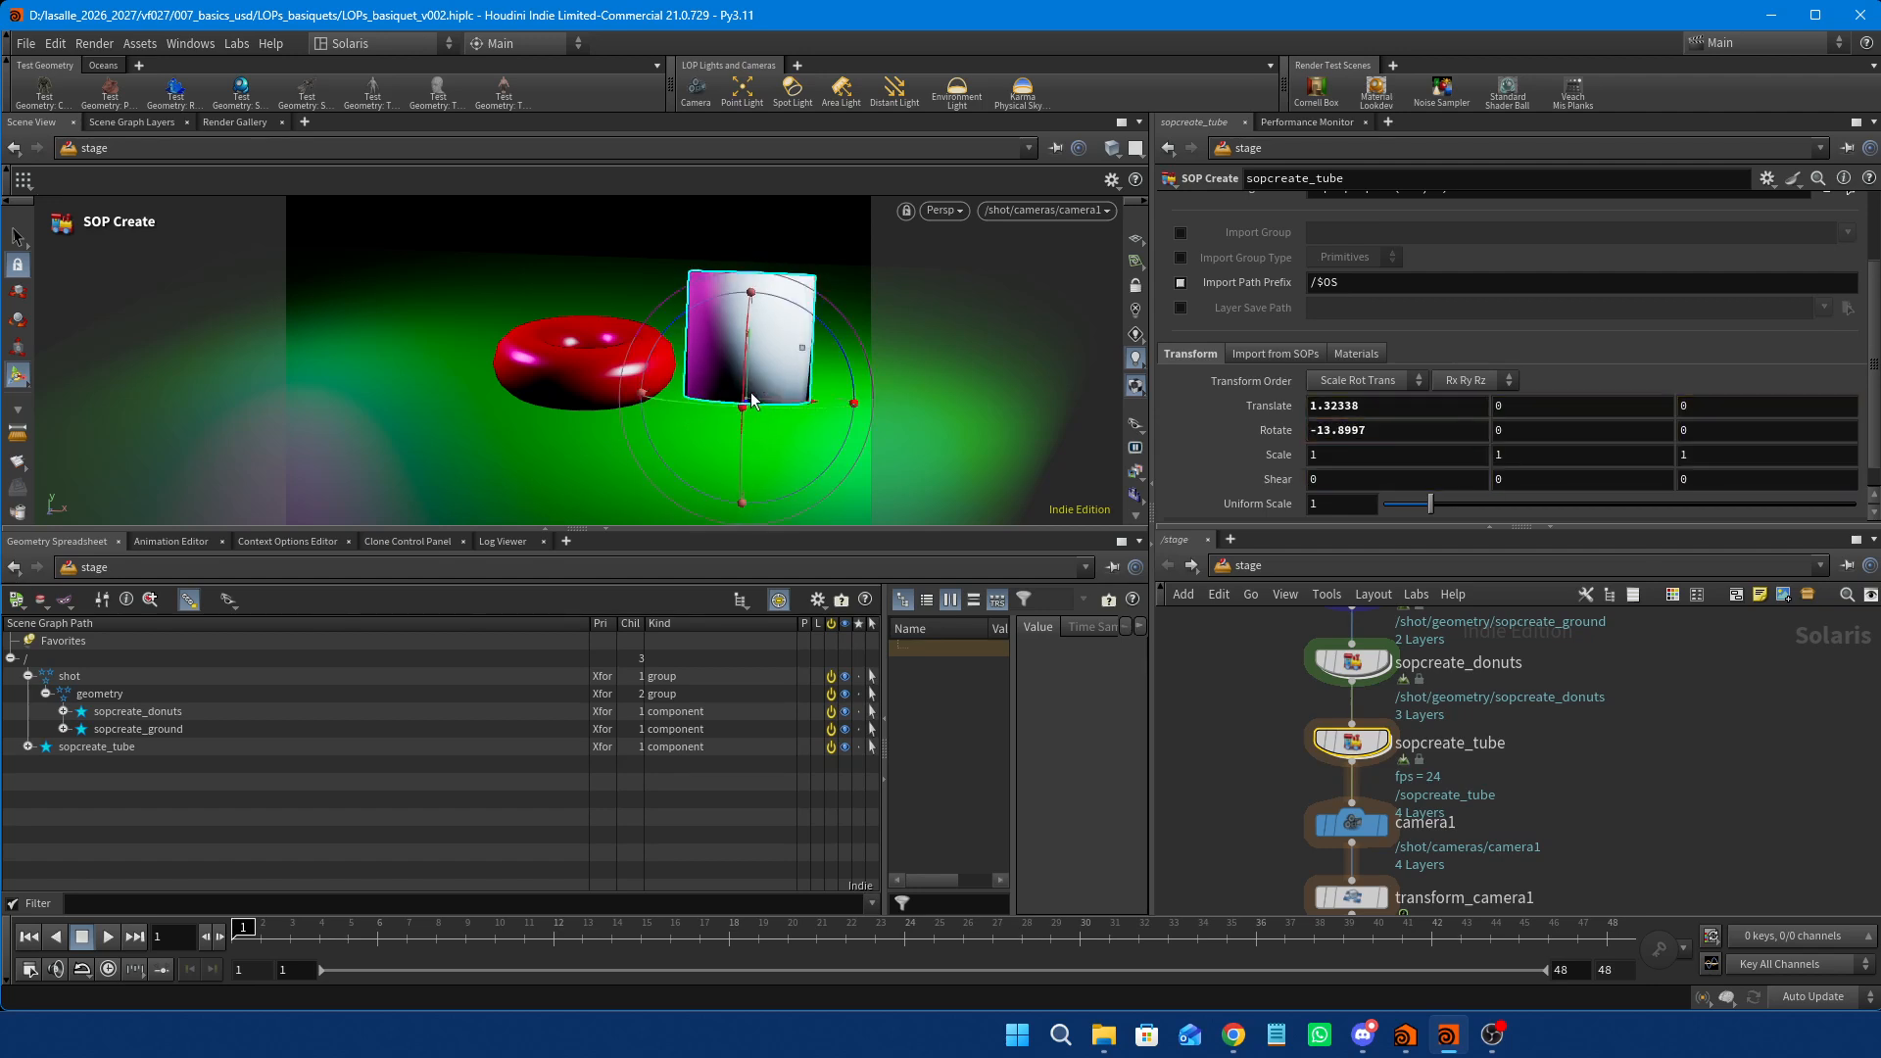
pyautogui.hotkey('ctrl', 'z')
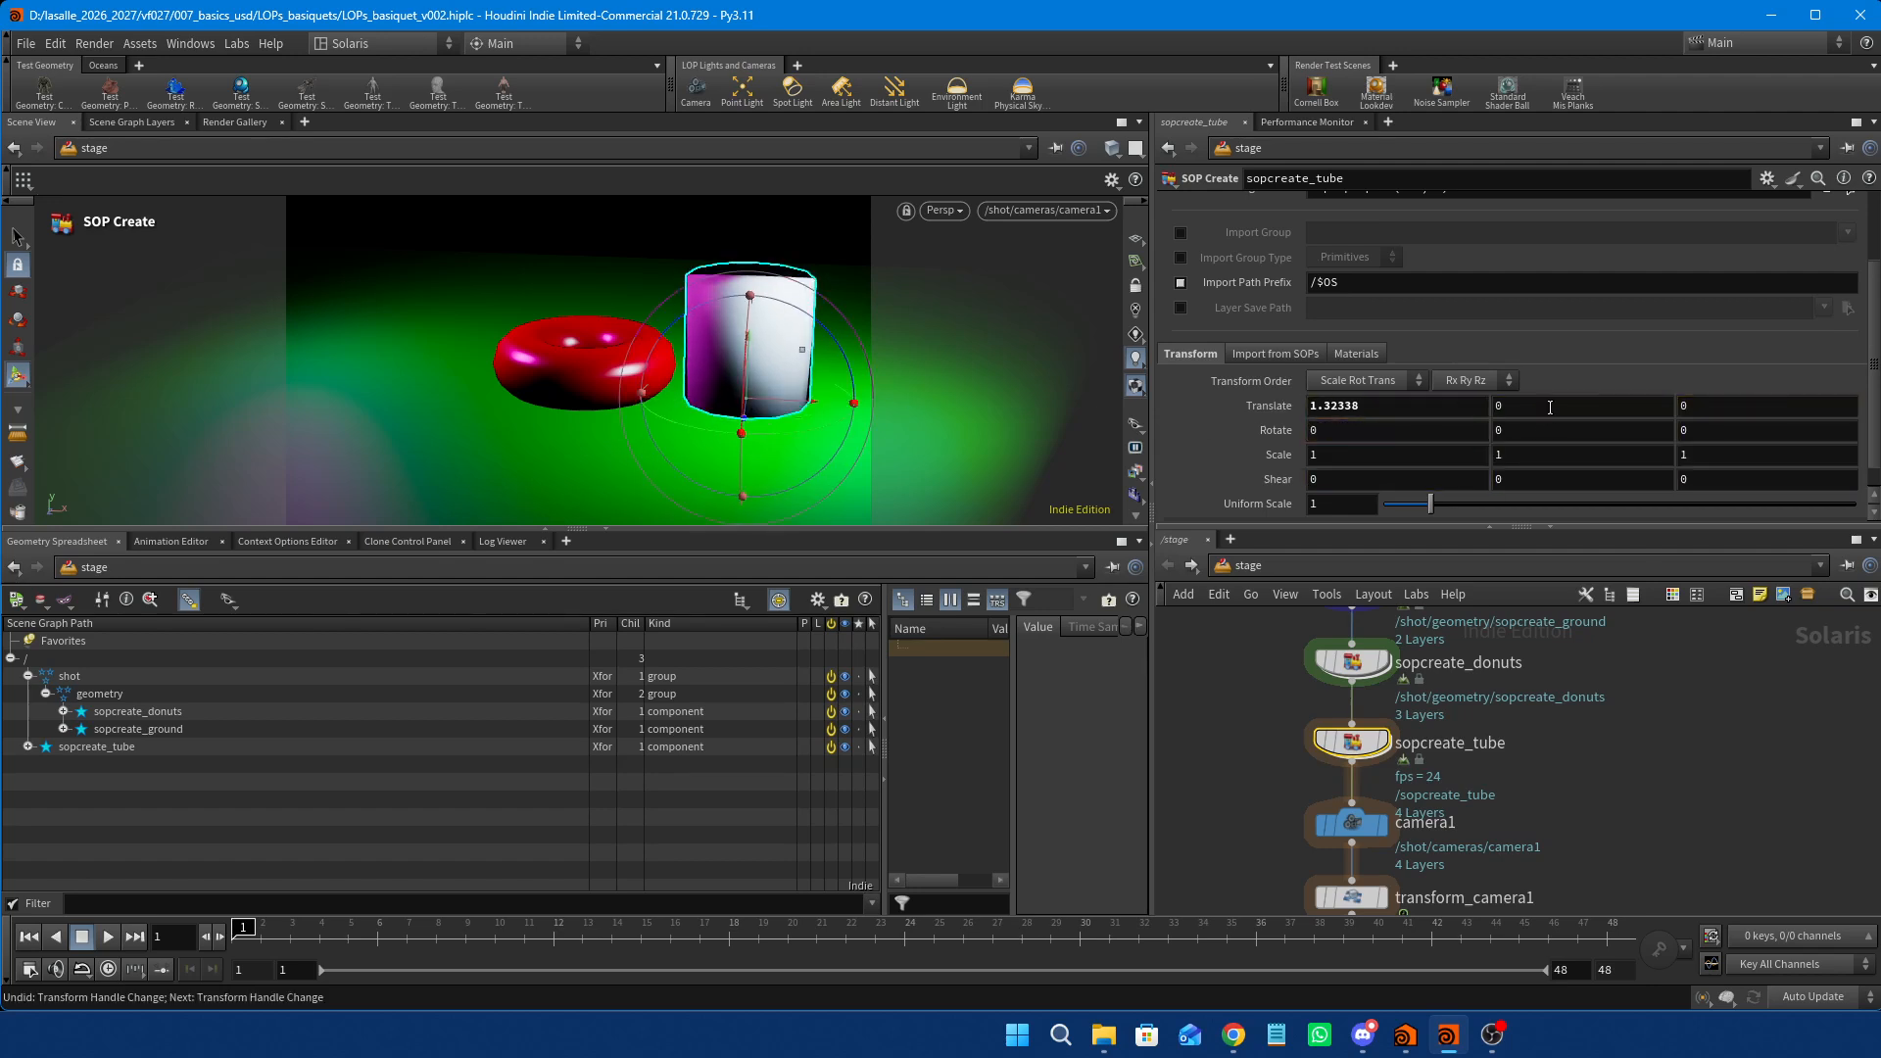
pyautogui.moveTo(1739, 413)
pyautogui.mouseDown(button='middle')
pyautogui.moveTo(1745, 368)
pyautogui.moveTo(1803, 370)
pyautogui.moveTo(1666, 380)
pyautogui.moveTo(1734, 405)
pyautogui.mouseUp(button='middle')
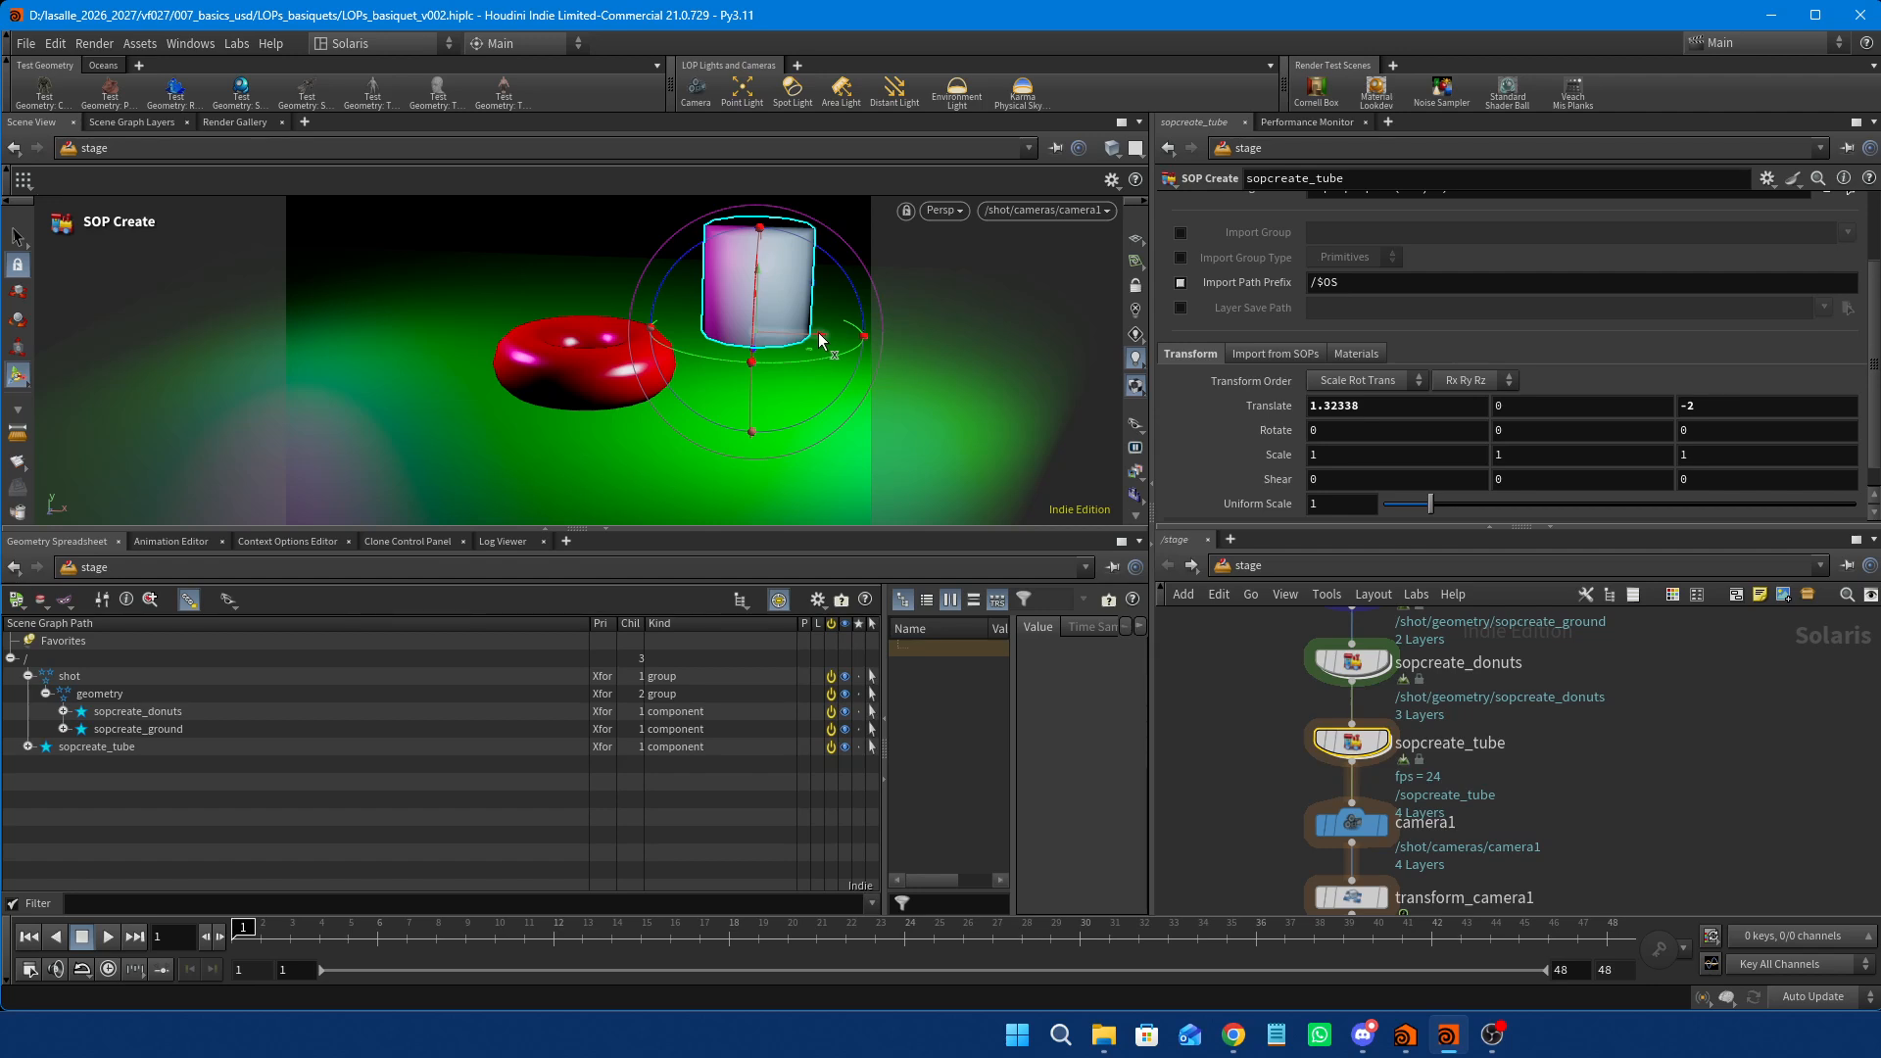
pyautogui.moveTo(819, 340); pyautogui.dragTo(790, 332)
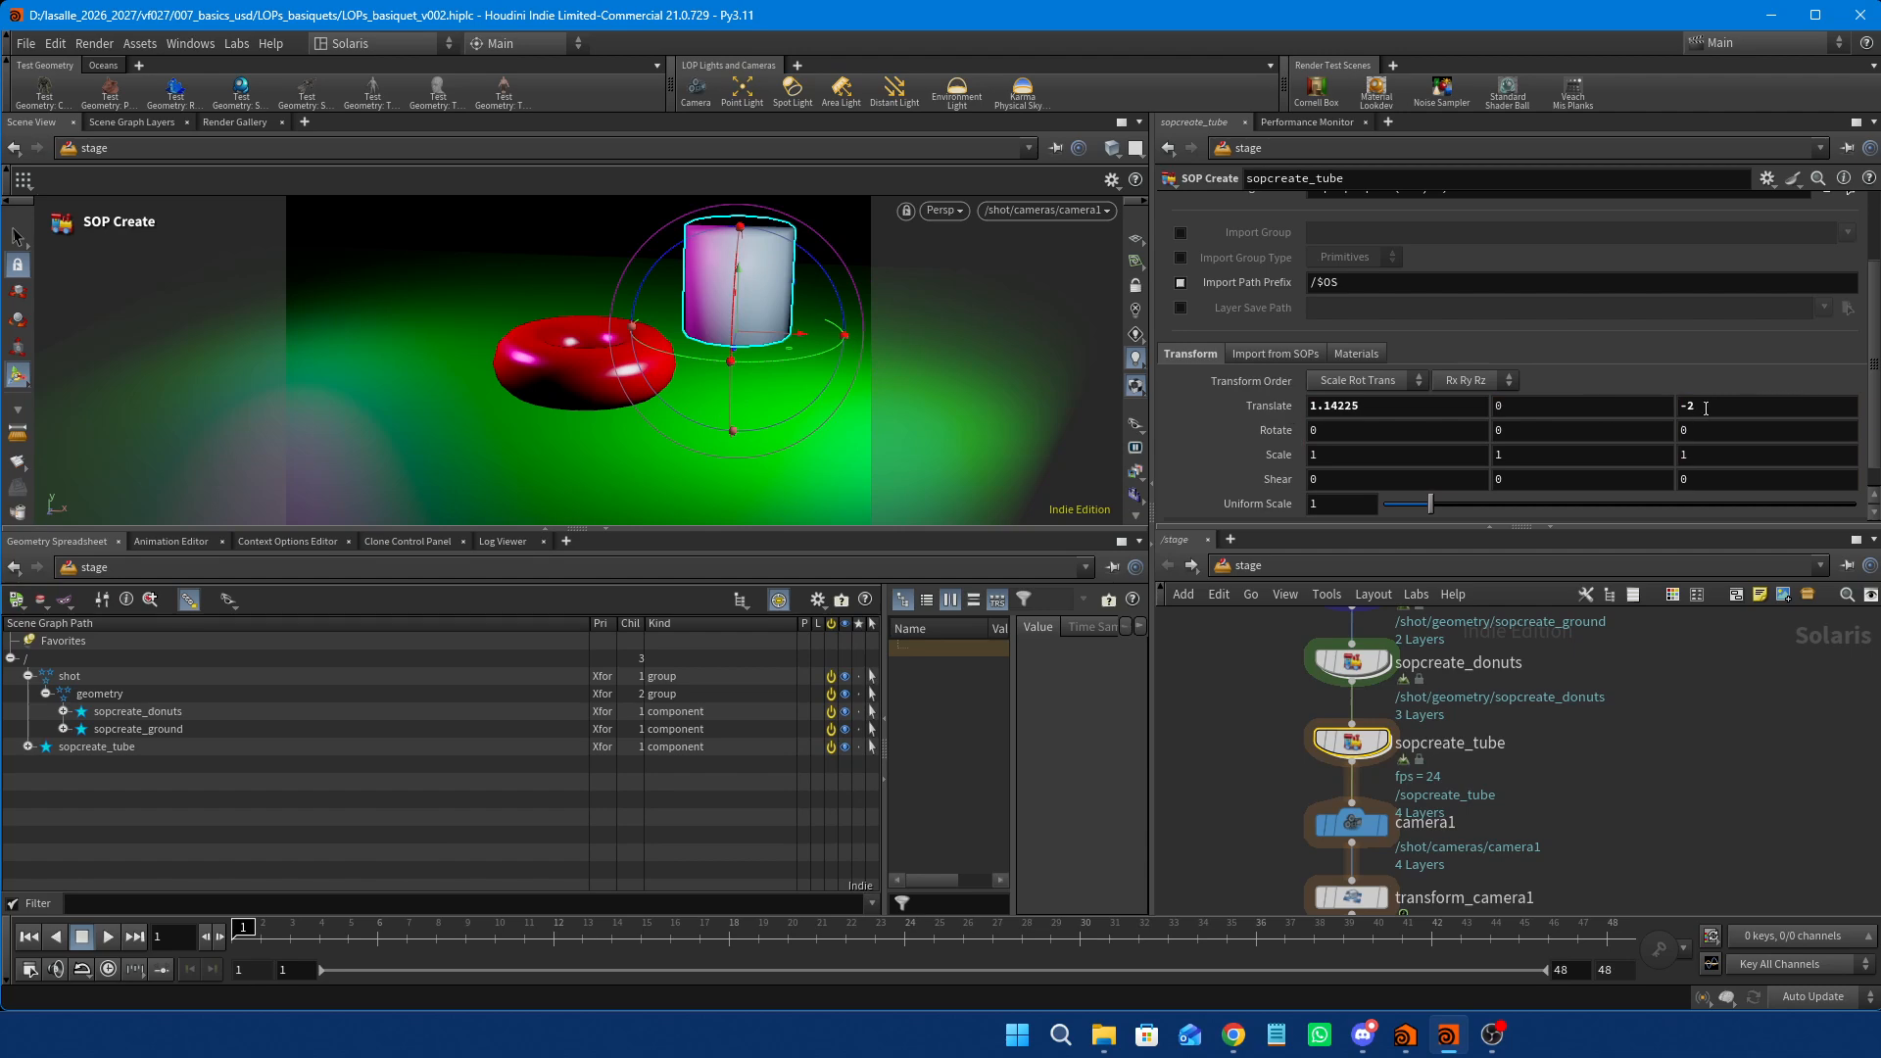
pyautogui.click(1756, 422)
pyautogui.write('-2.2')
pyautogui.press('Return')
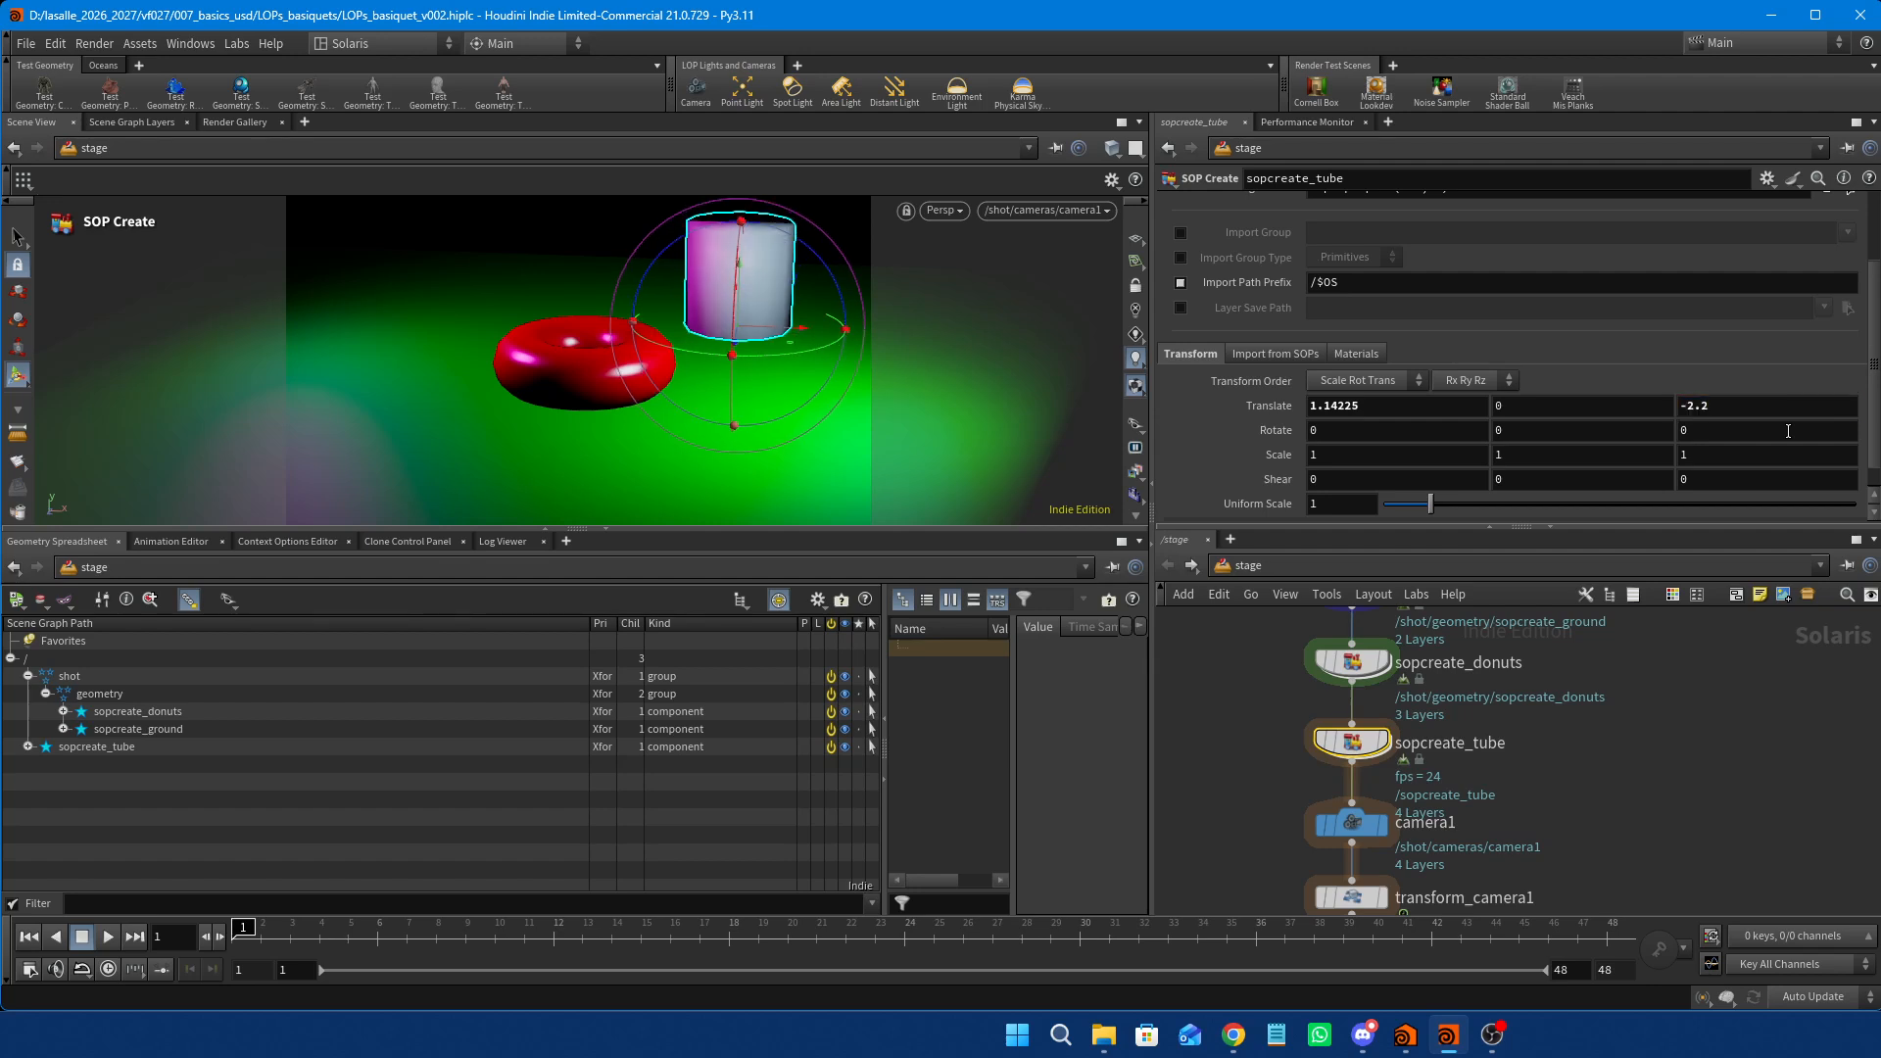
# Push the tube further back by setting its Translate Z to -2.5.
pyautogui.click(1785, 412)
pyautogui.press('BackSpace')
pyautogui.write('5')
pyautogui.press('Return')
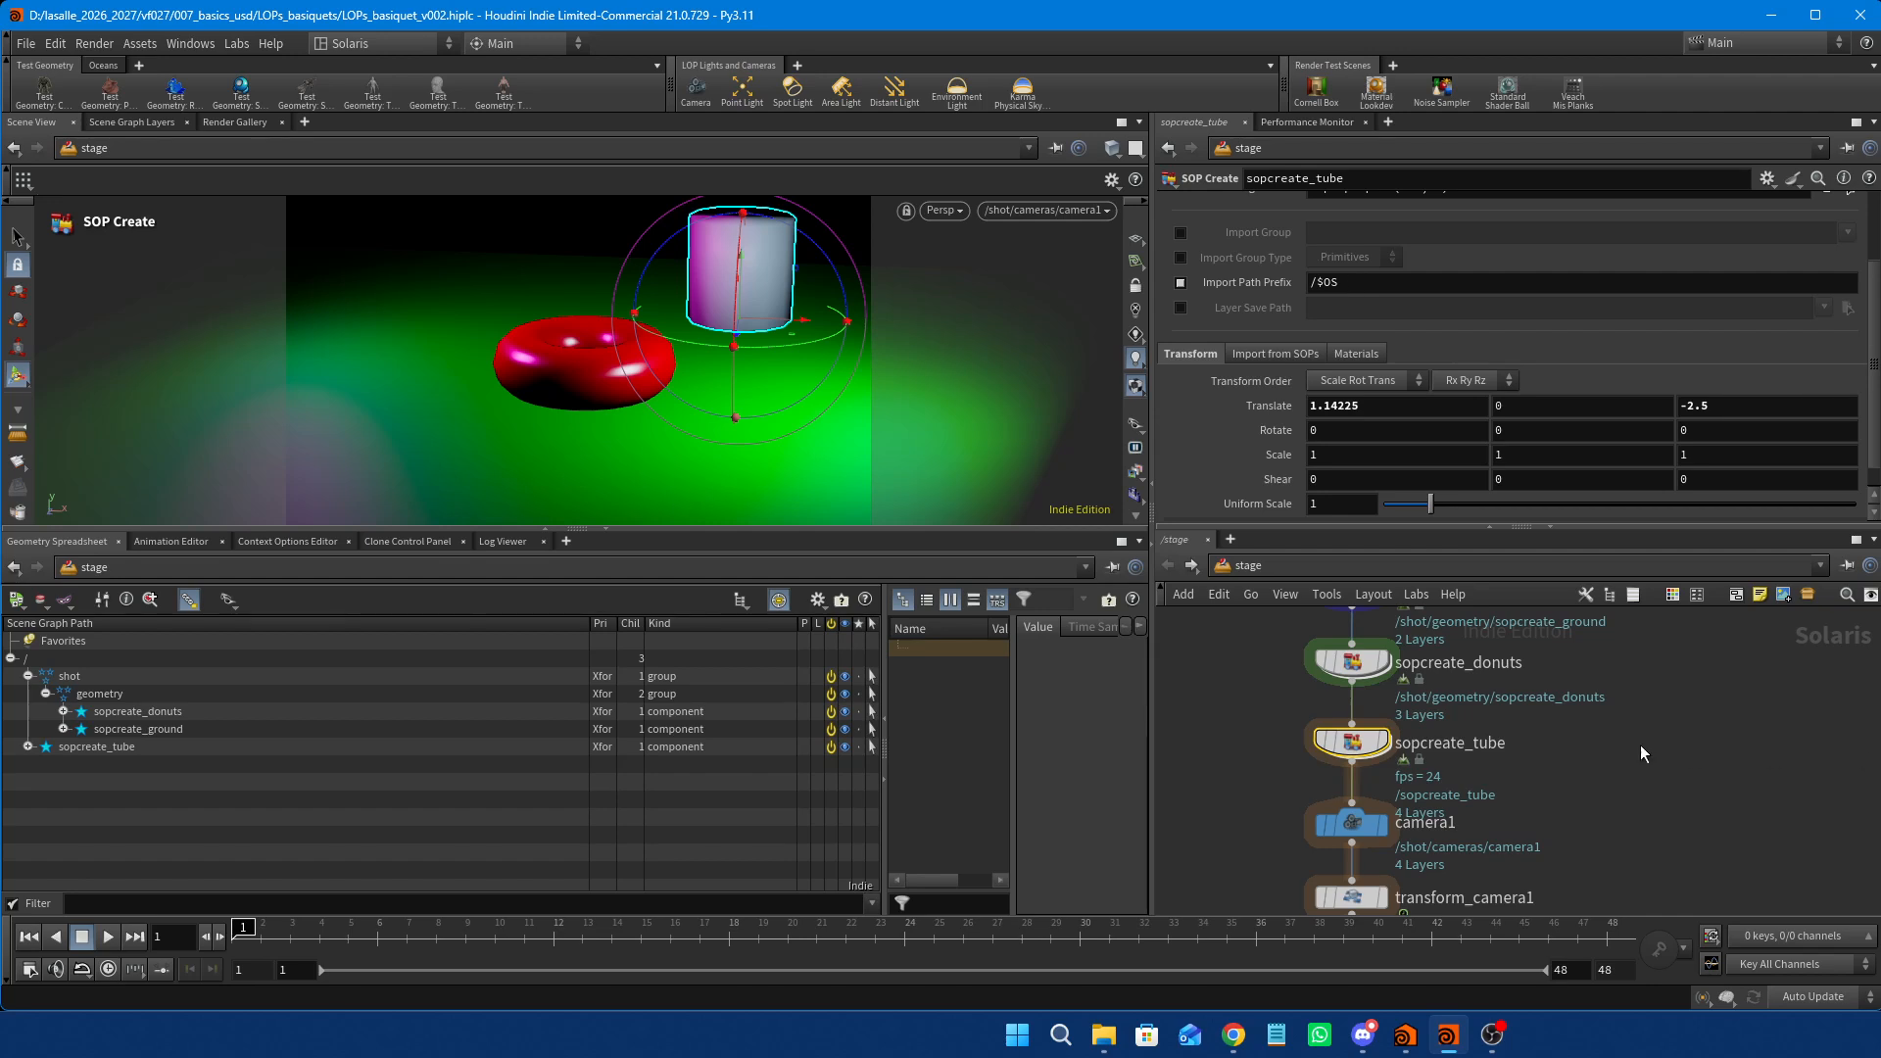
# Pull sopcreate_ground, sopcreate_donuts and sopcreate_tube out into a separate side branch, leaving primitive1 wired directly to camera1.
pyautogui.scroll(-2, 1640, 745)
pyautogui.scroll(-1, 1554, 742)
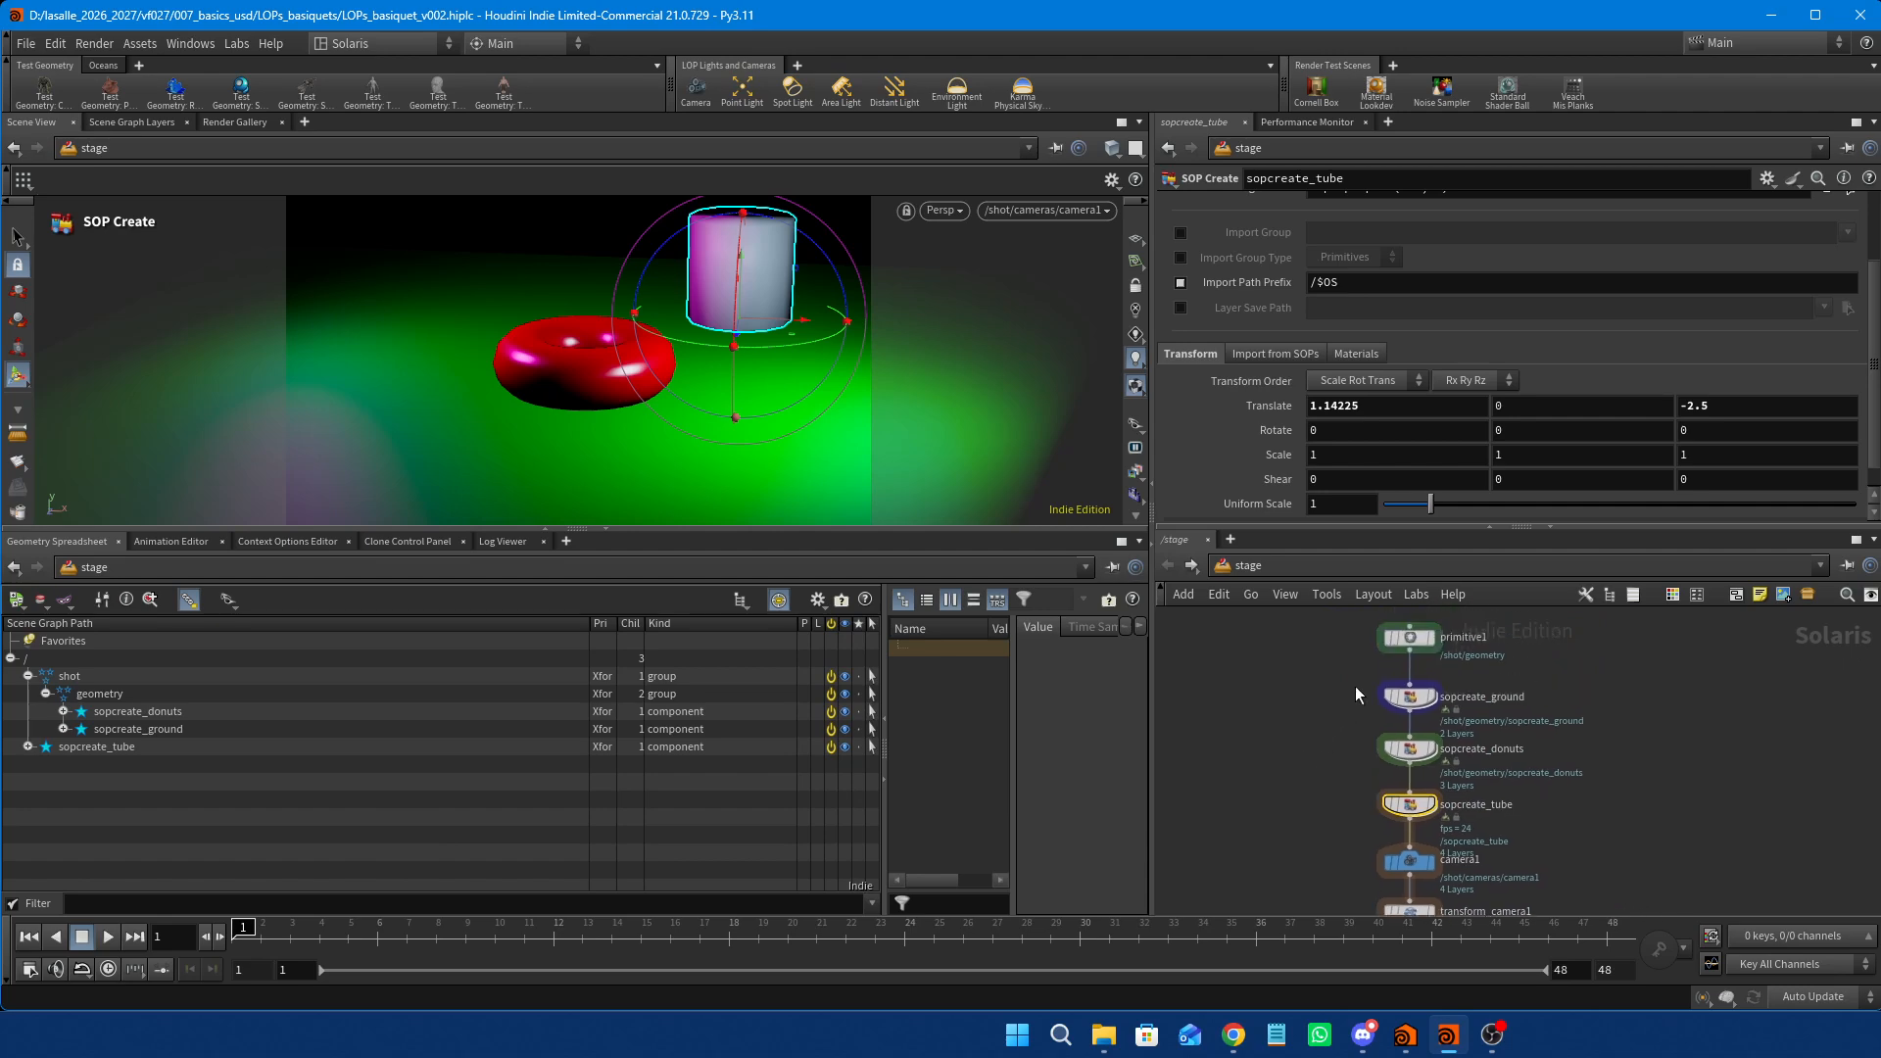
pyautogui.moveTo(1354, 686); pyautogui.dragTo(1553, 806)
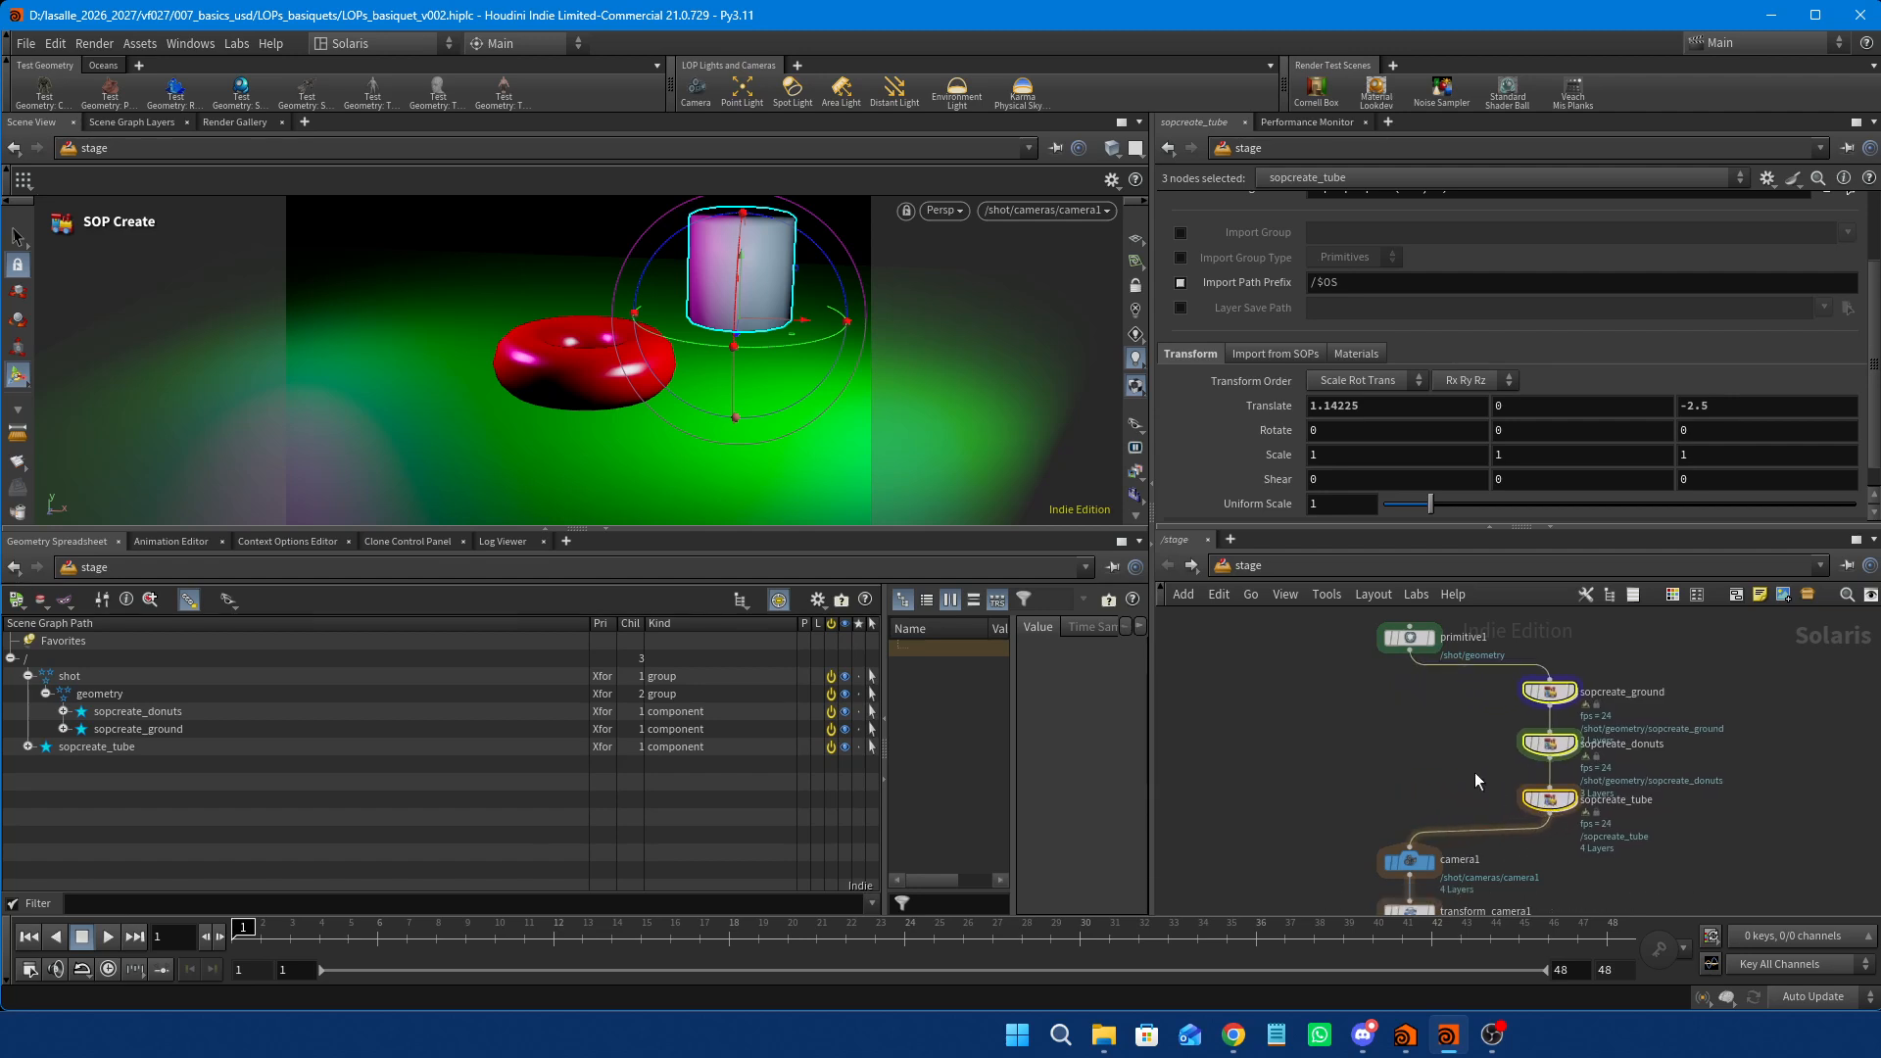
pyautogui.moveTo(1503, 662); pyautogui.dragTo(1423, 744)
pyautogui.press('Escape')
pyautogui.click(1448, 739)
pyautogui.moveTo(1523, 667); pyautogui.dragTo(1405, 830)
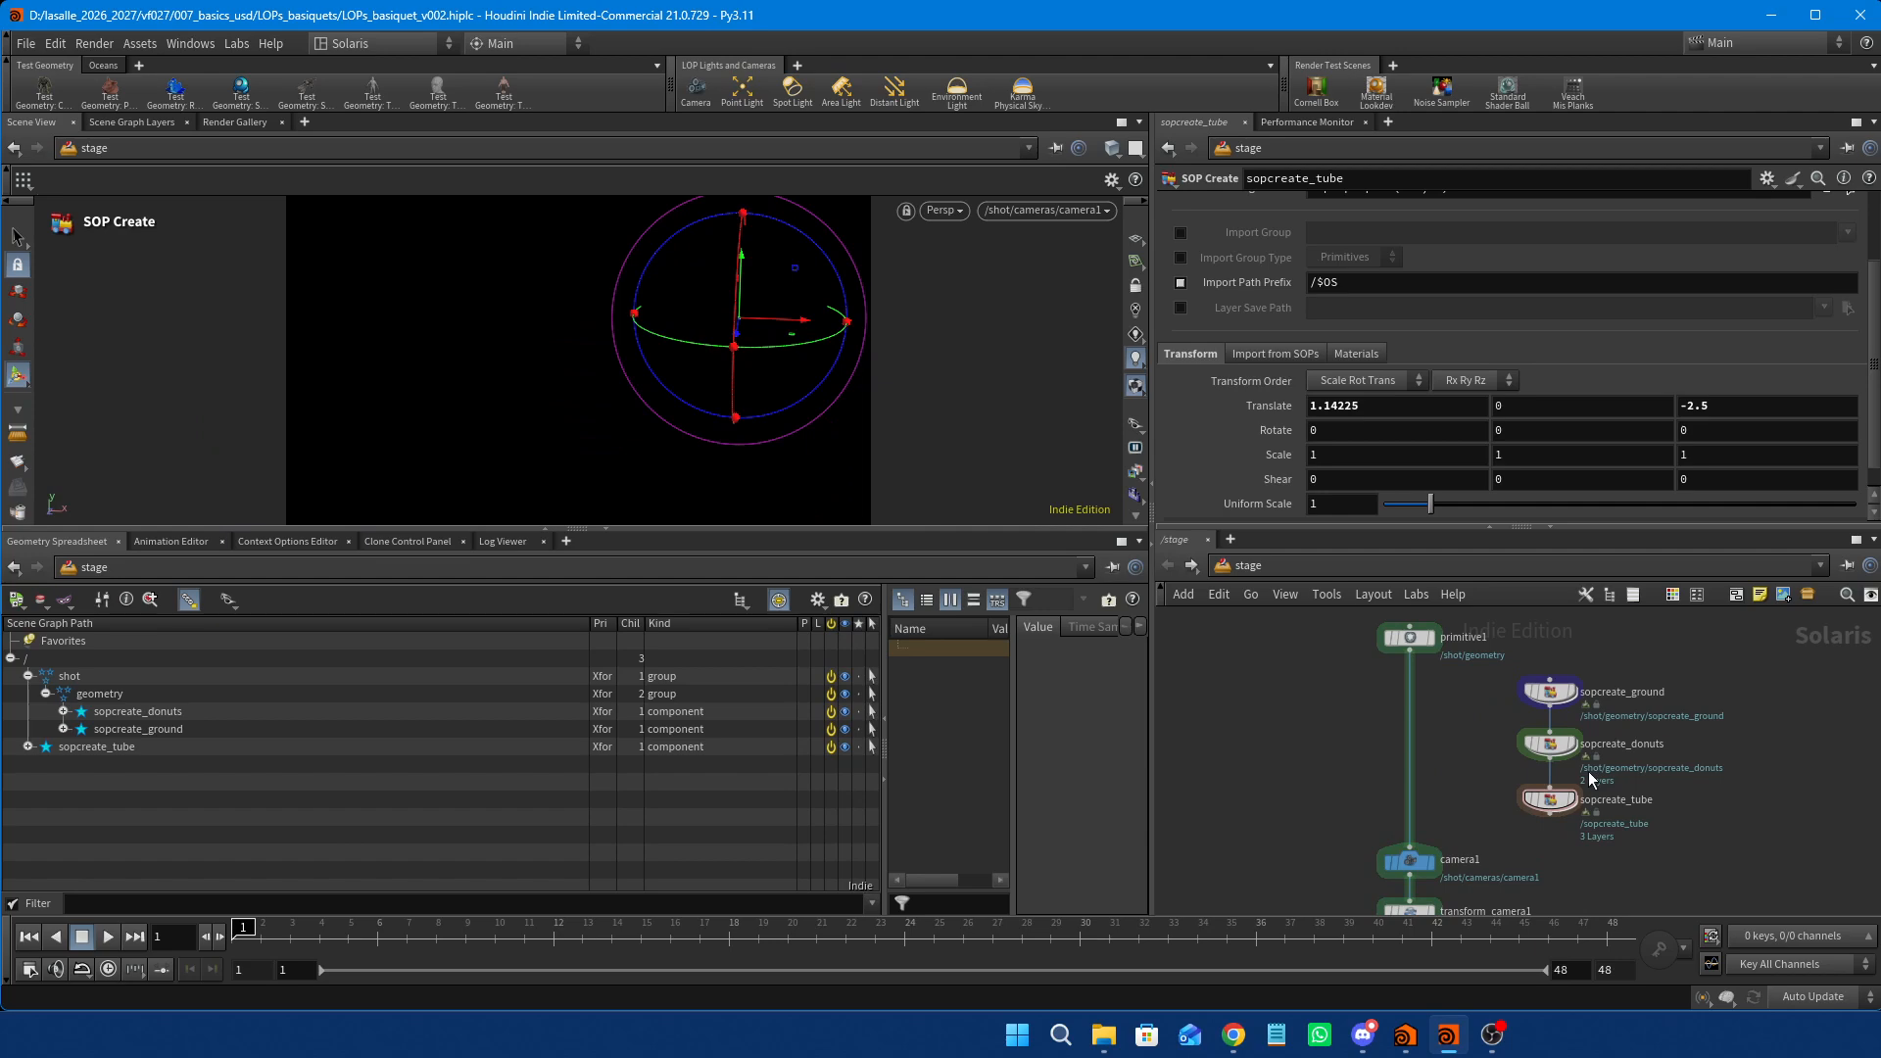
# Move primitive1 and the three-node SOP Create branch slightly up to leave space above camera1.
pyautogui.scroll(2, 1450, 723)
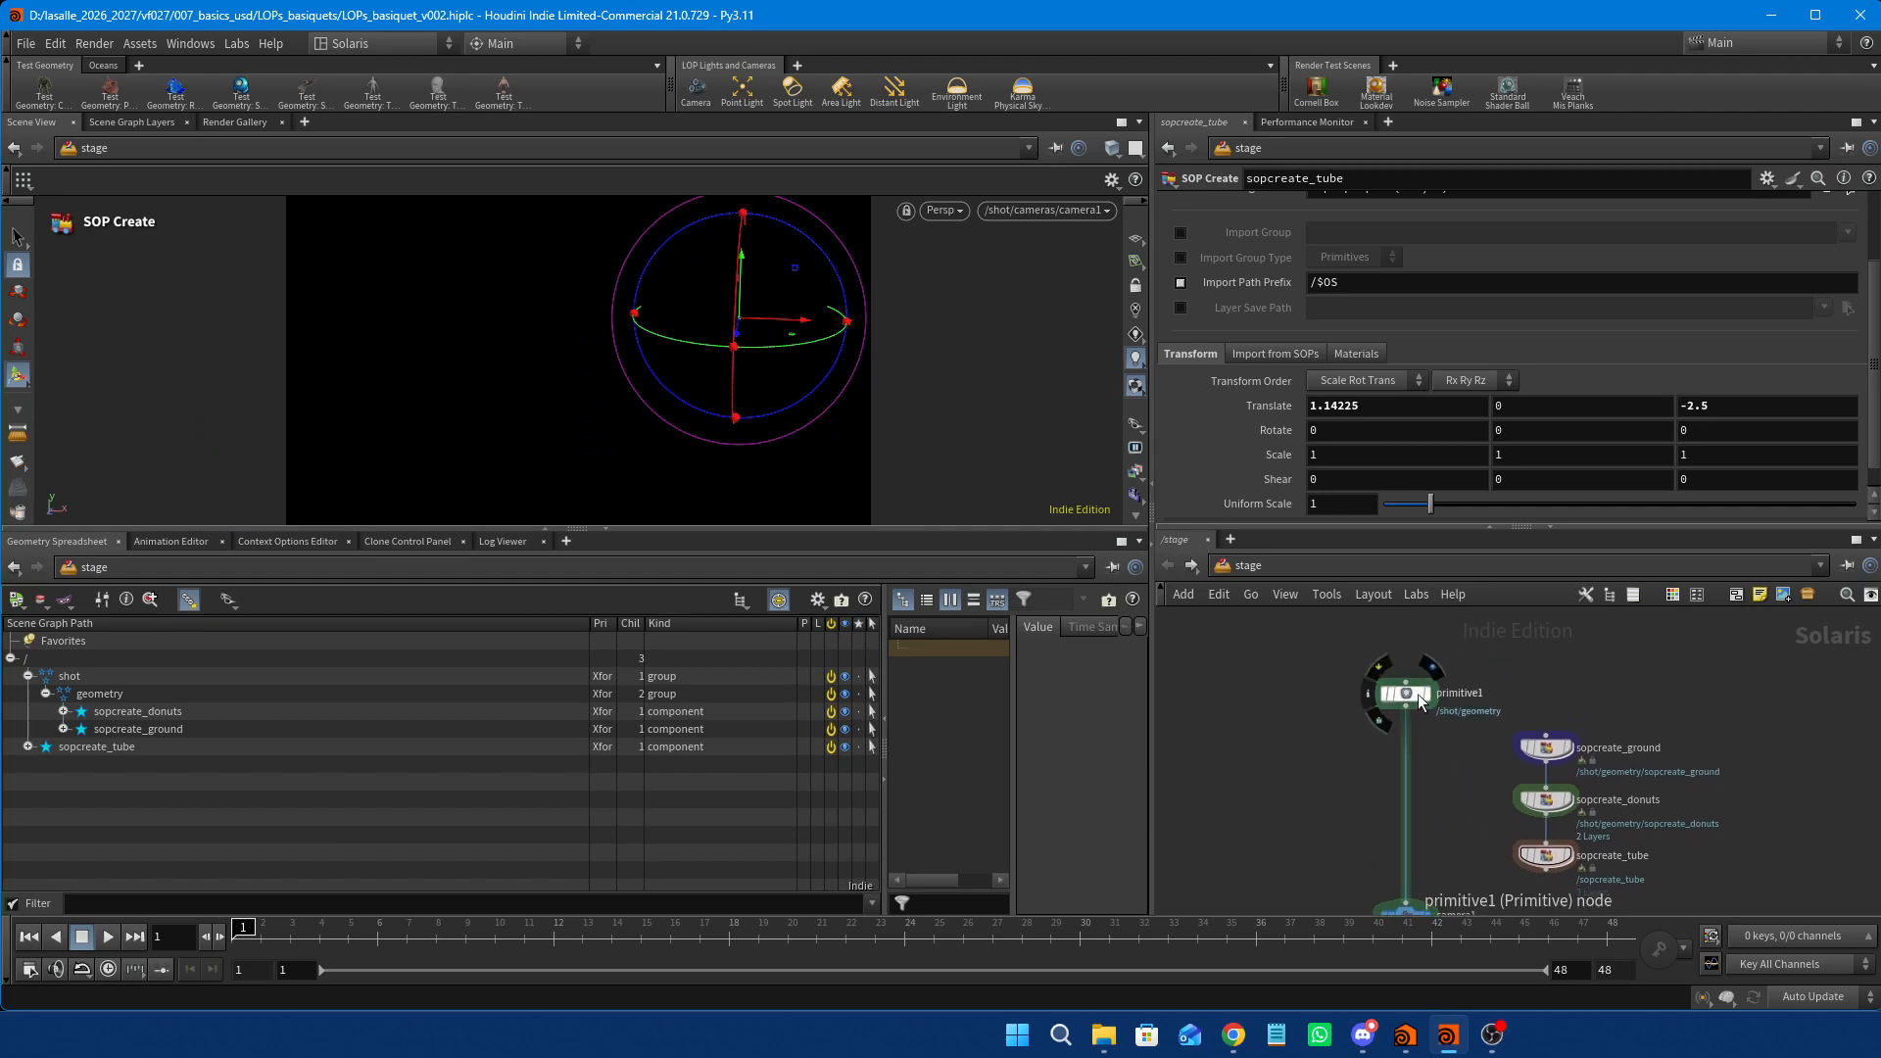
pyautogui.moveTo(1418, 694); pyautogui.dragTo(1415, 668)
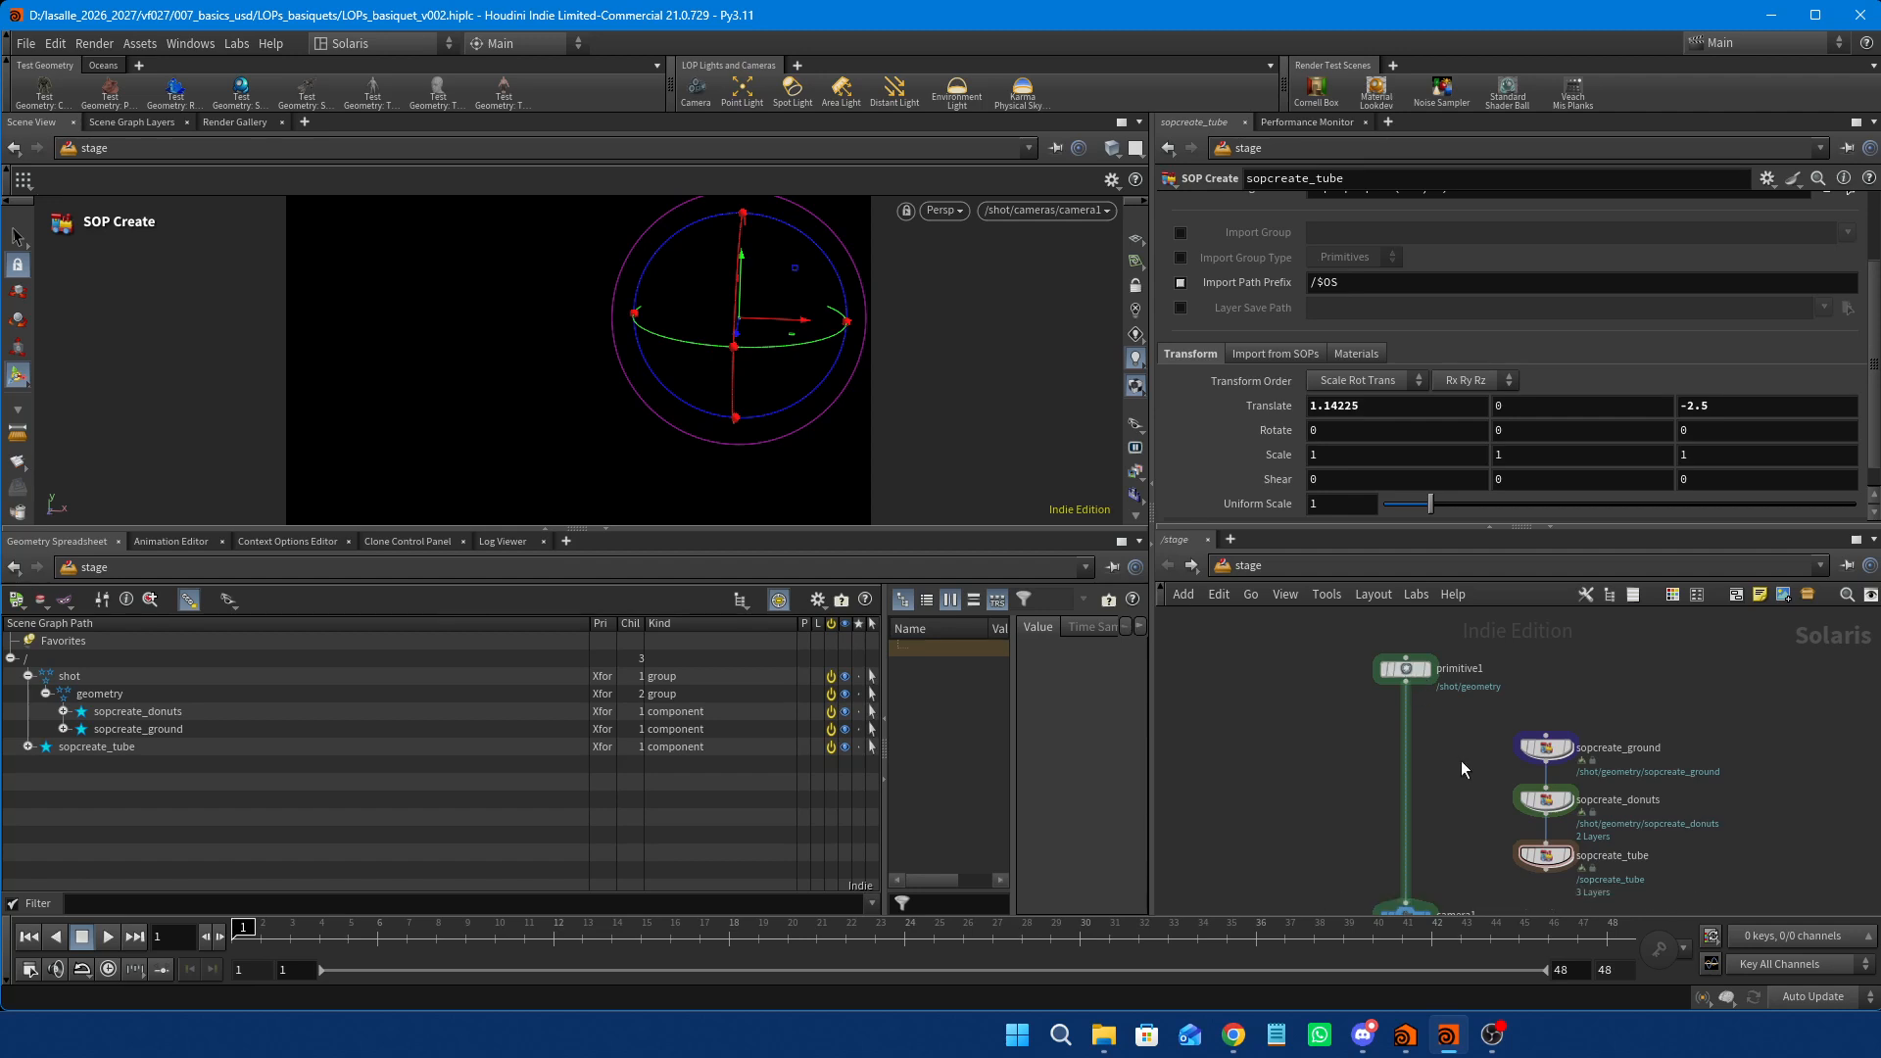
pyautogui.moveTo(1464, 769); pyautogui.dragTo(1432, 704, button='middle')
pyautogui.moveTo(1458, 658); pyautogui.dragTo(1522, 776)
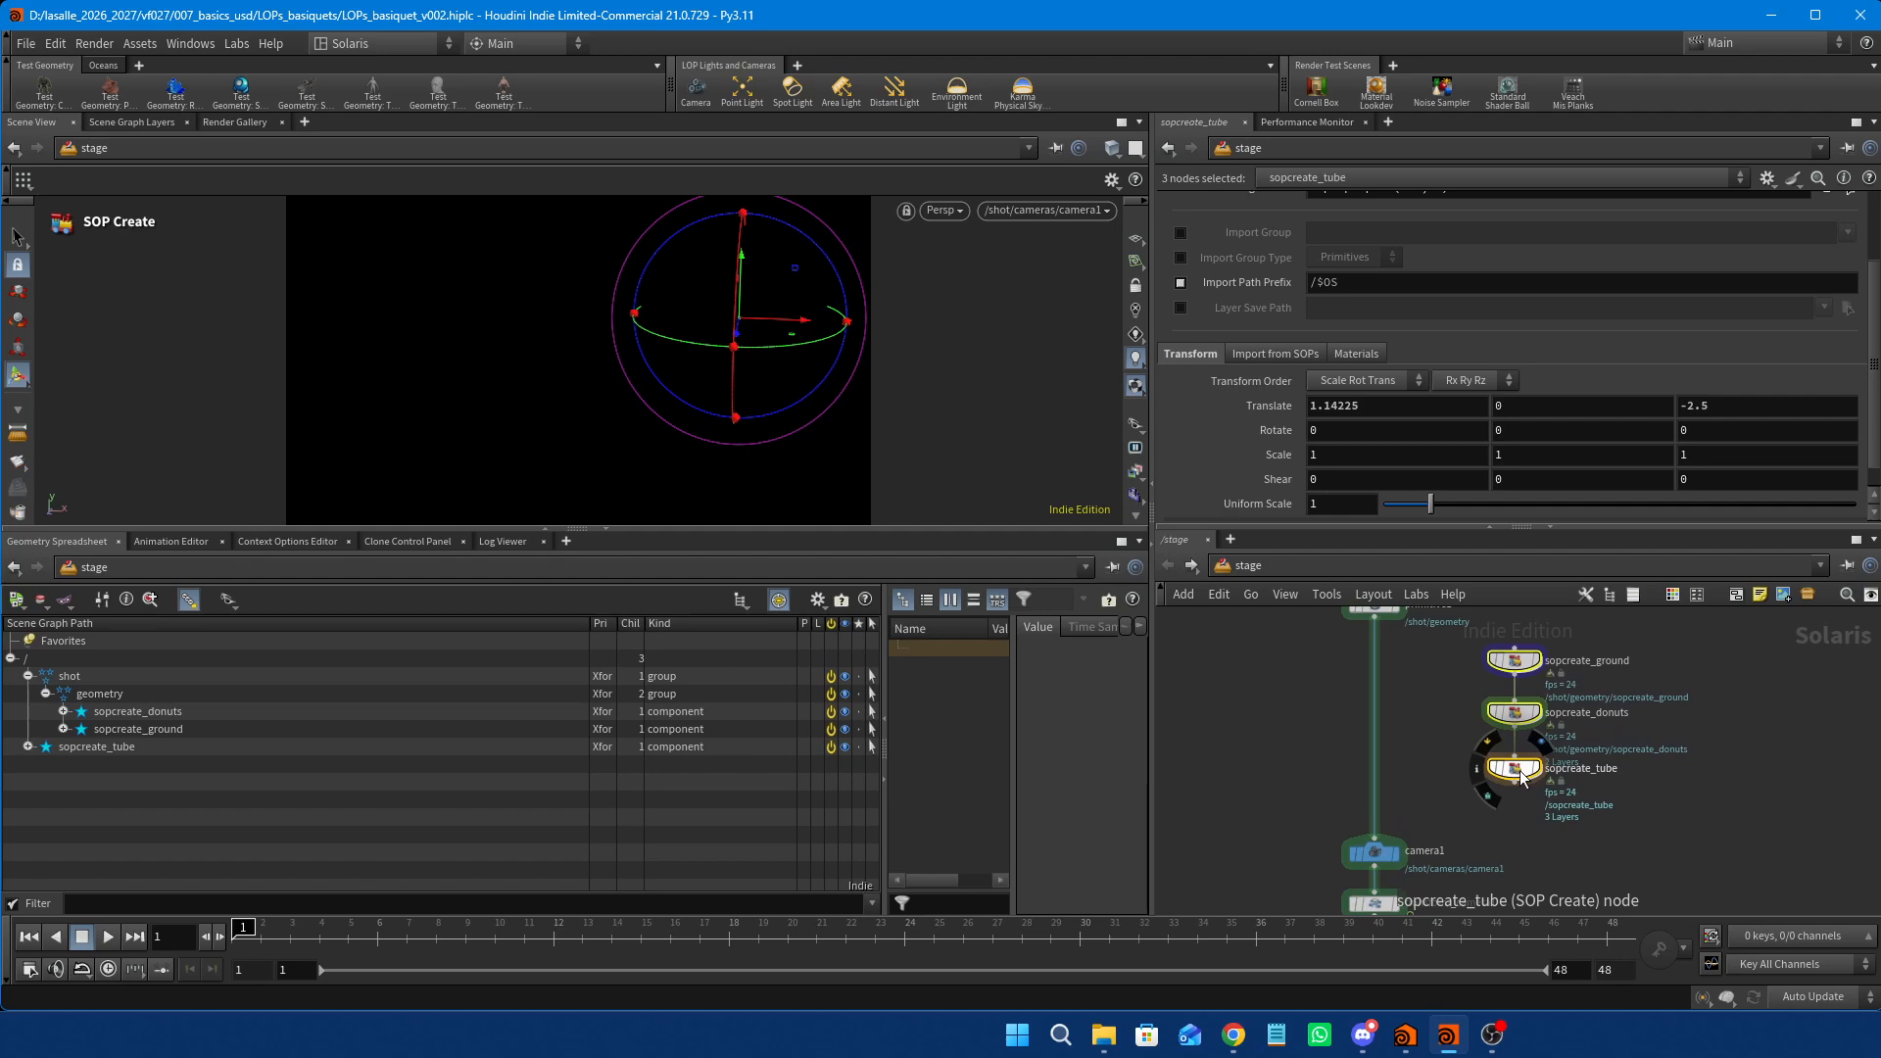
# Insert a Graft Branches node on the wire between primitive1 and camera1, placed just above camera1.
pyautogui.click(1297, 780)
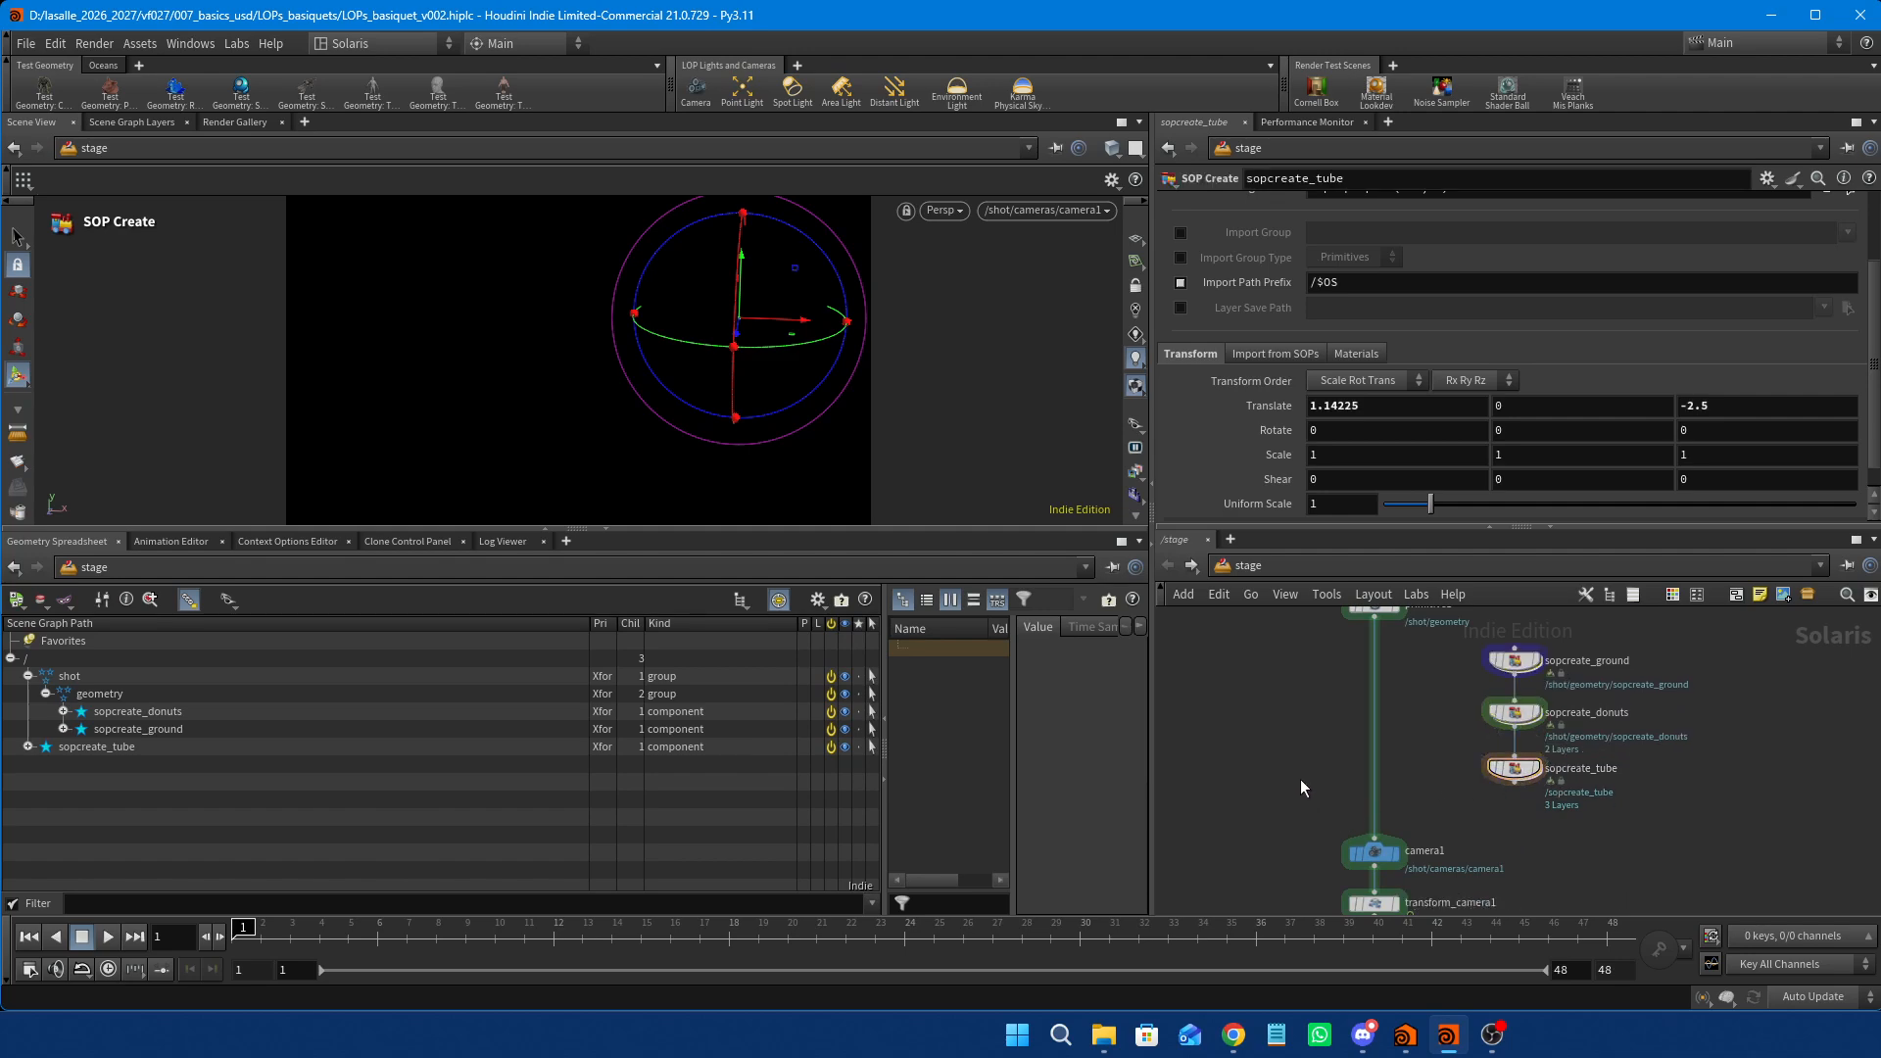
pyautogui.press('Tab')
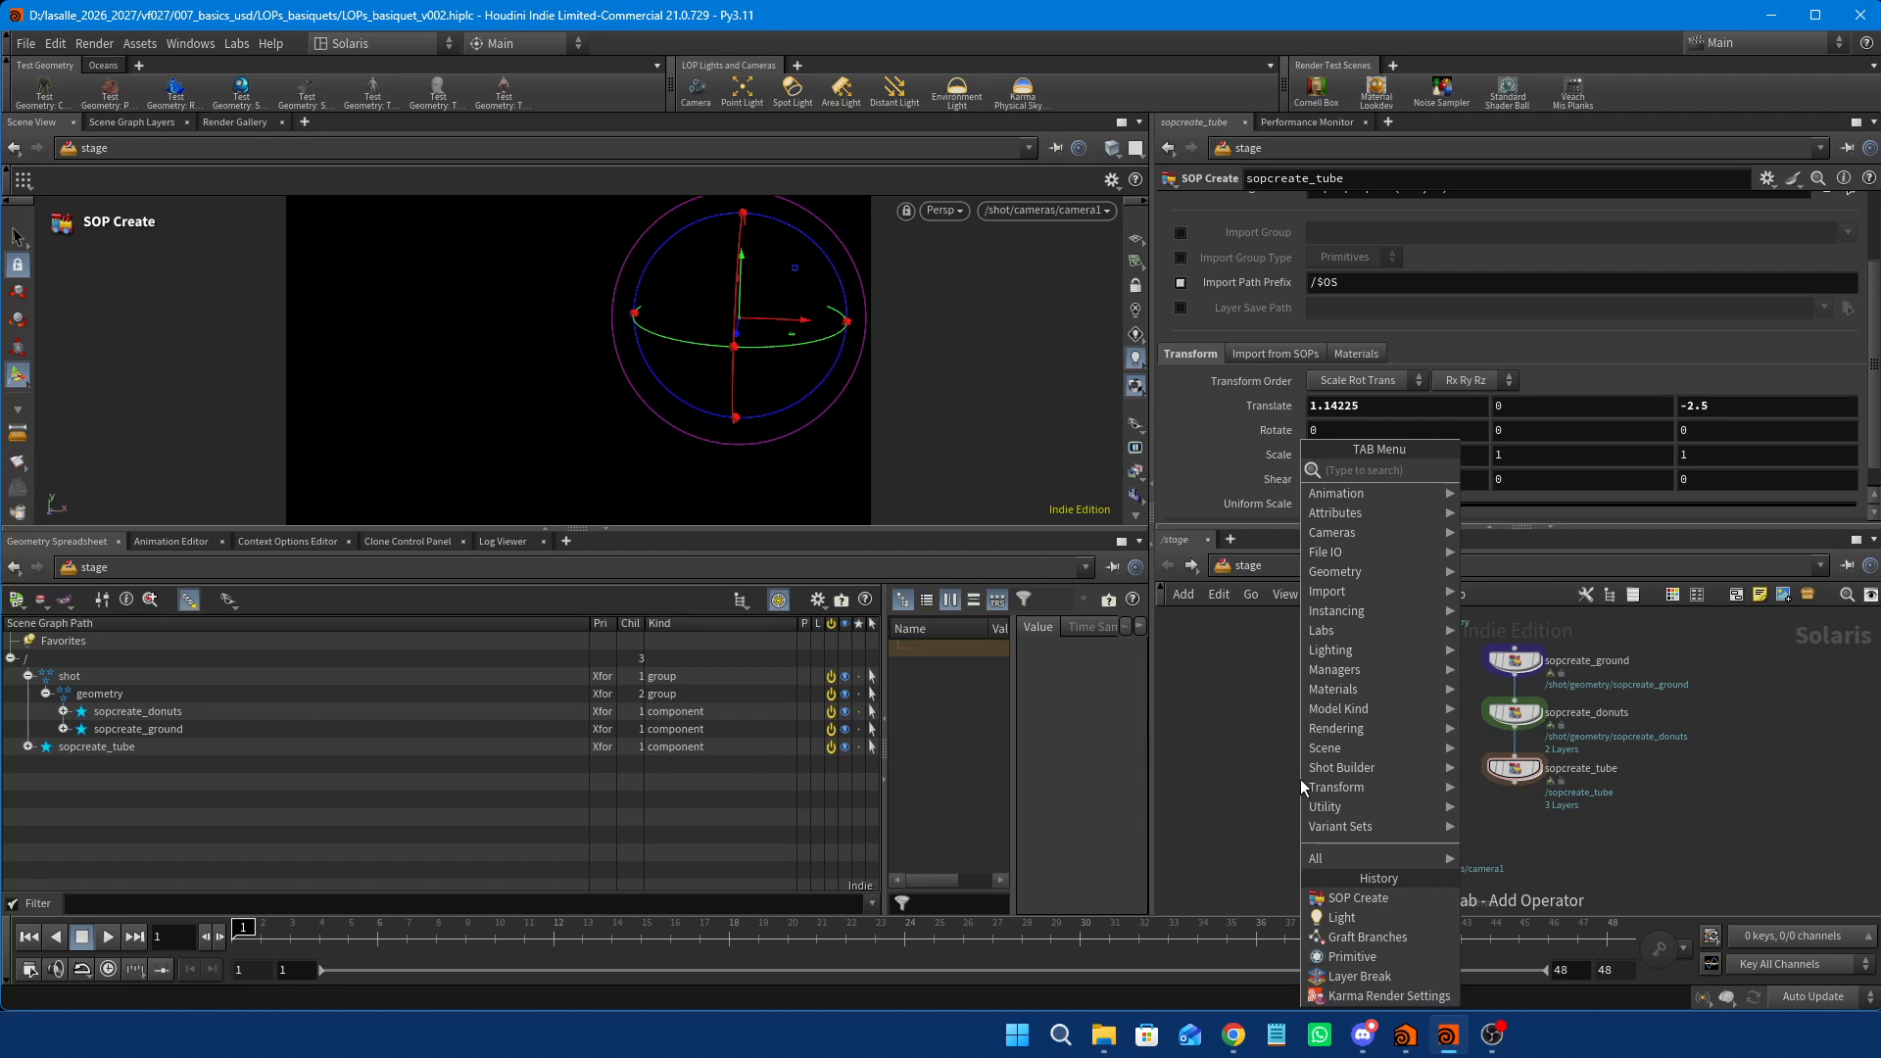
pyautogui.write('graft')
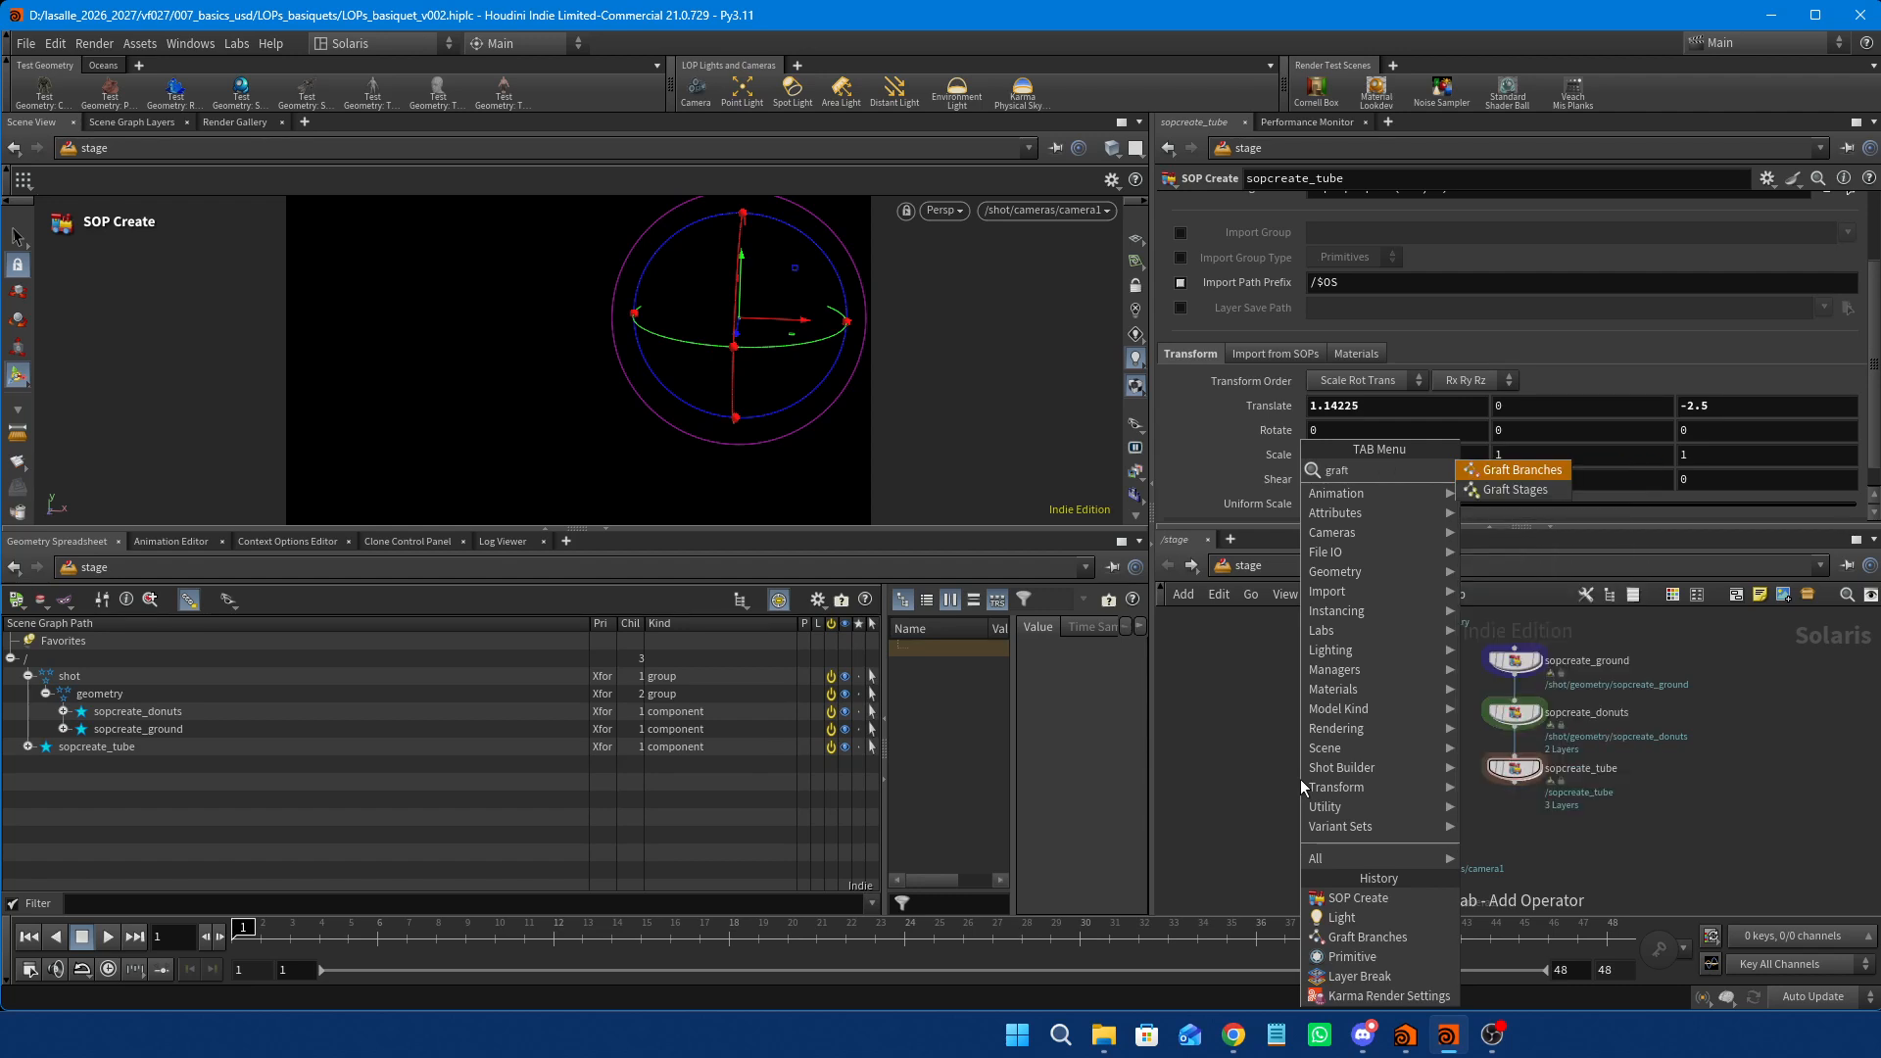
pyautogui.click(1513, 469)
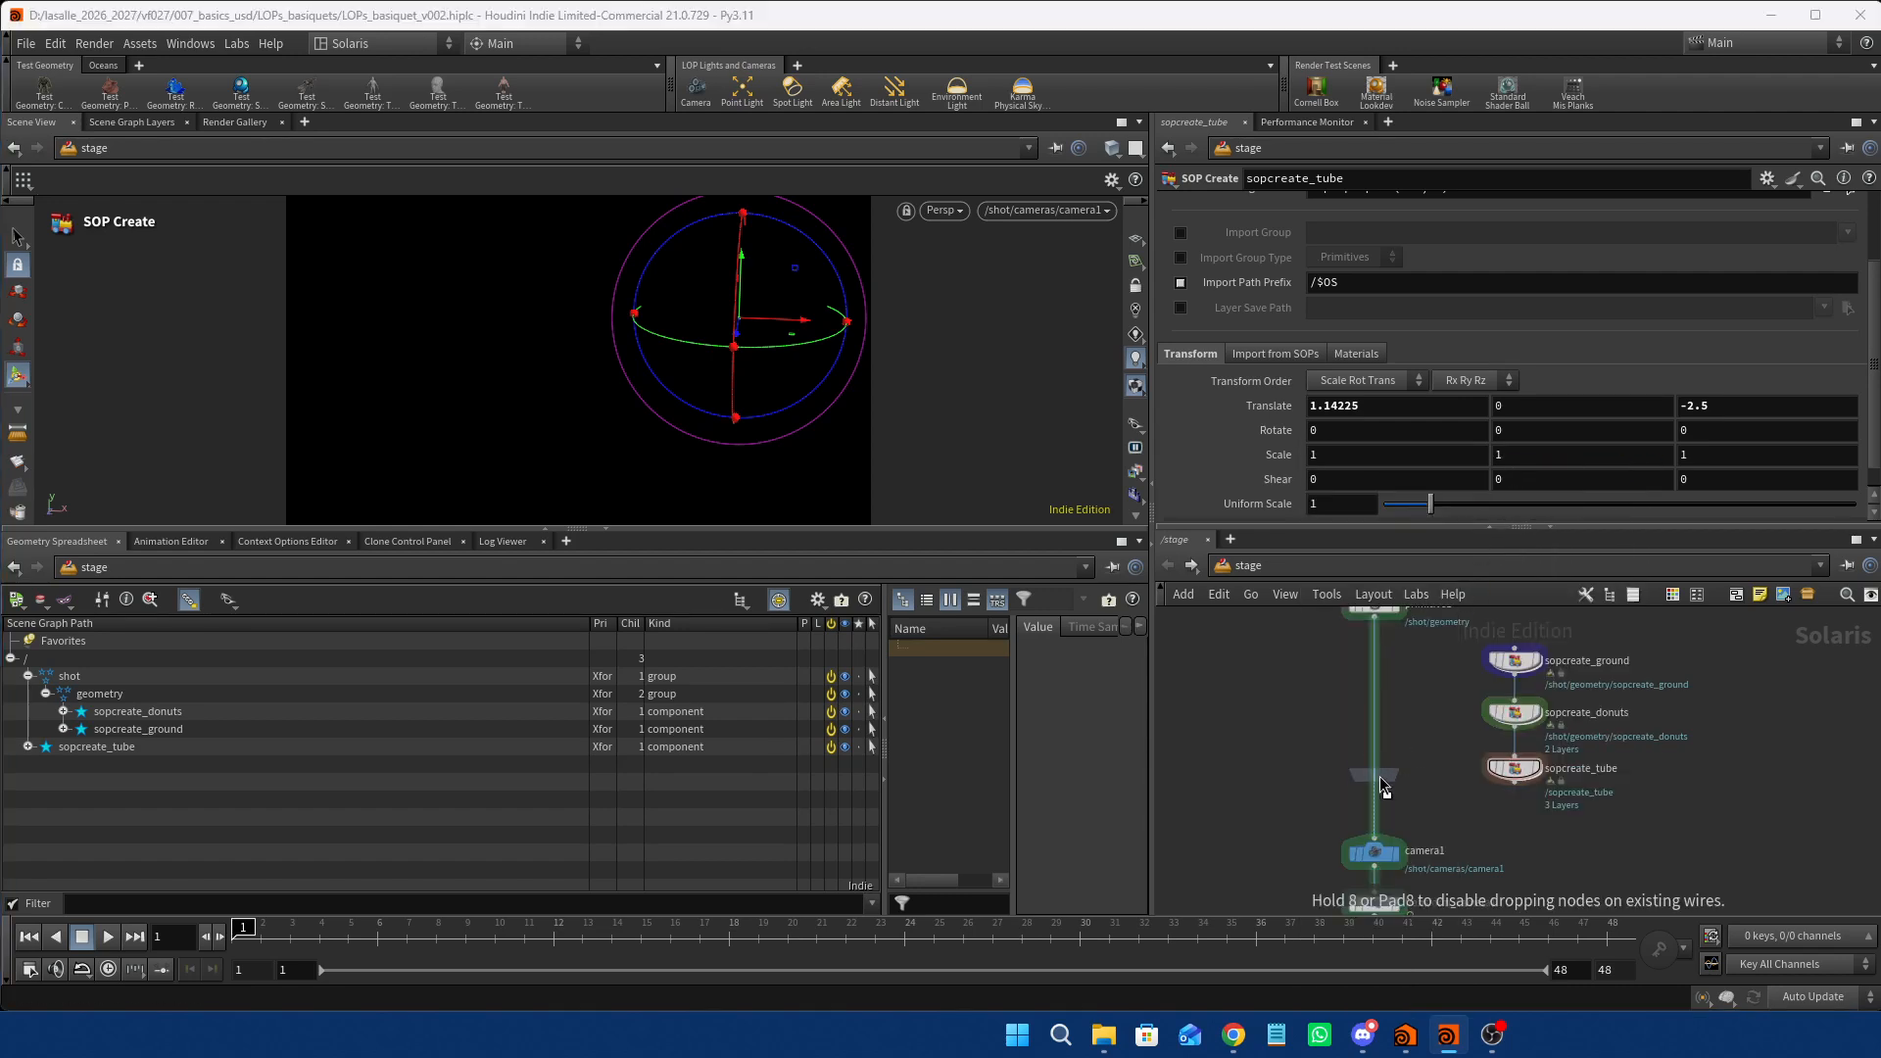
pyautogui.click(1373, 790)
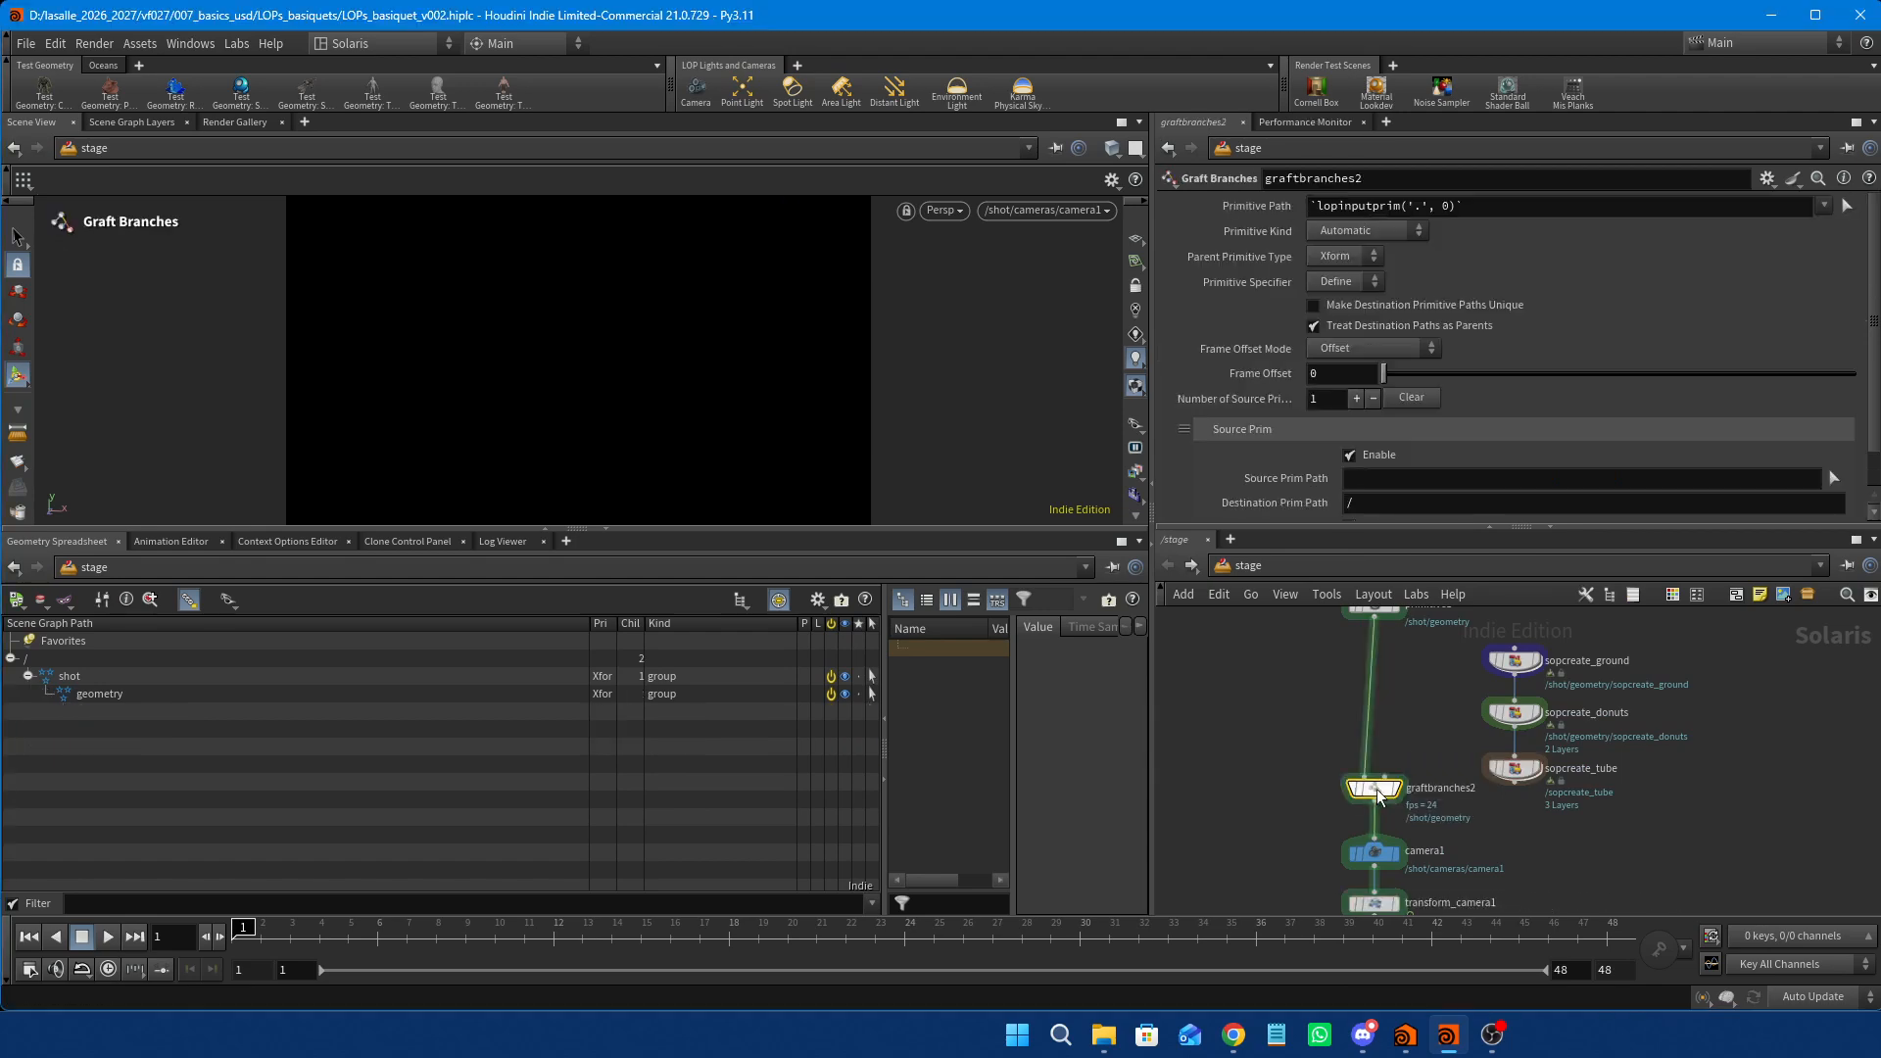
pyautogui.moveTo(1373, 785); pyautogui.dragTo(1373, 796)
# Connect sopcreate_tube's output to the second input of graftbranches2, and tidy the positions of the SOP Create branch and primitive1.
pyautogui.moveTo(1522, 787)
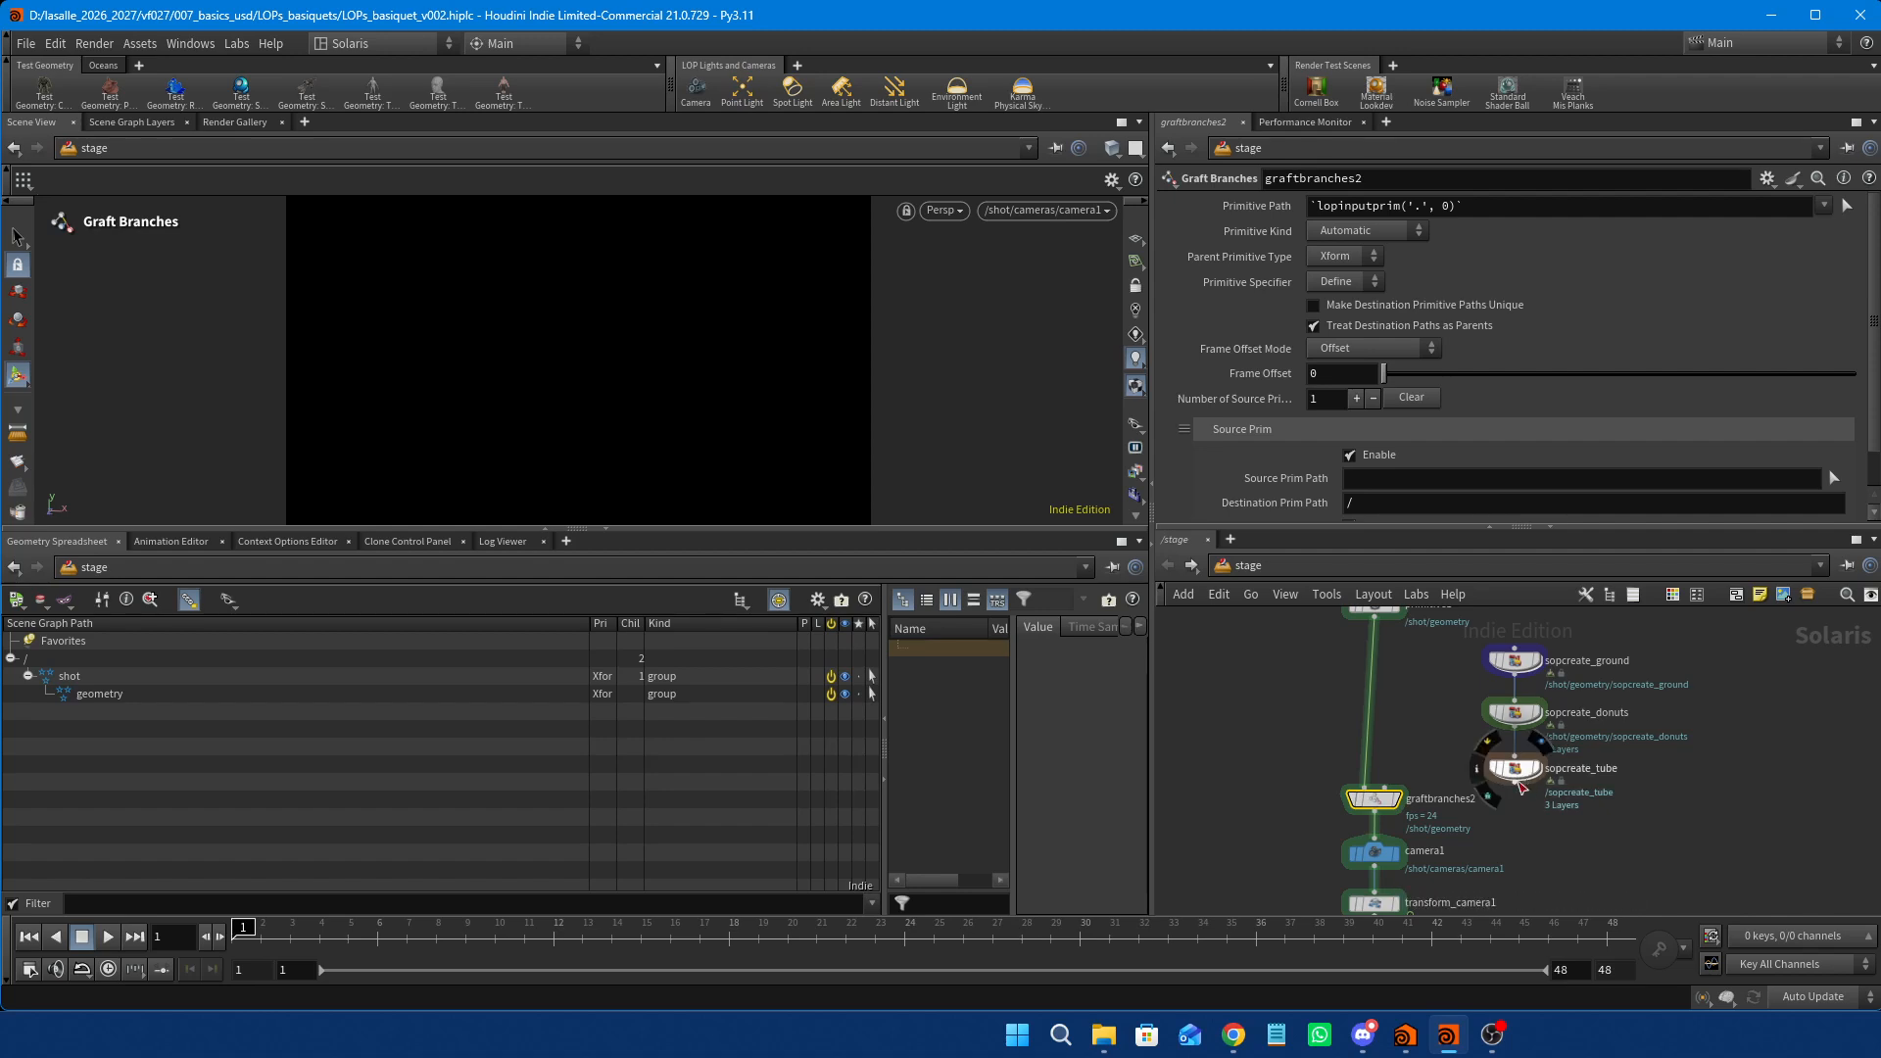
pyautogui.moveTo(1522, 787); pyautogui.dragTo(1412, 779)
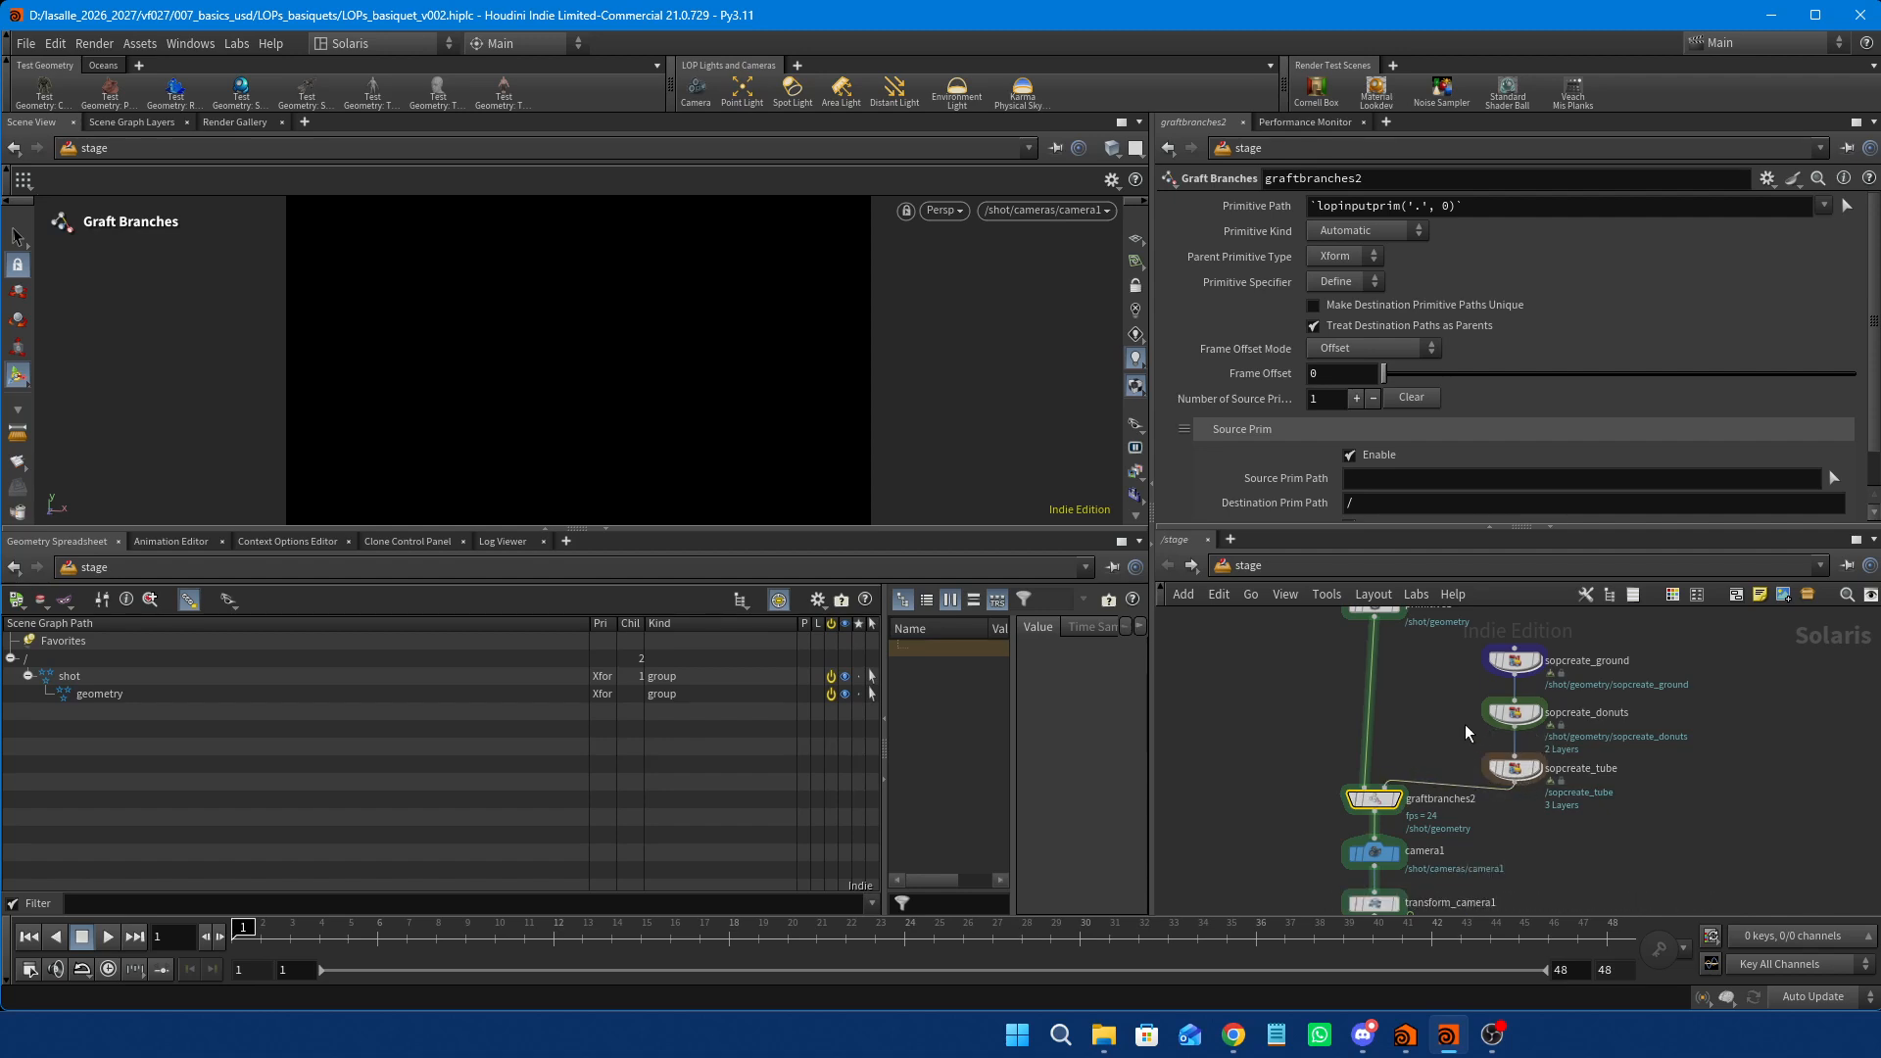
pyautogui.moveTo(1466, 733); pyautogui.dragTo(1454, 768, button='middle')
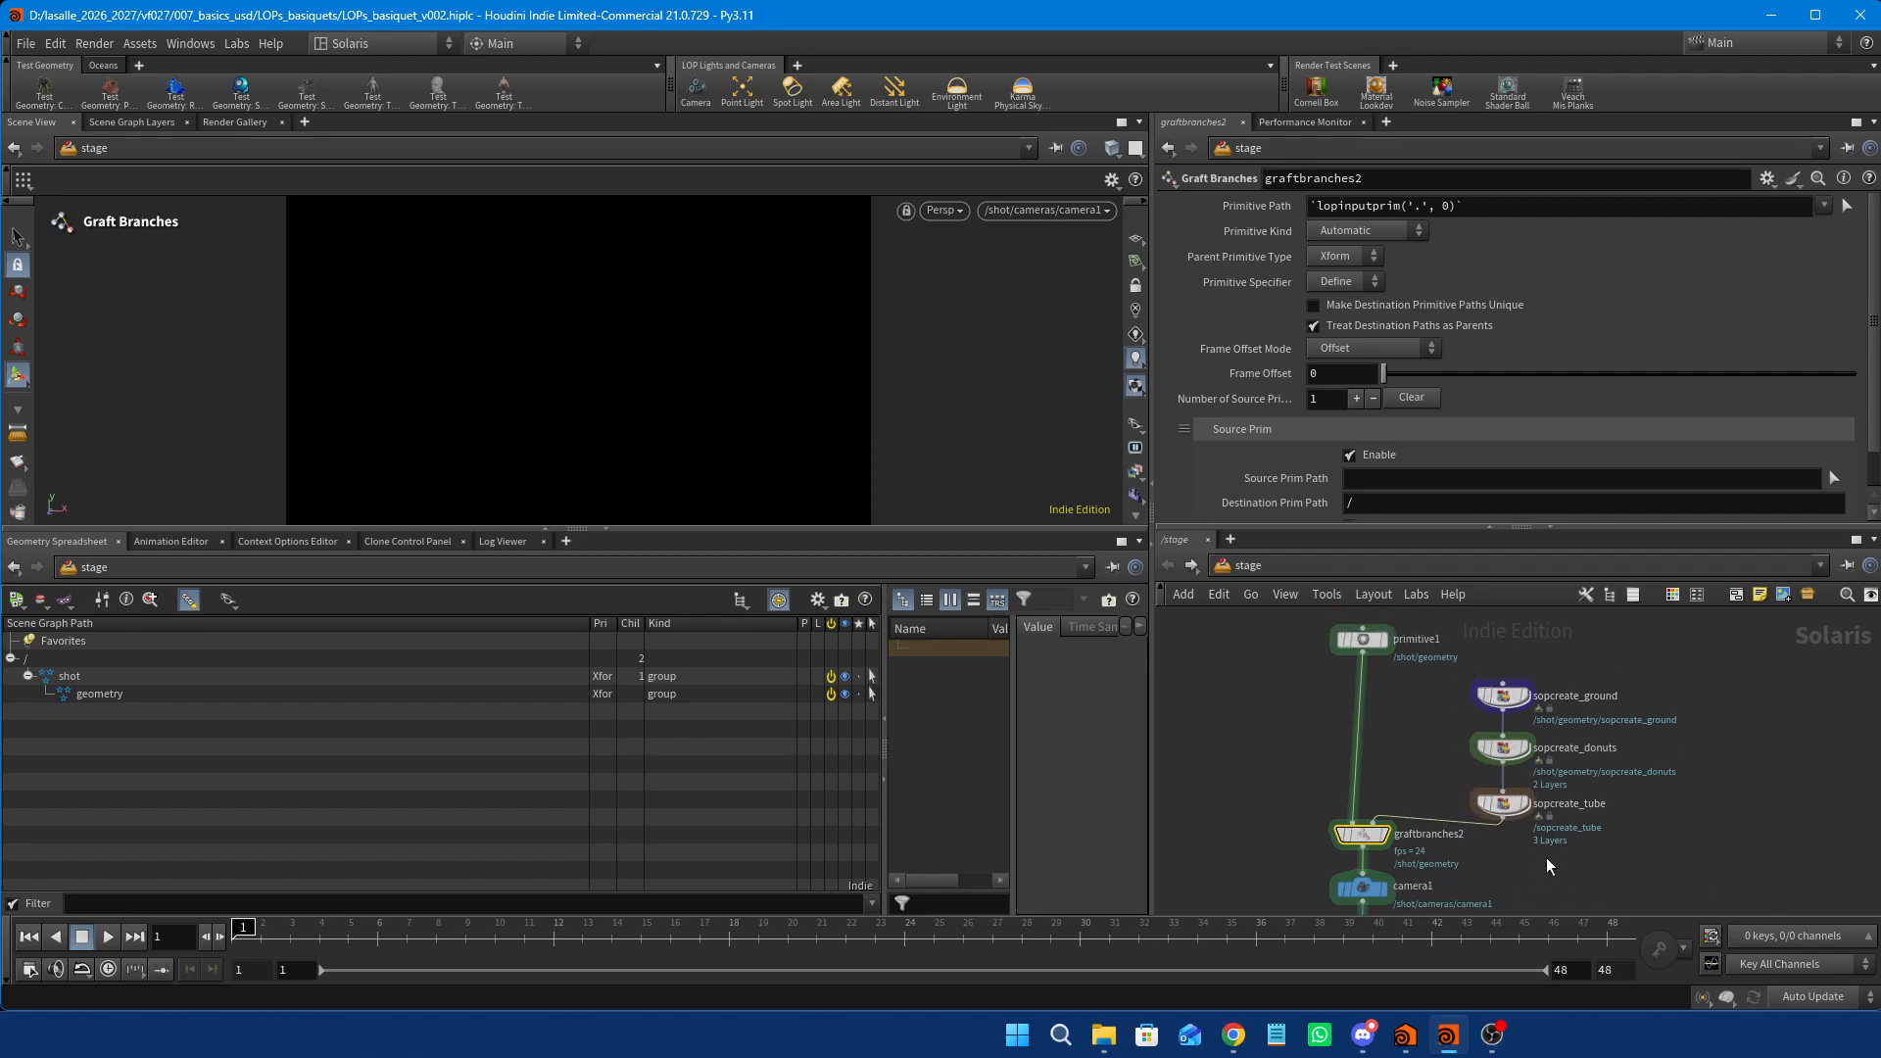
pyautogui.moveTo(1546, 856); pyautogui.dragTo(1506, 680)
pyautogui.moveTo(1367, 638); pyautogui.dragTo(1354, 643)
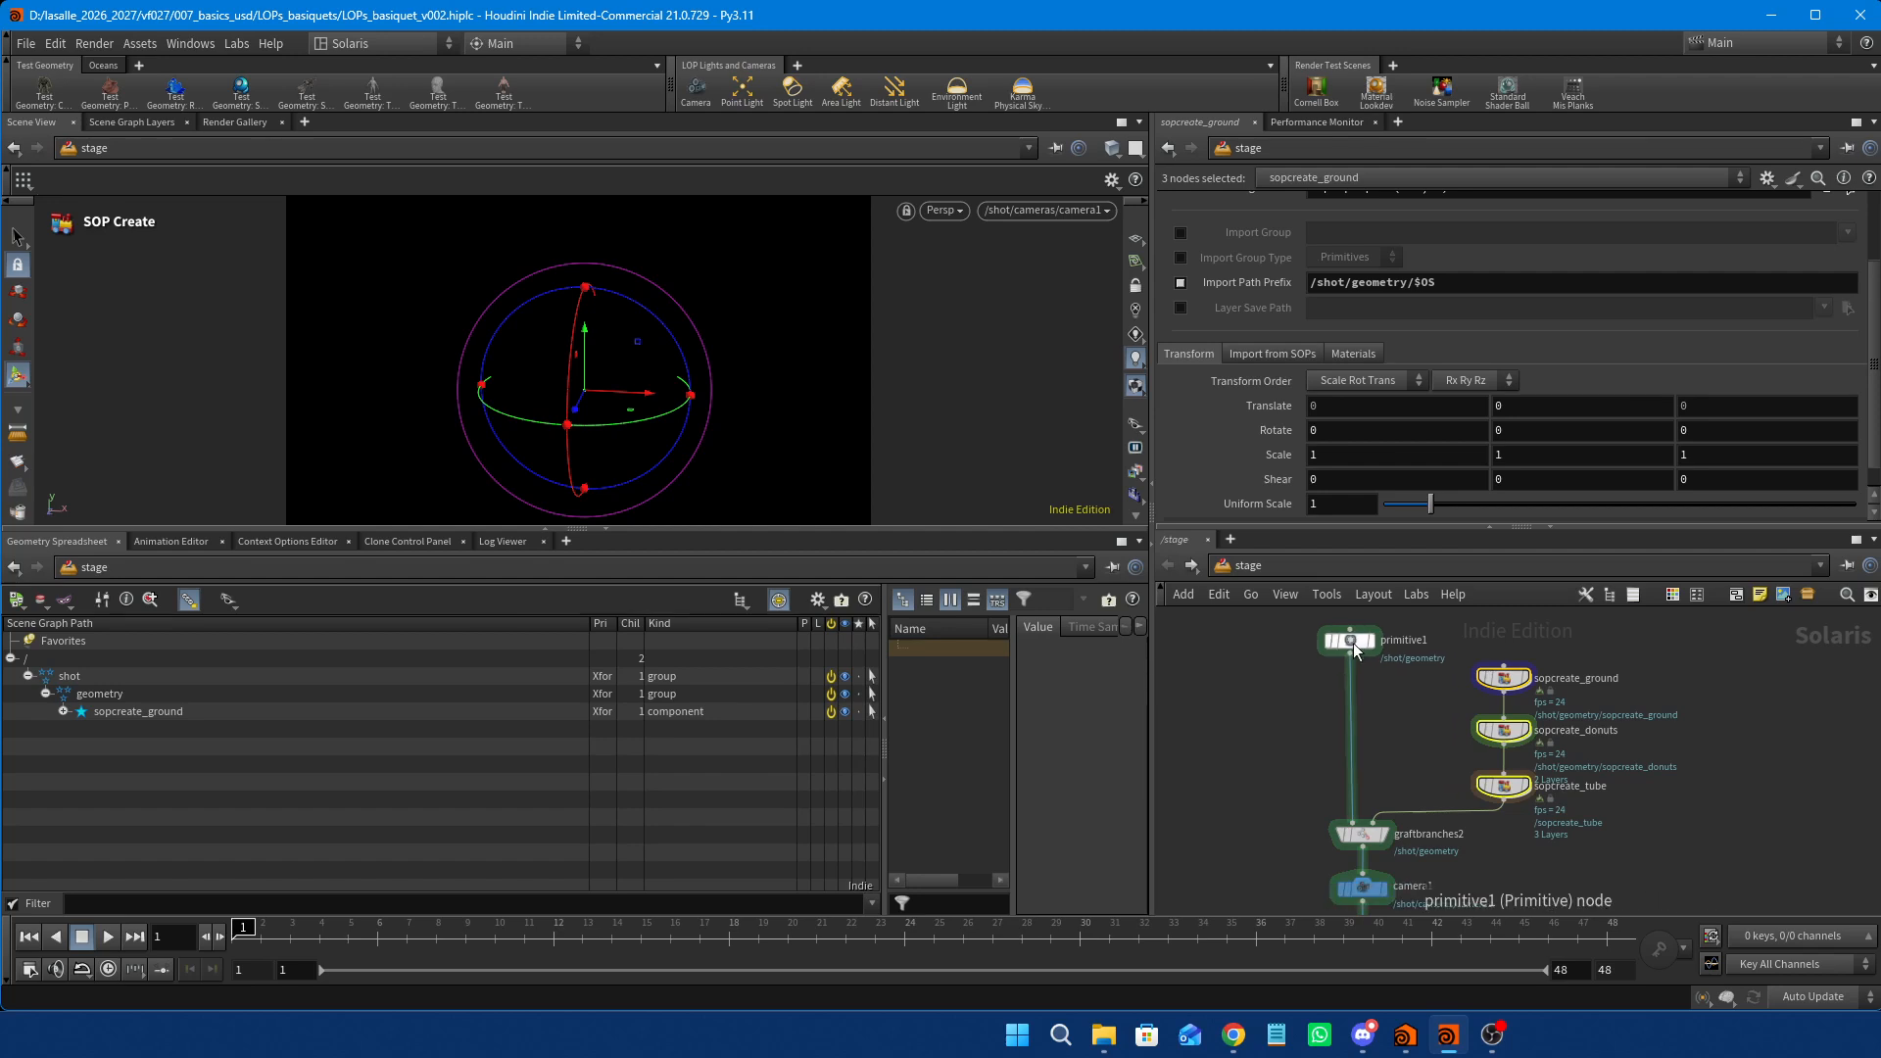
# Set graftbranches2's Primitive Path to /shot/geometry and its Source Prim Path to /.
pyautogui.click(1360, 833)
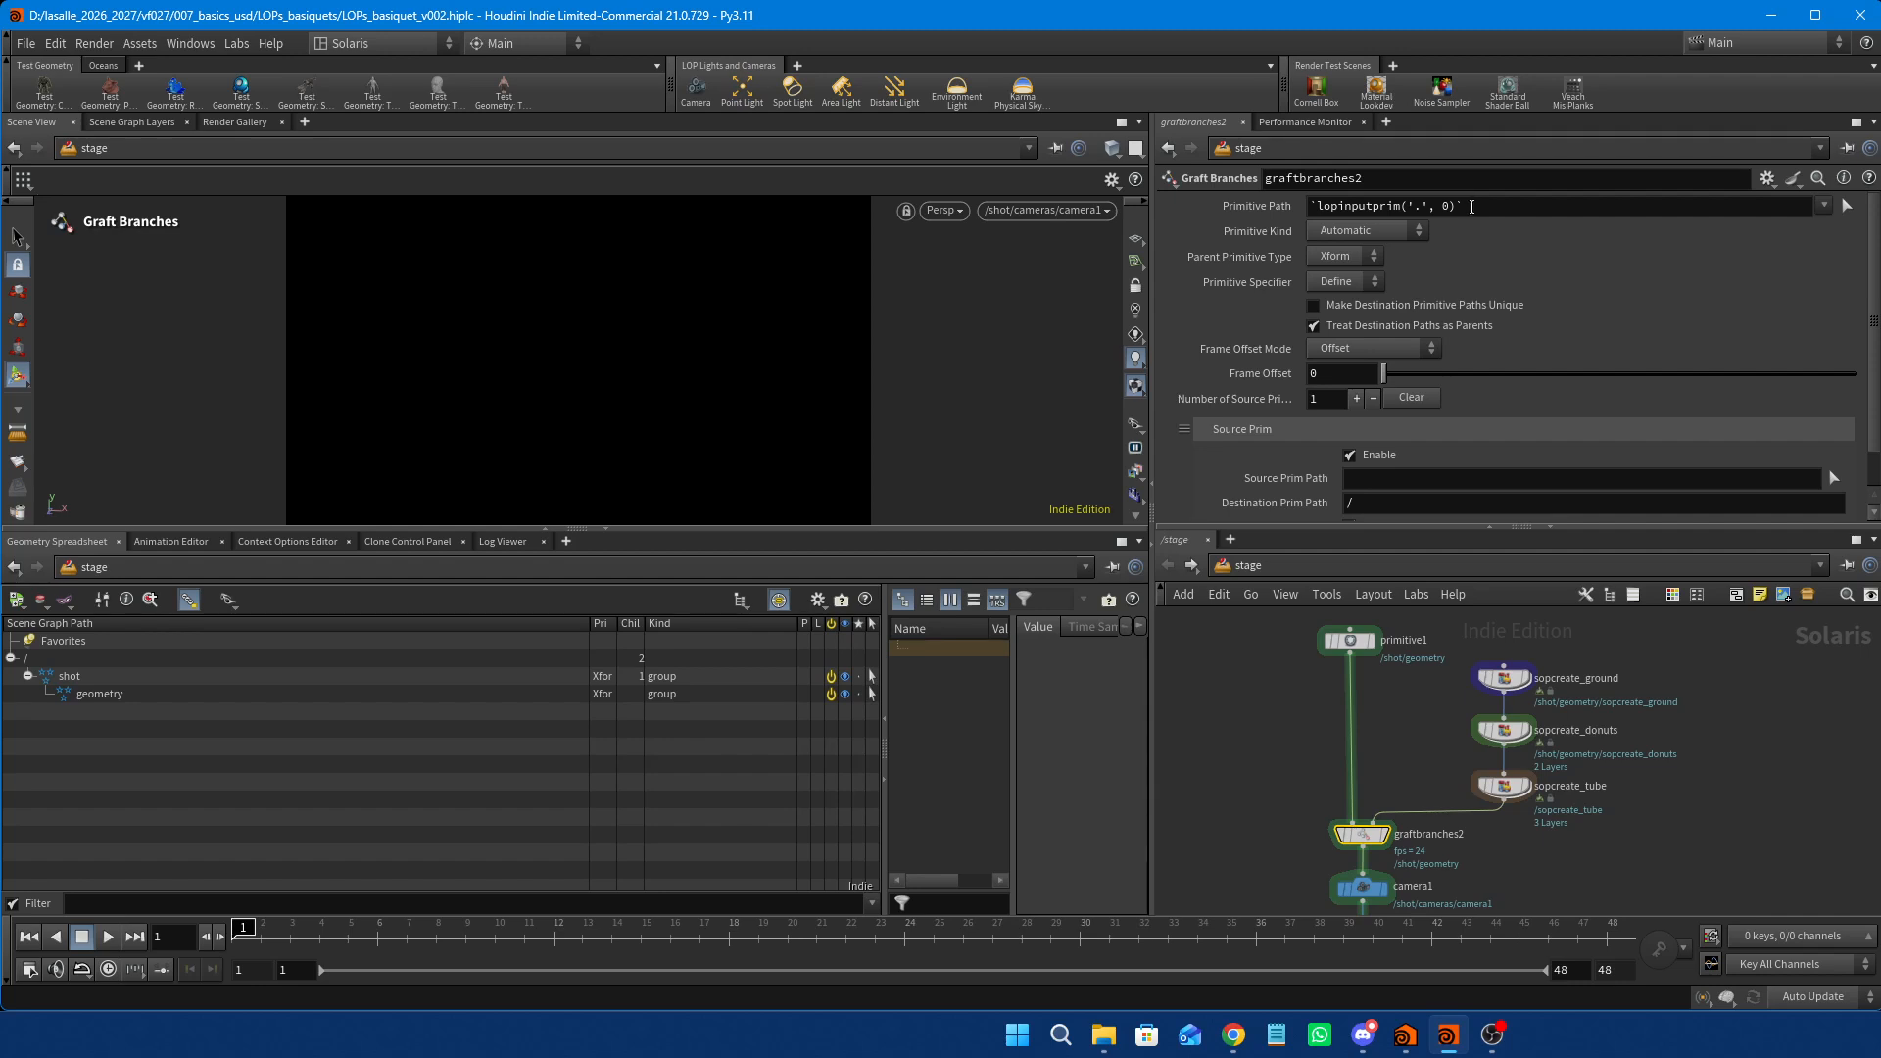
pyautogui.moveTo(1471, 205); pyautogui.dragTo(1268, 206)
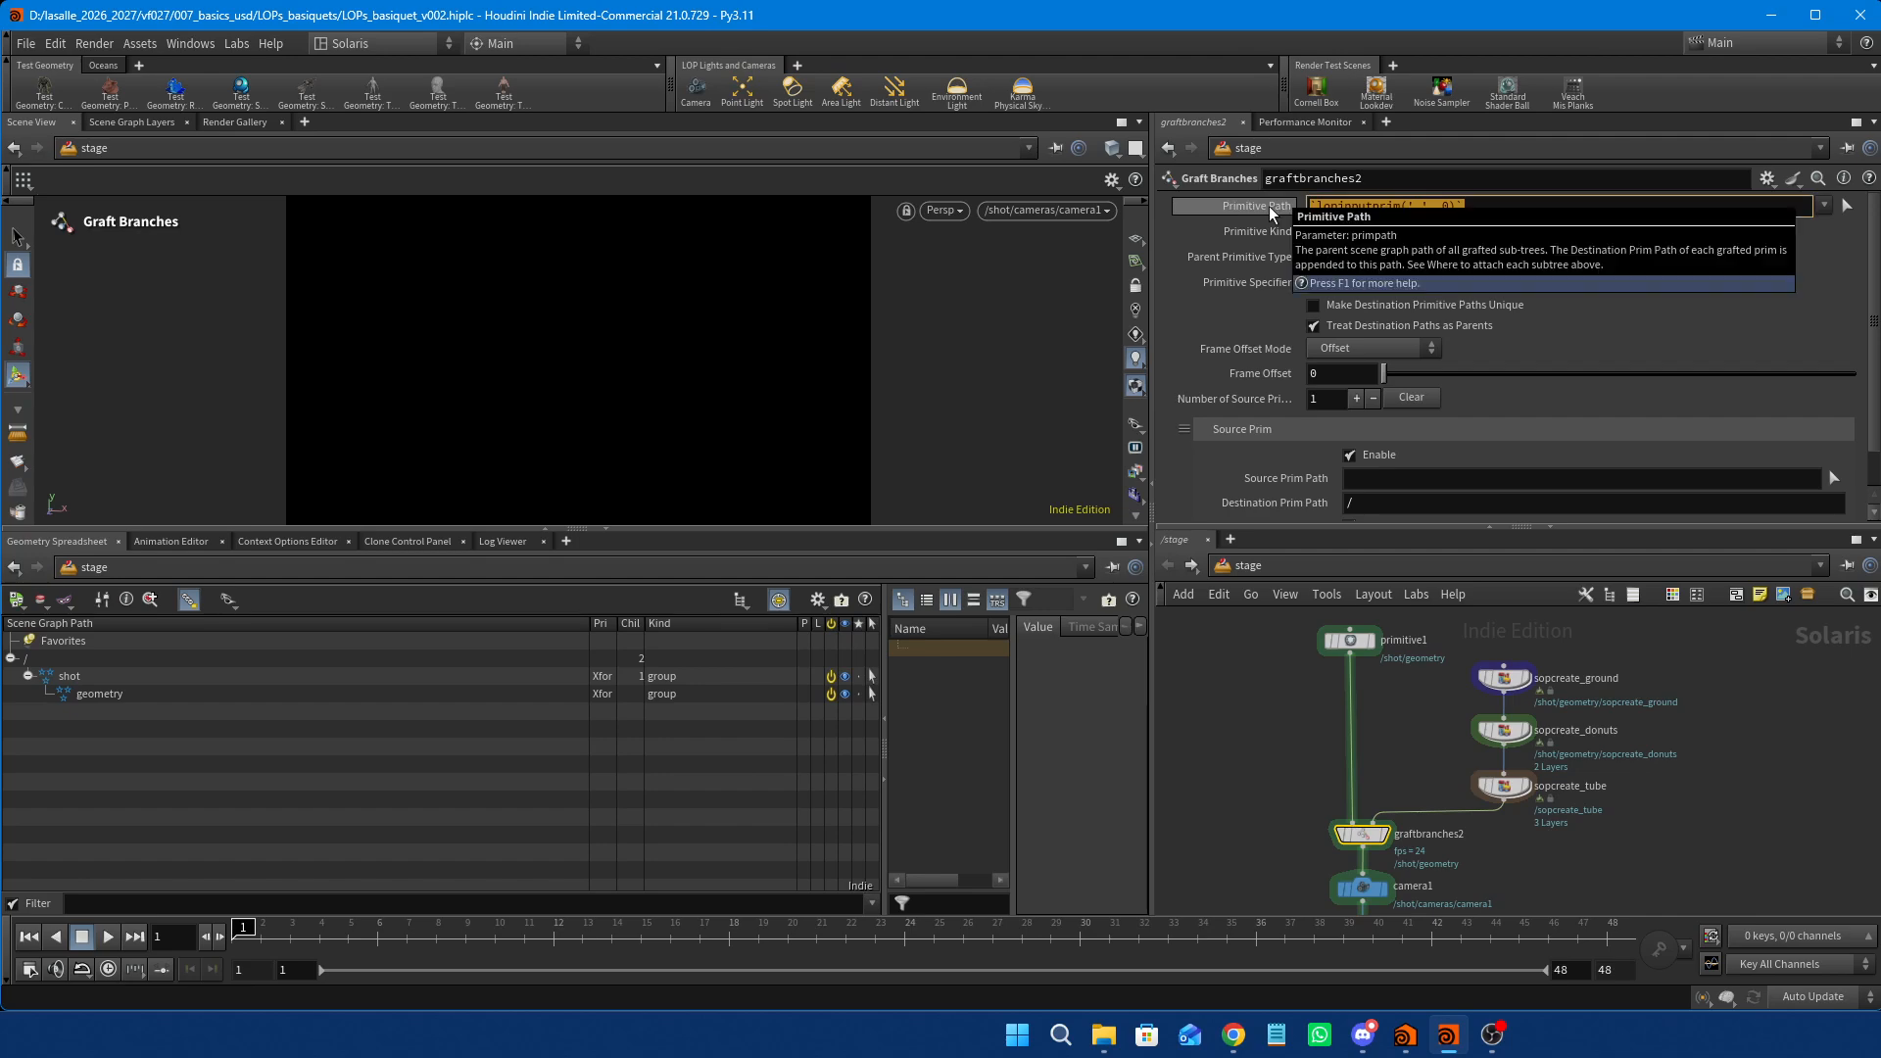
pyautogui.write('/sho')
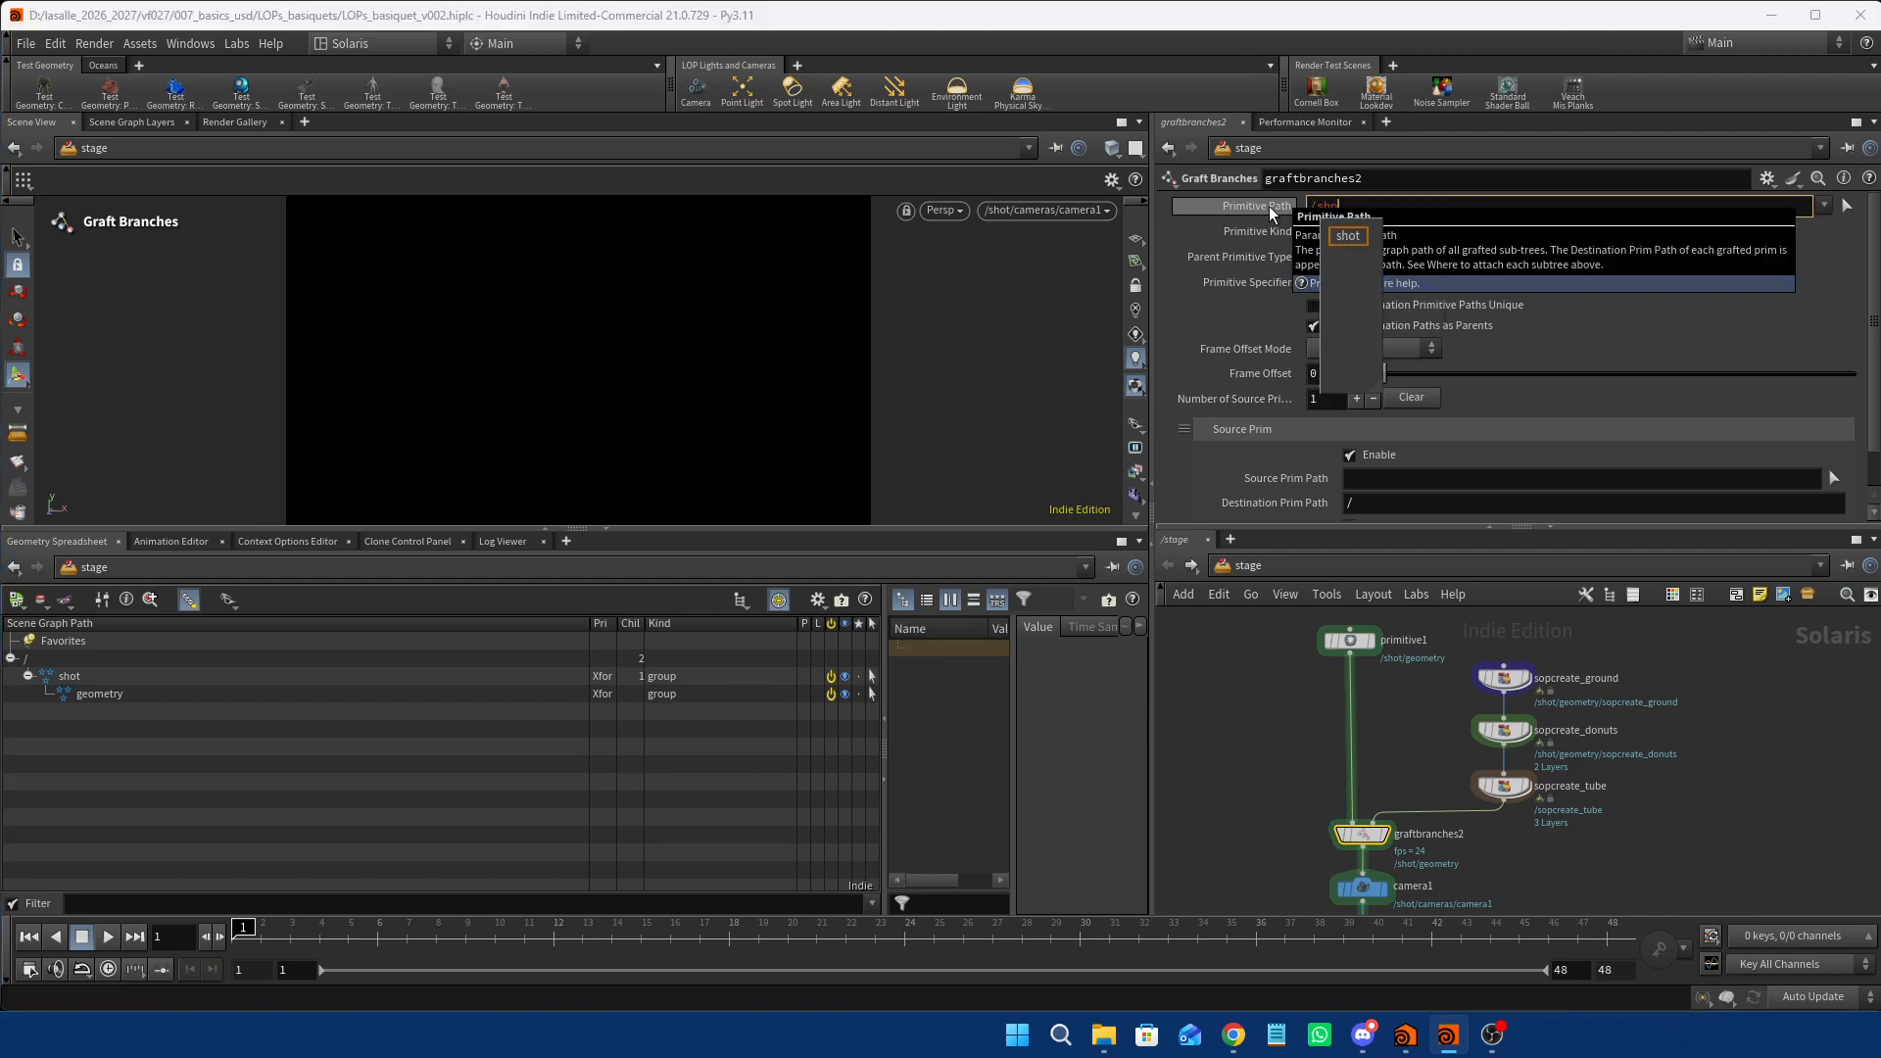
pyautogui.write('t/ge')
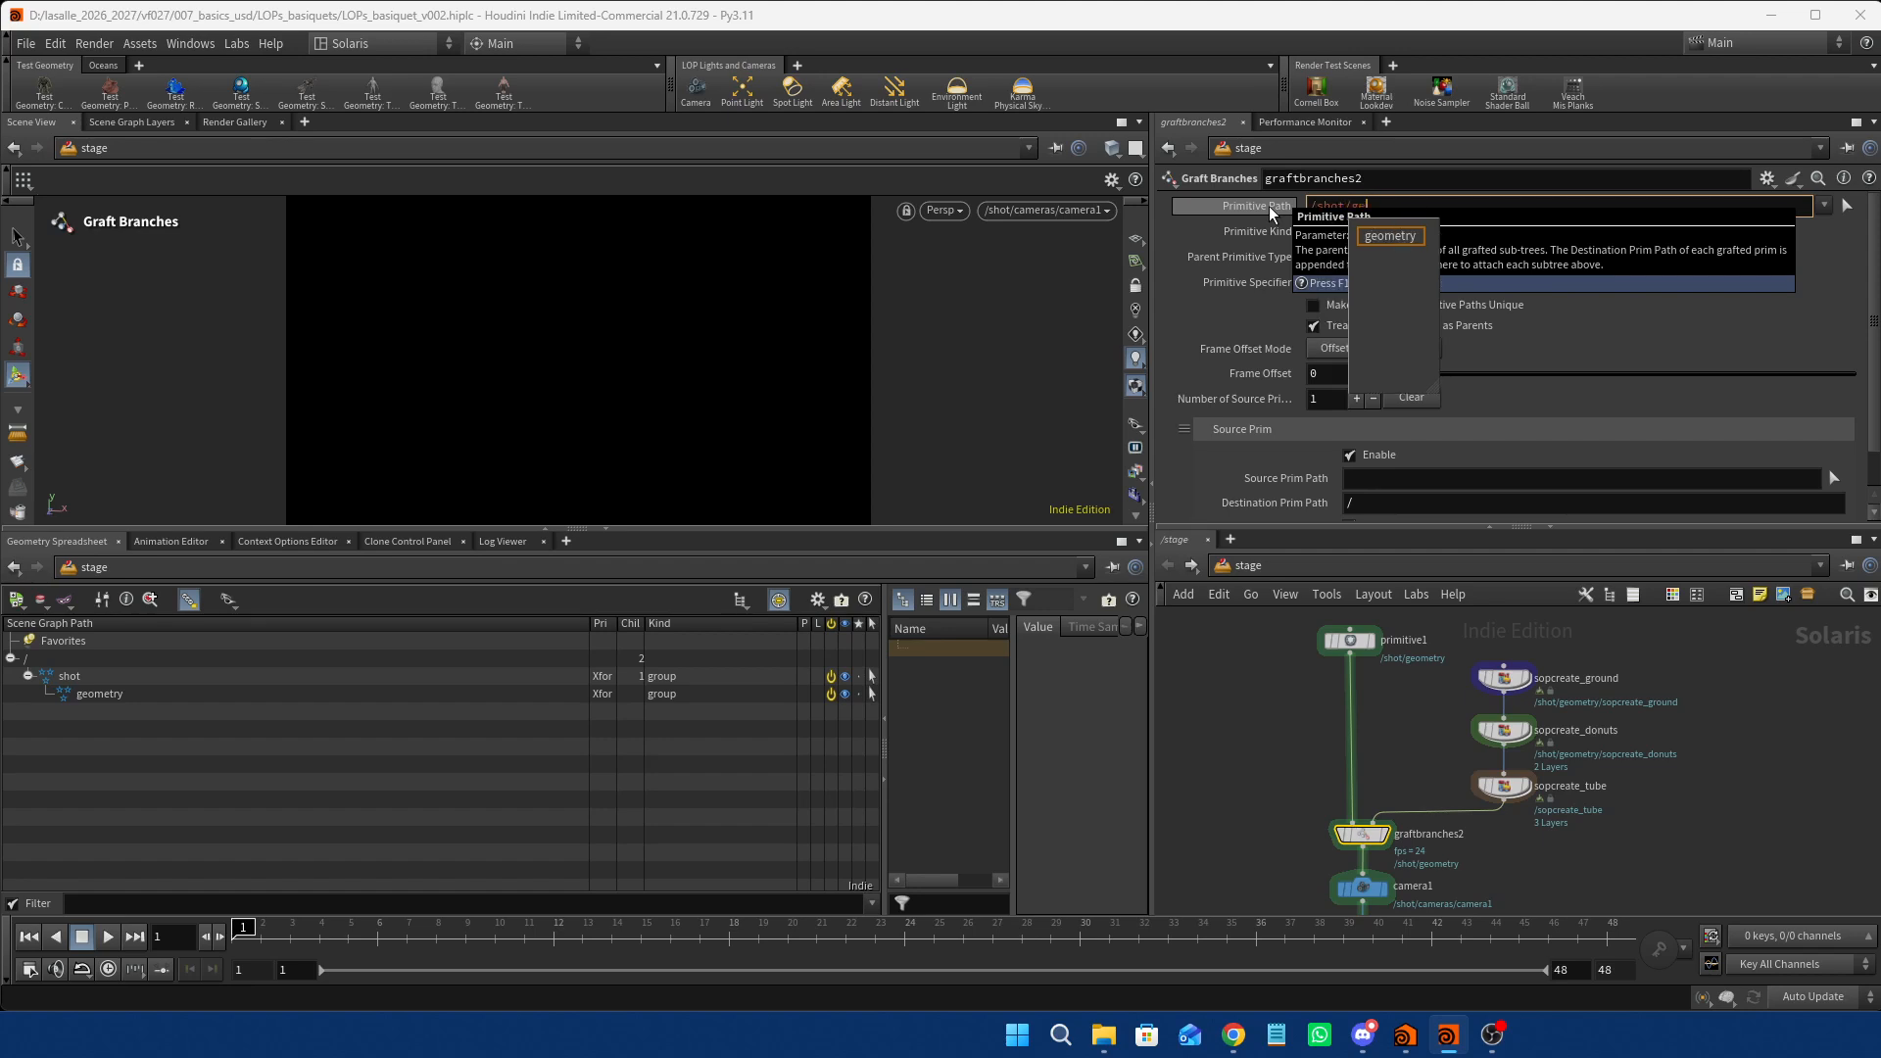
pyautogui.write('ometry')
pyautogui.press('Return')
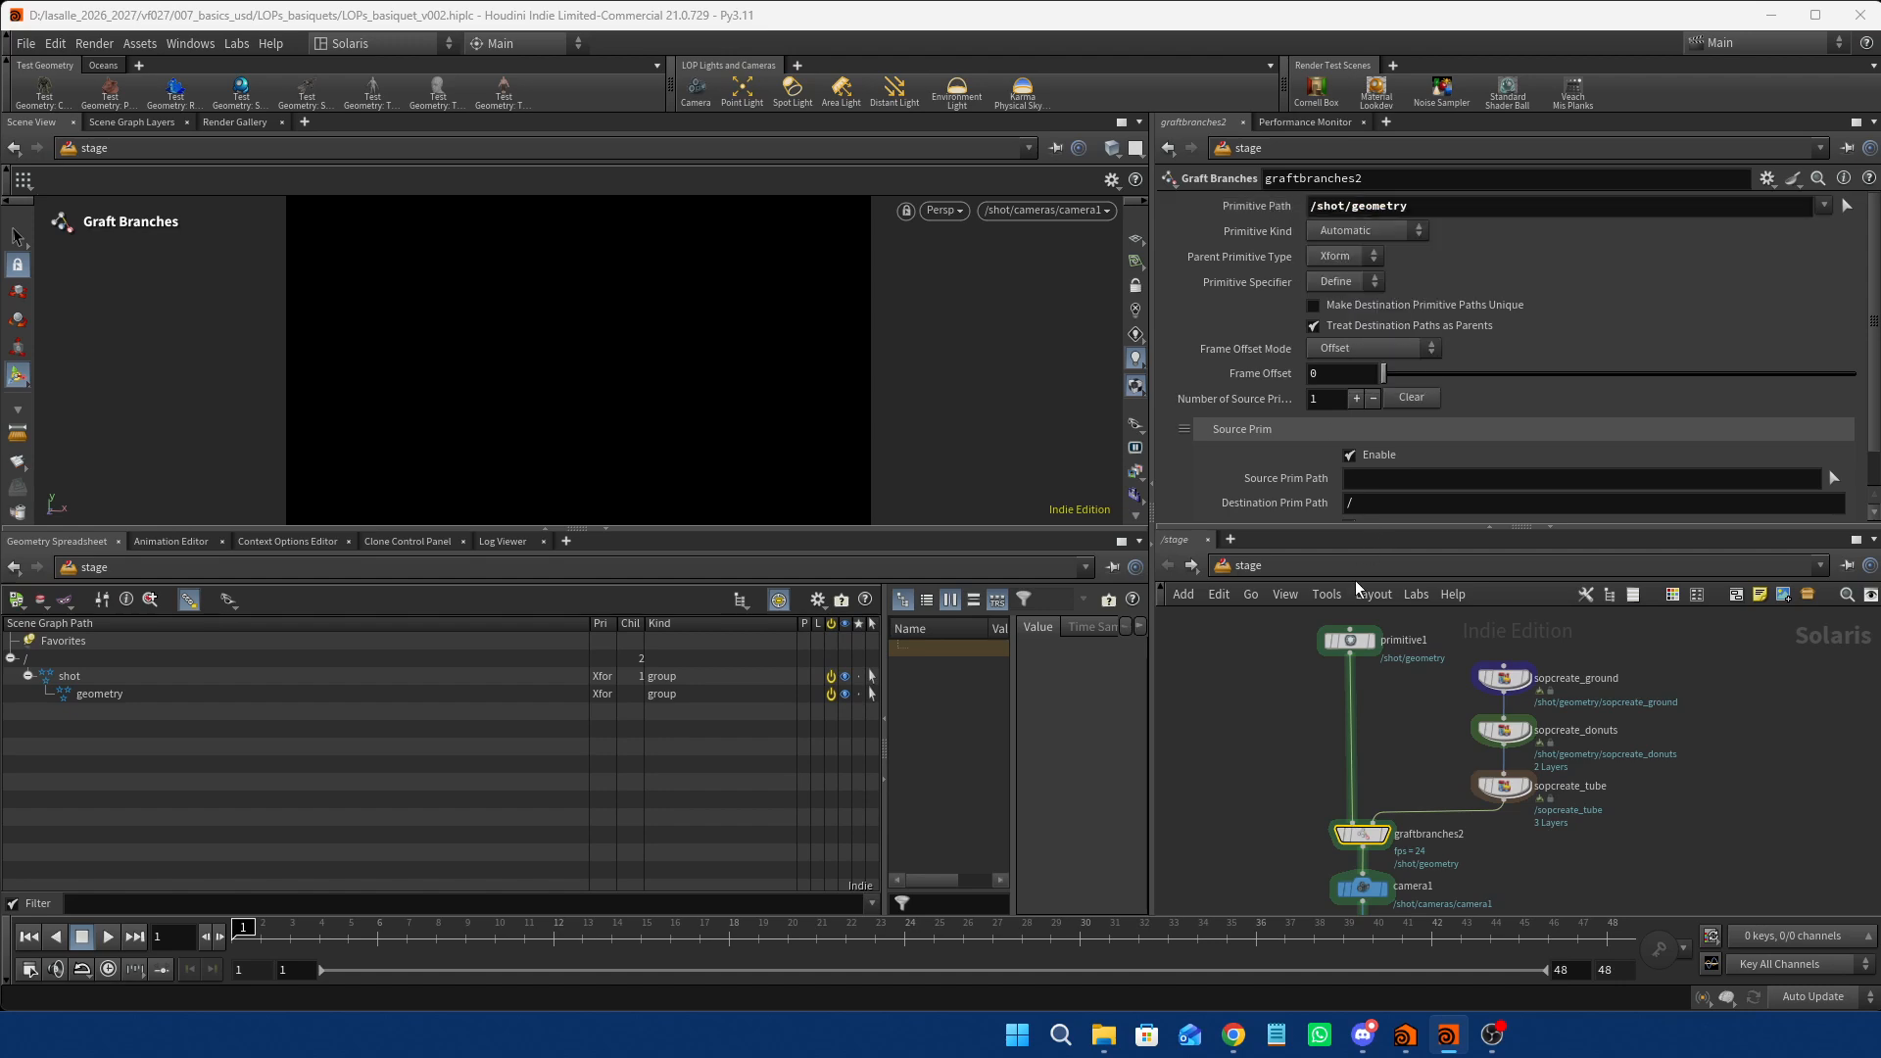
pyautogui.click(1363, 478)
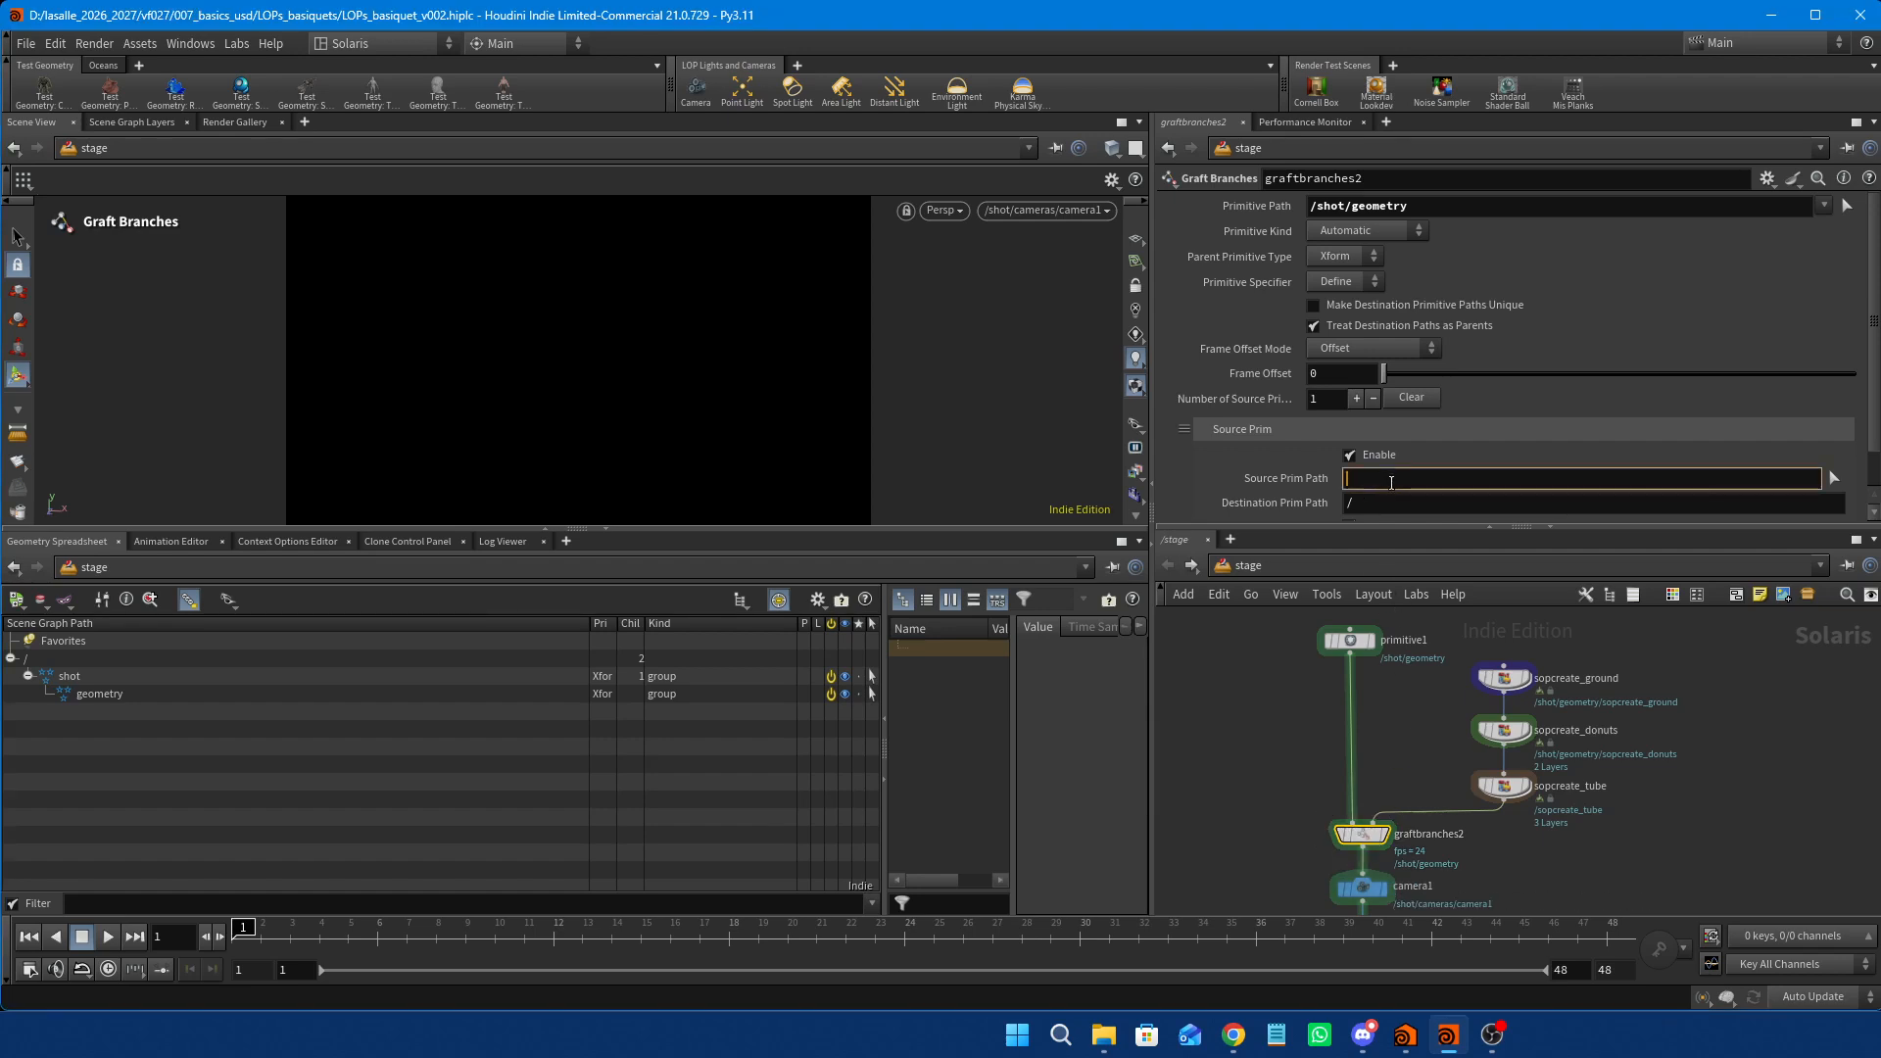
pyautogui.write('/')
pyautogui.press('Return')
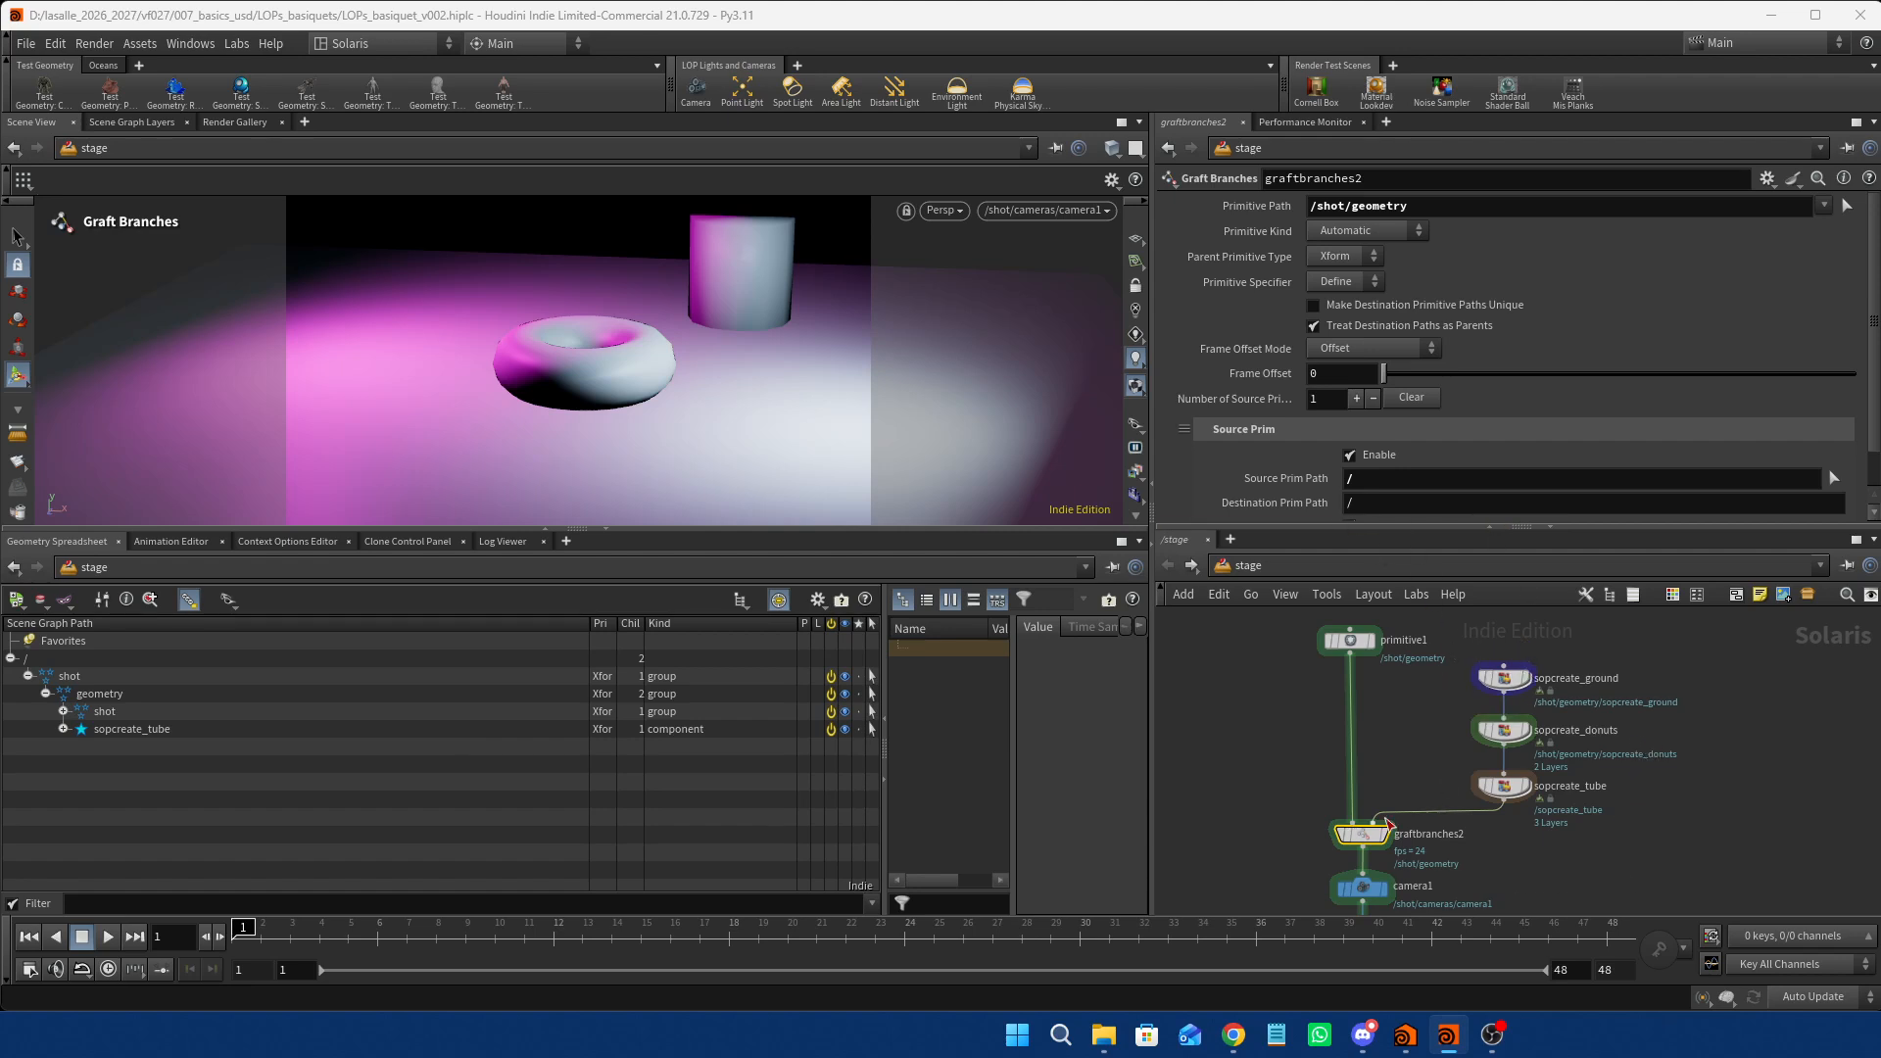
# Examine the grafted hierarchy in the scene graph by expanding the nested shot and geometry prims under /shot/geometry.
pyautogui.moveTo(1373, 837)
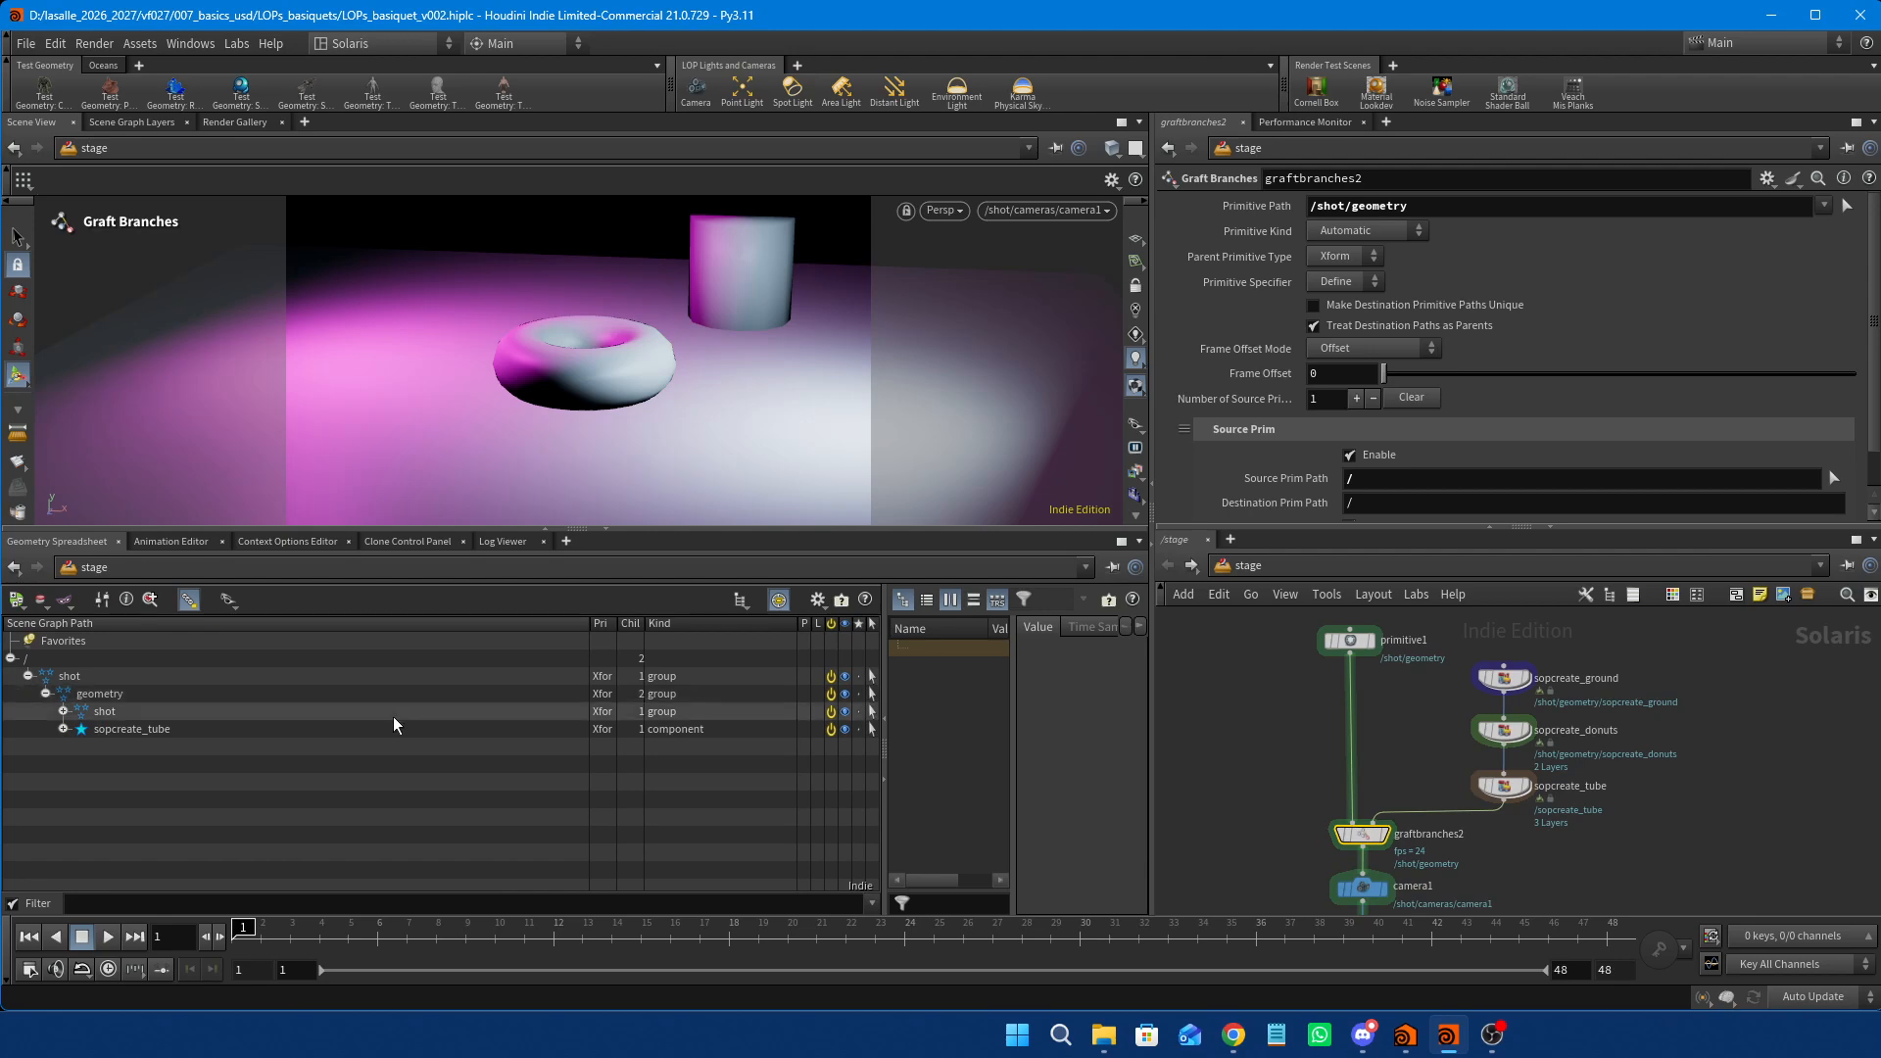
pyautogui.click(70, 676)
pyautogui.click(70, 676)
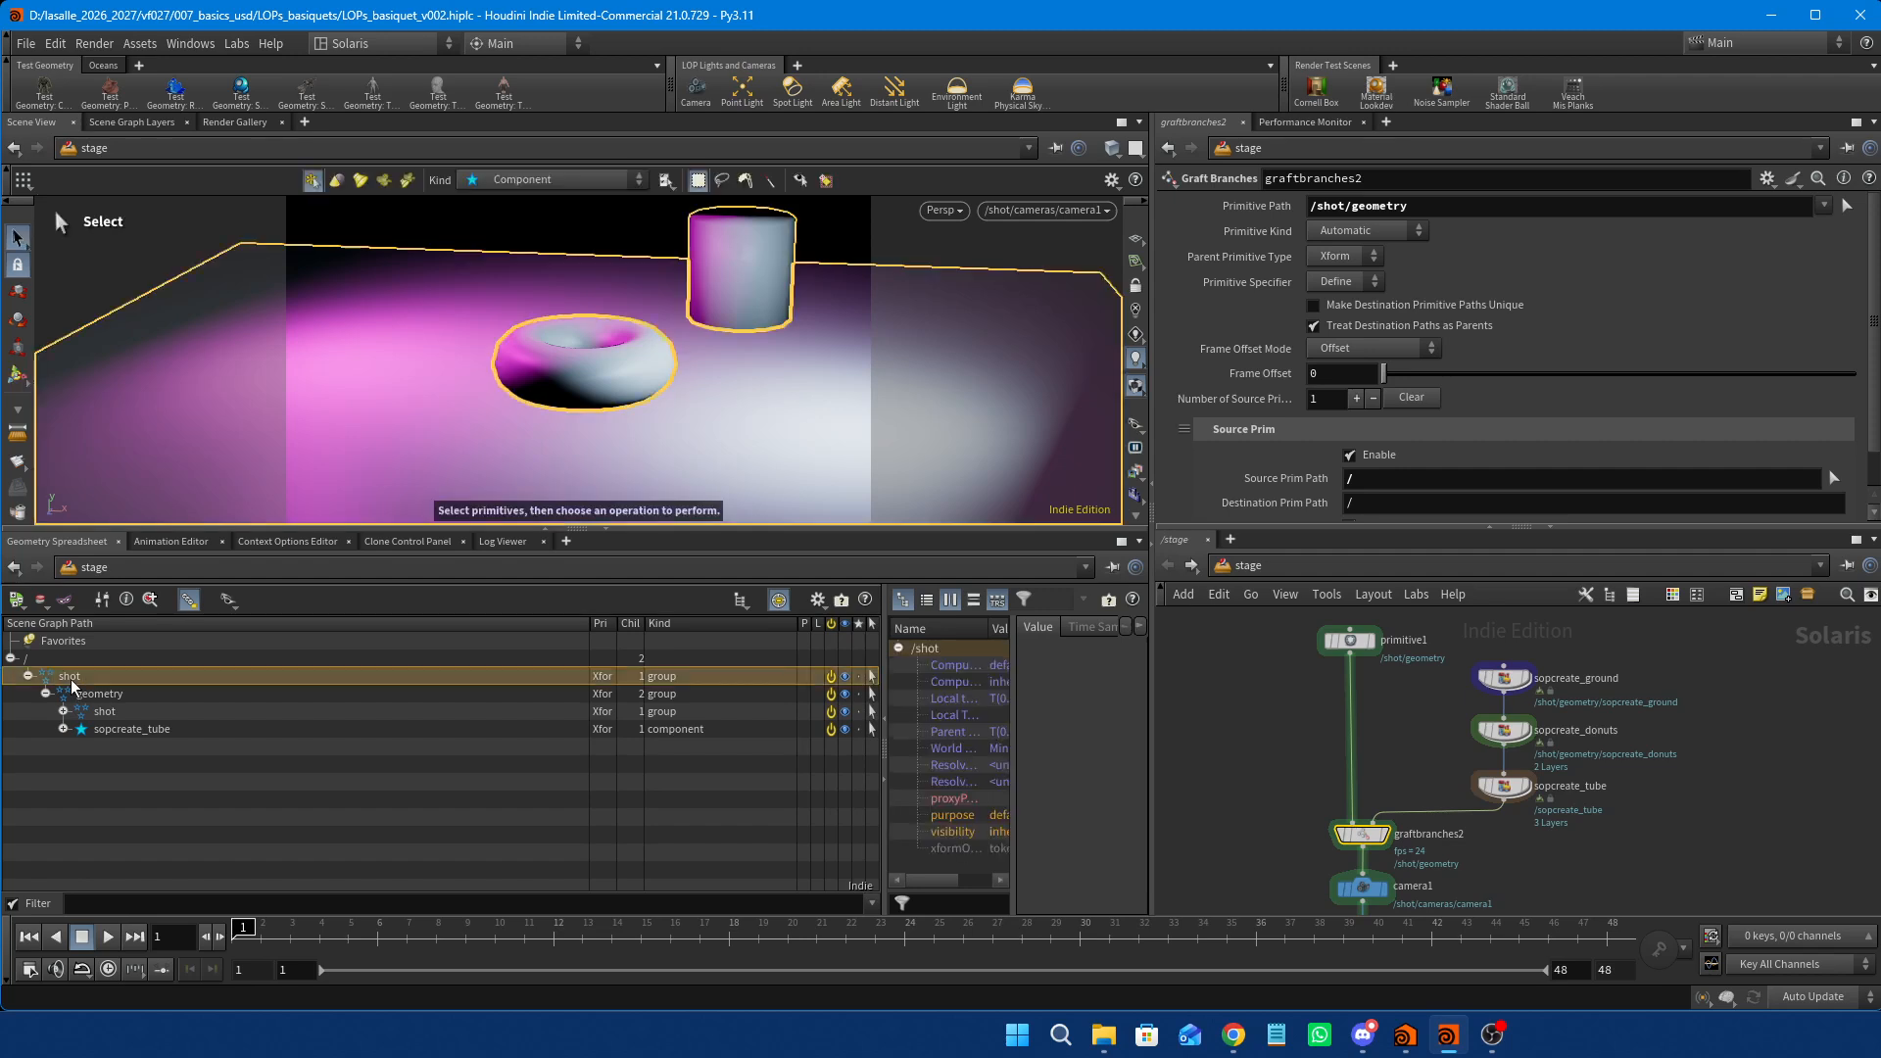
pyautogui.click(98, 712)
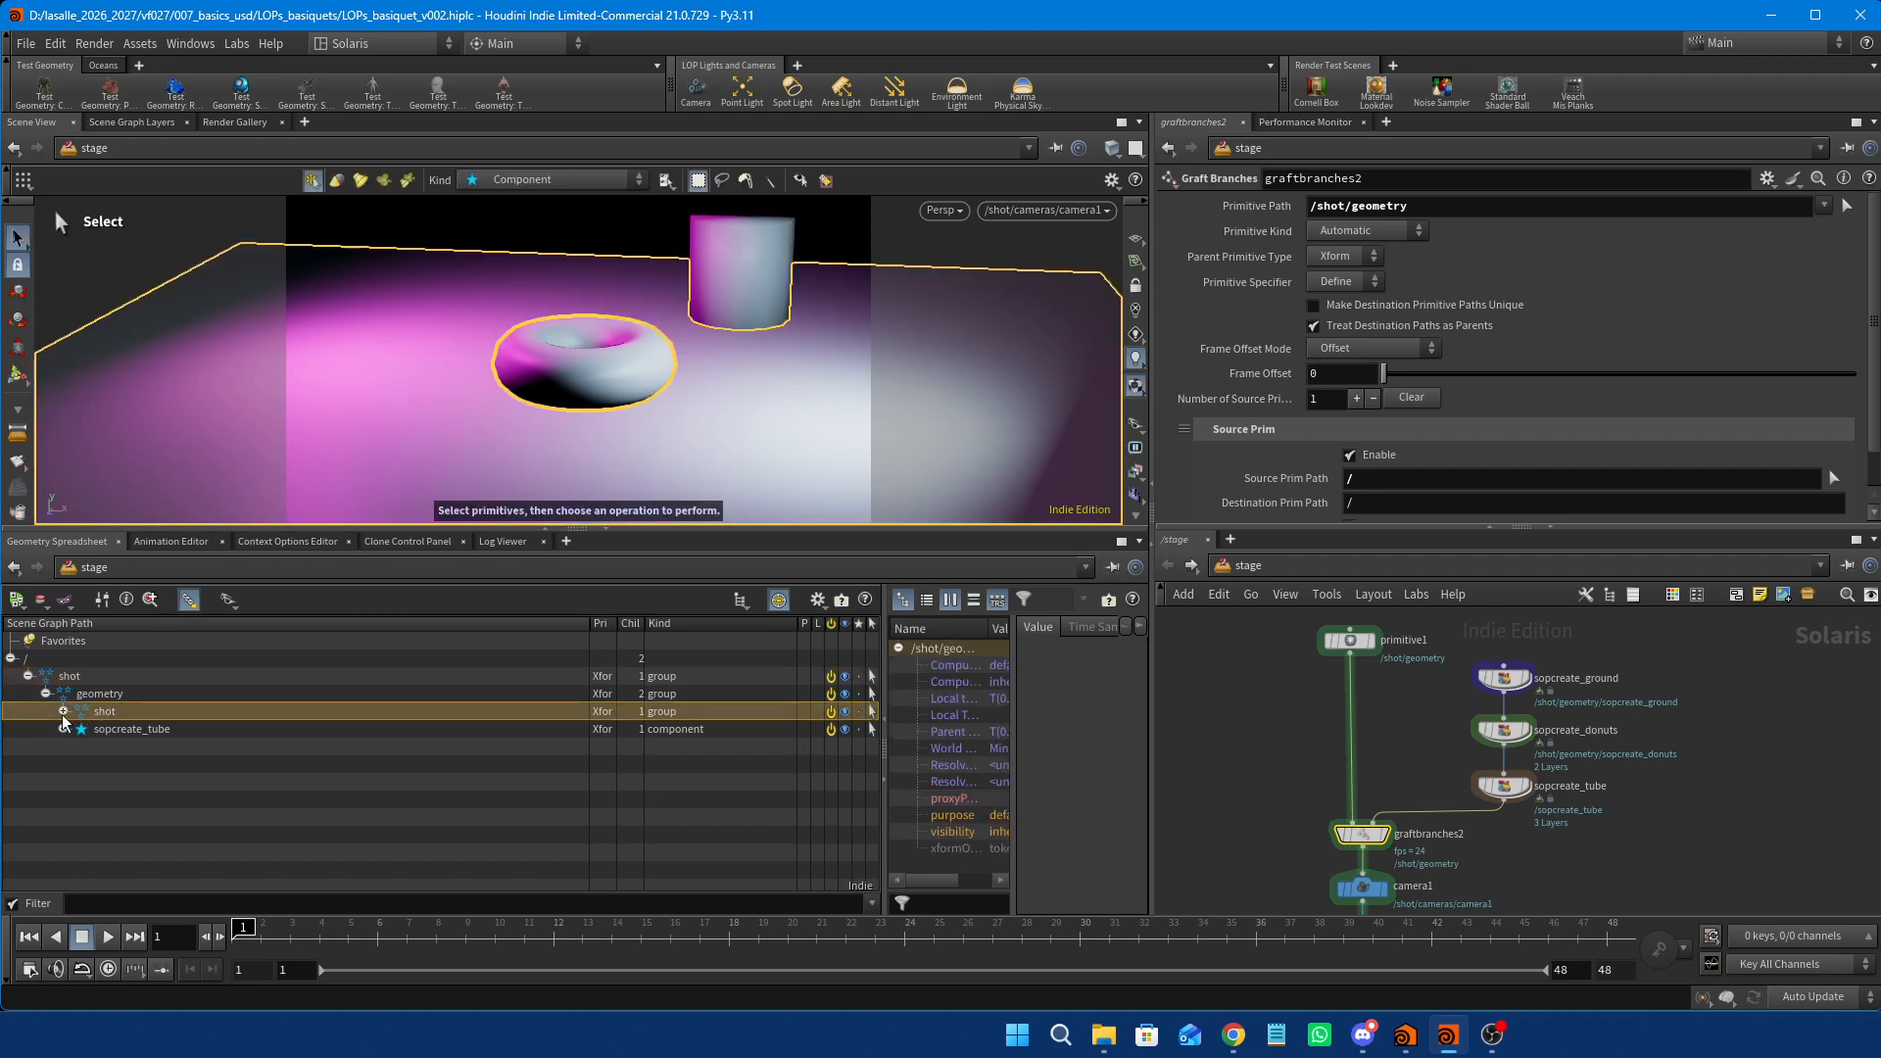
pyautogui.click(63, 712)
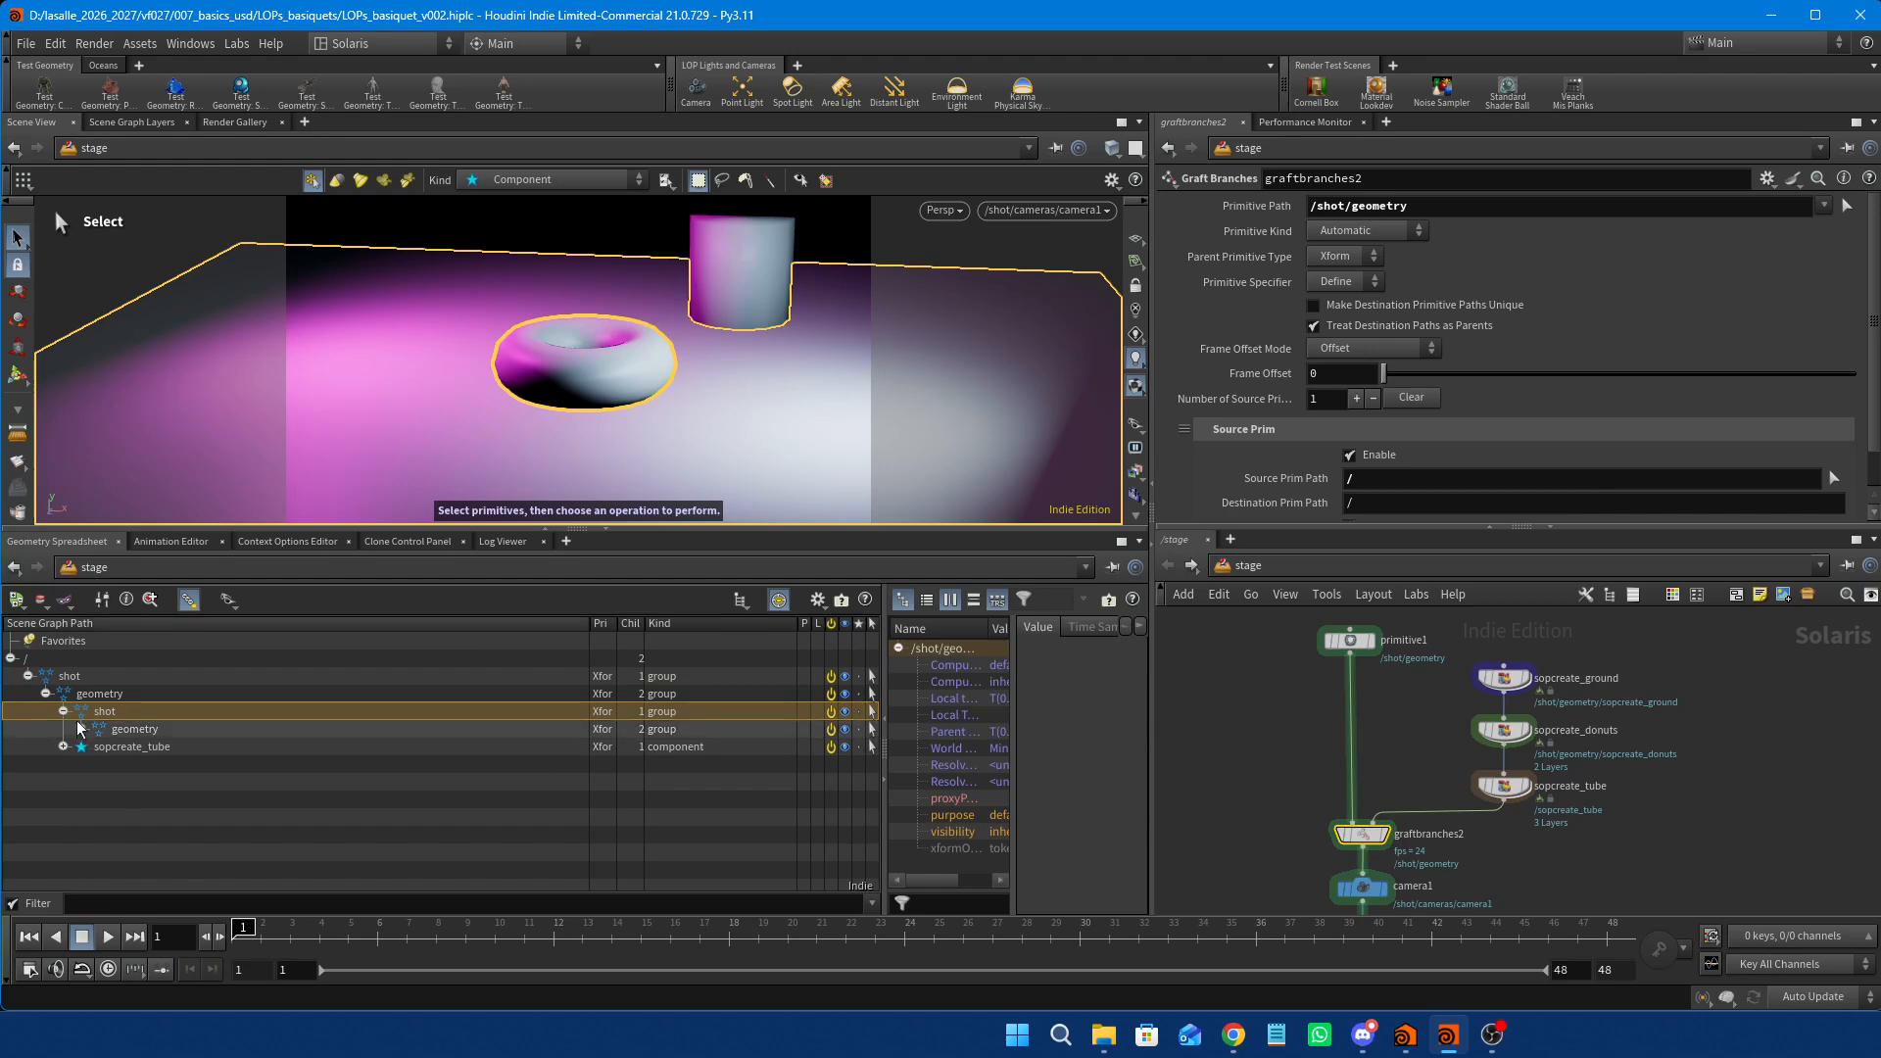
pyautogui.click(81, 729)
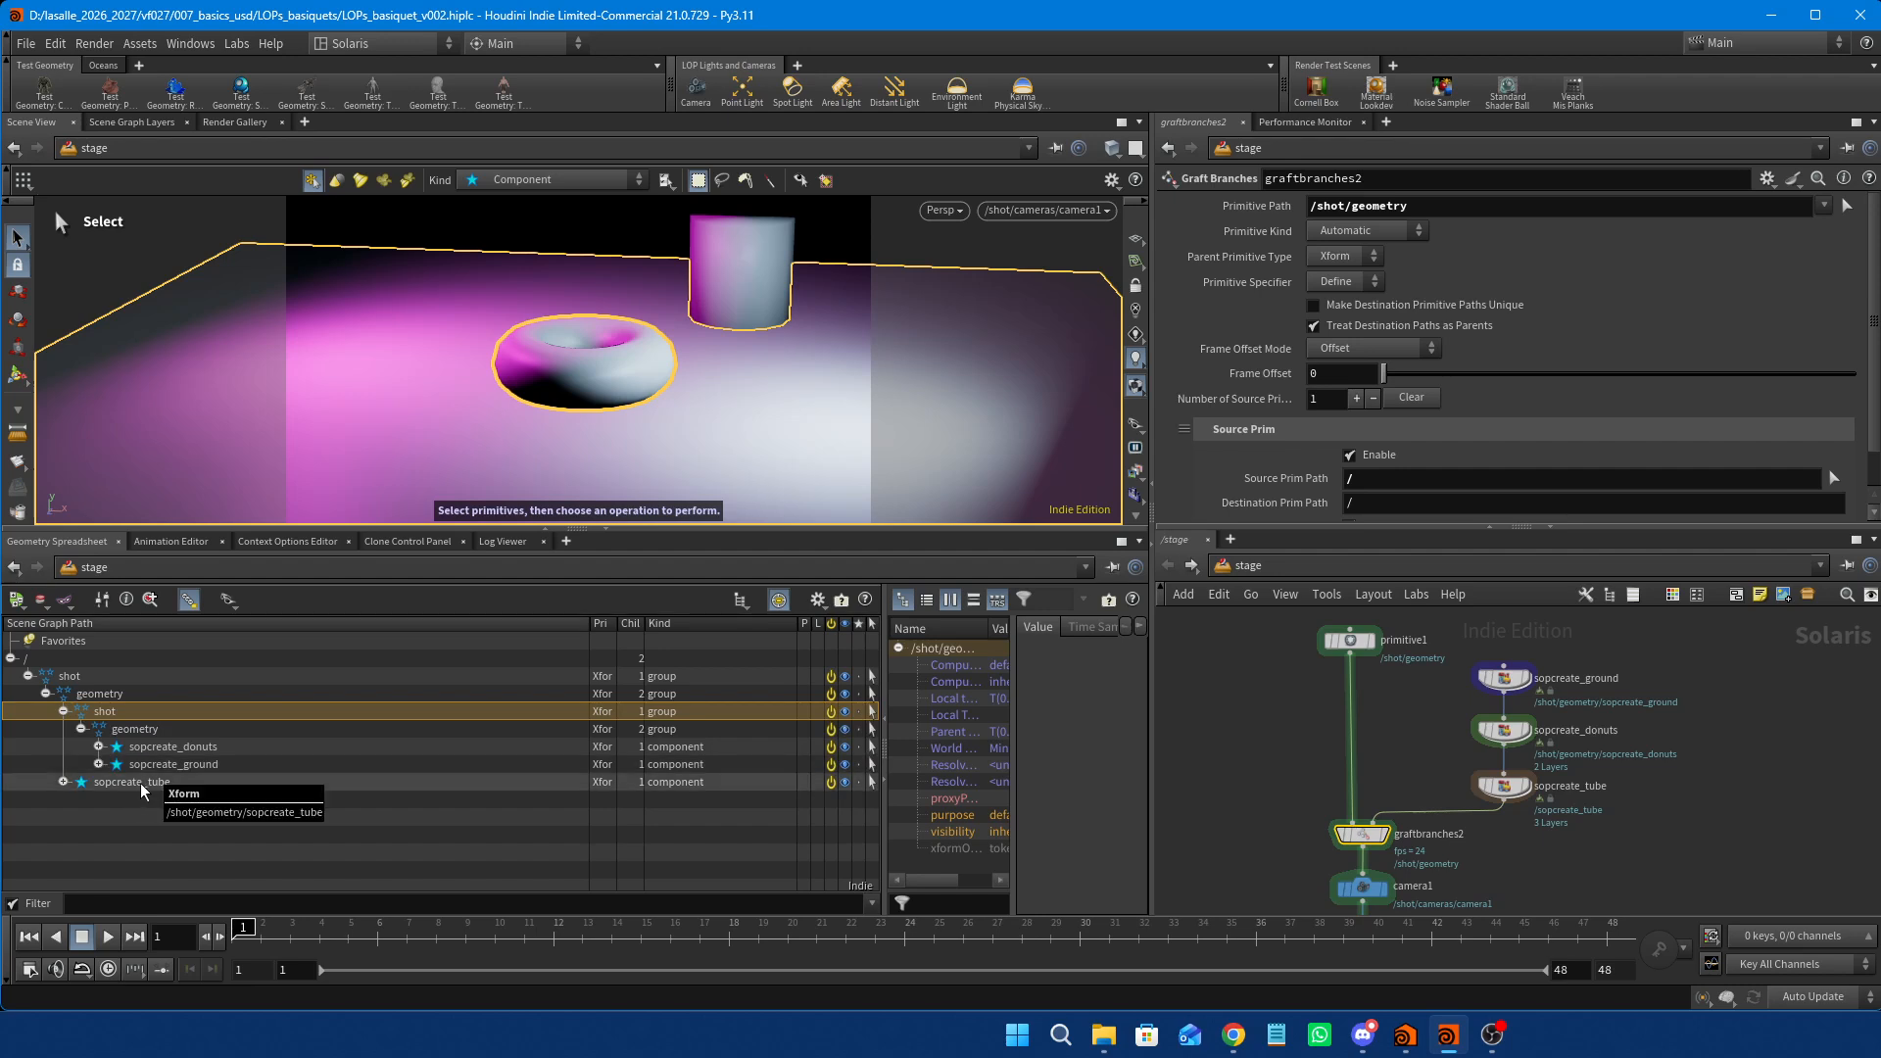
# Change sopcreate_donuts' Import Path Prefix to /$OS, using the same prefix as sopcreate_tube.
pyautogui.click(1505, 677)
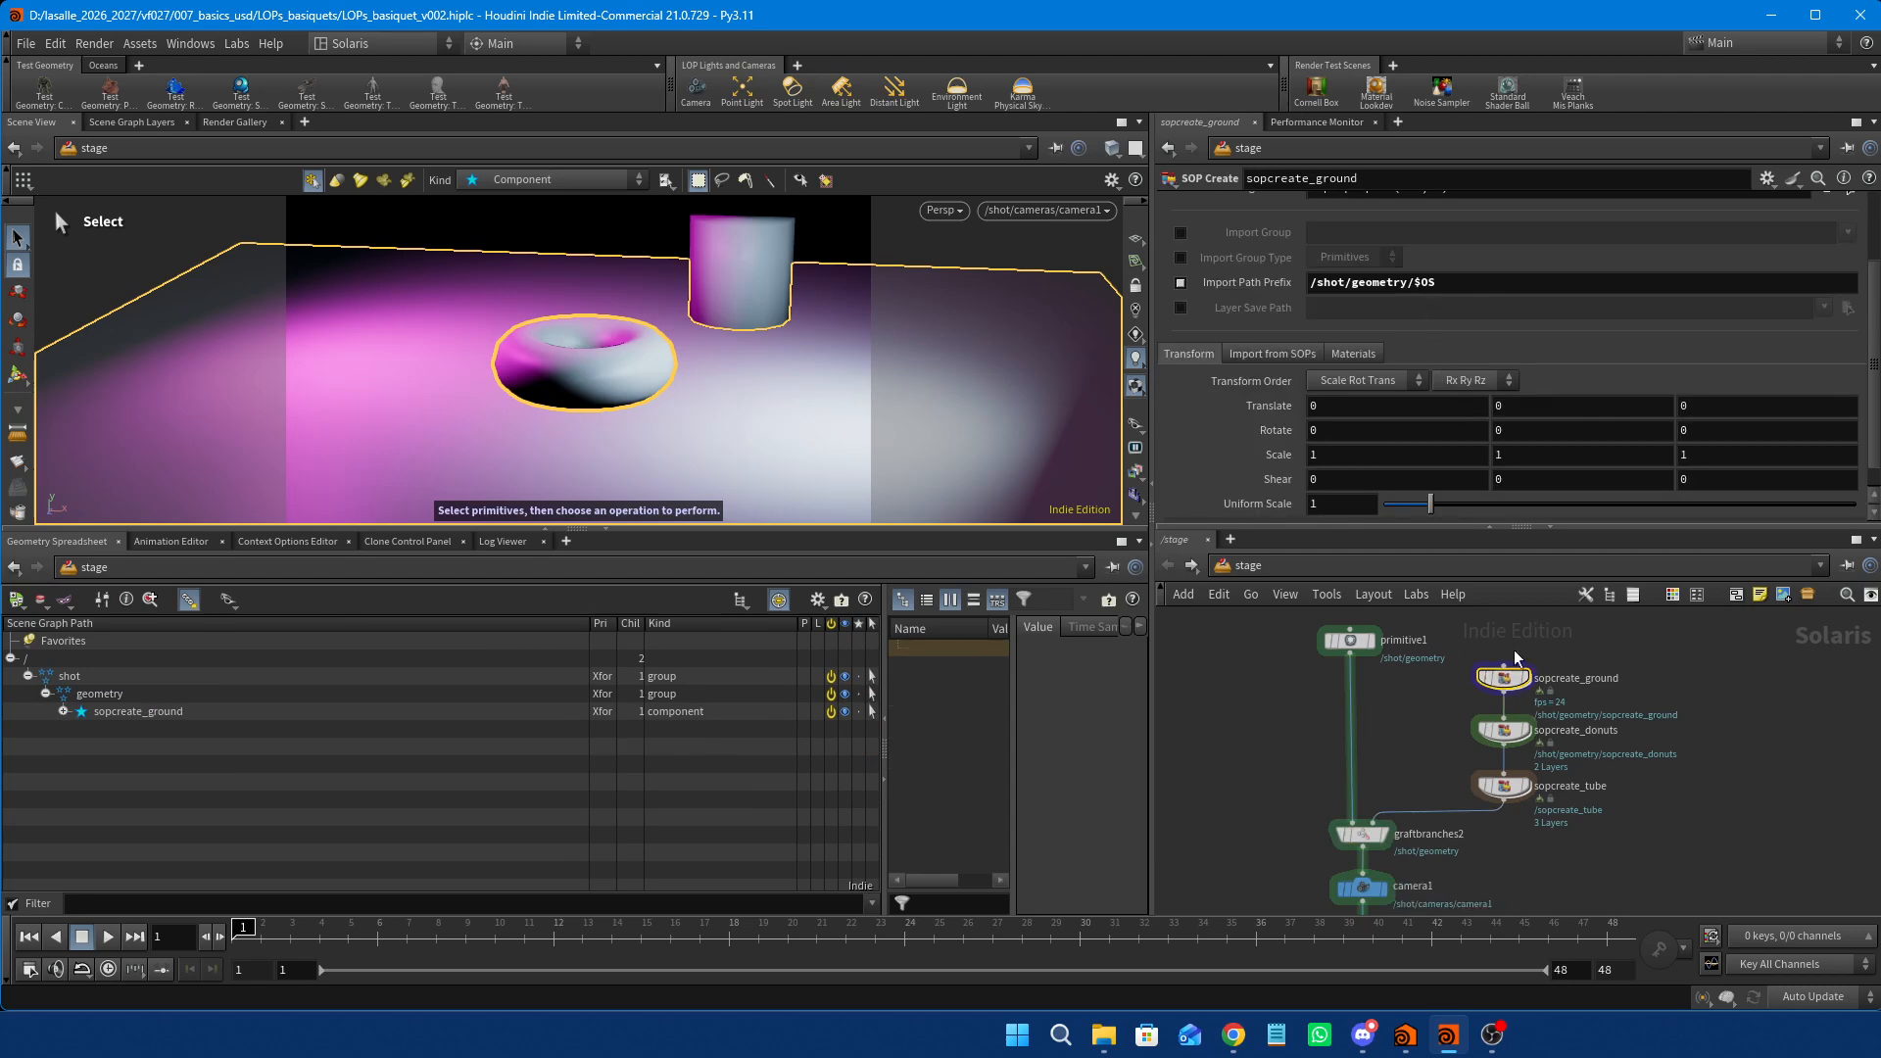
pyautogui.click(1510, 790)
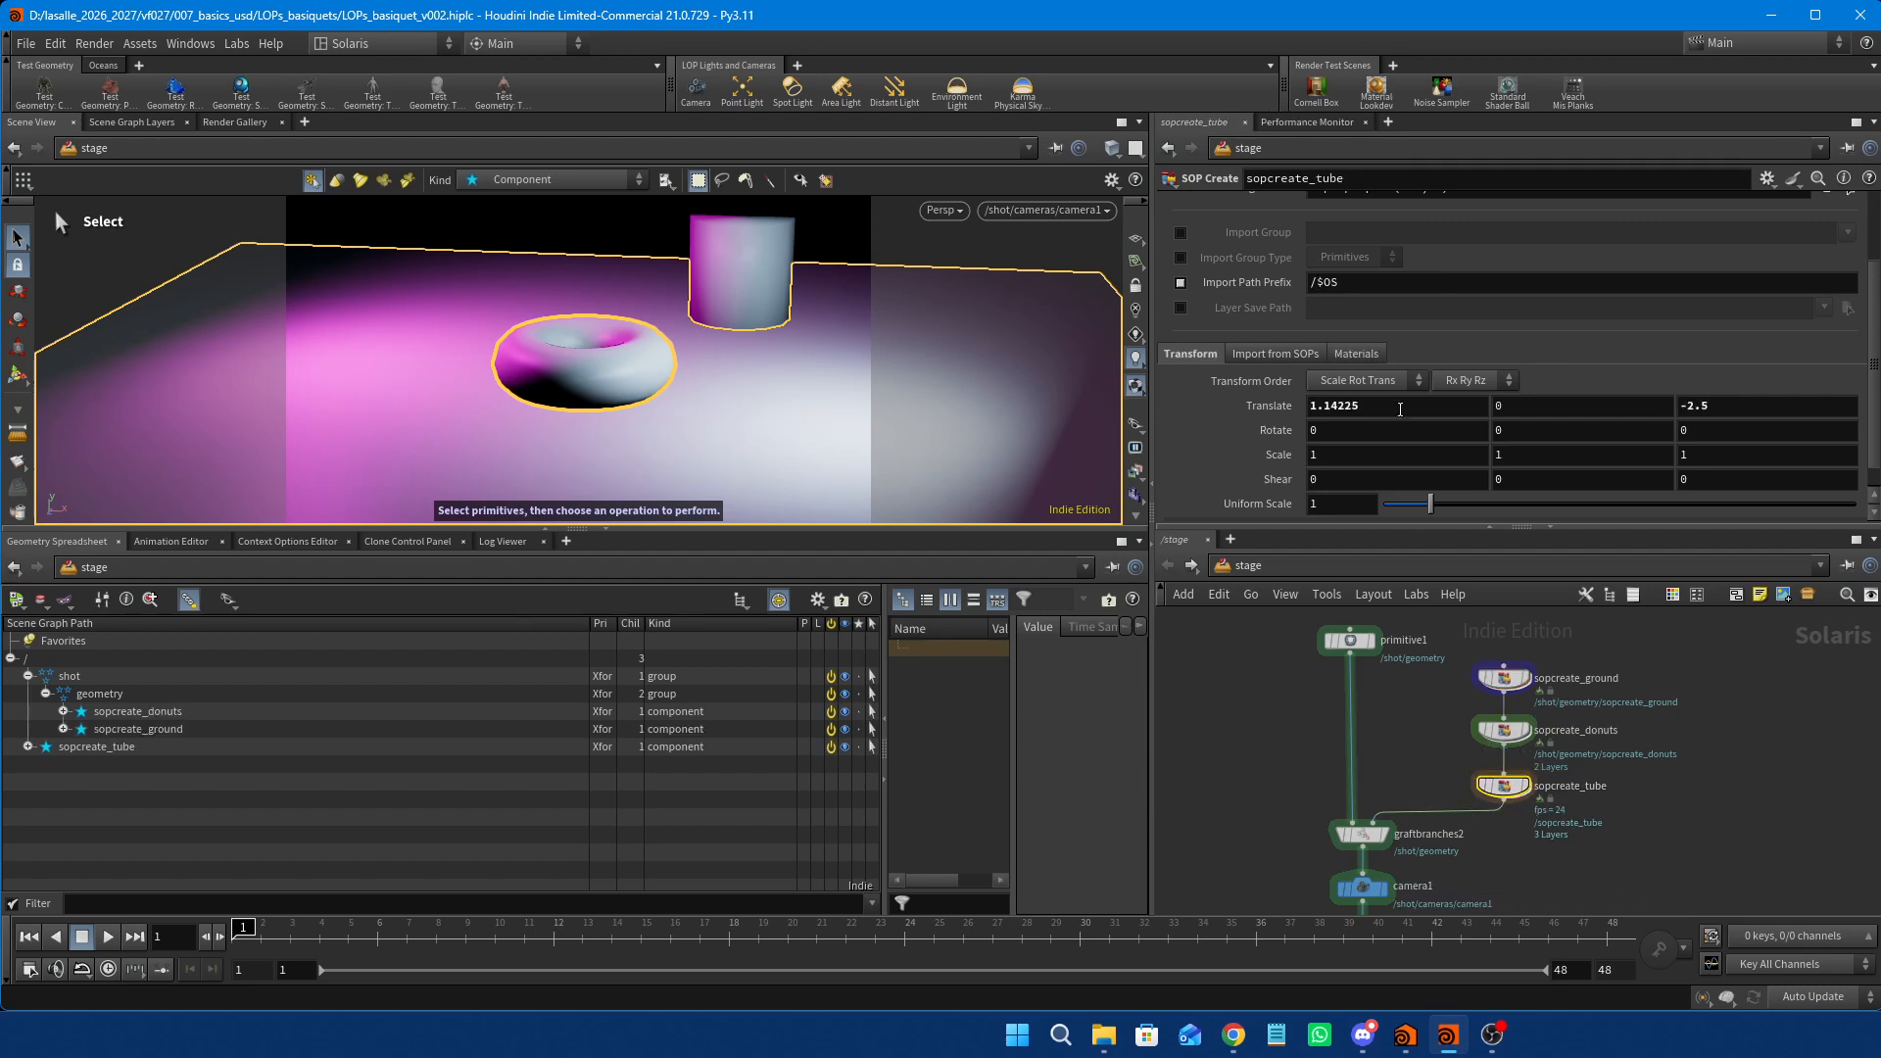
pyautogui.doubleClick(1321, 282)
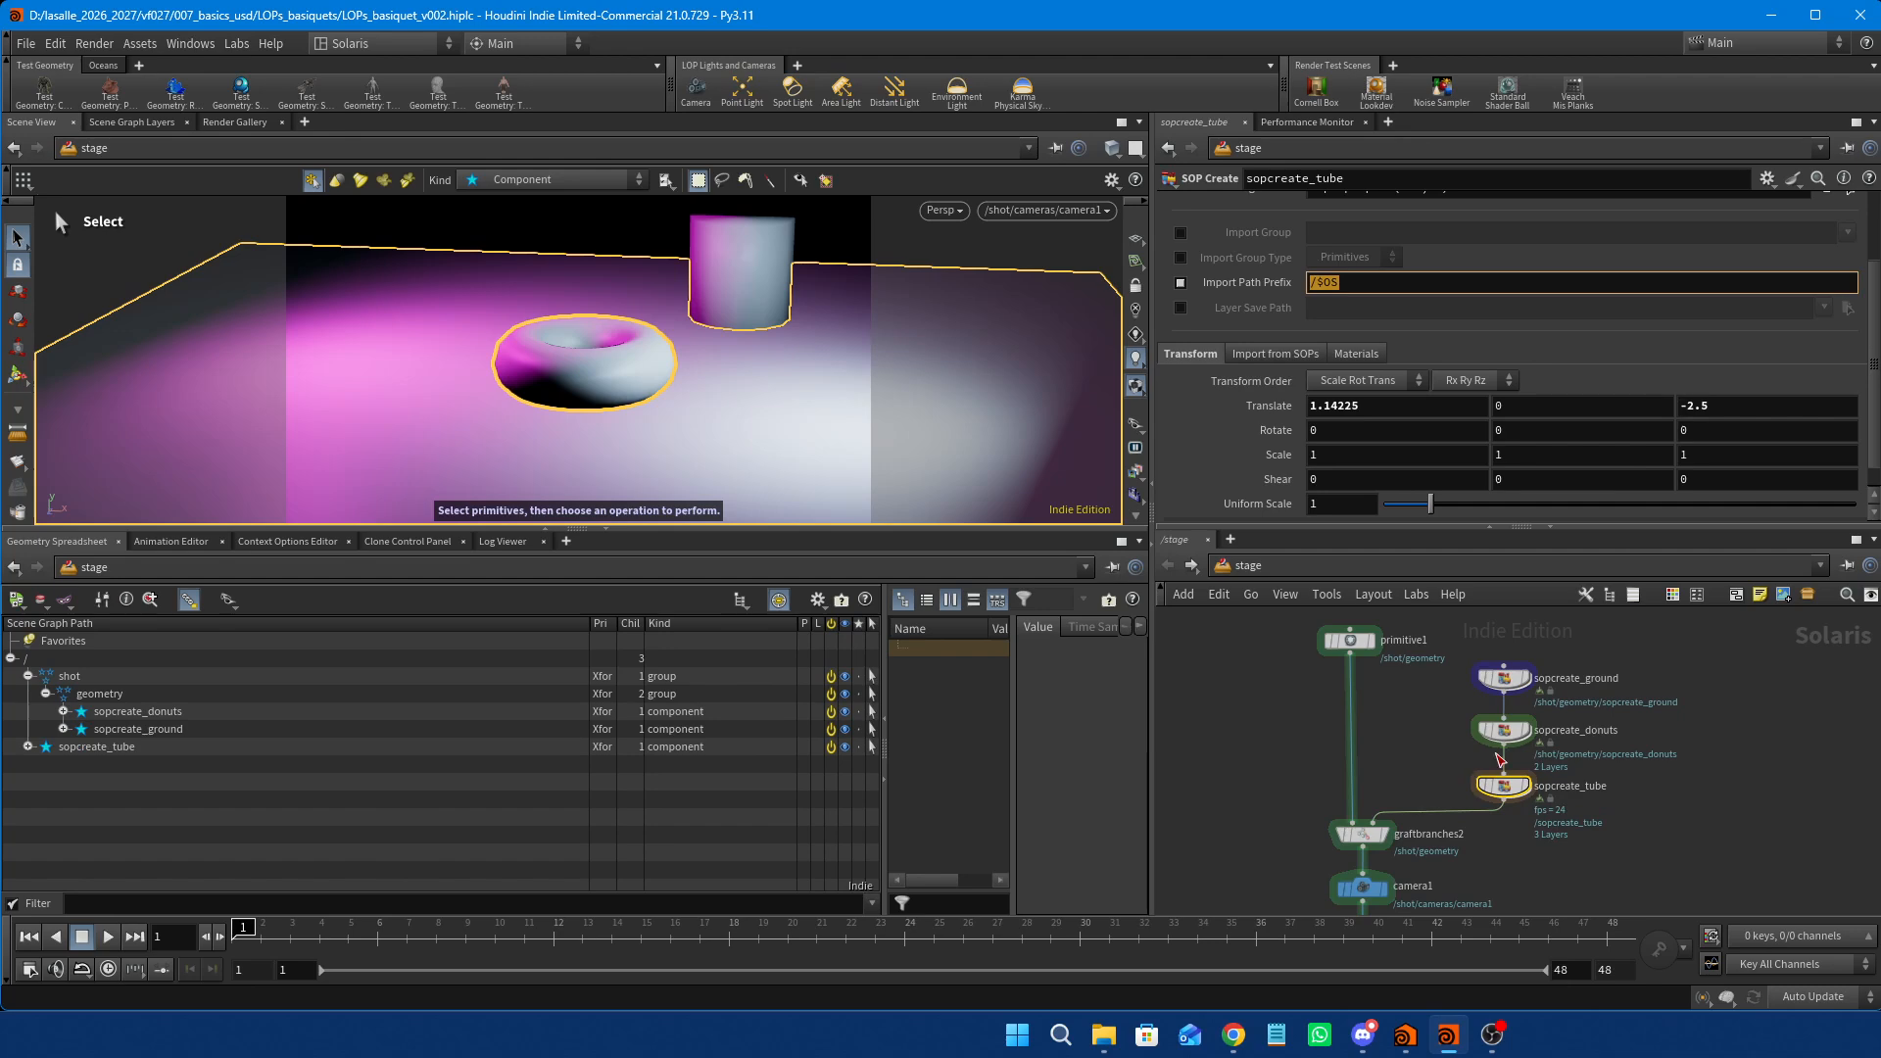
pyautogui.click(1503, 733)
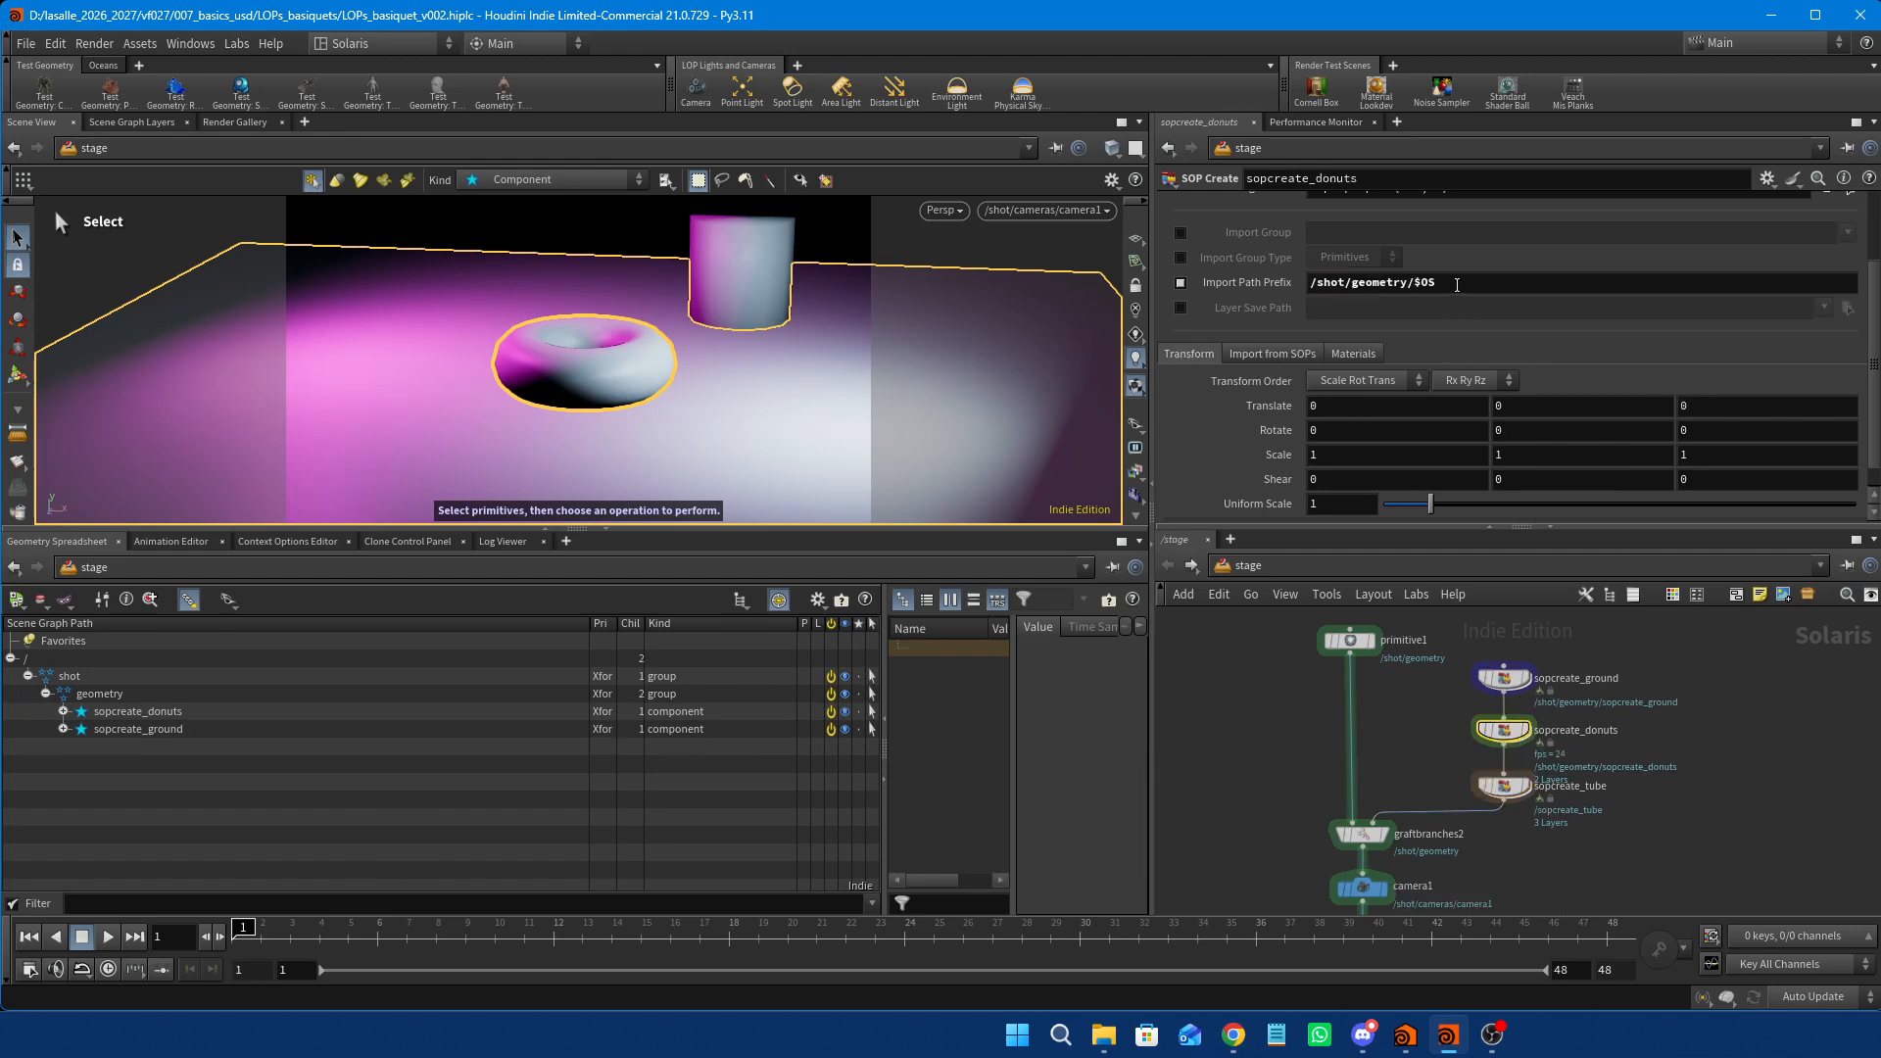
pyautogui.moveTo(1437, 282); pyautogui.dragTo(1310, 282)
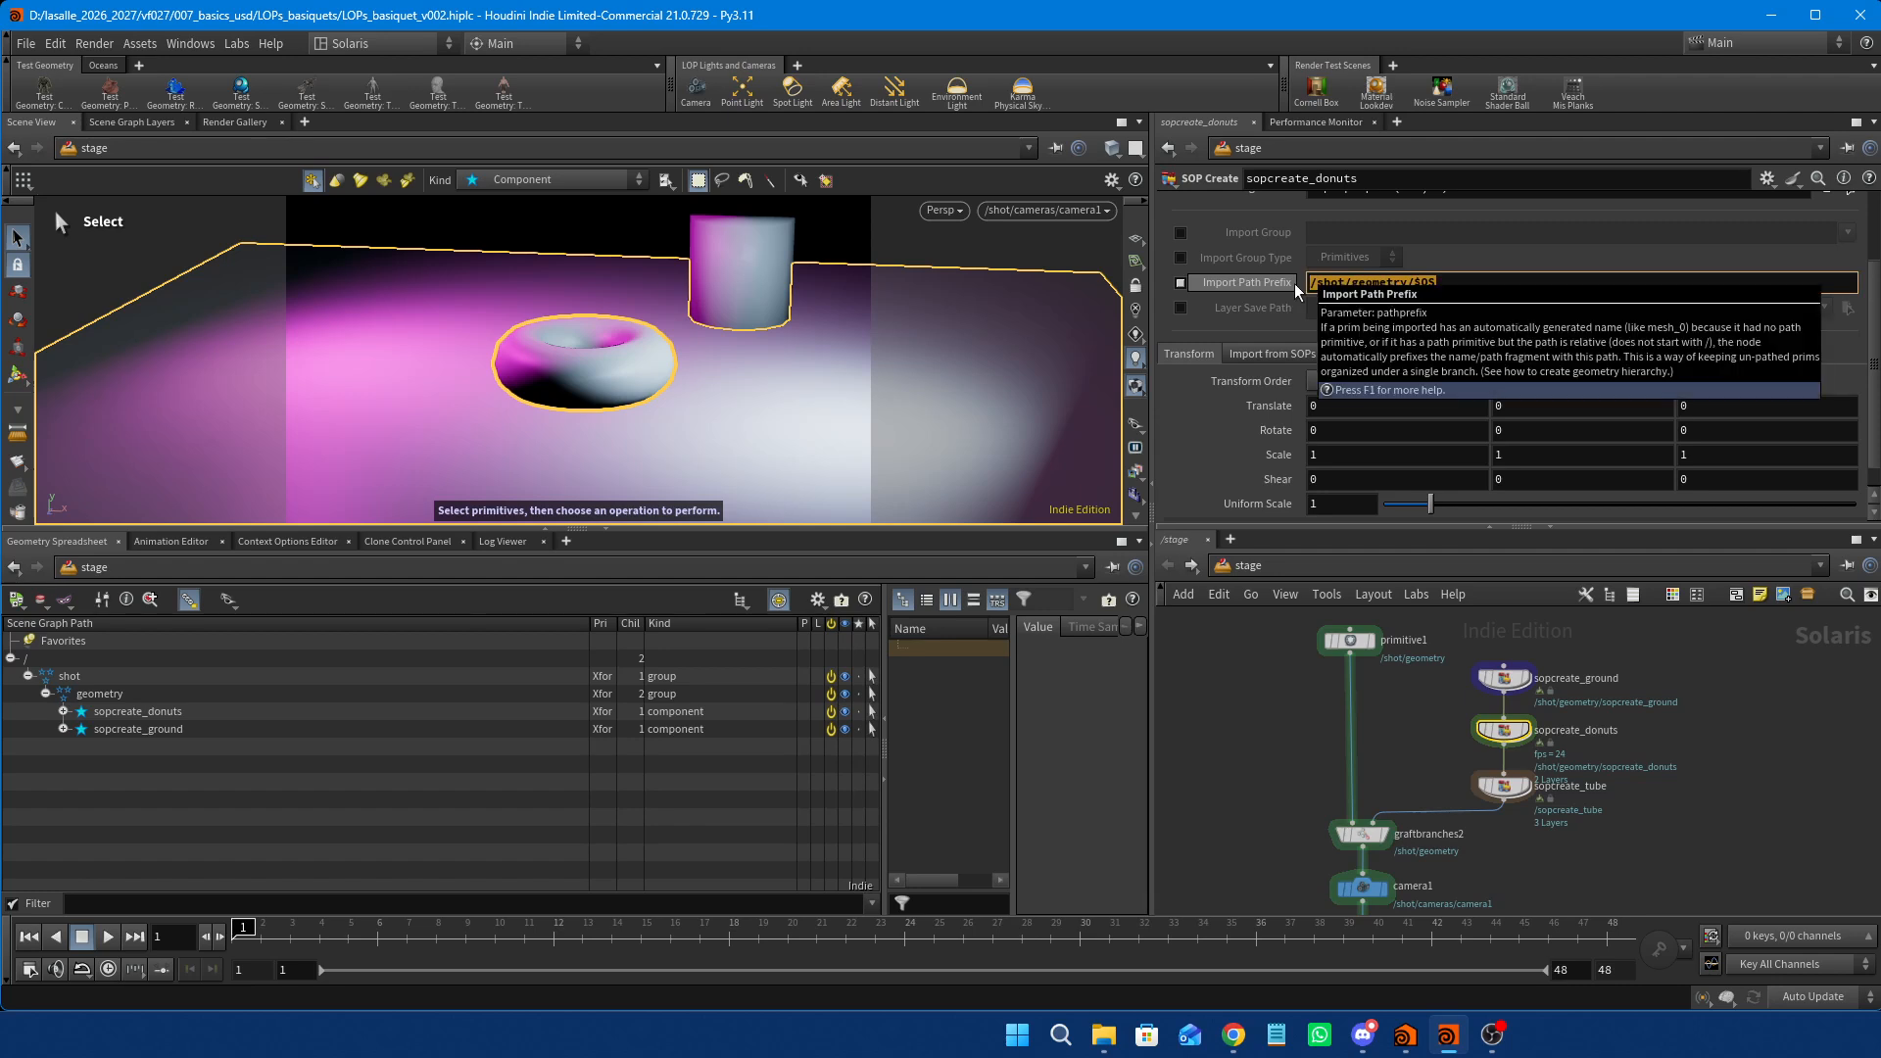
pyautogui.write('/$OS')
pyautogui.press('Return')
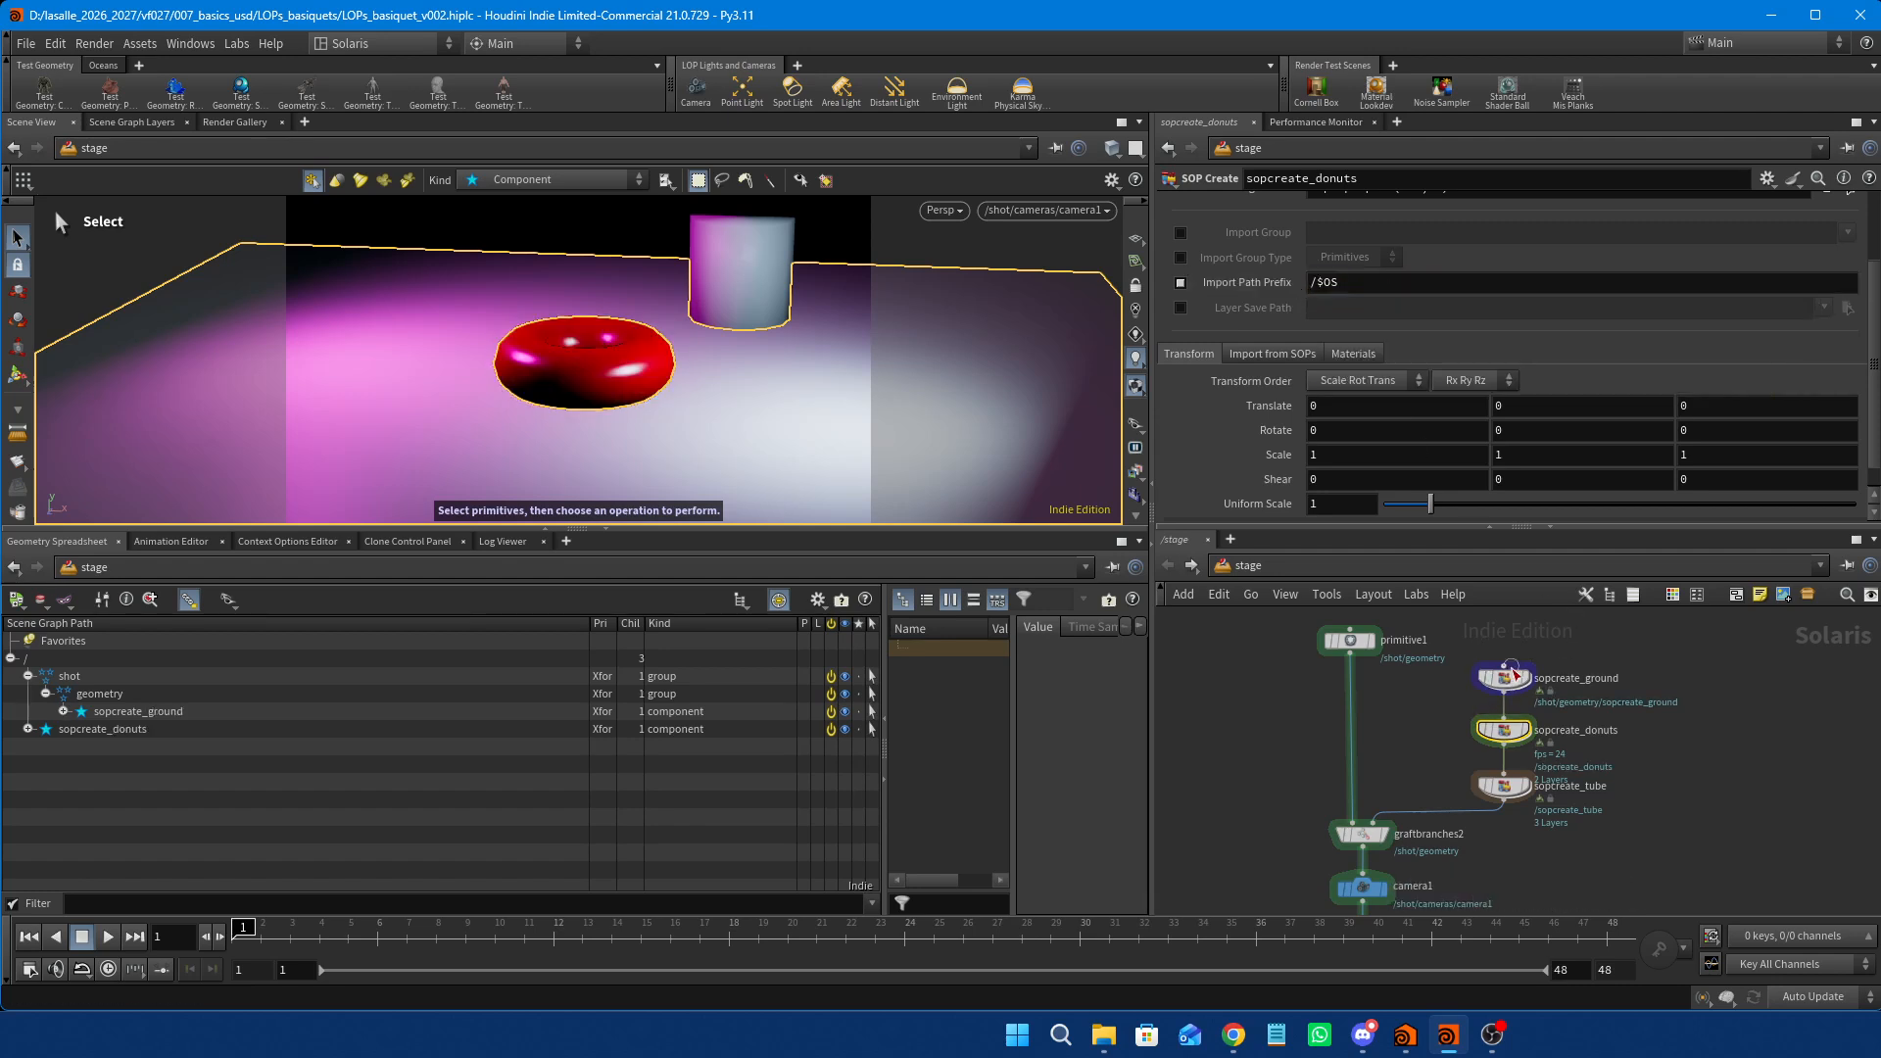
# Change sopcreate_ground's Import Path Prefix to /$OS.
pyautogui.click(1504, 666)
pyautogui.press('Escape')
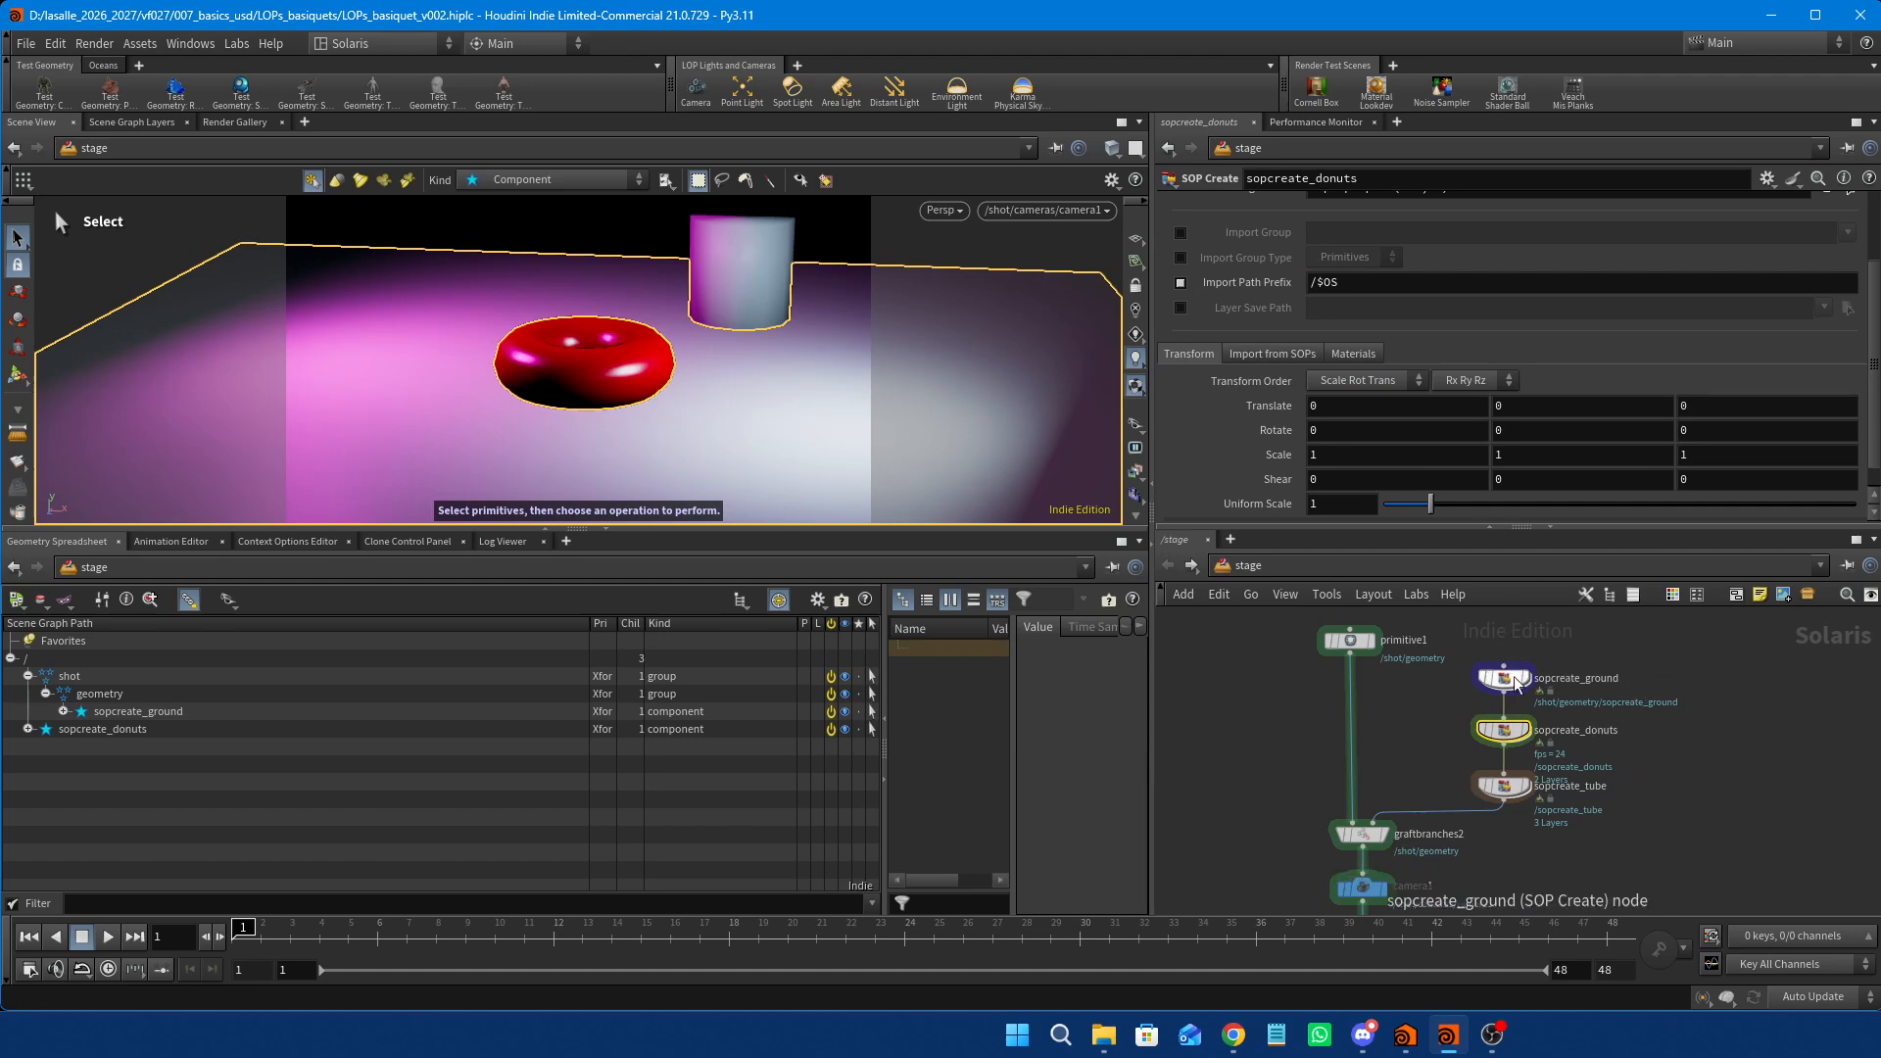
pyautogui.click(1504, 678)
pyautogui.moveTo(1433, 284); pyautogui.dragTo(1309, 283)
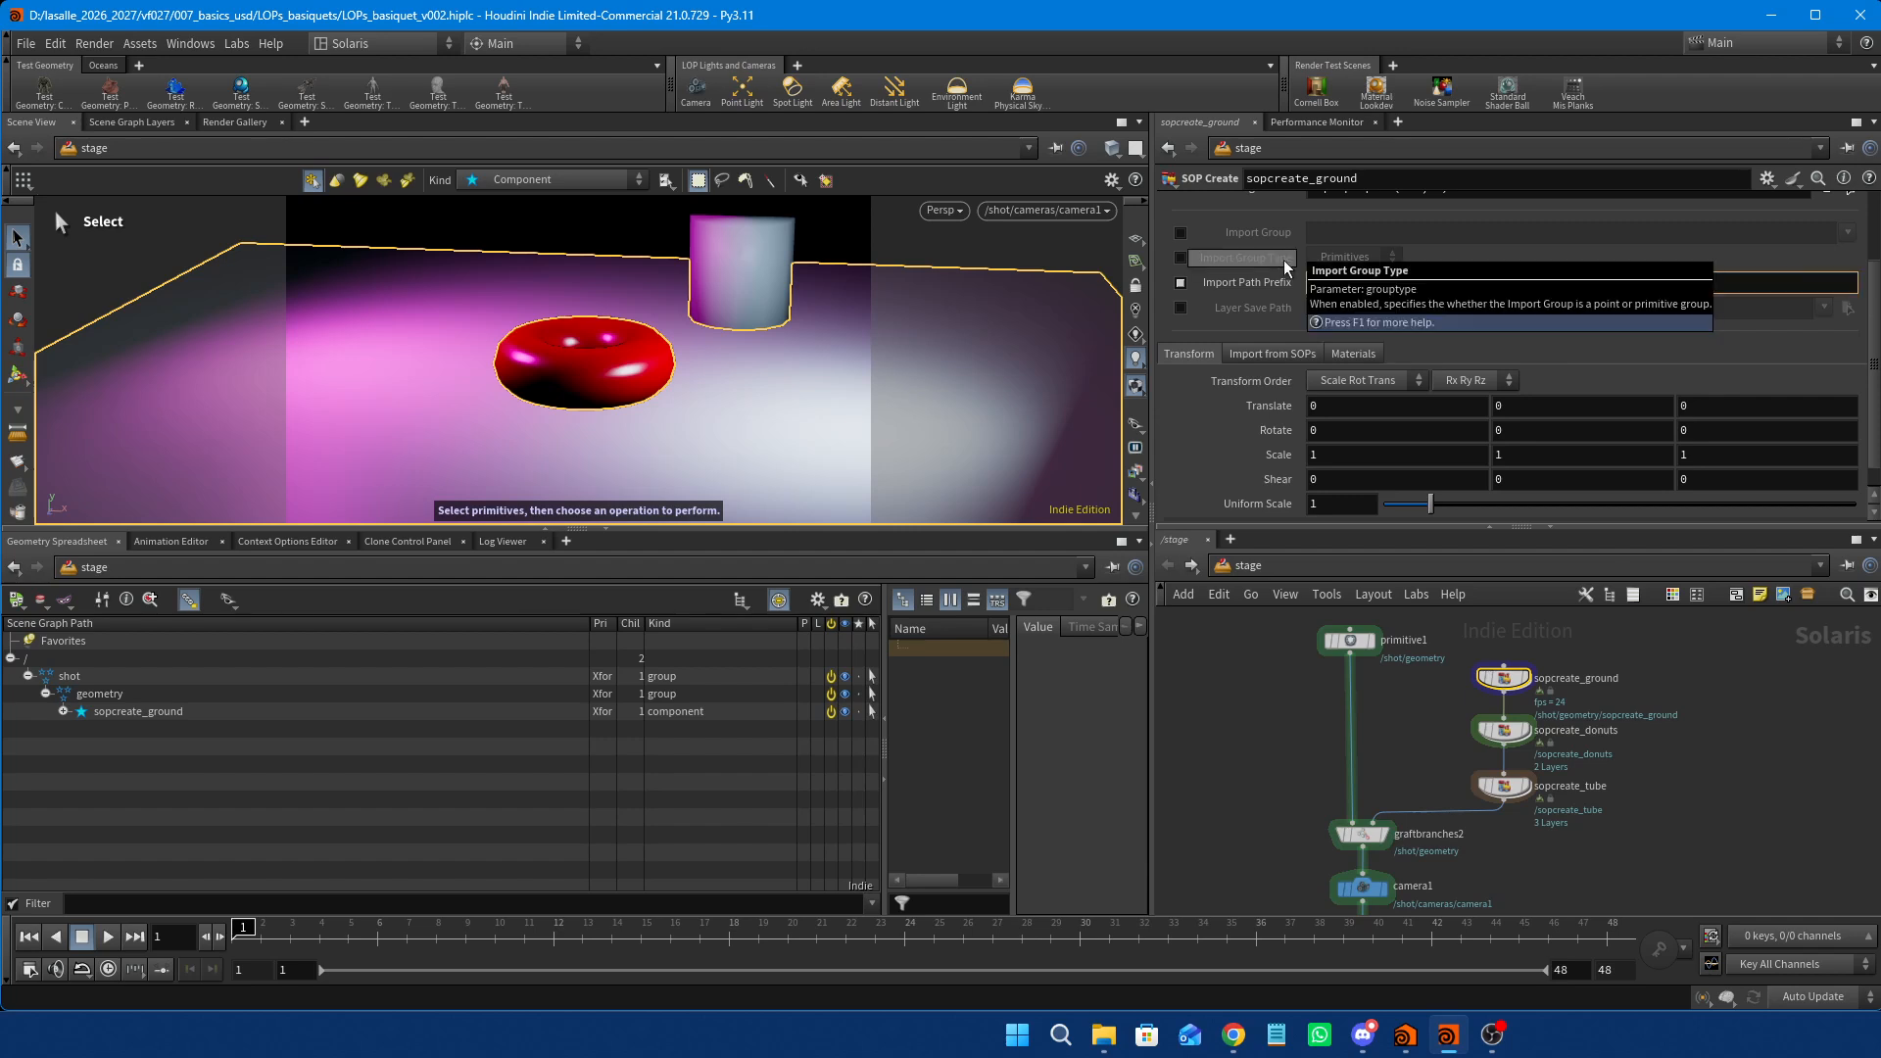
pyautogui.press('BackSpace')
pyautogui.press('Return')
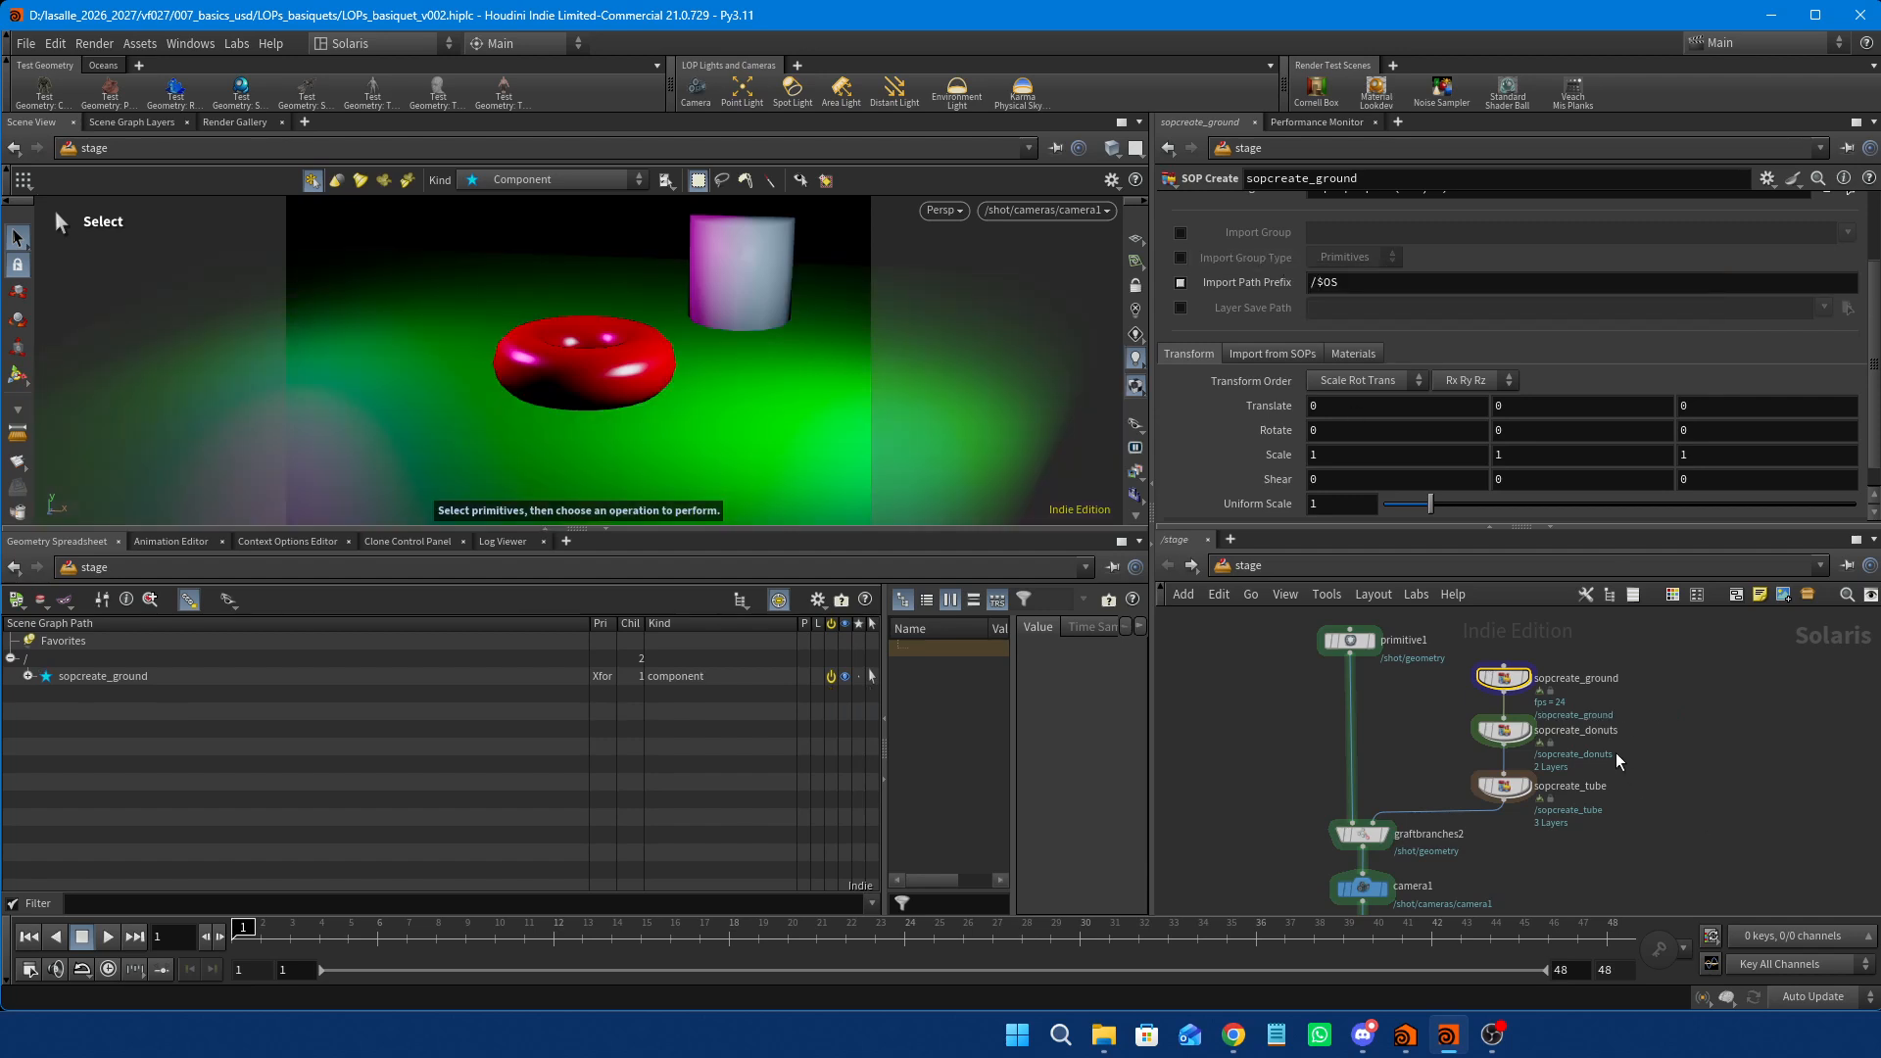
# Examine the scene graph at sopcreate_tube, graftbranches2 and graftbranches1 to check the geometry and lights hierarchy under /shot.
pyautogui.moveTo(1496, 693)
pyautogui.click(1509, 732)
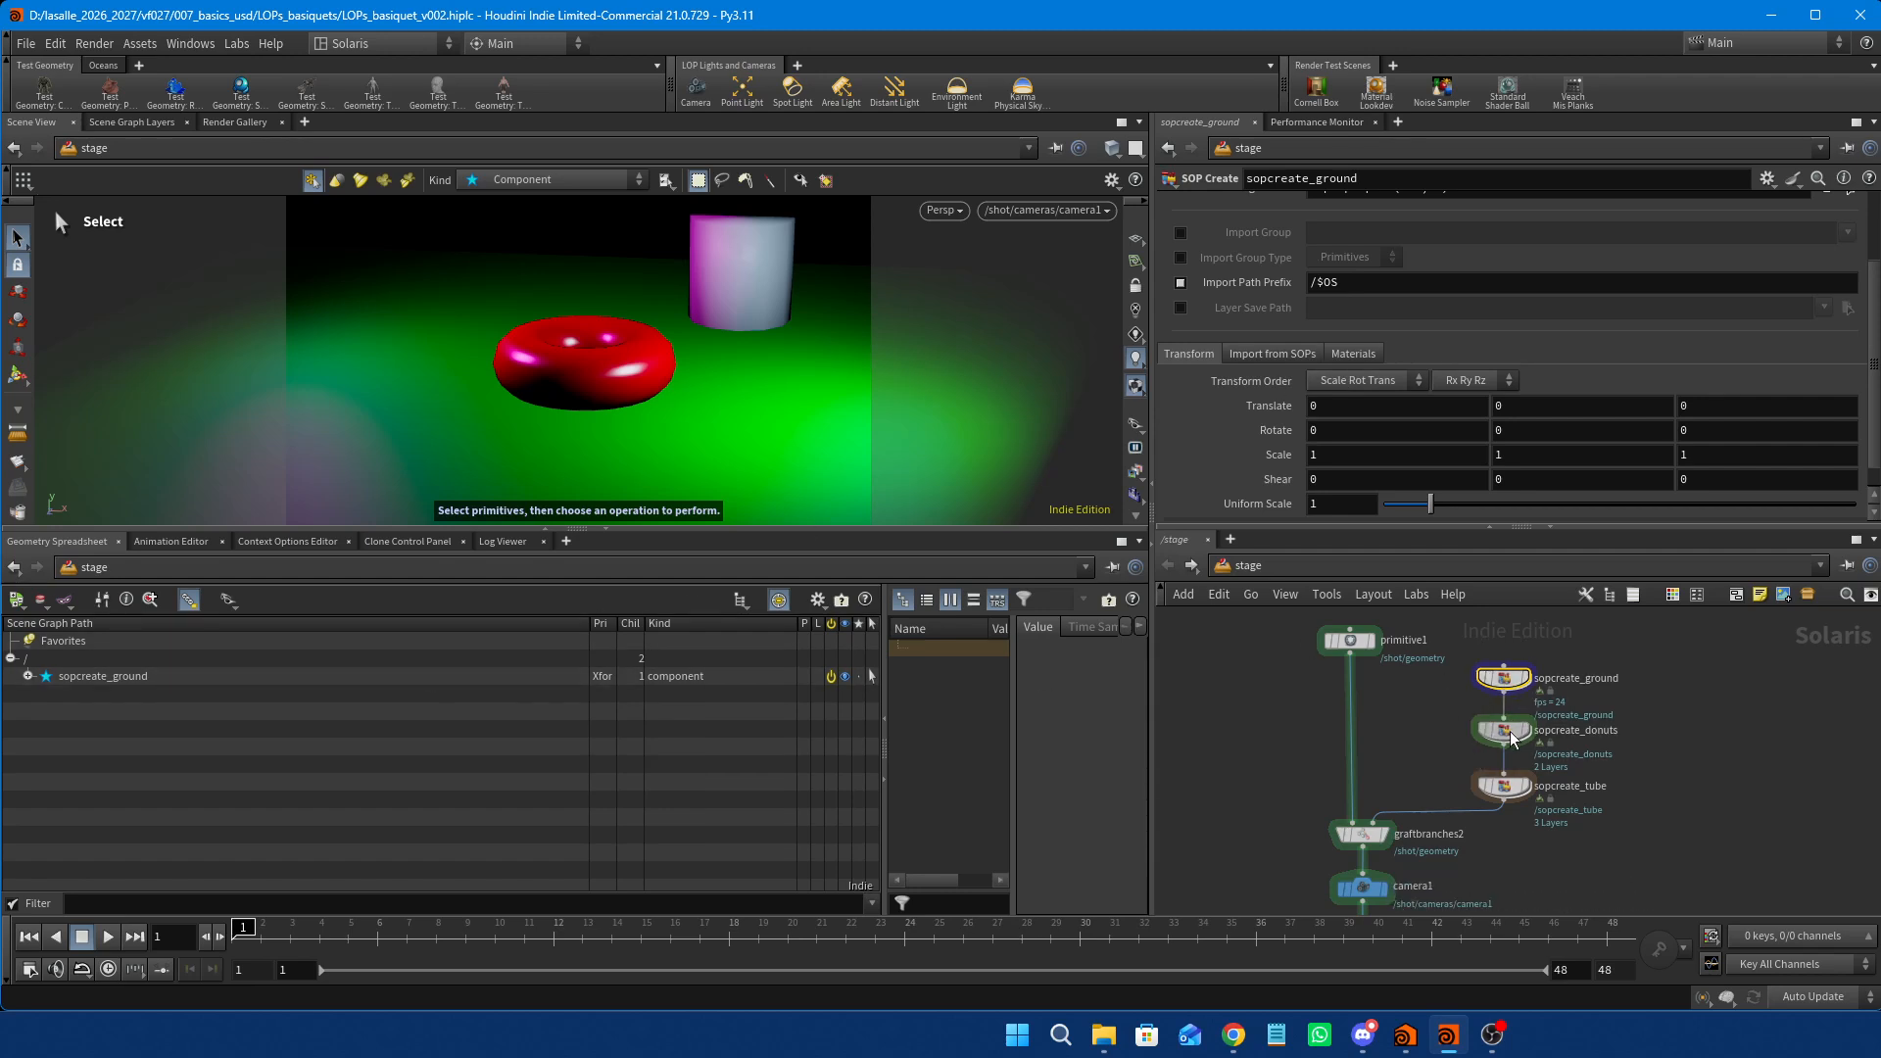
pyautogui.click(1508, 788)
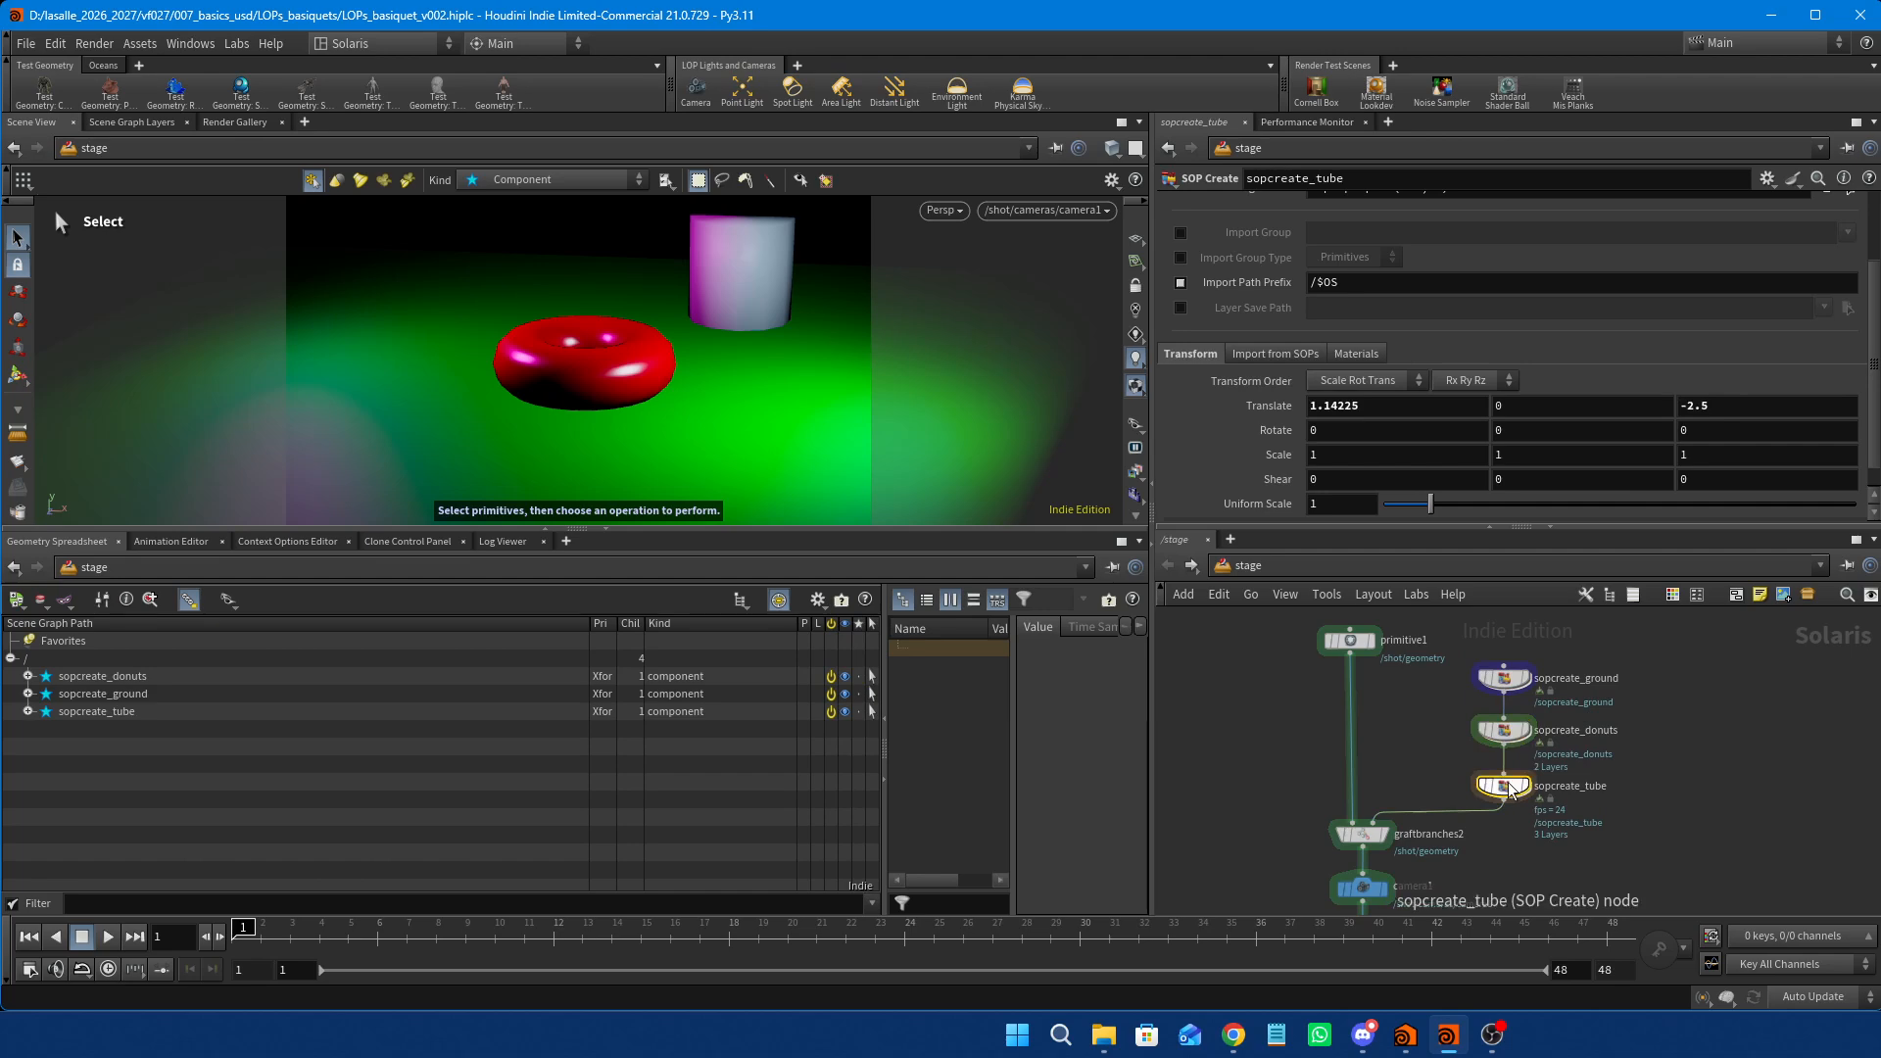
pyautogui.click(1372, 841)
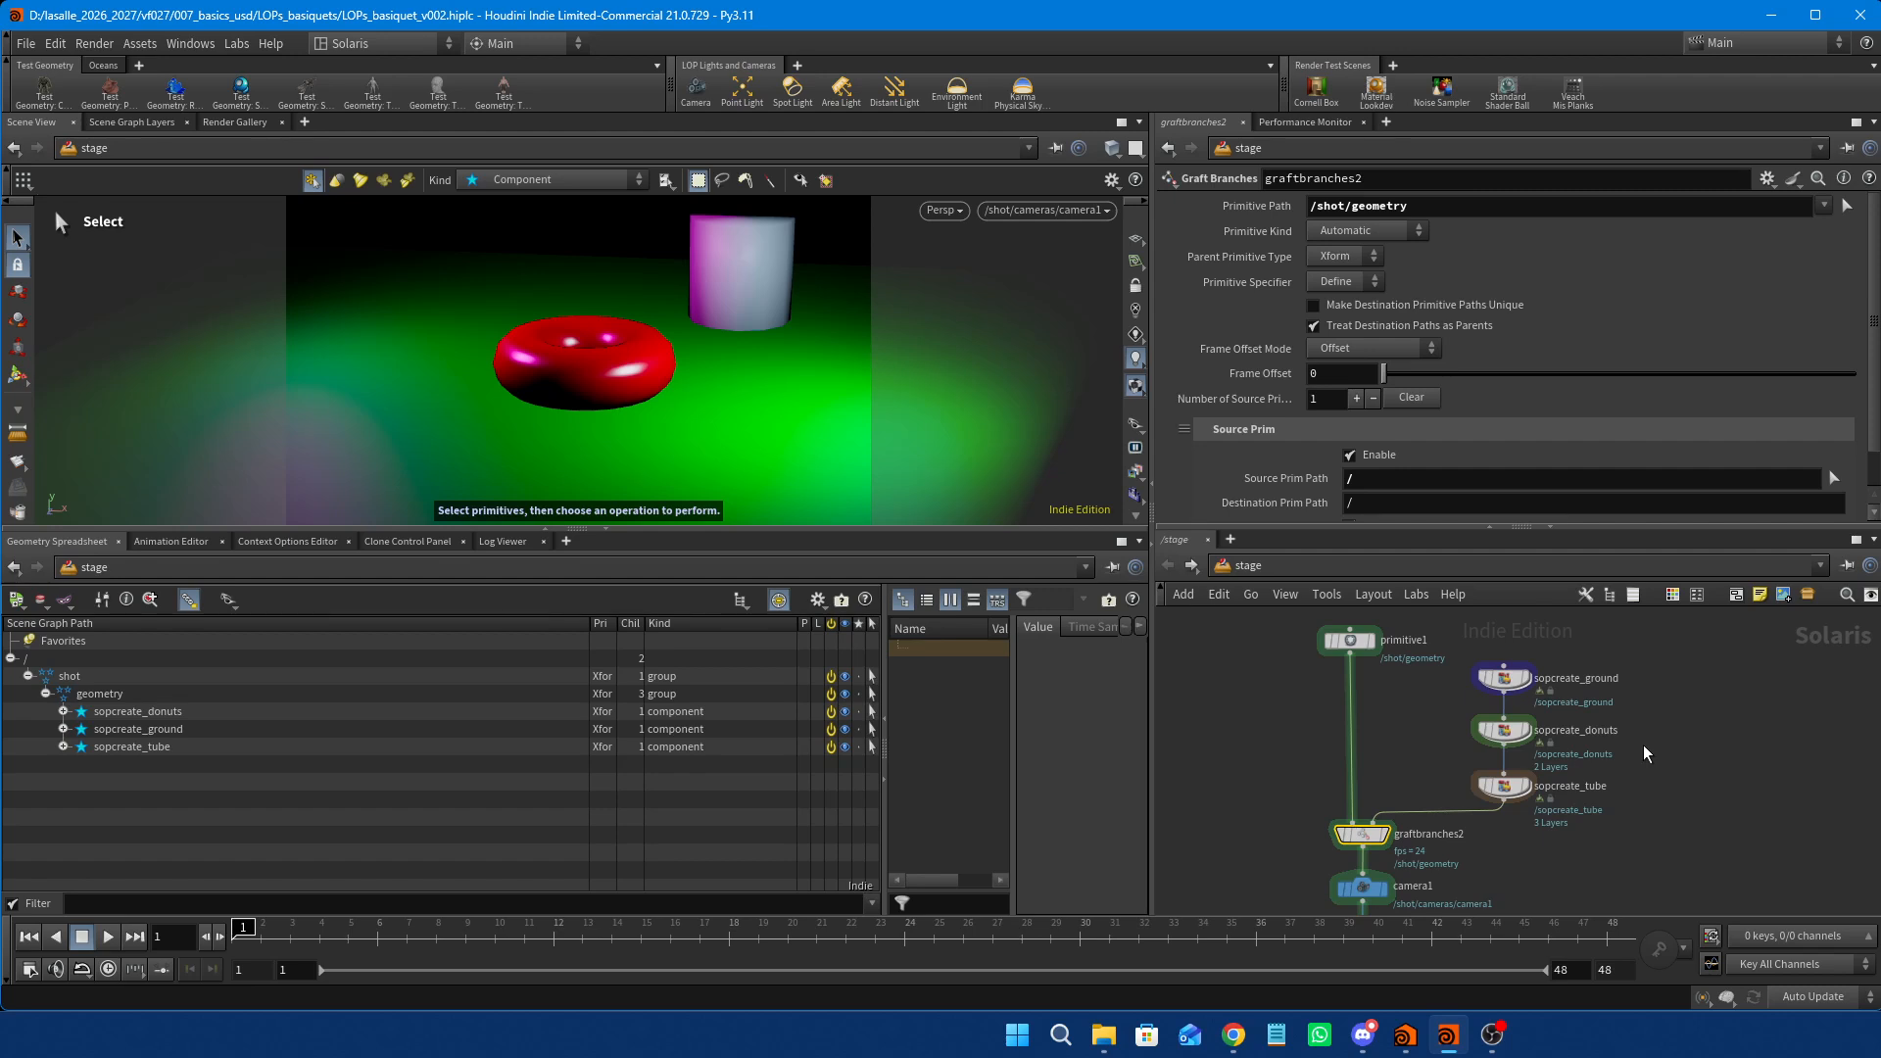
pyautogui.moveTo(1647, 789); pyautogui.dragTo(1619, 678, button='middle')
pyautogui.scroll(-2, 1618, 698)
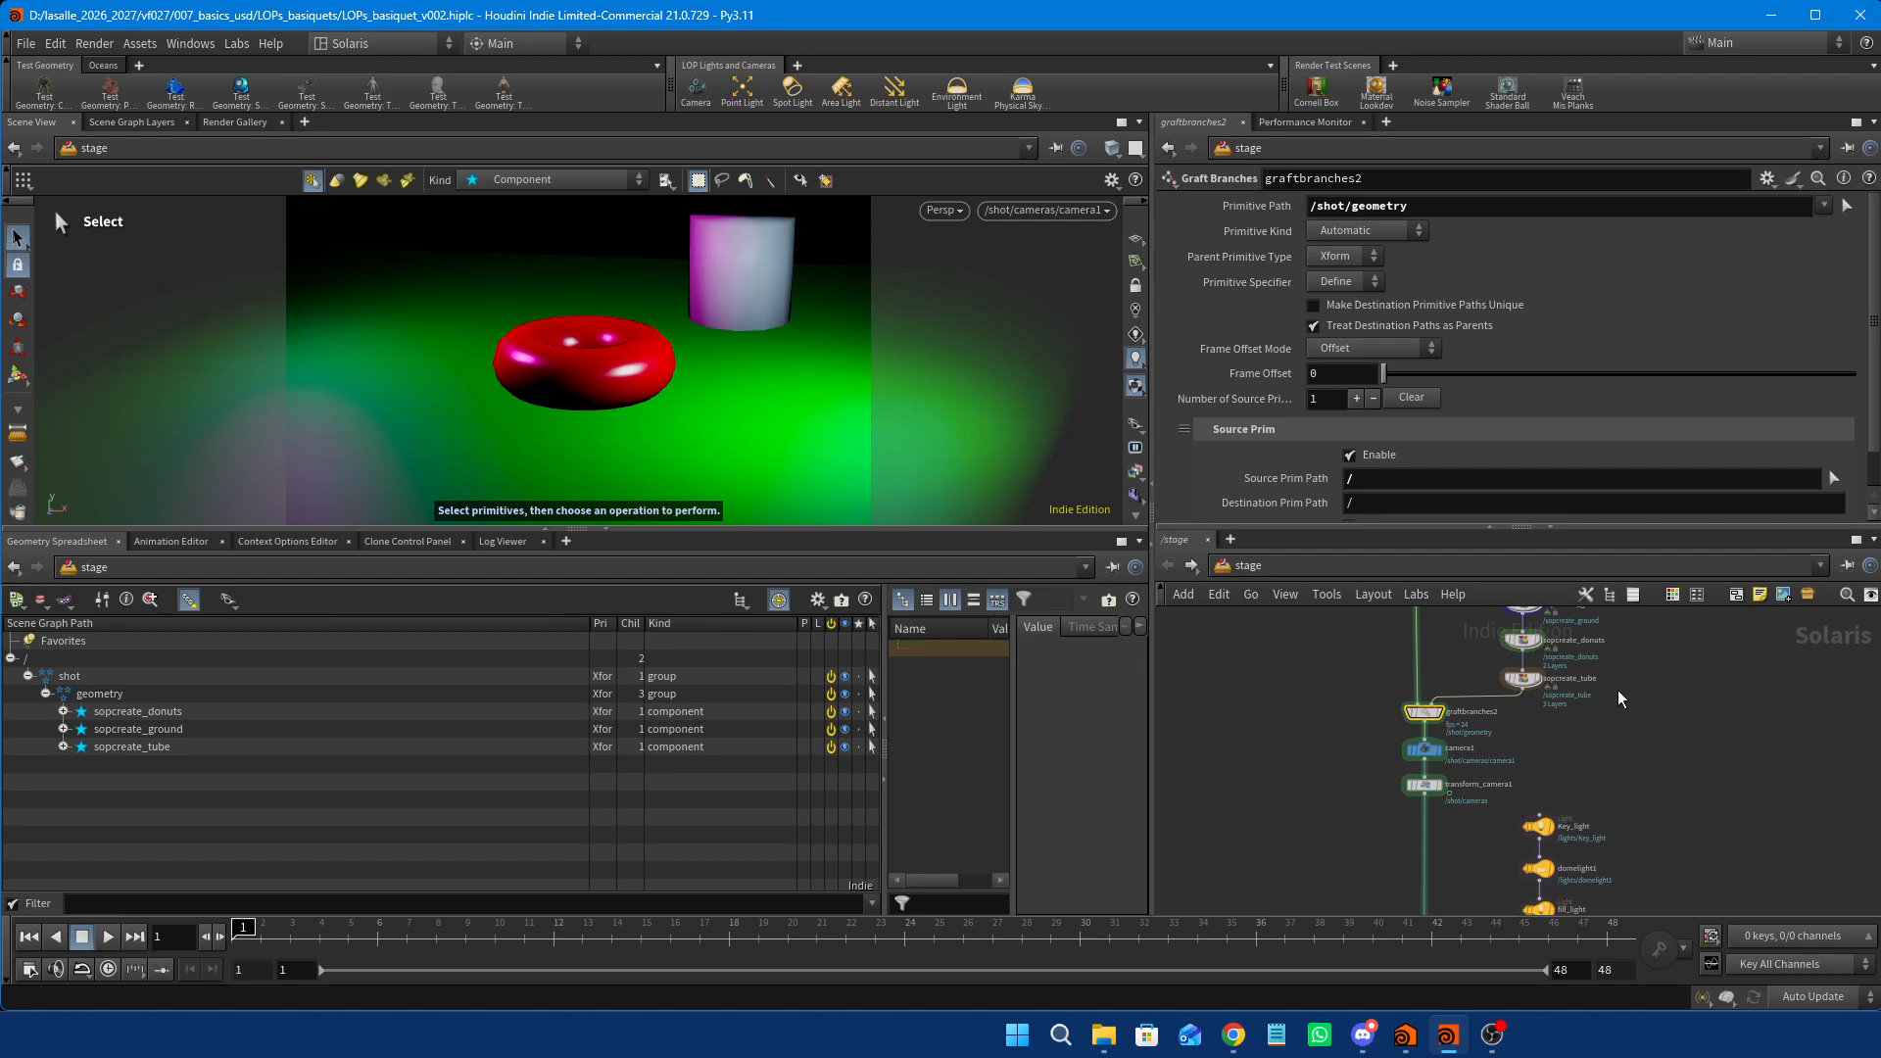
pyautogui.scroll(2, 1556, 745)
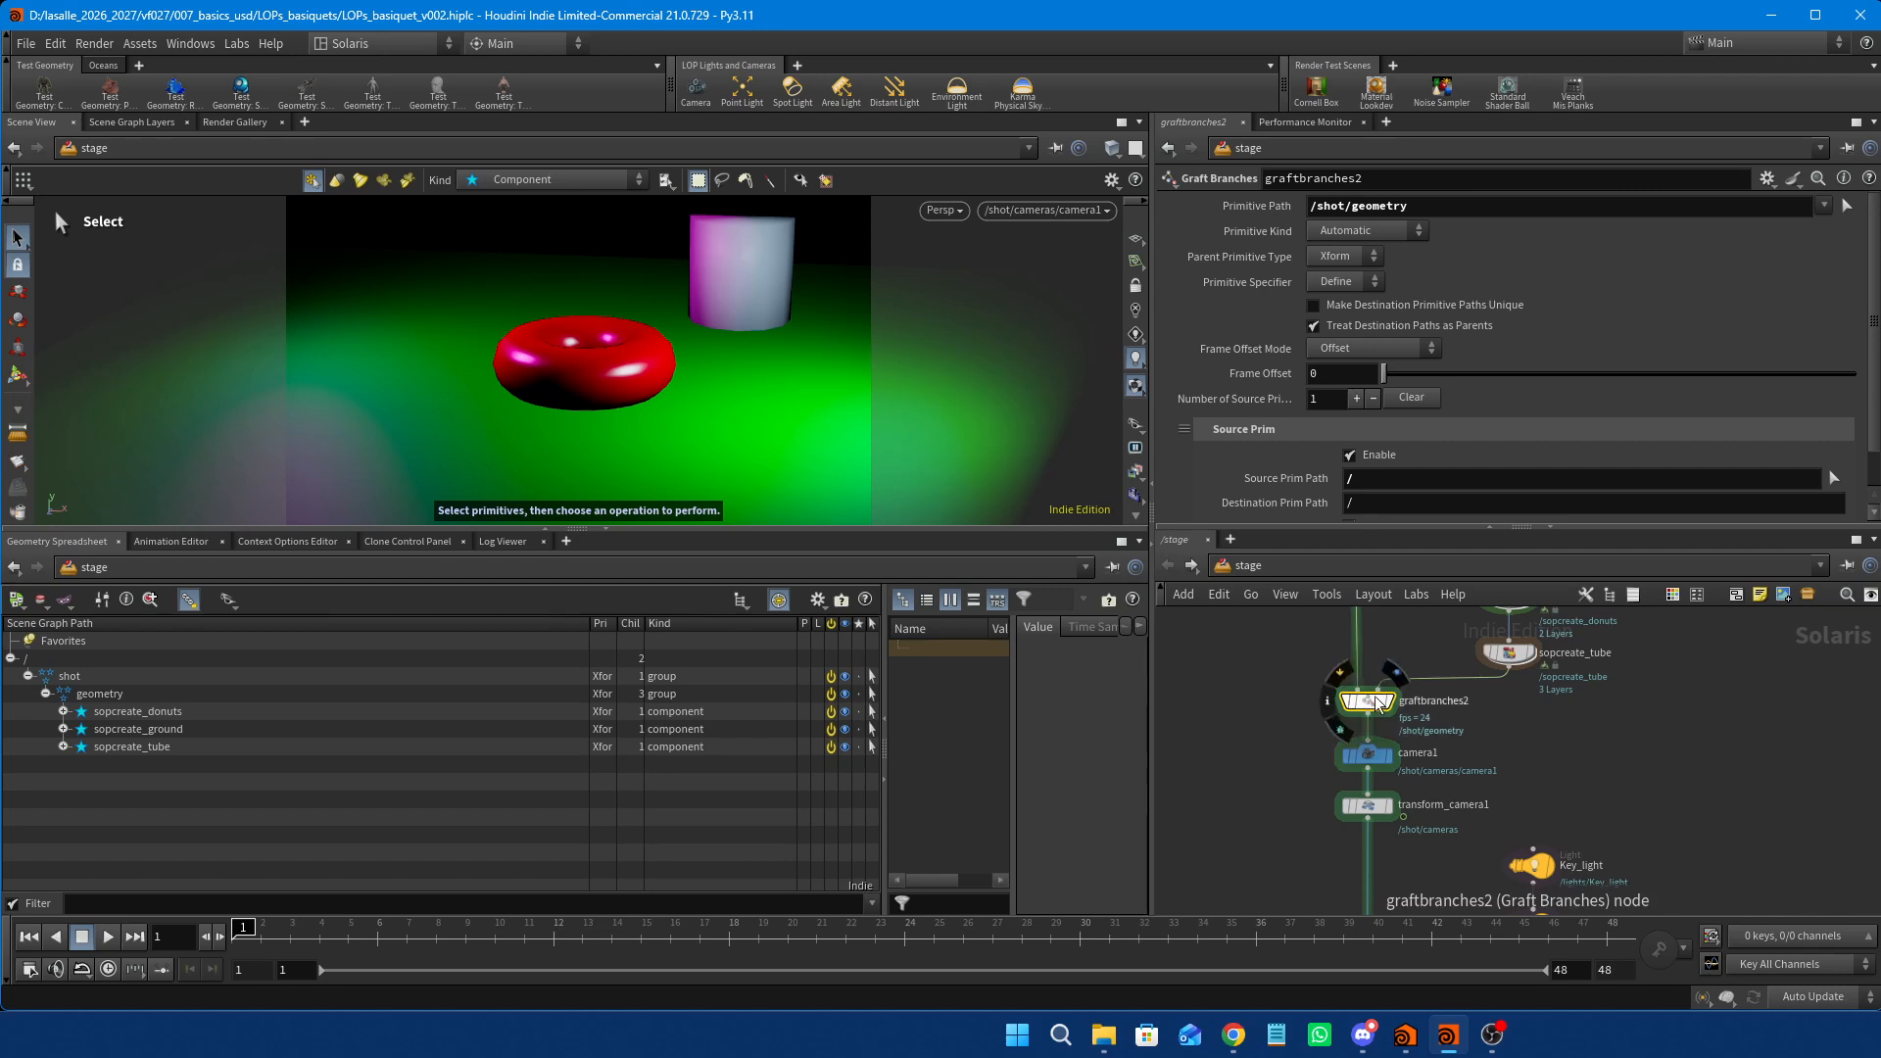
pyautogui.moveTo(1518, 795); pyautogui.dragTo(1566, 635, button='middle')
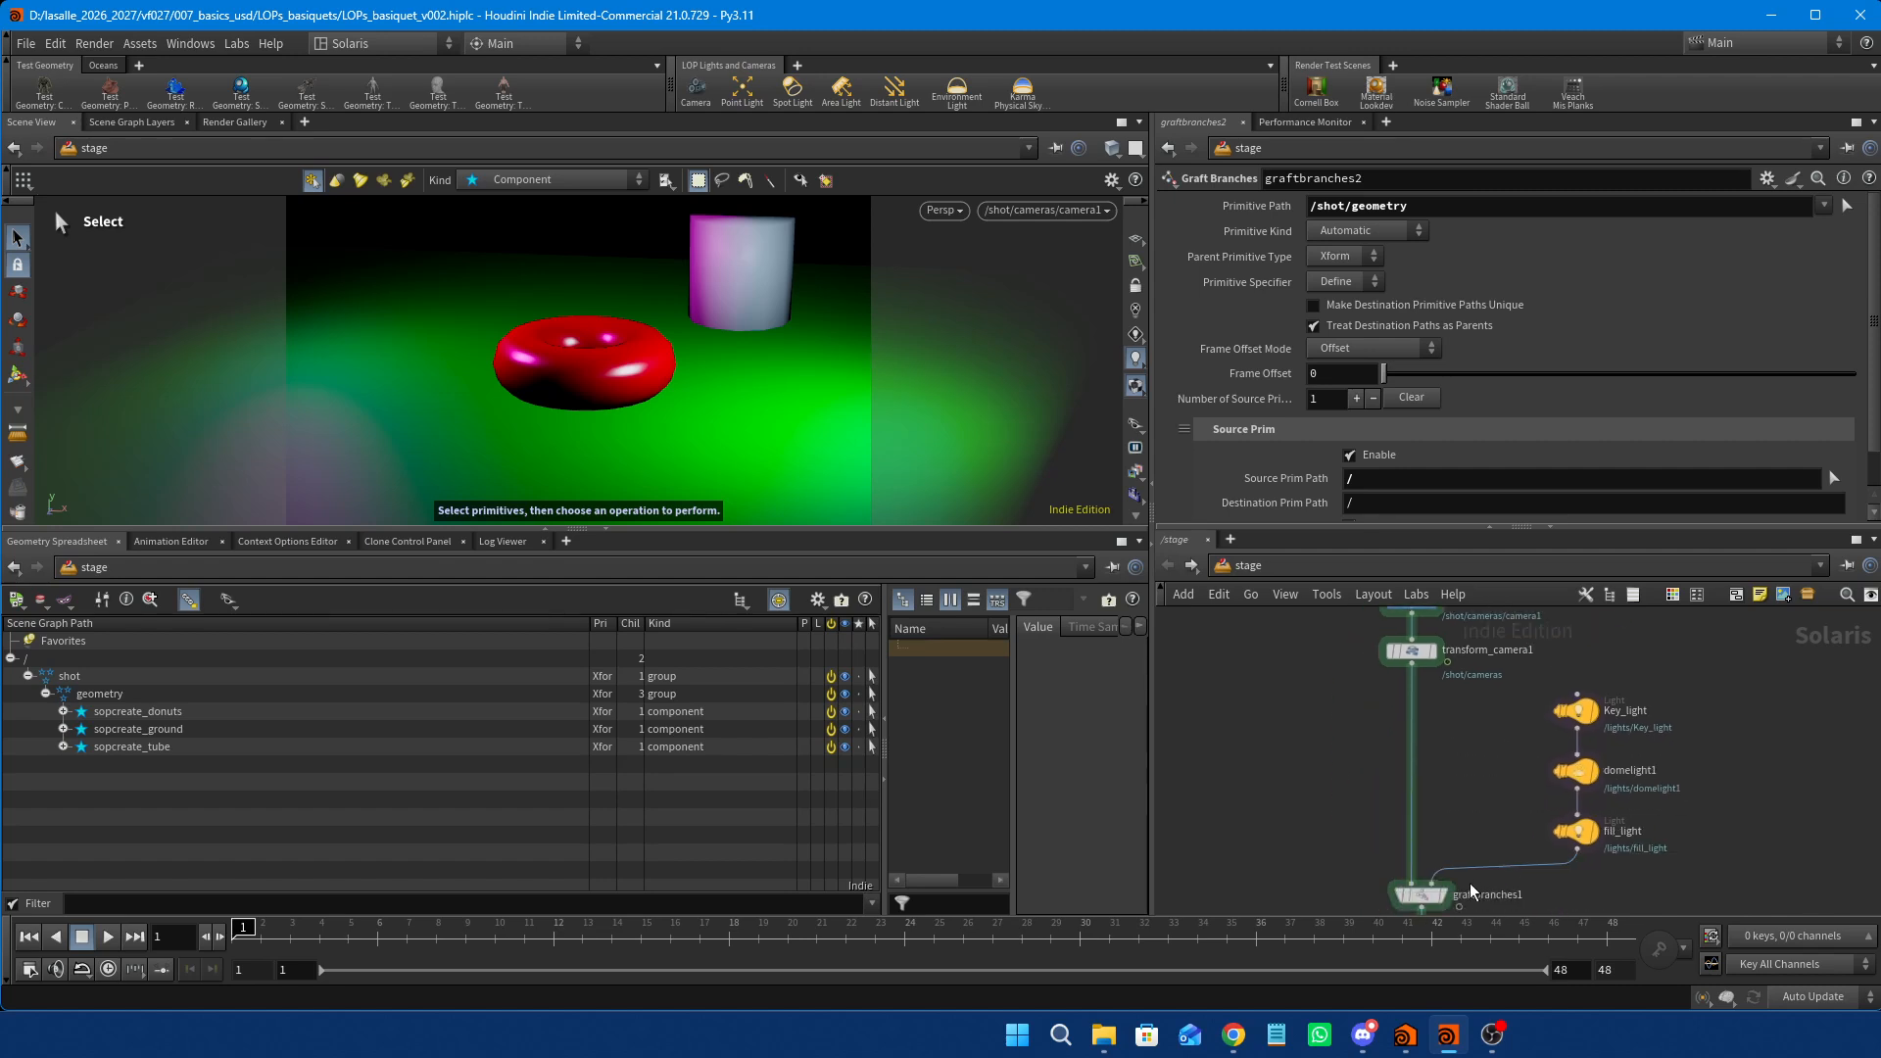
pyautogui.moveTo(1423, 905); pyautogui.dragTo(1399, 805, button='middle')
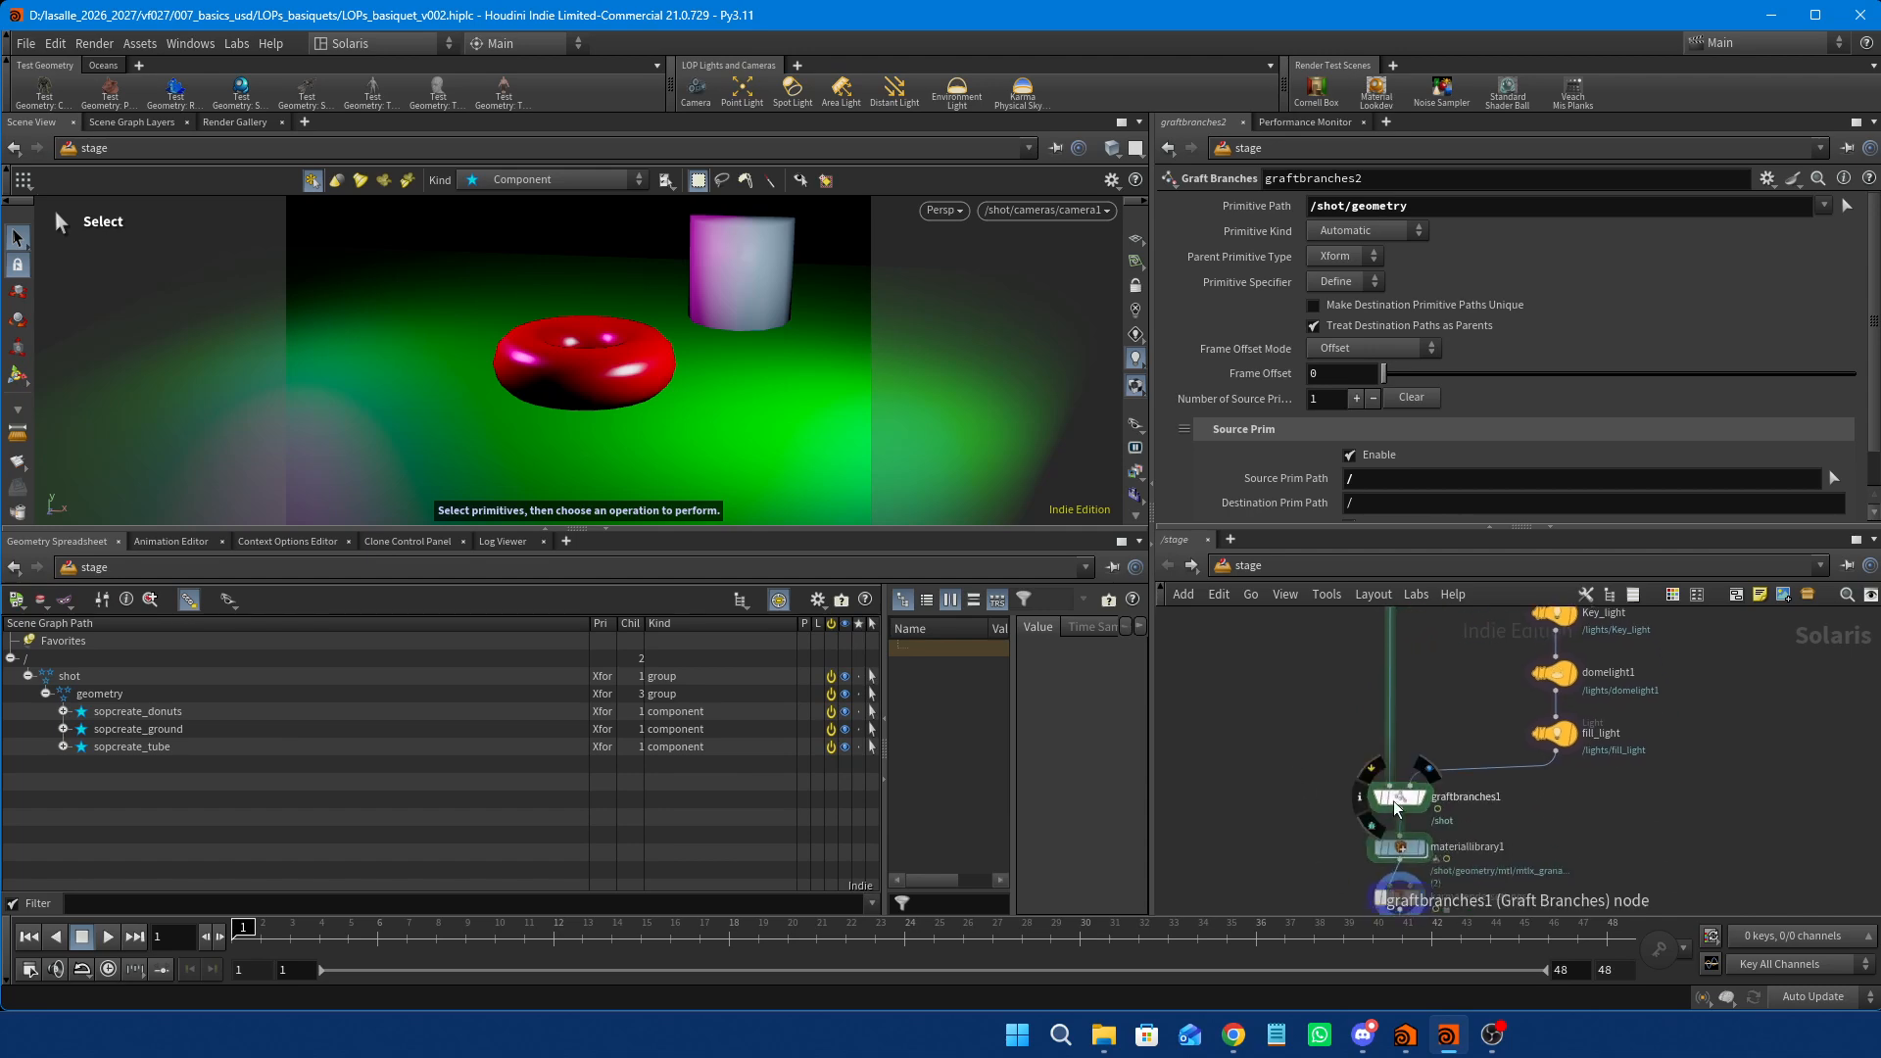
pyautogui.click(1399, 798)
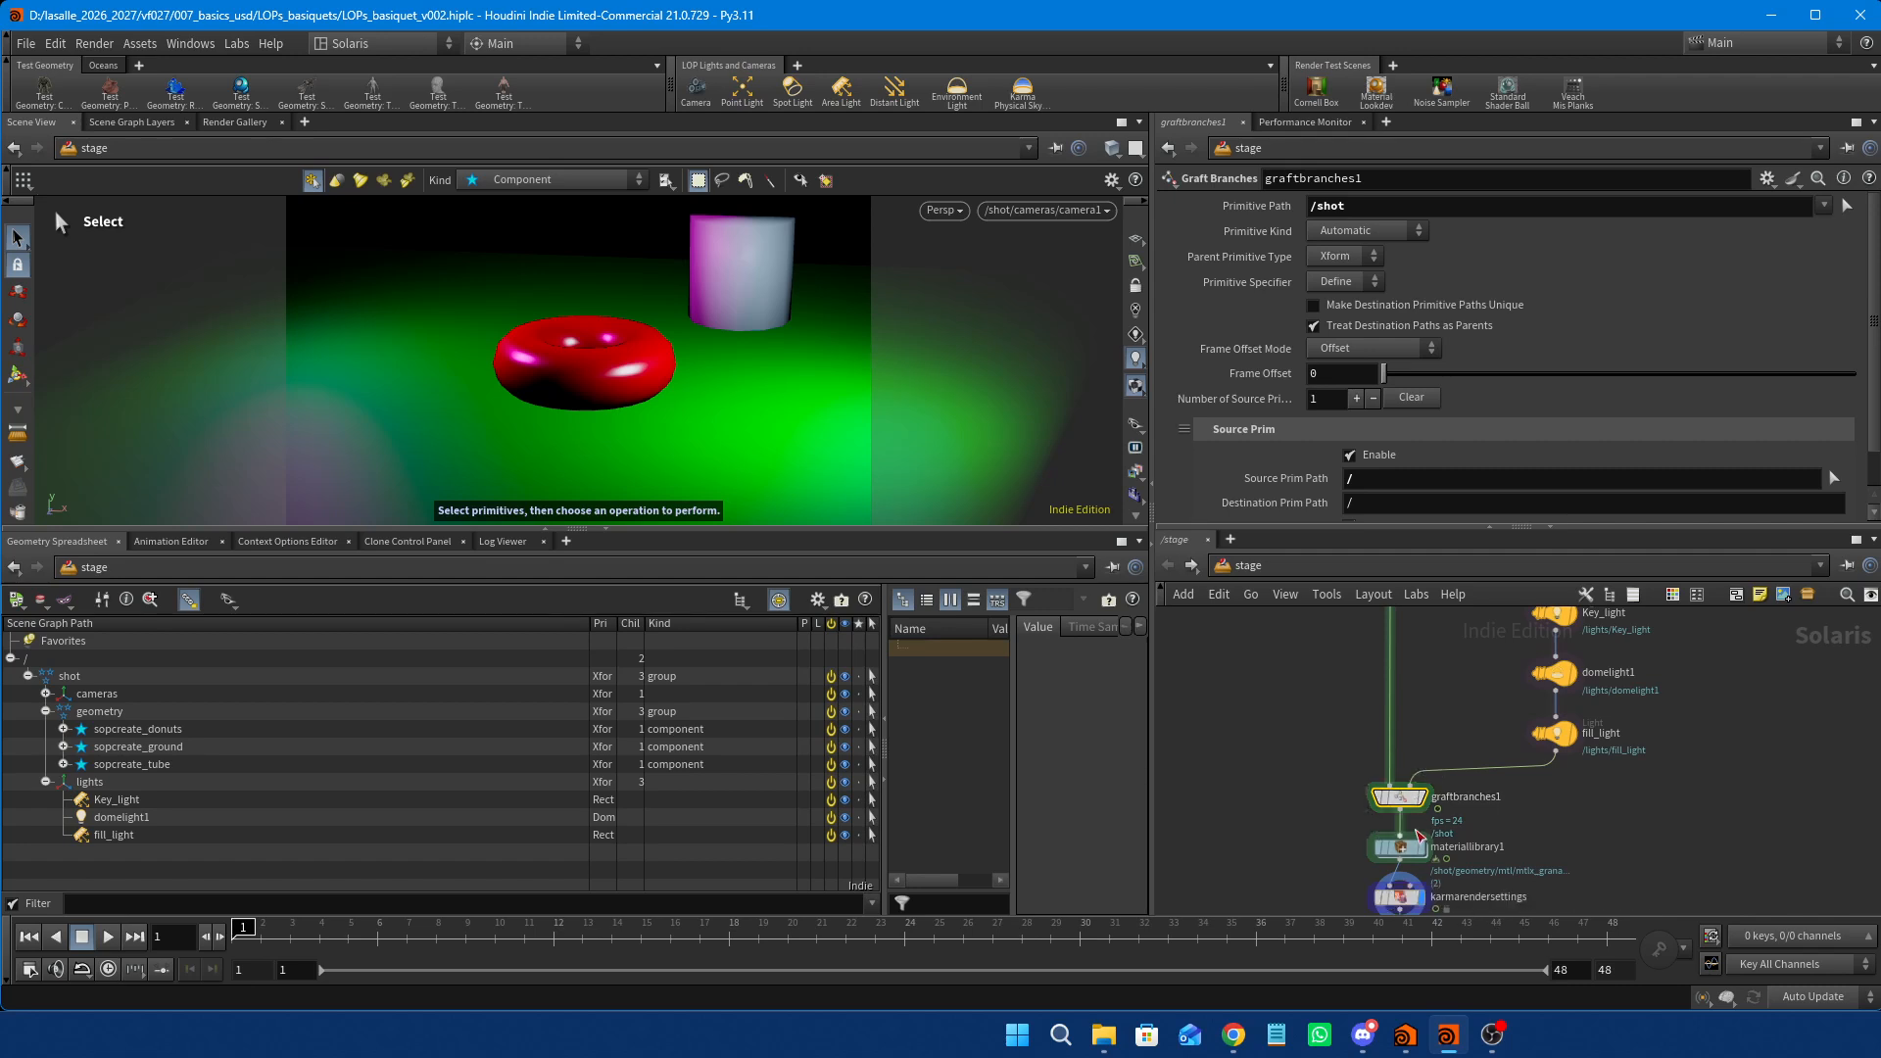
# Pull camera1 and transform_camera1 out of the main node chain and place them beside it.
pyautogui.moveTo(1428, 711); pyautogui.dragTo(1438, 848, button='middle')
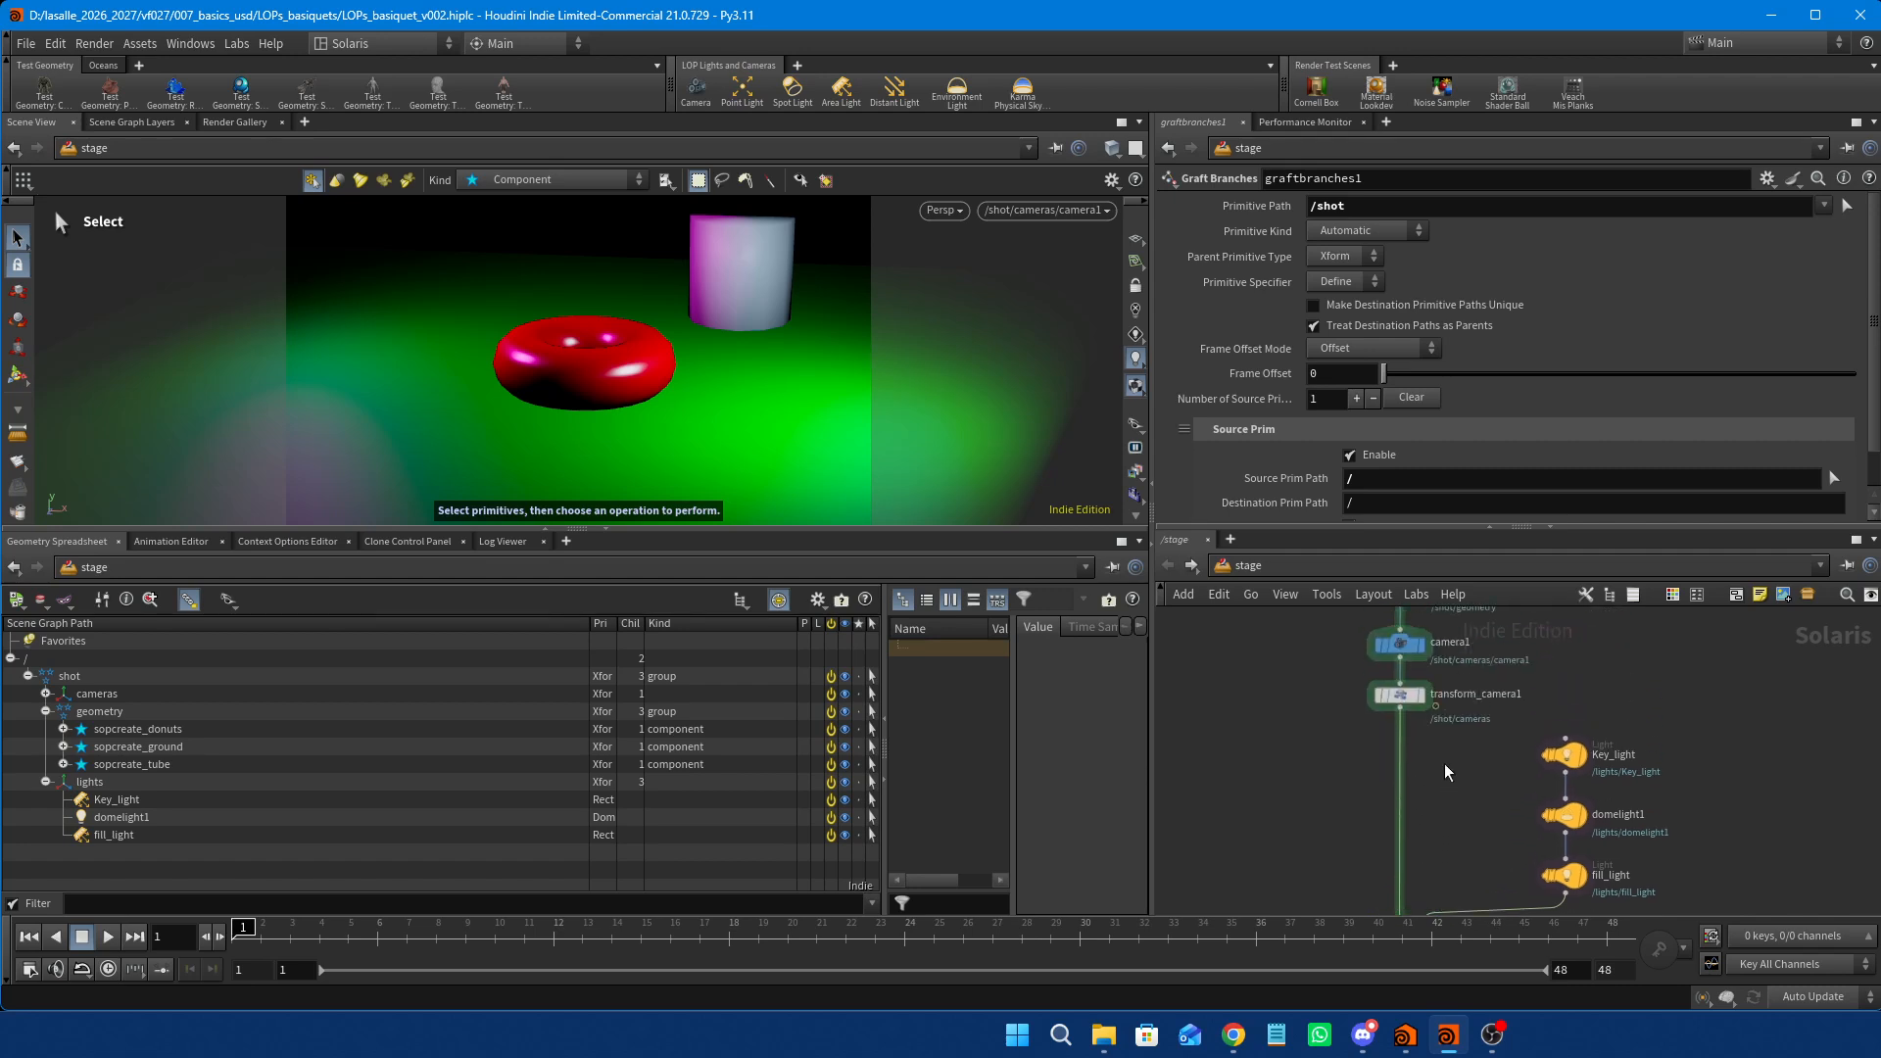
pyautogui.moveTo(1444, 762); pyautogui.dragTo(1439, 902, button='middle')
pyautogui.scroll(-1, 1501, 792)
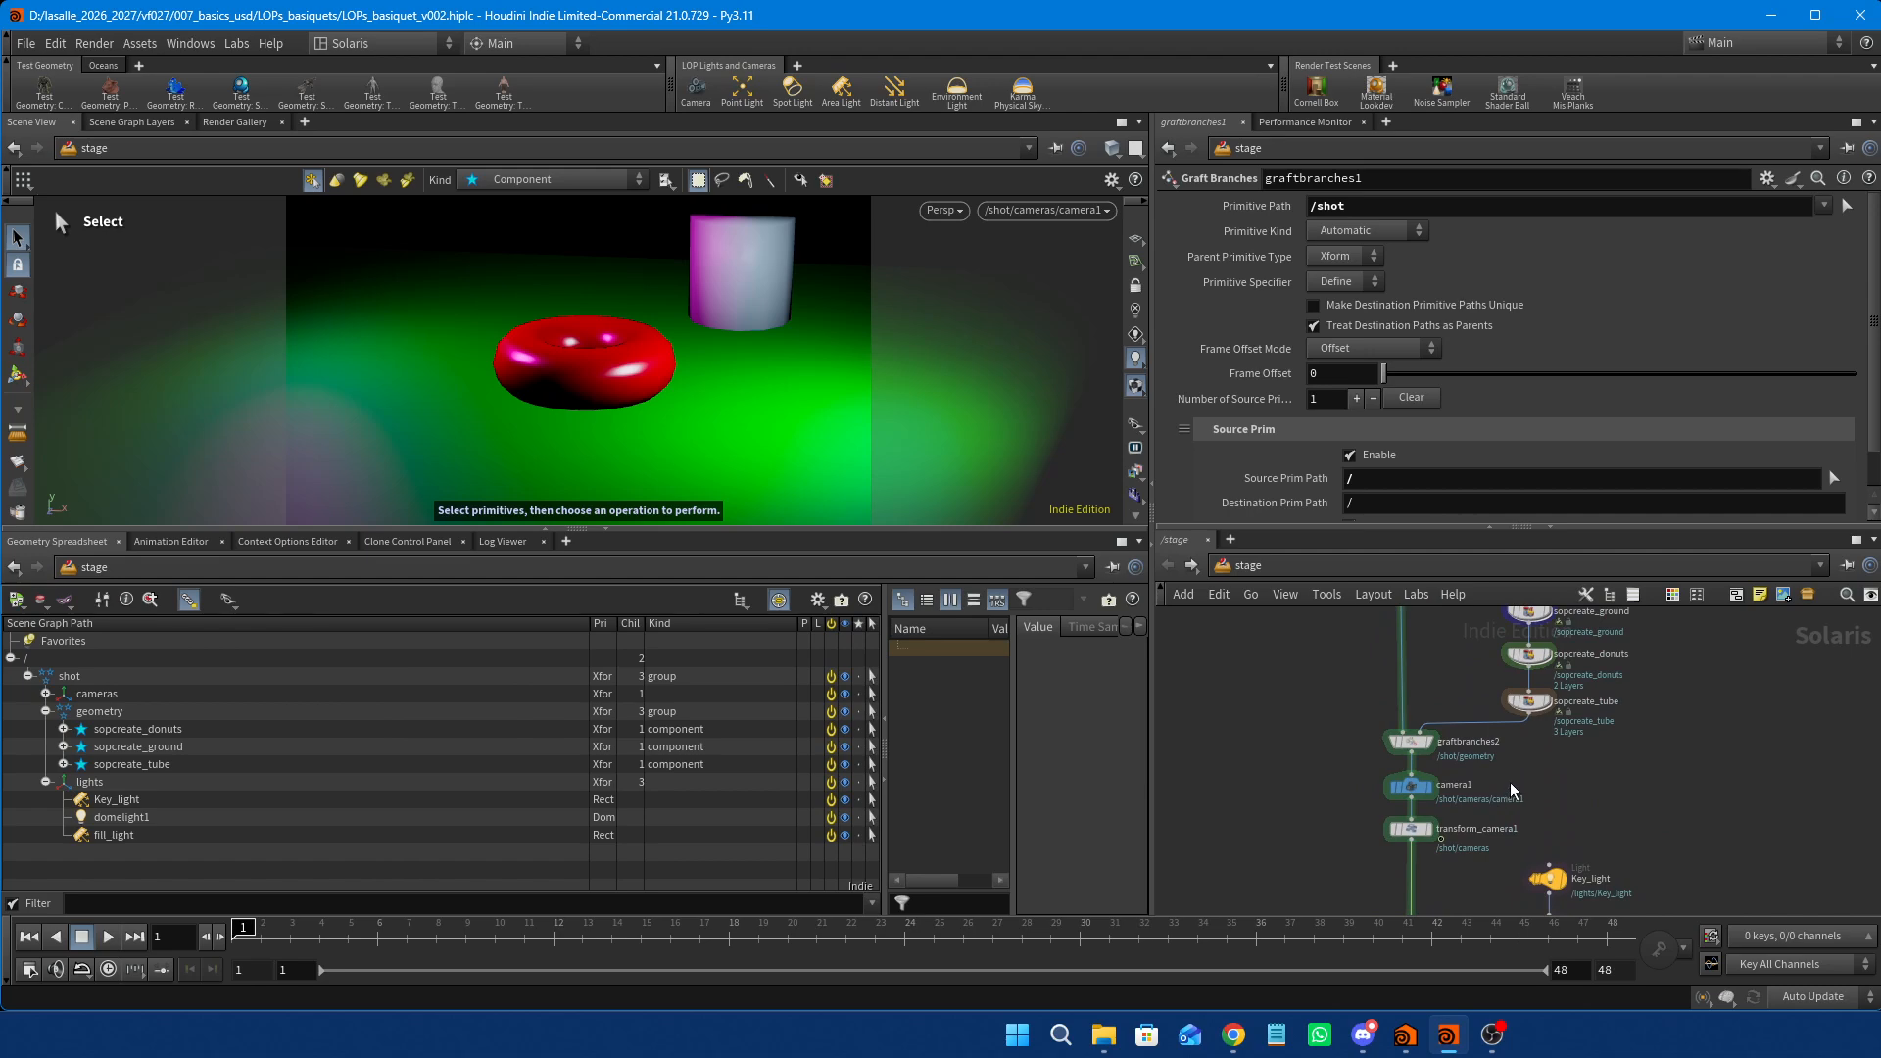
pyautogui.scroll(-2, 1509, 782)
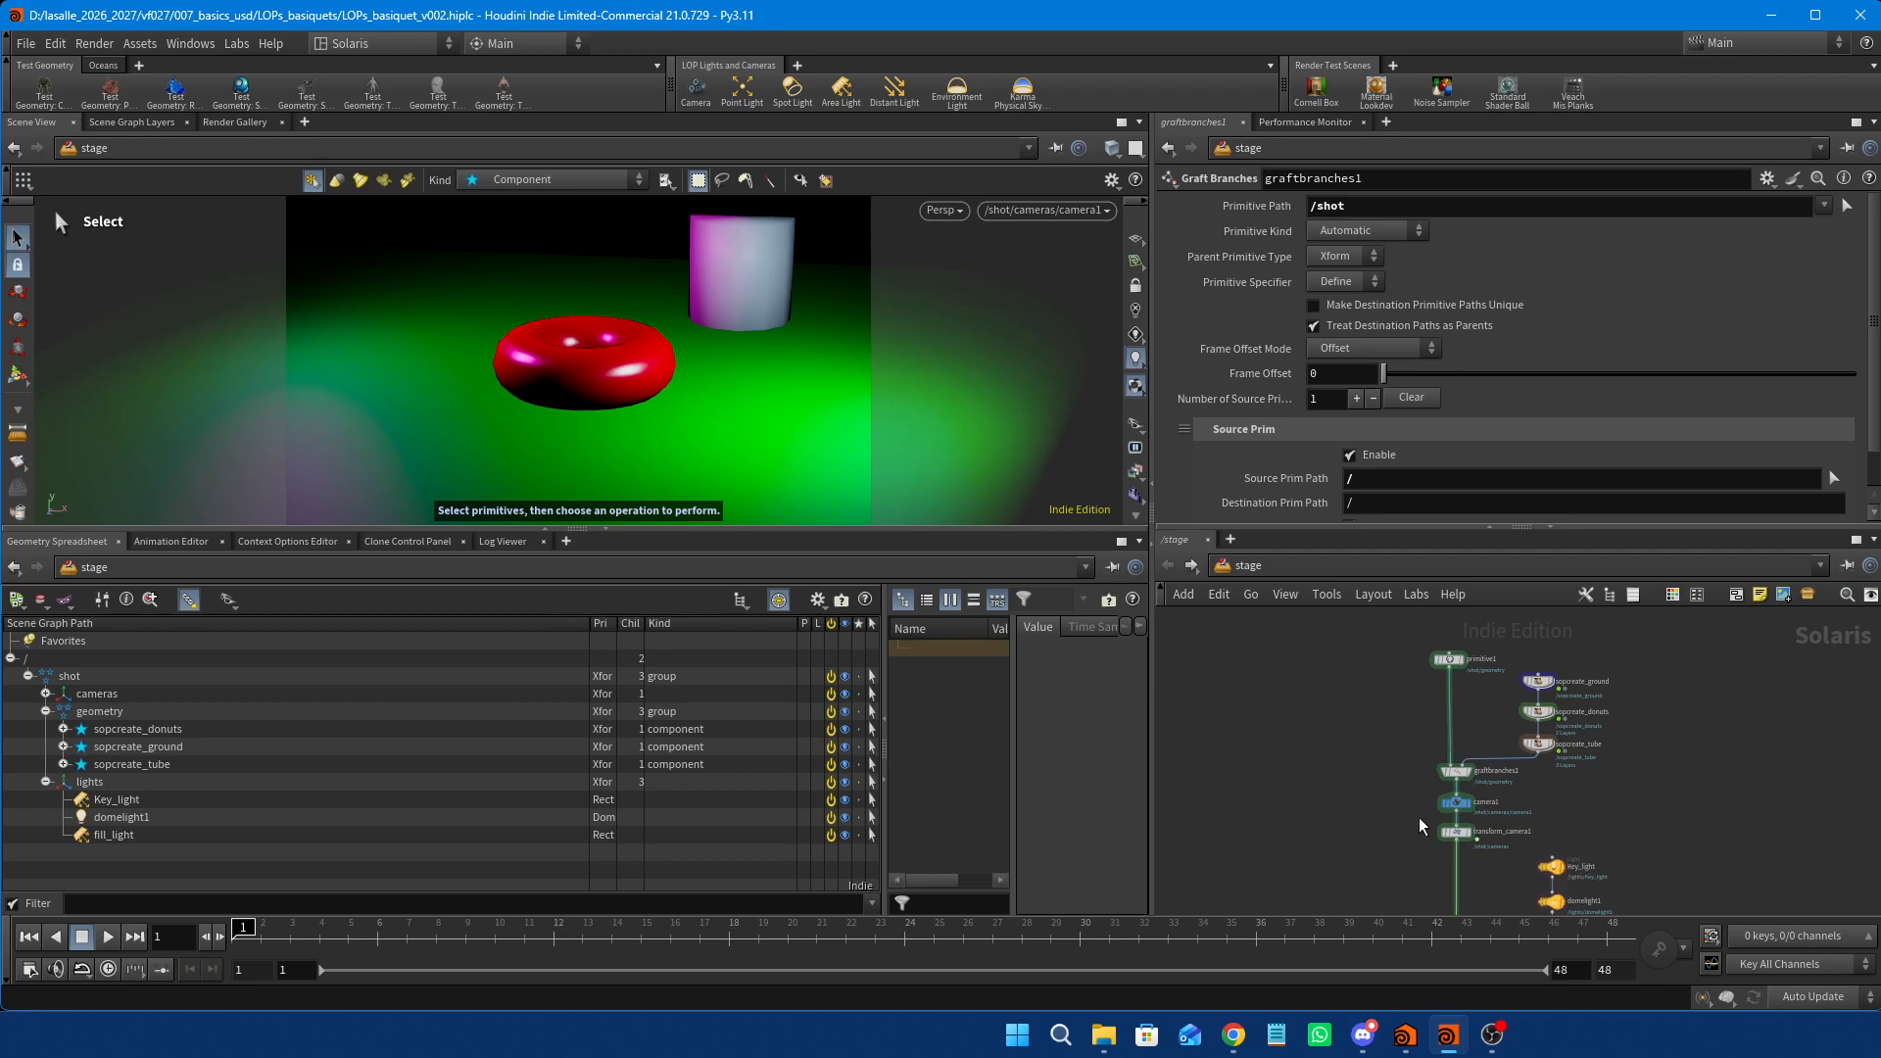
pyautogui.moveTo(1424, 796); pyautogui.dragTo(1291, 697)
pyautogui.scroll(2, 1458, 839)
pyautogui.moveTo(1291, 698); pyautogui.dragTo(1313, 831, button='middle')
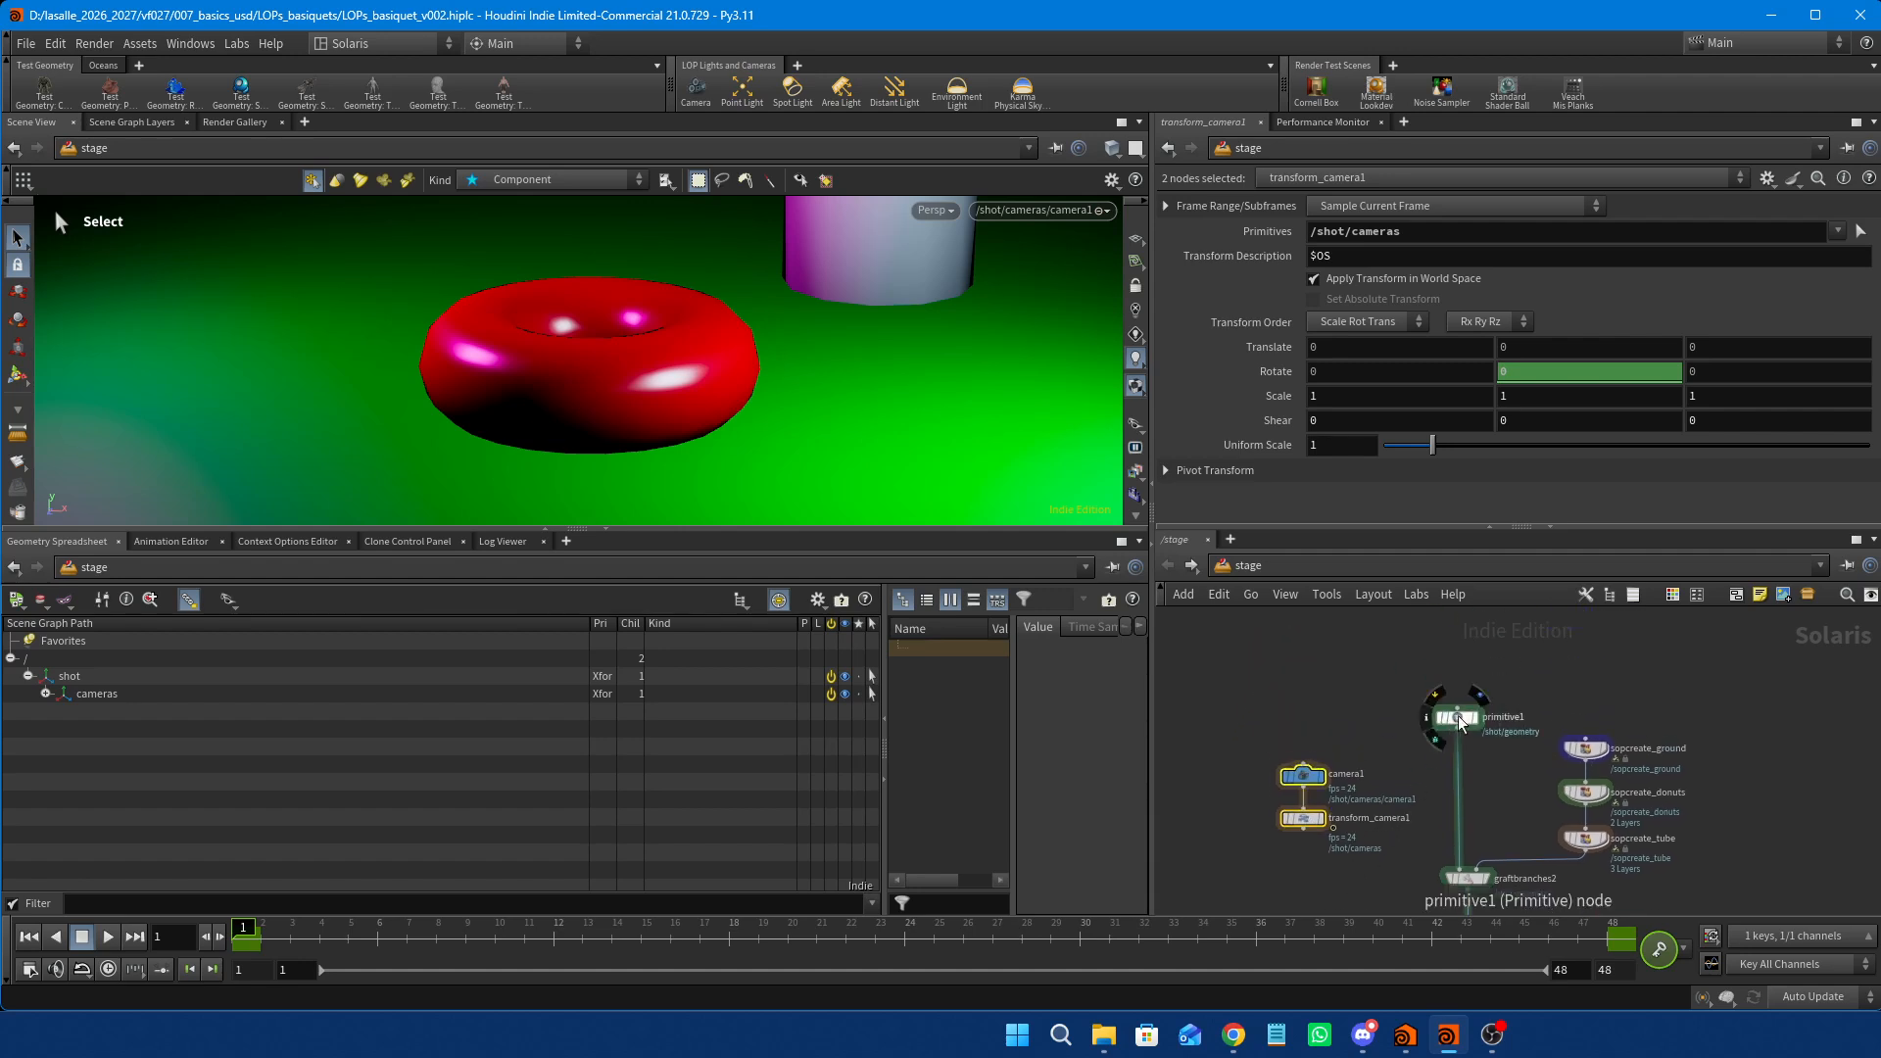
# Move the lights branch, graftbranches1 and the nodes below it closer to graftbranches2.
pyautogui.scroll(-6, 1436, 678)
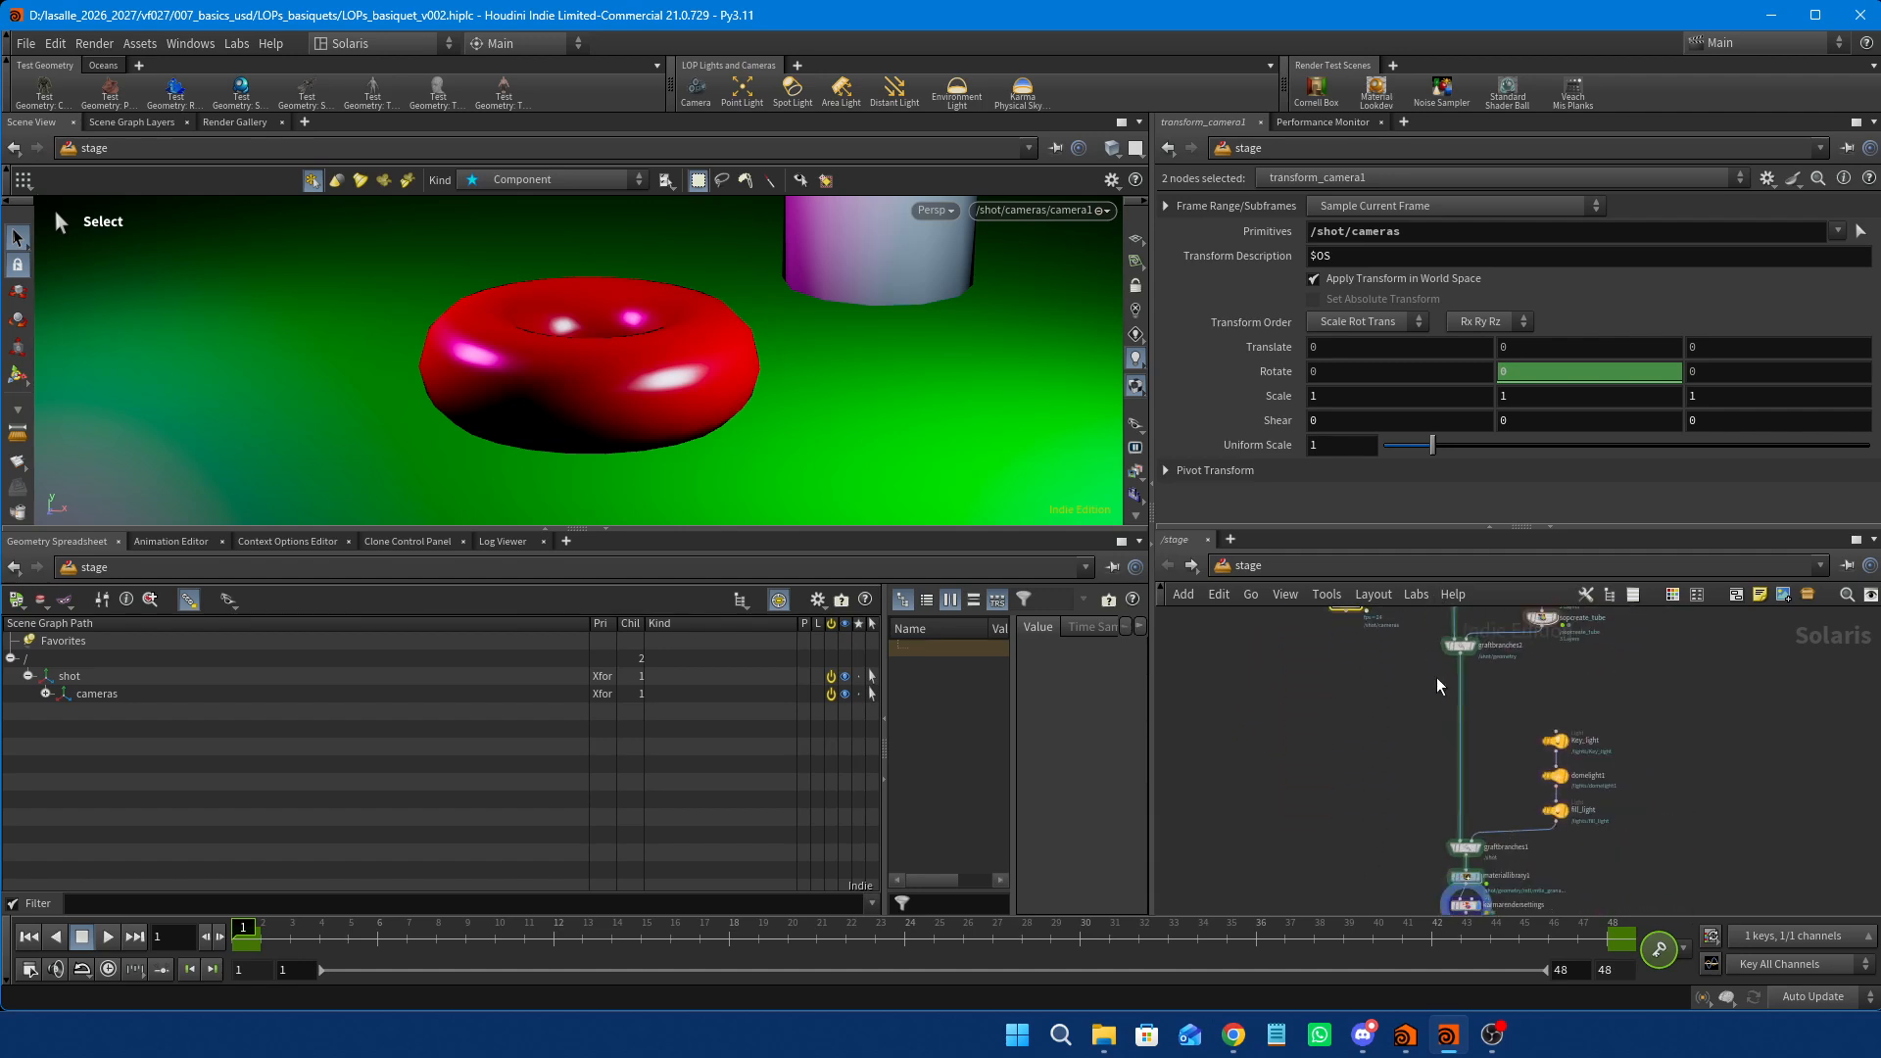
pyautogui.moveTo(1546, 813); pyautogui.dragTo(1411, 695)
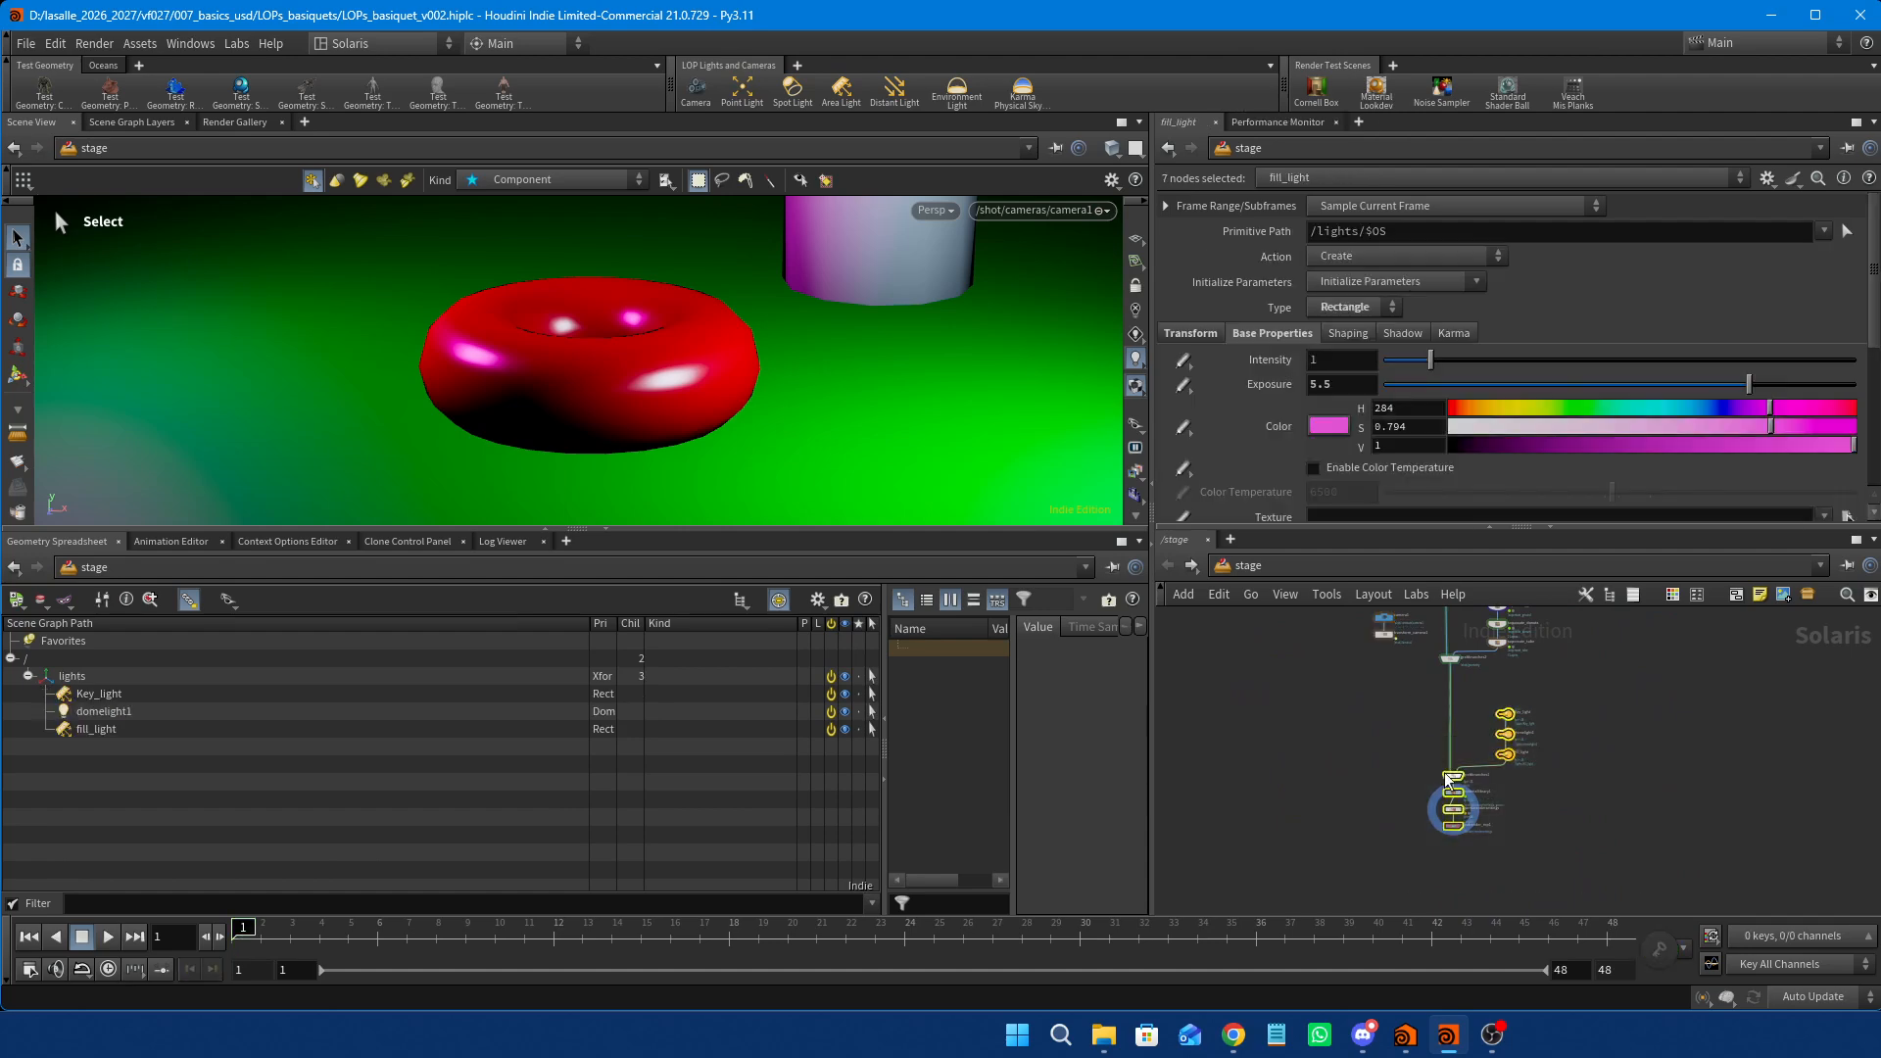
pyautogui.moveTo(1454, 778); pyautogui.dragTo(1418, 742)
pyautogui.scroll(5, 1436, 768)
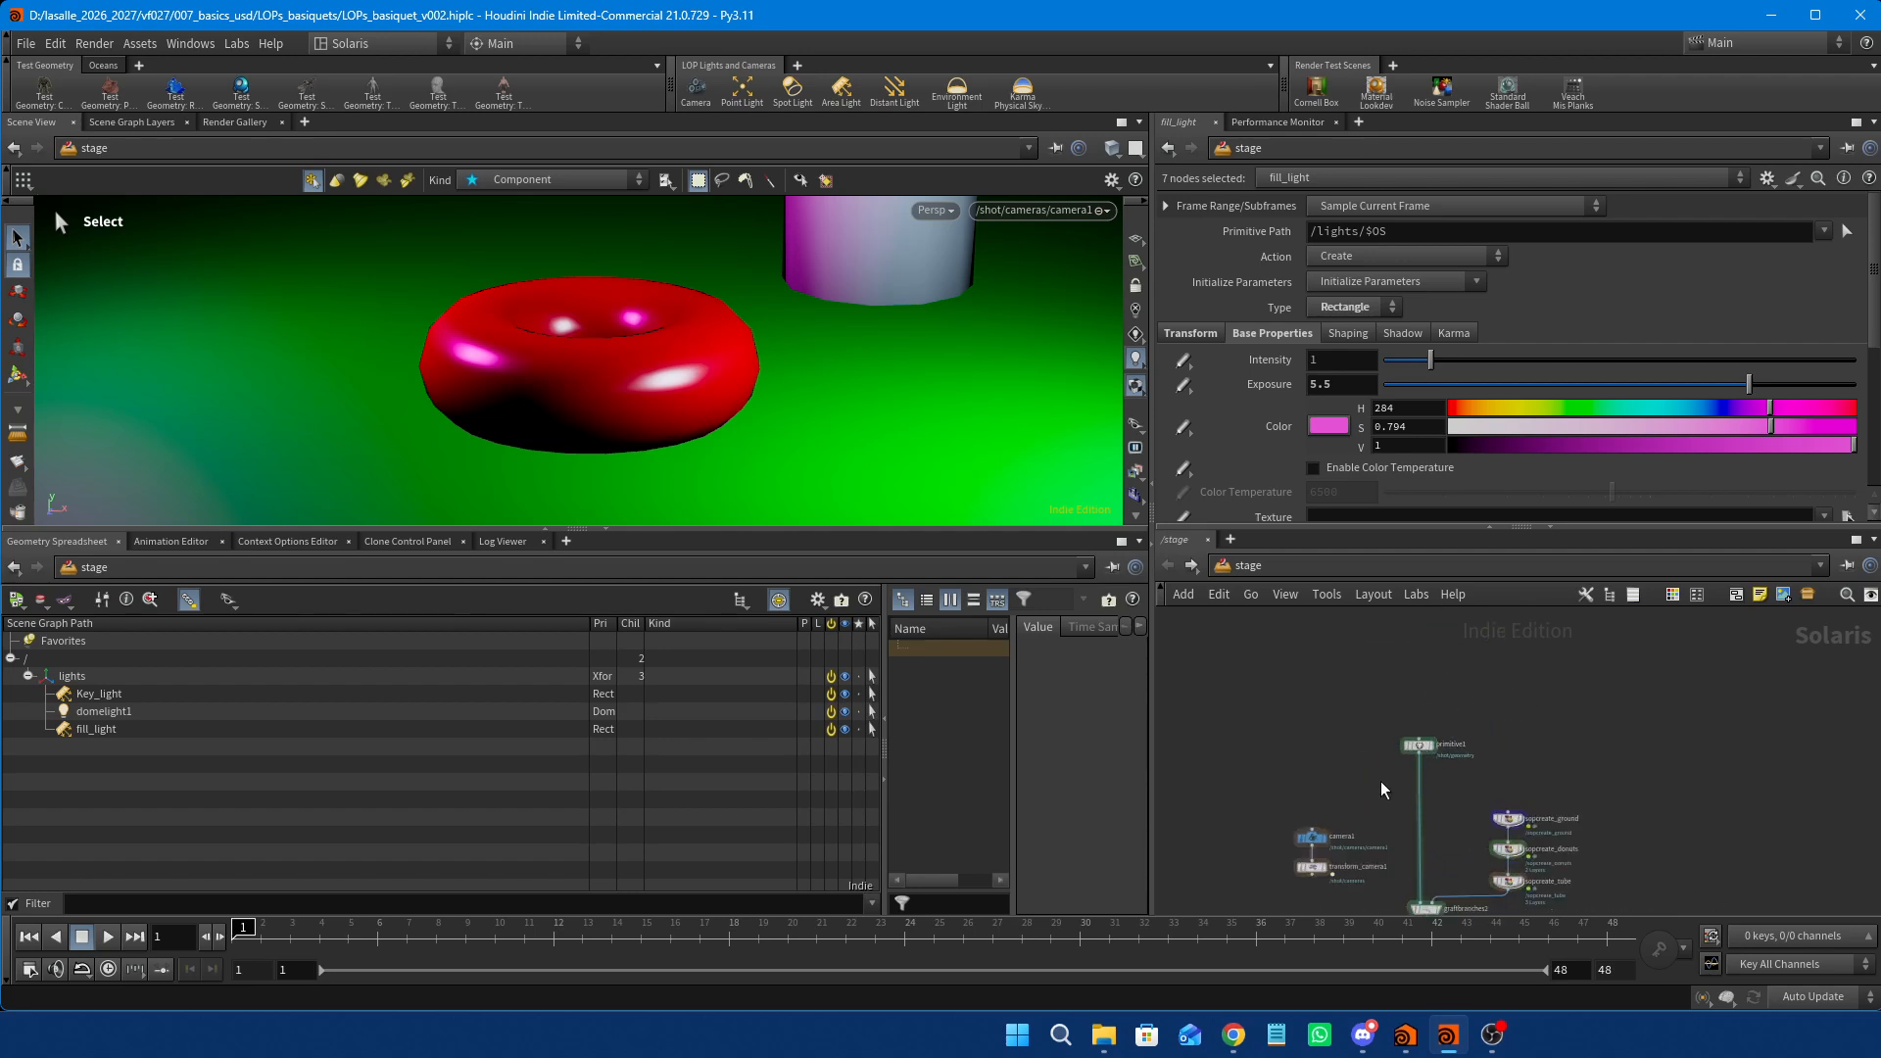
# Insert camera1 and transform_camera1 into the main chain between primitive1 and graftbranches2.
pyautogui.moveTo(1318, 867); pyautogui.dragTo(1425, 779)
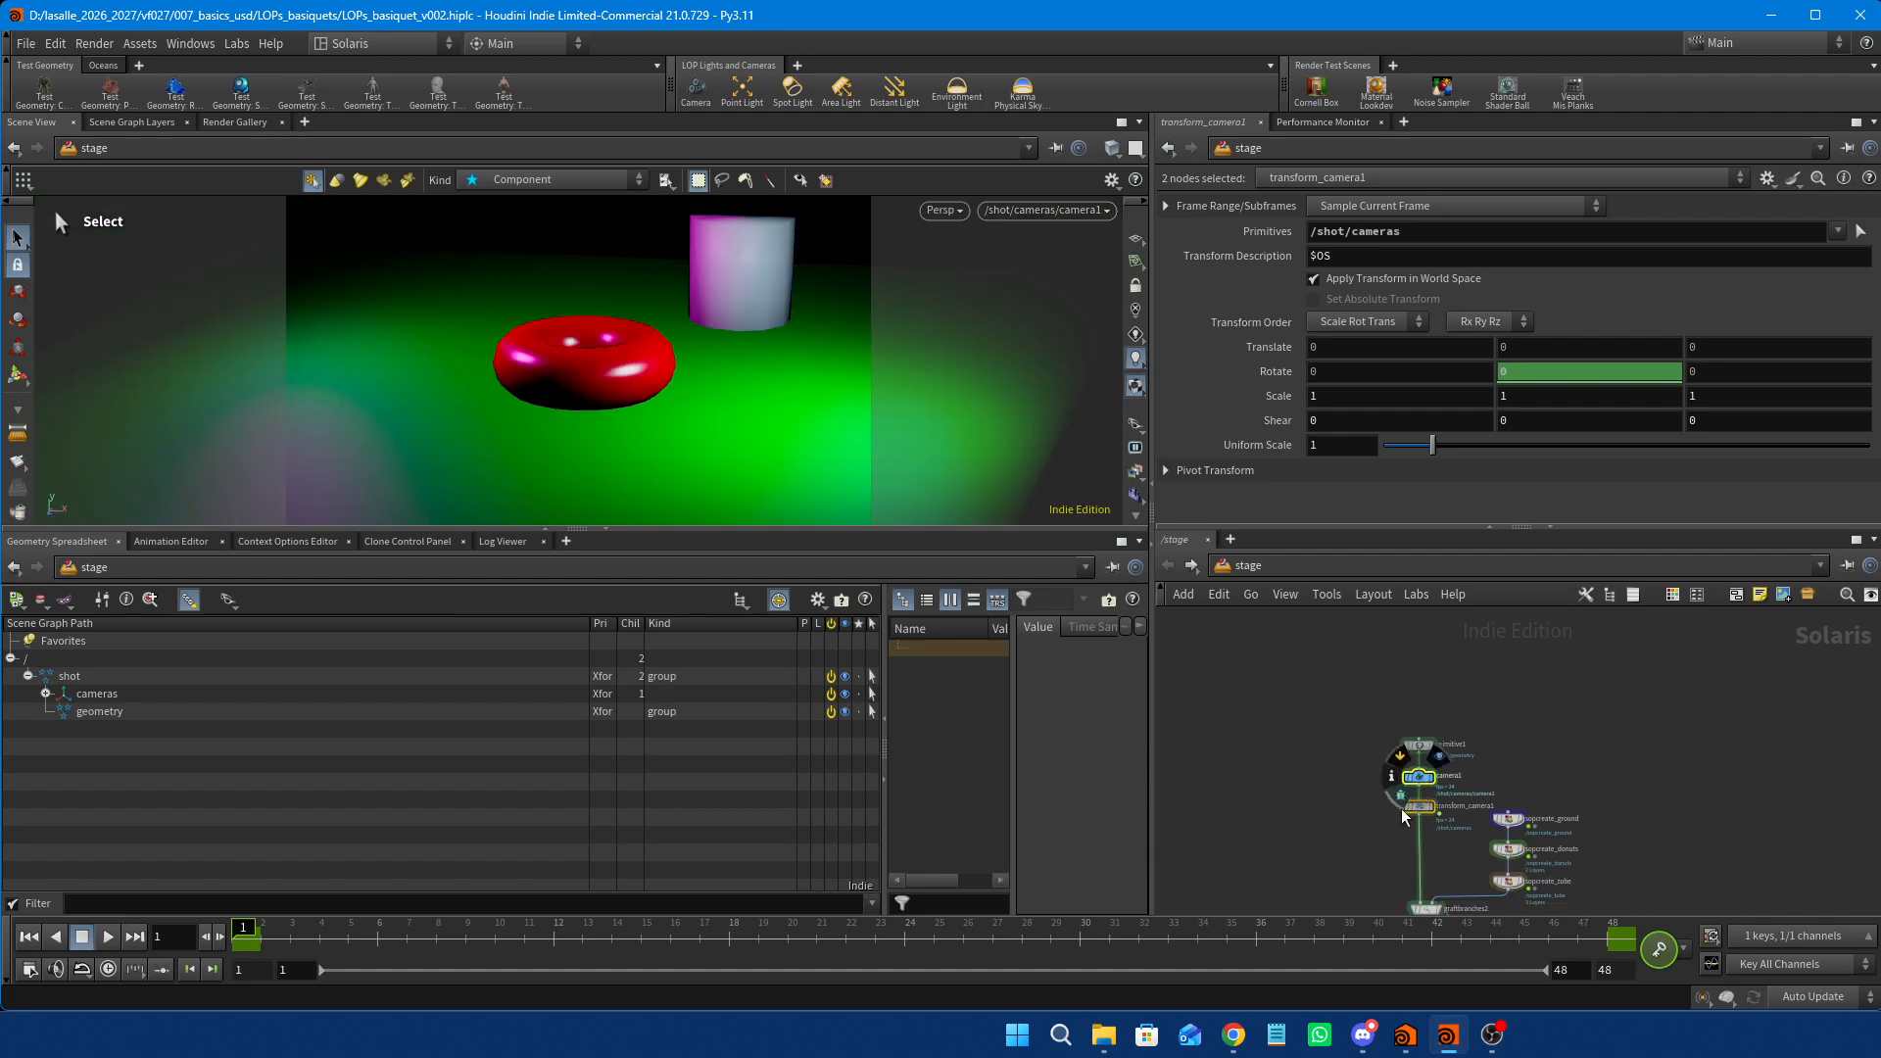
pyautogui.scroll(3, 1390, 814)
pyautogui.scroll(1, 1389, 814)
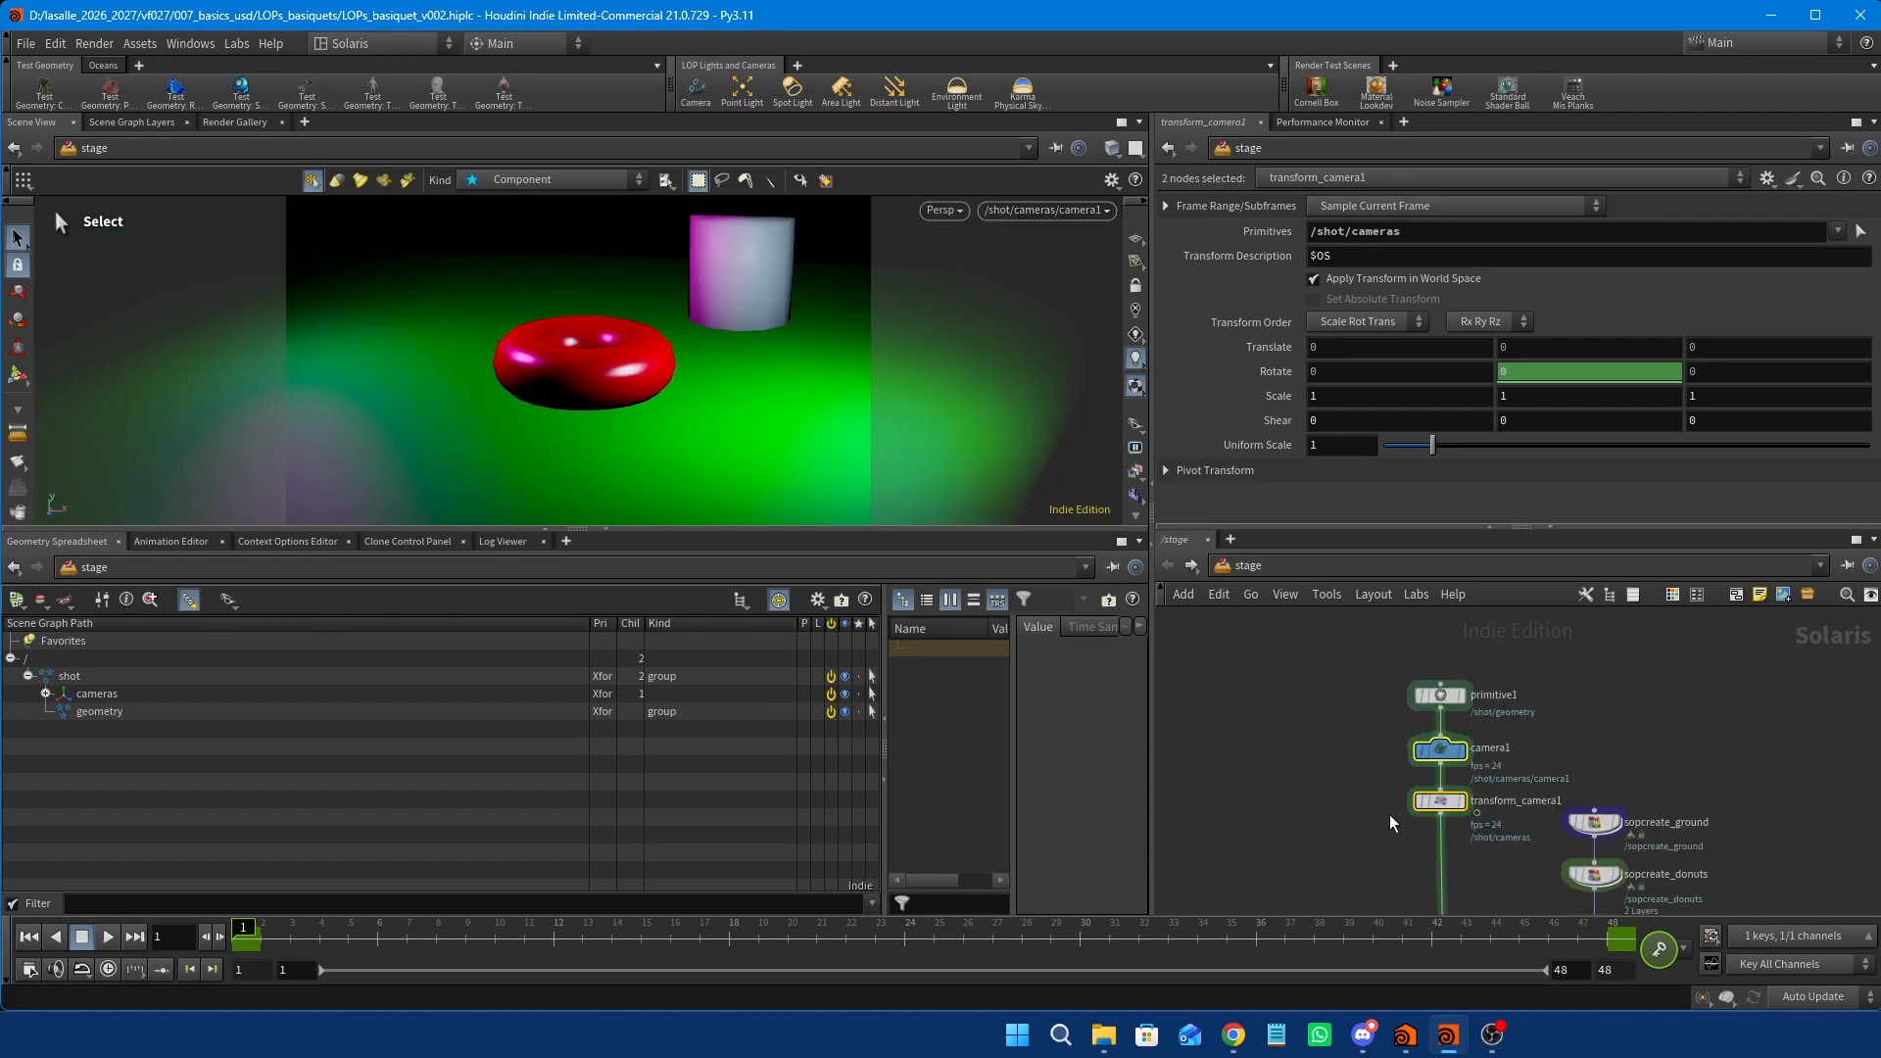
pyautogui.scroll(-3, 1389, 814)
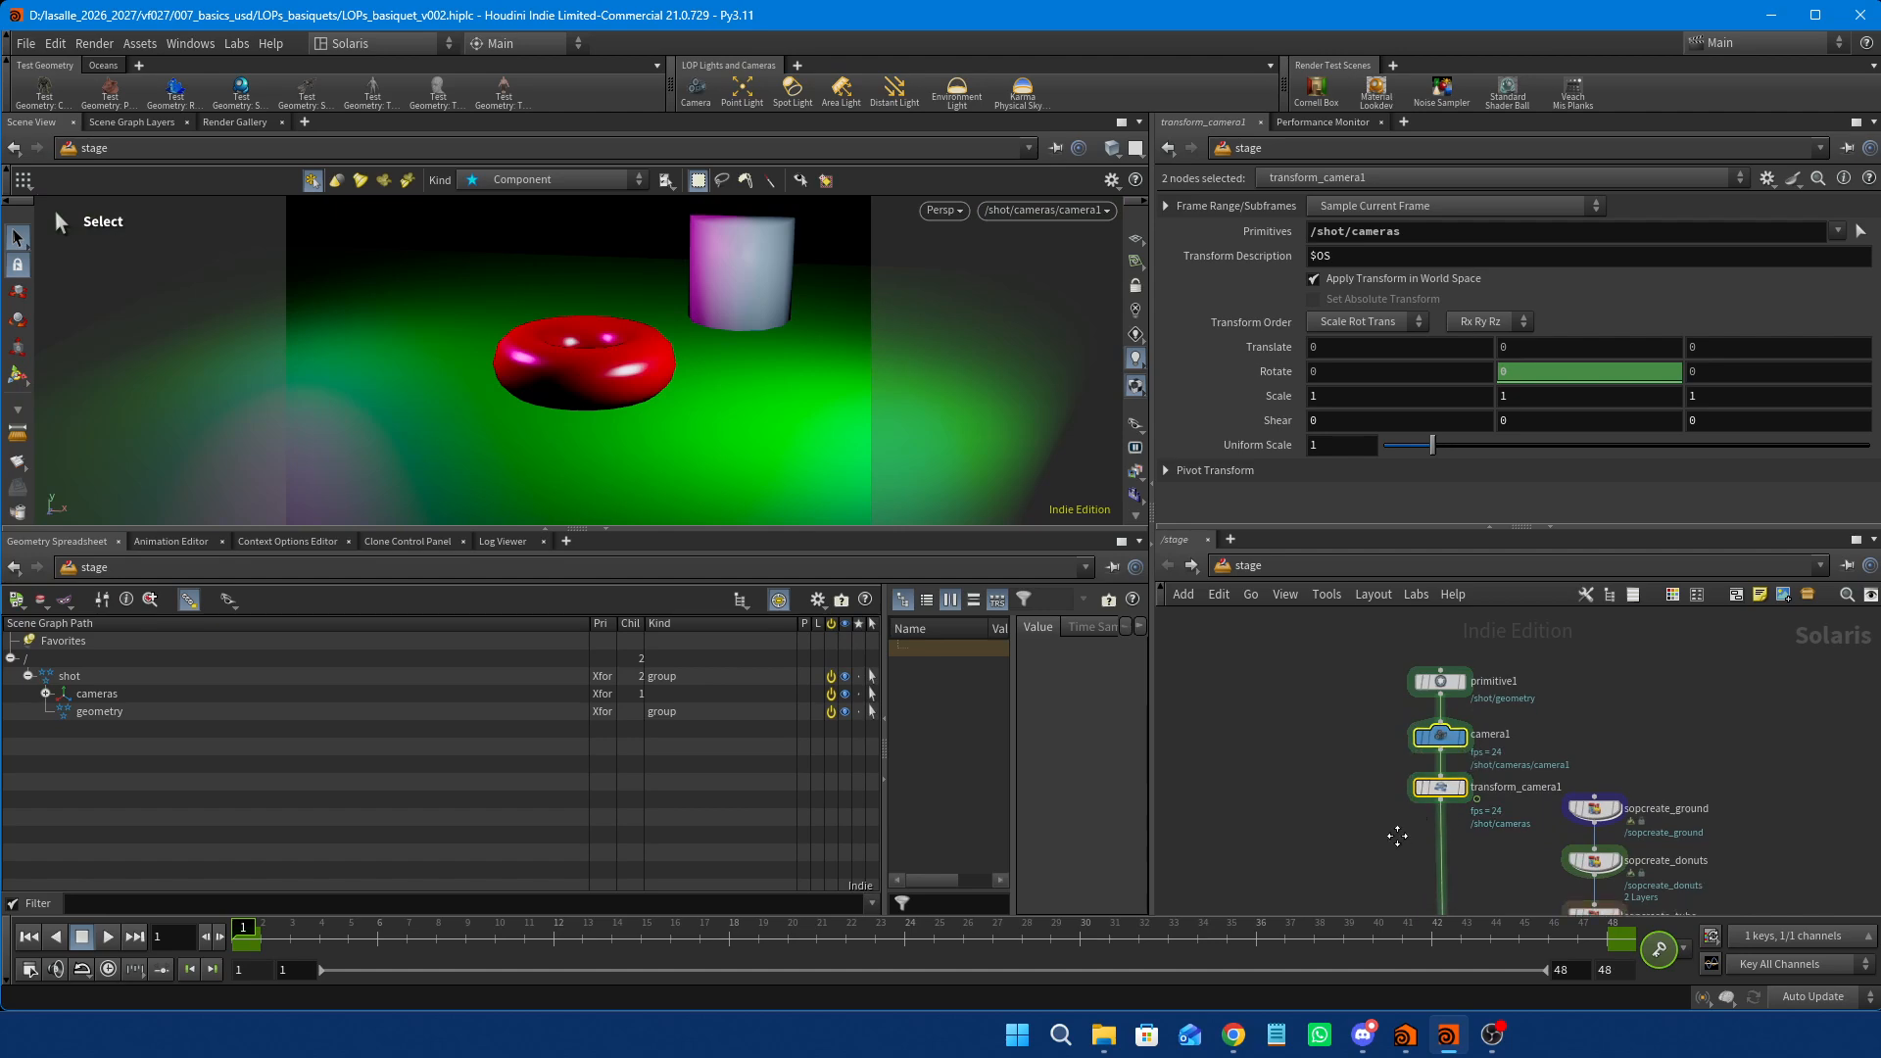
# Inspect the parameters and scene graph at graftbranches2, camera1 and transform_camera1.
pyautogui.click(1446, 847)
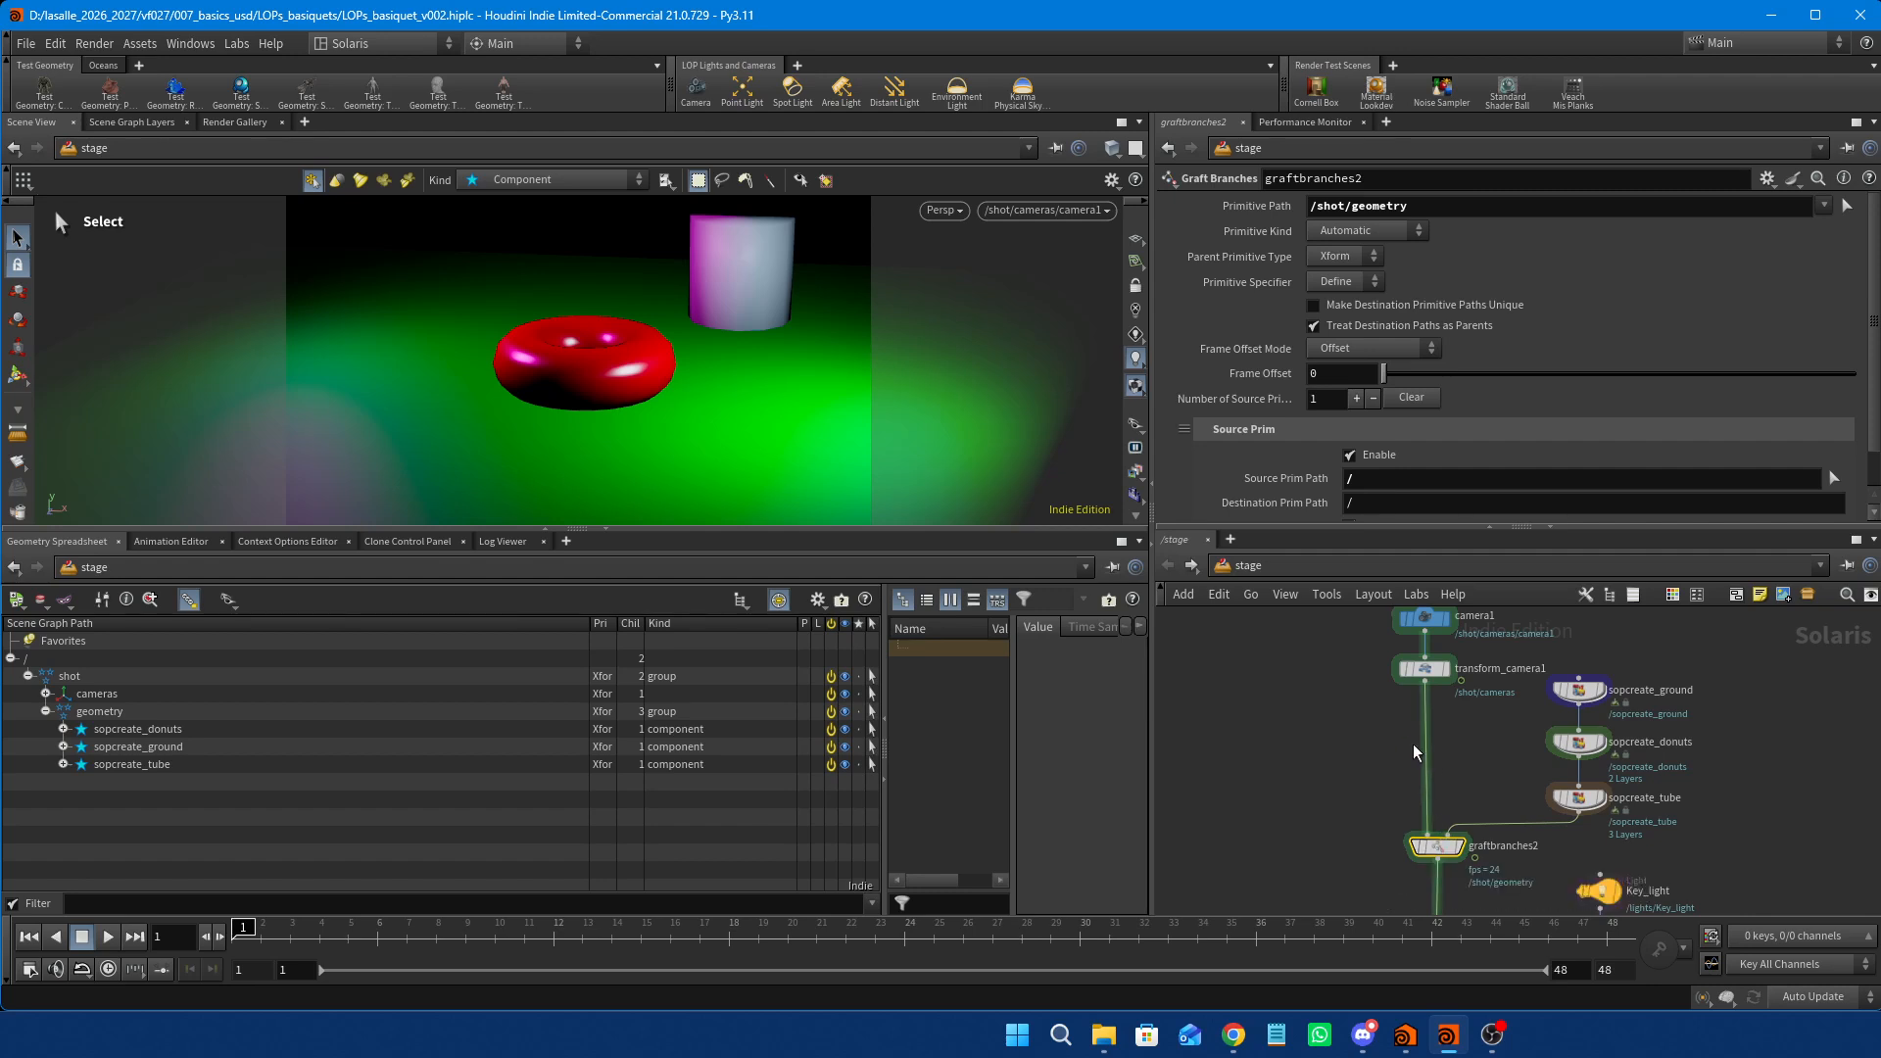
pyautogui.scroll(2, 1401, 740)
pyautogui.click(1383, 732)
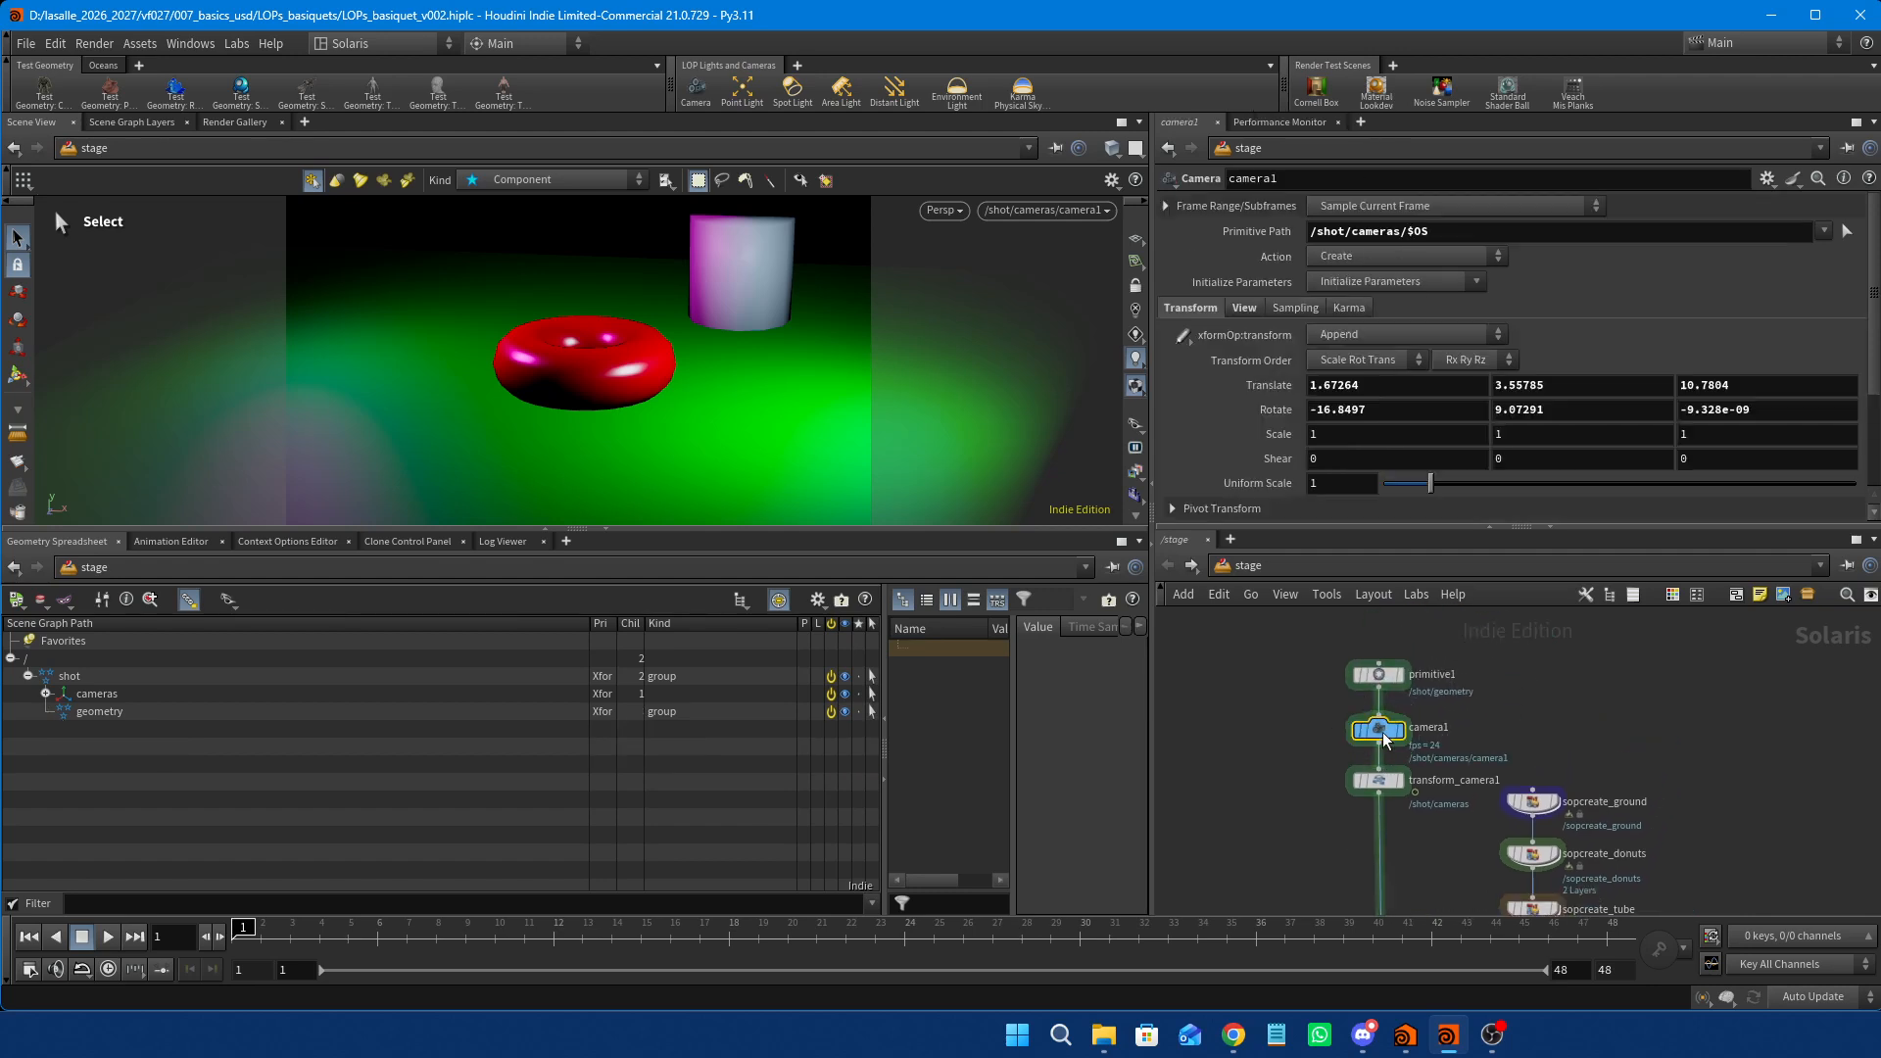
pyautogui.click(1389, 783)
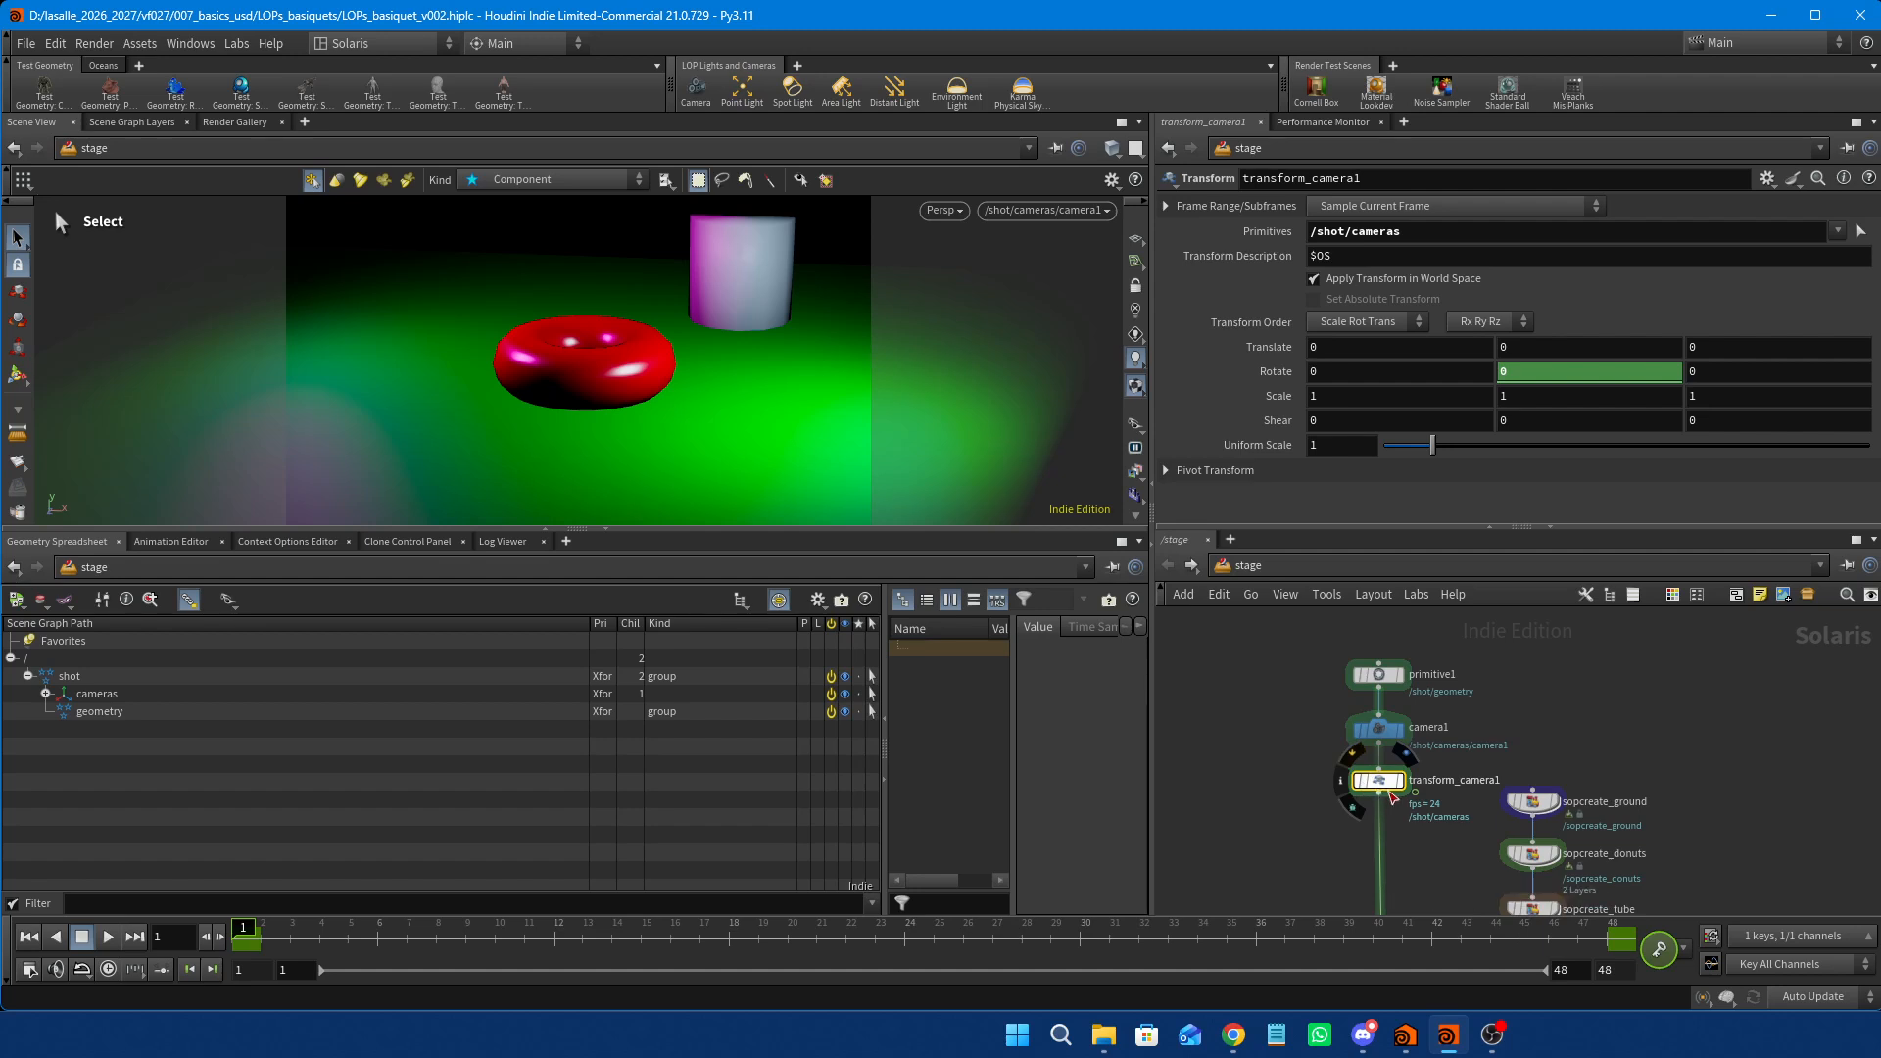
pyautogui.scroll(-1, 1309, 769)
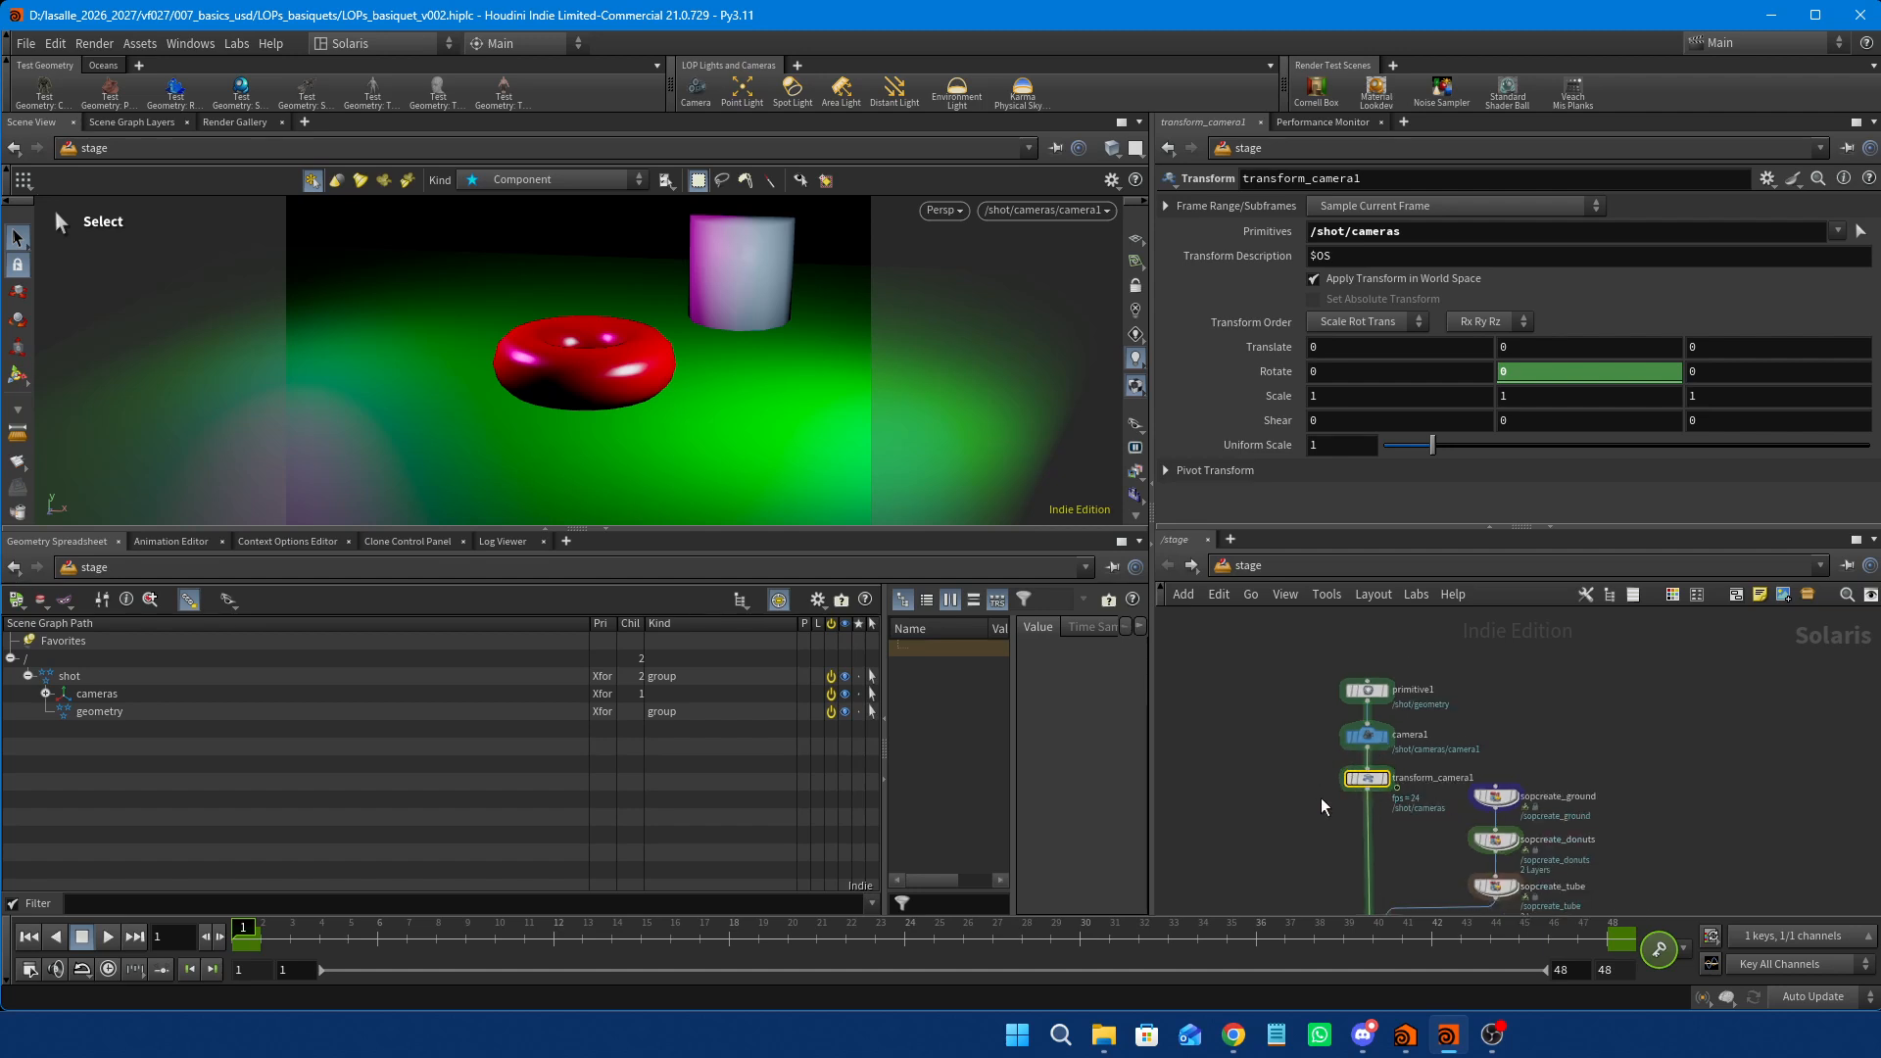
pyautogui.scroll(1, 1321, 797)
# Select primitive1, camera1 and transform_camera1, and scrub the timeline through the camera animation and back to frame 1.
pyautogui.moveTo(1331, 639); pyautogui.dragTo(1385, 742)
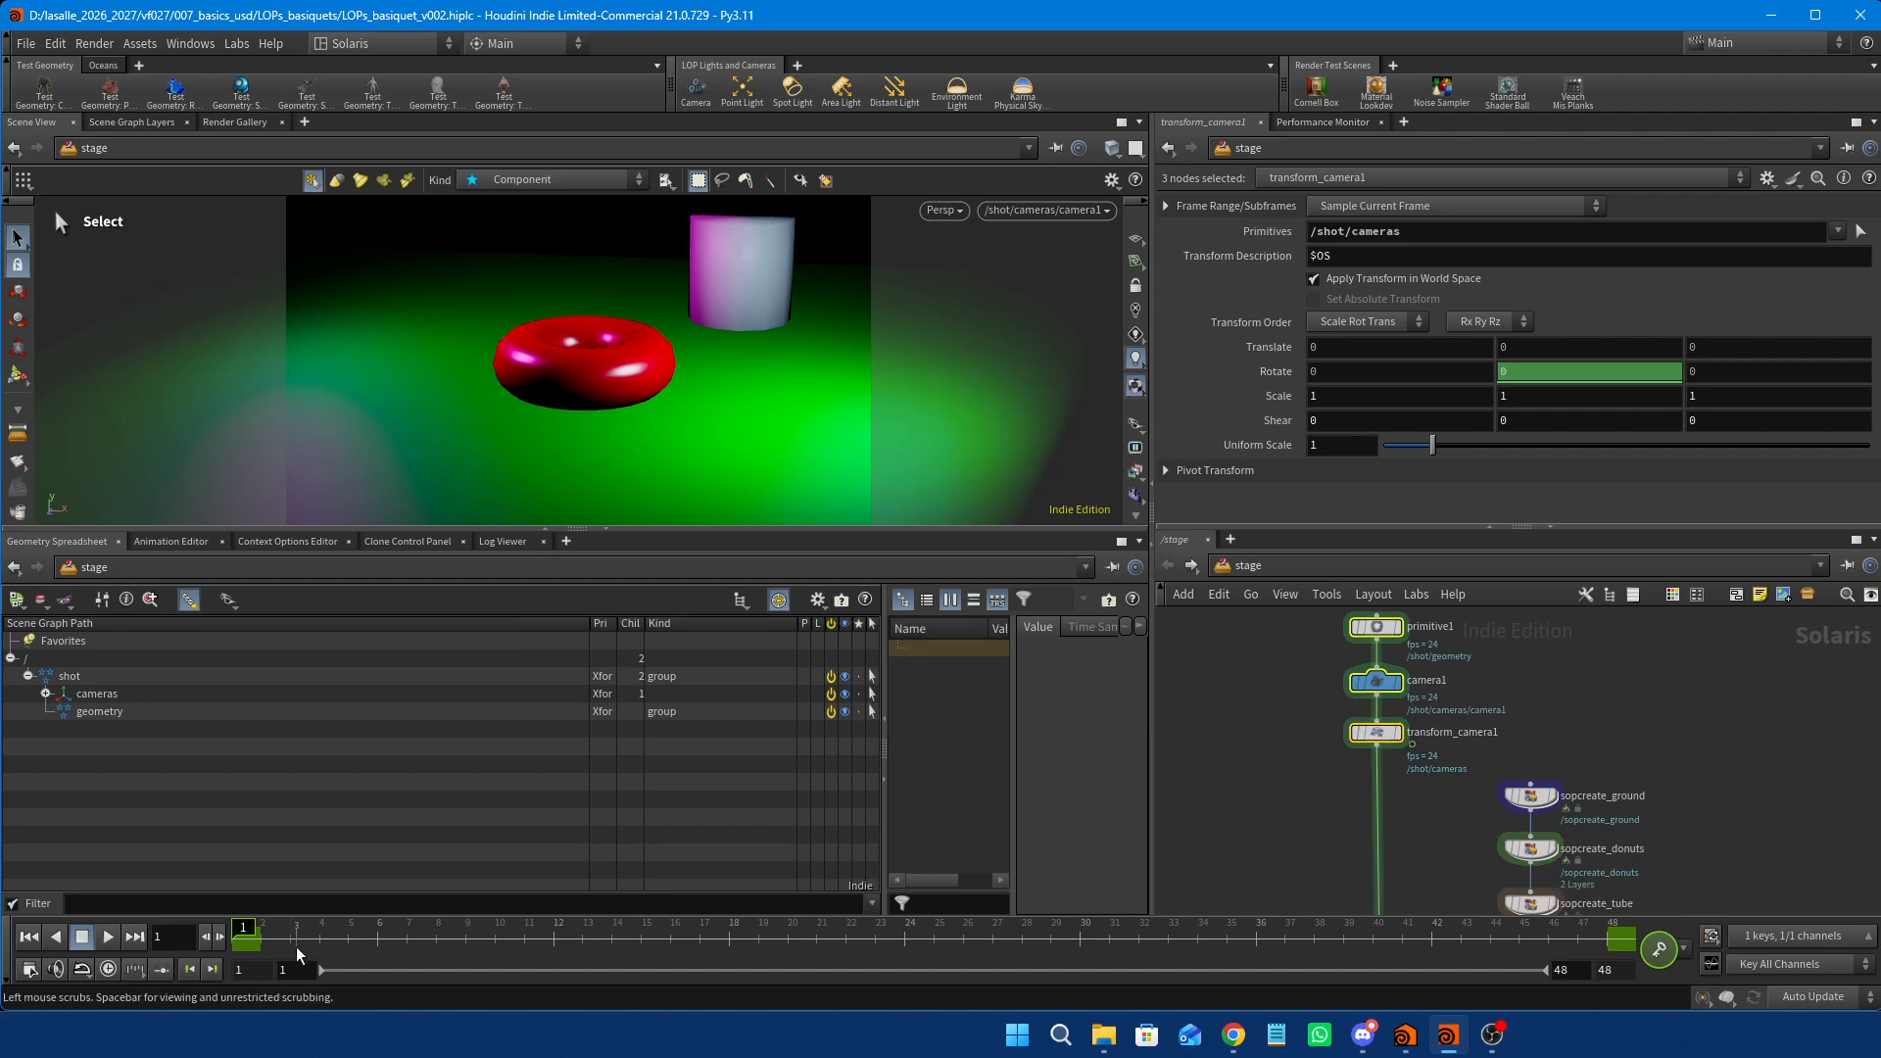
pyautogui.moveTo(246, 937); pyautogui.dragTo(583, 938)
pyautogui.moveTo(700, 911); pyautogui.dragTo(240, 911)
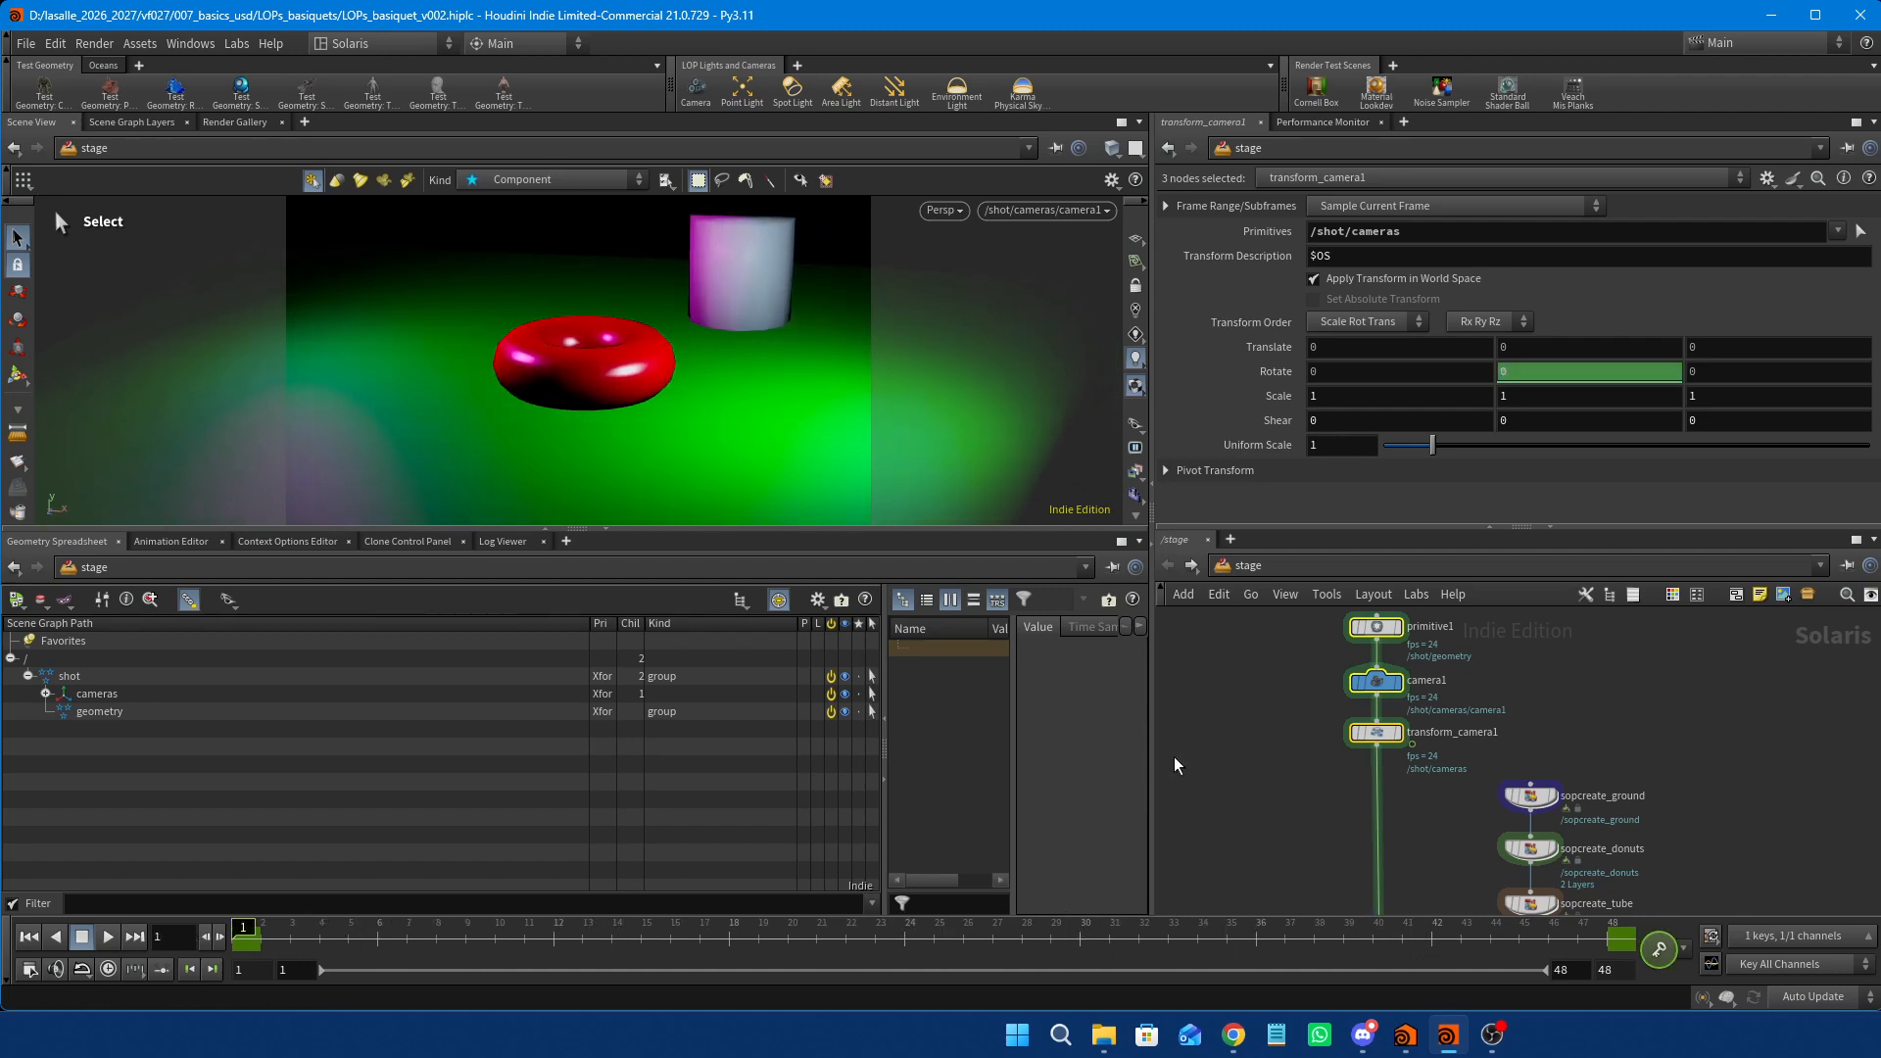
# Connect transform_camera1's output to sopcreate_ground's input while keeping its connection to graftbranches2.
pyautogui.moveTo(1368, 813); pyautogui.dragTo(1256, 736, button='middle')
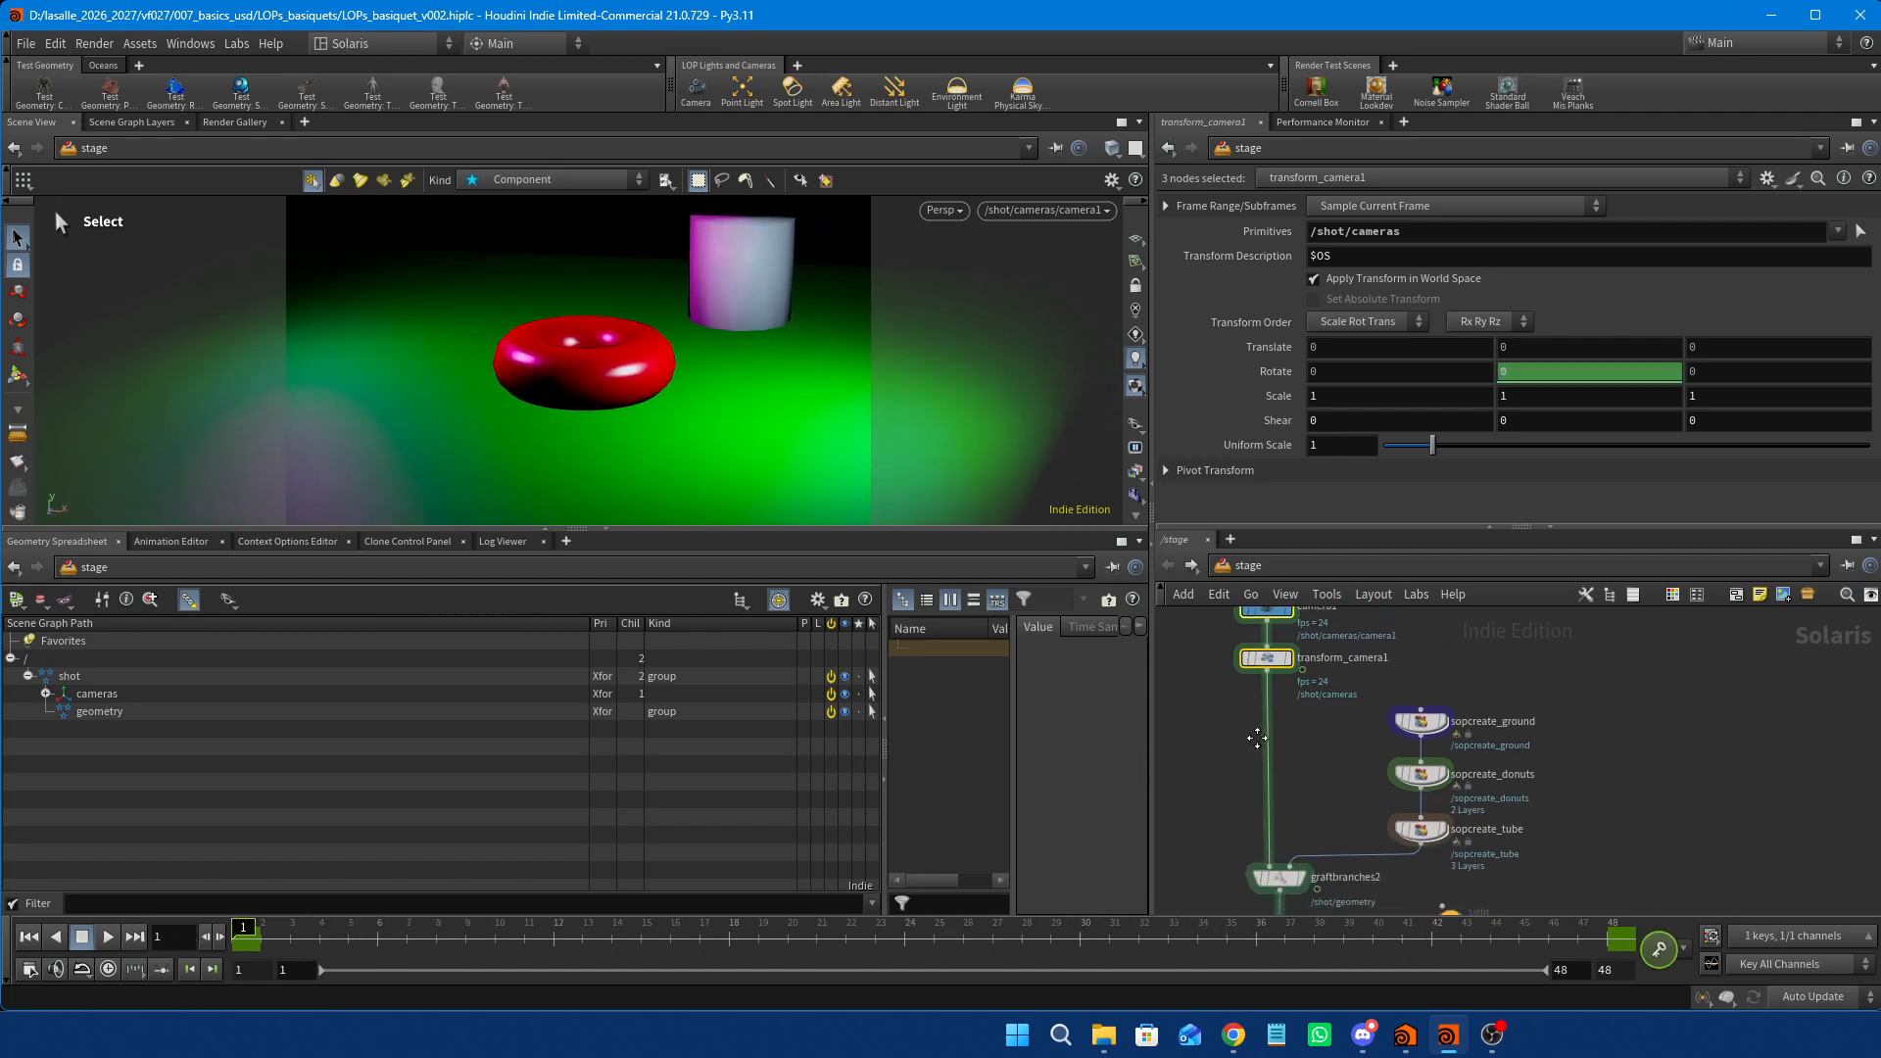
pyautogui.click(1267, 671)
pyautogui.moveTo(1296, 676); pyautogui.dragTo(1331, 738)
pyautogui.press('Escape')
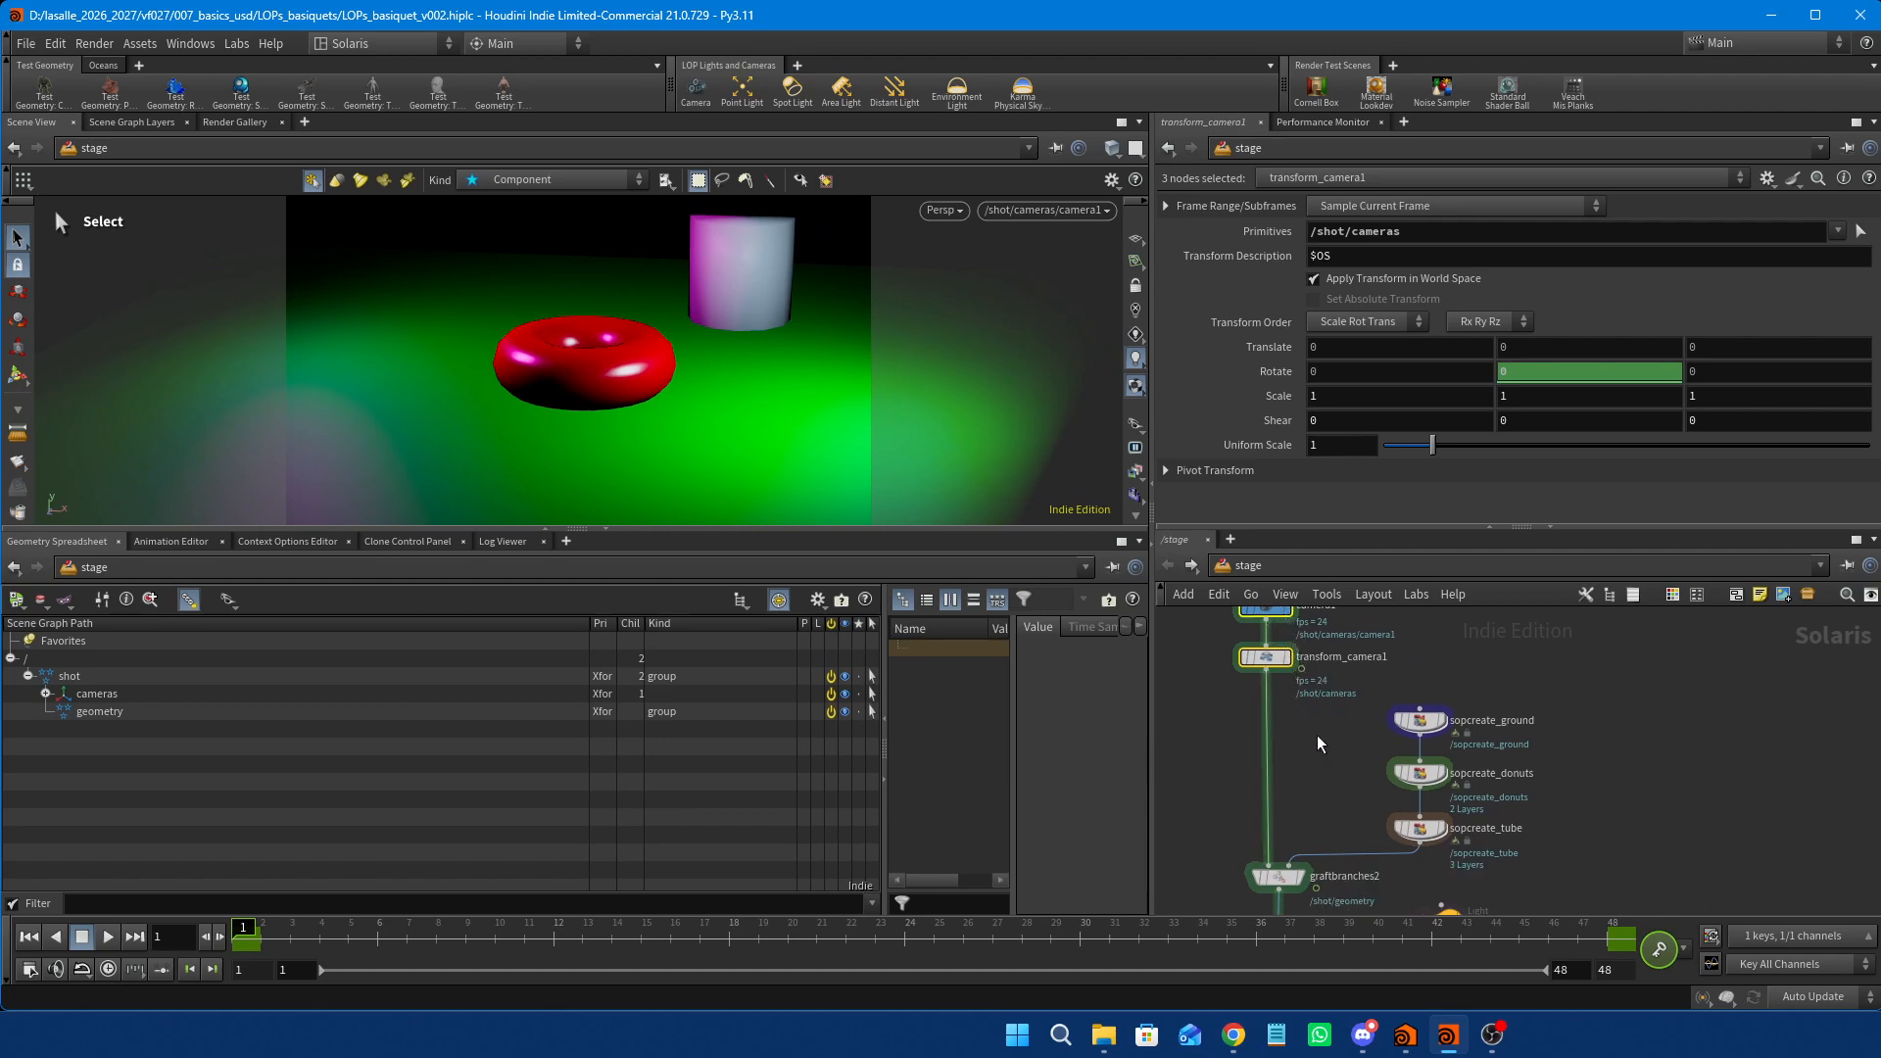
pyautogui.click(1277, 657)
pyautogui.click(1267, 671)
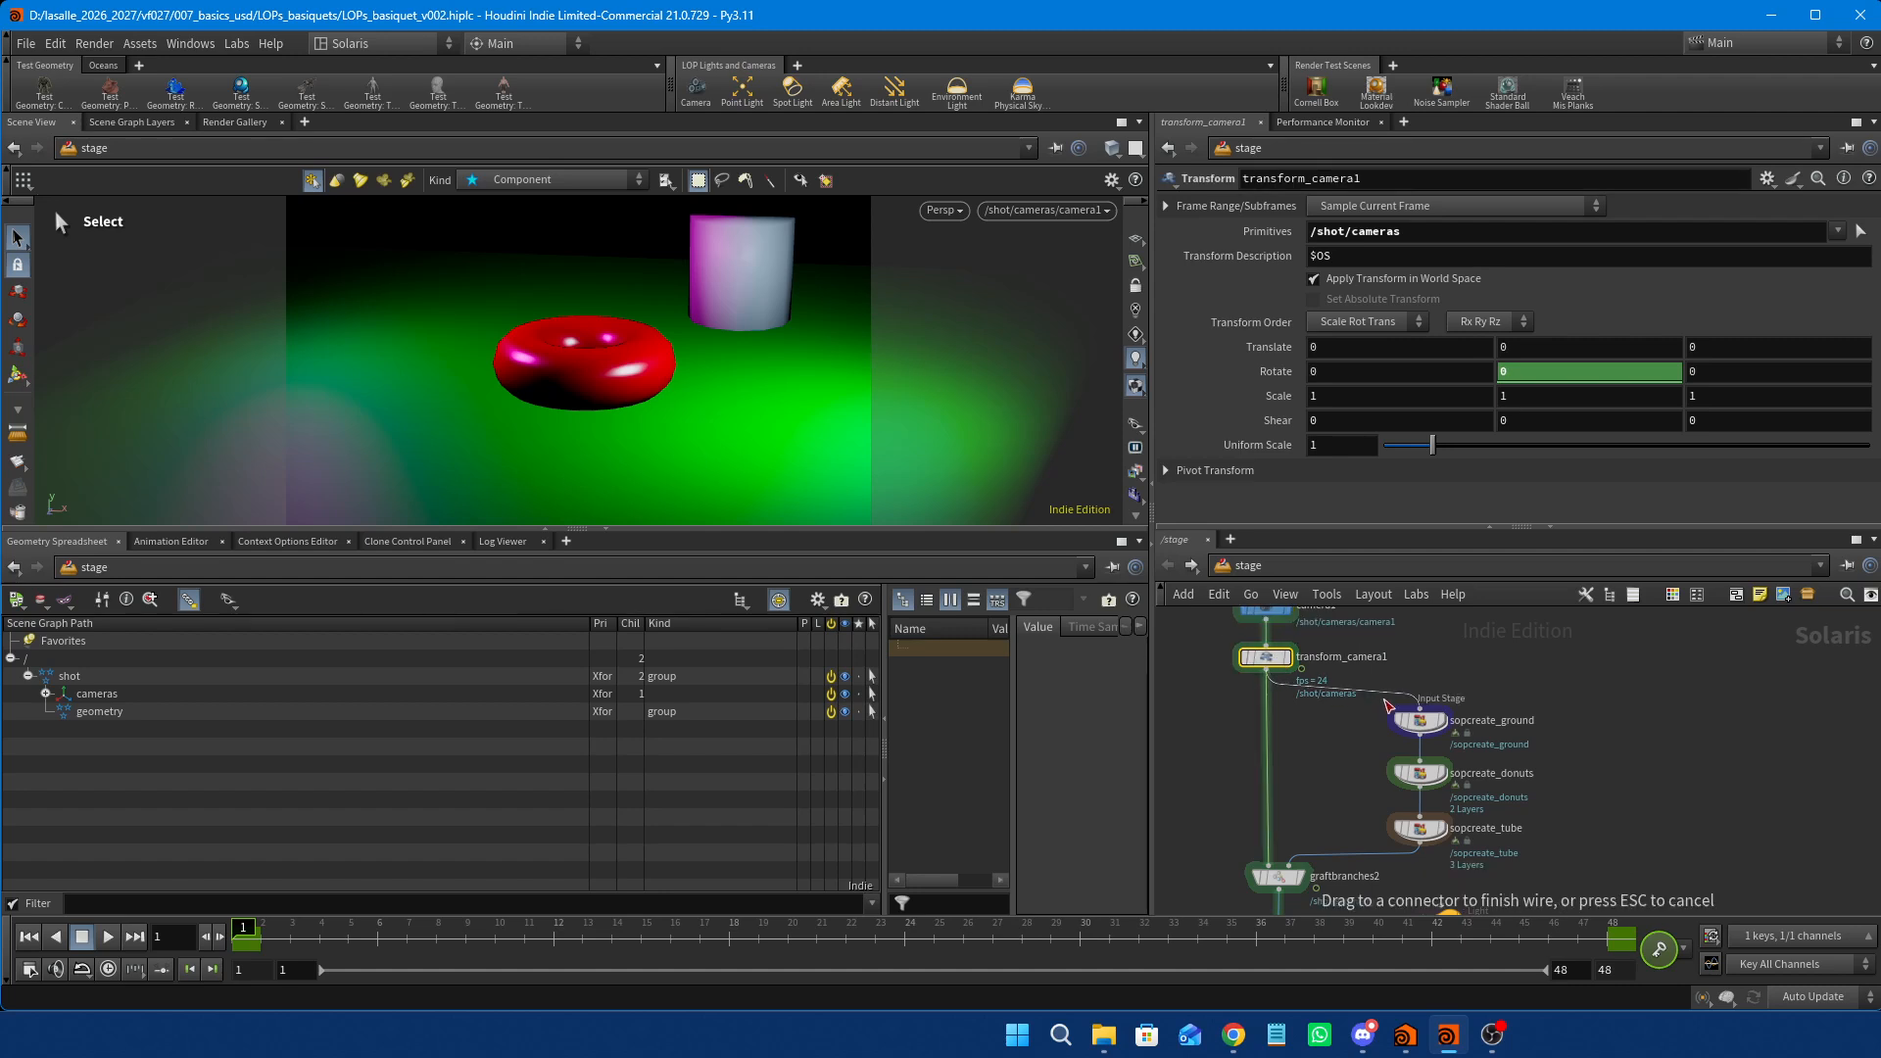
pyautogui.click(1390, 704)
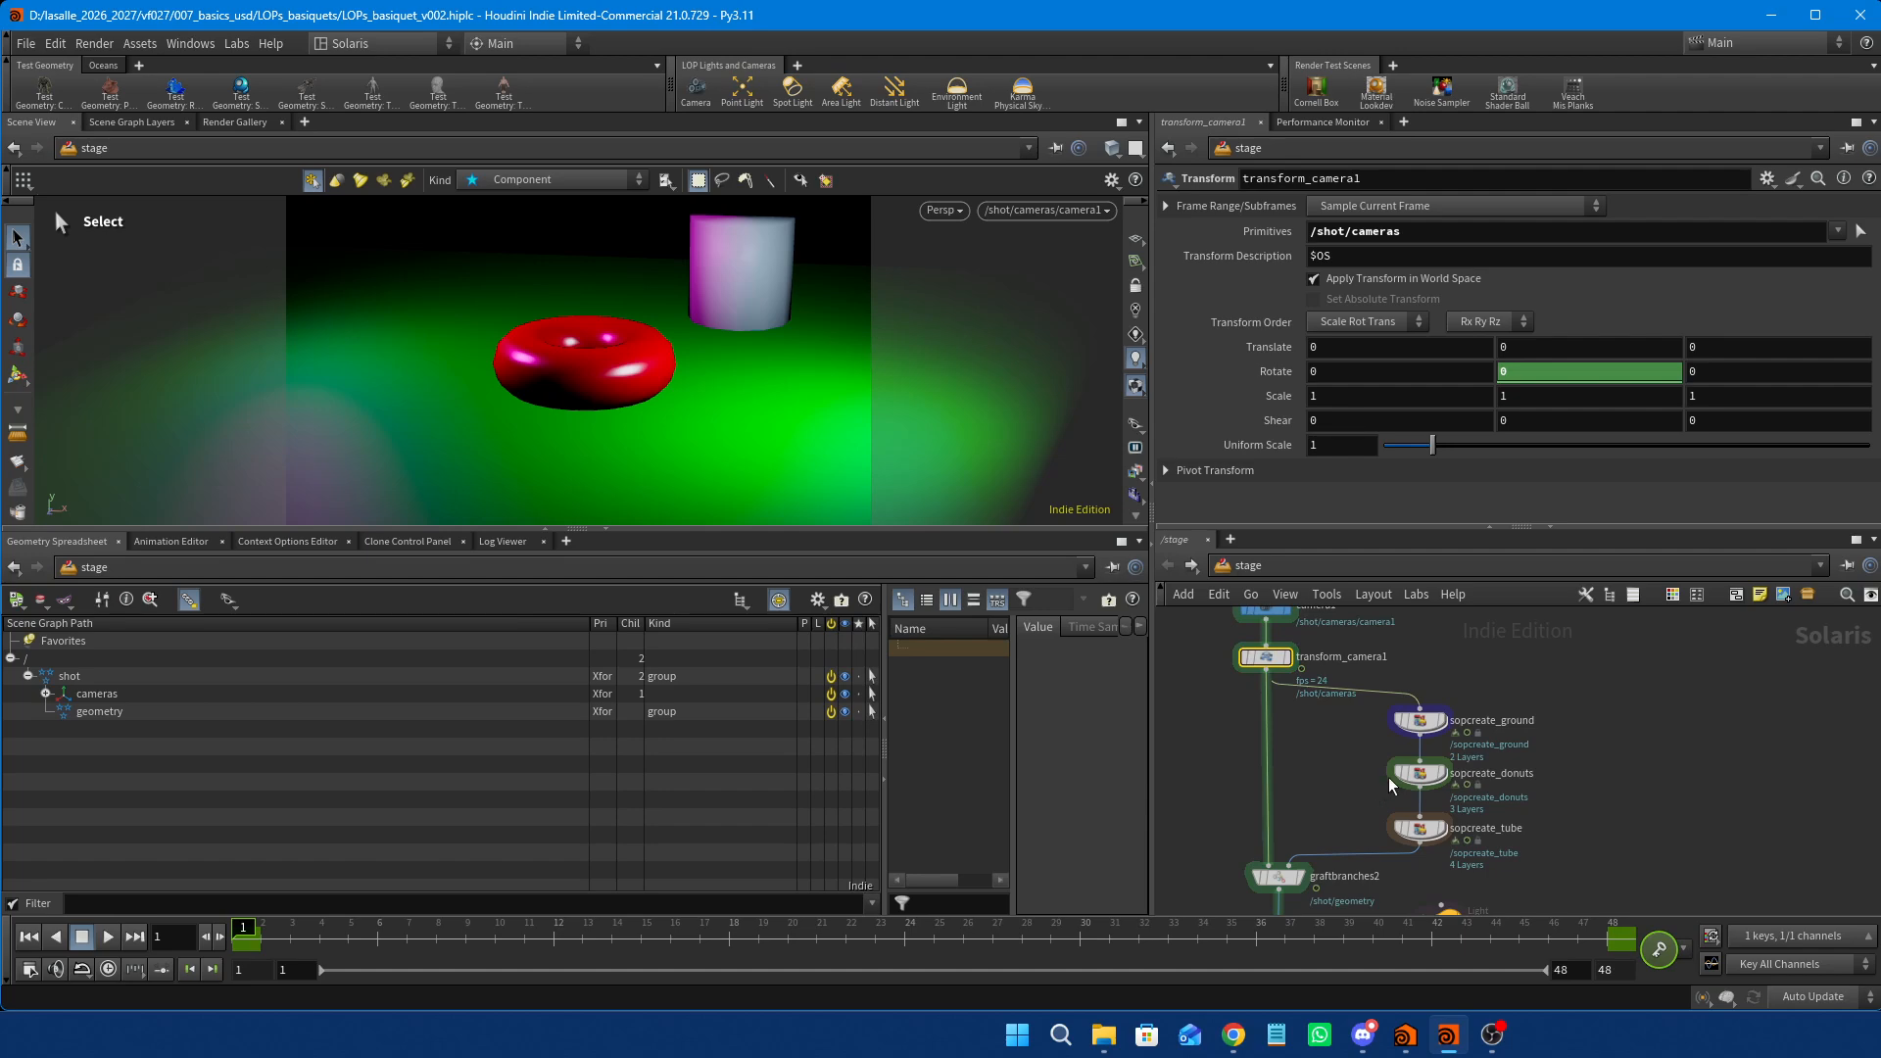
# Inspect the SOP Create nodes' time-dependency flags and the nested shot prim under /shot/geometry at graftbranches2.
pyautogui.scroll(5, 1389, 778)
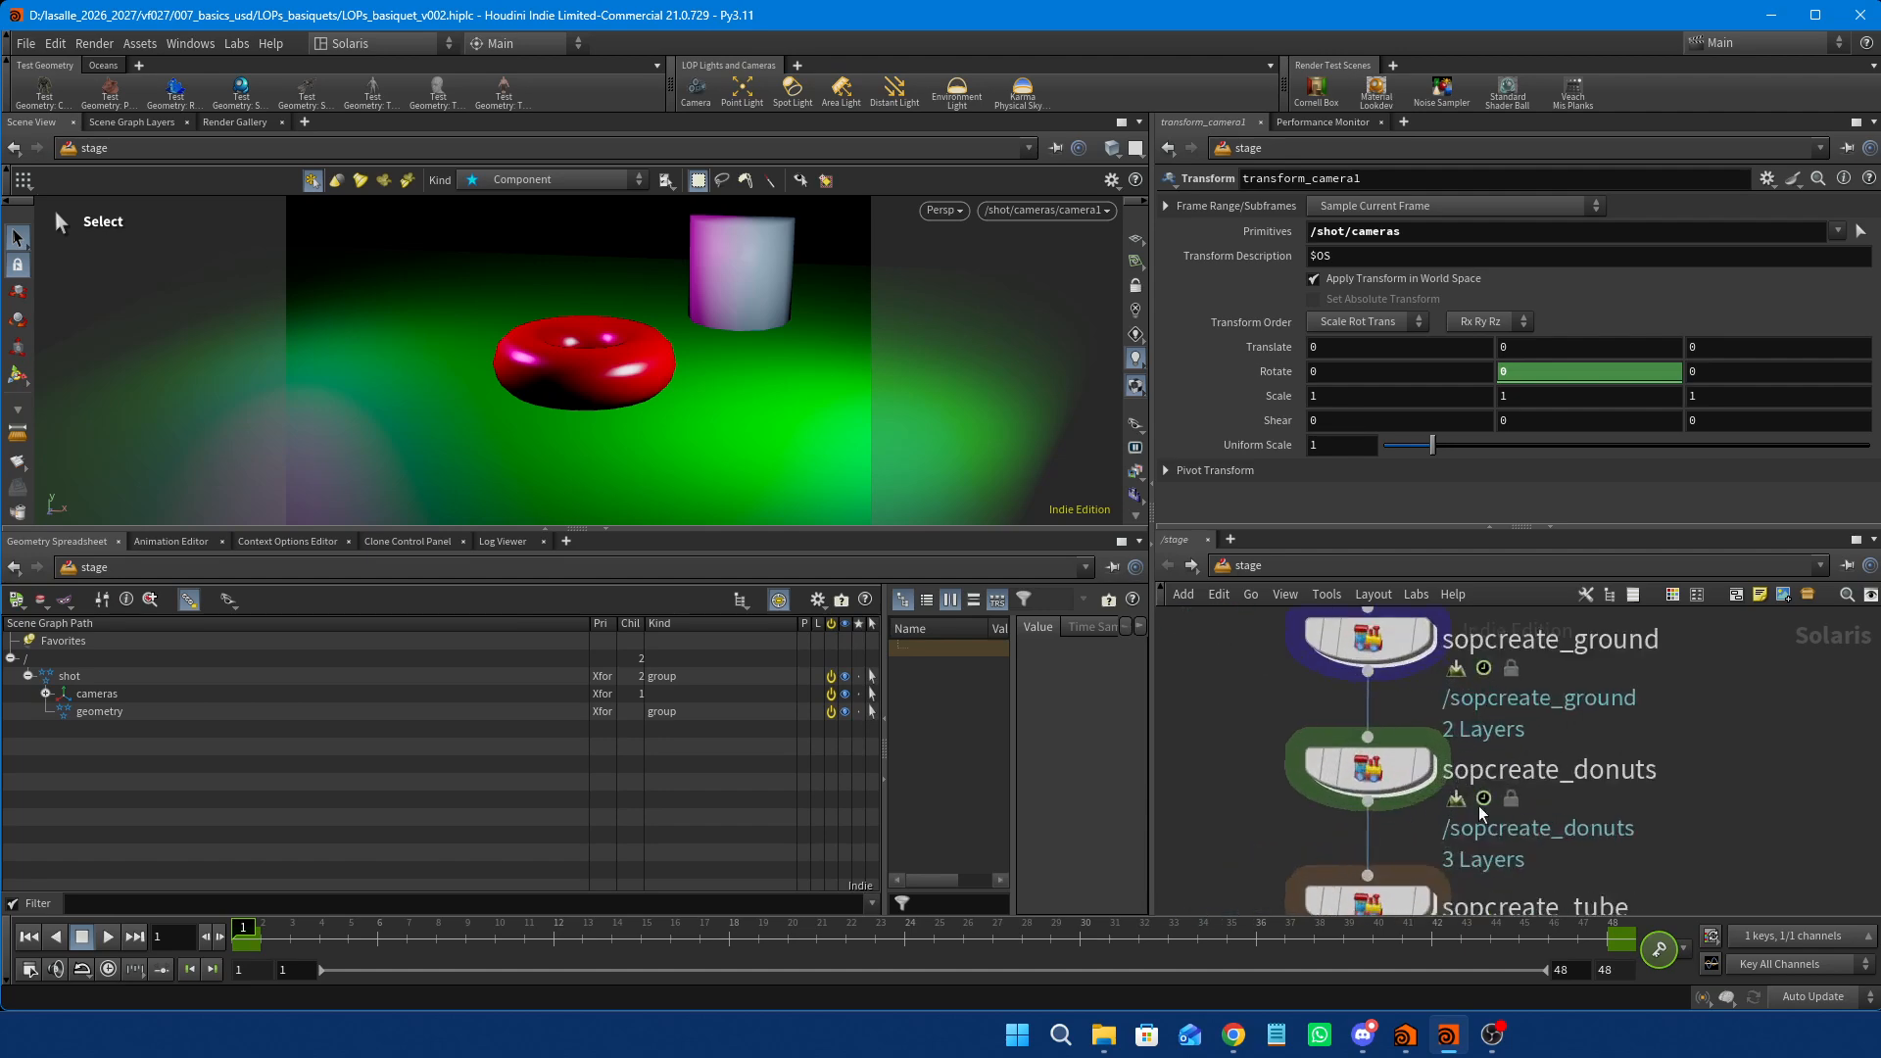
pyautogui.scroll(-5, 1490, 840)
pyautogui.scroll(-1, 1319, 754)
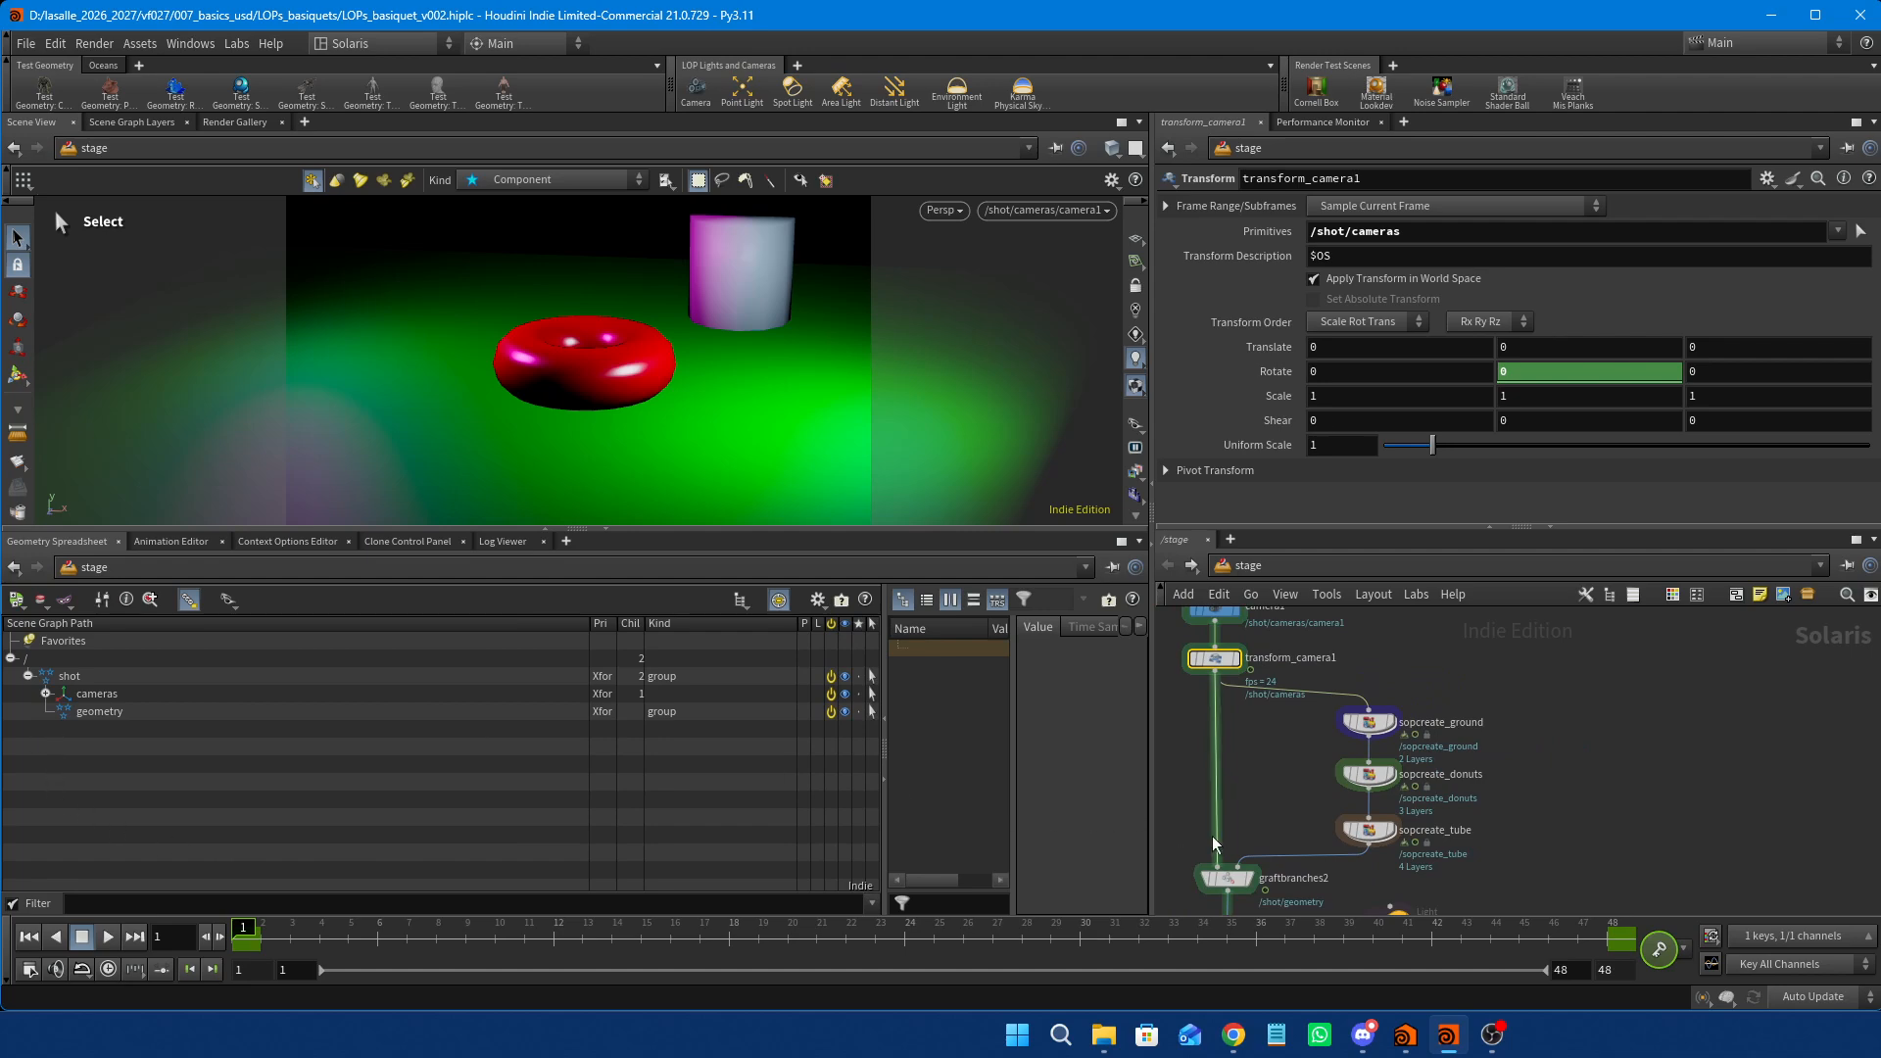
pyautogui.moveTo(1262, 818); pyautogui.dragTo(1310, 779, button='middle')
pyautogui.click(1276, 839)
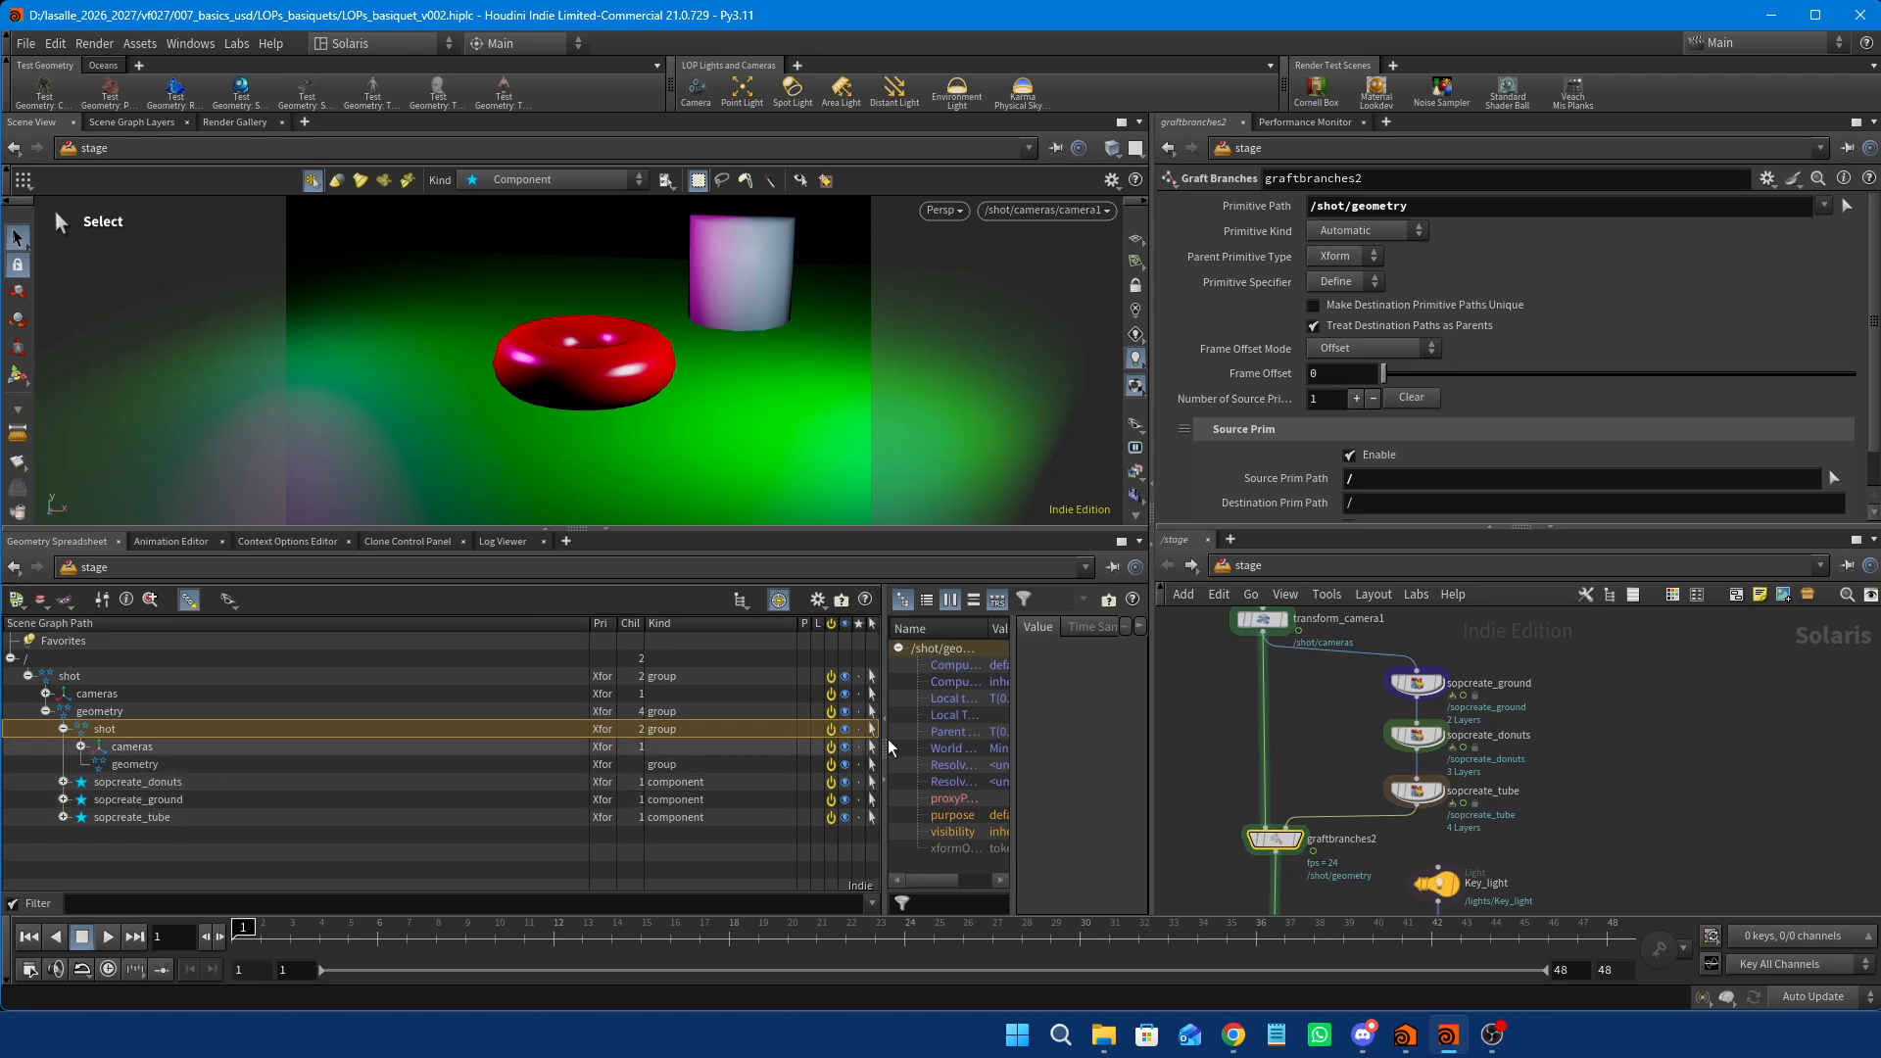
pyautogui.moveTo(1224, 686); pyautogui.dragTo(1319, 695, button='middle')
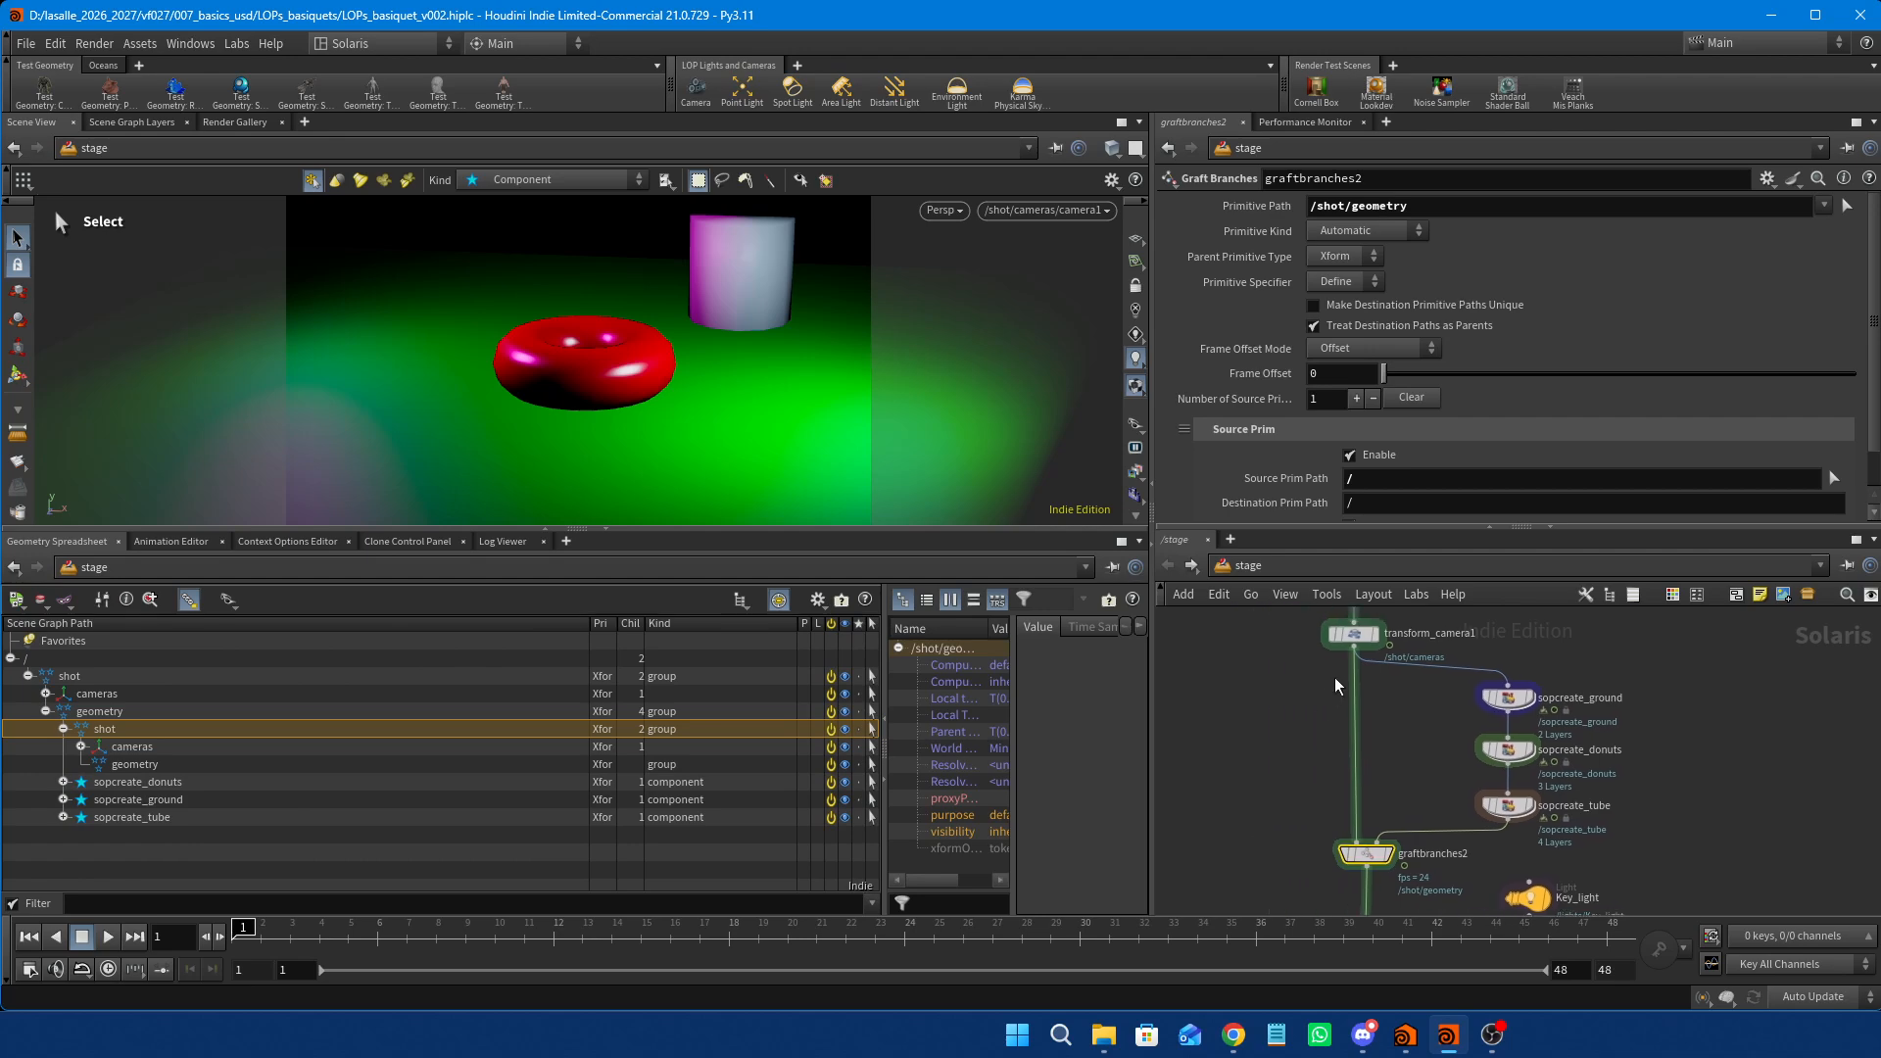
# Compare the scene graph hierarchy at transform_camera1, sopcreate_ground and graftbranches2.
pyautogui.scroll(-3, 1327, 686)
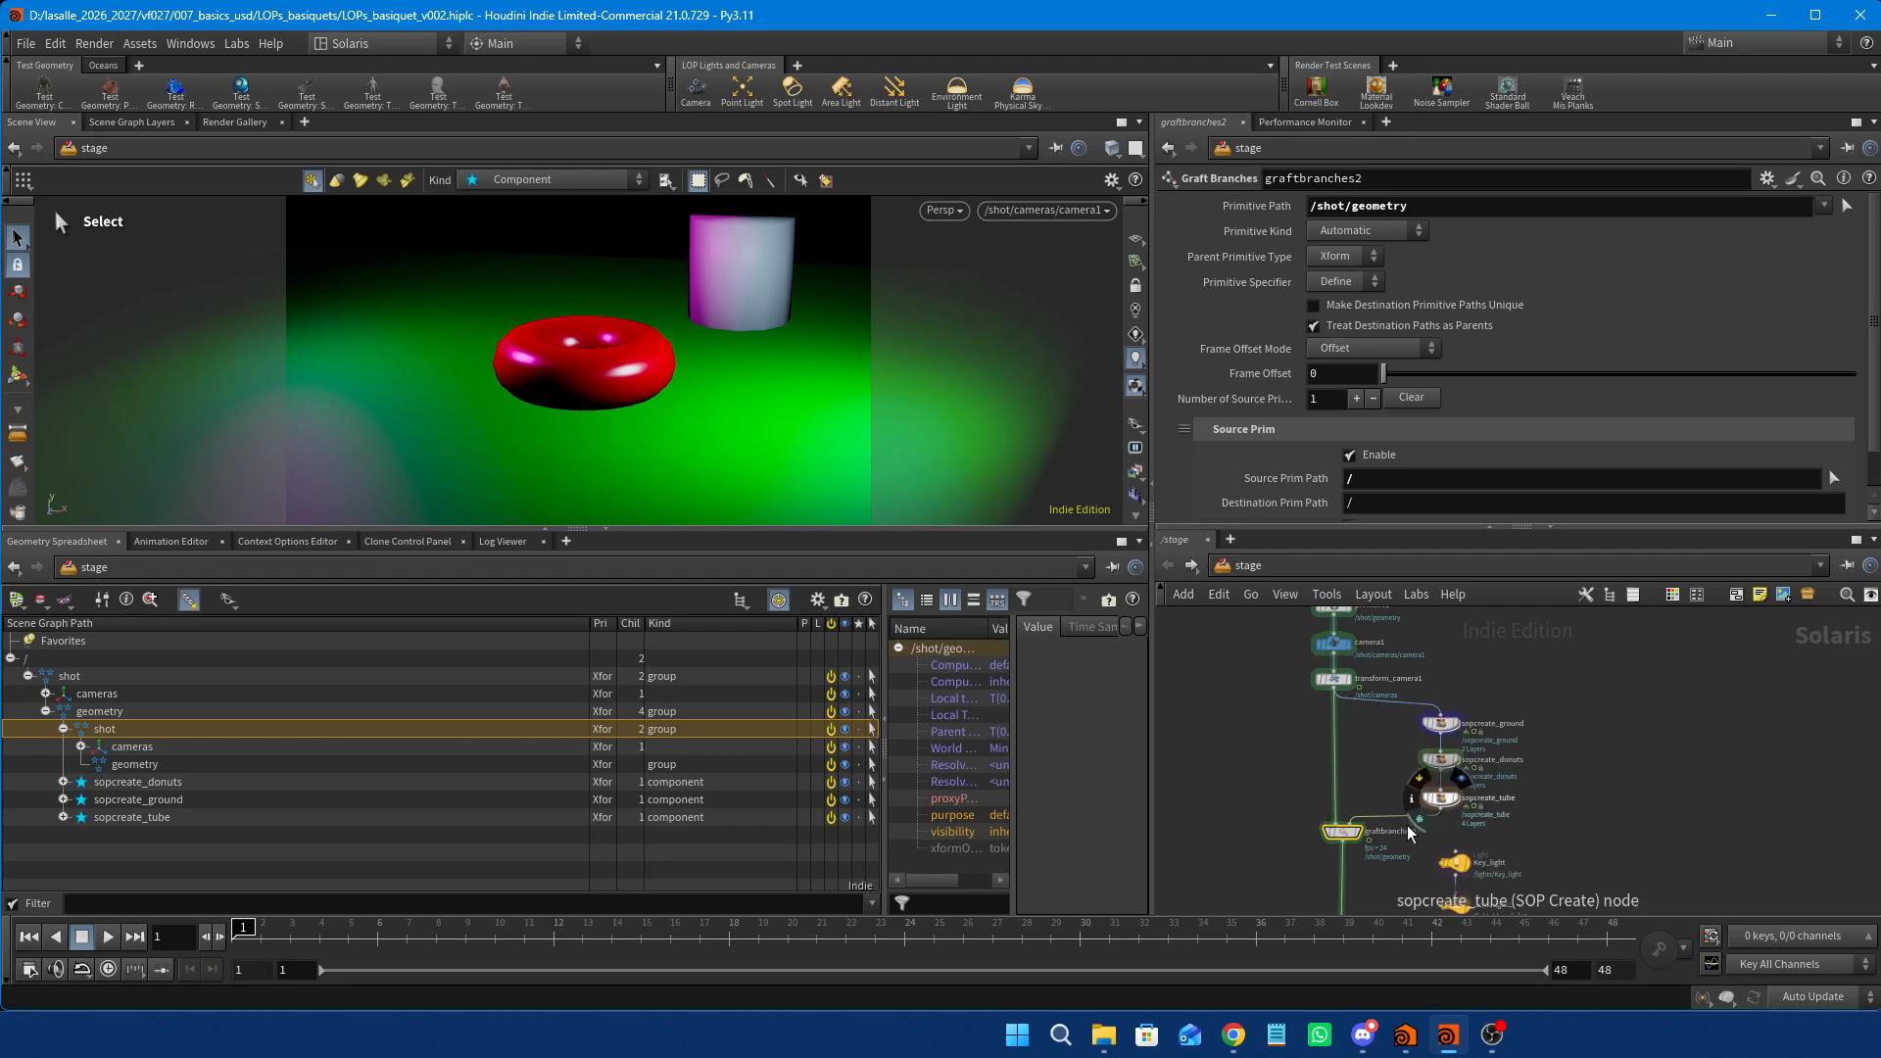
pyautogui.scroll(3, 1354, 760)
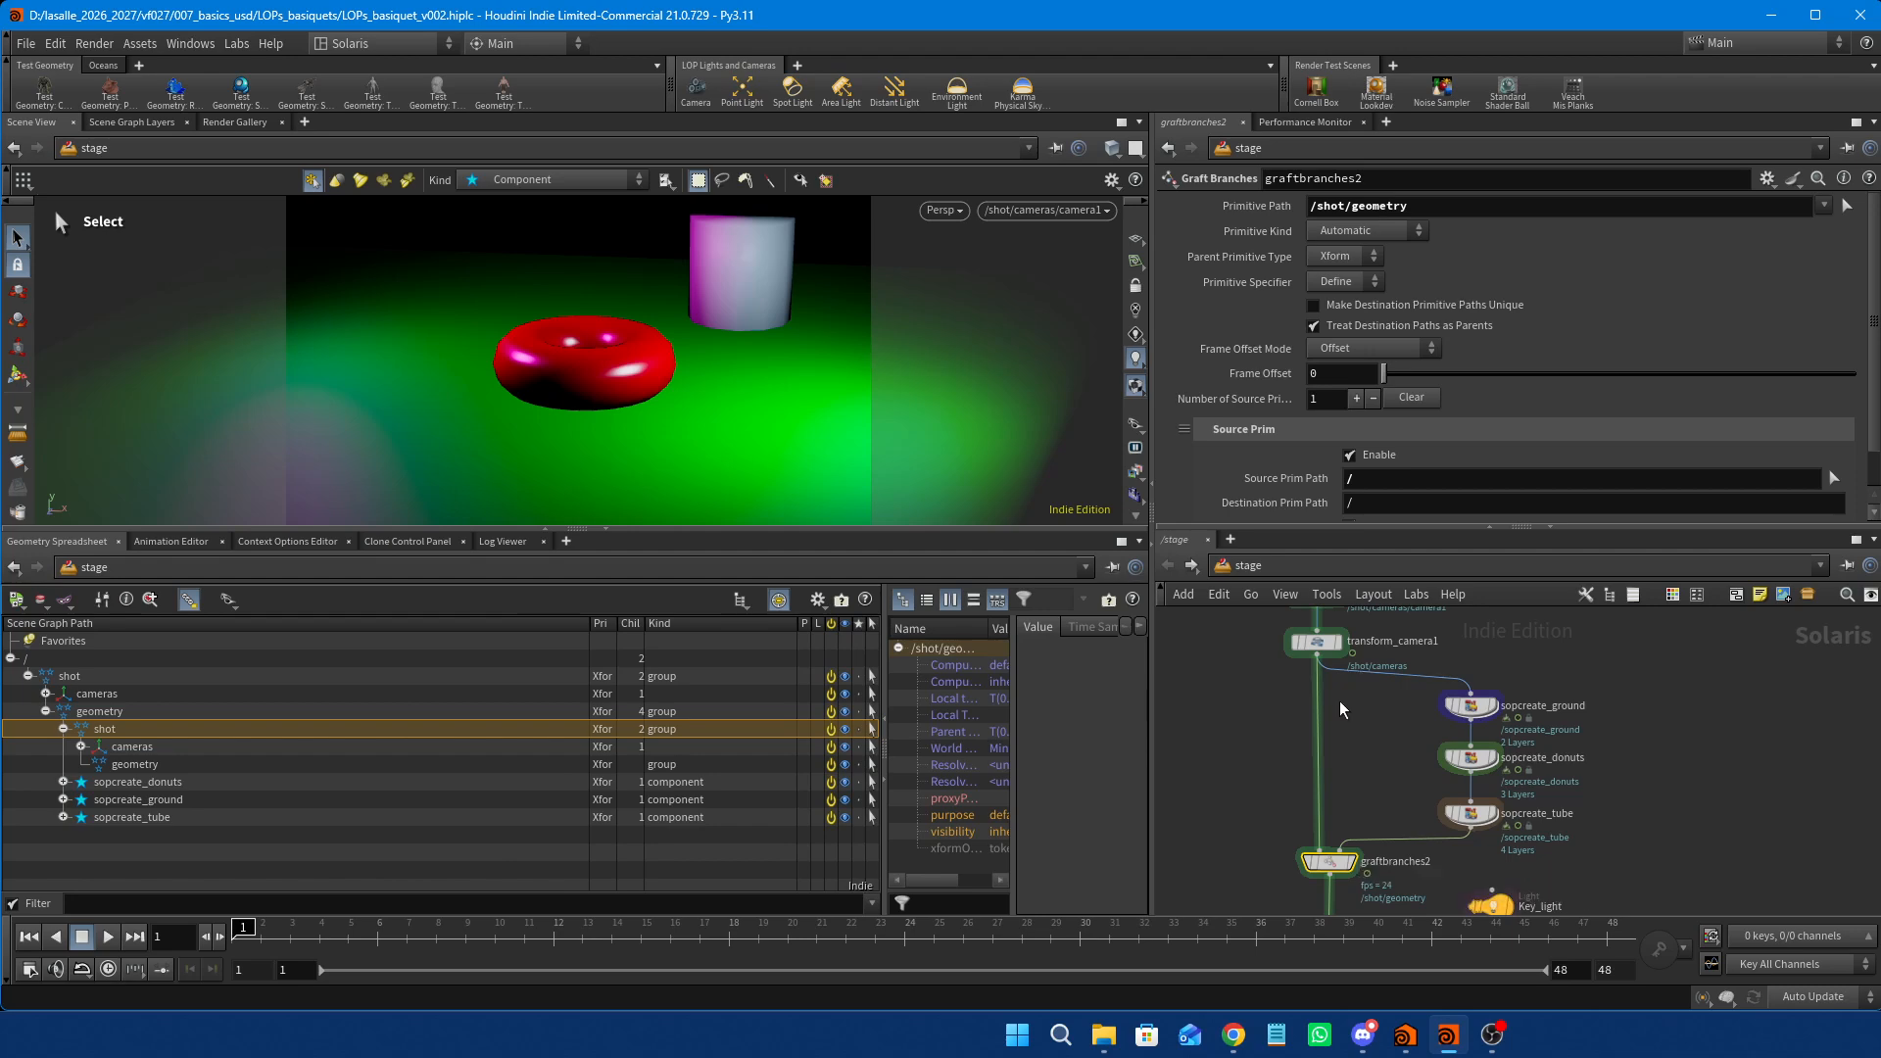
pyautogui.click(1325, 638)
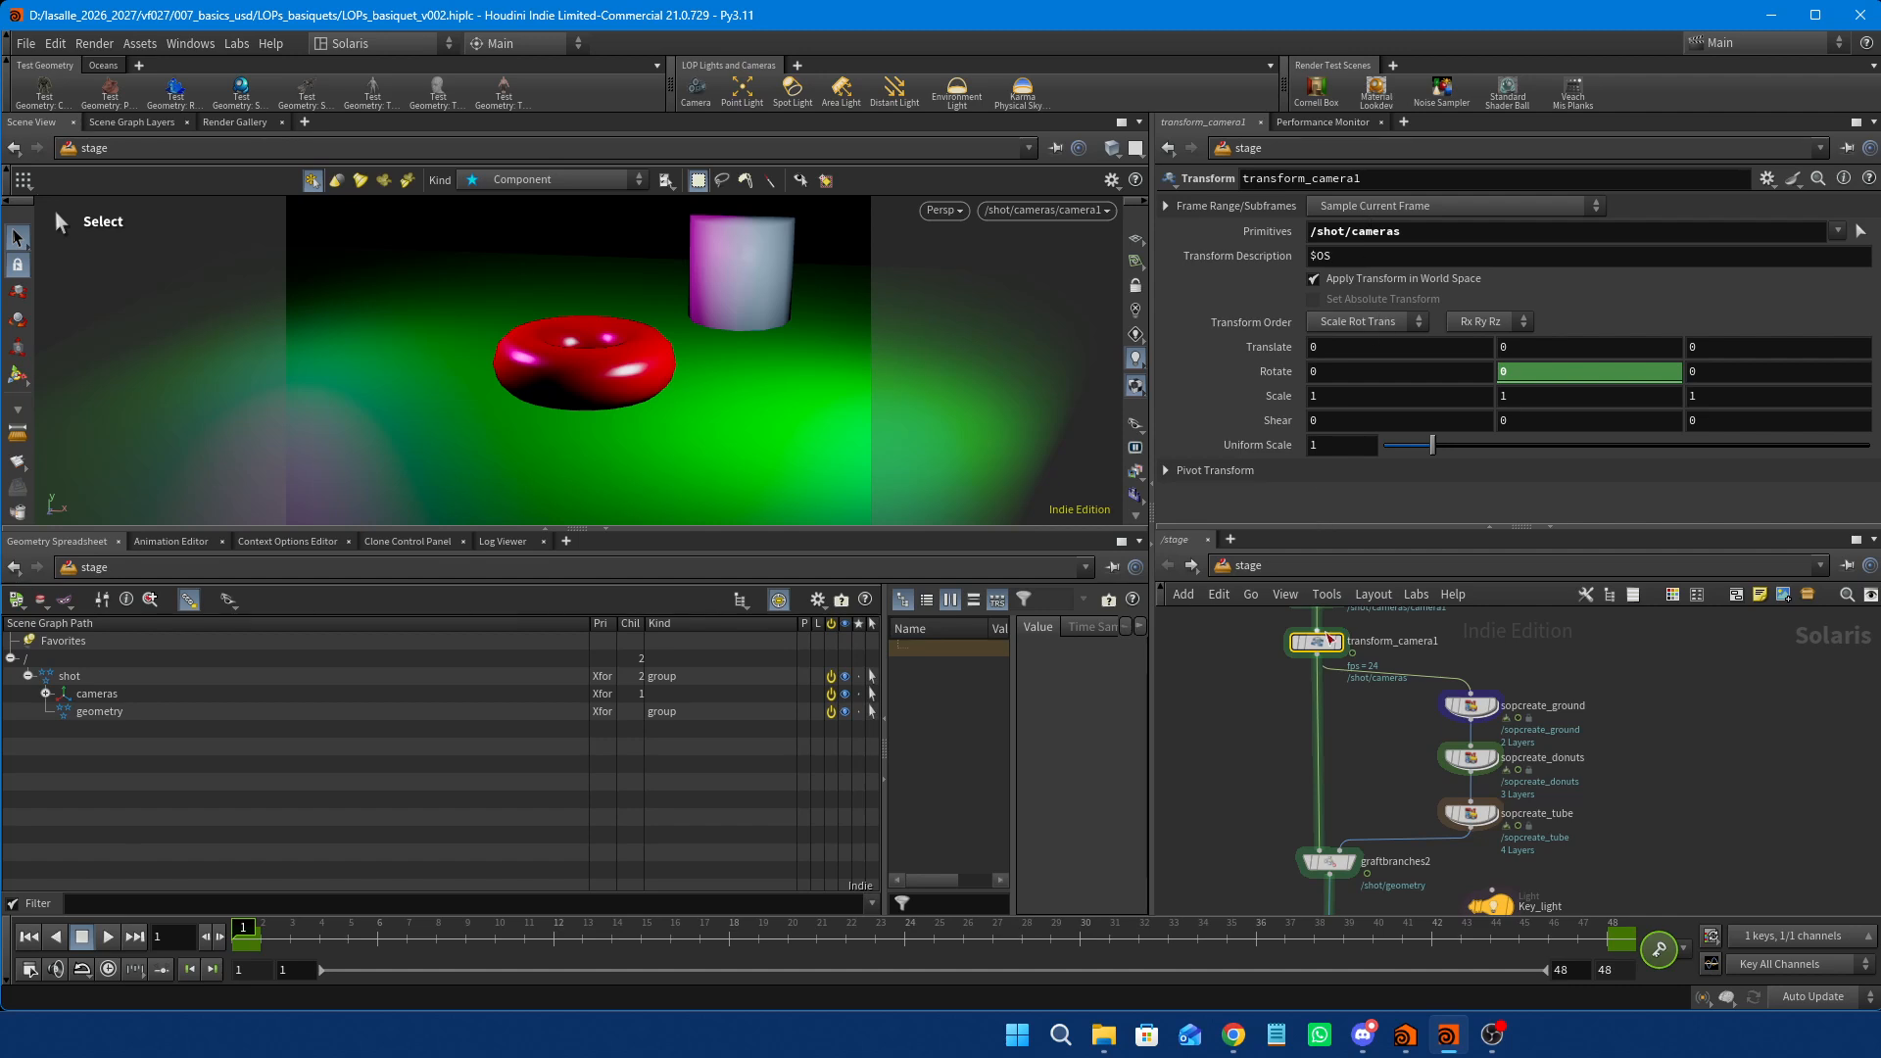
pyautogui.click(1469, 706)
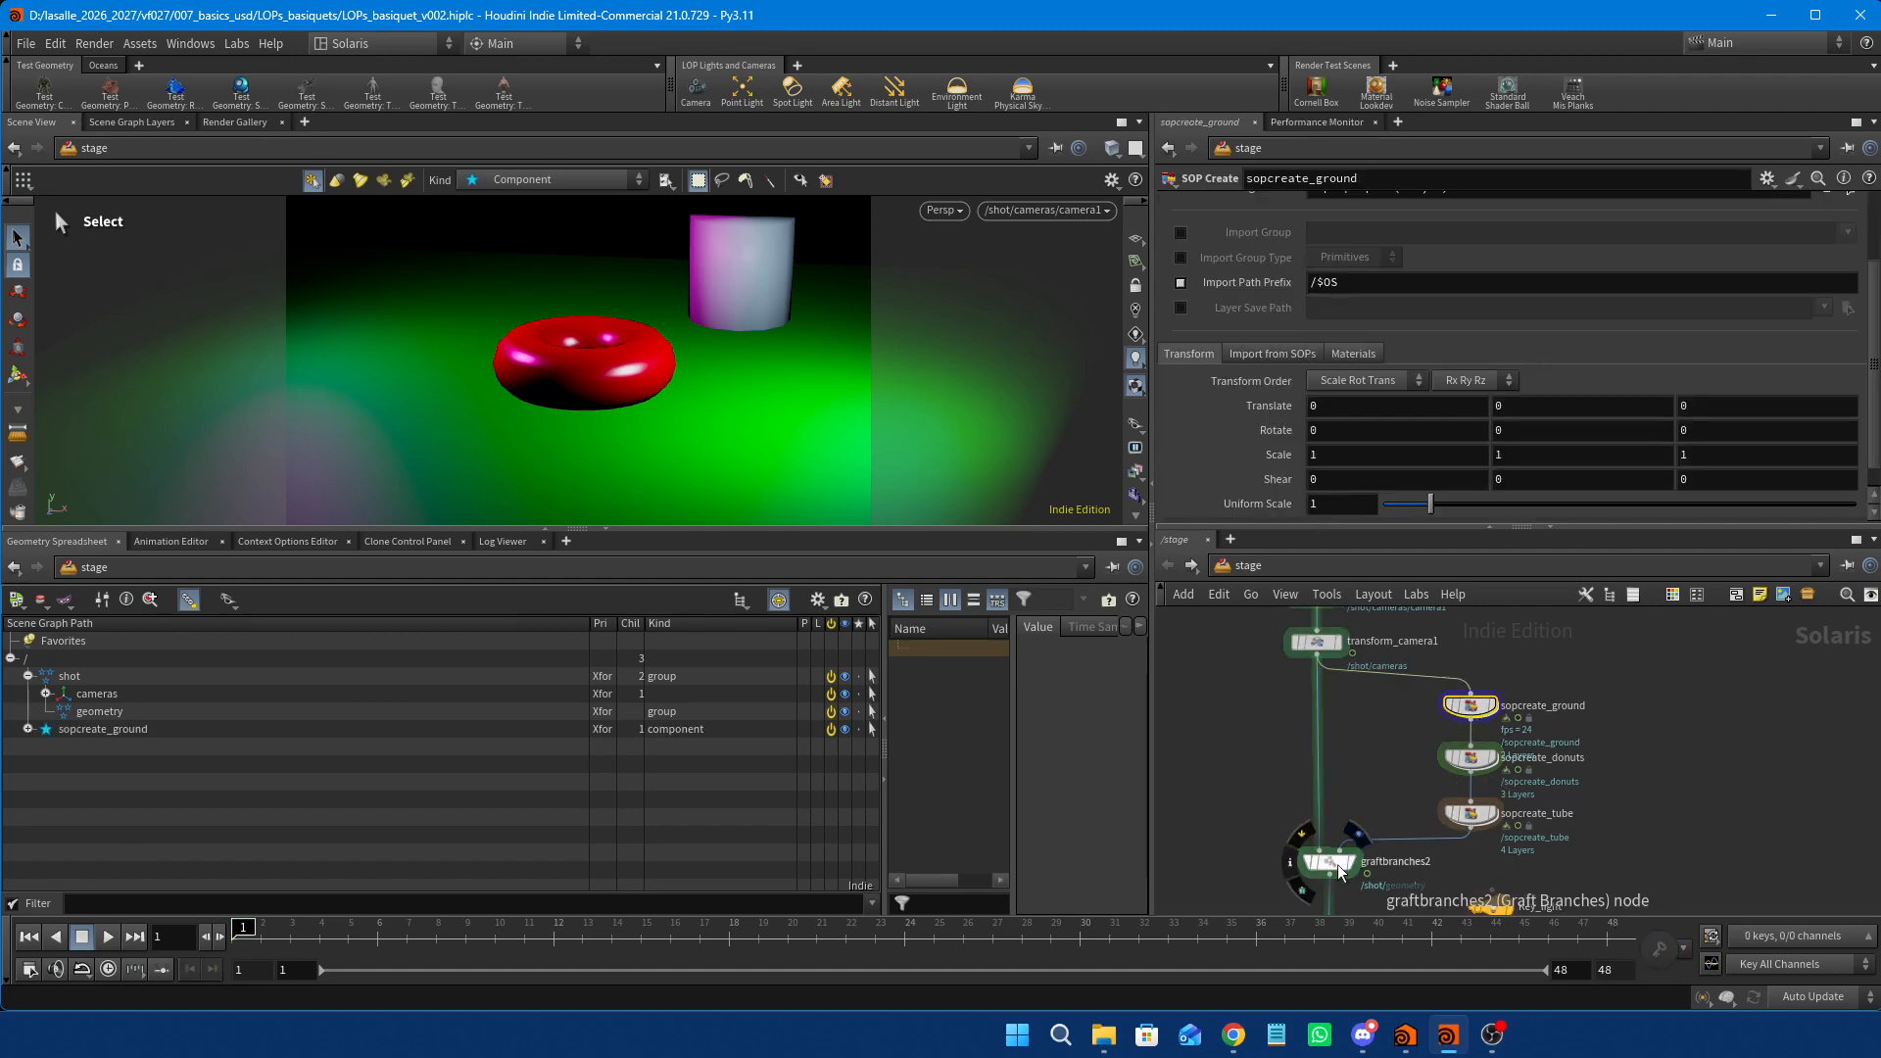
pyautogui.click(1338, 864)
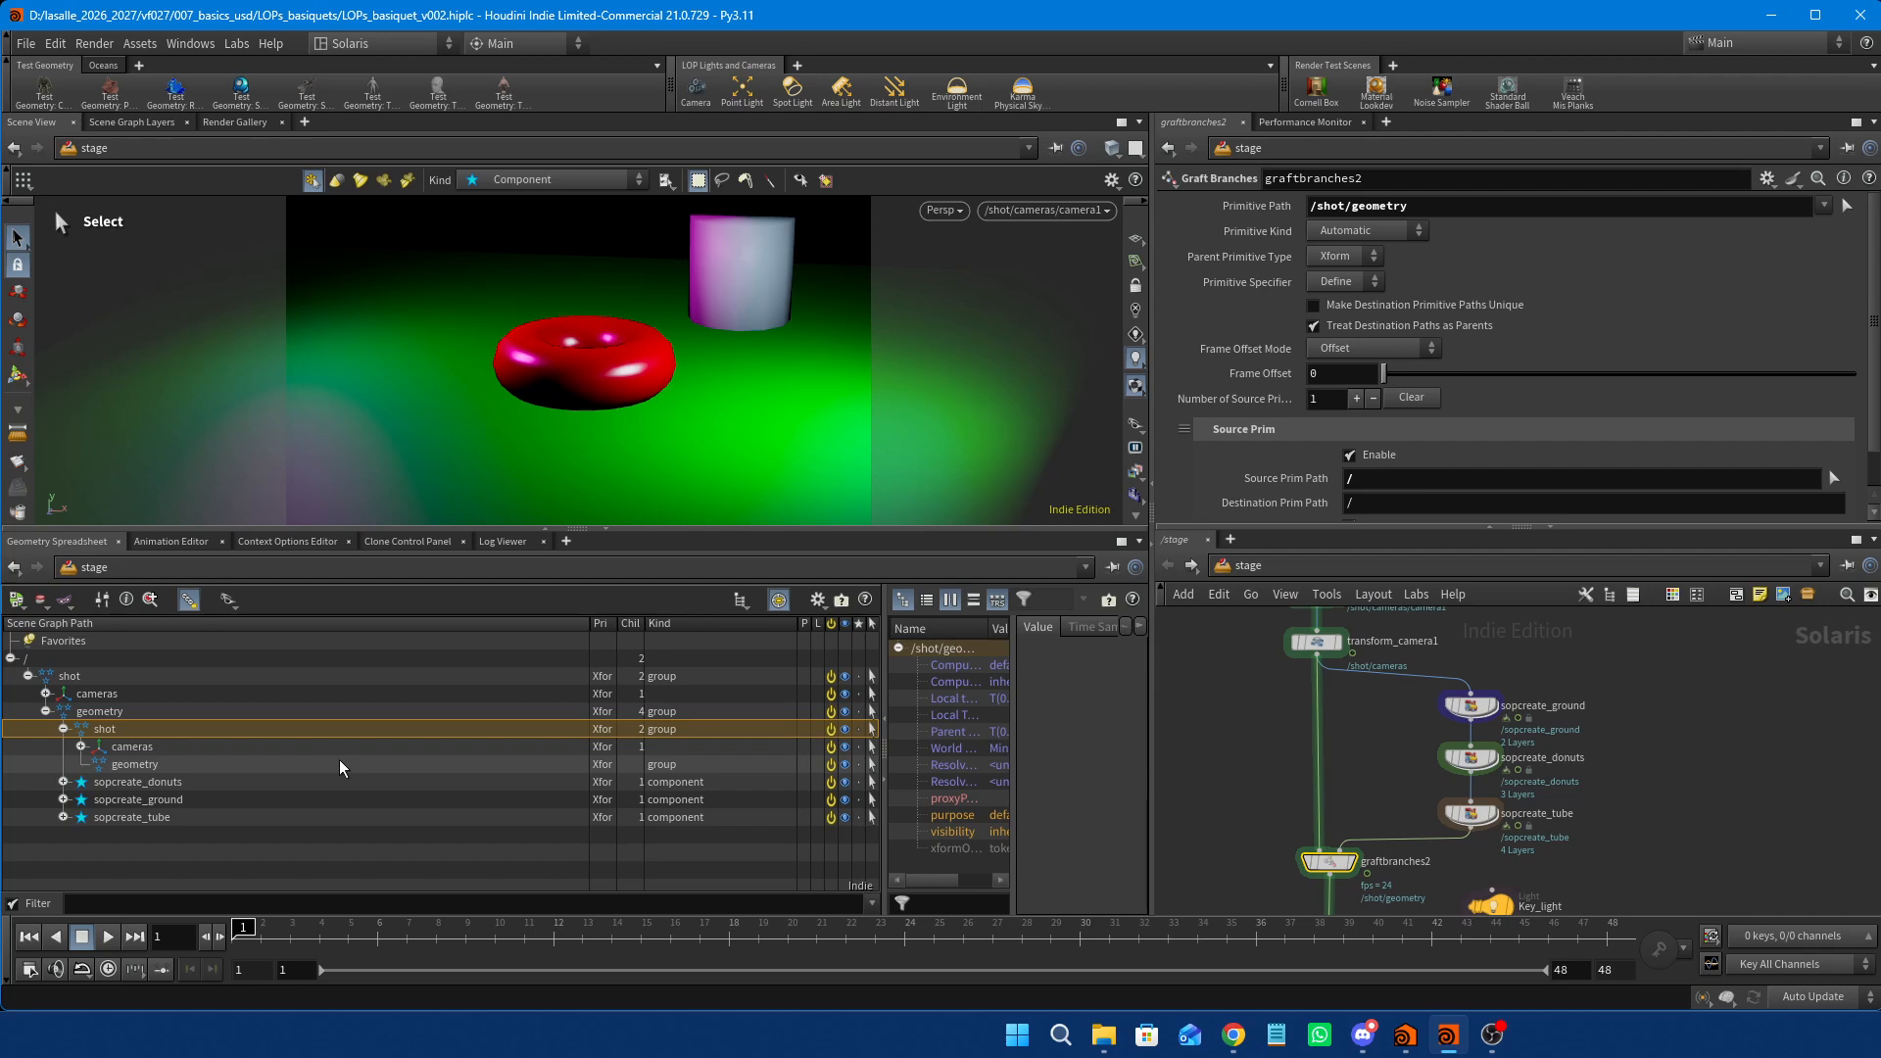
# Trace the branch from transform_camera1 through the SOP Create nodes to graftbranches2, and select primitive1, camera1 and transform_camera1.
pyautogui.scroll(3, 1360, 700)
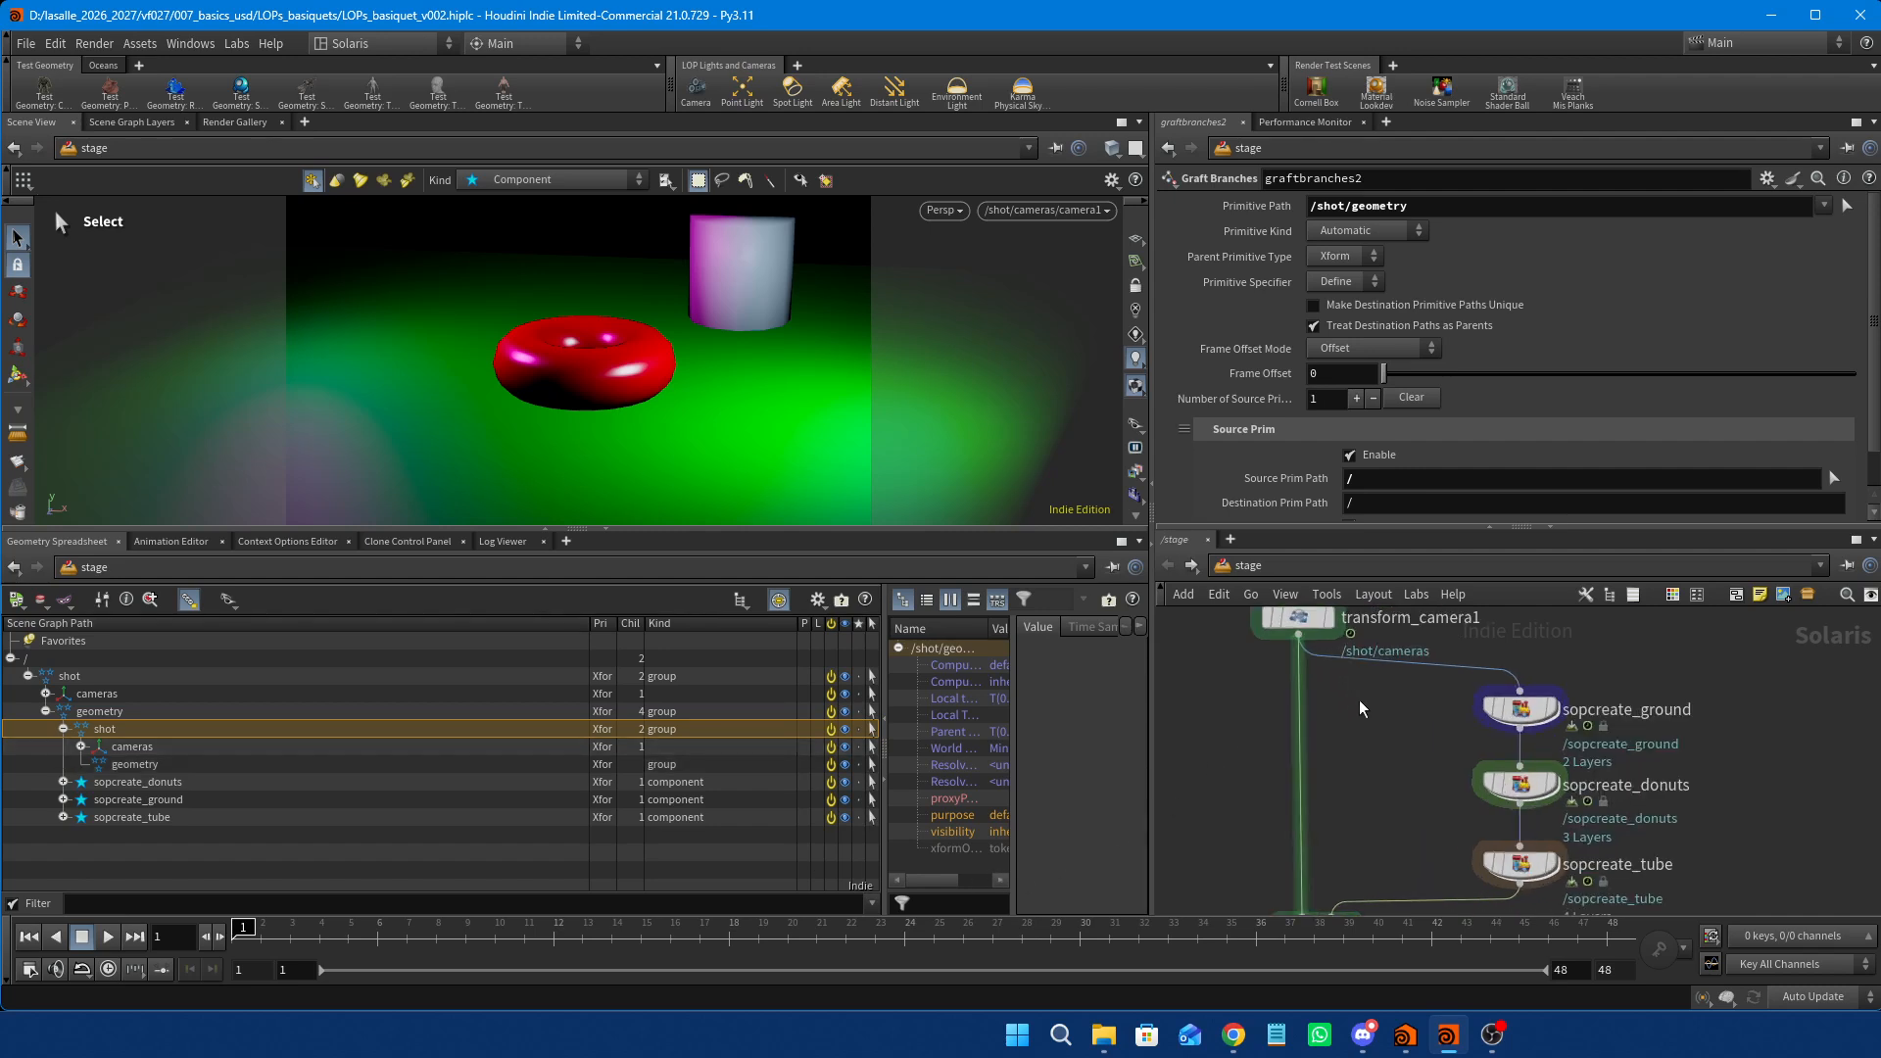
pyautogui.moveTo(1360, 700); pyautogui.dragTo(1368, 762, button='middle')
pyautogui.moveTo(1320, 685)
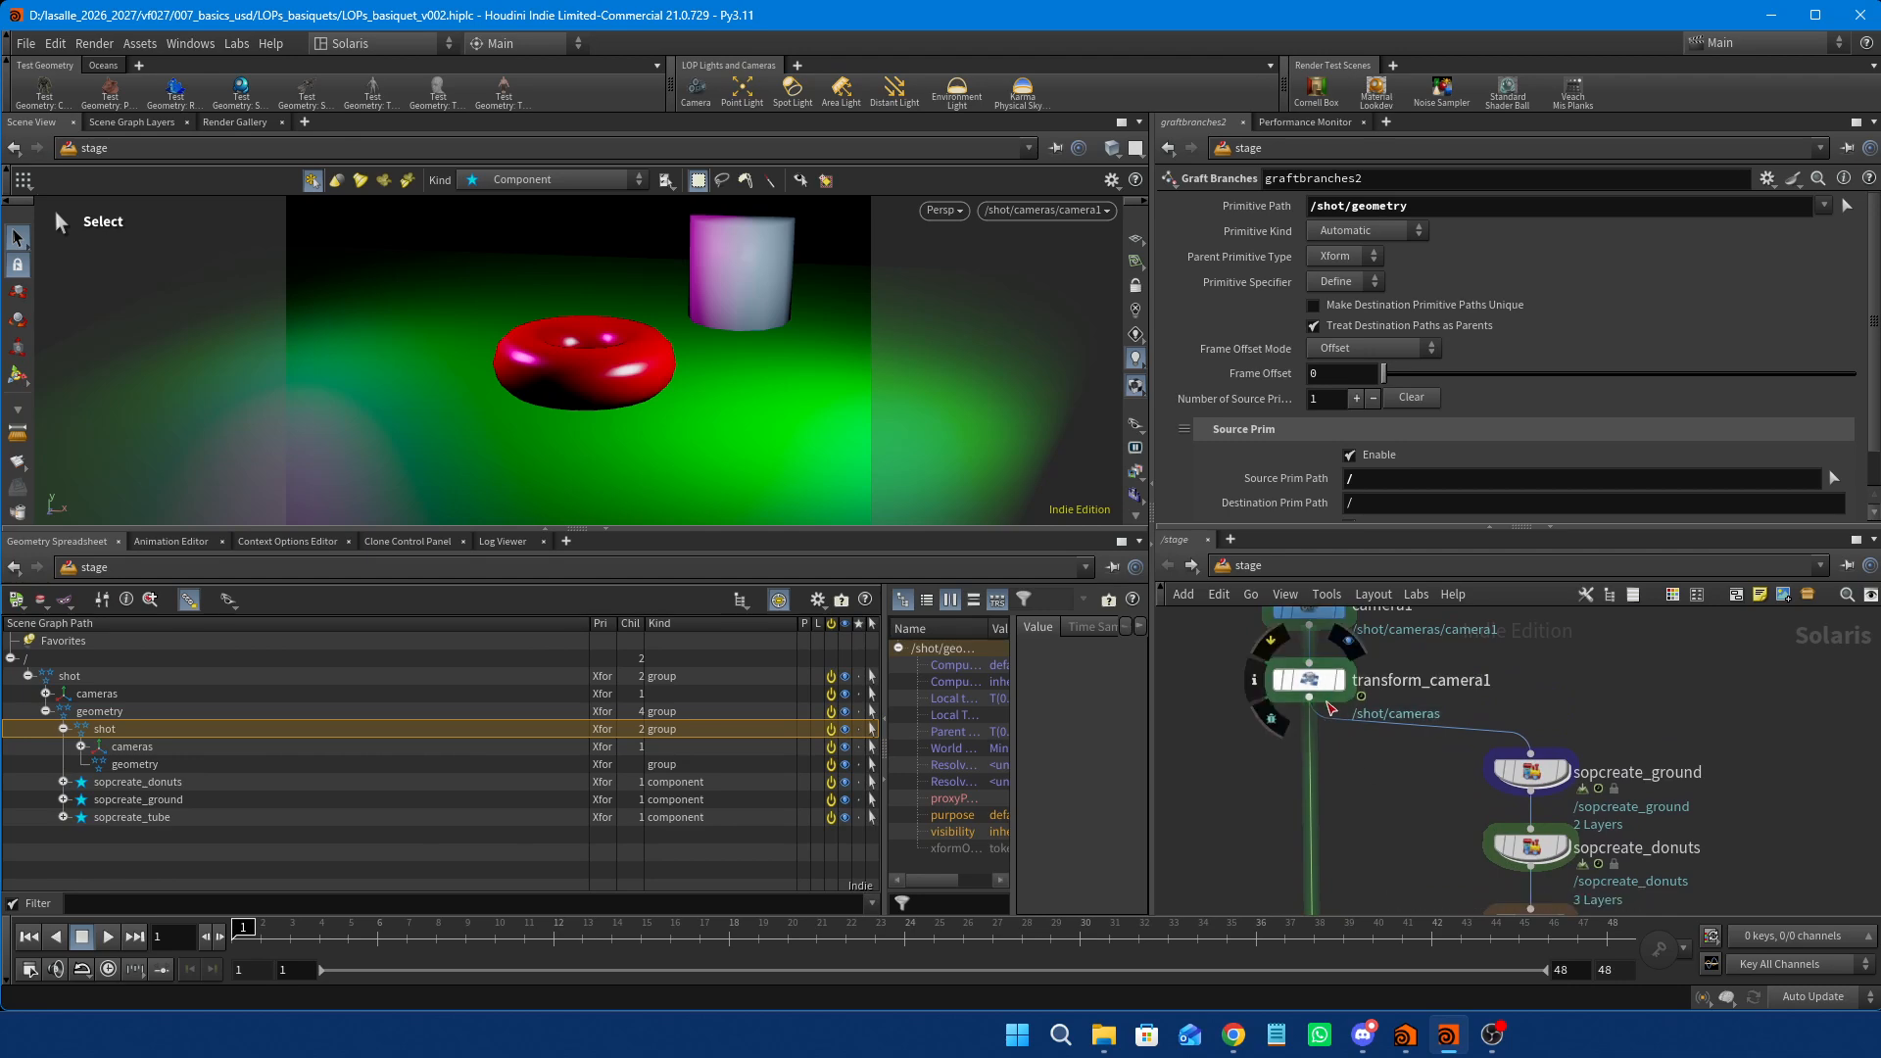
pyautogui.moveTo(1432, 827); pyautogui.dragTo(1455, 686, button='middle')
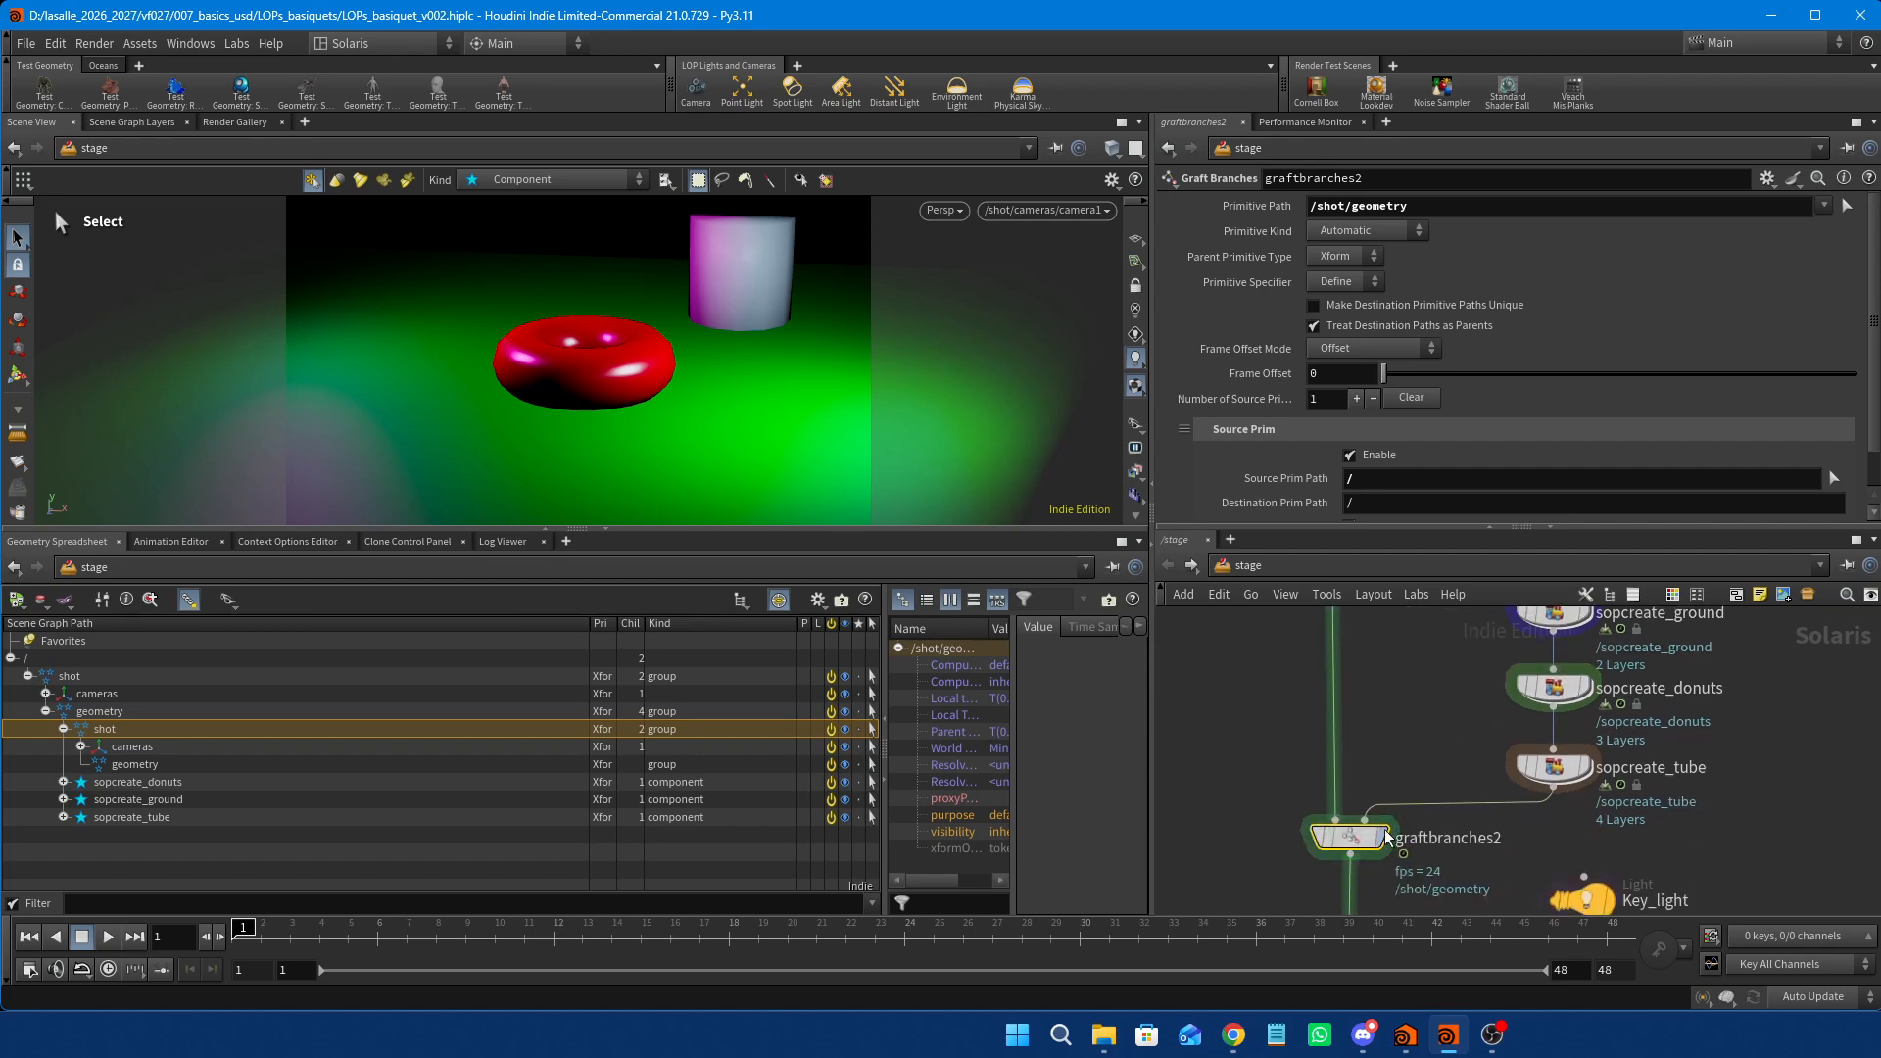
pyautogui.moveTo(1438, 755); pyautogui.dragTo(1414, 821, button='middle')
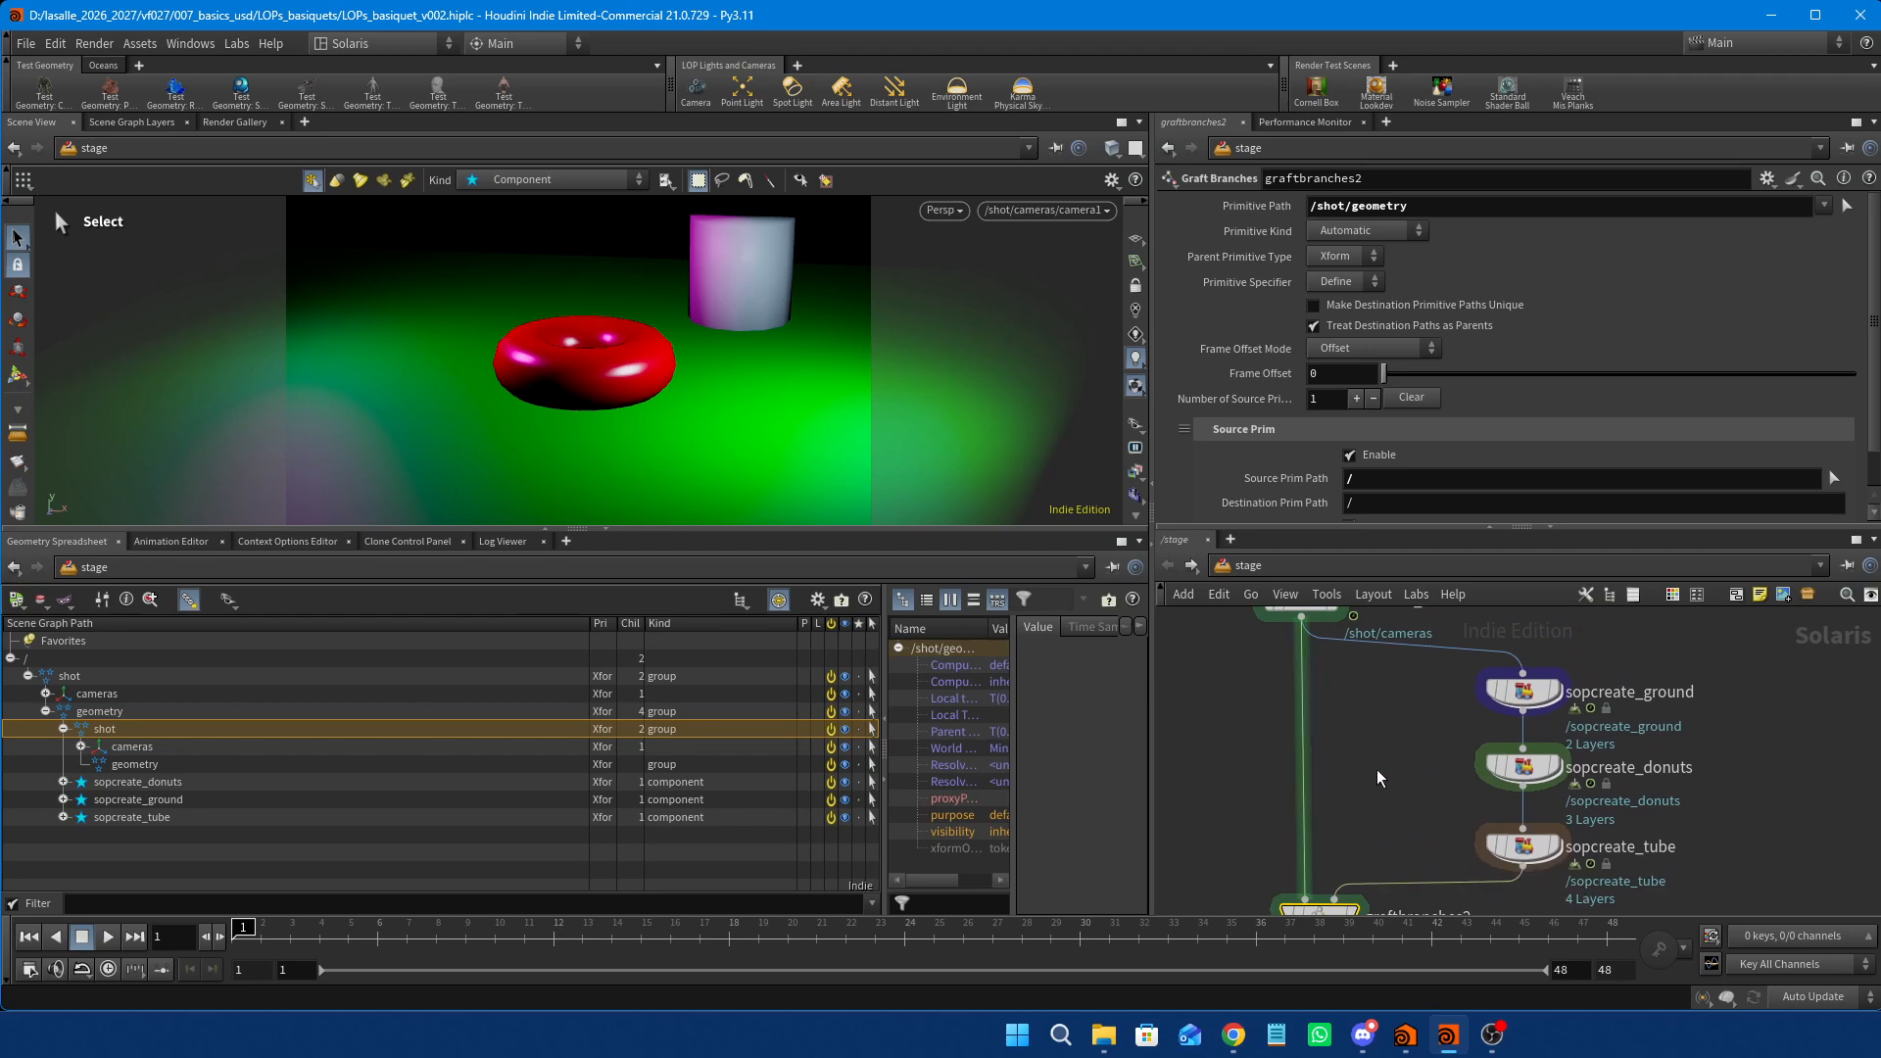
pyautogui.scroll(-5, 1421, 755)
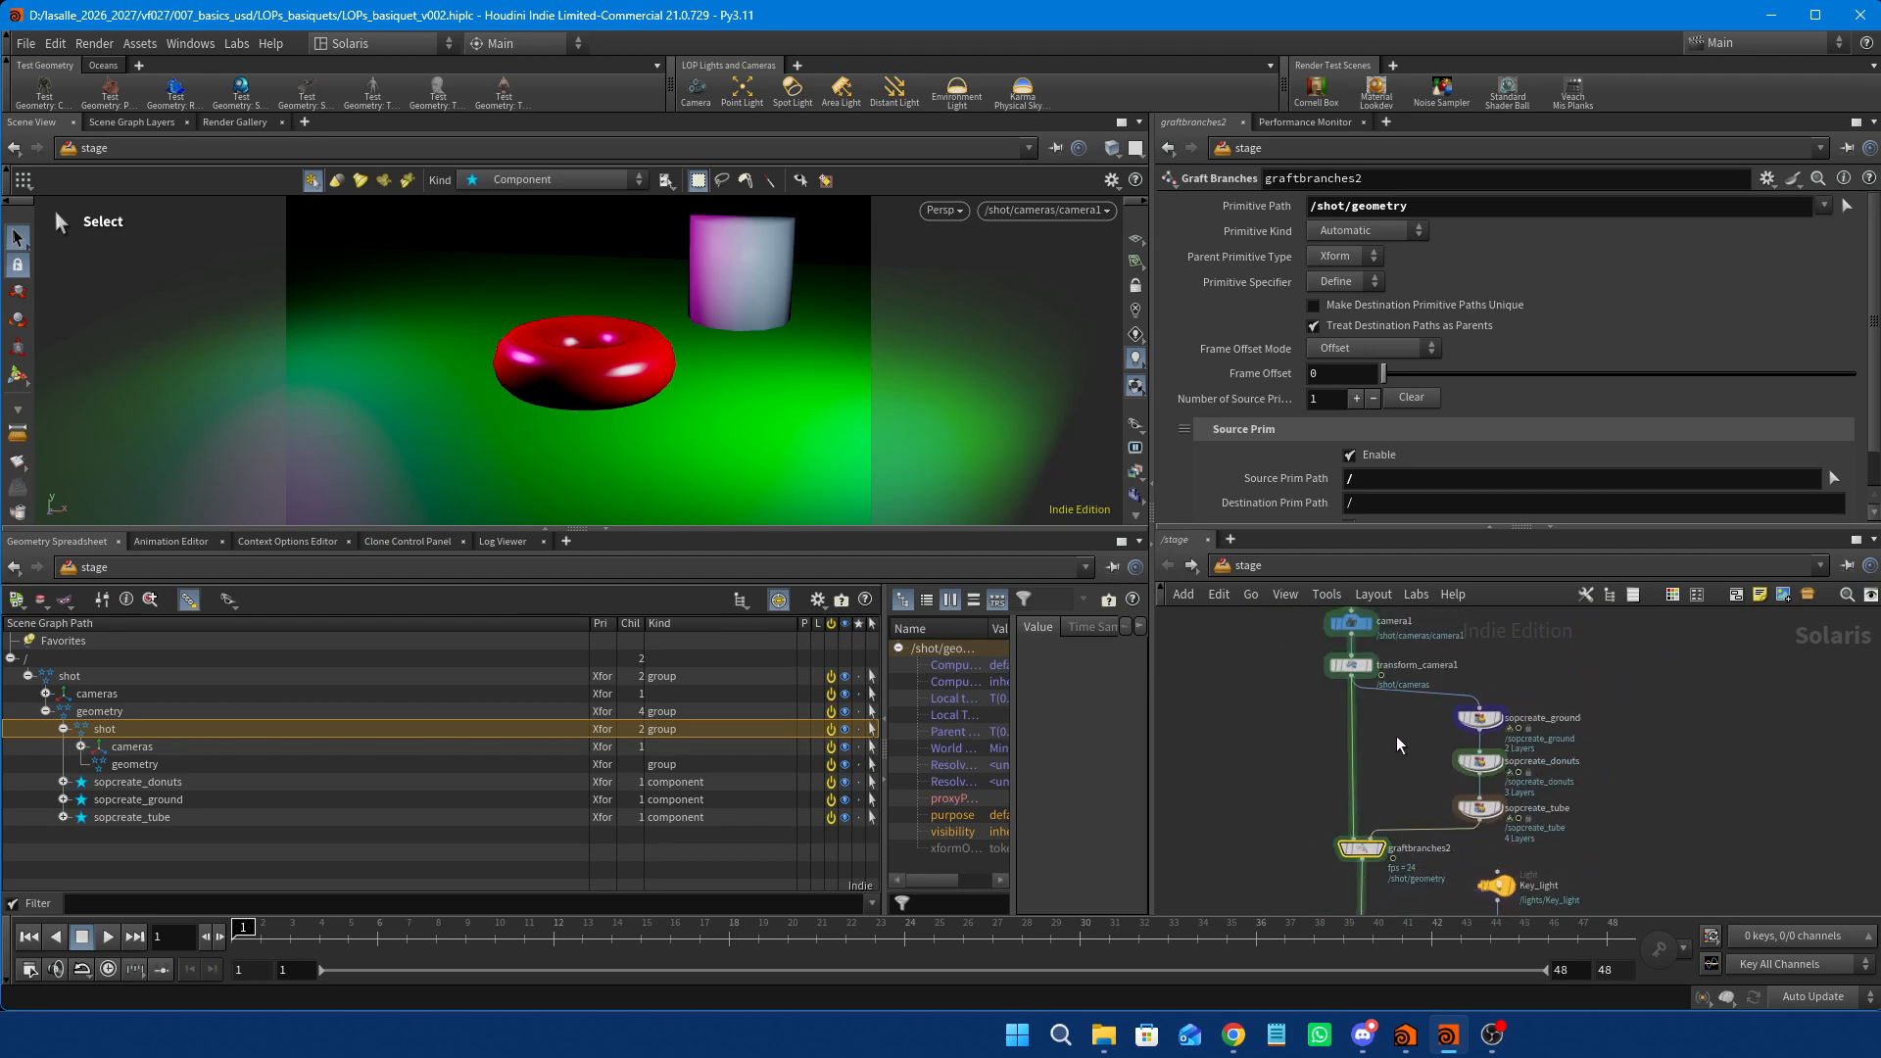
pyautogui.moveTo(1397, 736); pyautogui.dragTo(1404, 842, button='middle')
pyautogui.moveTo(1299, 660); pyautogui.dragTo(1365, 752)
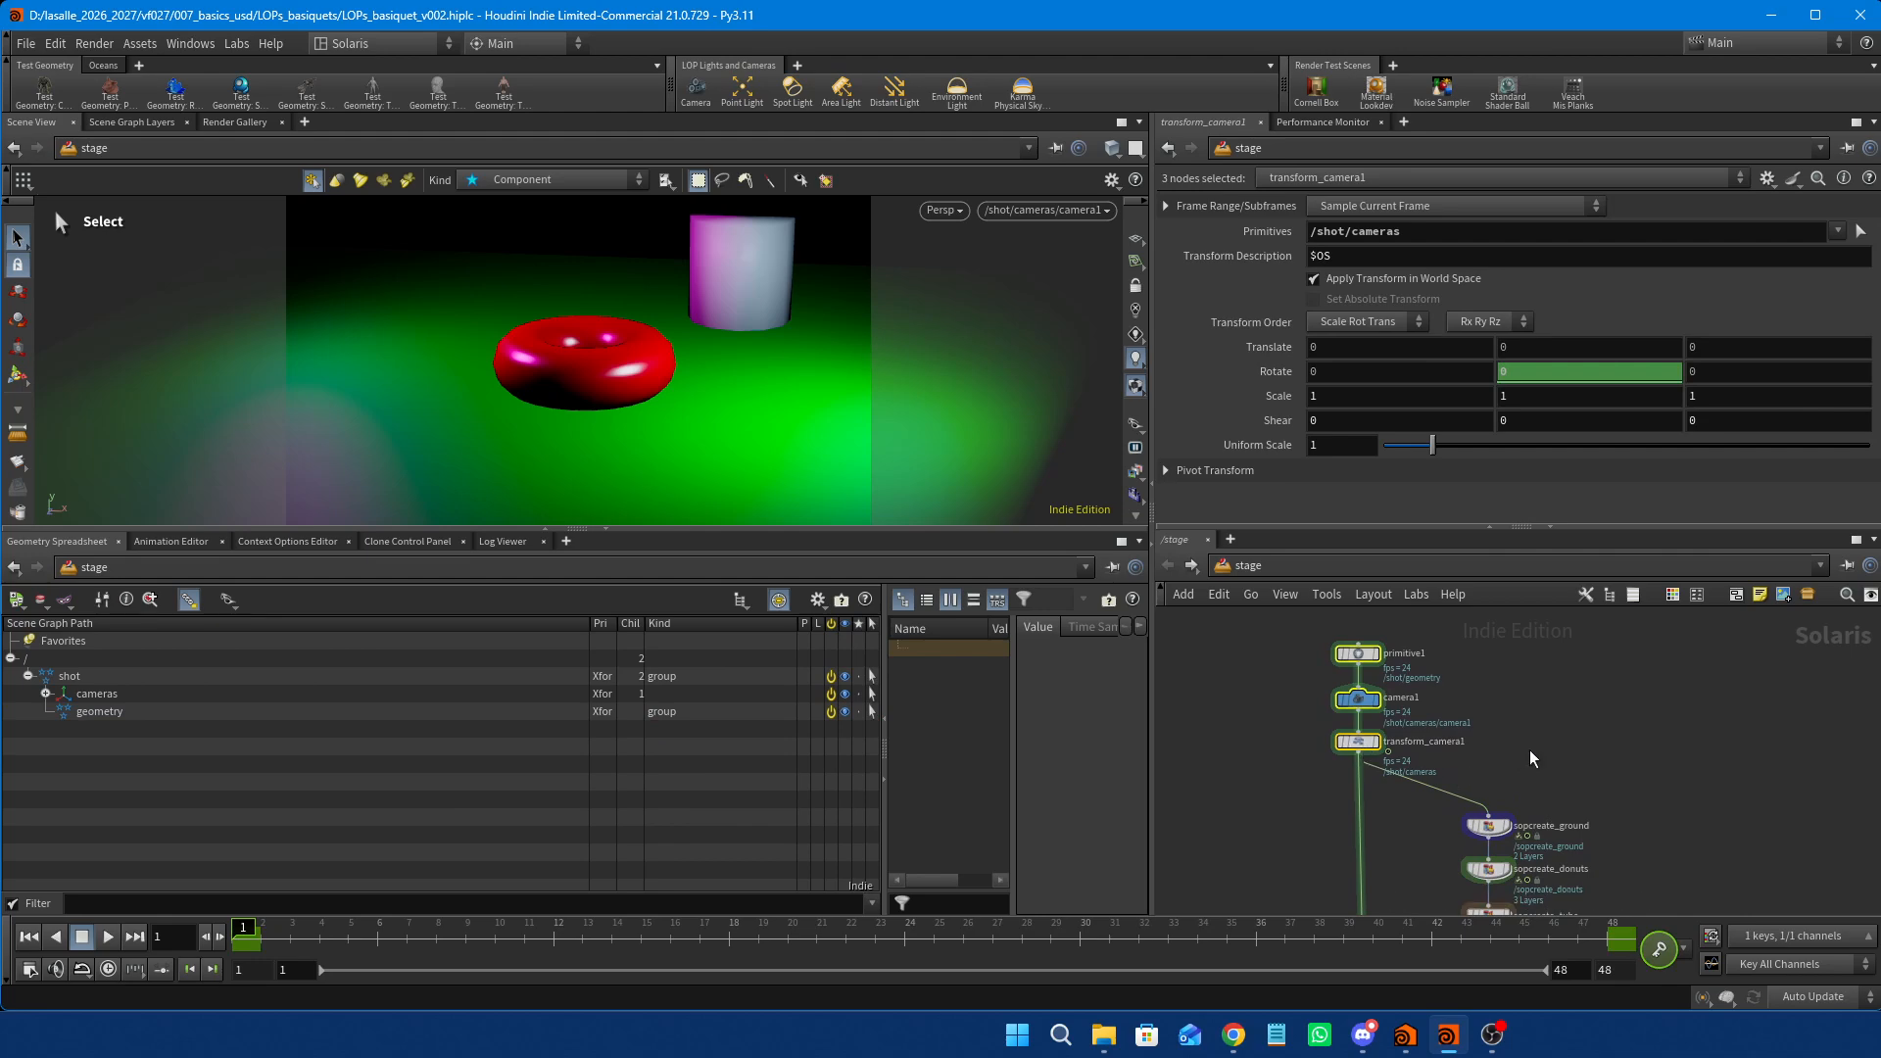
# Insert a Layer Break node on the wire between transform_camera1 and sopcreate_ground.
pyautogui.click(1552, 774)
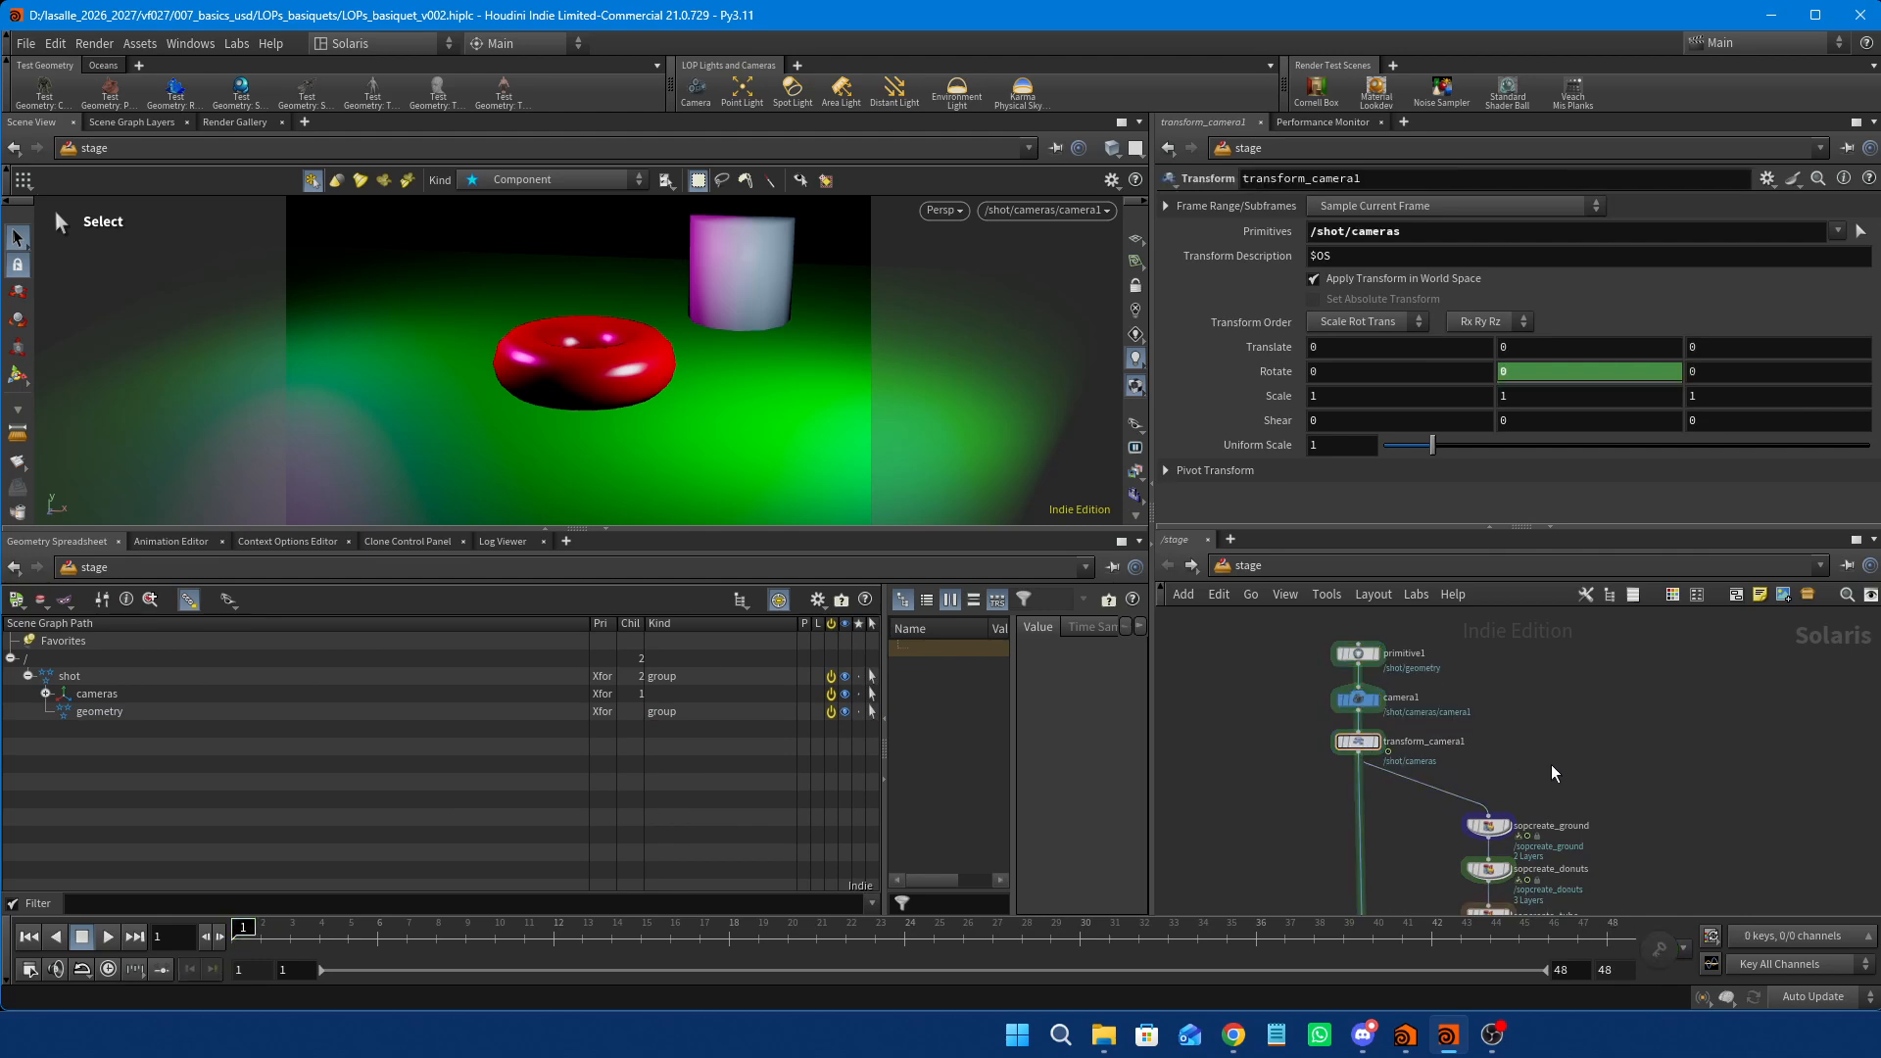
pyautogui.press('Tab')
pyautogui.write('layer')
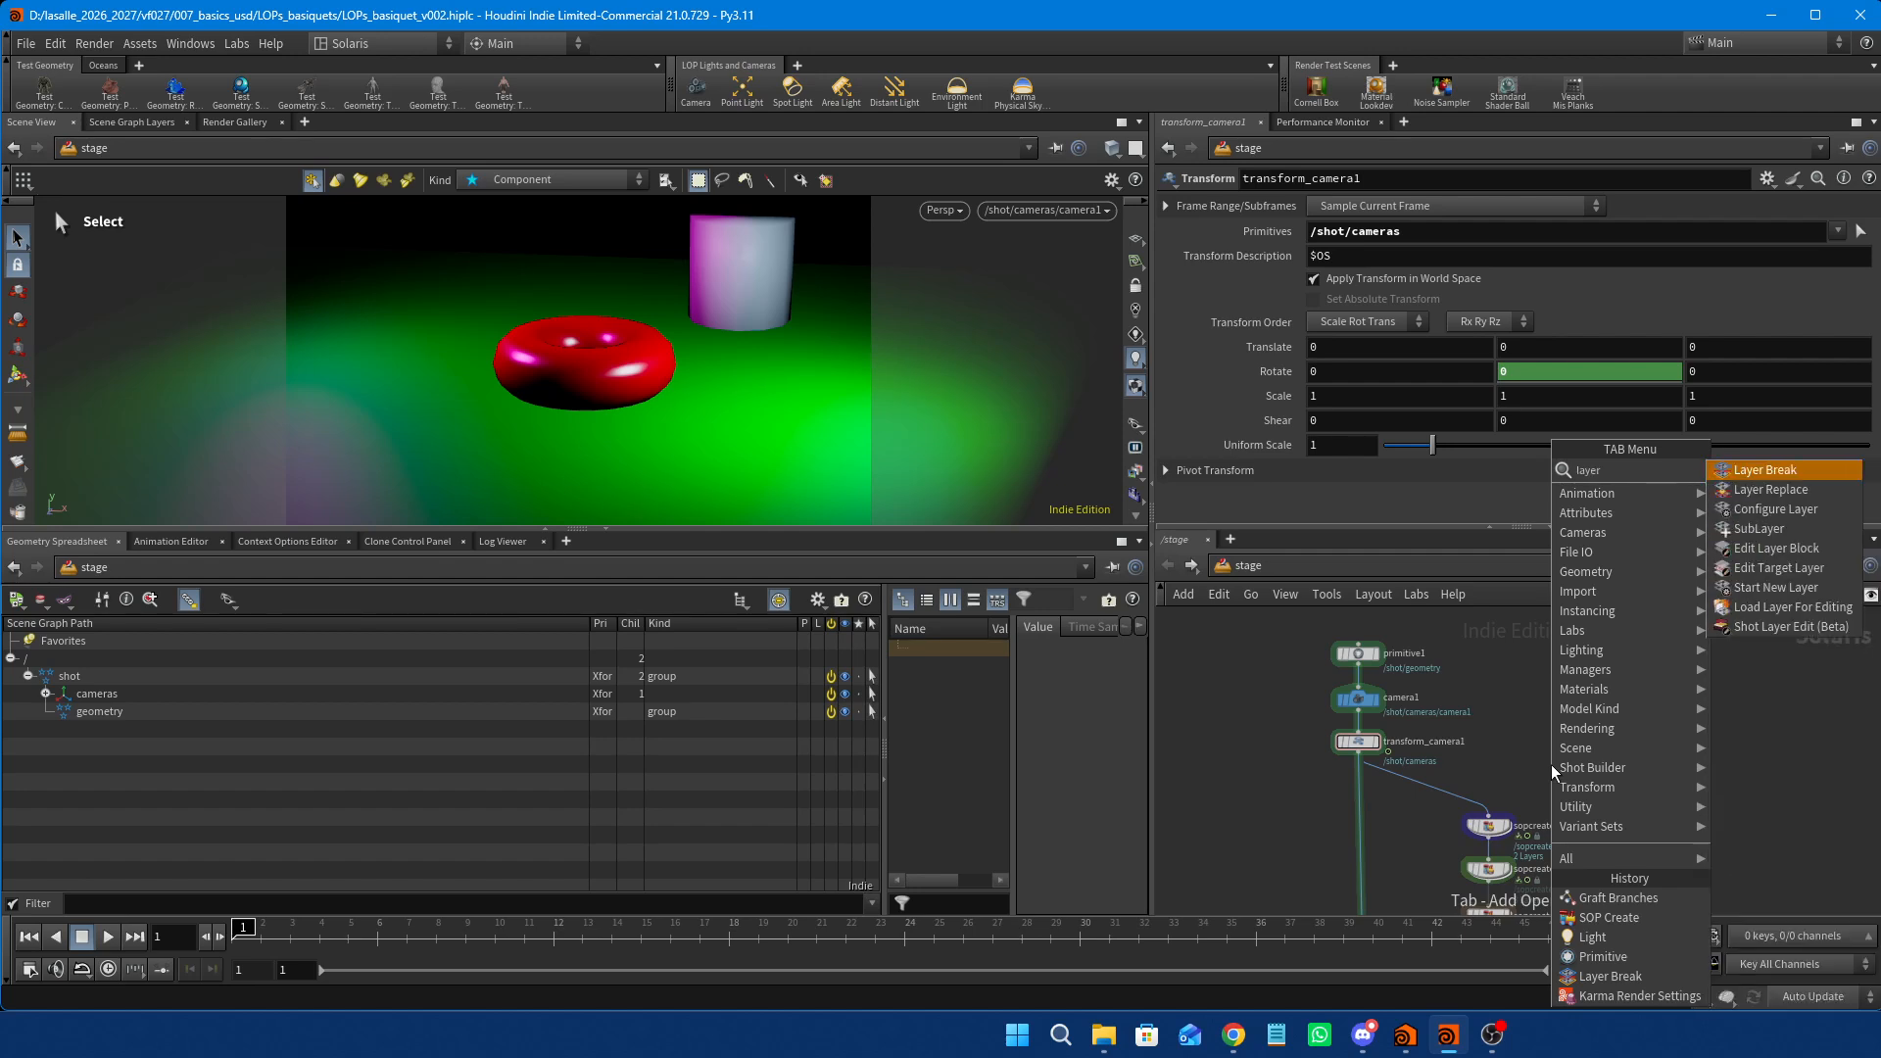
pyautogui.click(1758, 472)
pyautogui.click(1480, 804)
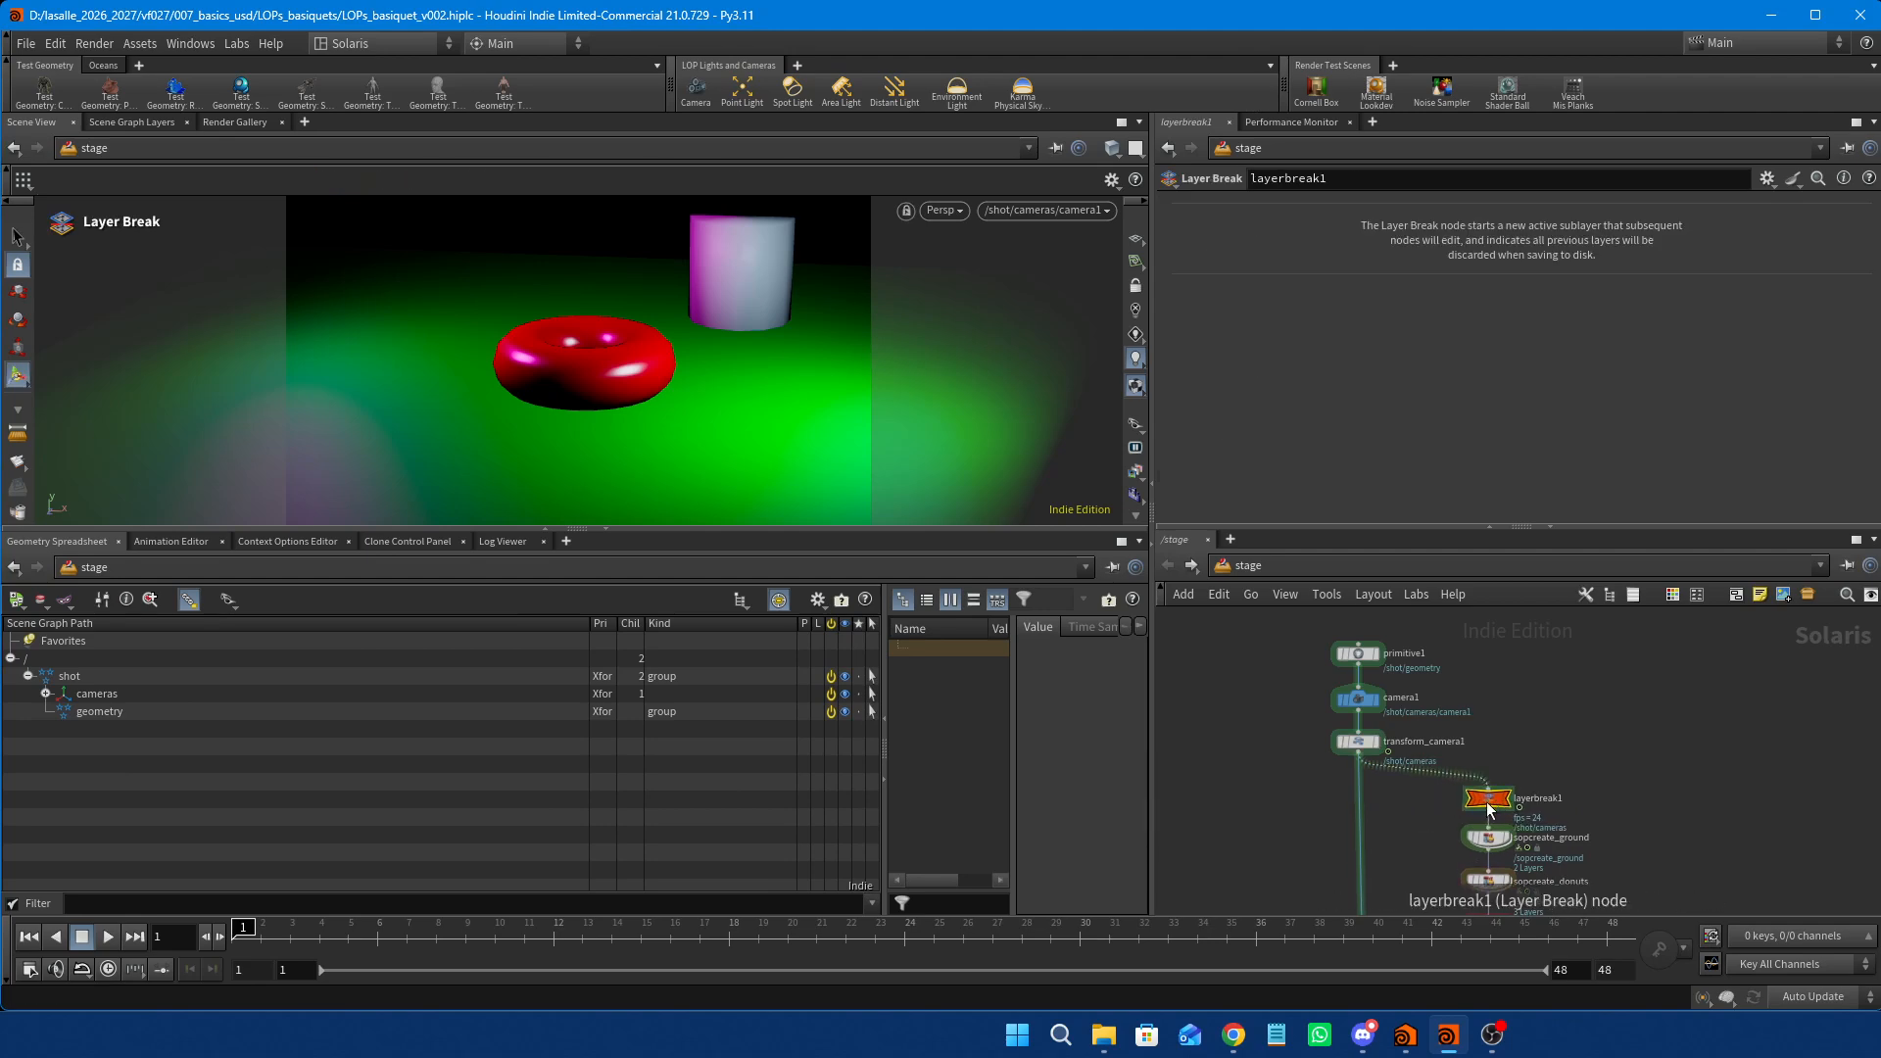
# Examine the geometry branch below the Layer Break, then the scene graph and node info warning at graftbranches2.
pyautogui.scroll(2, 1486, 806)
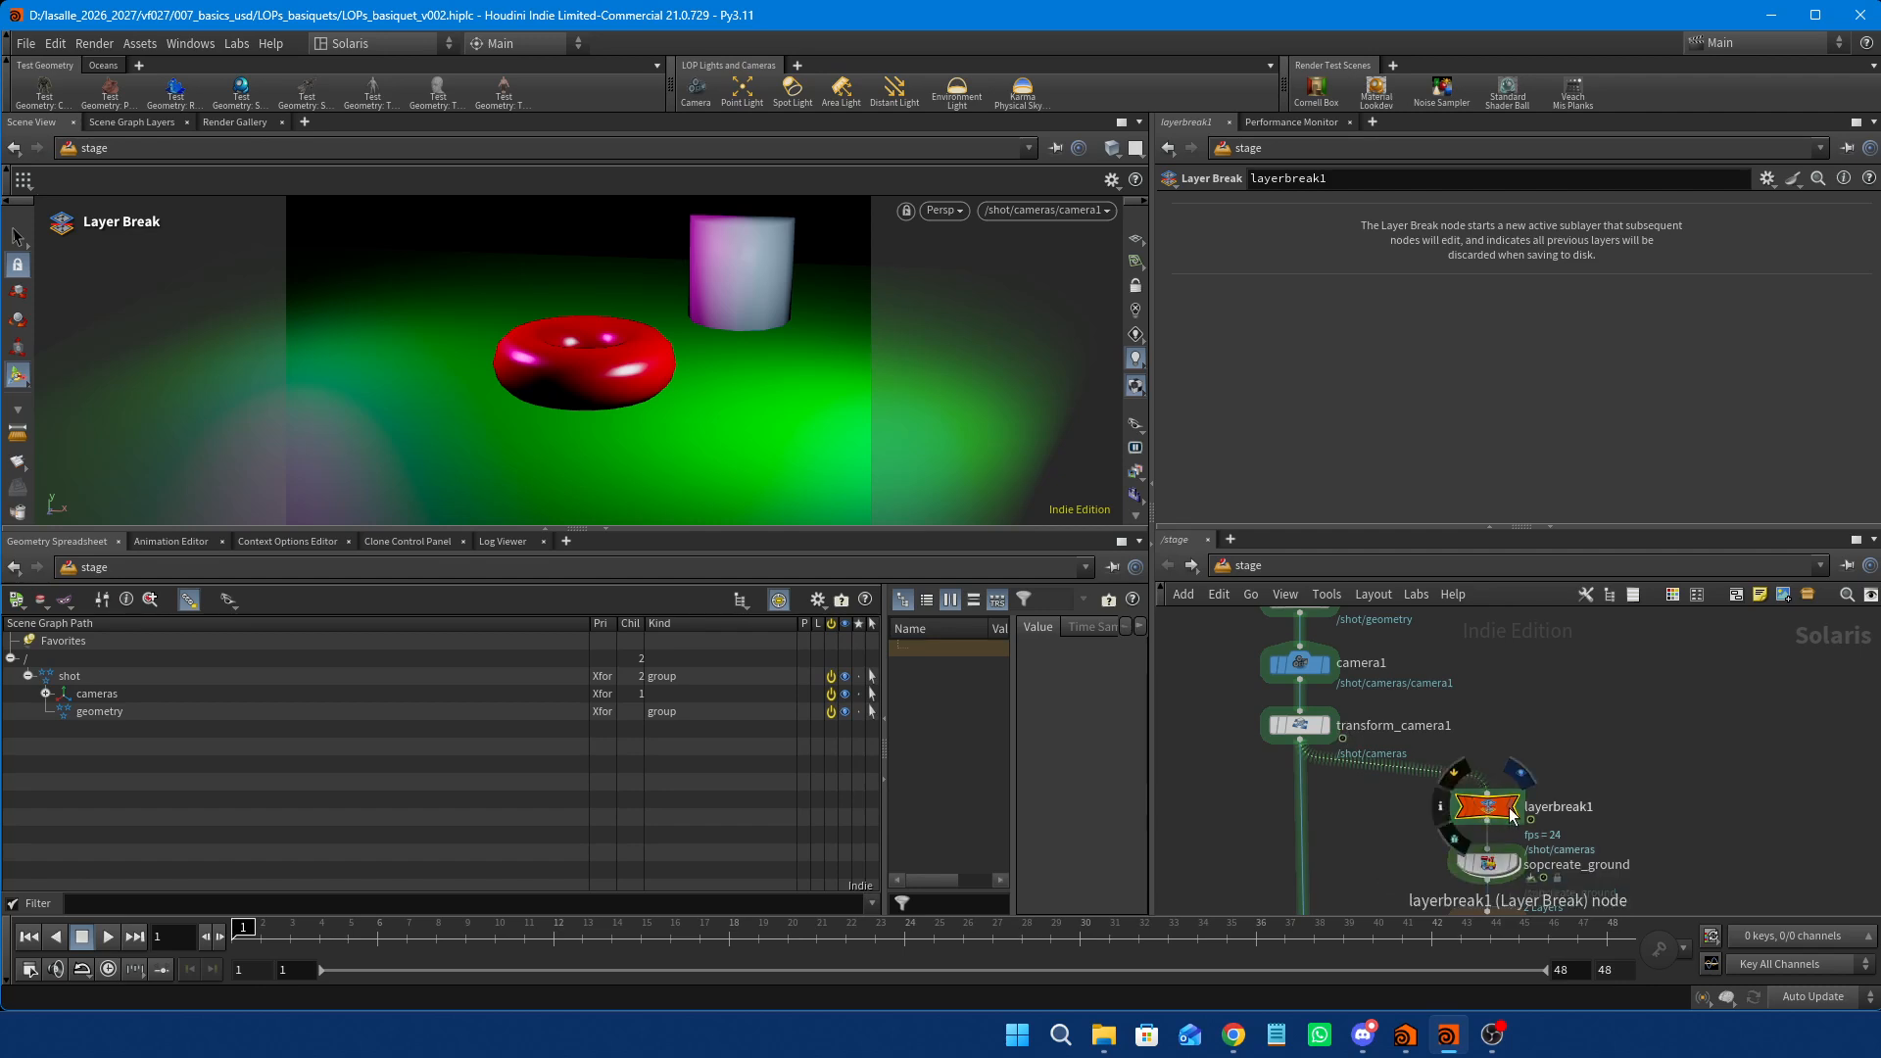
pyautogui.moveTo(1654, 867); pyautogui.dragTo(1630, 719, button='middle')
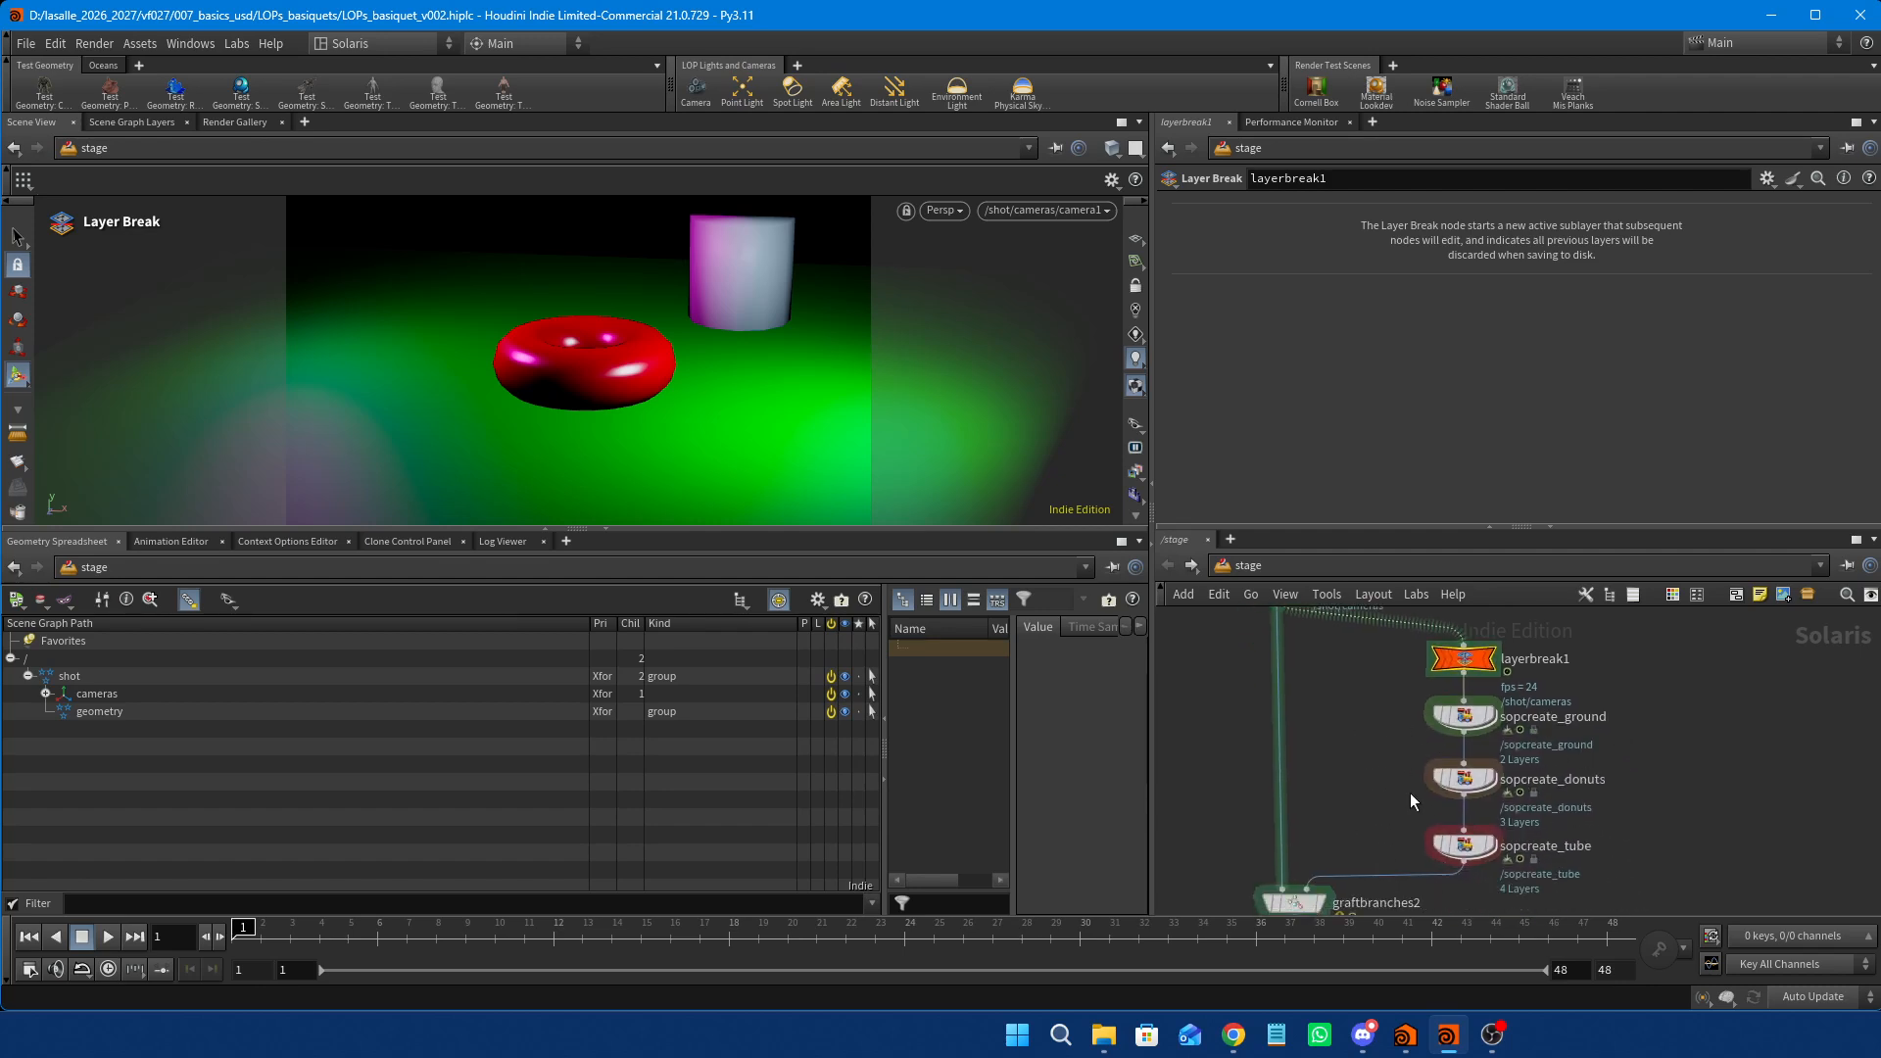
pyautogui.moveTo(1486, 733)
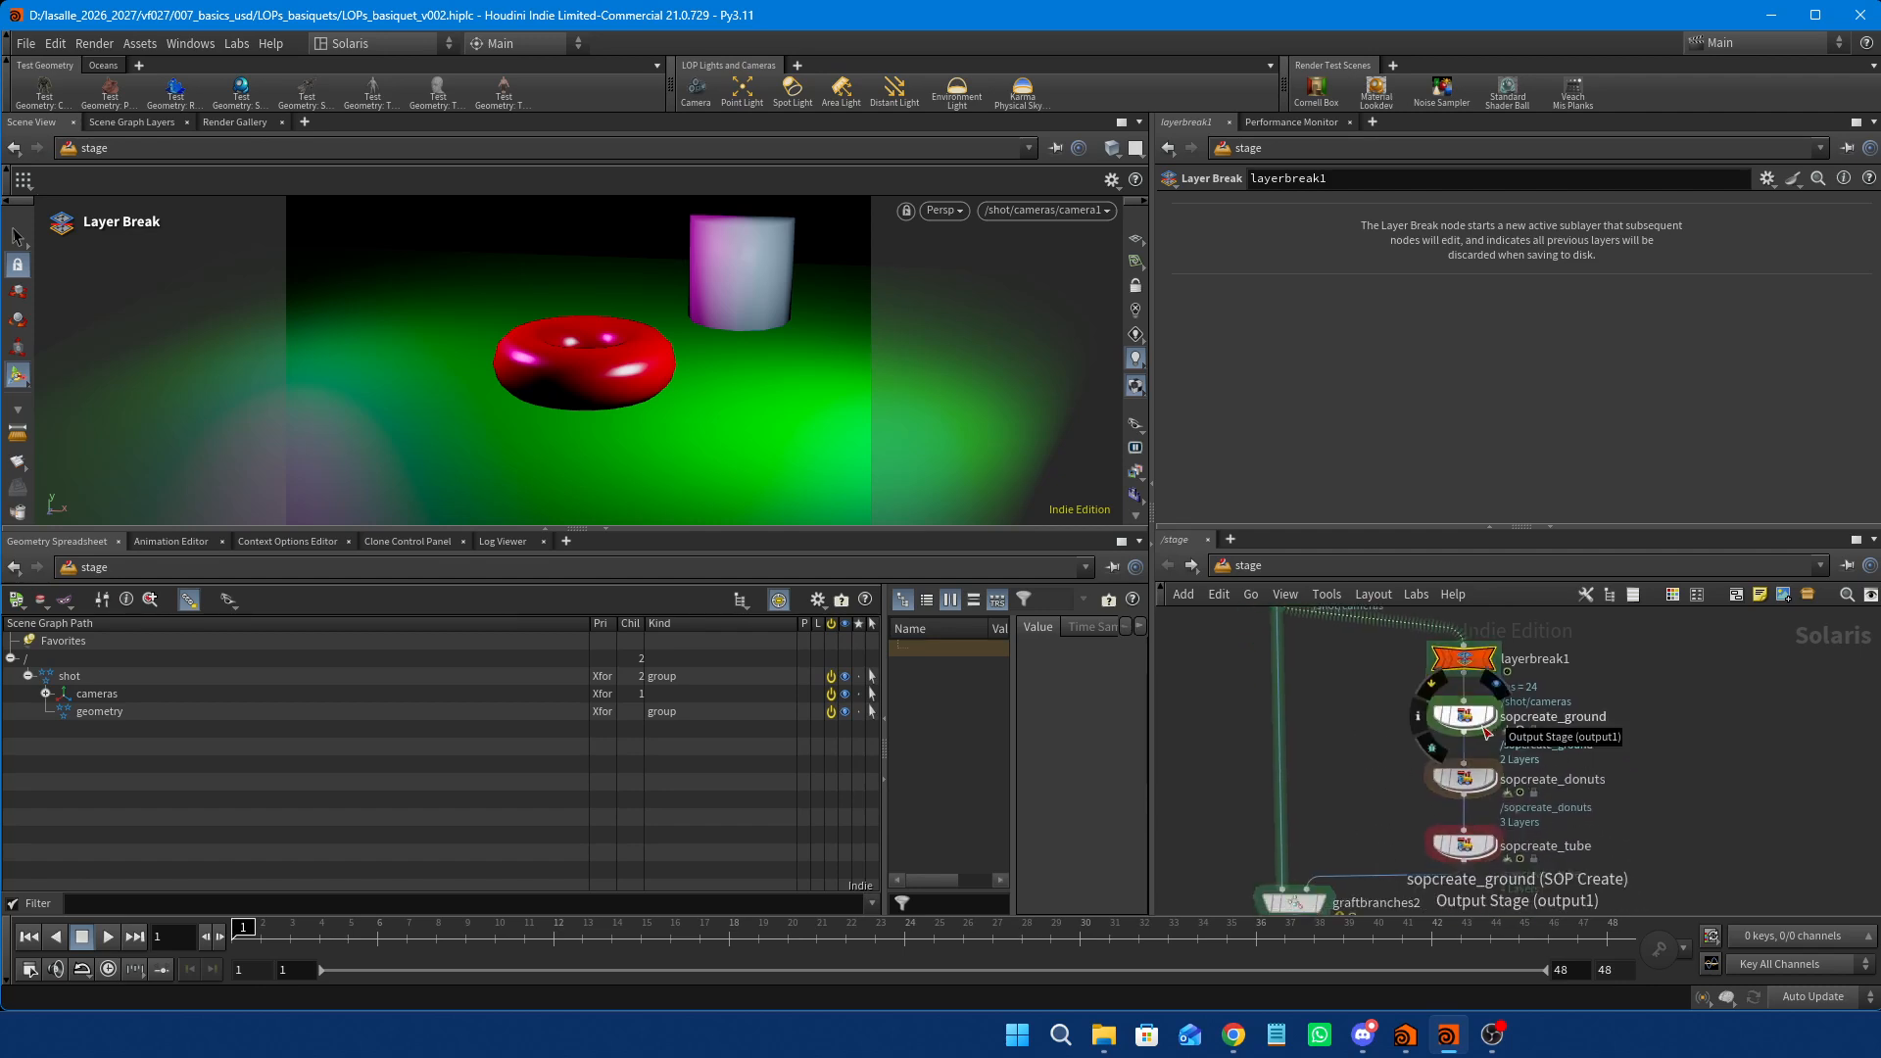
pyautogui.moveTo(1413, 810); pyautogui.dragTo(1449, 762, button='middle')
pyautogui.click(1337, 856)
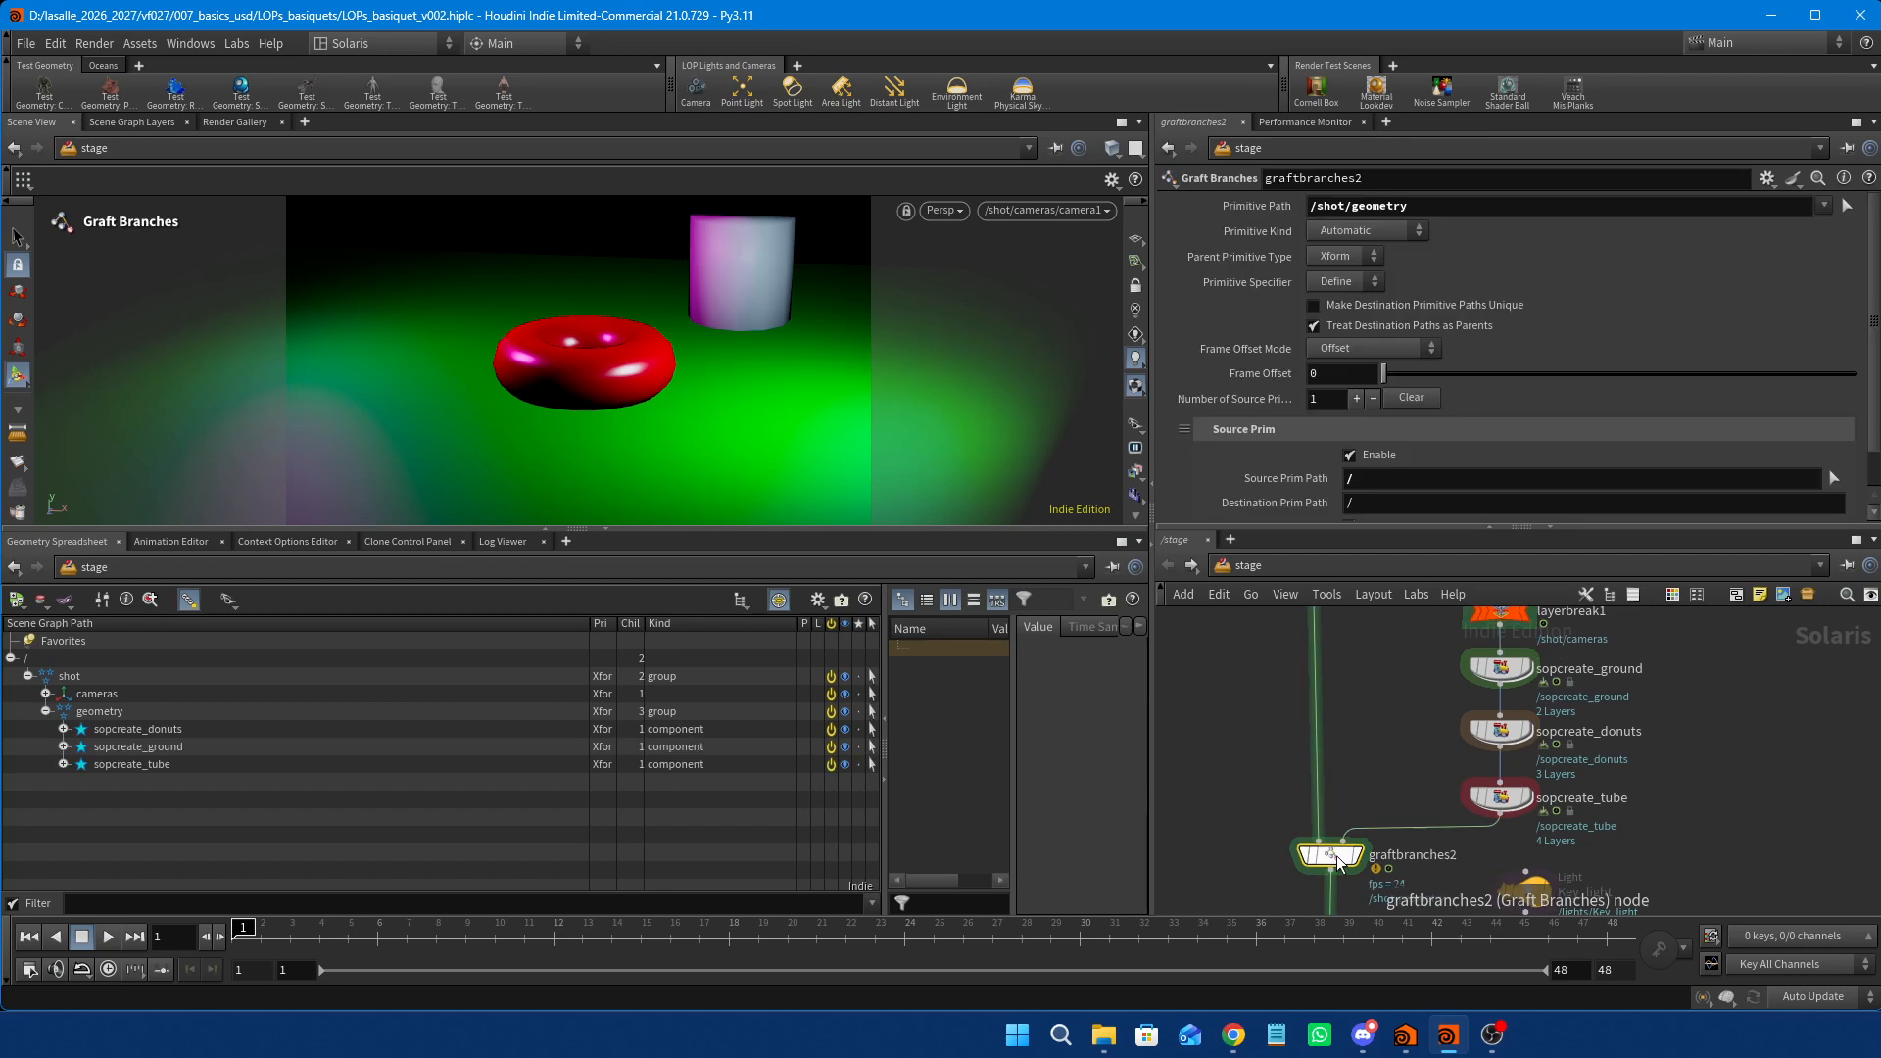
pyautogui.moveTo(1340, 860)
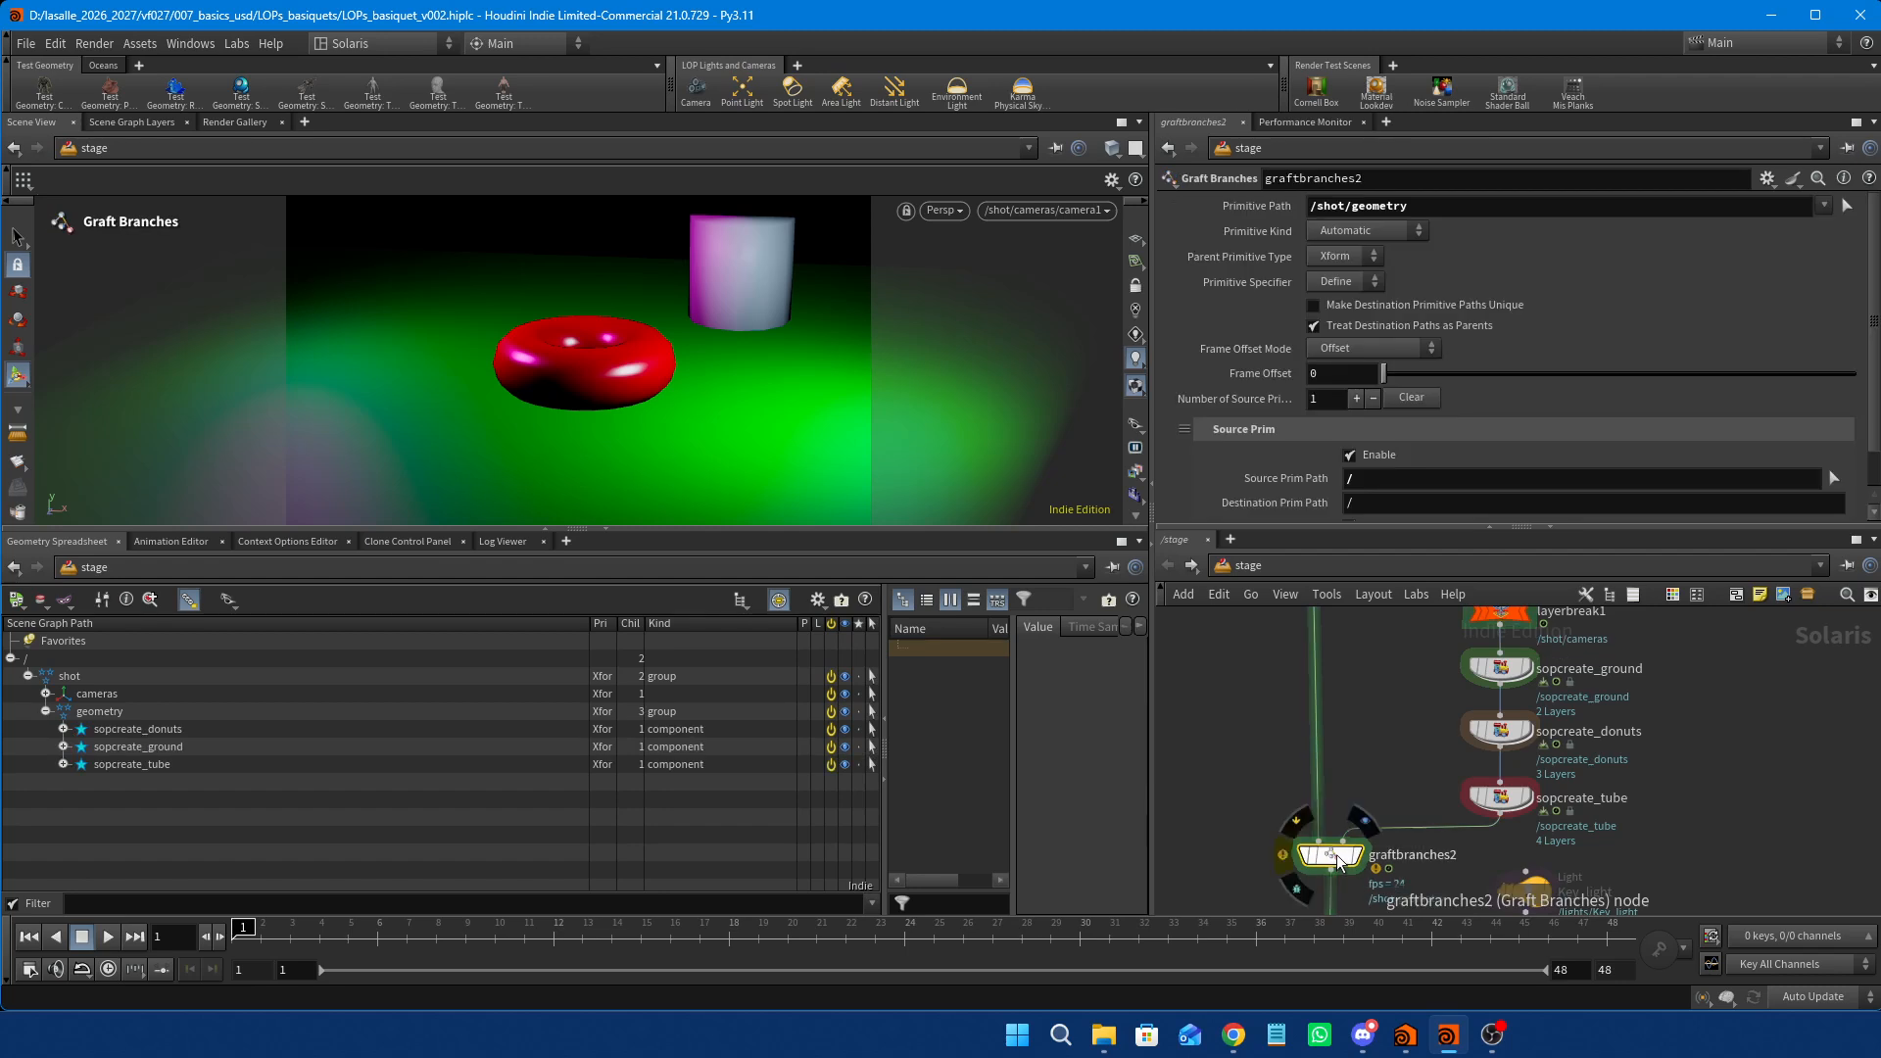
pyautogui.click(1284, 855)
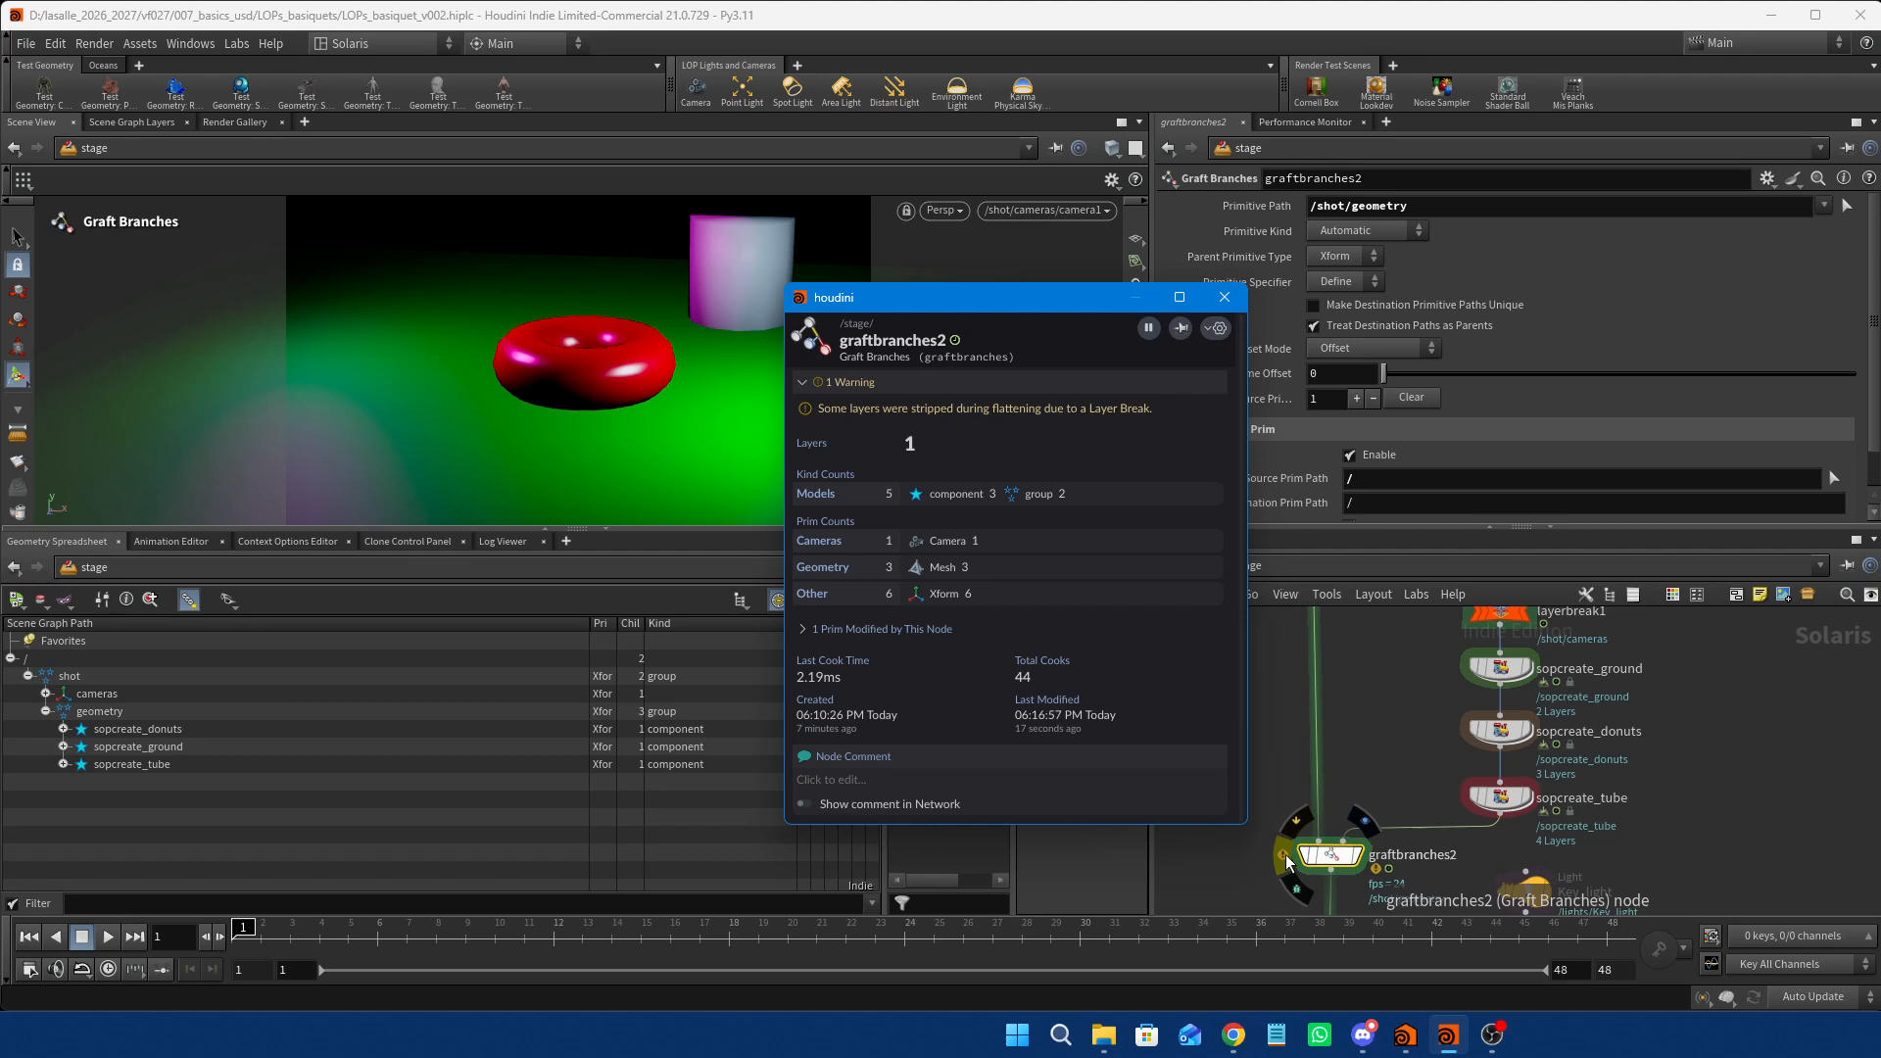
pyautogui.click(1222, 306)
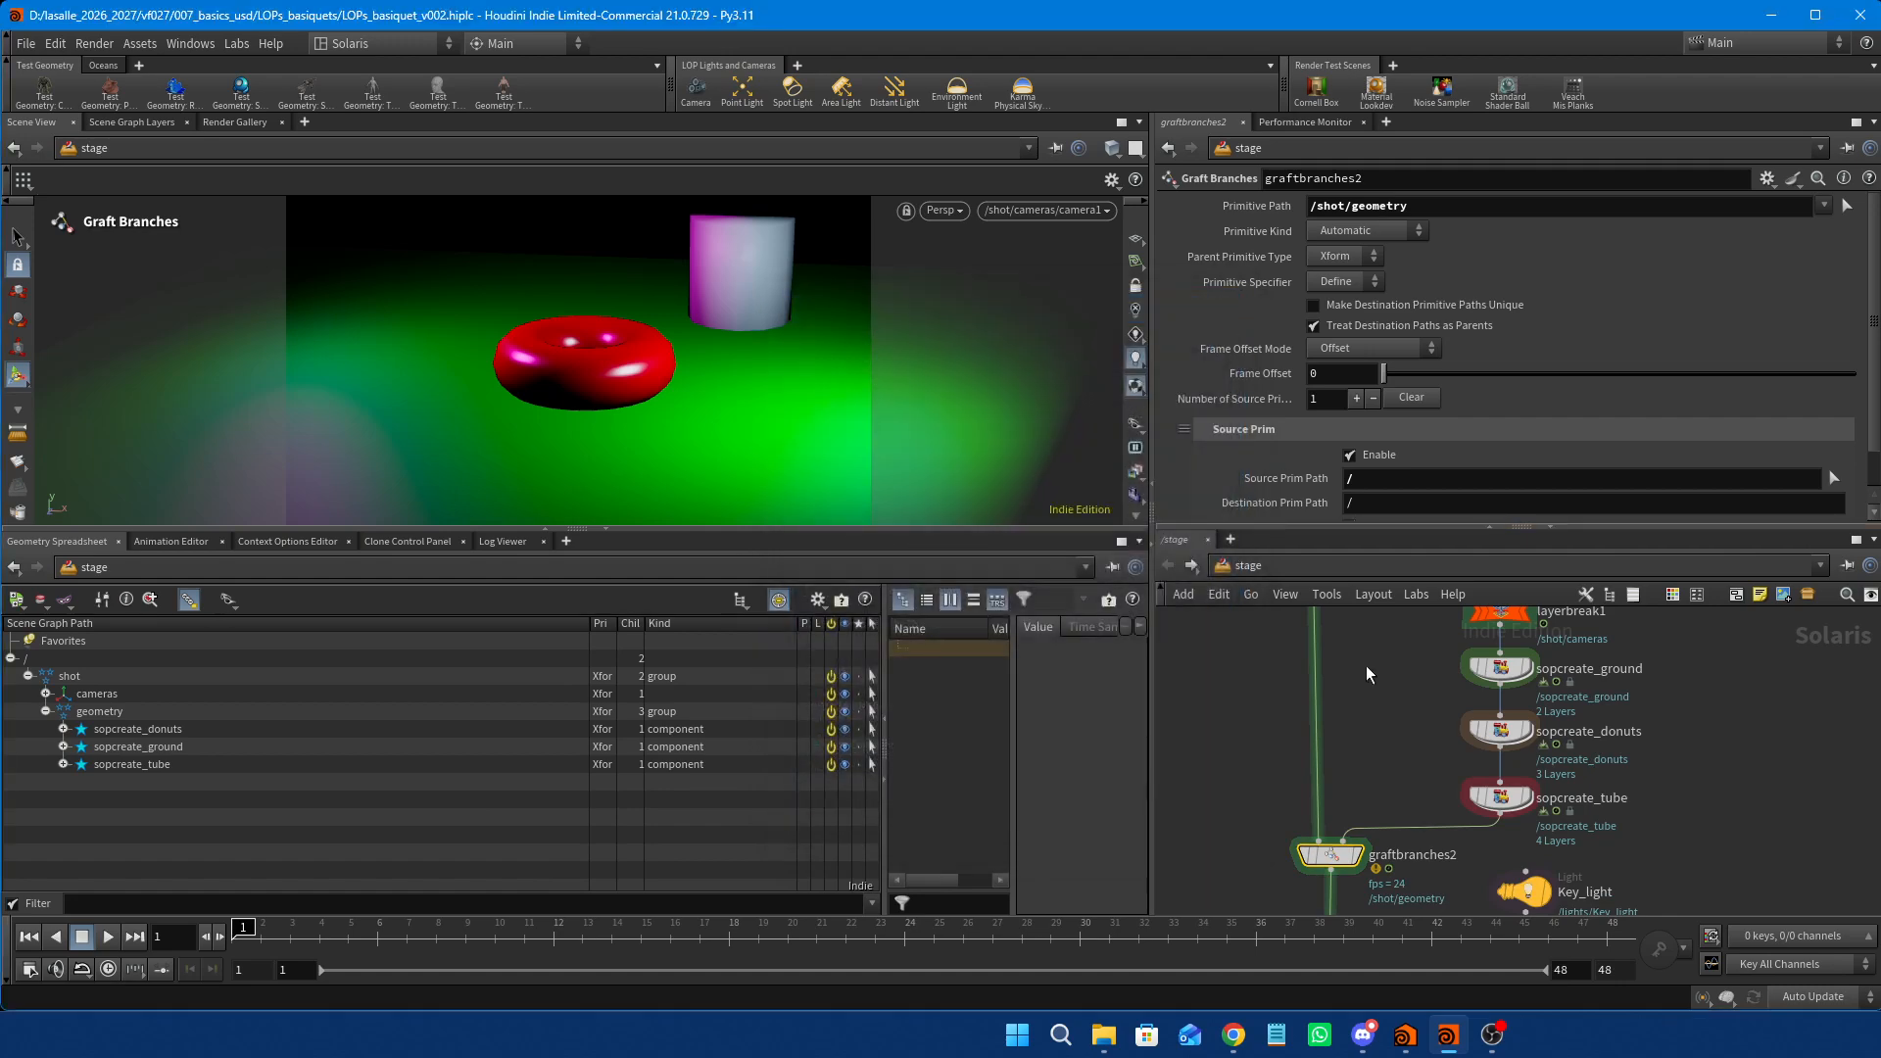
# Space out layerbreak1, sopcreate_ground and sopcreate_donuts more evenly in the geometry branch.
pyautogui.scroll(-2, 1451, 715)
pyautogui.moveTo(1451, 715); pyautogui.dragTo(1434, 816, button='middle')
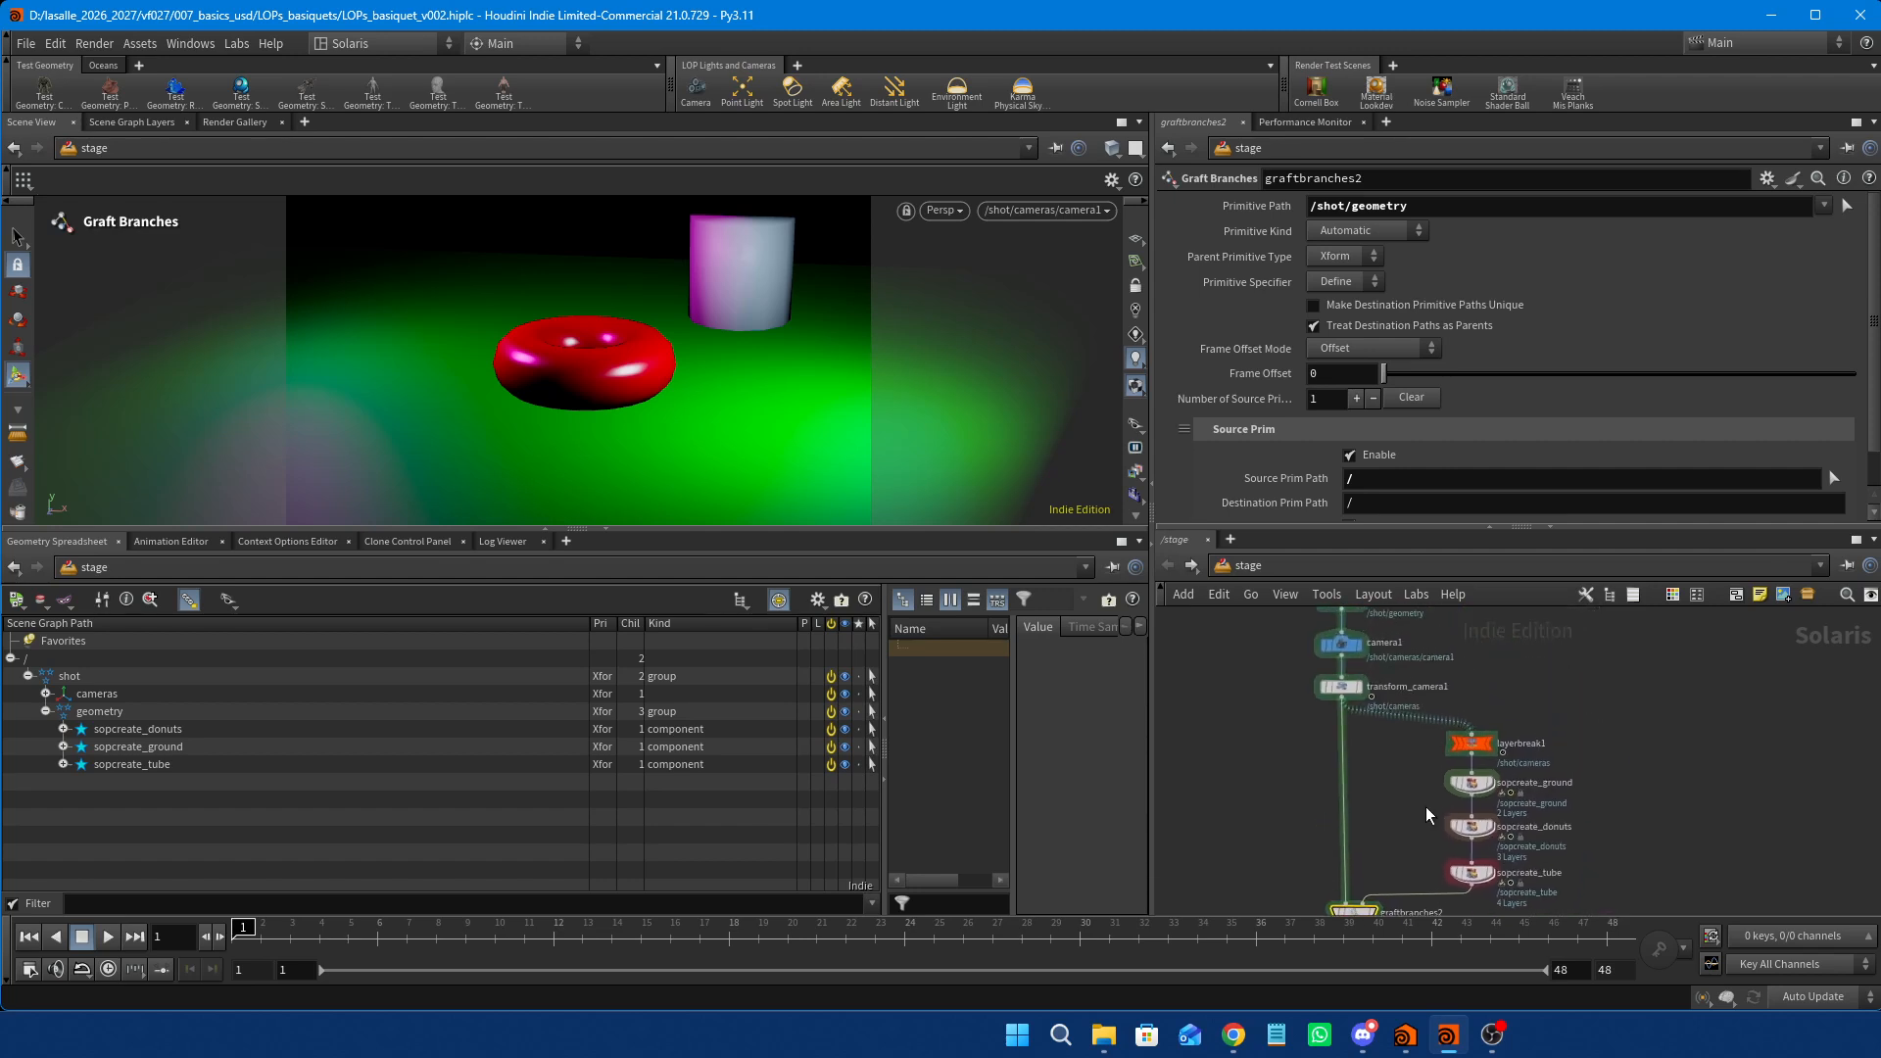
pyautogui.moveTo(1480, 745); pyautogui.dragTo(1475, 826)
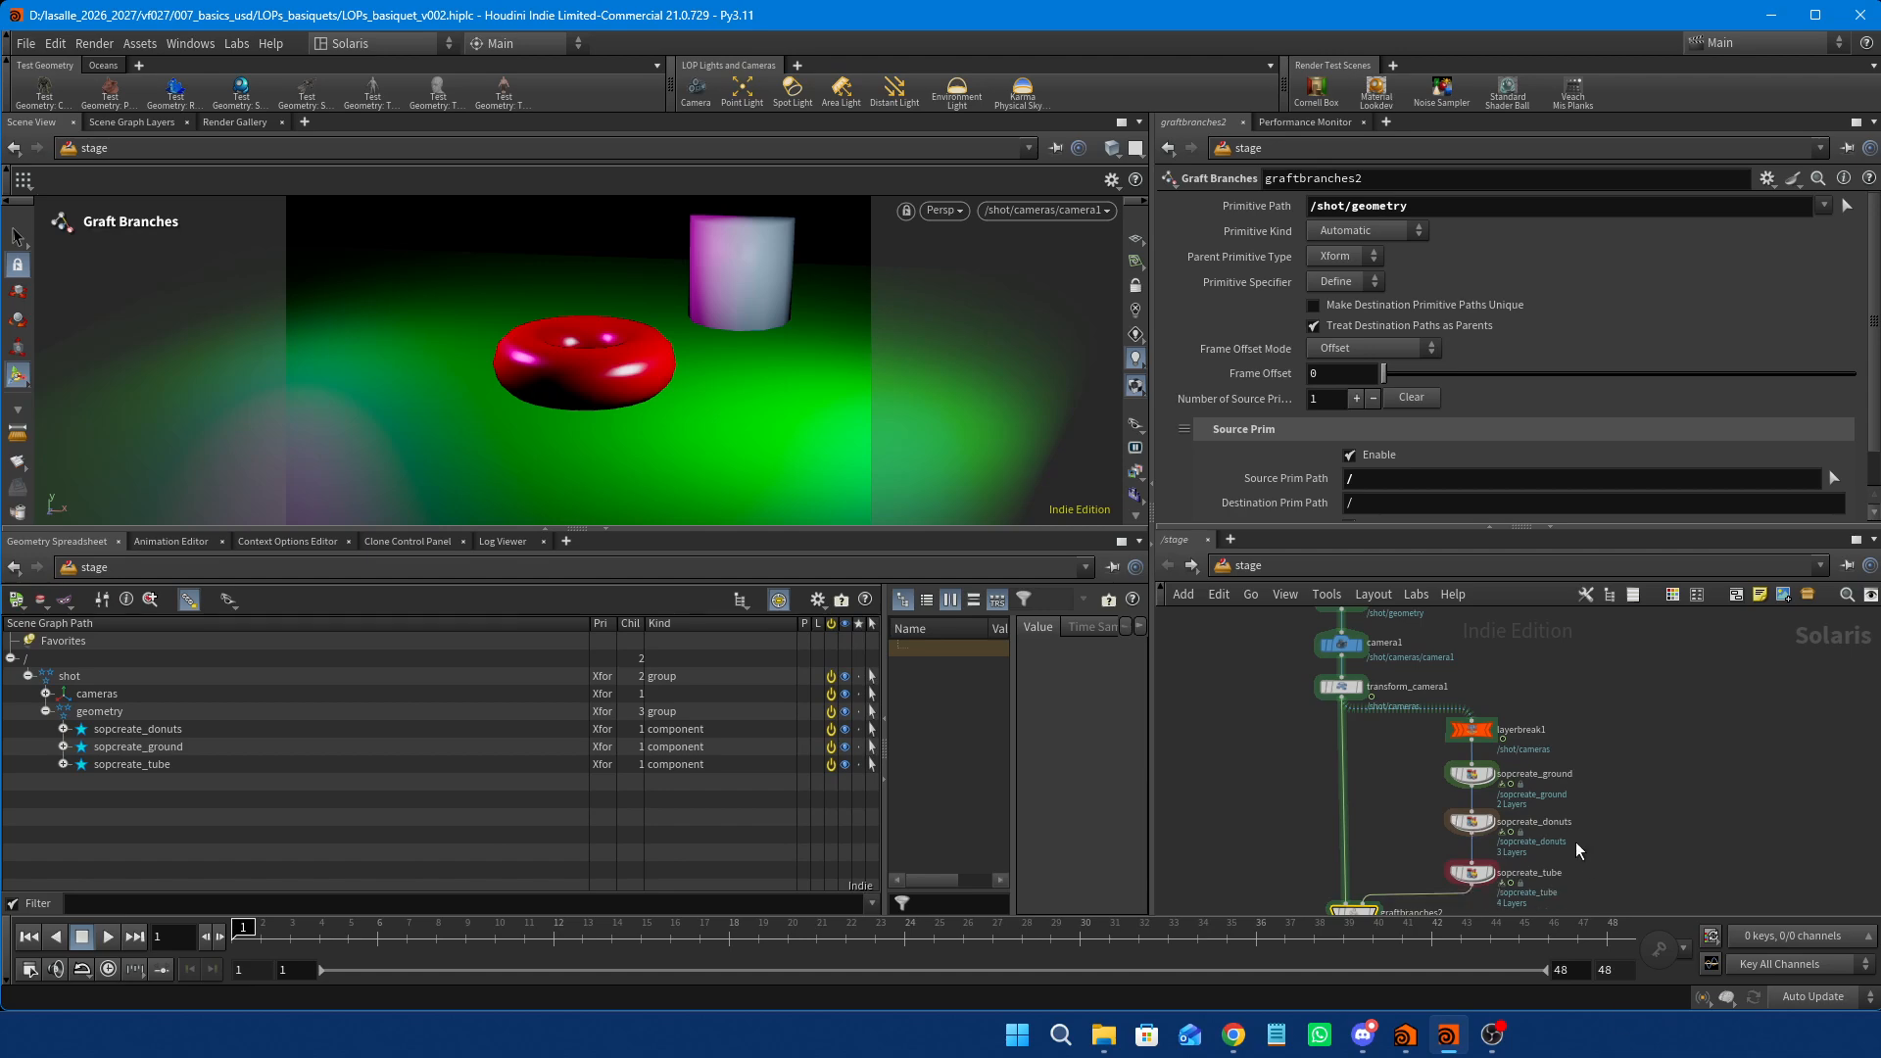
# Examine how layerbreak1 separates the upstream camera nodes from the SOP Create nodes feeding graftbranches2.
pyautogui.moveTo(1482, 738)
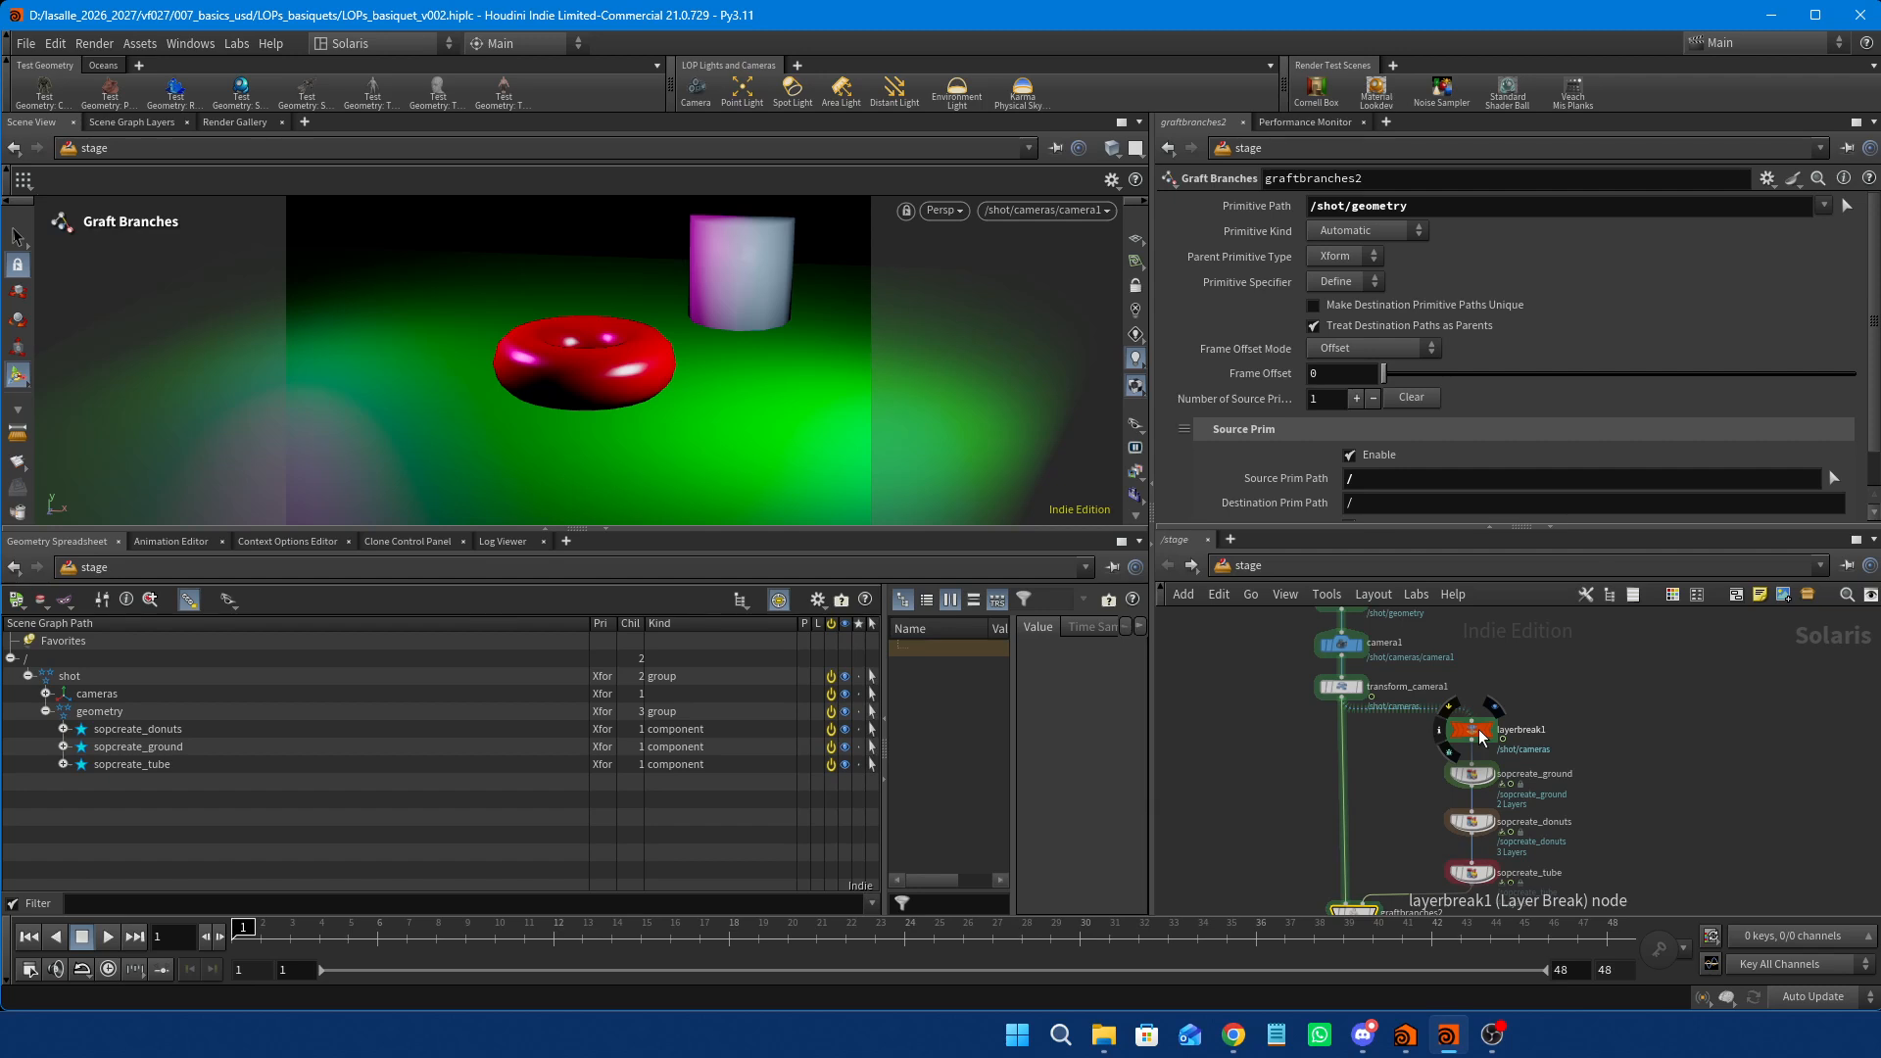
pyautogui.scroll(4, 1545, 768)
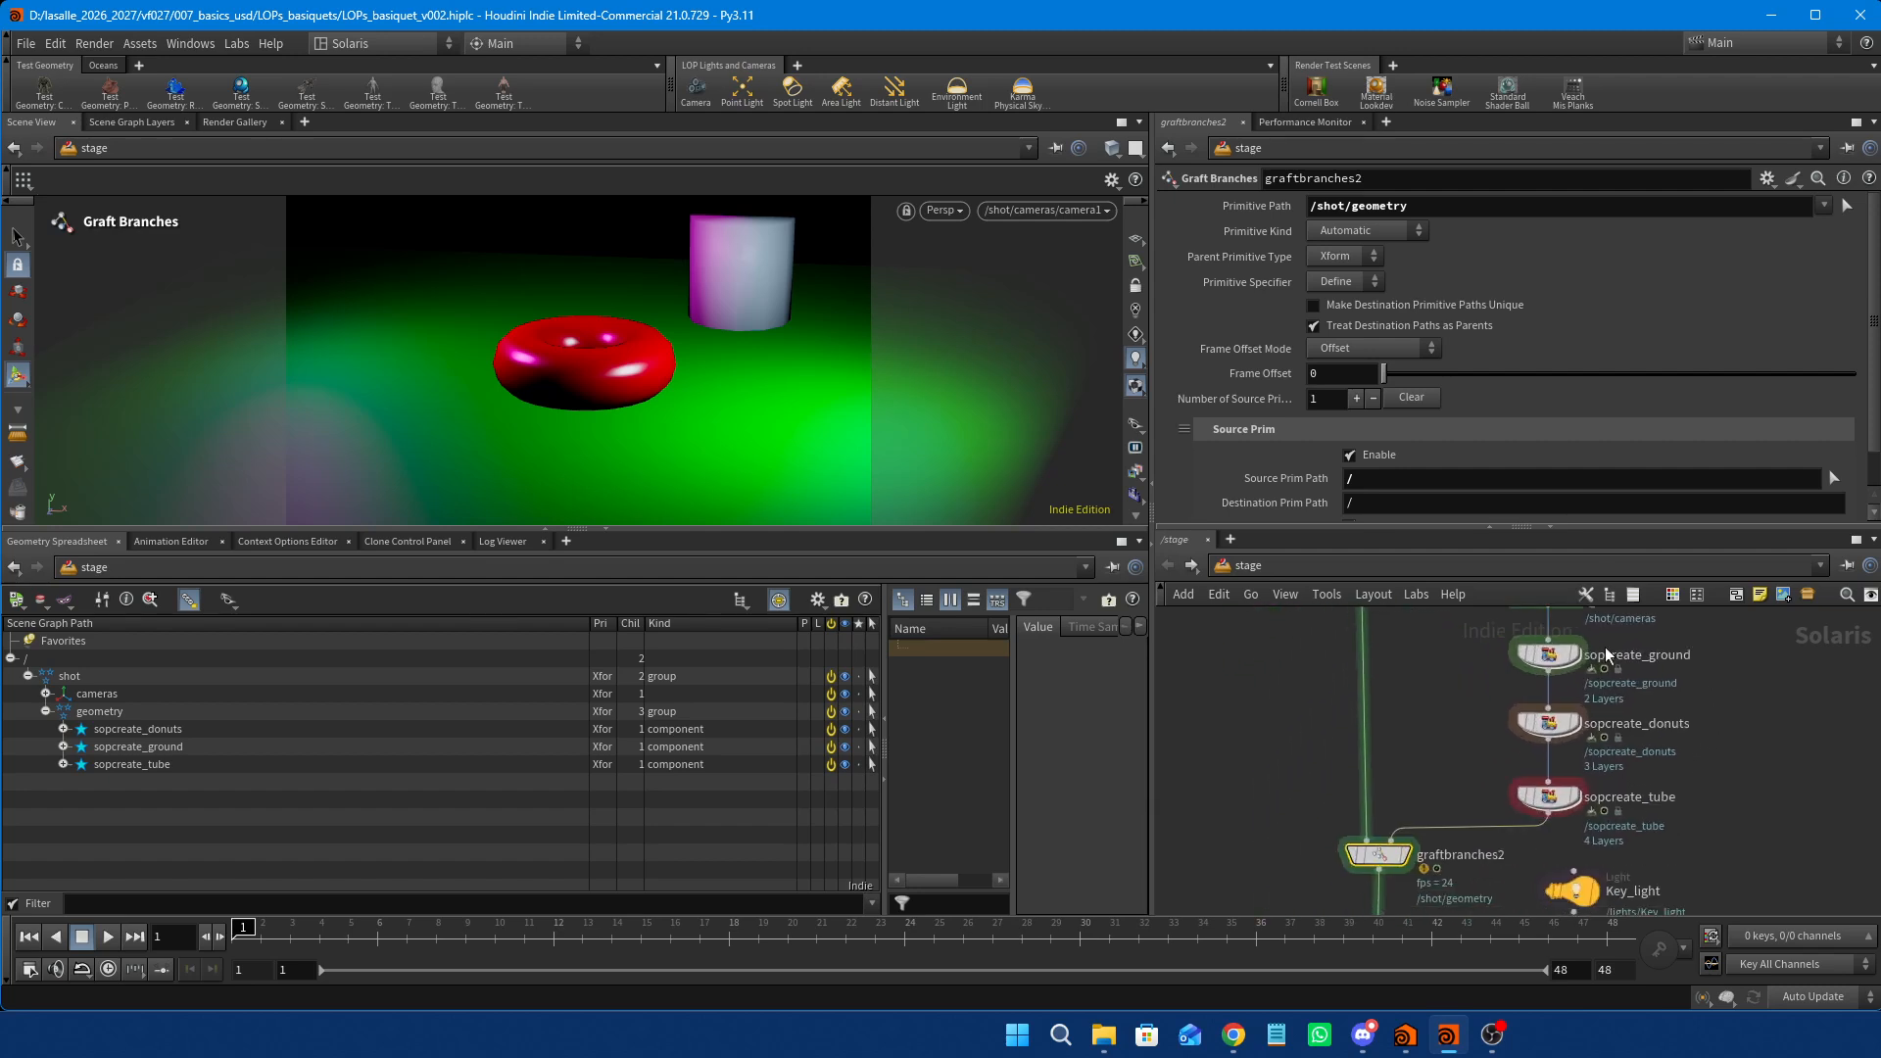
pyautogui.moveTo(1413, 767); pyautogui.dragTo(1397, 904, button='middle')
pyautogui.moveTo(1360, 679)
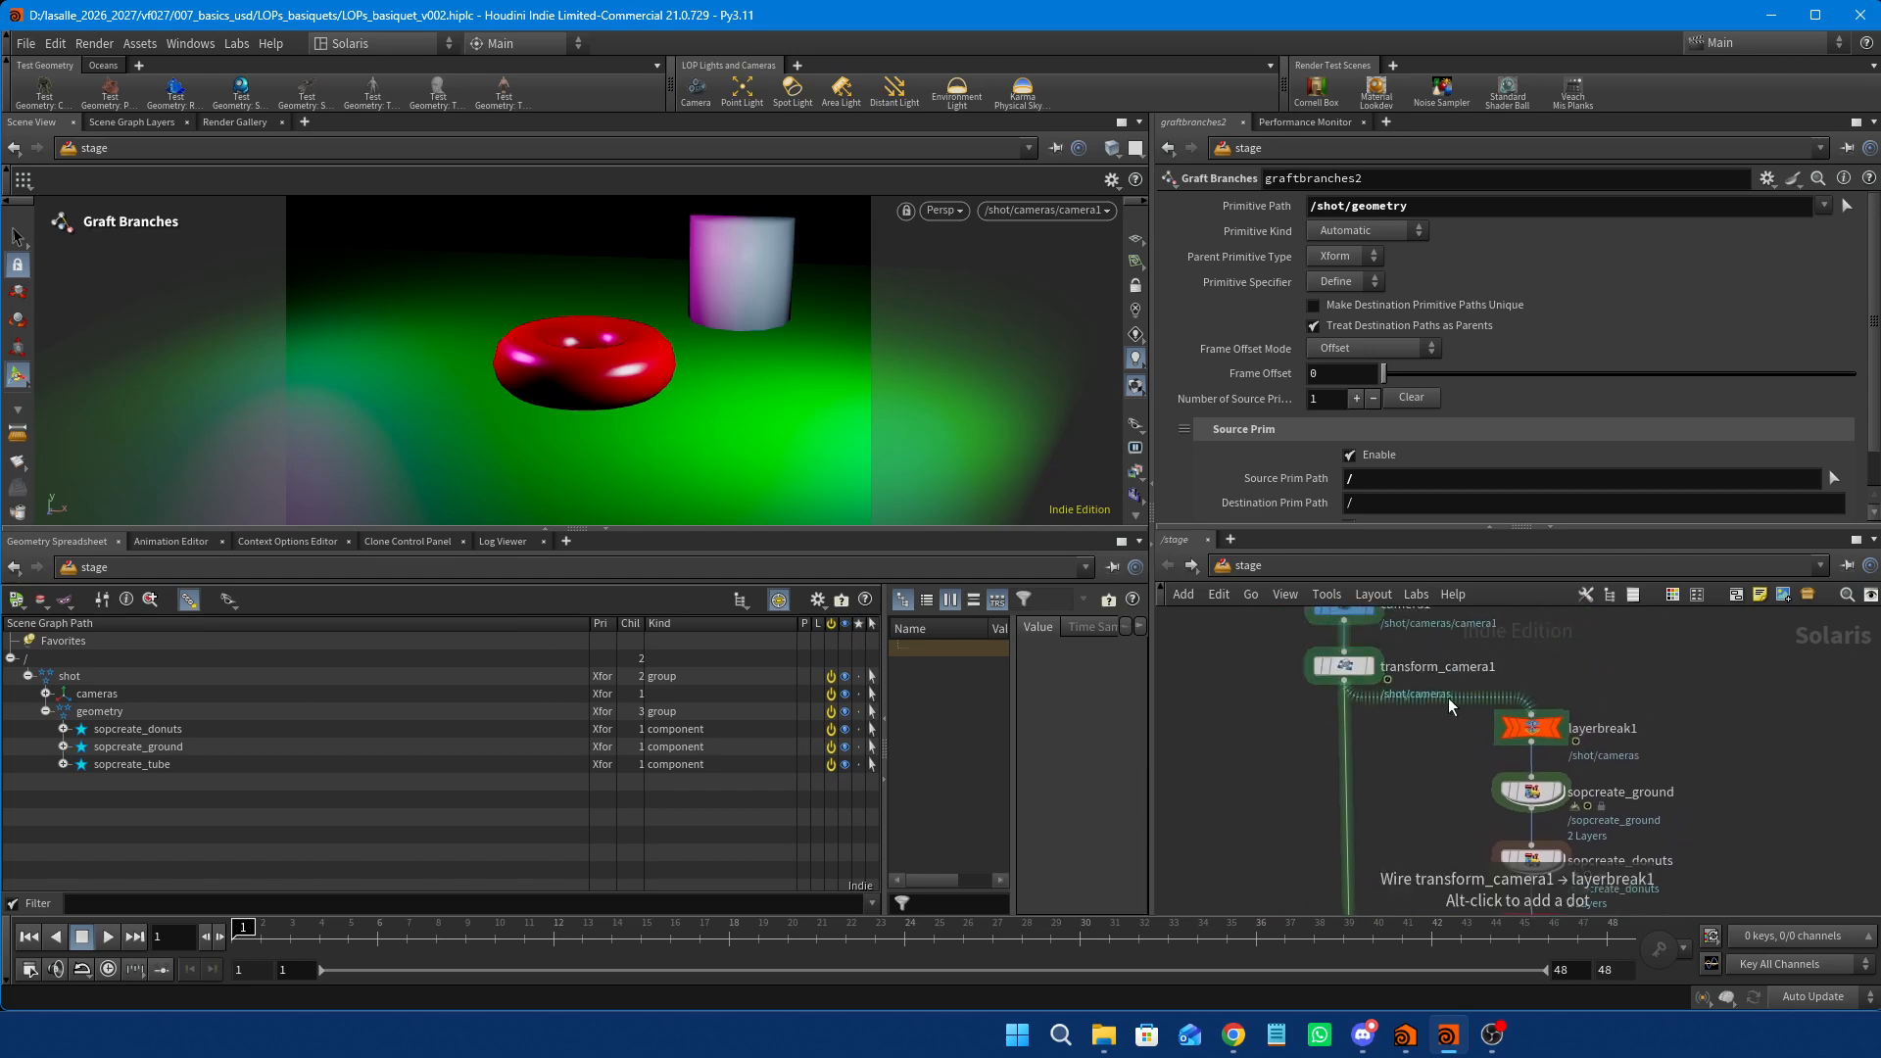
pyautogui.moveTo(1583, 840); pyautogui.dragTo(1454, 750, button='middle')
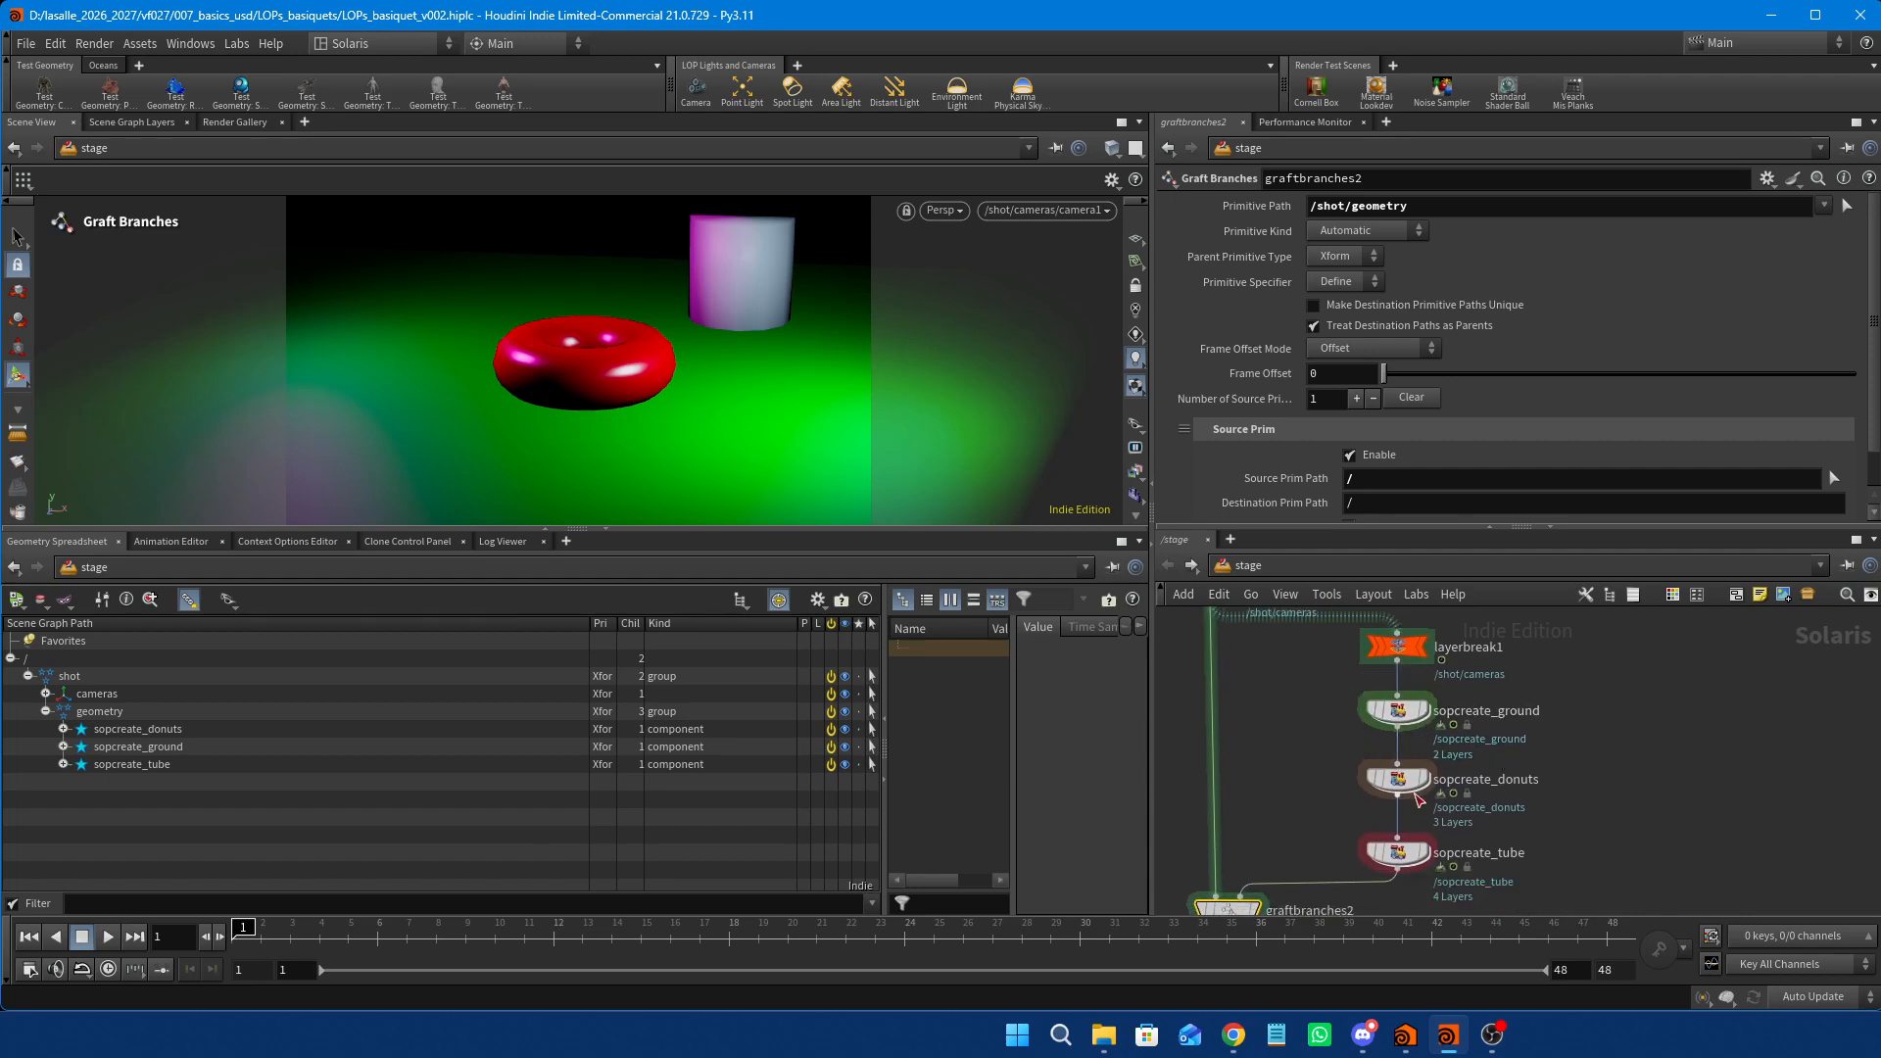
pyautogui.moveTo(1406, 795); pyautogui.dragTo(1543, 910, button='middle')
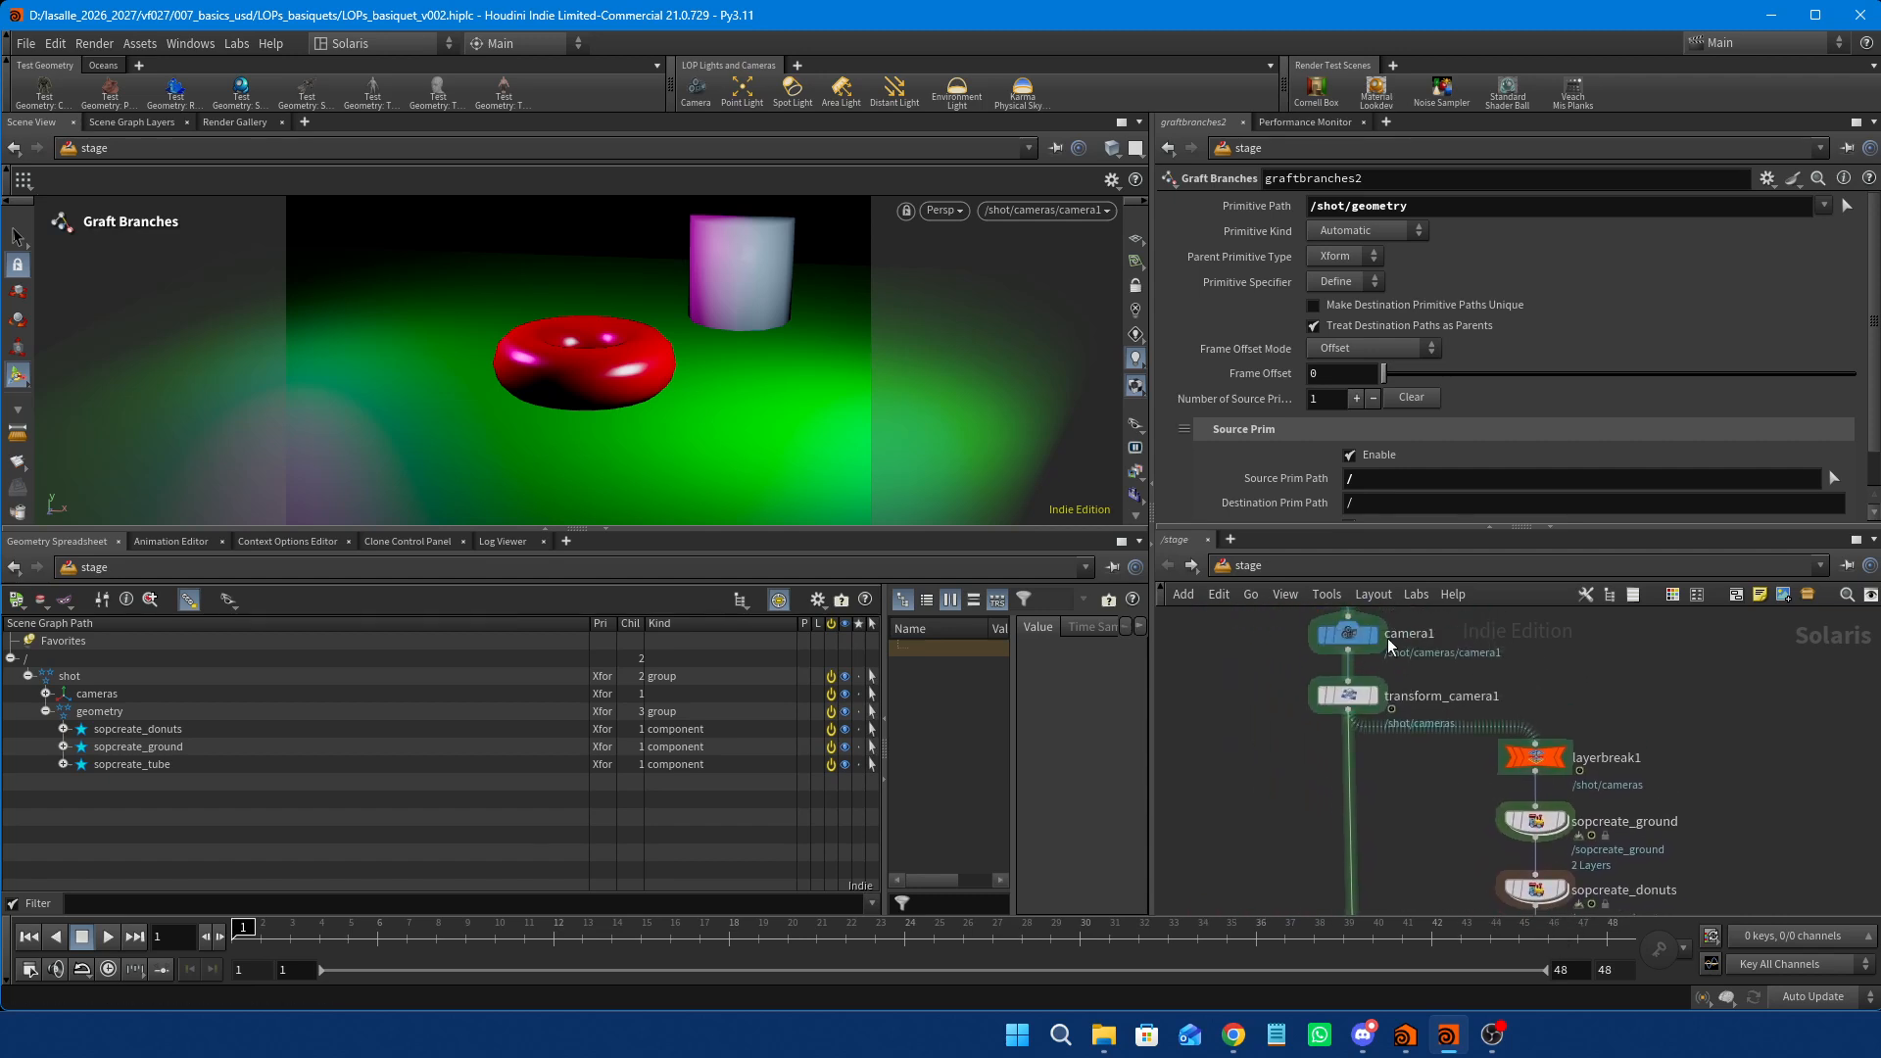
pyautogui.moveTo(1554, 786)
pyautogui.moveTo(1236, 803); pyautogui.dragTo(1261, 676, button='middle')
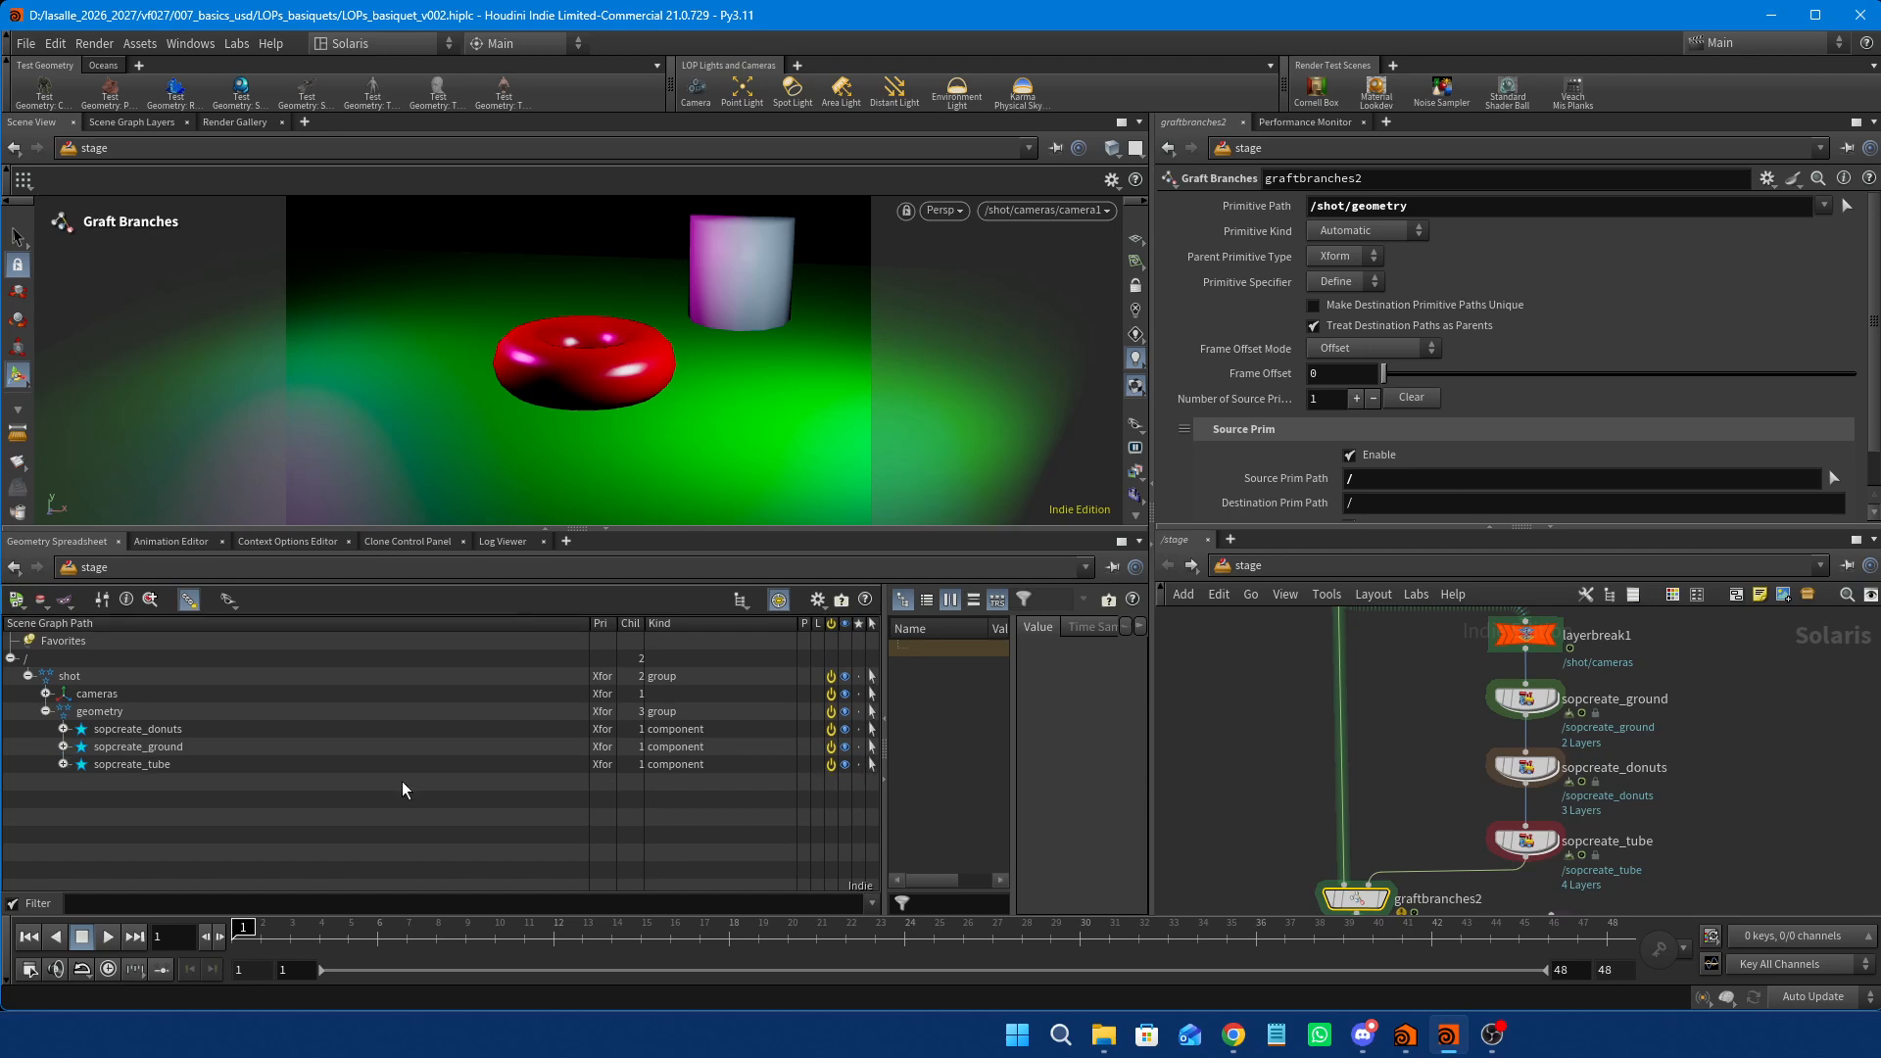
pyautogui.moveTo(1265, 838)
pyautogui.mouseDown(button='middle')
pyautogui.moveTo(1254, 794)
pyautogui.moveTo(1252, 819)
pyautogui.mouseUp(button='middle')
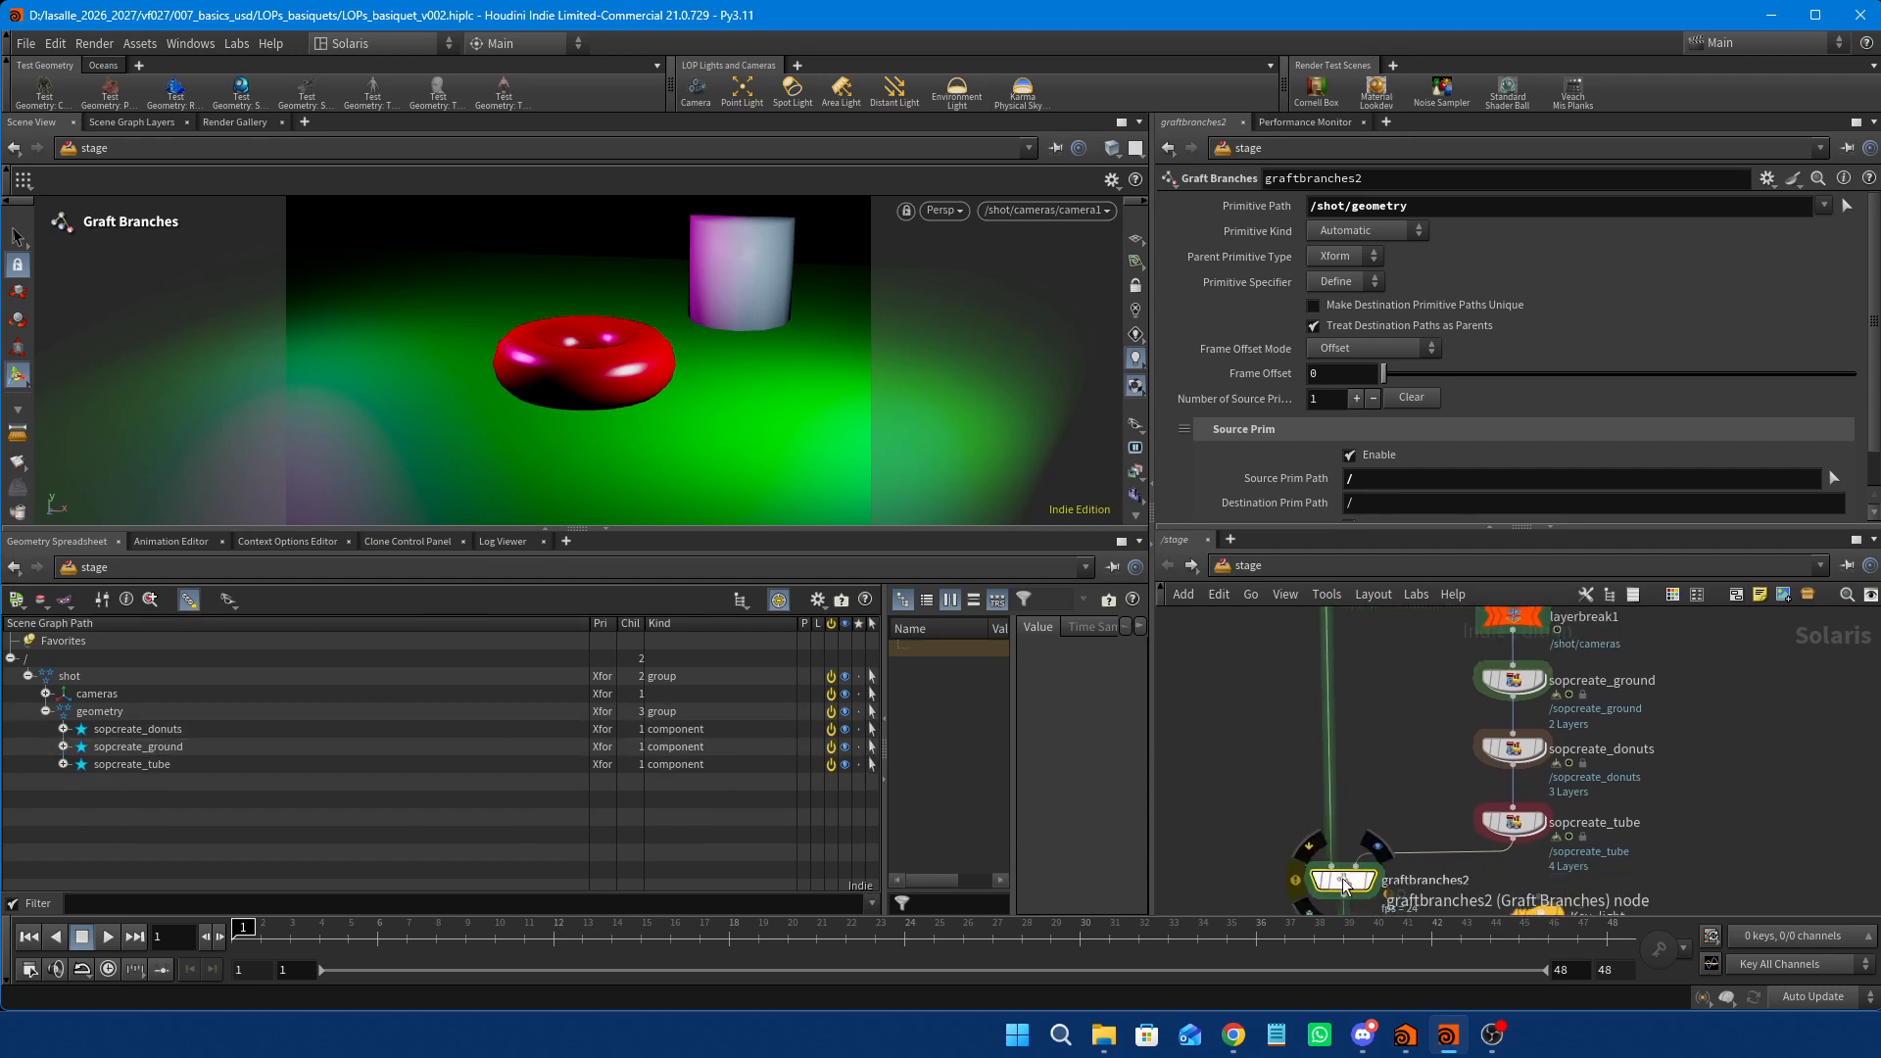
# Bypass layerbreak1 to compare the hierarchy under /shot/geometry at graftbranches2, and re-enable the node.
pyautogui.moveTo(1567, 654); pyautogui.dragTo(1571, 705, button='middle')
pyautogui.moveTo(1530, 671)
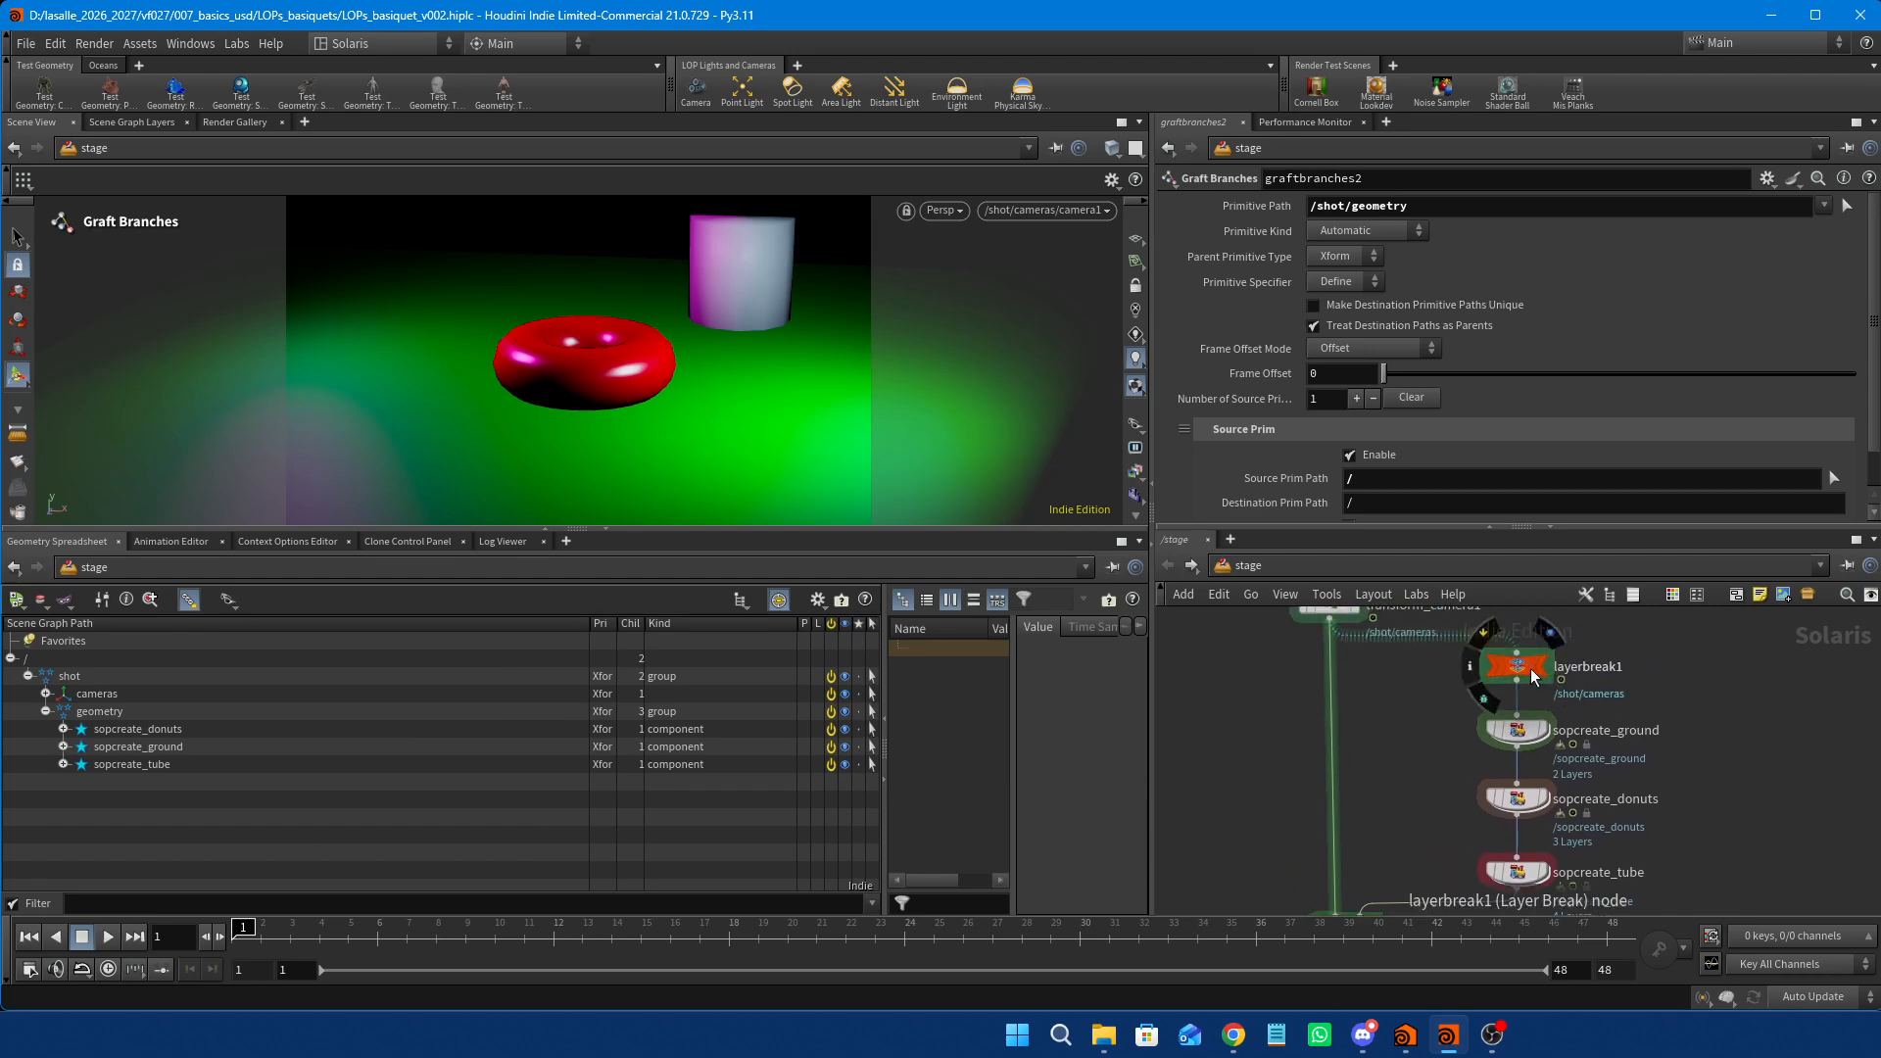
pyautogui.click(1484, 639)
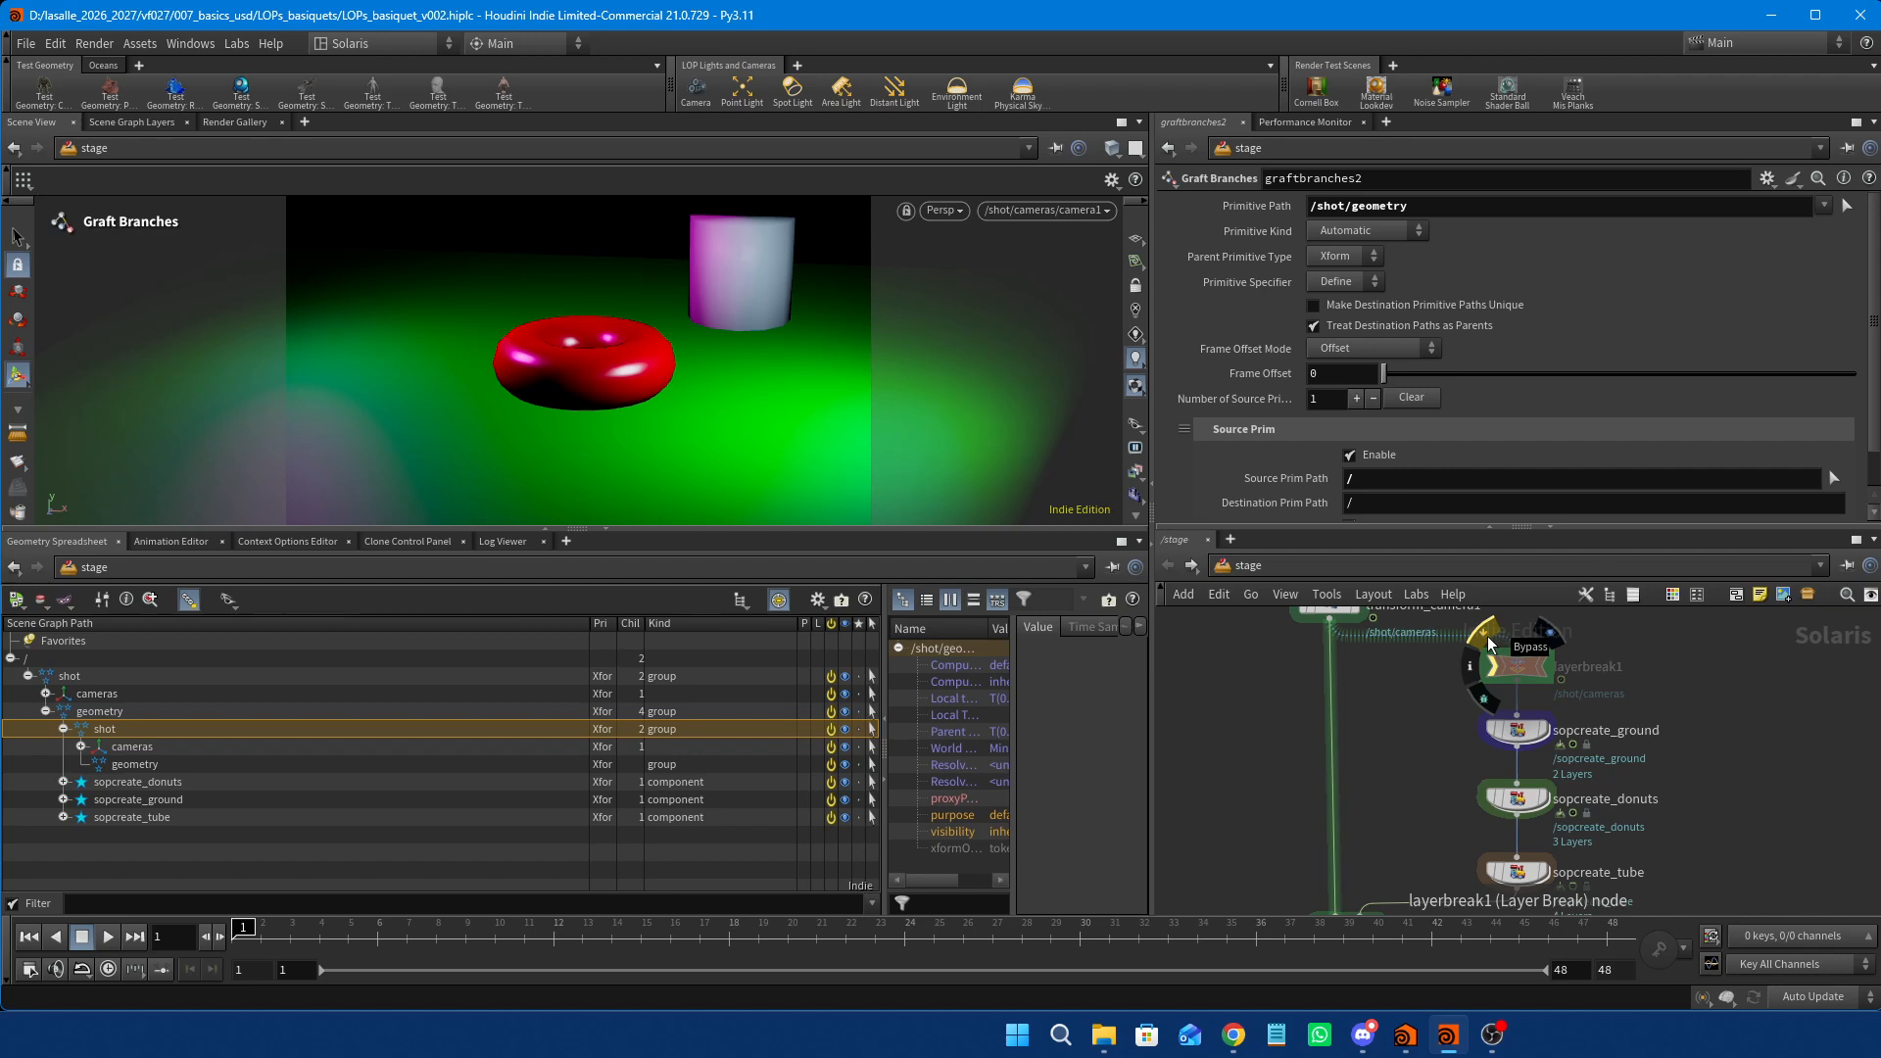
pyautogui.click(1490, 643)
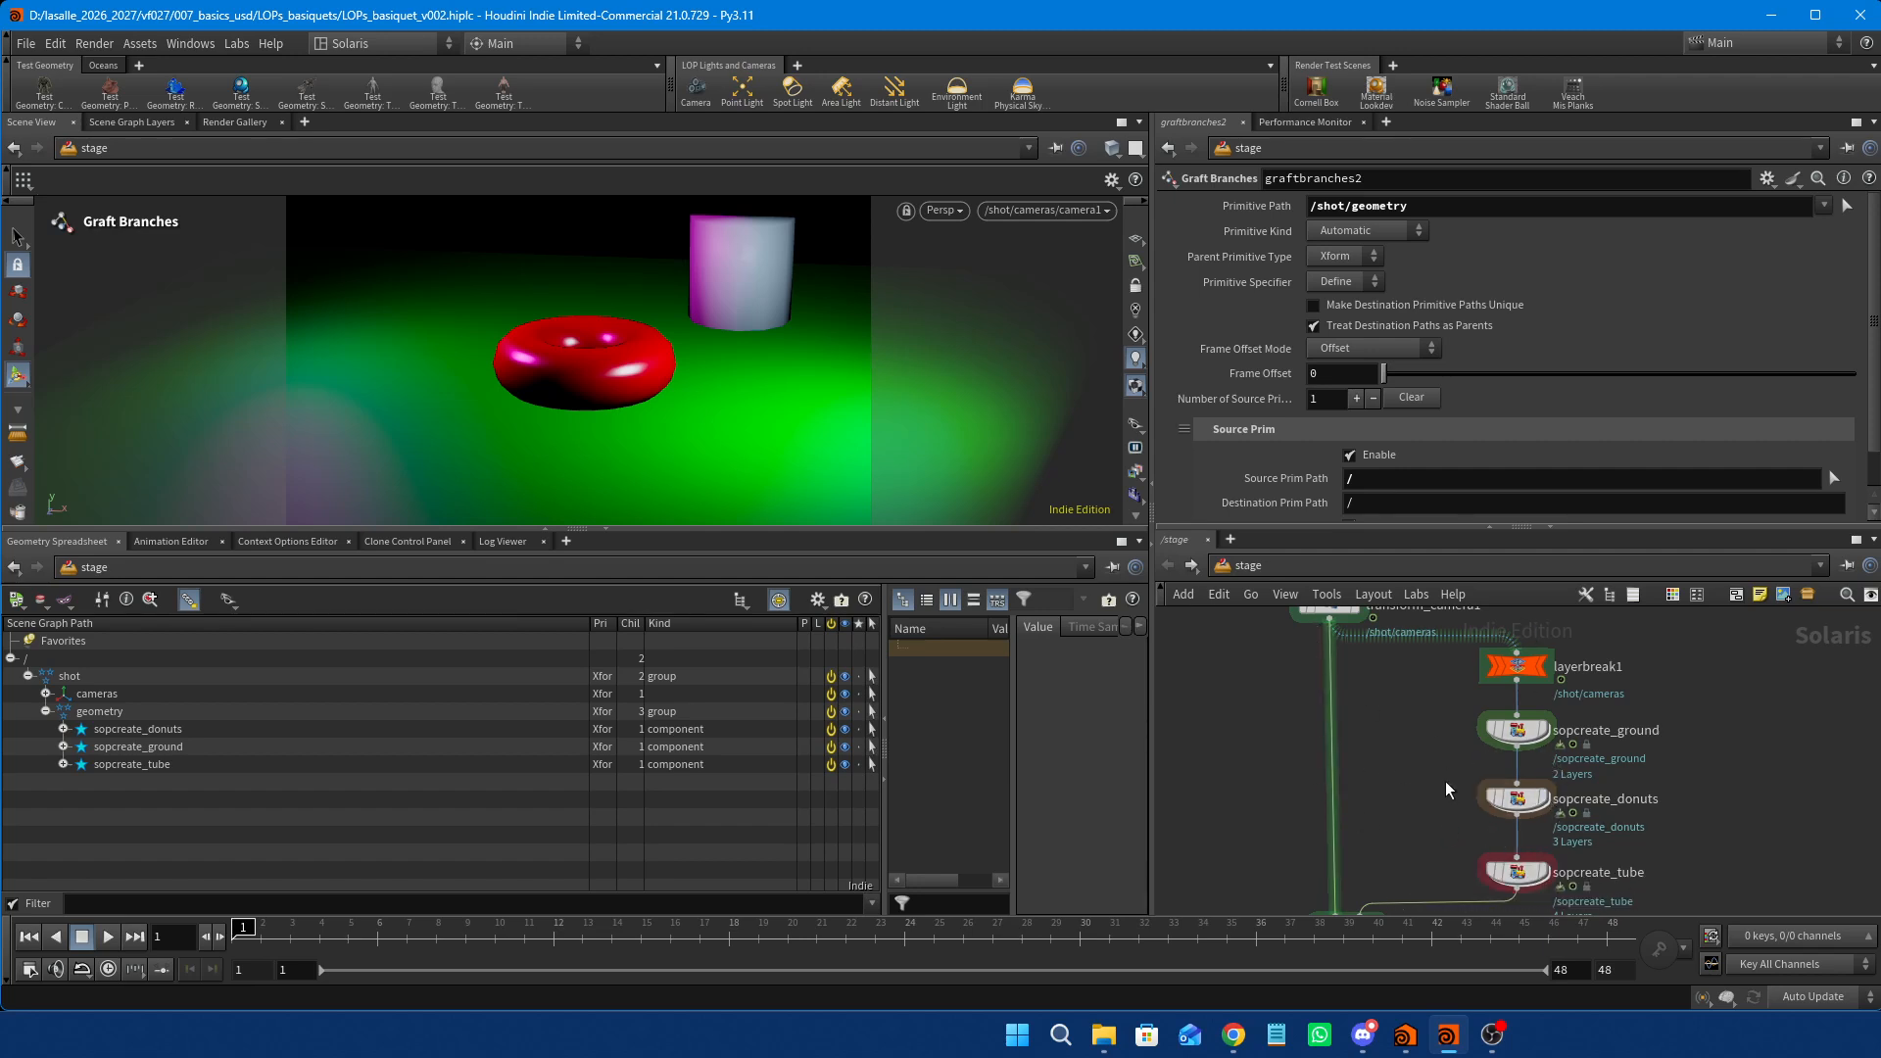
pyautogui.moveTo(1445, 787); pyautogui.dragTo(1505, 661, button='middle')
pyautogui.scroll(-2, 1468, 724)
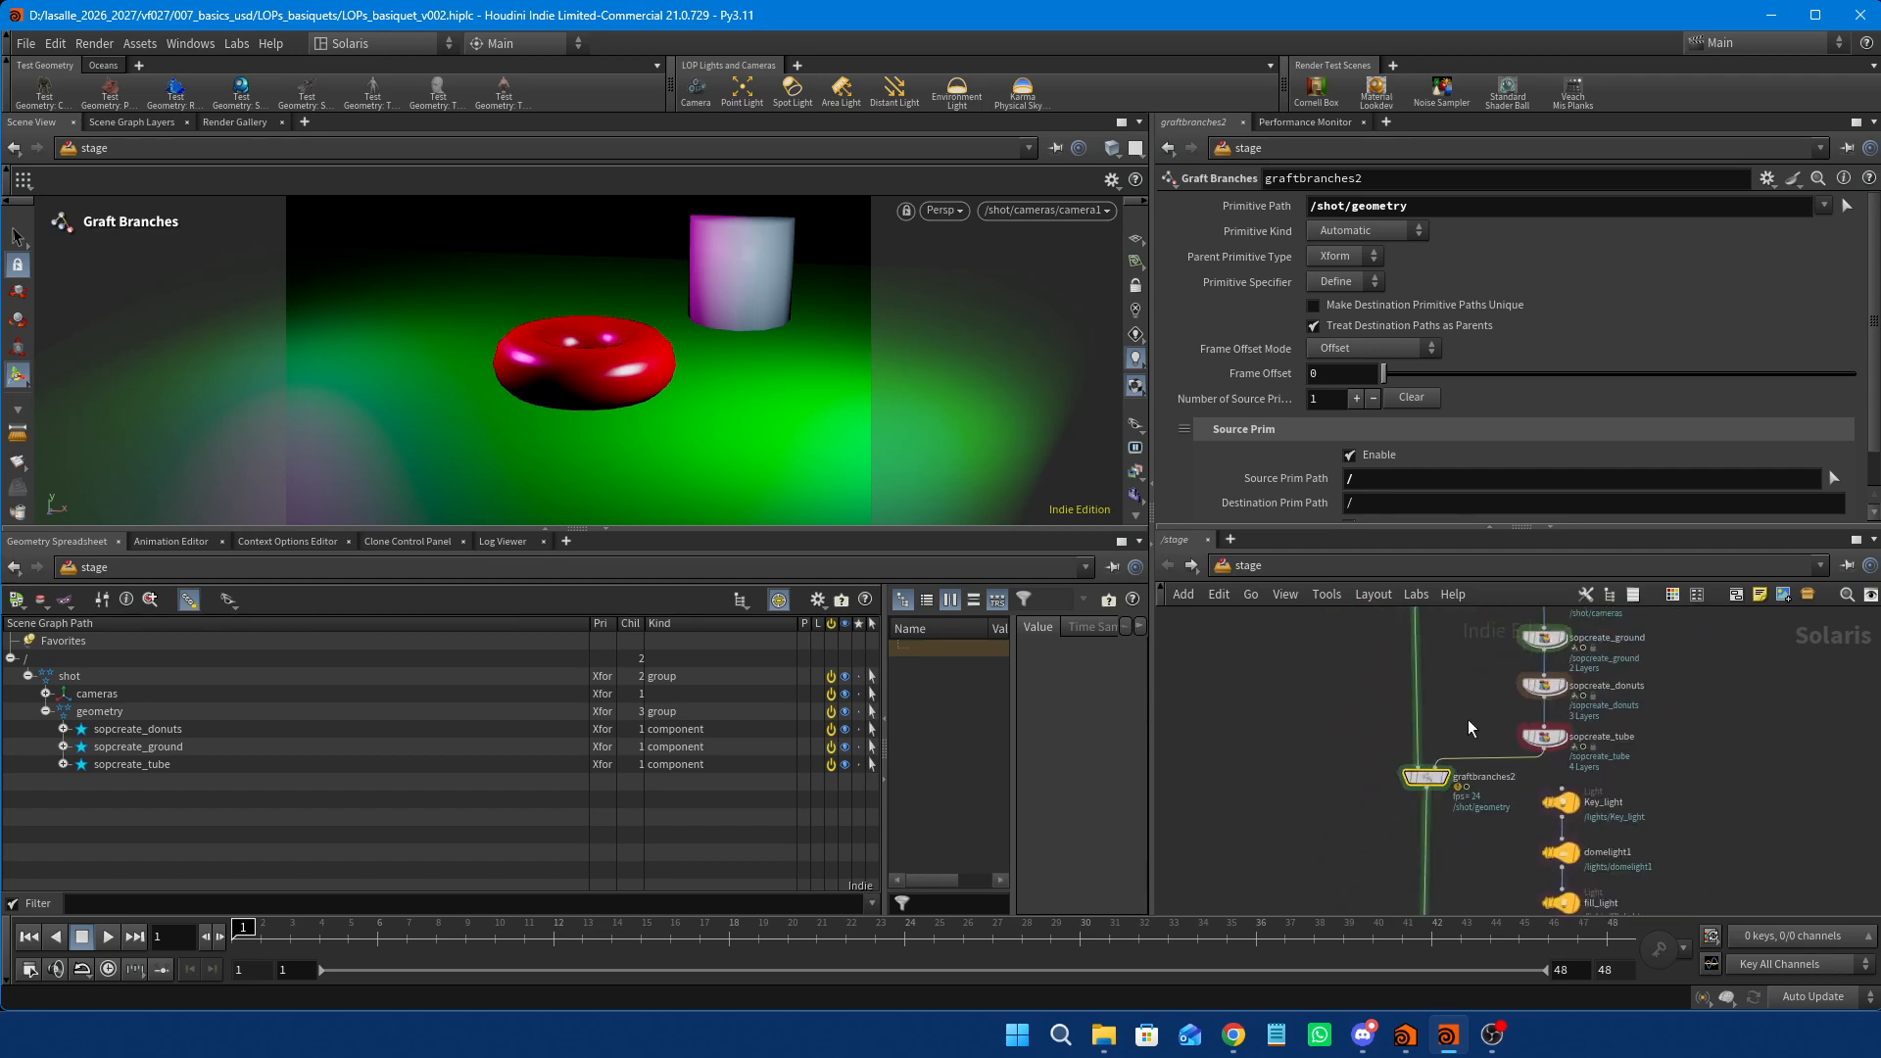
pyautogui.scroll(-2, 1469, 728)
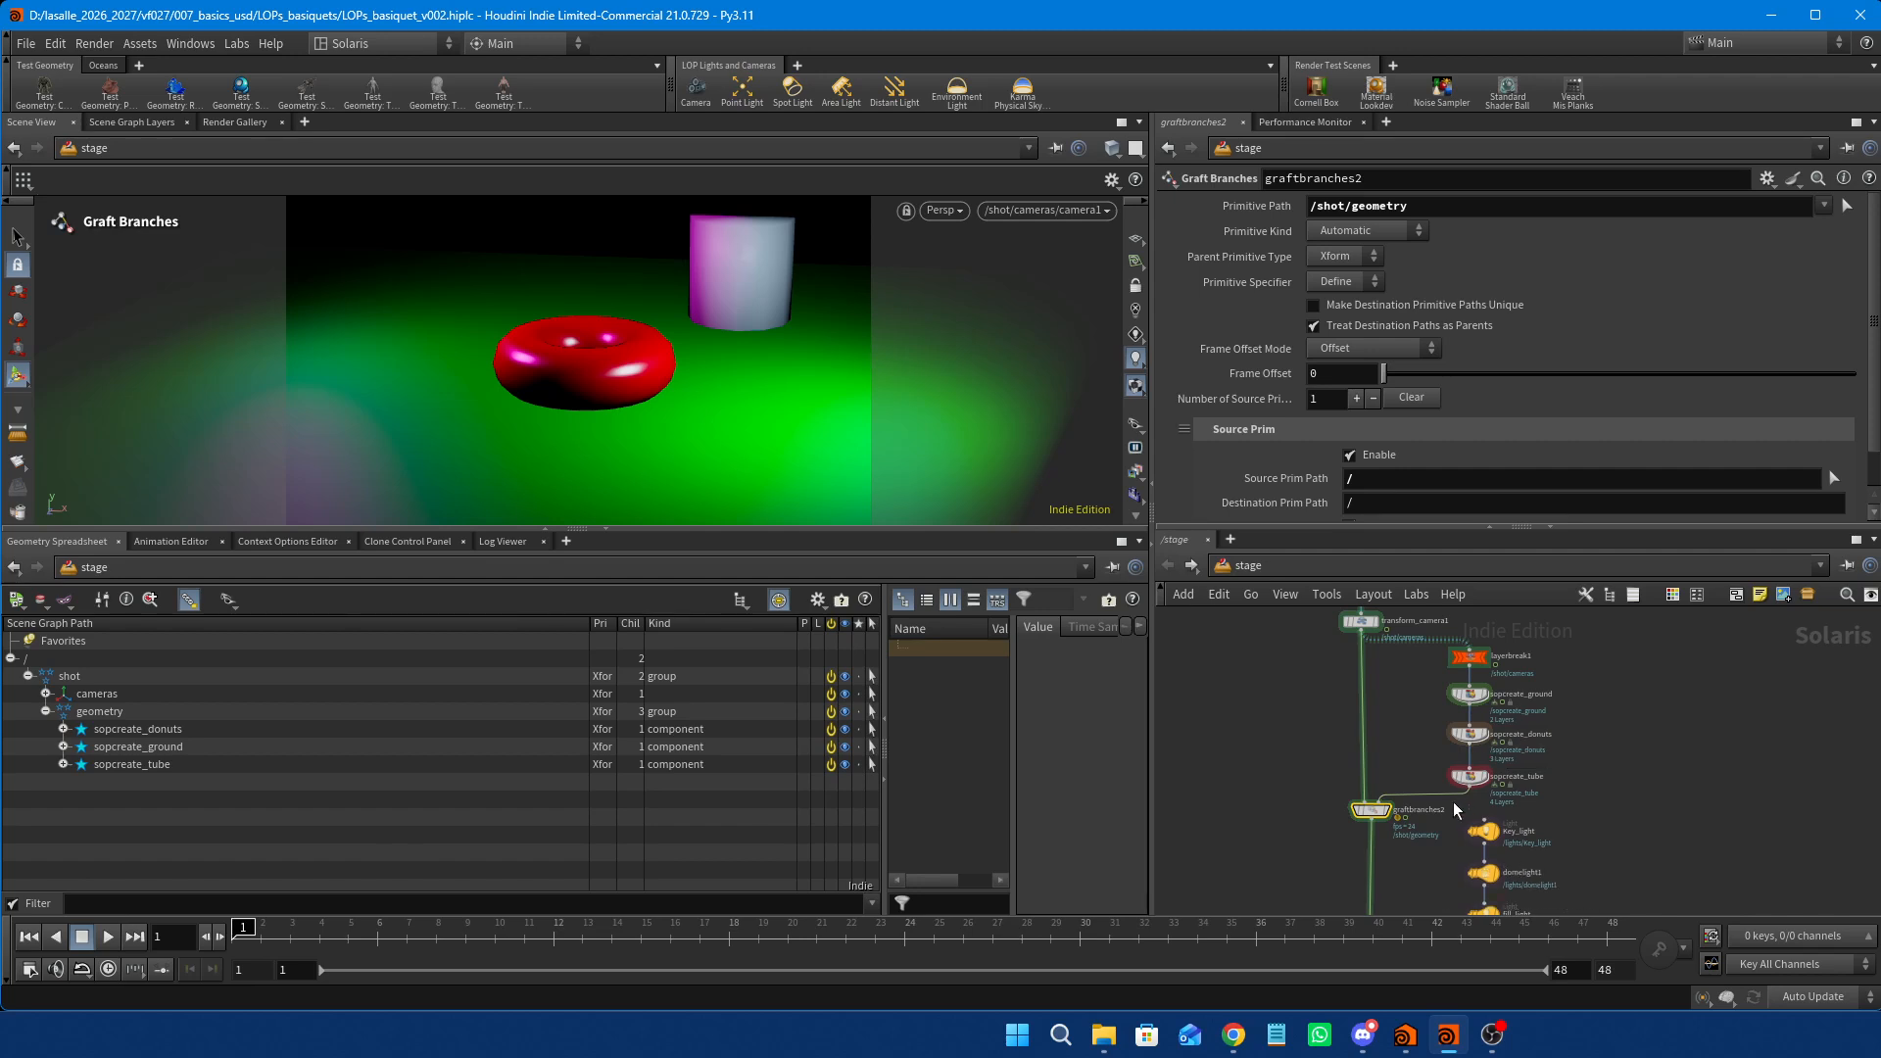
# Check the node info warning on graftbranches2 against layerbreak1 at the head of the geometry branch.
pyautogui.scroll(5, 1372, 811)
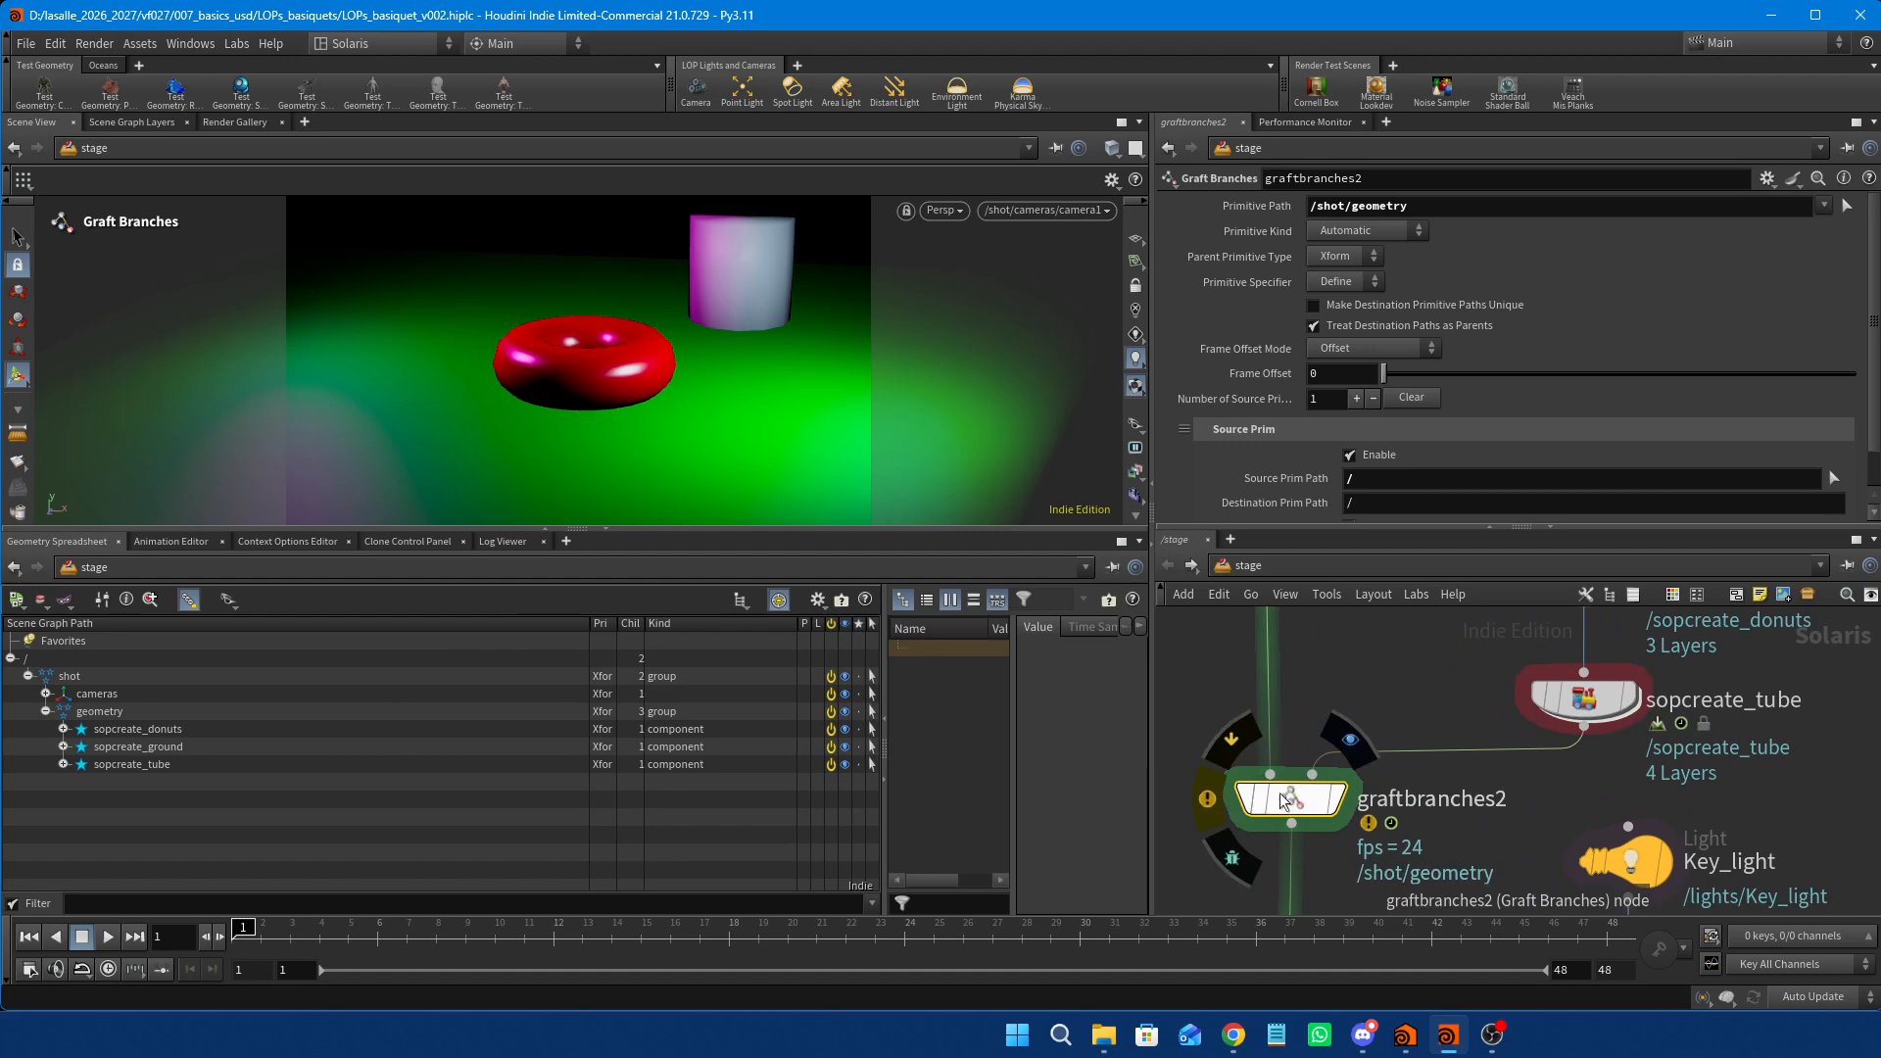
pyautogui.click(1208, 798)
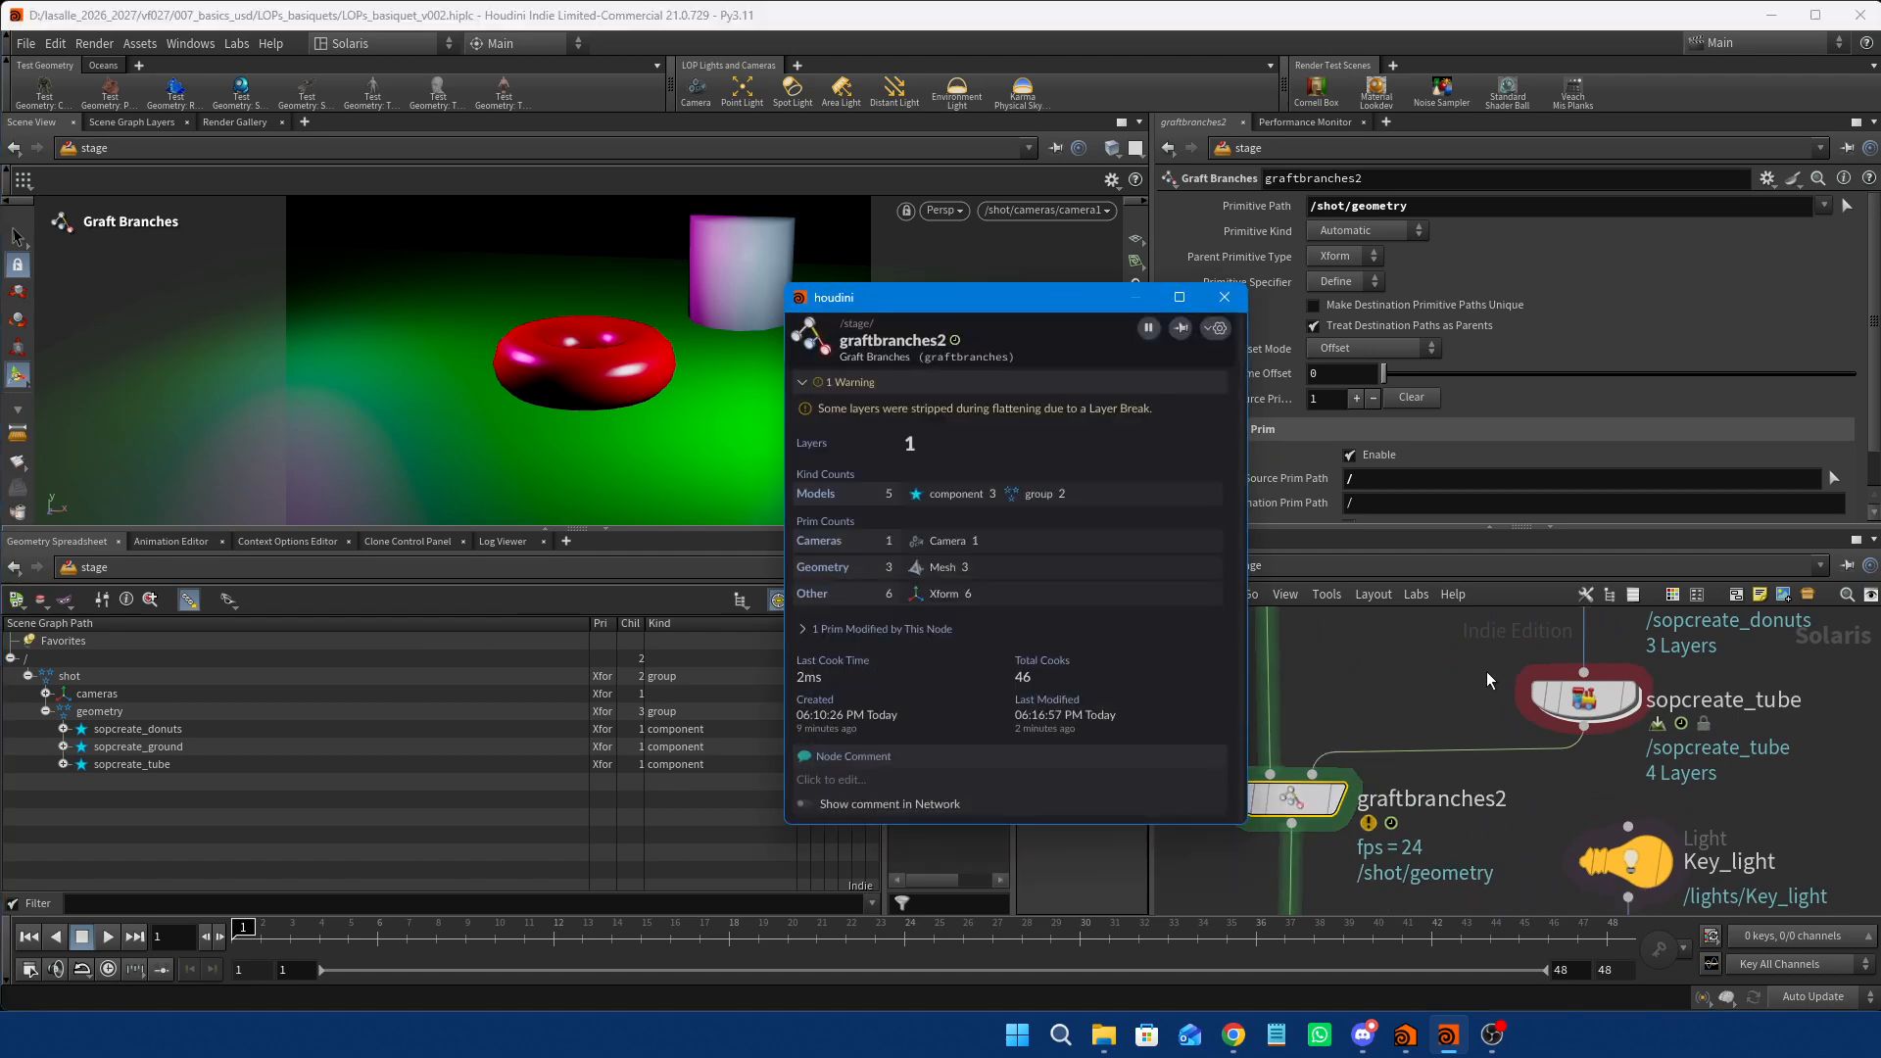
pyautogui.scroll(-5, 1539, 676)
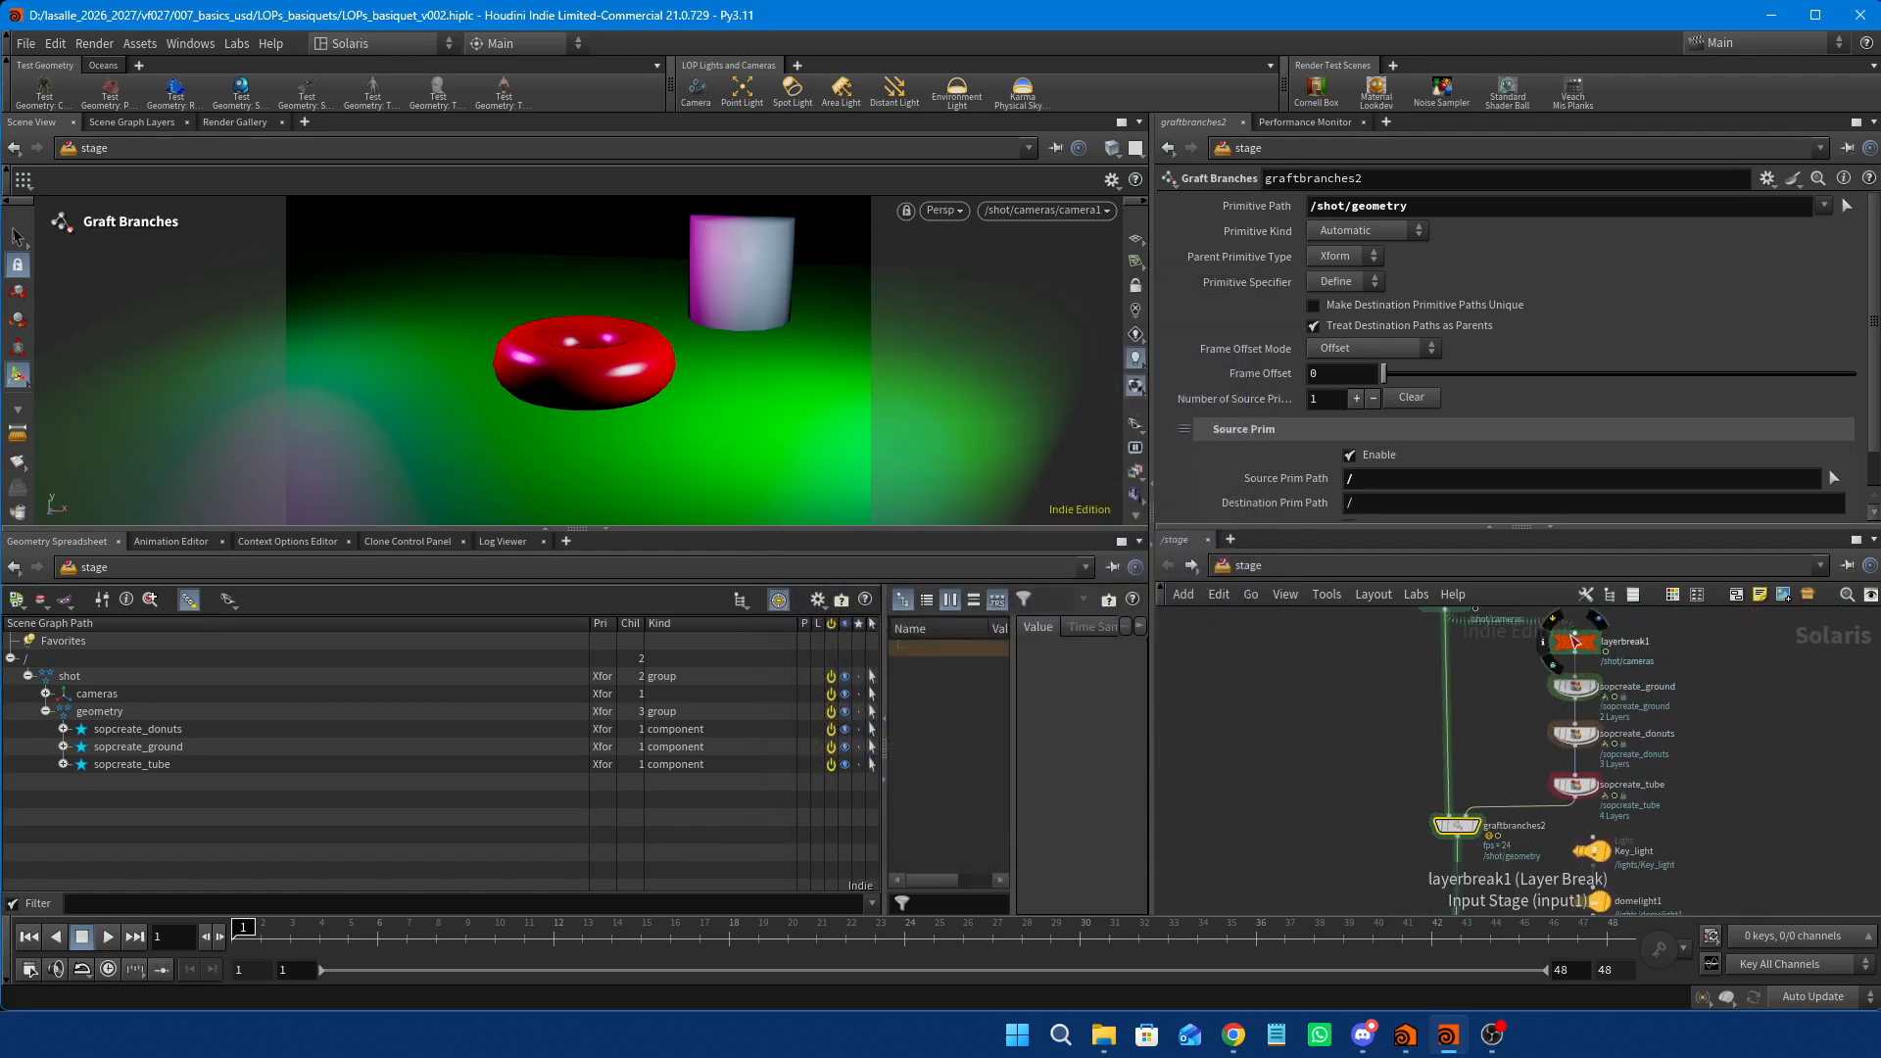
pyautogui.scroll(3, 1459, 831)
pyautogui.click(1462, 841)
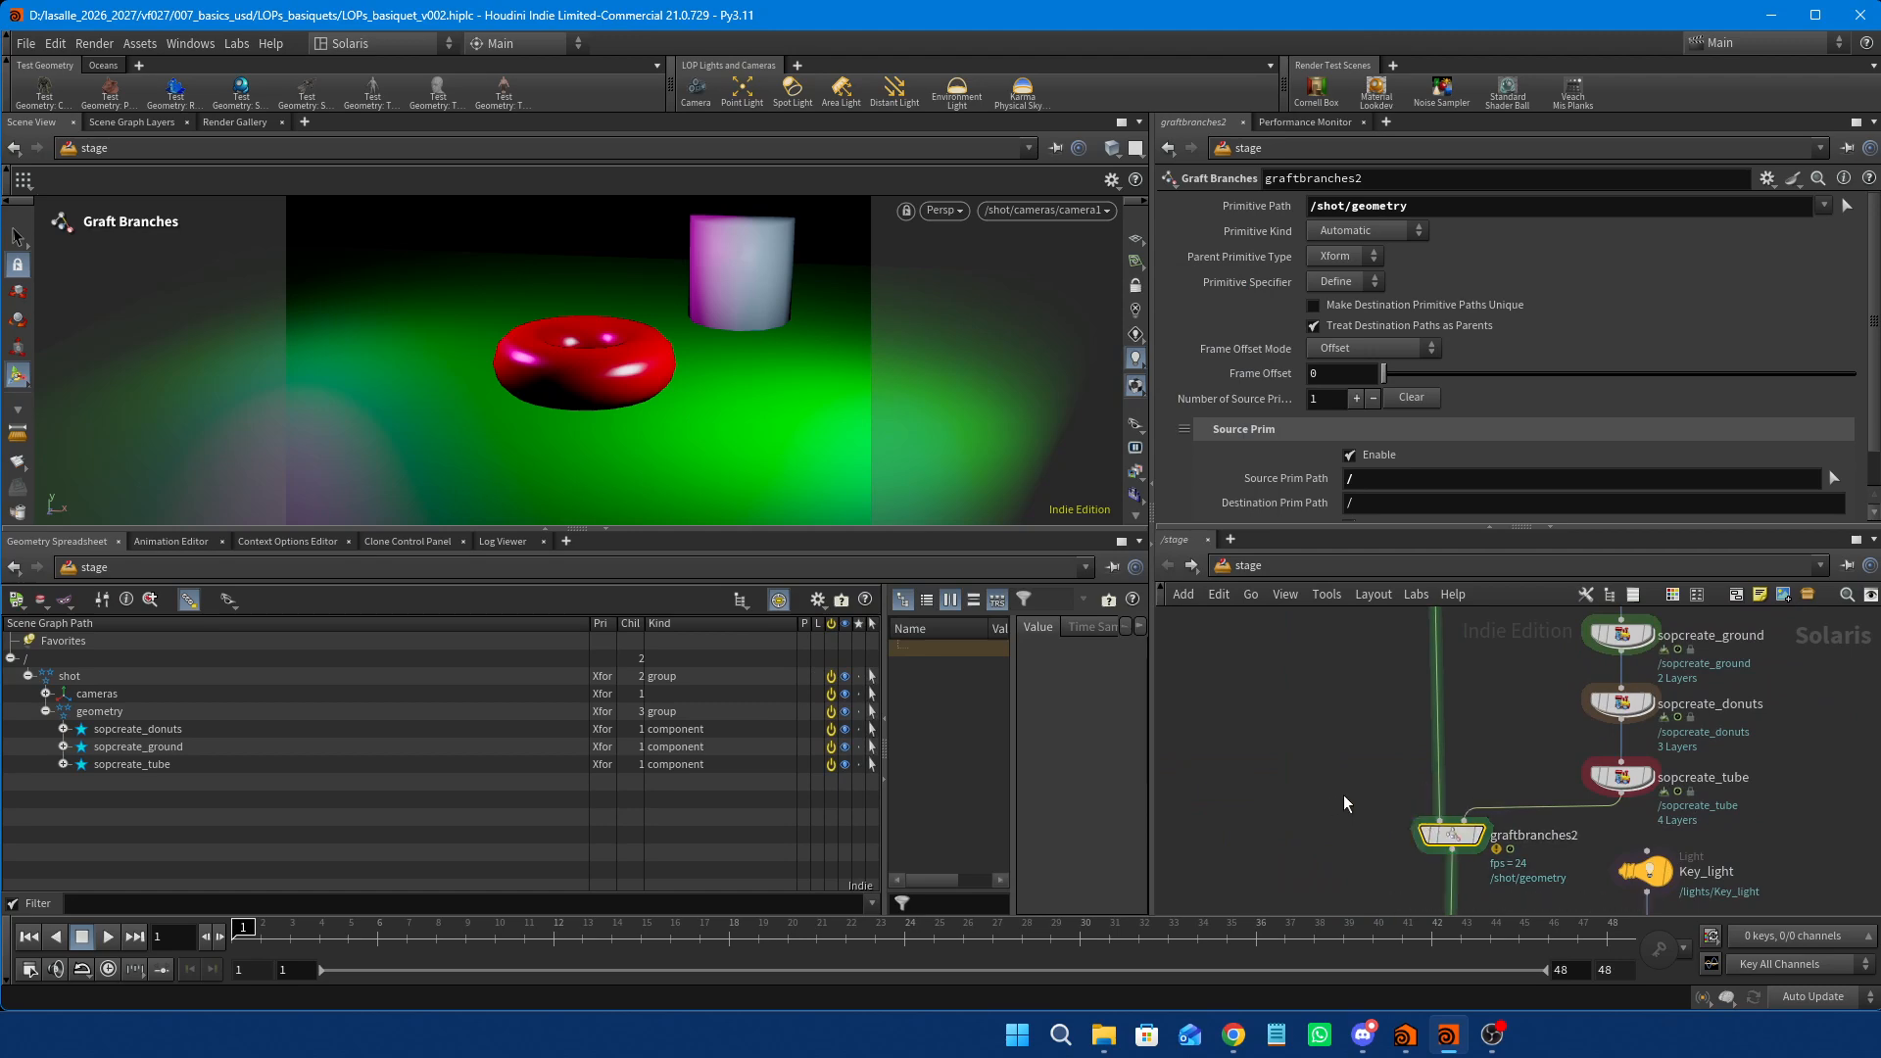
# Collapse the parameter area so the network editor fills the full height and shows the node chain from primitive1 down to karmarendersettings.
pyautogui.moveTo(1369, 836); pyautogui.dragTo(1291, 691, button='middle')
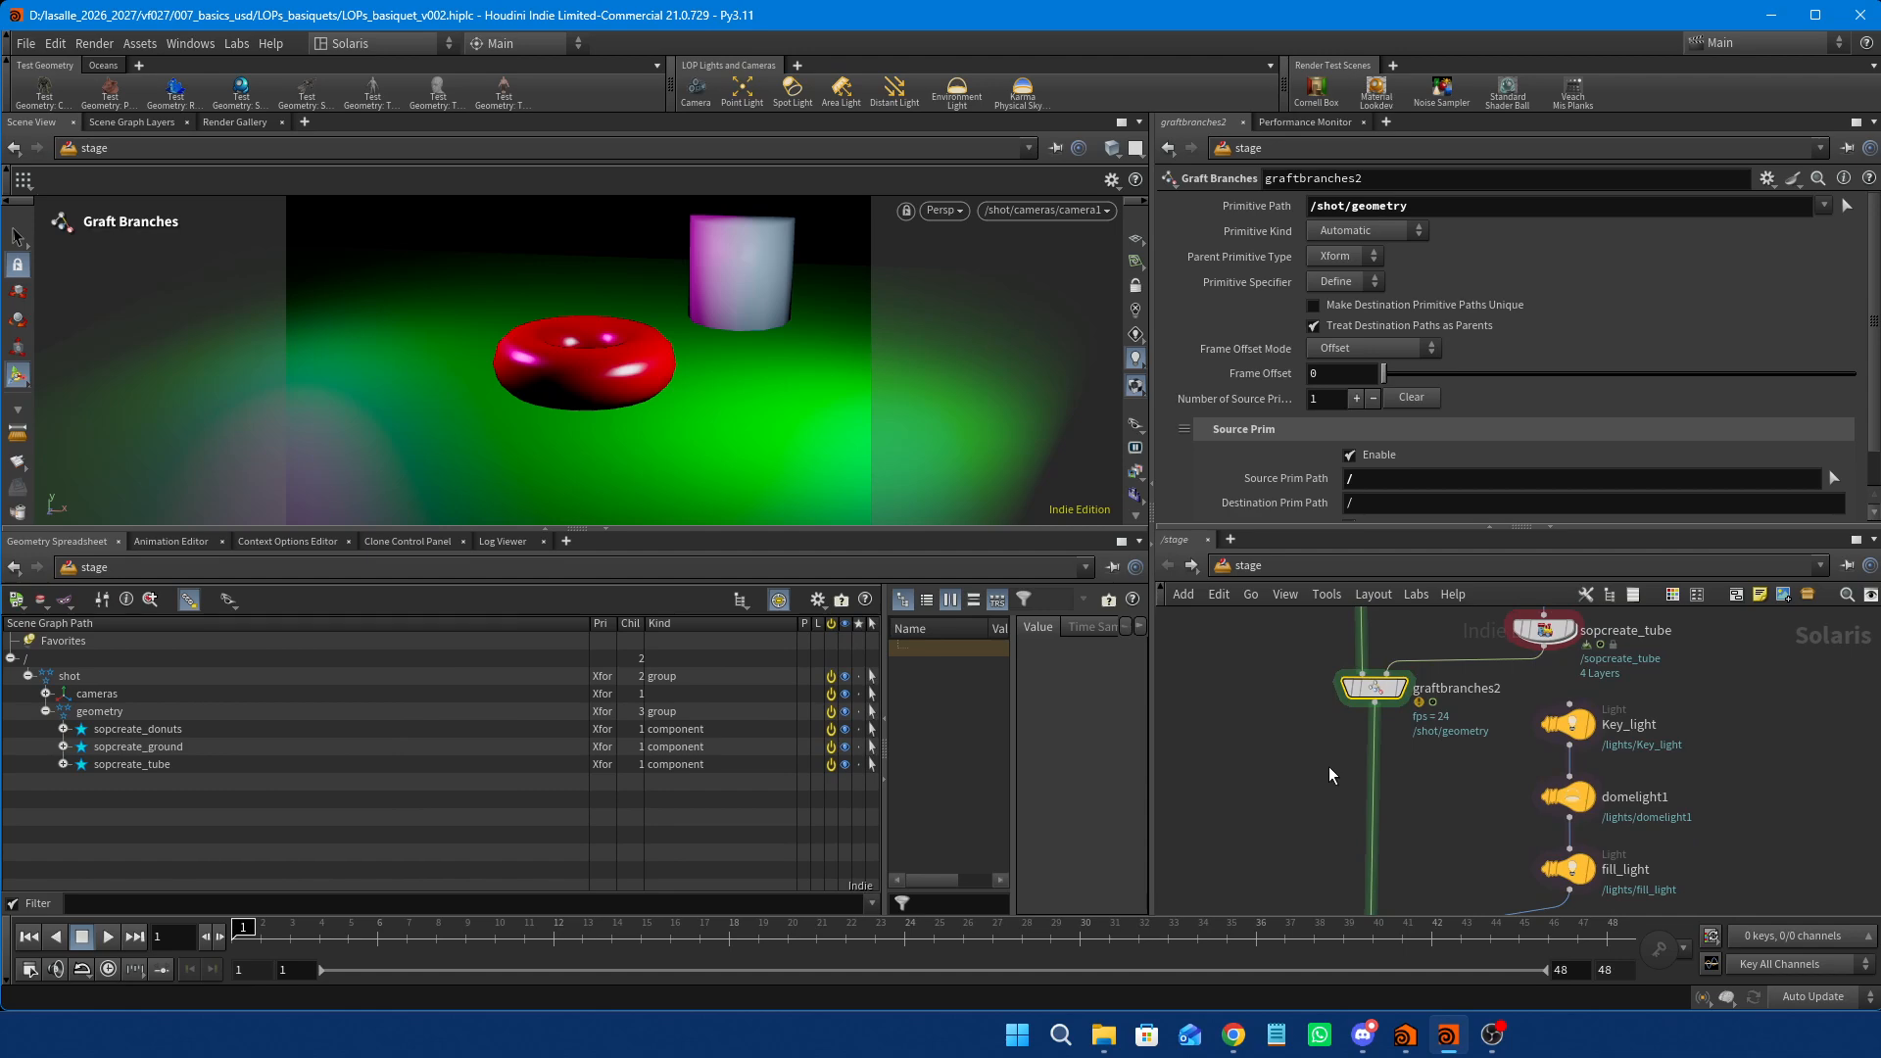
pyautogui.scroll(-5, 1330, 775)
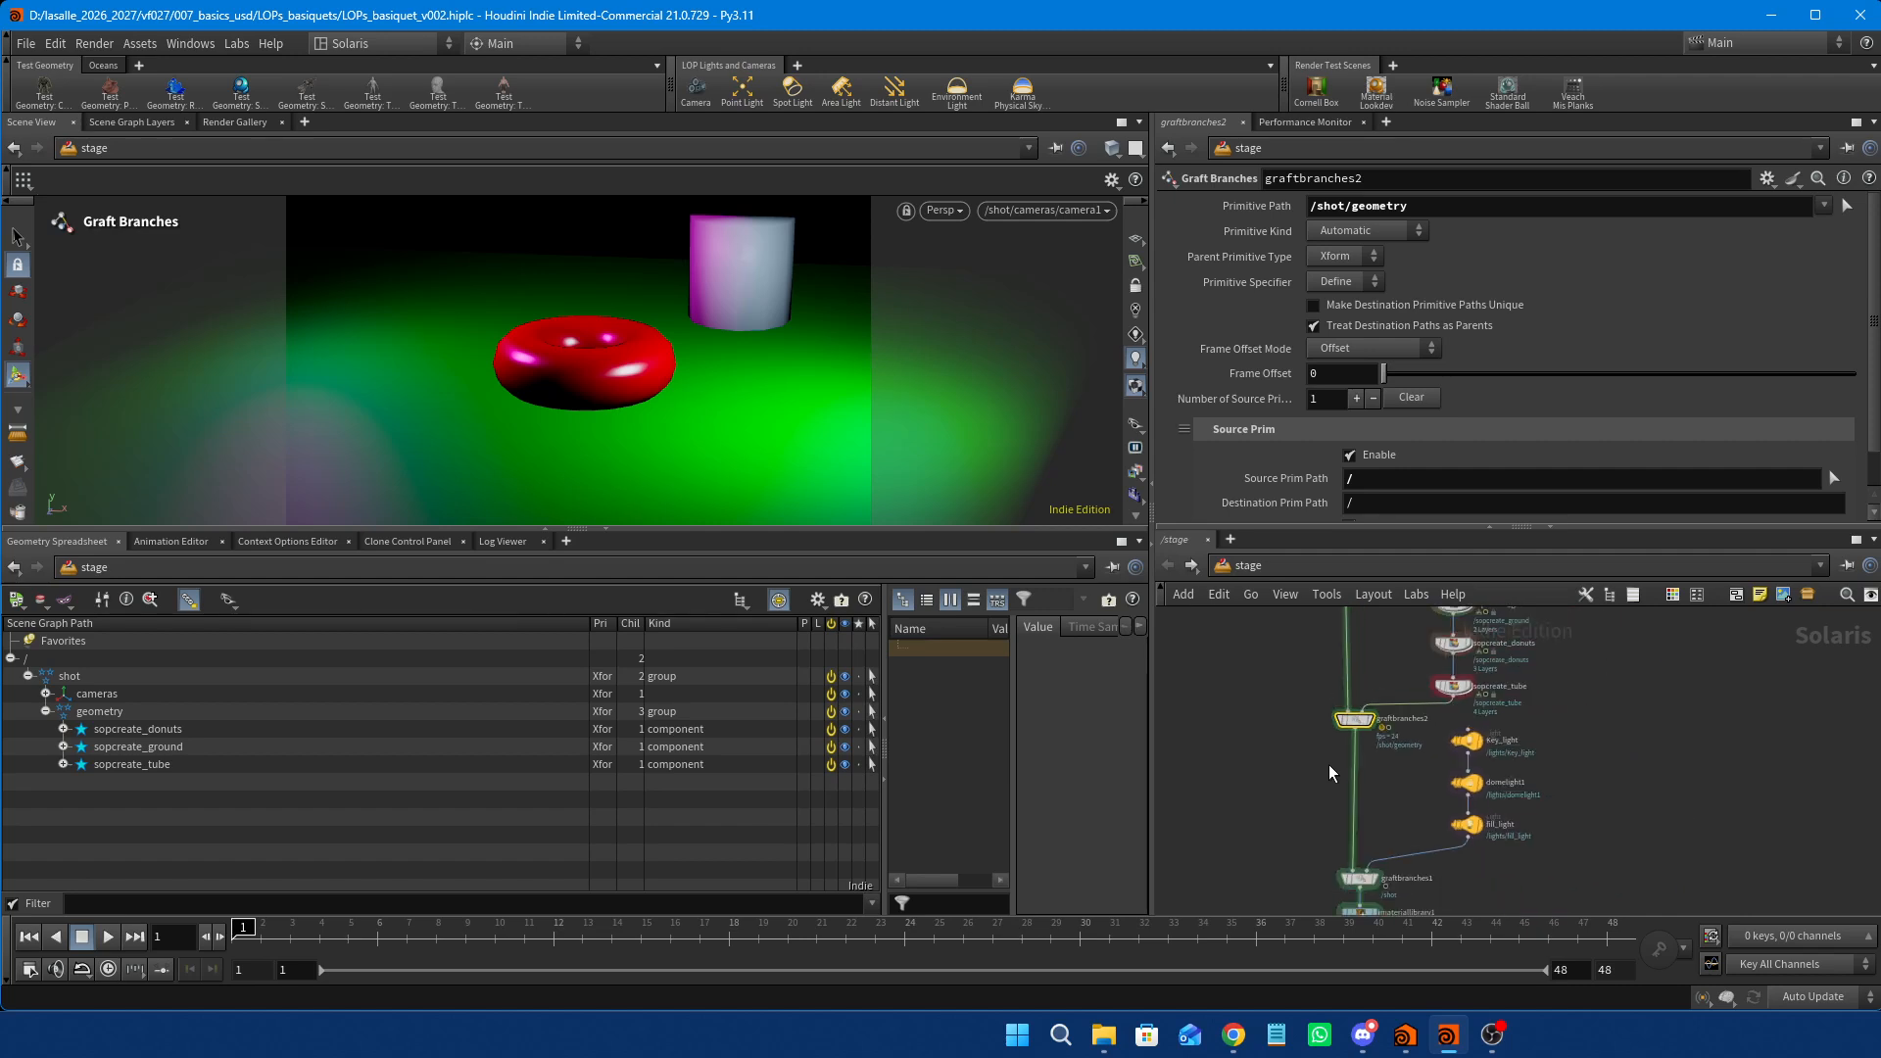
pyautogui.moveTo(1352, 787); pyautogui.dragTo(1389, 776, button='middle')
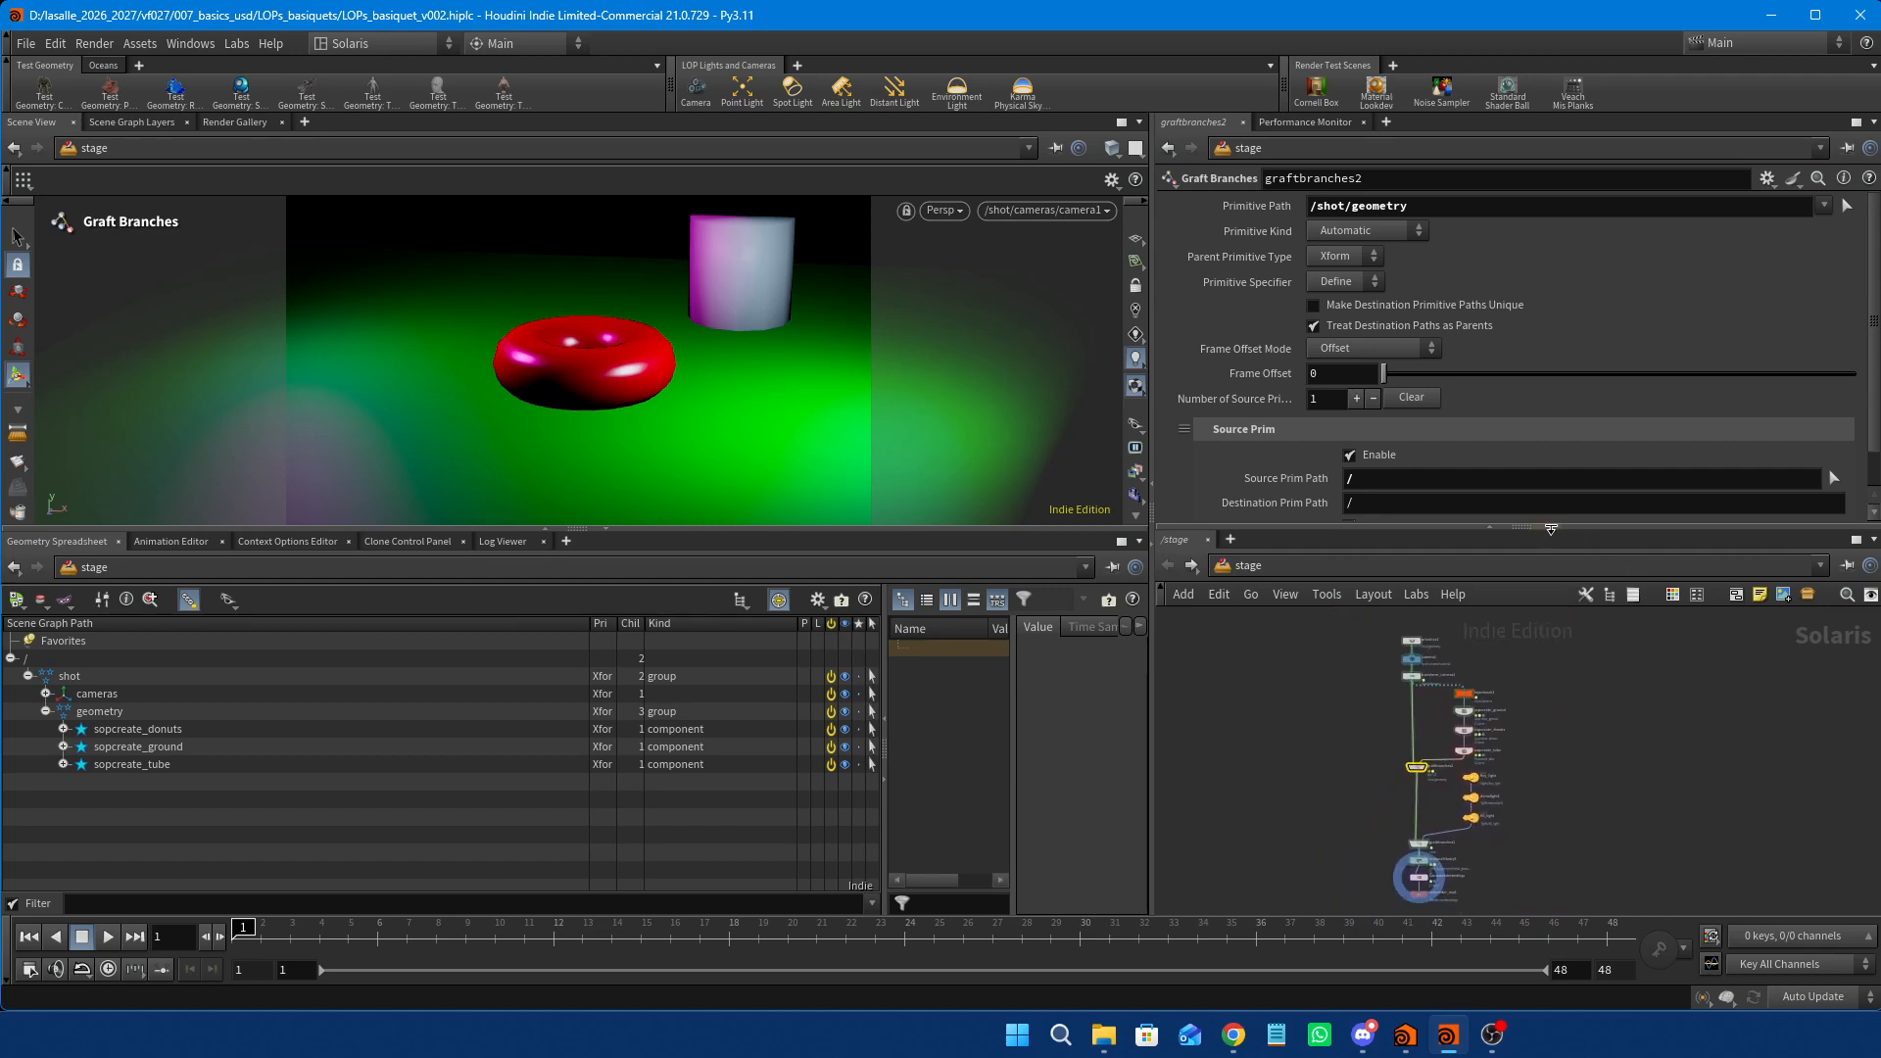
pyautogui.click(1489, 526)
pyautogui.scroll(5, 1467, 589)
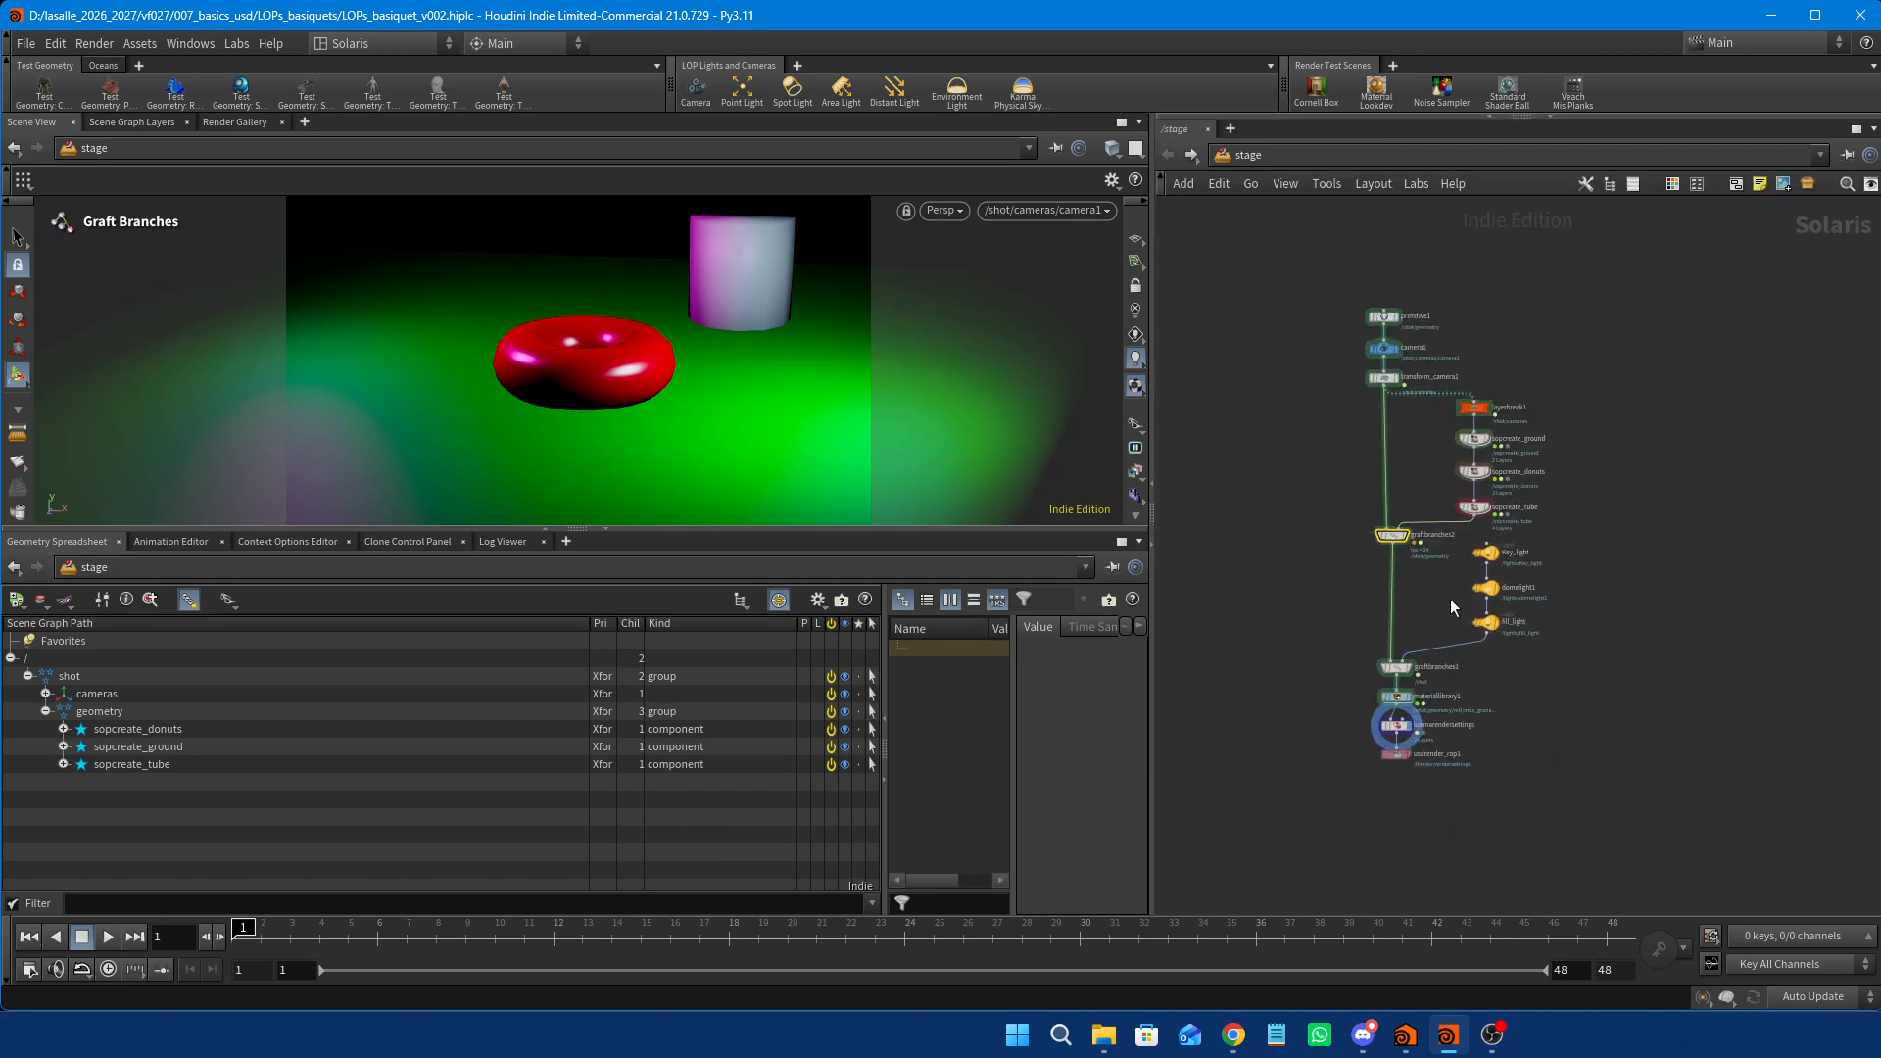
pyautogui.moveTo(1437, 571); pyautogui.dragTo(1520, 672, button='middle')
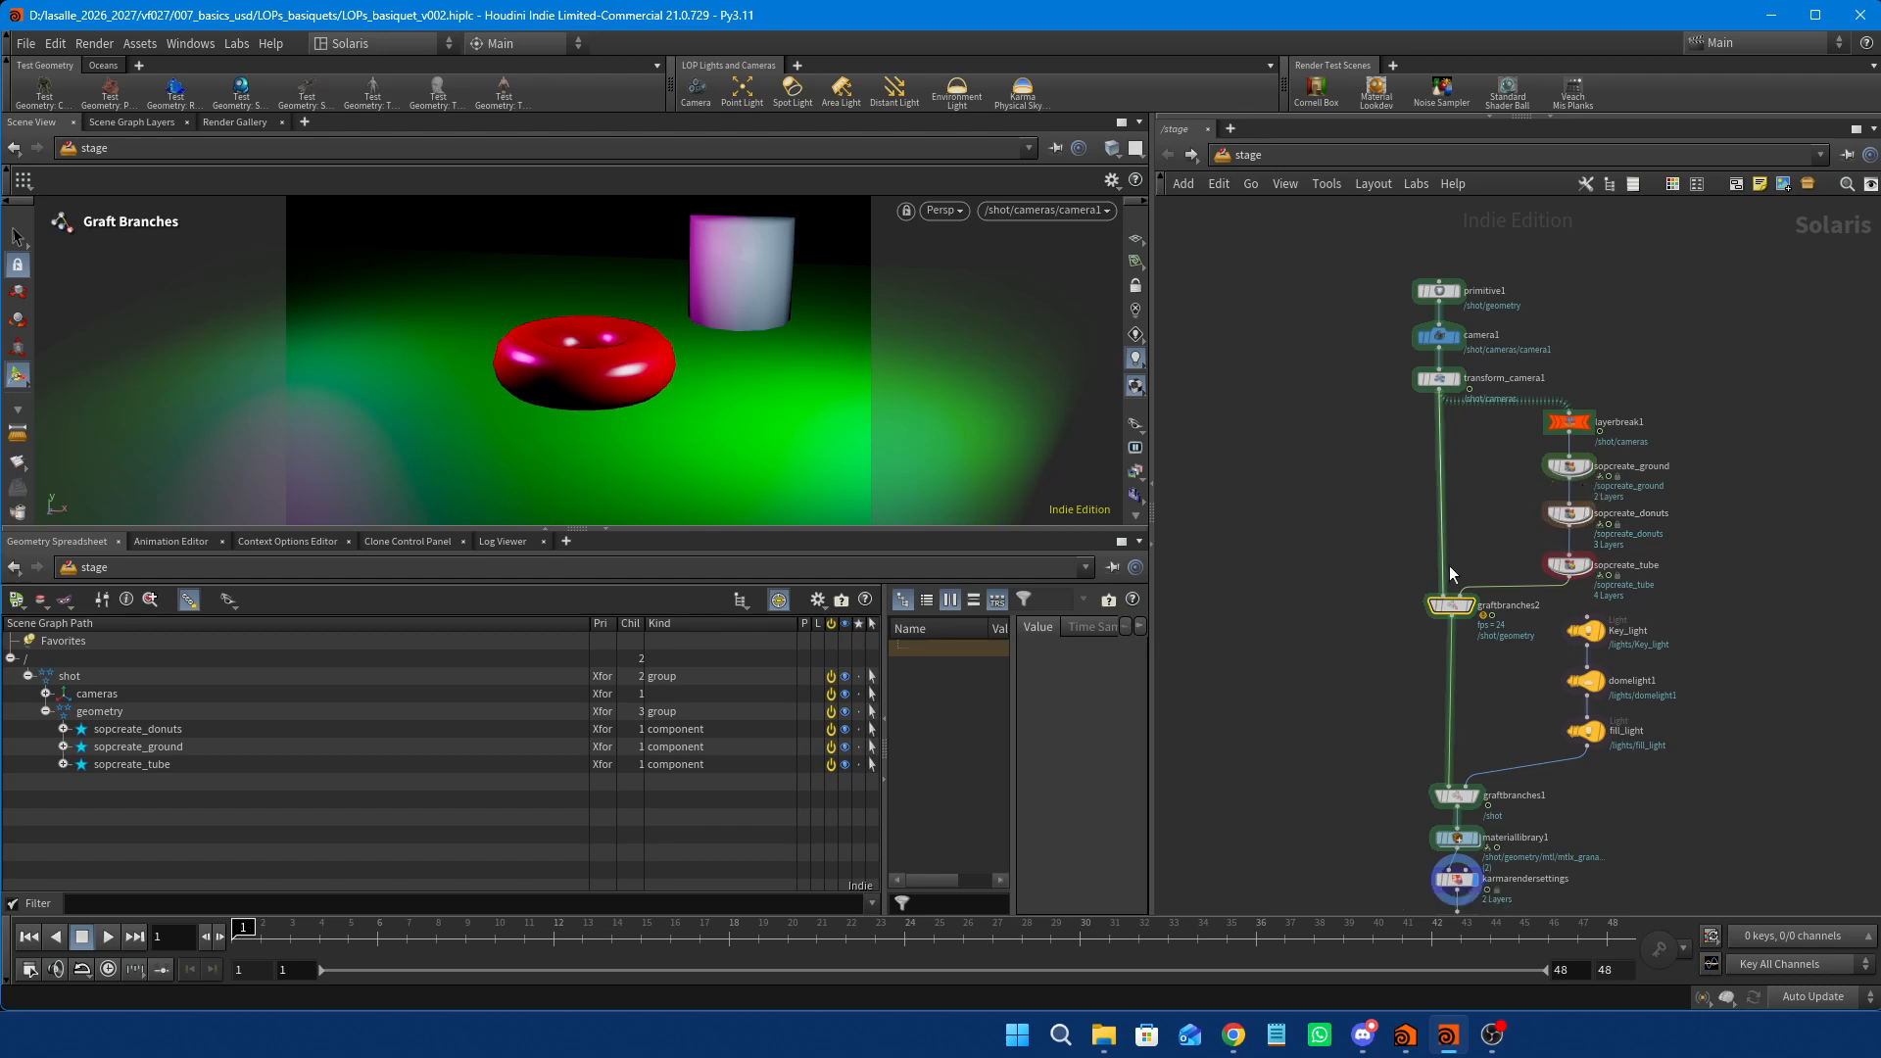
pyautogui.moveTo(1307, 569); pyautogui.dragTo(1310, 558, button='middle')
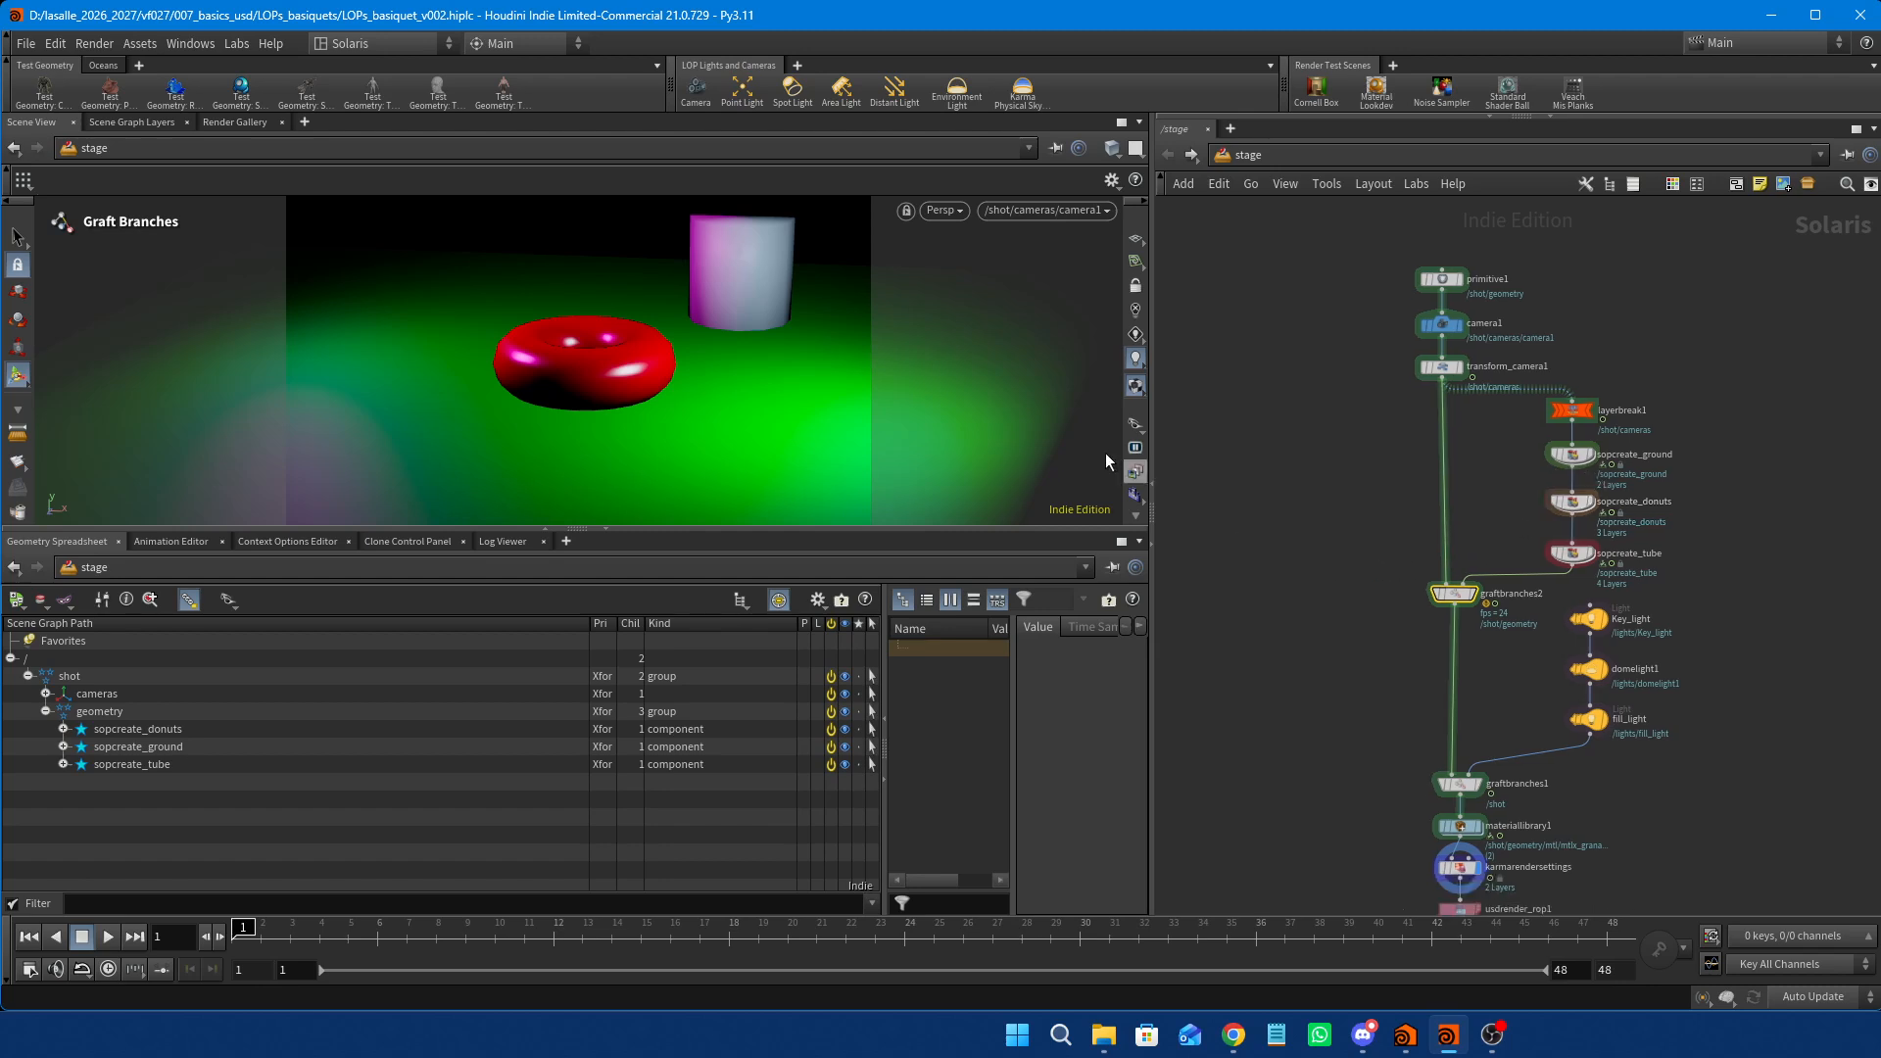
# Preview the camera view with the Karma CPU renderer, and return the viewport to Houdini VK.
pyautogui.click(938, 209)
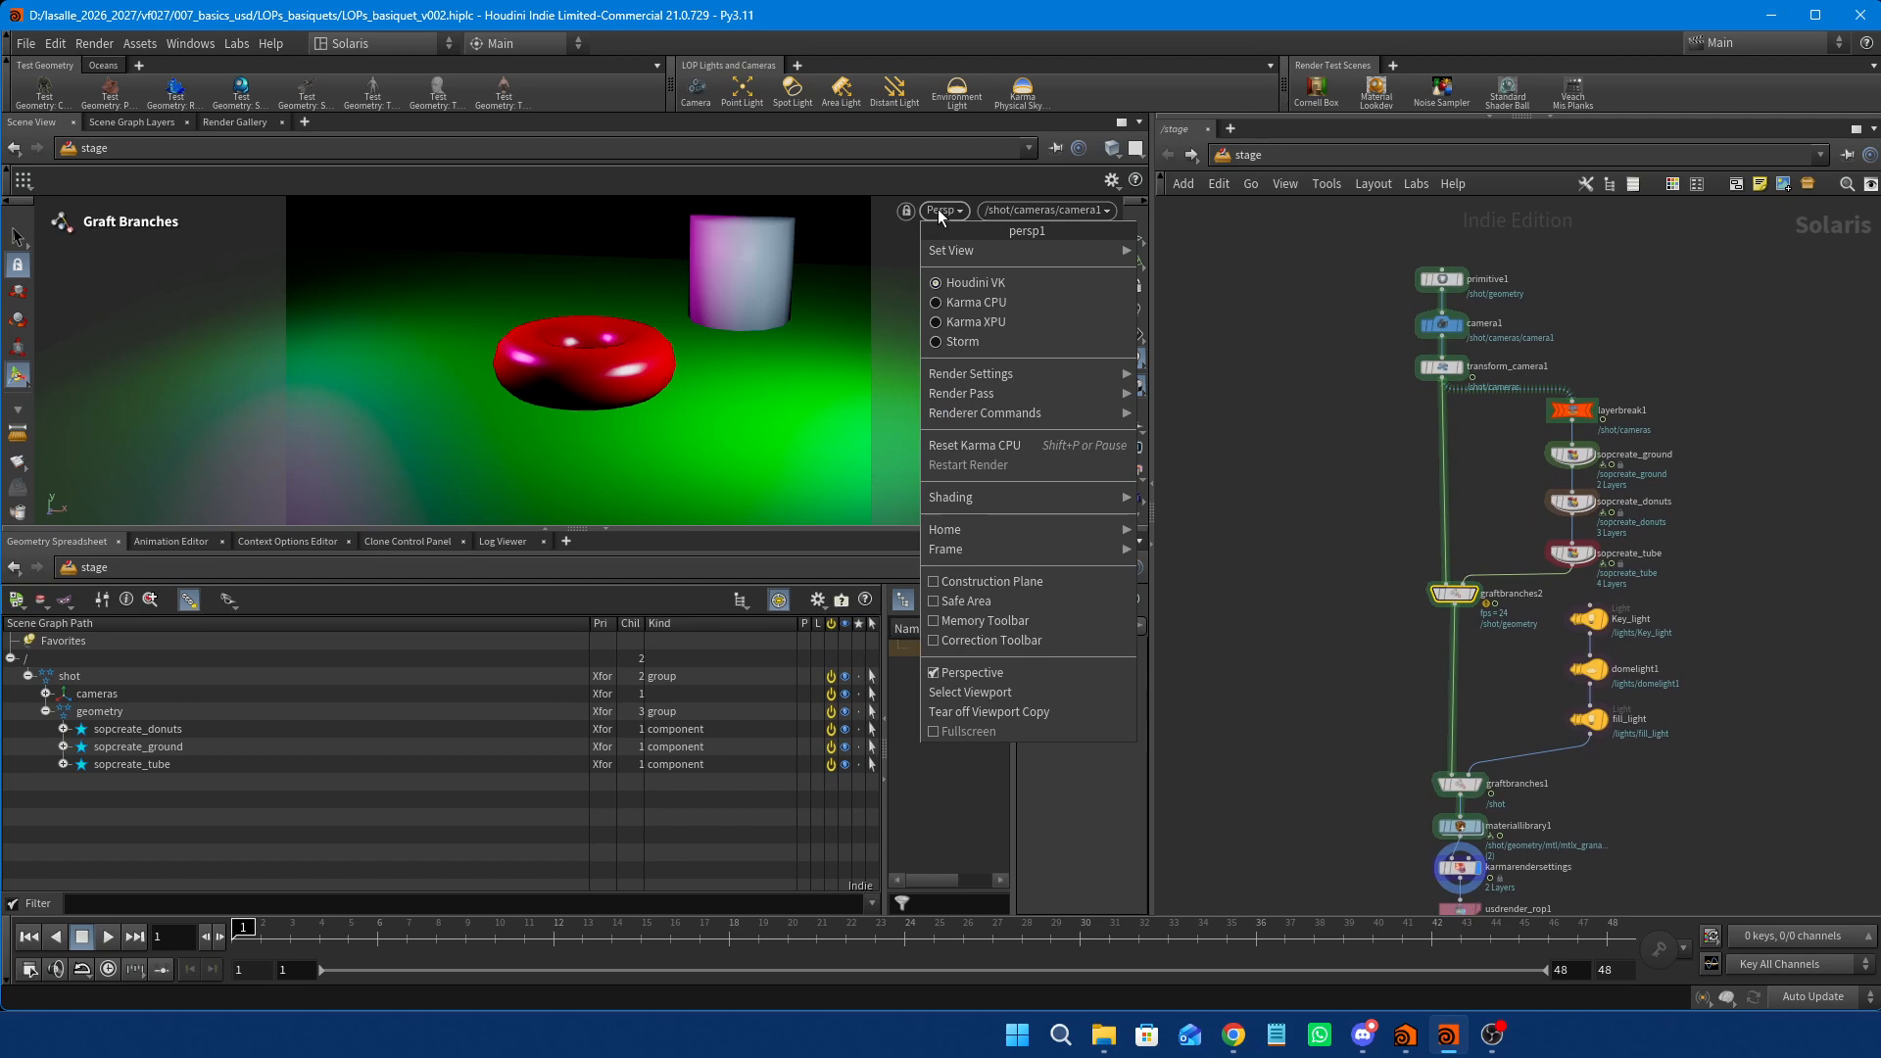
pyautogui.click(985, 303)
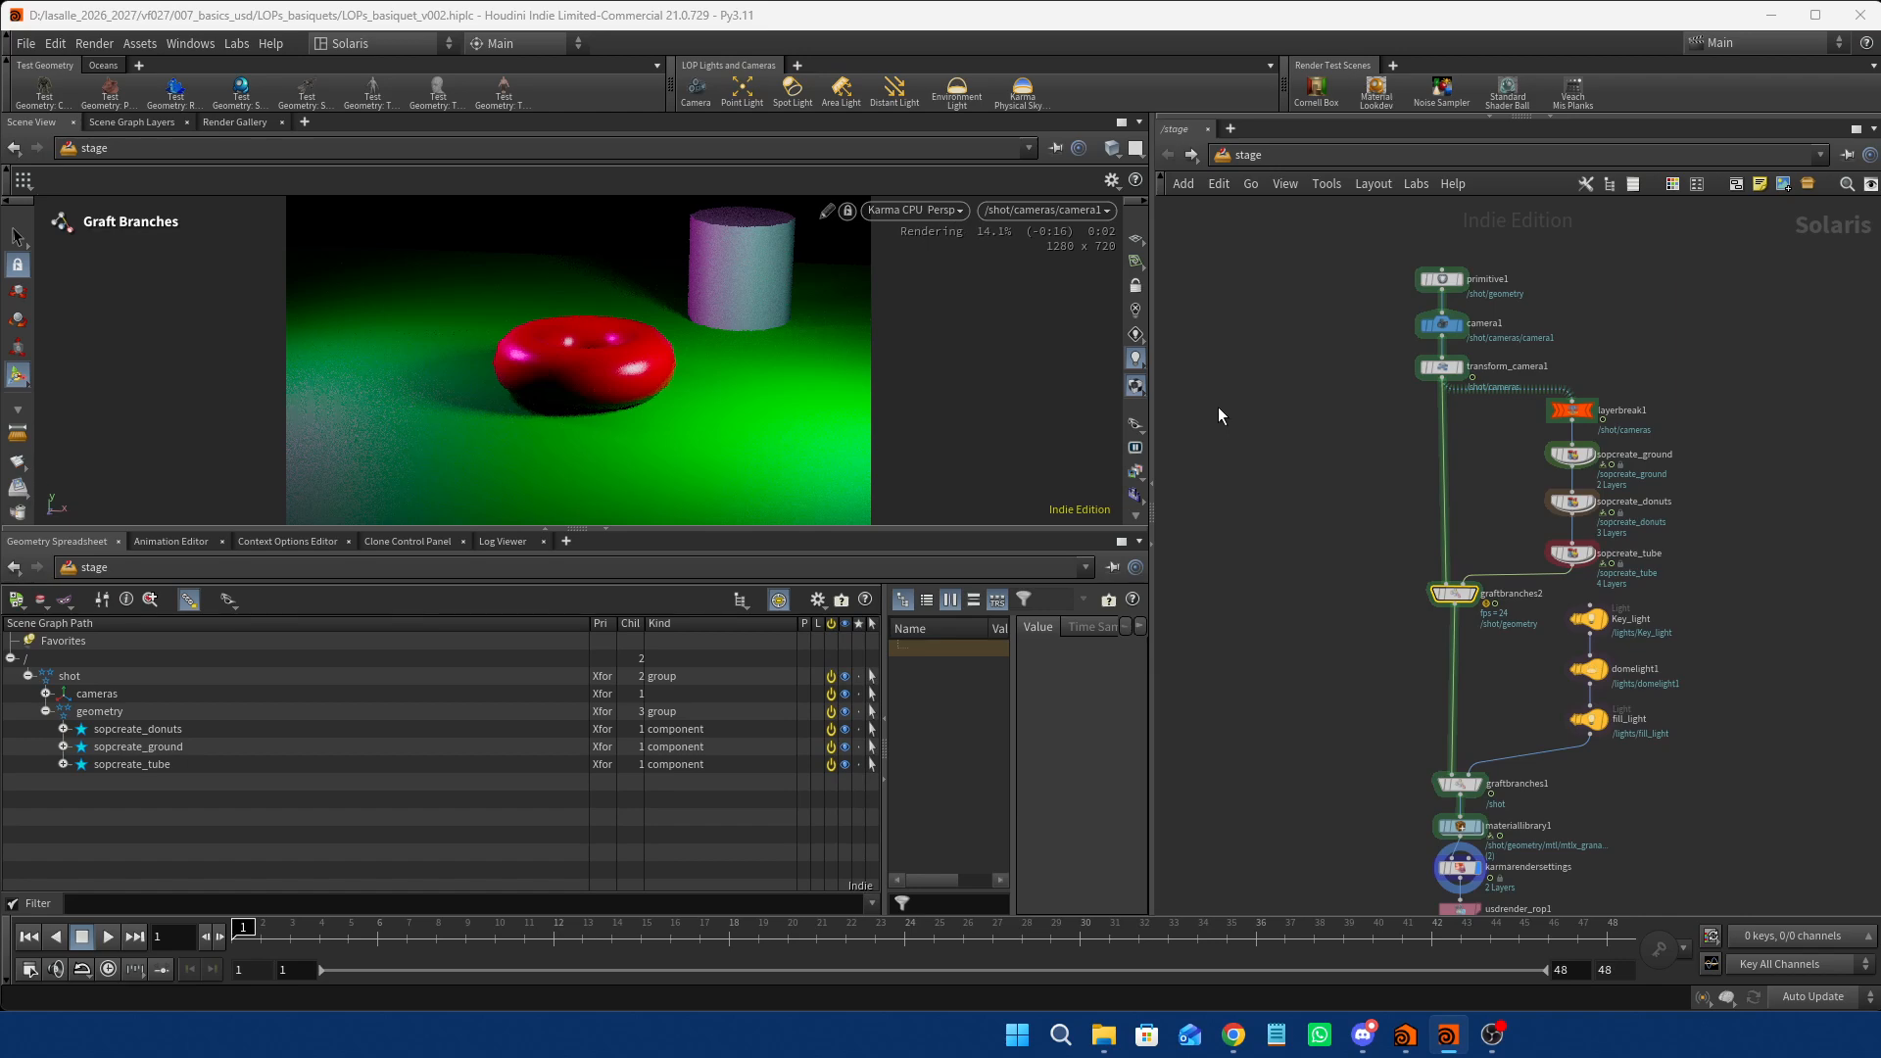
pyautogui.click(927, 206)
pyautogui.click(907, 283)
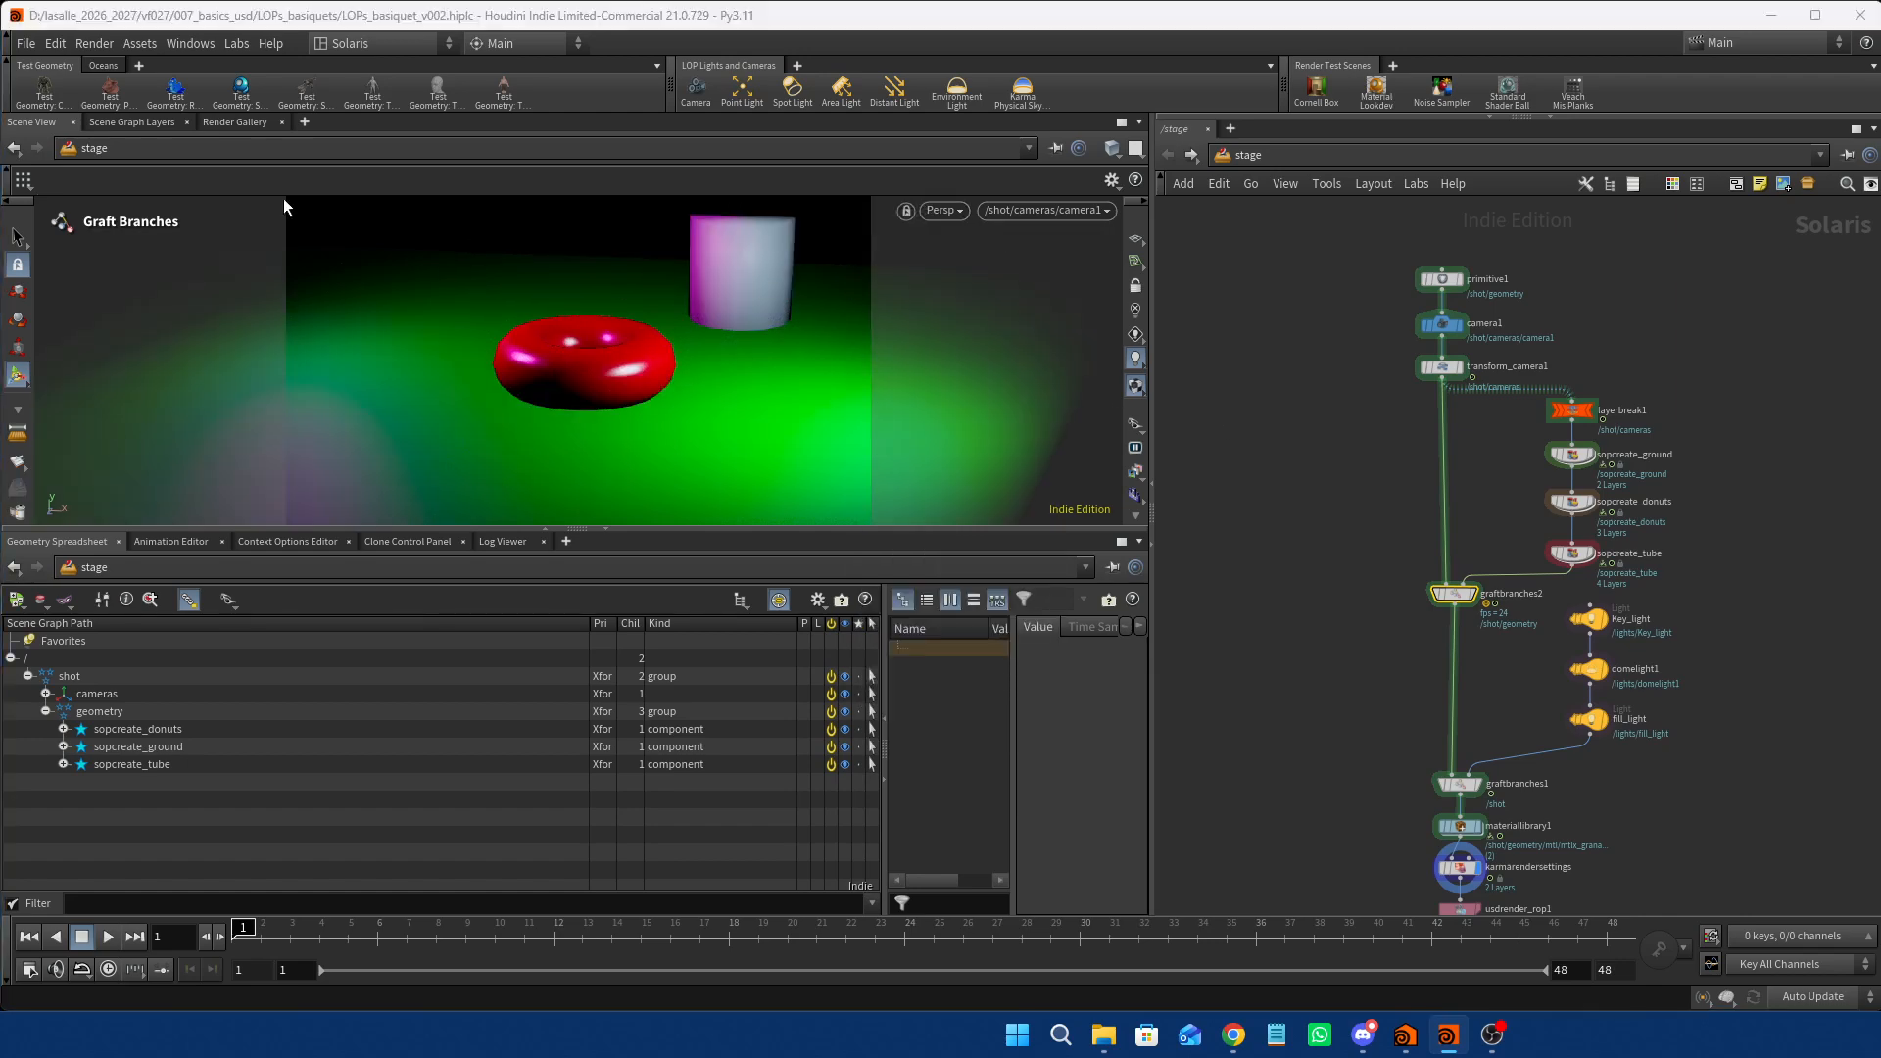
# Save the scene in the $HIP folder as LOPs_basiquet_v002.hiplc, overwriting the existing file.
pyautogui.click(26, 44)
pyautogui.click(45, 195)
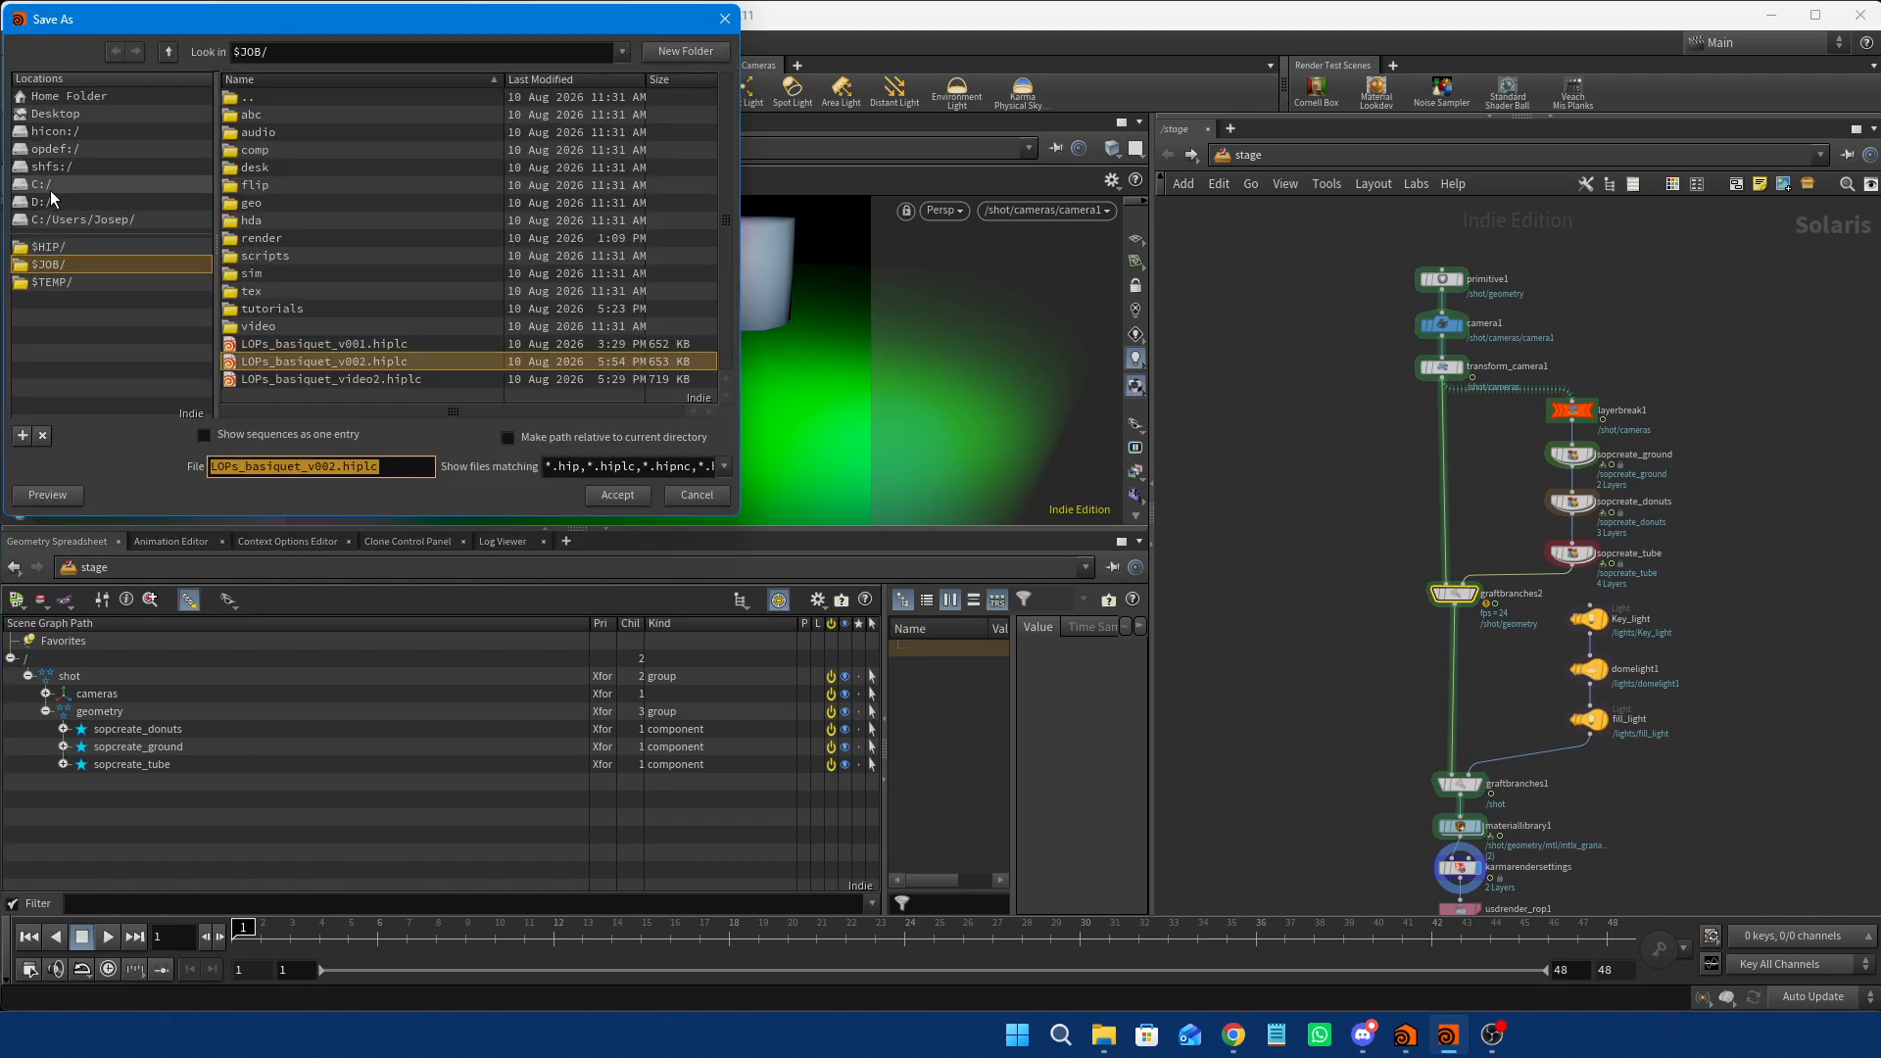
pyautogui.click(66, 245)
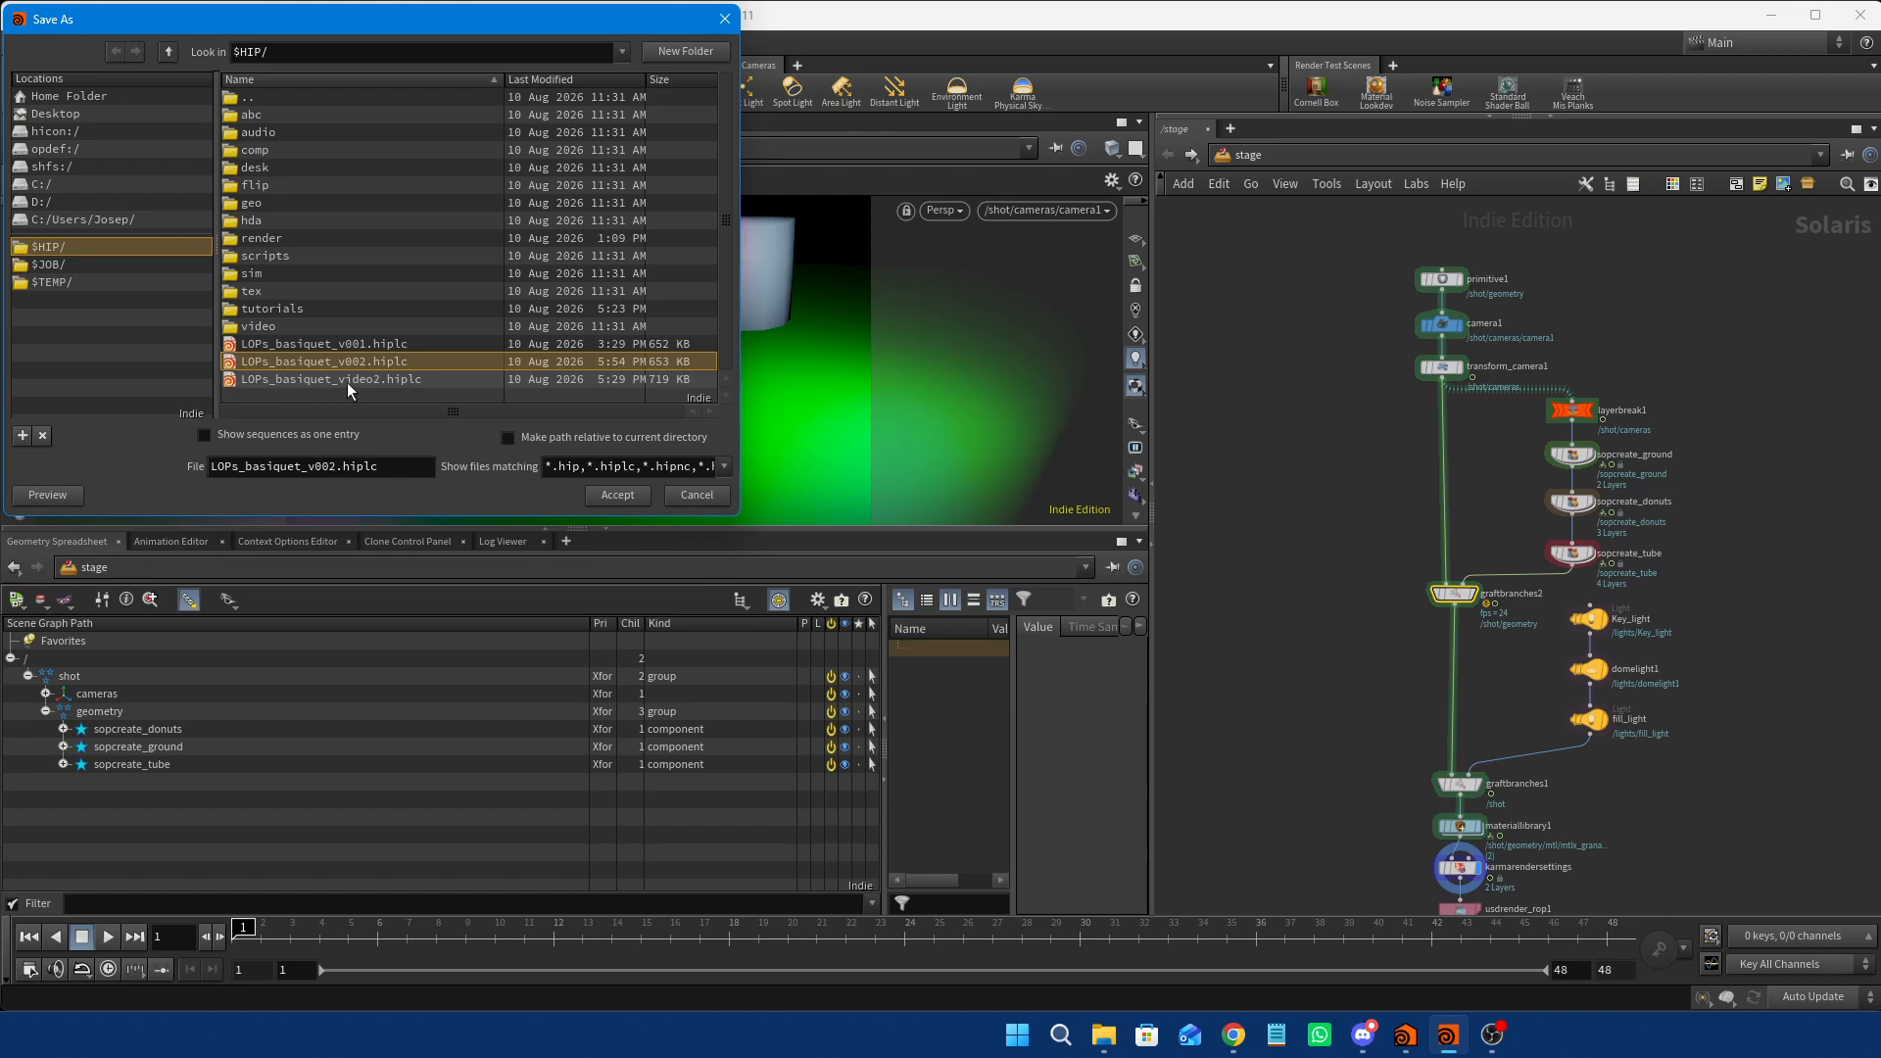
pyautogui.click(616, 496)
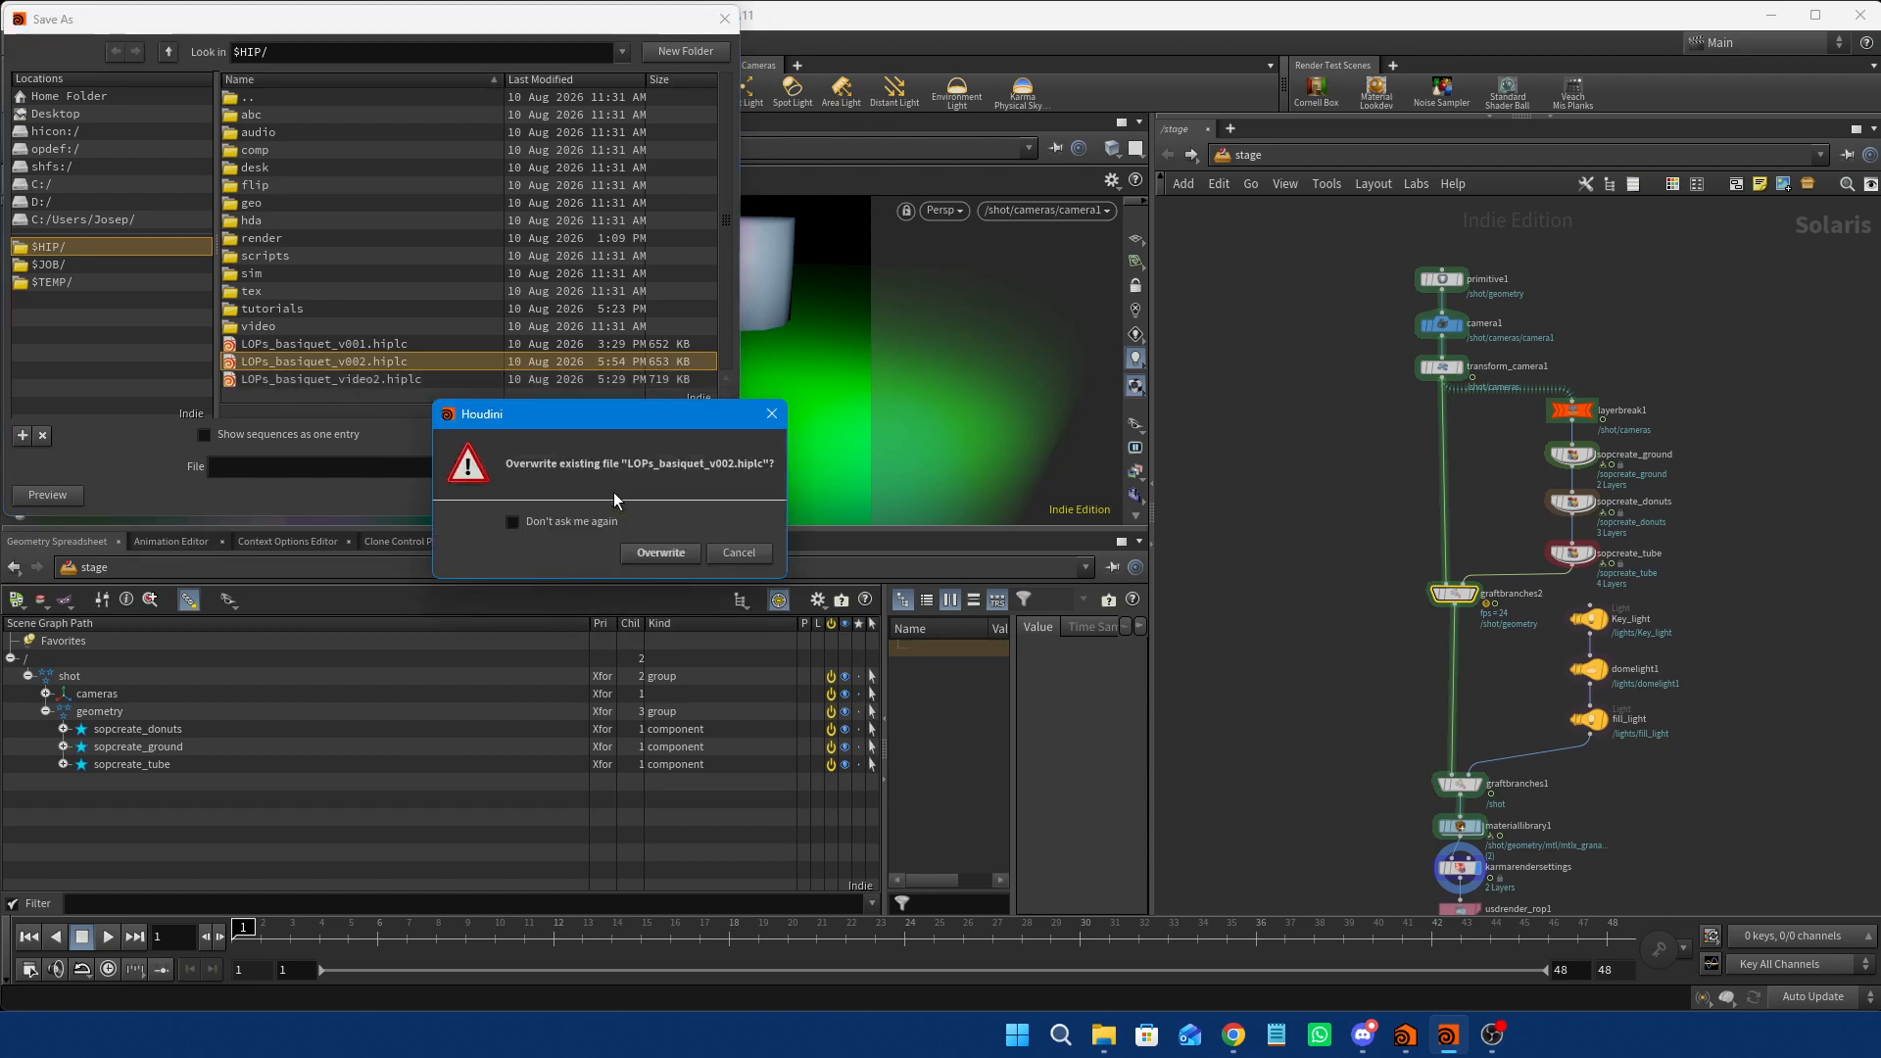
pyautogui.click(666, 554)
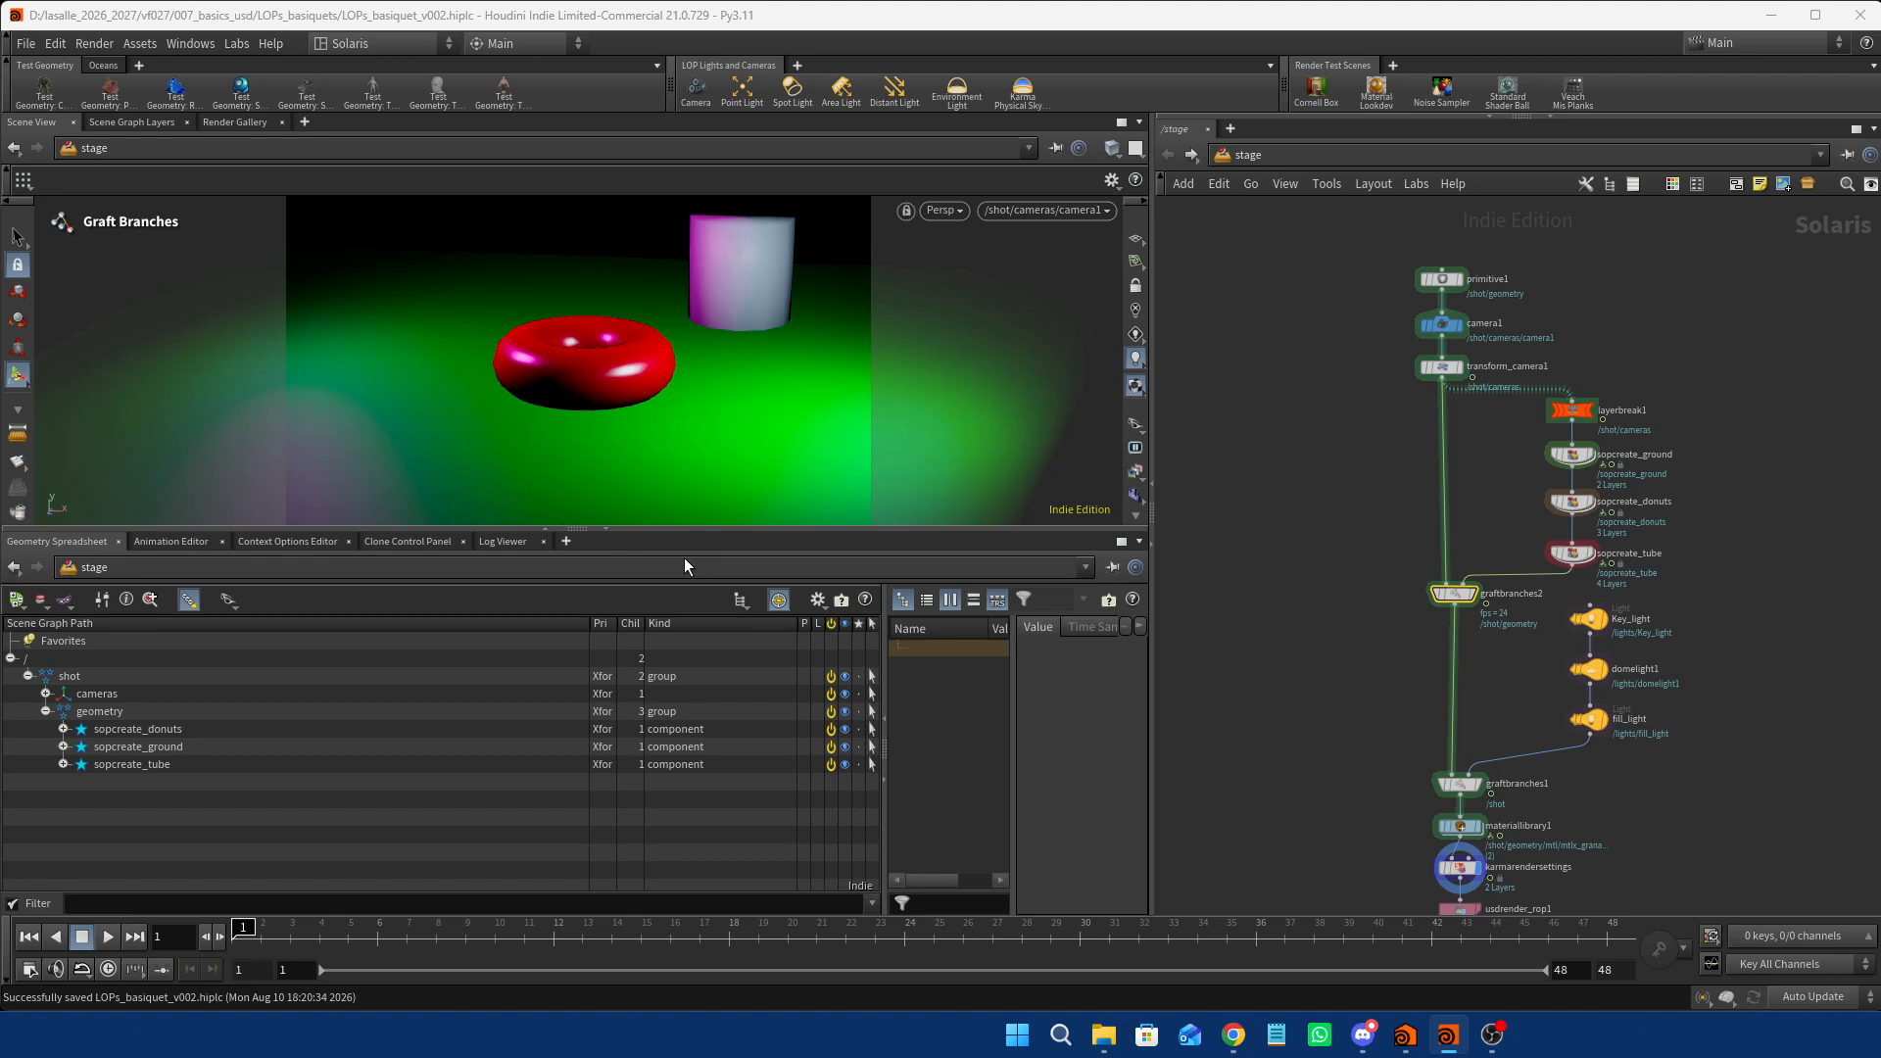
pyautogui.click(1491, 1035)
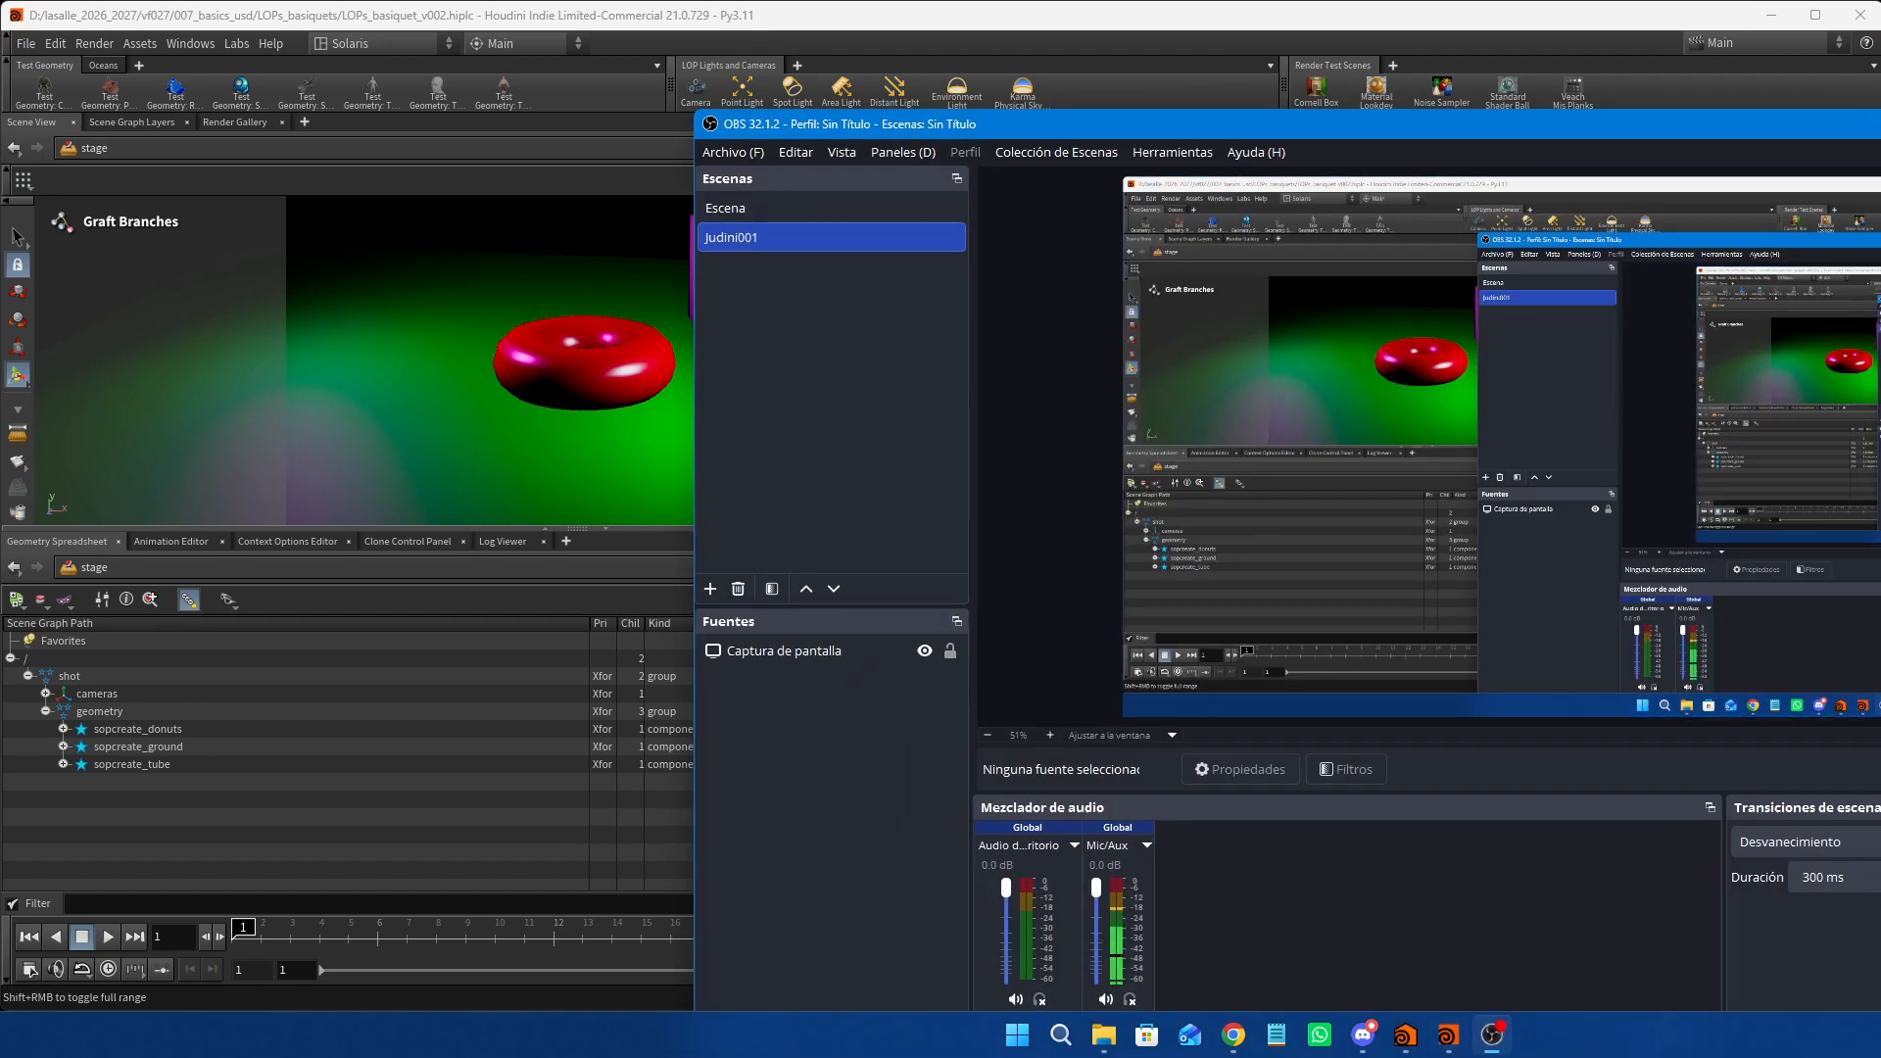